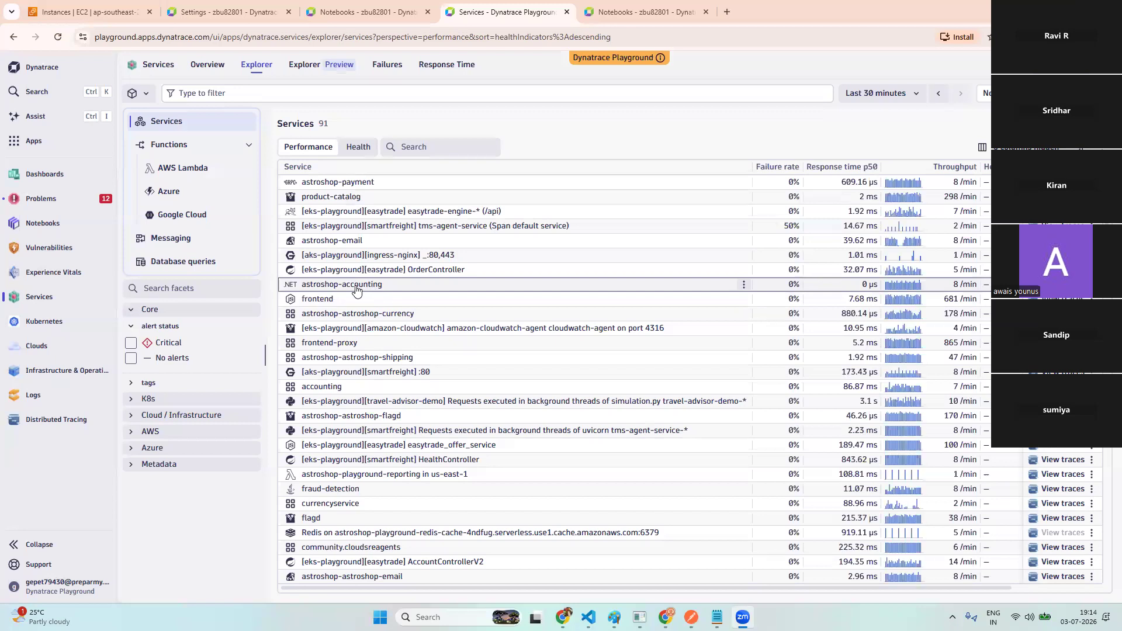
- Open the astroshop-astroshop-currency service details, then the astroshop-payment service details
{"action": "left_click", "coordinate": [370, 318]}
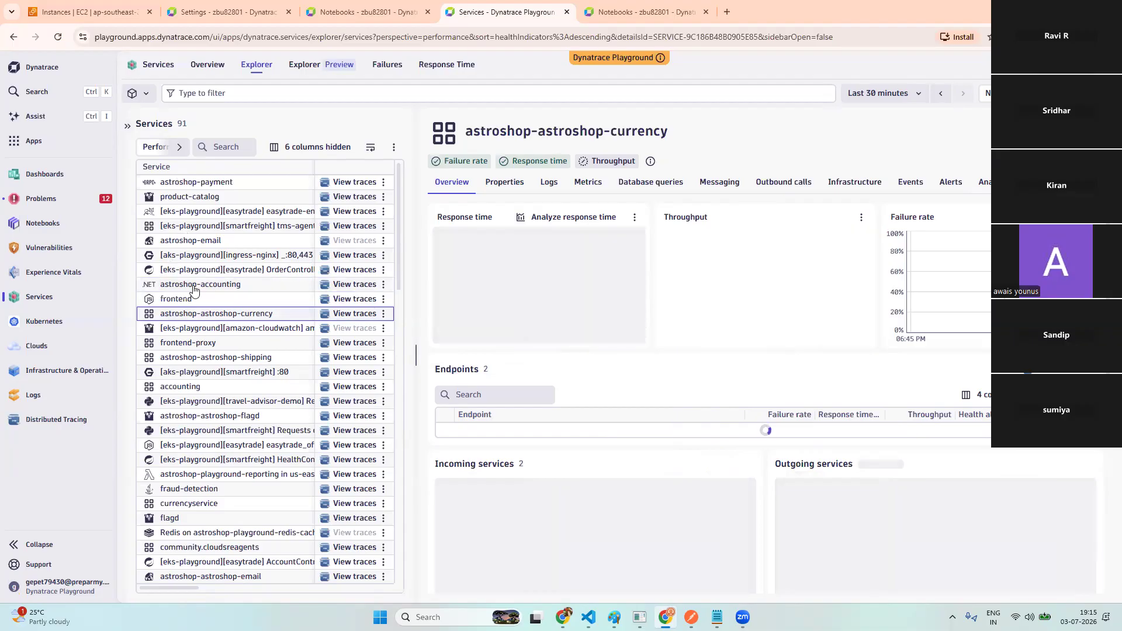
{"action": "left_click", "coordinate": [226, 184]}
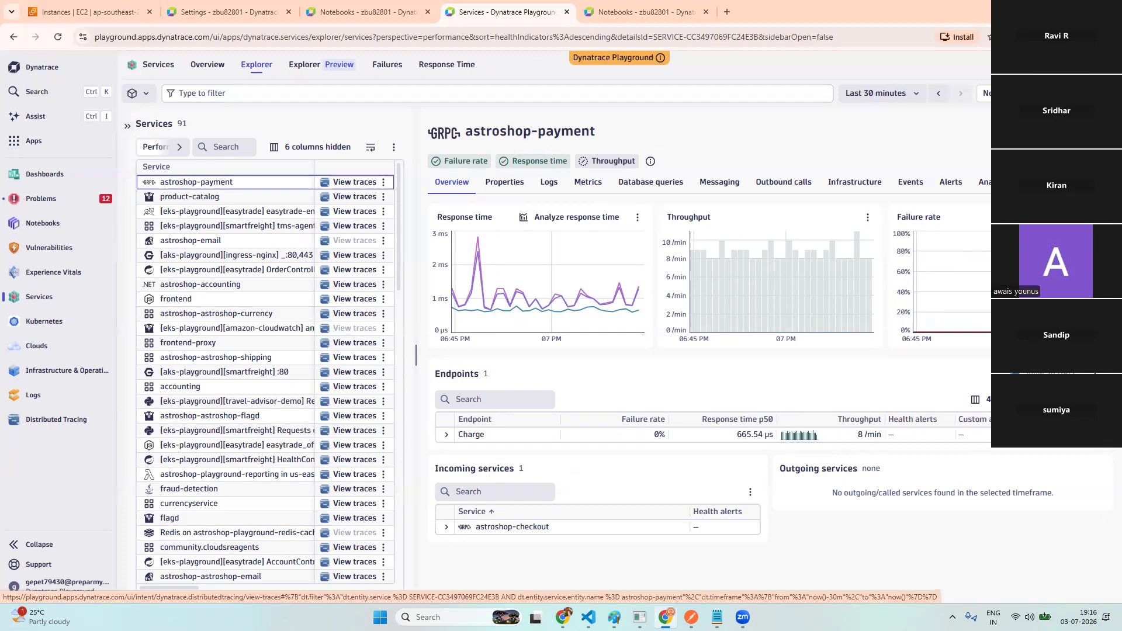
- Bring up astroshop-payment's Charge endpoint details: 0% failures, 665.54 µs p50, 8/min throughput
{"action": "left_click", "coordinate": [355, 181]}
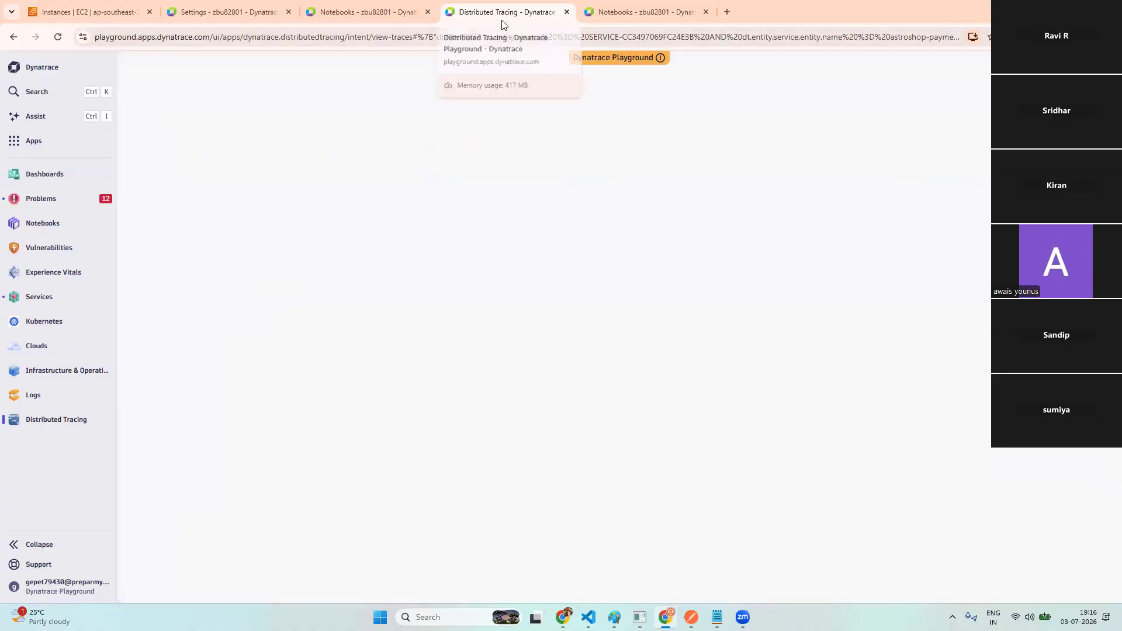
{"action": "left_click", "coordinate": [13, 37]}
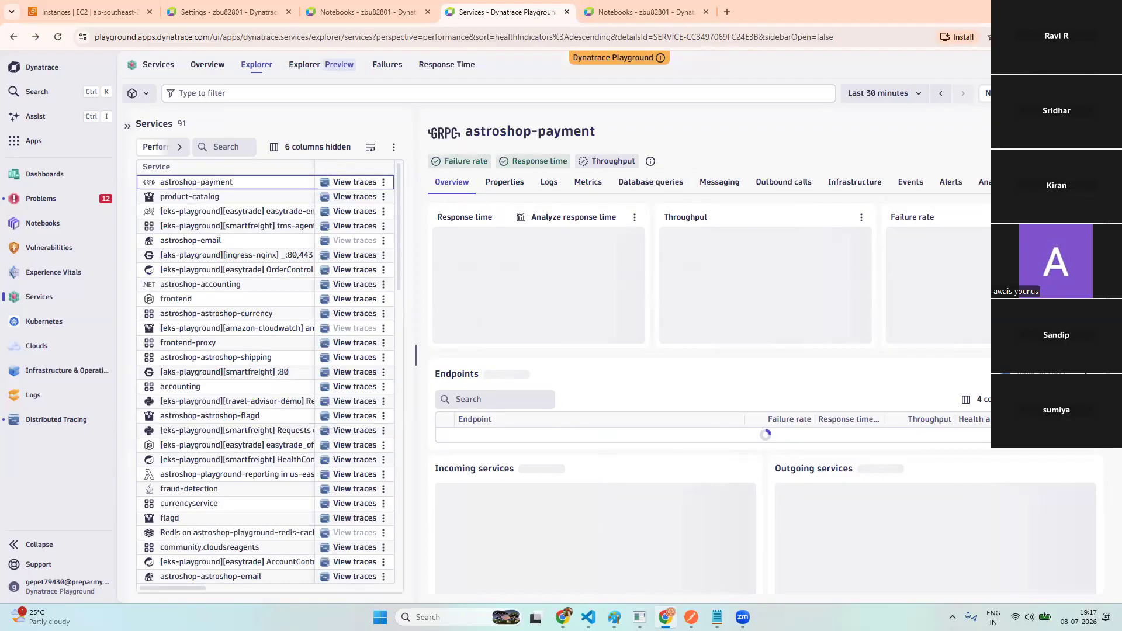
- From astroshop-payment's Analyze tab, open failure, backtrace and outlier analyses each in a new tab
{"action": "left_click", "coordinate": [987, 186]}
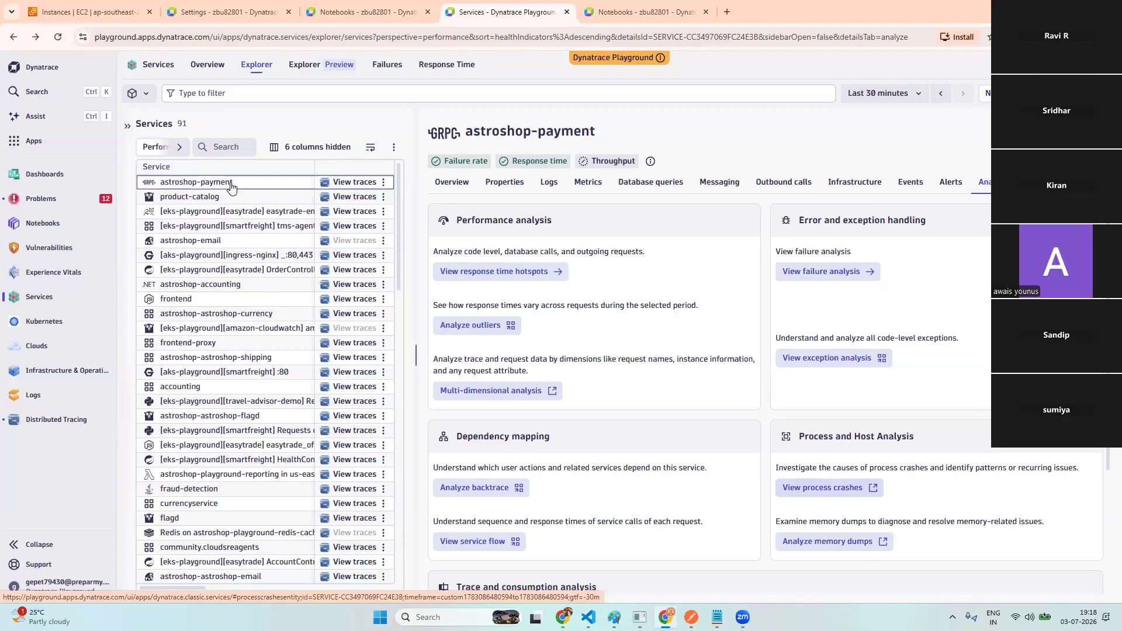
{"action": "right_click", "coordinate": [830, 274]}
{"action": "left_click", "coordinate": [889, 285]}
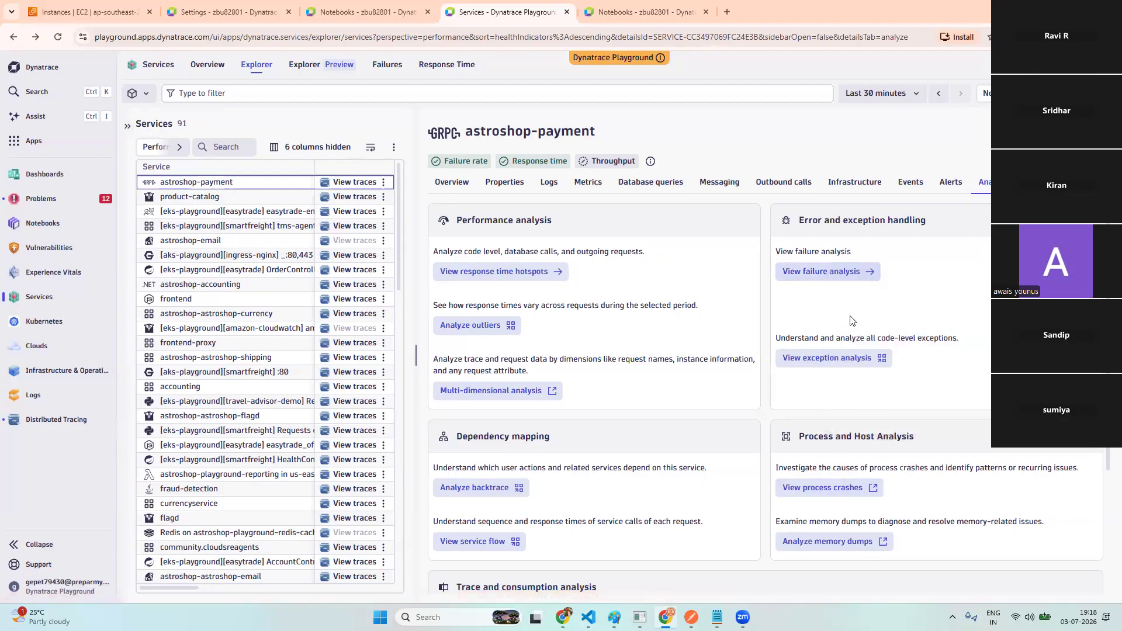
{"action": "right_click", "coordinate": [471, 494]}
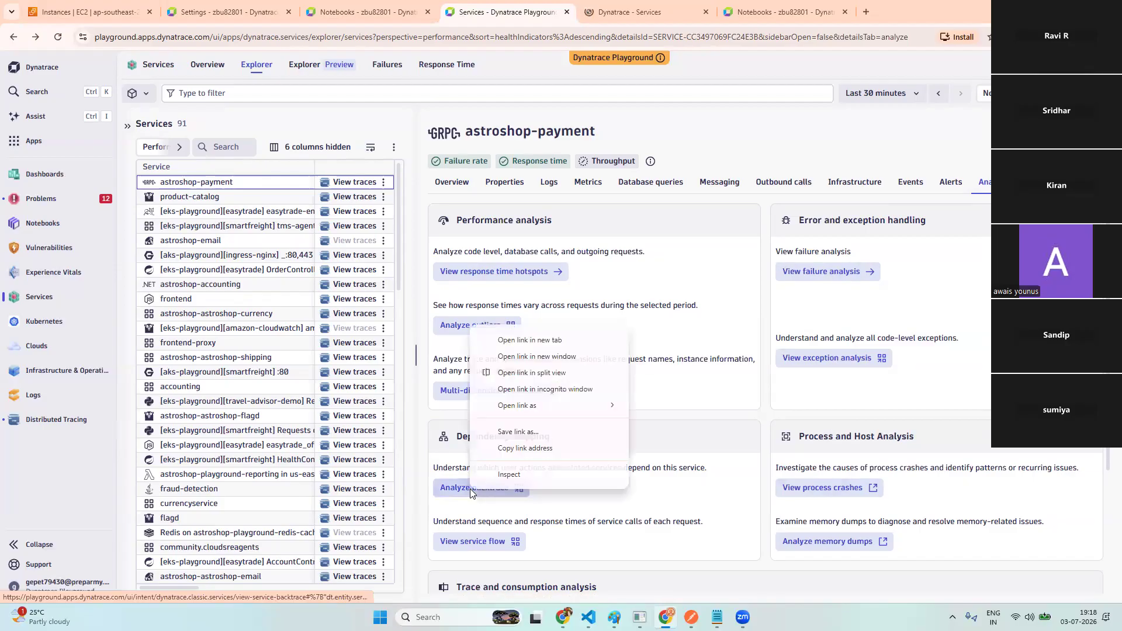
{"action": "left_click", "coordinate": [525, 339]}
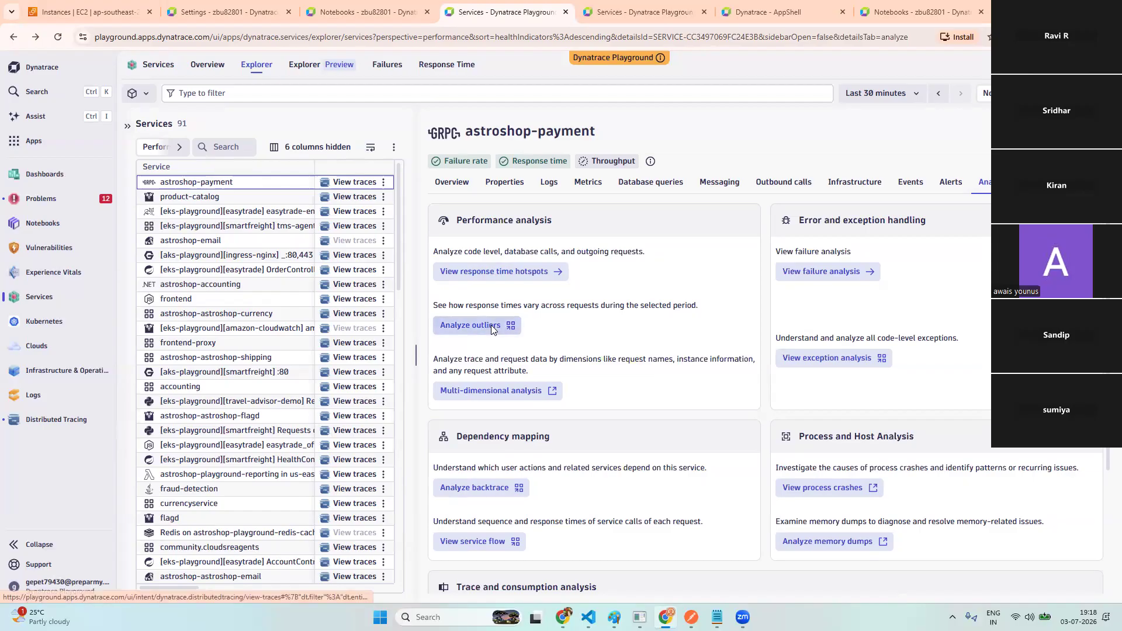
{"action": "right_click", "coordinate": [492, 327]}
{"action": "left_click", "coordinate": [520, 341]}
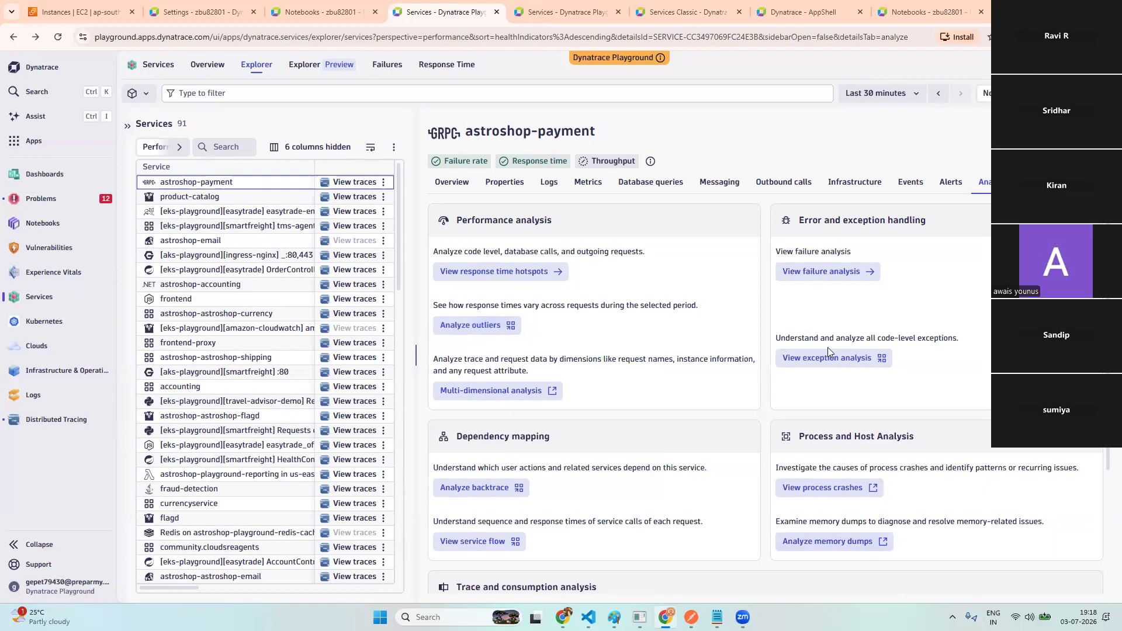
- Review failures across all astroshop-payment requests, then view its 262-request service backtrace
{"action": "left_click", "coordinate": [559, 12]}
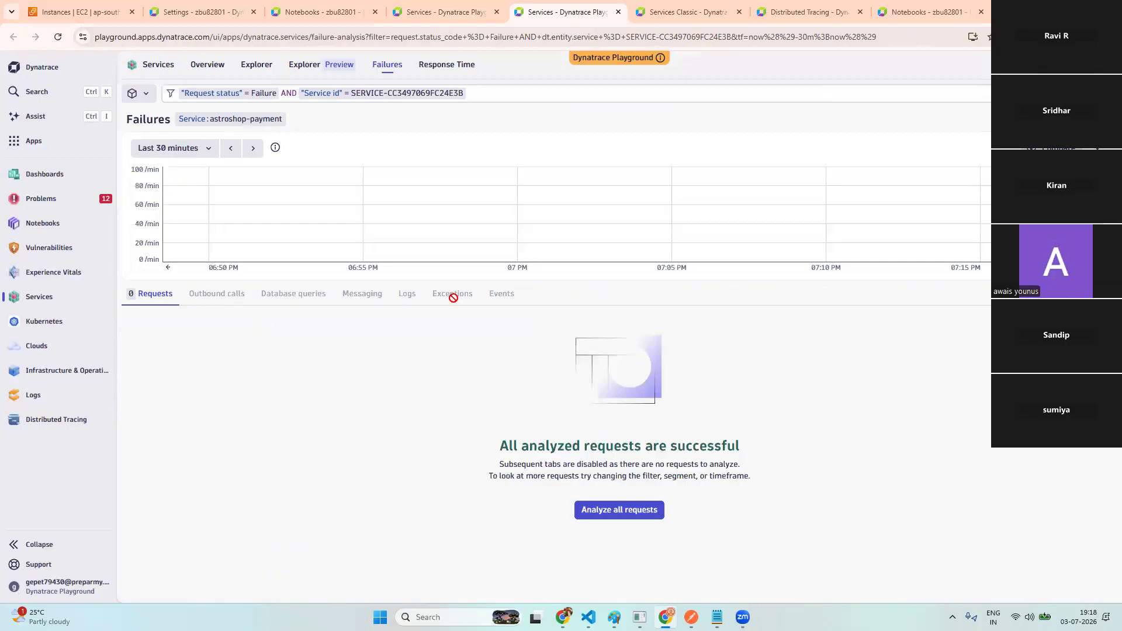
{"action": "left_click", "coordinate": [622, 511]}
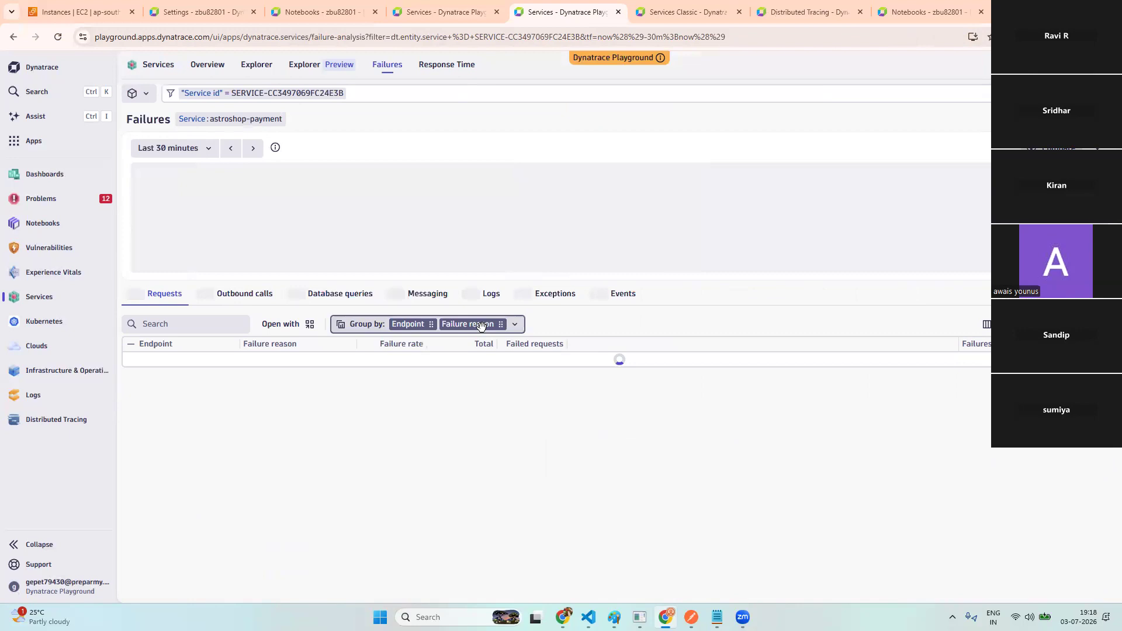
{"action": "left_click", "coordinate": [480, 326]}
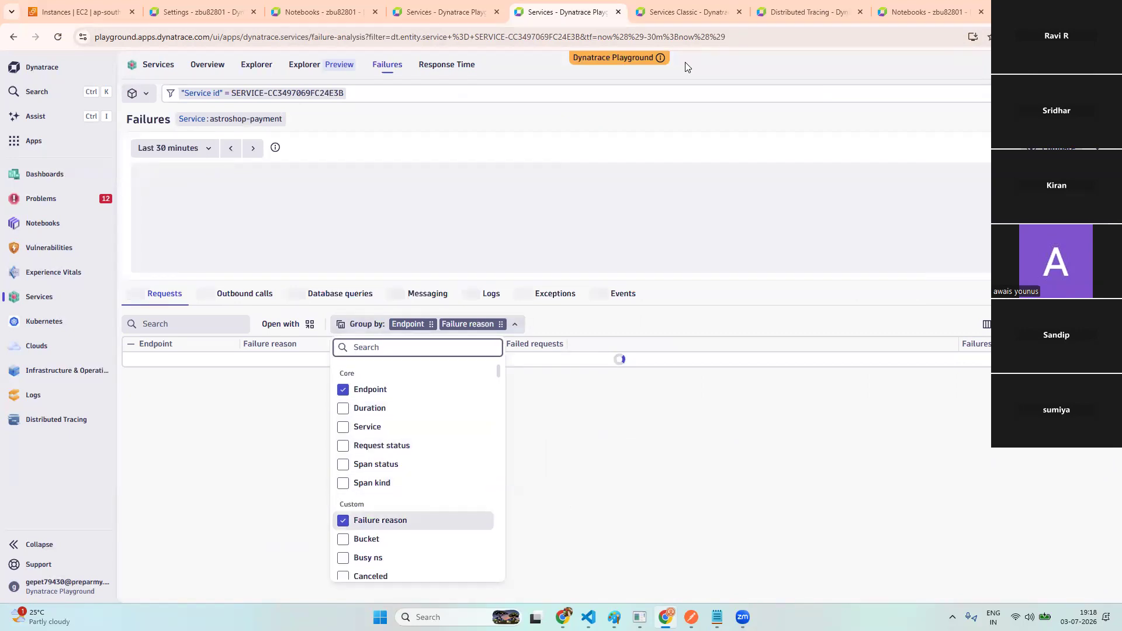
{"action": "left_click", "coordinate": [698, 13]}
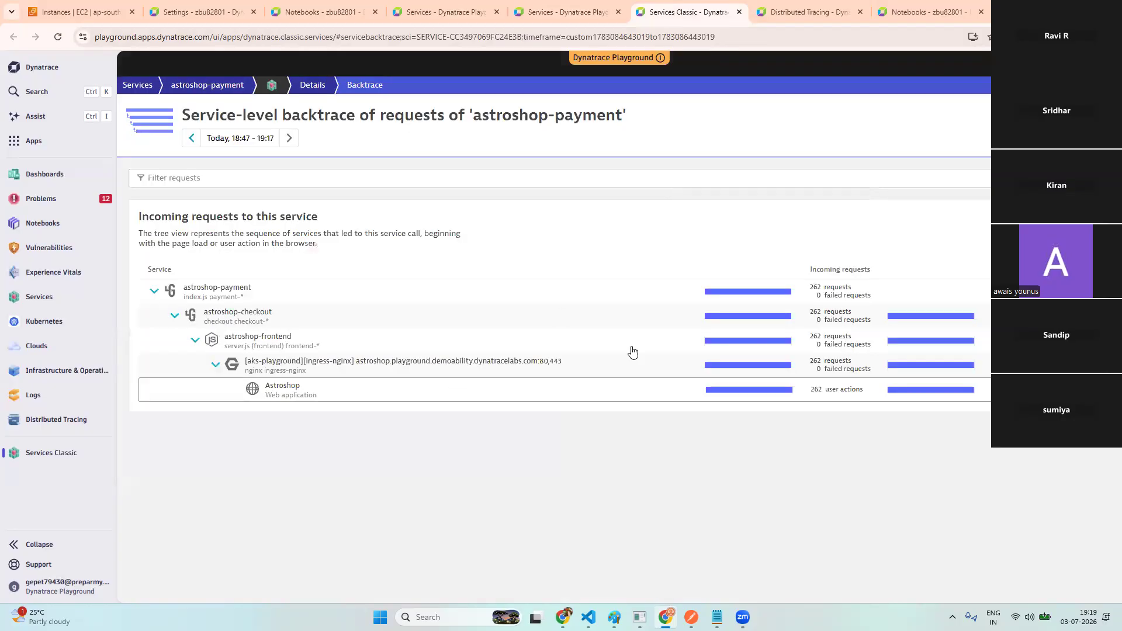
- Select the astroshop-checkout caller, then open distributed traces for the Charge request
{"action": "left_click", "coordinate": [840, 322]}
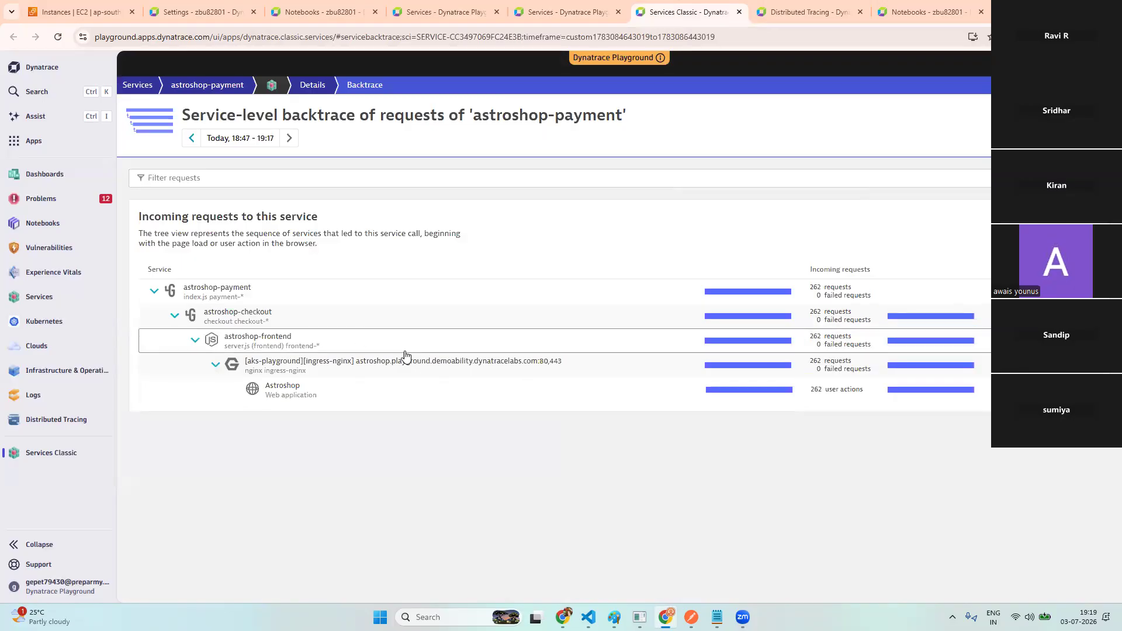
{"action": "mouse_move", "coordinate": [339, 334]}
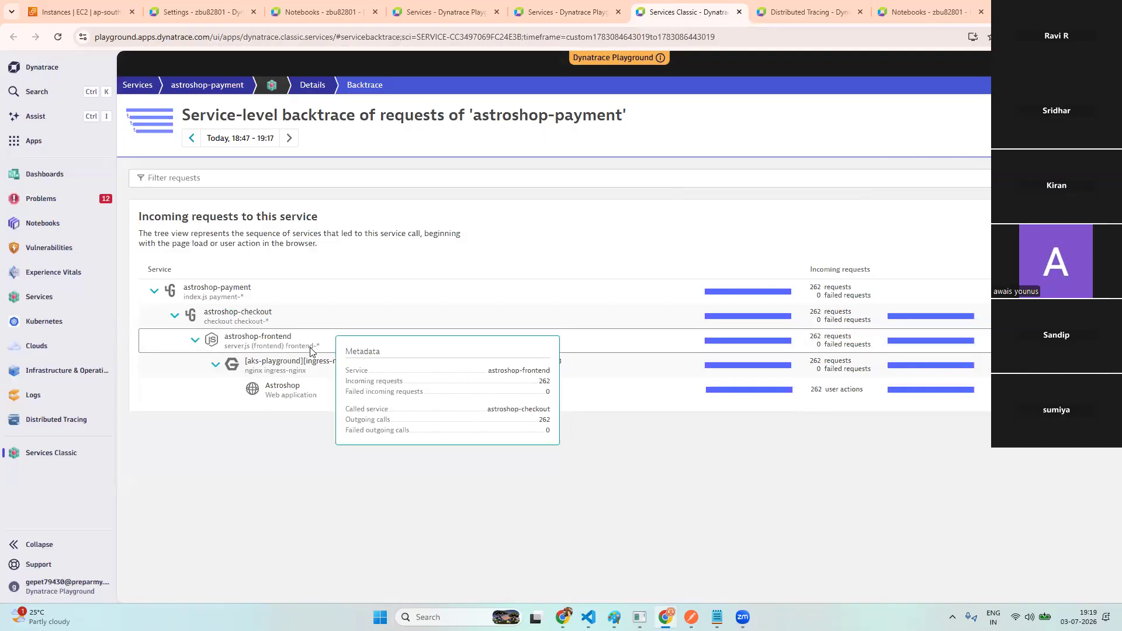
{"action": "mouse_move", "coordinate": [284, 293]}
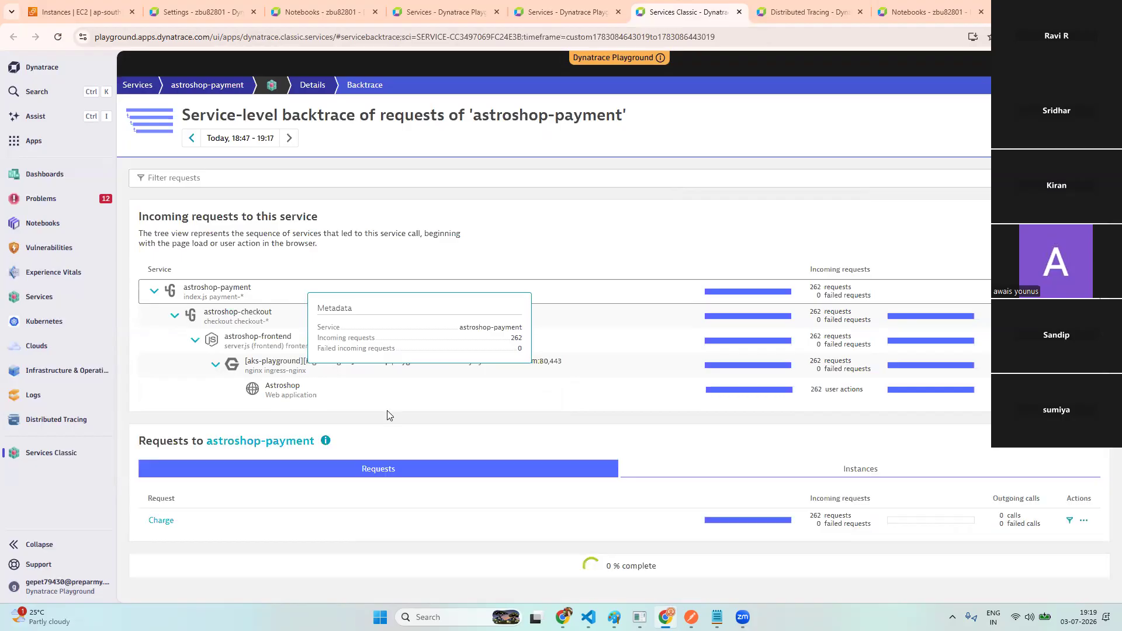
{"action": "scroll", "coordinate": [351, 485], "scroll_direction": "down", "scroll_amount": 2}
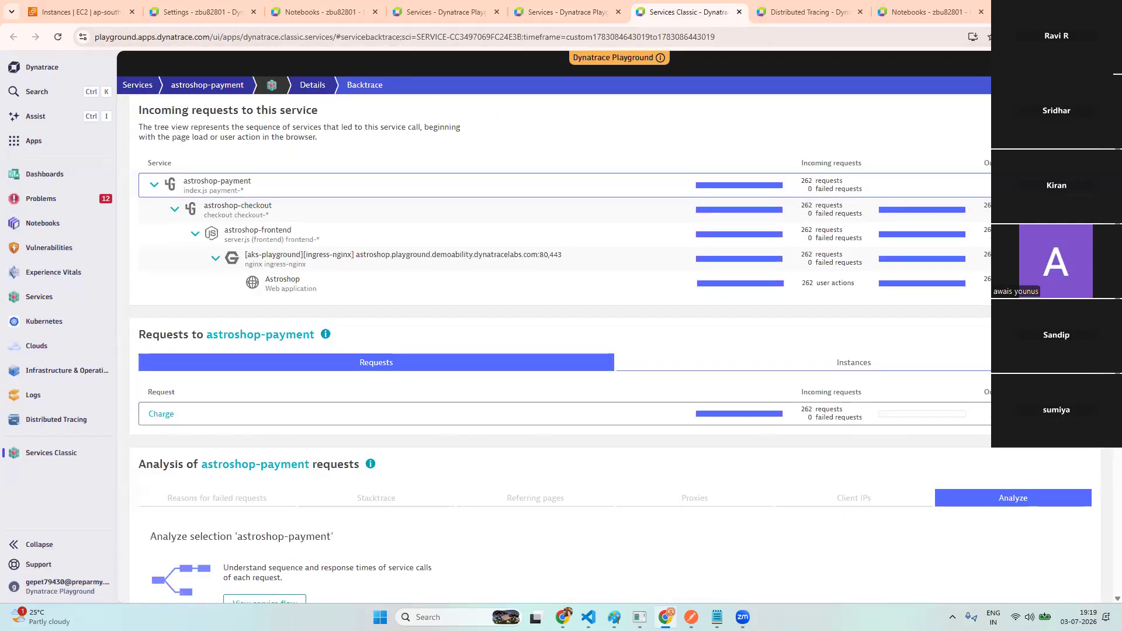
{"action": "left_click", "coordinate": [994, 413]}
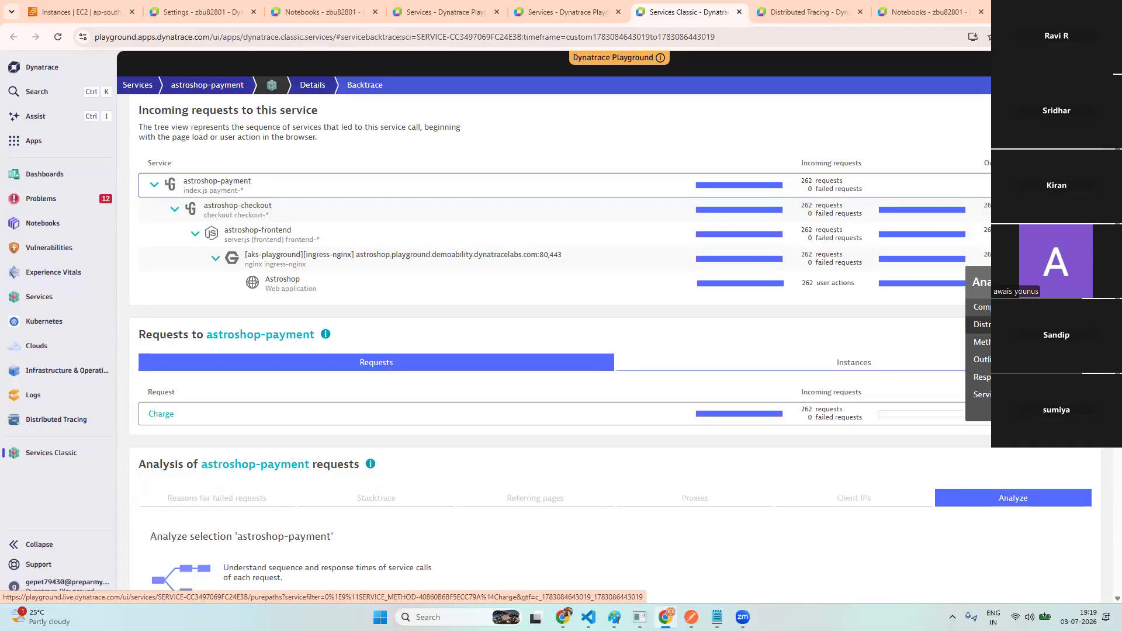
{"action": "left_click", "coordinate": [646, 593]}
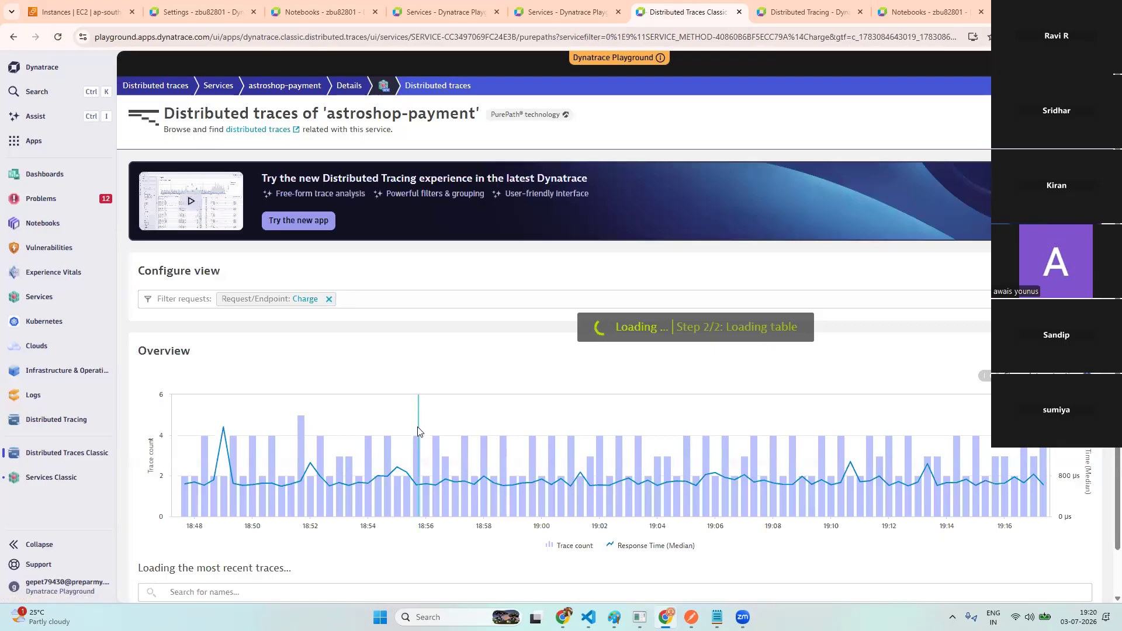
- Sort the Charge traces by response time, slowest first, and open the 189 ms trace
{"action": "scroll", "coordinate": [418, 431], "scroll_direction": "down", "scroll_amount": 1}
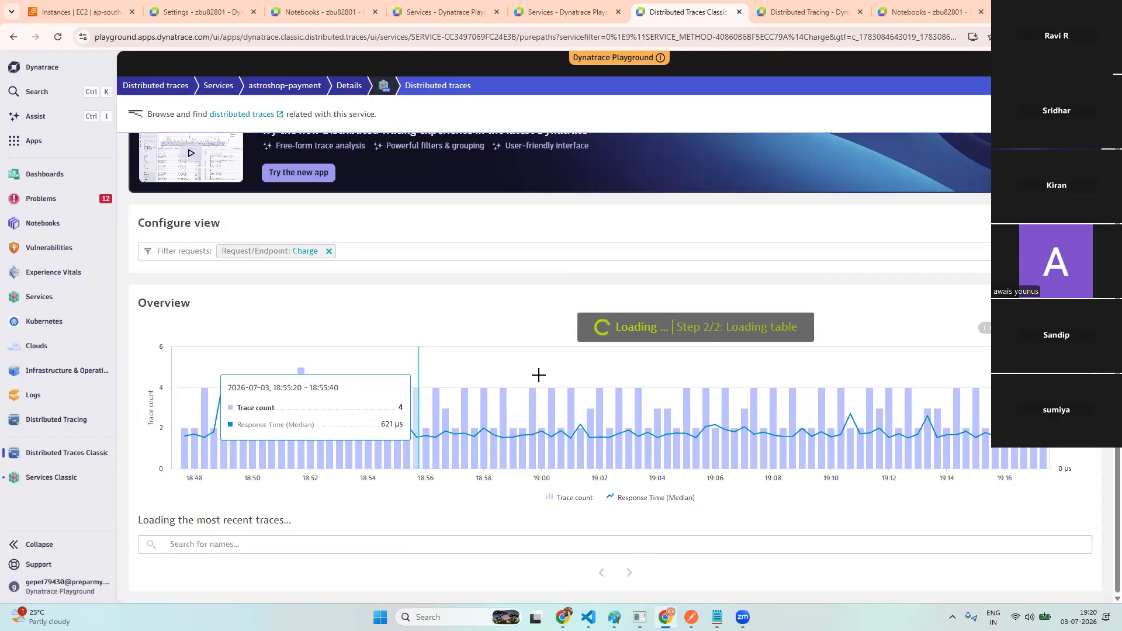
{"action": "scroll", "coordinate": [539, 378], "scroll_direction": "down", "scroll_amount": 1}
{"action": "scroll", "coordinate": [539, 379], "scroll_direction": "down", "scroll_amount": 4}
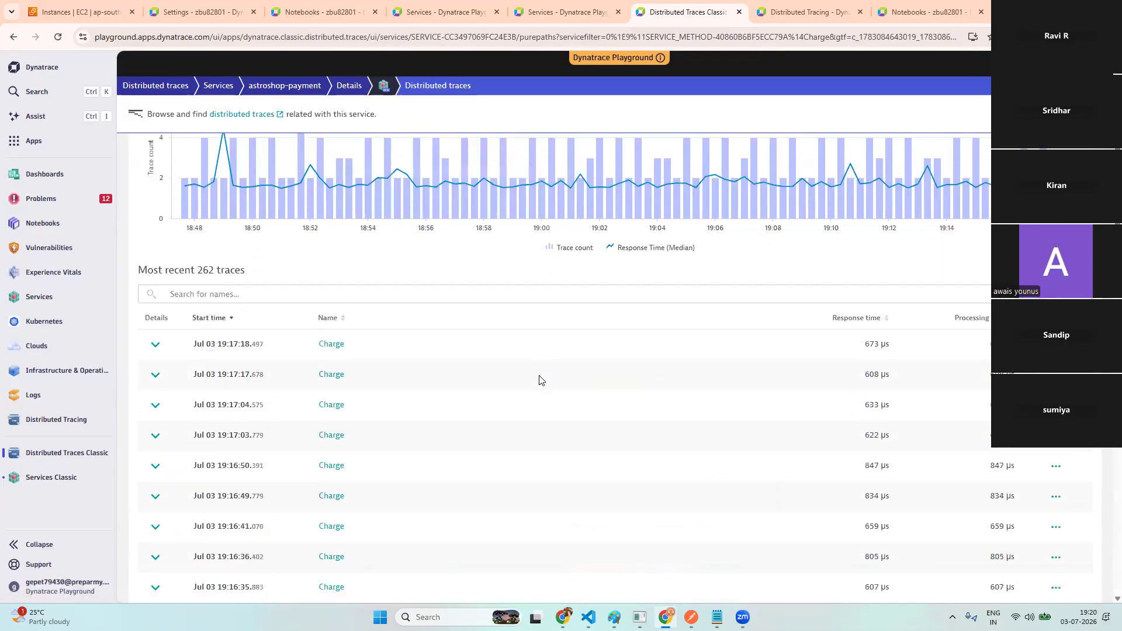
{"action": "left_click", "coordinate": [864, 325]}
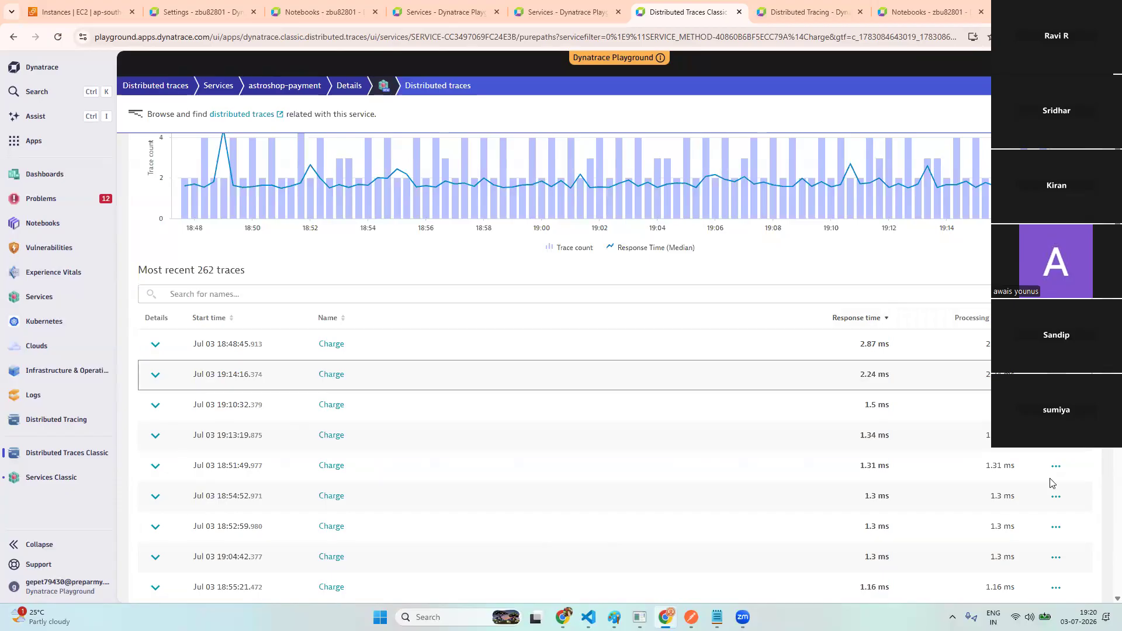
{"action": "left_click", "coordinate": [1057, 344]}
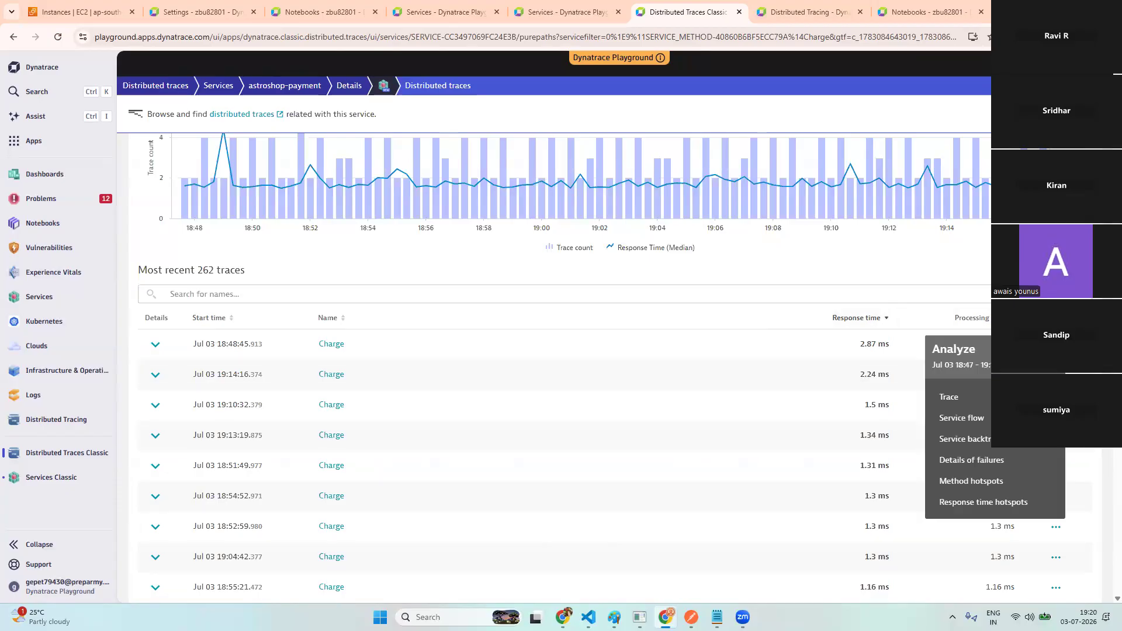
{"action": "left_click", "coordinate": [966, 399]}
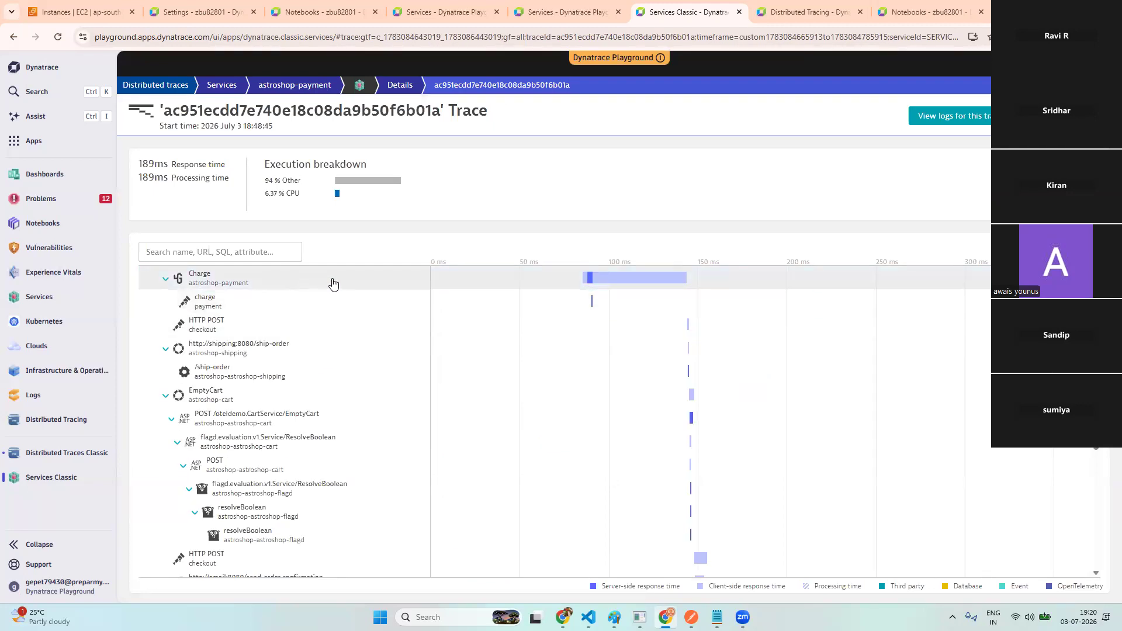
- Show the Charge span's summary: astroshop-payment RPC service, Node.js on Alpine, gRPC to PaymentService
{"action": "left_click", "coordinate": [333, 283]}
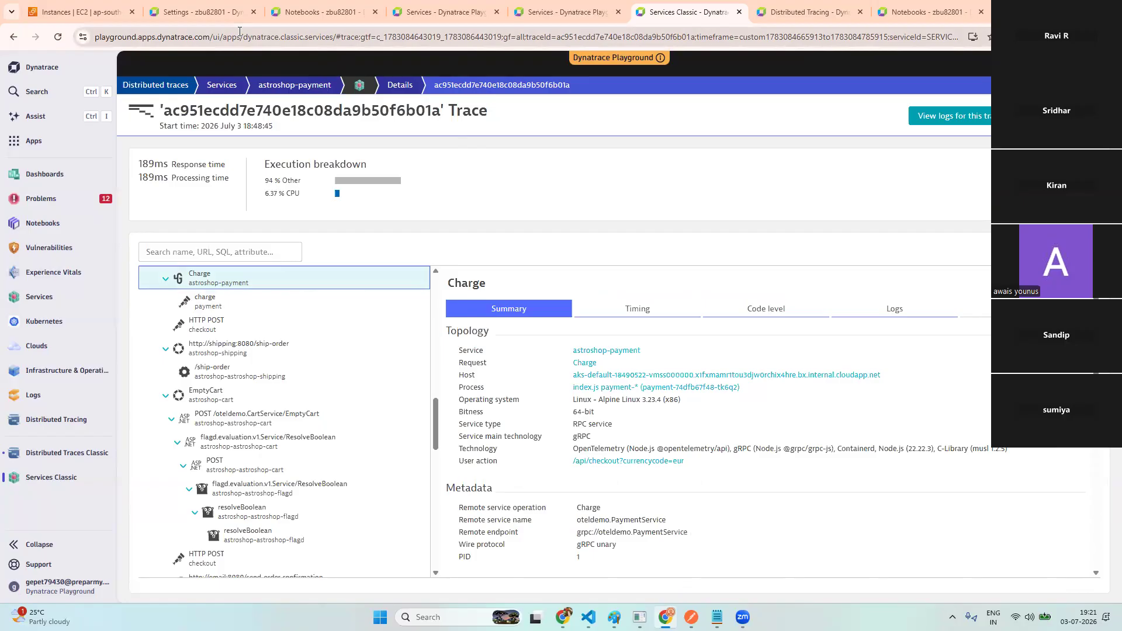
- Launch Distributed Tracing via an apps search for 'dis' and view the playground's astroshop-payment requests
{"action": "left_click", "coordinate": [327, 14]}
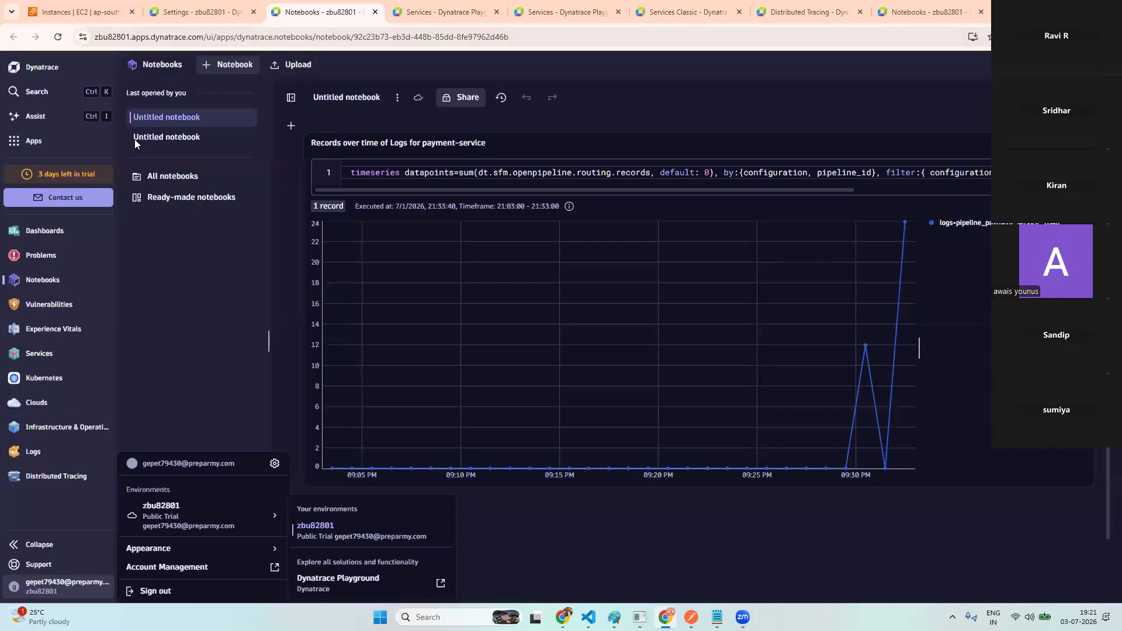
{"action": "left_click", "coordinate": [34, 141]}
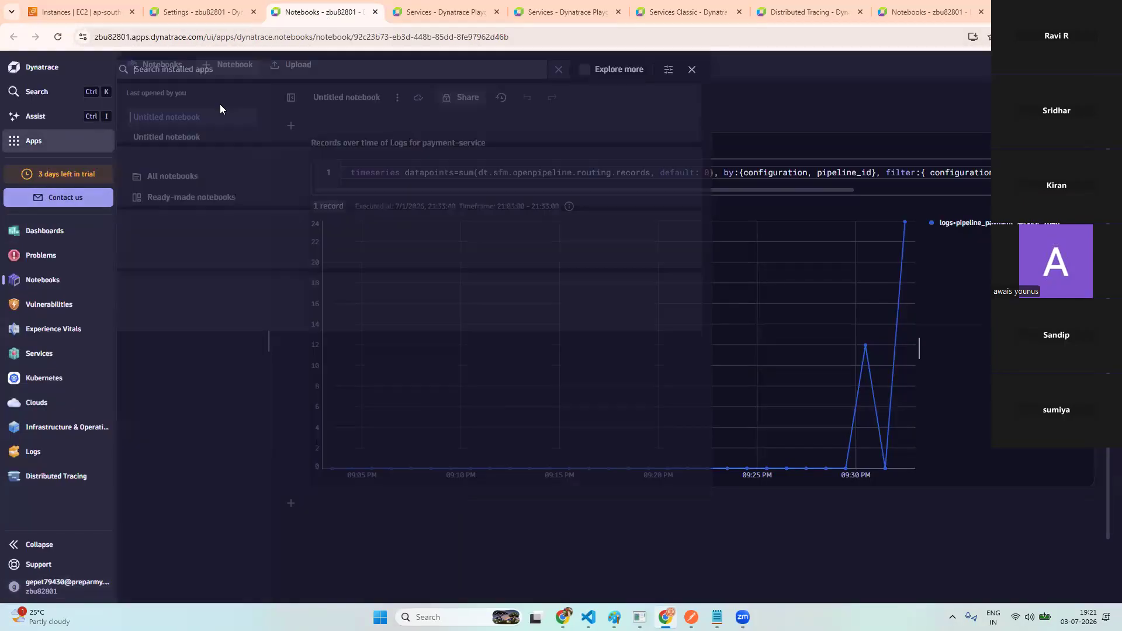
{"action": "type", "text": "dis"}
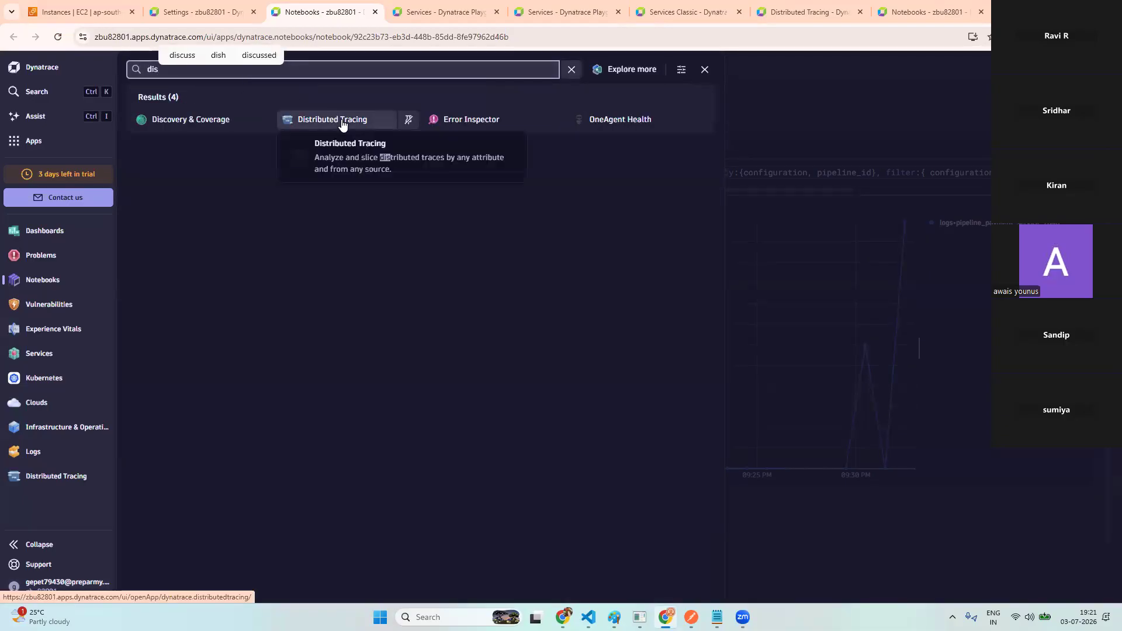
{"action": "left_click", "coordinate": [341, 119]}
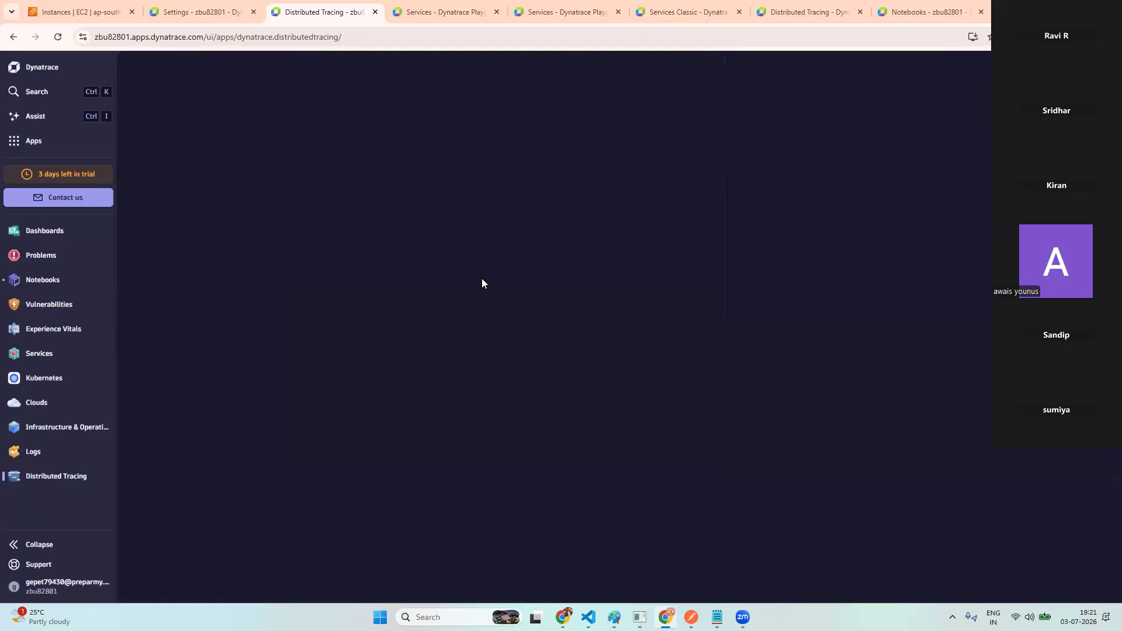
{"action": "left_click", "coordinate": [814, 12]}
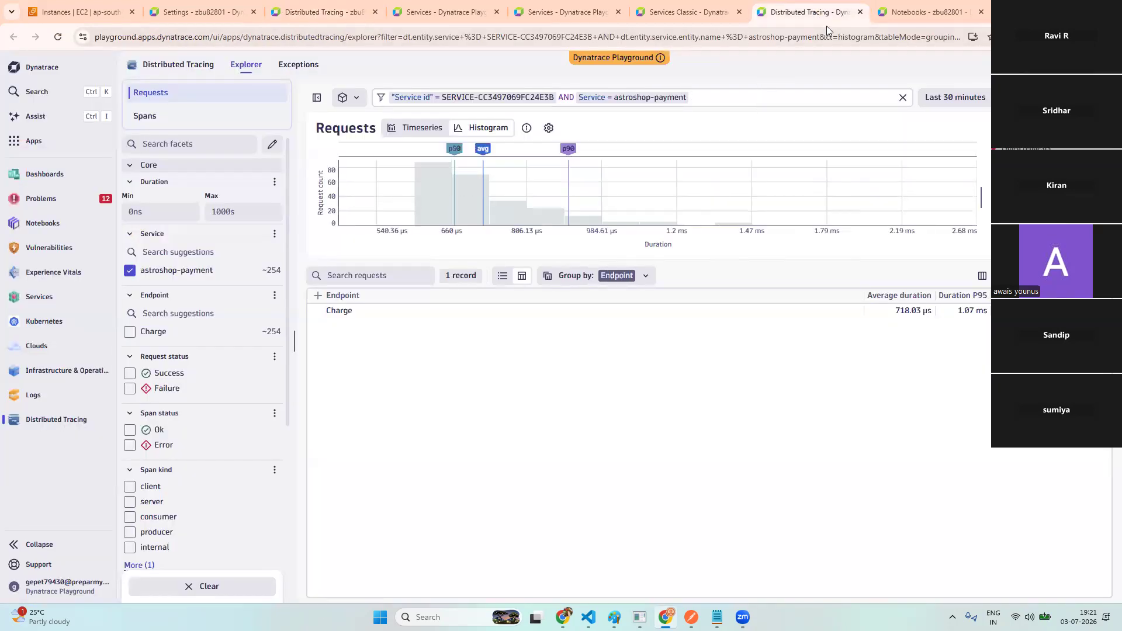
- Back in the own environment's request explorer, set the timeframe to Today with histogram view
{"action": "left_click", "coordinate": [691, 14]}
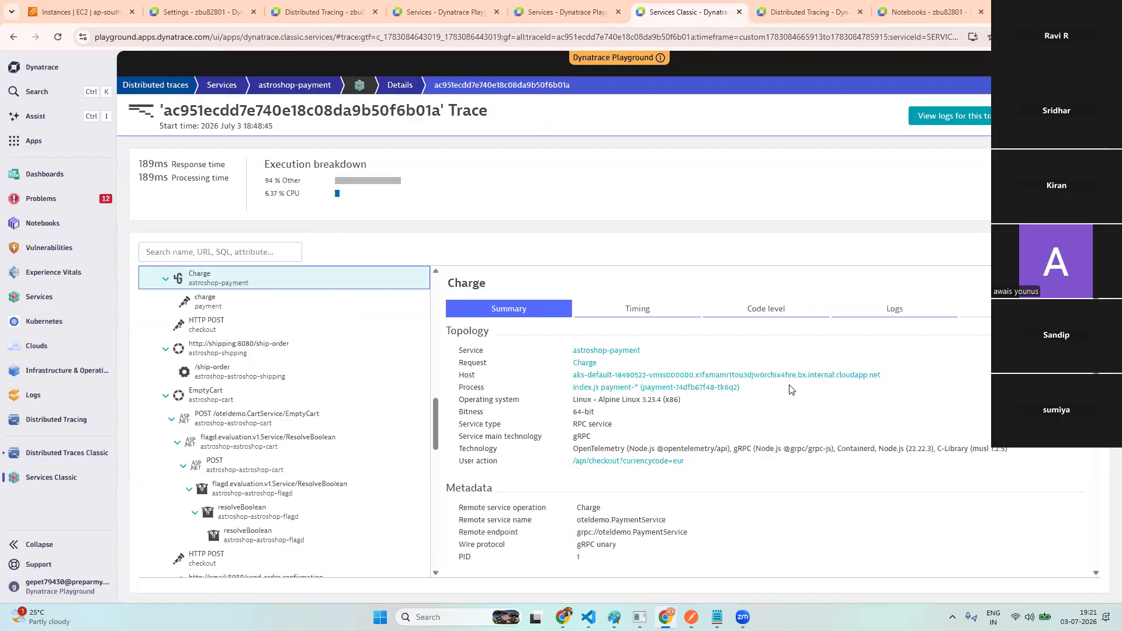
{"action": "scroll", "coordinate": [791, 389], "scroll_direction": "down", "scroll_amount": 5}
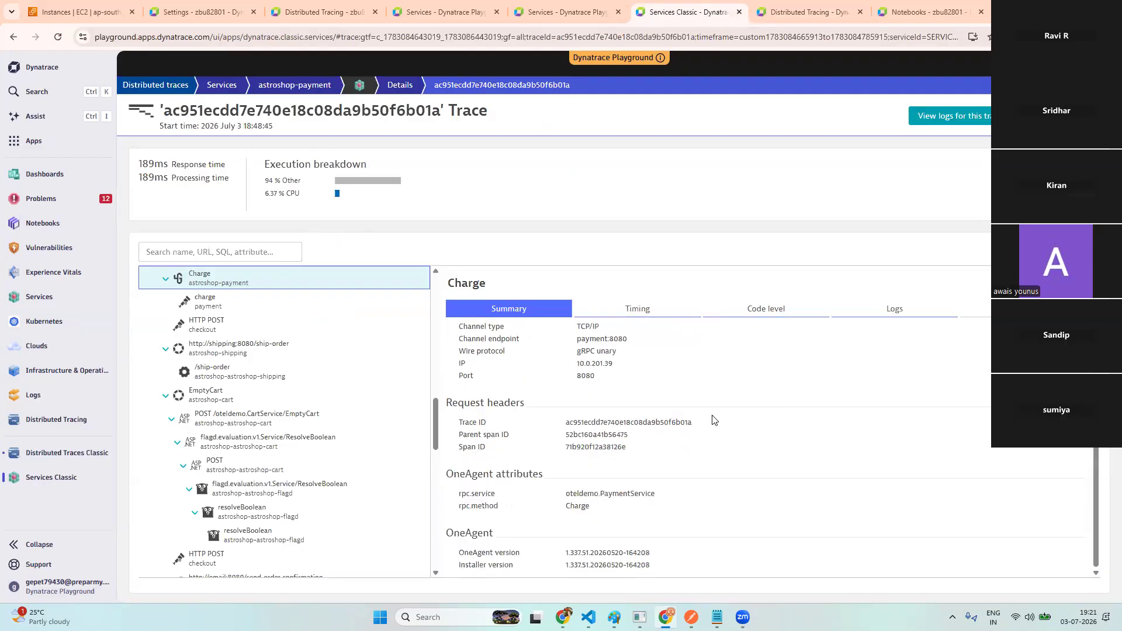
{"action": "left_click", "coordinate": [325, 13]}
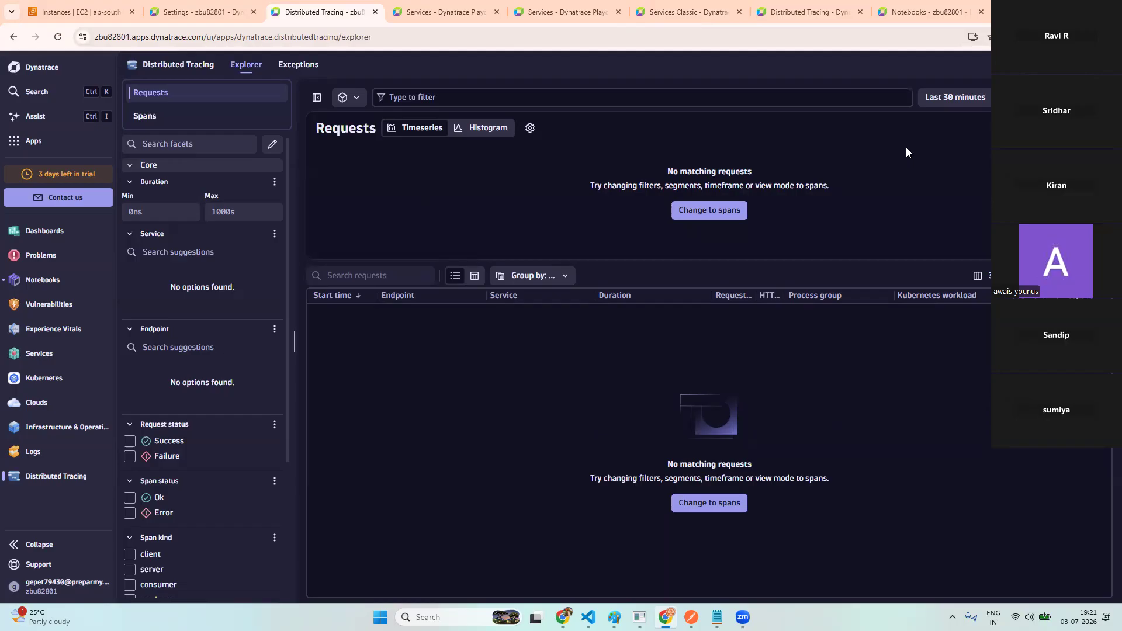
{"action": "left_click", "coordinate": [970, 97]}
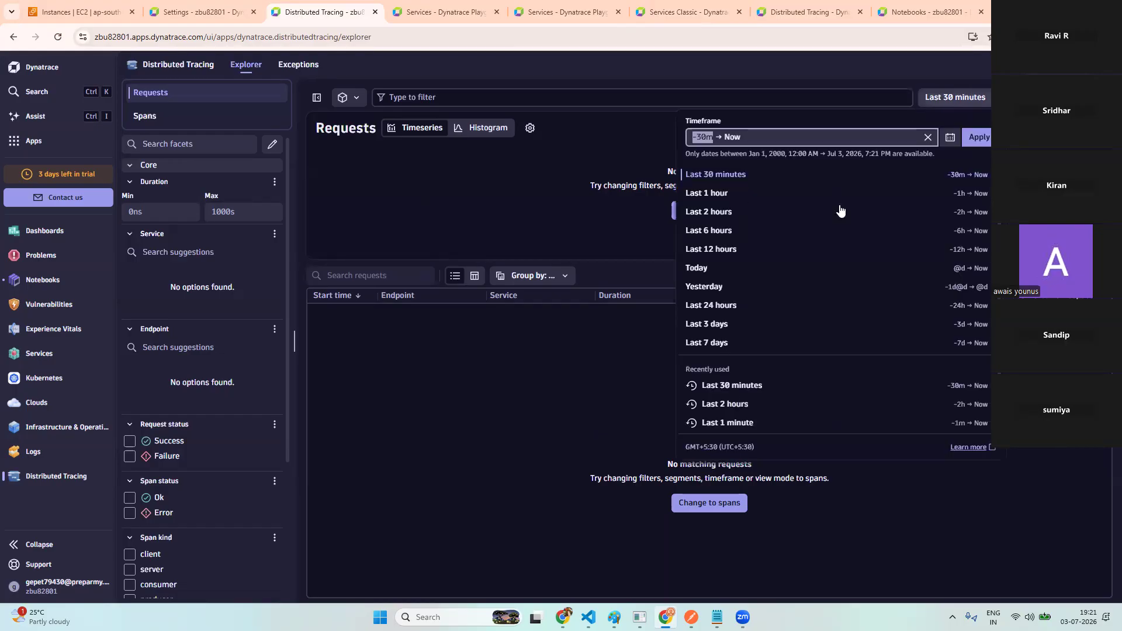
{"action": "left_click", "coordinate": [798, 266]}
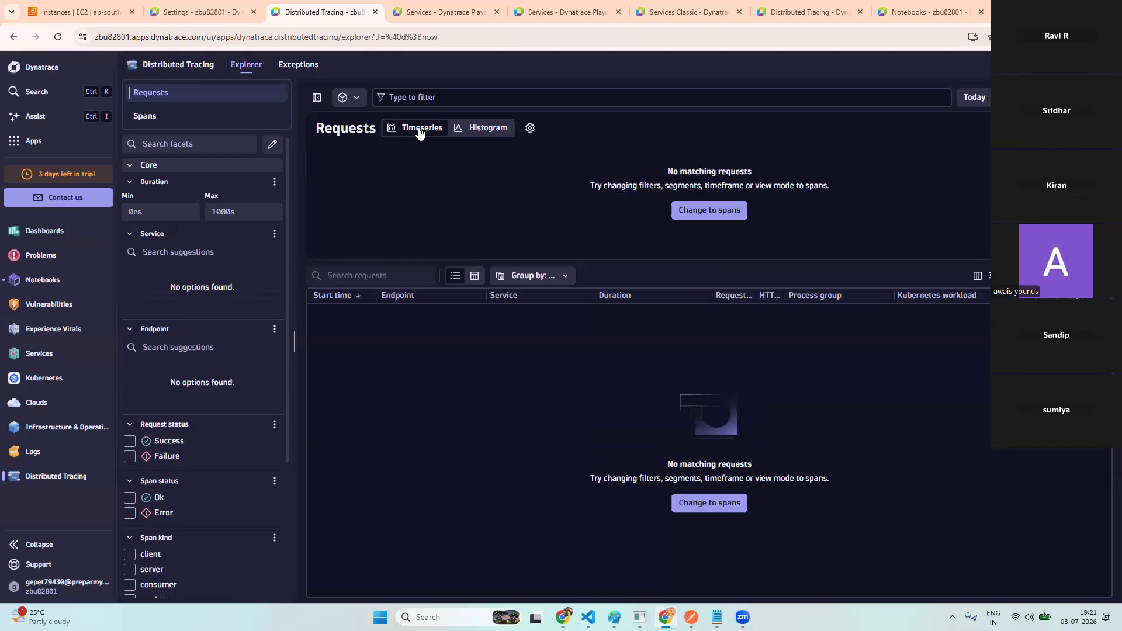
{"action": "left_click", "coordinate": [493, 131]}
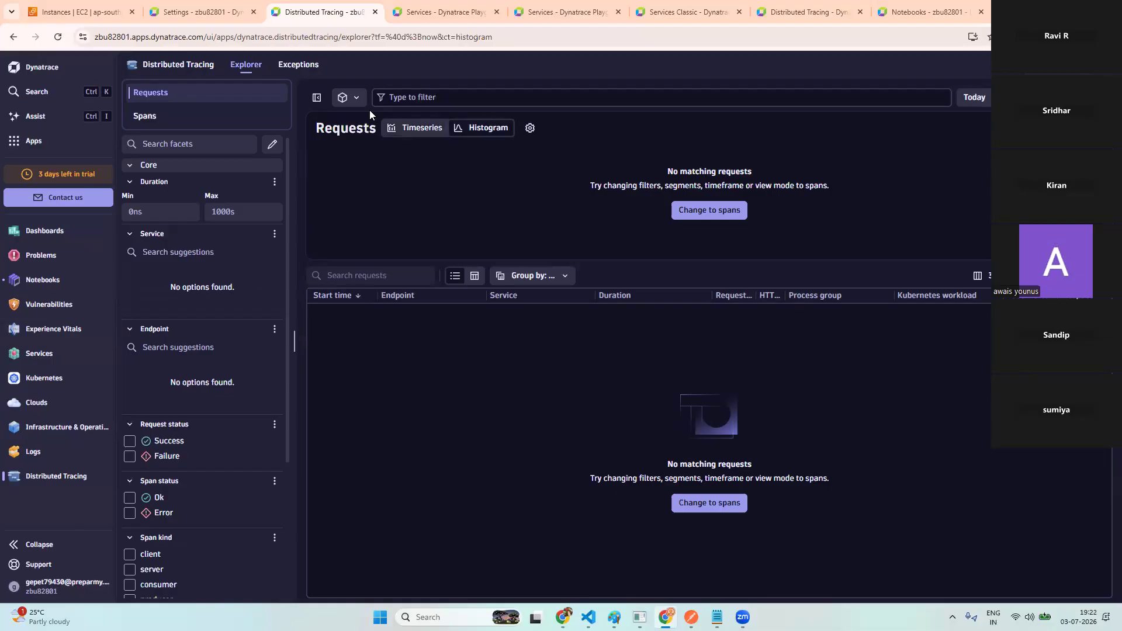
- Open segment management settings, then return and open the account and environment menu
{"action": "left_click", "coordinate": [355, 103]}
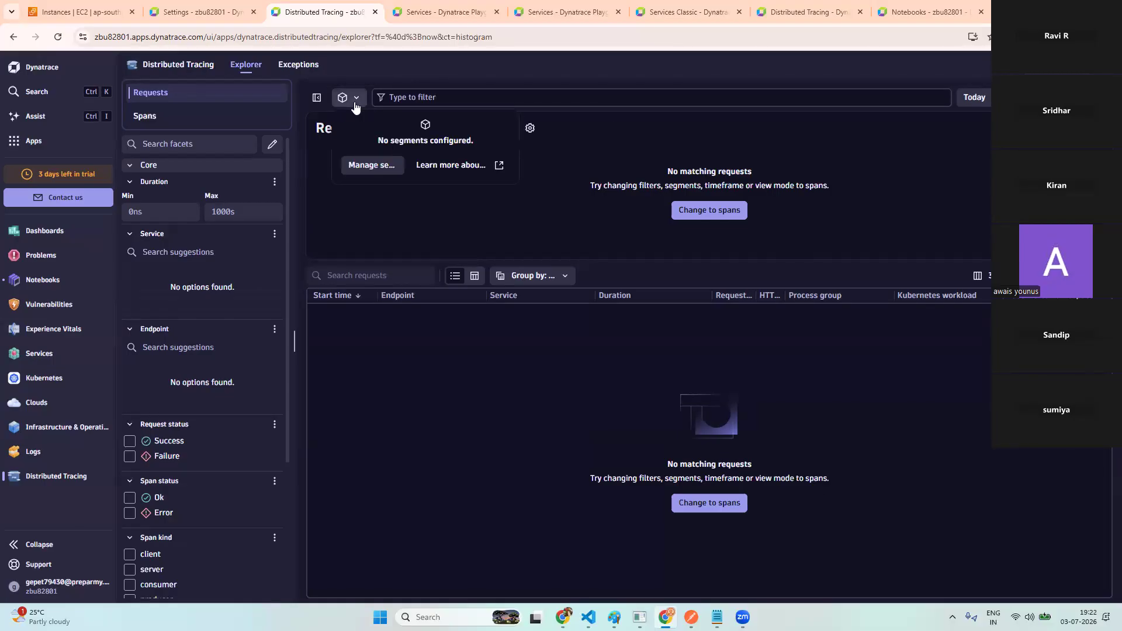
{"action": "left_click", "coordinate": [380, 166]}
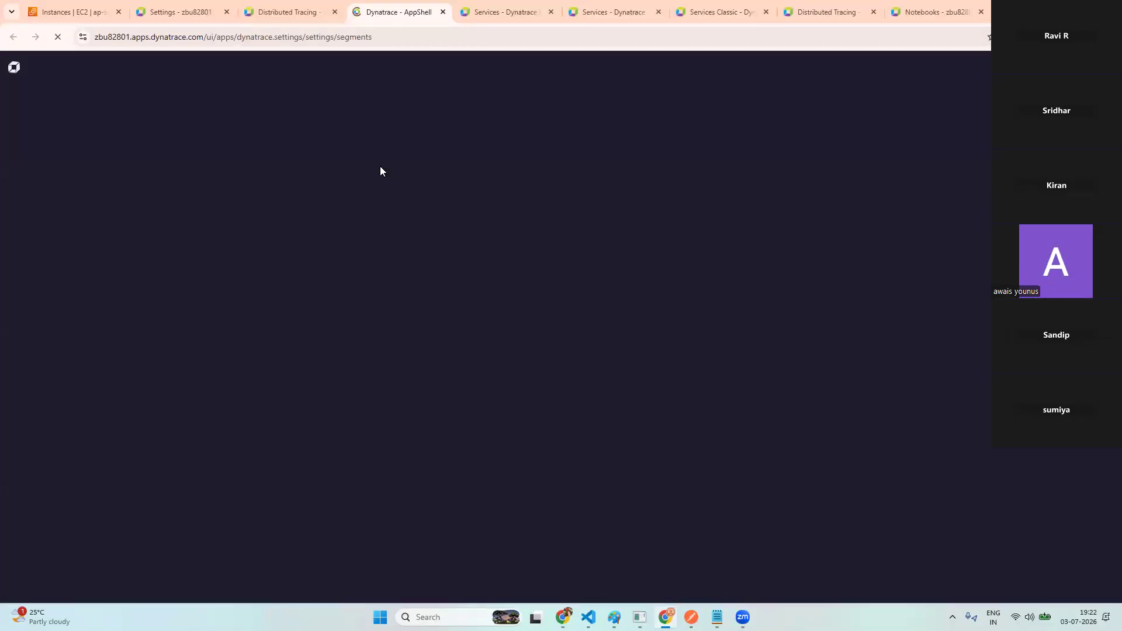
{"action": "left_click", "coordinate": [295, 12]}
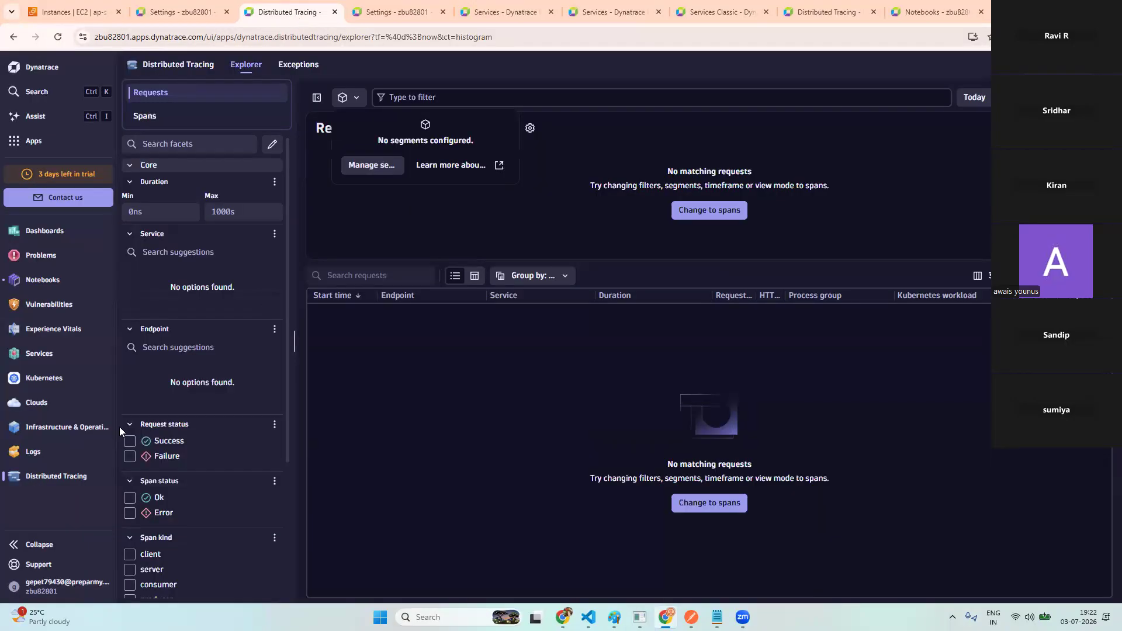
{"action": "left_click", "coordinate": [63, 587]}
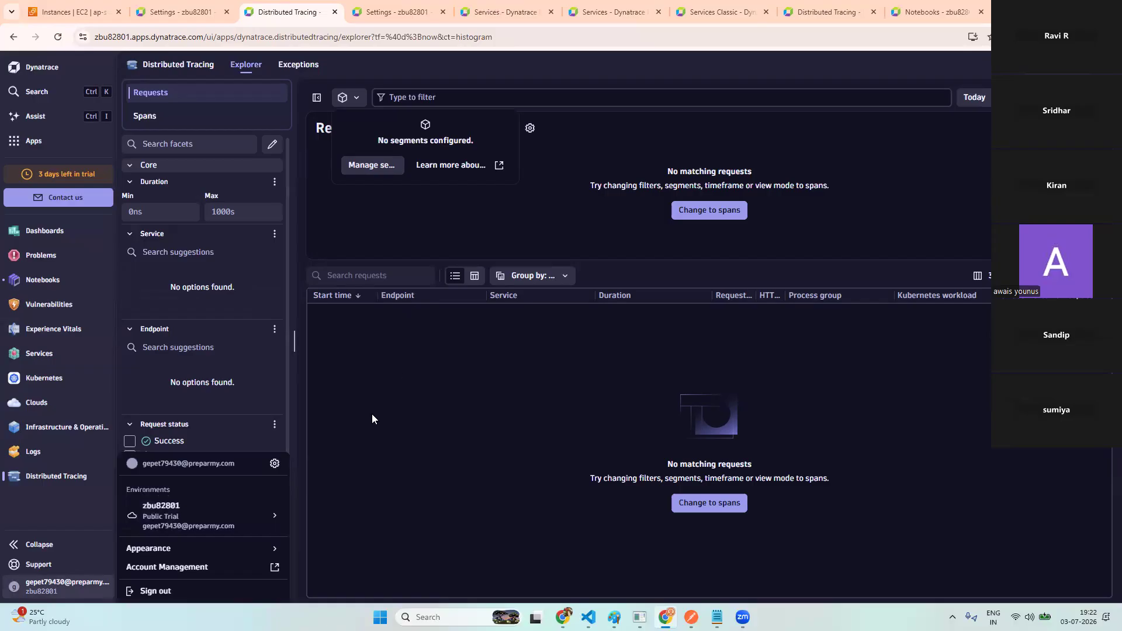
{"action": "left_click", "coordinate": [489, 12]}
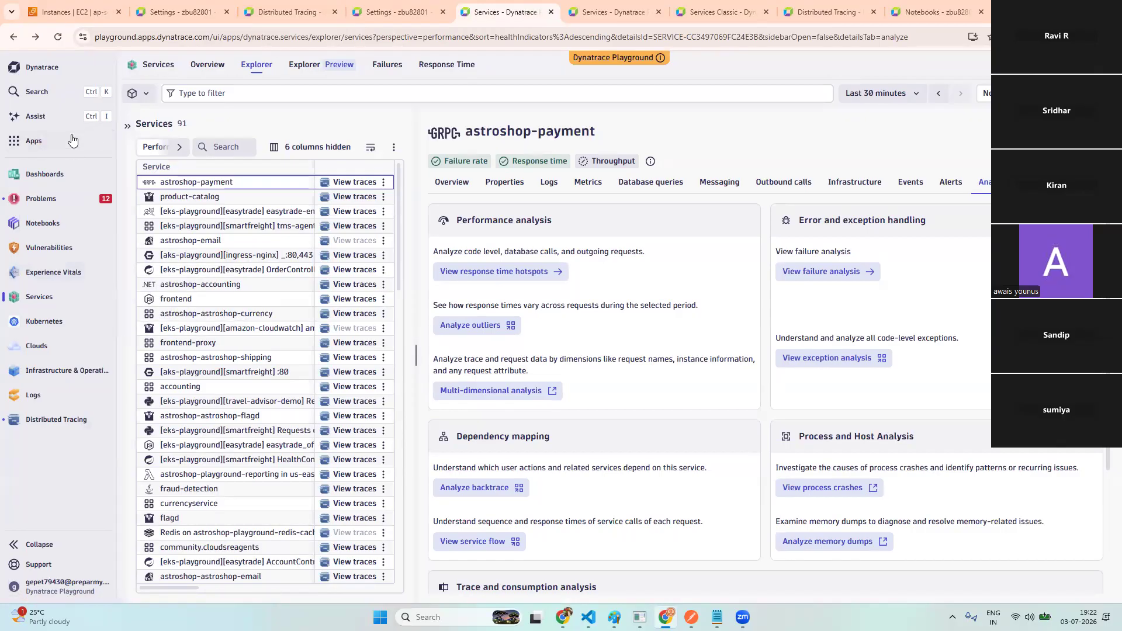
- Search apps for 'dis' and open Distributed Tracing listing astroshop-payment's 255 Charge requests
{"action": "left_click", "coordinate": [28, 144]}
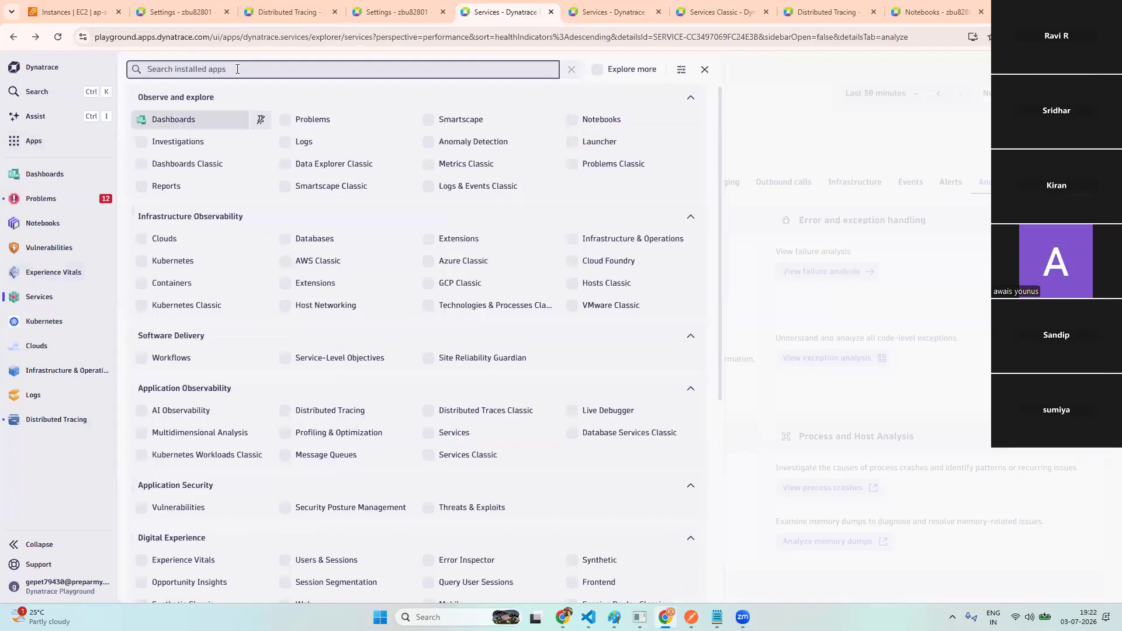
{"action": "type", "text": "dis"}
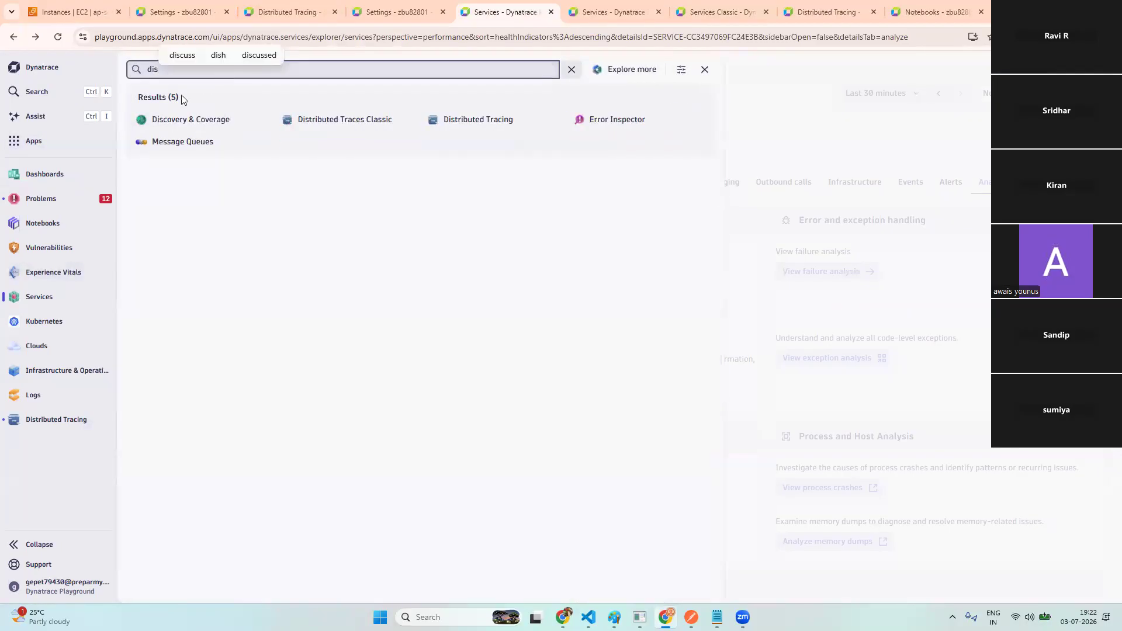
{"action": "left_click", "coordinate": [478, 121]}
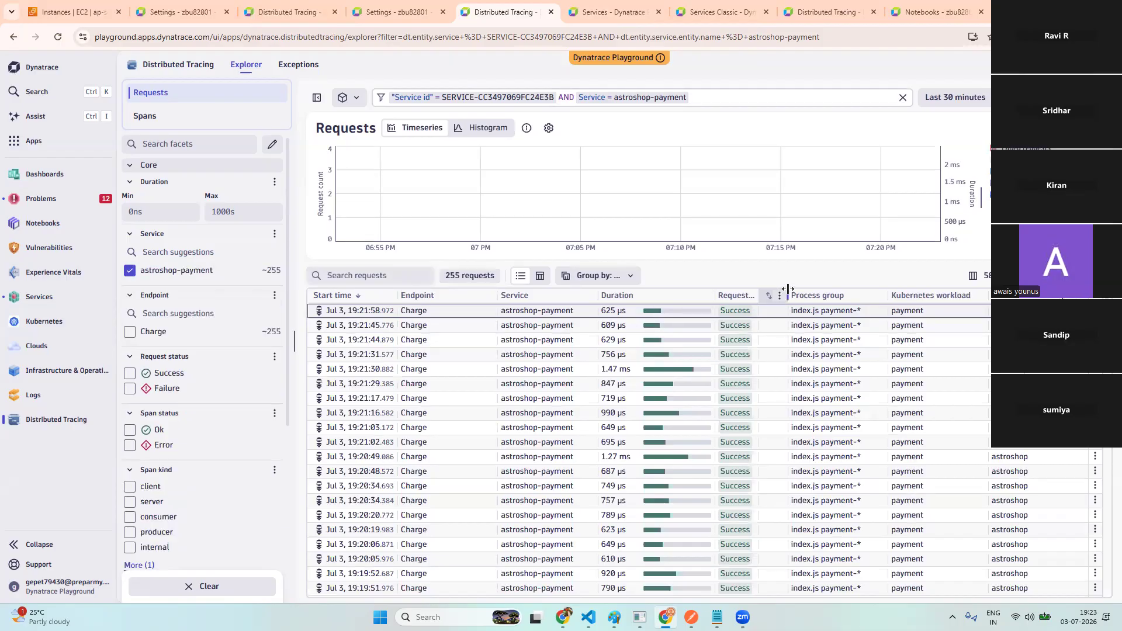
- Sort the requests by HTTP status and clear the astroshop-payment filter to show all 1000 requests
{"action": "left_click_drag", "start_coordinate": [864, 293], "coordinate": [864, 294]}
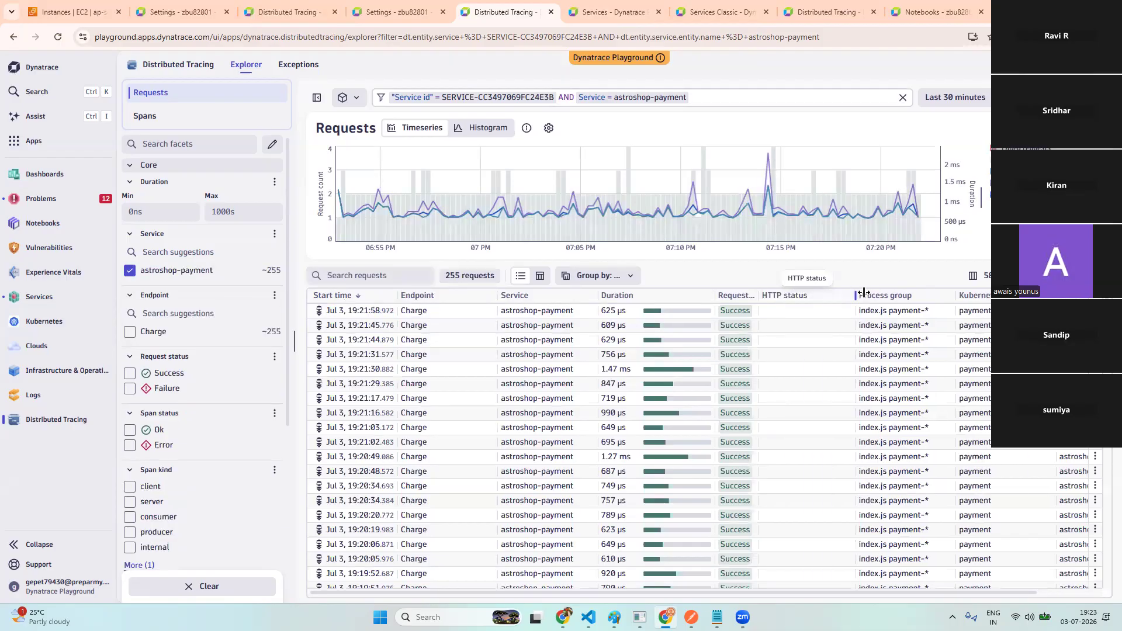
{"action": "left_click", "coordinate": [811, 297]}
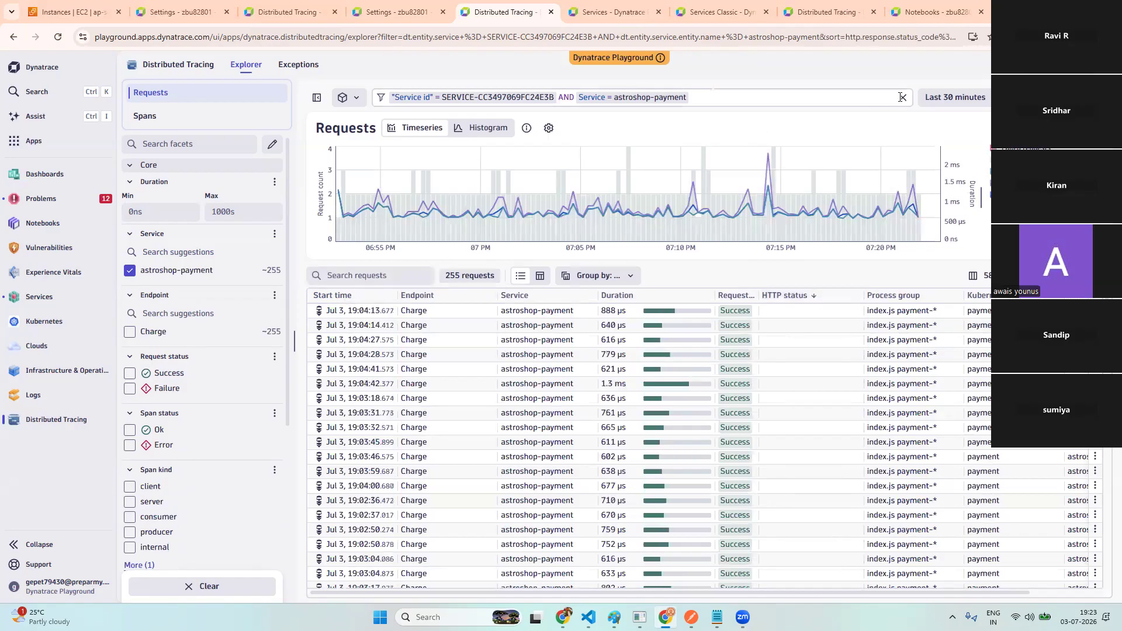
{"action": "left_click", "coordinate": [902, 97]}
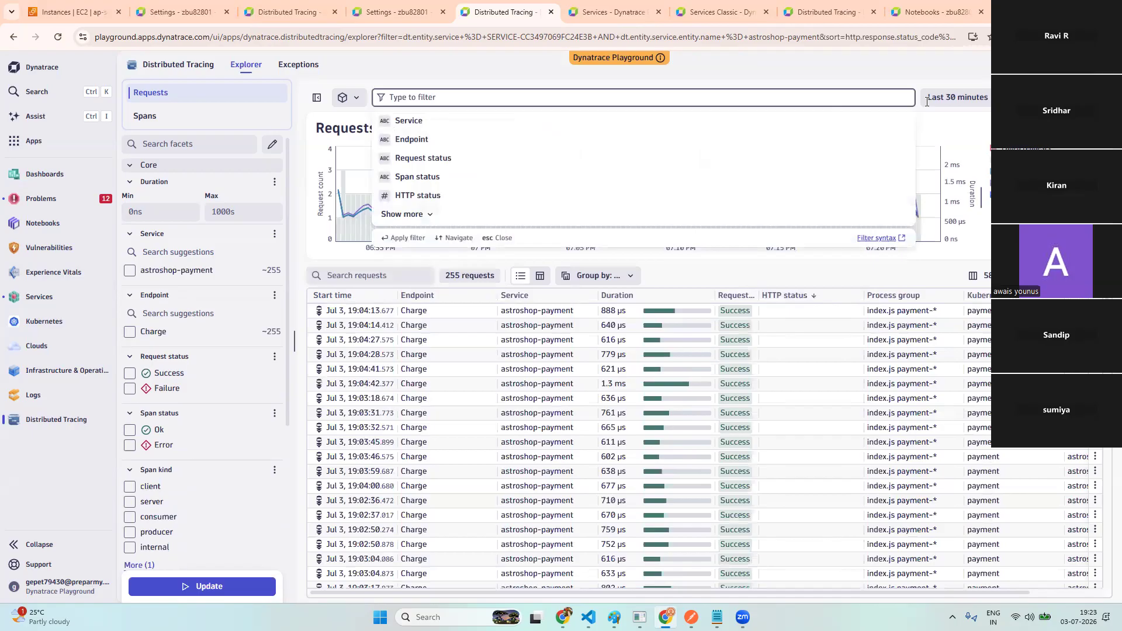
{"action": "key", "text": "Escape"}
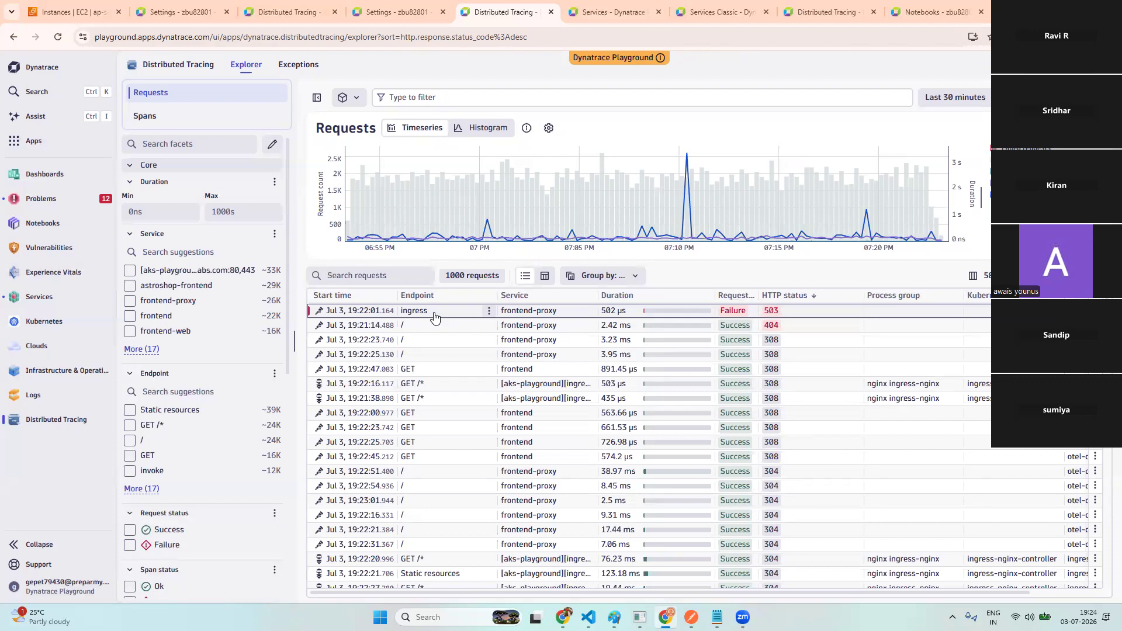
- Start an Endpoint request filter, then check the astroshop-payment failures and classic trace pages
{"action": "left_click", "coordinate": [424, 96]}
{"action": "left_click", "coordinate": [421, 146]}
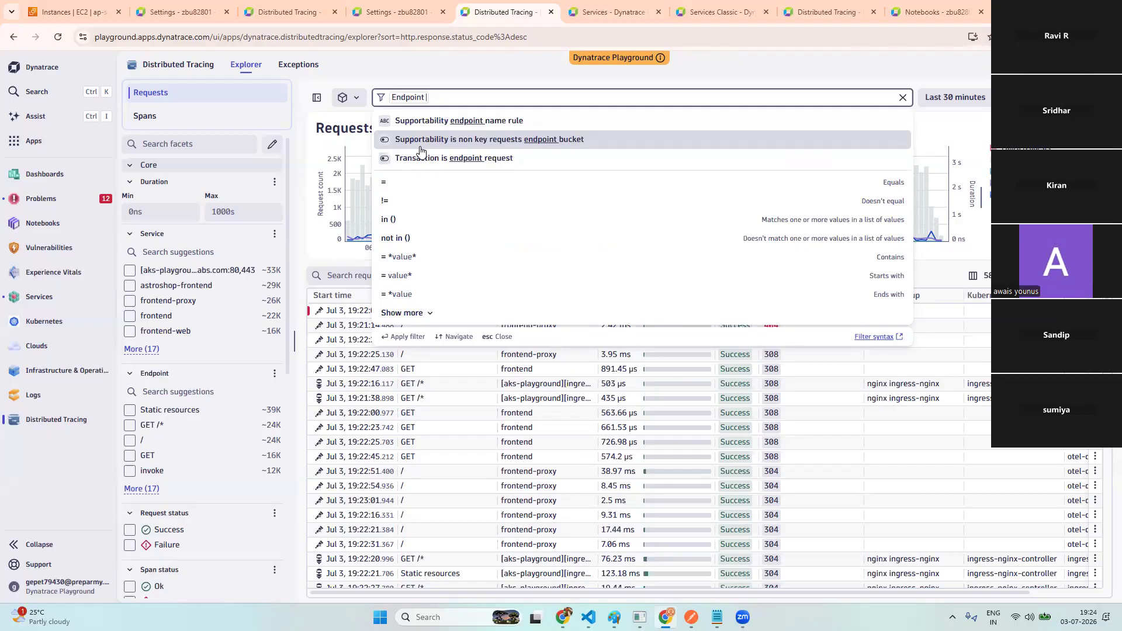
{"action": "left_click", "coordinate": [602, 11]}
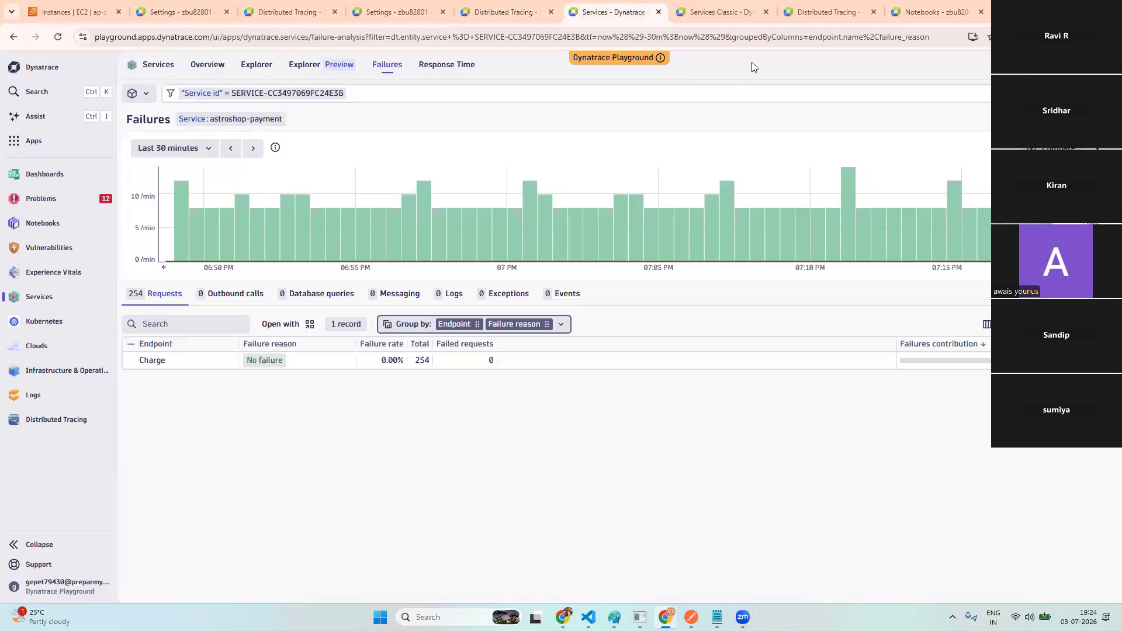
{"action": "left_click", "coordinate": [722, 12]}
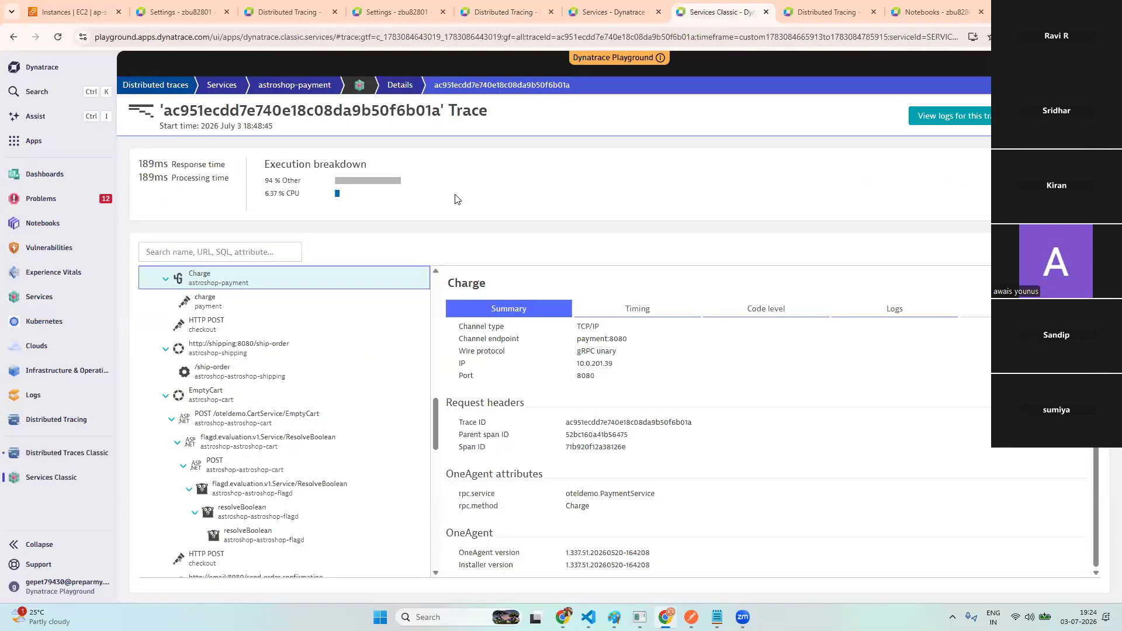
{"action": "left_click", "coordinate": [12, 38]}
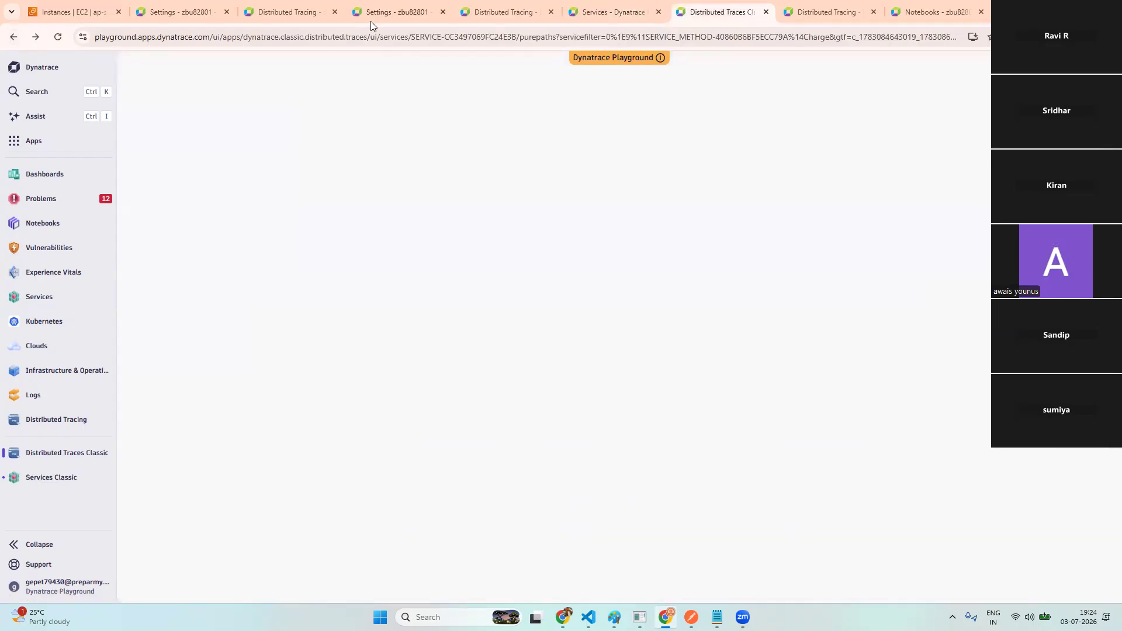
{"action": "left_click", "coordinate": [502, 13]}
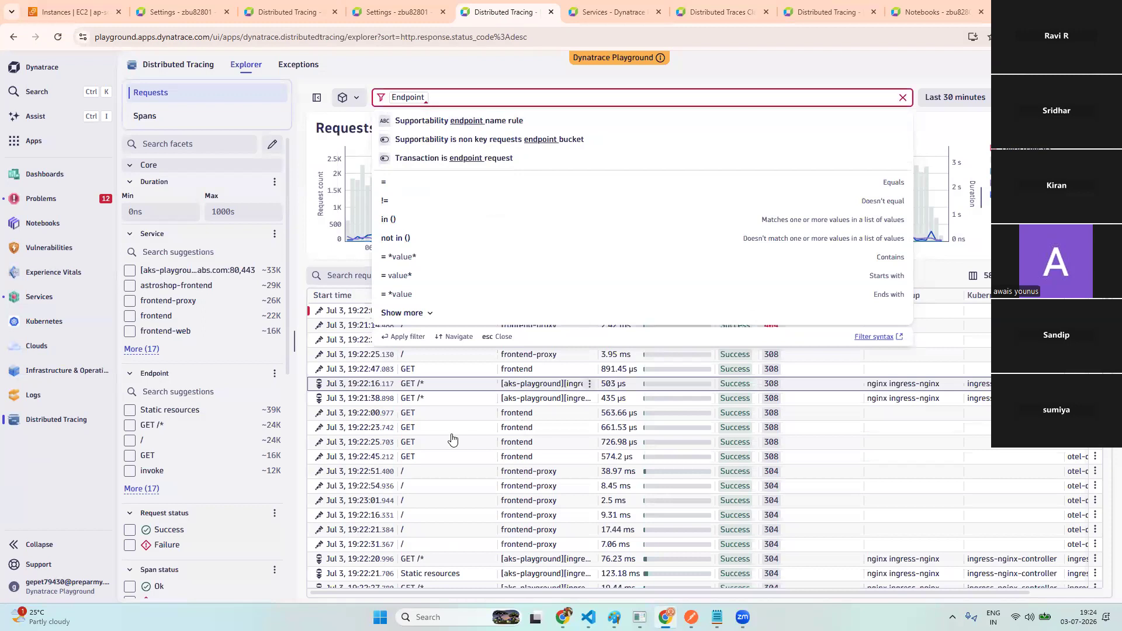
{"action": "left_click", "coordinate": [330, 250]}
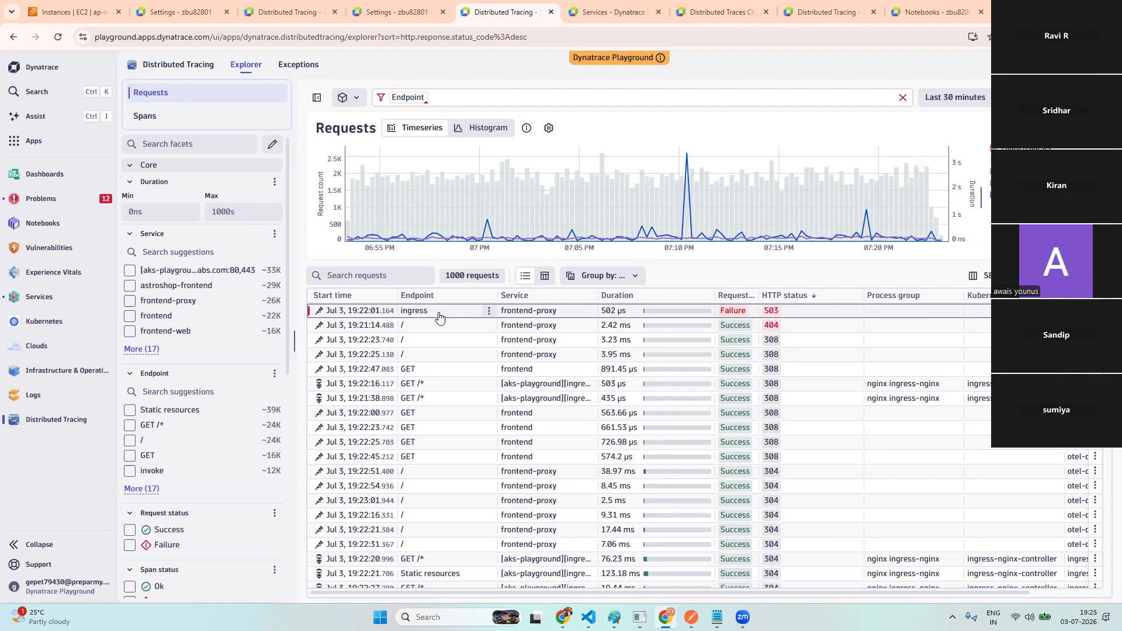
- Open astroshop-payment's overview from the Services Explorer list of 91 services
{"action": "left_click", "coordinate": [598, 13]}
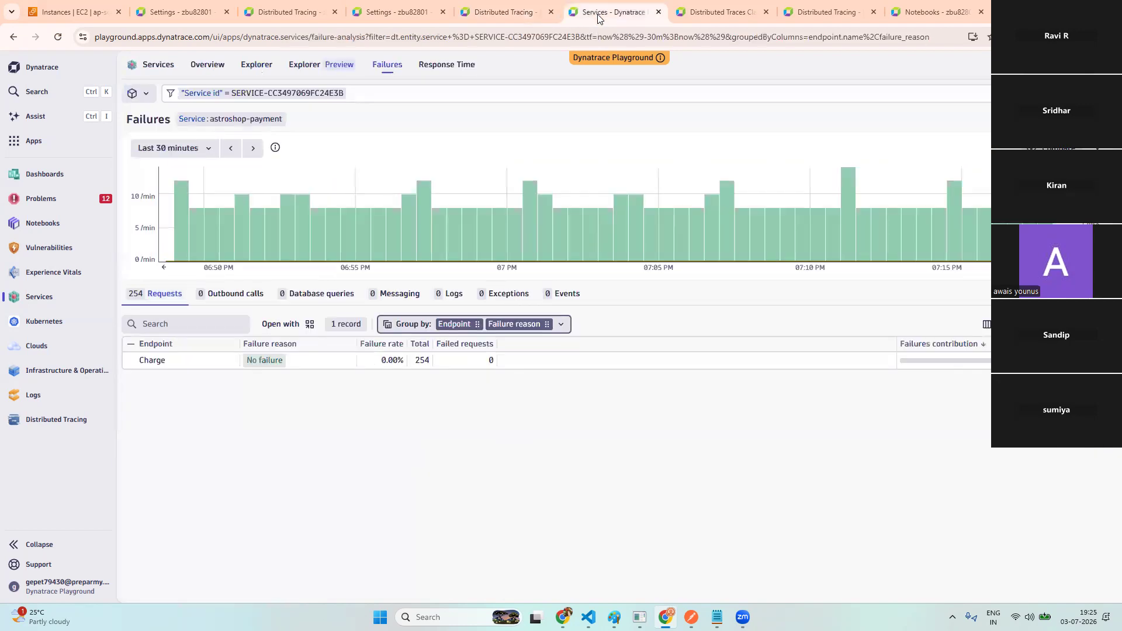
{"action": "left_click", "coordinate": [158, 64]}
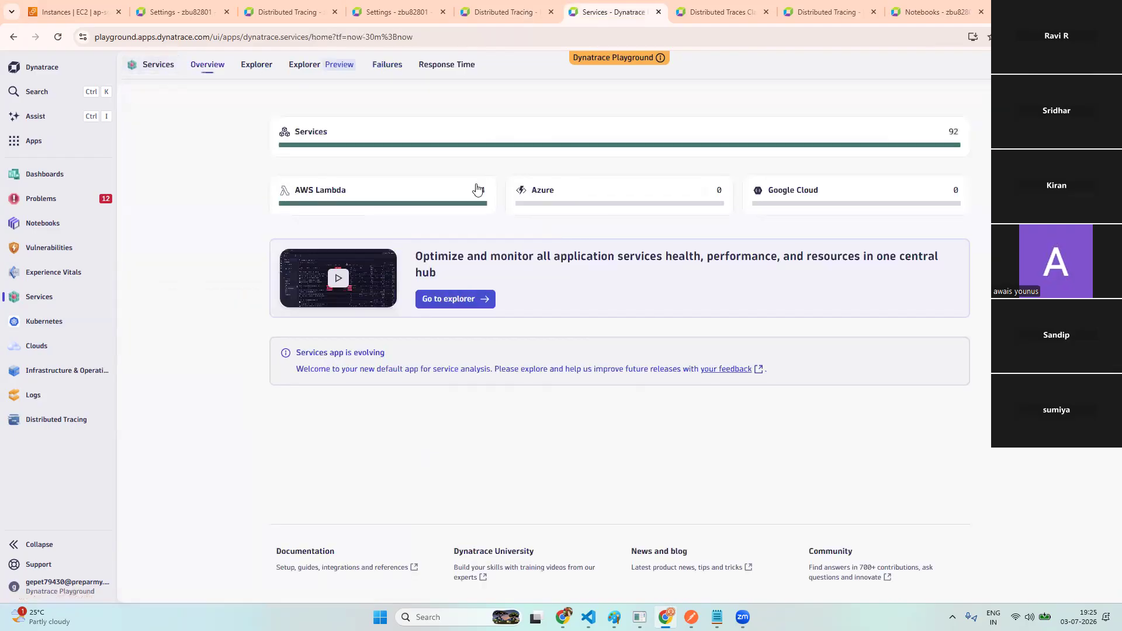
{"action": "left_click", "coordinate": [435, 141]}
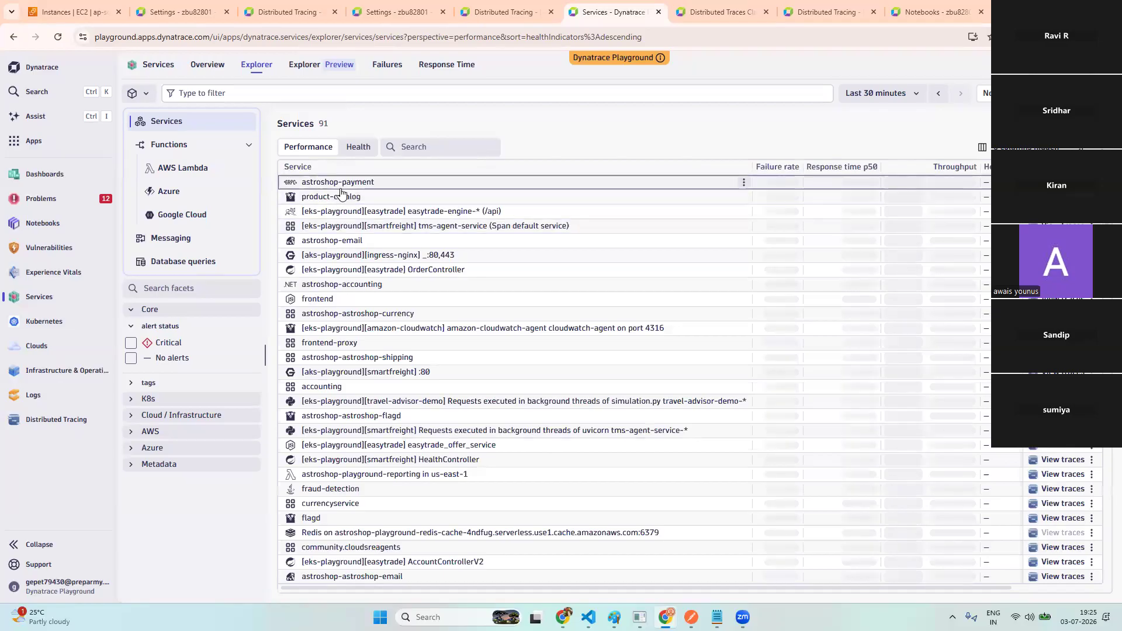
{"action": "left_click", "coordinate": [380, 182]}
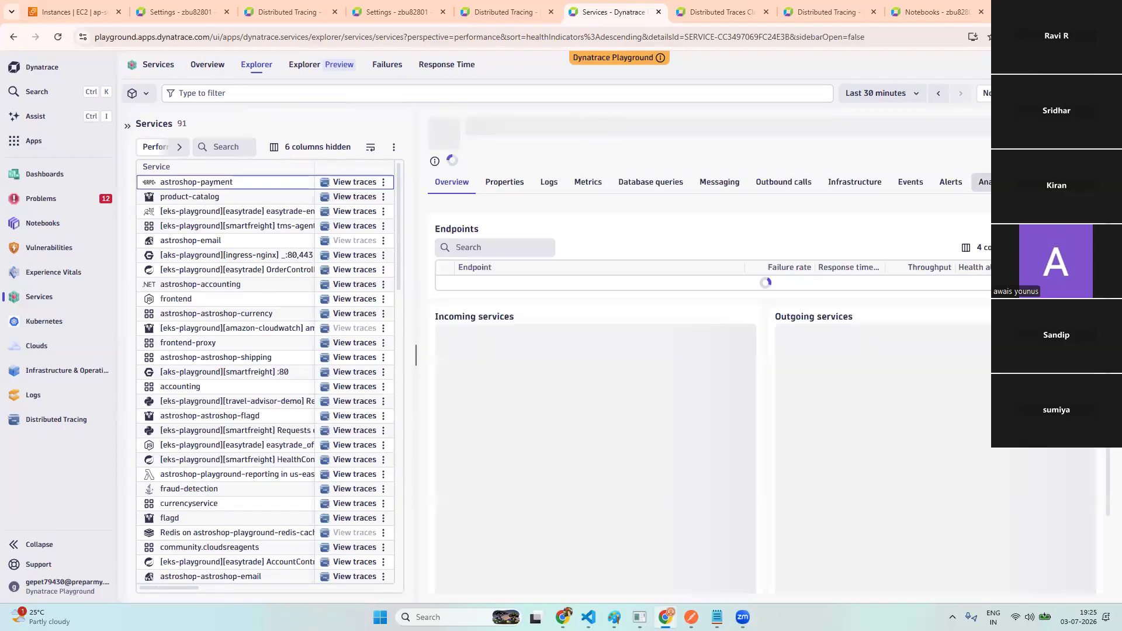
- Open astroshop-payment's outlier and backtrace analyses in new tabs, then view the outlier analysis
{"action": "left_click", "coordinate": [985, 182]}
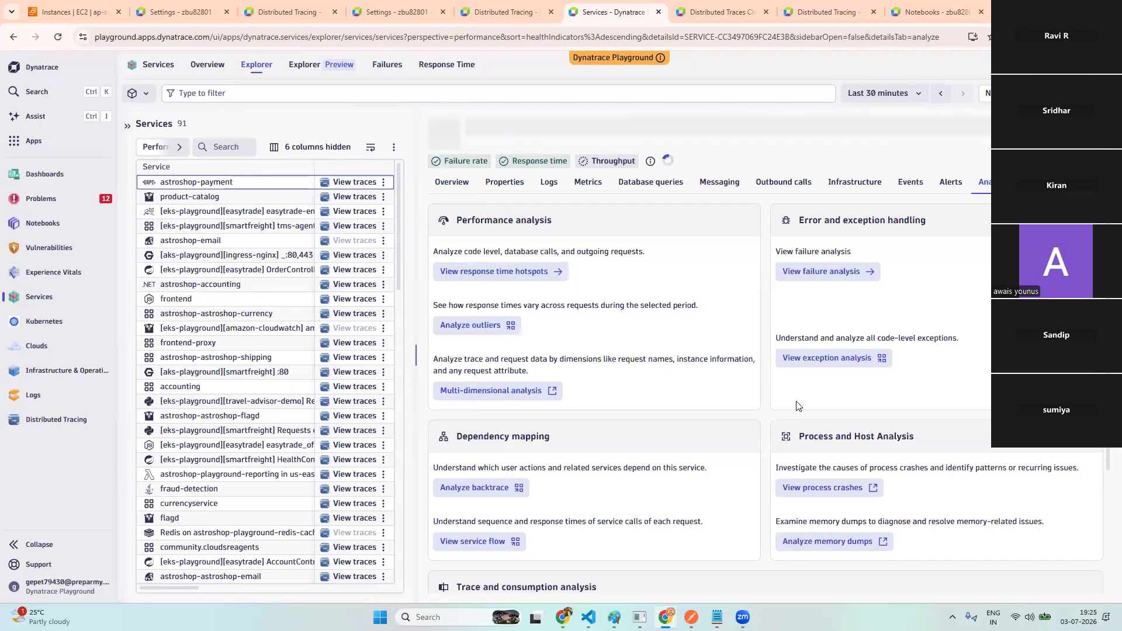
{"action": "right_click", "coordinate": [483, 329]}
{"action": "left_click", "coordinate": [522, 341]}
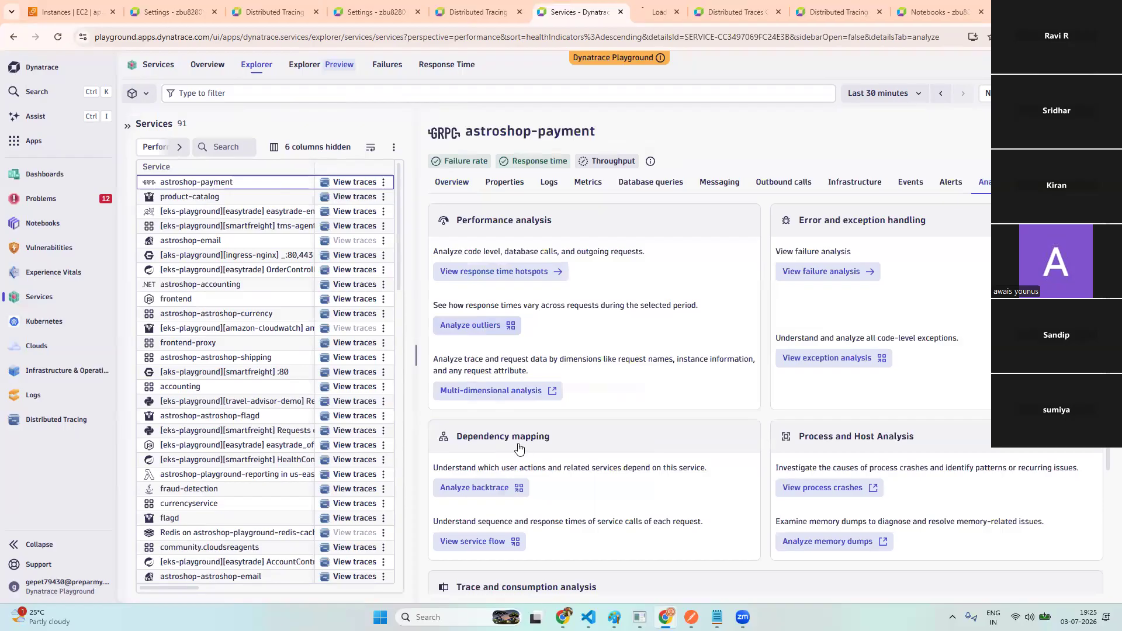
{"action": "right_click", "coordinate": [499, 493]}
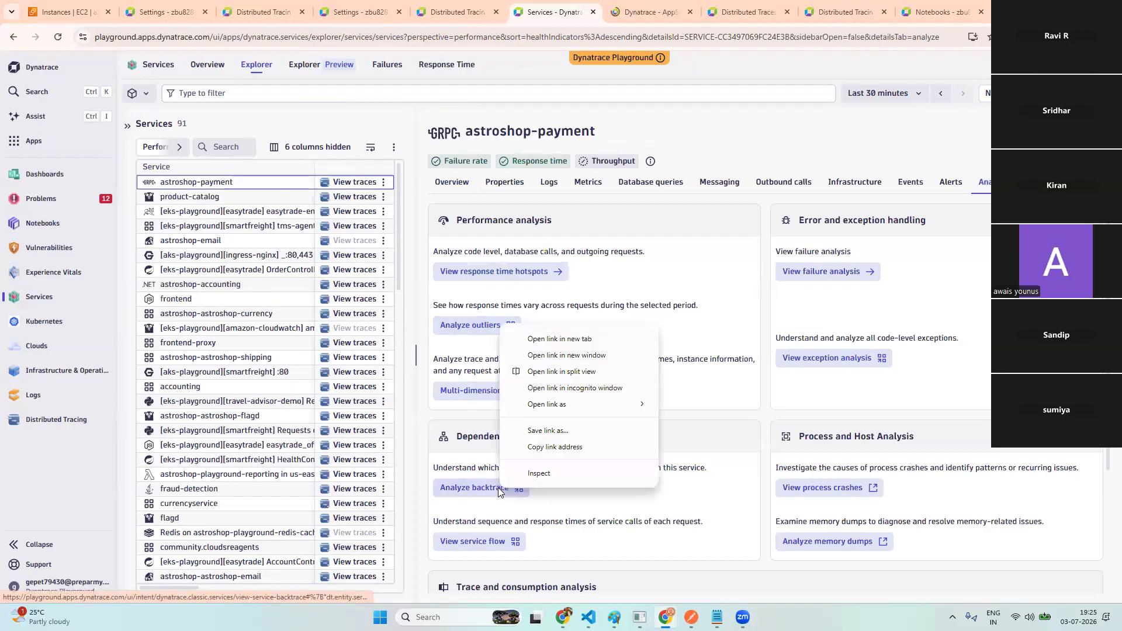
{"action": "left_click", "coordinate": [544, 339]}
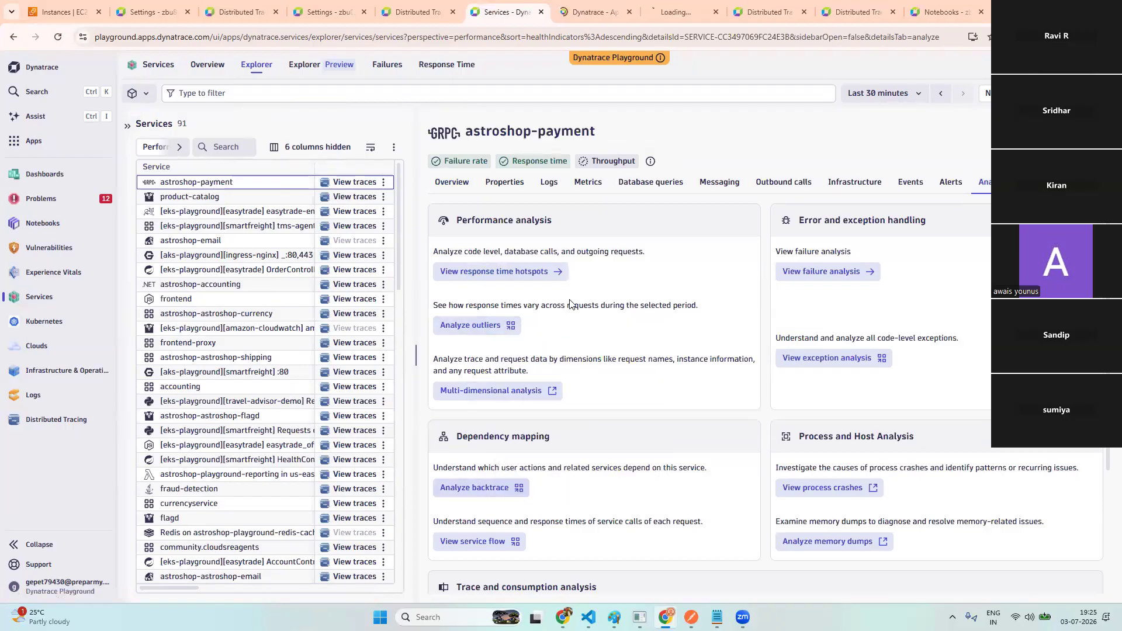
{"action": "left_click", "coordinate": [587, 11]}
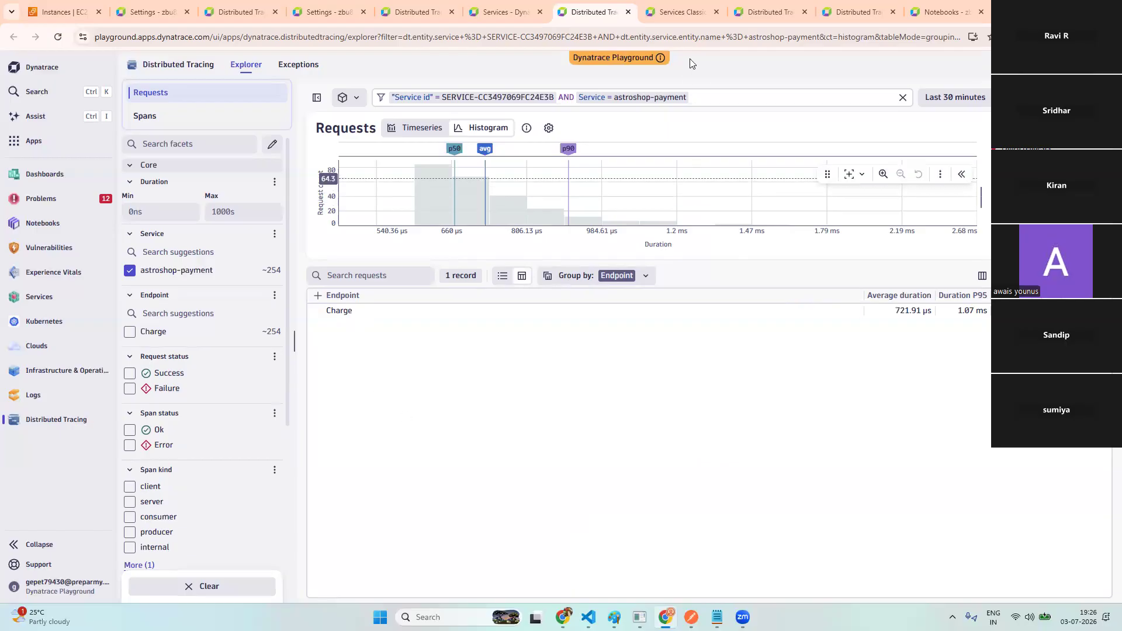
- In the astroshop-payment backtrace, drill into astroshop-checkout's PlaceOrder requests (261) and list their analysis options
{"action": "left_click", "coordinate": [676, 13]}
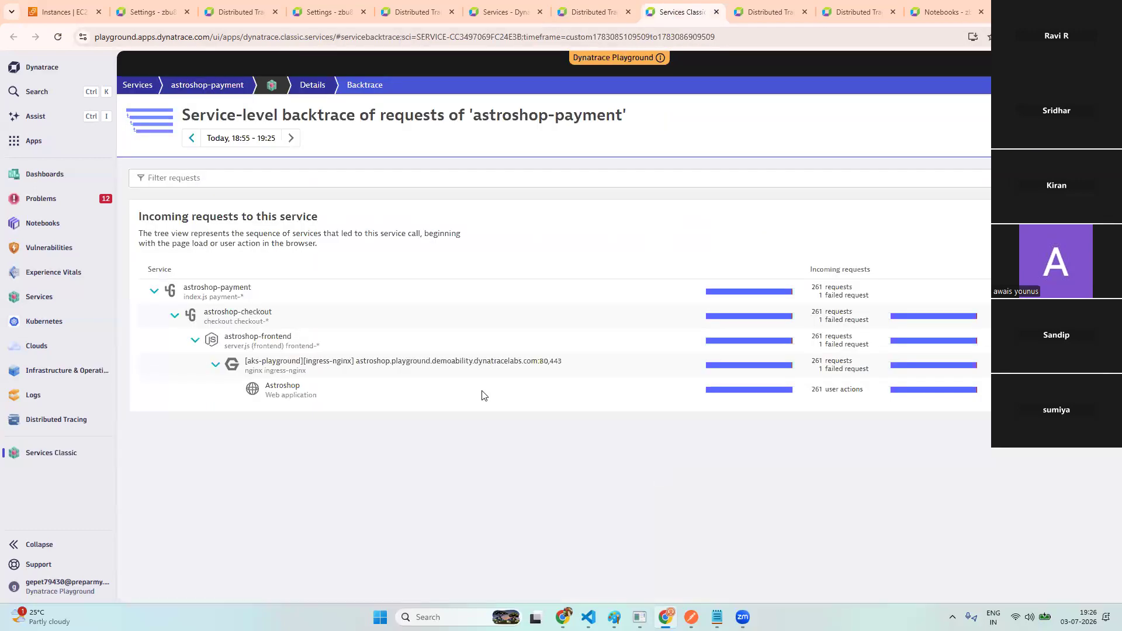
{"action": "left_click", "coordinate": [250, 291]}
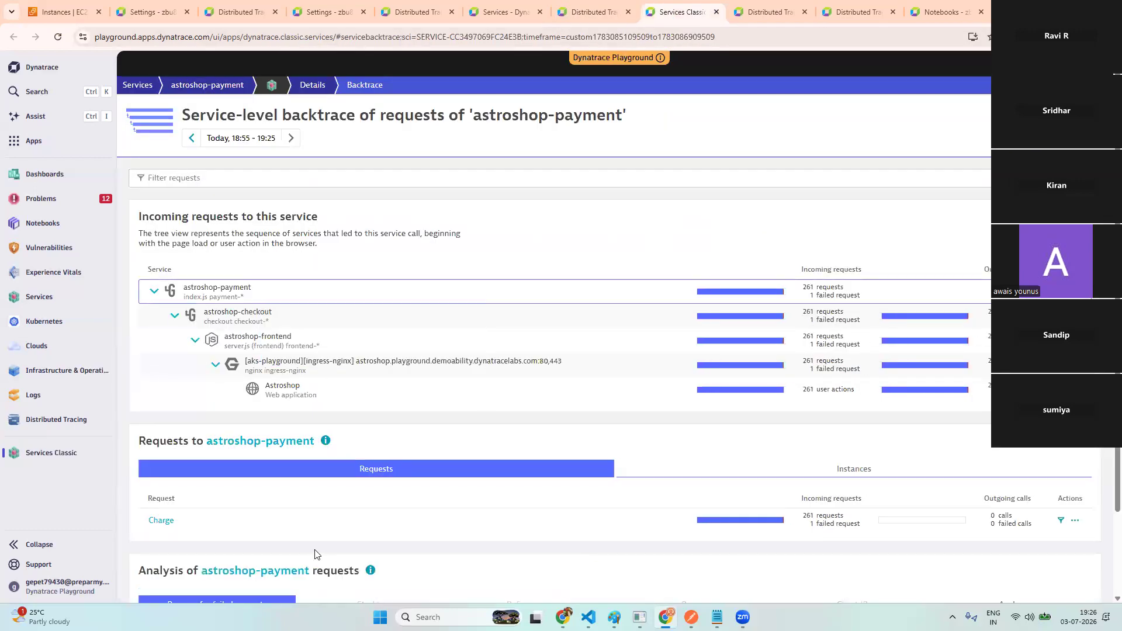
{"action": "left_click", "coordinate": [294, 320]}
{"action": "mouse_move", "coordinate": [180, 528]}
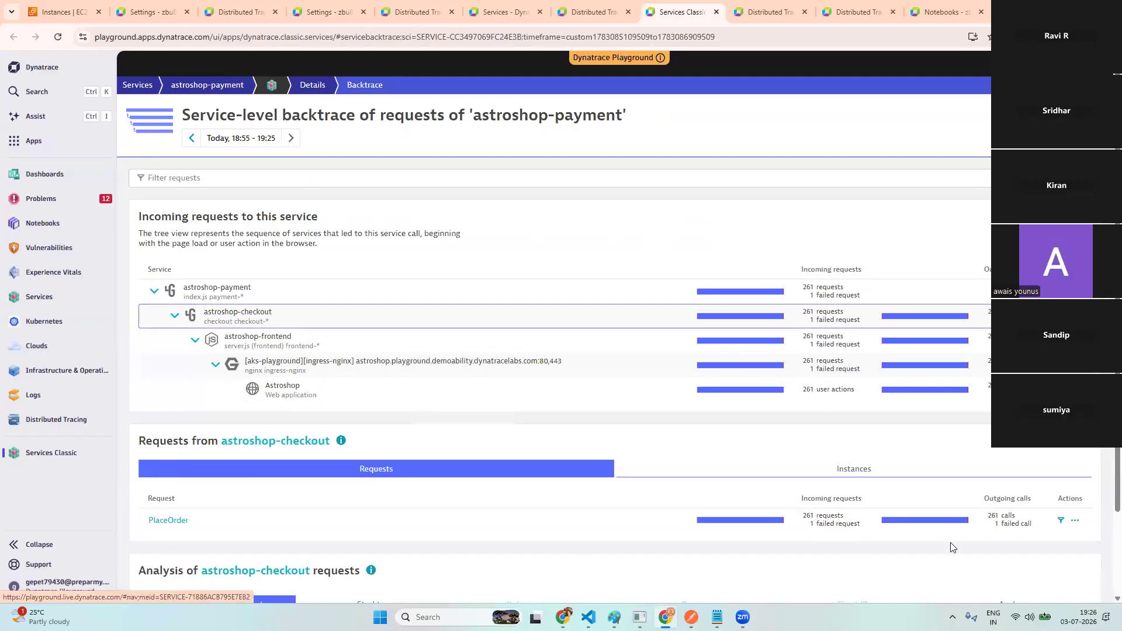
{"action": "left_click", "coordinate": [1075, 521]}
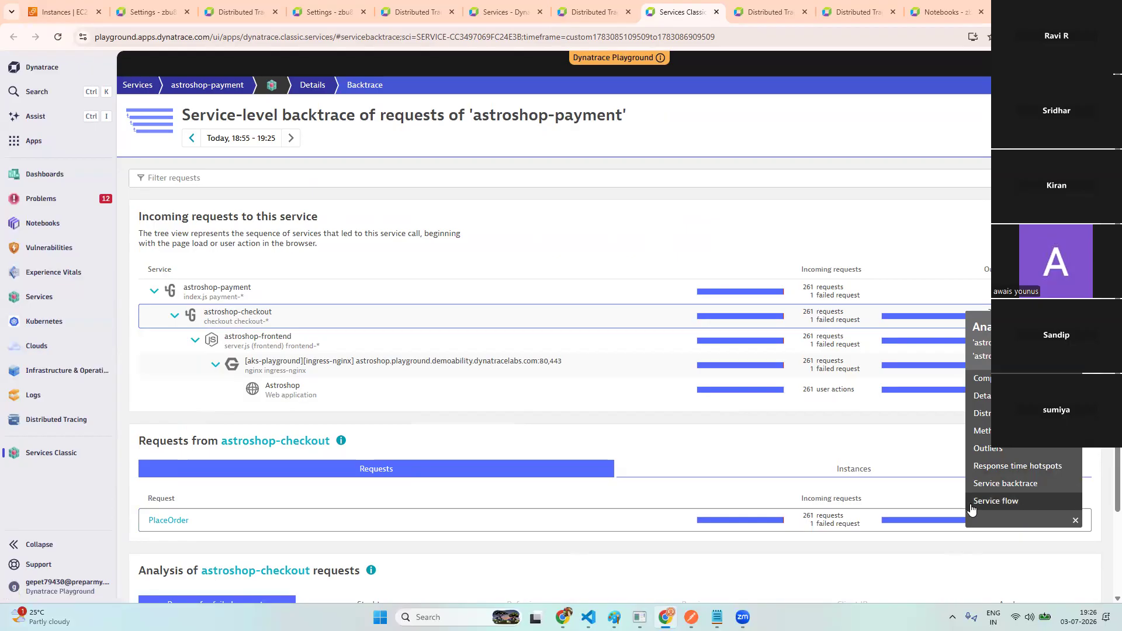
- Expand the 'error' failure reason and select its 'Failed to charge card… Credit card info is invalid' message
{"action": "scroll", "coordinate": [304, 524], "scroll_direction": "down", "scroll_amount": 2}
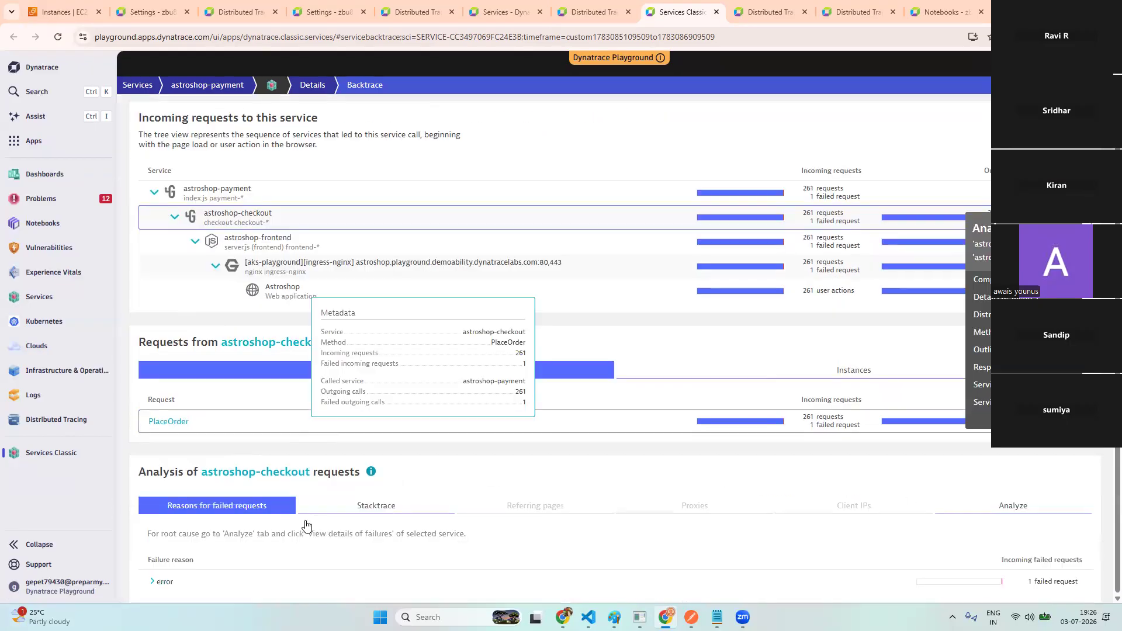
{"action": "left_click", "coordinate": [154, 582]}
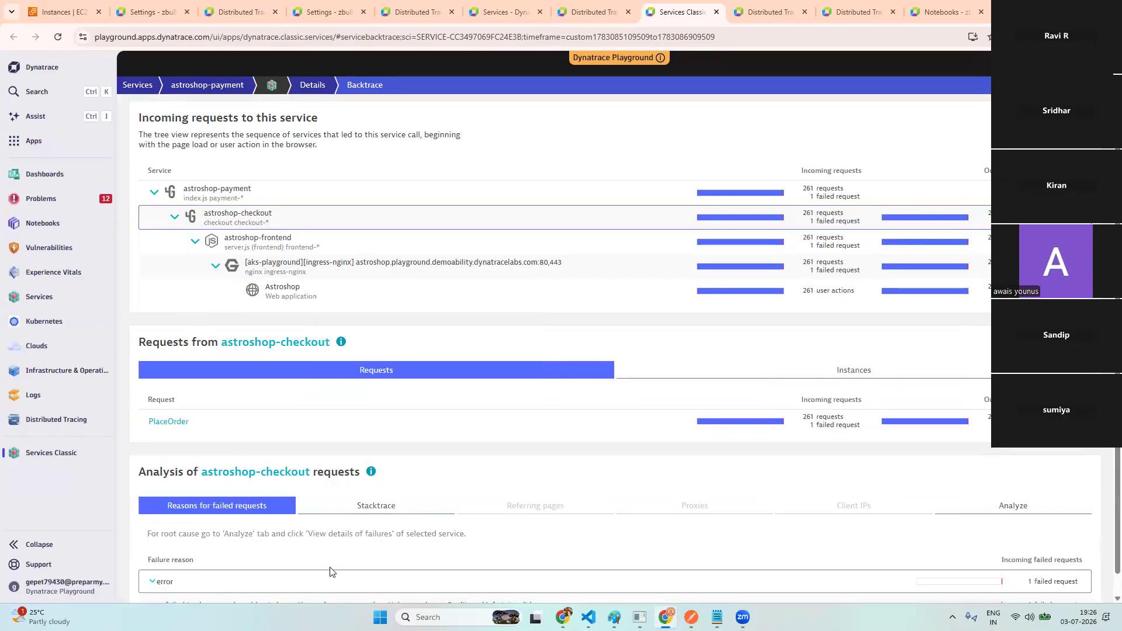
{"action": "scroll", "coordinate": [398, 564], "scroll_direction": "down", "scroll_amount": 1}
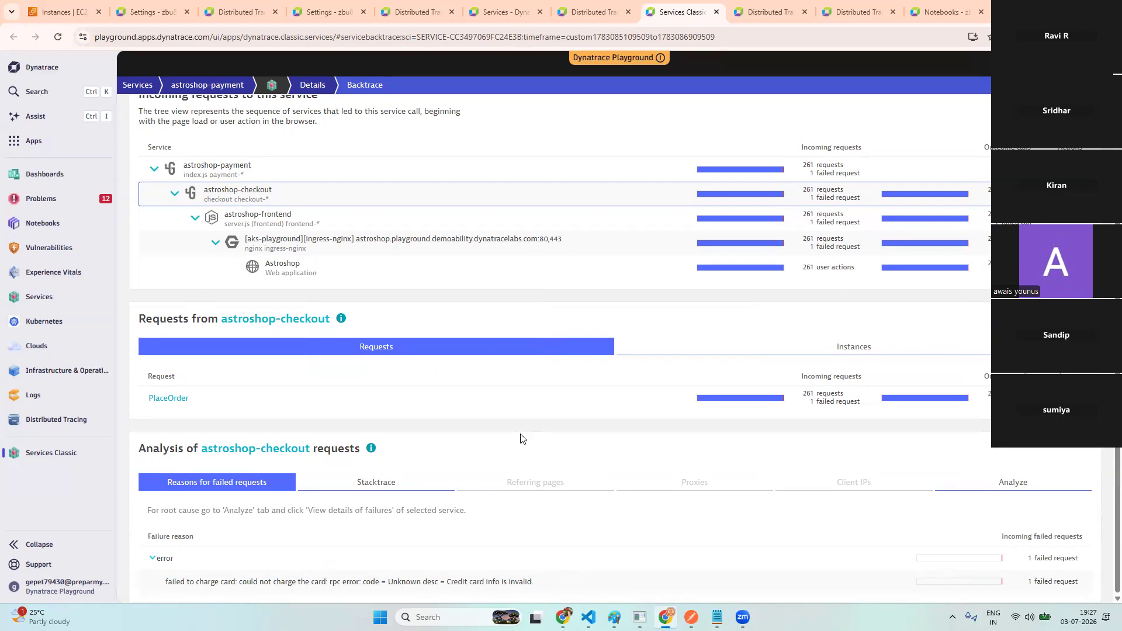
{"action": "scroll", "coordinate": [519, 437], "scroll_direction": "up", "scroll_amount": 3}
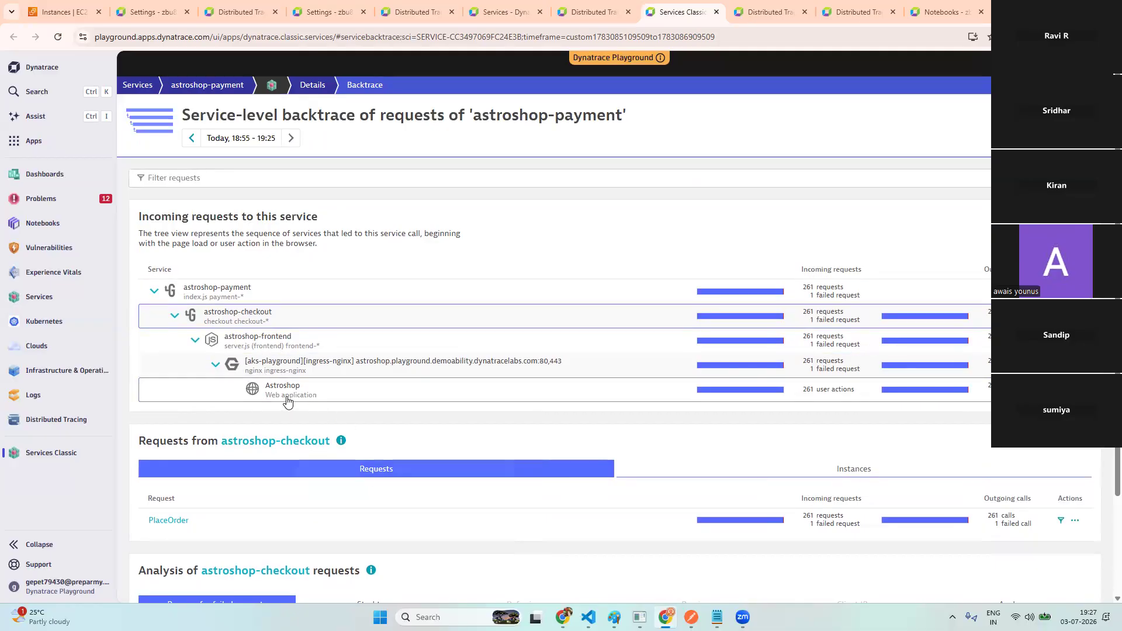
{"action": "mouse_move", "coordinate": [287, 401]}
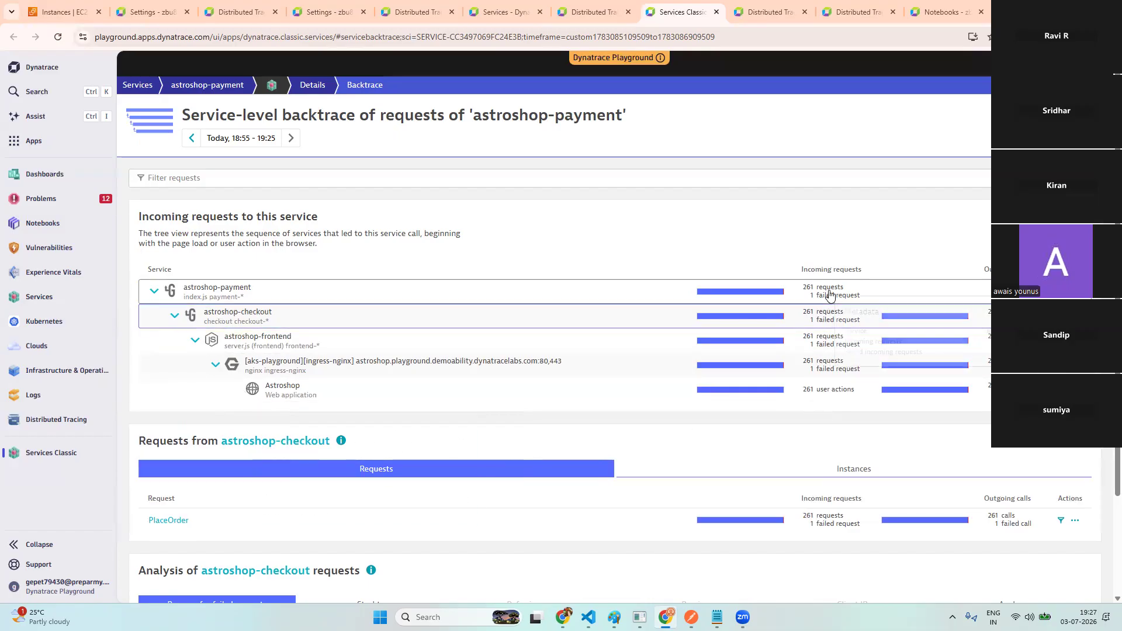
{"action": "mouse_move", "coordinate": [830, 295]}
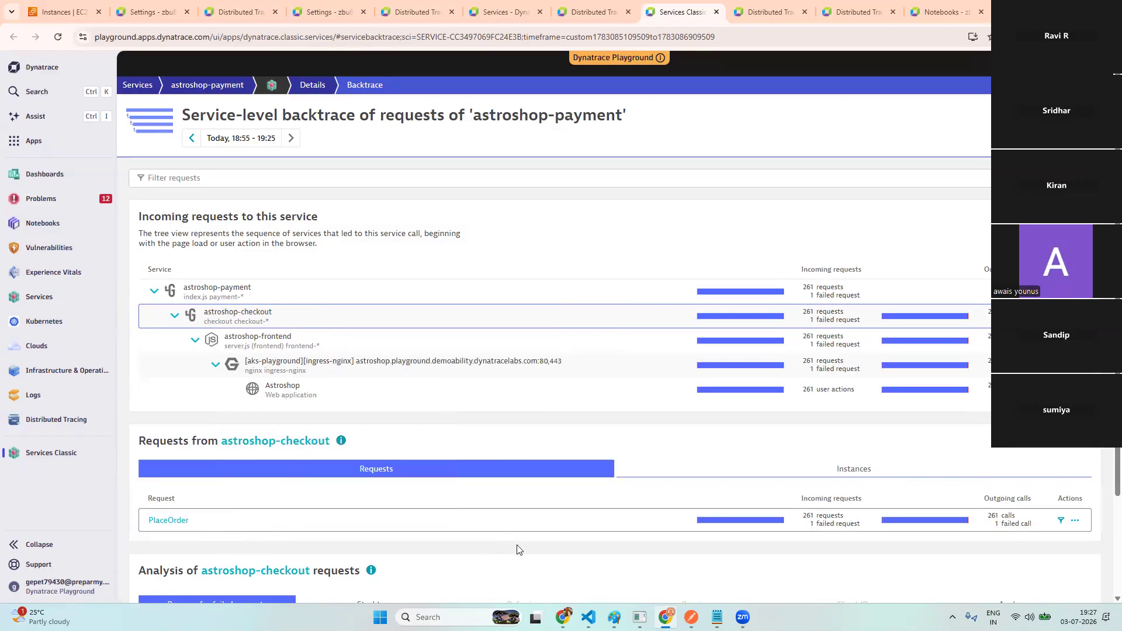
{"action": "scroll", "coordinate": [517, 550], "scroll_direction": "down", "scroll_amount": 2}
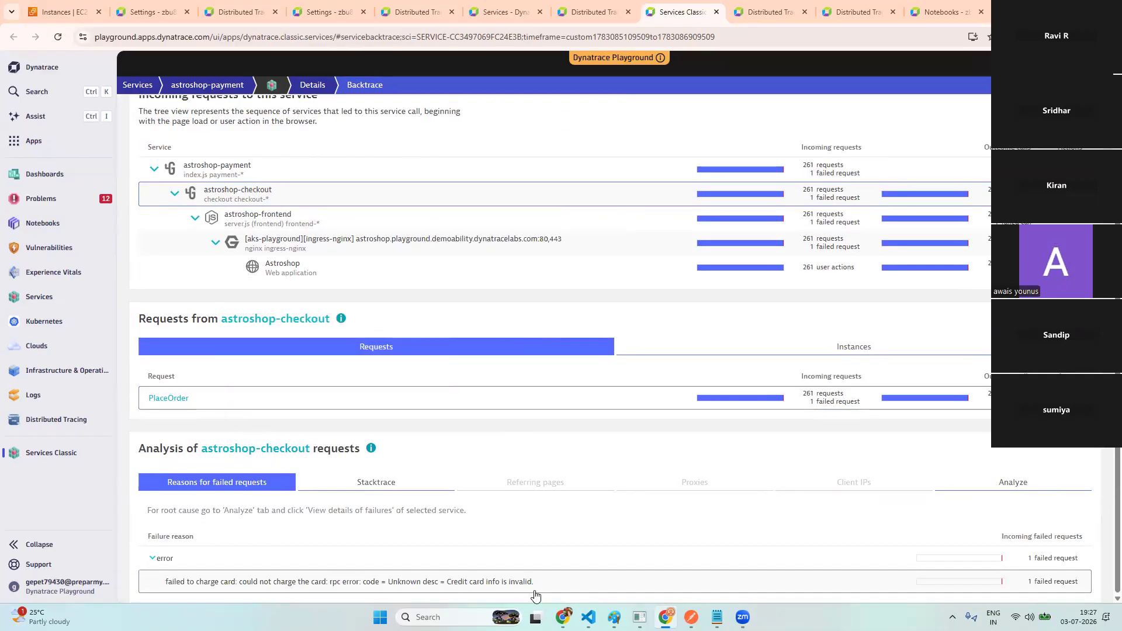
{"action": "left_click_drag", "start_coordinate": [555, 588], "coordinate": [196, 579]}
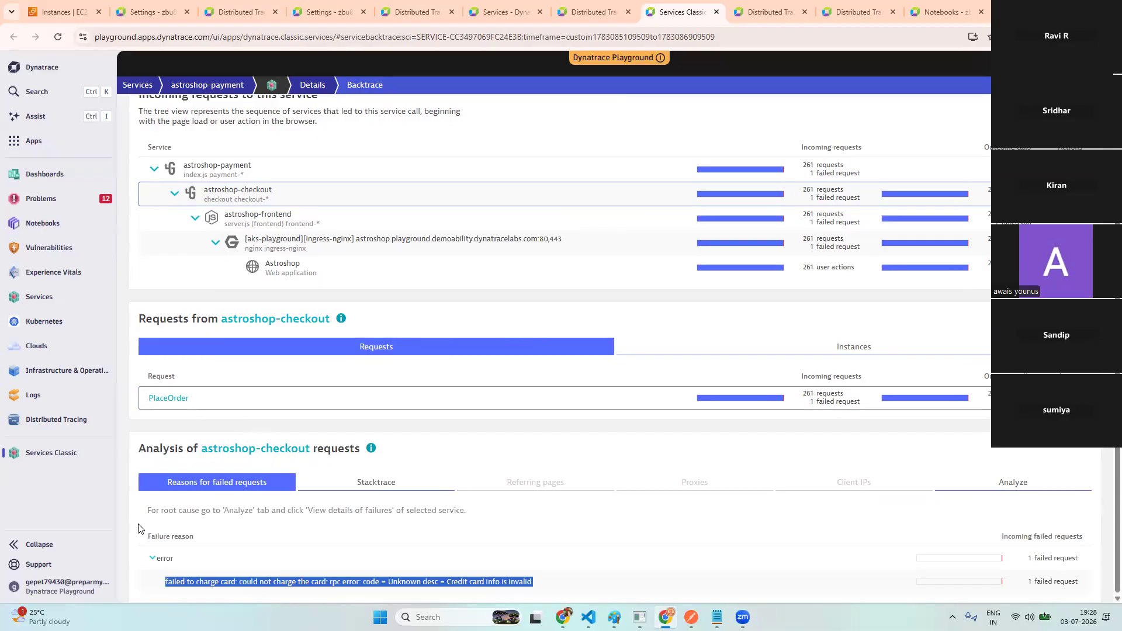
- Search installed apps for 'host' and open Infrastructure & Operations on its Hosts view
{"action": "left_click", "coordinate": [46, 143]}
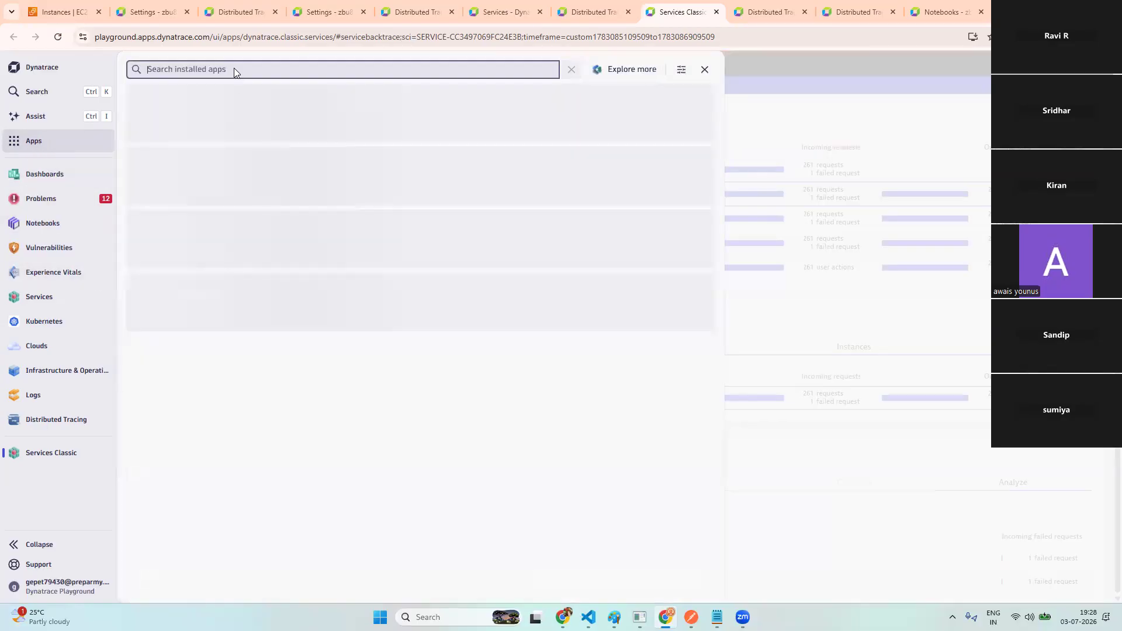
{"action": "left_click", "coordinate": [234, 68]}
{"action": "type", "text": "host"}
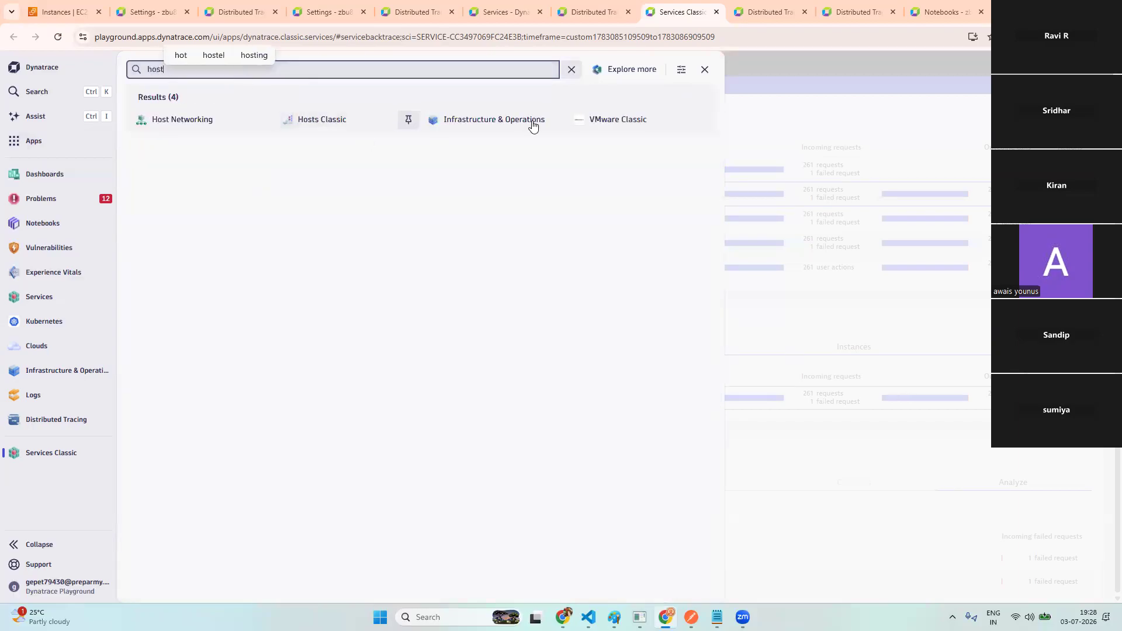
{"action": "left_click", "coordinate": [489, 121]}
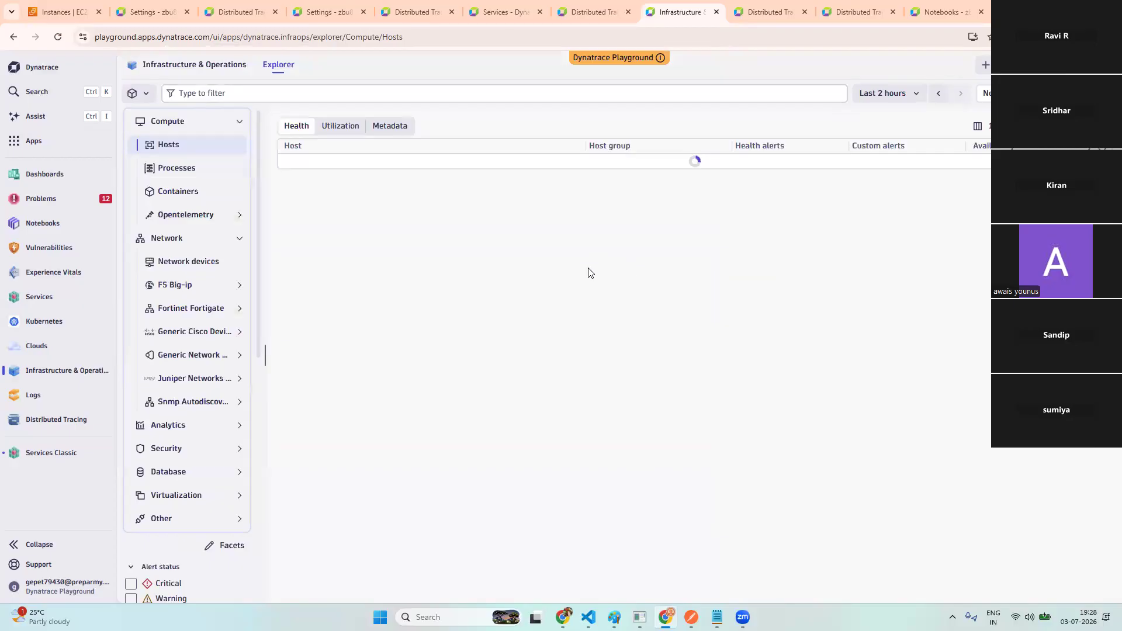
{"action": "left_click", "coordinate": [186, 174]}
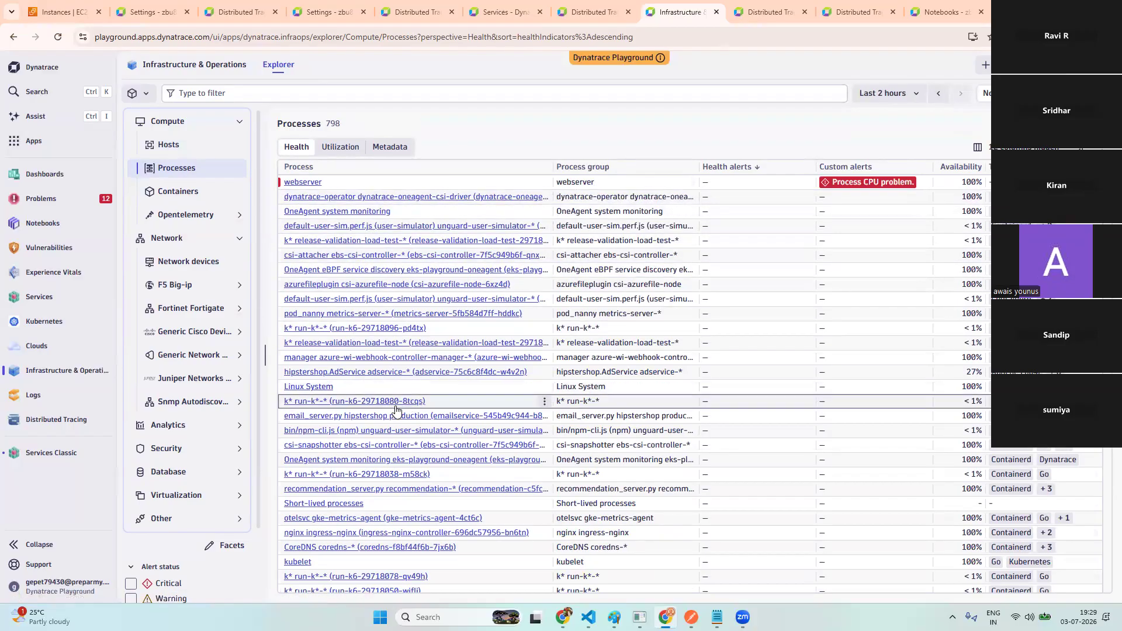
{"action": "scroll", "coordinate": [394, 417], "scroll_direction": "down", "scroll_amount": 4}
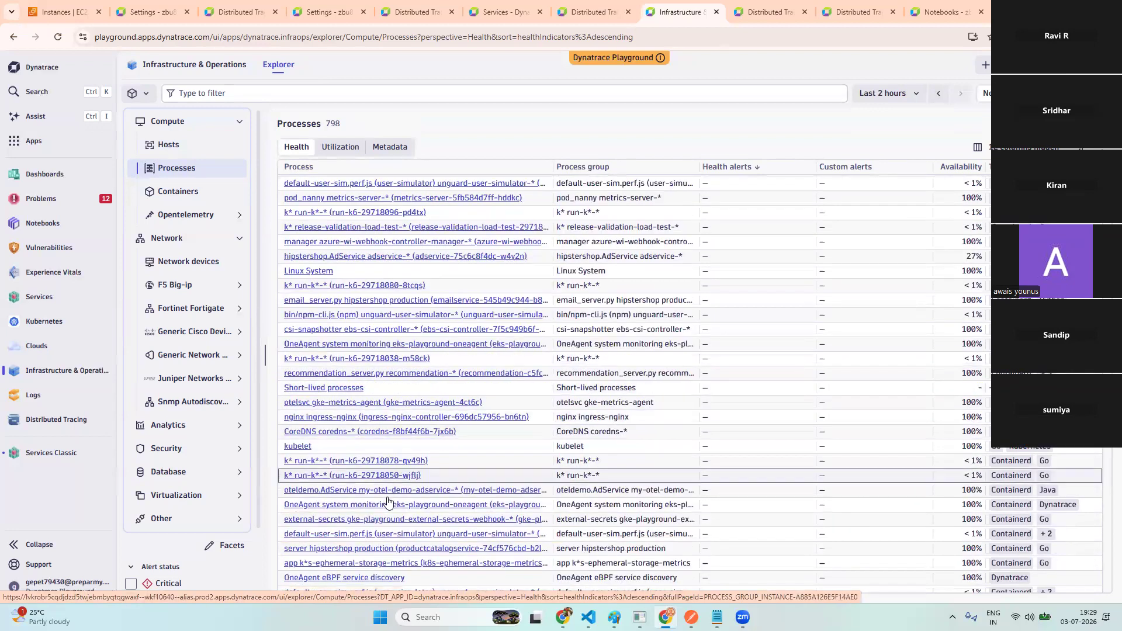
{"action": "scroll", "coordinate": [389, 501], "scroll_direction": "down", "scroll_amount": 3}
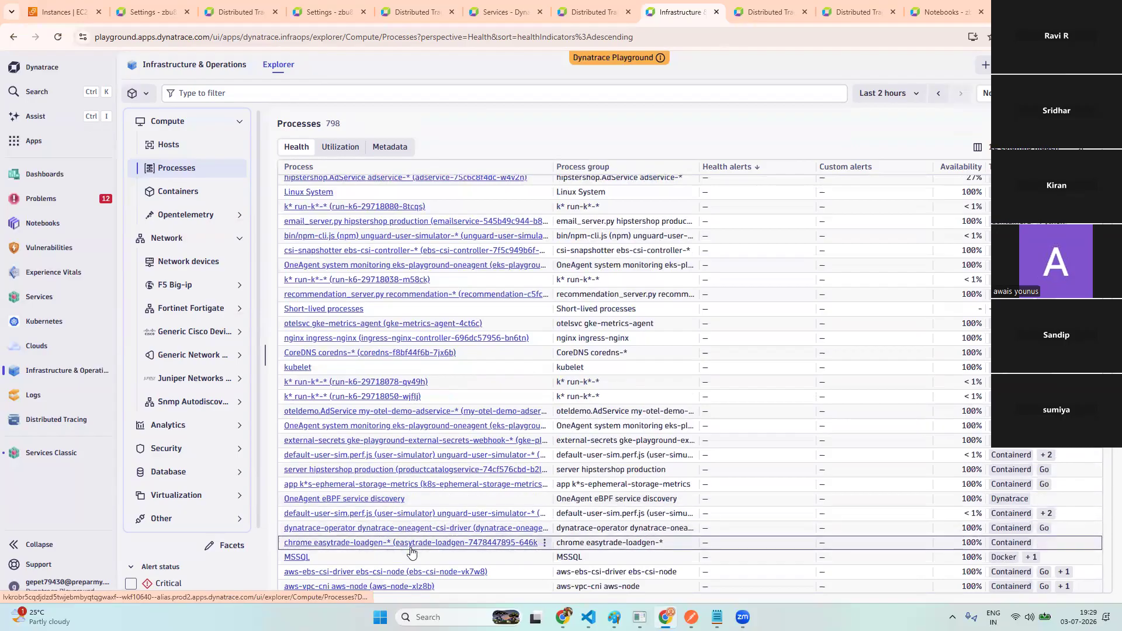
{"action": "scroll", "coordinate": [411, 550], "scroll_direction": "down", "scroll_amount": 2}
{"action": "scroll", "coordinate": [411, 550], "scroll_direction": "down", "scroll_amount": 2}
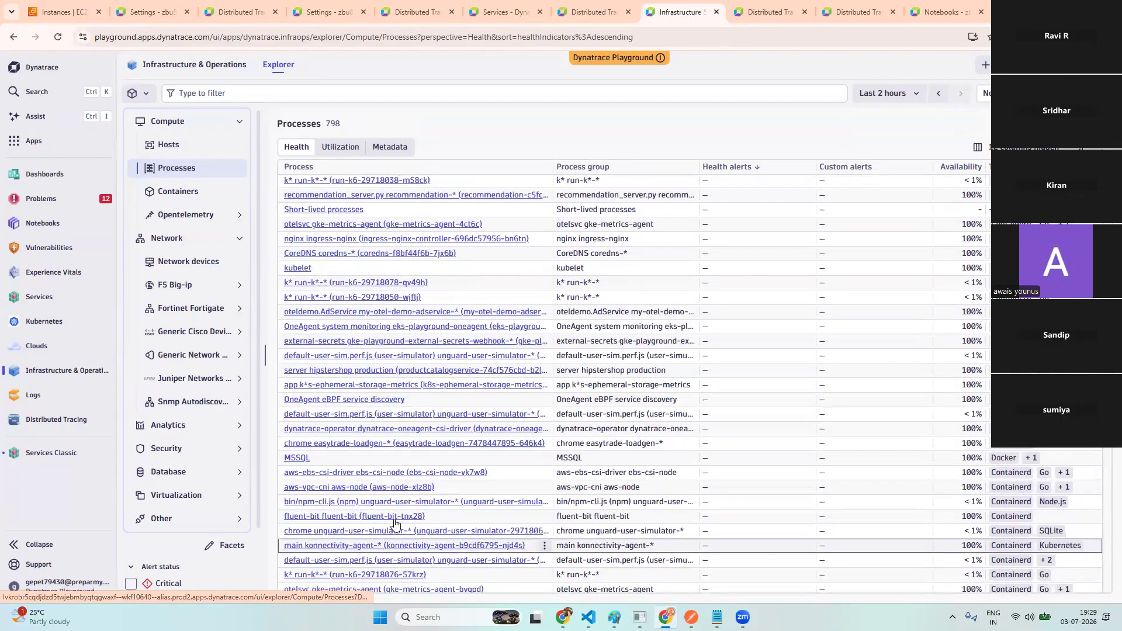
{"action": "scroll", "coordinate": [437, 529], "scroll_direction": "down", "scroll_amount": 3}
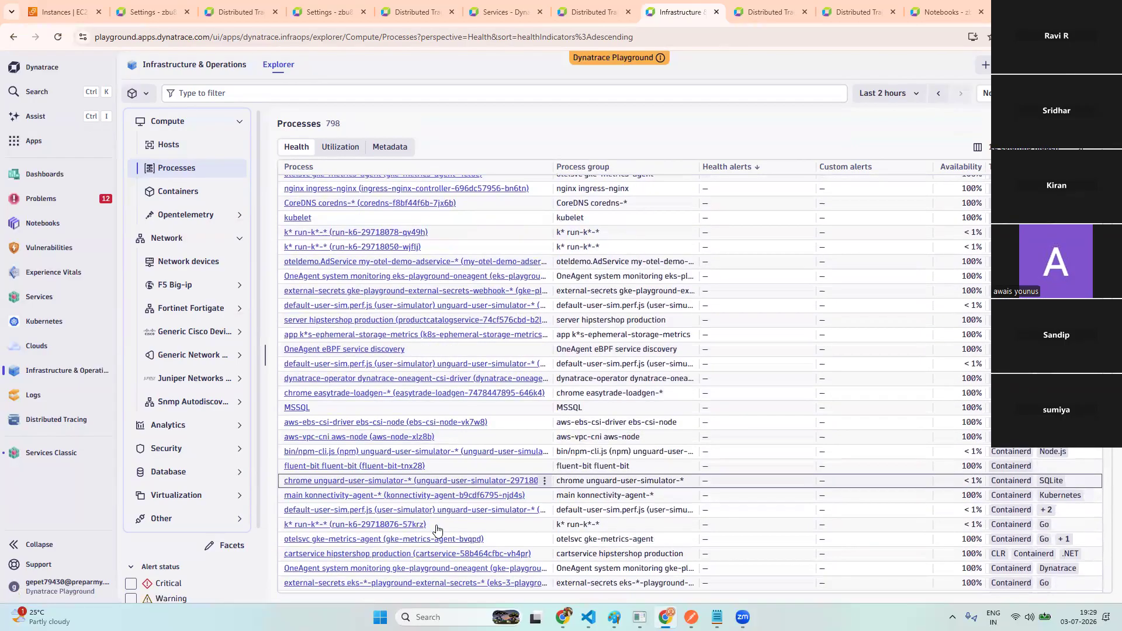
{"action": "scroll", "coordinate": [437, 529], "scroll_direction": "down", "scroll_amount": 1}
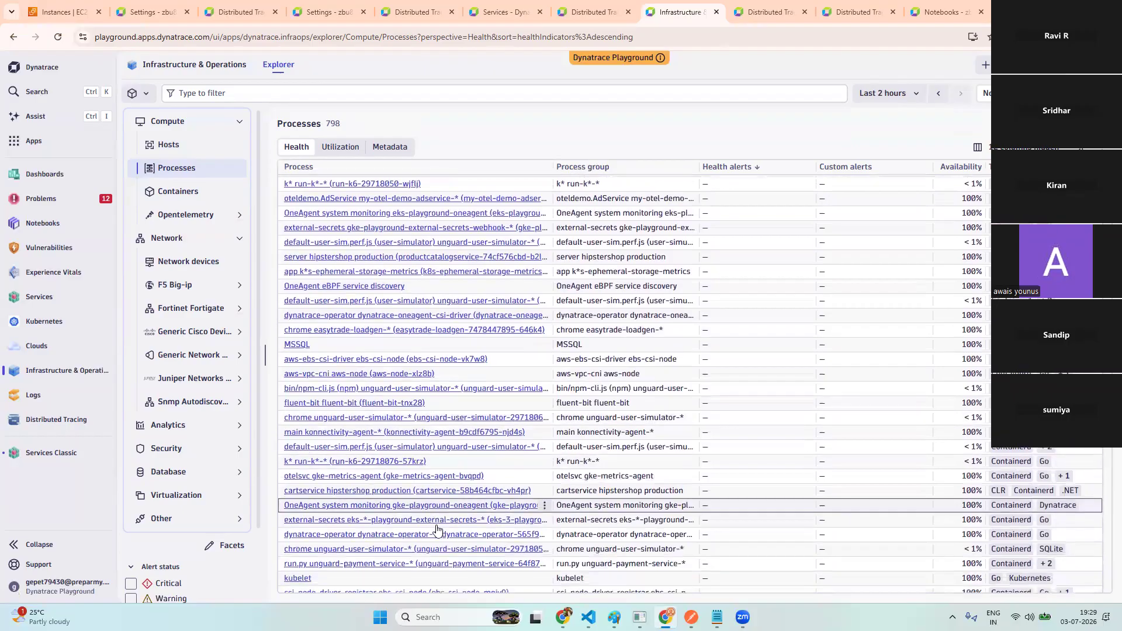
- Look at the cartservice process, then open oteldemo.AdService from the Processes list
{"action": "left_click", "coordinate": [411, 491]}
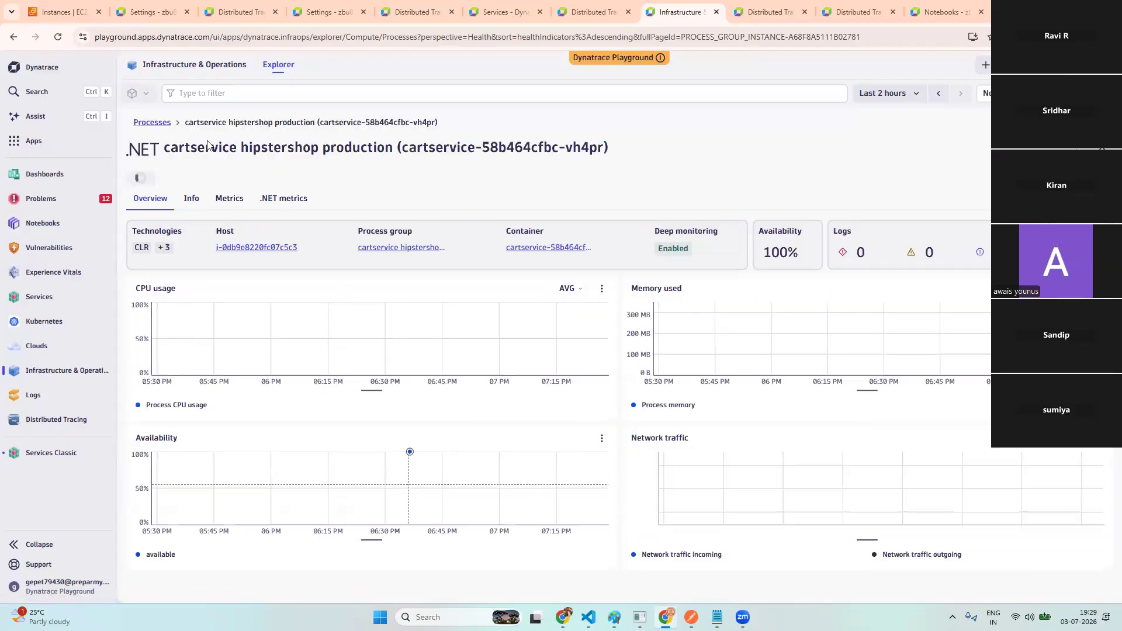
{"action": "left_click", "coordinate": [179, 72]}
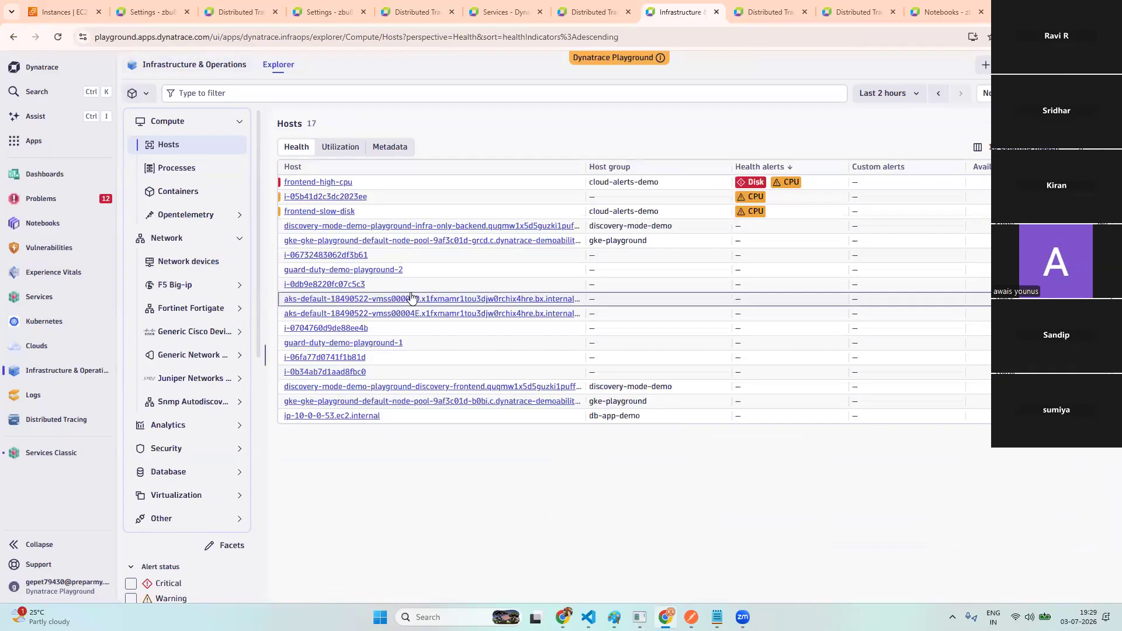
{"action": "left_click", "coordinate": [200, 169]}
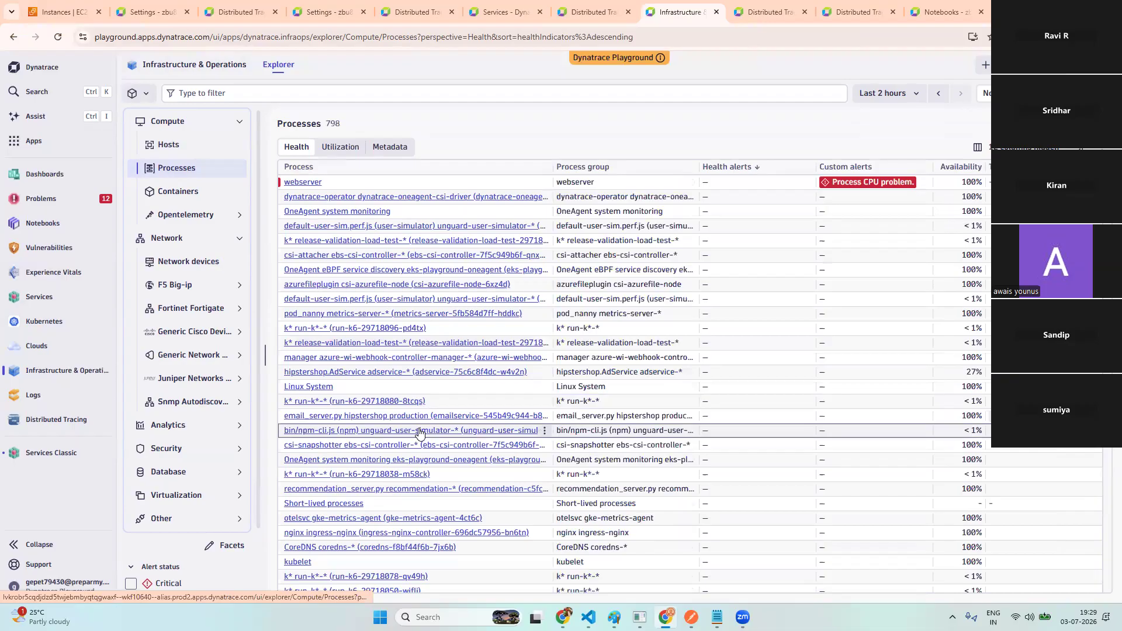
{"action": "scroll", "coordinate": [419, 433], "scroll_direction": "down", "scroll_amount": 2}
{"action": "scroll", "coordinate": [419, 433], "scroll_direction": "down", "scroll_amount": 3}
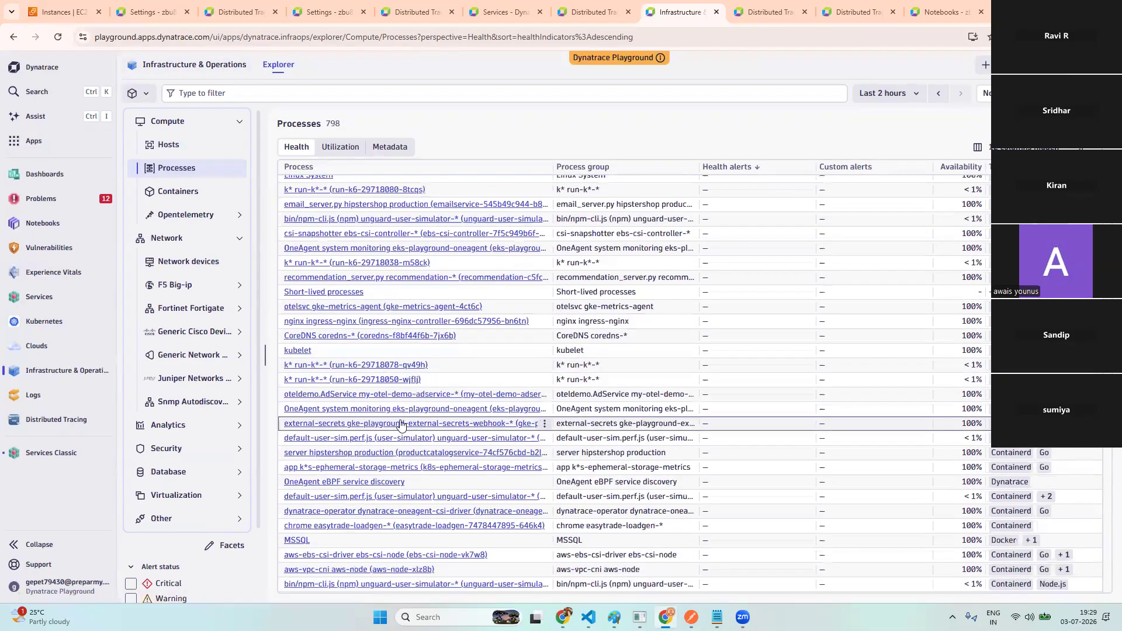
{"action": "left_click", "coordinate": [390, 397]}
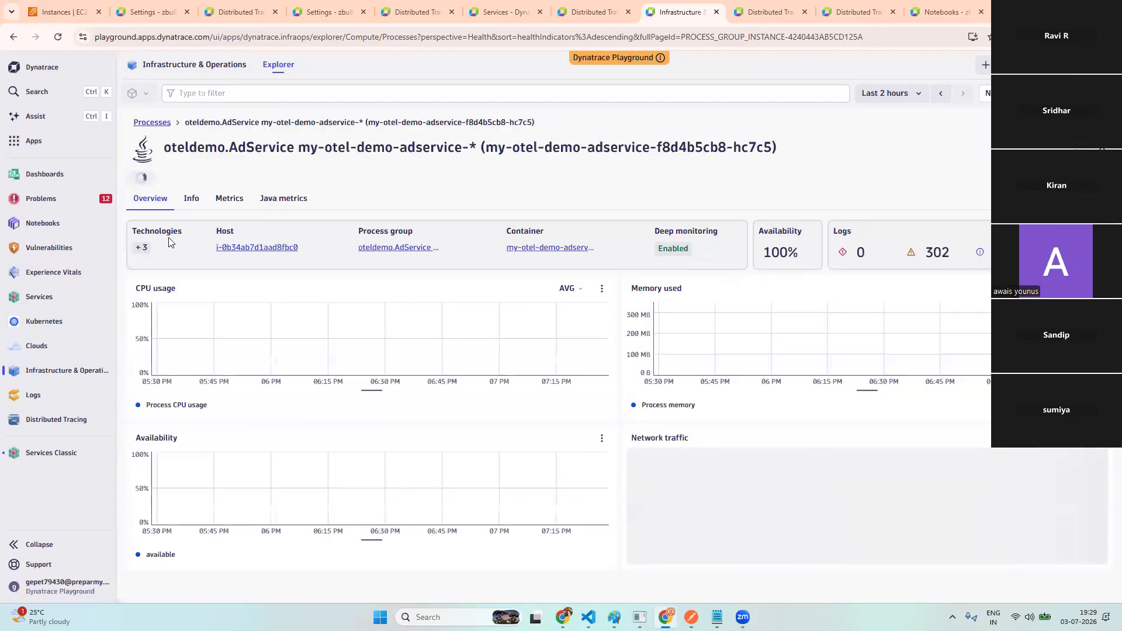
- View AdService's Java metrics over the last 7 days, then return to the 17-host list
{"action": "left_click", "coordinate": [292, 206]}
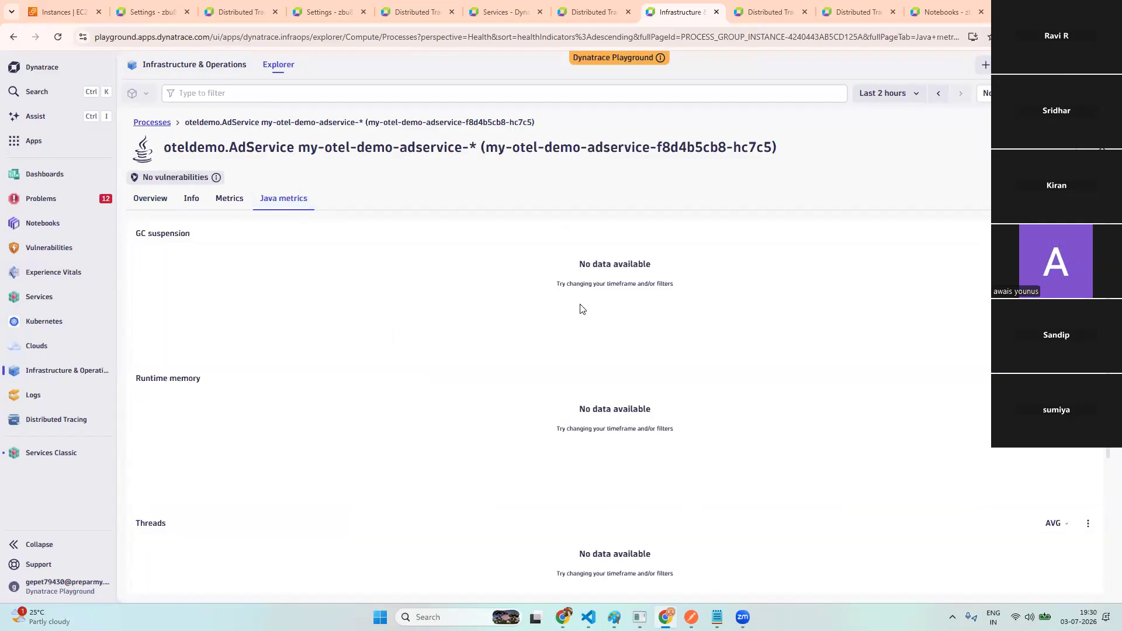
{"action": "left_click", "coordinate": [891, 93]}
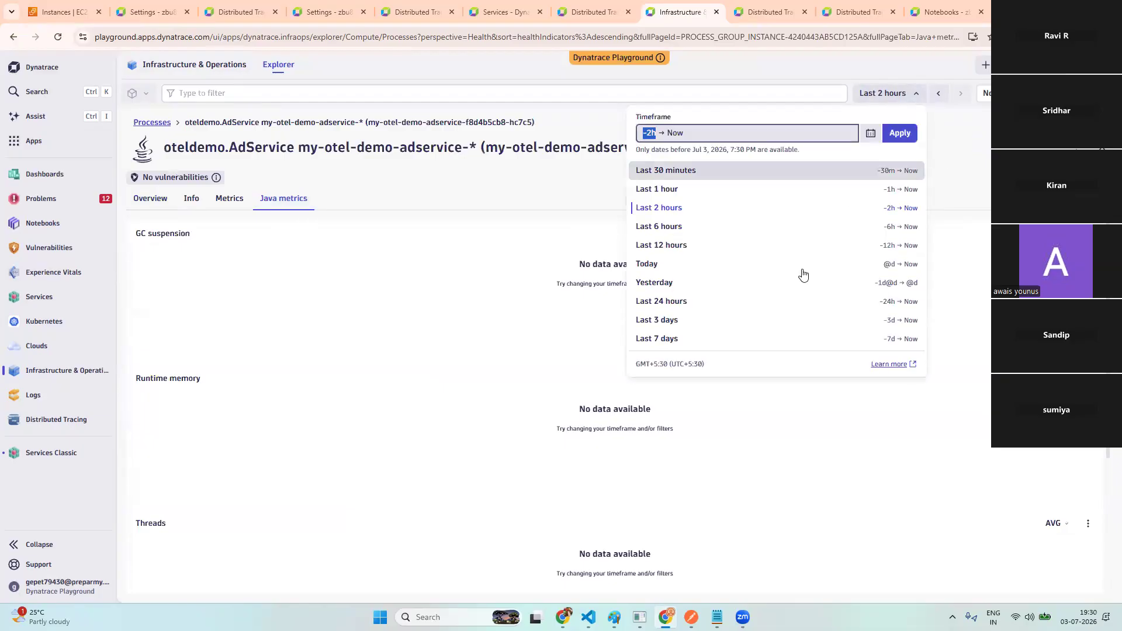
{"action": "left_click", "coordinate": [787, 338]}
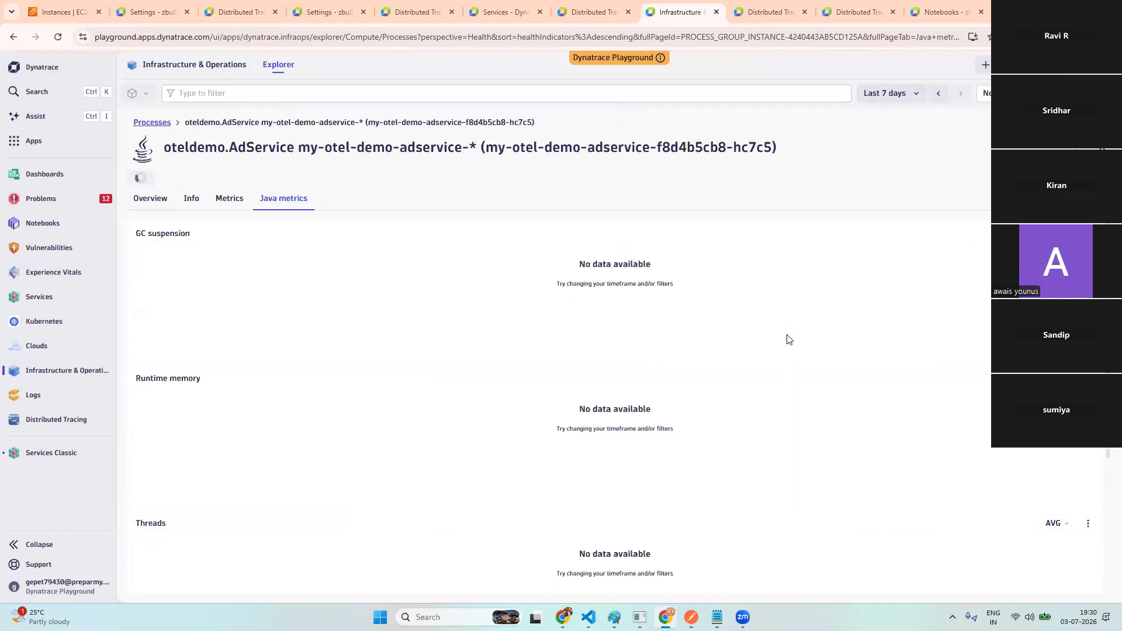
{"action": "left_click", "coordinate": [206, 65]}
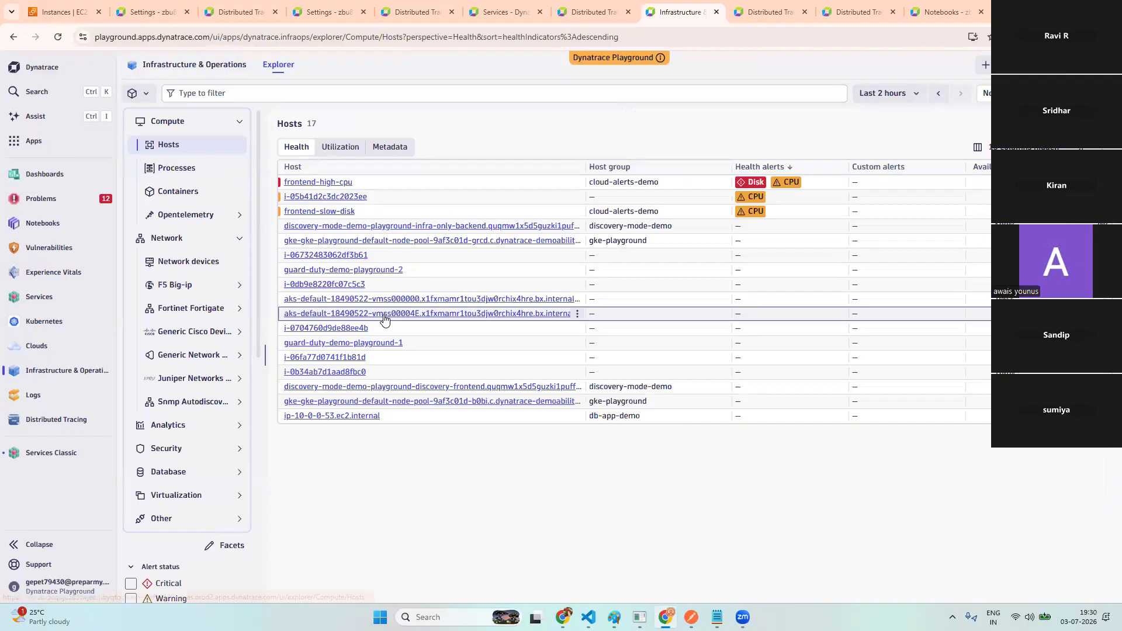
- Open the webserver process with the CPU problem from Processes, then return to the list
{"action": "left_click", "coordinate": [182, 170]}
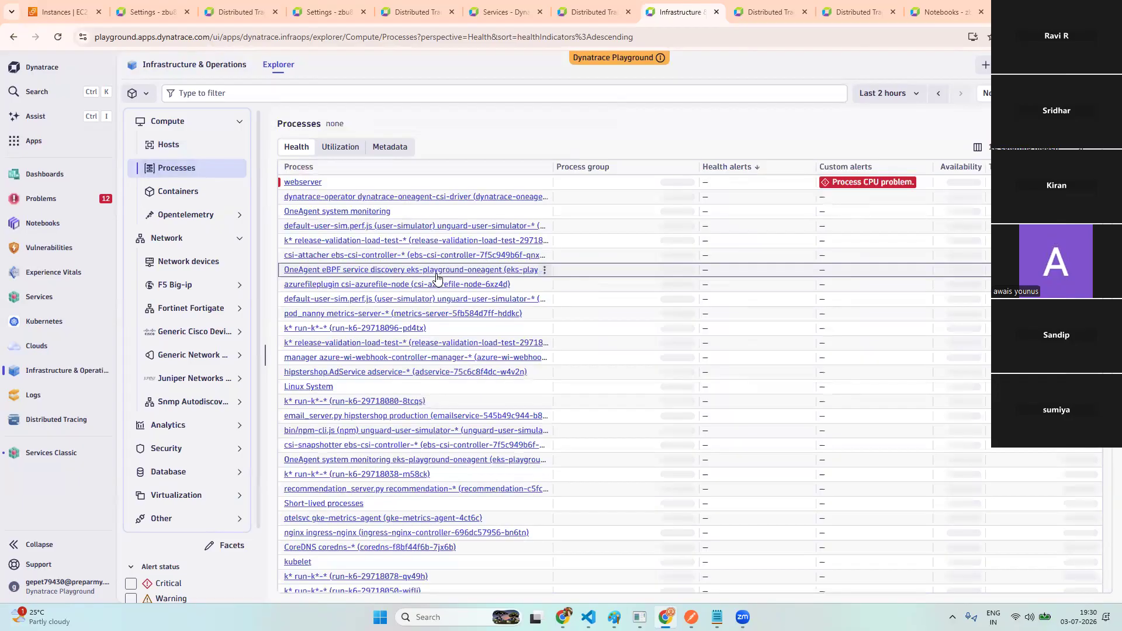
{"action": "left_click", "coordinate": [307, 183]}
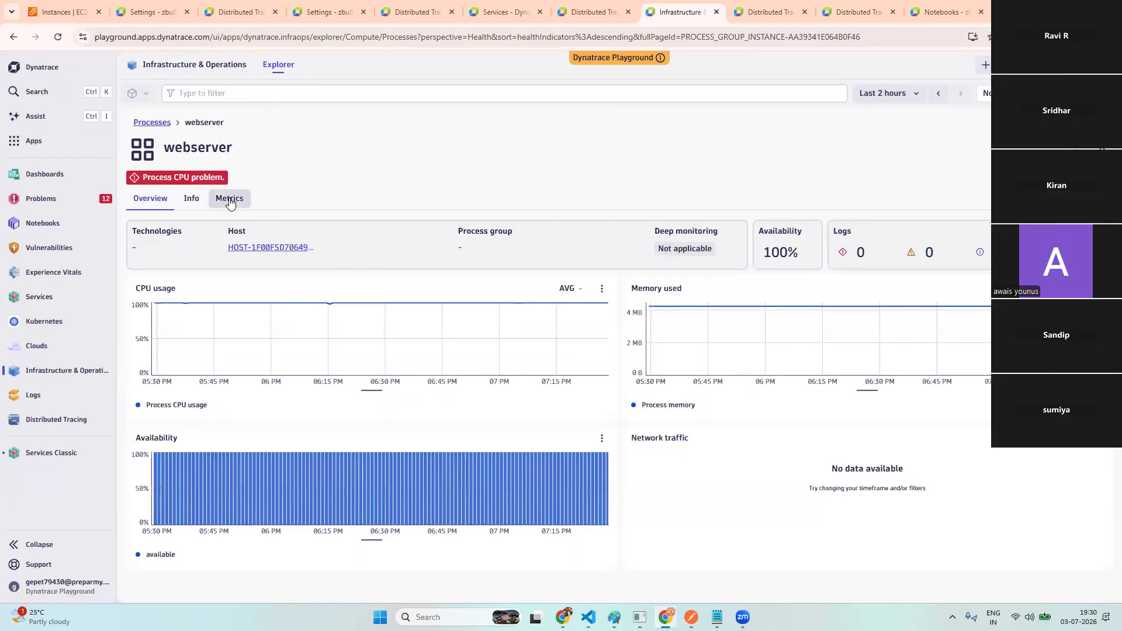
{"action": "left_click", "coordinate": [152, 124]}
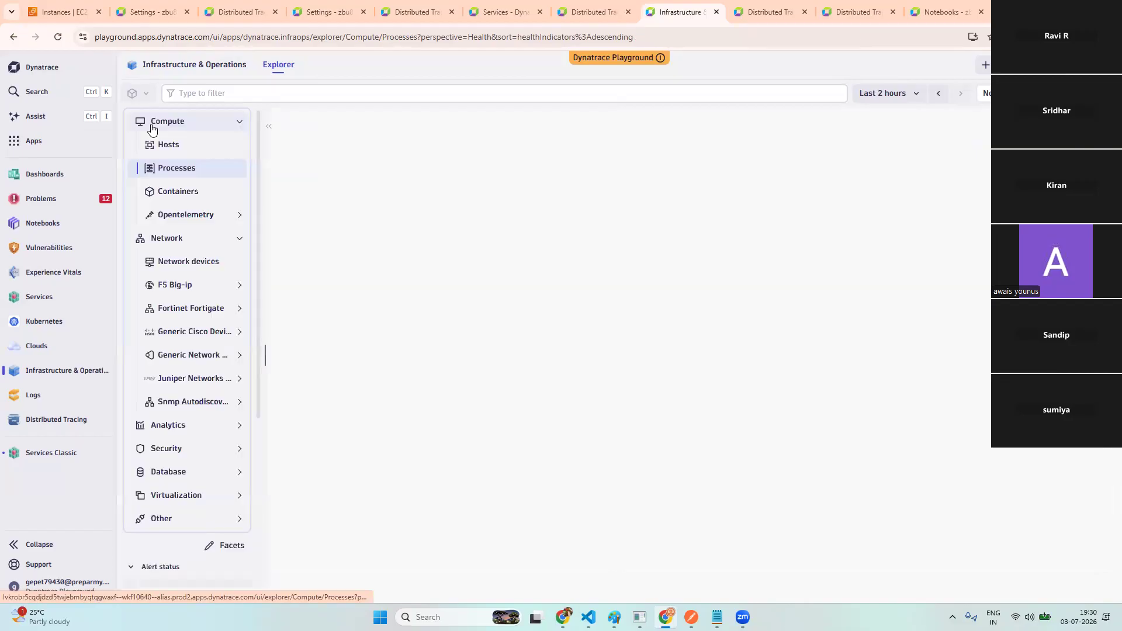
- Filter the Processes list to Technologies = Java, leaving 33 Java processes
{"action": "left_click", "coordinate": [281, 93]}
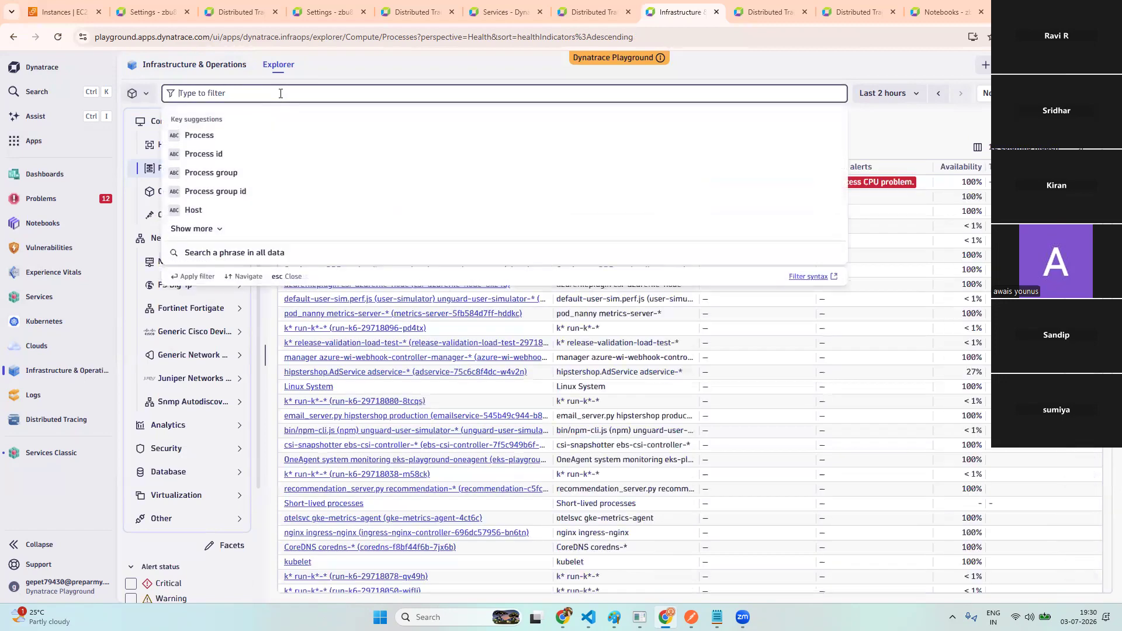
{"action": "type", "text": "tec"}
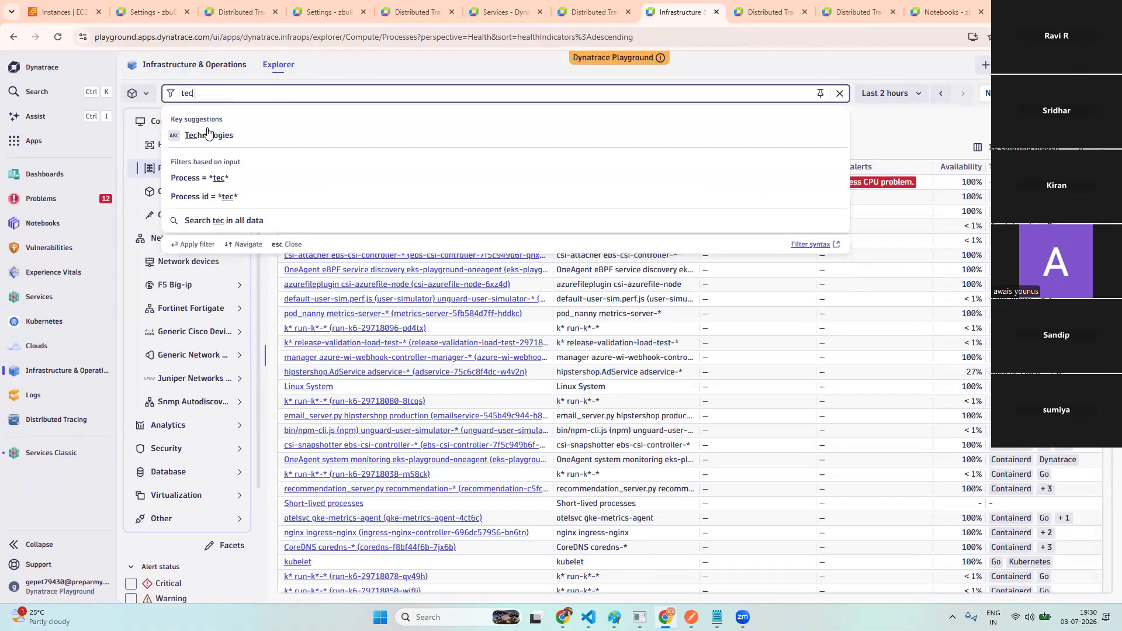
{"action": "left_click", "coordinate": [209, 133]}
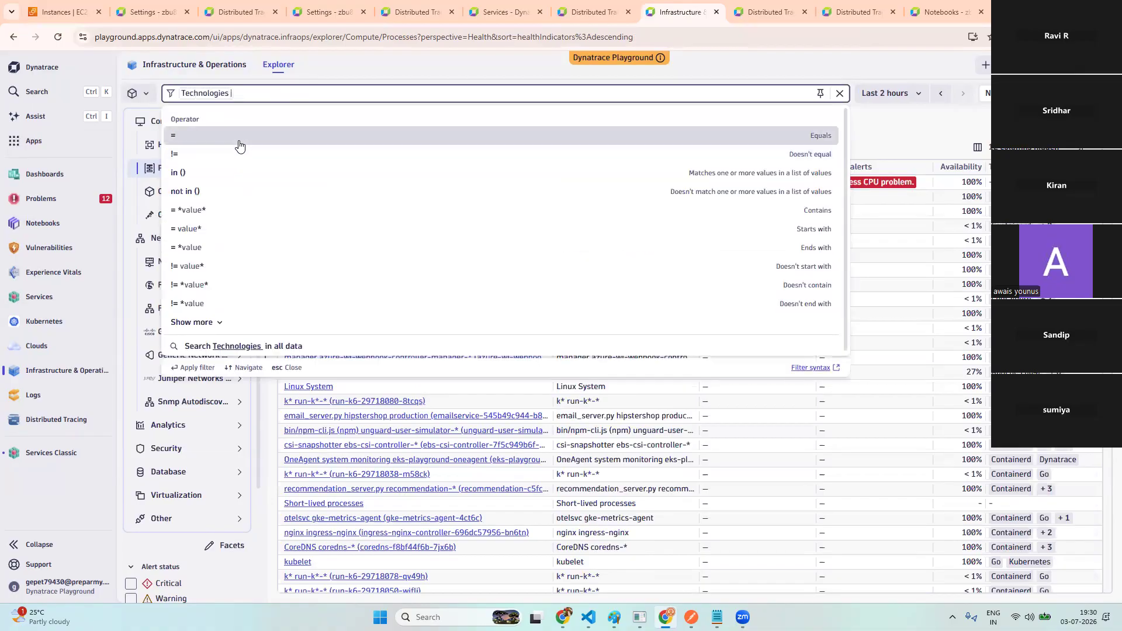
{"action": "left_click", "coordinate": [239, 142]}
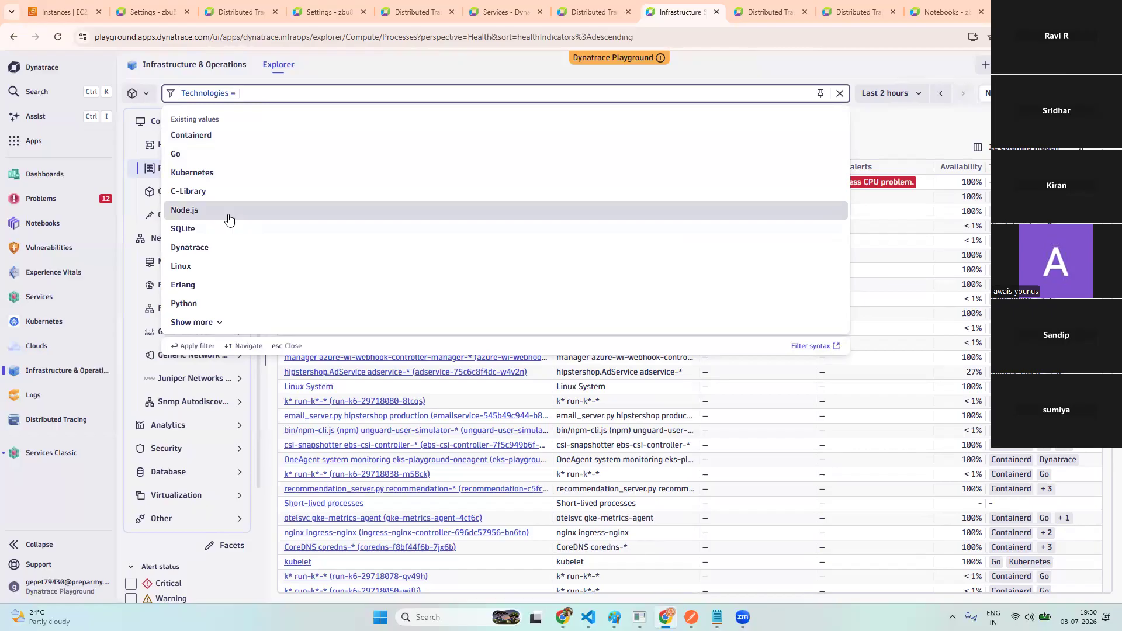
{"action": "type", "text": "ja"}
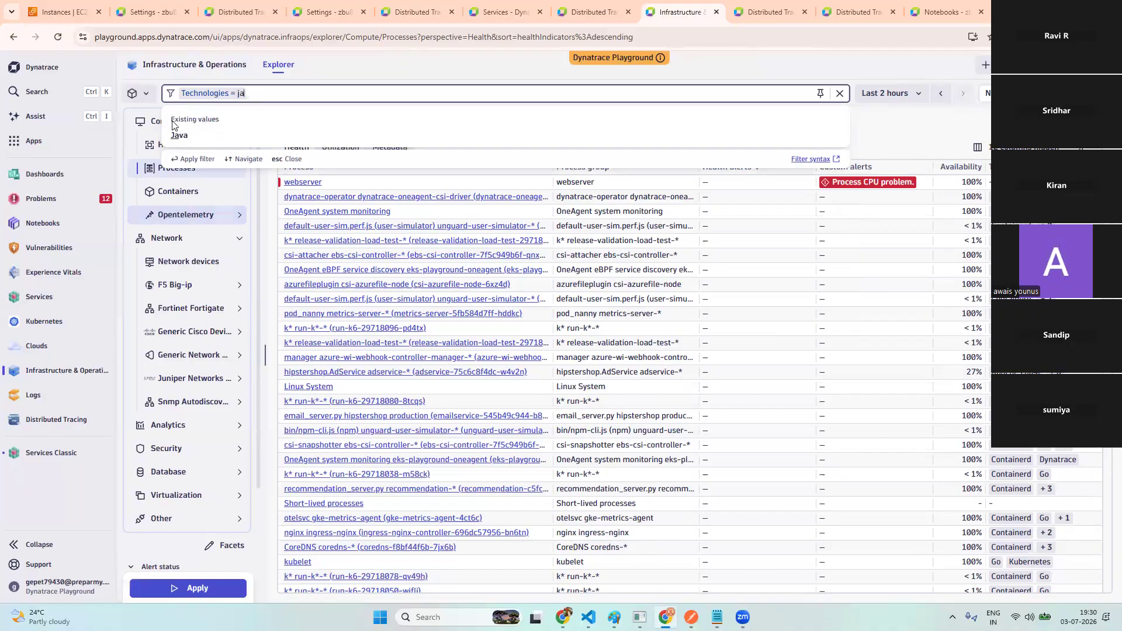
{"action": "left_click", "coordinate": [182, 140]}
{"action": "key", "text": "Return"}
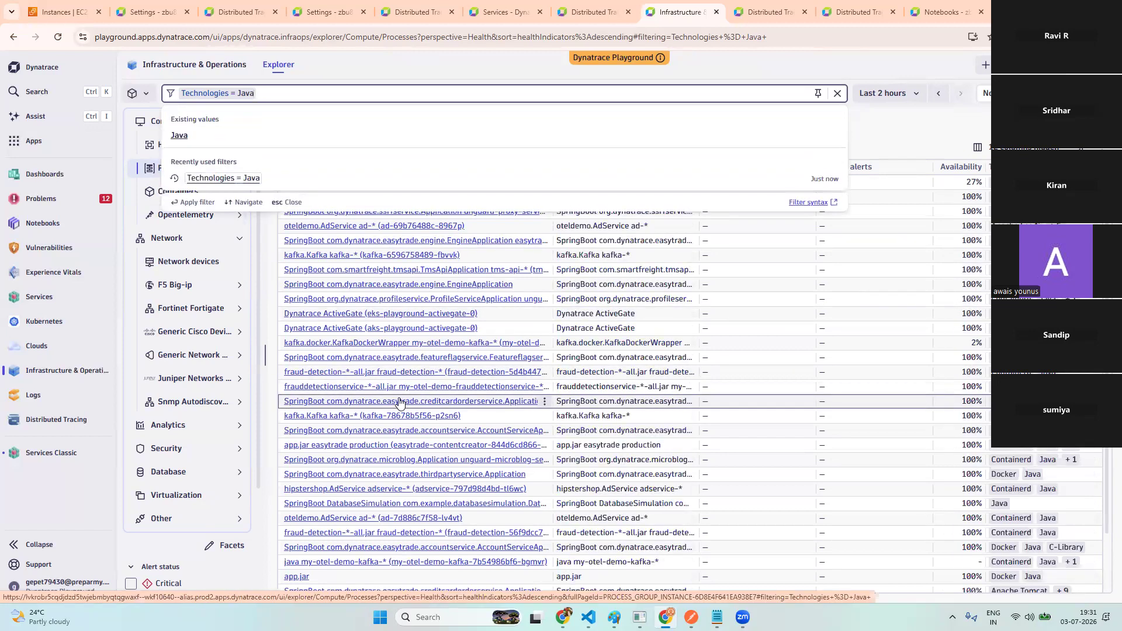
{"action": "left_click", "coordinate": [887, 154]}
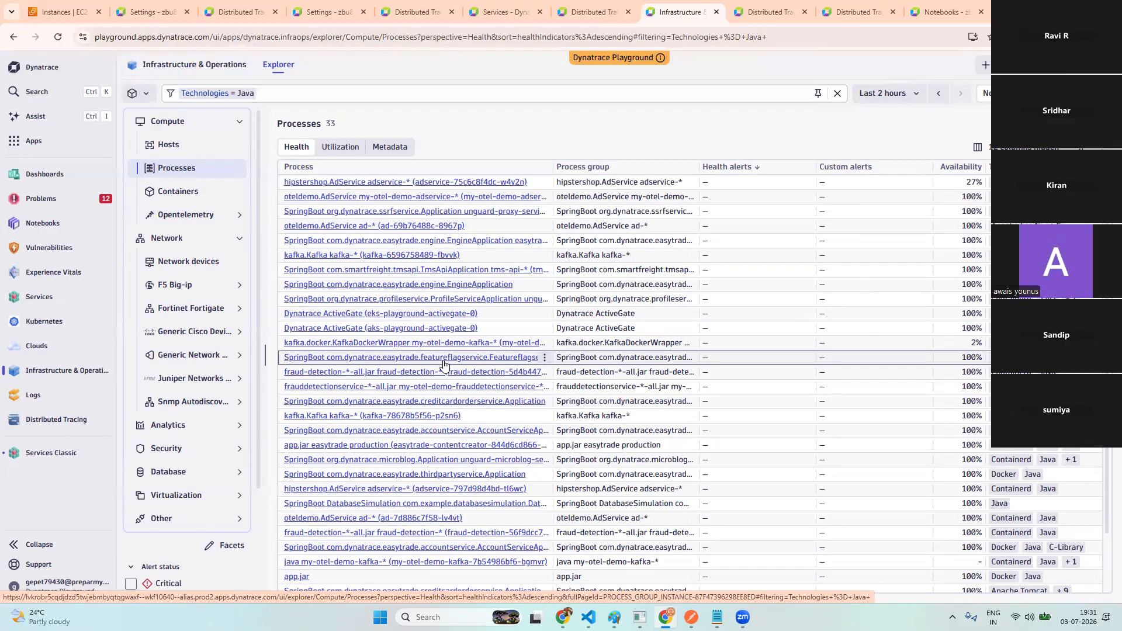
- Open the creditcardorderservice process and review its Java metrics and Metrics charts
{"action": "left_click", "coordinate": [466, 403]}
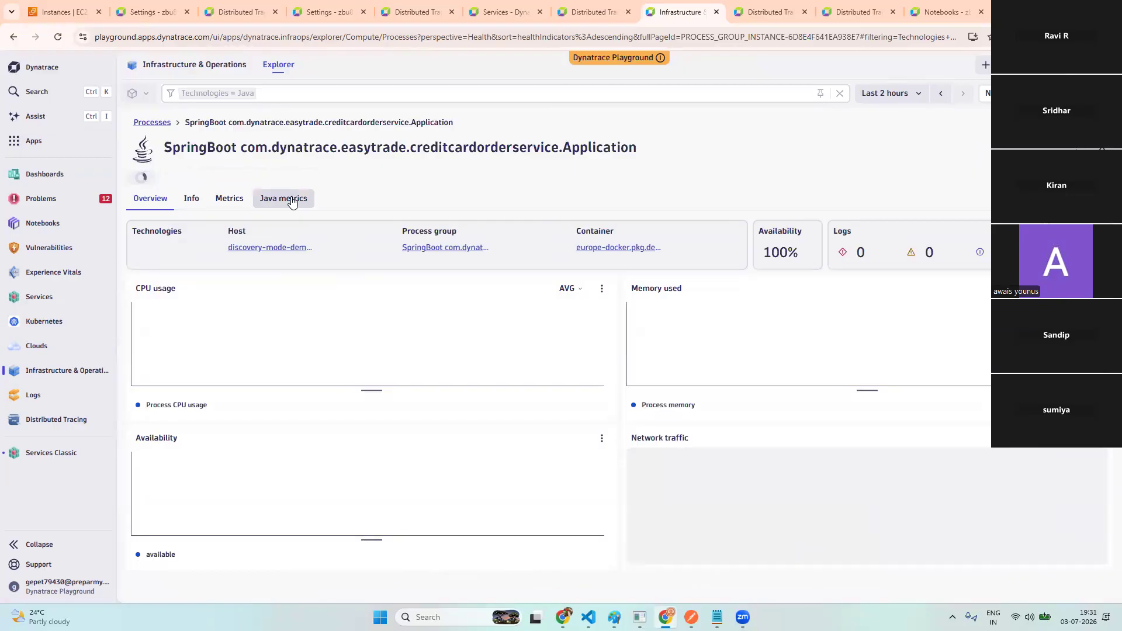
{"action": "left_click", "coordinate": [293, 199]}
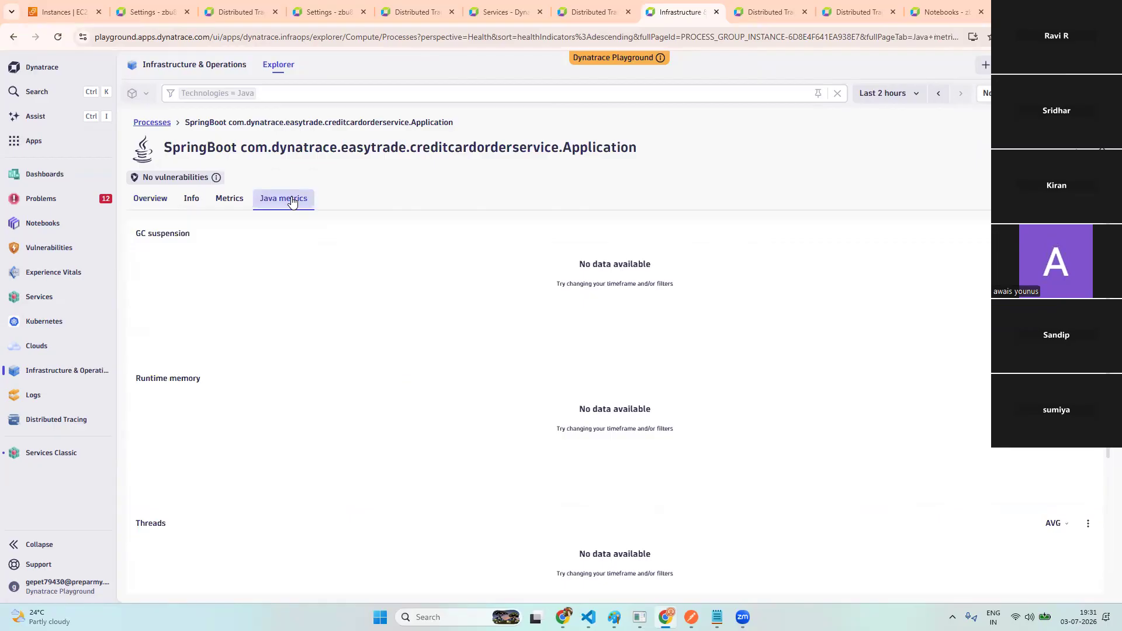
{"action": "left_click", "coordinate": [229, 200]}
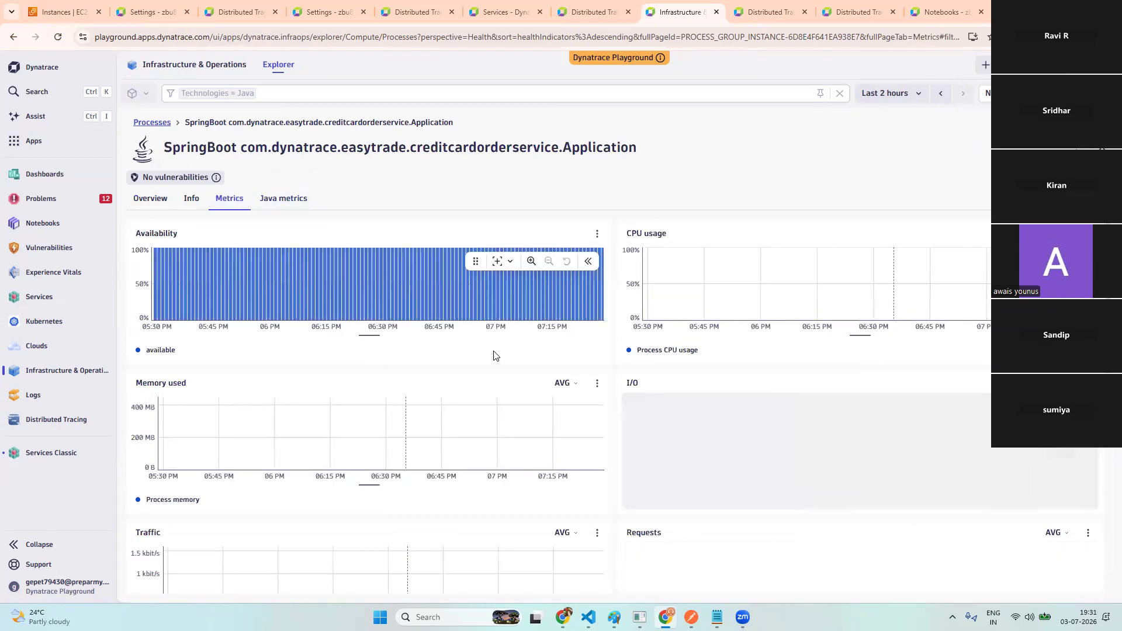
{"action": "scroll", "coordinate": [493, 353], "scroll_direction": "down", "scroll_amount": 3}
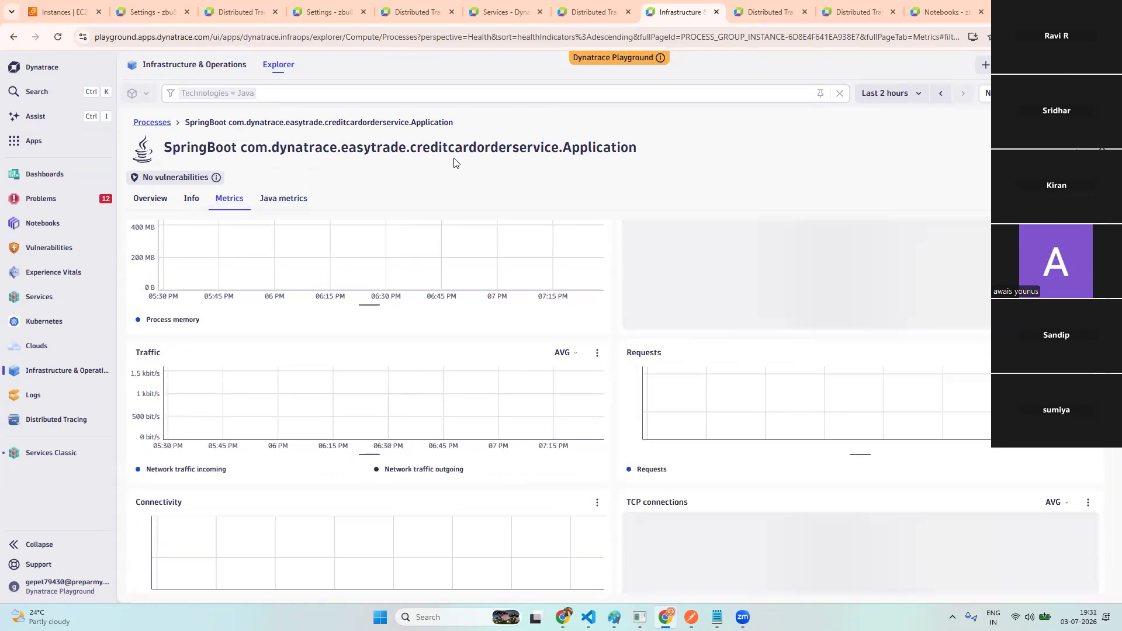
- Return to the Explorer's Hosts list of 17 hosts sorted by health alerts
{"action": "left_click", "coordinate": [223, 65]}
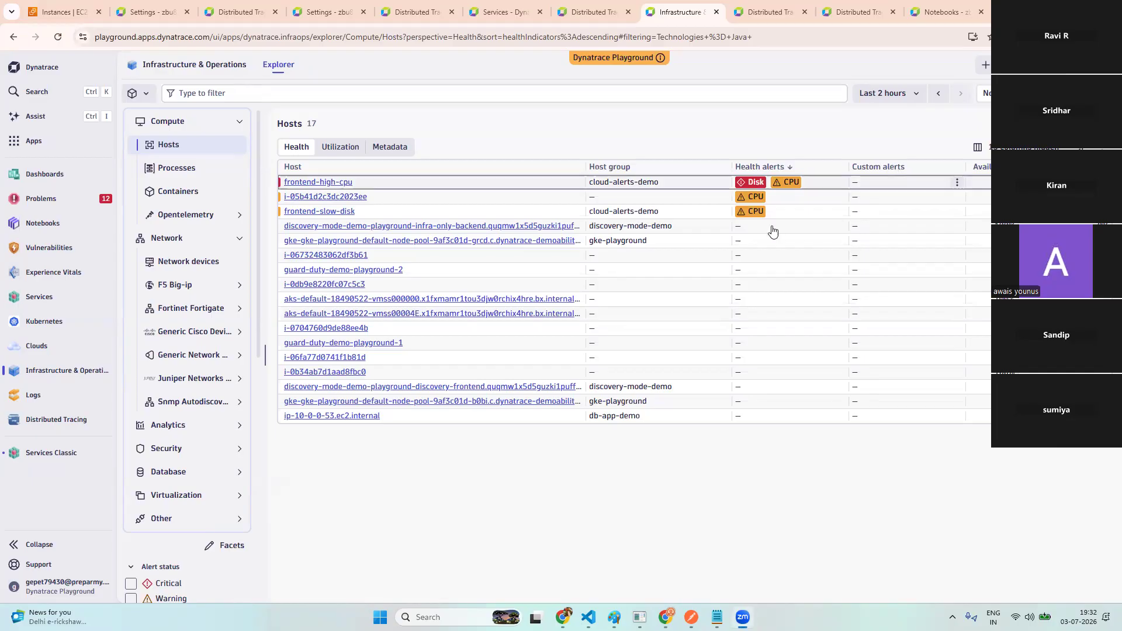
- Open frontend-high-cpu's details, check the EC2 Terminate dialog without confirming, then return to Paint
{"action": "left_click", "coordinate": [334, 183]}
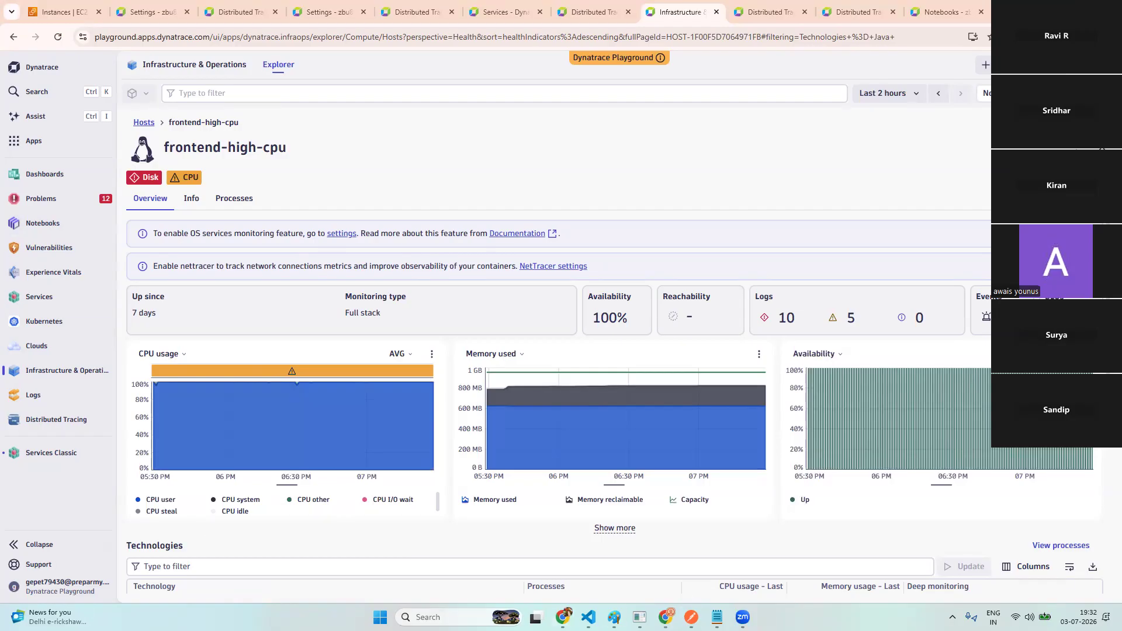
{"action": "left_click", "coordinate": [58, 12]}
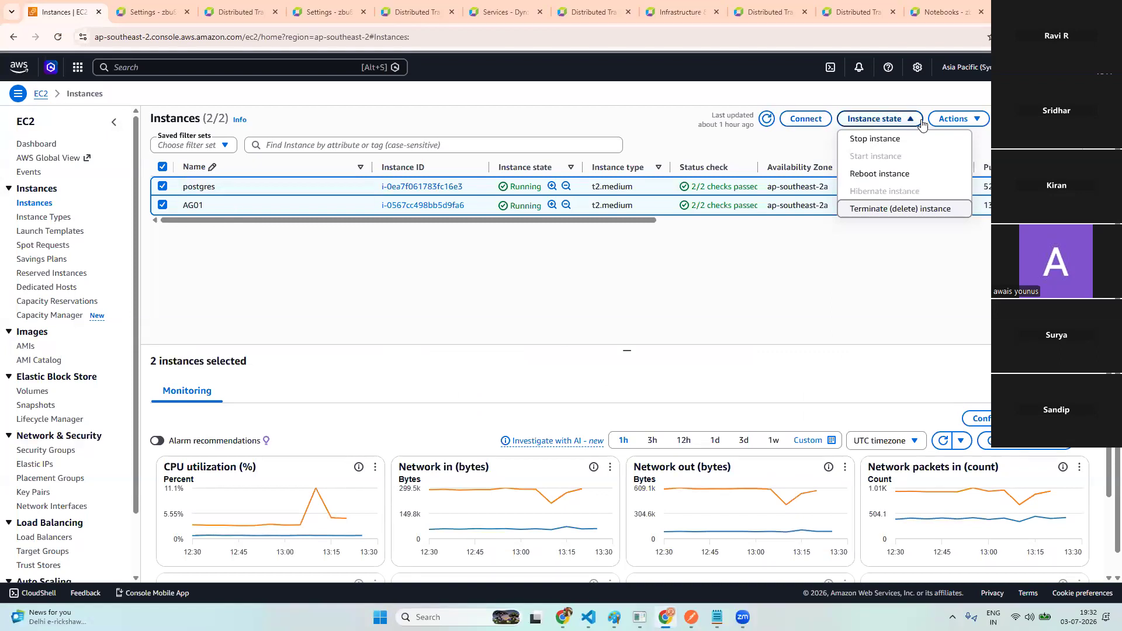
{"action": "left_click", "coordinate": [900, 210]}
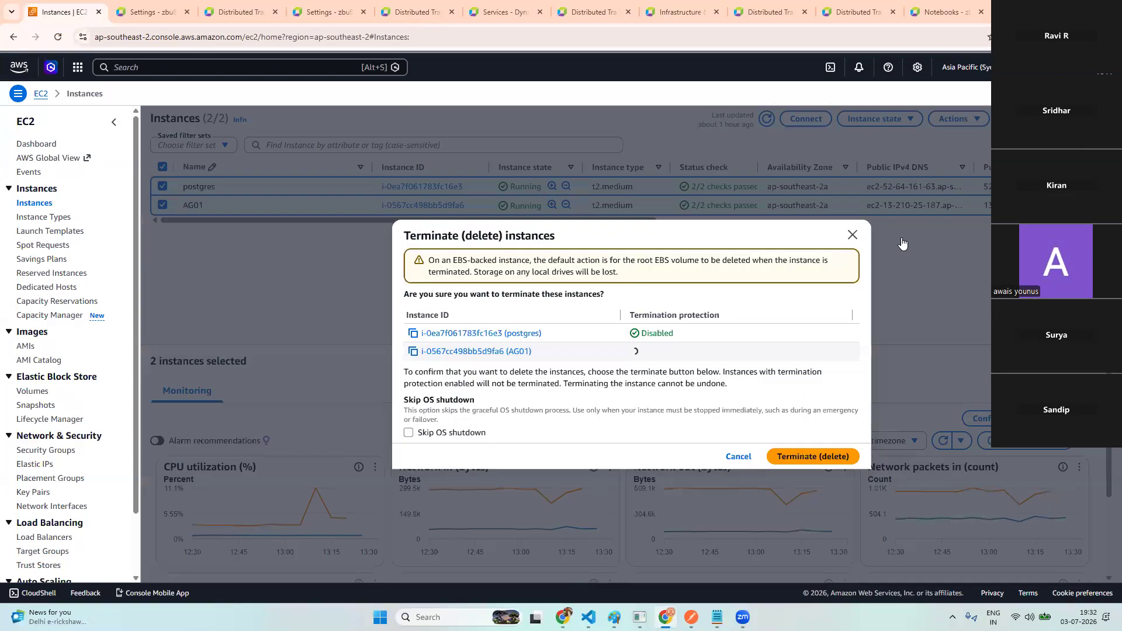
{"action": "left_click", "coordinate": [812, 457]}
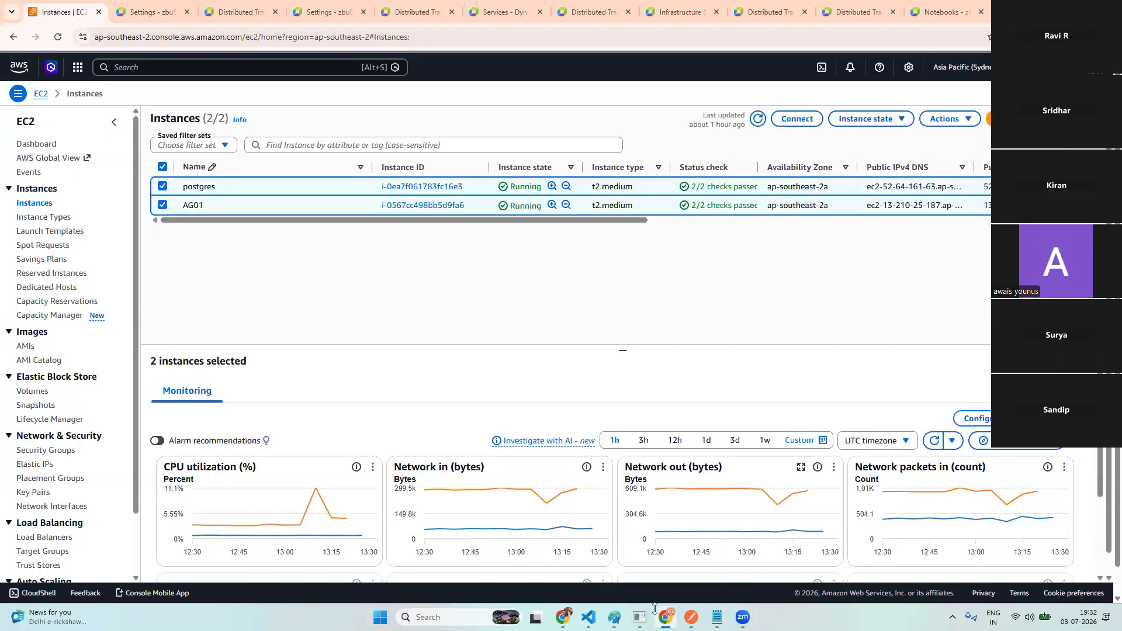
{"action": "left_click", "coordinate": [613, 617]}
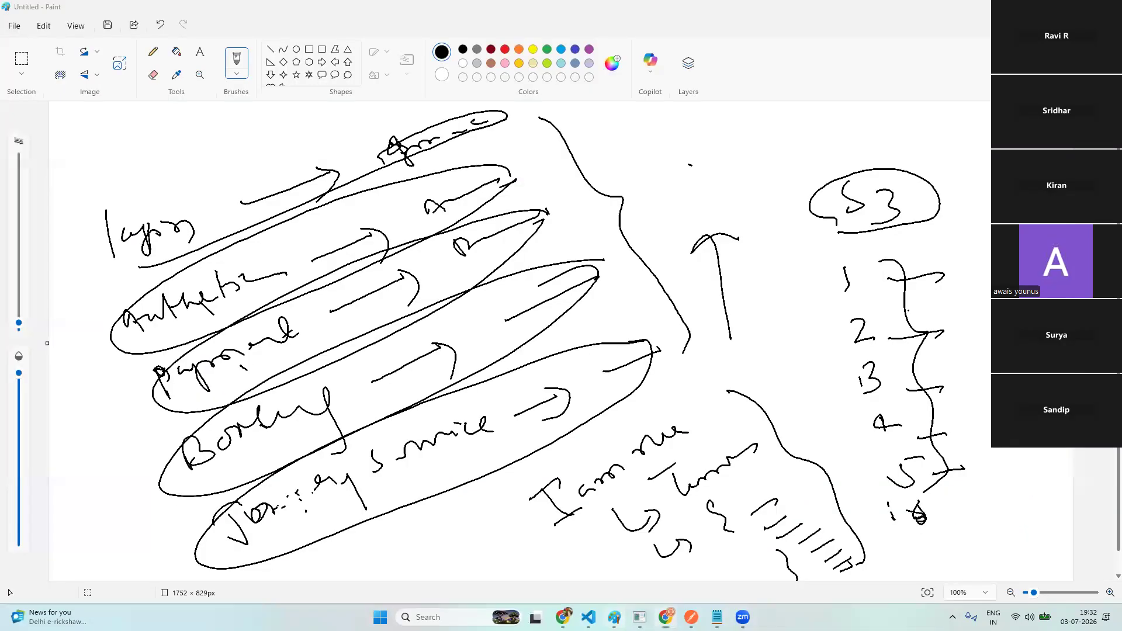
- Start a new blank Paint image, discarding the old sketch without saving
{"action": "left_click", "coordinate": [17, 27]}
{"action": "left_click", "coordinate": [35, 45]}
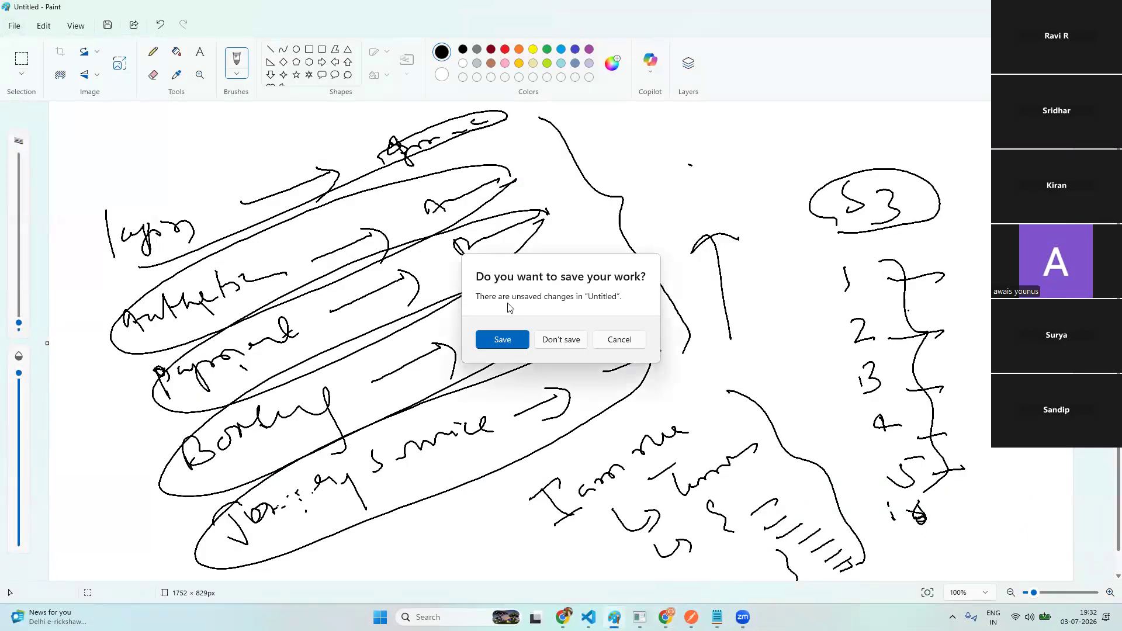
{"action": "left_click", "coordinate": [560, 340]}
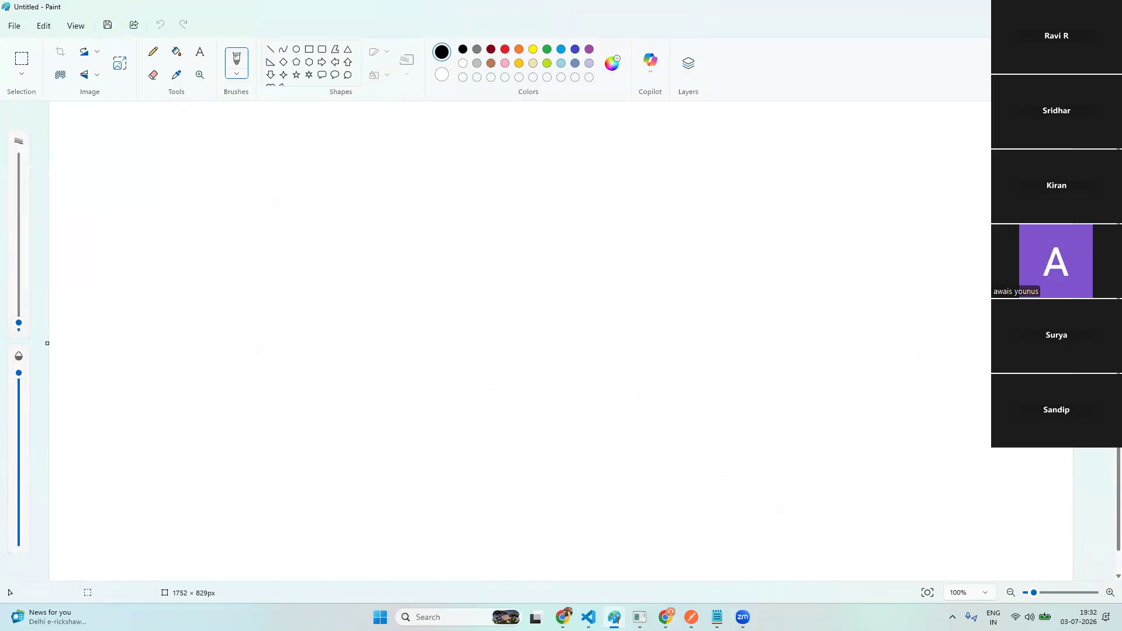
- Handwrite the title 'Database Monitoring' and underline it
{"action": "mouse_move", "coordinate": [88, 153]}
{"action": "left_mouse_down"}
{"action": "mouse_move", "coordinate": [88, 175]}
{"action": "mouse_move", "coordinate": [132, 173]}
{"action": "left_mouse_up"}
{"action": "mouse_move", "coordinate": [144, 150]}
{"action": "left_mouse_down"}
{"action": "mouse_move", "coordinate": [152, 180]}
{"action": "mouse_move", "coordinate": [169, 163]}
{"action": "mouse_move", "coordinate": [179, 174]}
{"action": "mouse_move", "coordinate": [215, 171]}
{"action": "left_mouse_up"}
{"action": "left_click", "coordinate": [210, 159]}
{"action": "mouse_move", "coordinate": [230, 157]}
{"action": "left_mouse_down"}
{"action": "mouse_move", "coordinate": [223, 170]}
{"action": "mouse_move", "coordinate": [245, 157]}
{"action": "mouse_move", "coordinate": [251, 169]}
{"action": "mouse_move", "coordinate": [364, 170]}
{"action": "left_mouse_up"}
{"action": "left_click_drag", "start_coordinate": [361, 162], "coordinate": [380, 168]}
{"action": "left_click_drag", "start_coordinate": [387, 157], "coordinate": [403, 155]}
{"action": "left_click_drag", "start_coordinate": [401, 157], "coordinate": [415, 167]}
{"action": "mouse_move", "coordinate": [418, 156]}
{"action": "left_mouse_down"}
{"action": "mouse_move", "coordinate": [423, 166]}
{"action": "mouse_move", "coordinate": [444, 156]}
{"action": "mouse_move", "coordinate": [435, 171]}
{"action": "left_mouse_up"}
{"action": "left_click_drag", "start_coordinate": [91, 188], "coordinate": [295, 177]}
{"action": "left_click_drag", "start_coordinate": [328, 179], "coordinate": [418, 176]}
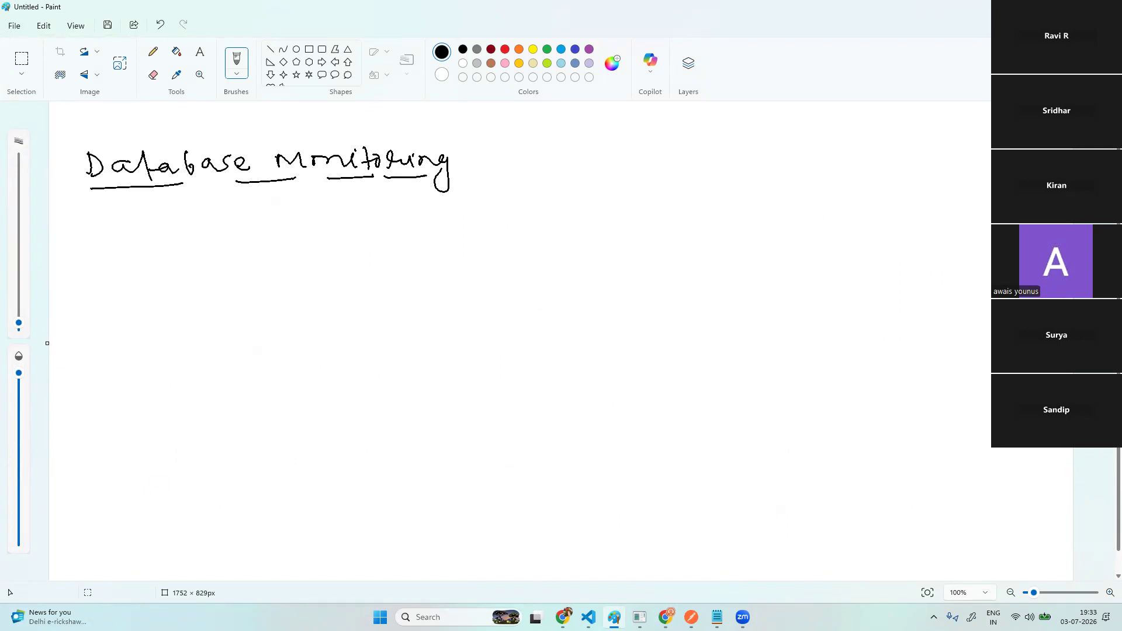
- Write an underlined 'Pre-requisite' below the title and begin 'oneAgent' under it
{"action": "mouse_move", "coordinate": [96, 253]}
{"action": "left_mouse_down"}
{"action": "mouse_move", "coordinate": [100, 272]}
{"action": "mouse_move", "coordinate": [119, 260]}
{"action": "left_mouse_up"}
{"action": "left_click_drag", "start_coordinate": [124, 261], "coordinate": [156, 260]}
{"action": "left_click_drag", "start_coordinate": [160, 254], "coordinate": [199, 261]}
{"action": "mouse_move", "coordinate": [209, 252]}
{"action": "left_mouse_down"}
{"action": "mouse_move", "coordinate": [217, 272]}
{"action": "mouse_move", "coordinate": [241, 257]}
{"action": "left_mouse_up"}
{"action": "mouse_move", "coordinate": [242, 252]}
{"action": "left_mouse_down"}
{"action": "mouse_move", "coordinate": [270, 249]}
{"action": "mouse_move", "coordinate": [280, 262]}
{"action": "left_mouse_up"}
{"action": "left_click_drag", "start_coordinate": [274, 253], "coordinate": [300, 256]}
{"action": "left_click_drag", "start_coordinate": [103, 279], "coordinate": [284, 267]}
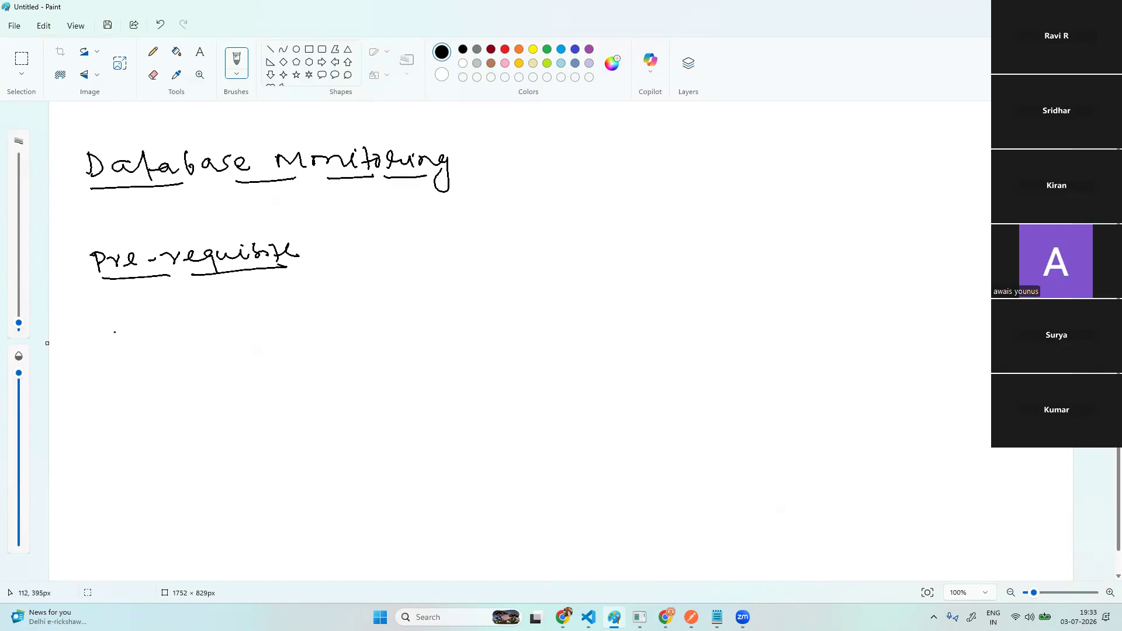
{"action": "mouse_move", "coordinate": [124, 325]}
{"action": "left_mouse_down"}
{"action": "mouse_move", "coordinate": [208, 344]}
{"action": "mouse_move", "coordinate": [245, 316]}
{"action": "mouse_move", "coordinate": [276, 313]}
{"action": "mouse_move", "coordinate": [210, 323]}
{"action": "left_mouse_up"}
- Finish writing 'oneAgent' and draw an arrow after it
{"action": "left_click", "coordinate": [274, 318]}
{"action": "left_click_drag", "start_coordinate": [306, 316], "coordinate": [341, 310]}
{"action": "left_click_drag", "start_coordinate": [329, 303], "coordinate": [332, 331]}
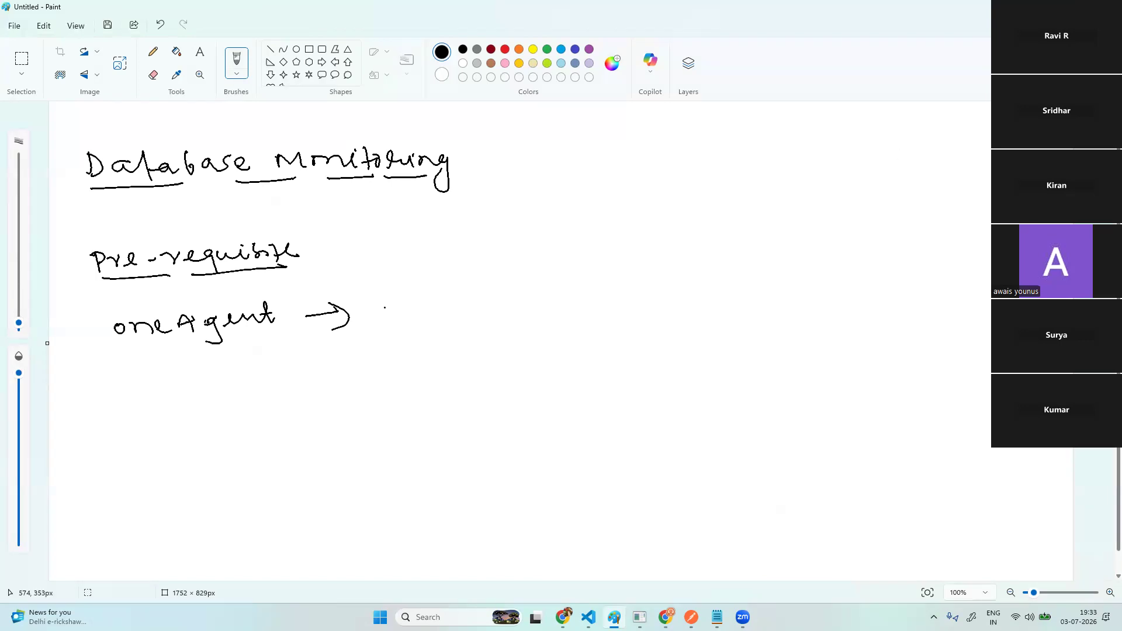
- Write 'Full Stack' and 'infra mode' as arrowed options, bracketing both
{"action": "mouse_move", "coordinate": [391, 298]}
{"action": "left_mouse_down"}
{"action": "mouse_move", "coordinate": [397, 306]}
{"action": "mouse_move", "coordinate": [407, 285]}
{"action": "mouse_move", "coordinate": [413, 296]}
{"action": "left_mouse_up"}
{"action": "mouse_move", "coordinate": [417, 290]}
{"action": "left_mouse_down"}
{"action": "mouse_move", "coordinate": [422, 300]}
{"action": "mouse_move", "coordinate": [435, 290]}
{"action": "left_mouse_up"}
{"action": "mouse_move", "coordinate": [436, 295]}
{"action": "left_mouse_down"}
{"action": "mouse_move", "coordinate": [457, 277]}
{"action": "mouse_move", "coordinate": [485, 287]}
{"action": "left_mouse_up"}
{"action": "left_click_drag", "start_coordinate": [481, 274], "coordinate": [506, 275]}
{"action": "mouse_move", "coordinate": [510, 274]}
{"action": "left_mouse_down"}
{"action": "mouse_move", "coordinate": [514, 262]}
{"action": "mouse_move", "coordinate": [552, 269]}
{"action": "left_mouse_up"}
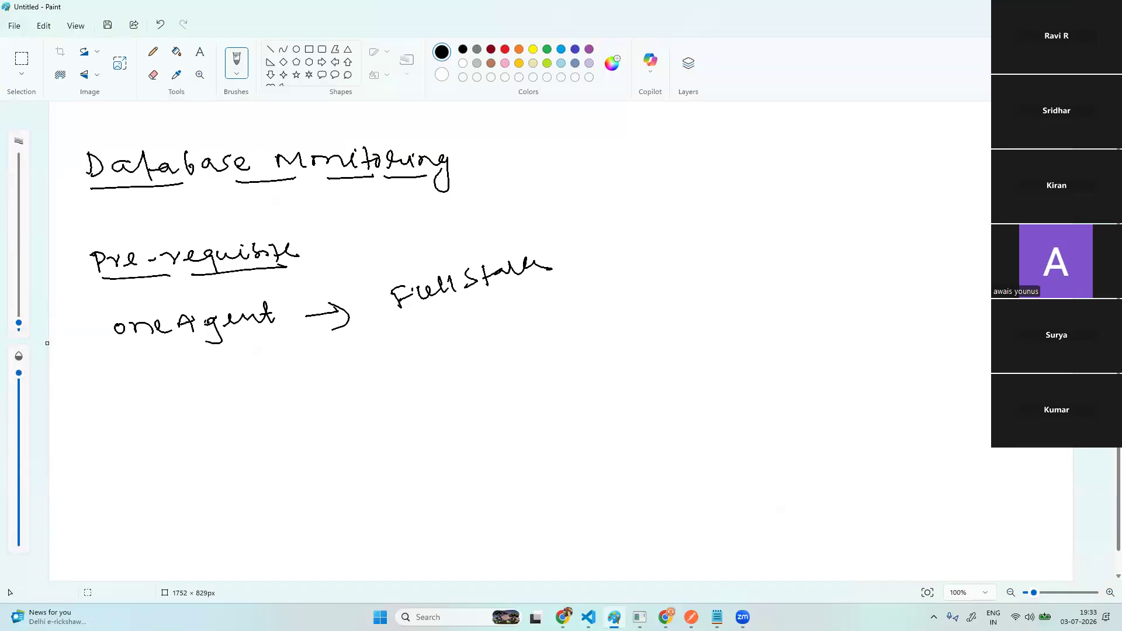
{"action": "mouse_move", "coordinate": [330, 364]}
{"action": "left_mouse_down"}
{"action": "mouse_move", "coordinate": [365, 354]}
{"action": "mouse_move", "coordinate": [348, 374]}
{"action": "left_mouse_up"}
{"action": "mouse_move", "coordinate": [423, 340]}
{"action": "left_mouse_down"}
{"action": "mouse_move", "coordinate": [469, 347]}
{"action": "mouse_move", "coordinate": [553, 288]}
{"action": "mouse_move", "coordinate": [575, 292]}
{"action": "left_mouse_up"}
{"action": "left_click_drag", "start_coordinate": [563, 240], "coordinate": [592, 309]}
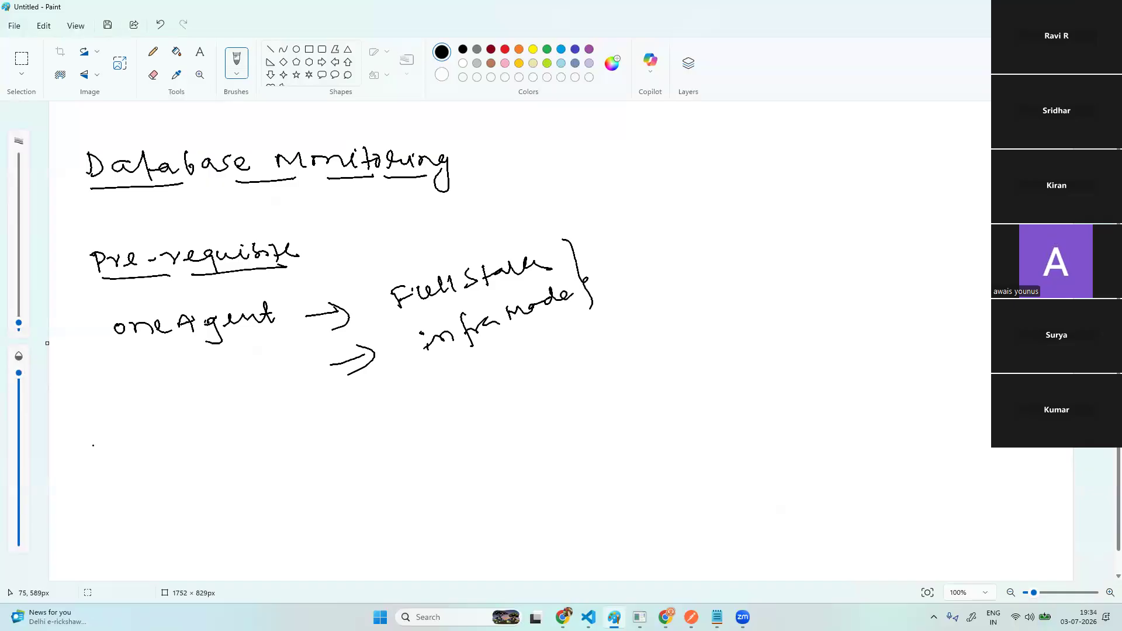
- Circle a number 1 beside oneAgent and start a circled 2 below
{"action": "left_click_drag", "start_coordinate": [57, 344], "coordinate": [75, 327]}
{"action": "mouse_move", "coordinate": [75, 331]}
{"action": "left_mouse_down"}
{"action": "mouse_move", "coordinate": [76, 345]}
{"action": "mouse_move", "coordinate": [51, 344]}
{"action": "left_mouse_up"}
{"action": "mouse_move", "coordinate": [82, 468]}
{"action": "left_mouse_down"}
{"action": "mouse_move", "coordinate": [85, 484]}
{"action": "mouse_move", "coordinate": [100, 487]}
{"action": "mouse_move", "coordinate": [63, 461]}
{"action": "left_mouse_up"}
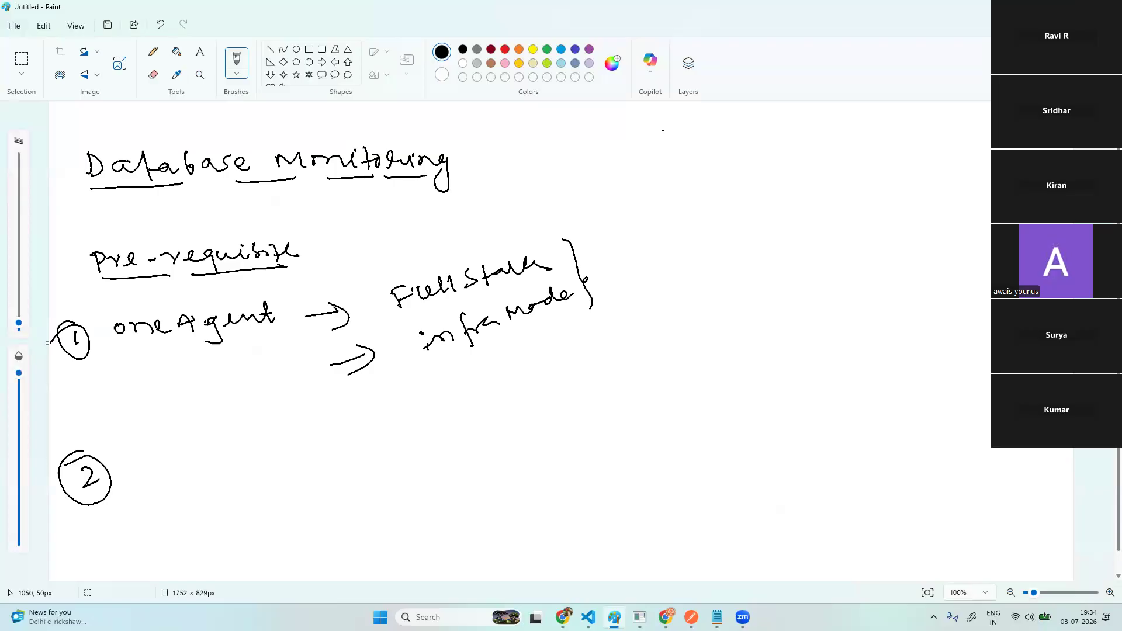
- Draw a vertical divider and write an underlined 'Database as a service' heading right of it
{"action": "mouse_move", "coordinate": [668, 133]}
{"action": "left_mouse_down"}
{"action": "mouse_move", "coordinate": [702, 493]}
{"action": "mouse_move", "coordinate": [694, 581]}
{"action": "left_mouse_up"}
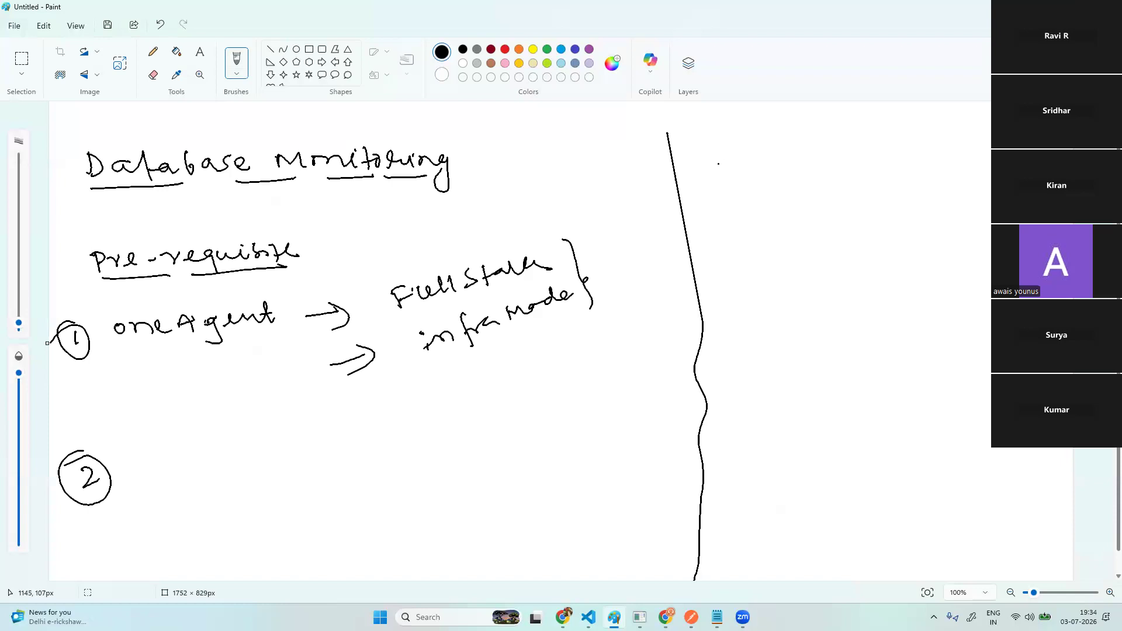
{"action": "mouse_move", "coordinate": [720, 166]}
{"action": "left_mouse_down"}
{"action": "mouse_move", "coordinate": [719, 186]}
{"action": "mouse_move", "coordinate": [763, 170]}
{"action": "mouse_move", "coordinate": [783, 179]}
{"action": "left_mouse_up"}
{"action": "mouse_move", "coordinate": [793, 164]}
{"action": "left_mouse_down"}
{"action": "mouse_move", "coordinate": [793, 179]}
{"action": "mouse_move", "coordinate": [994, 174]}
{"action": "left_mouse_up"}
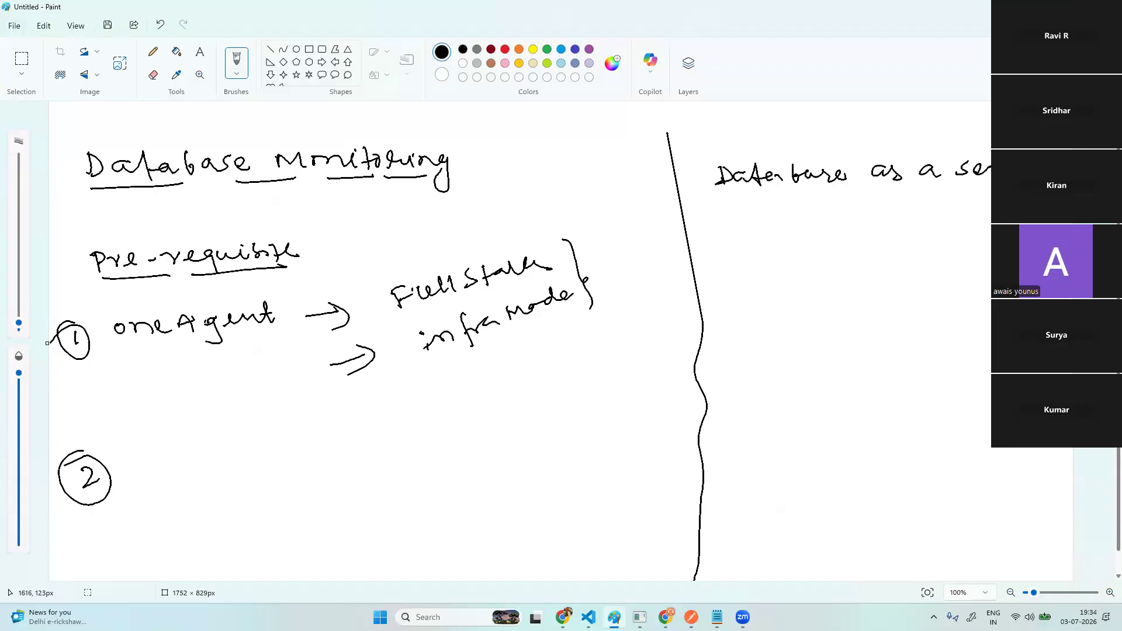
{"action": "left_click_drag", "start_coordinate": [731, 197], "coordinate": [807, 191]}
{"action": "left_click_drag", "start_coordinate": [839, 195], "coordinate": [1042, 181]}
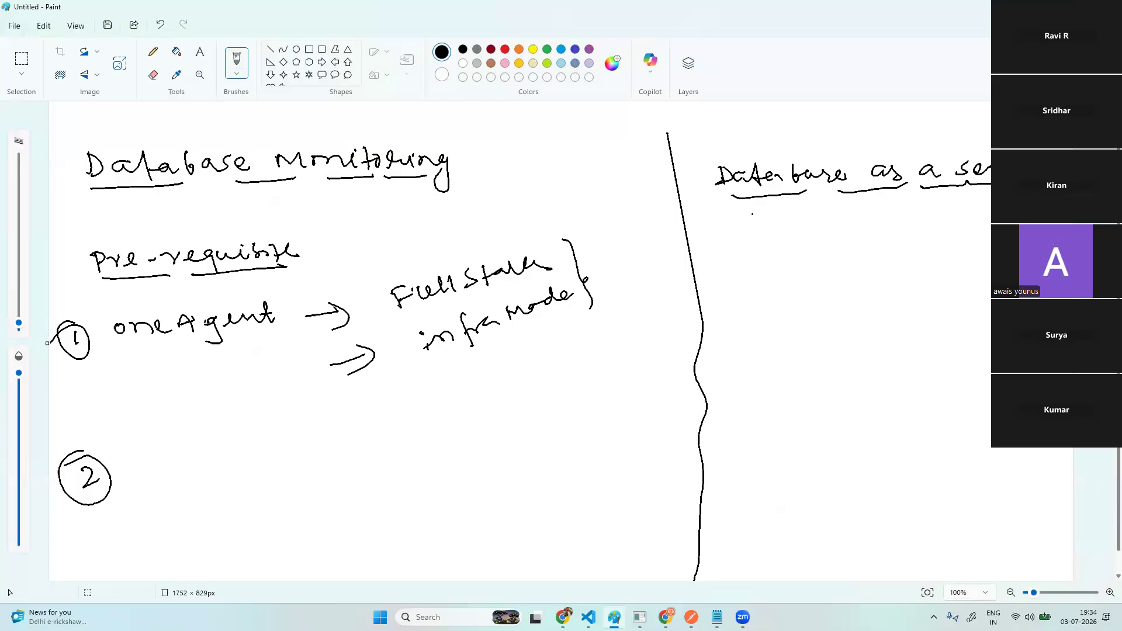
- Write 'RDS' under the right-hand heading
{"action": "left_click_drag", "start_coordinate": [760, 222], "coordinate": [793, 236]}
{"action": "mouse_move", "coordinate": [813, 222]}
{"action": "left_mouse_down"}
{"action": "mouse_move", "coordinate": [795, 239]}
{"action": "mouse_move", "coordinate": [817, 249]}
{"action": "left_mouse_up"}
{"action": "left_click", "coordinate": [762, 253]}
{"action": "left_click", "coordinate": [777, 254]}
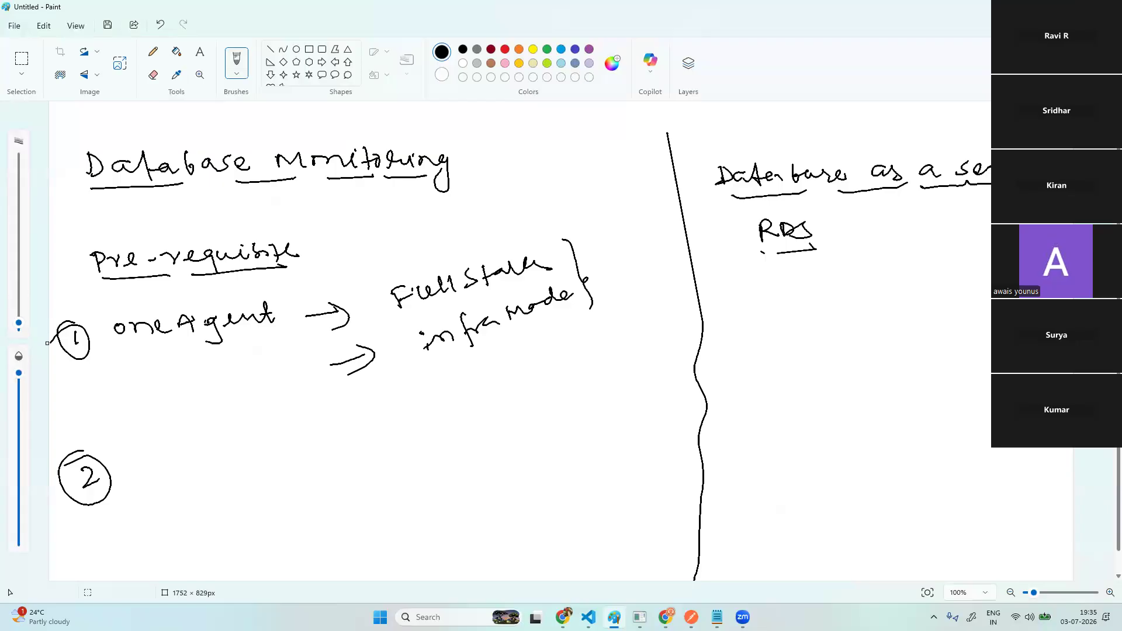
- Write 'VM Installed' in the middle area and underline it
{"action": "mouse_move", "coordinate": [421, 464]}
{"action": "left_mouse_down"}
{"action": "mouse_move", "coordinate": [469, 443]}
{"action": "mouse_move", "coordinate": [484, 454]}
{"action": "left_mouse_up"}
{"action": "left_click_drag", "start_coordinate": [423, 501], "coordinate": [513, 449]}
{"action": "mouse_move", "coordinate": [459, 508]}
{"action": "left_mouse_down"}
{"action": "mouse_move", "coordinate": [474, 524]}
{"action": "mouse_move", "coordinate": [529, 497]}
{"action": "left_mouse_up"}
{"action": "left_click_drag", "start_coordinate": [517, 487], "coordinate": [543, 474]}
{"action": "mouse_move", "coordinate": [538, 475]}
{"action": "left_mouse_down"}
{"action": "mouse_move", "coordinate": [580, 438]}
{"action": "mouse_move", "coordinate": [612, 433]}
{"action": "mouse_move", "coordinate": [612, 414]}
{"action": "left_mouse_up"}
{"action": "left_click", "coordinate": [465, 539]}
{"action": "left_click_drag", "start_coordinate": [466, 539], "coordinate": [524, 503]}
{"action": "left_click_drag", "start_coordinate": [550, 497], "coordinate": [624, 442]}
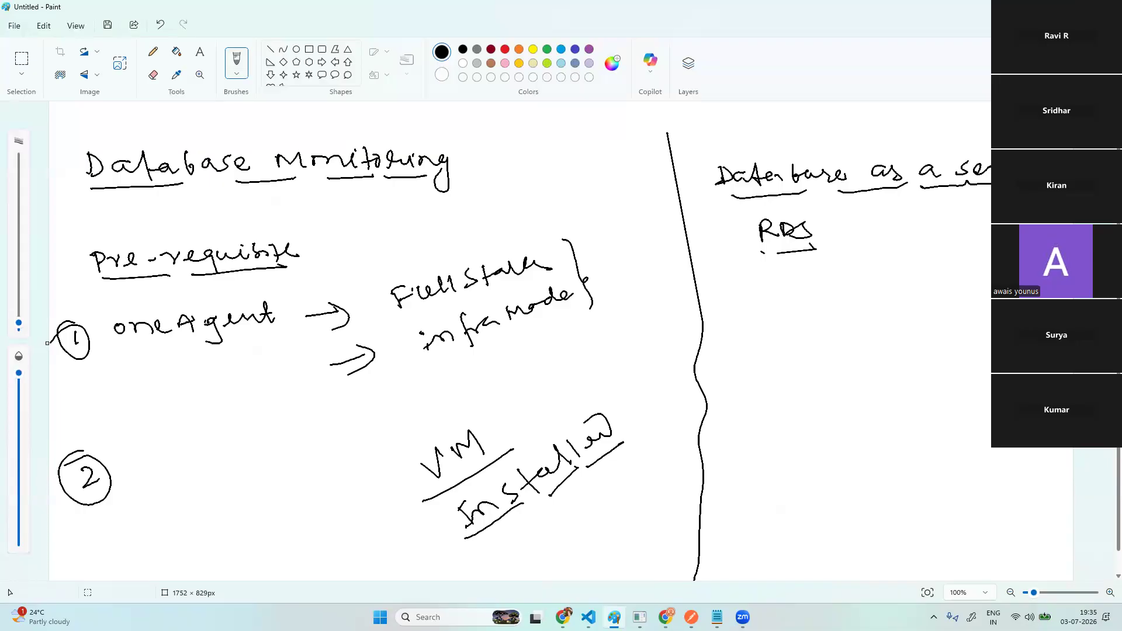
- Write 'Database running server' beneath RDS, underlining 'server'
{"action": "mouse_move", "coordinate": [728, 308]}
{"action": "left_mouse_down"}
{"action": "mouse_move", "coordinate": [731, 326]}
{"action": "mouse_move", "coordinate": [956, 308]}
{"action": "mouse_move", "coordinate": [972, 322]}
{"action": "left_mouse_up"}
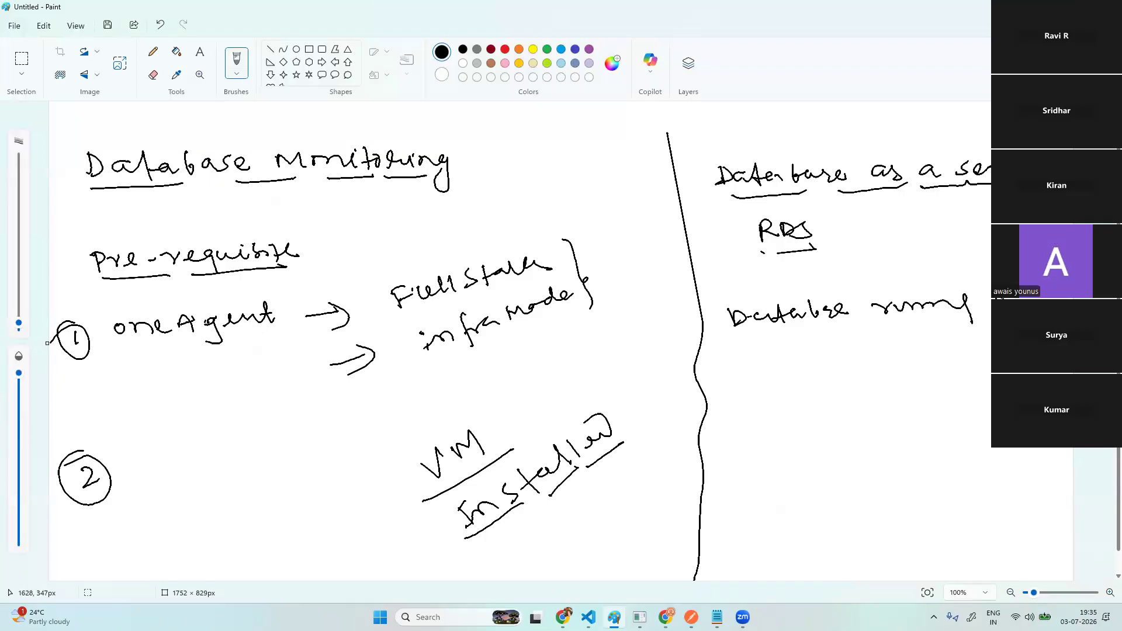
{"action": "mouse_move", "coordinate": [846, 337]}
{"action": "left_mouse_down"}
{"action": "mouse_move", "coordinate": [836, 353]}
{"action": "mouse_move", "coordinate": [916, 344]}
{"action": "left_mouse_up"}
{"action": "left_click_drag", "start_coordinate": [886, 361], "coordinate": [915, 364]}
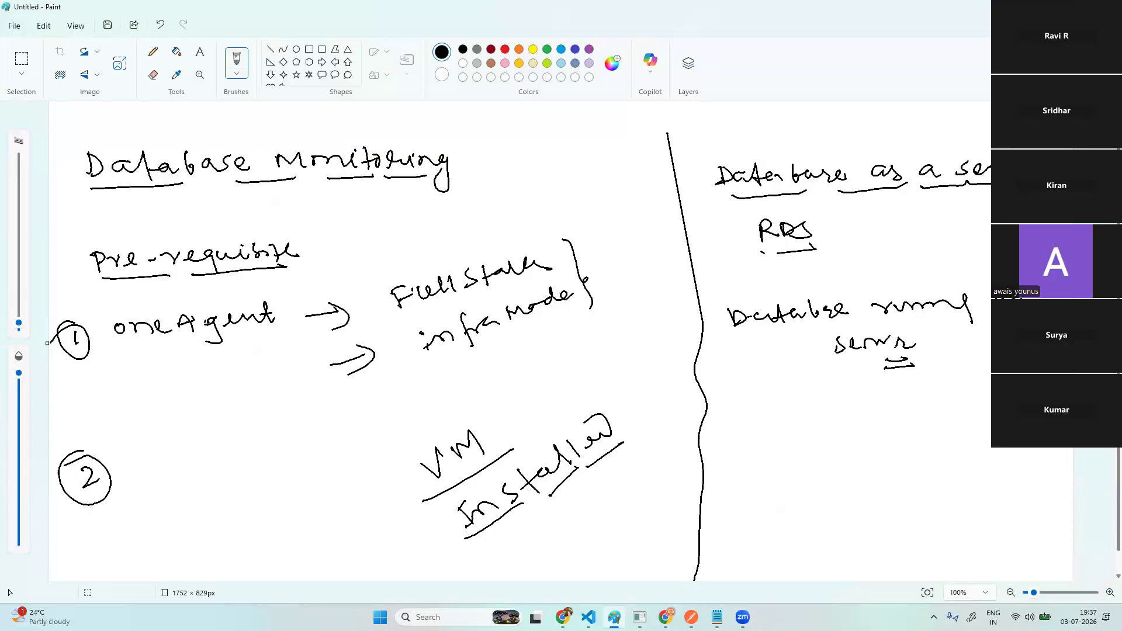
- Extend the underline under 'server', tick oneAgent, and write an underlined 'env setup' beside circle 2
{"action": "left_click_drag", "start_coordinate": [898, 365], "coordinate": [931, 363]}
{"action": "mouse_move", "coordinate": [215, 354]}
{"action": "left_mouse_down"}
{"action": "mouse_move", "coordinate": [240, 345]}
{"action": "mouse_move", "coordinate": [249, 360]}
{"action": "left_mouse_up"}
{"action": "left_click", "coordinate": [159, 455]}
{"action": "mouse_move", "coordinate": [155, 460]}
{"action": "left_mouse_down"}
{"action": "mouse_move", "coordinate": [176, 466]}
{"action": "mouse_move", "coordinate": [212, 429]}
{"action": "mouse_move", "coordinate": [248, 436]}
{"action": "mouse_move", "coordinate": [270, 416]}
{"action": "mouse_move", "coordinate": [325, 406]}
{"action": "left_mouse_up"}
{"action": "left_click_drag", "start_coordinate": [169, 485], "coordinate": [240, 455]}
{"action": "left_click_drag", "start_coordinate": [259, 450], "coordinate": [326, 416]}
{"action": "mouse_move", "coordinate": [205, 502]}
{"action": "left_mouse_down"}
{"action": "mouse_move", "coordinate": [224, 506]}
{"action": "mouse_move", "coordinate": [254, 485]}
{"action": "mouse_move", "coordinate": [258, 495]}
{"action": "mouse_move", "coordinate": [293, 469]}
{"action": "mouse_move", "coordinate": [315, 489]}
{"action": "mouse_move", "coordinate": [338, 439]}
{"action": "mouse_move", "coordinate": [373, 433]}
{"action": "left_mouse_up"}
- Write and underline 'deploy the extension', then add a hooked-arrow sub-note beneath it
{"action": "mouse_move", "coordinate": [384, 412]}
{"action": "left_mouse_down"}
{"action": "mouse_move", "coordinate": [504, 369]}
{"action": "mouse_move", "coordinate": [513, 383]}
{"action": "left_mouse_up"}
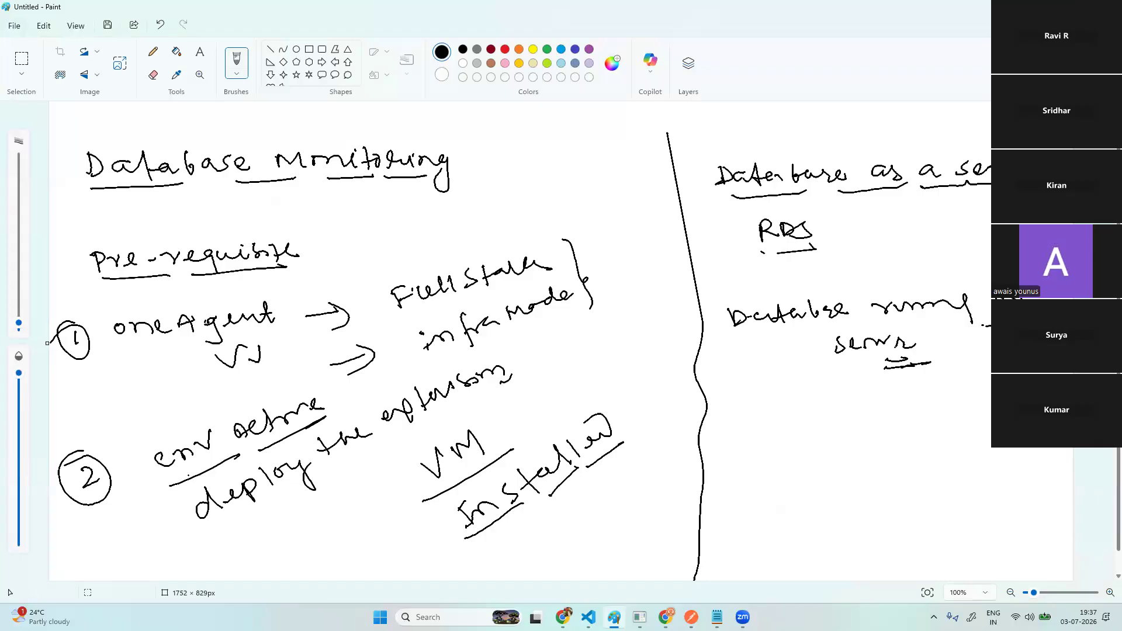
{"action": "left_click_drag", "start_coordinate": [214, 522], "coordinate": [489, 390]}
{"action": "left_click", "coordinate": [380, 437]}
{"action": "key", "text": "alt+Tab"}
{"action": "key", "text": "alt+Tab"}
{"action": "mouse_move", "coordinate": [217, 535]}
{"action": "left_mouse_down"}
{"action": "mouse_move", "coordinate": [248, 550]}
{"action": "mouse_move", "coordinate": [322, 507]}
{"action": "left_mouse_up"}
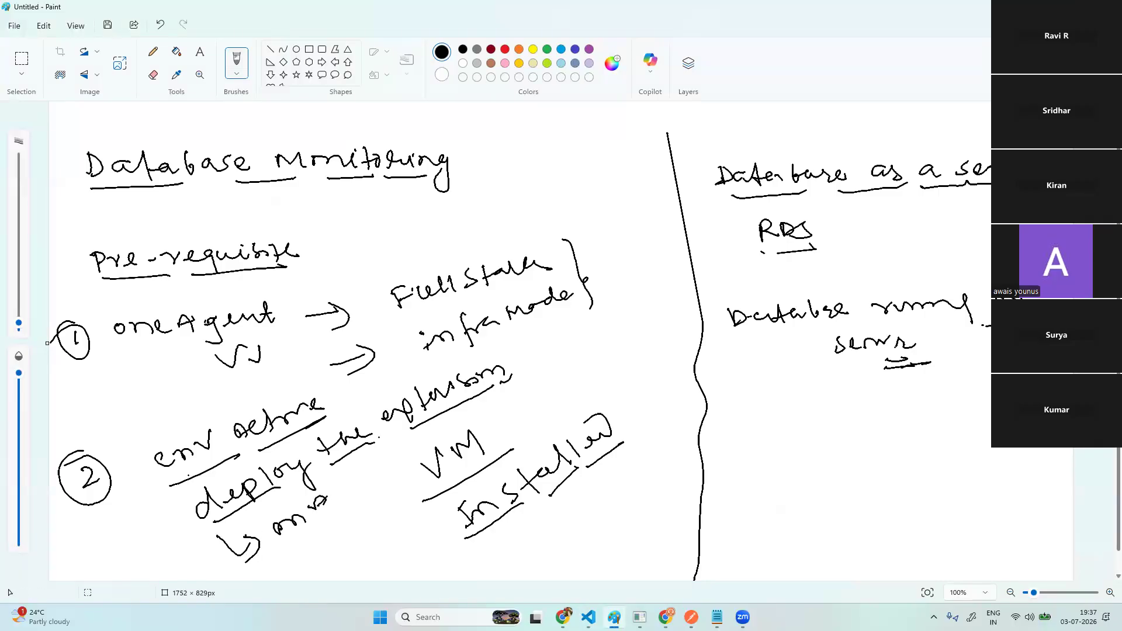
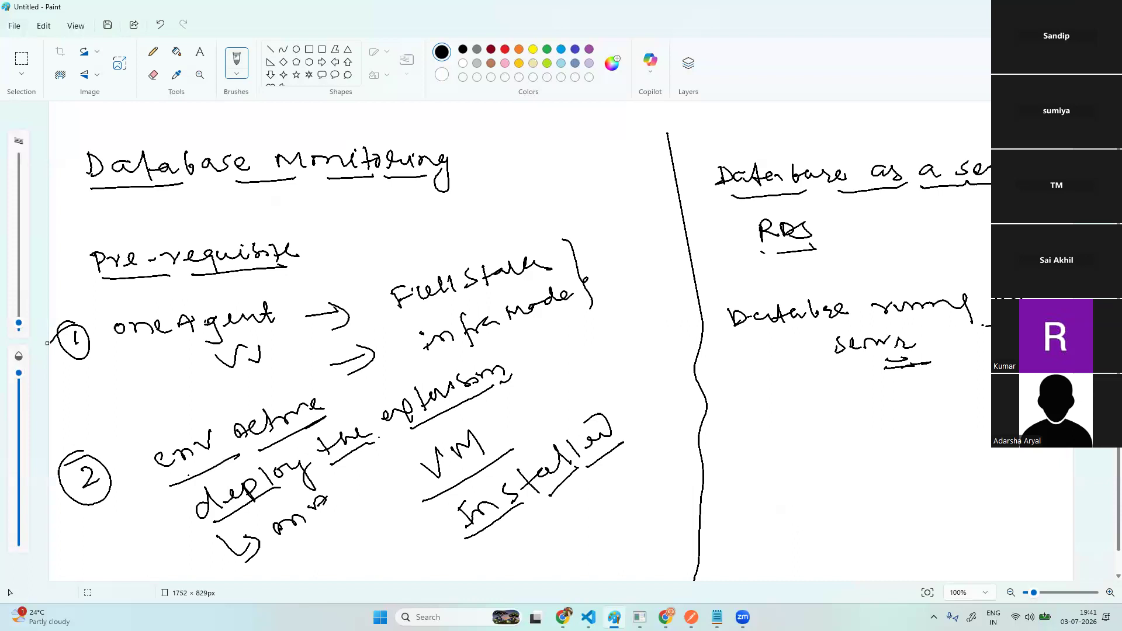
- Write 'Src' beside the server notes, circle it with arrows, then return to EC2 Instances
{"action": "mouse_move", "coordinate": [752, 416]}
{"action": "left_mouse_down"}
{"action": "mouse_move", "coordinate": [734, 420]}
{"action": "mouse_move", "coordinate": [736, 434]}
{"action": "mouse_move", "coordinate": [872, 397]}
{"action": "left_mouse_up"}
{"action": "left_click", "coordinate": [808, 409]}
{"action": "mouse_move", "coordinate": [760, 450]}
{"action": "left_mouse_down"}
{"action": "mouse_move", "coordinate": [733, 402]}
{"action": "mouse_move", "coordinate": [797, 490]}
{"action": "left_mouse_up"}
{"action": "left_click_drag", "start_coordinate": [833, 457], "coordinate": [883, 443]}
{"action": "mouse_move", "coordinate": [869, 462]}
{"action": "left_mouse_down"}
{"action": "mouse_move", "coordinate": [893, 466]}
{"action": "mouse_move", "coordinate": [877, 485]}
{"action": "left_mouse_up"}
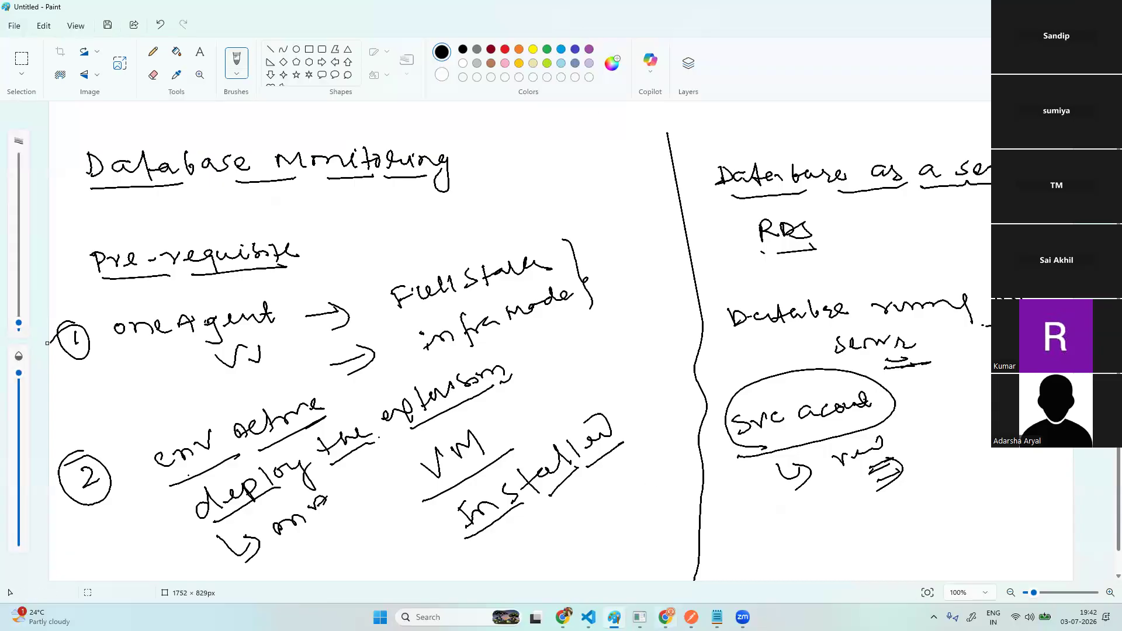
{"action": "left_click", "coordinate": [666, 617]}
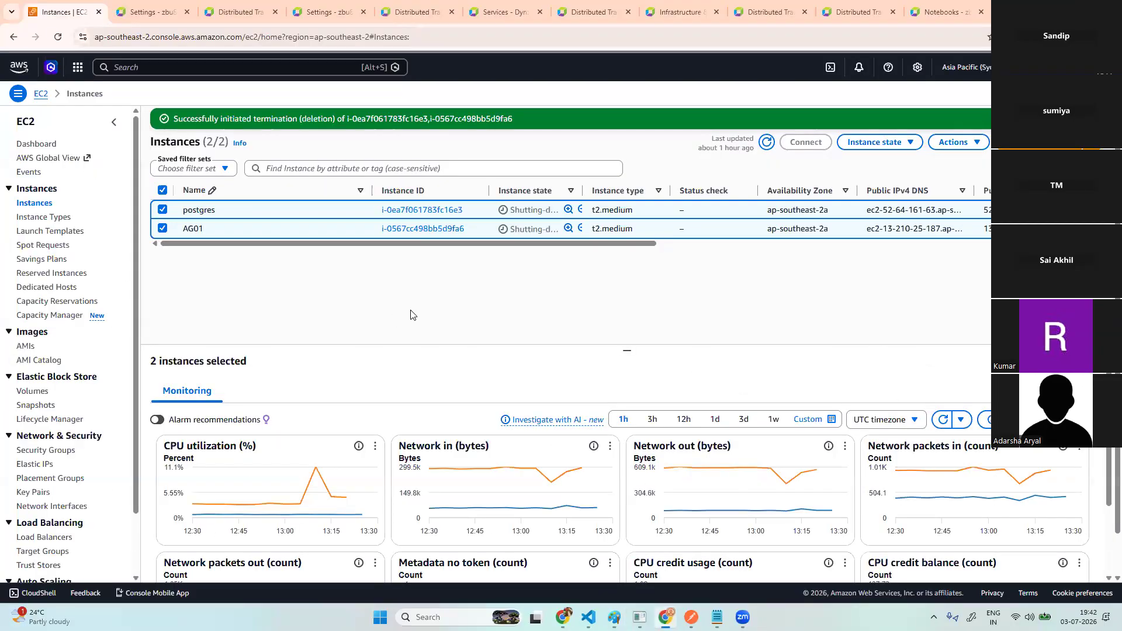
- Name the new instance 'postgres' and set the number of instances to 2
{"action": "left_click", "coordinate": [769, 150]}
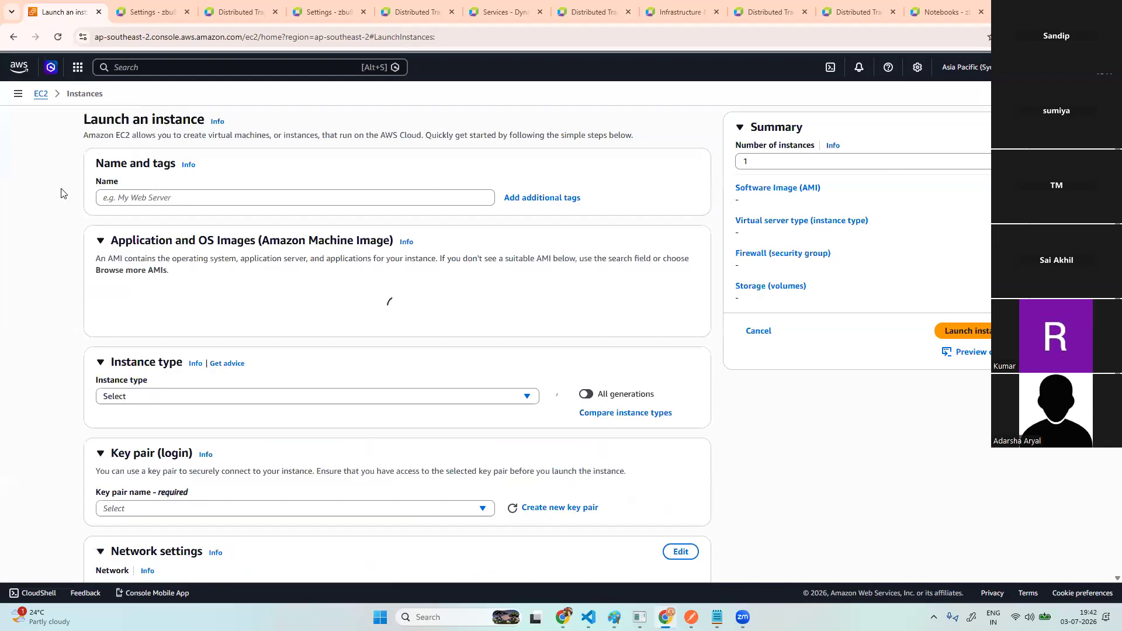
{"action": "left_click", "coordinate": [143, 196]}
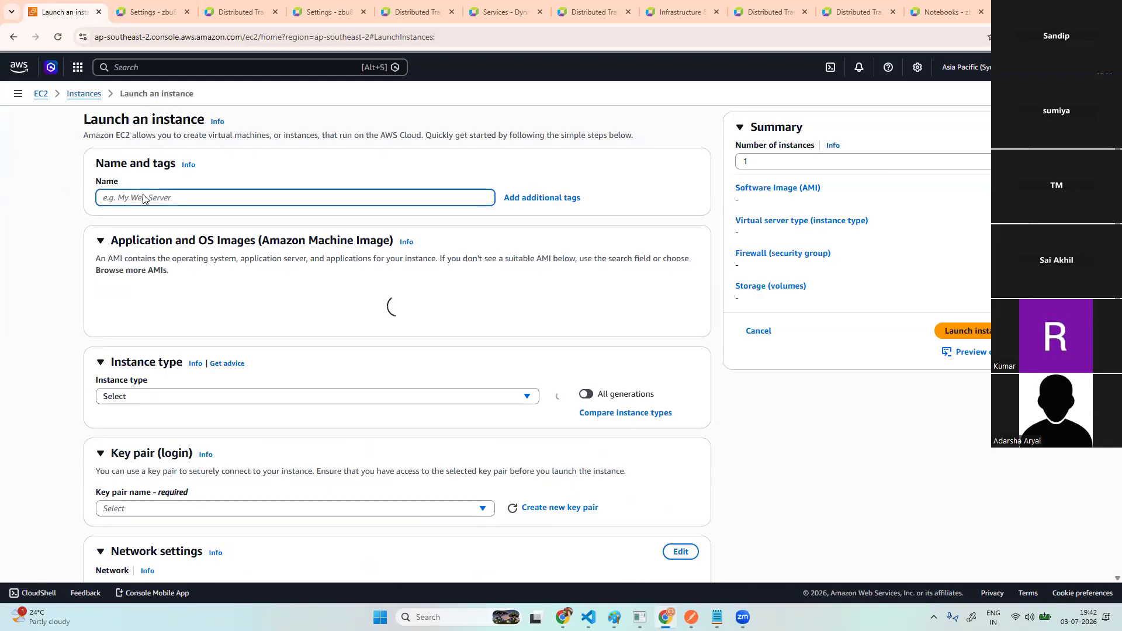
{"action": "type", "text": "post"}
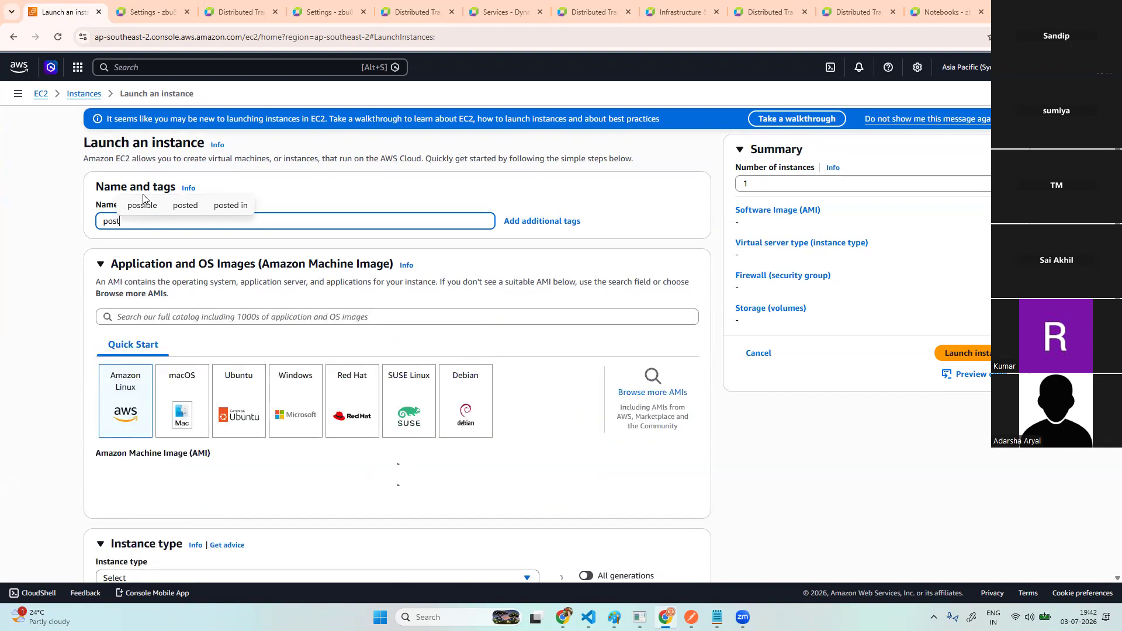
{"action": "type", "text": "gres"}
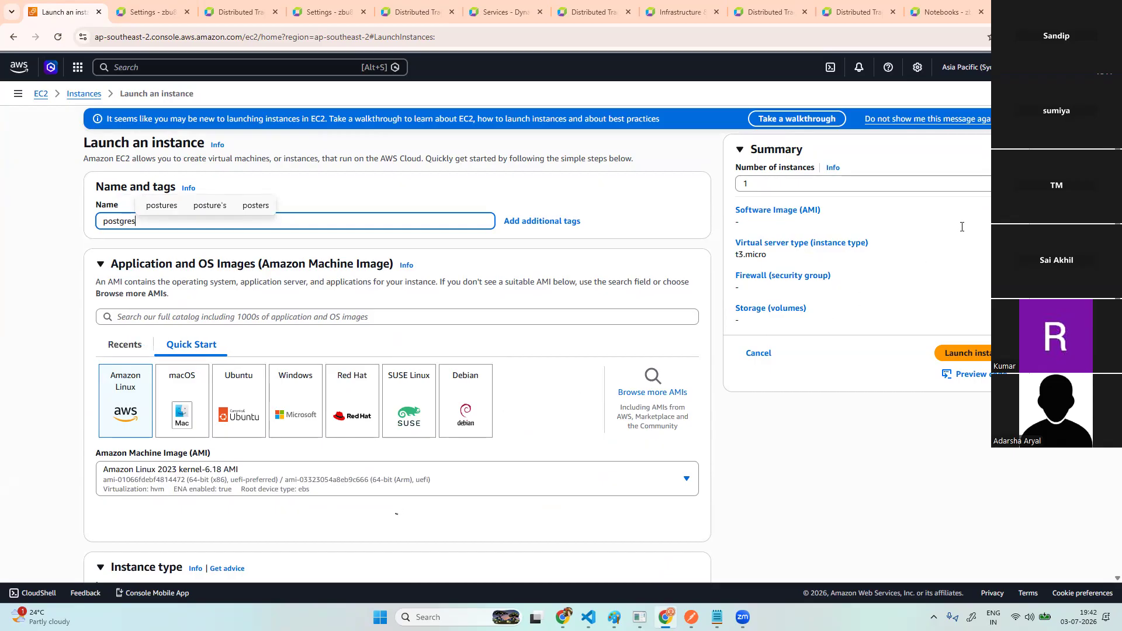
{"action": "left_click", "coordinate": [769, 185]}
{"action": "scroll", "coordinate": [770, 186], "scroll_direction": "down", "scroll_amount": 3}
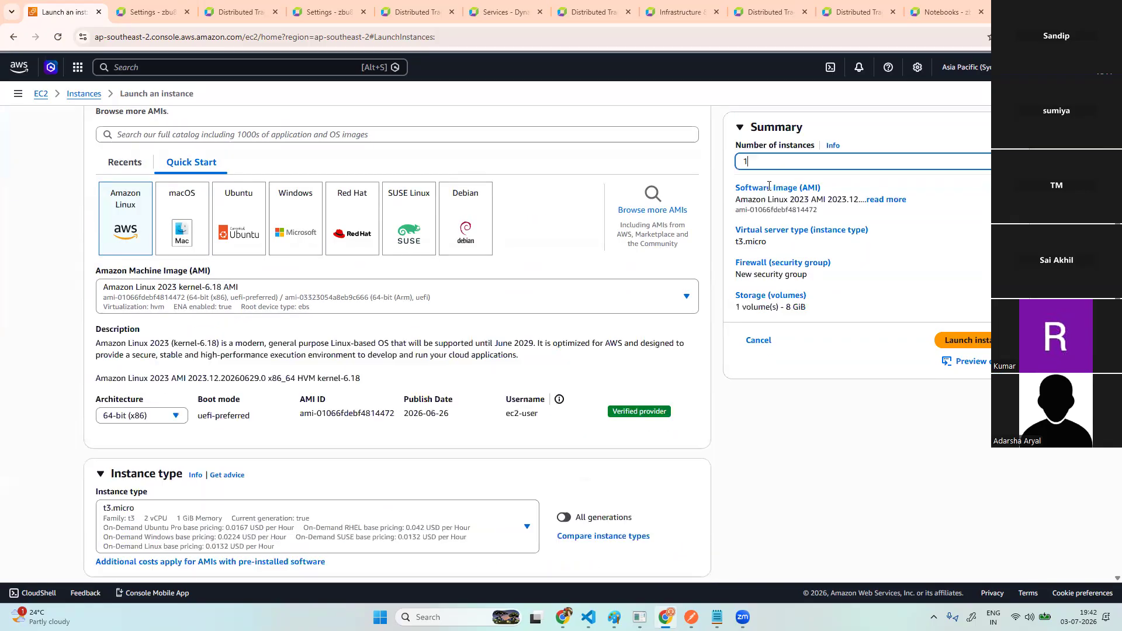
{"action": "type", "text": "2"}
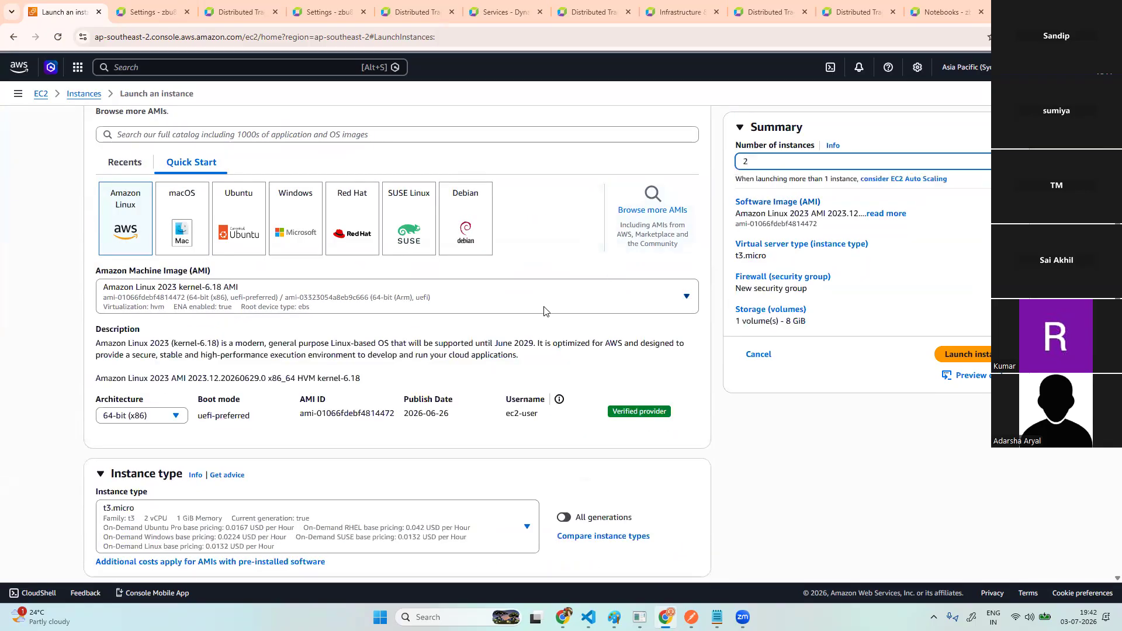
- Choose the t2.medium instance type and the bindplanee key pair
{"action": "scroll", "coordinate": [417, 398], "scroll_direction": "down", "scroll_amount": 1}
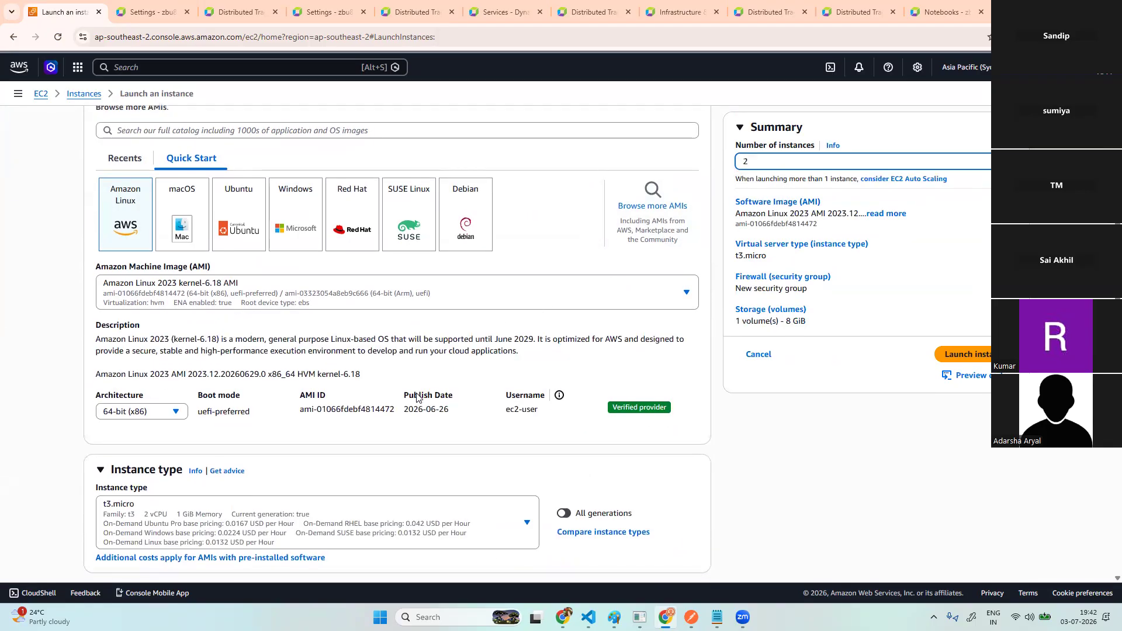
{"action": "scroll", "coordinate": [346, 409], "scroll_direction": "down", "scroll_amount": 3}
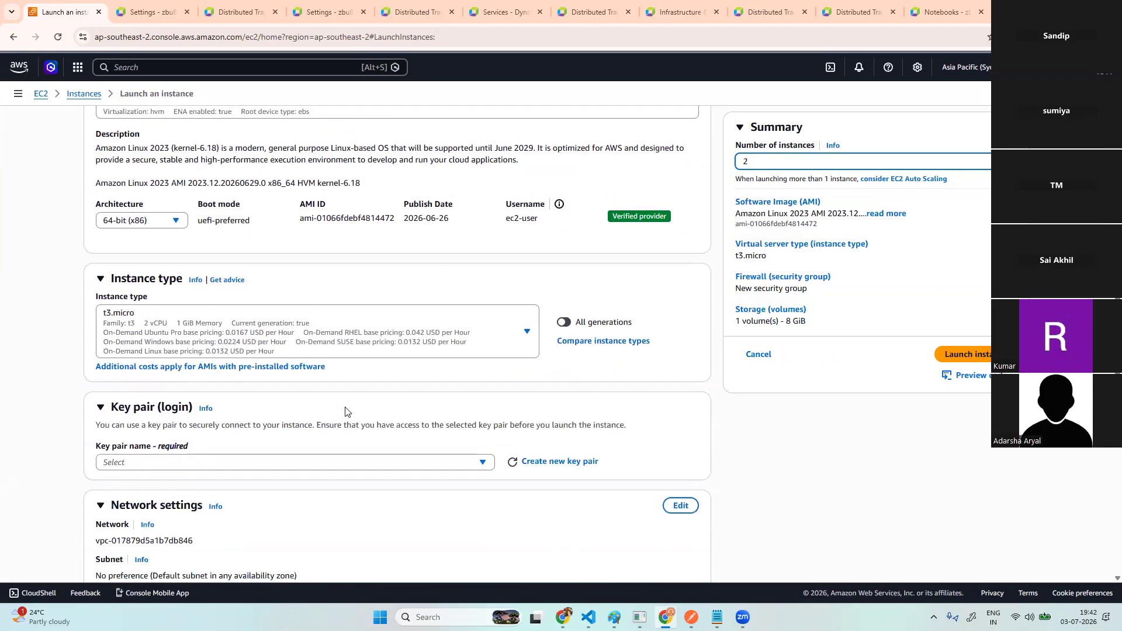
{"action": "left_click", "coordinate": [538, 261]}
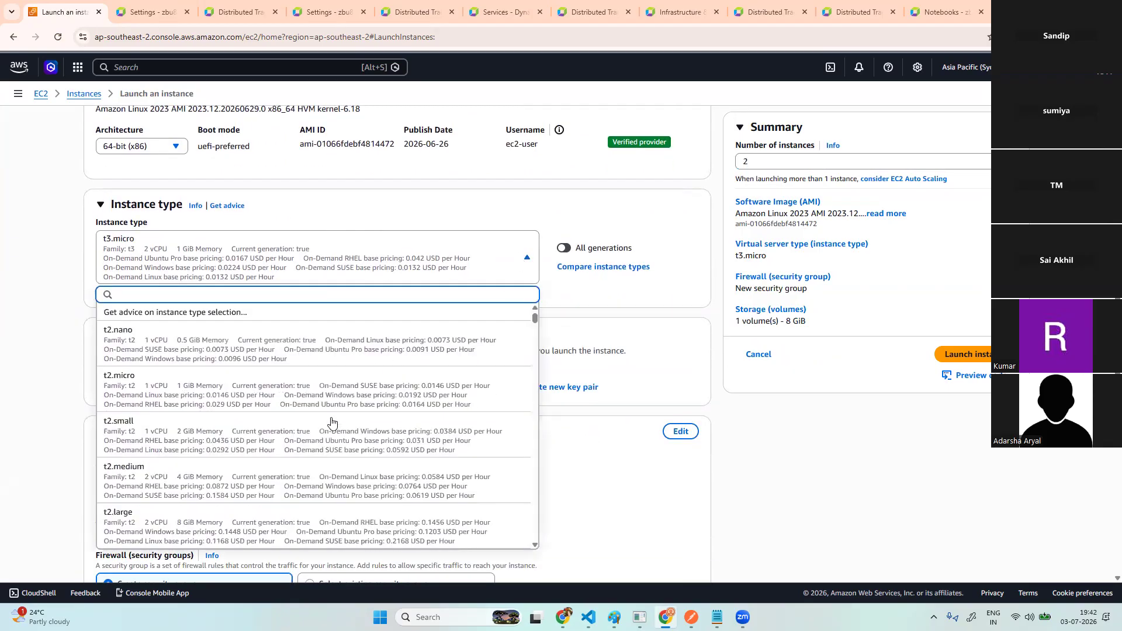
{"action": "left_click", "coordinate": [231, 484]}
{"action": "scroll", "coordinate": [501, 461], "scroll_direction": "down", "scroll_amount": 1}
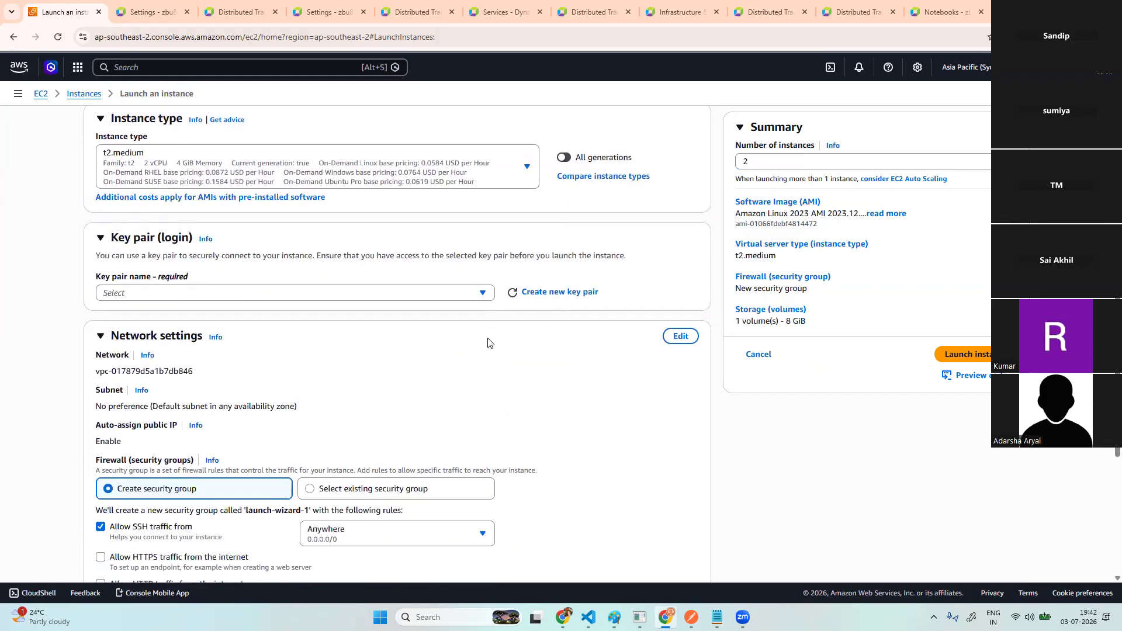
{"action": "left_click", "coordinate": [483, 297]}
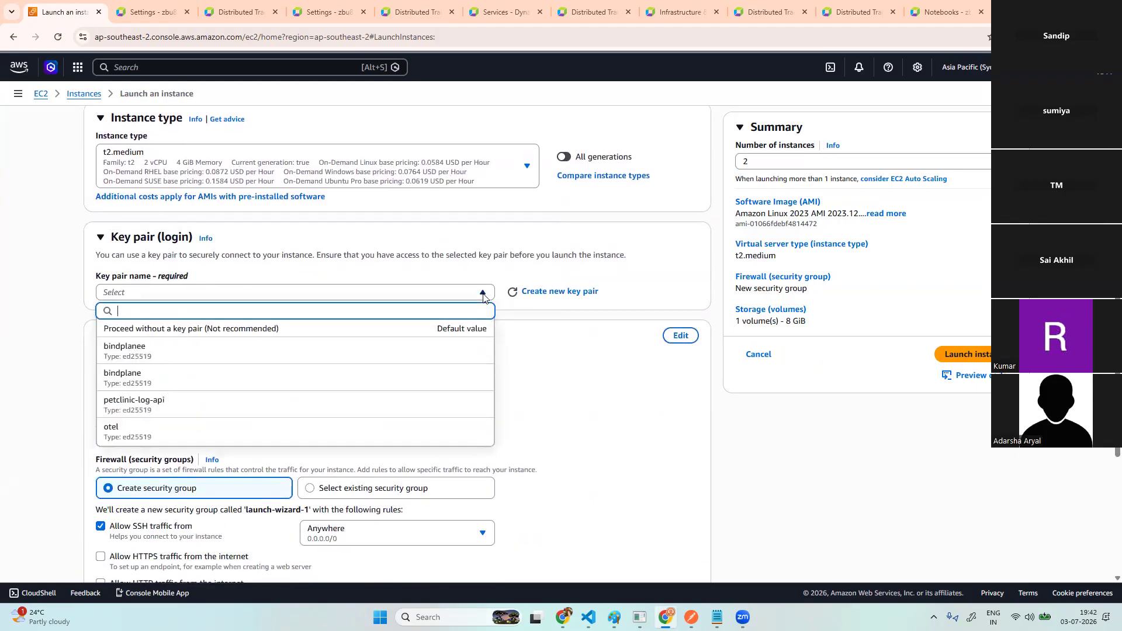
{"action": "left_click", "coordinate": [202, 349]}
- Attach the existing default security group, set root storage to 70 GiB, and launch
{"action": "scroll", "coordinate": [388, 388], "scroll_direction": "down", "scroll_amount": 2}
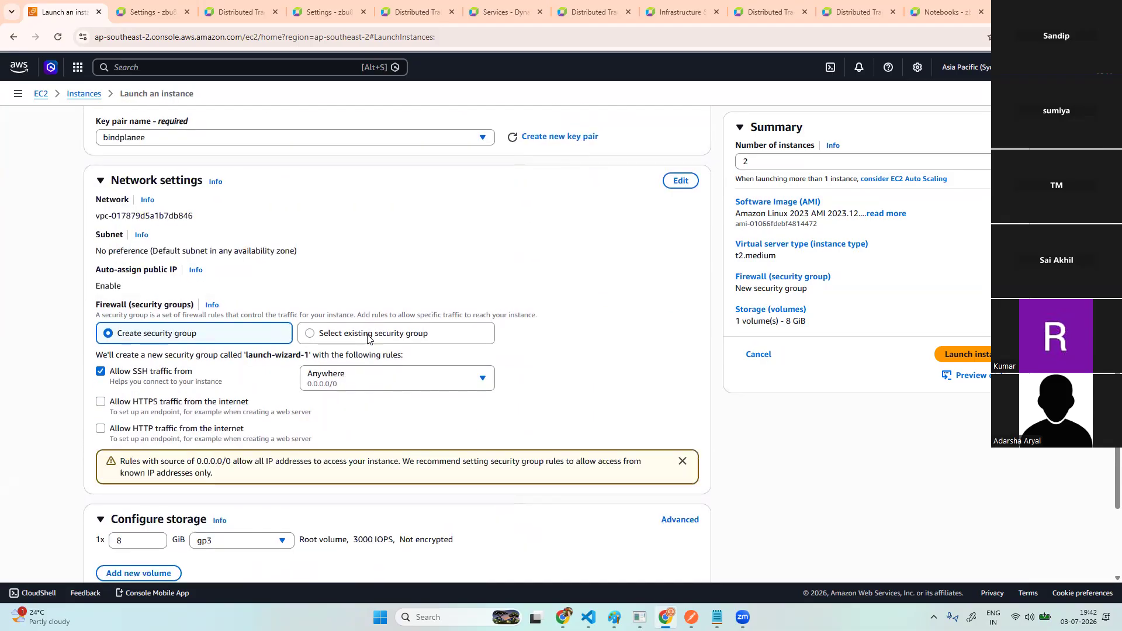
{"action": "left_click", "coordinate": [368, 334]}
{"action": "left_click", "coordinate": [267, 372]}
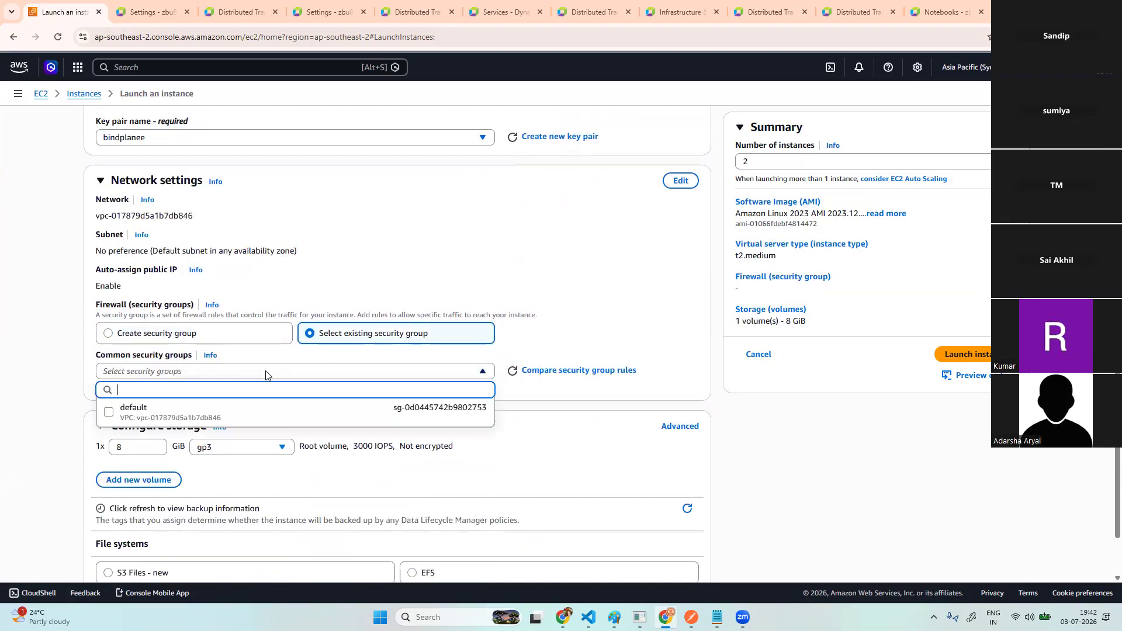
{"action": "left_click", "coordinate": [224, 416]}
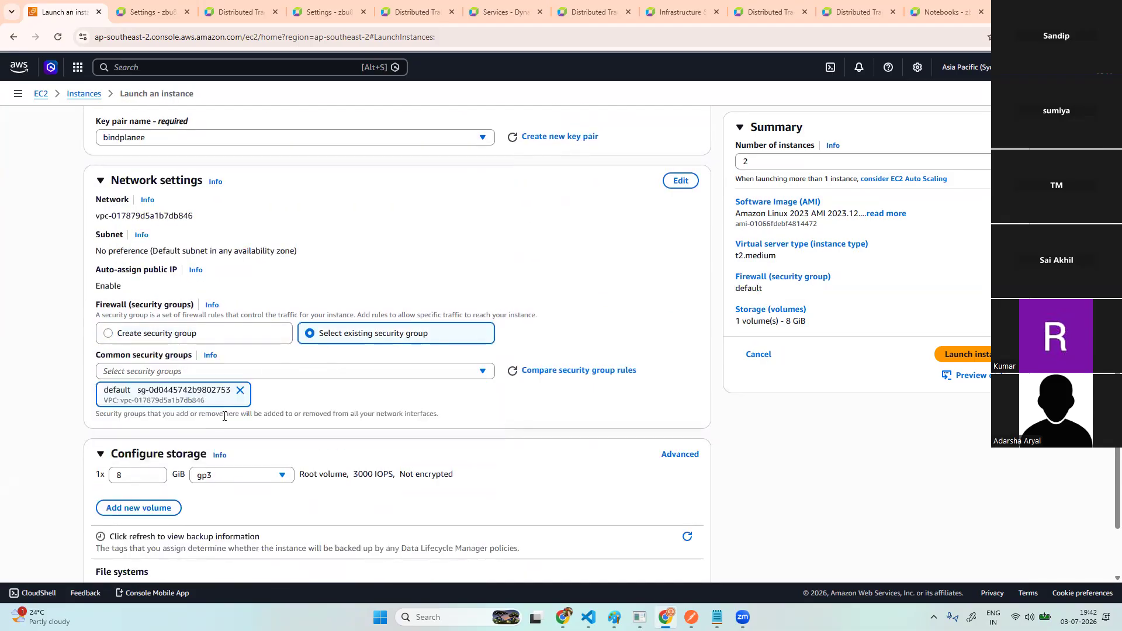
{"action": "left_click", "coordinate": [131, 479]}
{"action": "key", "text": "BackSpace"}
{"action": "type", "text": "70"}
{"action": "scroll", "coordinate": [345, 482], "scroll_direction": "down", "scroll_amount": 2}
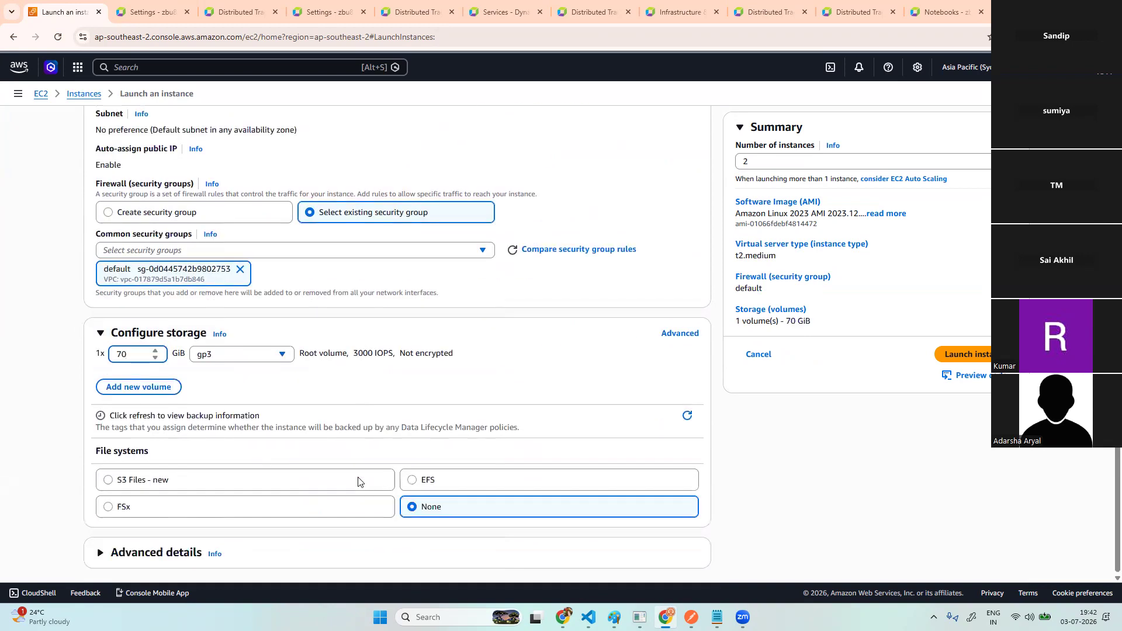
{"action": "scroll", "coordinate": [818, 263], "scroll_direction": "up", "scroll_amount": 1}
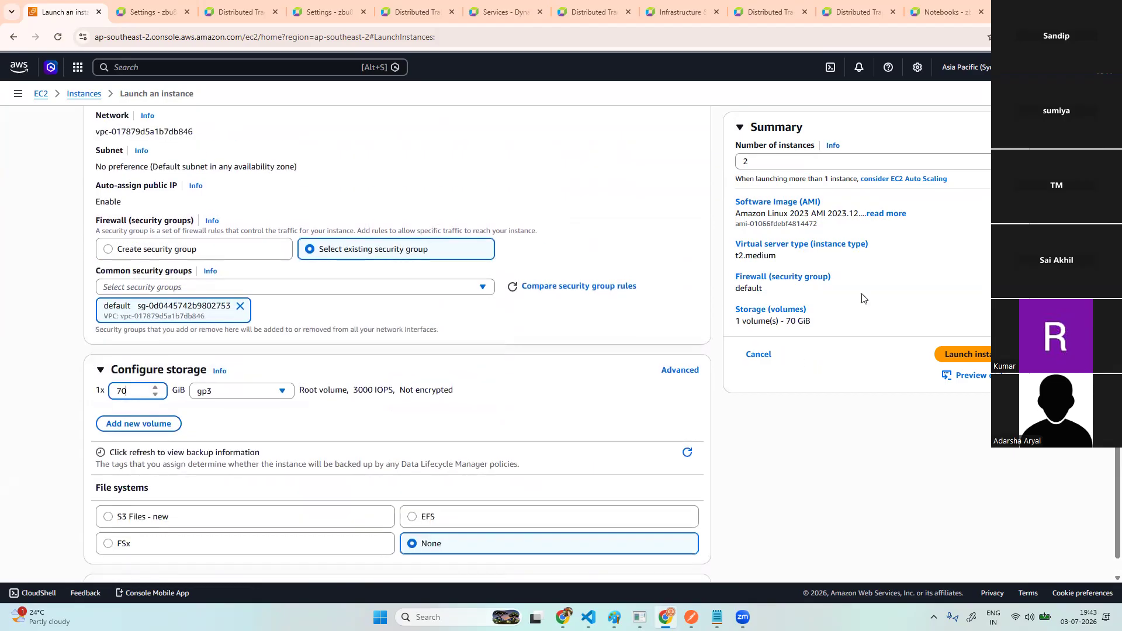
{"action": "scroll", "coordinate": [819, 327], "scroll_direction": "up", "scroll_amount": 10}
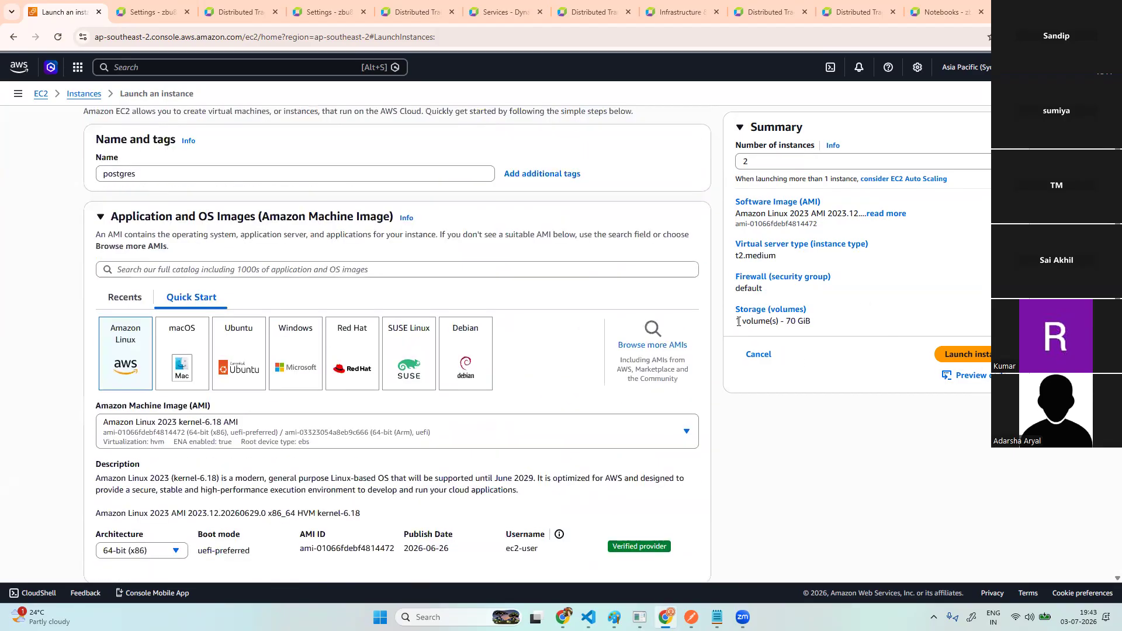
{"action": "scroll", "coordinate": [739, 321], "scroll_direction": "up", "scroll_amount": 1}
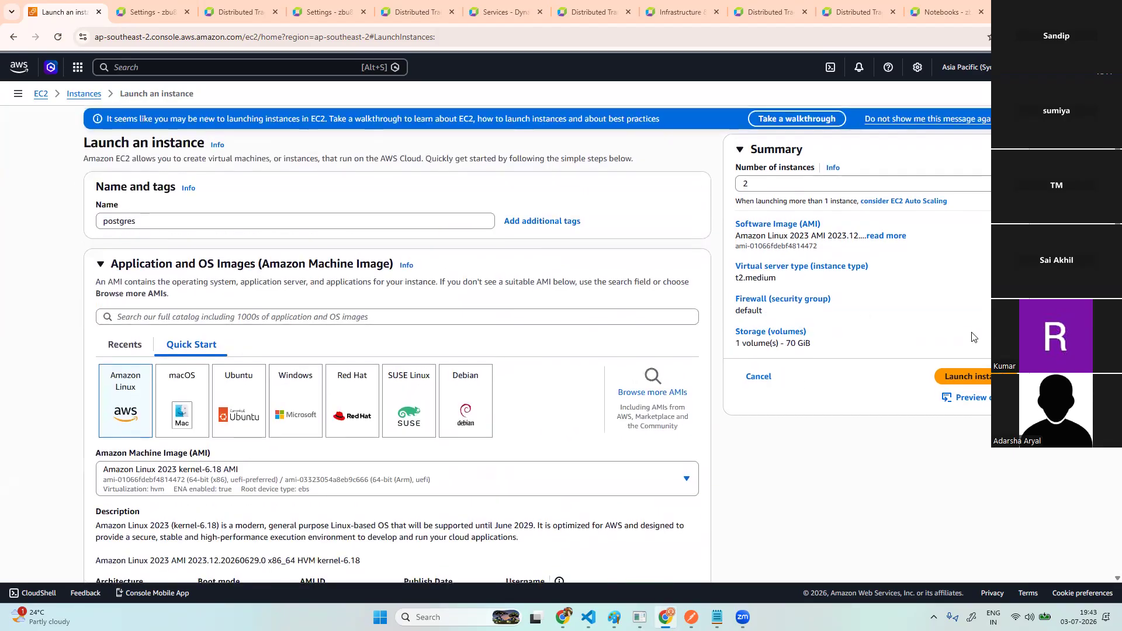
{"action": "left_click", "coordinate": [981, 378]}
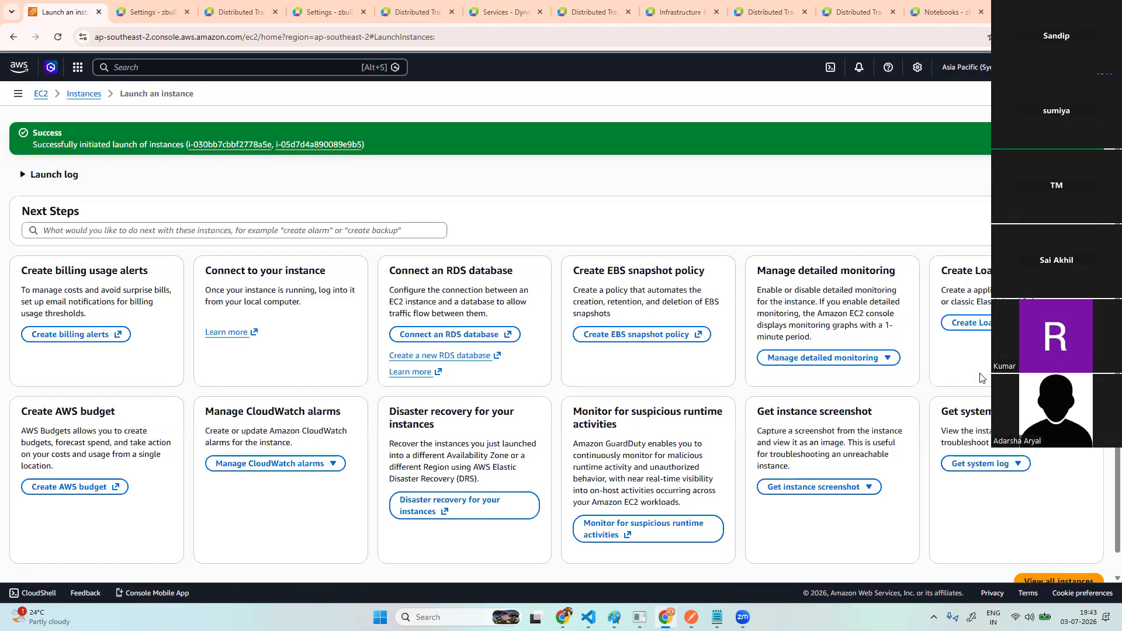
- Return to the instances list, filter it to running instances, and refresh
{"action": "left_click", "coordinate": [85, 96]}
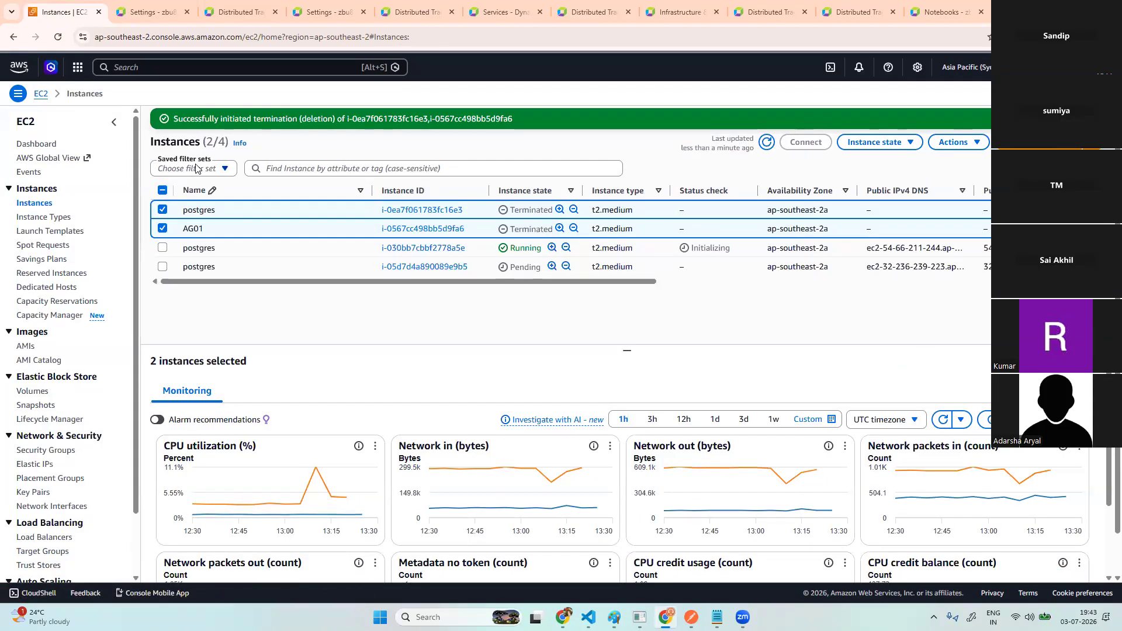
{"action": "left_click", "coordinate": [224, 170]}
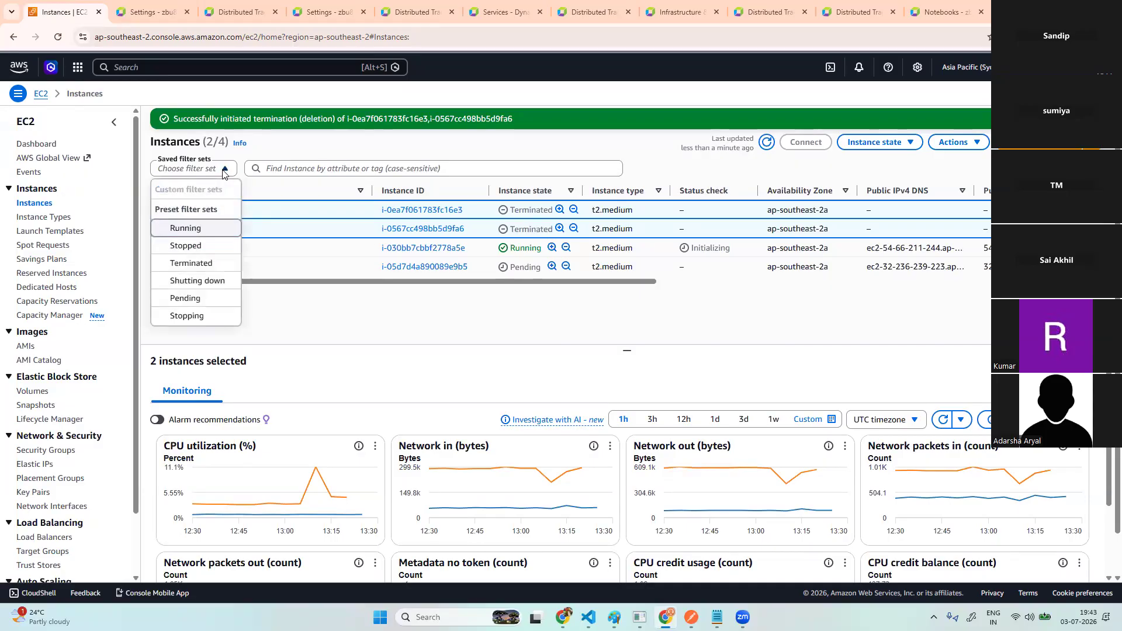
{"action": "left_click", "coordinate": [204, 228]}
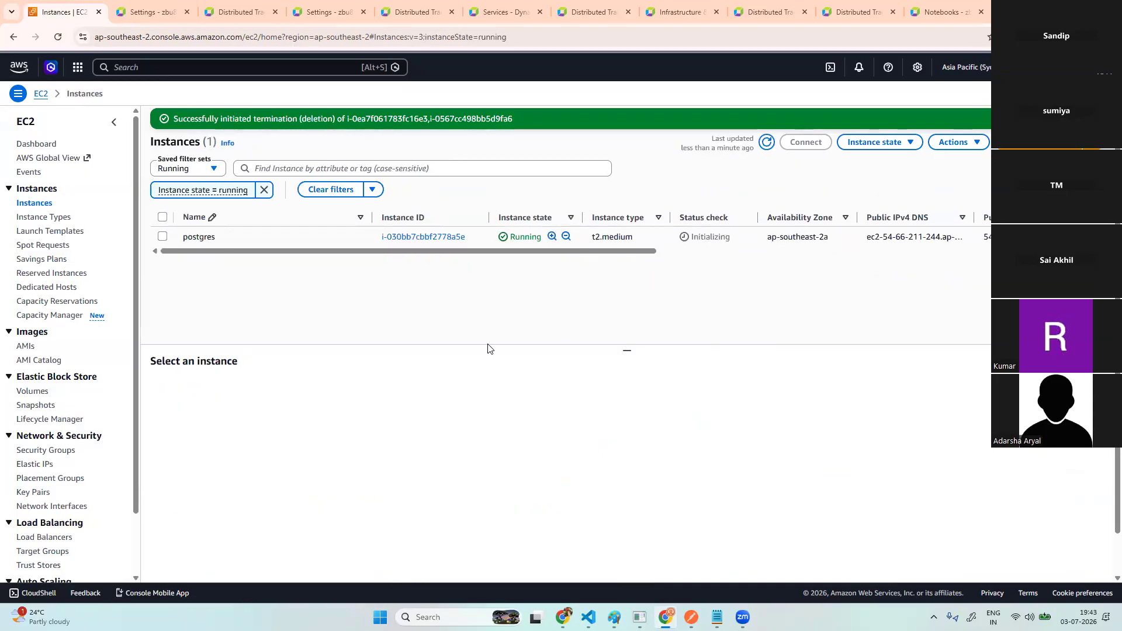
{"action": "left_click", "coordinate": [767, 143]}
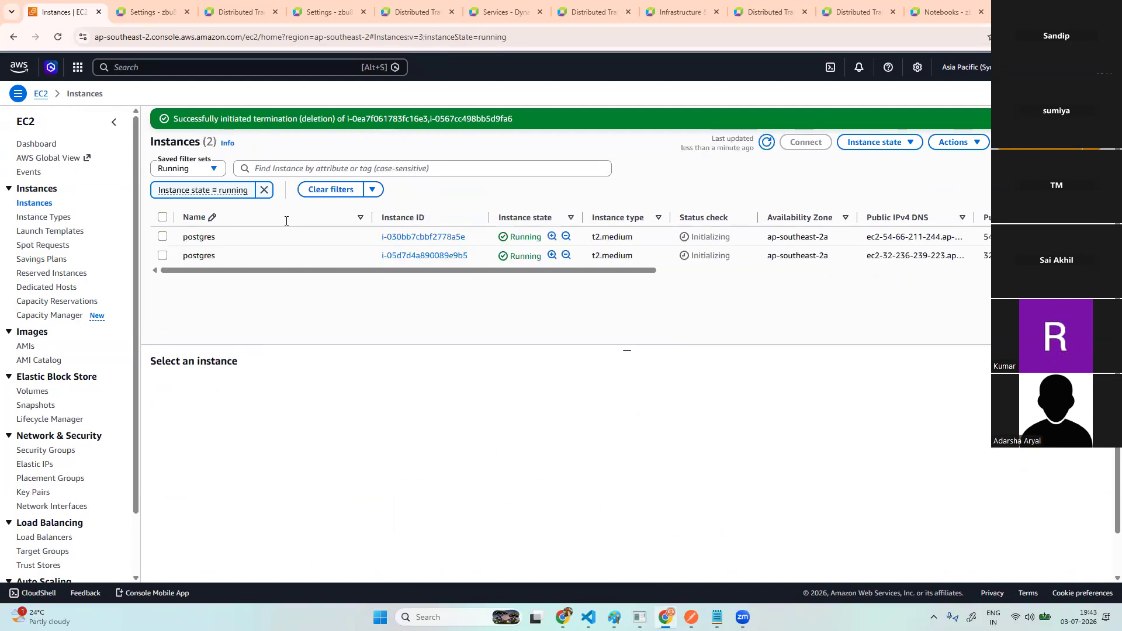
- Rename the second postgres instance to AG02 and refresh the list
{"action": "left_click", "coordinate": [359, 256]}
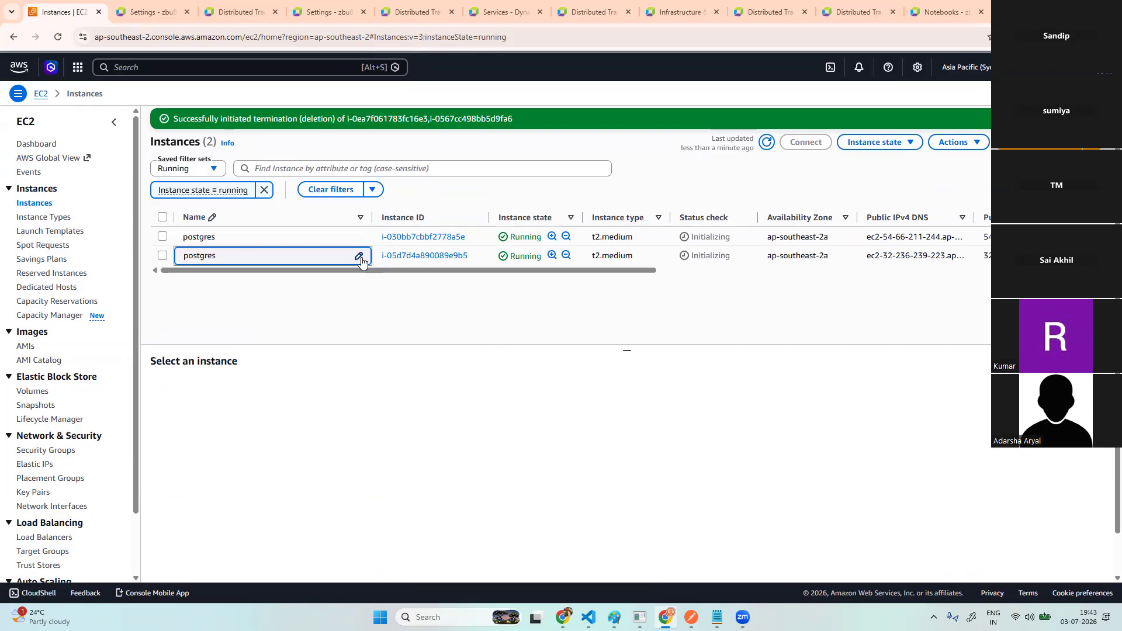
{"action": "left_click", "coordinate": [244, 256]}
{"action": "left_click_drag", "start_coordinate": [240, 256], "coordinate": [180, 256]}
{"action": "key", "text": "BackSpace"}
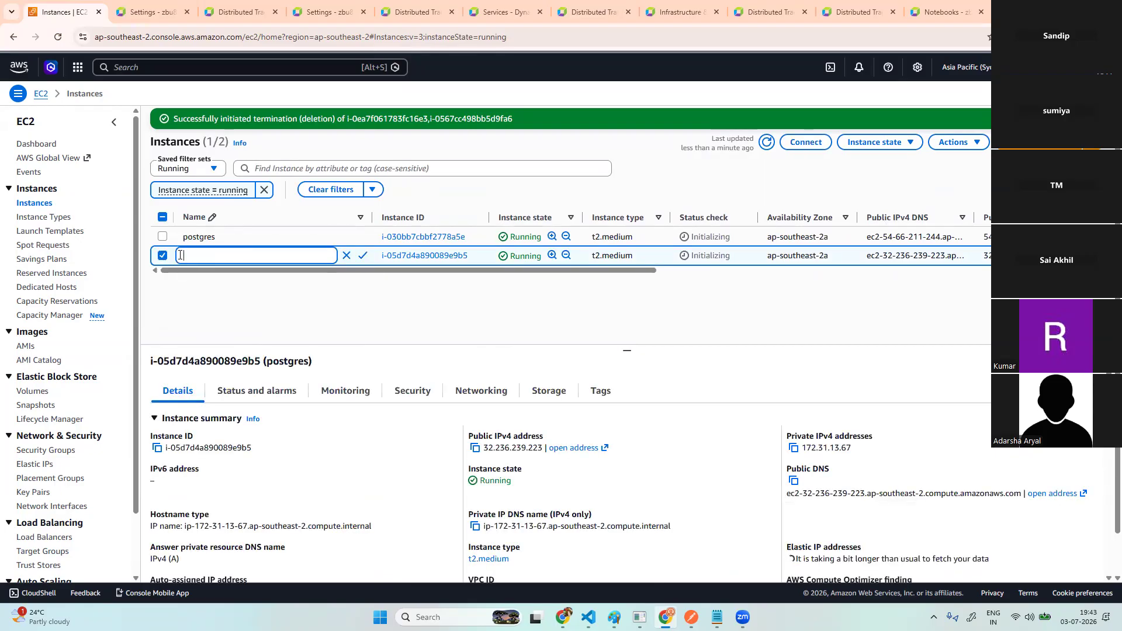
{"action": "type", "text": "A"}
{"action": "key", "text": "Caps_Lock"}
{"action": "type", "text": "GO"}
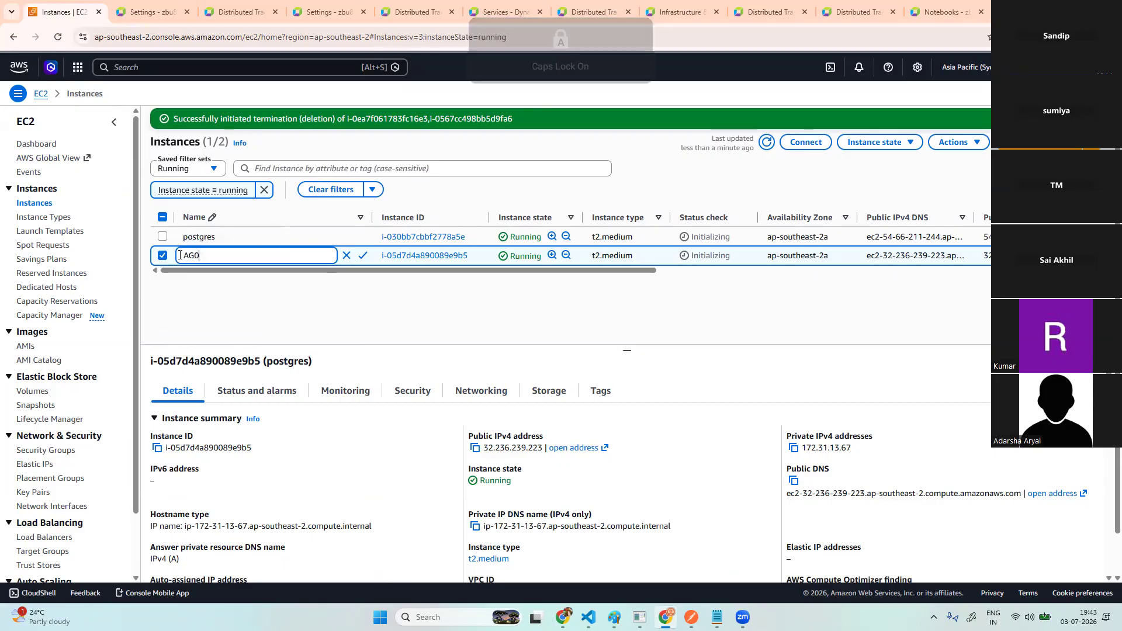
{"action": "type", "text": "2"}
{"action": "left_click", "coordinate": [363, 255]}
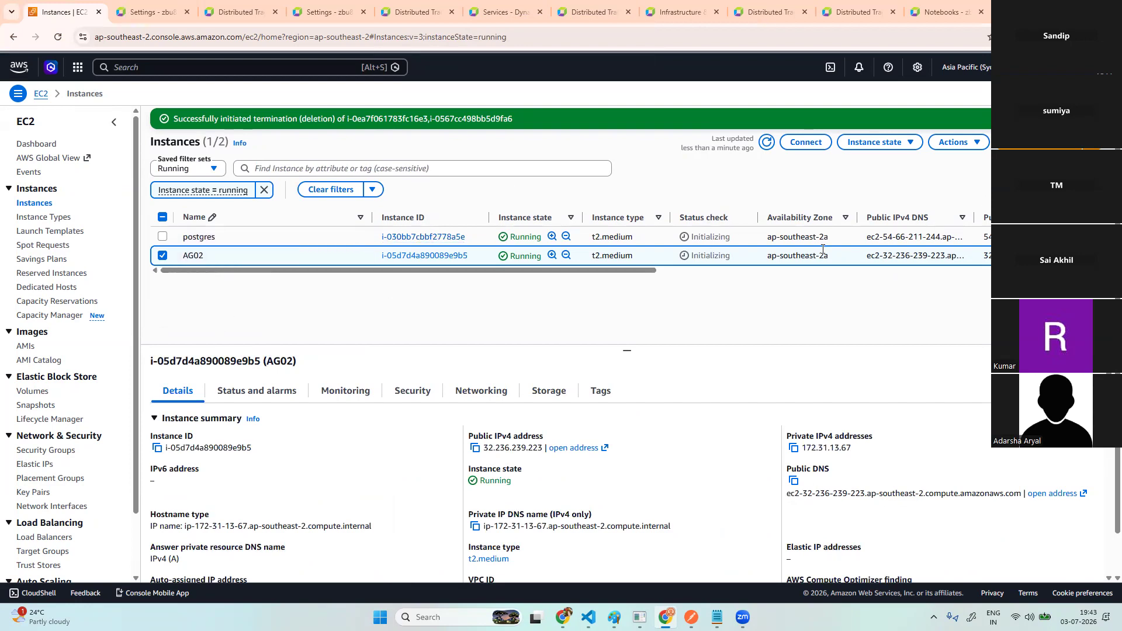
{"action": "left_click", "coordinate": [763, 144]}
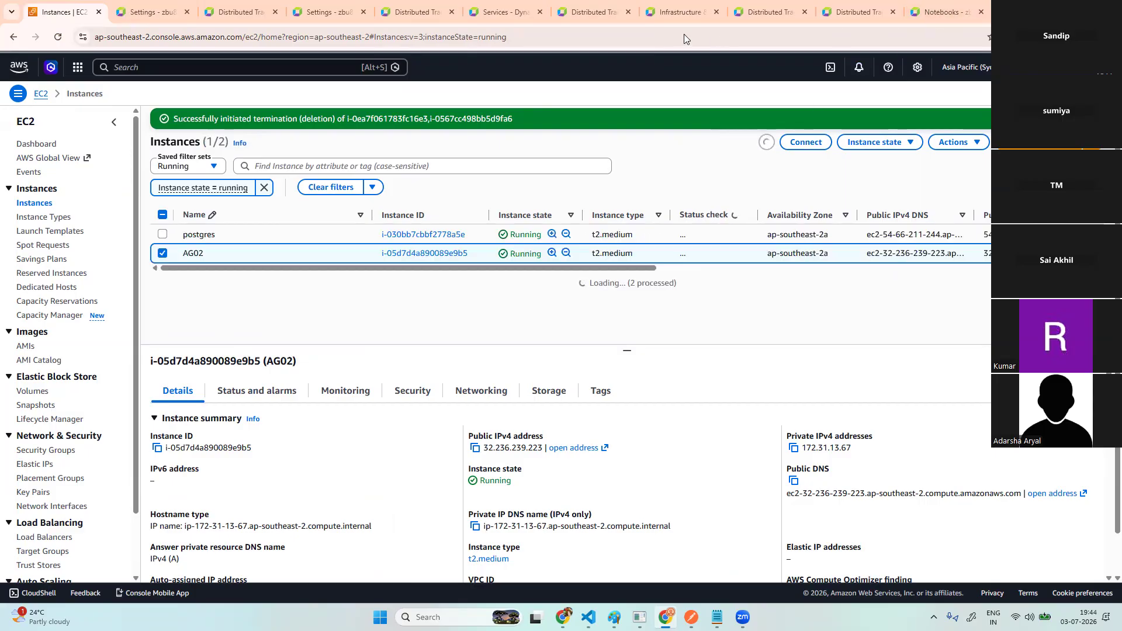
{"action": "key", "text": "ctrl+t"}
- Search Google for 'dynatrace database monitoring with inframode or fullstack mode'
{"action": "left_click", "coordinate": [666, 36]}
{"action": "type", "text": "DATAB"}
{"action": "key", "text": "BackSpace"}
{"action": "key", "text": "BackSpace"}
{"action": "key", "text": "BackSpace"}
{"action": "key", "text": "BackSpace"}
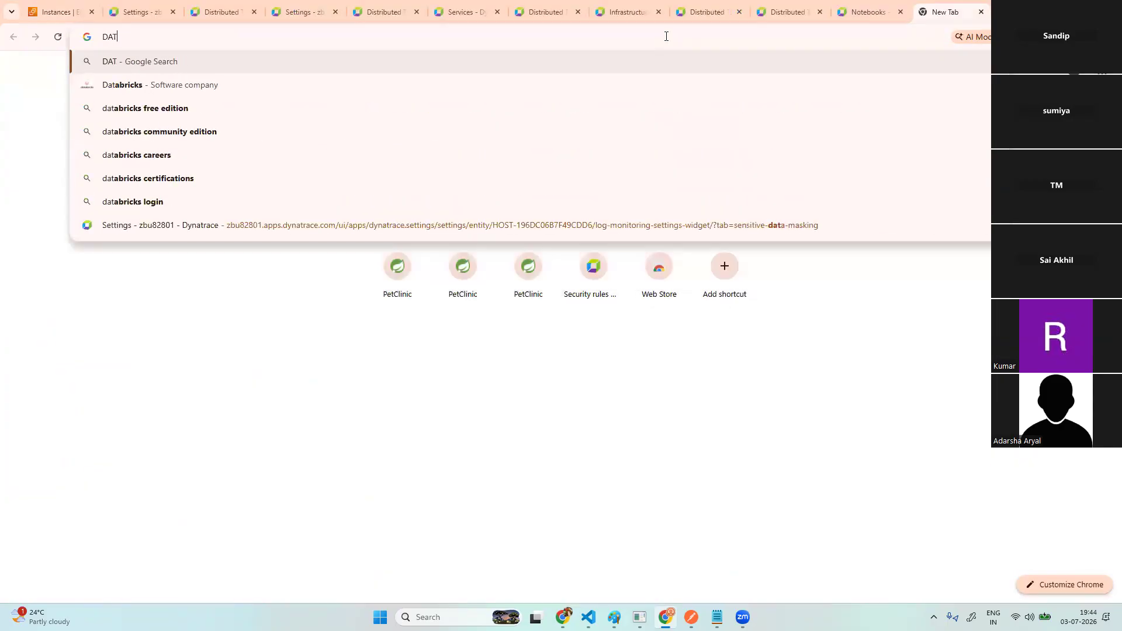
{"action": "key", "text": "Caps_Lock"}
{"action": "type", "text": "ynatrac"}
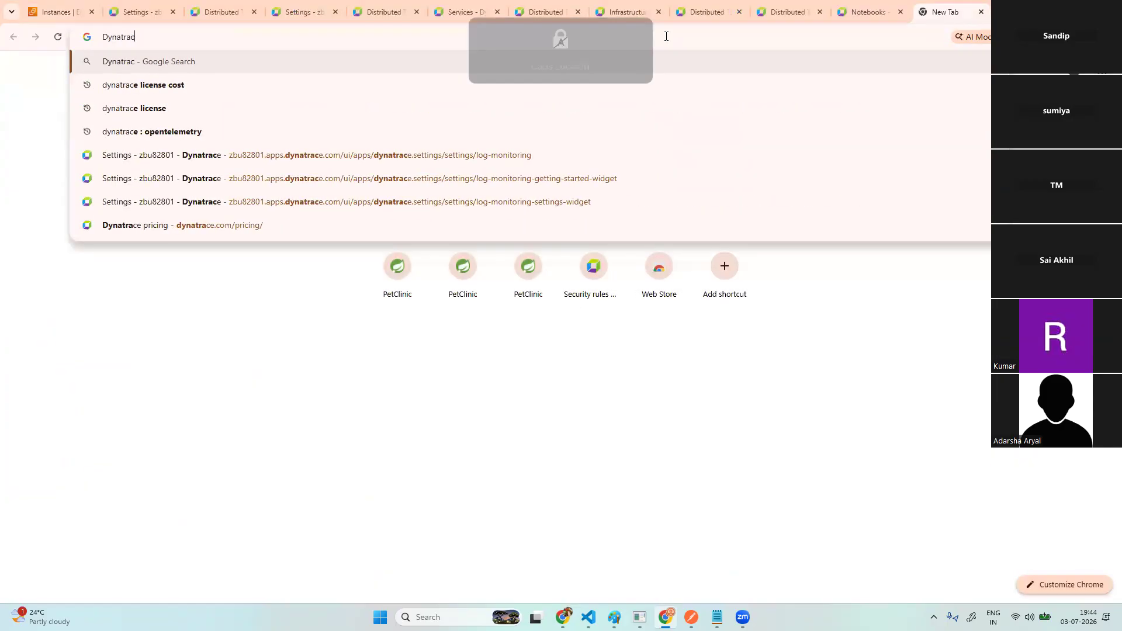
{"action": "type", "text": "e database"}
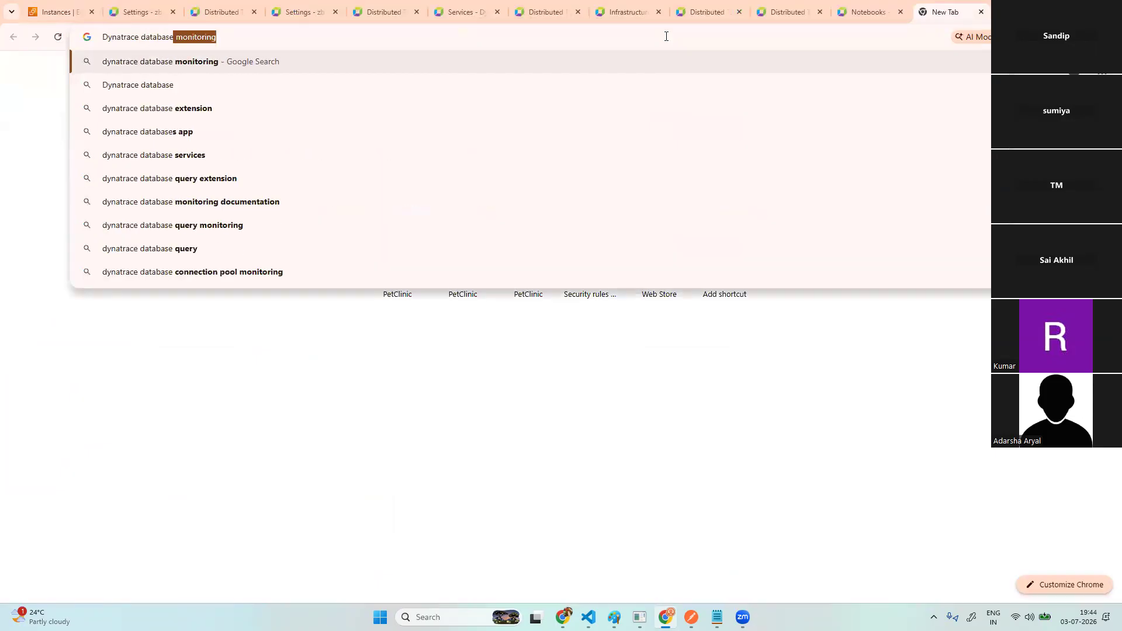
{"action": "left_click", "coordinate": [318, 36]}
{"action": "type", "text": "with "}
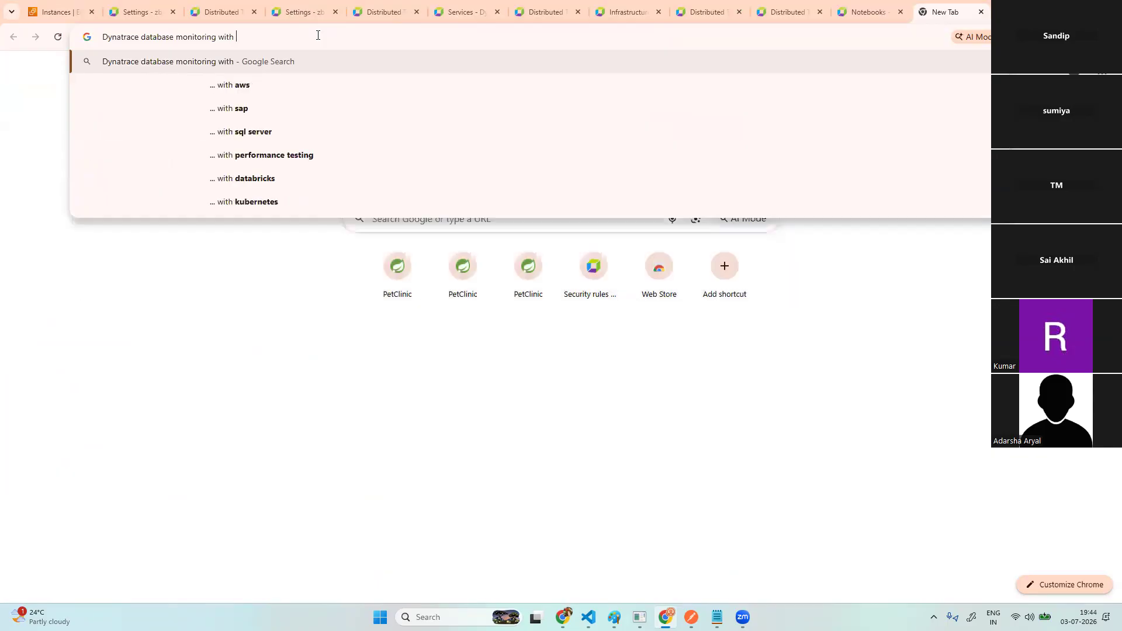
{"action": "type", "text": "inframode o"}
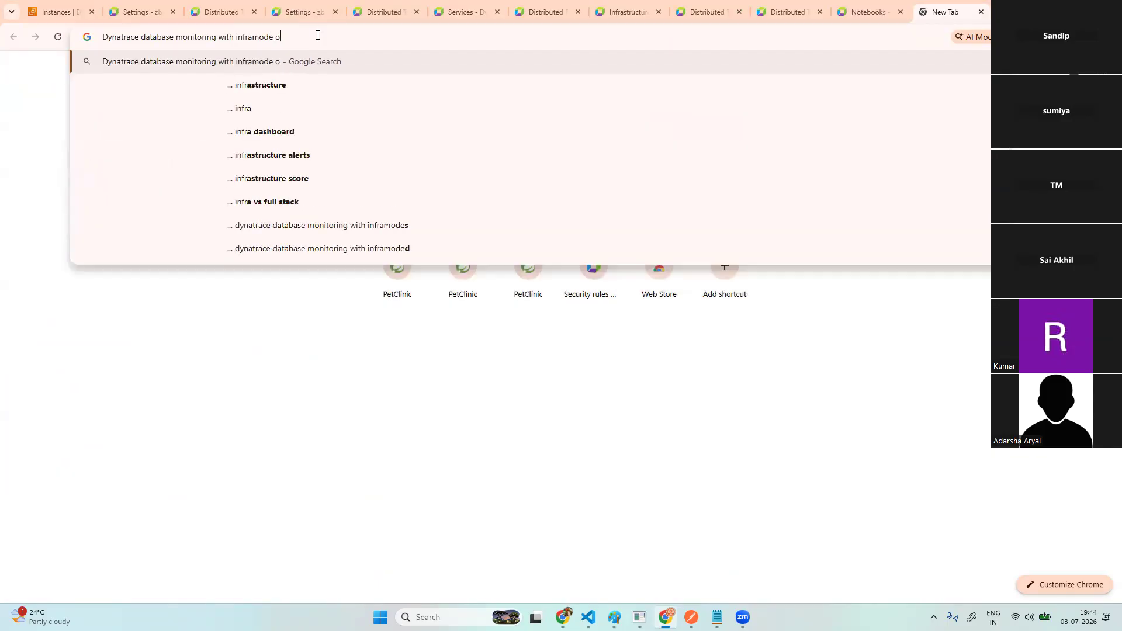
{"action": "type", "text": "r fu"}
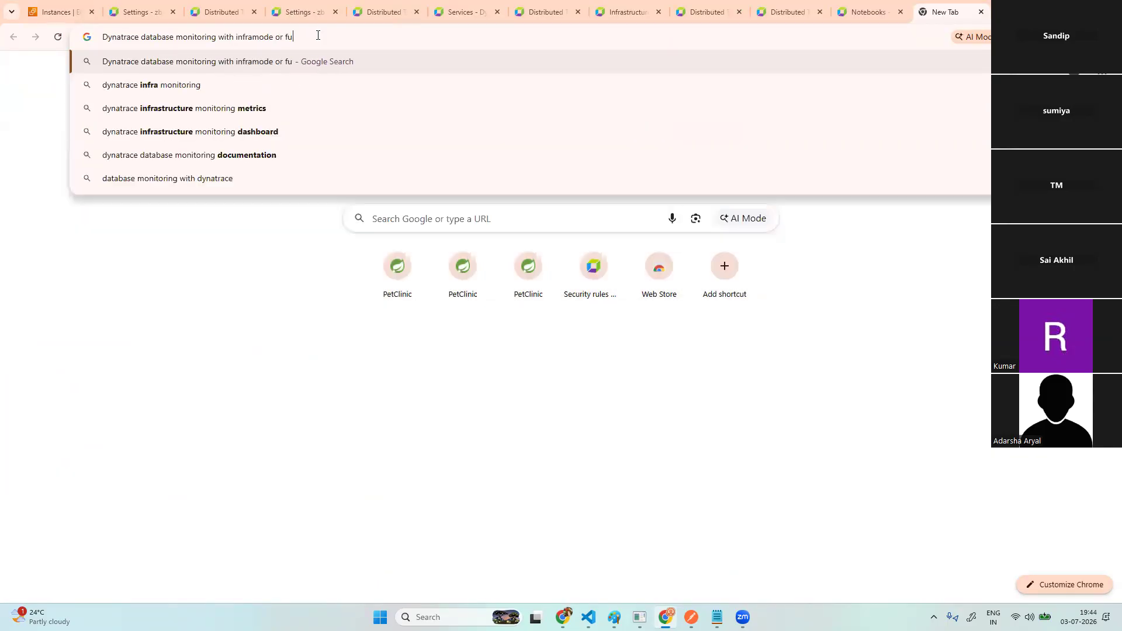
{"action": "type", "text": "llstack mode"}
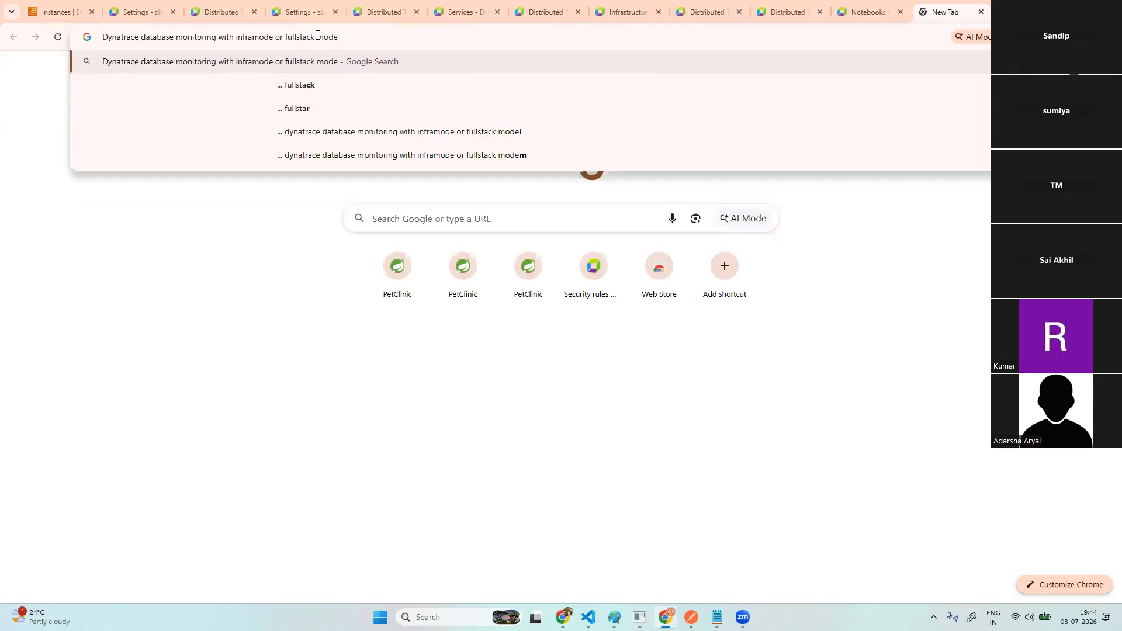
{"action": "key", "text": "Return"}
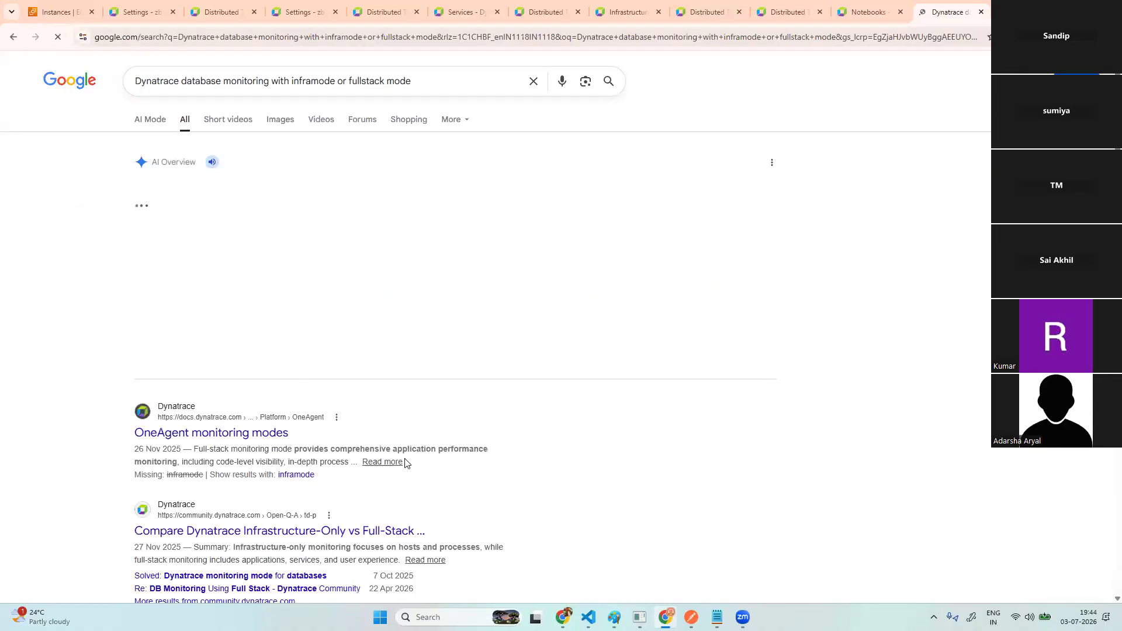
- Expand and read the AI Overview comparing Infrastructure and Full-Stack monitoring
{"action": "scroll", "coordinate": [419, 441], "scroll_direction": "down", "scroll_amount": 2}
{"action": "scroll", "coordinate": [419, 441], "scroll_direction": "down", "scroll_amount": 1}
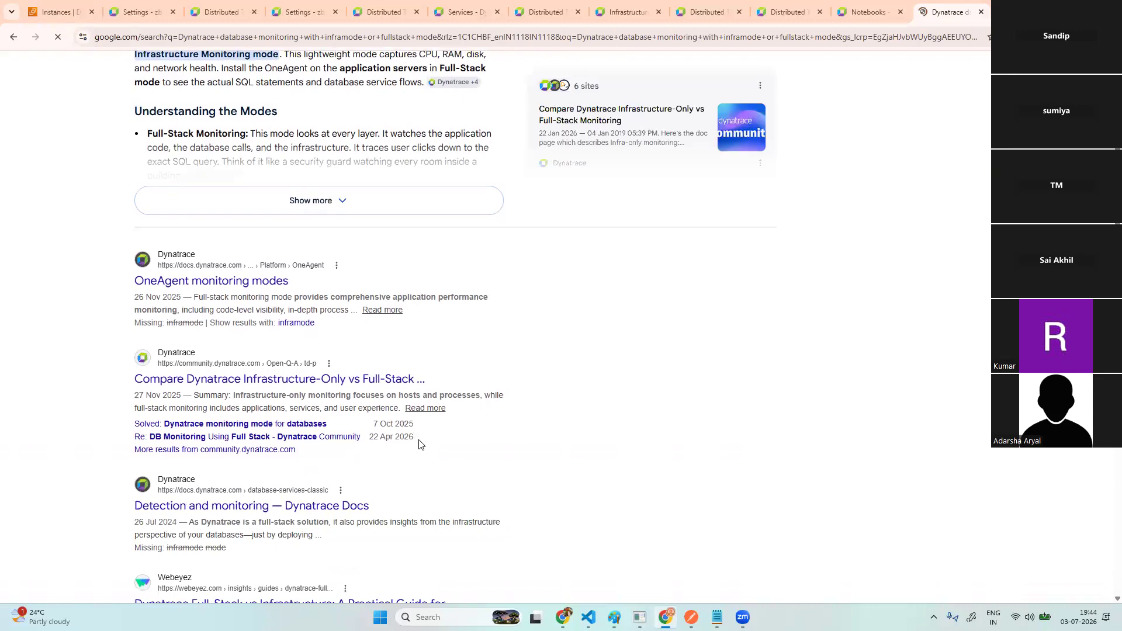
{"action": "scroll", "coordinate": [419, 444], "scroll_direction": "down", "scroll_amount": 3}
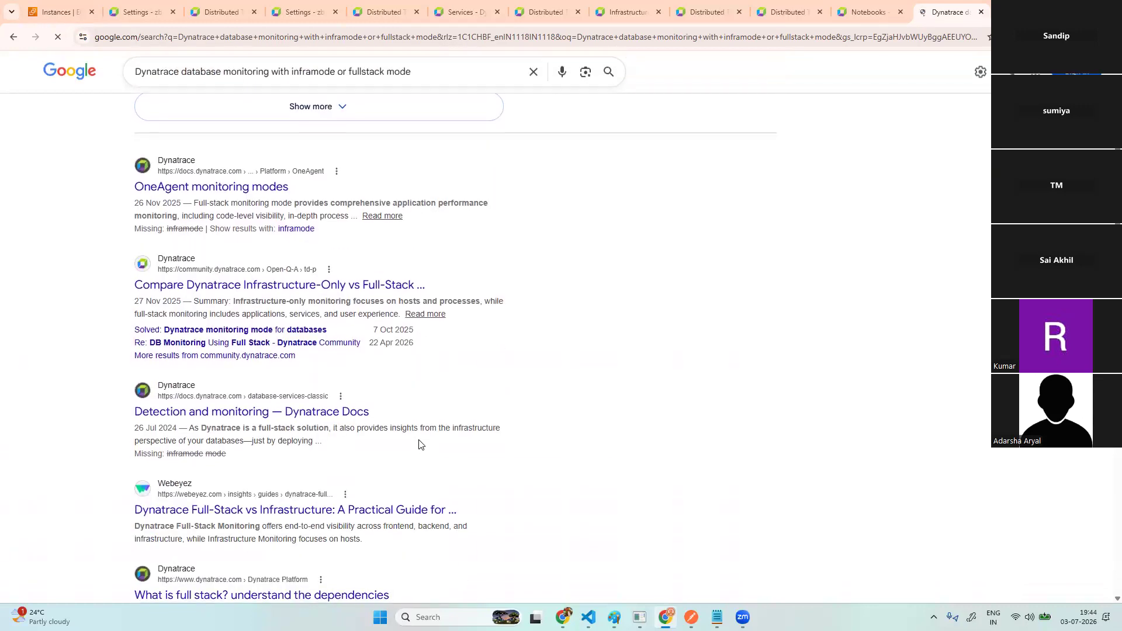
{"action": "scroll", "coordinate": [419, 444], "scroll_direction": "down", "scroll_amount": 3}
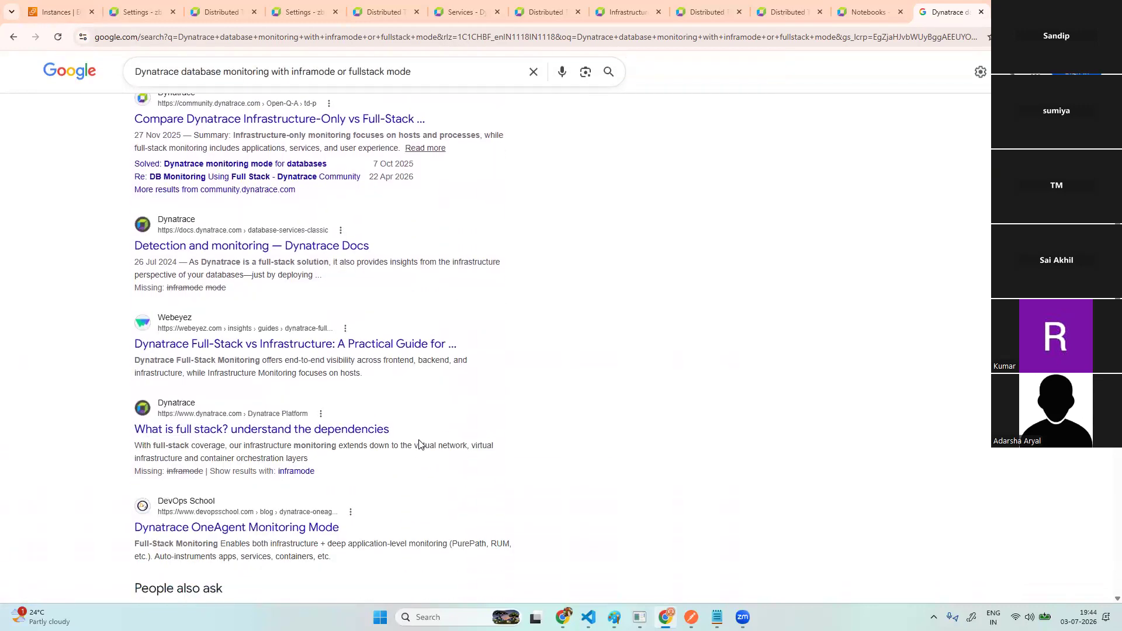
{"action": "scroll", "coordinate": [419, 444], "scroll_direction": "up", "scroll_amount": 7}
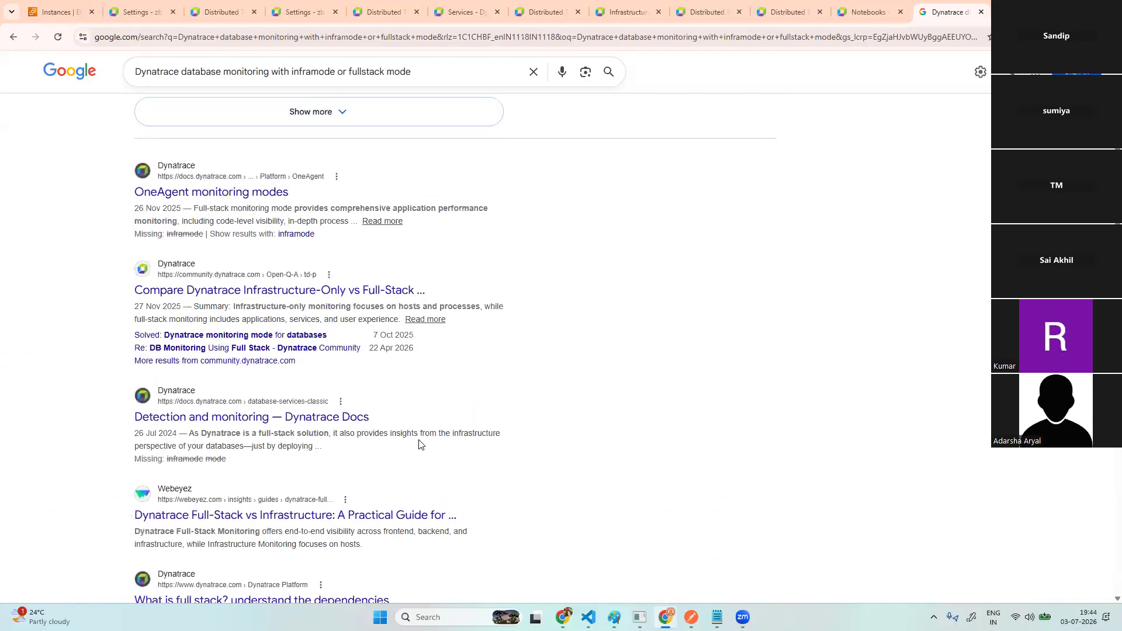
{"action": "scroll", "coordinate": [419, 445], "scroll_direction": "up", "scroll_amount": 2}
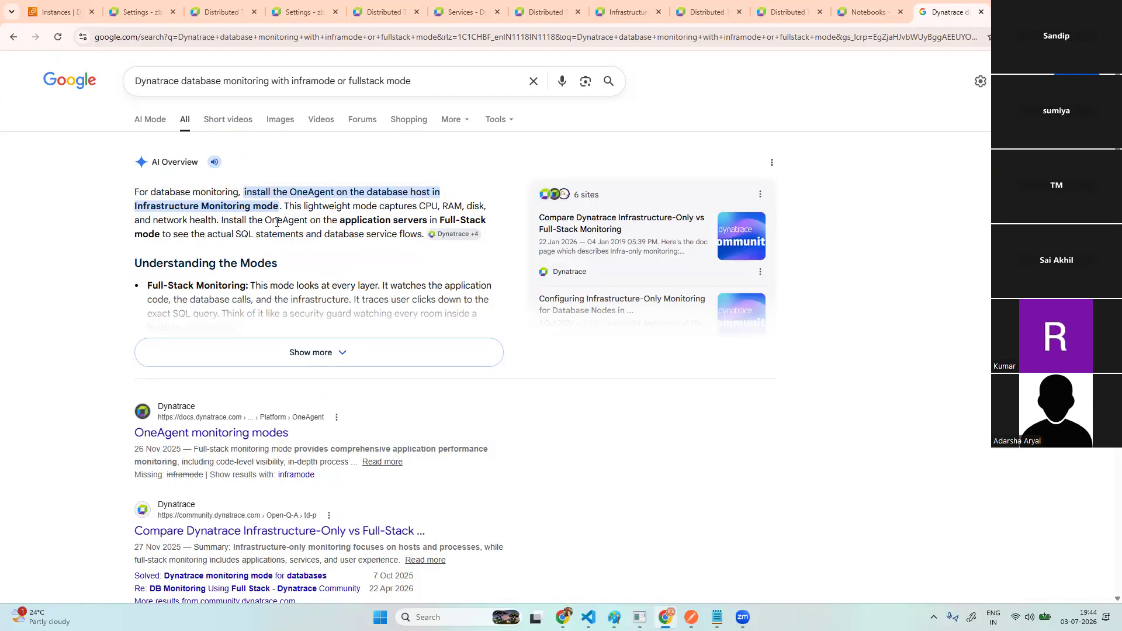
{"action": "left_click", "coordinate": [316, 356]}
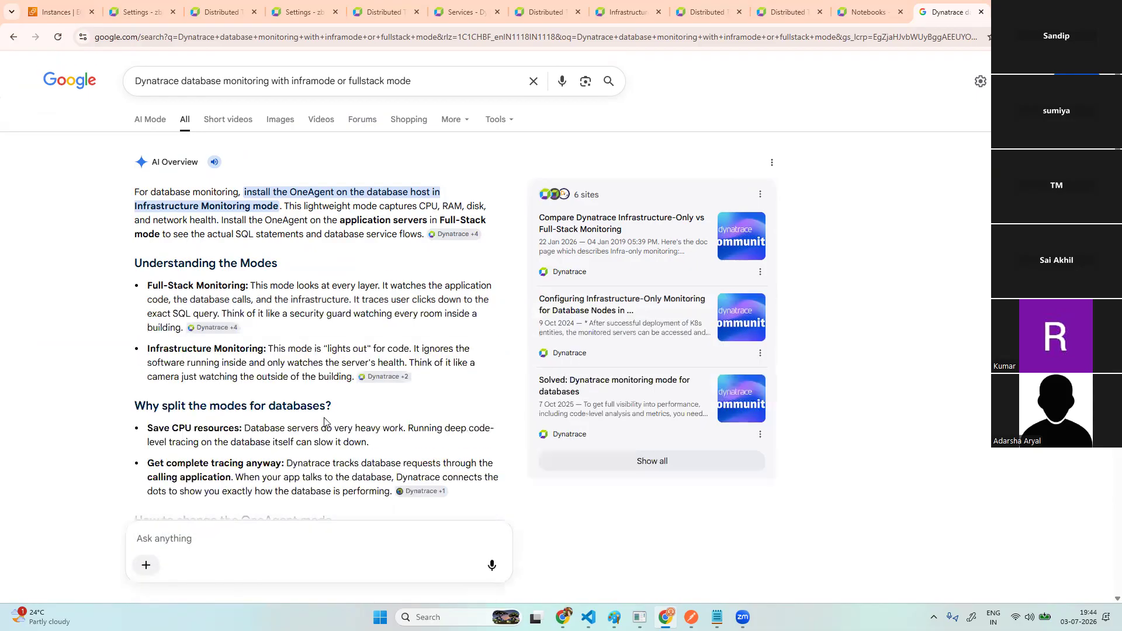
{"action": "scroll", "coordinate": [324, 422], "scroll_direction": "down", "scroll_amount": 3}
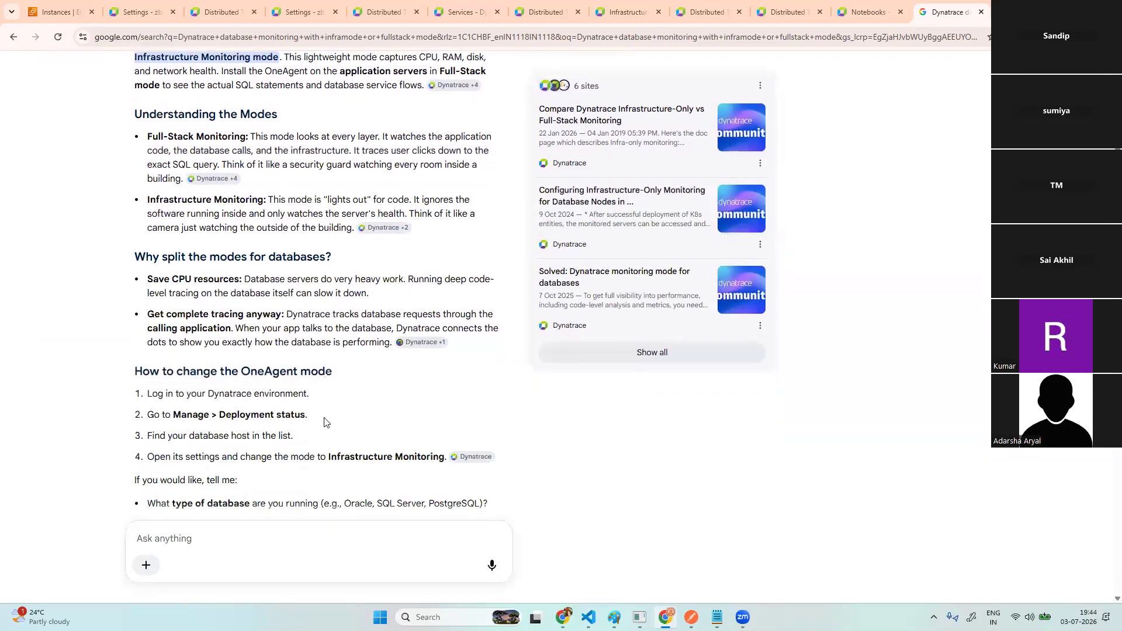
{"action": "scroll", "coordinate": [325, 422], "scroll_direction": "down", "scroll_amount": 2}
{"action": "scroll", "coordinate": [324, 422], "scroll_direction": "down", "scroll_amount": 3}
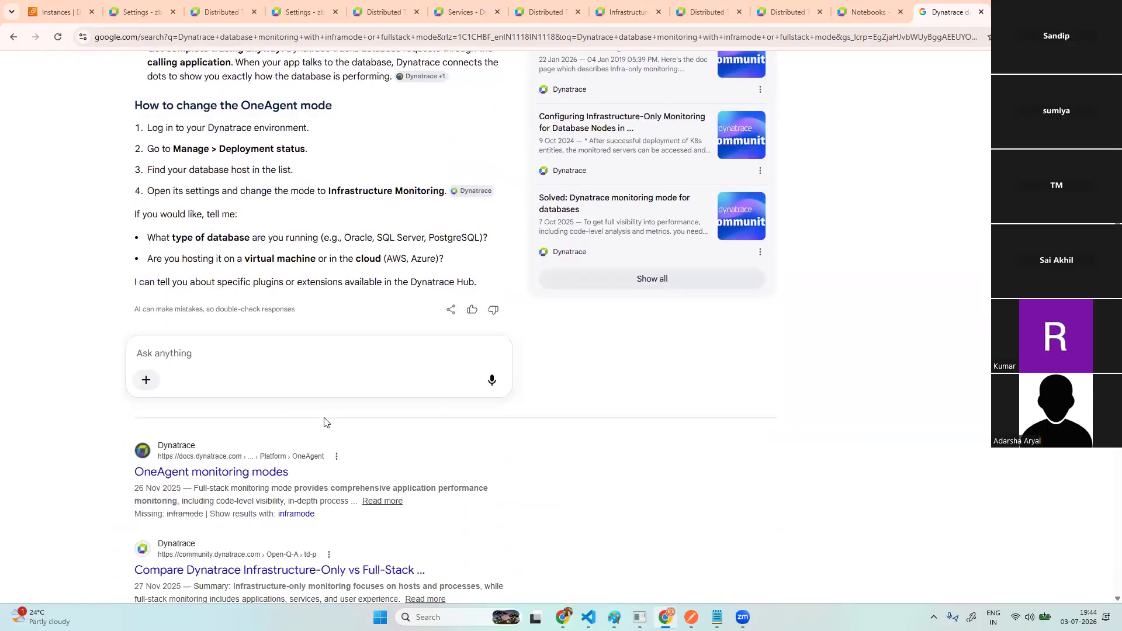
{"action": "scroll", "coordinate": [326, 422], "scroll_direction": "down", "scroll_amount": 4}
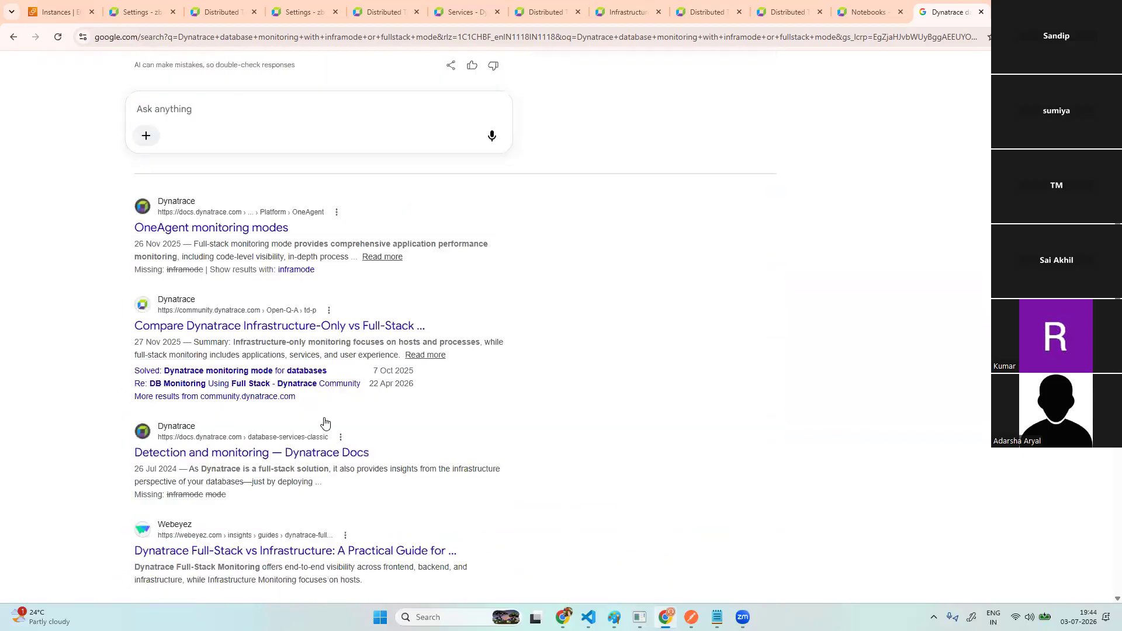
{"action": "scroll", "coordinate": [326, 422], "scroll_direction": "down", "scroll_amount": 1}
{"action": "scroll", "coordinate": [324, 422], "scroll_direction": "down", "scroll_amount": 1}
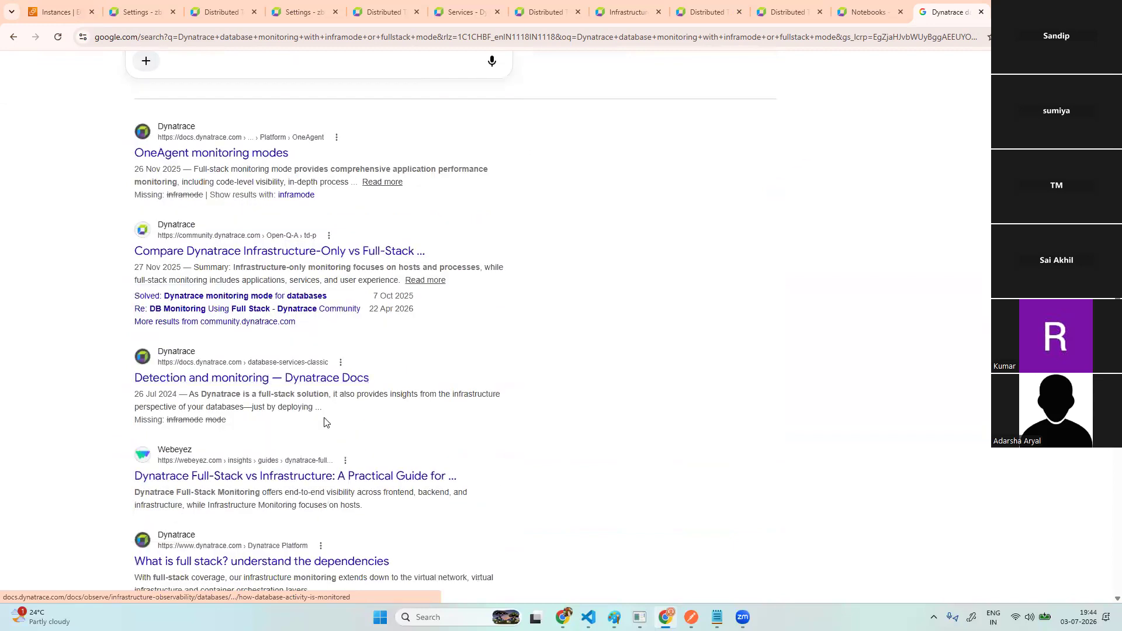
{"action": "scroll", "coordinate": [325, 422], "scroll_direction": "down", "scroll_amount": 3}
{"action": "scroll", "coordinate": [326, 422], "scroll_direction": "down", "scroll_amount": 4}
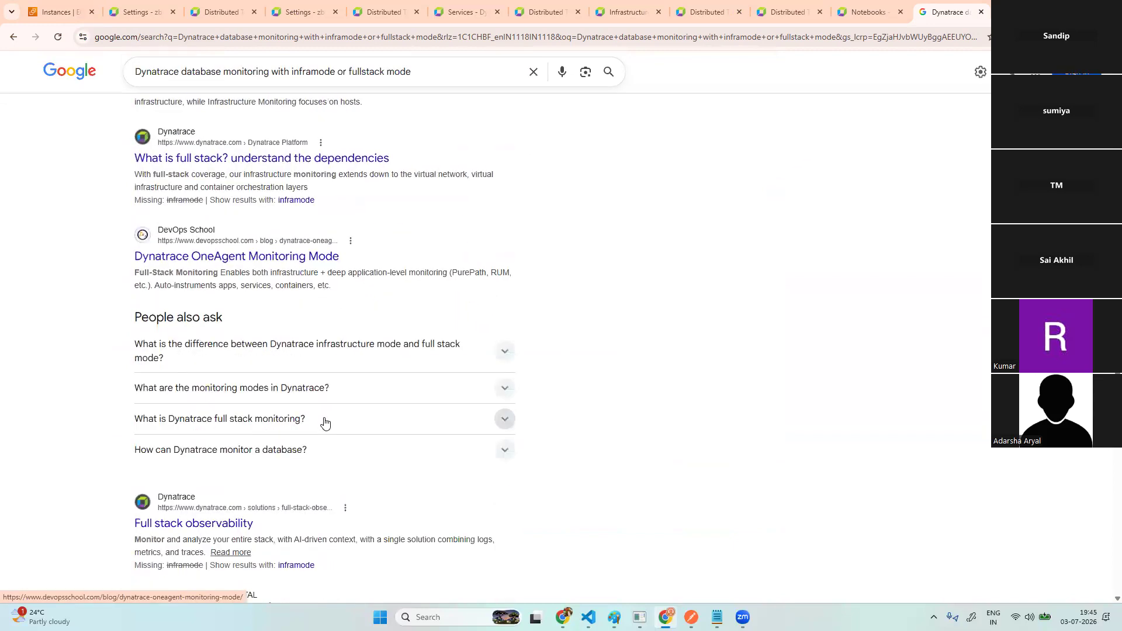
{"action": "scroll", "coordinate": [325, 422], "scroll_direction": "down", "scroll_amount": 2}
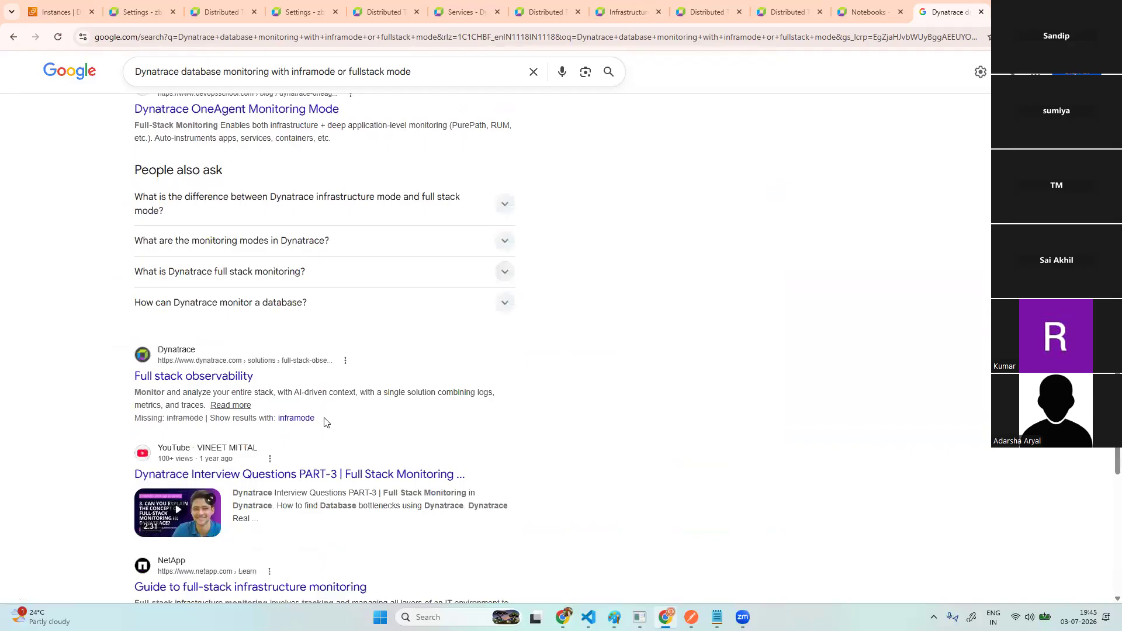
{"action": "scroll", "coordinate": [326, 422], "scroll_direction": "up", "scroll_amount": 7}
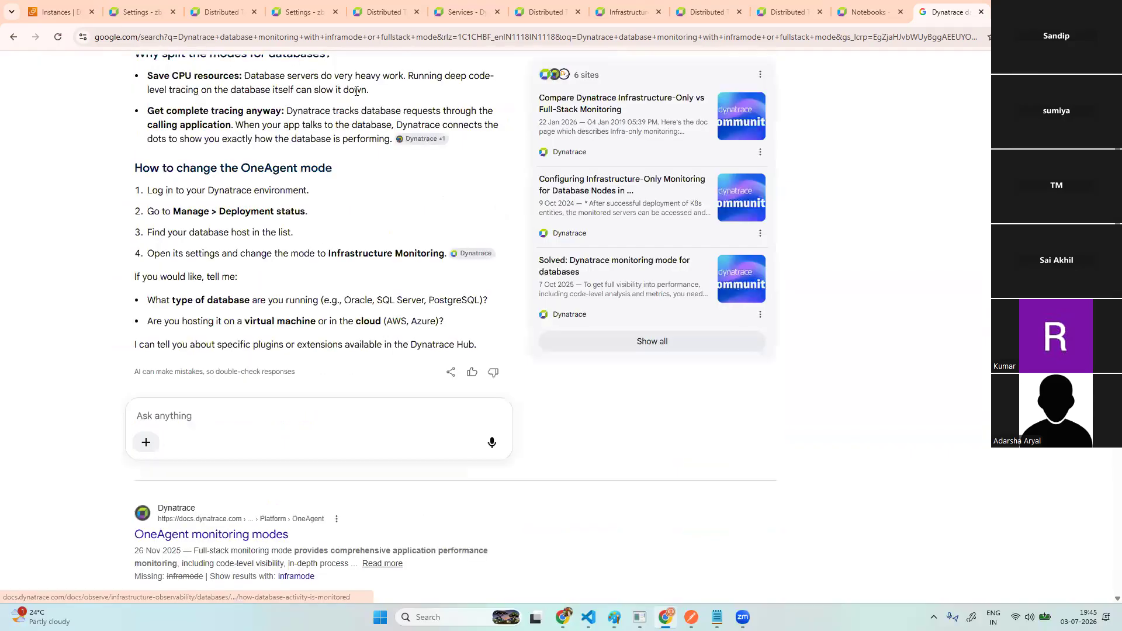
{"action": "scroll", "coordinate": [411, 85], "scroll_direction": "up", "scroll_amount": 6}
- Trim the query to 'dynatrace database monitoring' and search again
{"action": "left_click_drag", "start_coordinate": [415, 82], "coordinate": [278, 84]}
{"action": "key", "text": "BackSpace"}
{"action": "key", "text": "BackSpace"}
{"action": "key", "text": "BackSpace"}
{"action": "key", "text": "BackSpace"}
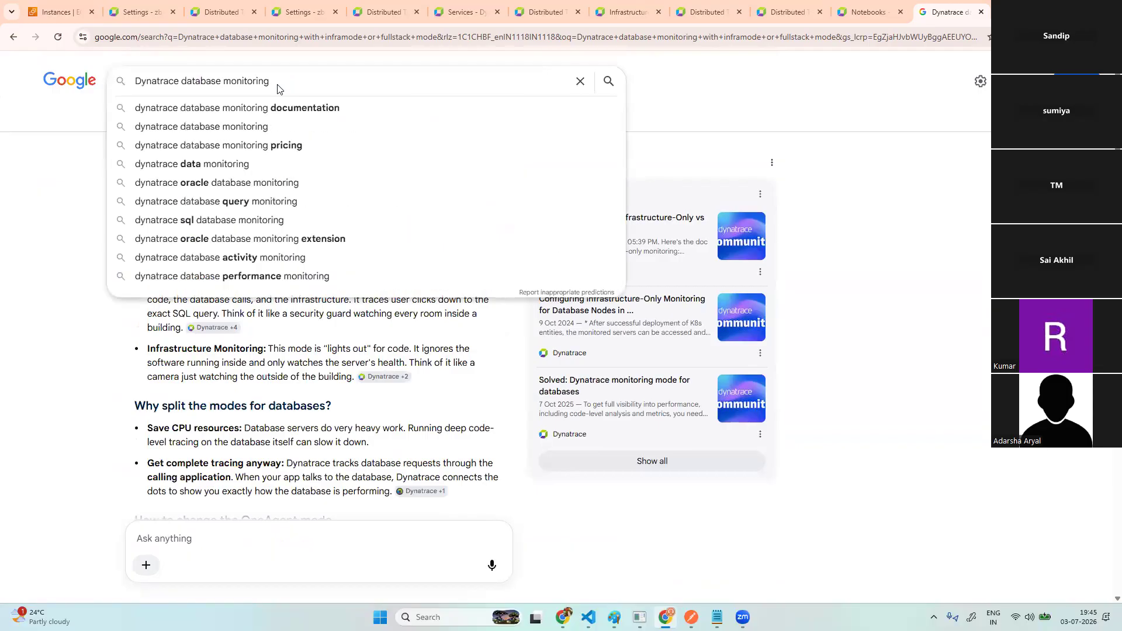
{"action": "key", "text": "Return"}
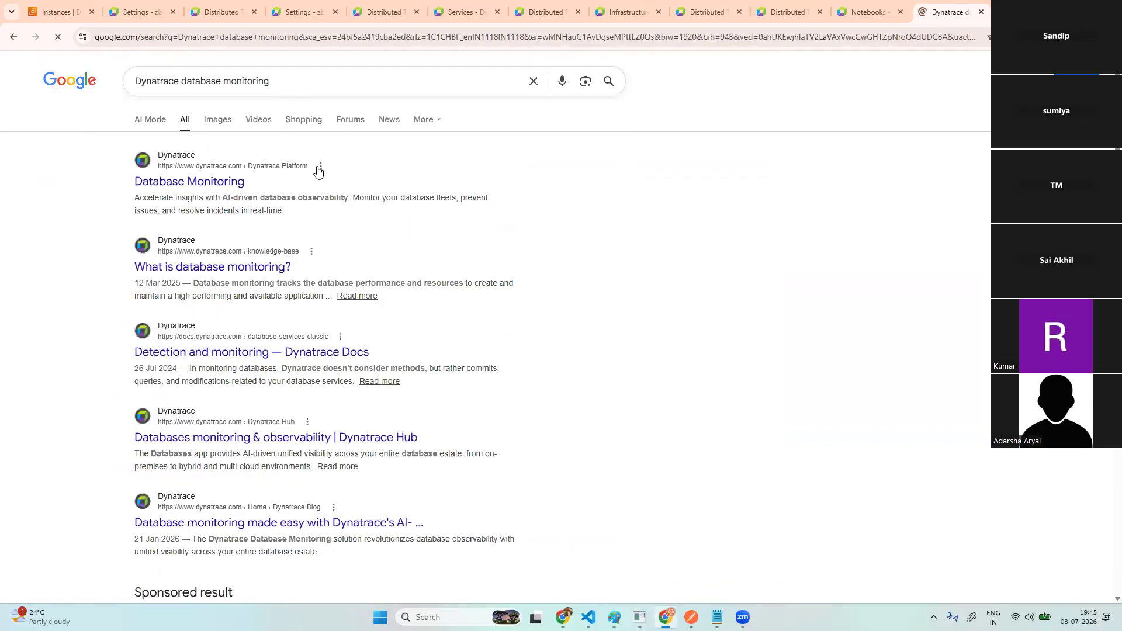
- Open Dynatrace's Database Monitoring page and accept the site's cookies
{"action": "left_click", "coordinate": [213, 182]}
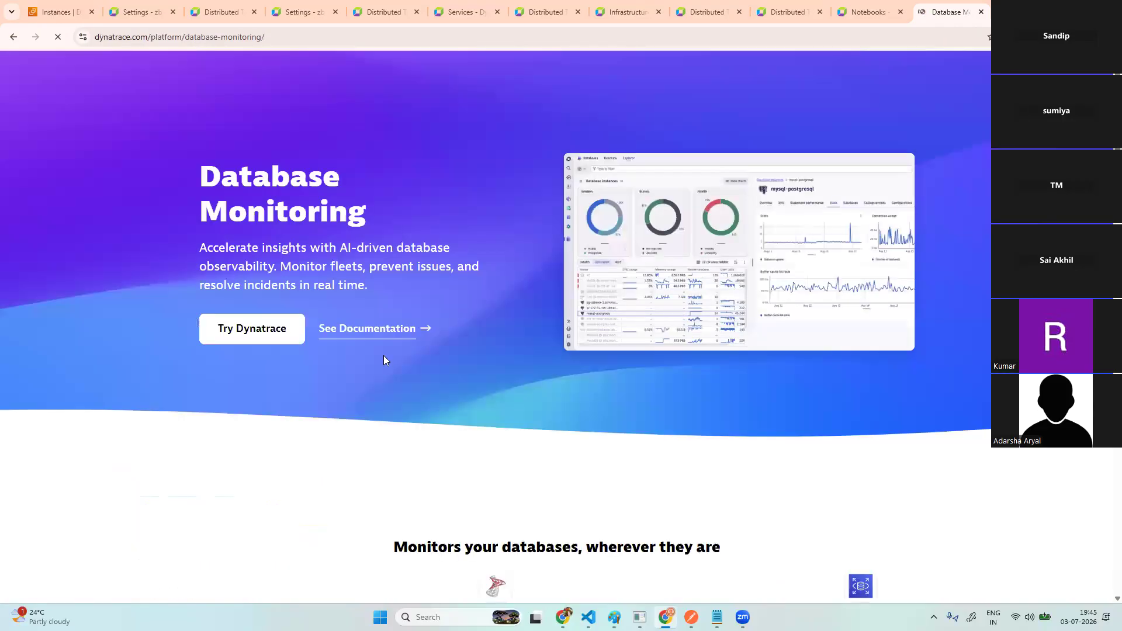
{"action": "scroll", "coordinate": [596, 463], "scroll_direction": "down", "scroll_amount": 5}
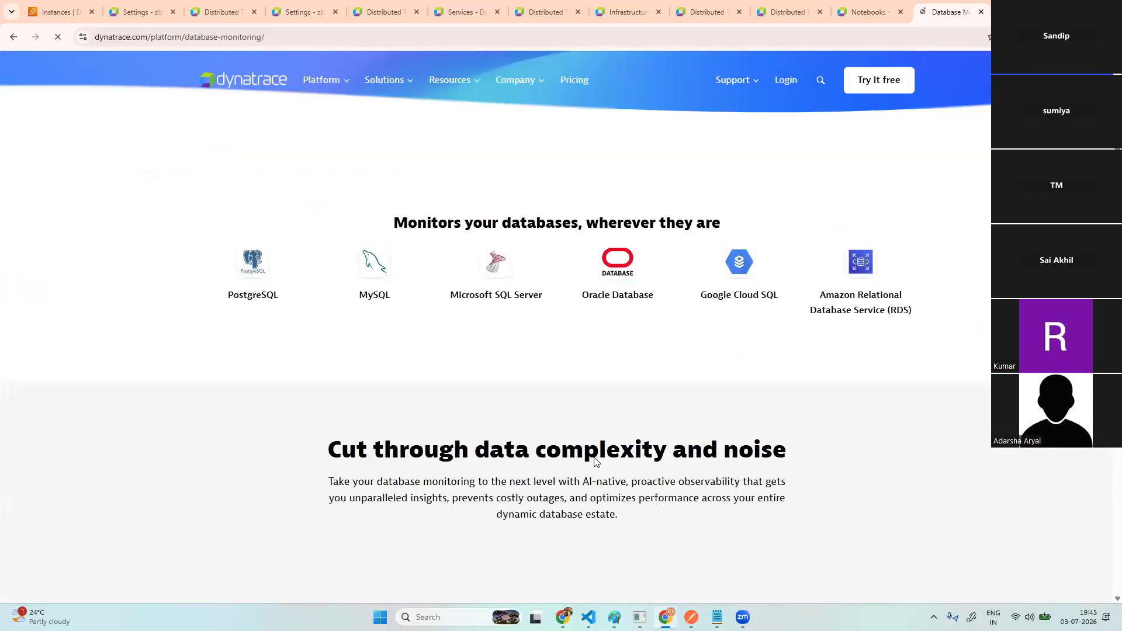
{"action": "scroll", "coordinate": [842, 526], "scroll_direction": "down", "scroll_amount": 1}
{"action": "left_click", "coordinate": [857, 518]}
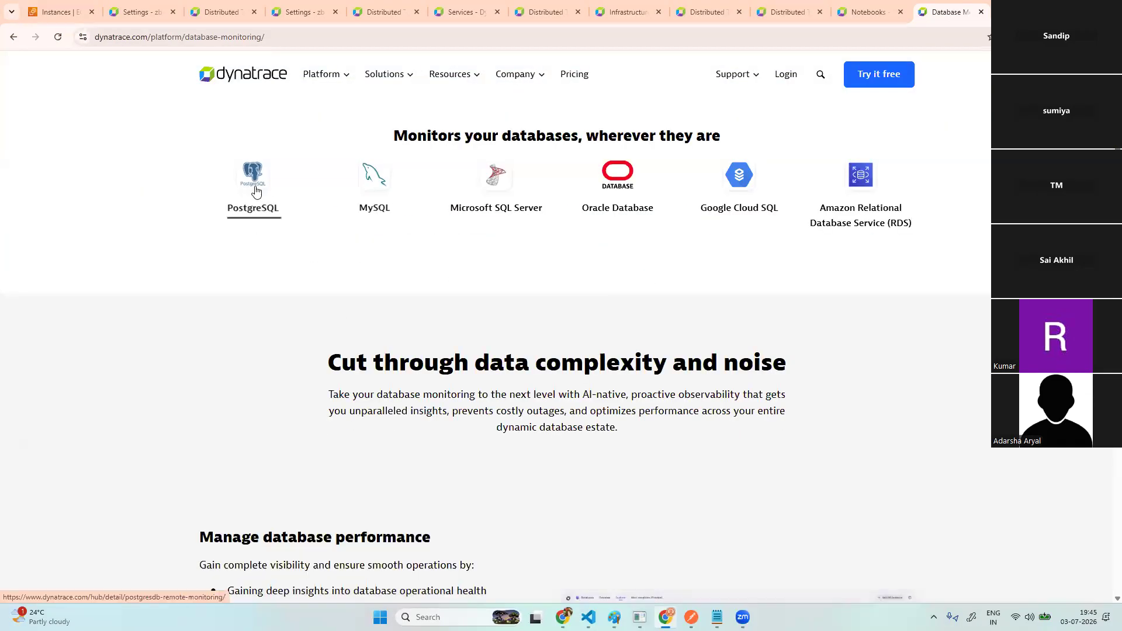
{"action": "scroll", "coordinate": [367, 326], "scroll_direction": "down", "scroll_amount": 2}
{"action": "scroll", "coordinate": [409, 308], "scroll_direction": "up", "scroll_amount": 4}
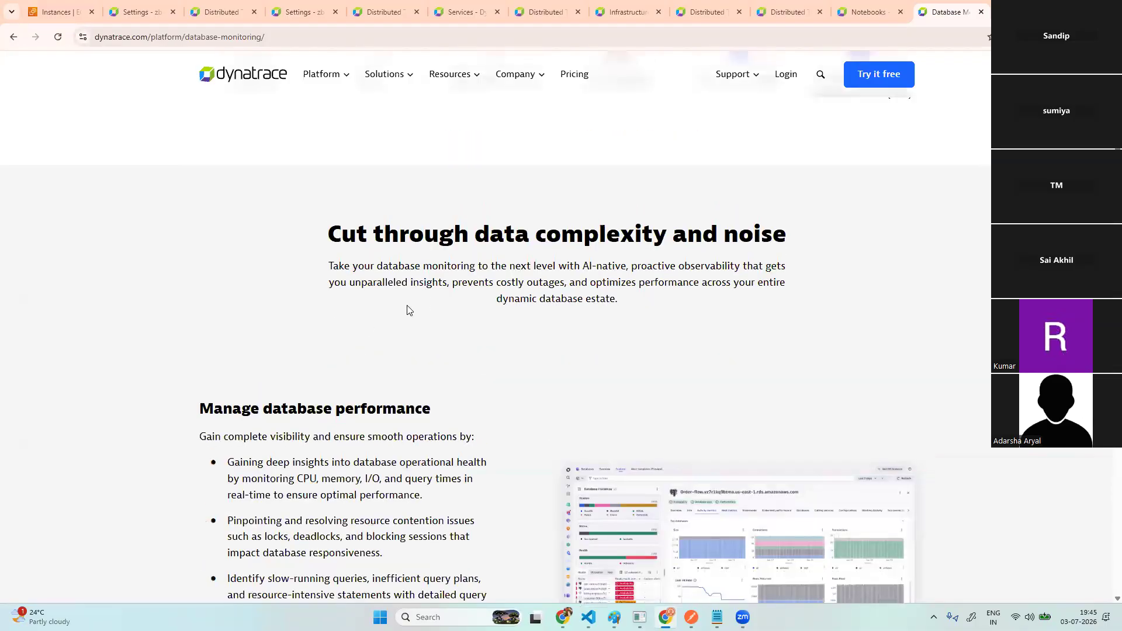
- Review the PostgreSQL monitoring extension page, then return to the database monitoring tab
{"action": "left_click", "coordinate": [255, 343]}
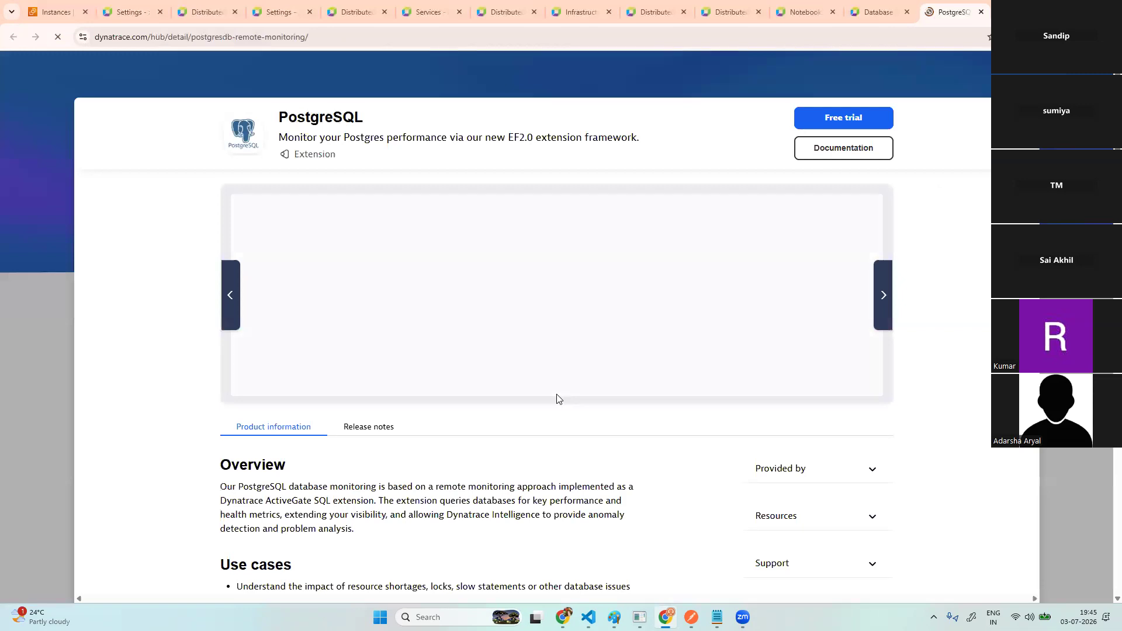
{"action": "scroll", "coordinate": [557, 398], "scroll_direction": "down", "scroll_amount": 1}
{"action": "scroll", "coordinate": [557, 398], "scroll_direction": "down", "scroll_amount": 3}
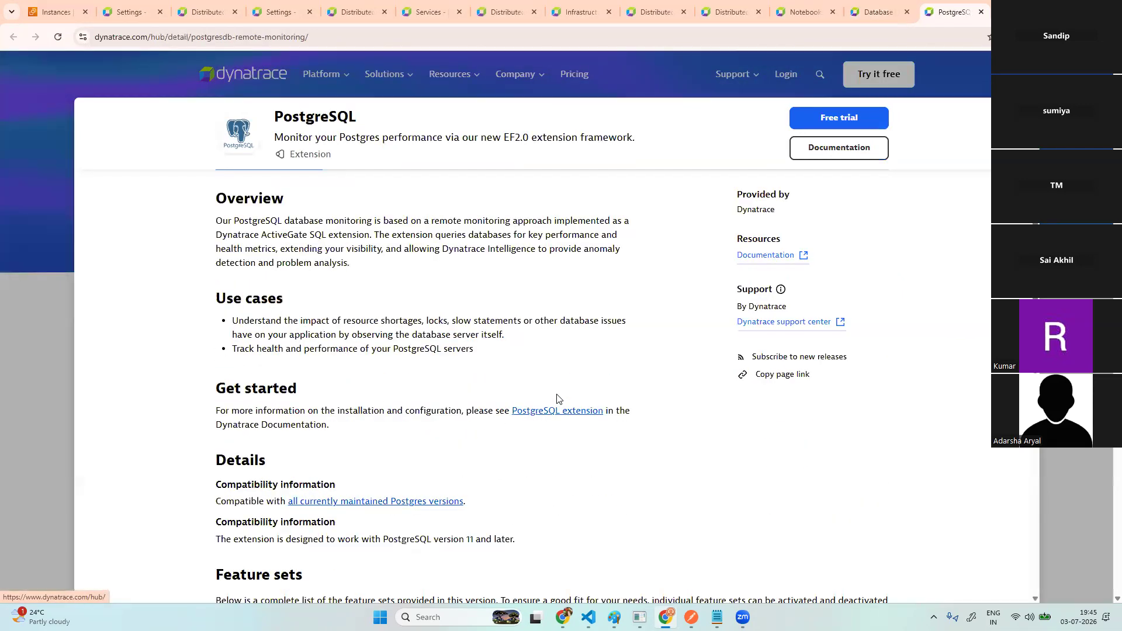
{"action": "scroll", "coordinate": [556, 398], "scroll_direction": "down", "scroll_amount": 4}
{"action": "scroll", "coordinate": [557, 399], "scroll_direction": "down", "scroll_amount": 6}
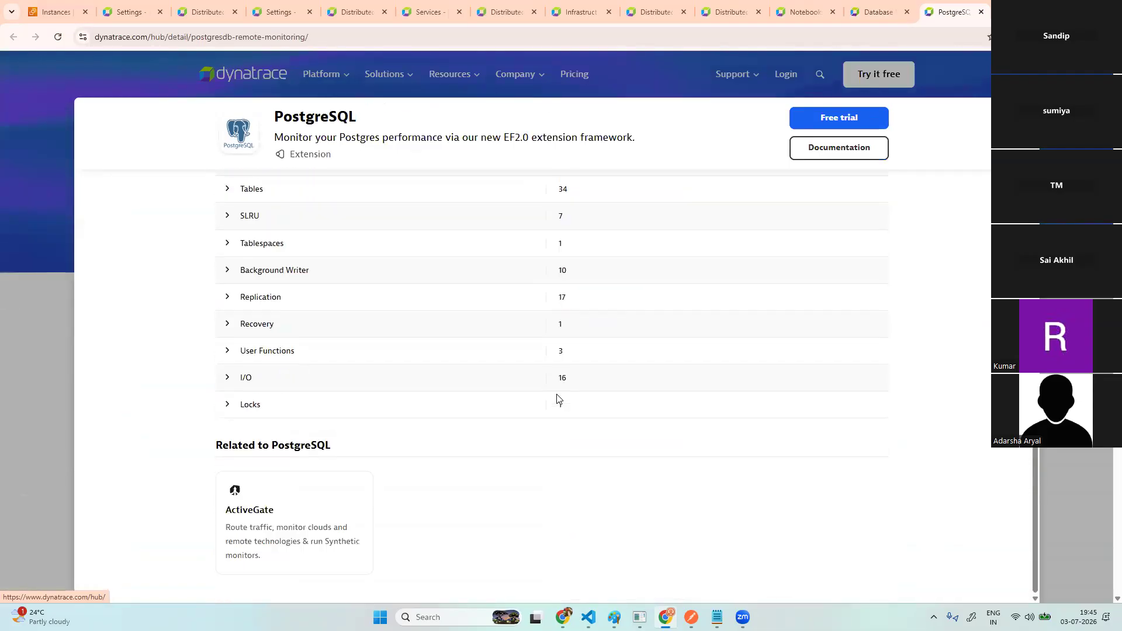
{"action": "scroll", "coordinate": [557, 399], "scroll_direction": "up", "scroll_amount": 10}
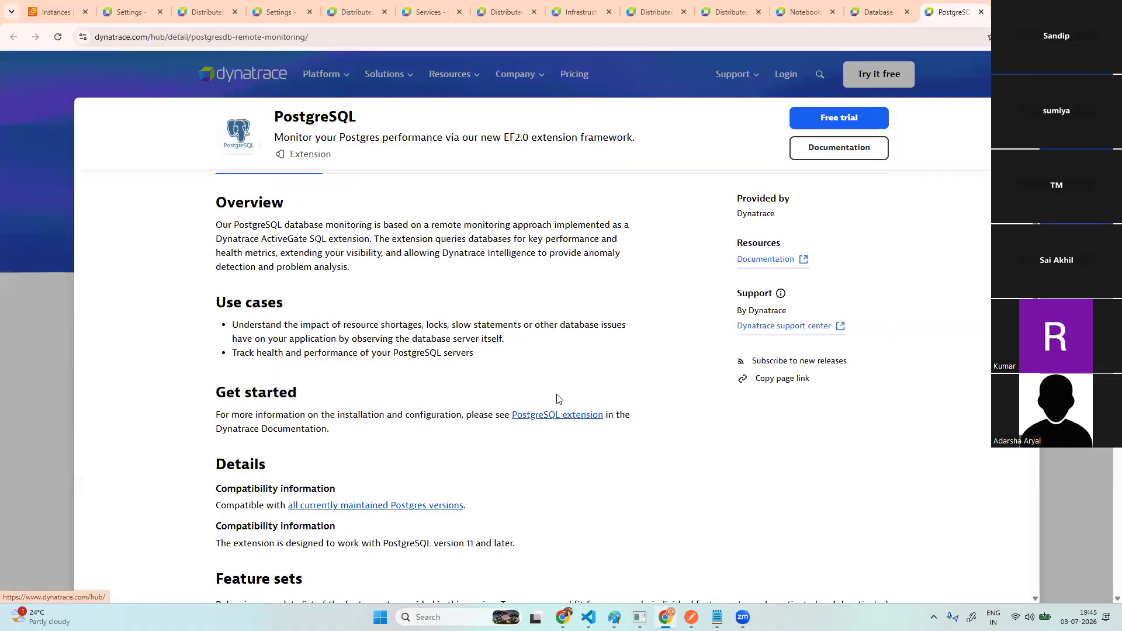
{"action": "scroll", "coordinate": [557, 399], "scroll_direction": "up", "scroll_amount": 4}
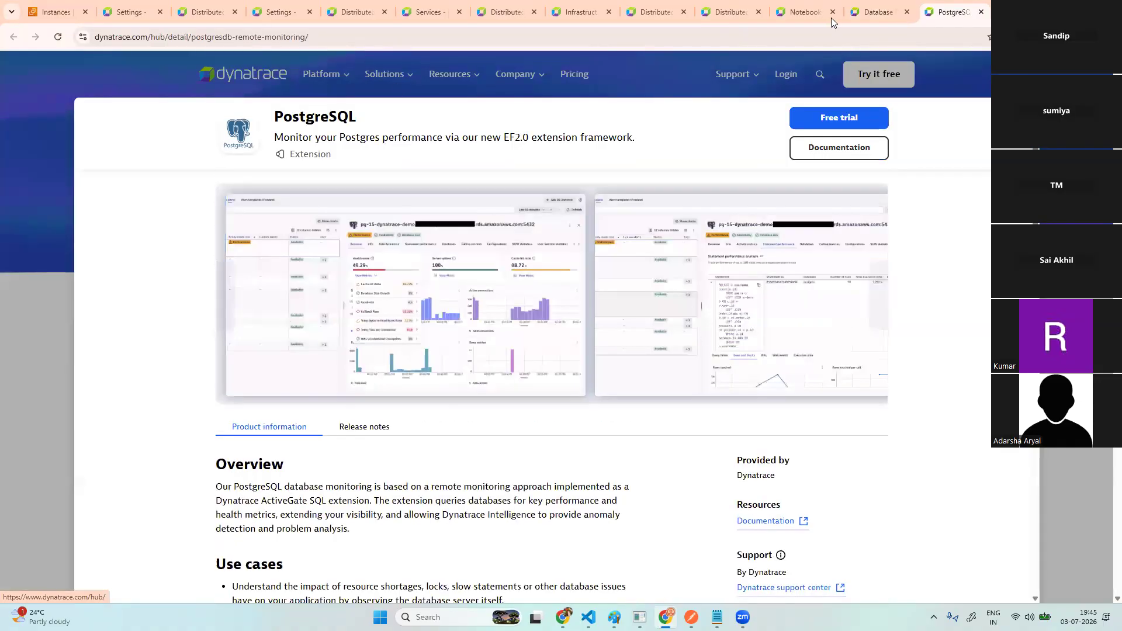
{"action": "left_click", "coordinate": [874, 11]}
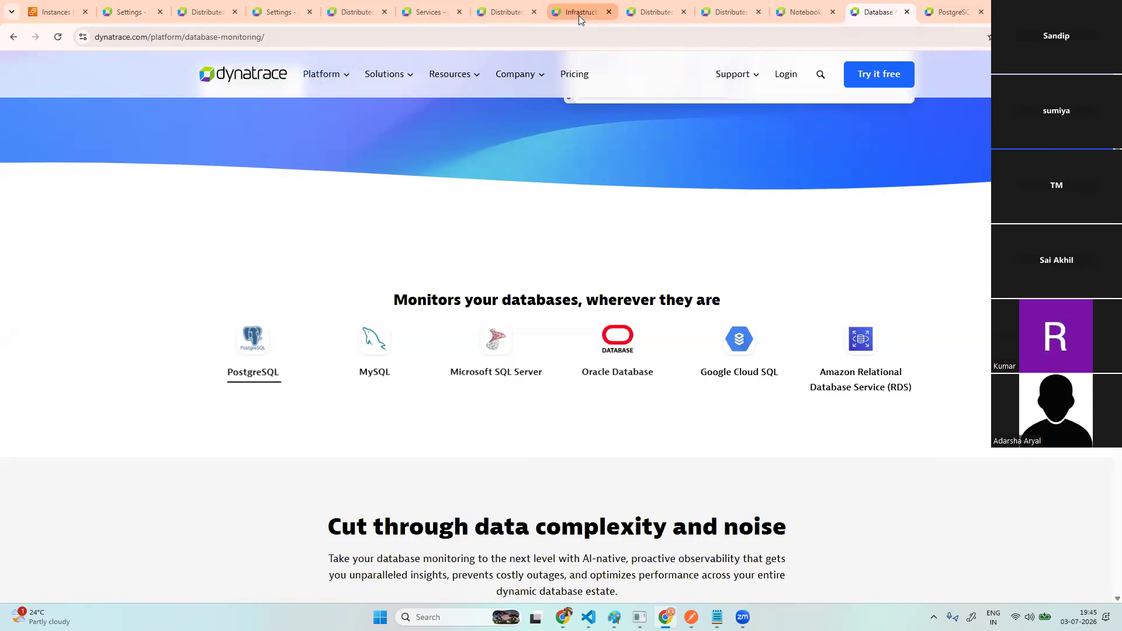
- Look over the monitored databases list, from PostgreSQL through Amazon RDS
{"action": "mouse_move", "coordinate": [579, 15]}
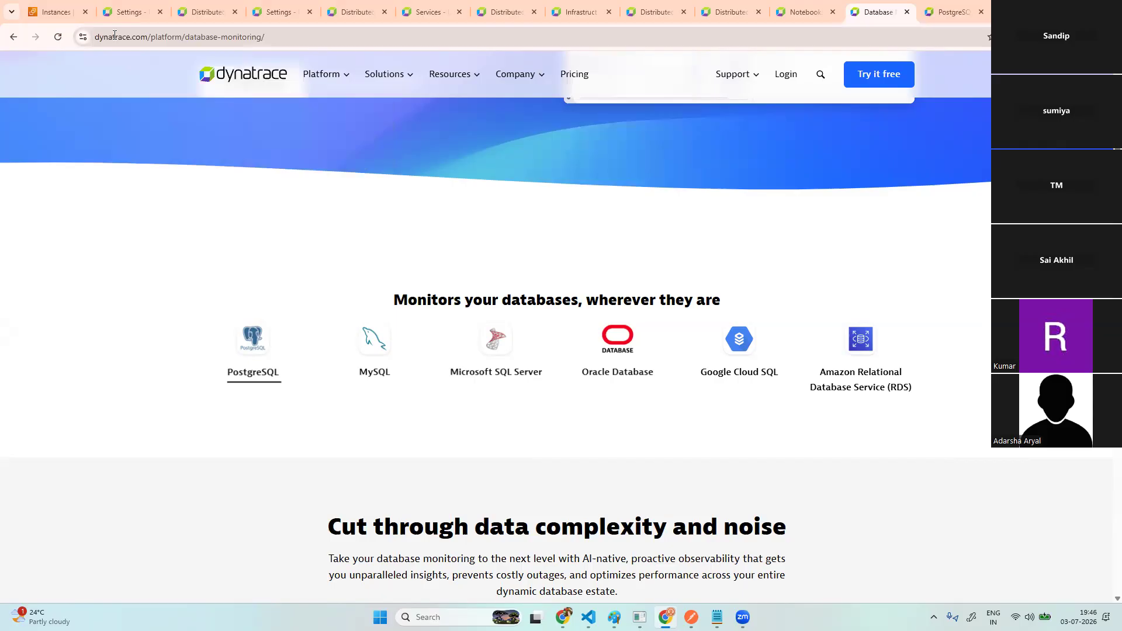
- From the postgres instance summary, copy public IPv4 54.66.211.244, then go to MobaXterm
{"action": "left_click", "coordinate": [56, 12]}
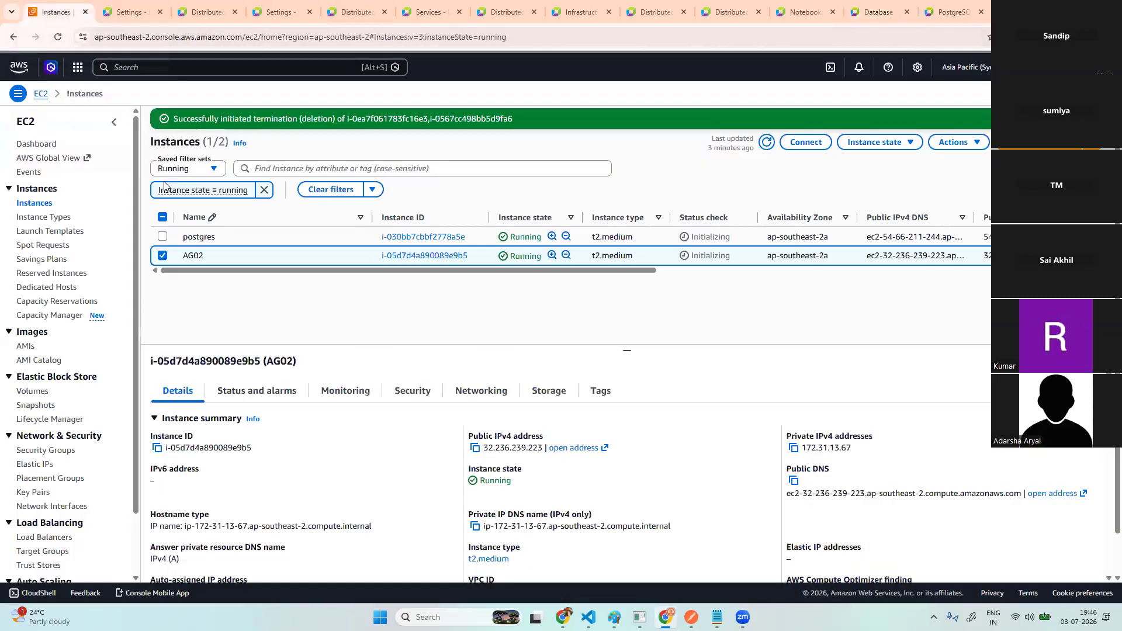
{"action": "left_click", "coordinate": [428, 238]}
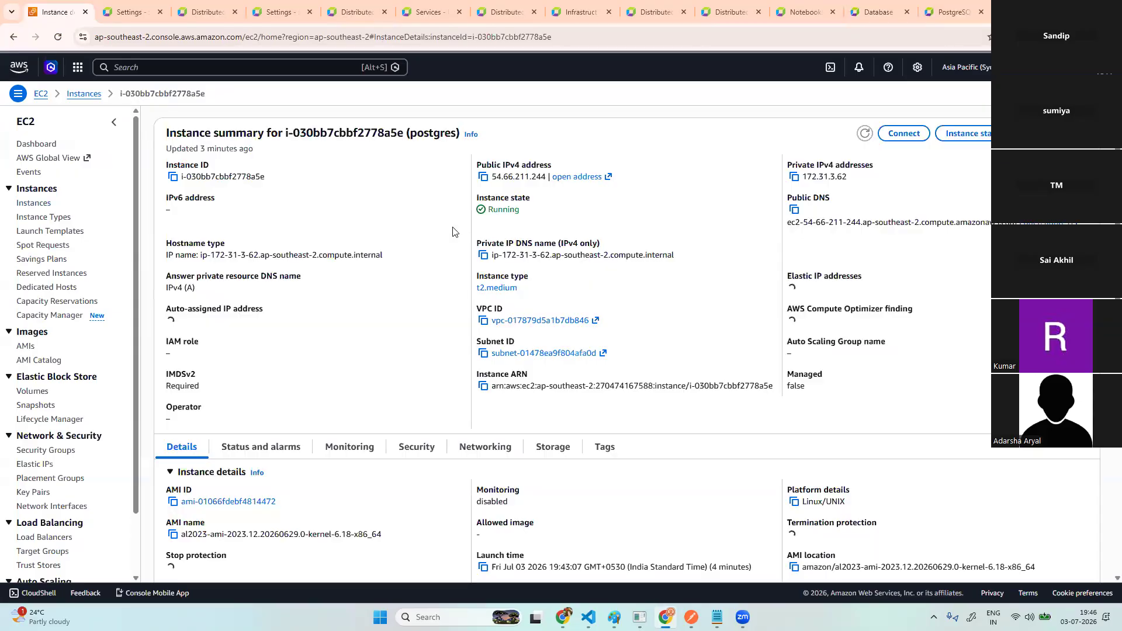
{"action": "left_click", "coordinate": [483, 176]}
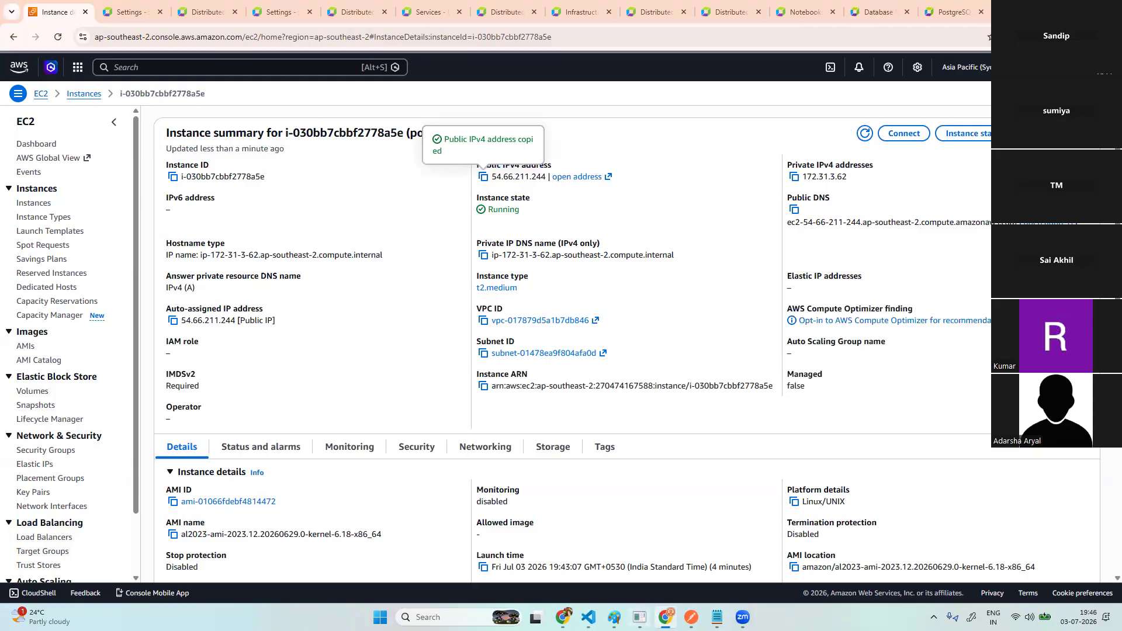
{"action": "key", "text": "alt+Tab"}
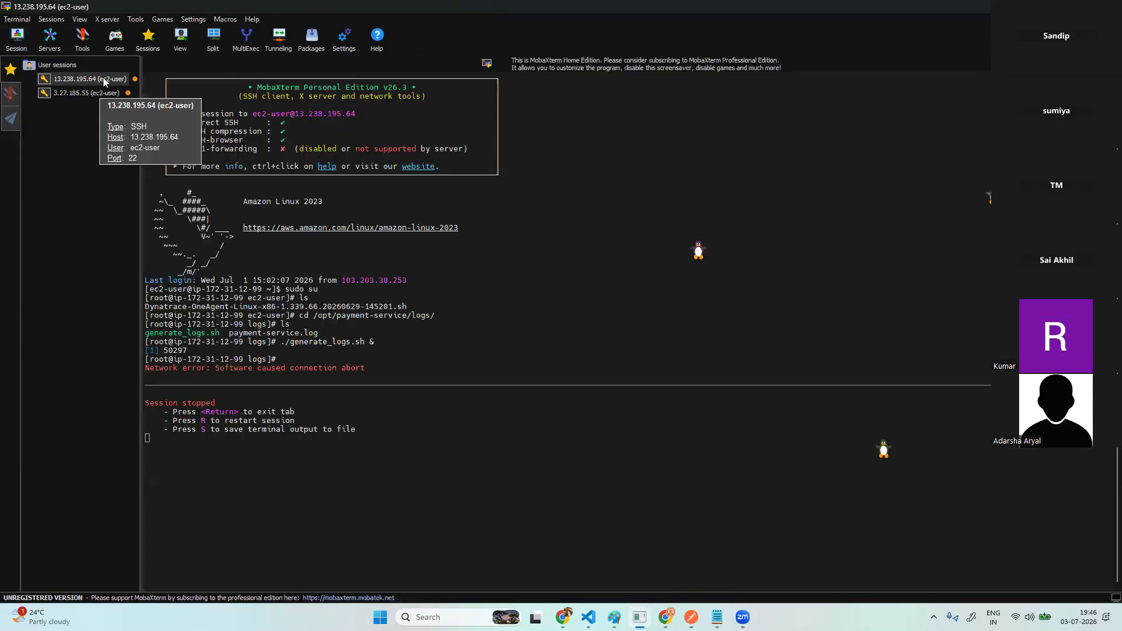
- Delete the saved sessions 13.238.195.64 and 3.27.185.55, then open a new Session dialog
{"action": "right_click", "coordinate": [102, 77]}
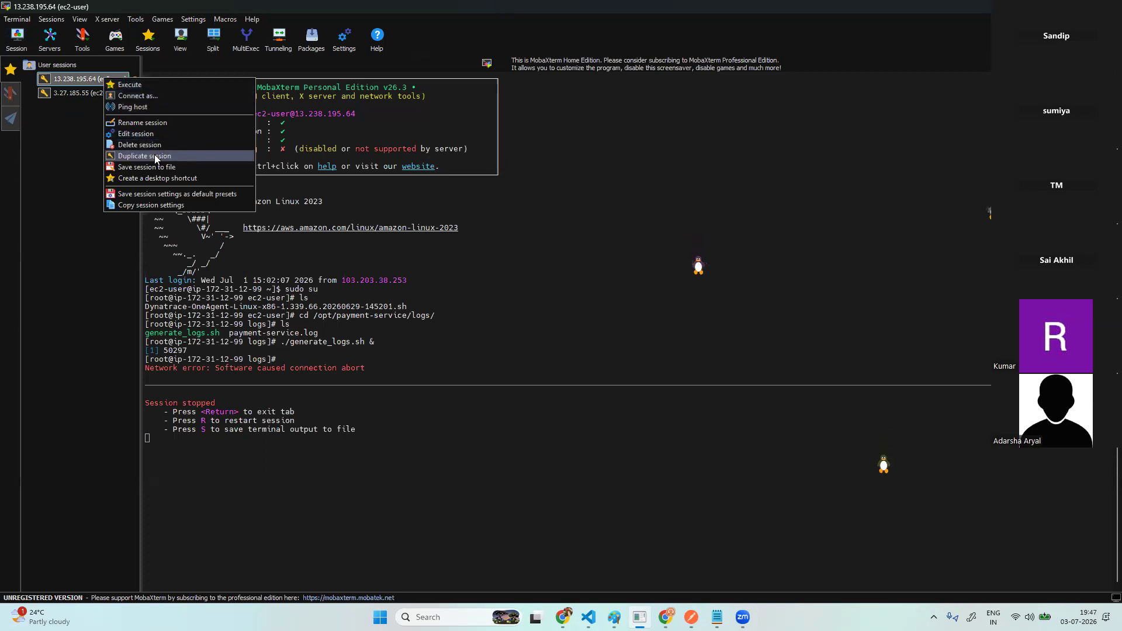
{"action": "left_click", "coordinate": [168, 145]}
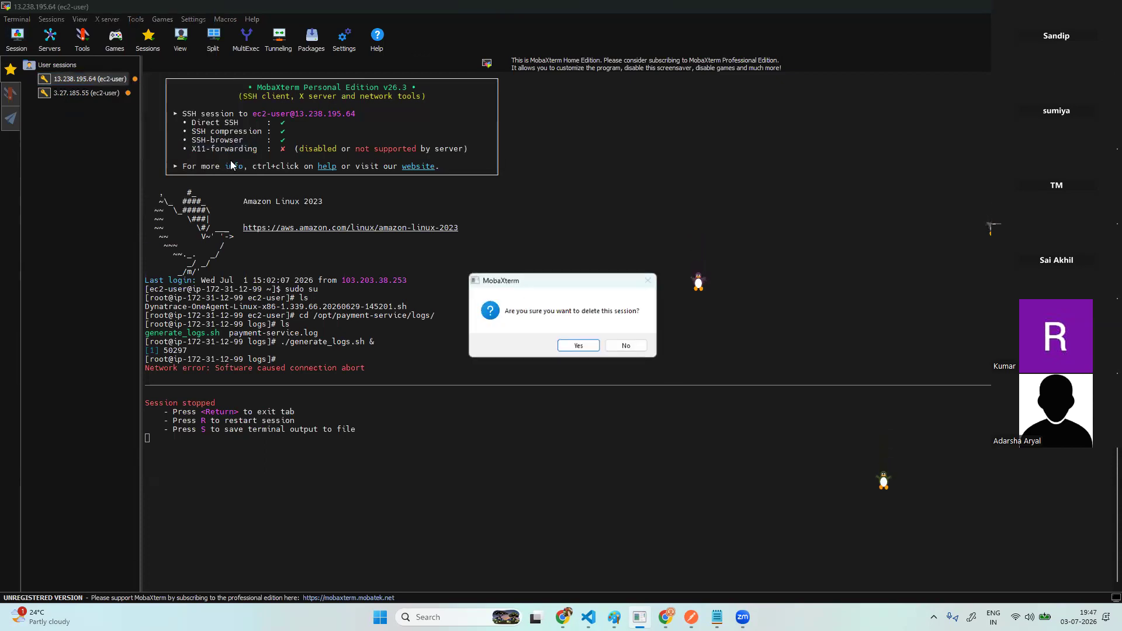
{"action": "left_click", "coordinate": [575, 347]}
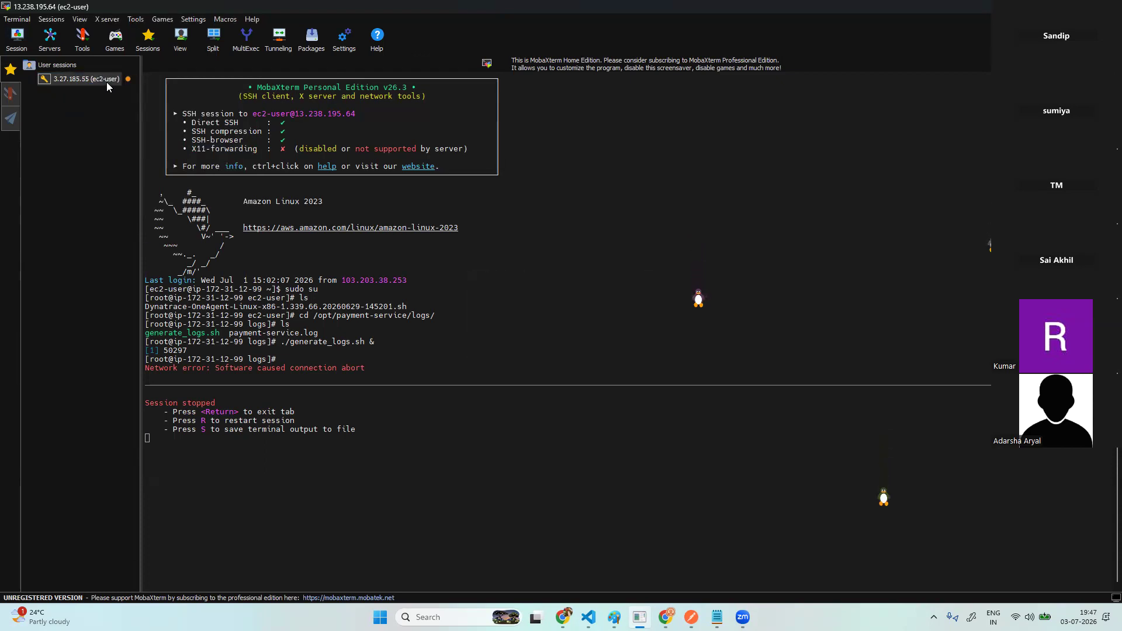
{"action": "left_click", "coordinate": [106, 82]}
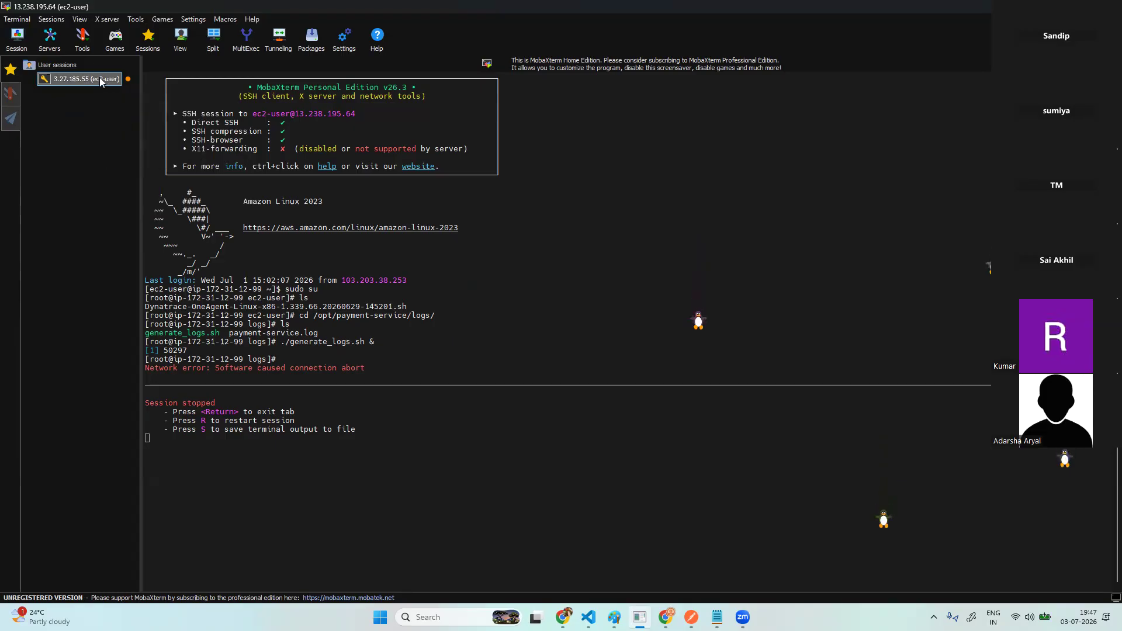
{"action": "right_click", "coordinate": [99, 77]}
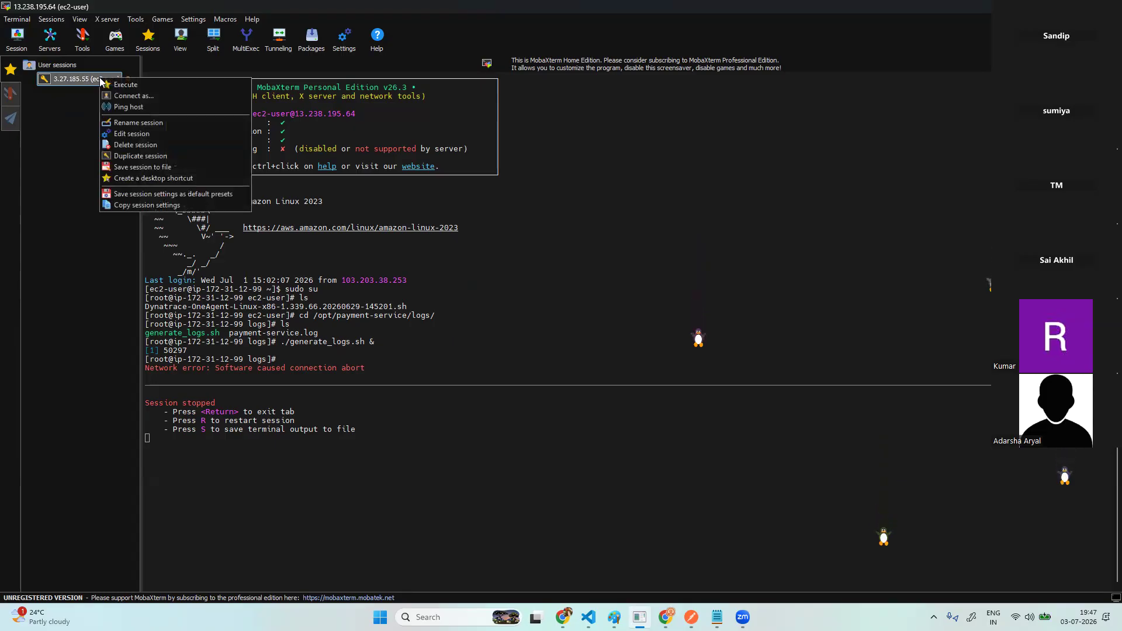
{"action": "left_click", "coordinate": [152, 144]}
{"action": "left_click", "coordinate": [576, 346]}
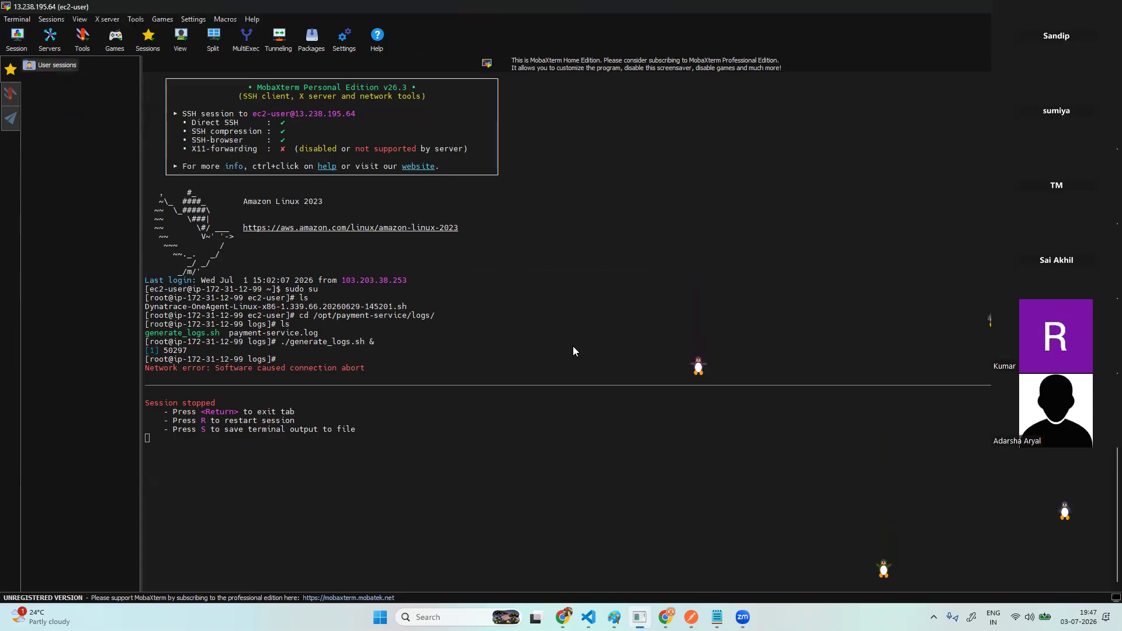
{"action": "left_click", "coordinate": [17, 38]}
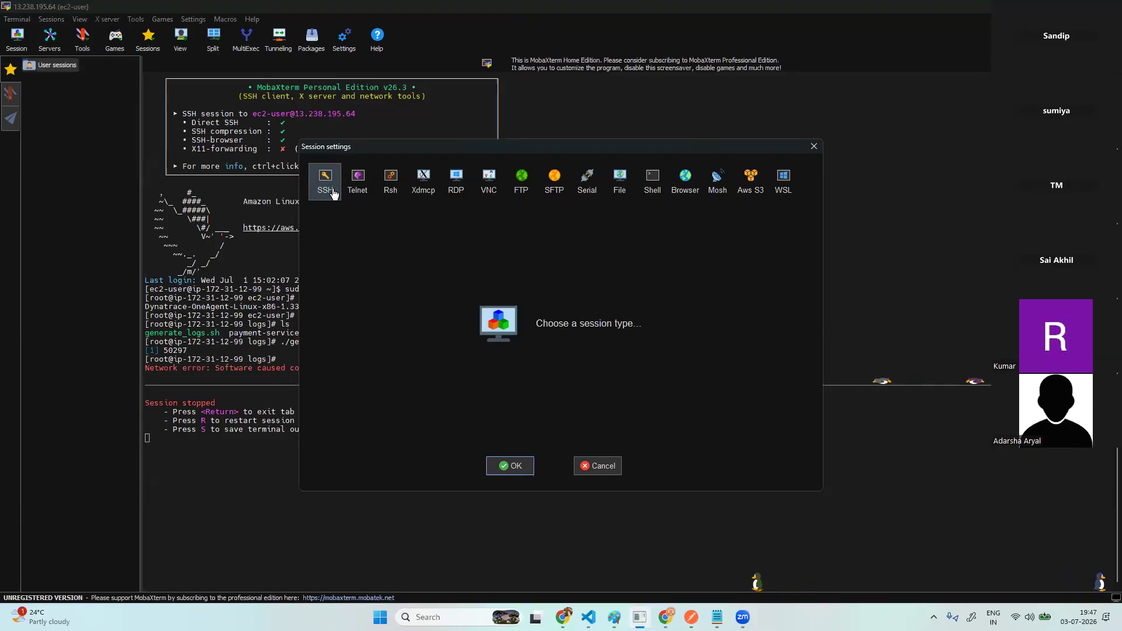
- Connect by SSH to the copied host as ec2-user using bindplanee.pem, accepting the host key
{"action": "left_click", "coordinate": [333, 193]}
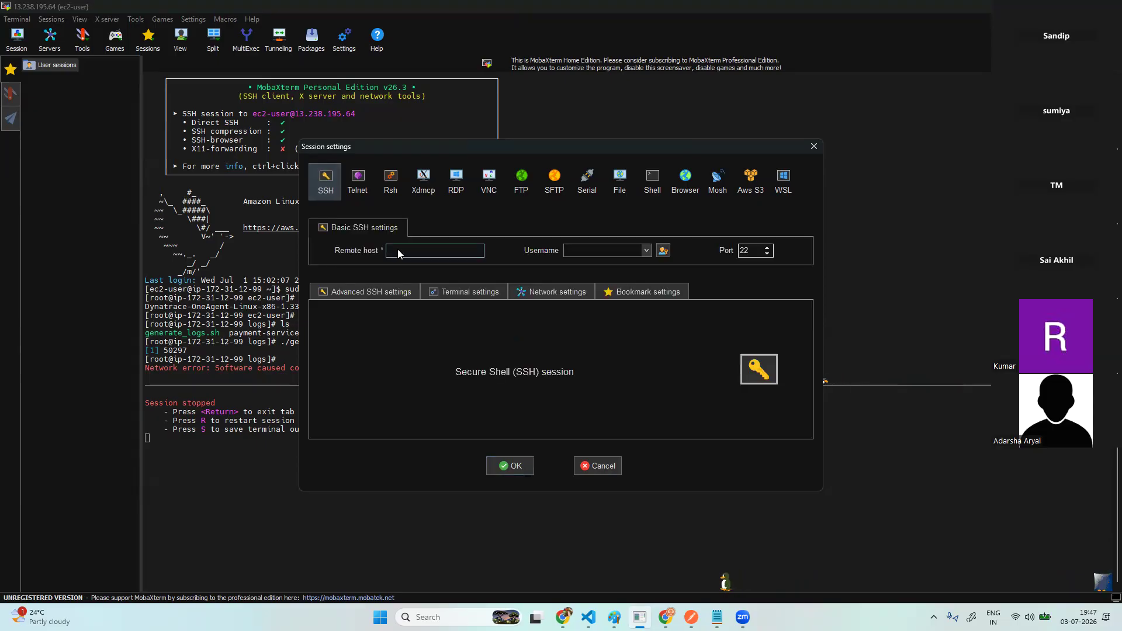
{"action": "key", "text": "ctrl+v"}
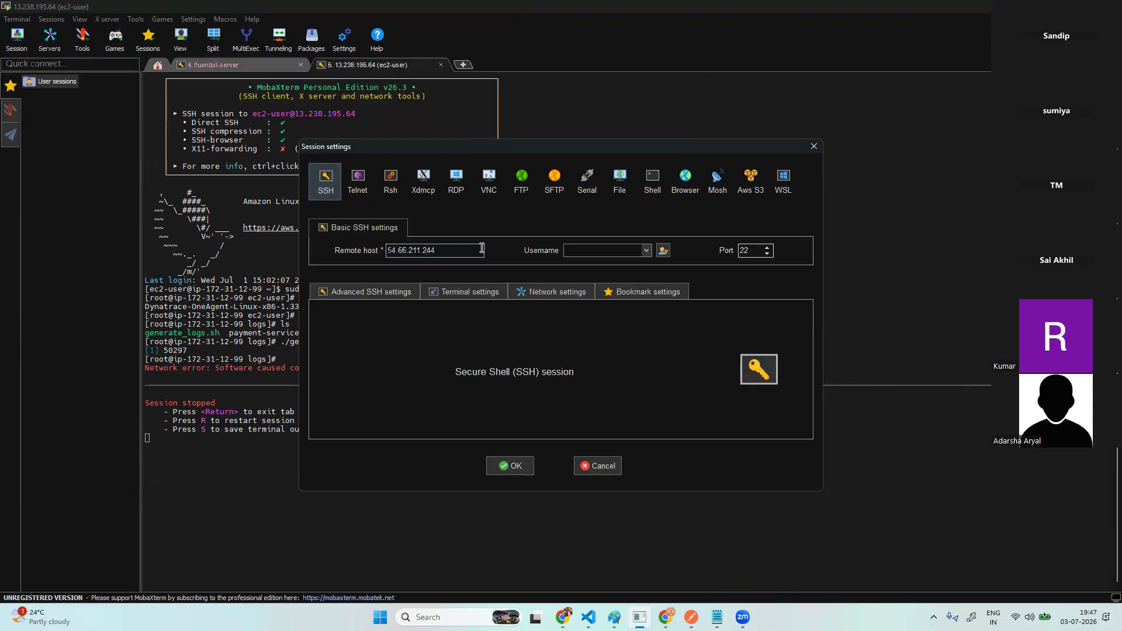
{"action": "left_click", "coordinate": [598, 250]}
{"action": "type", "text": "ec2-user"}
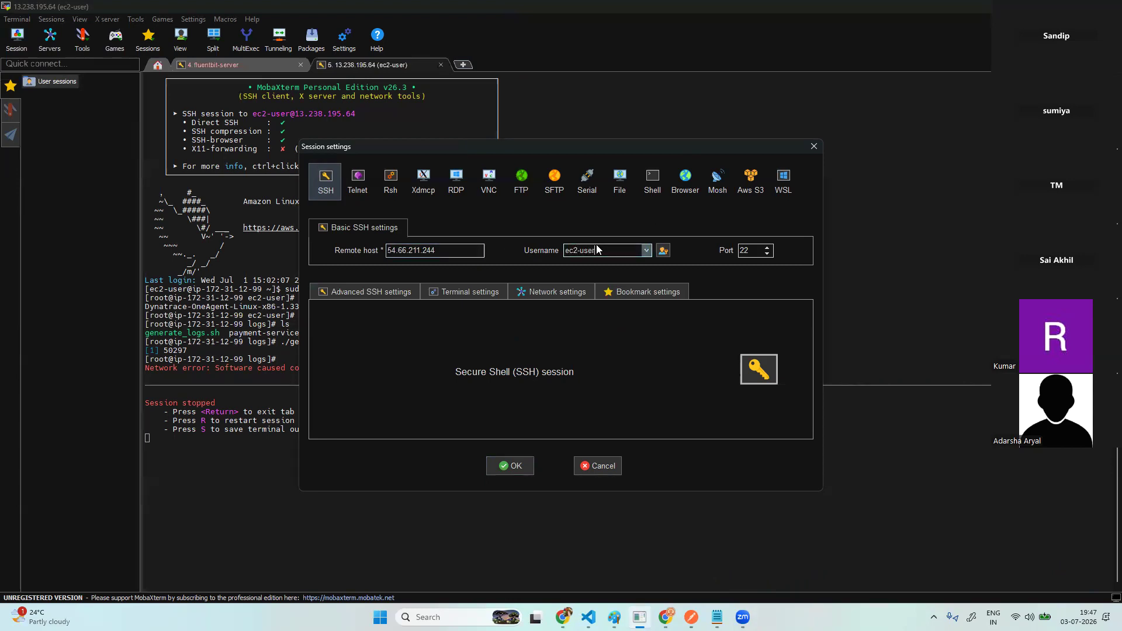
{"action": "left_click", "coordinate": [374, 292]}
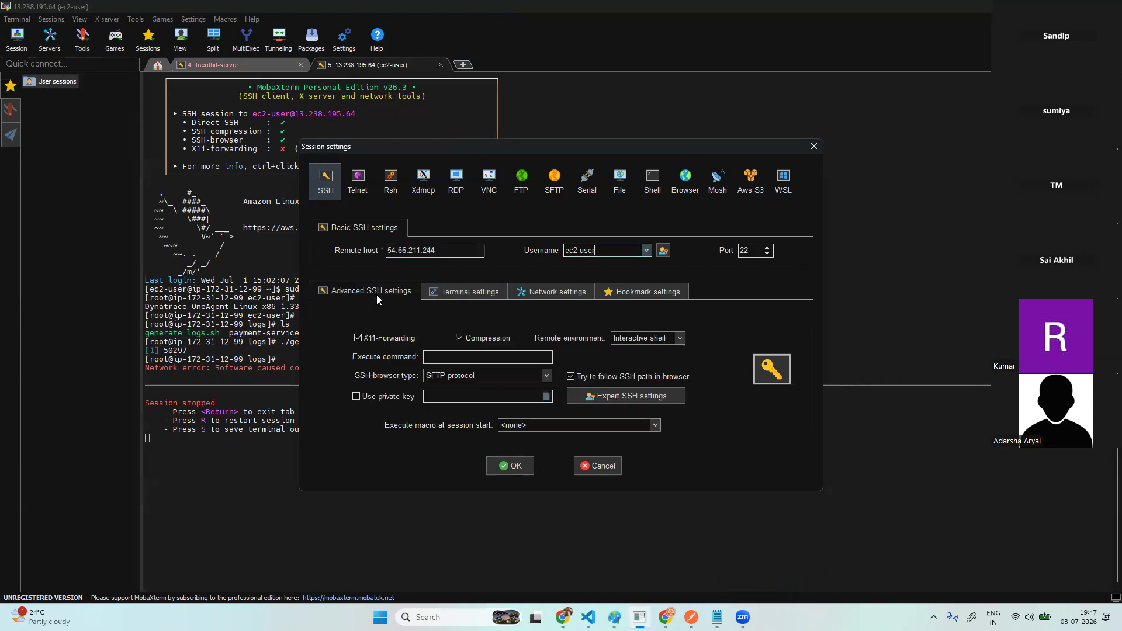
{"action": "left_click", "coordinate": [395, 400]}
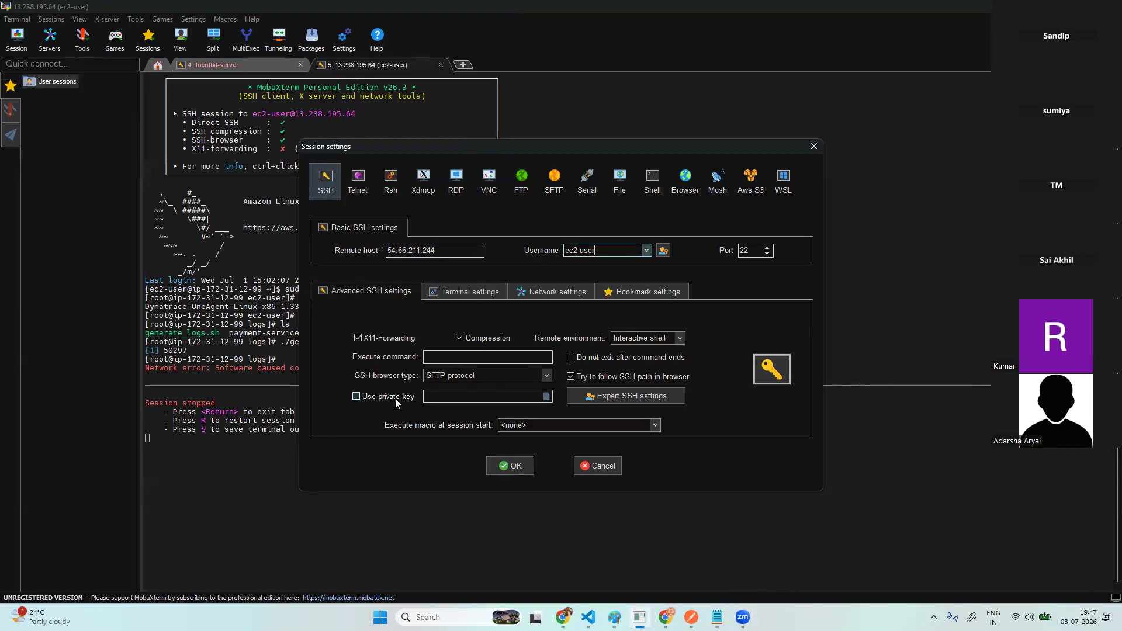
{"action": "left_click", "coordinate": [546, 397]}
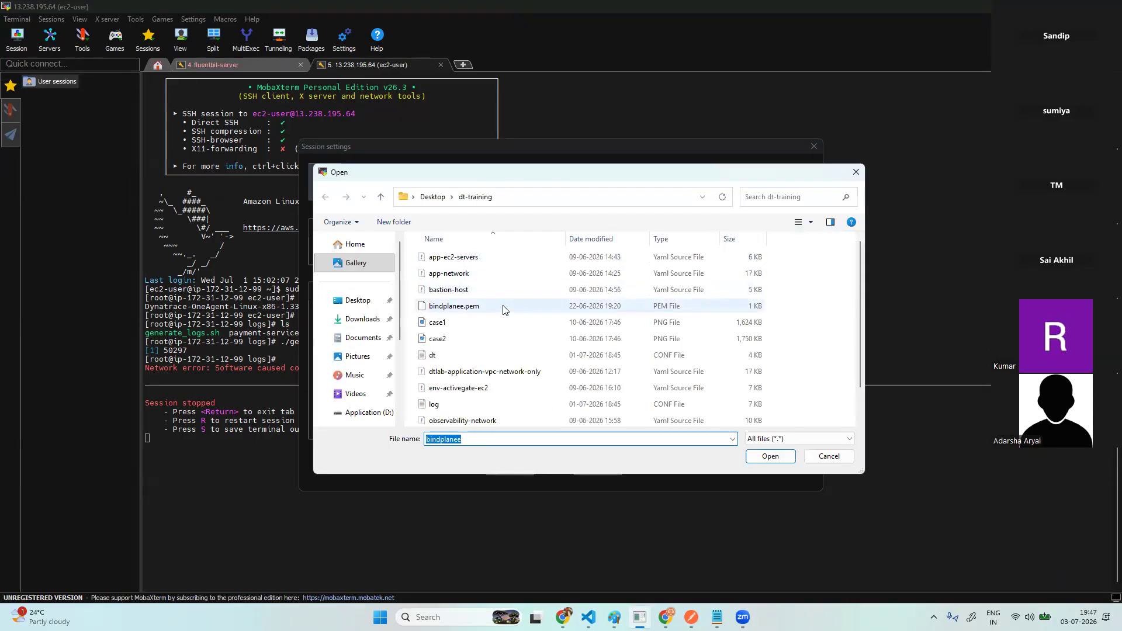
{"action": "left_click", "coordinate": [498, 308]}
{"action": "left_click", "coordinate": [771, 456]}
{"action": "left_click", "coordinate": [517, 468]}
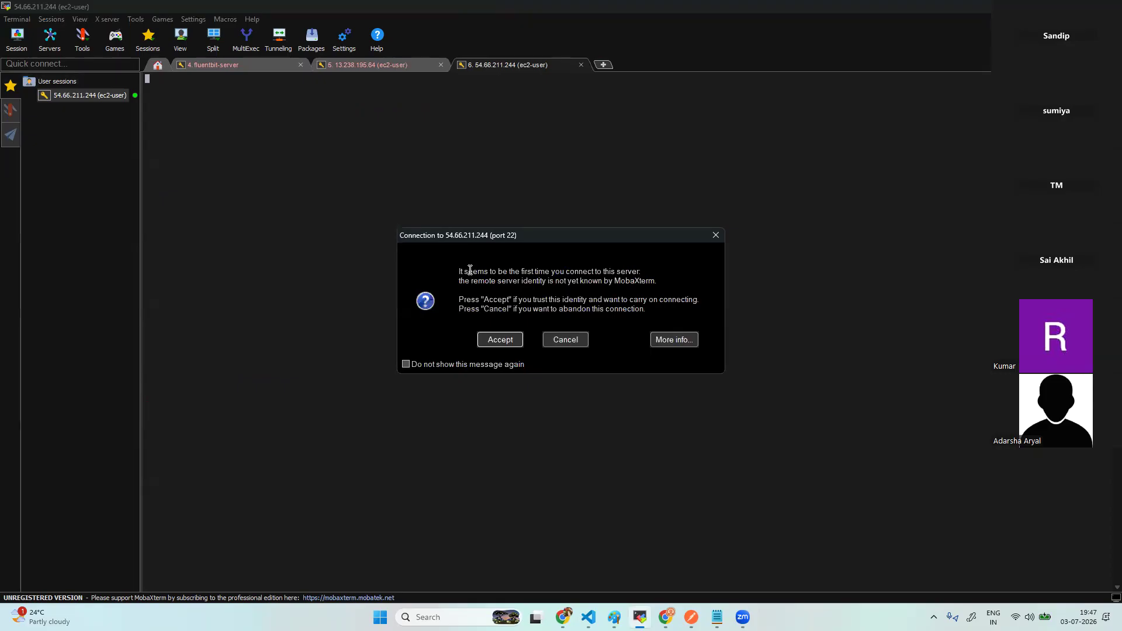
{"action": "left_click", "coordinate": [517, 344]}
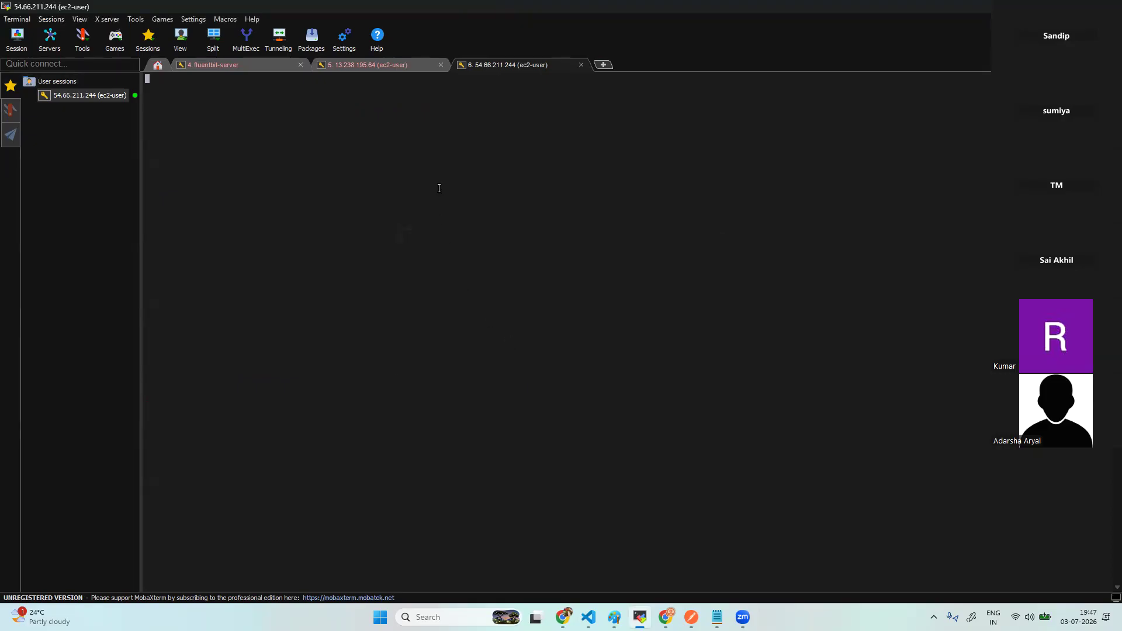
- Close the old 13.238.195.64 and fluentbit-server tabs, then search the AWS console for 'rds'
{"action": "left_click", "coordinate": [441, 65]}
{"action": "left_click", "coordinate": [300, 65]}
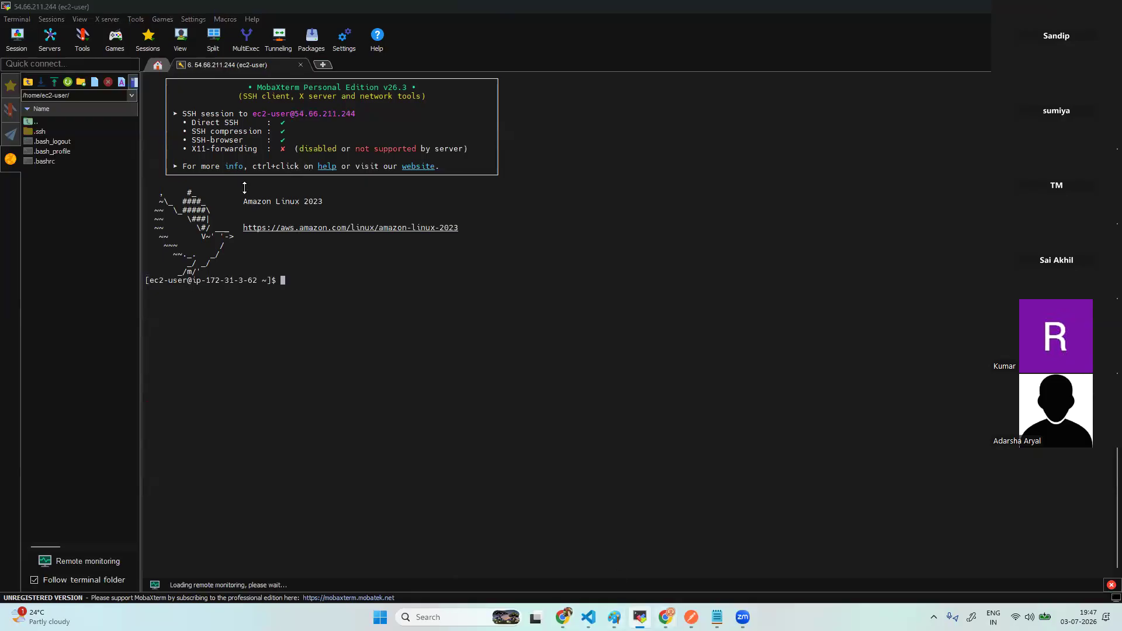
{"action": "key", "text": "alt+Tab"}
{"action": "left_click", "coordinate": [192, 68]}
{"action": "type", "text": "rds"}
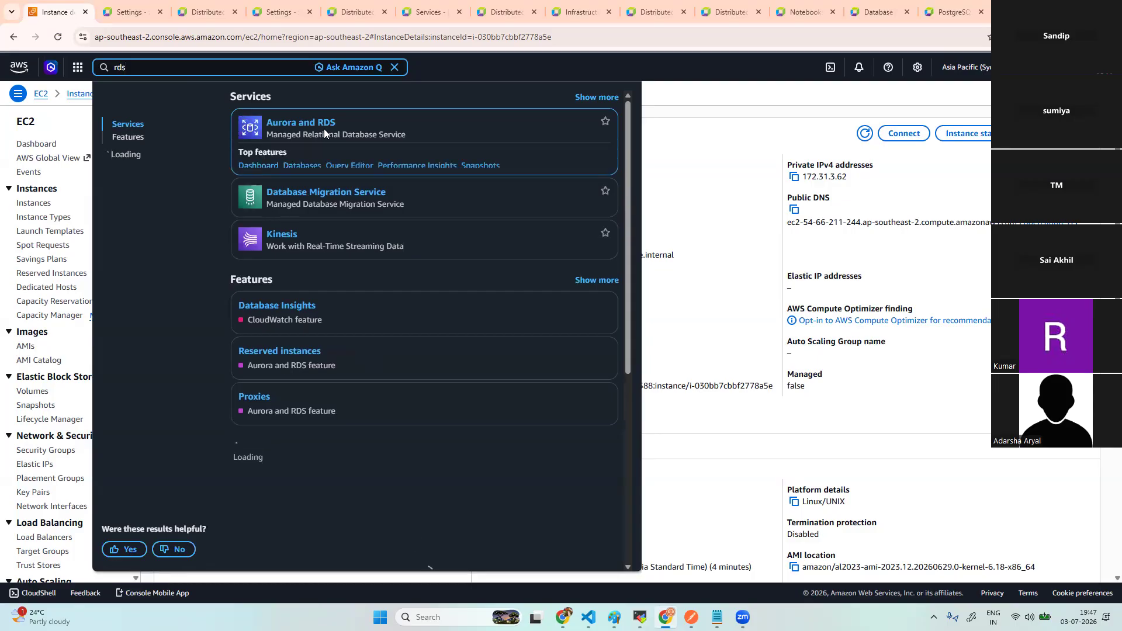
- From the empty RDS Databases list, skip the express offer and choose full Create database
{"action": "left_click", "coordinate": [304, 167]}
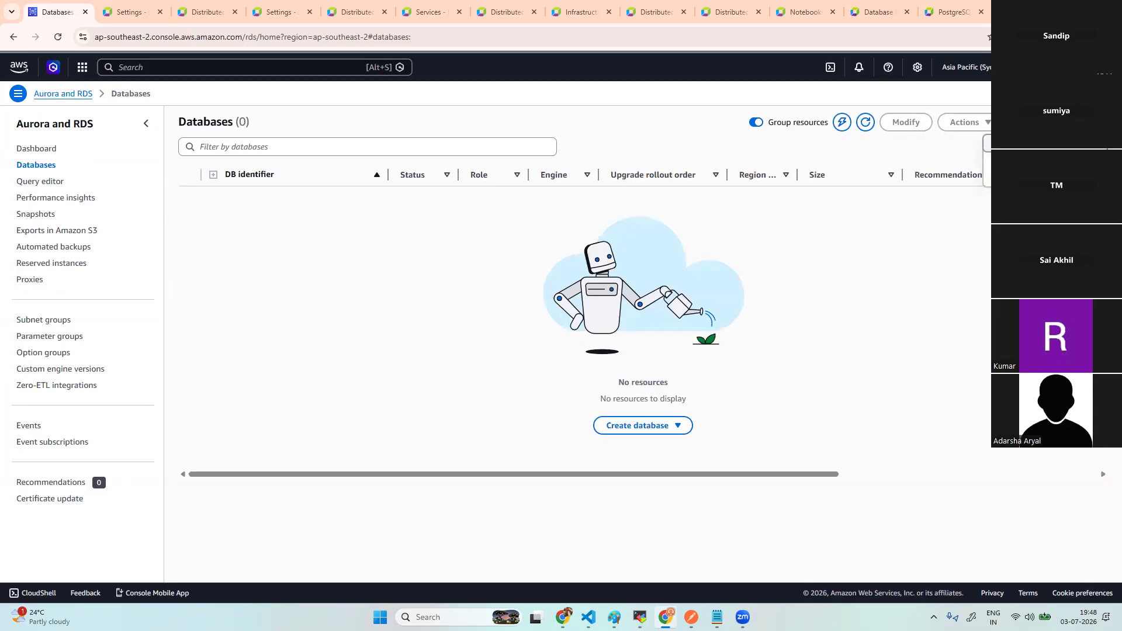
{"action": "left_click", "coordinate": [843, 123]}
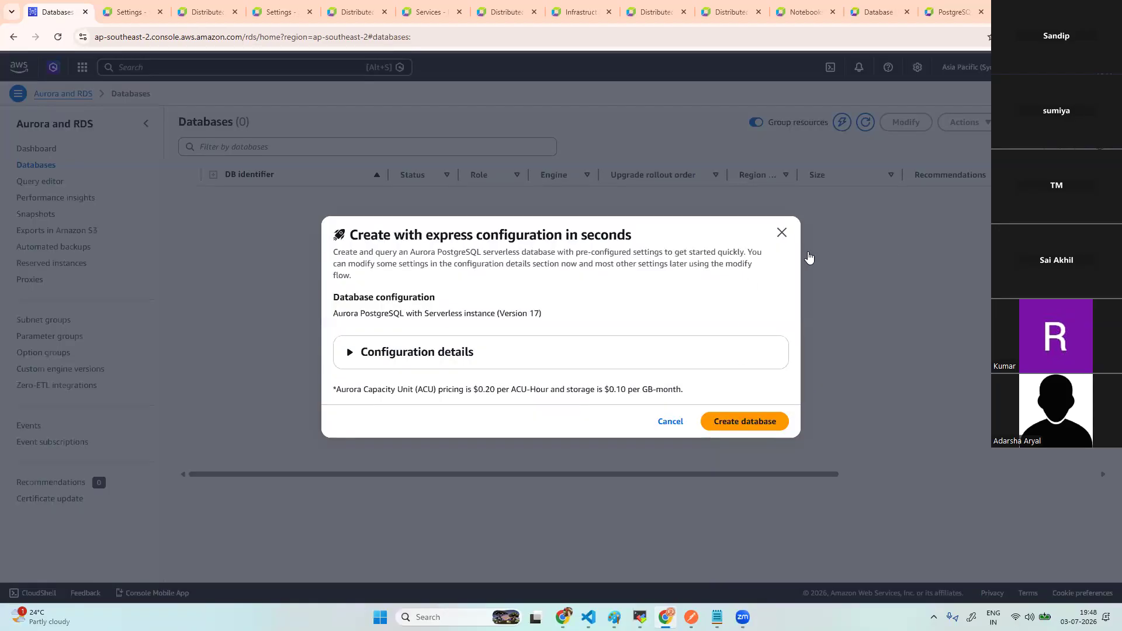
{"action": "left_click", "coordinate": [878, 193]}
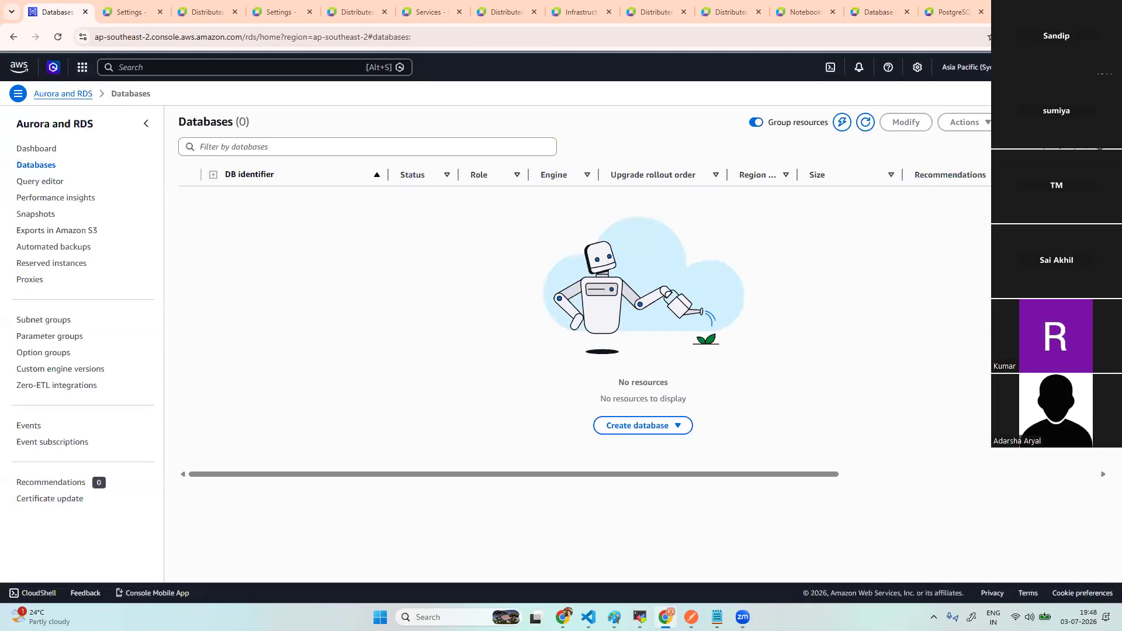
{"action": "left_click", "coordinate": [634, 425]}
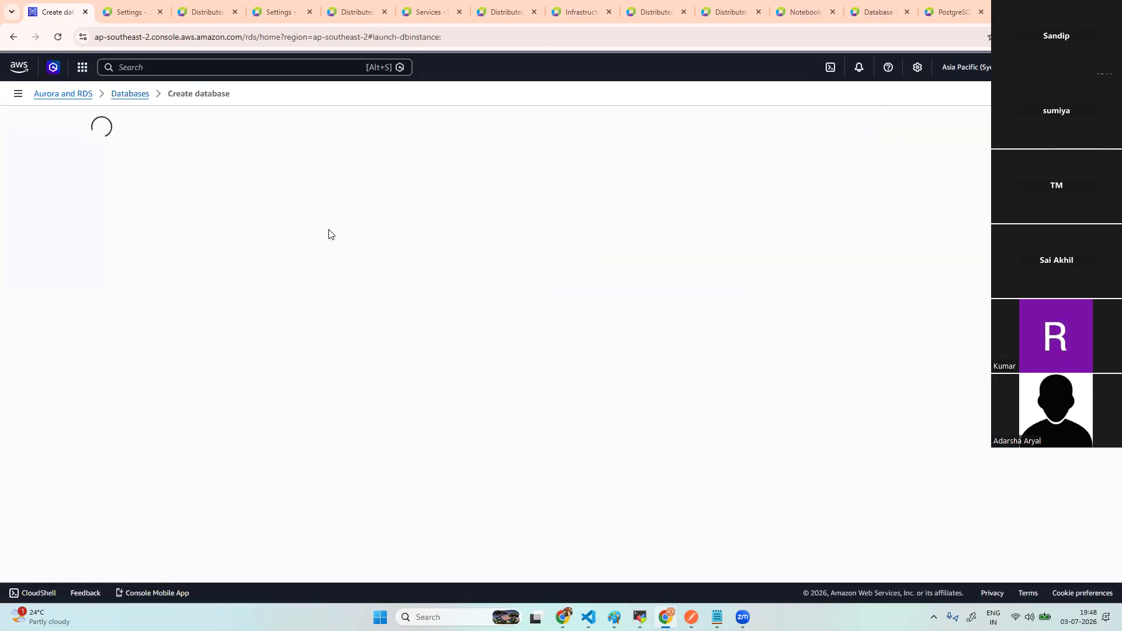
- Choose Microsoft SQL Server as the database engine and dismiss the feedback survey
{"action": "left_click", "coordinate": [108, 198]}
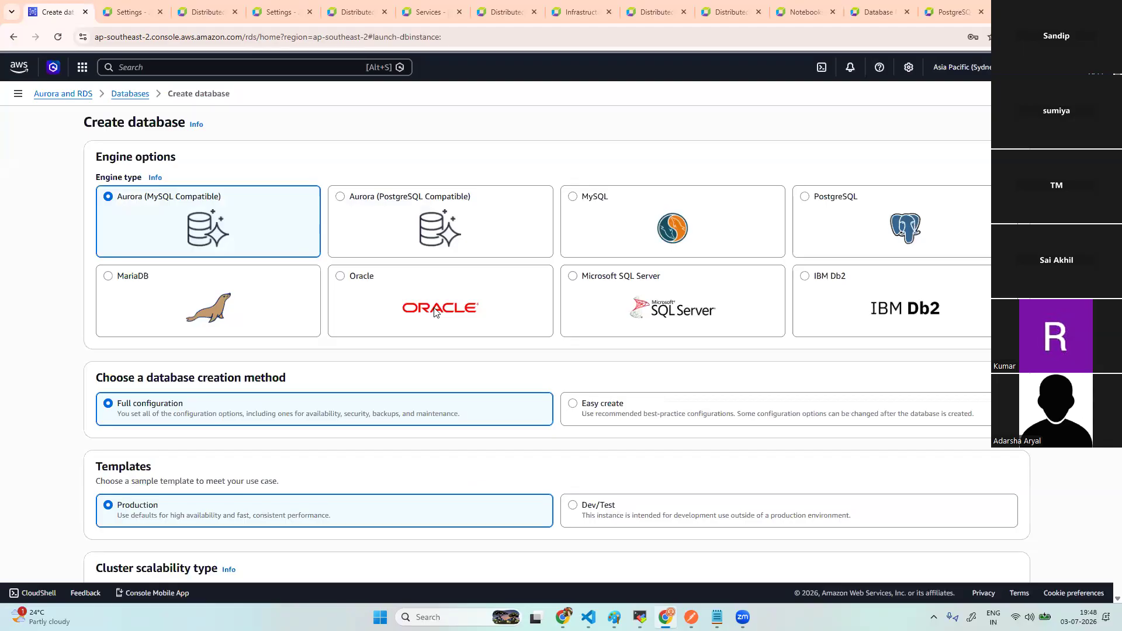
{"action": "left_click", "coordinate": [574, 280]}
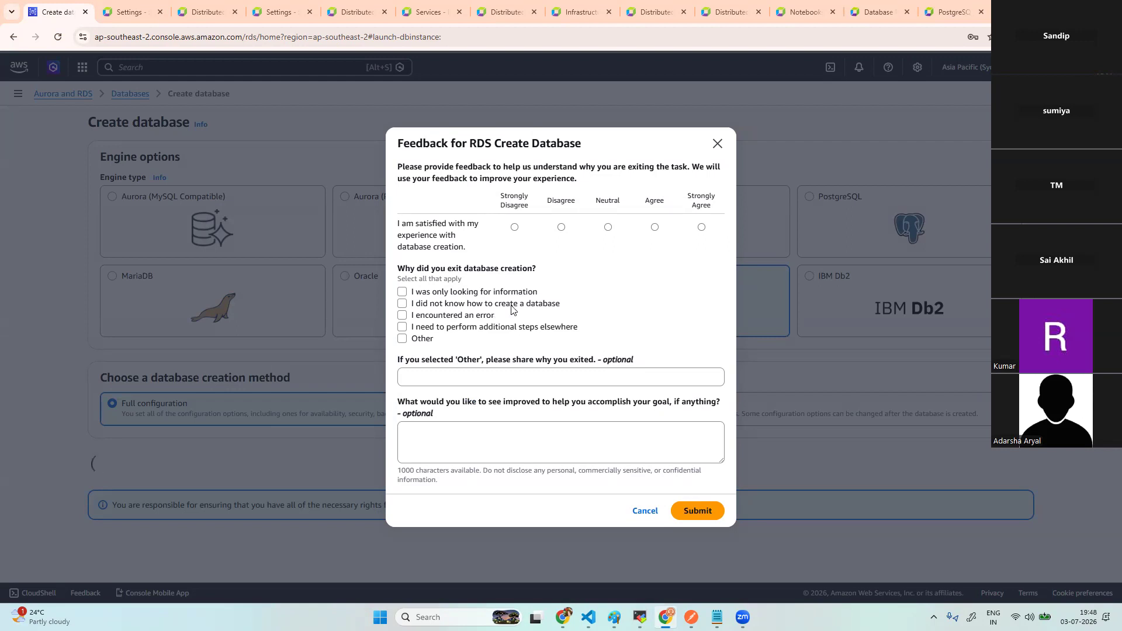
{"action": "left_click", "coordinate": [717, 144]}
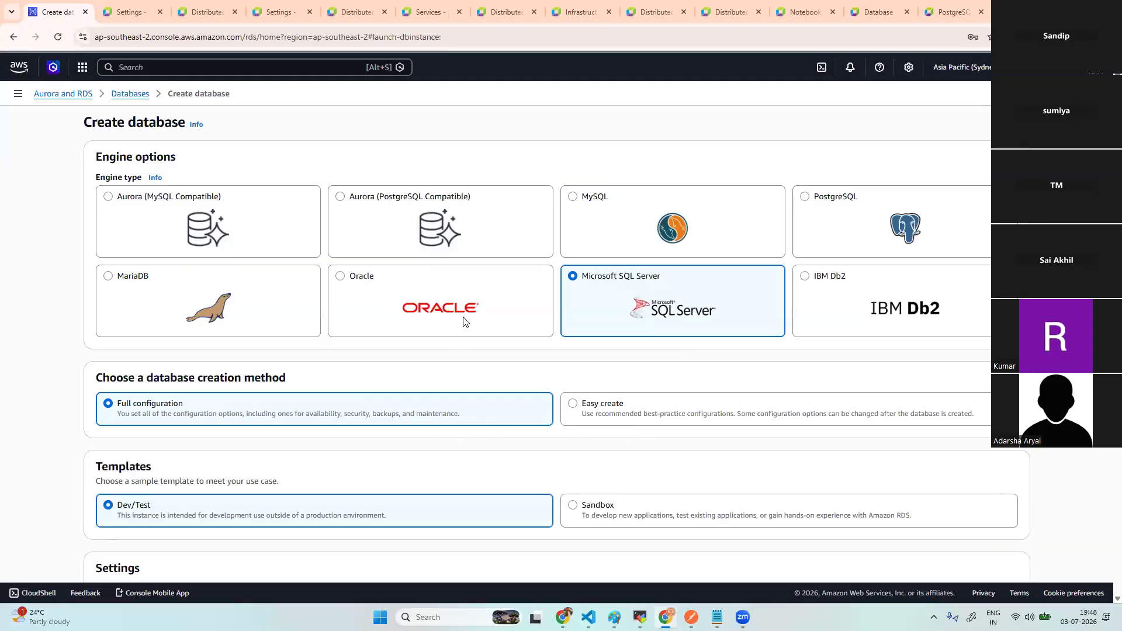
- Switch the database form to Easy create and scroll through its settings
{"action": "scroll", "coordinate": [621, 438], "scroll_direction": "down", "scroll_amount": 1}
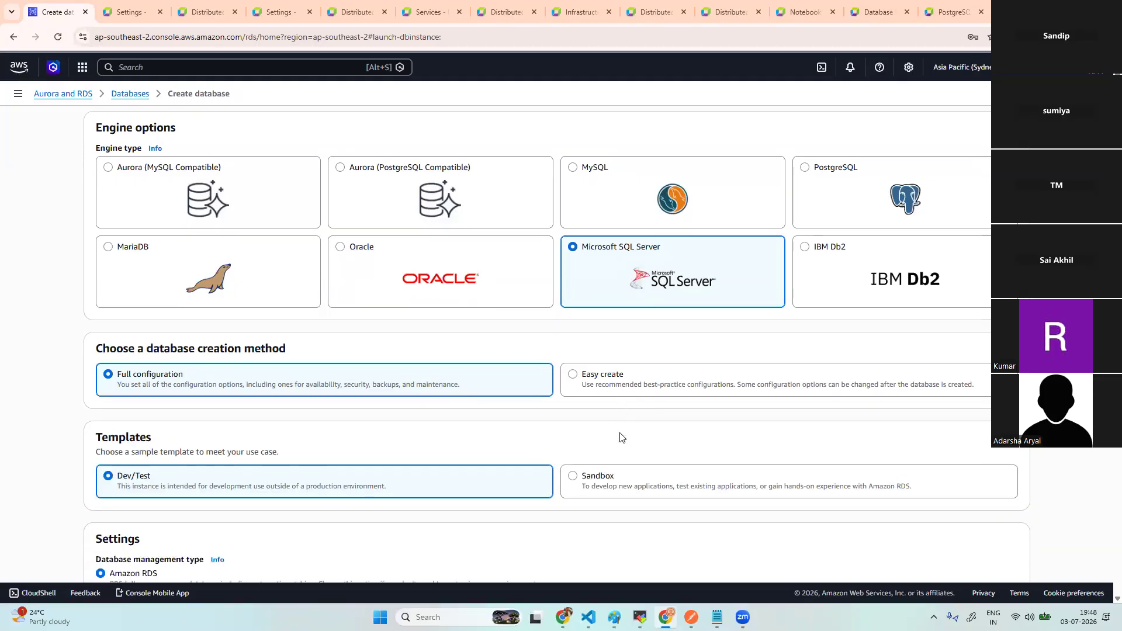
{"action": "scroll", "coordinate": [621, 438], "scroll_direction": "down", "scroll_amount": 1}
{"action": "scroll", "coordinate": [585, 351], "scroll_direction": "down", "scroll_amount": 1}
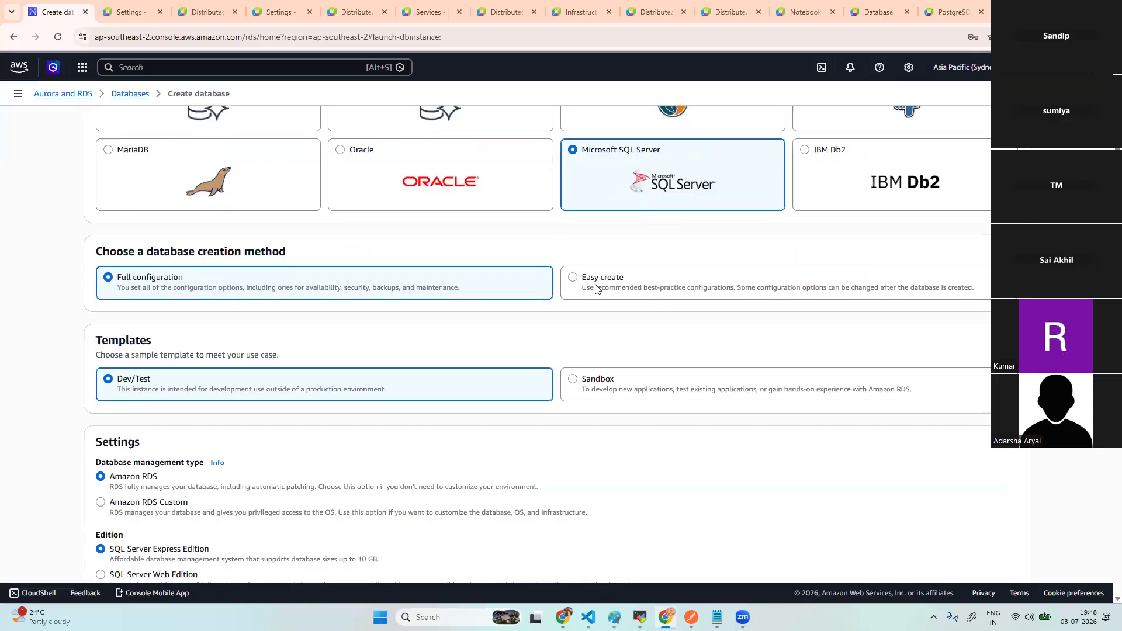
{"action": "left_click", "coordinate": [596, 289]}
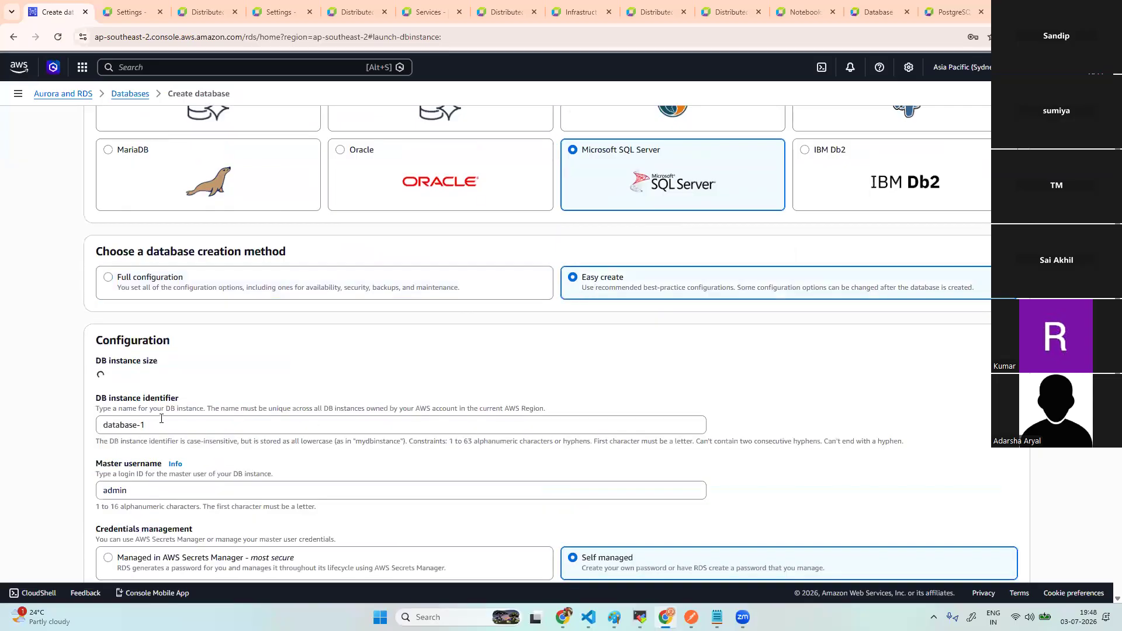
{"action": "scroll", "coordinate": [208, 454], "scroll_direction": "down", "scroll_amount": 2}
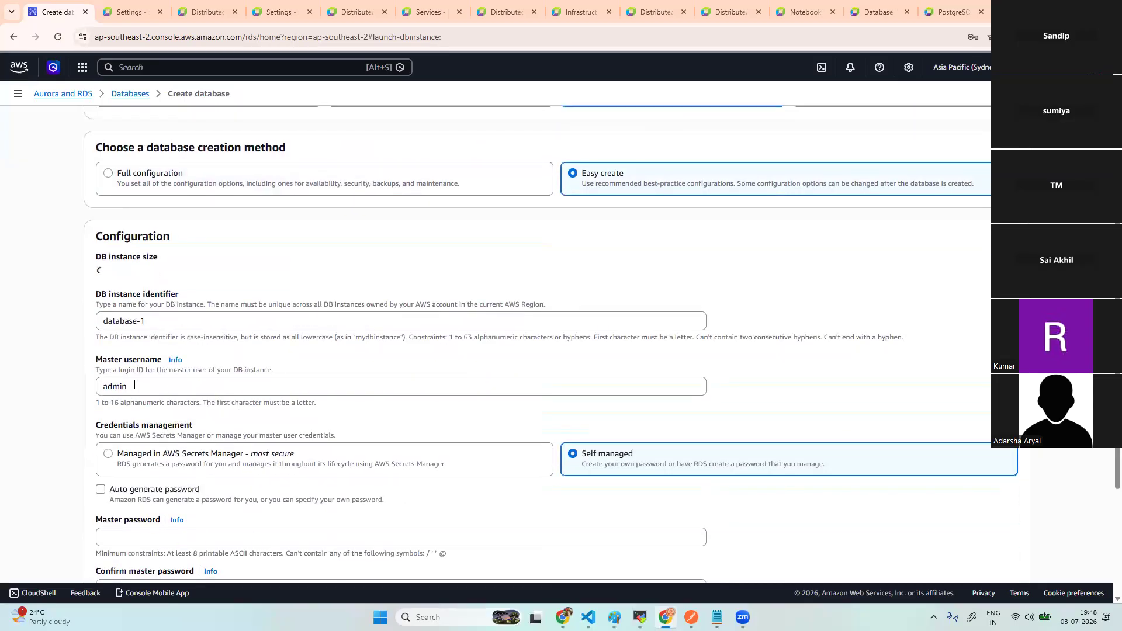
{"action": "scroll", "coordinate": [146, 403], "scroll_direction": "down", "scroll_amount": 2}
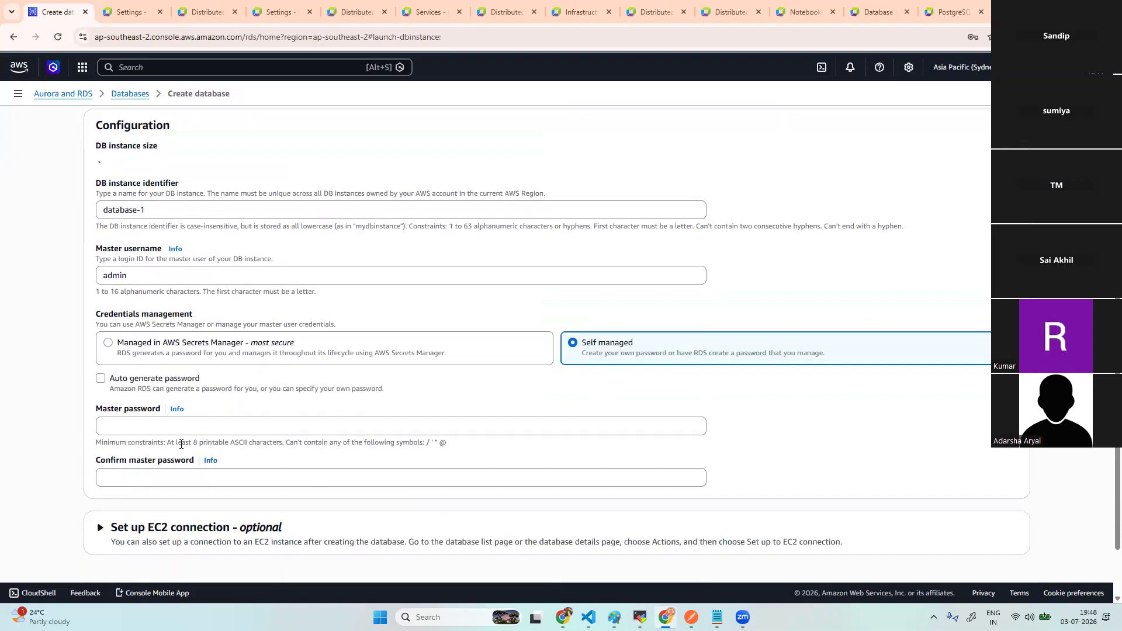
{"action": "scroll", "coordinate": [313, 483], "scroll_direction": "down", "scroll_amount": 2}
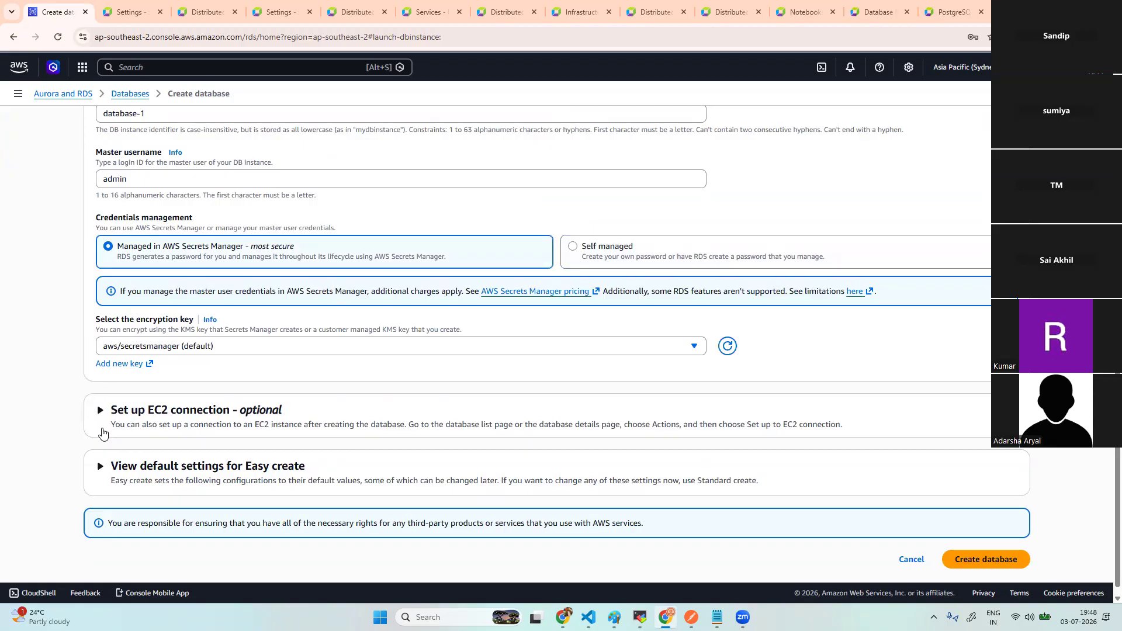
- Expand the optional EC2 connection settings, review them, and return to the MobaXterm terminal
{"action": "left_click", "coordinate": [100, 411]}
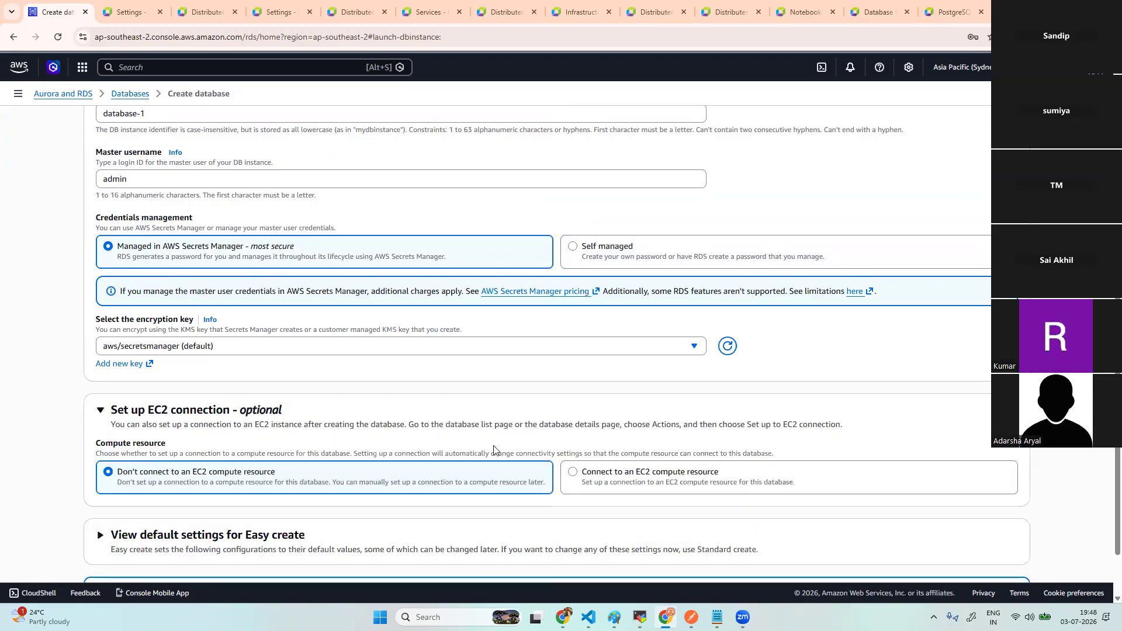
{"action": "scroll", "coordinate": [494, 447], "scroll_direction": "down", "scroll_amount": 2}
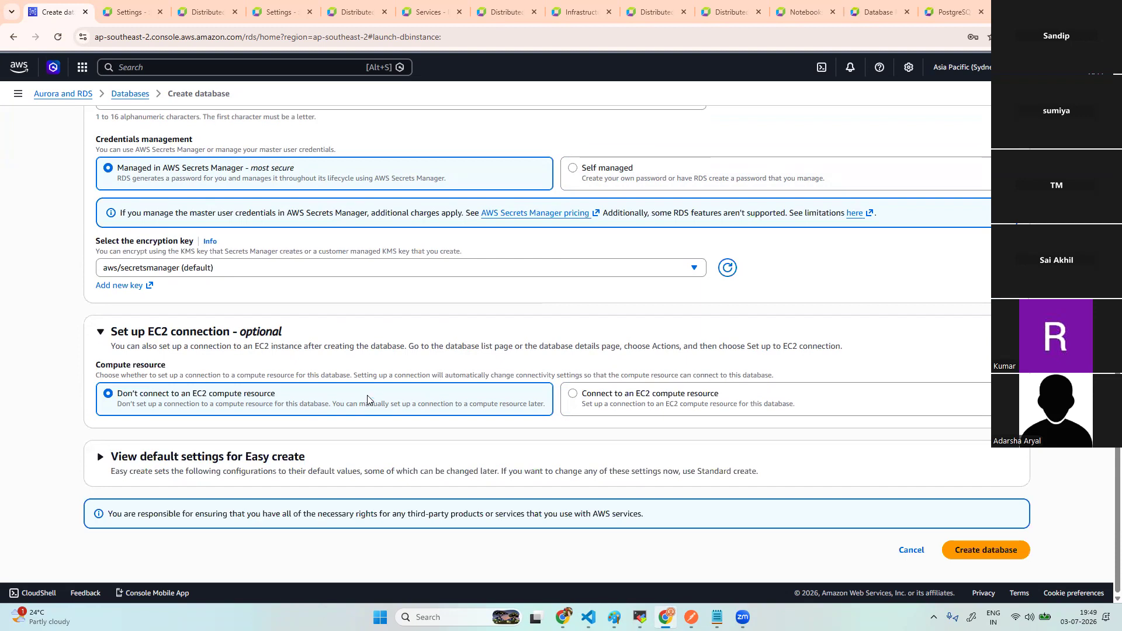
{"action": "scroll", "coordinate": [314, 328], "scroll_direction": "up", "scroll_amount": 5}
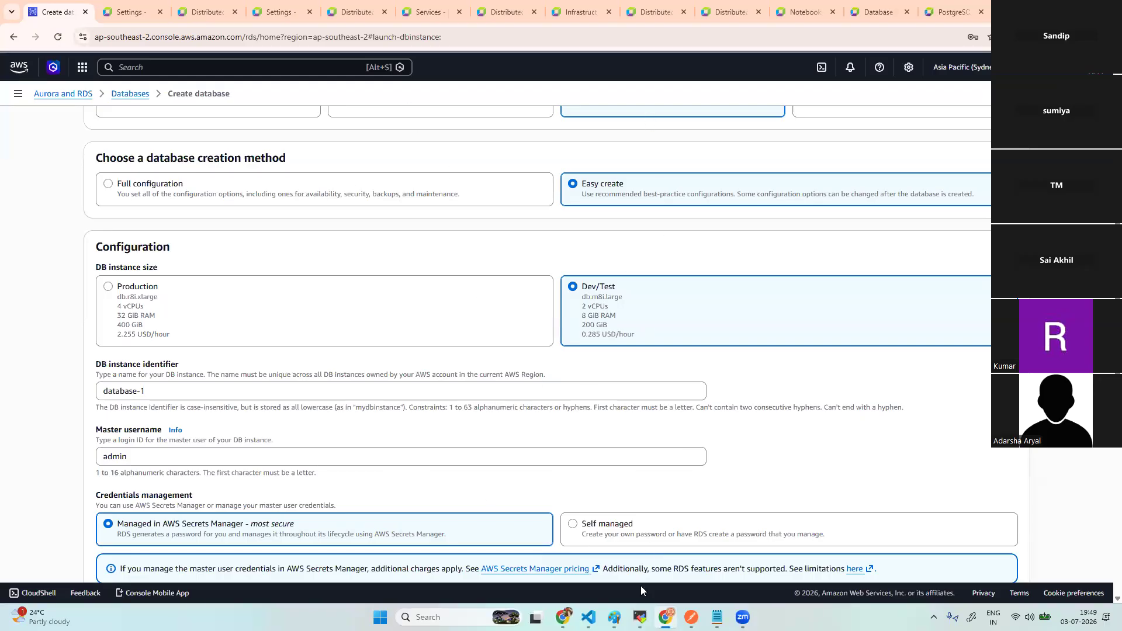
{"action": "left_click", "coordinate": [641, 617]}
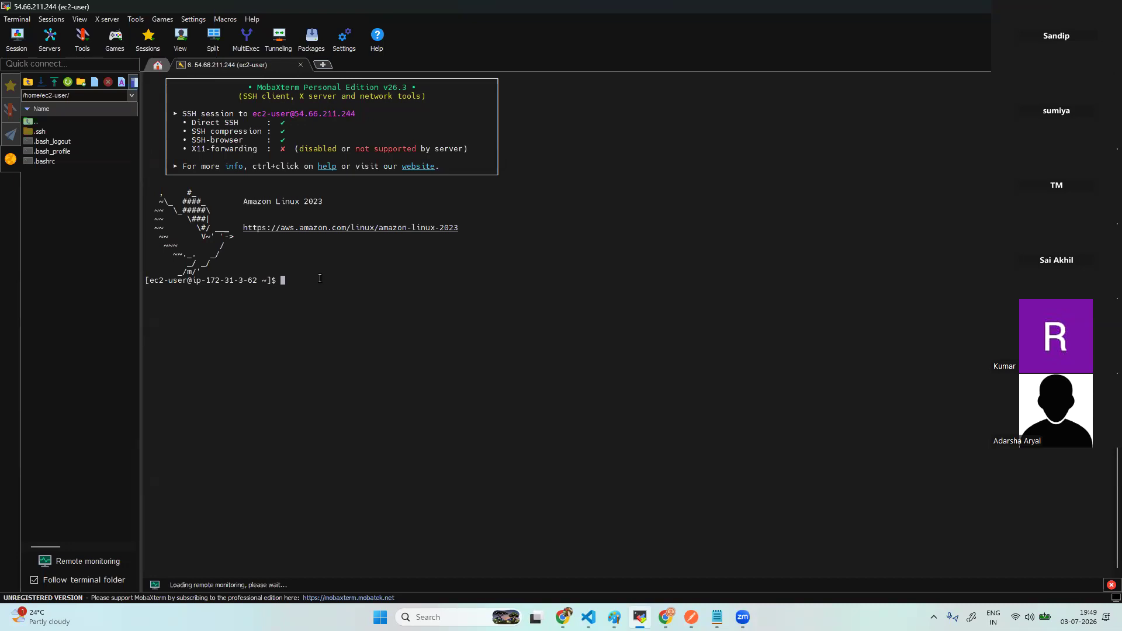
- Become root with sudo su and run yum update -y on the EC2 host
{"action": "type", "text": "sudo su"}
{"action": "key", "text": "Return"}
{"action": "type", "text": "yu"}
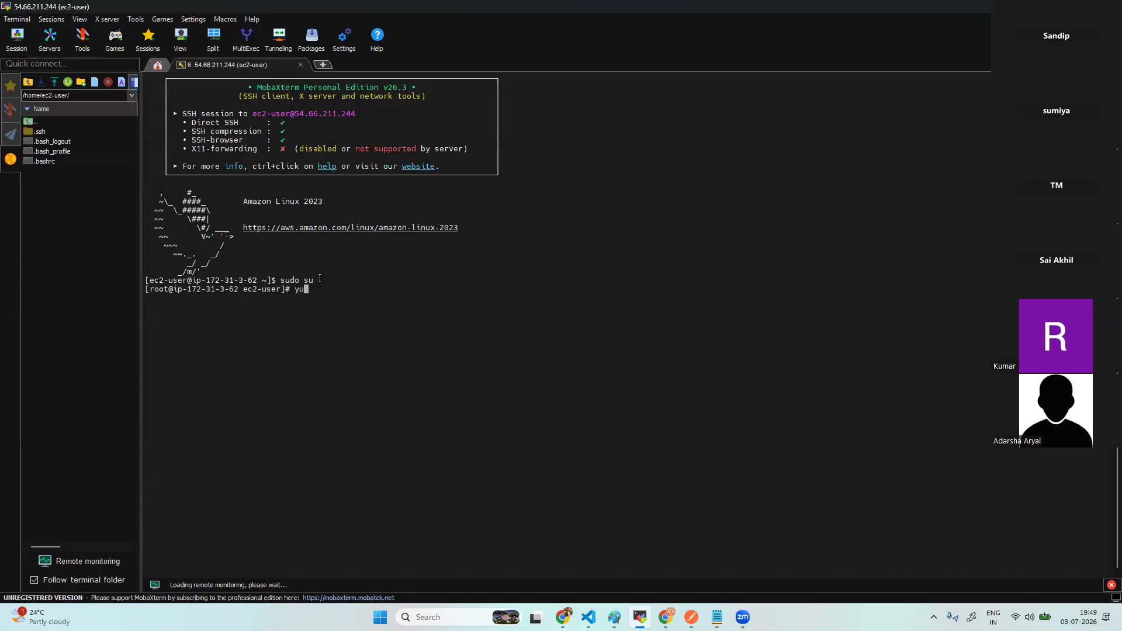
{"action": "type", "text": "m update -y"}
{"action": "key", "text": "Return"}
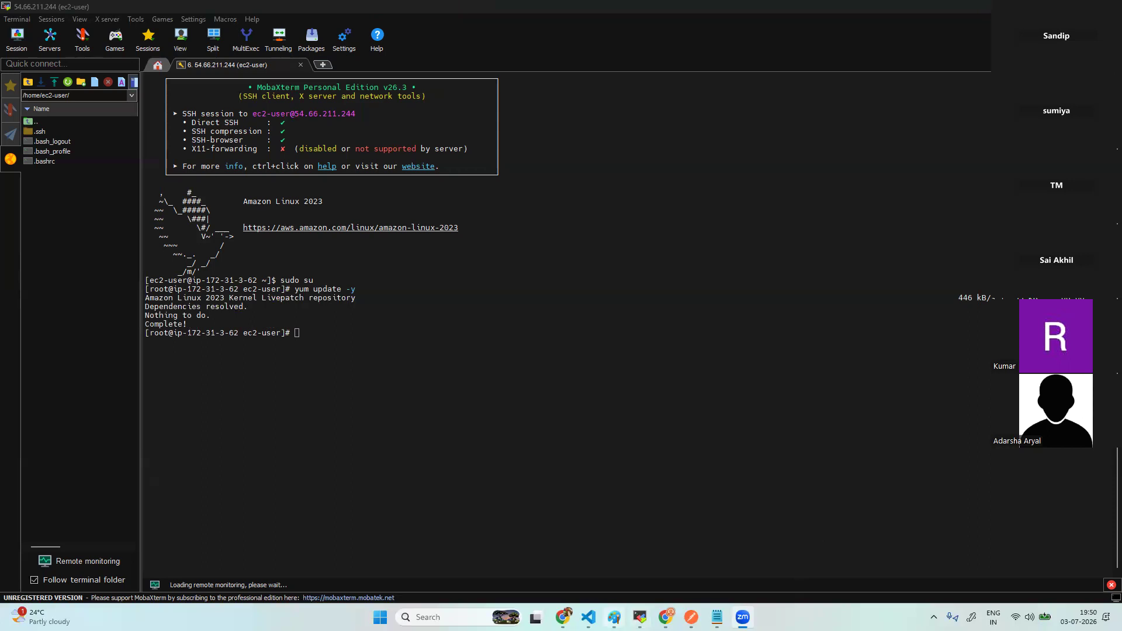
- Search the AWS console for 'ec2' and open the EC2 Instances list, then switch to Paint
{"action": "left_click", "coordinate": [666, 618]}
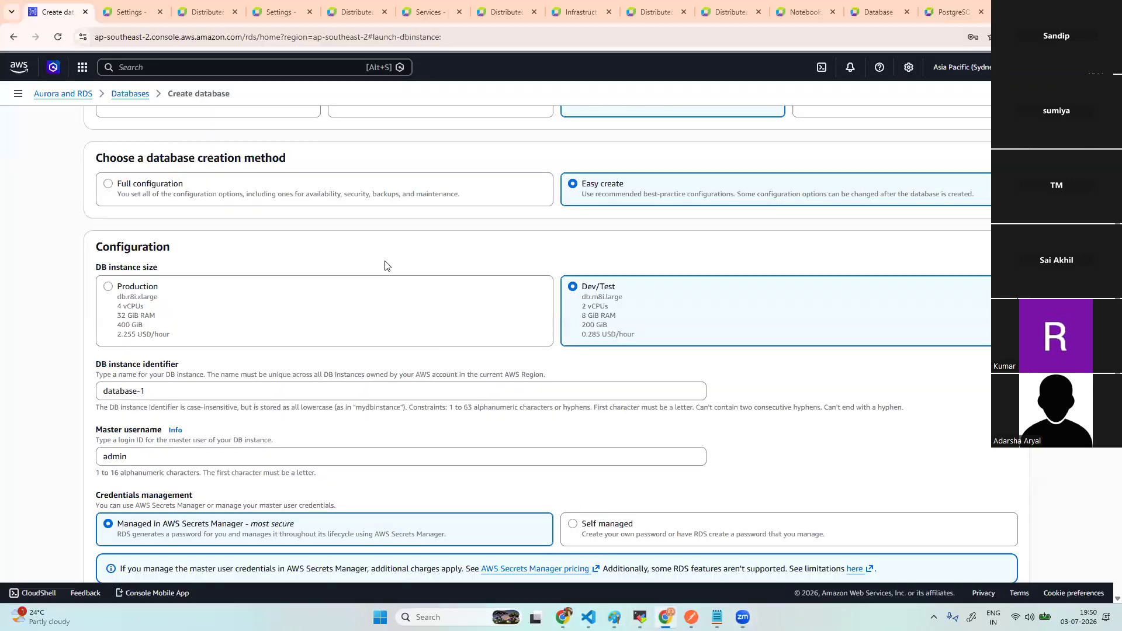
{"action": "scroll", "coordinate": [226, 171], "scroll_direction": "up", "scroll_amount": 4}
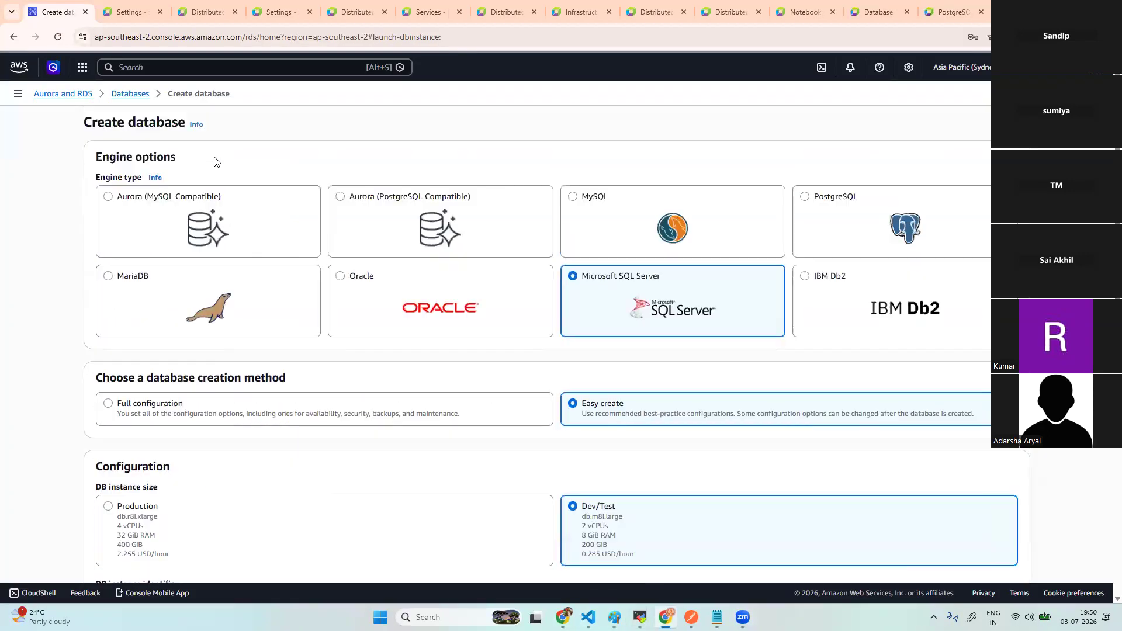
{"action": "left_click", "coordinate": [154, 68]}
{"action": "type", "text": "ec2"}
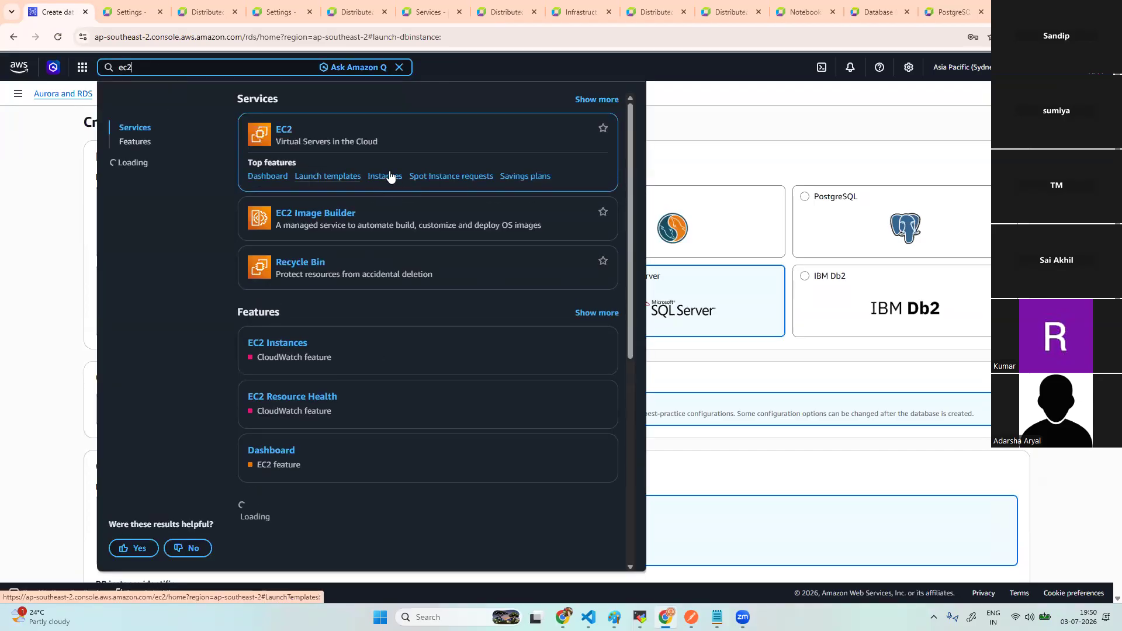
{"action": "left_click", "coordinate": [391, 177]}
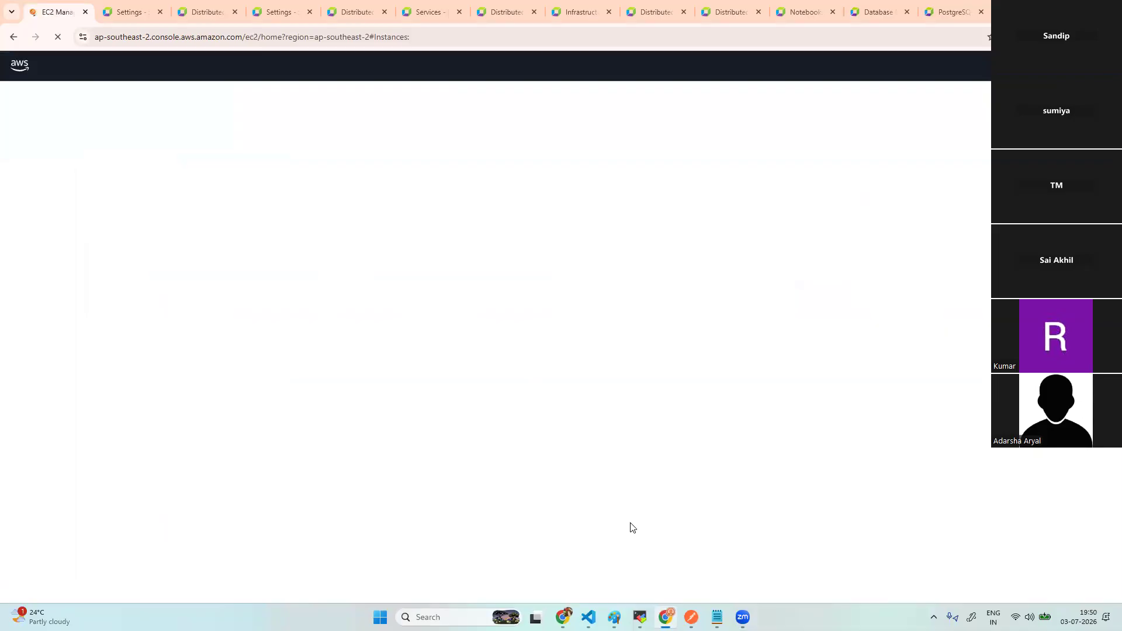
{"action": "key", "text": "alt+Tab"}
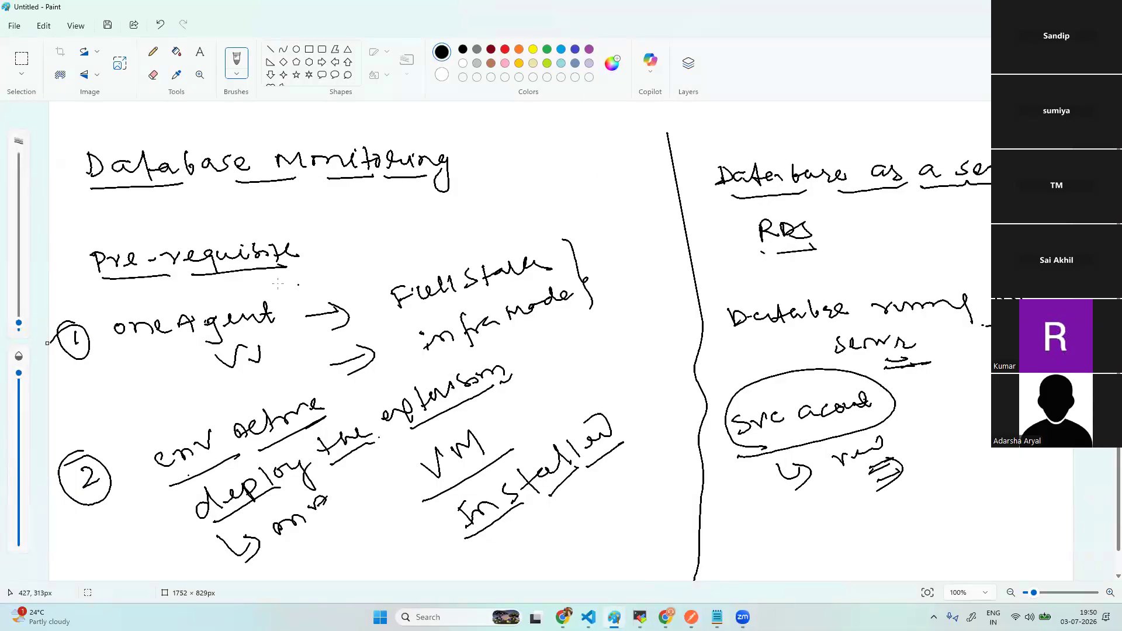
- Tick off the database-on-server and RDS notes in Paint, then return to the SSH terminal
{"action": "left_click_drag", "start_coordinate": [933, 342], "coordinate": [974, 319]}
{"action": "left_click_drag", "start_coordinate": [875, 214], "coordinate": [912, 167]}
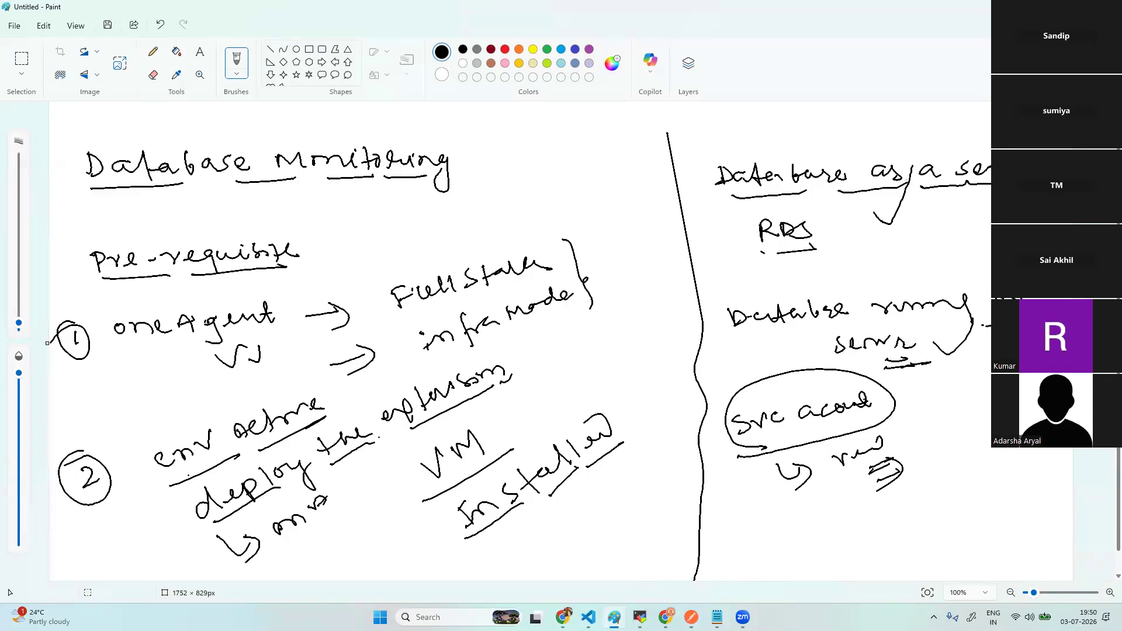
{"action": "mouse_move", "coordinate": [640, 618]}
{"action": "left_click", "coordinate": [639, 552]}
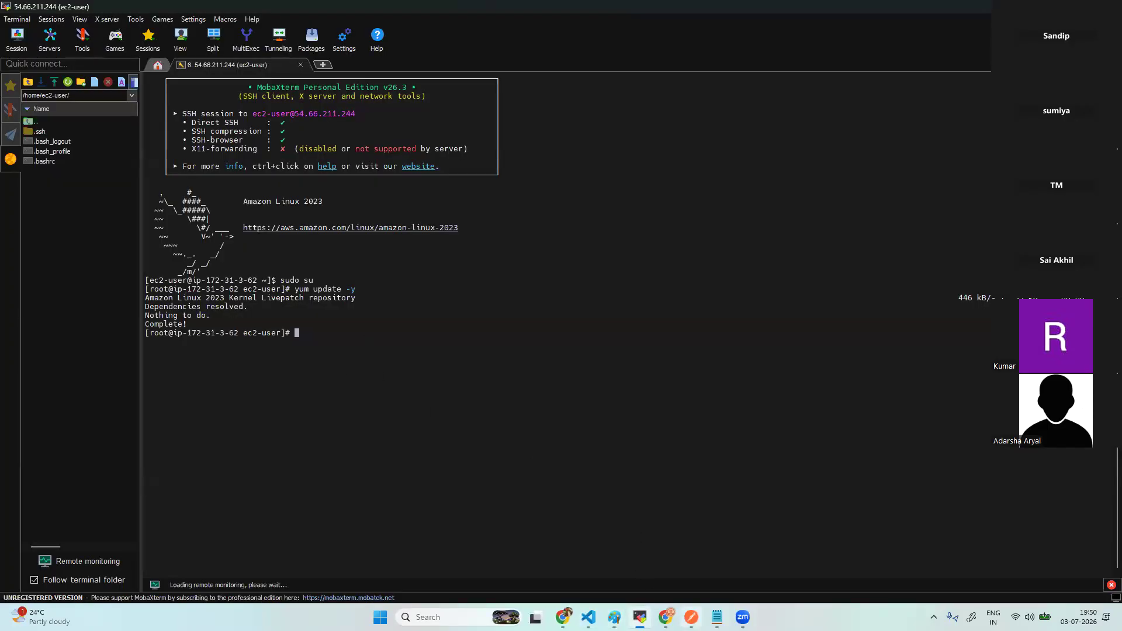
- Bring up the EC2 running-instances list showing postgres and AG02 with 2/2 checks passed
{"action": "left_click", "coordinate": [666, 617]}
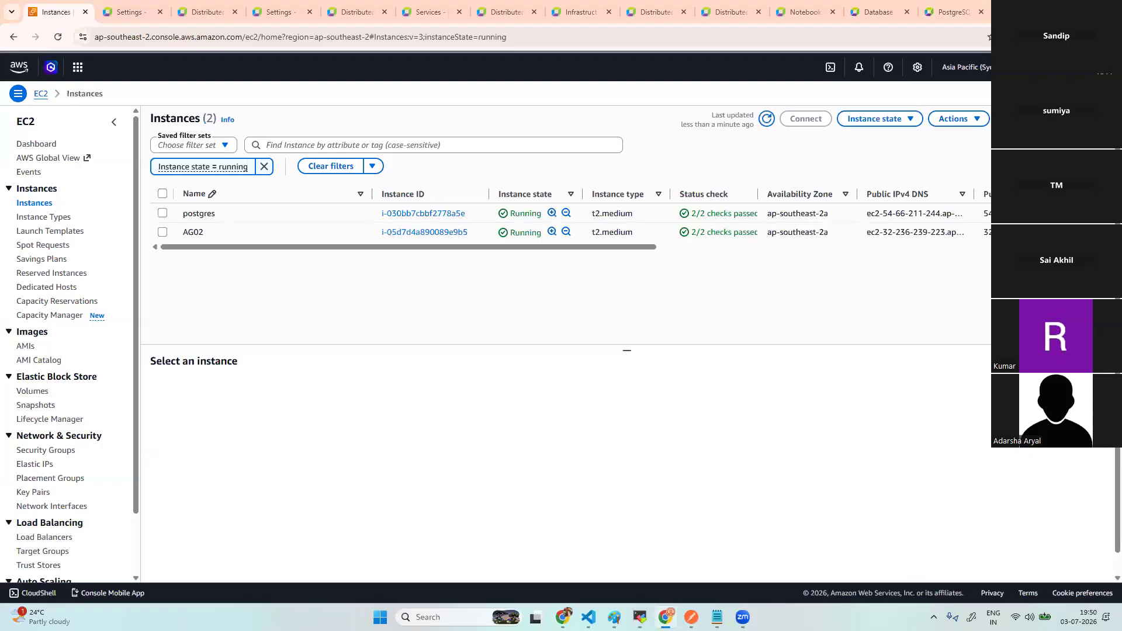
{"action": "mouse_move", "coordinate": [563, 617]}
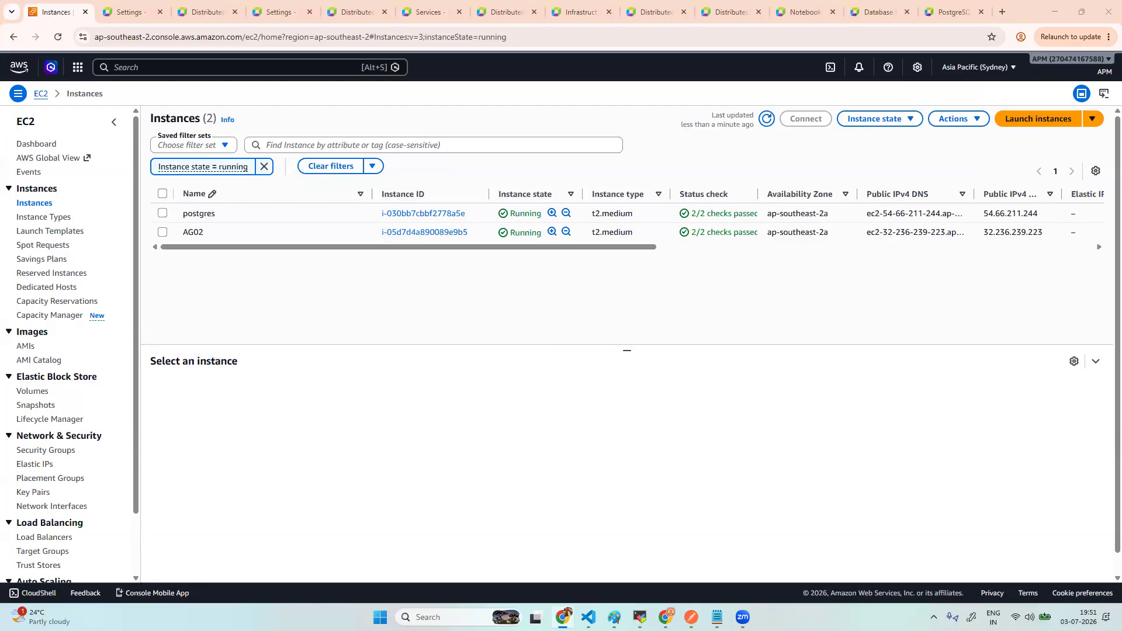
{"action": "mouse_move", "coordinate": [691, 618]}
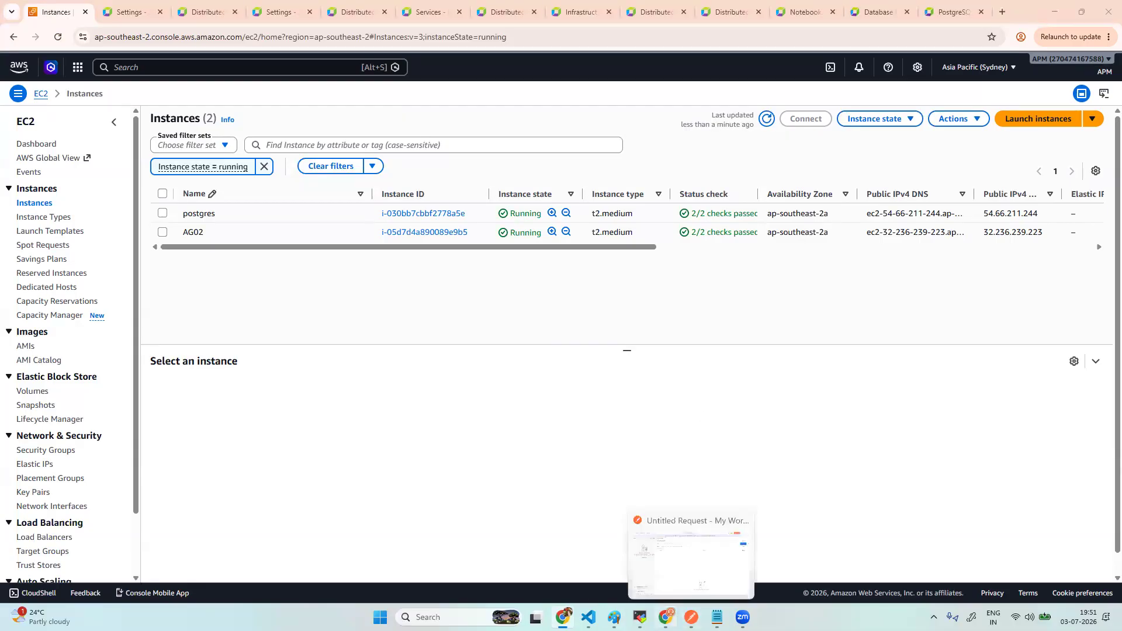
{"action": "left_click", "coordinate": [589, 618]}
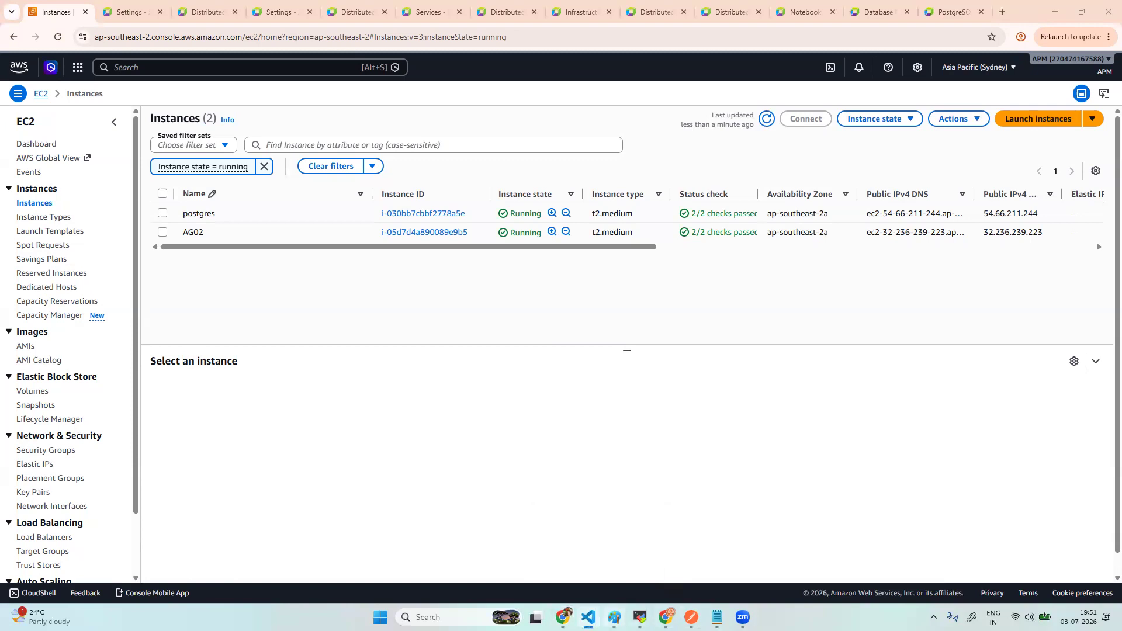
- Paste the PostgreSQL 15 dnf install command into a new Notepad tab
{"action": "left_click", "coordinate": [718, 618]}
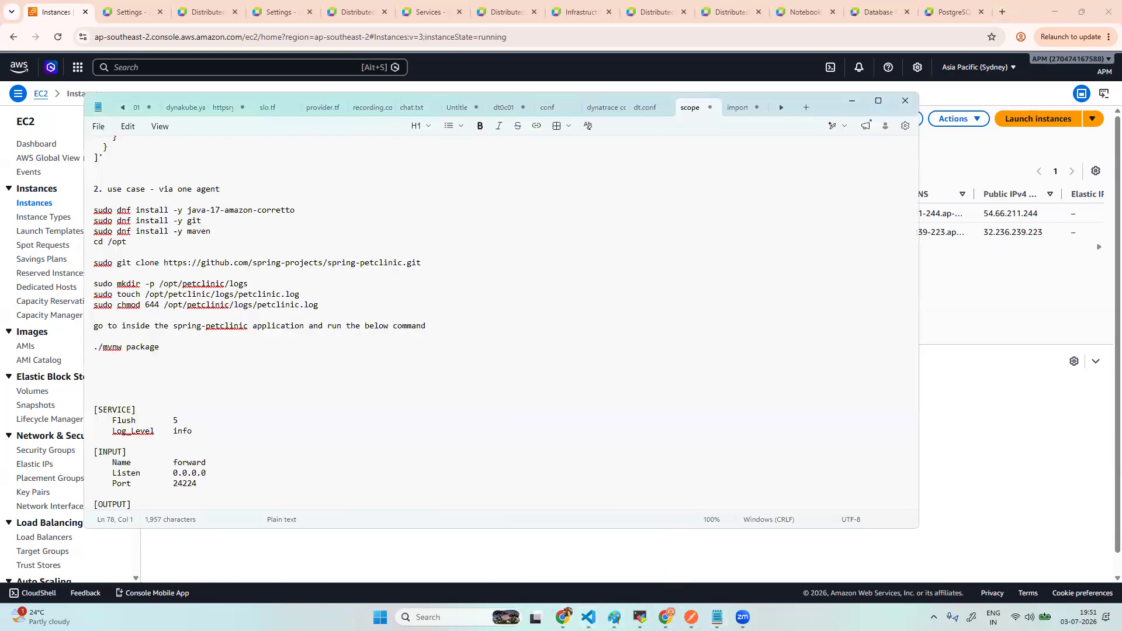
{"action": "left_click", "coordinate": [807, 106]}
{"action": "type", "text": "sudo dnf install postgresql15 postgresql15-server postgresql15-contrib -y"}
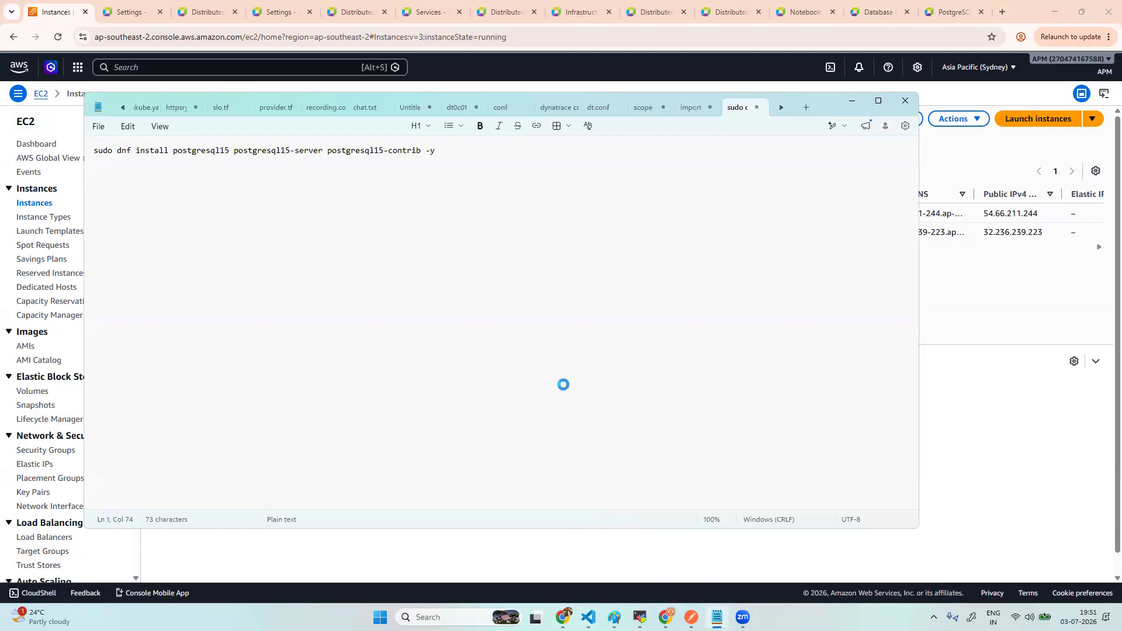
- Run the dnf install of postgresql15, postgresql15-server and postgresql15-contrib in the terminal, redoing a garbled paste
{"action": "left_click", "coordinate": [640, 617]}
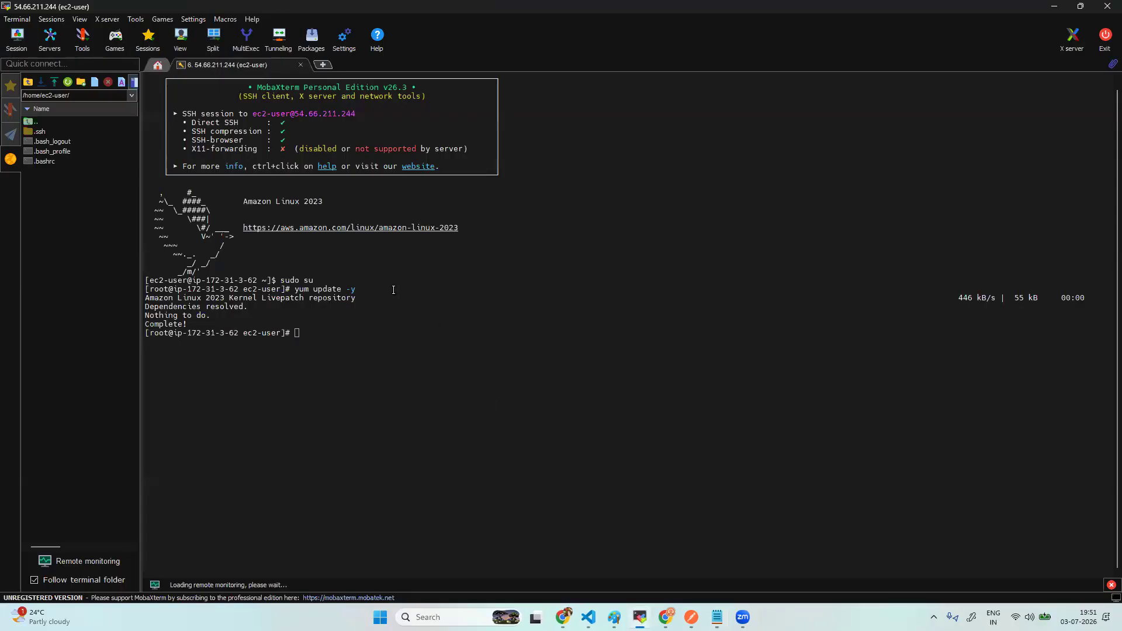
{"action": "right_click", "coordinate": [362, 337]}
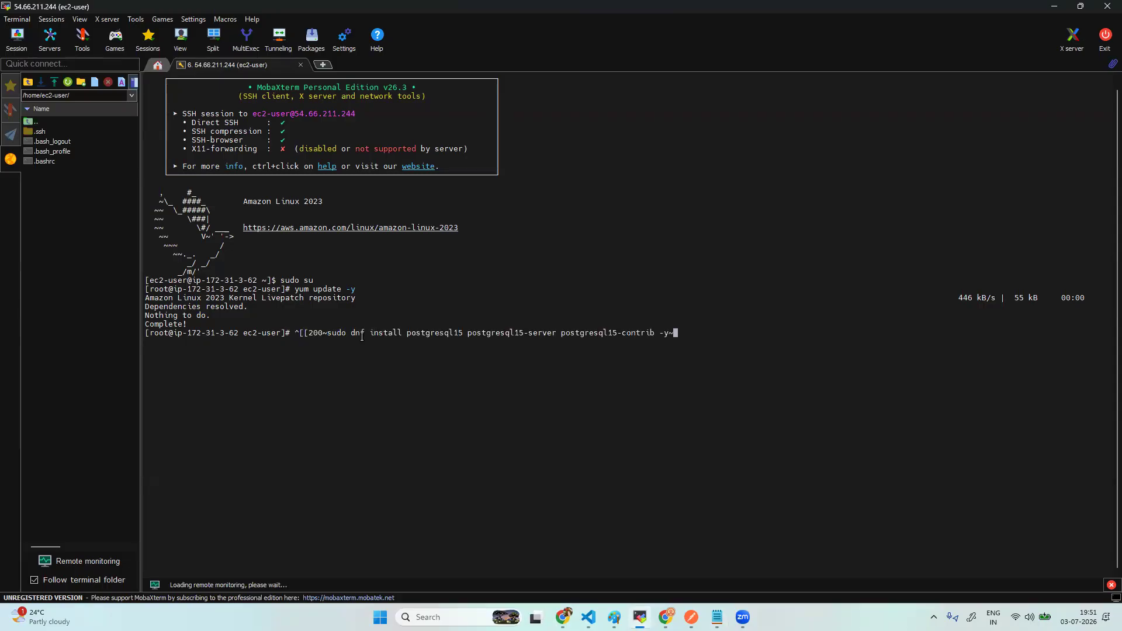
{"action": "key", "text": "ctrl+c"}
{"action": "key", "text": "ctrl+c"}
{"action": "right_click", "coordinate": [357, 350]}
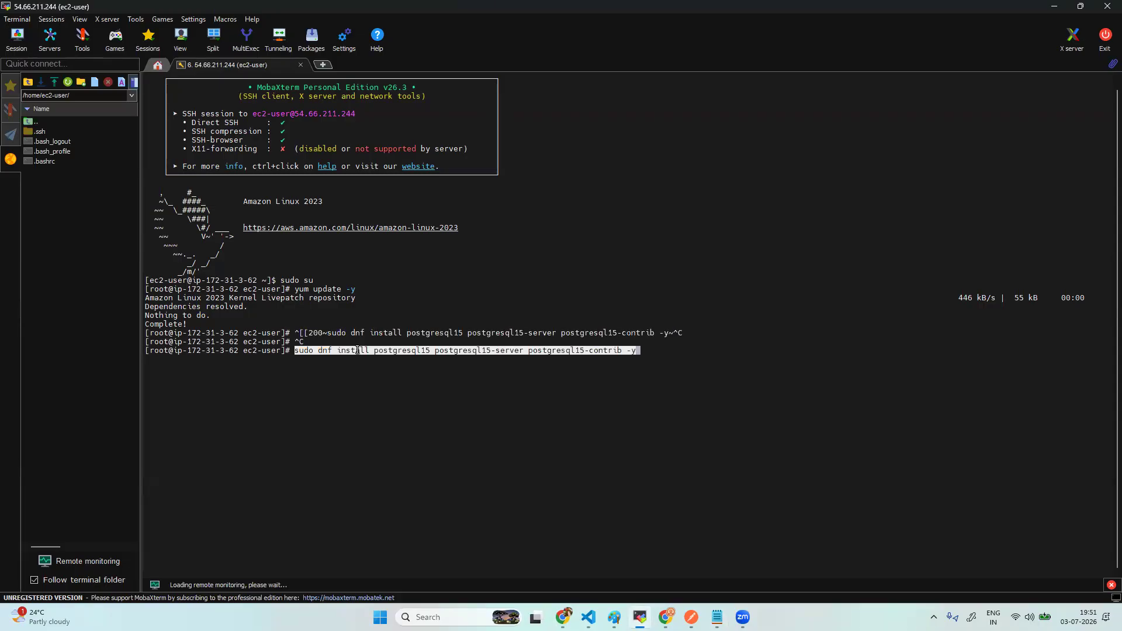
{"action": "key", "text": "Return"}
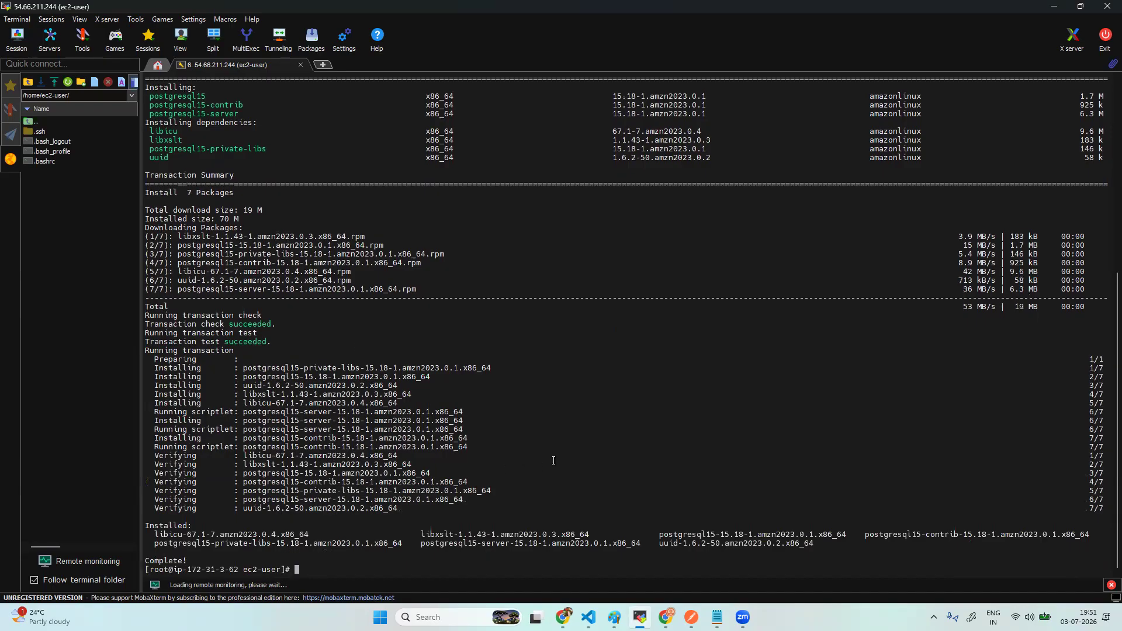
{"action": "left_click", "coordinate": [666, 618]}
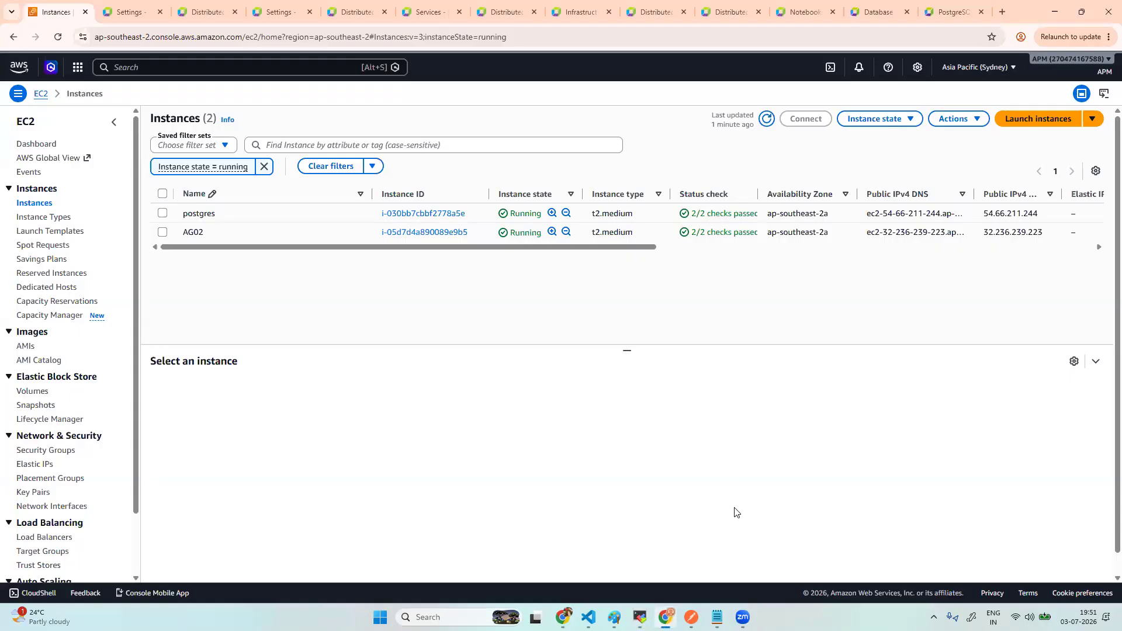
{"action": "left_click", "coordinate": [666, 617]}
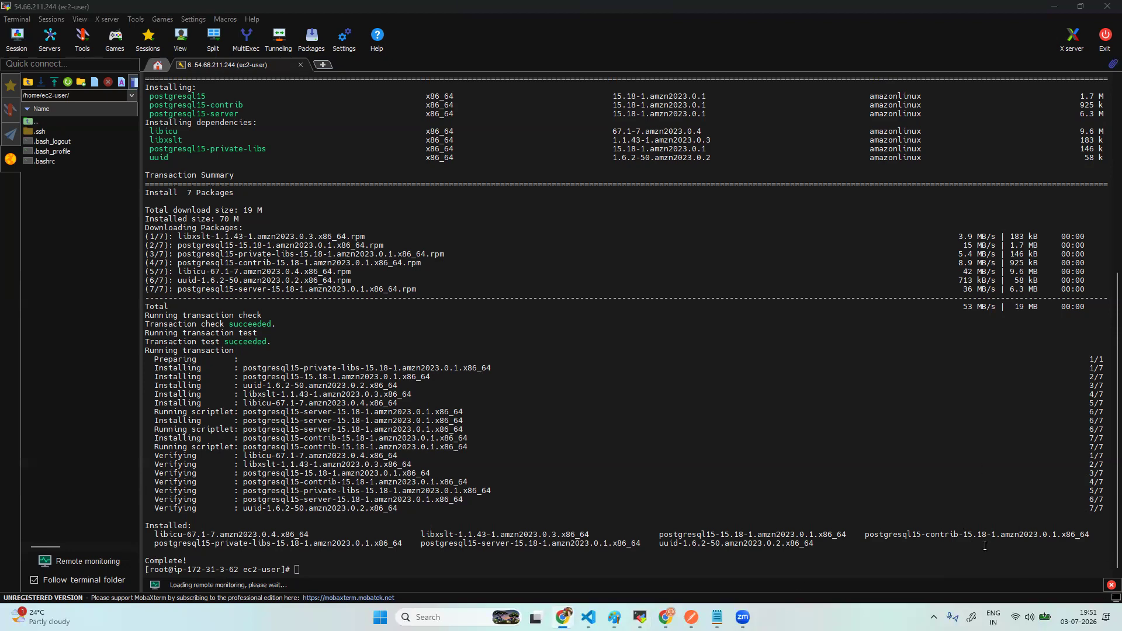
- Add the sudo postgresql-setup --initdb command on a new line in the notes
{"action": "left_click", "coordinate": [717, 617]}
{"action": "key", "text": "Return"}
{"action": "key", "text": "Return"}
{"action": "key", "text": "ctrl+v"}
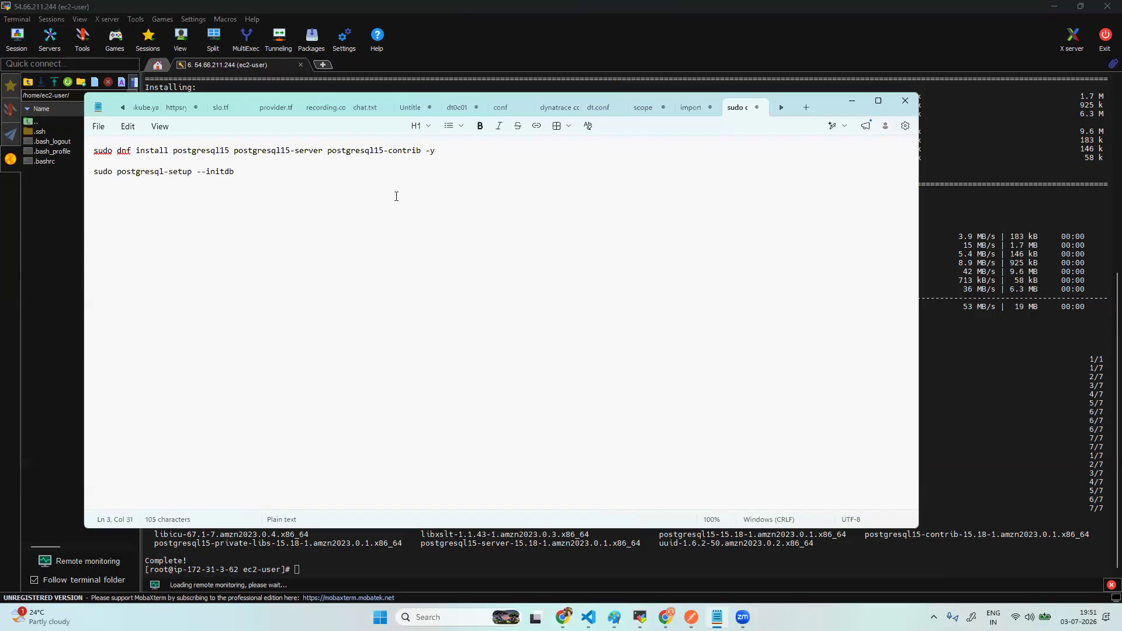
- Run sudo postgresql-setup --initdb to initialise the PostgreSQL database
{"action": "left_click", "coordinate": [341, 570]}
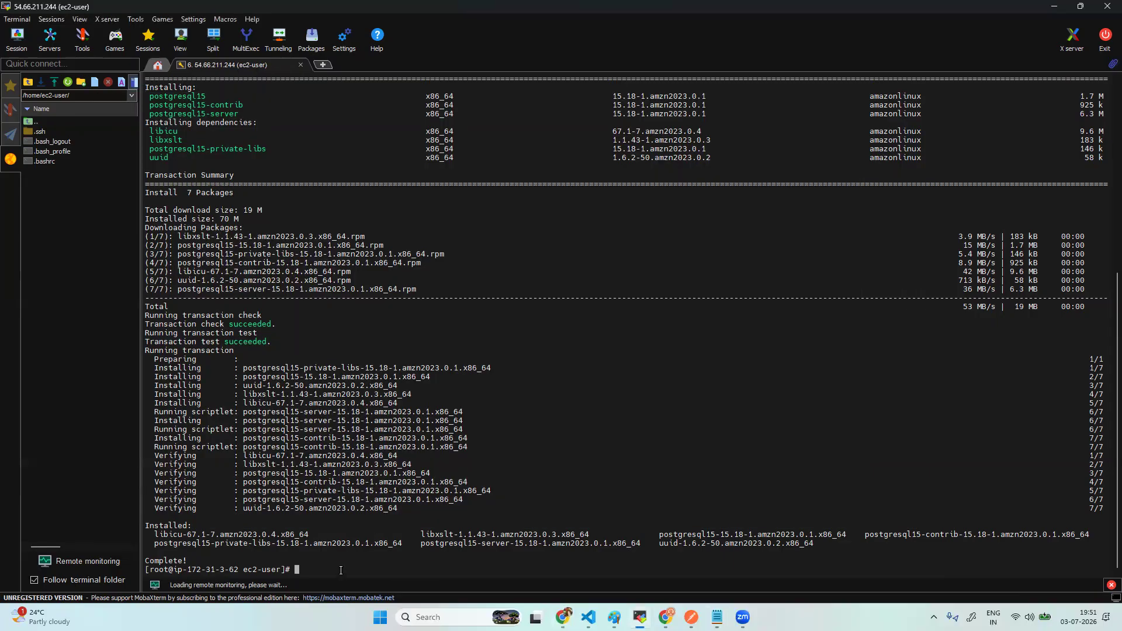
{"action": "right_click", "coordinate": [341, 570]}
{"action": "key", "text": "Return"}
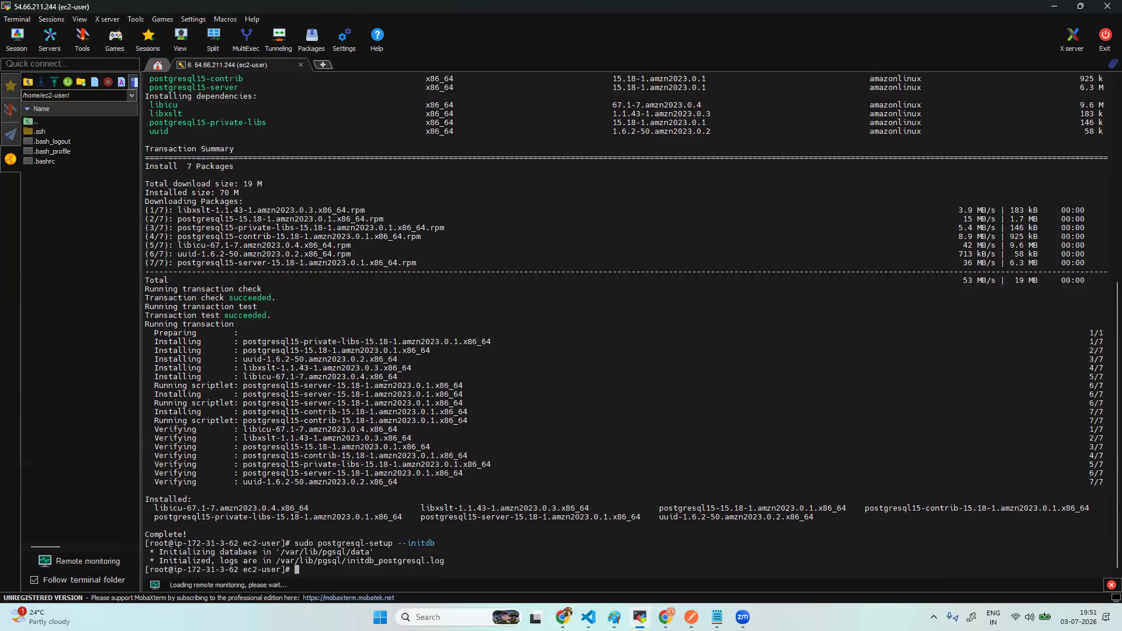
{"action": "key", "text": "alt+Tab"}
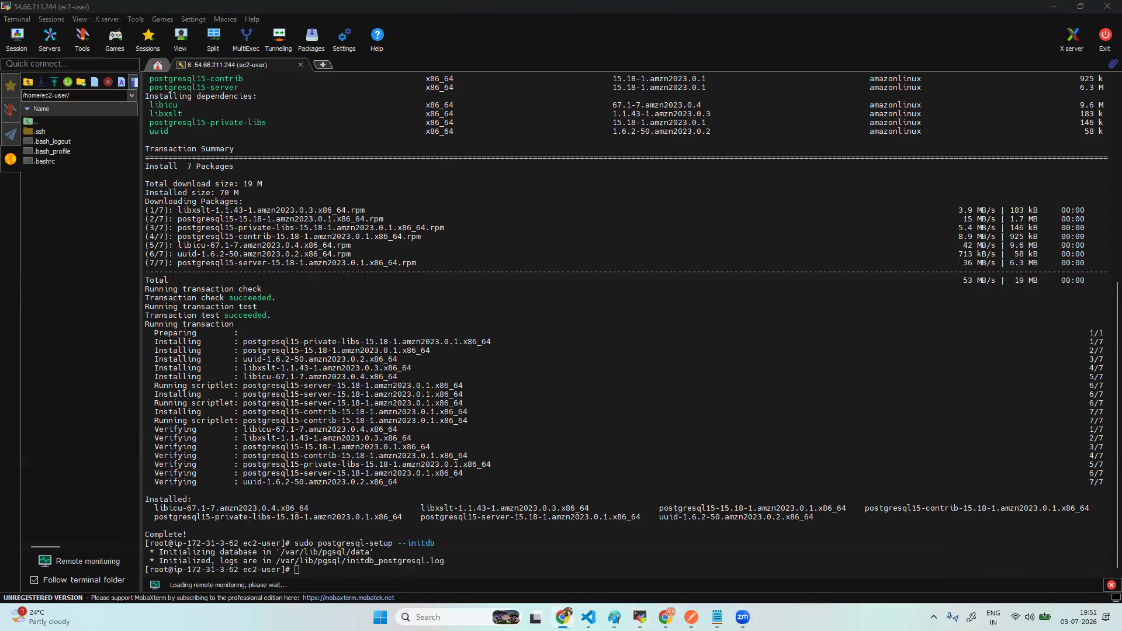
- Enable the postgresql service at boot and start it with sudo systemctl
{"action": "left_click", "coordinate": [498, 578]}
{"action": "right_click", "coordinate": [498, 578]}
{"action": "left_click", "coordinate": [418, 570]}
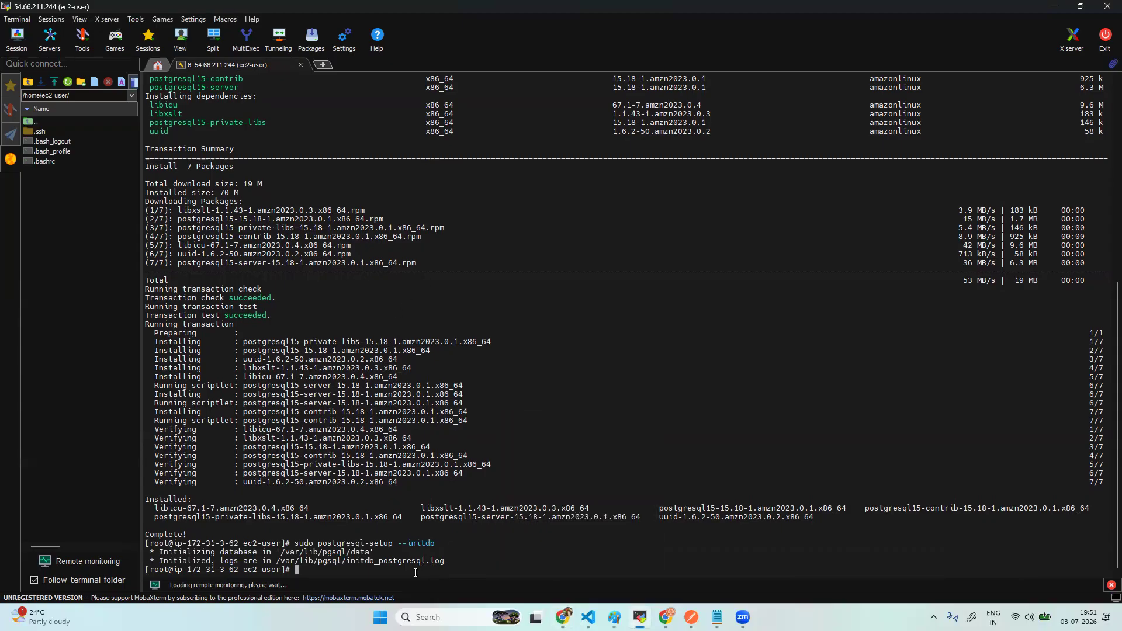
{"action": "key", "text": "shift+Insert"}
{"action": "key", "text": "Return"}
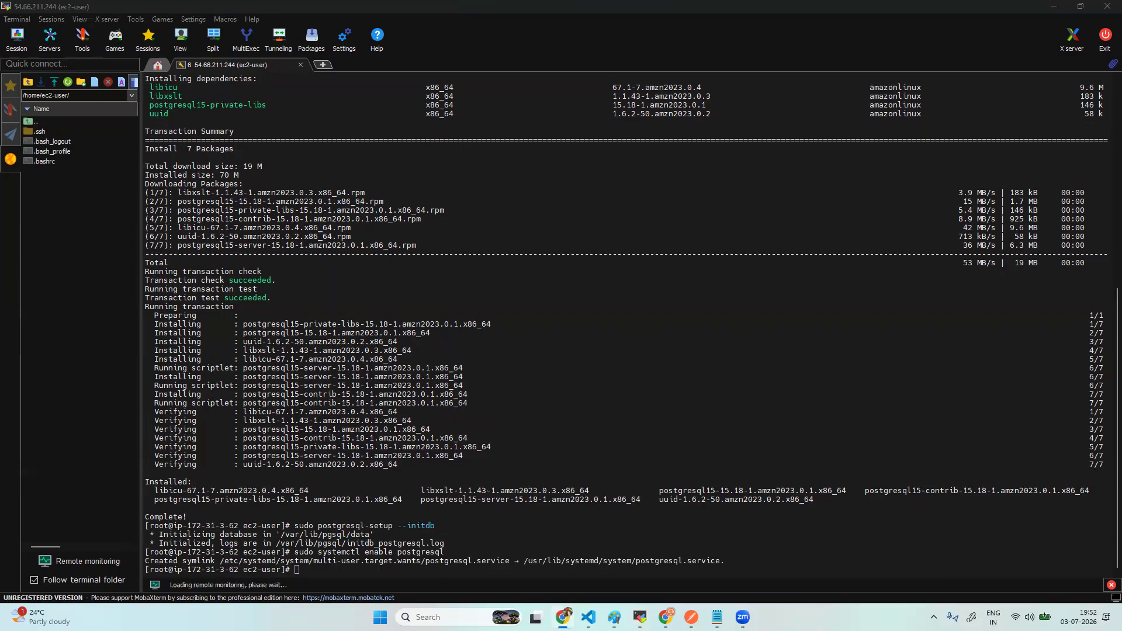
{"action": "left_click", "coordinate": [397, 577]}
{"action": "right_click", "coordinate": [398, 577]}
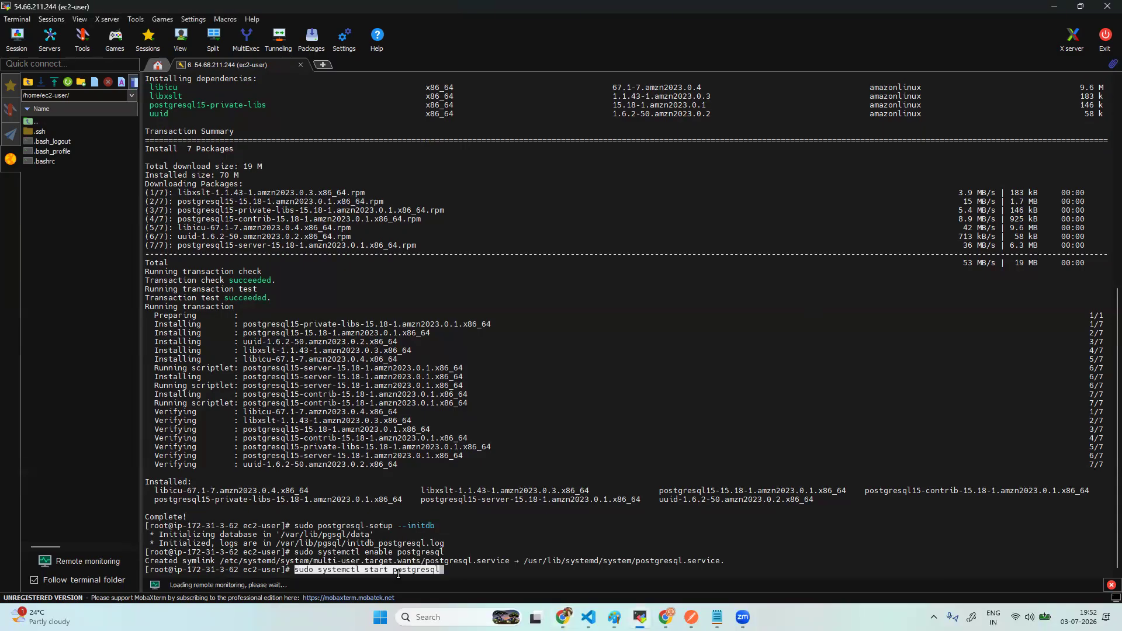
{"action": "key", "text": "Return"}
- Edit the recalled command into systemctl status postgresql and confirm it is active (running)
{"action": "key", "text": "Up"}
{"action": "key", "text": "Left"}
{"action": "key", "text": "Left"}
{"action": "key", "text": "Left"}
{"action": "key", "text": "Left"}
{"action": "key", "text": "Left"}
{"action": "key", "text": "Left"}
{"action": "key", "text": "Left"}
{"action": "key", "text": "Left"}
{"action": "key", "text": "Left"}
{"action": "key", "text": "Left"}
{"action": "key", "text": "Left"}
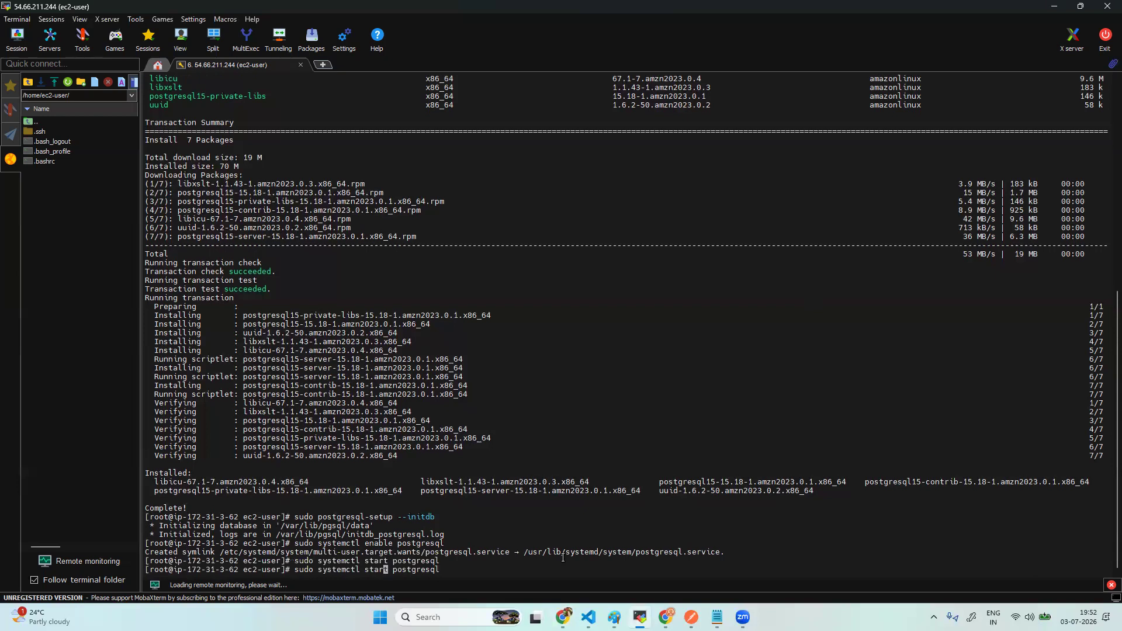
{"action": "key", "text": "Right"}
{"action": "key", "text": "BackSpace"}
{"action": "key", "text": "BackSpace"}
{"action": "type", "text": "tus"}
{"action": "key", "text": "Return"}
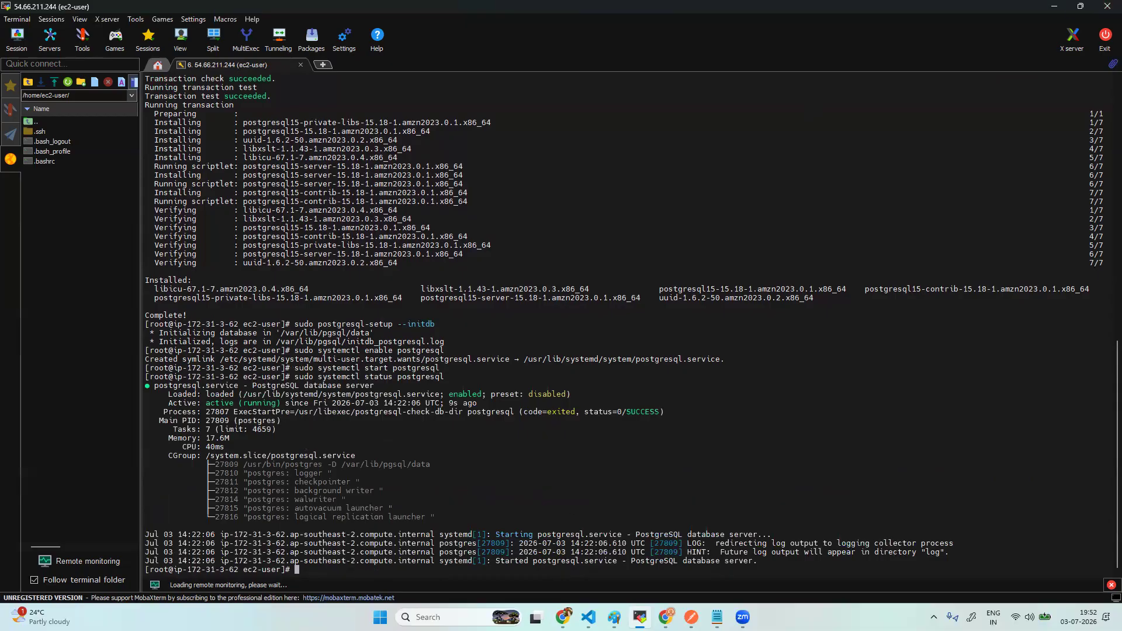
{"action": "key", "text": "alt+Tab"}
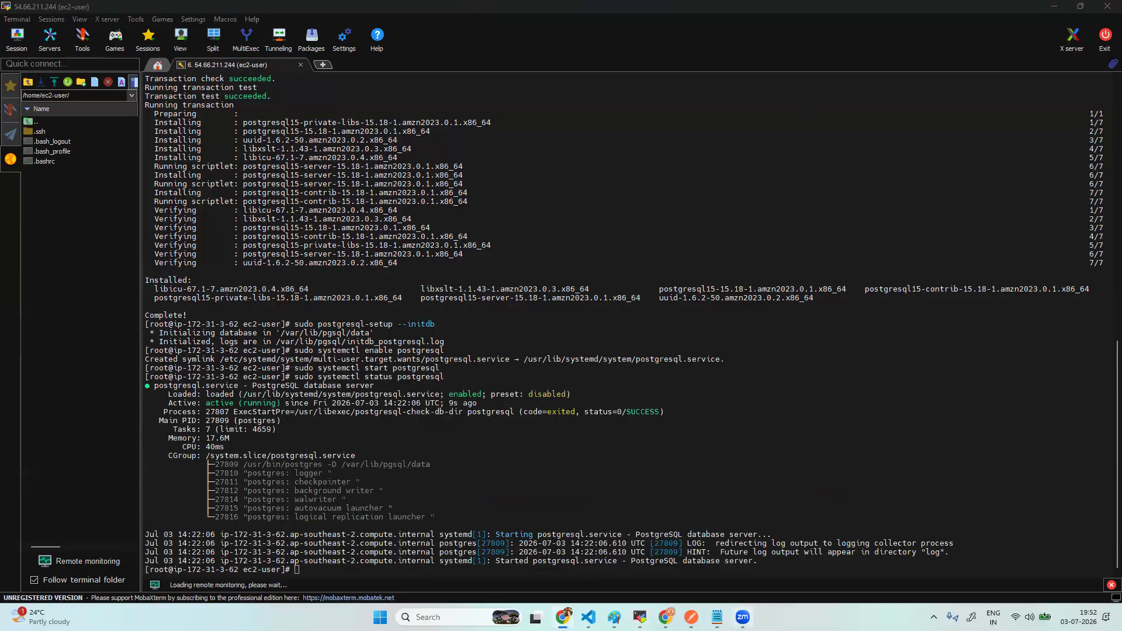
{"action": "left_click", "coordinate": [716, 617]}
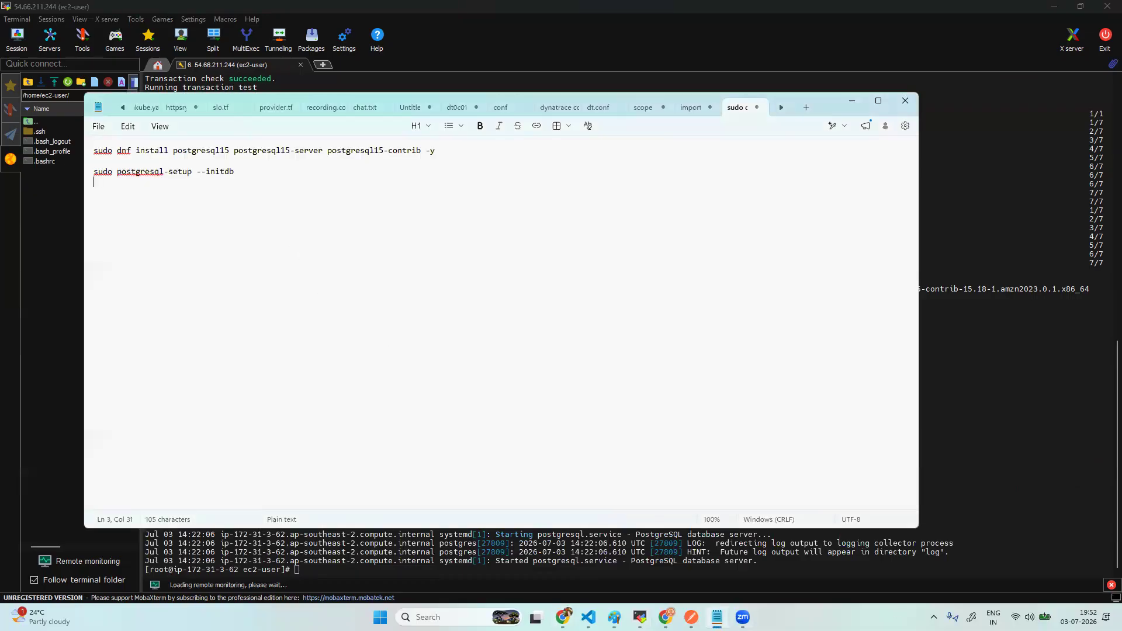
- Paste the four systemctl service commands into the notes, cancelling a multi-line paste into the terminal
{"action": "key", "text": "ctrl+v"}
{"action": "left_click_drag", "start_coordinate": [248, 225], "coordinate": [89, 173]}
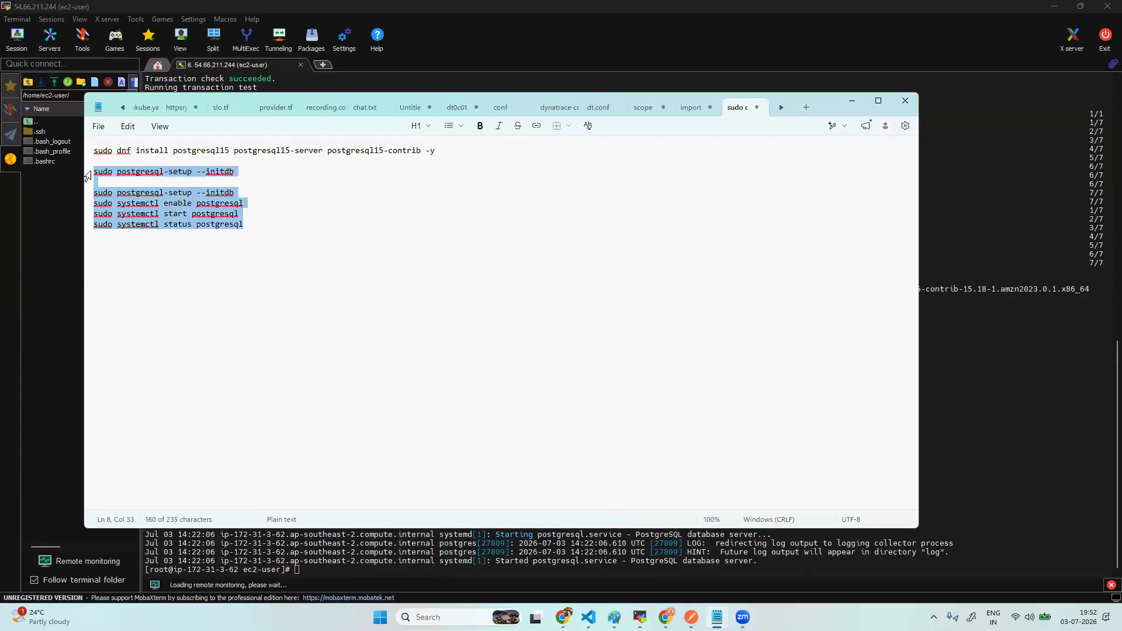
{"action": "left_click", "coordinate": [315, 246]}
{"action": "left_click", "coordinate": [364, 575]}
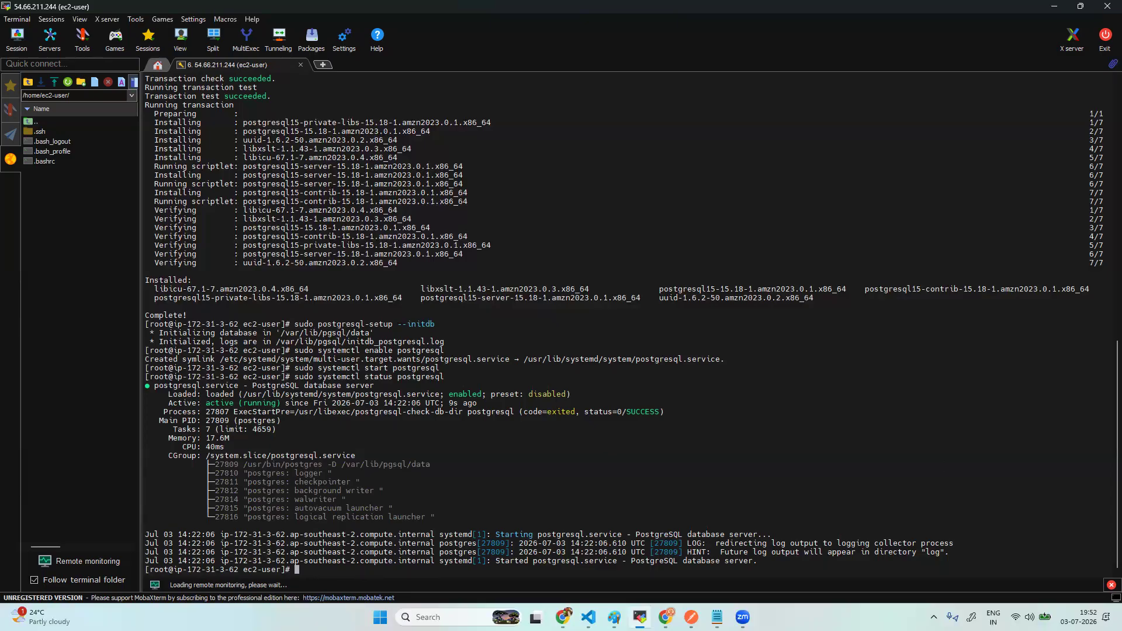
{"action": "right_click", "coordinate": [371, 573]}
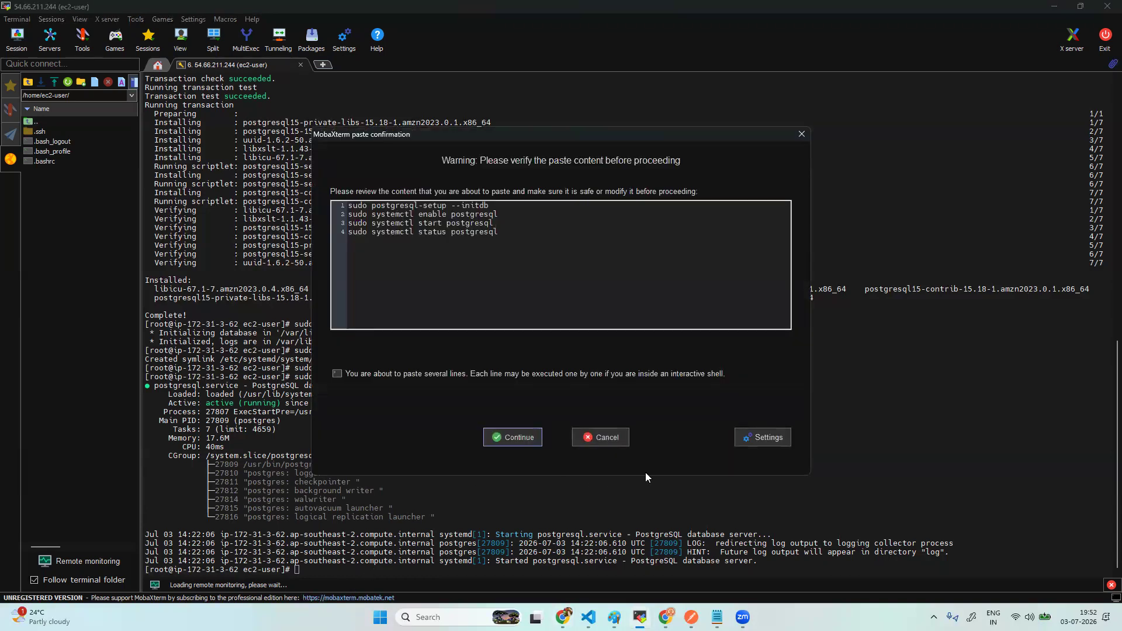
{"action": "left_click", "coordinate": [798, 138]}
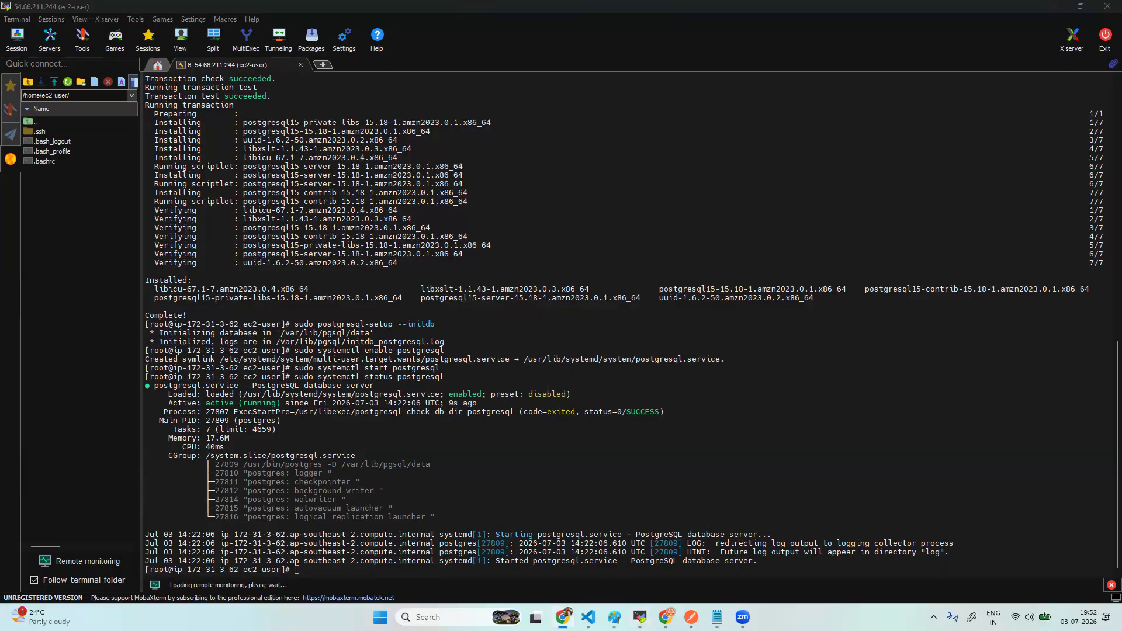
{"action": "mouse_move", "coordinate": [640, 617]}
{"action": "left_click", "coordinate": [717, 617]}
- Add 'sudo vi /var/lib/pgsql/data/postgresql.conf' and listen_addresses = '*' on new lines in the notes
{"action": "key", "text": "Return"}
{"action": "key", "text": "Return"}
{"action": "key", "text": "Return"}
{"action": "right_click", "coordinate": [231, 269]}
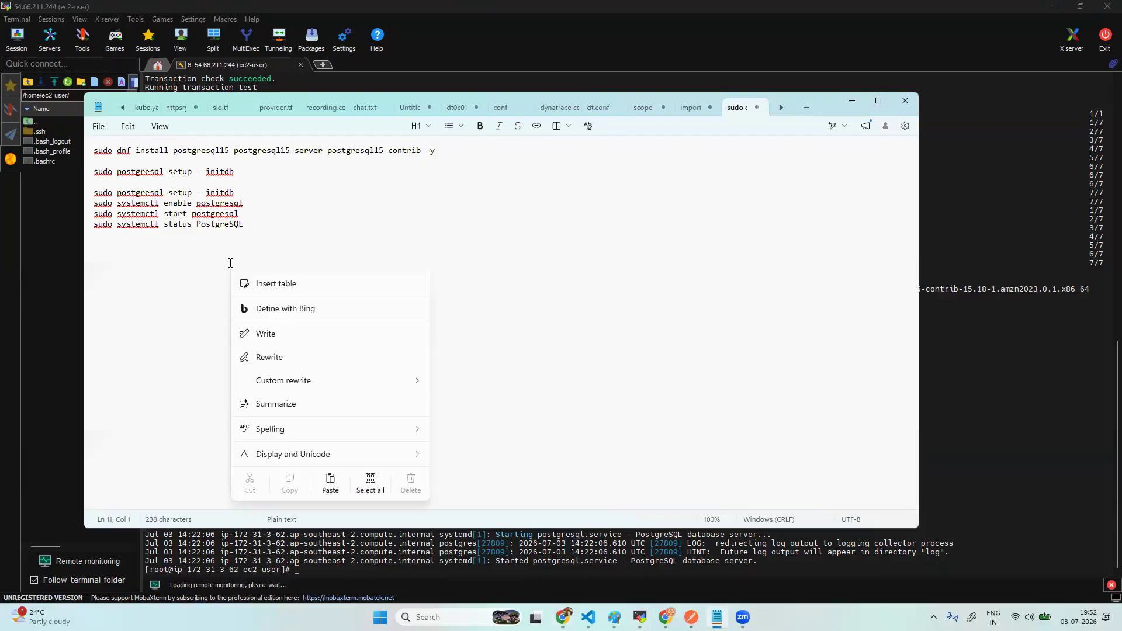
{"action": "left_click", "coordinate": [162, 307]}
{"action": "type", "text": "sudo vi /var/lib/pgsql/data/postgresql.conf"}
{"action": "key", "text": "Return"}
{"action": "key", "text": "Return"}
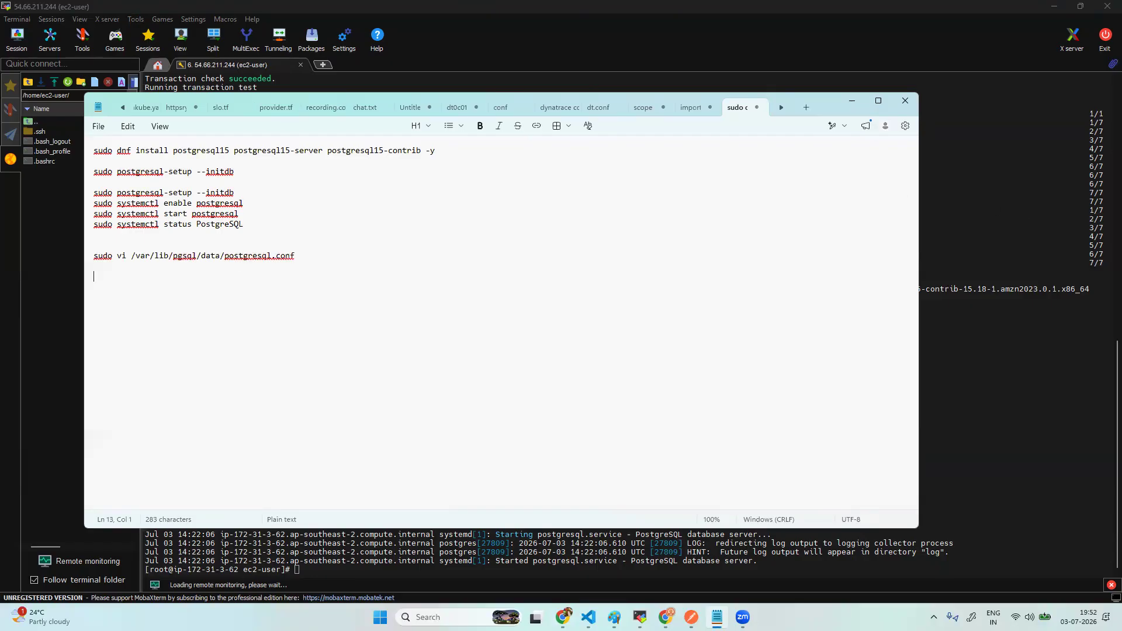
{"action": "left_click", "coordinate": [338, 256]}
{"action": "key", "text": "Return"}
{"action": "key", "text": "Return"}
{"action": "type", "text": "listen_addresses = '*'"}
- Open postgresql.conf in vi with sudo and start inserting at line 34
{"action": "left_click_drag", "start_coordinate": [303, 257], "coordinate": [88, 258]}
{"action": "key", "text": "ctrl+c"}
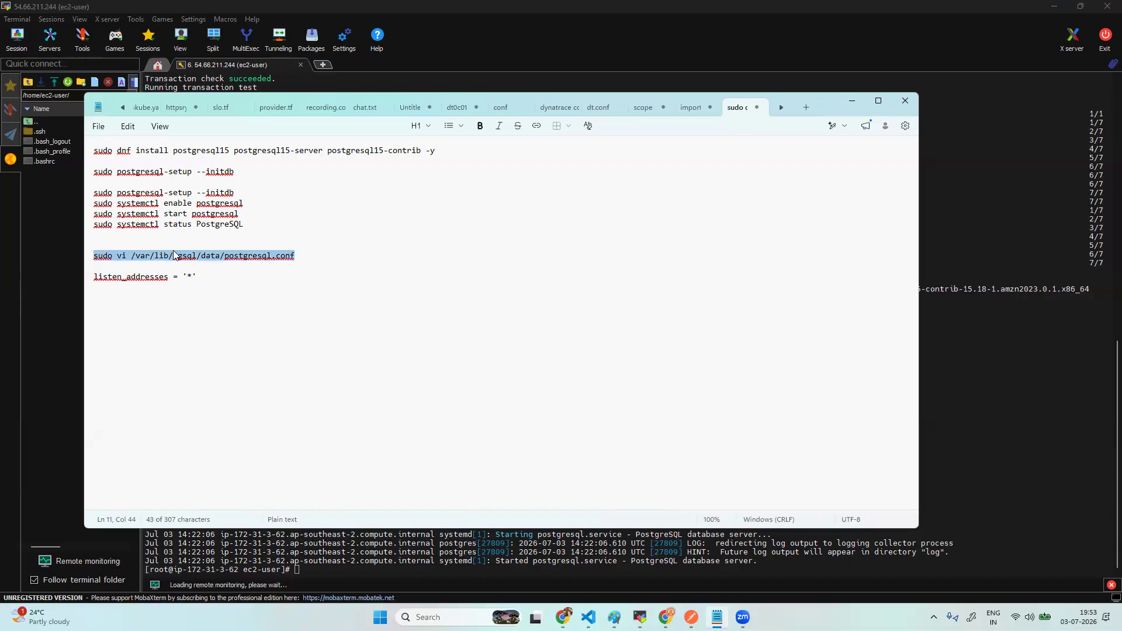
{"action": "left_click", "coordinate": [350, 570]}
{"action": "right_click", "coordinate": [350, 570]}
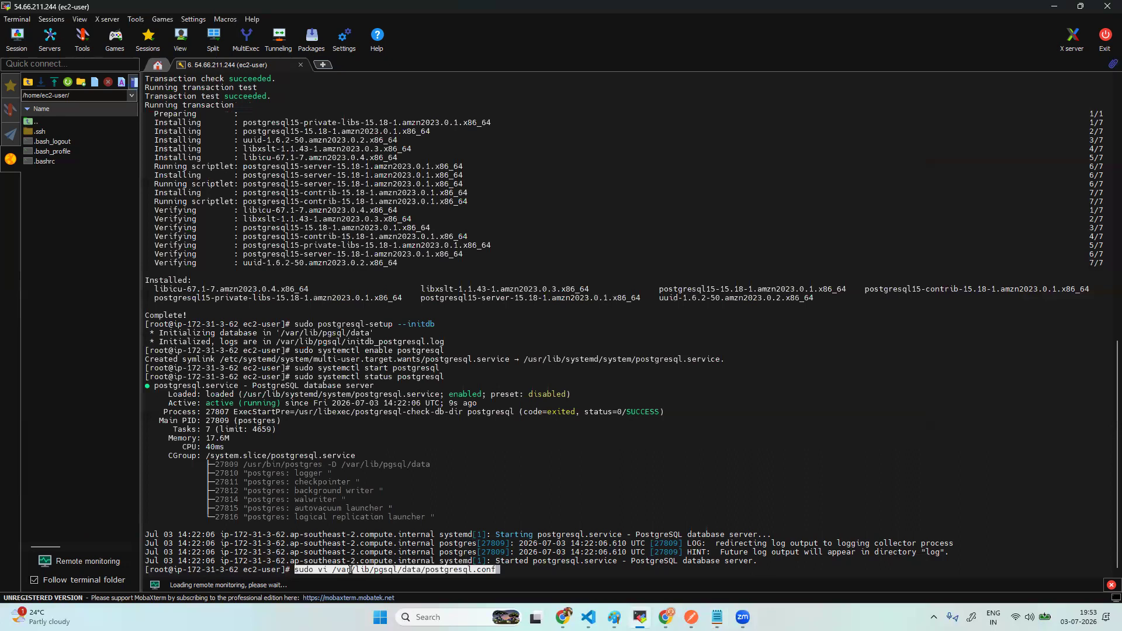
{"action": "key", "text": "Return"}
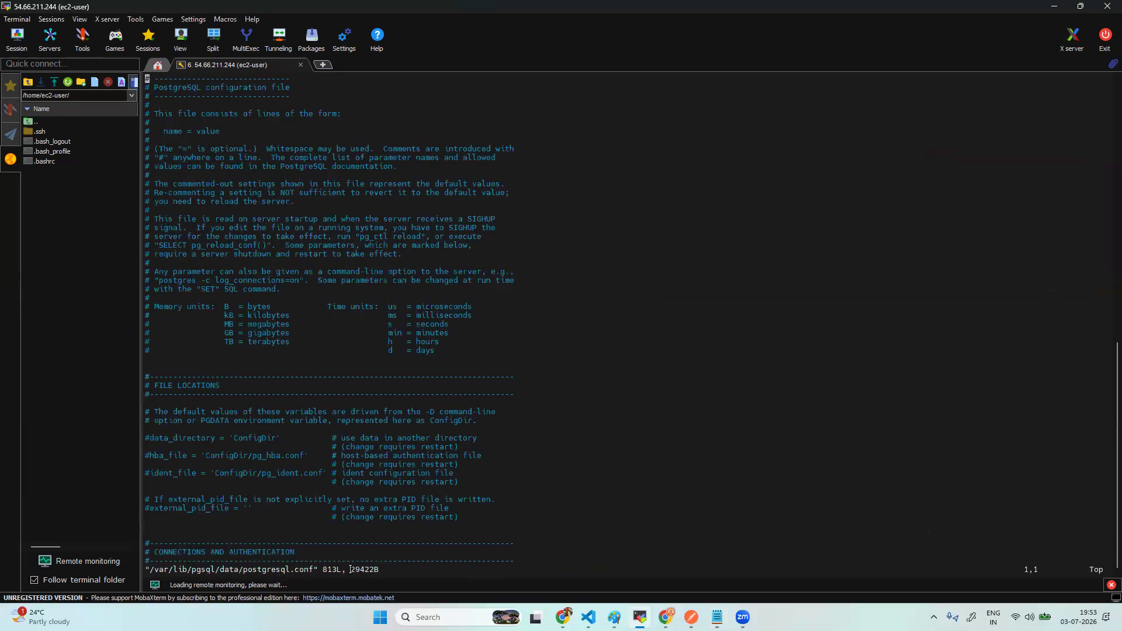
{"action": "key", "text": "Down"}
{"action": "key", "text": "Down"}
{"action": "key", "text": "Down"}
{"action": "key", "text": "Down"}
{"action": "key", "text": "Down"}
{"action": "key", "text": "Down"}
{"action": "key", "text": "Down"}
{"action": "key", "text": "Down"}
{"action": "key", "text": "Down"}
{"action": "key", "text": "Down"}
{"action": "key", "text": "Down"}
{"action": "key", "text": "Down"}
{"action": "key", "text": "Down"}
{"action": "key", "text": "Down"}
{"action": "key", "text": "Down"}
{"action": "key", "text": "Down"}
{"action": "key", "text": "Down"}
{"action": "key", "text": "Down"}
{"action": "key", "text": "Down"}
{"action": "key", "text": "Down"}
{"action": "key", "text": "Up"}
{"action": "key", "text": "Up"}
{"action": "key", "text": "Up"}
{"action": "key", "text": "Up"}
{"action": "key", "text": "i"}
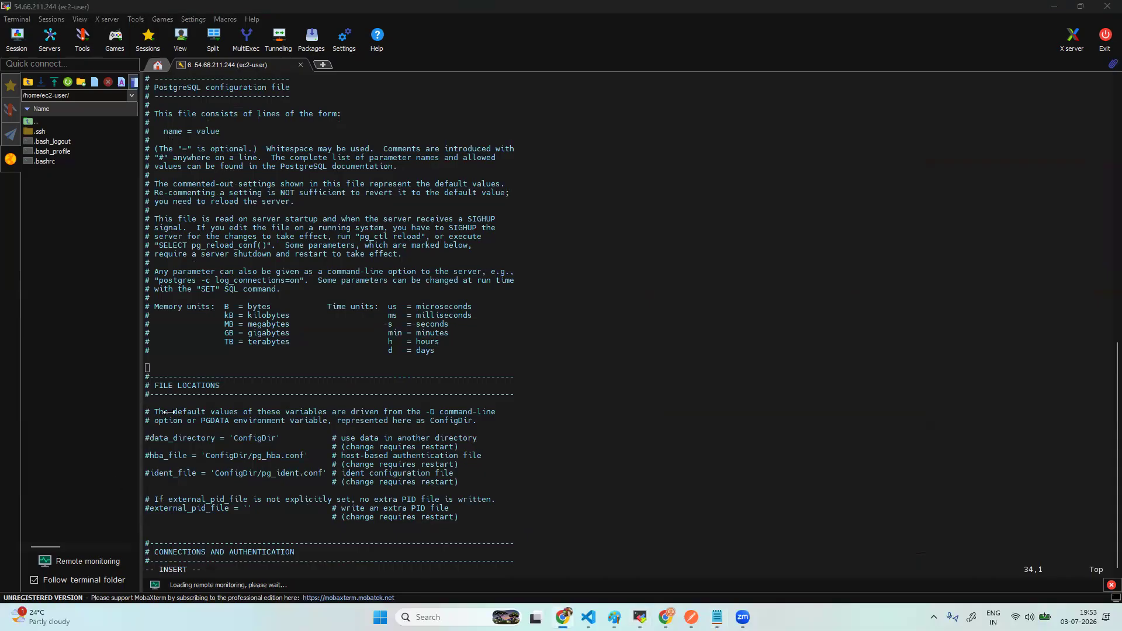
- Put listen_addresses = '*' on line 34, replacing a wrong paste, and save with :wq!
{"action": "left_click", "coordinate": [183, 358]}
{"action": "right_click", "coordinate": [183, 358]}
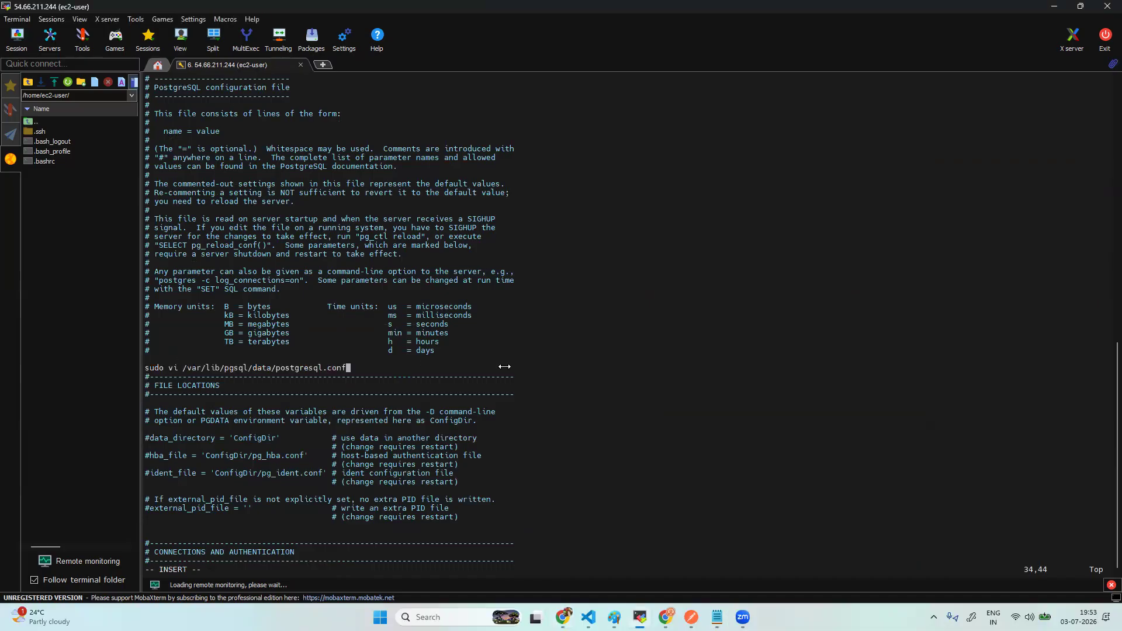
{"action": "key", "text": "BackSpace"}
{"action": "key", "text": "BackSpace"}
{"action": "key", "text": "BackSpace"}
{"action": "key", "text": "BackSpace"}
{"action": "key", "text": "BackSpace"}
{"action": "key", "text": "BackSpace"}
{"action": "key", "text": "BackSpace"}
{"action": "key", "text": "BackSpace"}
{"action": "key", "text": "BackSpace"}
{"action": "key", "text": "BackSpace"}
{"action": "key", "text": "BackSpace"}
{"action": "key", "text": "BackSpace"}
{"action": "key", "text": "BackSpace"}
{"action": "key", "text": "BackSpace"}
{"action": "key", "text": "BackSpace"}
{"action": "key", "text": "BackSpace"}
{"action": "key", "text": "BackSpace"}
{"action": "key", "text": "BackSpace"}
{"action": "key", "text": "BackSpace"}
{"action": "key", "text": "BackSpace"}
{"action": "key", "text": "BackSpace"}
{"action": "key", "text": "BackSpace"}
{"action": "key", "text": "BackSpace"}
{"action": "key", "text": "BackSpace"}
{"action": "key", "text": "BackSpace"}
{"action": "key", "text": "BackSpace"}
{"action": "key", "text": "BackSpace"}
{"action": "key", "text": "BackSpace"}
{"action": "key", "text": "BackSpace"}
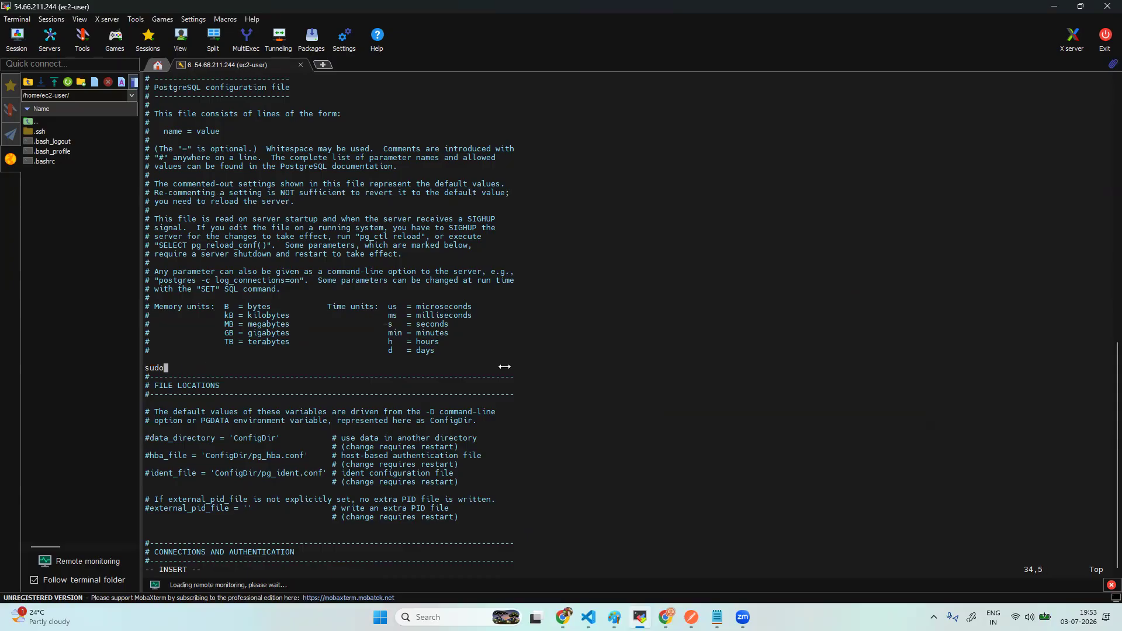
{"action": "key", "text": "BackSpace"}
{"action": "key", "text": "BackSpace"}
{"action": "key", "text": "BackSpace"}
{"action": "key", "text": "BackSpace"}
{"action": "key", "text": "alt+Tab"}
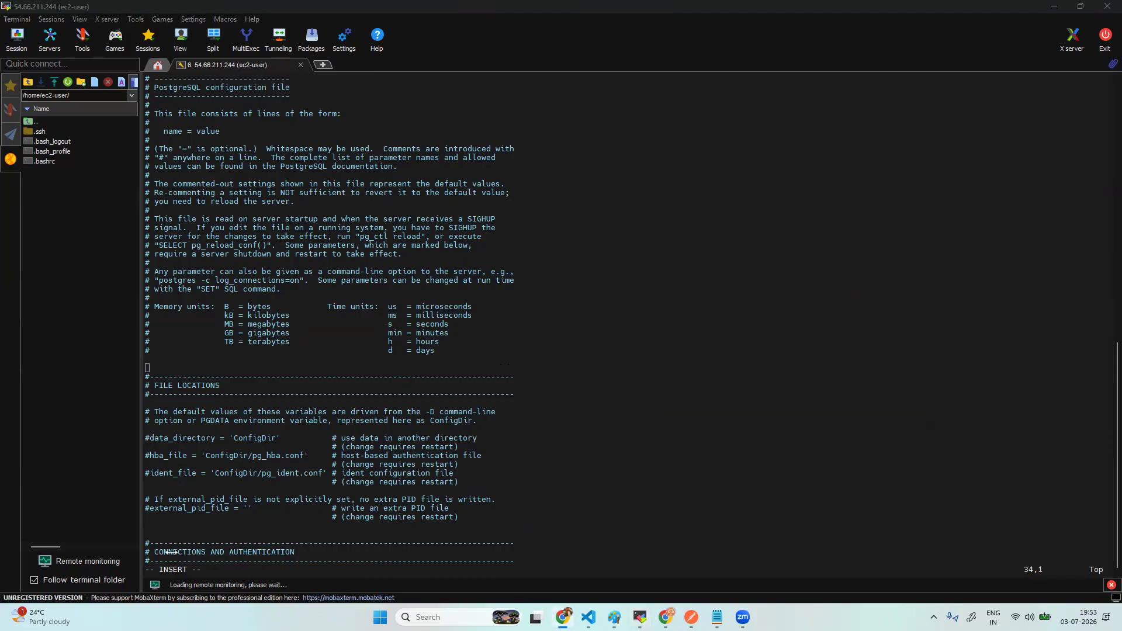
{"action": "left_click", "coordinate": [223, 364]}
{"action": "right_click", "coordinate": [223, 365]}
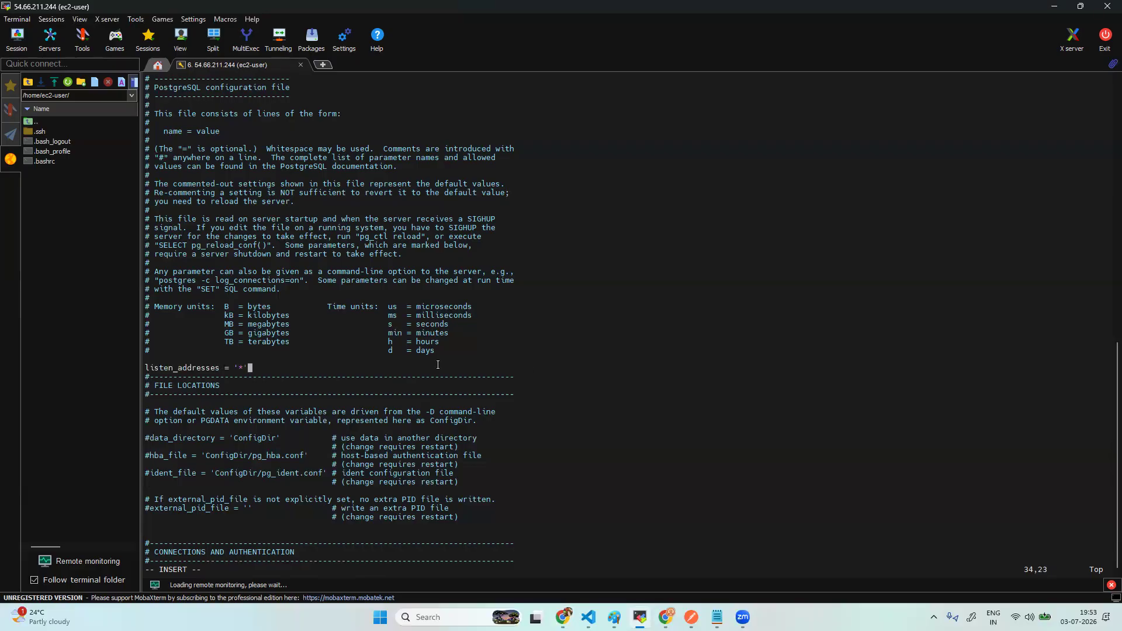
{"action": "key", "text": "Escape"}
{"action": "type", "text": ":wq!"}
{"action": "key", "text": "Return"}
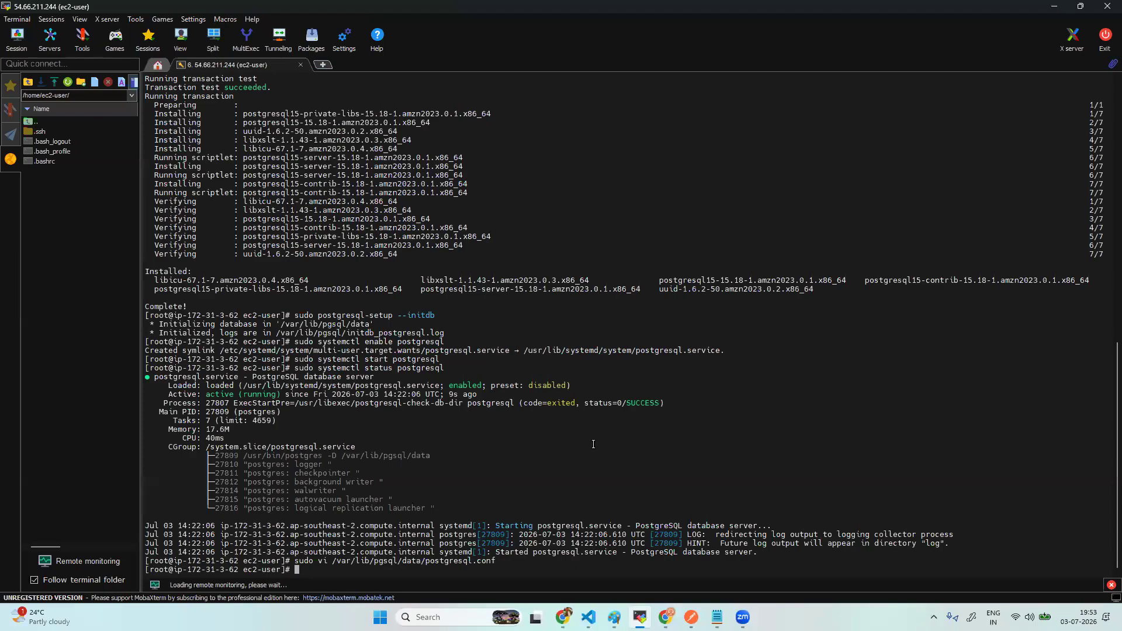
- Zoom the terminal font in and out while reviewing the PostgreSQL 15 setup output
{"action": "scroll", "coordinate": [594, 445], "scroll_direction": "down", "scroll_amount": 3, "text": "ctrl"}
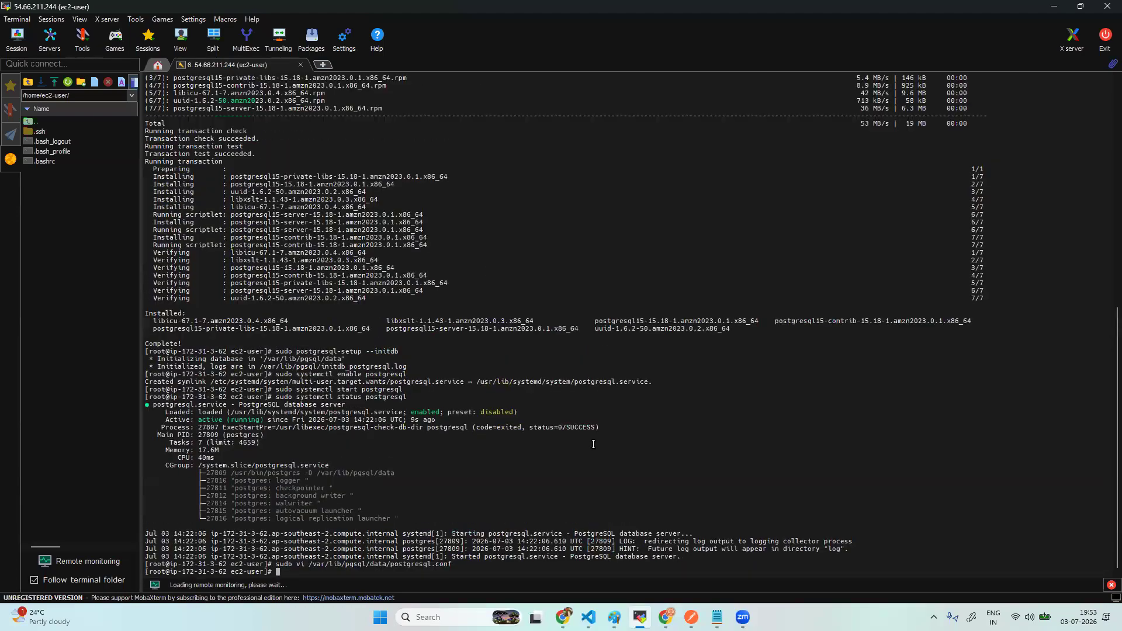
{"action": "scroll", "coordinate": [594, 444], "scroll_direction": "up", "scroll_amount": 5, "text": "ctrl"}
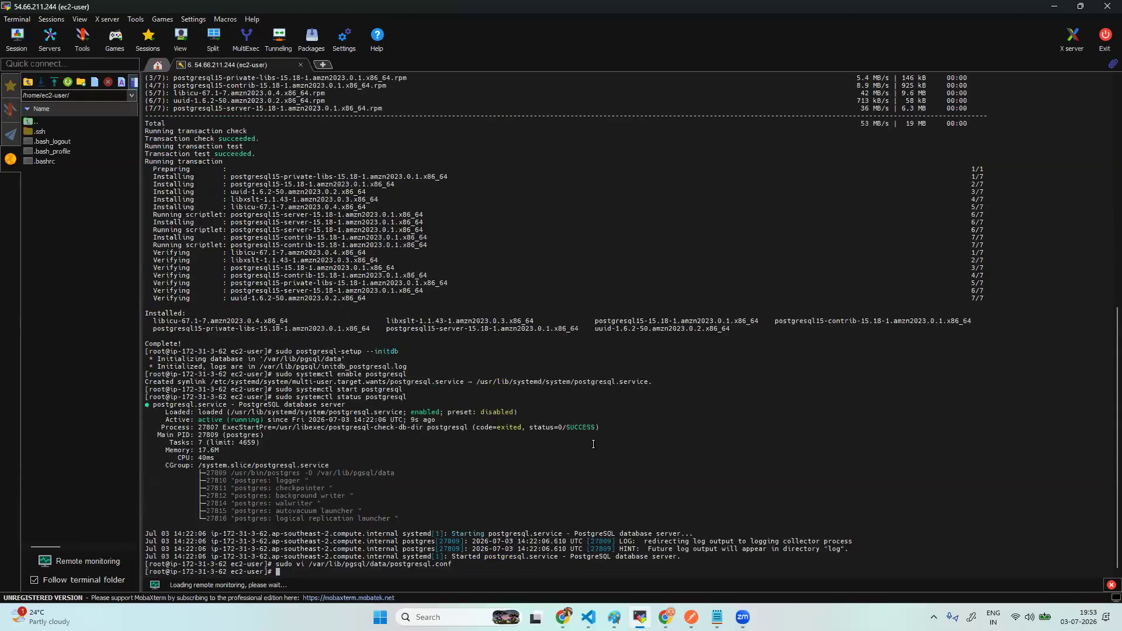
{"action": "scroll", "coordinate": [593, 444], "scroll_direction": "down", "scroll_amount": 1, "text": "ctrl"}
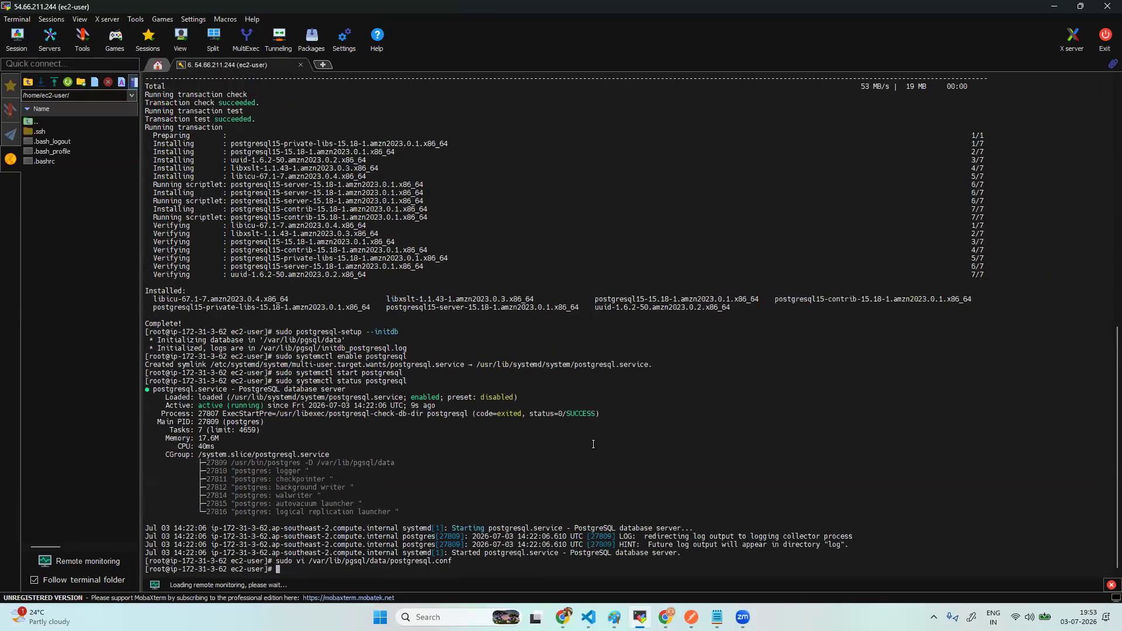
{"action": "scroll", "coordinate": [594, 444], "scroll_direction": "down", "scroll_amount": 1, "text": "ctrl"}
{"action": "scroll", "coordinate": [592, 445], "scroll_direction": "up", "scroll_amount": 1, "text": "ctrl"}
{"action": "scroll", "coordinate": [591, 445], "scroll_direction": "down", "scroll_amount": 2, "text": "ctrl"}
{"action": "scroll", "coordinate": [591, 445], "scroll_direction": "up", "scroll_amount": 2, "text": "ctrl"}
{"action": "scroll", "coordinate": [591, 445], "scroll_direction": "down", "scroll_amount": 2, "text": "ctrl"}
{"action": "scroll", "coordinate": [591, 444], "scroll_direction": "down", "scroll_amount": 5, "text": "ctrl"}
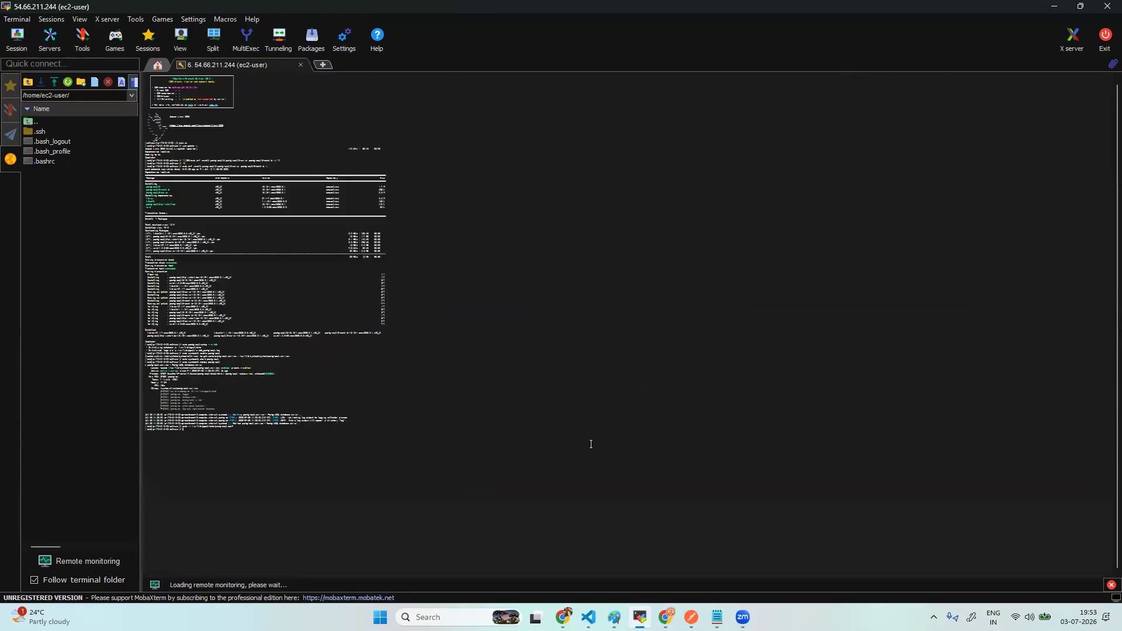
{"action": "scroll", "coordinate": [591, 445], "scroll_direction": "down", "scroll_amount": 2, "text": "ctrl"}
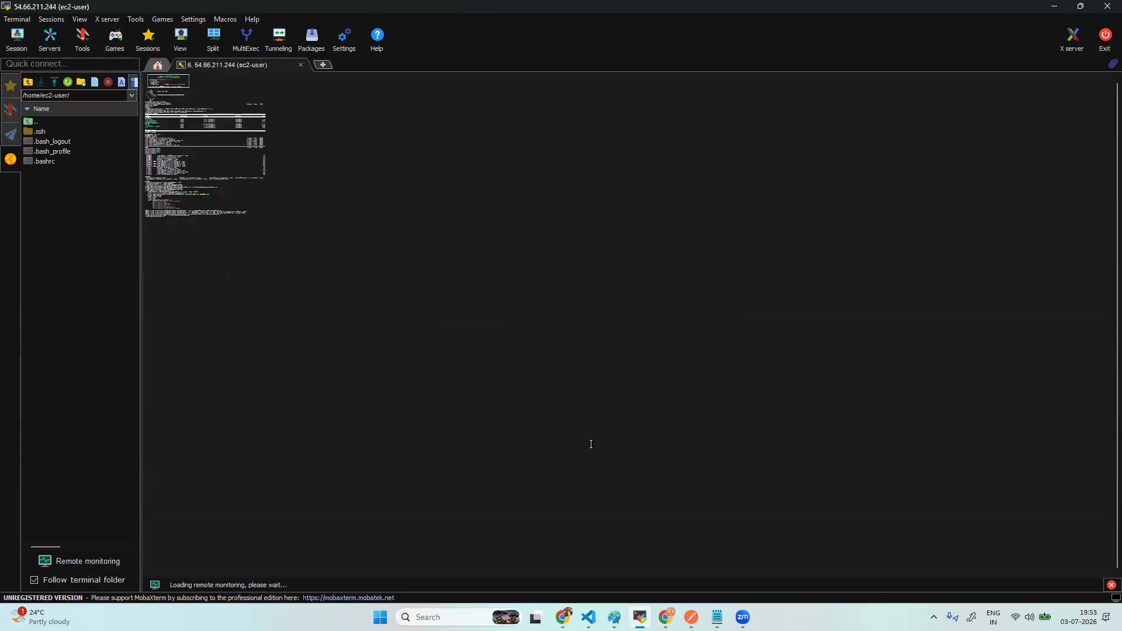
{"action": "scroll", "coordinate": [591, 444], "scroll_direction": "up", "scroll_amount": 3, "text": "ctrl"}
{"action": "scroll", "coordinate": [591, 444], "scroll_direction": "down", "scroll_amount": 3, "text": "ctrl"}
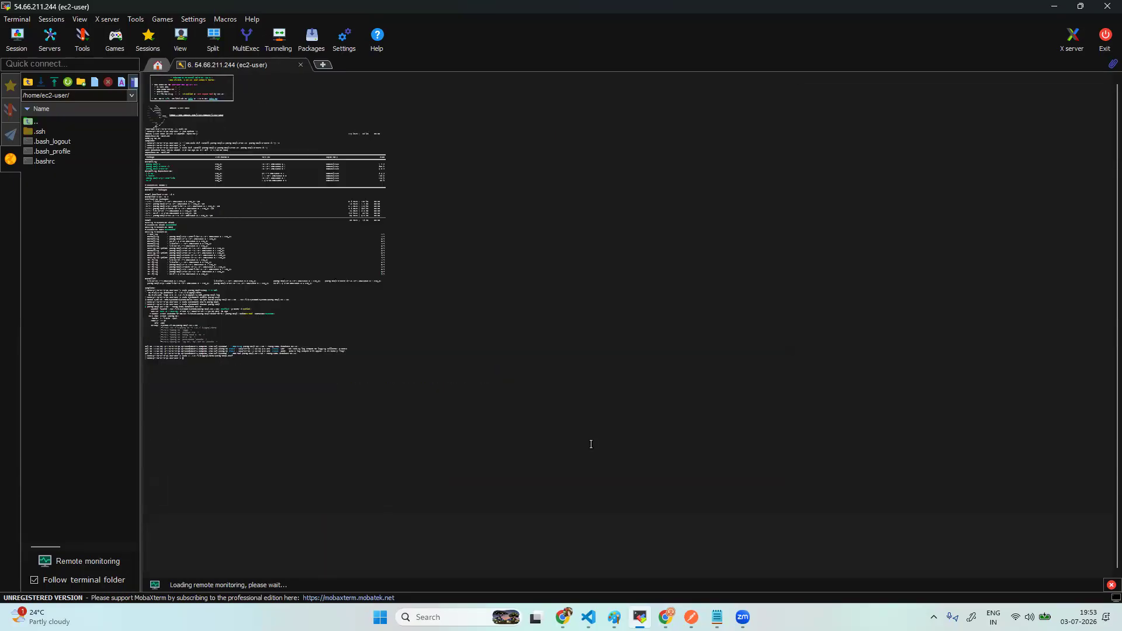
{"action": "scroll", "coordinate": [591, 445], "scroll_direction": "up", "scroll_amount": 1, "text": "ctrl"}
{"action": "scroll", "coordinate": [591, 445], "scroll_direction": "down", "scroll_amount": 1, "text": "ctrl"}
{"action": "scroll", "coordinate": [571, 402], "scroll_direction": "up", "scroll_amount": 3, "text": "ctrl"}
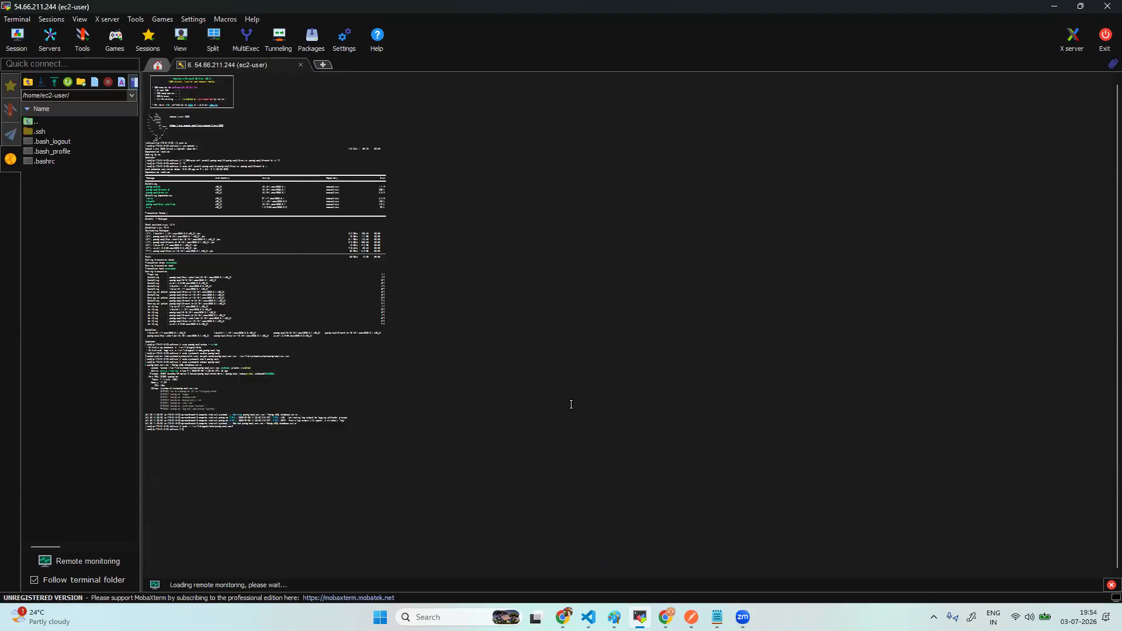
{"action": "scroll", "coordinate": [572, 404], "scroll_direction": "down", "scroll_amount": 3, "text": "ctrl"}
{"action": "scroll", "coordinate": [571, 405], "scroll_direction": "up", "scroll_amount": 2, "text": "ctrl"}
{"action": "scroll", "coordinate": [571, 405], "scroll_direction": "down", "scroll_amount": 1, "text": "ctrl"}
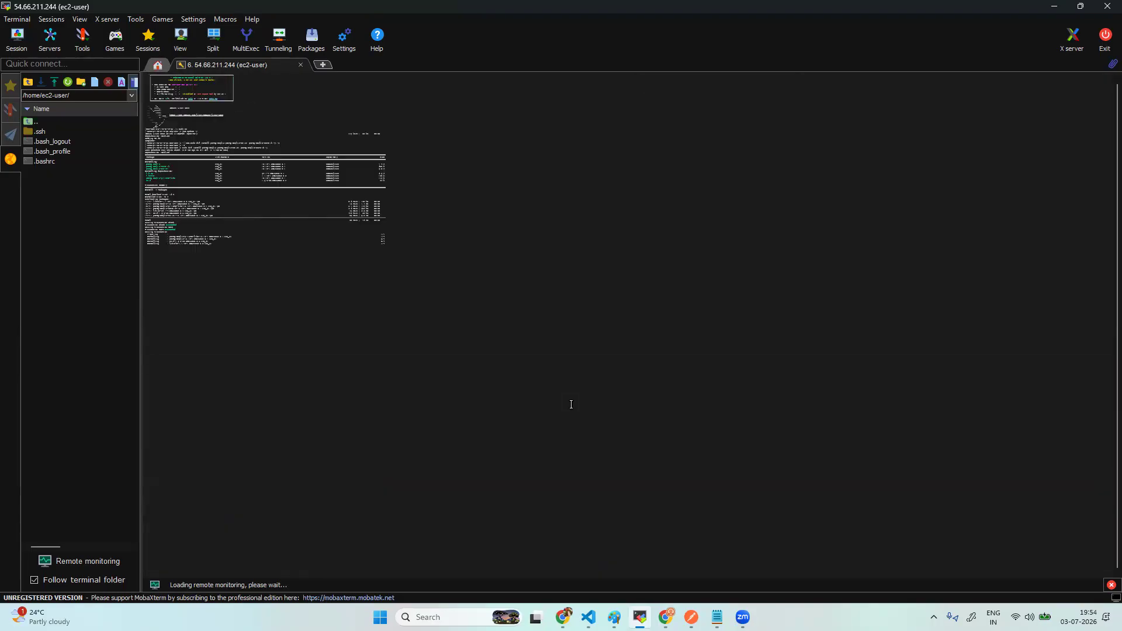
{"action": "scroll", "coordinate": [572, 405], "scroll_direction": "up", "scroll_amount": 1, "text": "ctrl"}
{"action": "scroll", "coordinate": [571, 405], "scroll_direction": "up", "scroll_amount": 1, "text": "ctrl"}
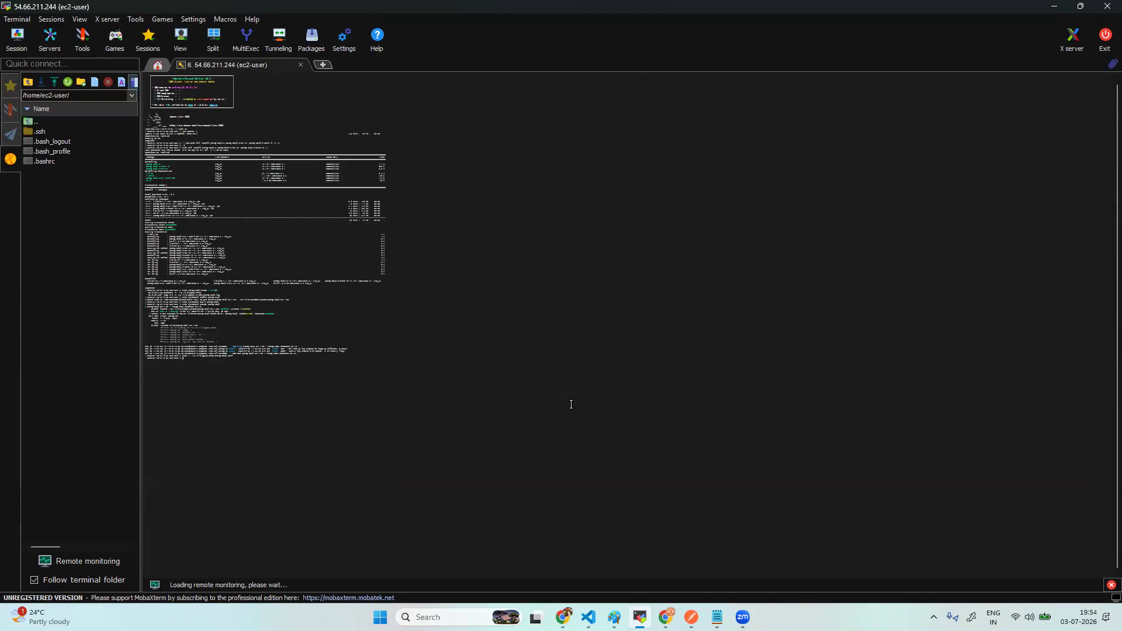
{"action": "scroll", "coordinate": [571, 405], "scroll_direction": "up", "scroll_amount": 2, "text": "ctrl"}
{"action": "scroll", "coordinate": [571, 404], "scroll_direction": "down", "scroll_amount": 1, "text": "ctrl"}
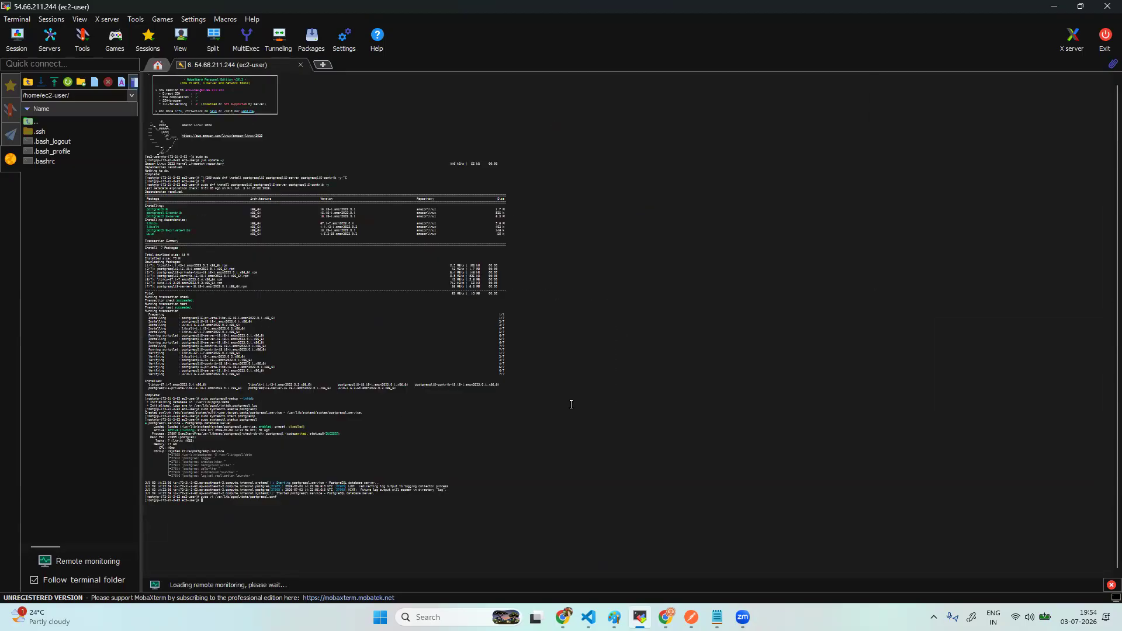
{"action": "scroll", "coordinate": [571, 404], "scroll_direction": "up", "scroll_amount": 2, "text": "ctrl"}
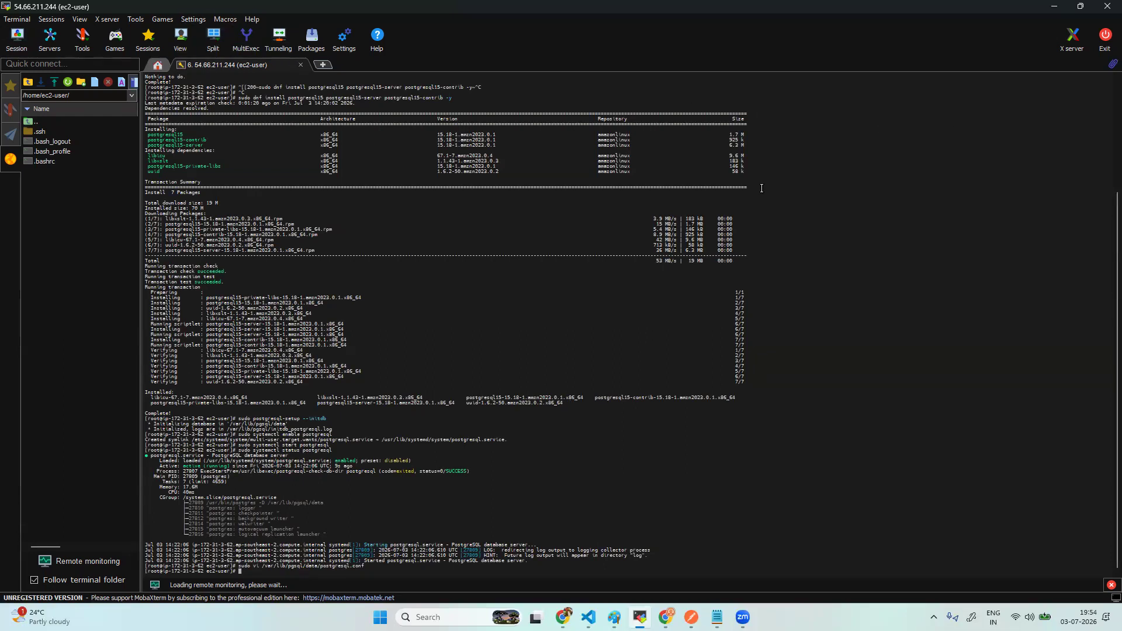
{"action": "scroll", "coordinate": [425, 343], "scroll_direction": "up", "scroll_amount": 3, "text": "ctrl"}
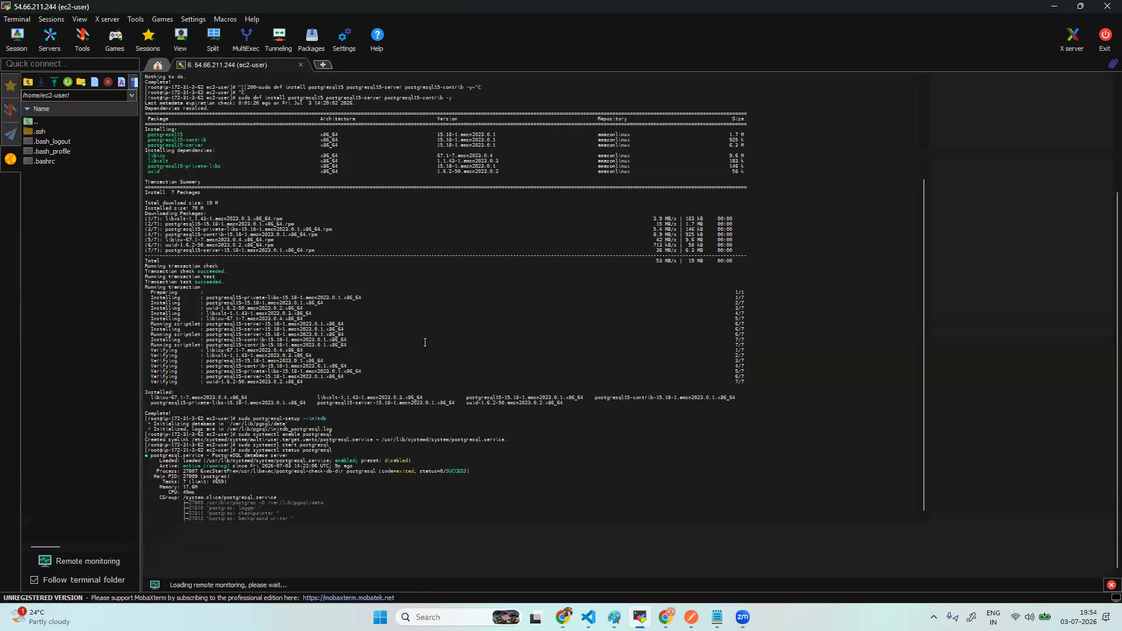
{"action": "scroll", "coordinate": [425, 343], "scroll_direction": "down", "scroll_amount": 3, "text": "ctrl"}
{"action": "scroll", "coordinate": [425, 343], "scroll_direction": "up", "scroll_amount": 3, "text": "ctrl"}
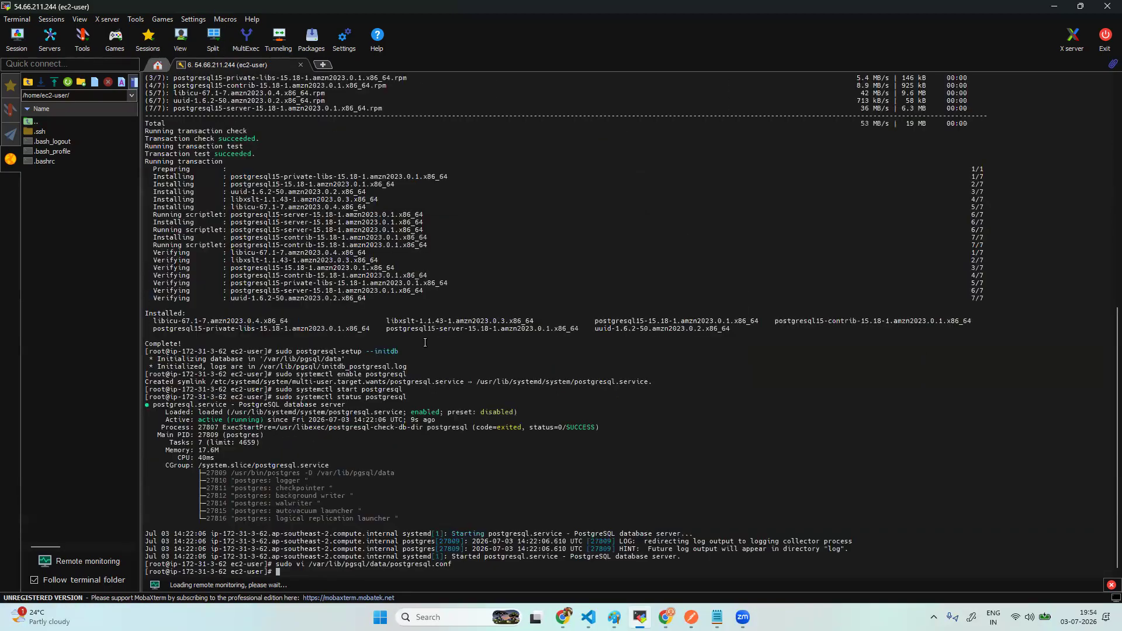
{"action": "scroll", "coordinate": [425, 343], "scroll_direction": "up", "scroll_amount": 2, "text": "ctrl"}
{"action": "scroll", "coordinate": [425, 342], "scroll_direction": "down", "scroll_amount": 1, "text": "ctrl"}
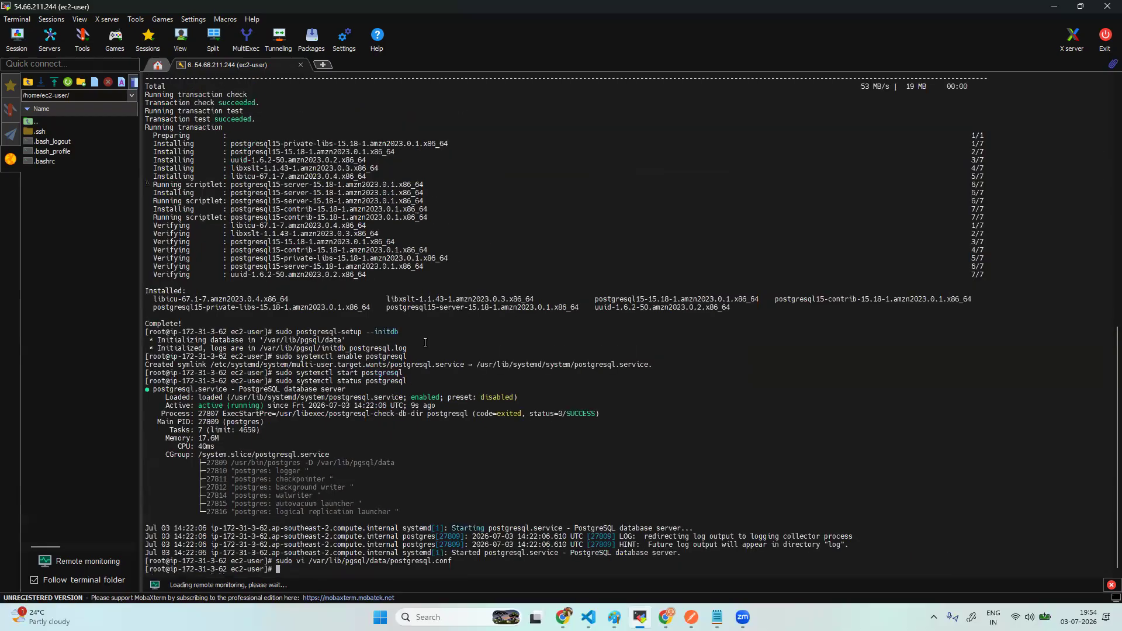
{"action": "scroll", "coordinate": [425, 343], "scroll_direction": "down", "scroll_amount": 1, "text": "ctrl"}
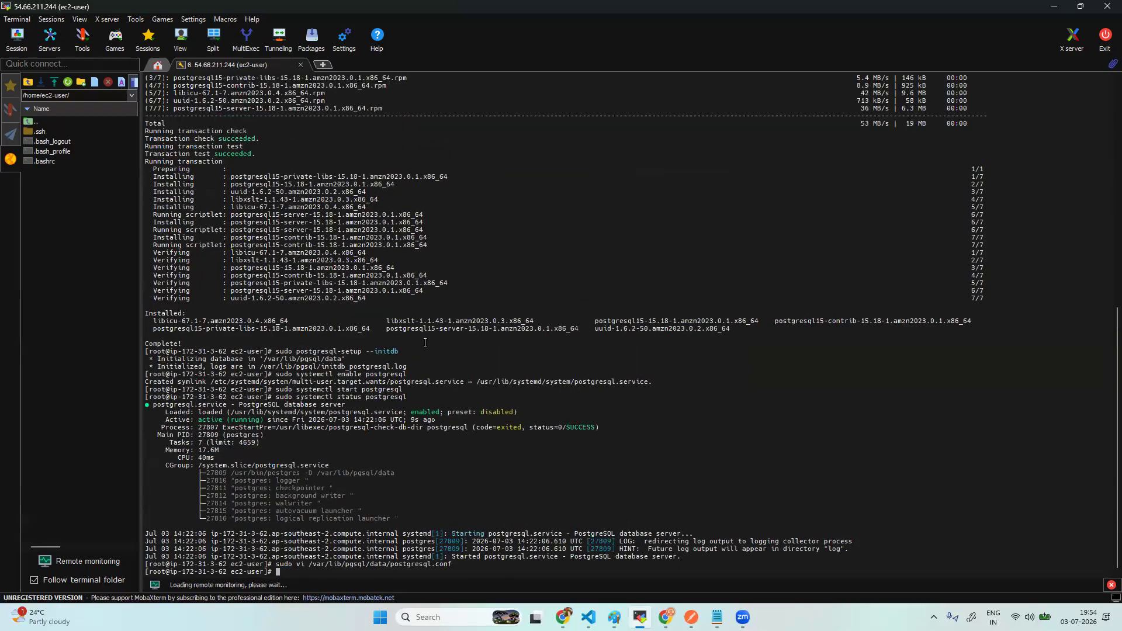
{"action": "scroll", "coordinate": [425, 343], "scroll_direction": "up", "scroll_amount": 1, "text": "ctrl"}
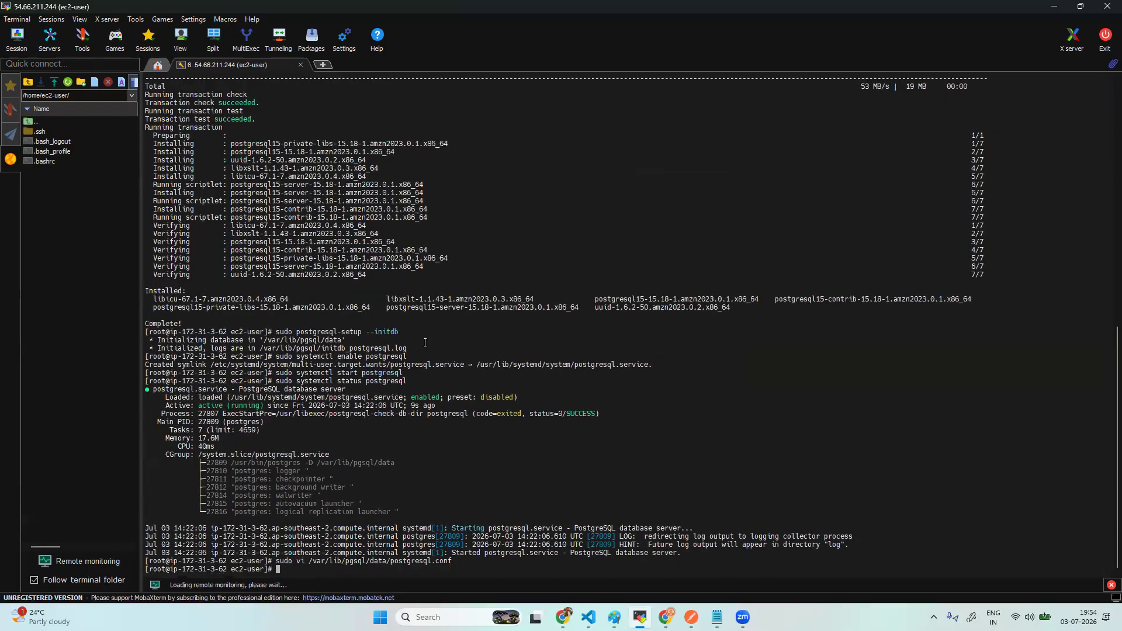
{"action": "scroll", "coordinate": [425, 342], "scroll_direction": "down", "scroll_amount": 3}
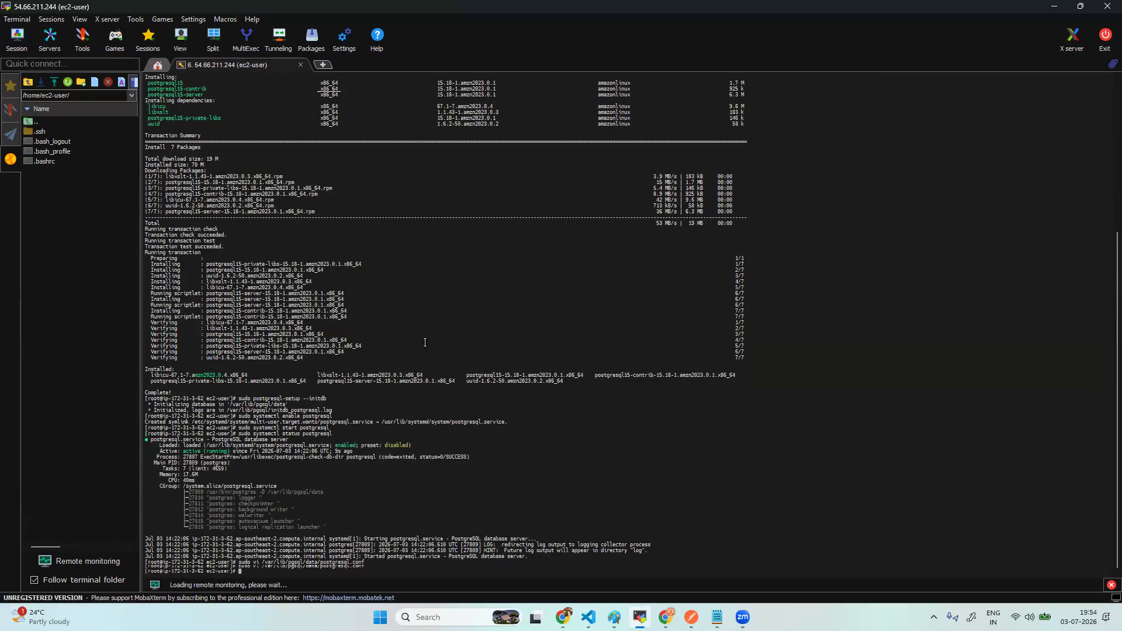
{"action": "scroll", "coordinate": [425, 343], "scroll_direction": "down", "scroll_amount": 5}
{"action": "scroll", "coordinate": [425, 343], "scroll_direction": "down", "scroll_amount": 2}
{"action": "scroll", "coordinate": [425, 342], "scroll_direction": "down", "scroll_amount": 2}
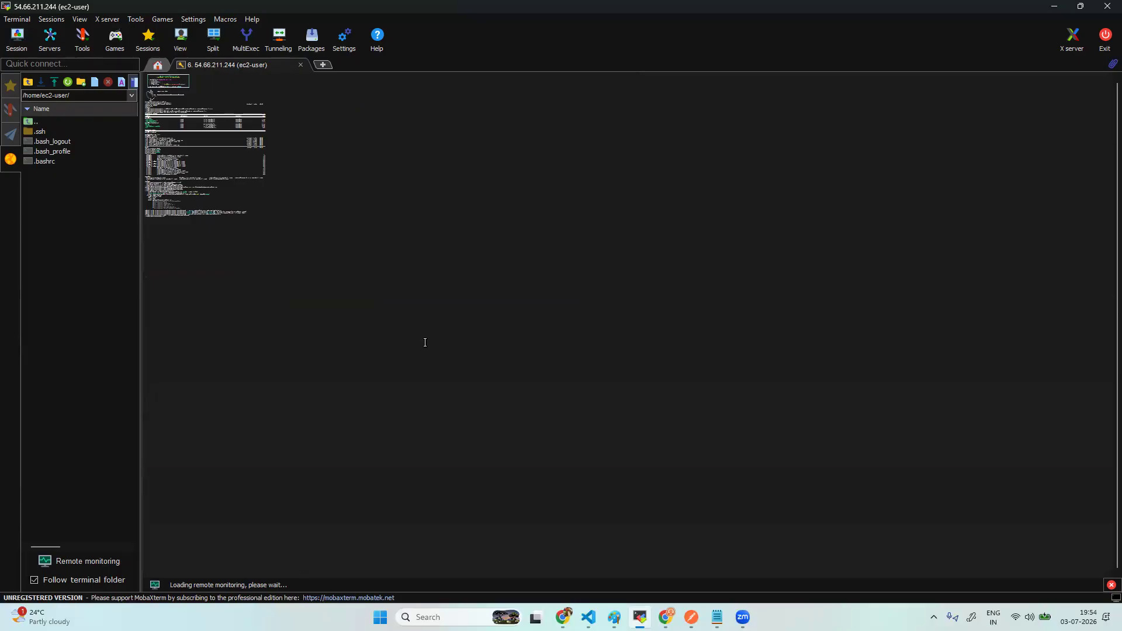
{"action": "scroll", "coordinate": [426, 343], "scroll_direction": "up", "scroll_amount": 2}
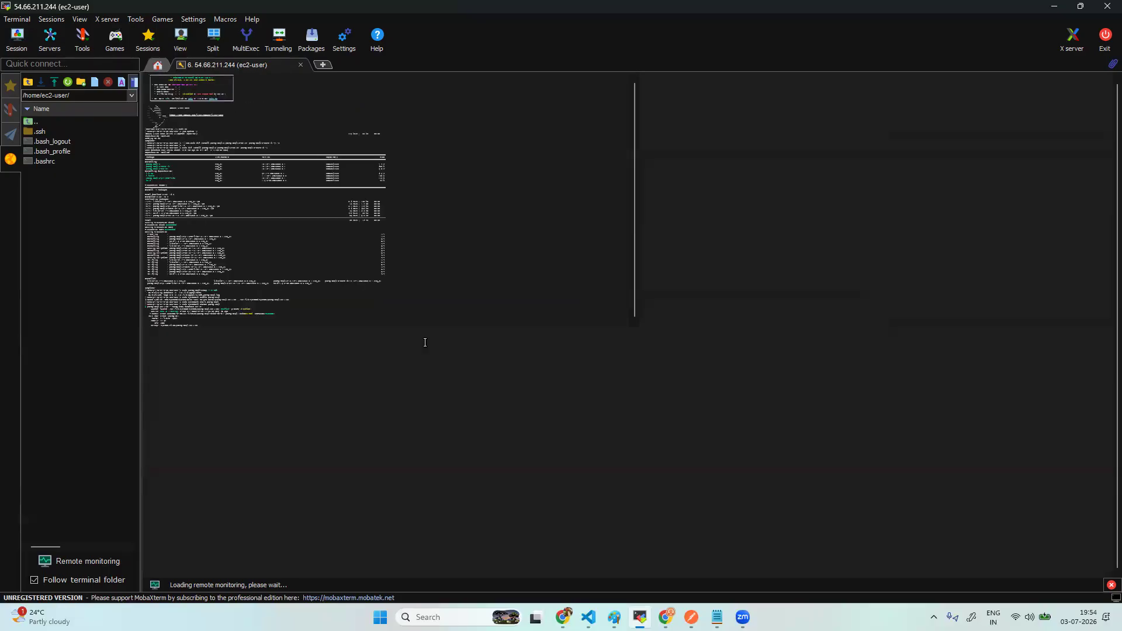
{"action": "scroll", "coordinate": [425, 343], "scroll_direction": "down", "scroll_amount": 2}
{"action": "scroll", "coordinate": [425, 343], "scroll_direction": "up", "scroll_amount": 1}
{"action": "scroll", "coordinate": [425, 343], "scroll_direction": "down", "scroll_amount": 1}
{"action": "scroll", "coordinate": [425, 342], "scroll_direction": "up", "scroll_amount": 1}
{"action": "scroll", "coordinate": [425, 342], "scroll_direction": "down", "scroll_amount": 1}
{"action": "scroll", "coordinate": [425, 342], "scroll_direction": "up", "scroll_amount": 2}
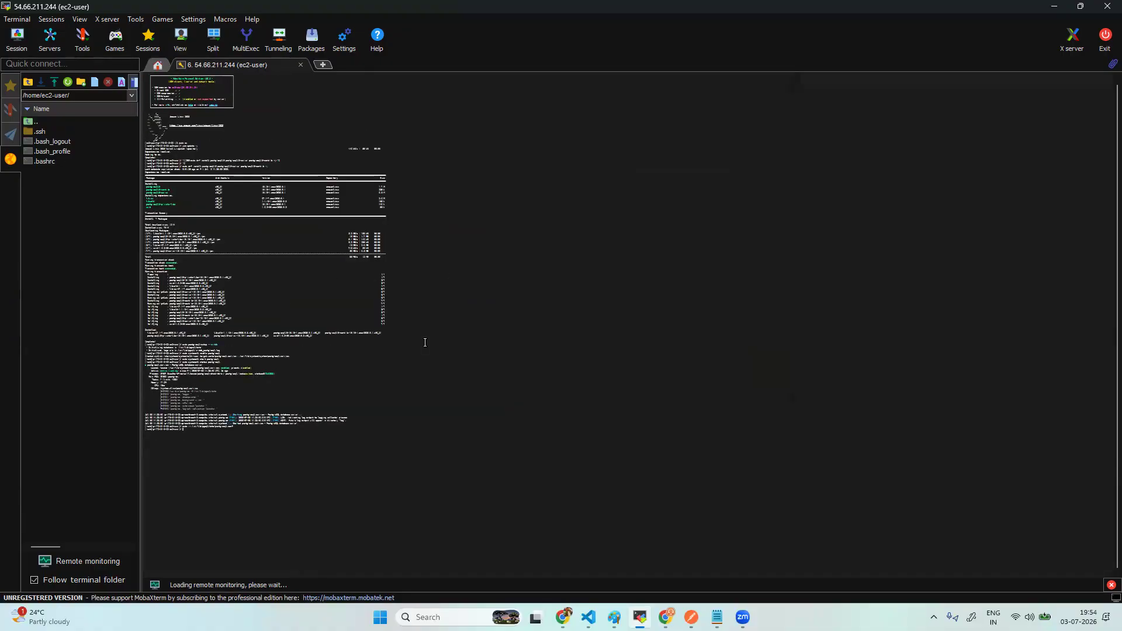
{"action": "scroll", "coordinate": [425, 342], "scroll_direction": "down", "scroll_amount": 2}
{"action": "scroll", "coordinate": [425, 342], "scroll_direction": "up", "scroll_amount": 1}
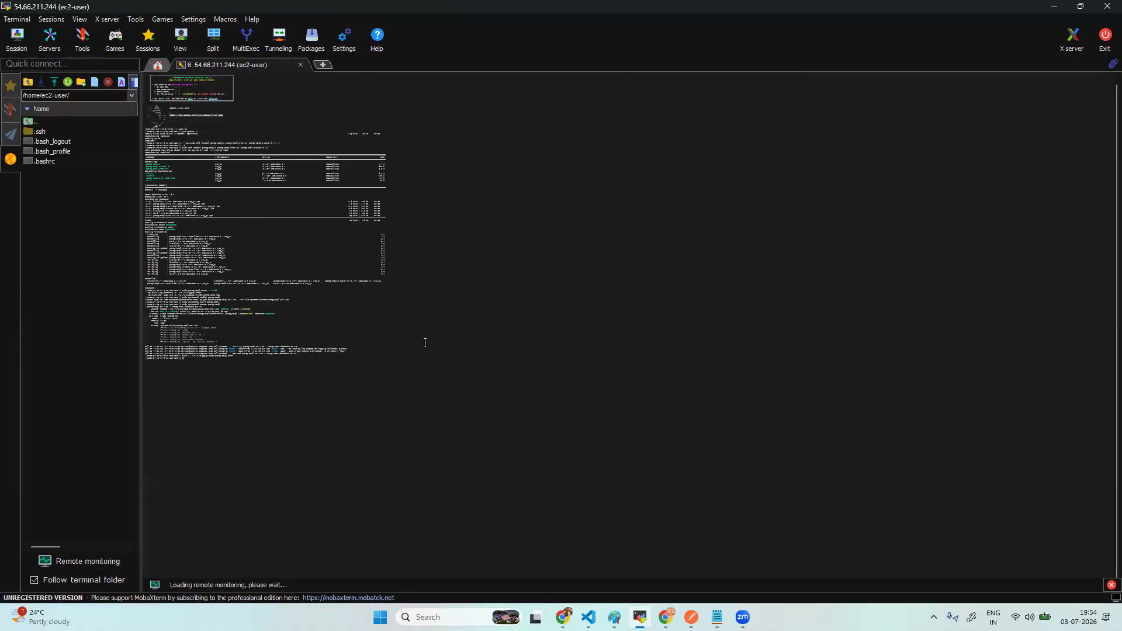
{"action": "scroll", "coordinate": [425, 343], "scroll_direction": "down", "scroll_amount": 1}
{"action": "scroll", "coordinate": [425, 344], "scroll_direction": "up", "scroll_amount": 1}
{"action": "scroll", "coordinate": [425, 343], "scroll_direction": "down", "scroll_amount": 1}
{"action": "scroll", "coordinate": [425, 345], "scroll_direction": "up", "scroll_amount": 2}
{"action": "scroll", "coordinate": [425, 345], "scroll_direction": "down", "scroll_amount": 1}
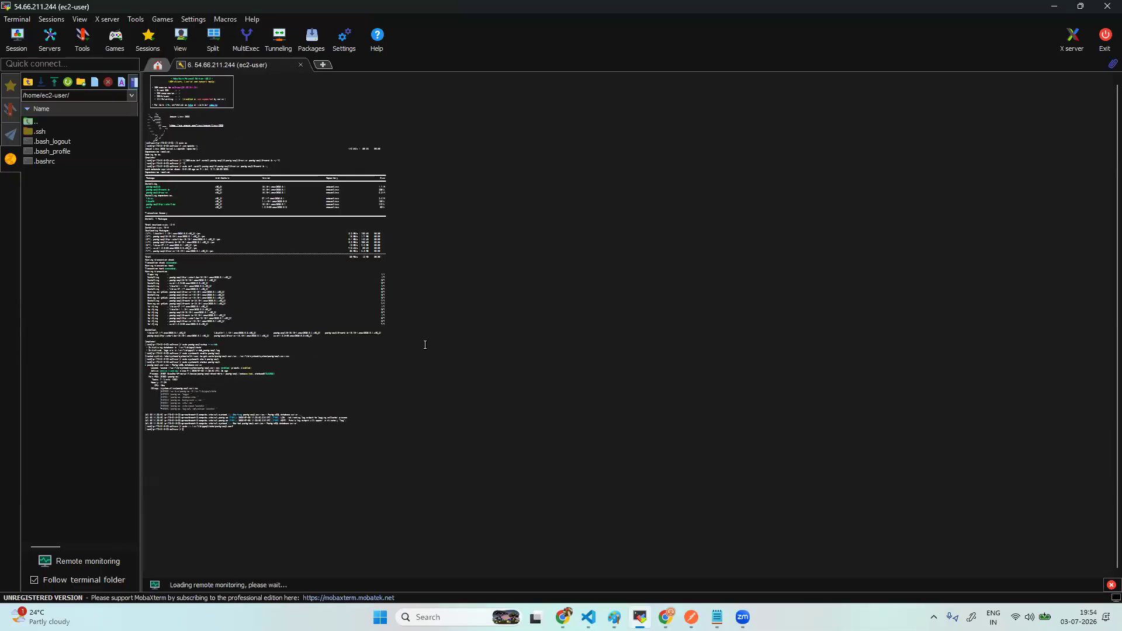
{"action": "scroll", "coordinate": [425, 345], "scroll_direction": "up", "scroll_amount": 1}
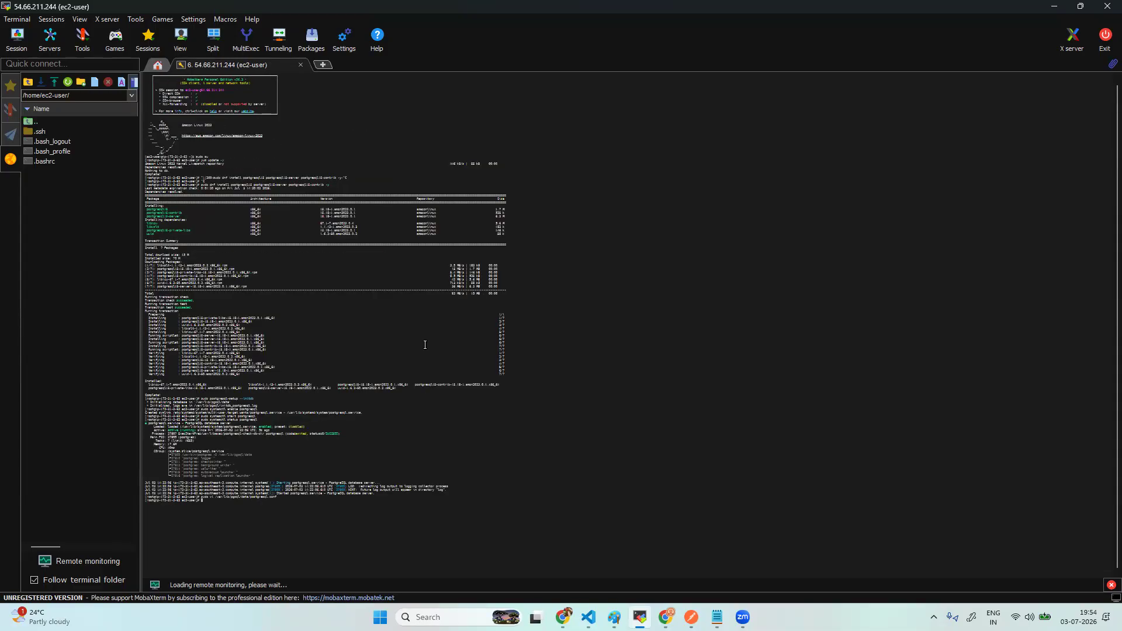
{"action": "scroll", "coordinate": [425, 345], "scroll_direction": "down", "scroll_amount": 1}
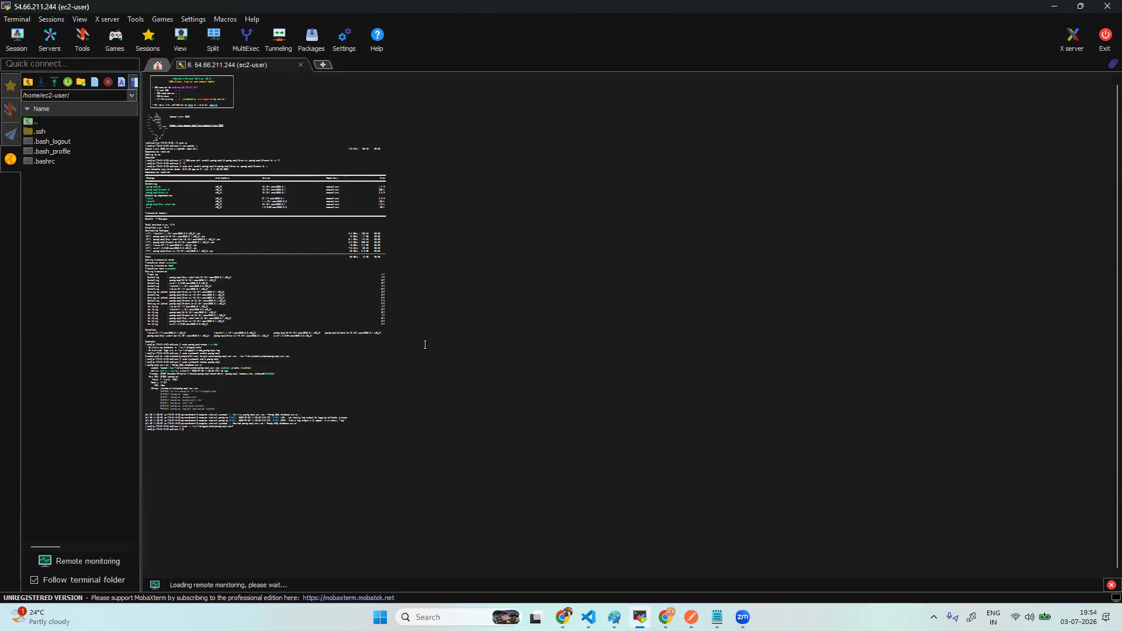
{"action": "scroll", "coordinate": [425, 345], "scroll_direction": "down", "scroll_amount": 1}
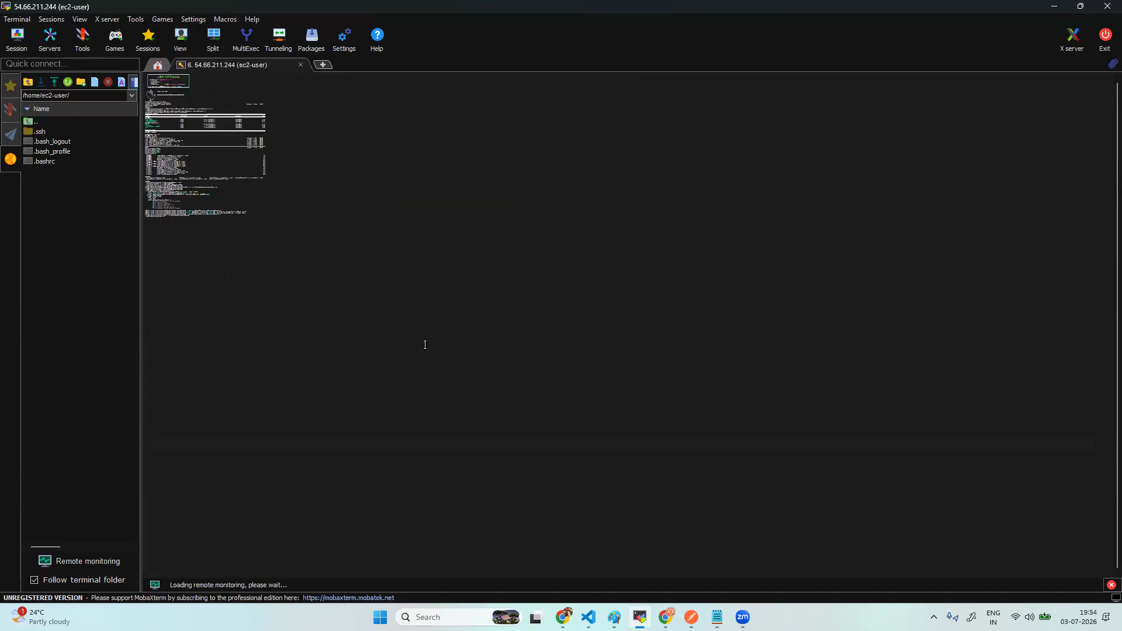
{"action": "scroll", "coordinate": [425, 344], "scroll_direction": "up", "scroll_amount": 1}
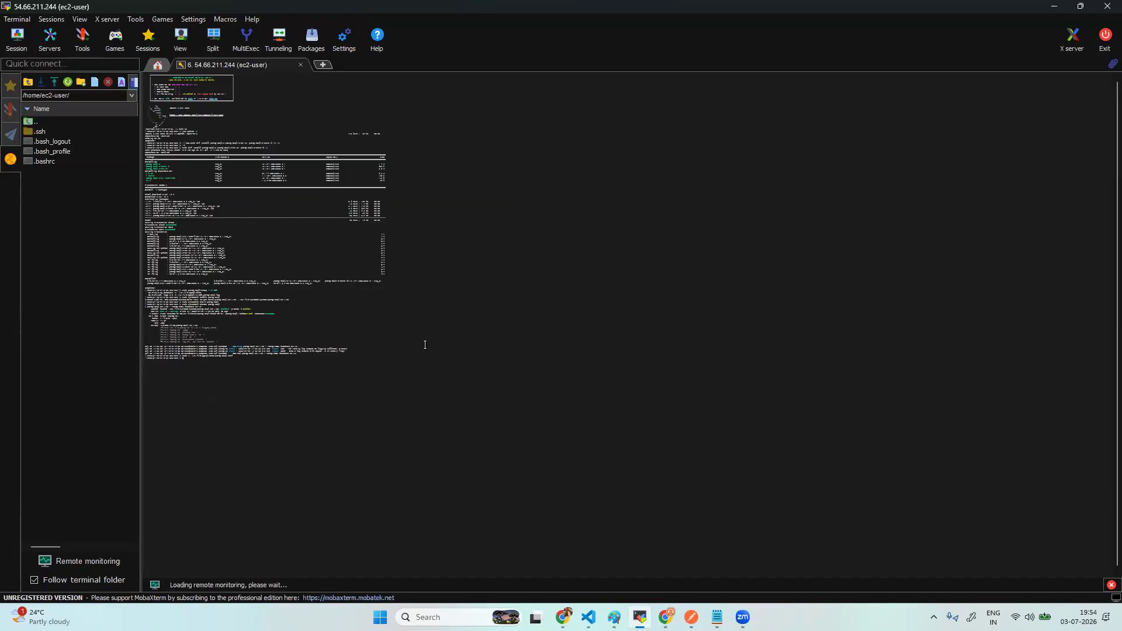
{"action": "scroll", "coordinate": [425, 345], "scroll_direction": "down", "scroll_amount": 1}
{"action": "scroll", "coordinate": [425, 345], "scroll_direction": "up", "scroll_amount": 2}
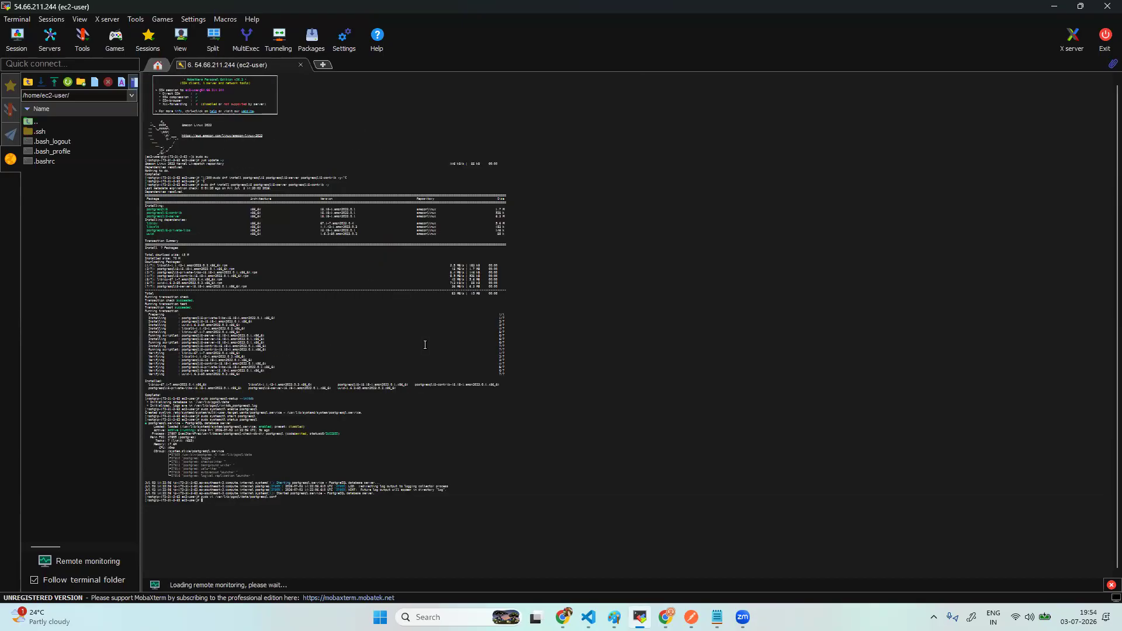
{"action": "scroll", "coordinate": [425, 345], "scroll_direction": "down", "scroll_amount": 1}
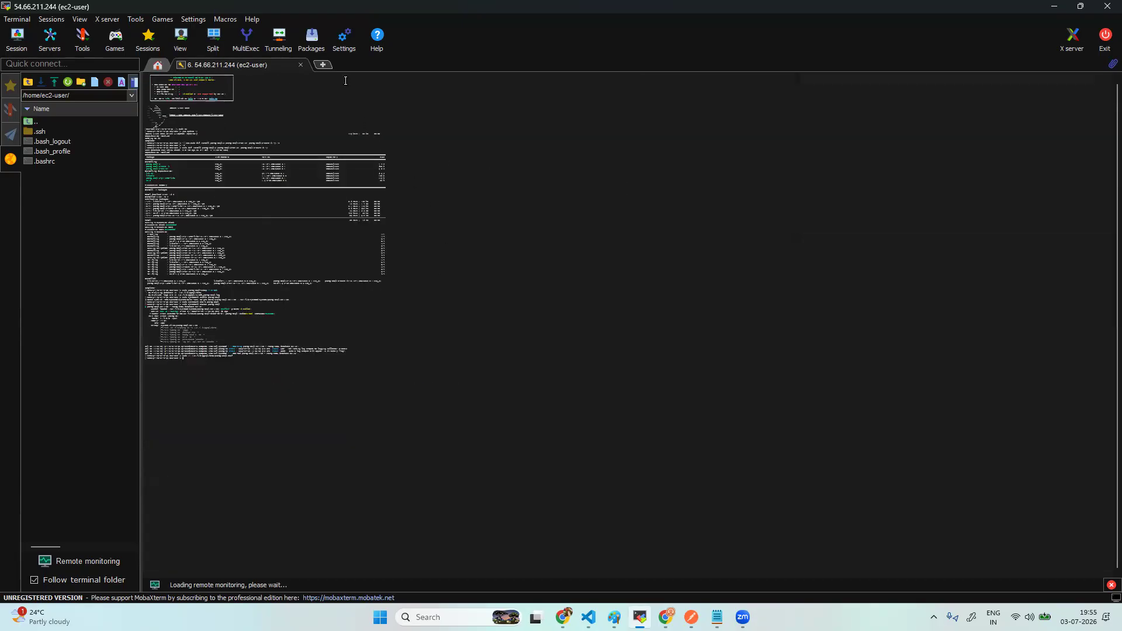
- Close the terminal session to 54.66.211.244 and reopen it from the saved SSH session
{"action": "left_click", "coordinate": [300, 65]}
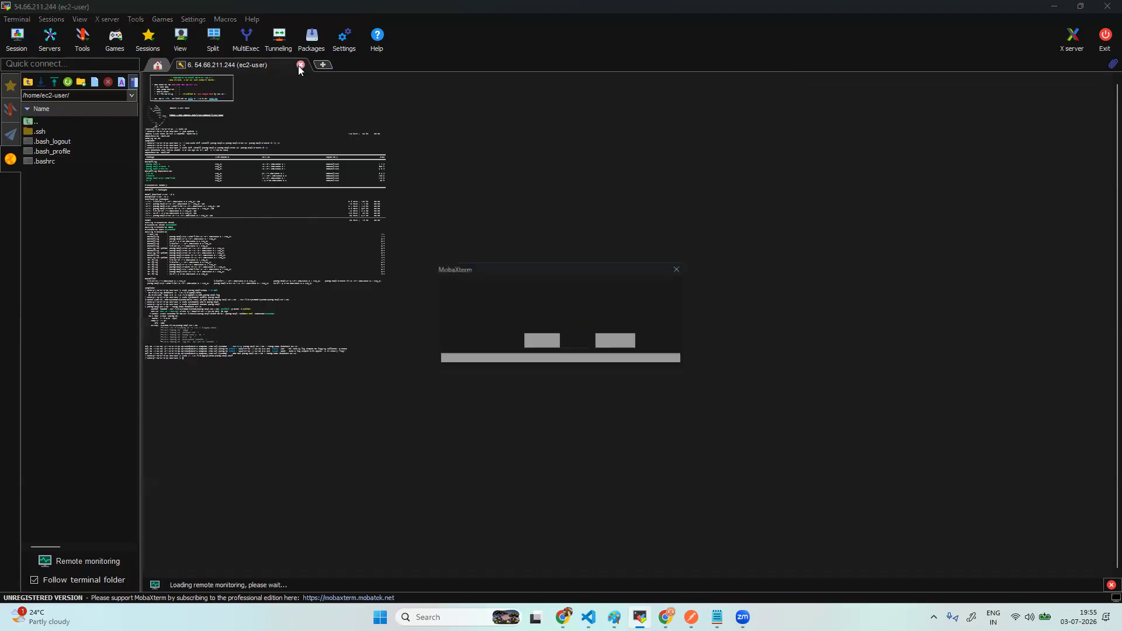
{"action": "left_click", "coordinate": [540, 326]}
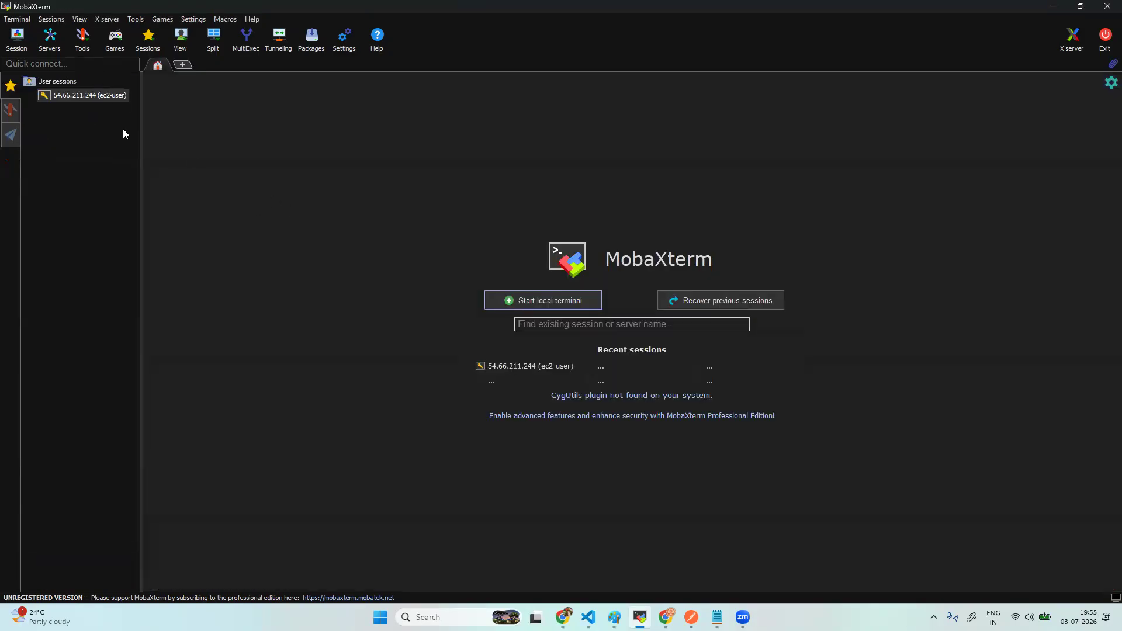
{"action": "double_click", "coordinate": [101, 95]}
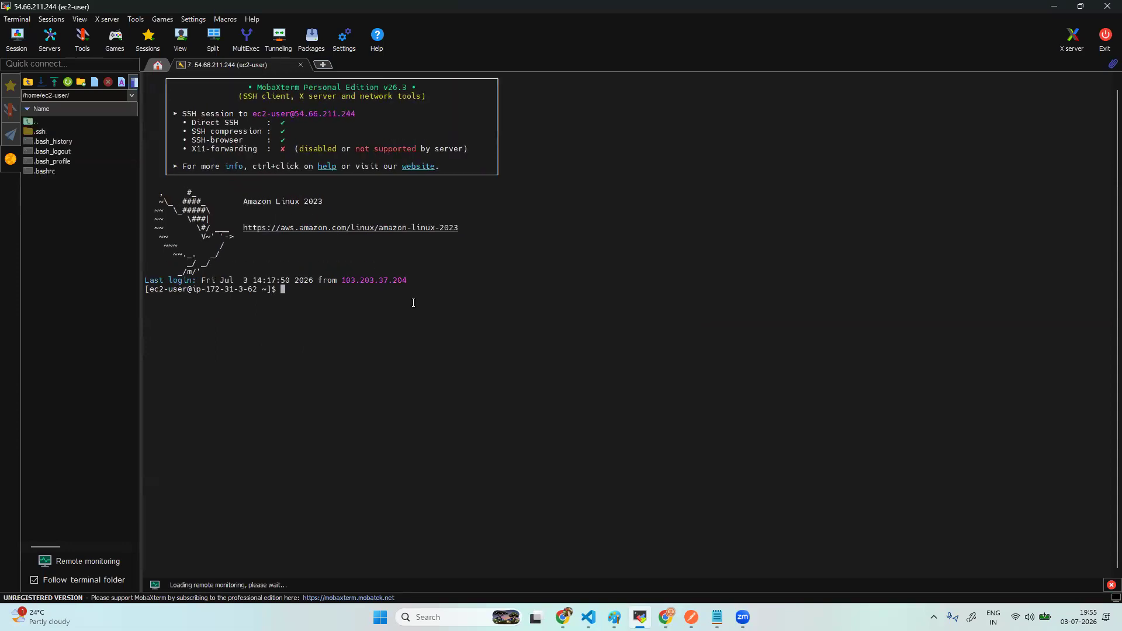
{"action": "scroll", "coordinate": [413, 303], "scroll_direction": "up", "scroll_amount": 2}
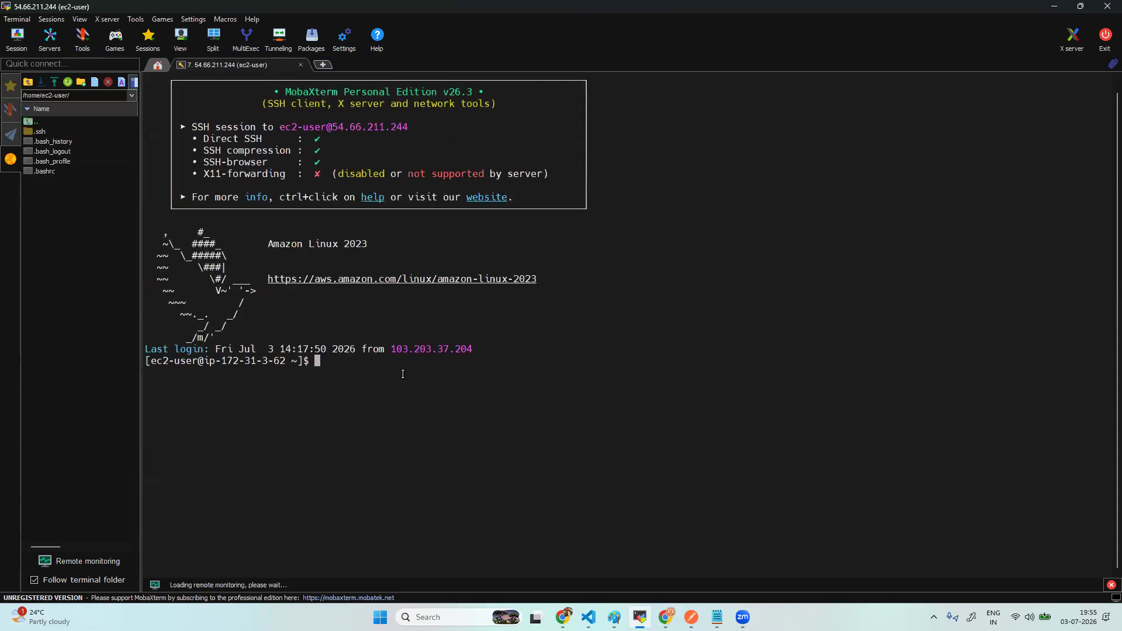
- Become root with sudo su and paste the vi pg_hba.conf command
{"action": "type", "text": "sudo su"}
{"action": "key", "text": "Return"}
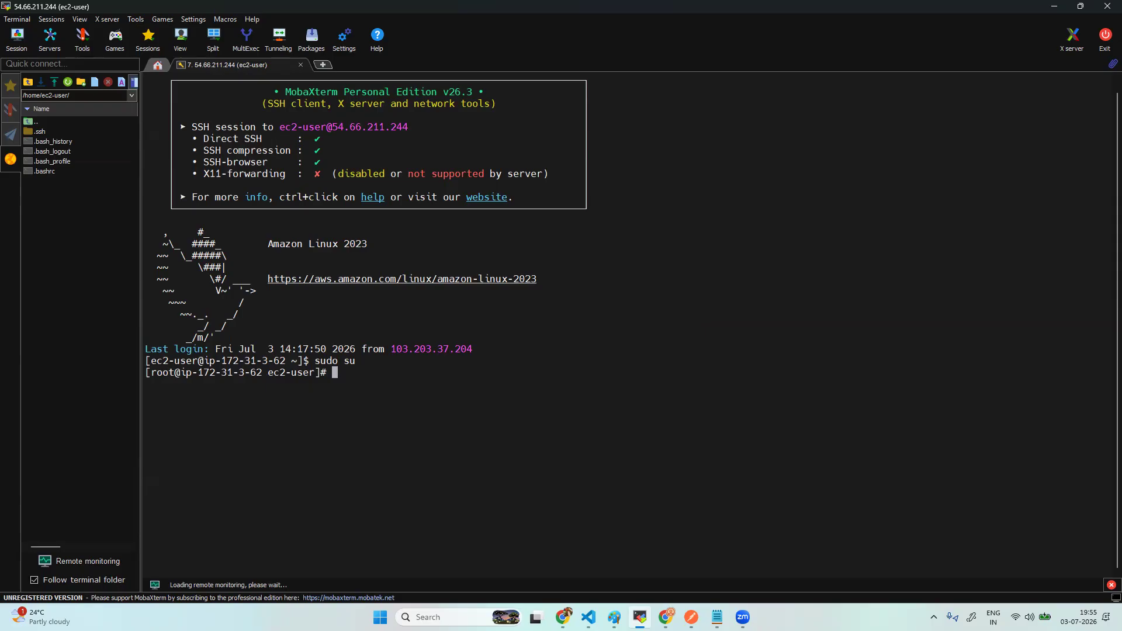
{"action": "key", "text": "alt+Tab"}
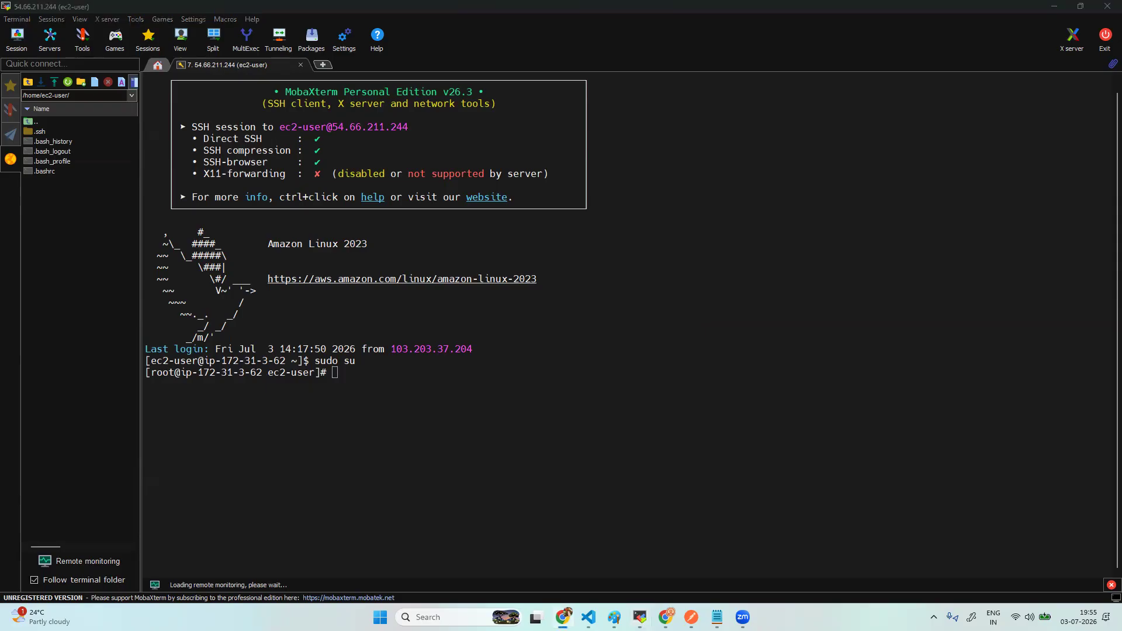
{"action": "key", "text": "alt+Tab"}
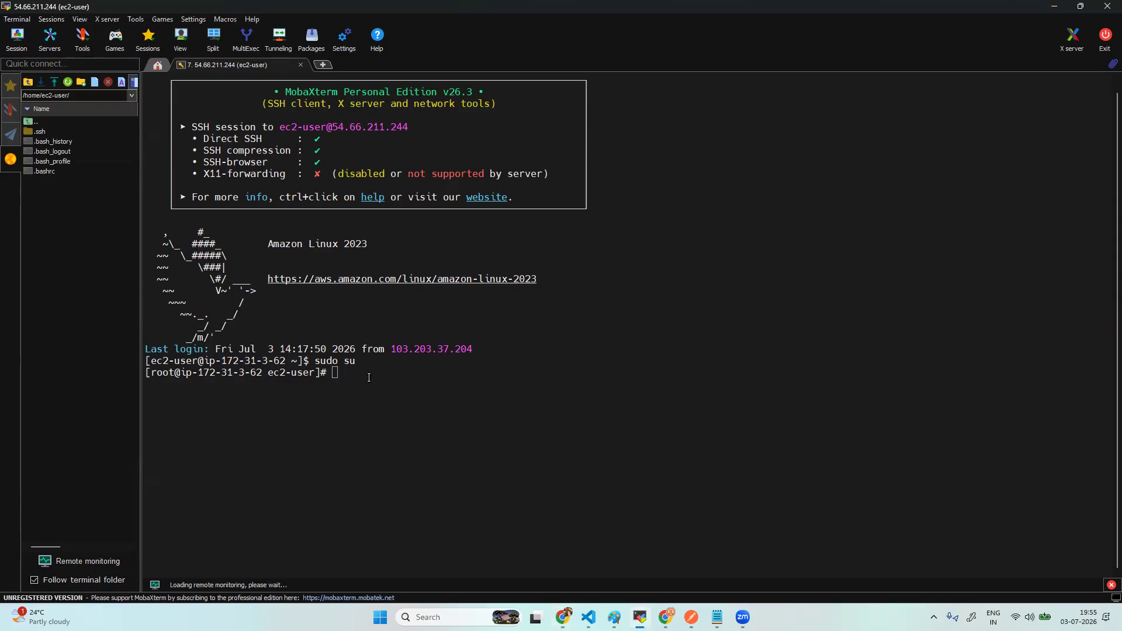
{"action": "right_click", "coordinate": [368, 376]}
- Open pg_hba.conf in vi insert mode and uncomment line 18
{"action": "key", "text": "Return"}
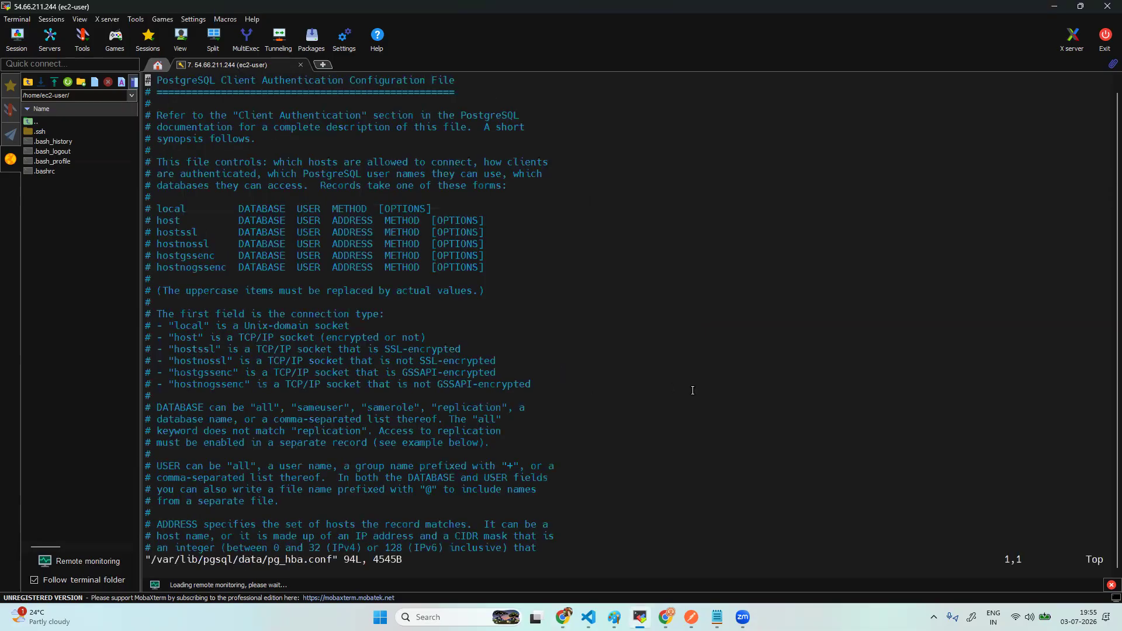
{"action": "key", "text": "i"}
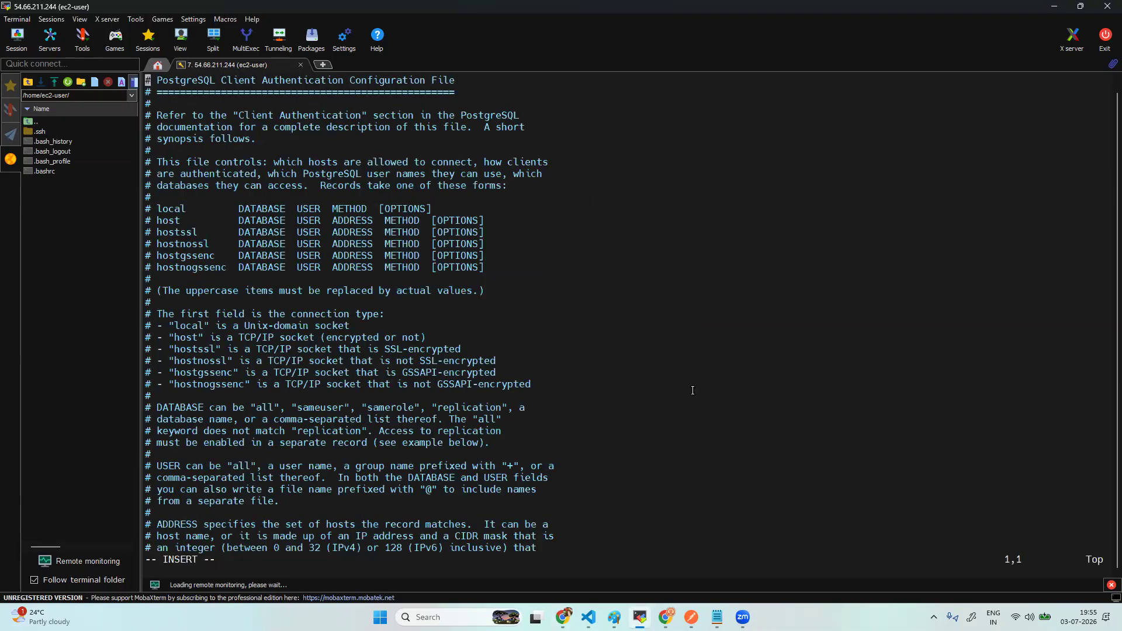
{"action": "key", "text": "Down"}
{"action": "key", "text": "Down"}
{"action": "key", "text": "Down"}
{"action": "key", "text": "Down"}
{"action": "key", "text": "Down"}
{"action": "key", "text": "Down"}
{"action": "key", "text": "Down"}
{"action": "key", "text": "Down"}
{"action": "key", "text": "Down"}
{"action": "key", "text": "Down"}
{"action": "key", "text": "Down"}
{"action": "key", "text": "Down"}
{"action": "key", "text": "Down"}
{"action": "key", "text": "Down"}
{"action": "key", "text": "Down"}
{"action": "key", "text": "Down"}
{"action": "key", "text": "Down"}
{"action": "key", "text": "Right"}
{"action": "key", "text": "BackSpace"}
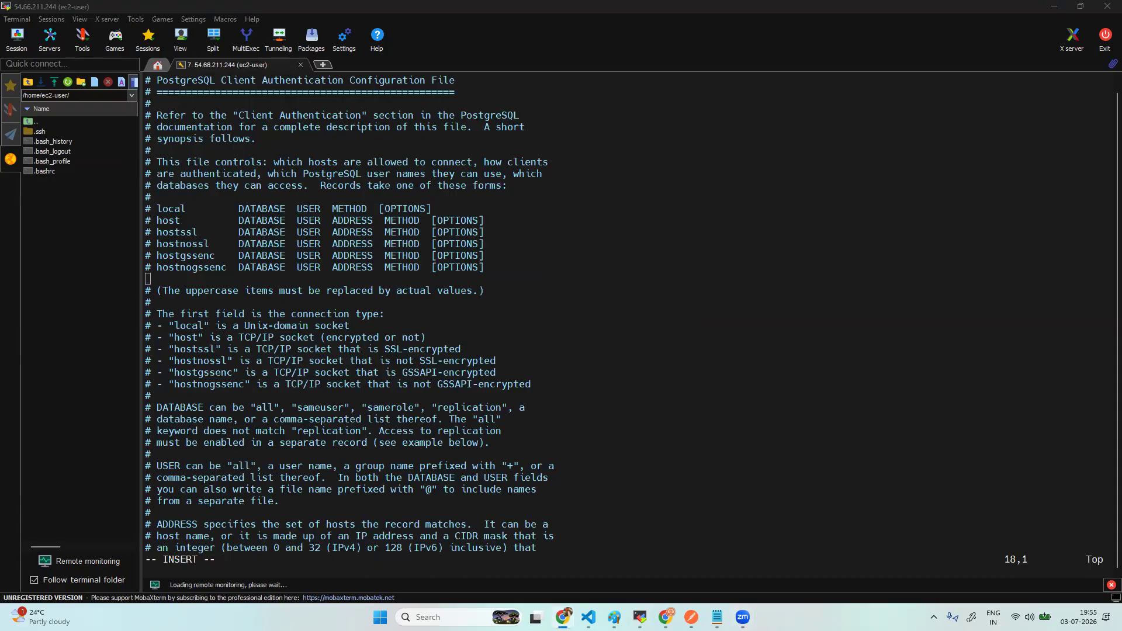
- Paste md5 rules for 10.0.0.0/8, 172.16.0.0/12 and 192.168.0.0/16, then save with :wq!
{"action": "right_click", "coordinate": [569, 288]}
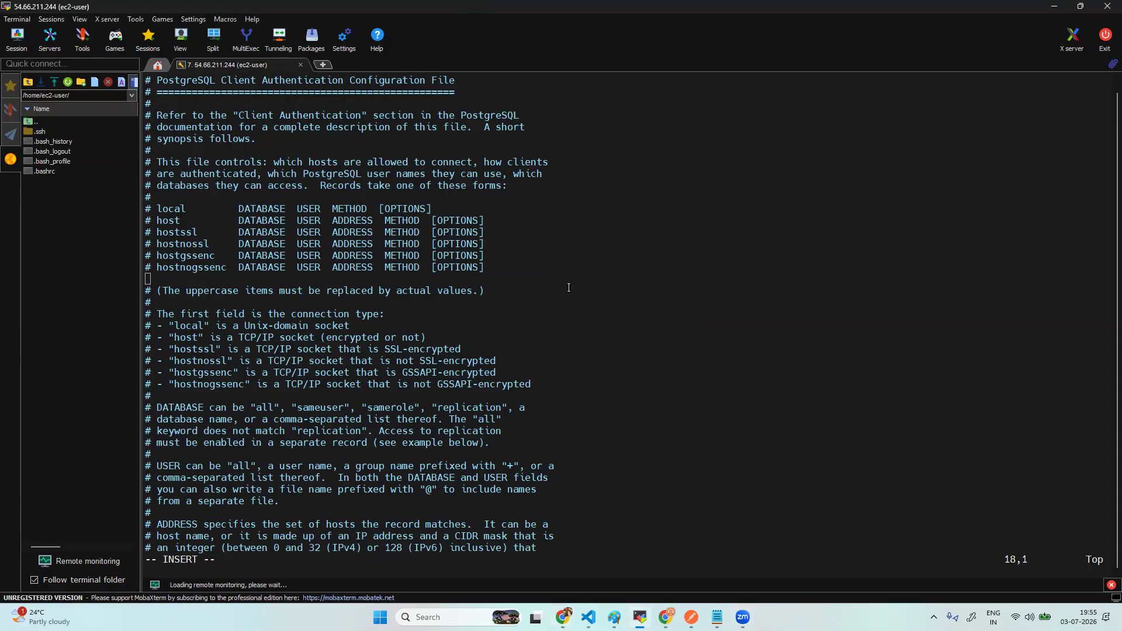
{"action": "left_click", "coordinate": [512, 402]}
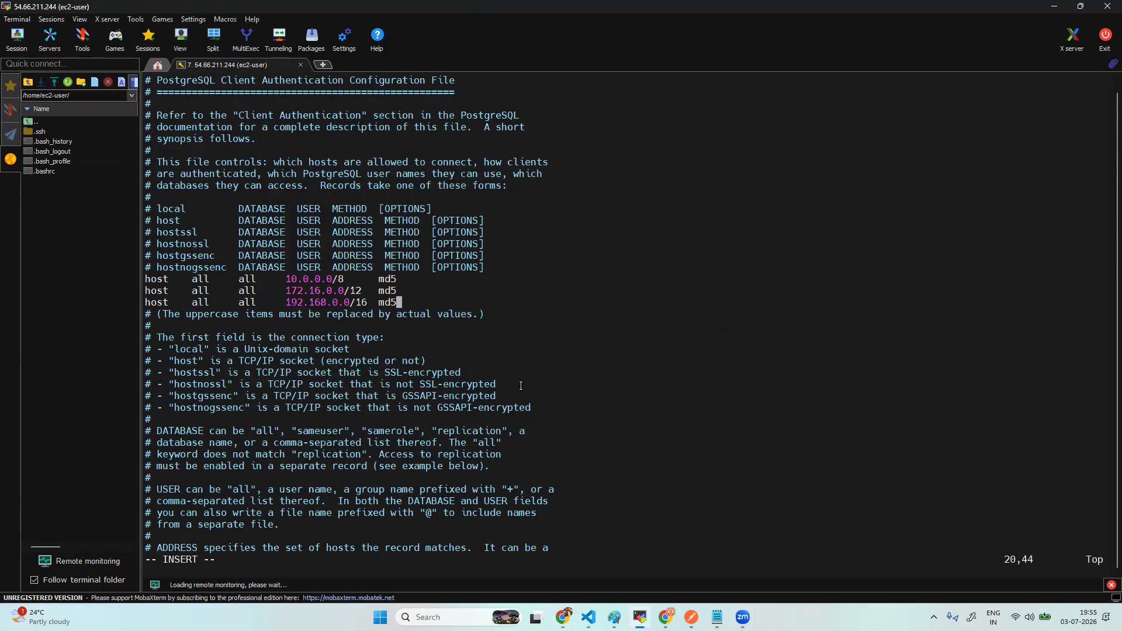
{"action": "key", "text": "Return"}
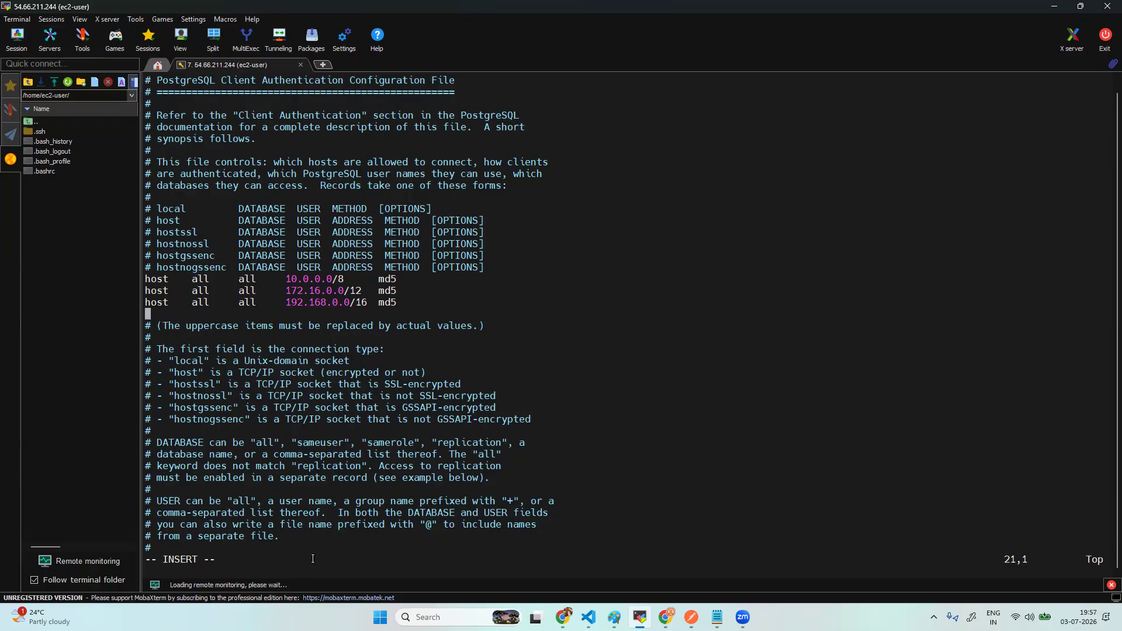
{"action": "key", "text": "Escape"}
{"action": "type", "text": ":wq!"}
{"action": "key", "text": "Return"}
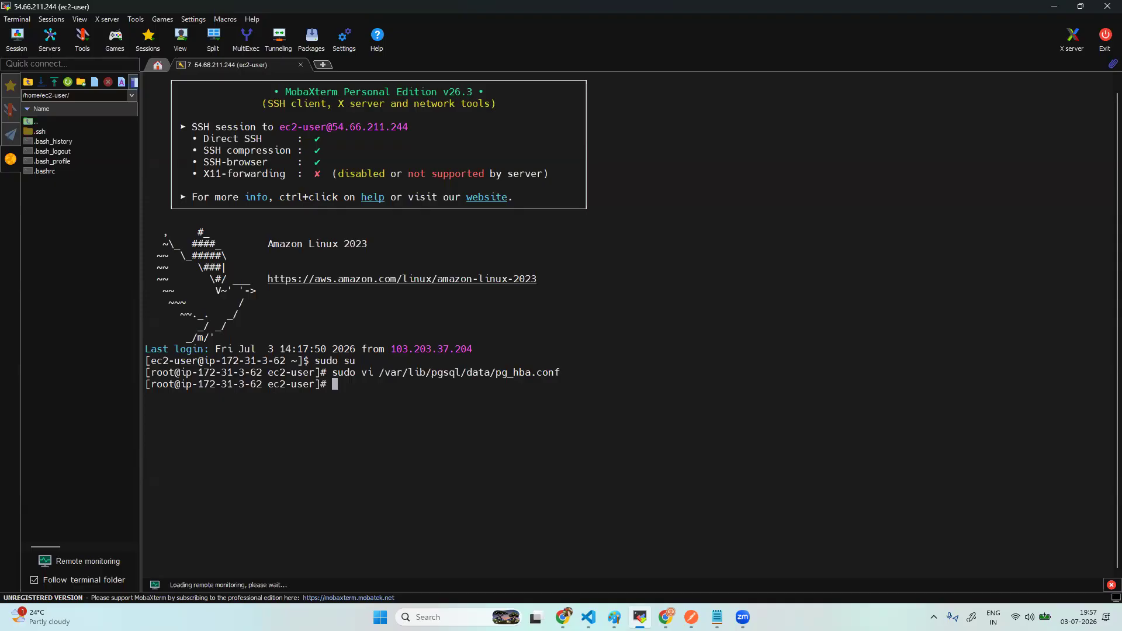
- Reopen pg_hba.conf in vi, paste the 127.0.0.1/32 and ::1/128 md5 rules, and save with :wq
{"action": "key", "text": "alt+Tab"}
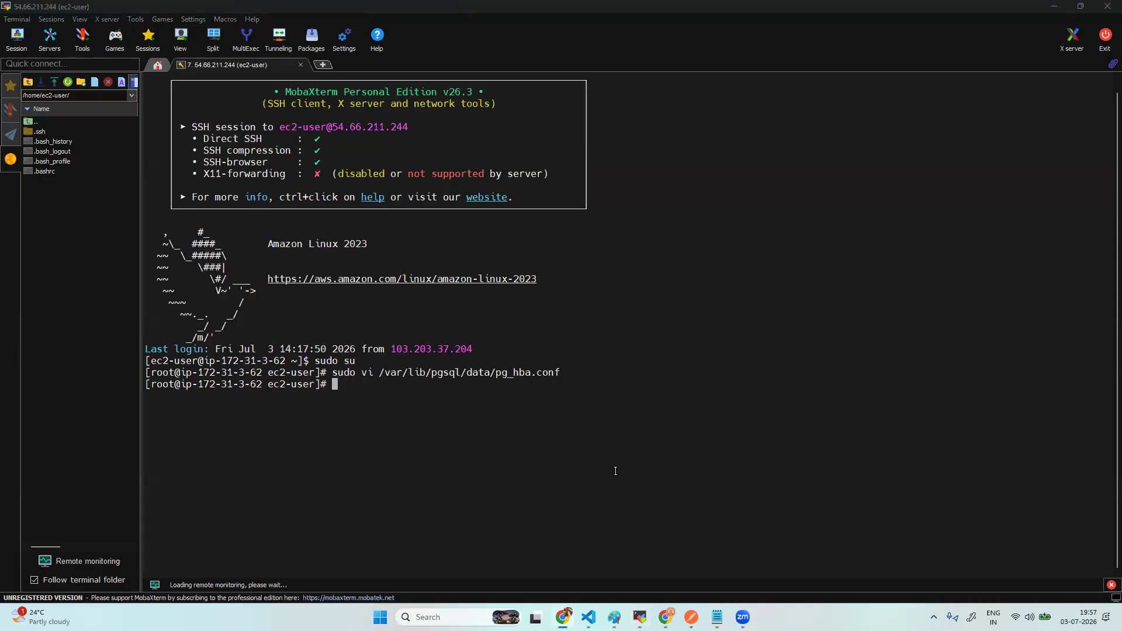
{"action": "left_click", "coordinate": [484, 419]}
{"action": "key", "text": "Up"}
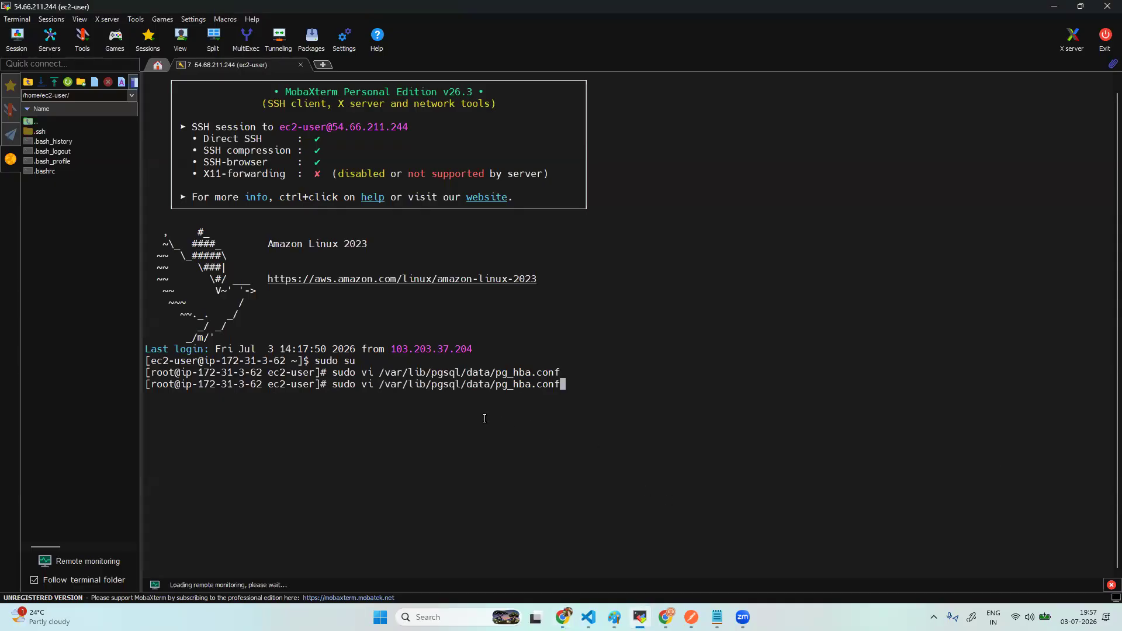
{"action": "key", "text": "Return"}
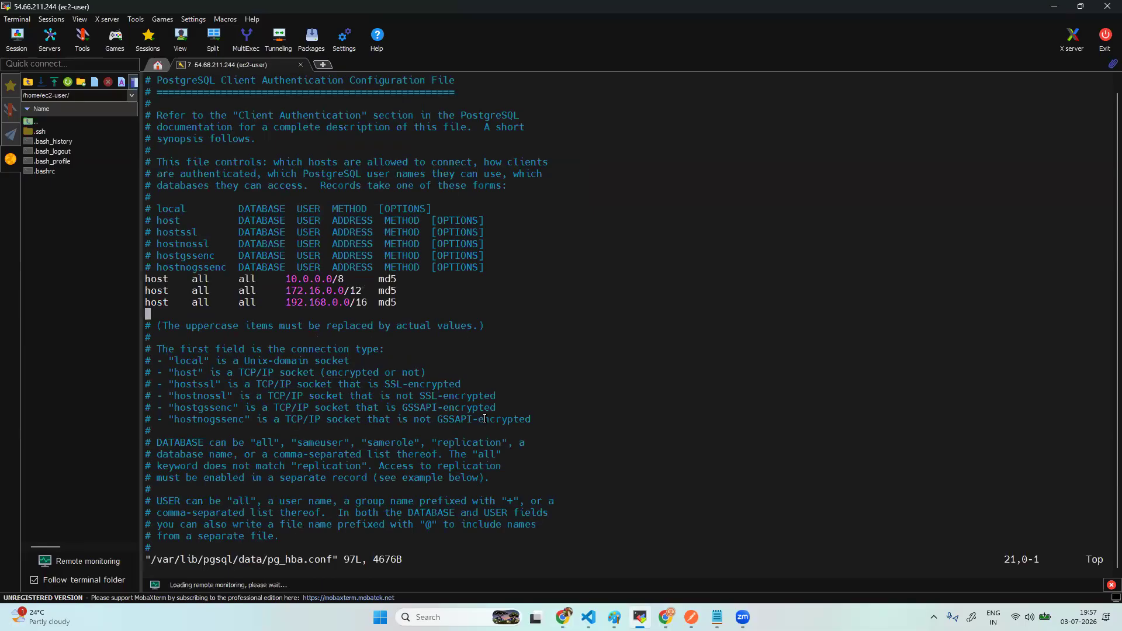
{"action": "key", "text": "i"}
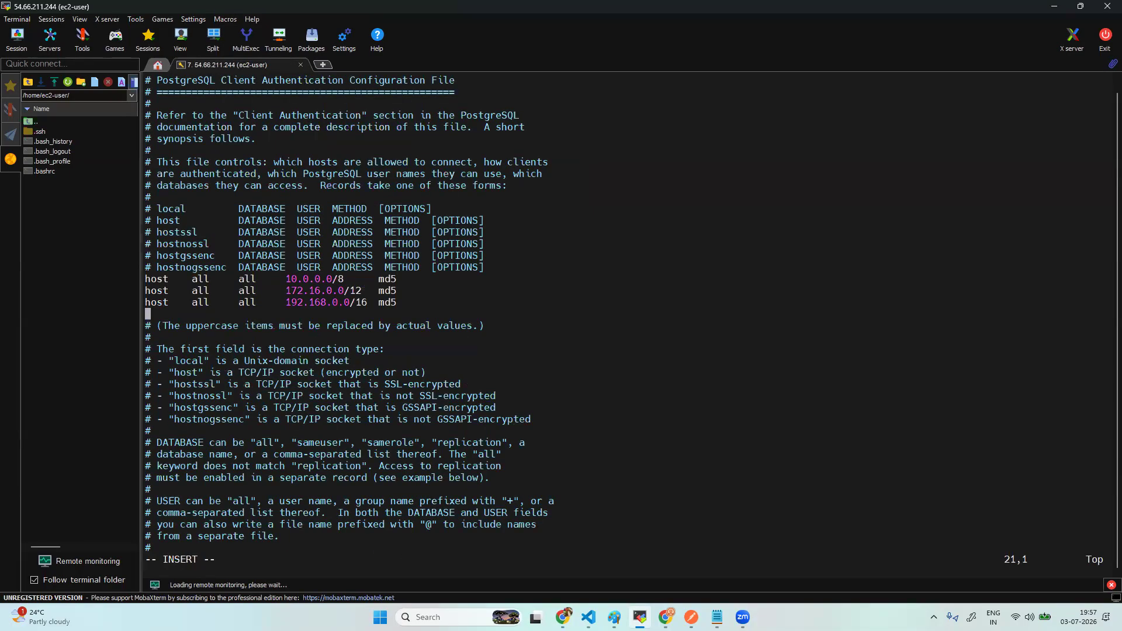
{"action": "key", "text": "alt+Tab"}
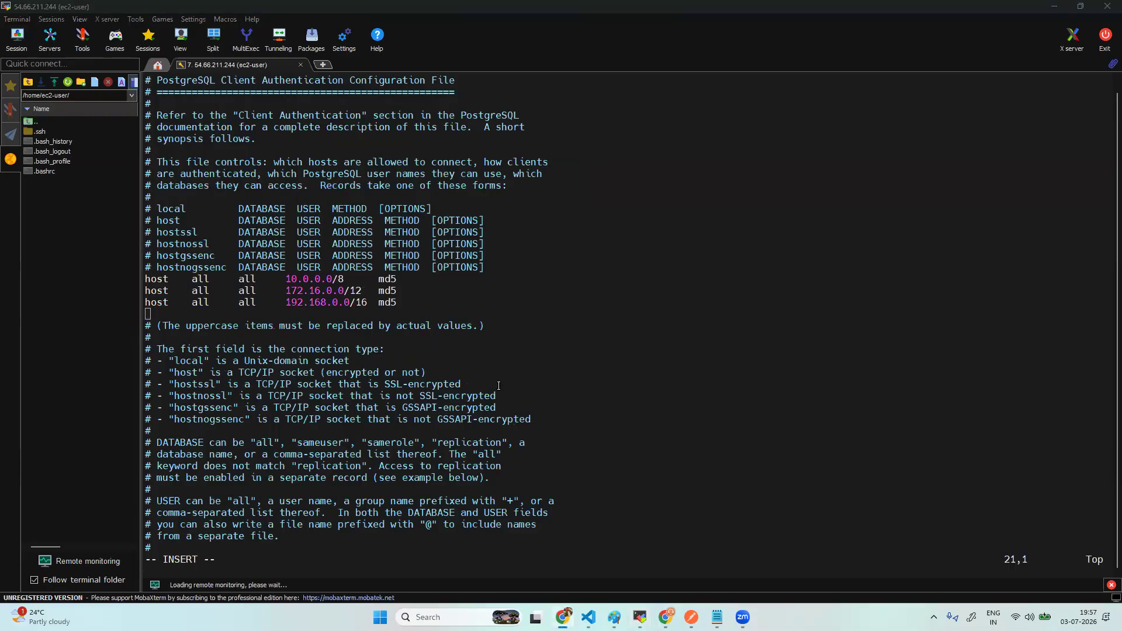
{"action": "right_click", "coordinate": [473, 306]}
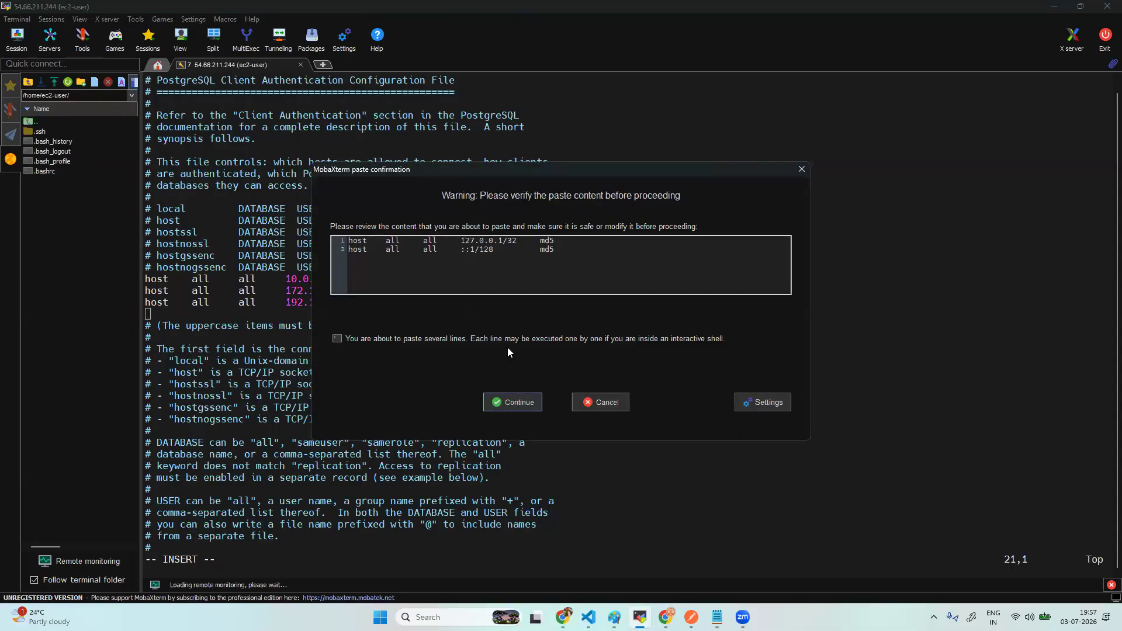
{"action": "left_click", "coordinate": [512, 403]}
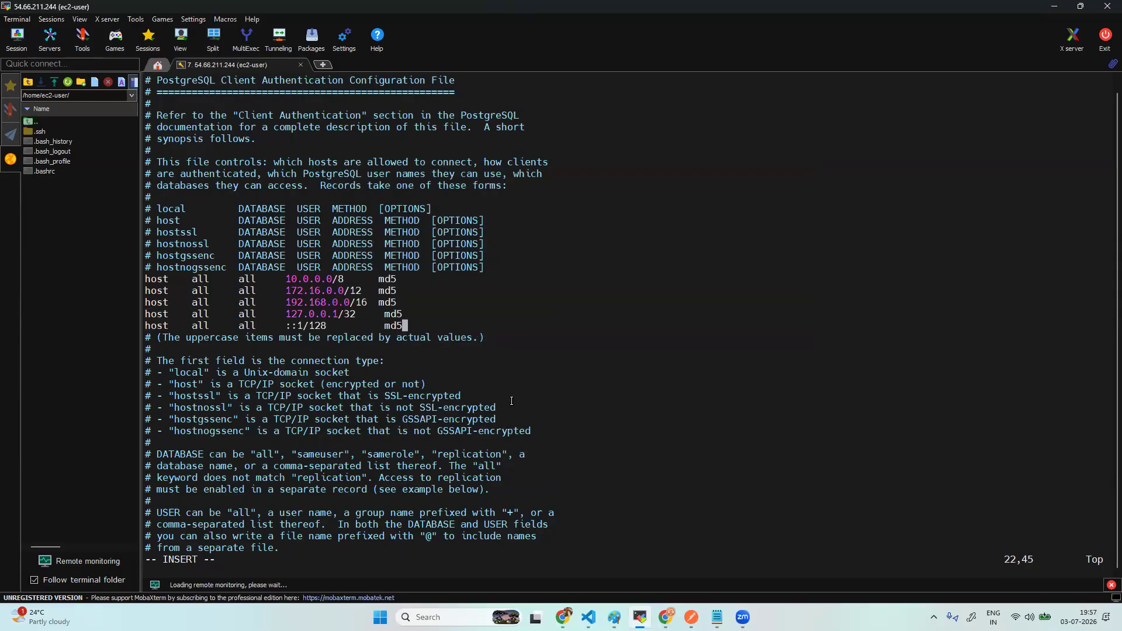
{"action": "key", "text": "Escape"}
{"action": "type", "text": ":wq"}
{"action": "key", "text": "Return"}
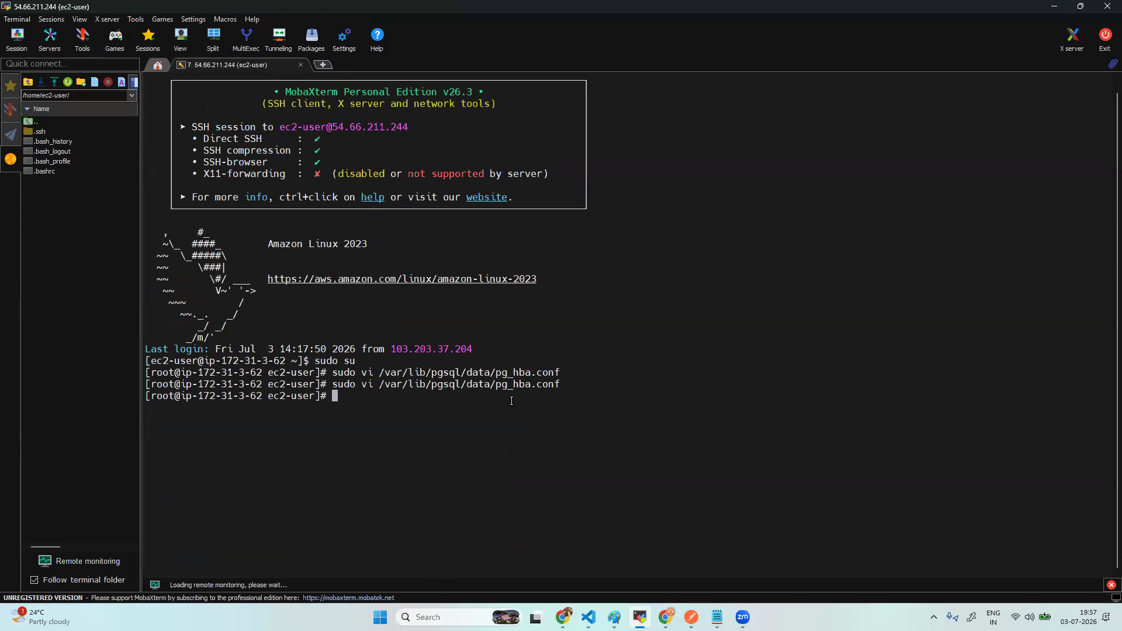
- Restart PostgreSQL with sudo systemctl restart postgresql
{"action": "key", "text": "Up"}
{"action": "key", "text": "BackSpace"}
{"action": "key", "text": "BackSpace"}
{"action": "key", "text": "BackSpace"}
{"action": "key", "text": "BackSpace"}
{"action": "key", "text": "BackSpace"}
{"action": "key", "text": "BackSpace"}
{"action": "key", "text": "BackSpace"}
{"action": "key", "text": "BackSpace"}
{"action": "key", "text": "BackSpace"}
{"action": "key", "text": "BackSpace"}
{"action": "type", "text": "ostgresql.conf"}
{"action": "key", "text": "Up"}
{"action": "key", "text": "Up"}
{"action": "key", "text": "Up"}
{"action": "key", "text": "Up"}
{"action": "key", "text": "Down"}
{"action": "key", "text": "Left"}
{"action": "key", "text": "Left"}
{"action": "key", "text": "Left"}
{"action": "key", "text": "Left"}
{"action": "key", "text": "Left"}
{"action": "key", "text": "Left"}
{"action": "key", "text": "Left"}
{"action": "key", "text": "Left"}
{"action": "key", "text": "Left"}
{"action": "key", "text": "Left"}
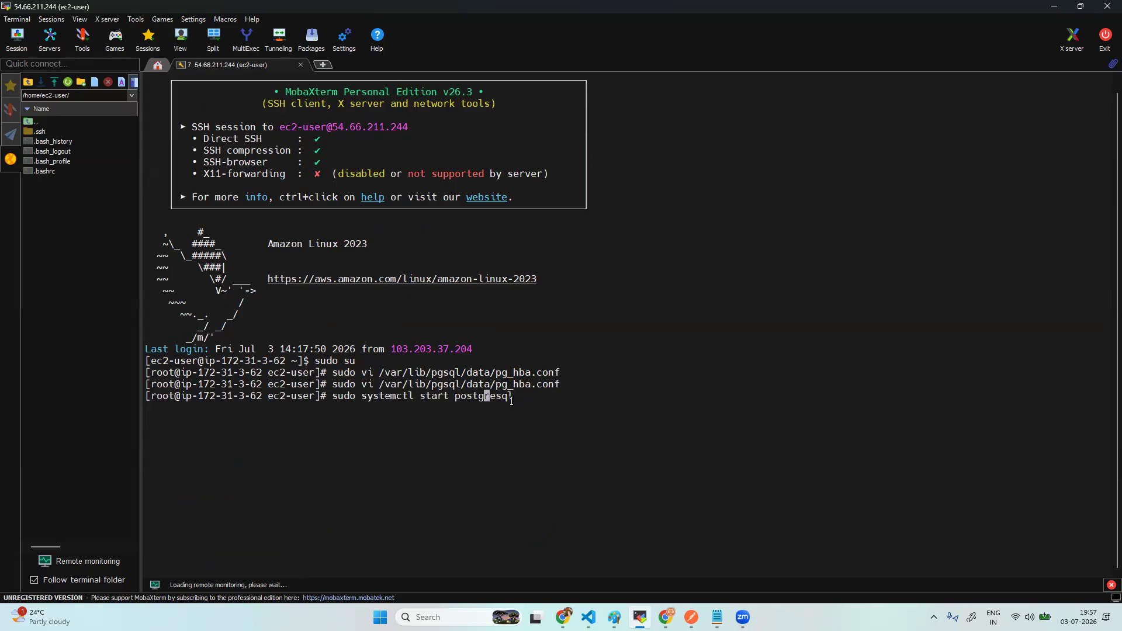
{"action": "key", "text": "Left"}
{"action": "key", "text": "BackSpace"}
{"action": "key", "text": "BackSpace"}
{"action": "key", "text": "BackSpace"}
{"action": "key", "text": "BackSpace"}
{"action": "key", "text": "BackSpace"}
{"action": "type", "text": "restart"}
{"action": "key", "text": "Return"}
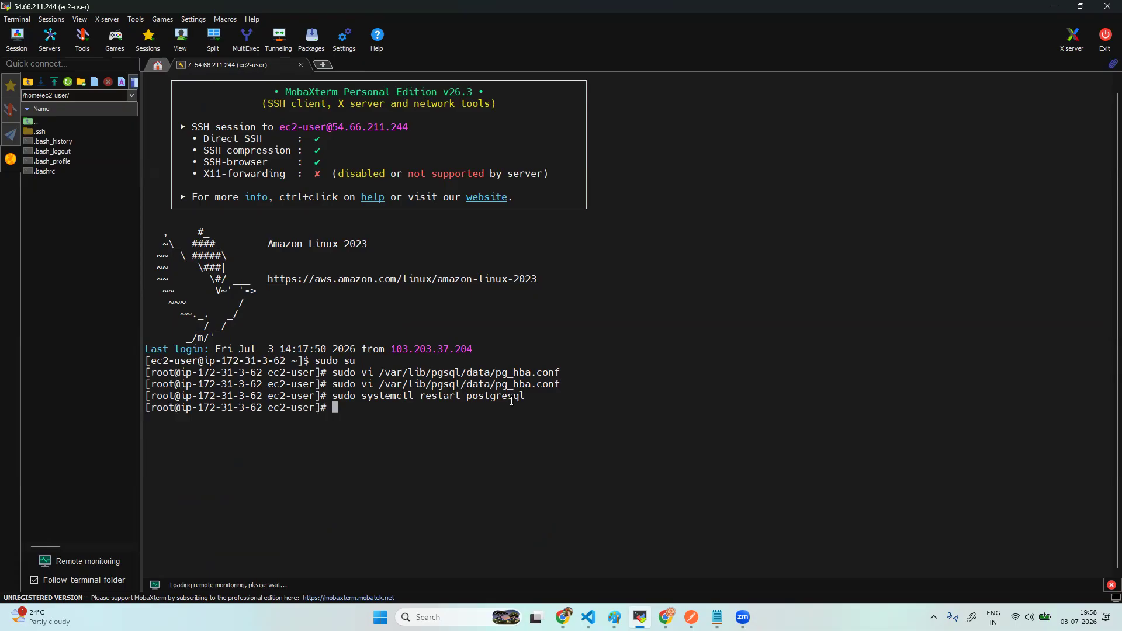
- Run sudo systemctl status postgresql to confirm the service is active (running)
{"action": "key", "text": "Up"}
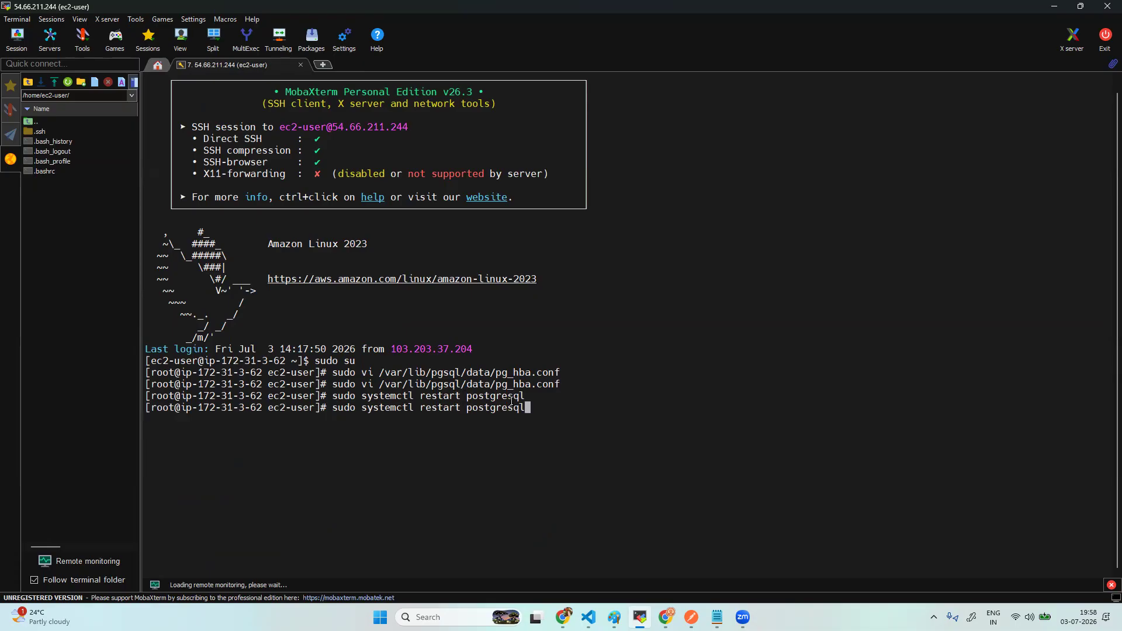
{"action": "key", "text": "Left"}
{"action": "key", "text": "Left"}
{"action": "key", "text": "Left"}
{"action": "key", "text": "Left"}
{"action": "key", "text": "Left"}
{"action": "key", "text": "Left"}
{"action": "key", "text": "Left"}
{"action": "key", "text": "Left"}
{"action": "key", "text": "Left"}
{"action": "key", "text": "Left"}
{"action": "key", "text": "Left"}
{"action": "key", "text": "BackSpace"}
{"action": "key", "text": "BackSpace"}
{"action": "key", "text": "BackSpace"}
{"action": "key", "text": "BackSpace"}
{"action": "key", "text": "BackSpace"}
{"action": "key", "text": "BackSpace"}
{"action": "key", "text": "BackSpace"}
{"action": "type", "text": "status"}
{"action": "key", "text": "Return"}
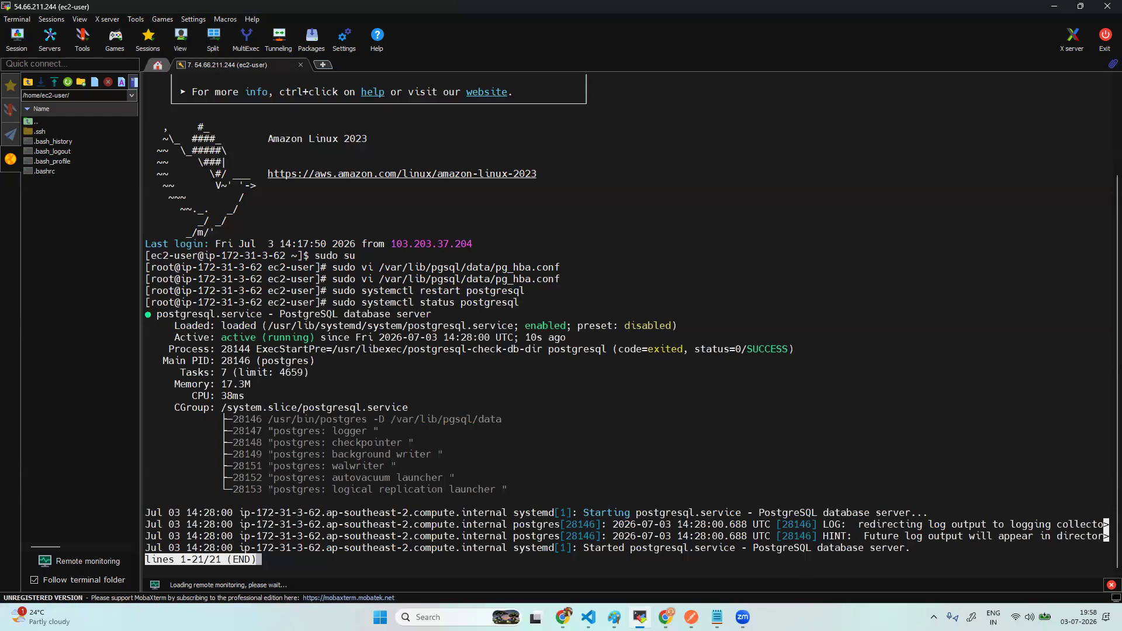
- Paste the five md5 host rules and the pg_hba.conf edit command into the Notepad notes
{"action": "left_click", "coordinate": [717, 618]}
{"action": "left_click", "coordinate": [241, 314]}
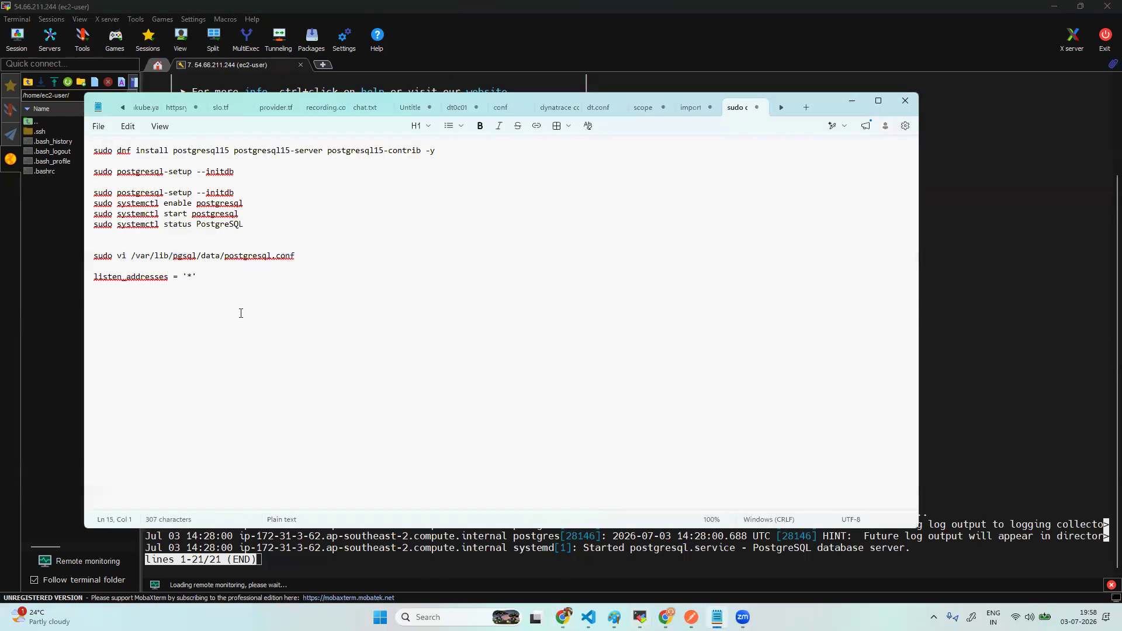
{"action": "type", "text": "host    all     all     127.0.0.1/32     md5 host    all     all     ::1/128          md5"}
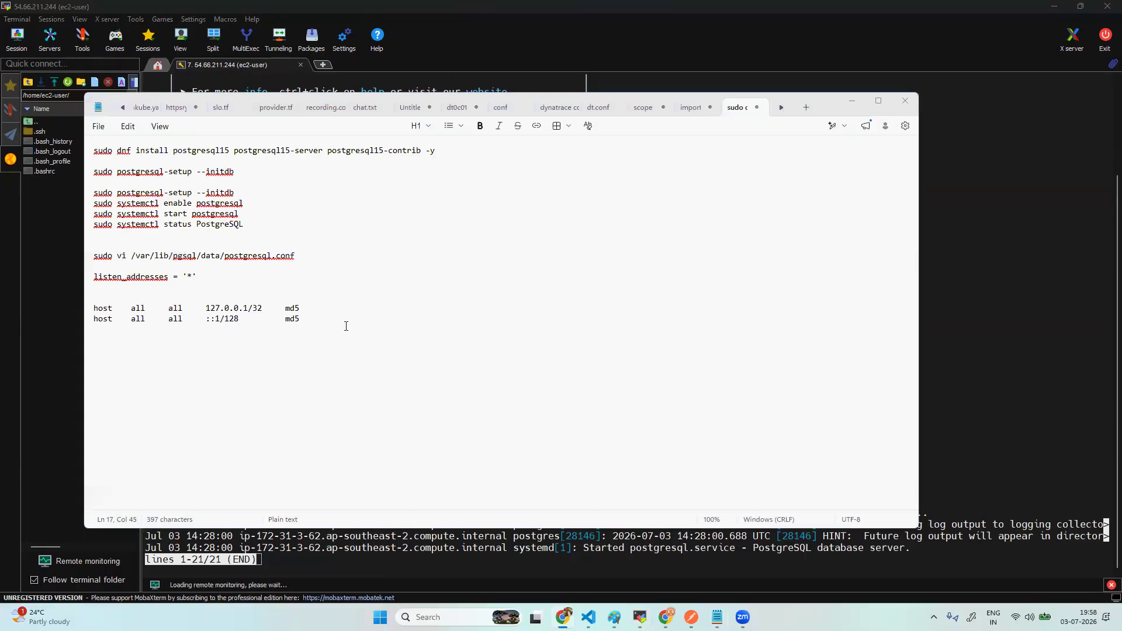
{"action": "left_click", "coordinate": [139, 293]}
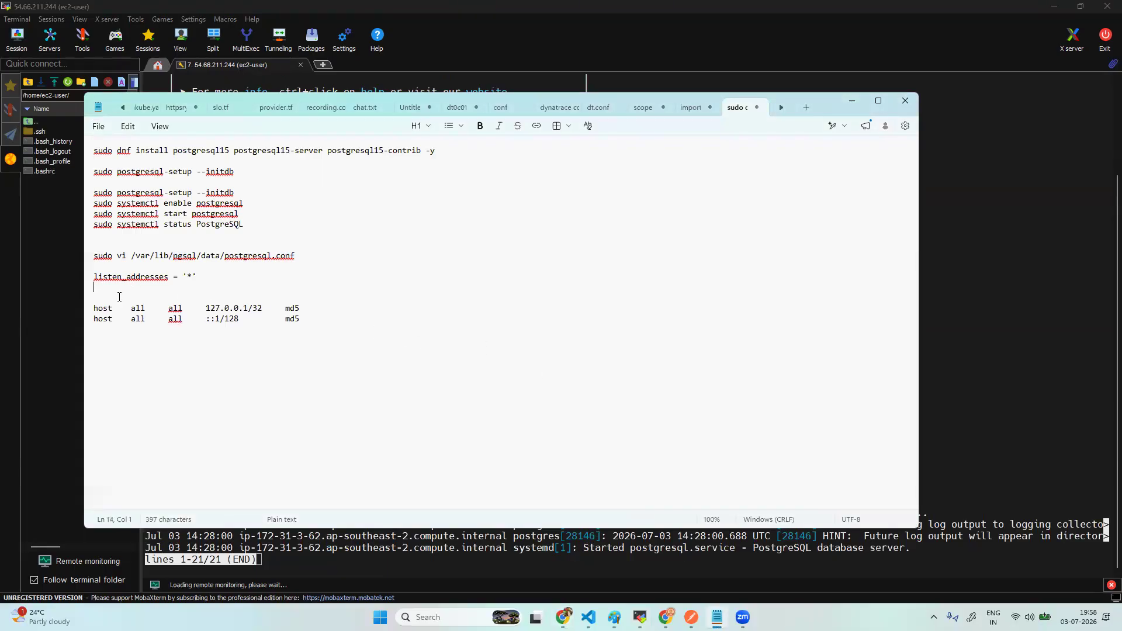
{"action": "type", "text": "host    all     all     10.0.0.0/8        md5 host    all     all     172.16.0.0/12     md5 host    all     all     192.168.0.0/16    md5"}
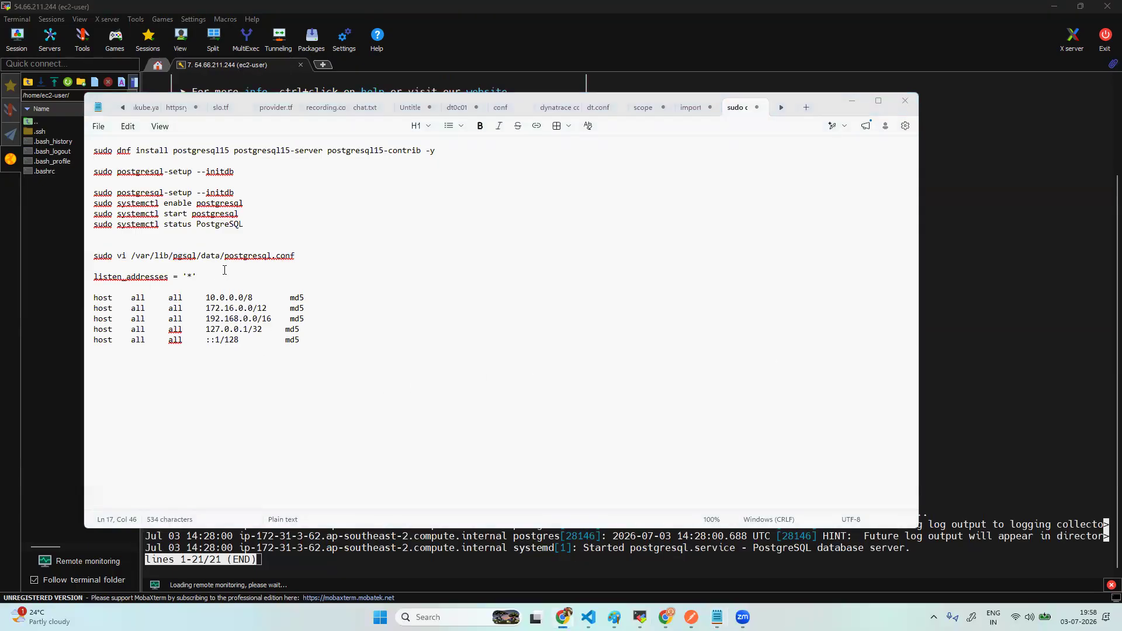
{"action": "left_click", "coordinate": [250, 276]}
{"action": "key", "text": "Return"}
- Add the note 'restart your postgres service' below the host rules
{"action": "key", "text": "Return"}
{"action": "type", "text": "sudo vi /var/lib/pgsql/data/pg_hba.conf"}
{"action": "left_click", "coordinate": [323, 361]}
{"action": "key", "text": "Return"}
{"action": "type", "text": "re"}
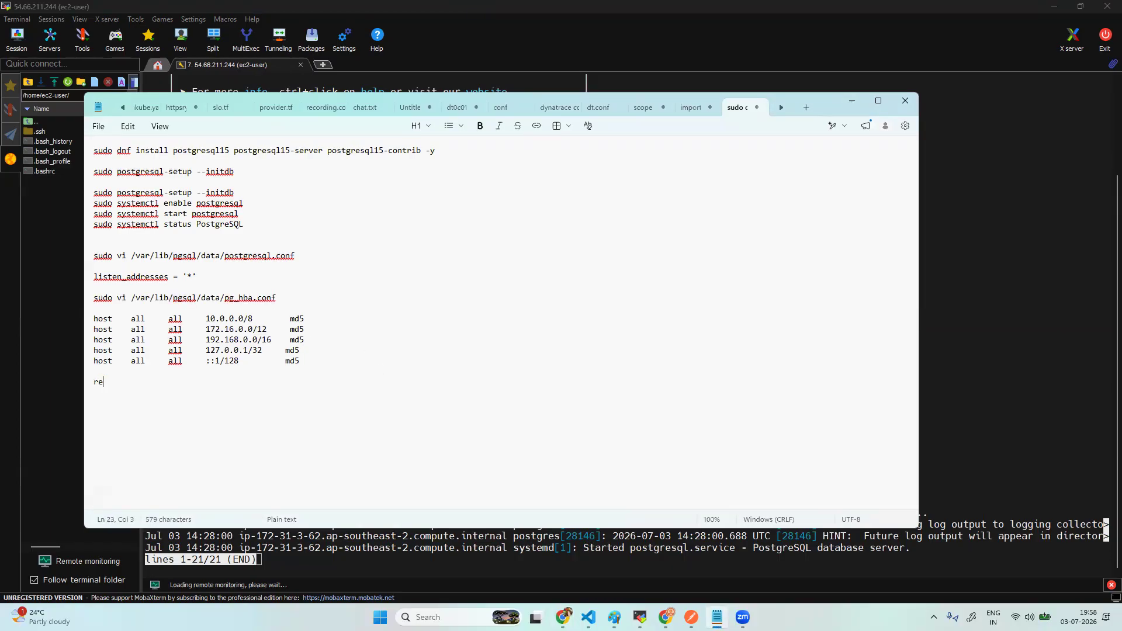
{"action": "type", "text": "start your postgres service"}
{"action": "key", "text": "Return"}
{"action": "key", "text": "Return"}
- Copy the start postgresql command to the end, change it to restart, and minimize Notepad
{"action": "left_click_drag", "start_coordinate": [239, 214], "coordinate": [88, 216]}
{"action": "key", "text": "ctrl+c"}
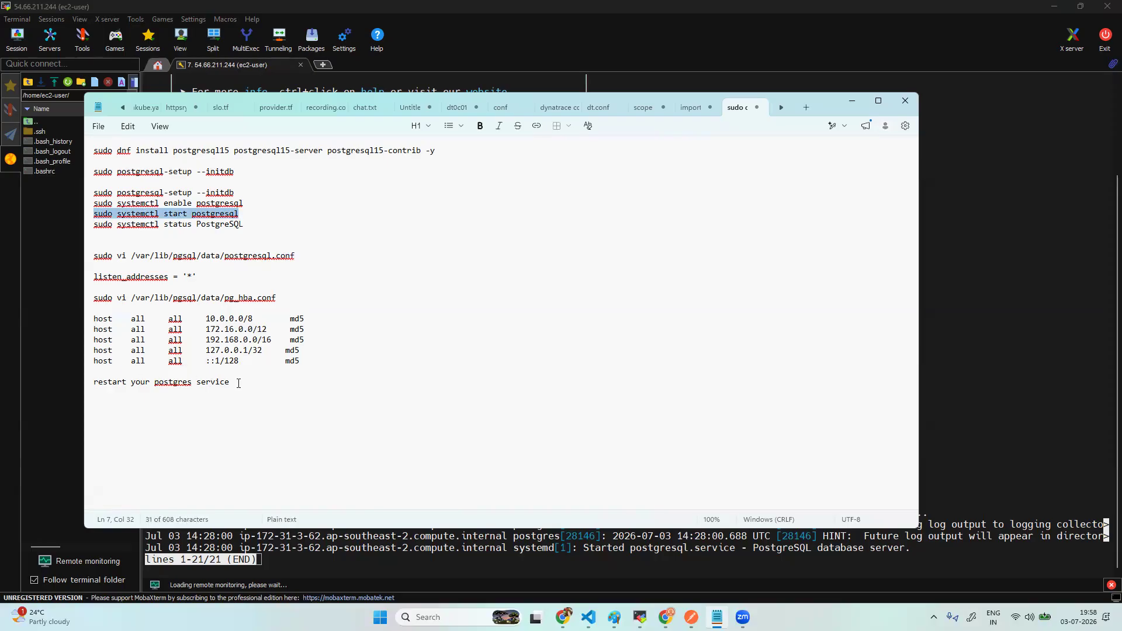
{"action": "left_click", "coordinate": [238, 383]}
{"action": "key", "text": "Return"}
{"action": "key", "text": "Return"}
{"action": "key", "text": "ctrl+v"}
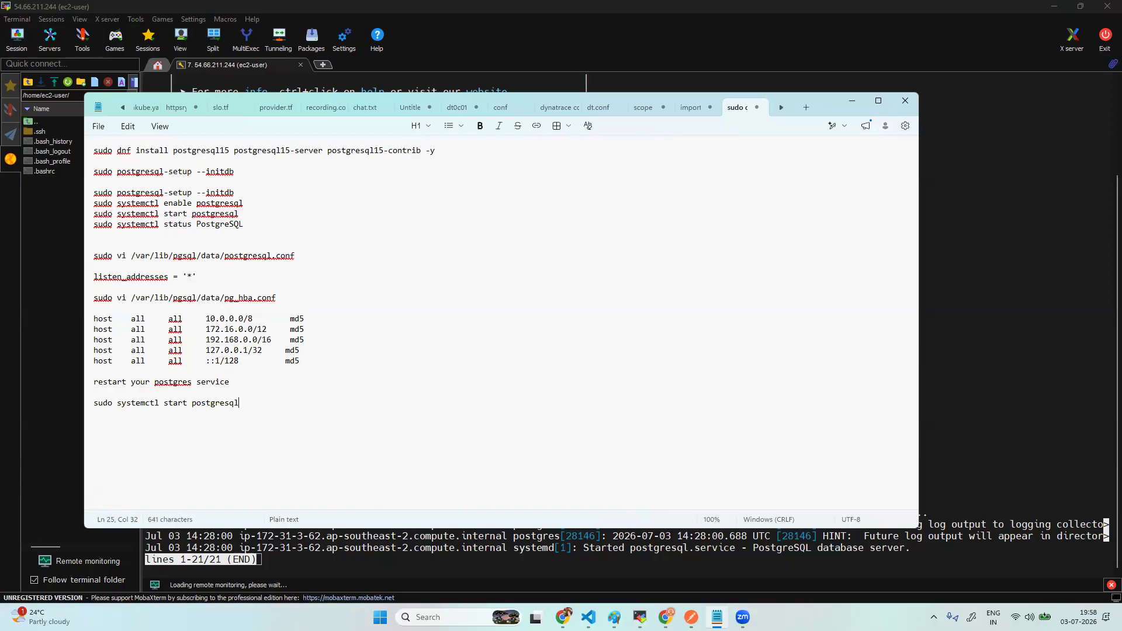
{"action": "left_click", "coordinate": [163, 403]}
{"action": "type", "text": "re"}
{"action": "left_click", "coordinate": [252, 403]}
{"action": "key", "text": "Return"}
{"action": "key", "text": "Return"}
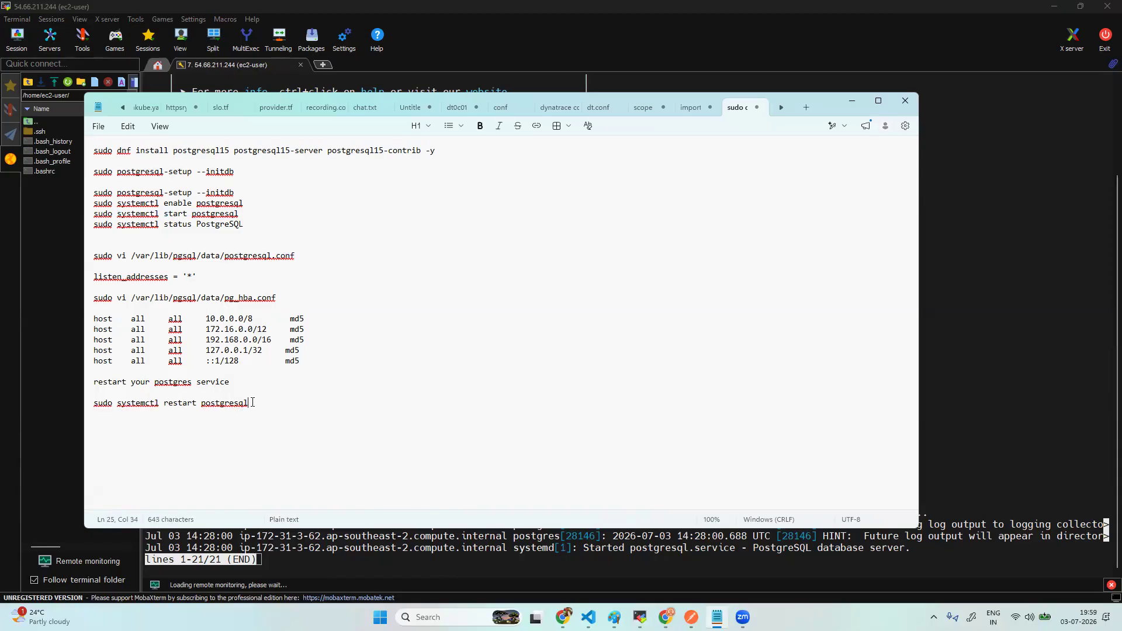
{"action": "left_click", "coordinate": [852, 101]}
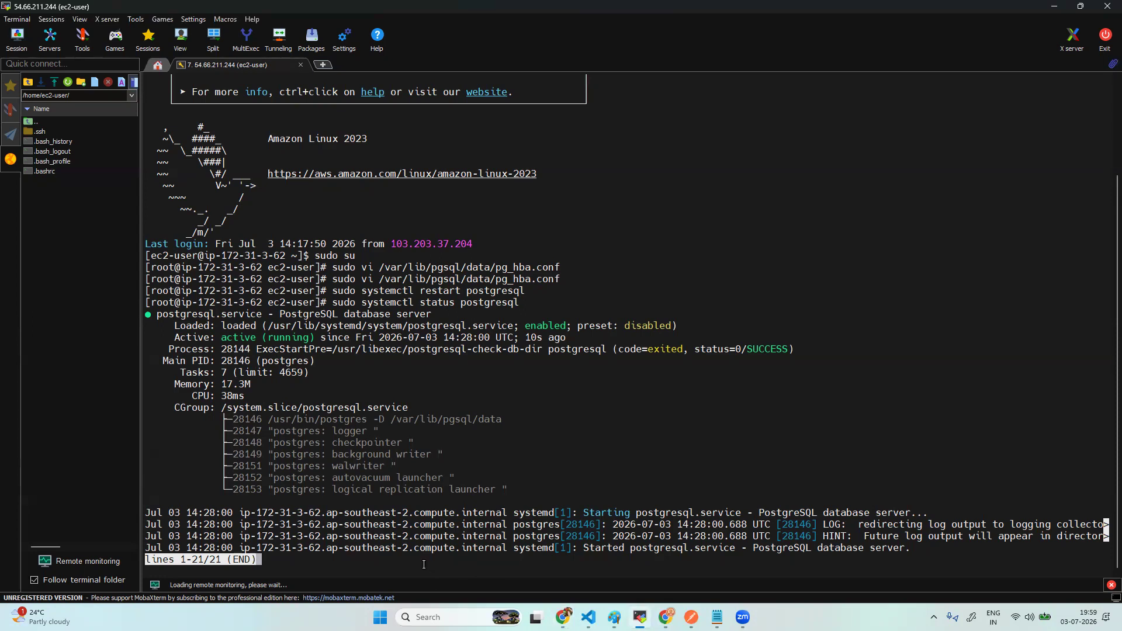
- Run sudo -iu postgres psql in the terminal, also recording the command in the notes
{"action": "key", "text": "ctrl+c"}
{"action": "key", "text": "ctrl+c"}
{"action": "key", "text": "ctrl+c"}
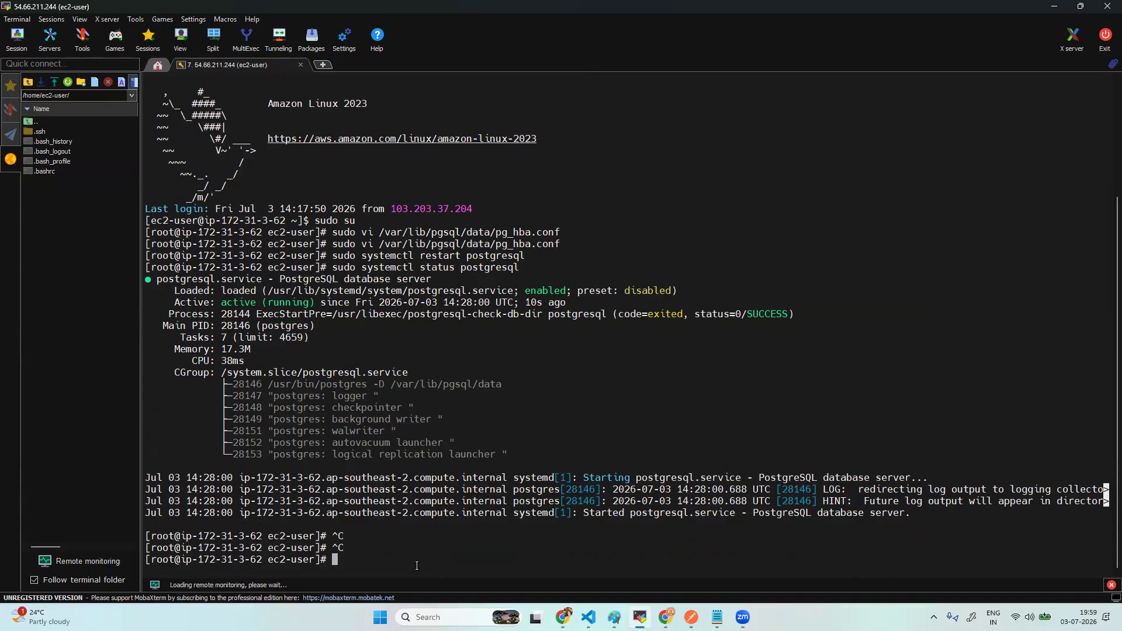
{"action": "right_click", "coordinate": [417, 566]}
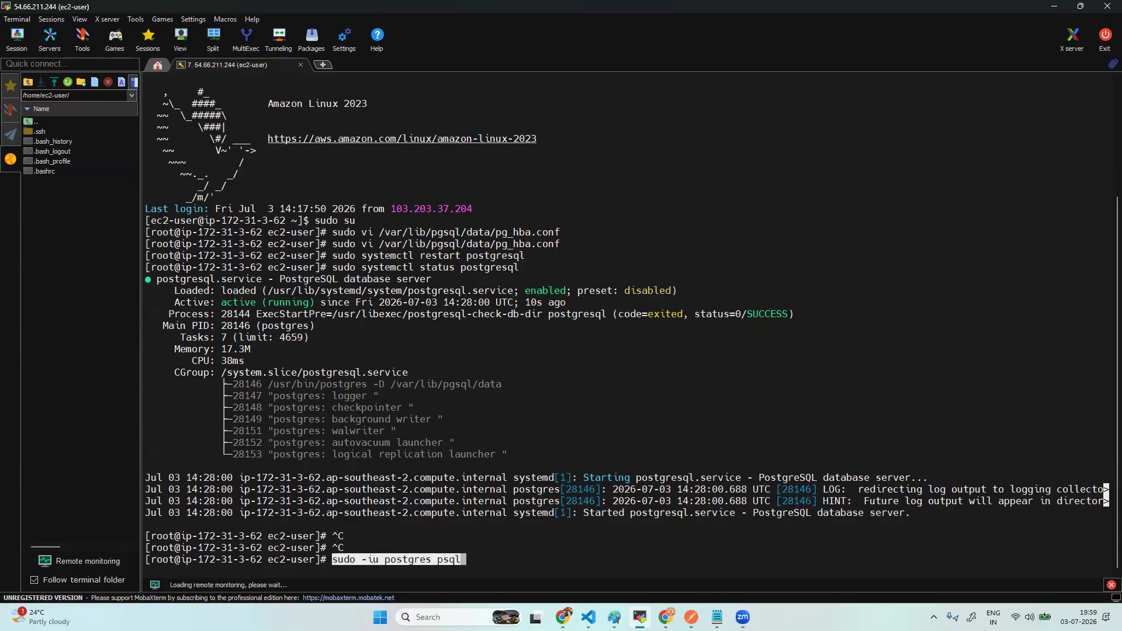
{"action": "left_click", "coordinate": [717, 618]}
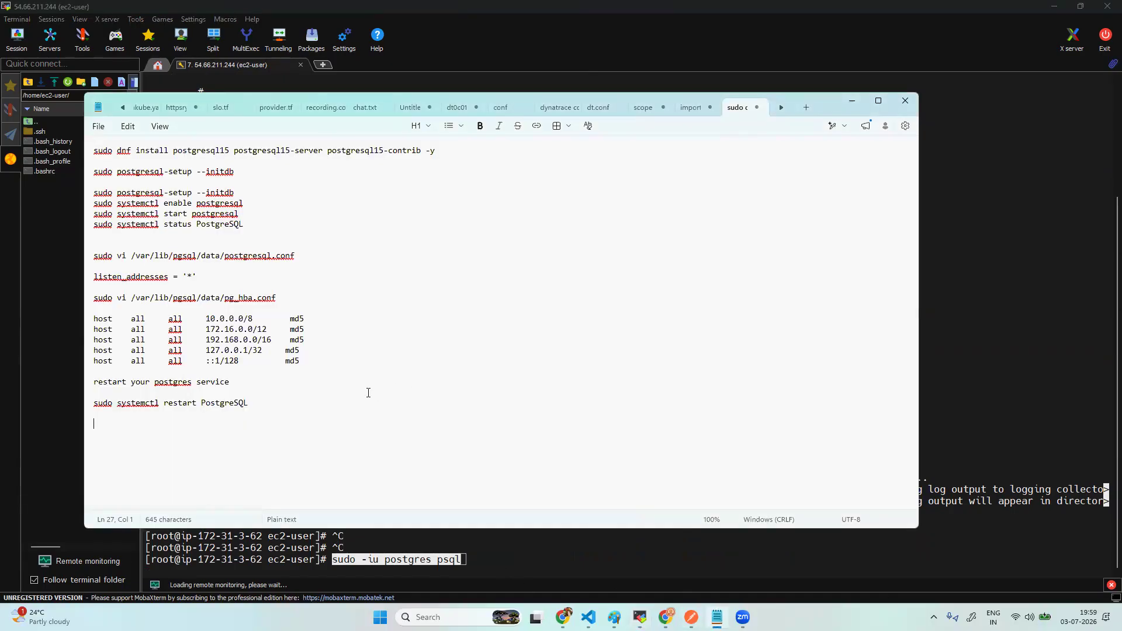
{"action": "key", "text": "Return"}
{"action": "key", "text": "Return"}
{"action": "key", "text": "Return"}
{"action": "key", "text": "ctrl+v"}
{"action": "left_click", "coordinate": [471, 556]}
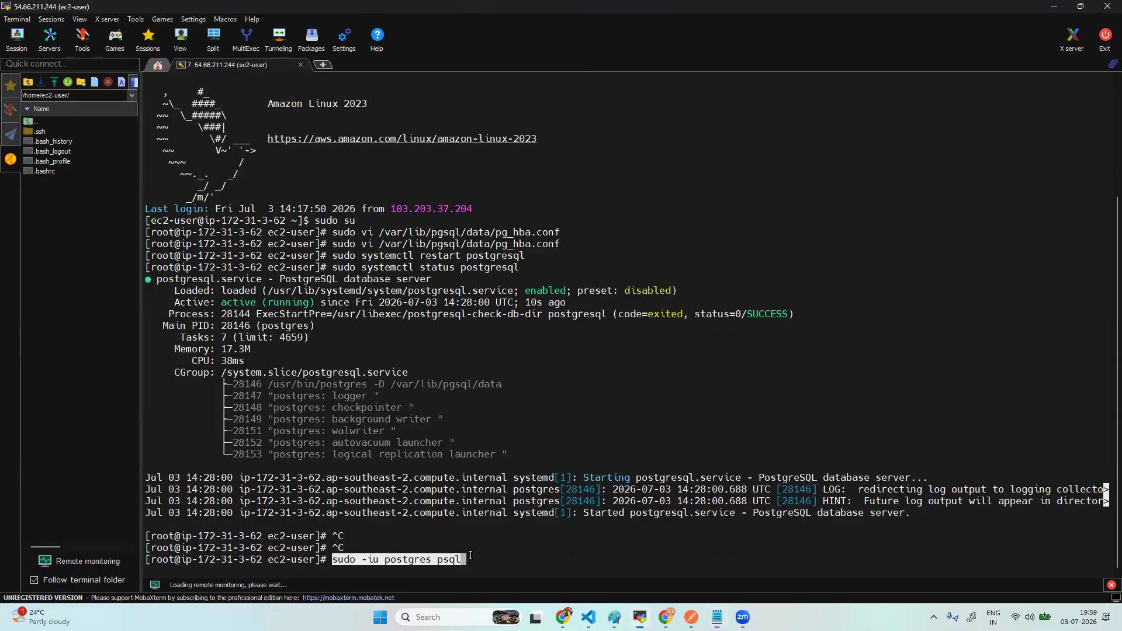
{"action": "key", "text": "Return"}
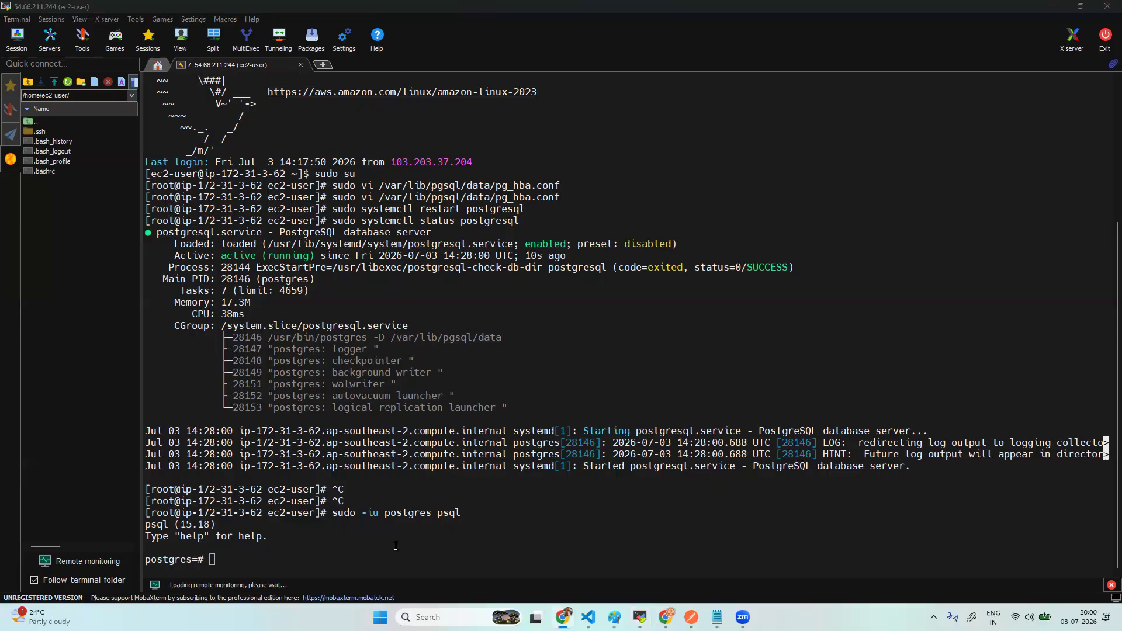
- Paste and run the SQL setup script that creates the retaildb database in psql
{"action": "left_click", "coordinate": [348, 564]}
{"action": "right_click", "coordinate": [348, 564]}
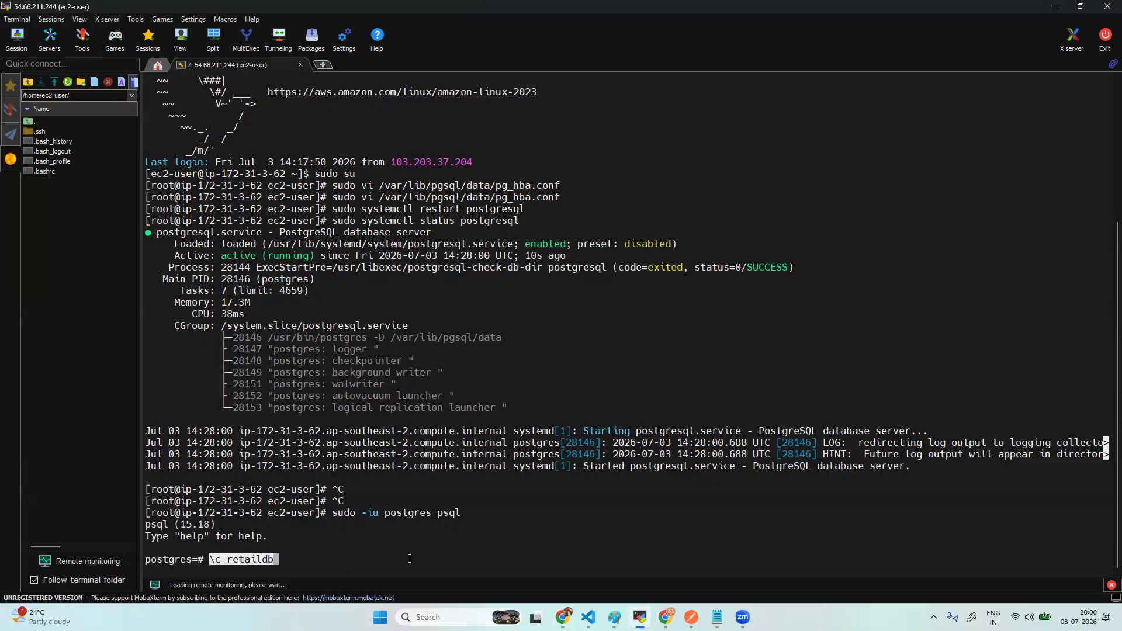
{"action": "key", "text": "Return"}
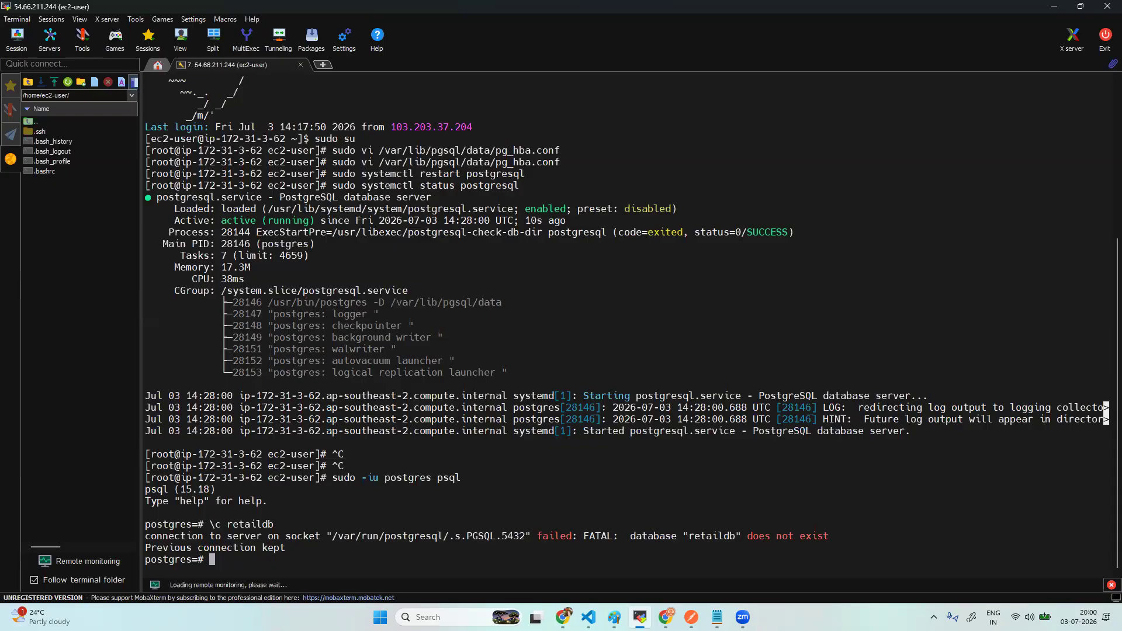
{"action": "key", "text": "alt+Tab"}
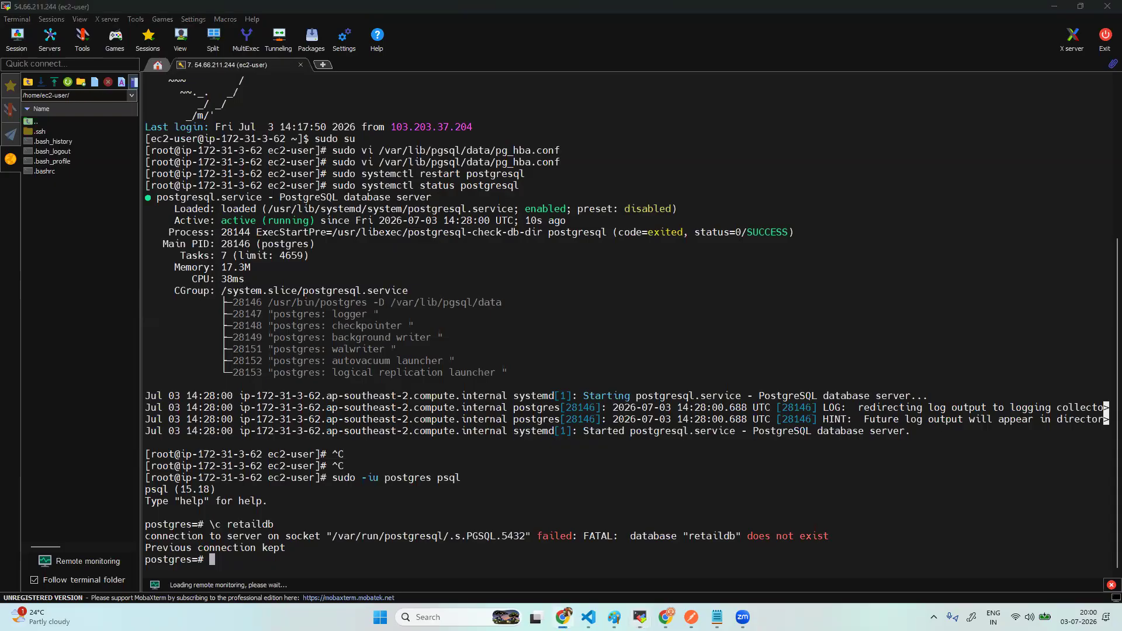
{"action": "right_click", "coordinate": [311, 562]}
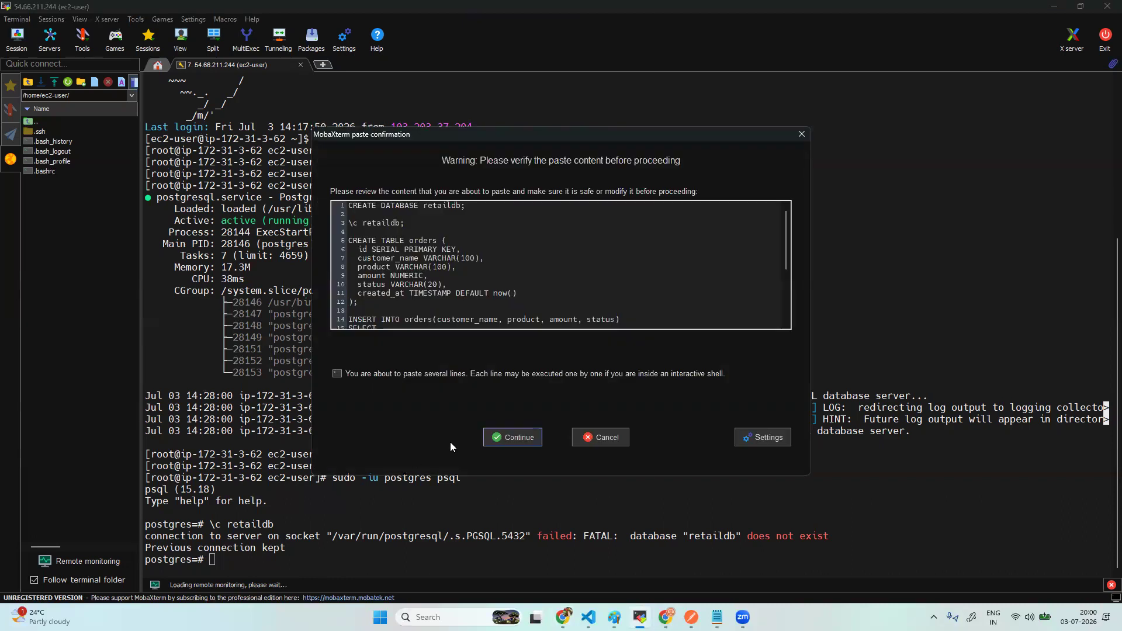
{"action": "left_click", "coordinate": [522, 435]}
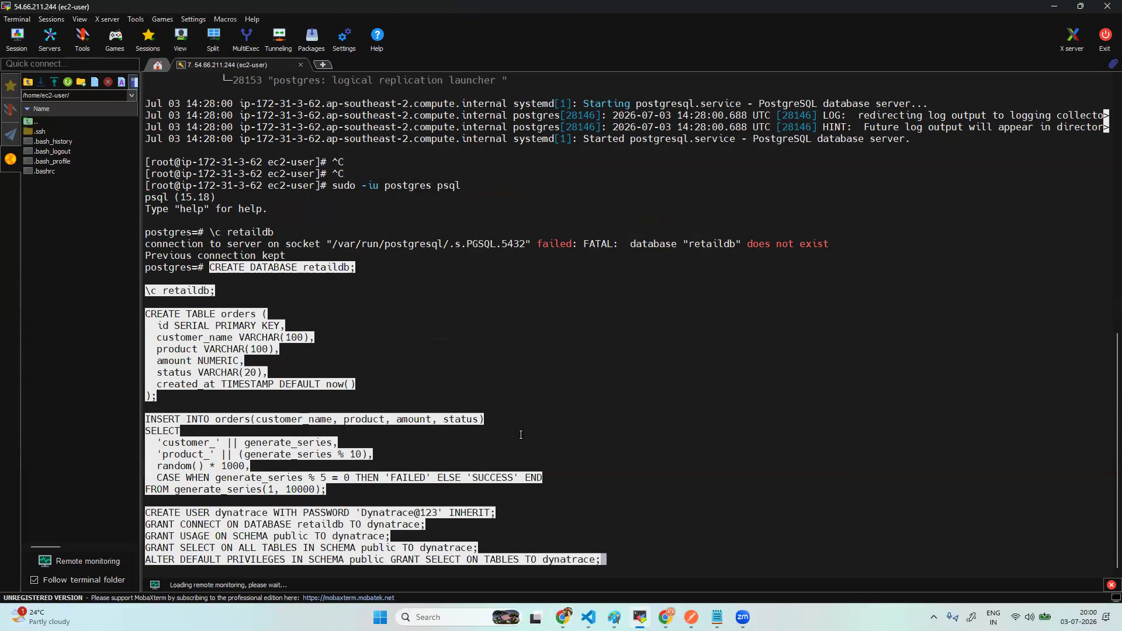
{"action": "key", "text": "Return"}
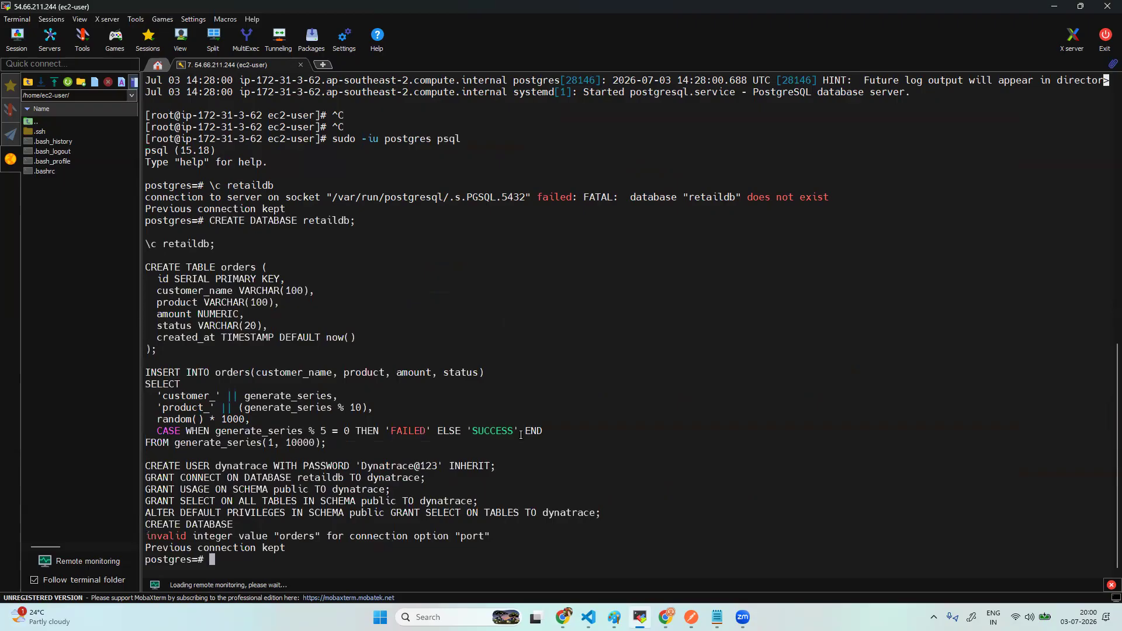
- Cancel the recalled script and connect to the new database with \c retaildb
{"action": "key", "text": "Up"}
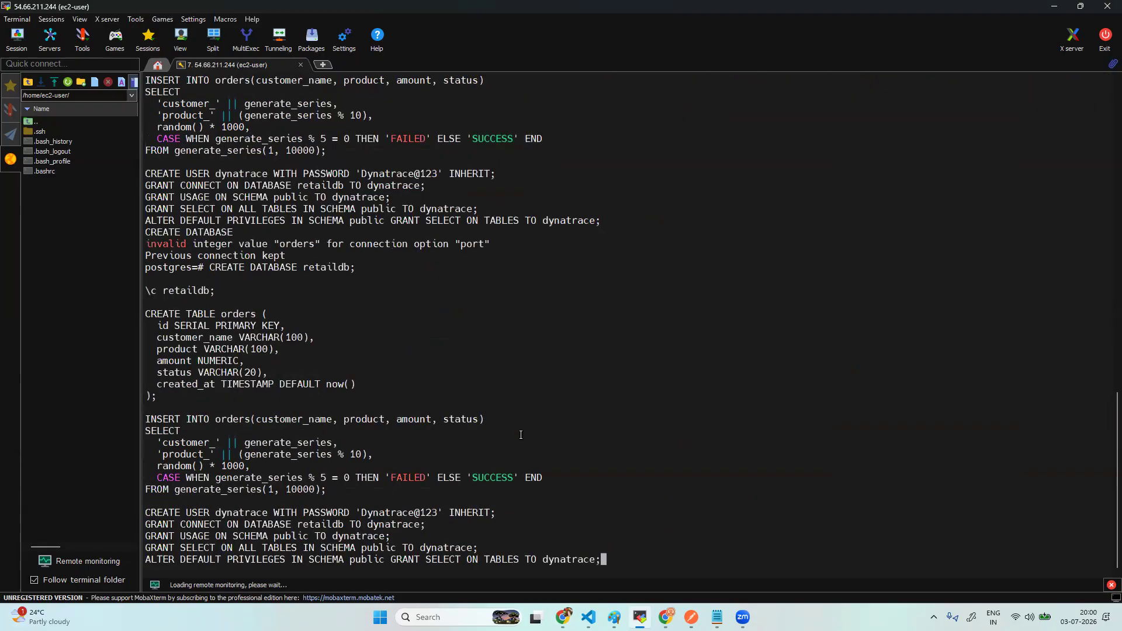
{"action": "key", "text": "ctrl+c"}
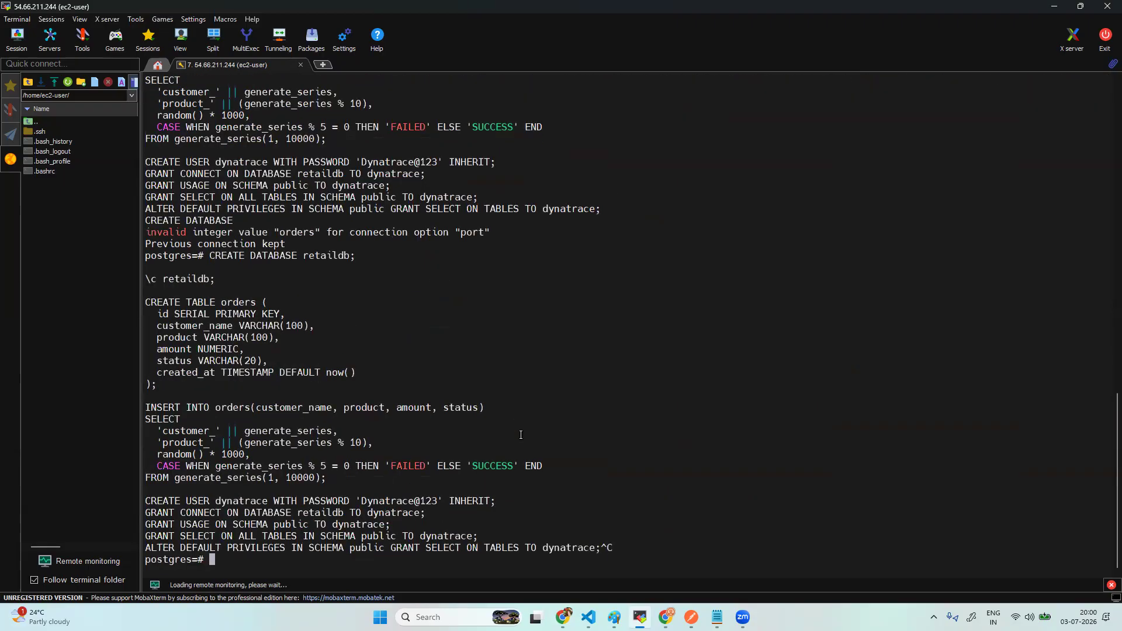
{"action": "scroll", "coordinate": [521, 435], "scroll_direction": "up", "scroll_amount": 3}
{"action": "type", "text": "\\c retaildb"}
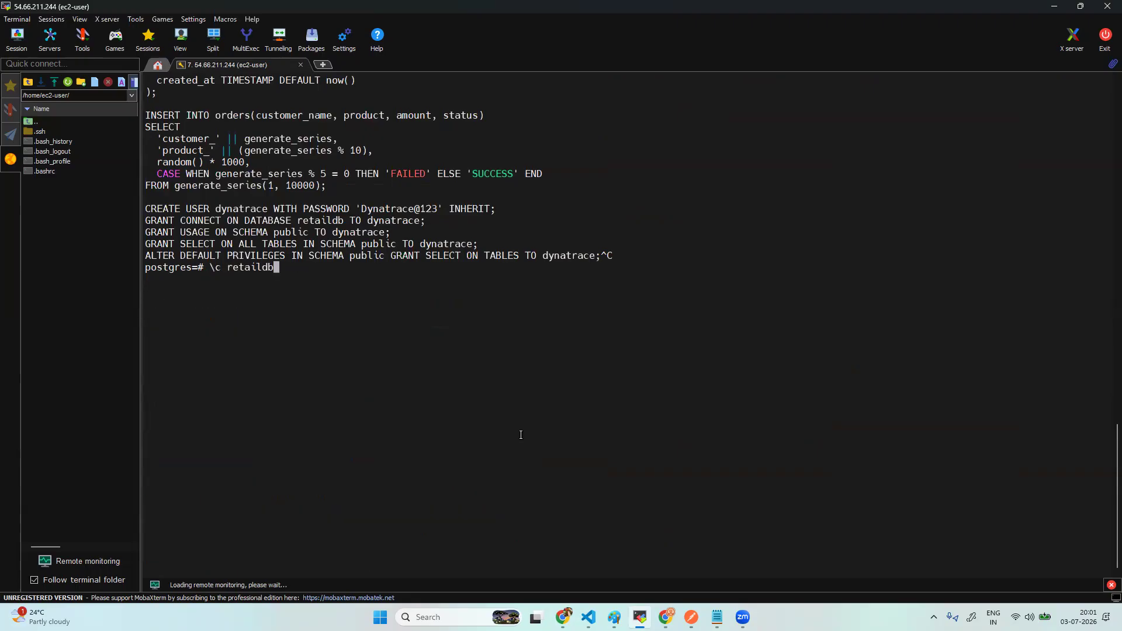
{"action": "key", "text": "Return"}
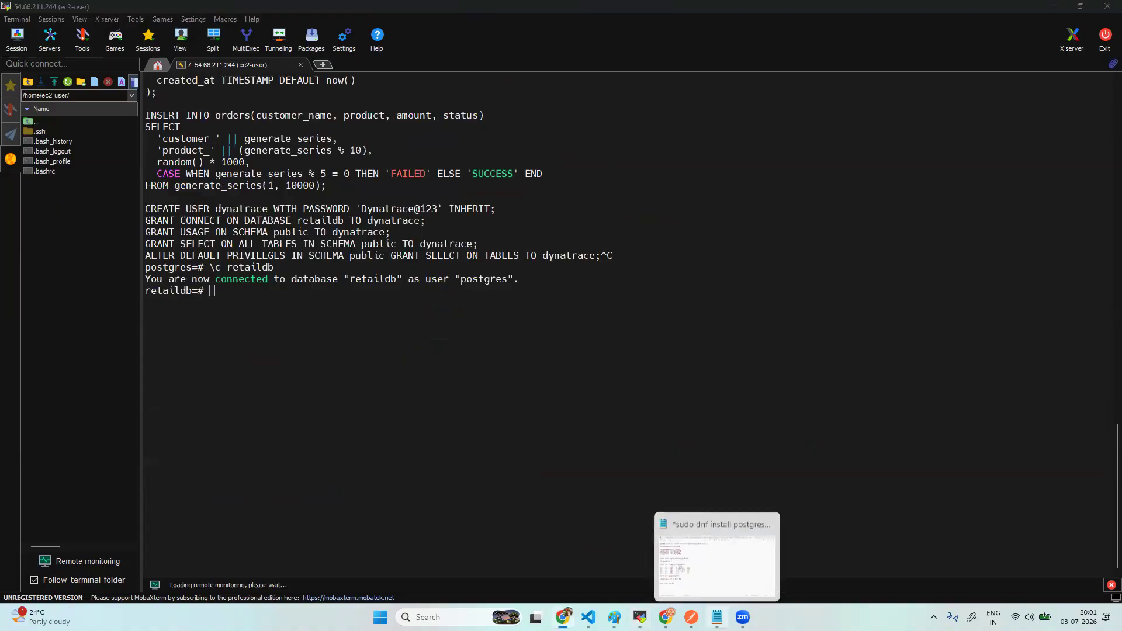
- Paste the retaildb SQL script into the Notepad notes and mark its \c retaildb line '- remove this'
{"action": "left_click", "coordinate": [717, 617]}
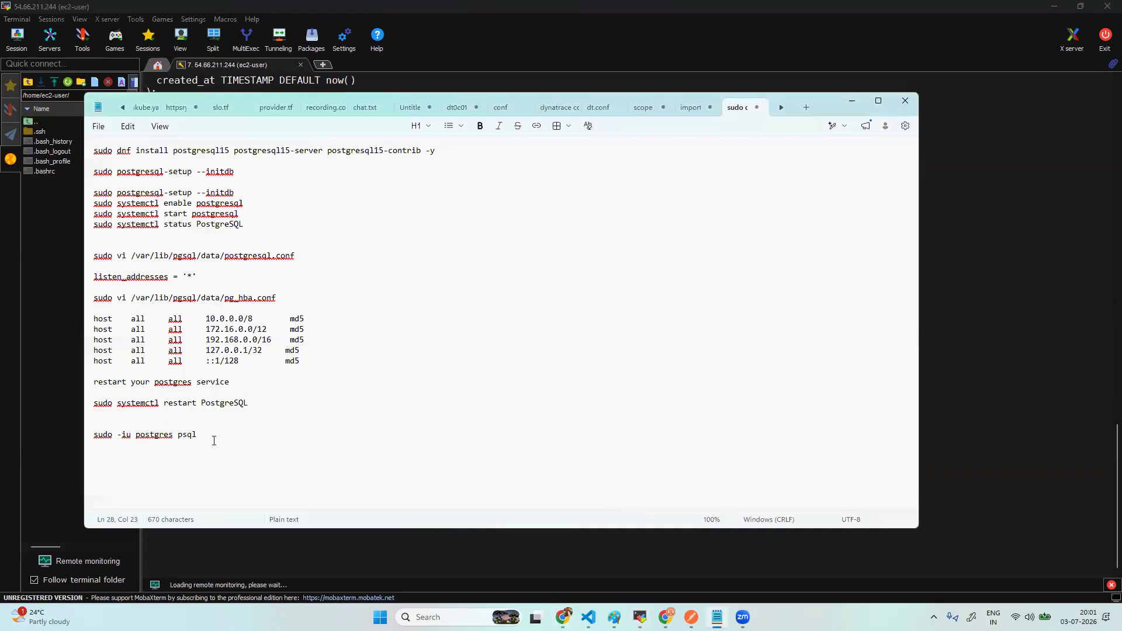
{"action": "key", "text": "Return"}
{"action": "key", "text": "Return"}
{"action": "key", "text": "Return"}
{"action": "key", "text": "Return"}
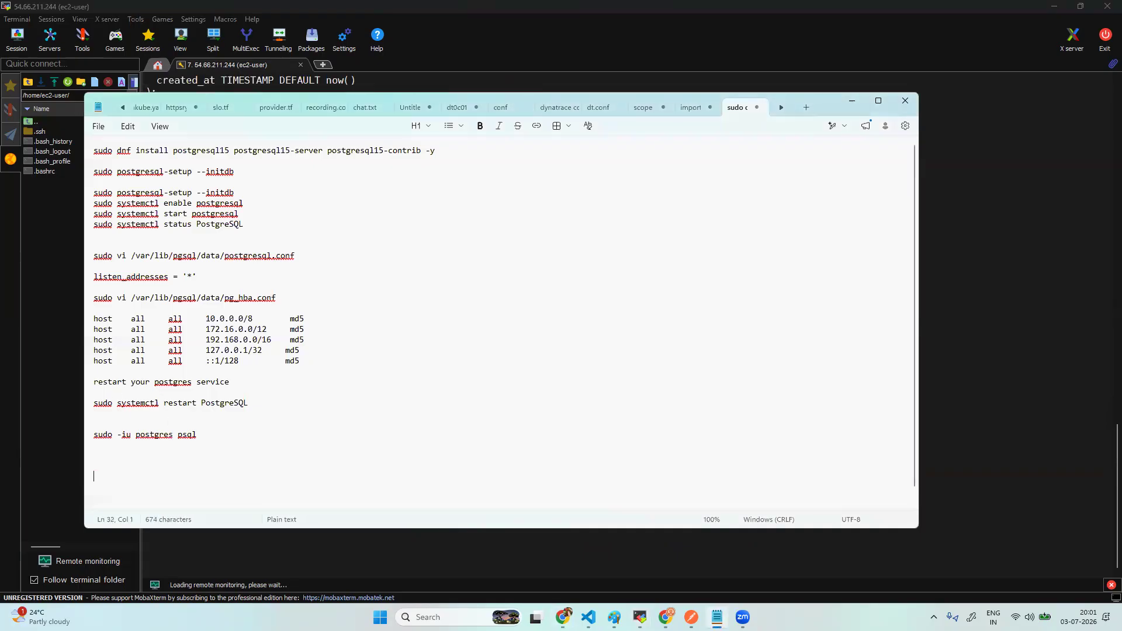
{"action": "key", "text": "ctrl+v"}
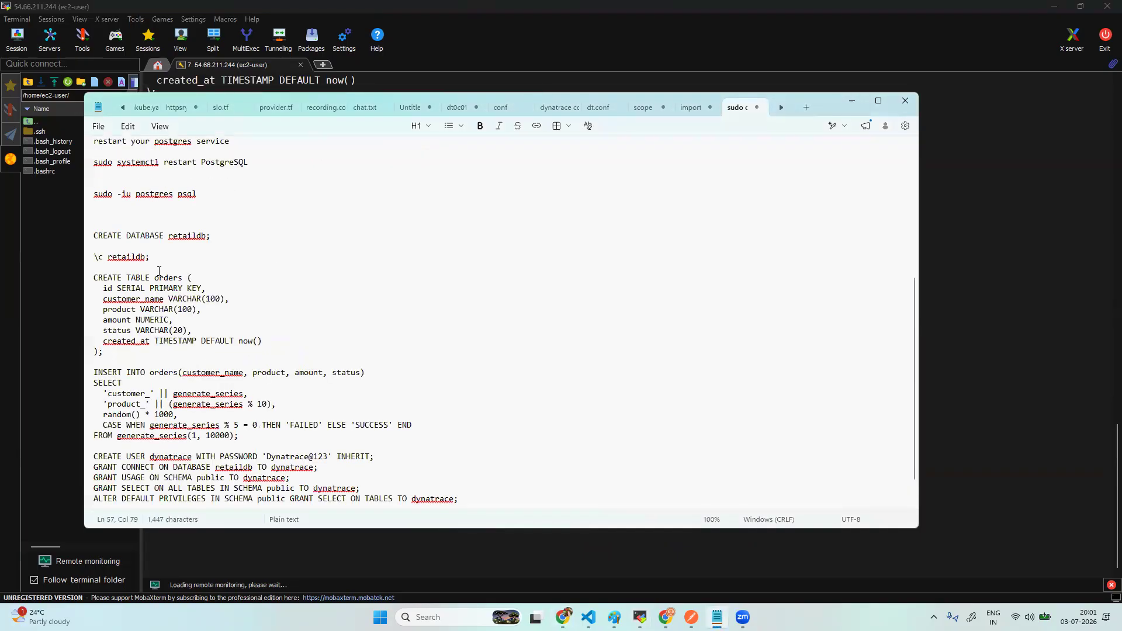
{"action": "left_click_drag", "start_coordinate": [152, 257], "coordinate": [95, 258]}
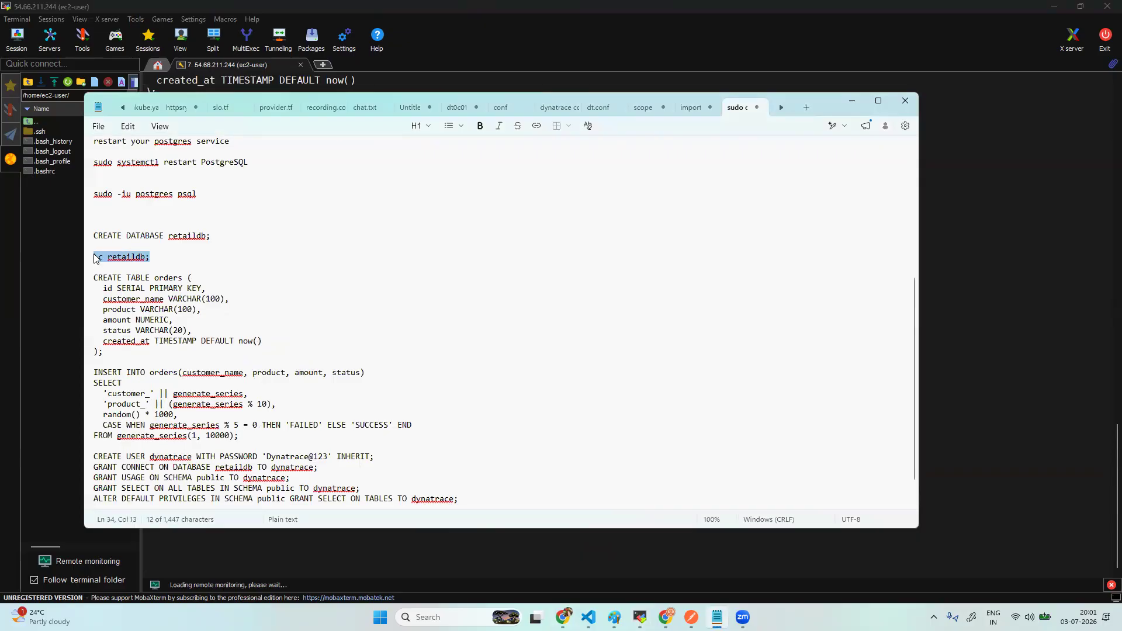
{"action": "left_click", "coordinate": [169, 252]}
{"action": "type", "text": "- remove this"}
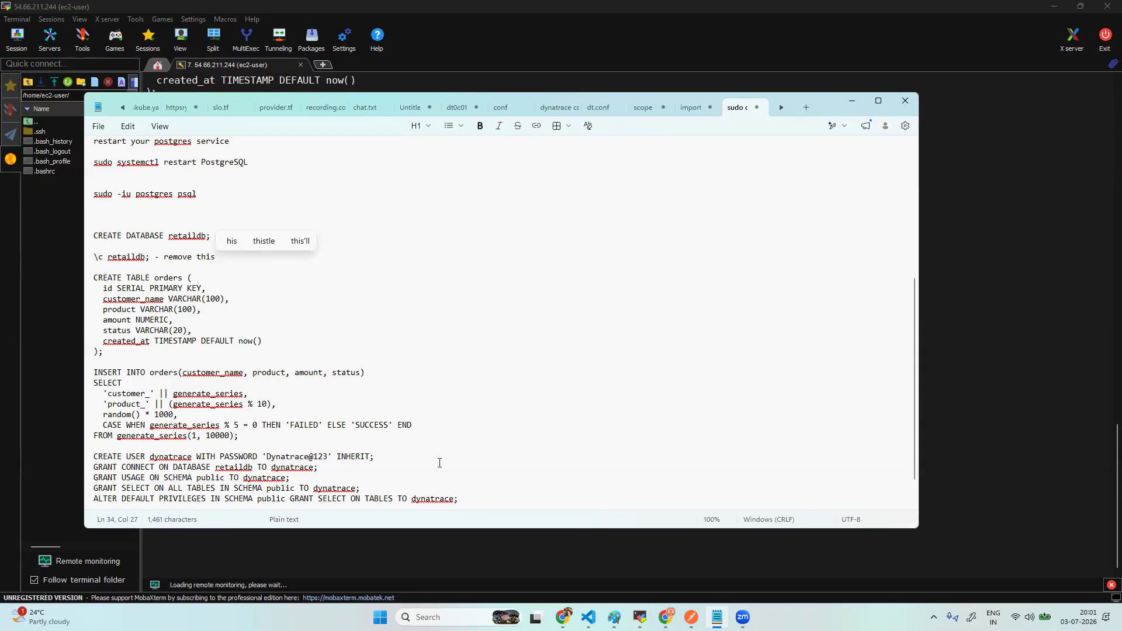
{"action": "scroll", "coordinate": [438, 461], "scroll_direction": "down", "scroll_amount": 1}
{"action": "left_click", "coordinate": [371, 546]}
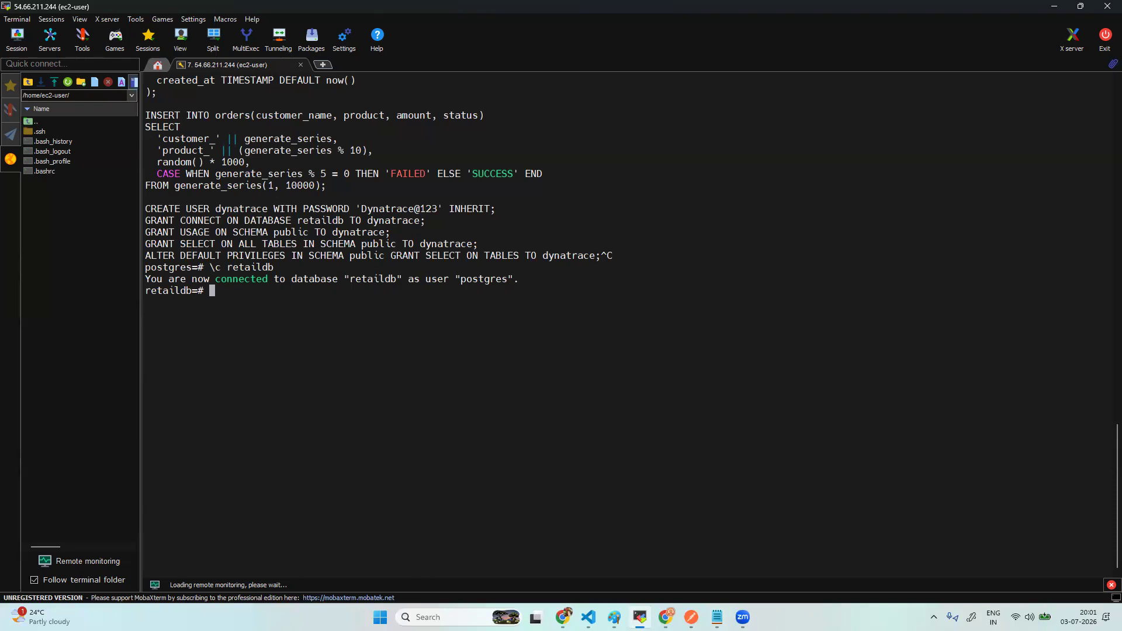
- Paste the orders table and grants script at the retaildb=# prompt, bringing up the paste confirmation
{"action": "right_click", "coordinate": [272, 293]}
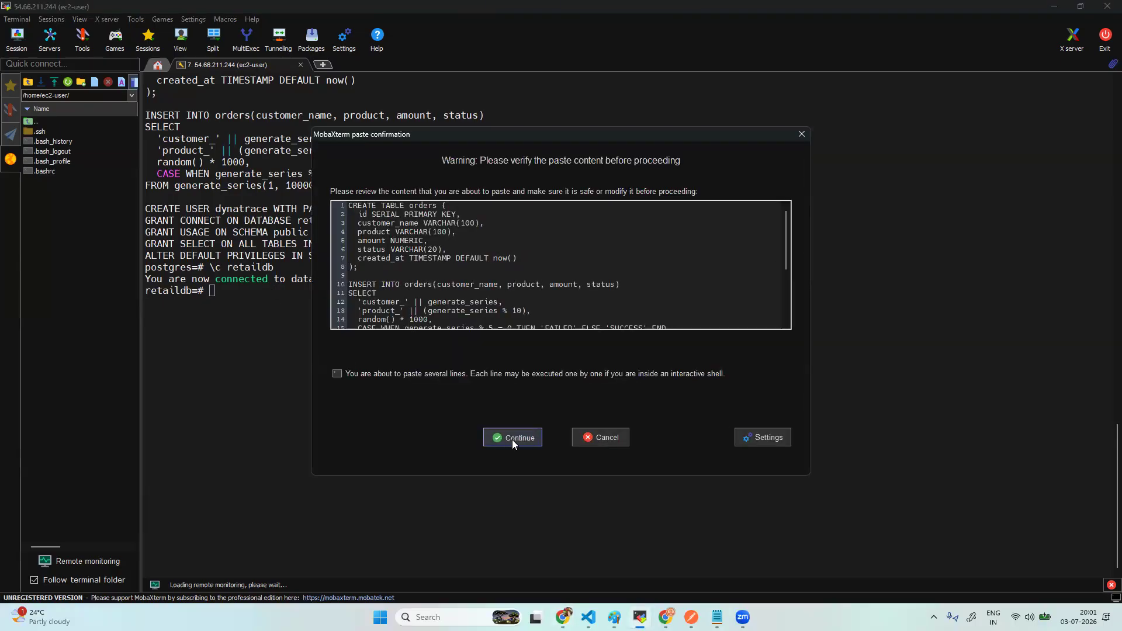
- Confirm the paste and run the script creating orders with 10000 rows plus the dynatrace role and grants
{"action": "left_click", "coordinate": [512, 439]}
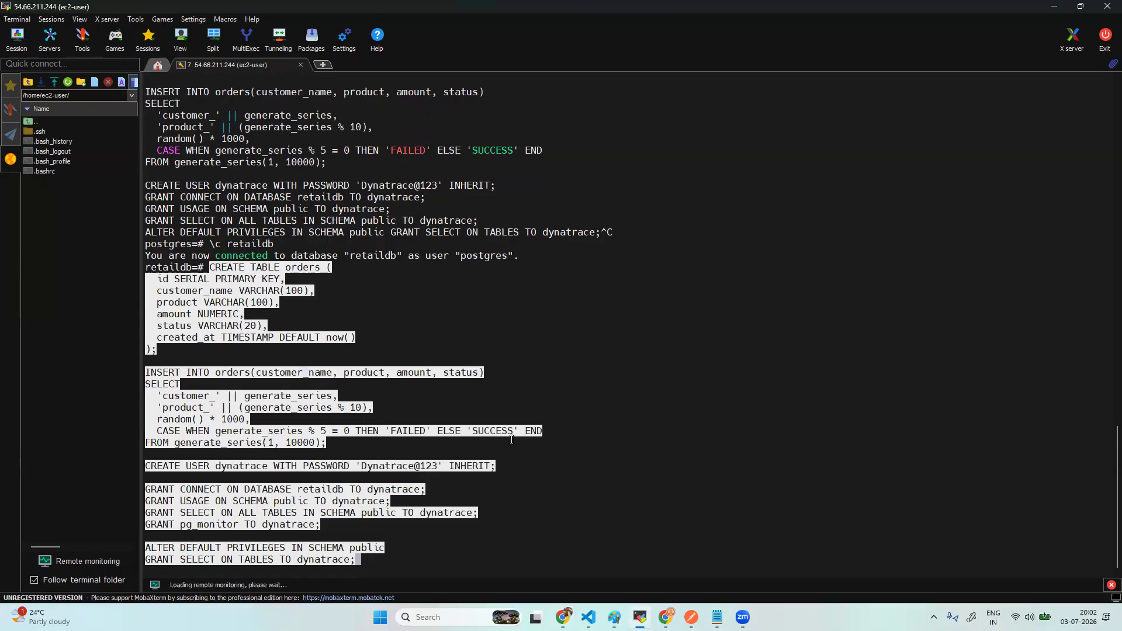
{"action": "key", "text": "Return"}
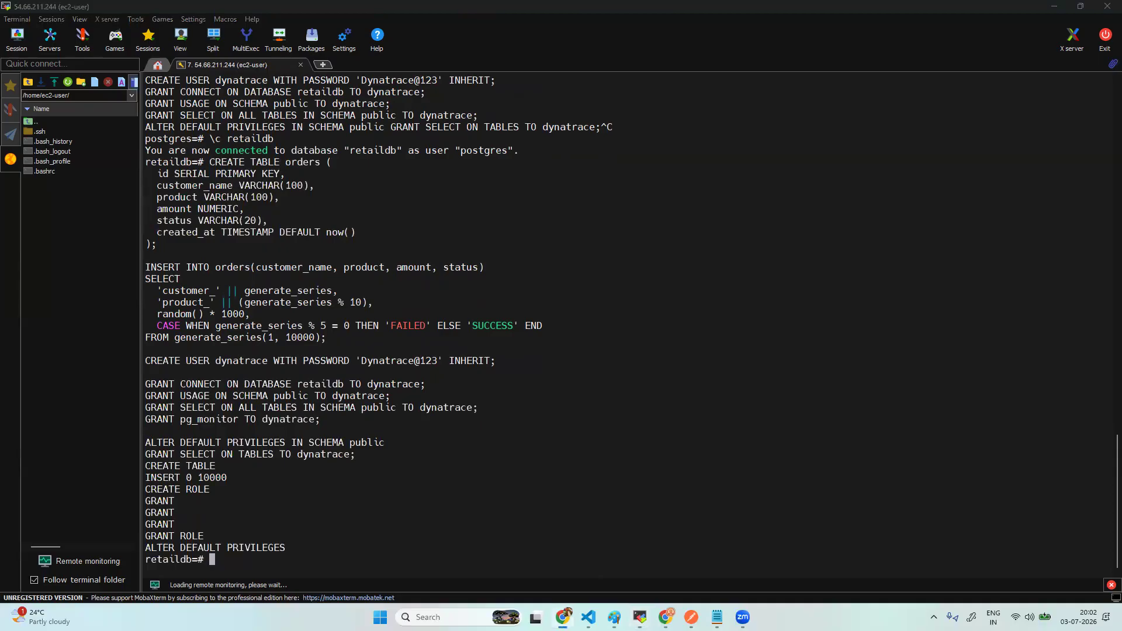
- Run the count queries showing 10000 orders (8000 SUCCESS, 2000 FAILED), then quit psql with \q
{"action": "right_click", "coordinate": [404, 476]}
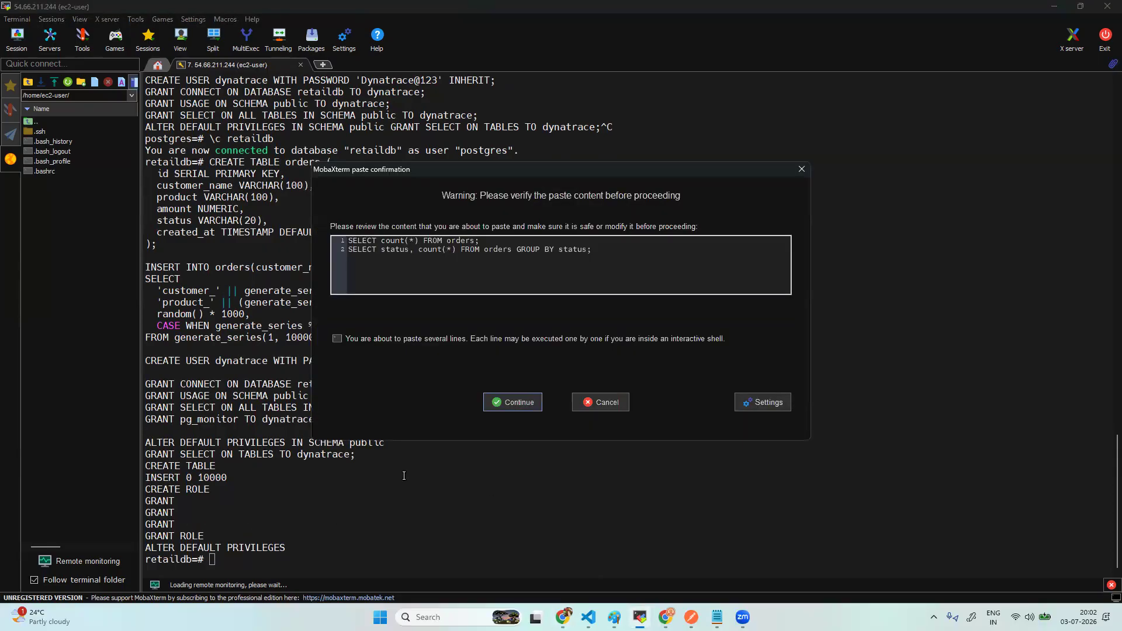
{"action": "key", "text": "Return"}
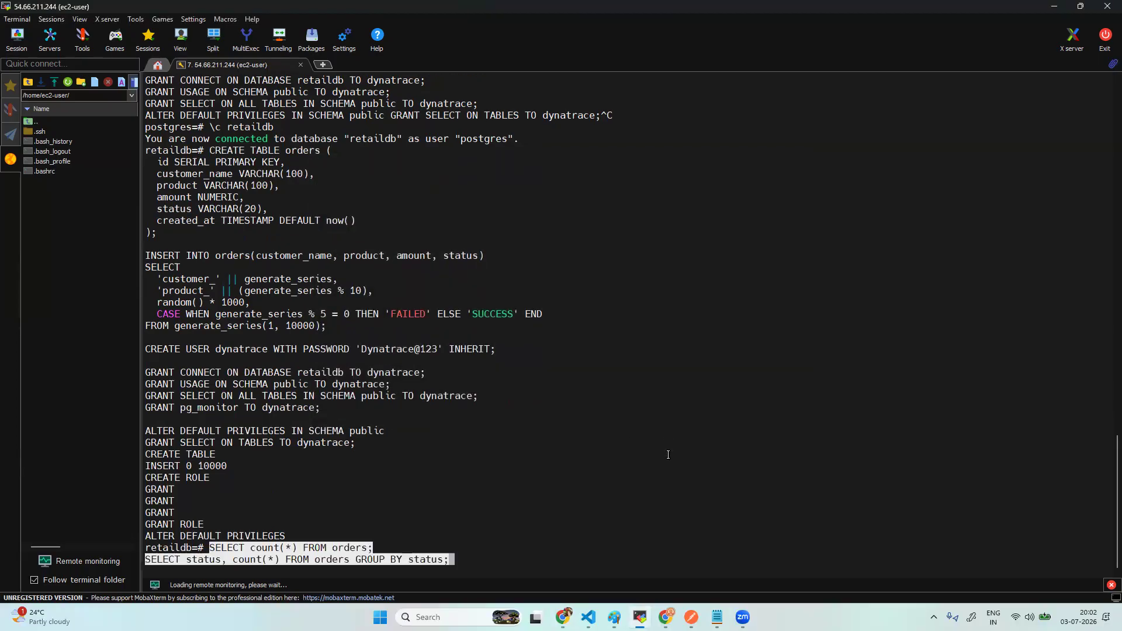
{"action": "key", "text": "Return"}
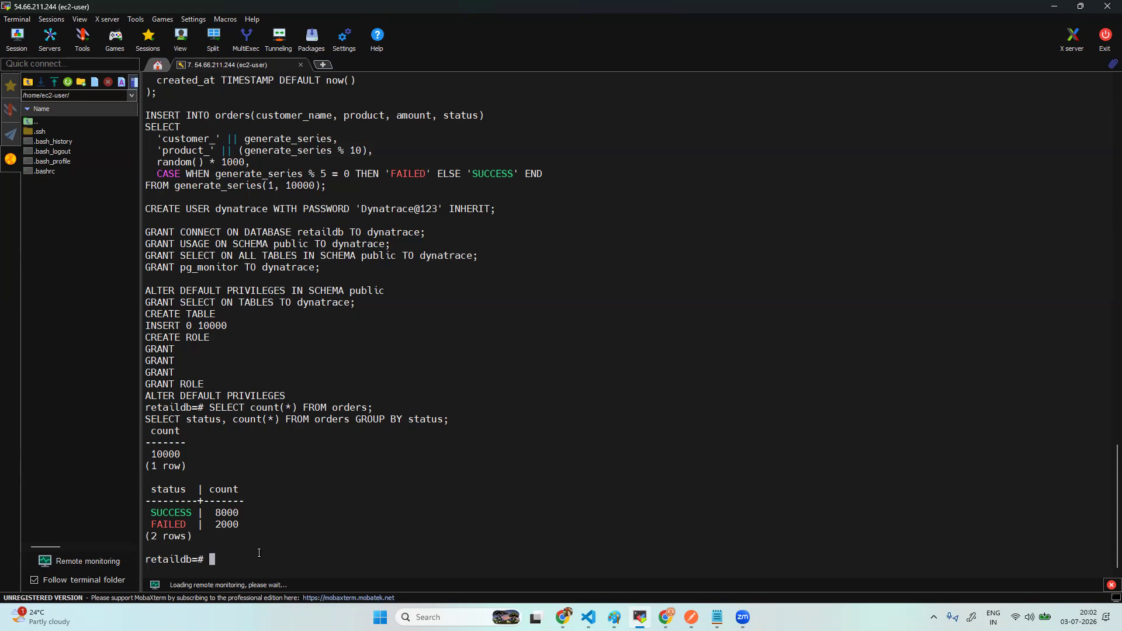
{"action": "type", "text": "\\q"}
{"action": "key", "text": "Return"}
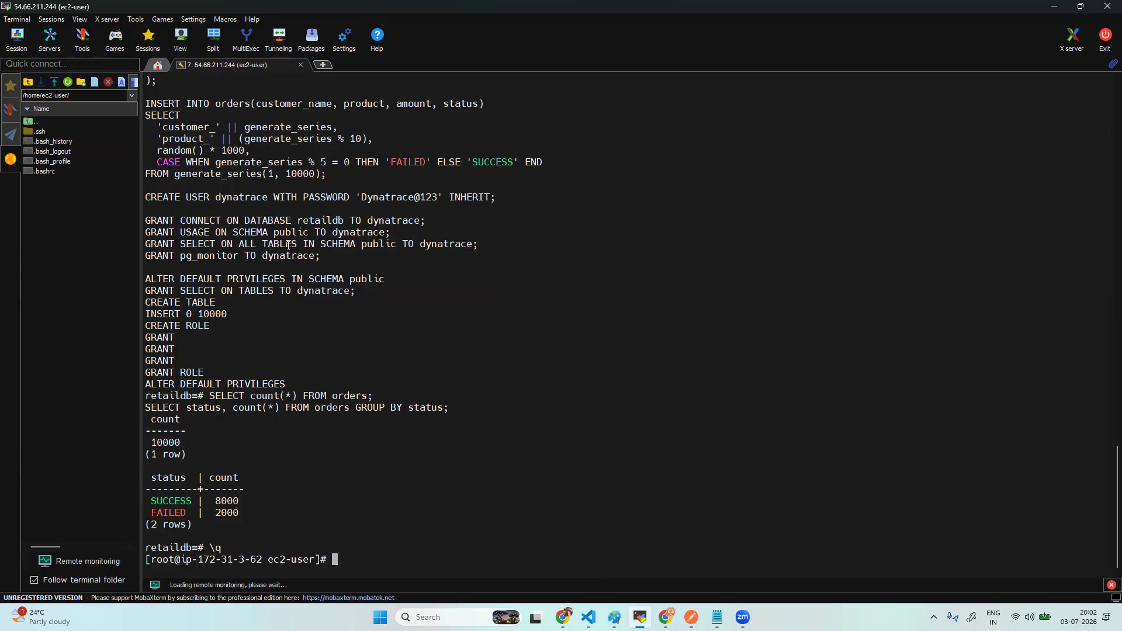
- Log into retaildb with psql as the dynatrace user, entering that user's password
{"action": "double_click", "coordinate": [238, 199]}
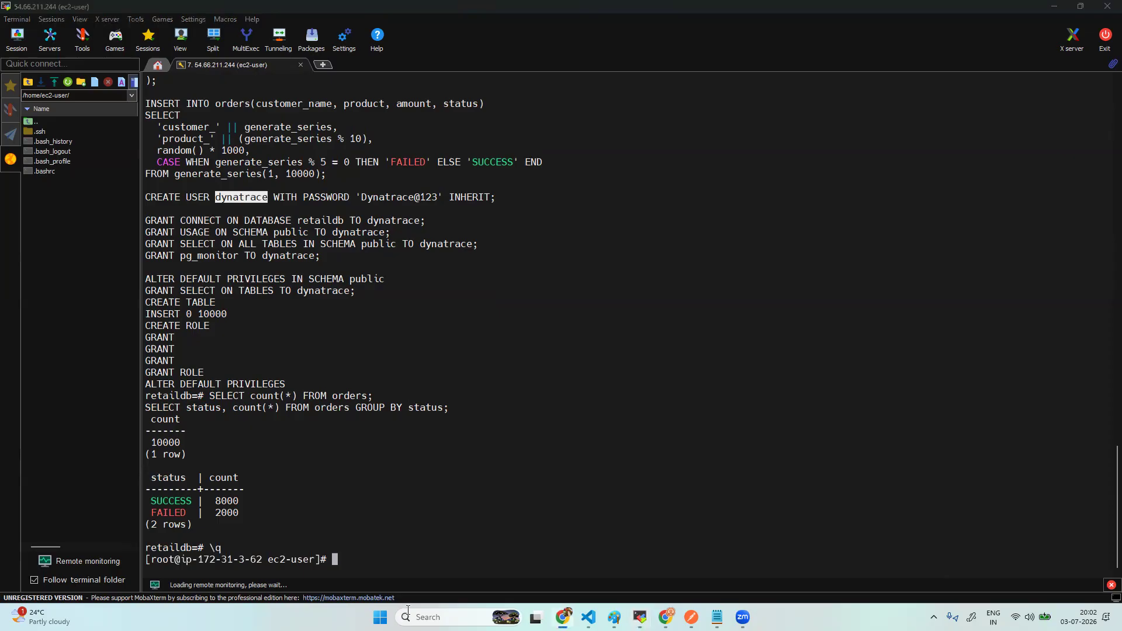
{"action": "right_click", "coordinate": [380, 557]}
{"action": "right_click", "coordinate": [380, 558]}
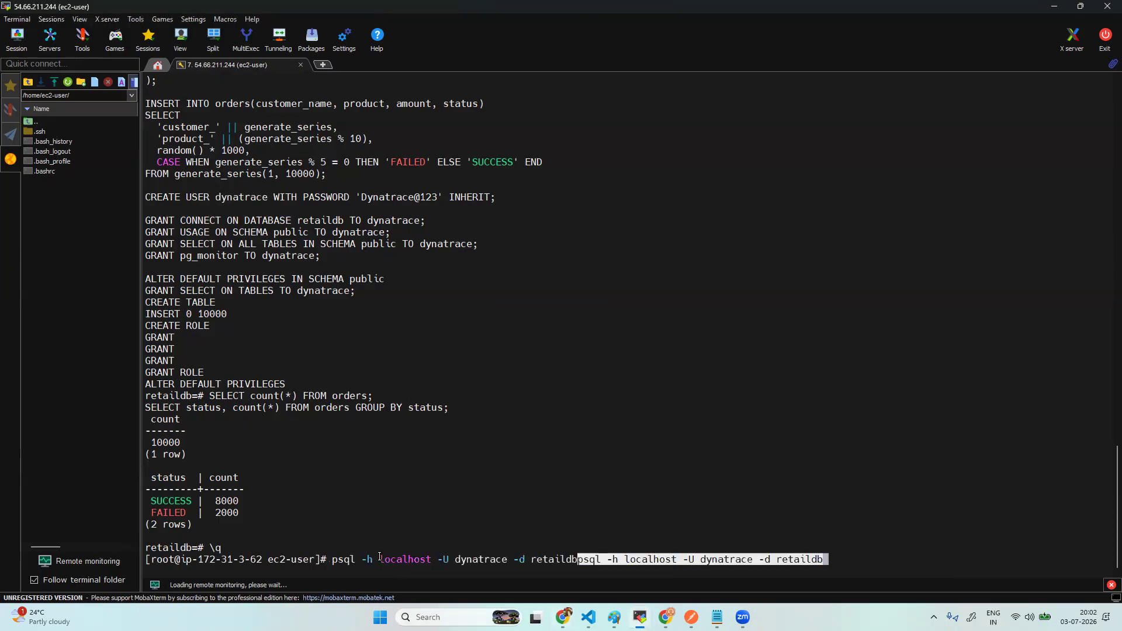
{"action": "key", "text": "ctrl+c"}
{"action": "key", "text": "ctrl+c"}
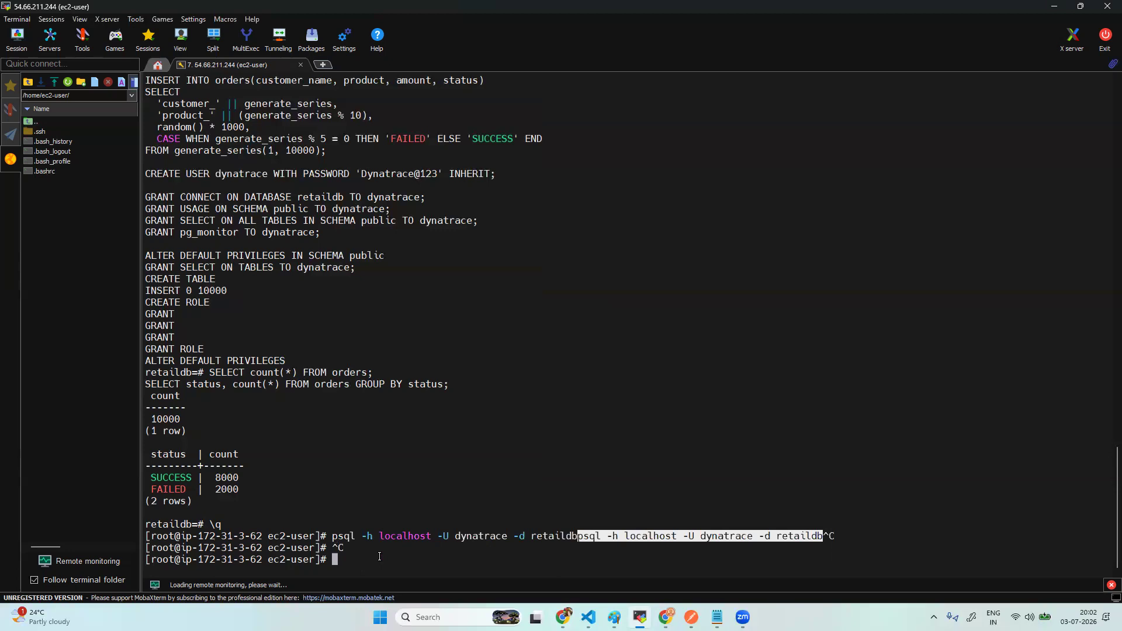
{"action": "right_click", "coordinate": [379, 556]}
{"action": "key", "text": "BackSpace"}
{"action": "key", "text": "BackSpace"}
{"action": "key", "text": "BackSpace"}
{"action": "key", "text": "BackSpace"}
{"action": "key", "text": "BackSpace"}
{"action": "key", "text": "BackSpace"}
{"action": "key", "text": "BackSpace"}
{"action": "key", "text": "BackSpace"}
{"action": "key", "text": "BackSpace"}
{"action": "key", "text": "BackSpace"}
{"action": "key", "text": "BackSpace"}
{"action": "key", "text": "BackSpace"}
{"action": "key", "text": "BackSpace"}
{"action": "key", "text": "BackSpace"}
{"action": "key", "text": "BackSpace"}
{"action": "key", "text": "BackSpace"}
{"action": "key", "text": "BackSpace"}
{"action": "key", "text": "BackSpace"}
{"action": "key", "text": "BackSpace"}
{"action": "key", "text": "BackSpace"}
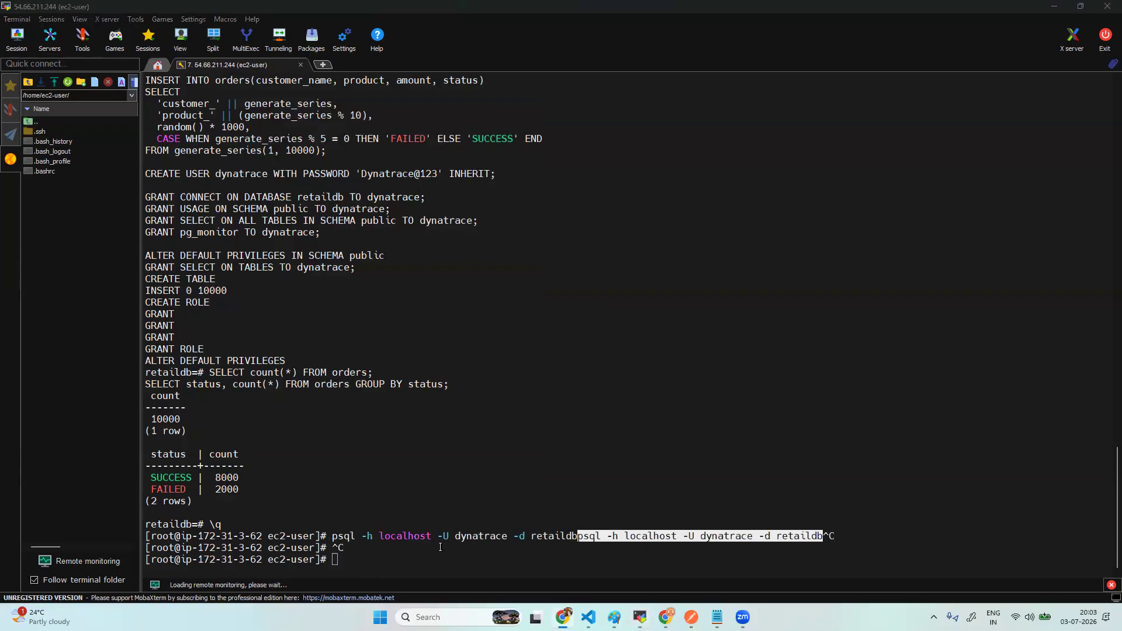
{"action": "right_click", "coordinate": [421, 561]}
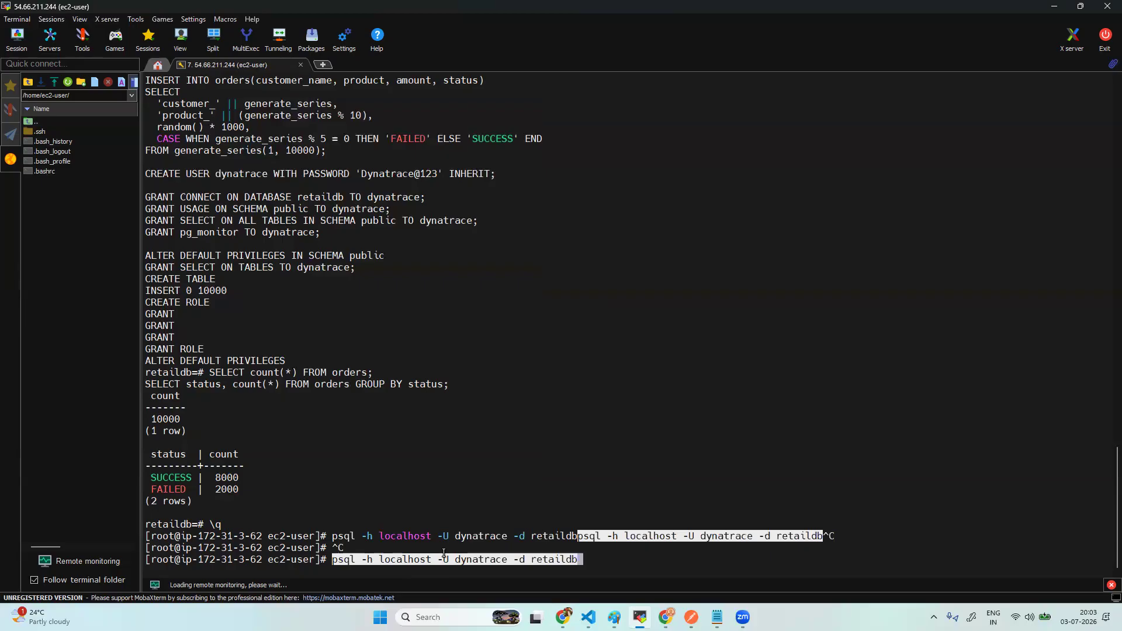
{"action": "key", "text": "Return"}
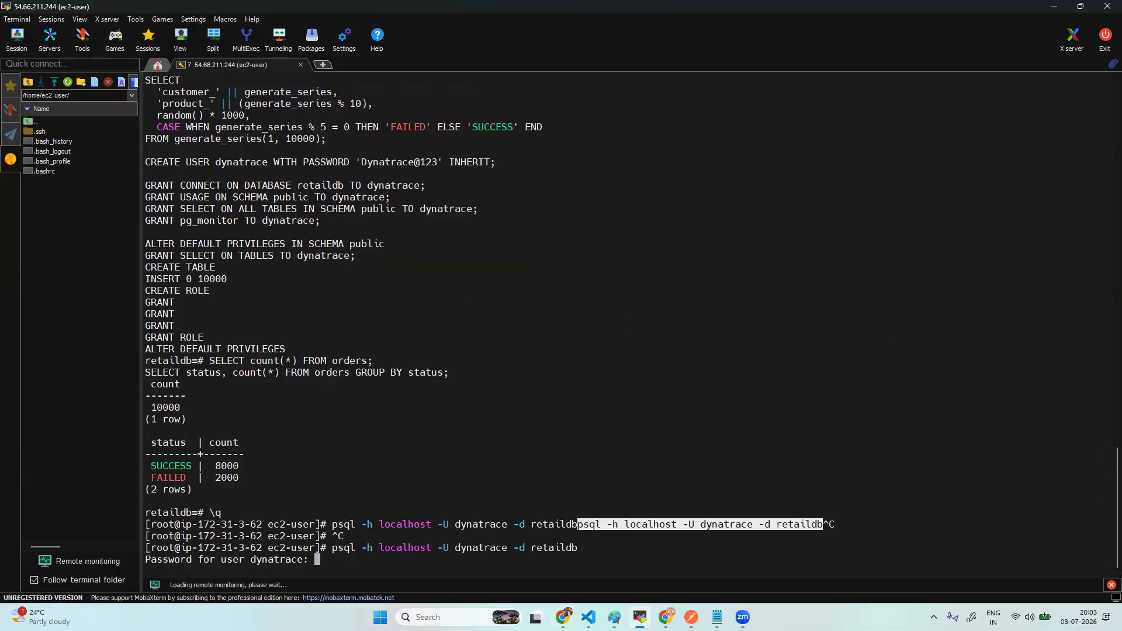
{"action": "left_click", "coordinate": [428, 563]}
{"action": "key", "text": "Return"}
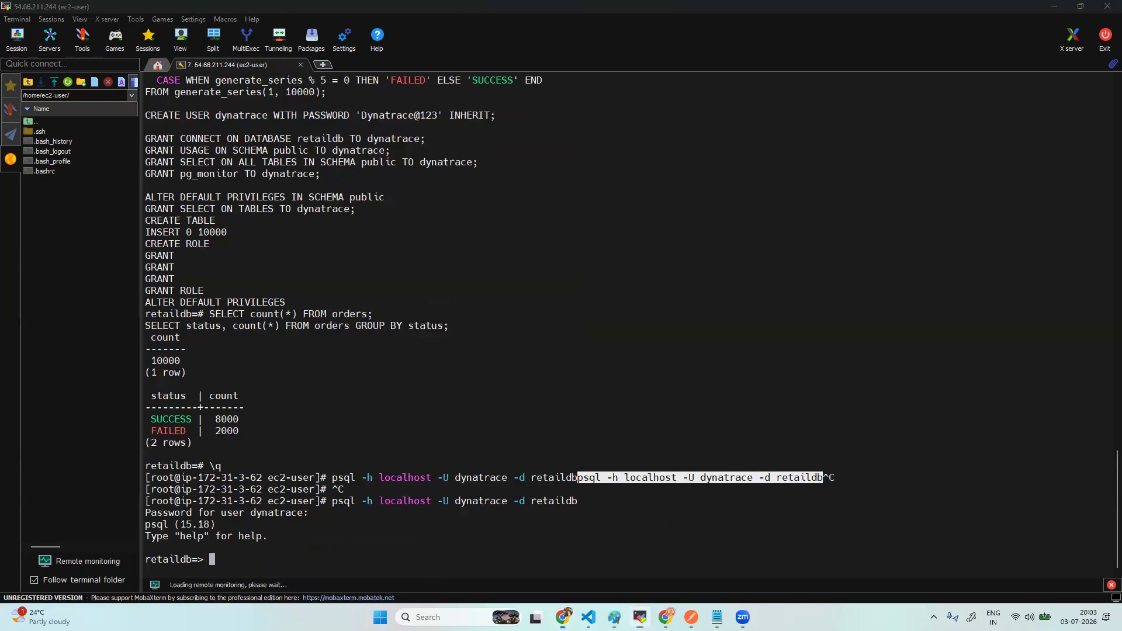
- Confirm orders reads 10000 rows (8000 SUCCESS, 2000 FAILED) as dynatrace, then quit psql with \q
{"action": "right_click", "coordinate": [289, 554]}
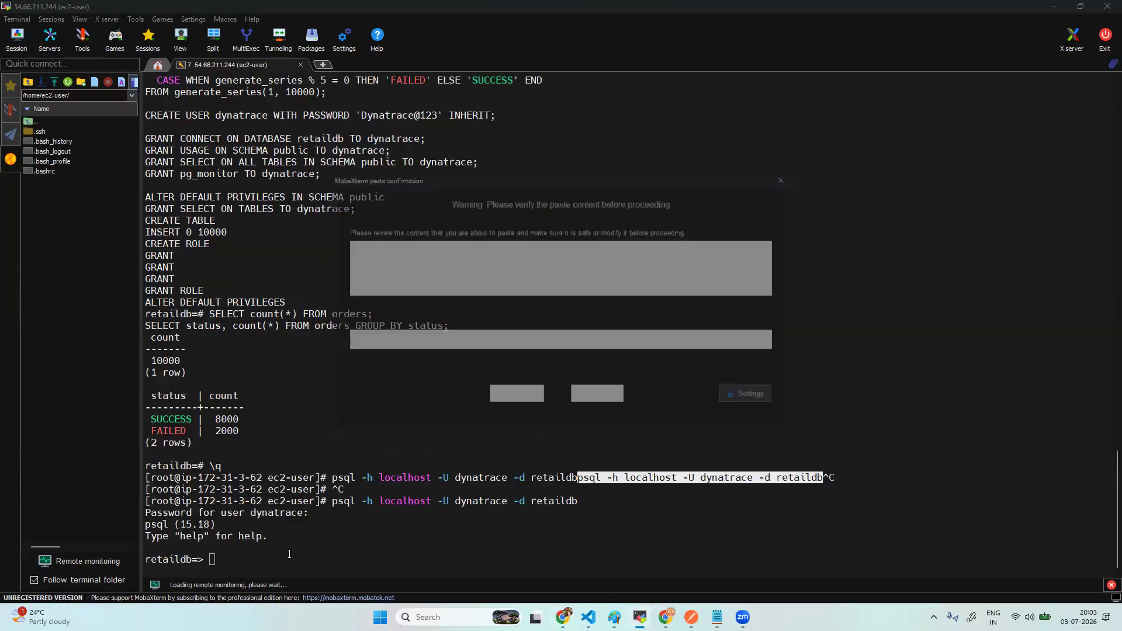
{"action": "left_click", "coordinate": [515, 402]}
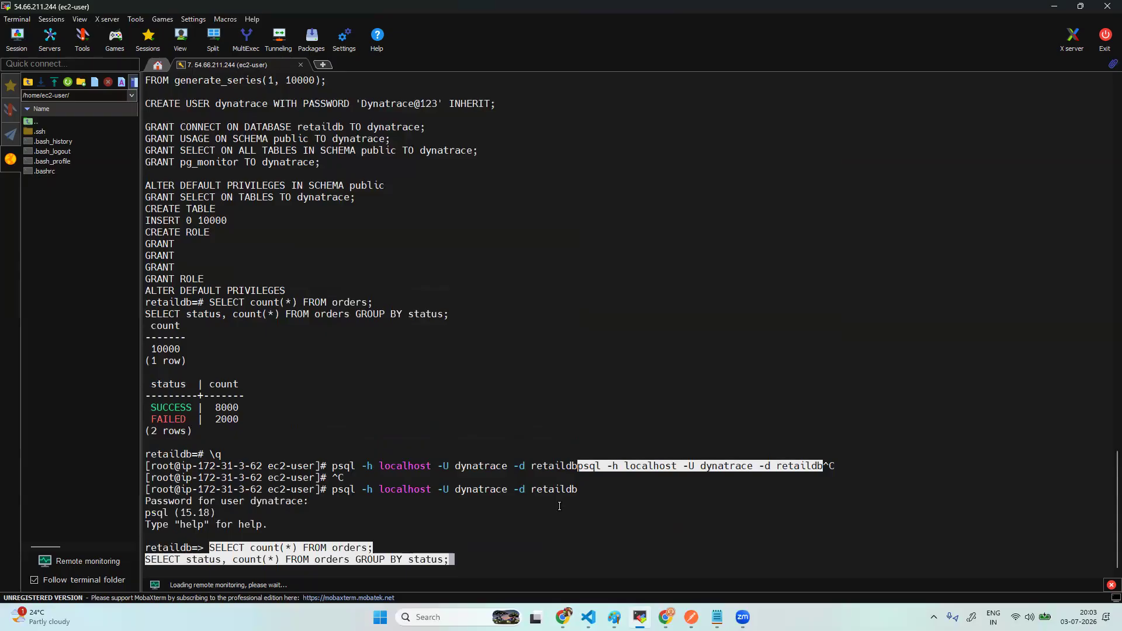
{"action": "key", "text": "Return"}
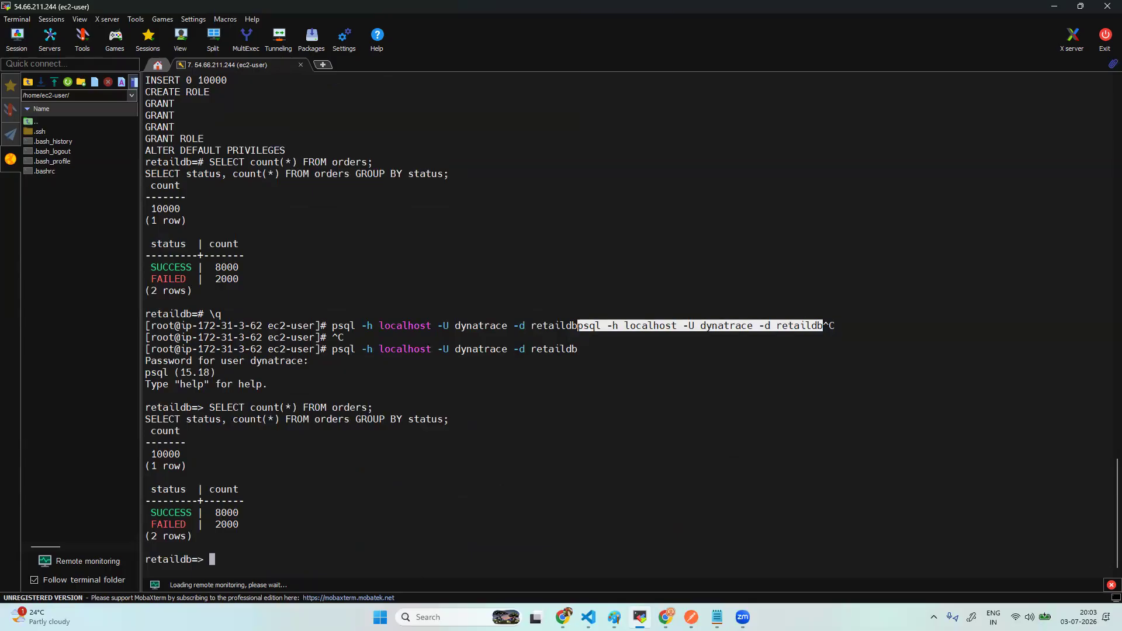
{"action": "type", "text": "\\q"}
{"action": "key", "text": "Return"}
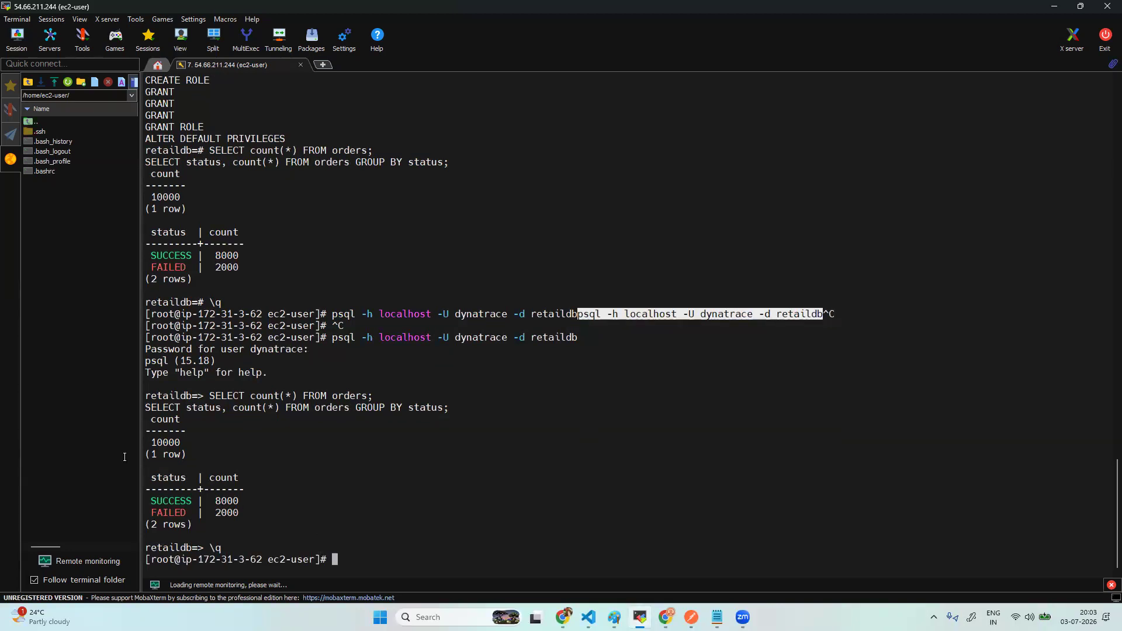
- In Chrome's Dynatrace tab, dismiss the popups and open Infrastructure & Operations via an 'inf' app search
{"action": "left_click", "coordinate": [666, 617]}
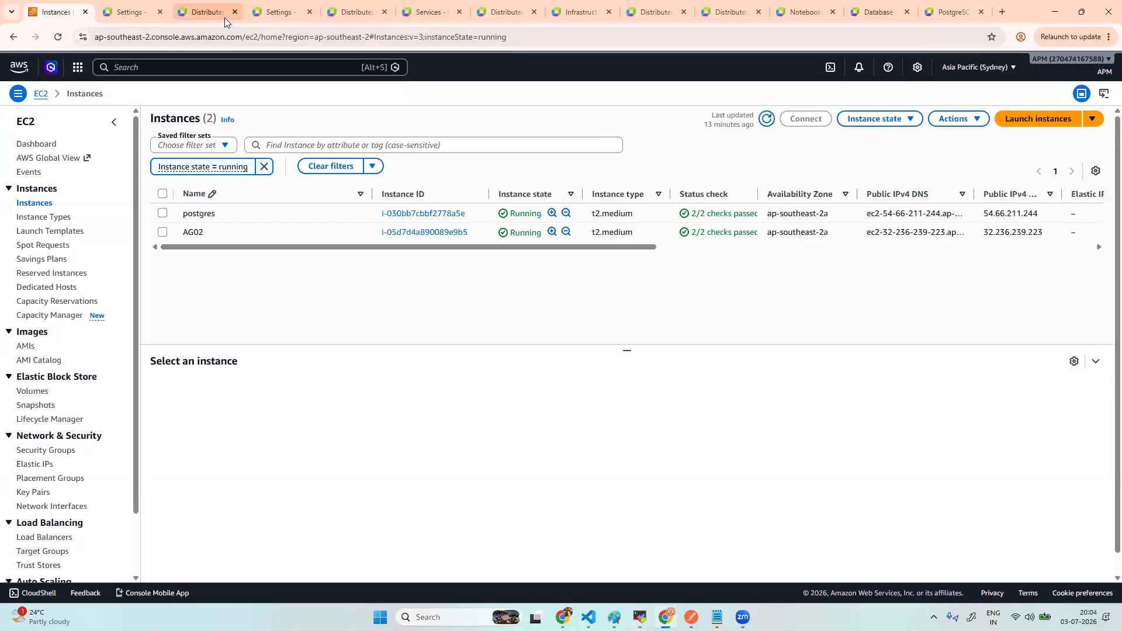
{"action": "left_click", "coordinate": [209, 13]}
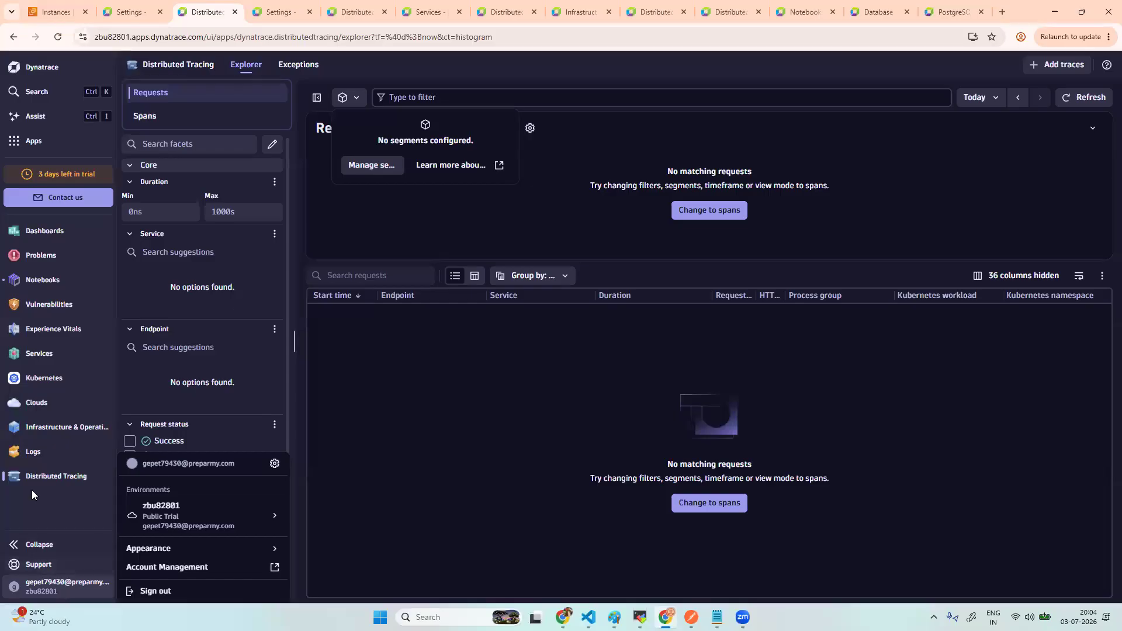
{"action": "left_click", "coordinate": [70, 589]}
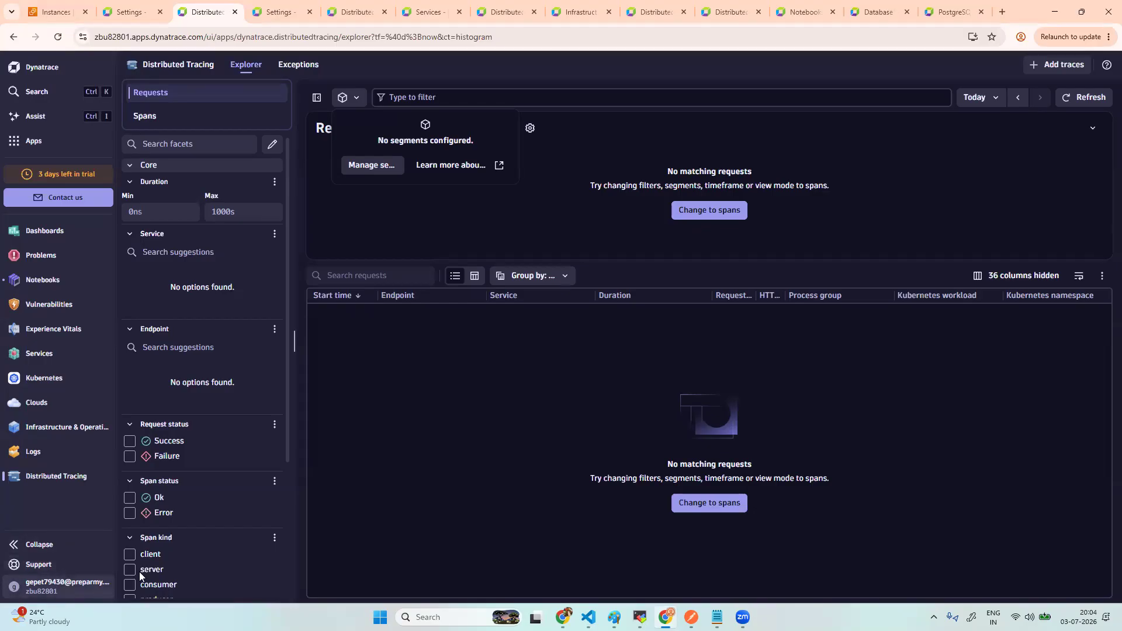
{"action": "left_click", "coordinate": [466, 552]}
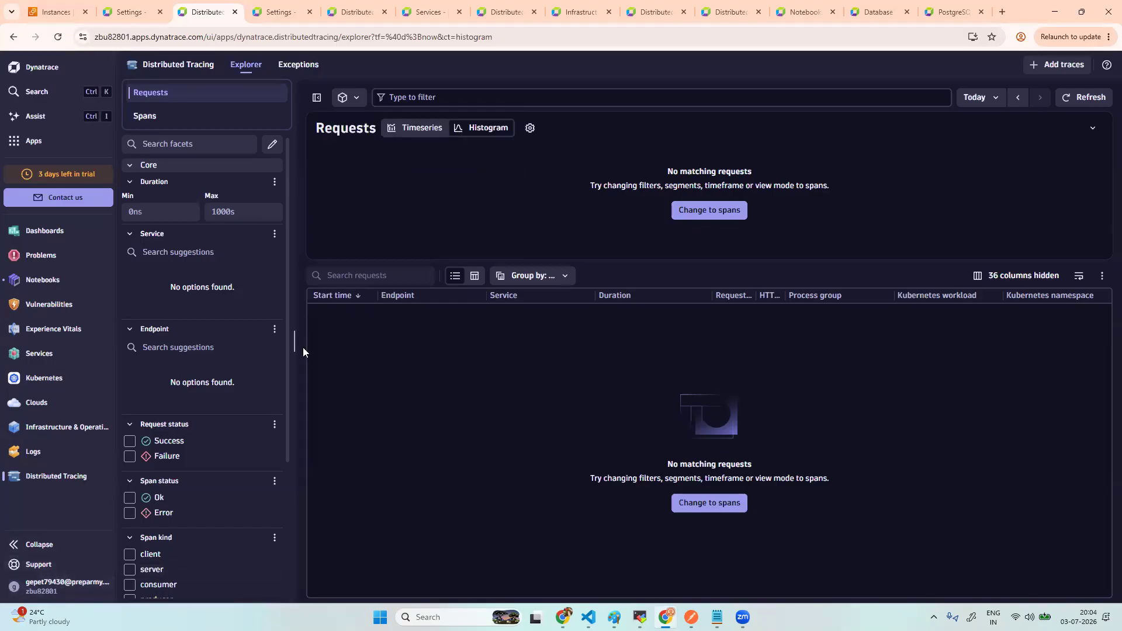
{"action": "left_click", "coordinate": [33, 141]}
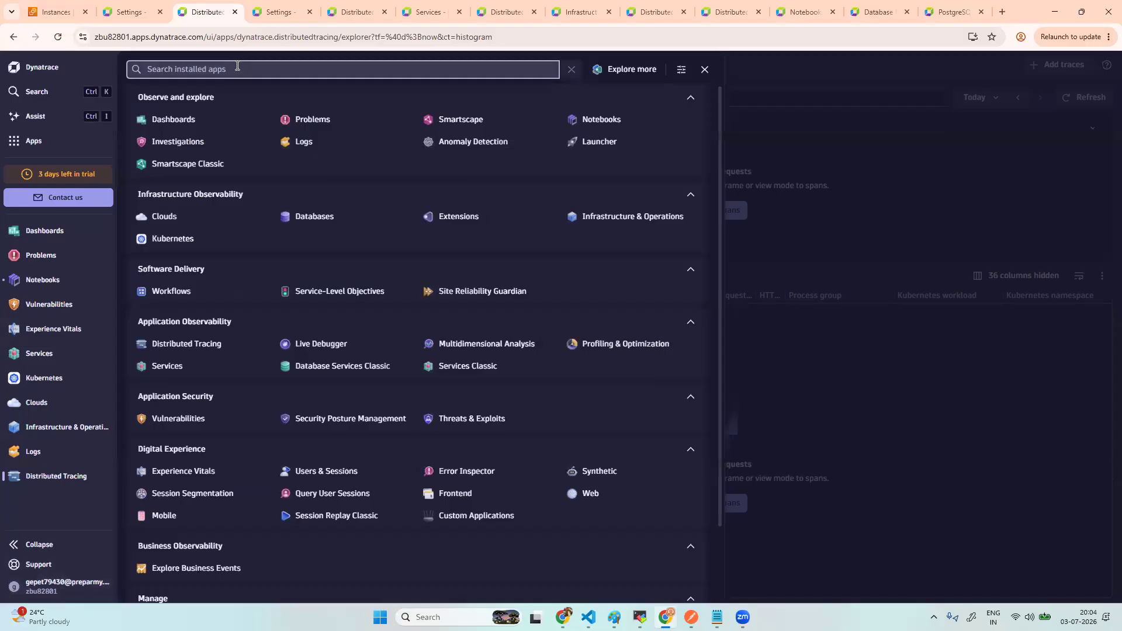
{"action": "type", "text": "de"}
{"action": "key", "text": "BackSpace"}
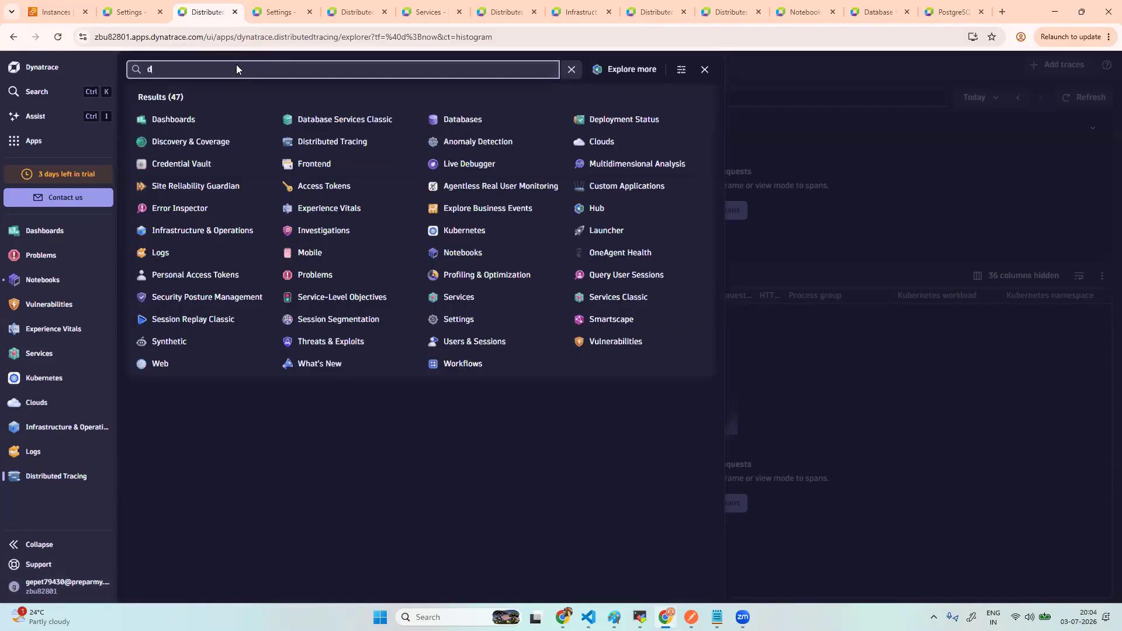
{"action": "type", "text": "inf"}
{"action": "key", "text": "BackSpace"}
{"action": "key", "text": "BackSpace"}
{"action": "key", "text": "BackSpace"}
{"action": "key", "text": "BackSpace"}
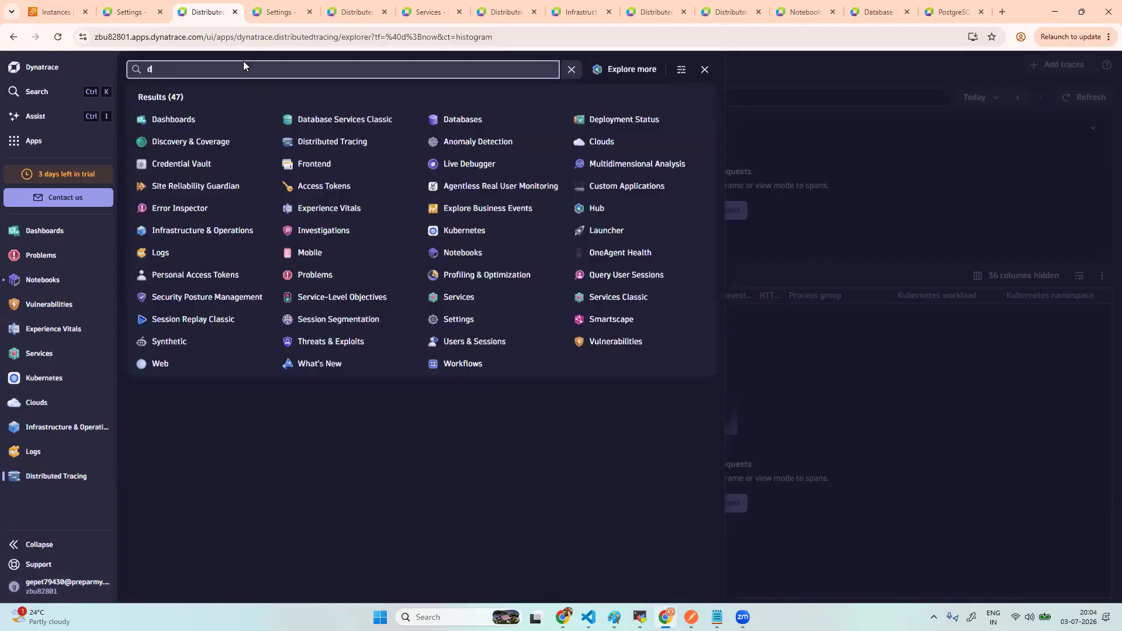
{"action": "type", "text": "inf"}
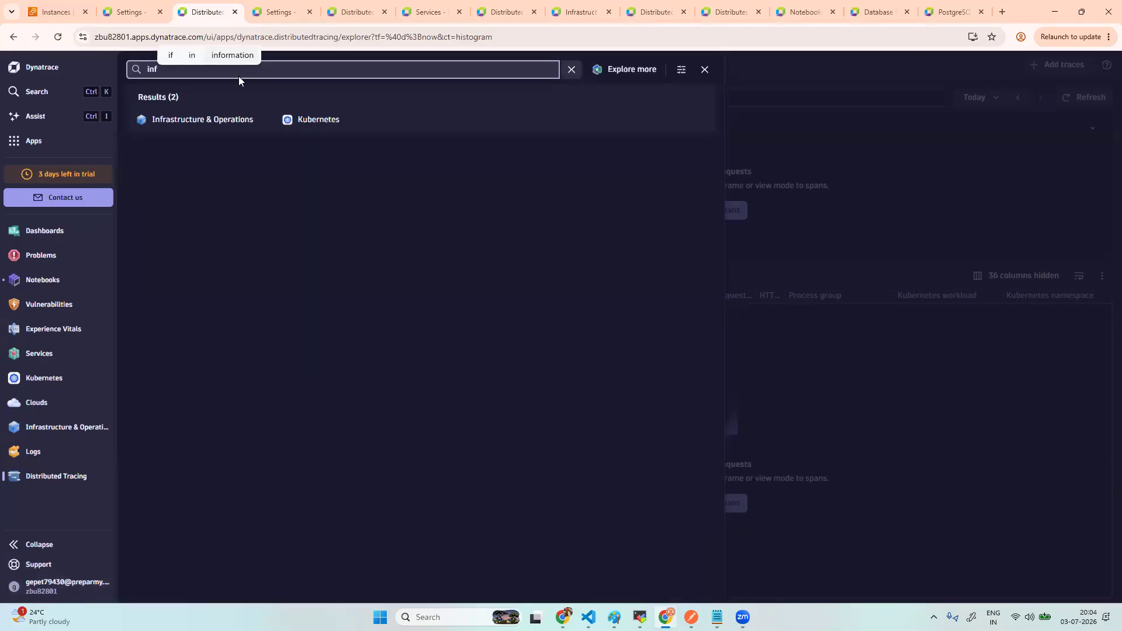
{"action": "left_click", "coordinate": [224, 119]}
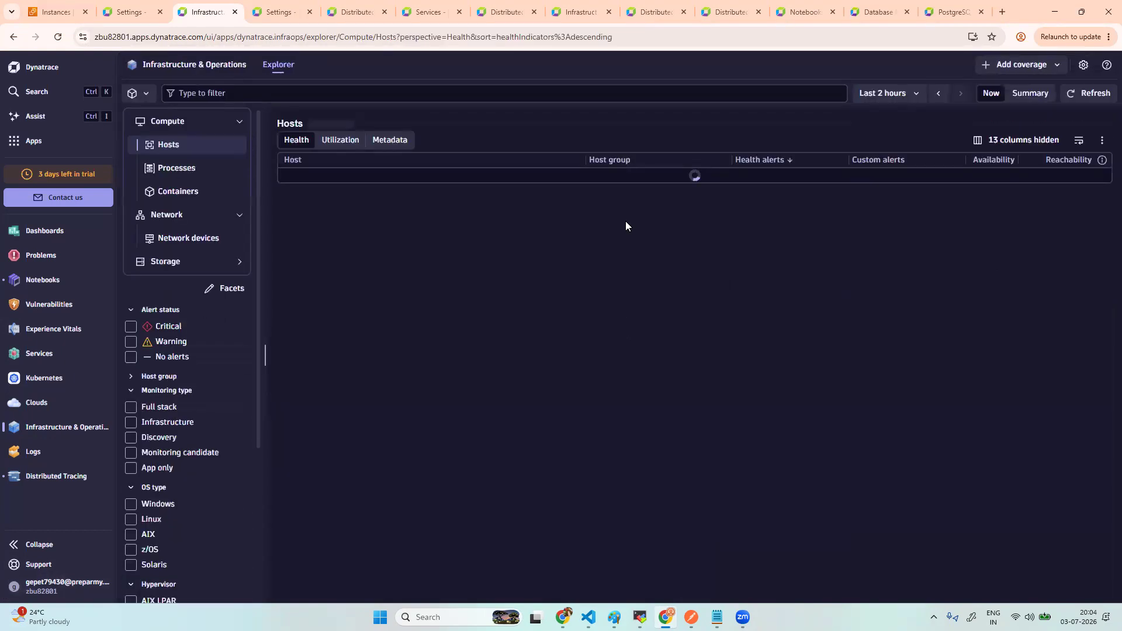
- Start the Add host wizard for Linux x86 with Full-Stack Monitoring and generate an installer token
{"action": "left_click", "coordinate": [1023, 66]}
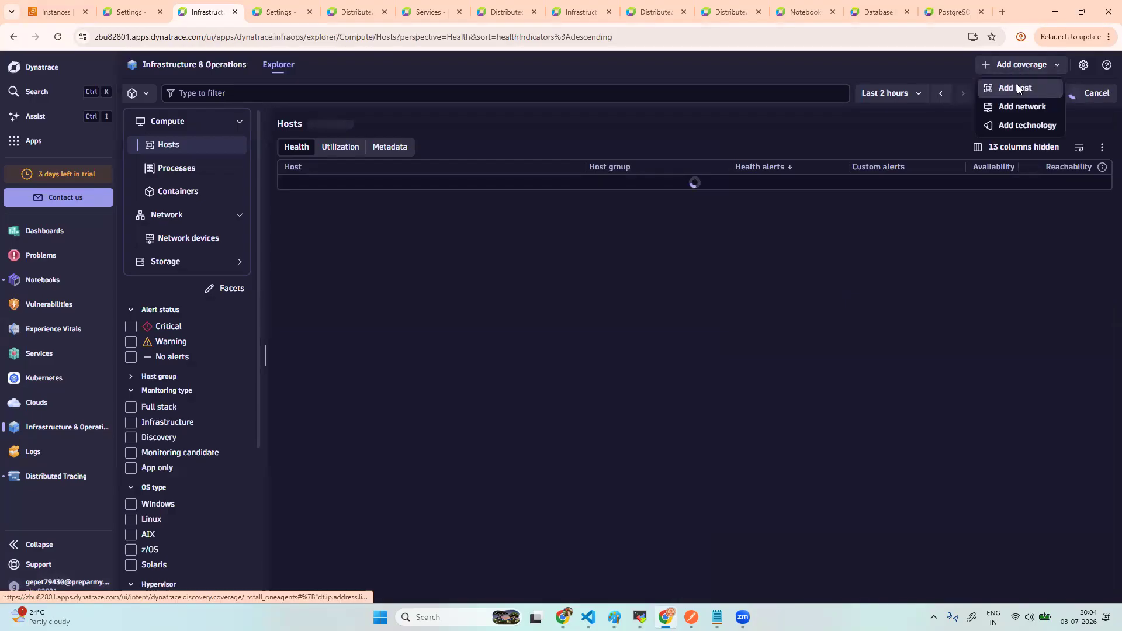
{"action": "left_click", "coordinate": [1018, 87]}
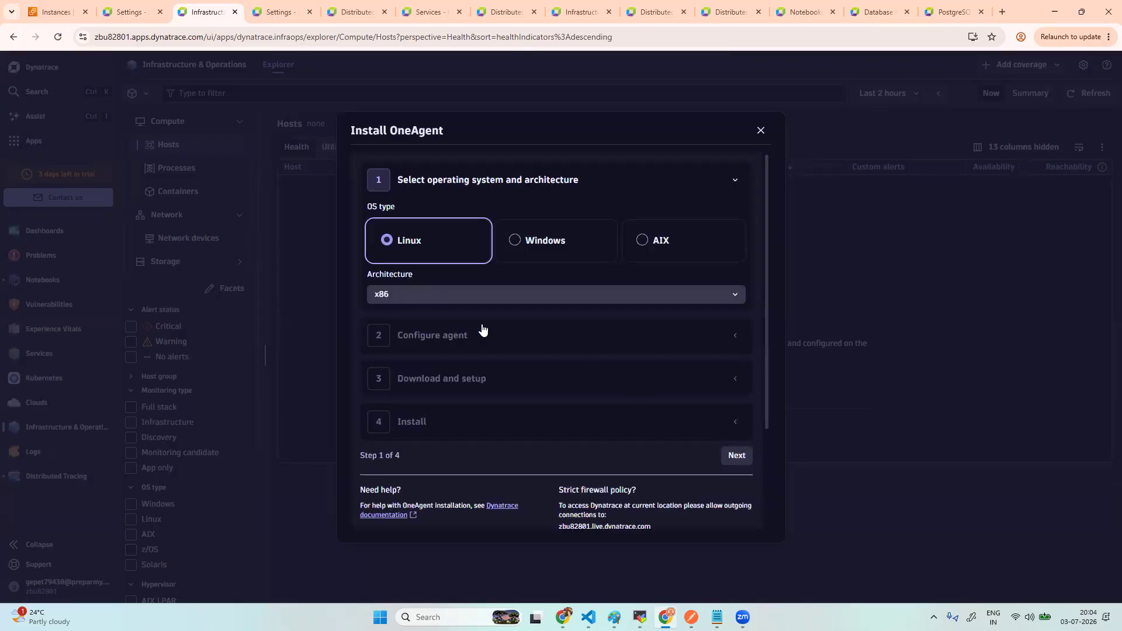
{"action": "left_click", "coordinate": [737, 456]}
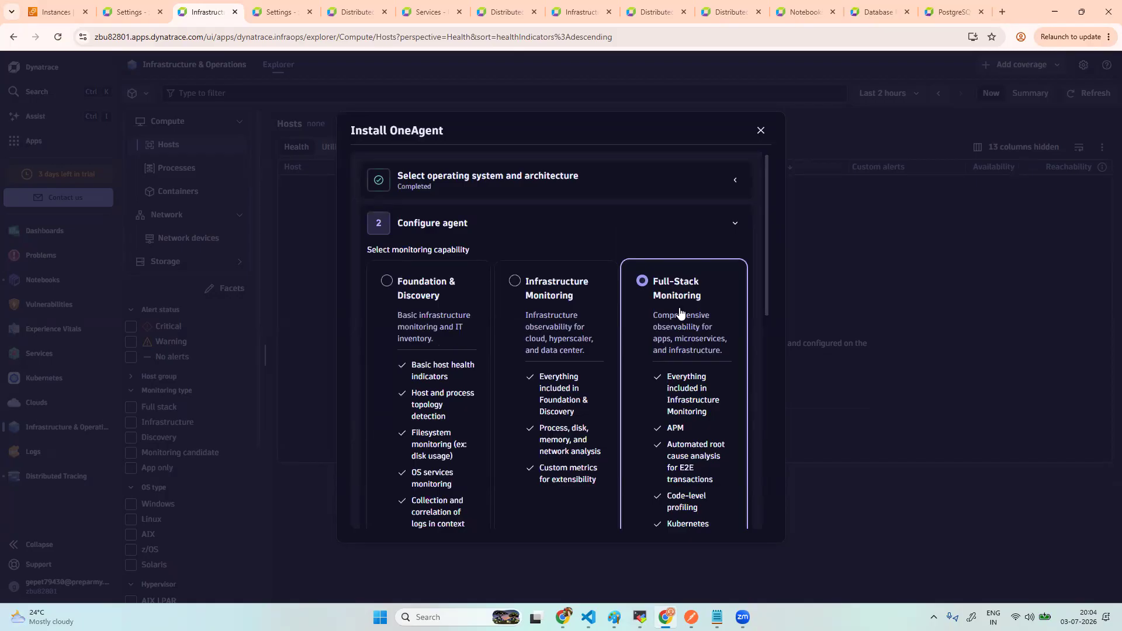
{"action": "scroll", "coordinate": [702, 413], "scroll_direction": "down", "scroll_amount": 1}
{"action": "scroll", "coordinate": [703, 413], "scroll_direction": "down", "scroll_amount": 4}
{"action": "scroll", "coordinate": [864, 445], "scroll_direction": "down", "scroll_amount": 1}
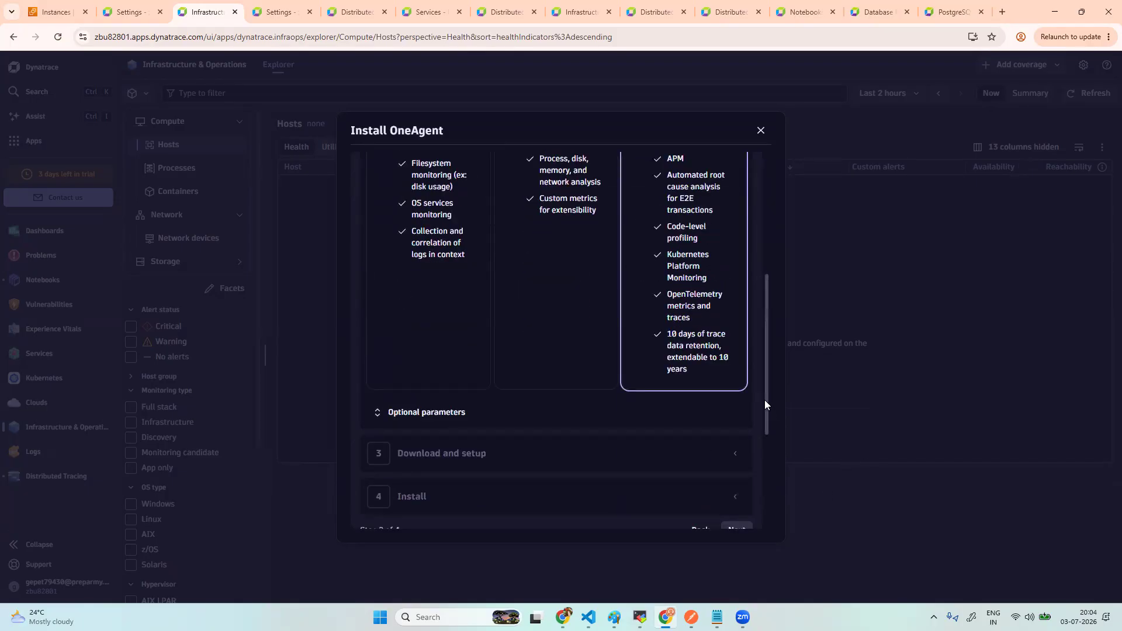
{"action": "left_click_drag", "start_coordinate": [766, 405], "coordinate": [766, 457]}
{"action": "left_click", "coordinate": [736, 405]}
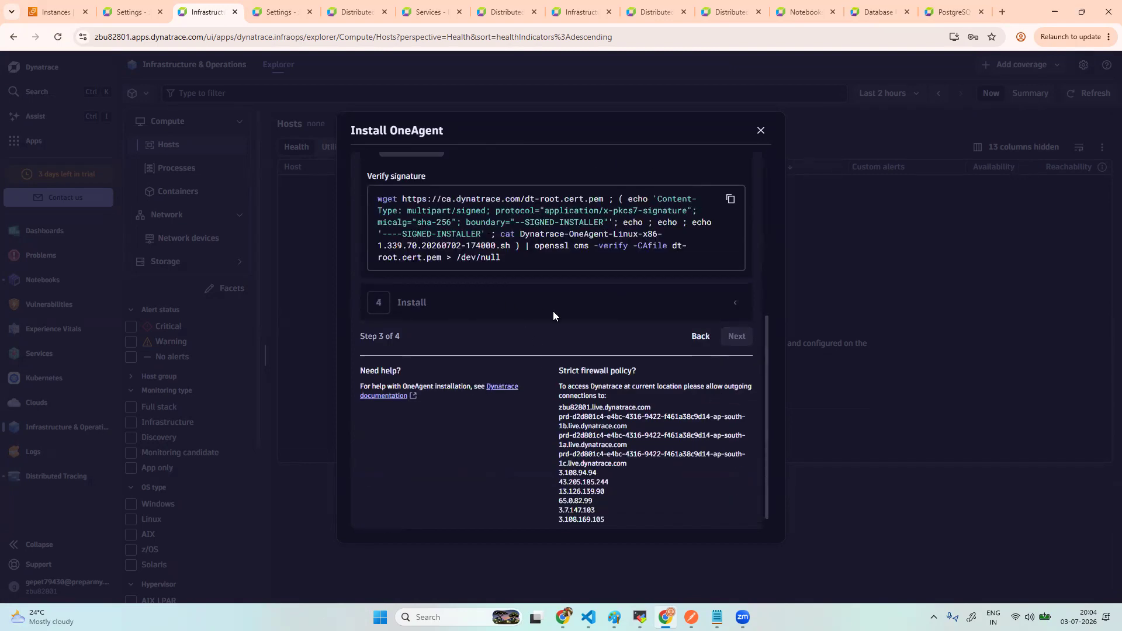
{"action": "scroll", "coordinate": [553, 311], "scroll_direction": "up", "scroll_amount": 4}
{"action": "left_click", "coordinate": [710, 276]}
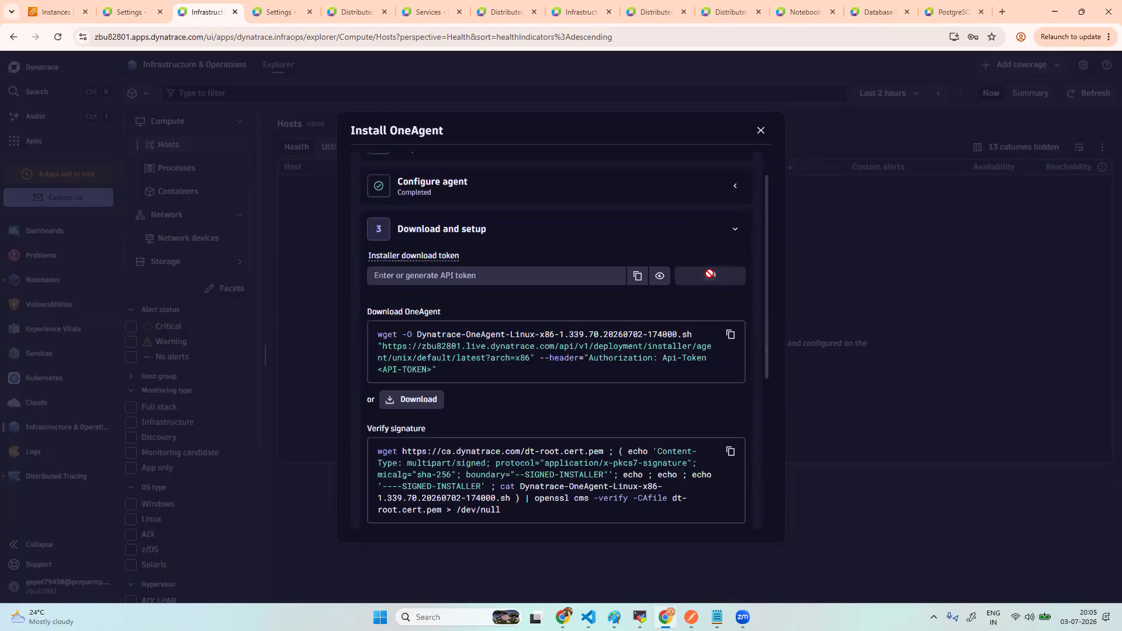
- Copy the wget command and run it on the PostgreSQL host, downloading the 267M OneAgent installer
{"action": "left_click", "coordinate": [731, 335]}
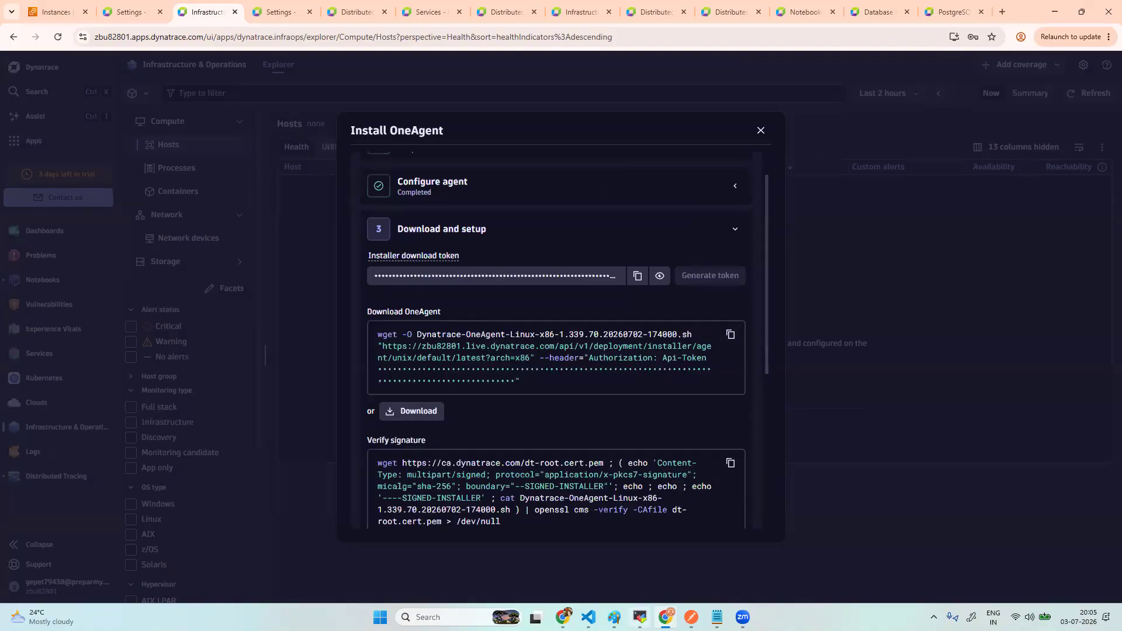
{"action": "key", "text": "alt+Tab"}
{"action": "right_click", "coordinate": [416, 550]}
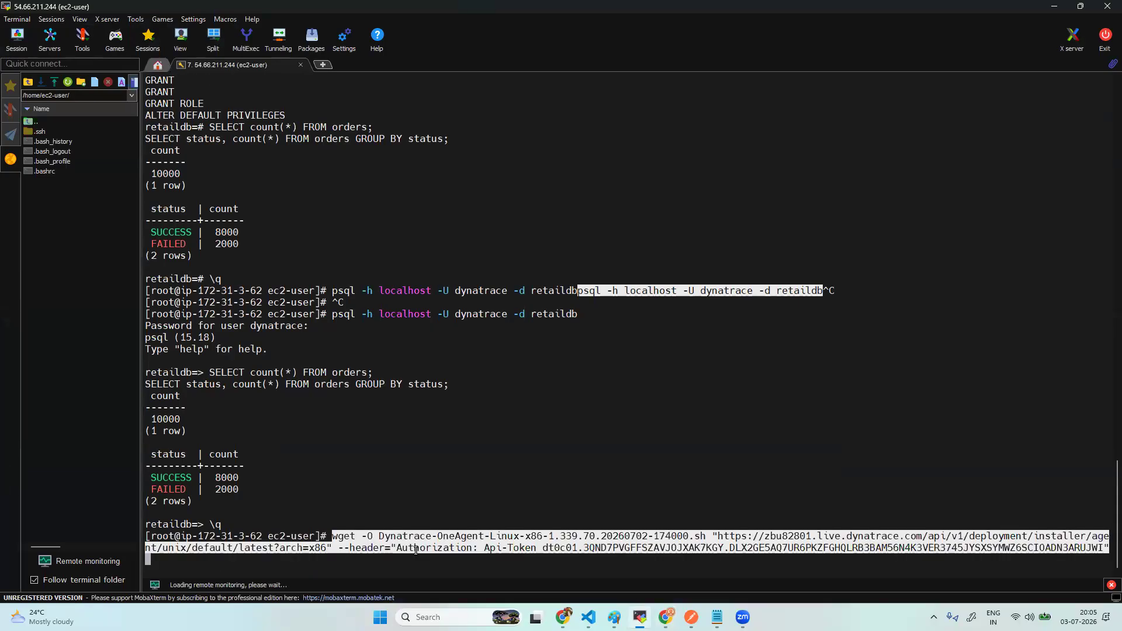
{"action": "key", "text": "Return"}
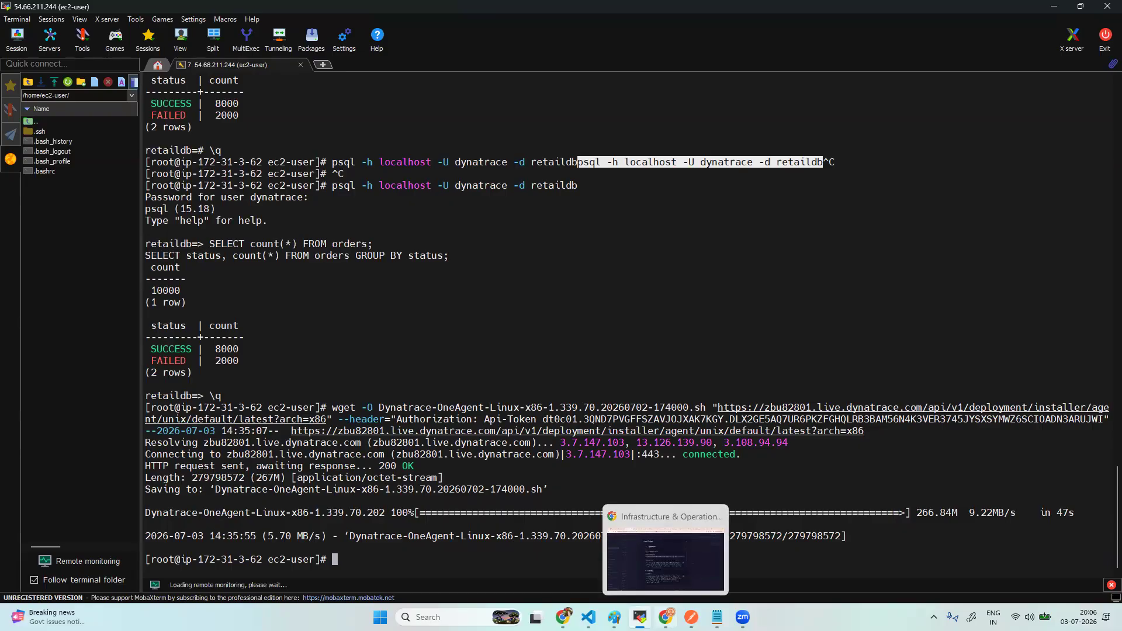
- Advance the Install OneAgent wizard to its Install step and copy the /bin/sh fullstack install command
{"action": "left_click", "coordinate": [666, 617]}
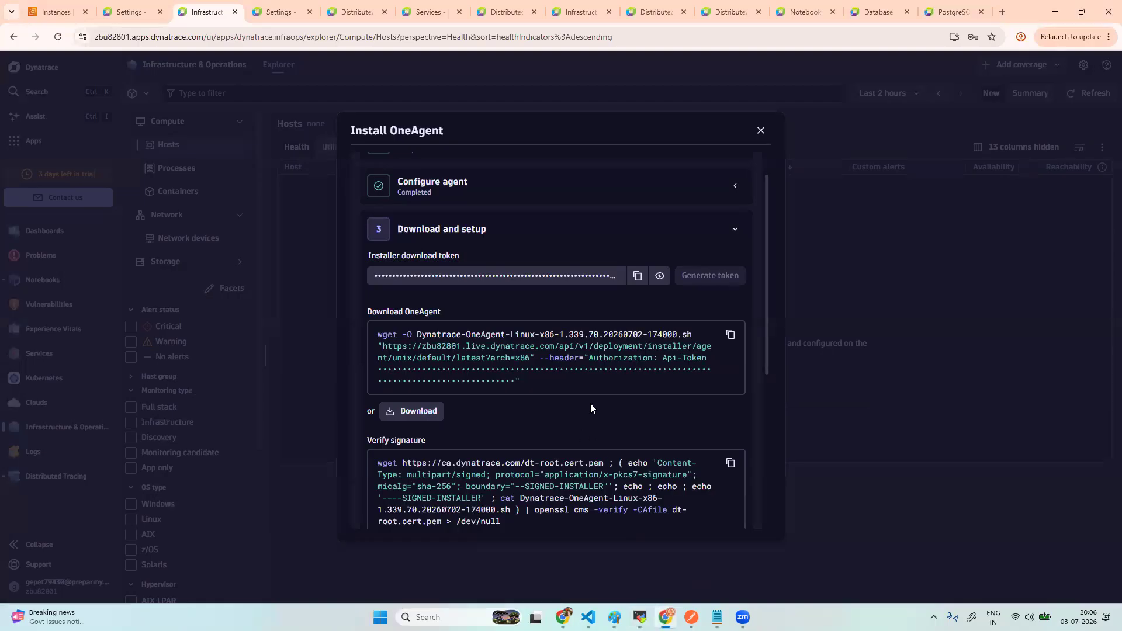
{"action": "scroll", "coordinate": [590, 409], "scroll_direction": "down", "scroll_amount": 2}
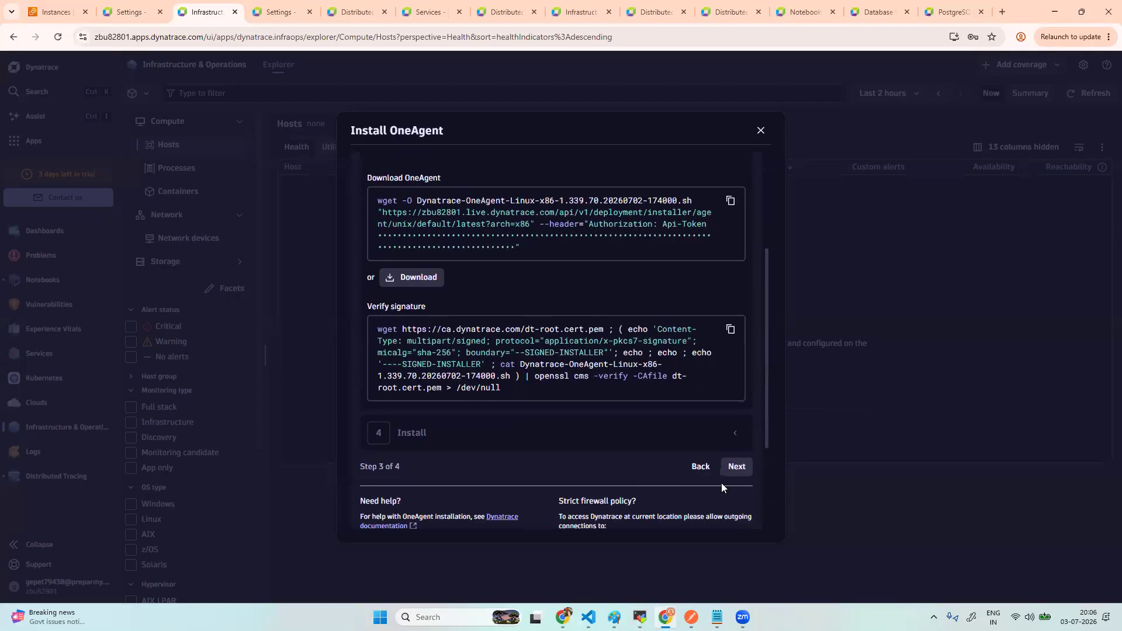
{"action": "left_click", "coordinate": [736, 467]}
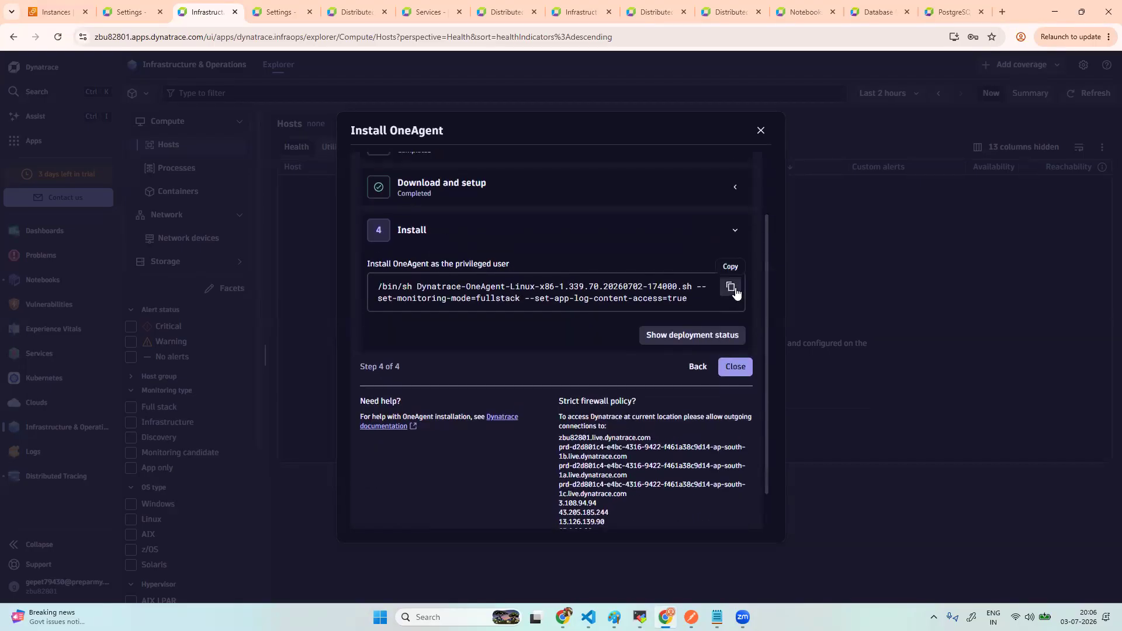
{"action": "left_click", "coordinate": [730, 287]}
{"action": "mouse_move", "coordinate": [640, 618]}
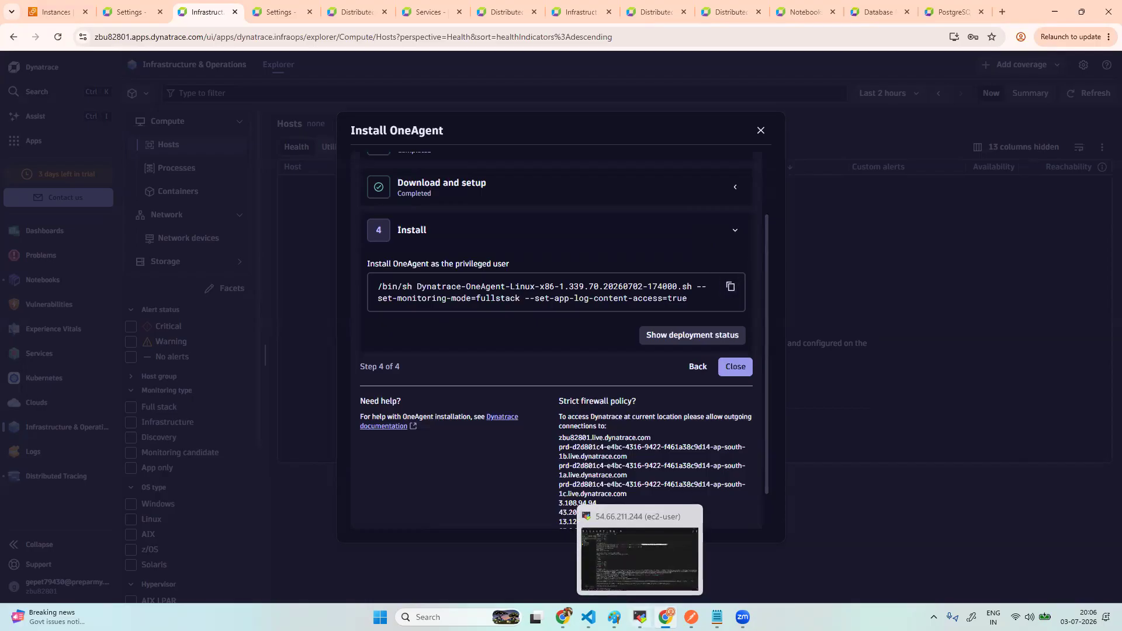
{"action": "left_click", "coordinate": [641, 558]}
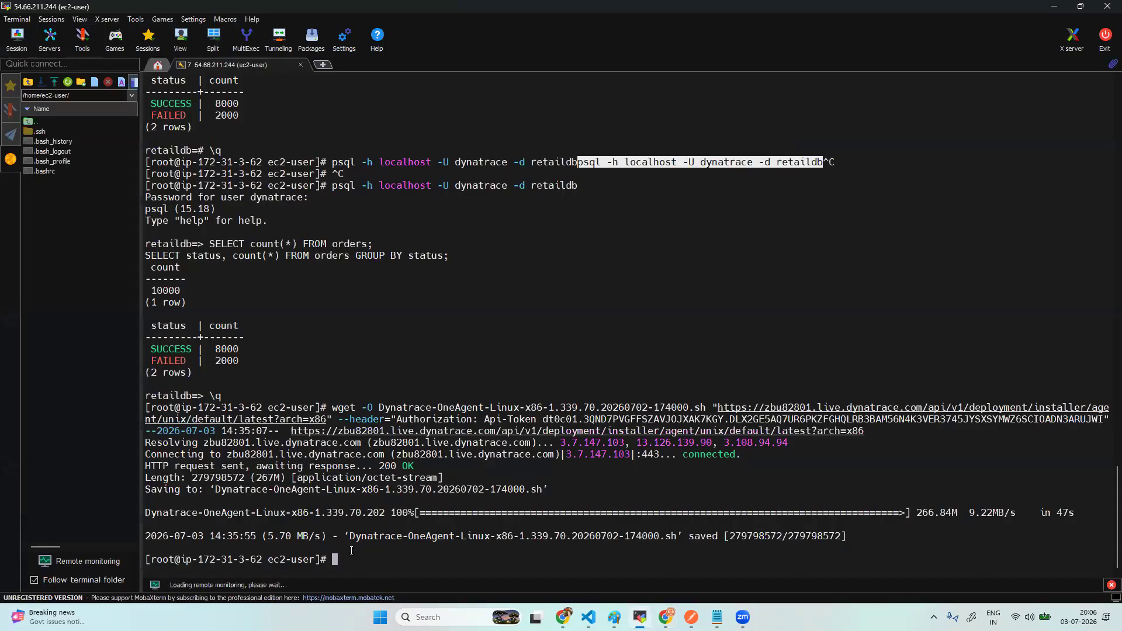
- Run the pasted OneAgent full-stack install command, then recall it to retry after the cluster connection fails
{"action": "right_click", "coordinate": [373, 566]}
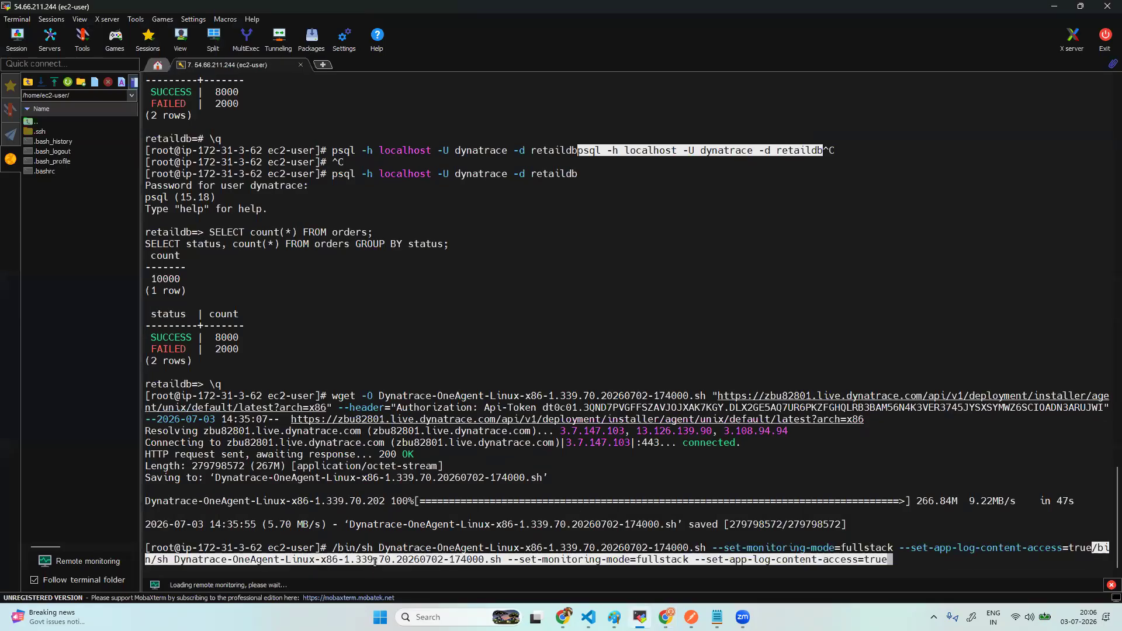
{"action": "key", "text": "ctrl+c"}
{"action": "key", "text": "ctrl+c"}
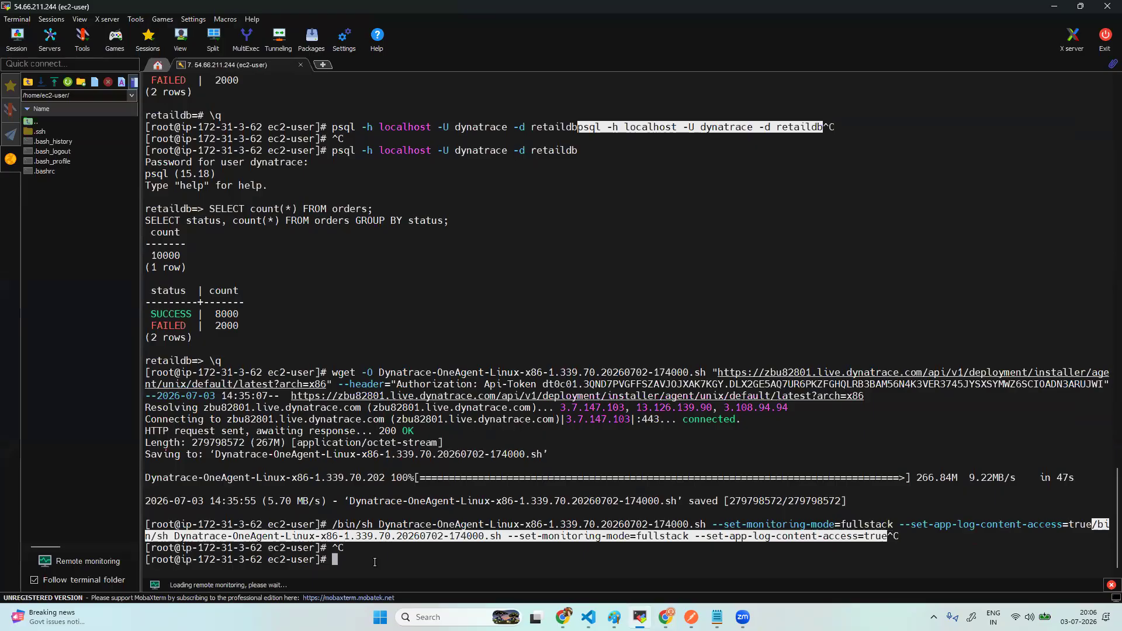
{"action": "right_click", "coordinate": [383, 565]}
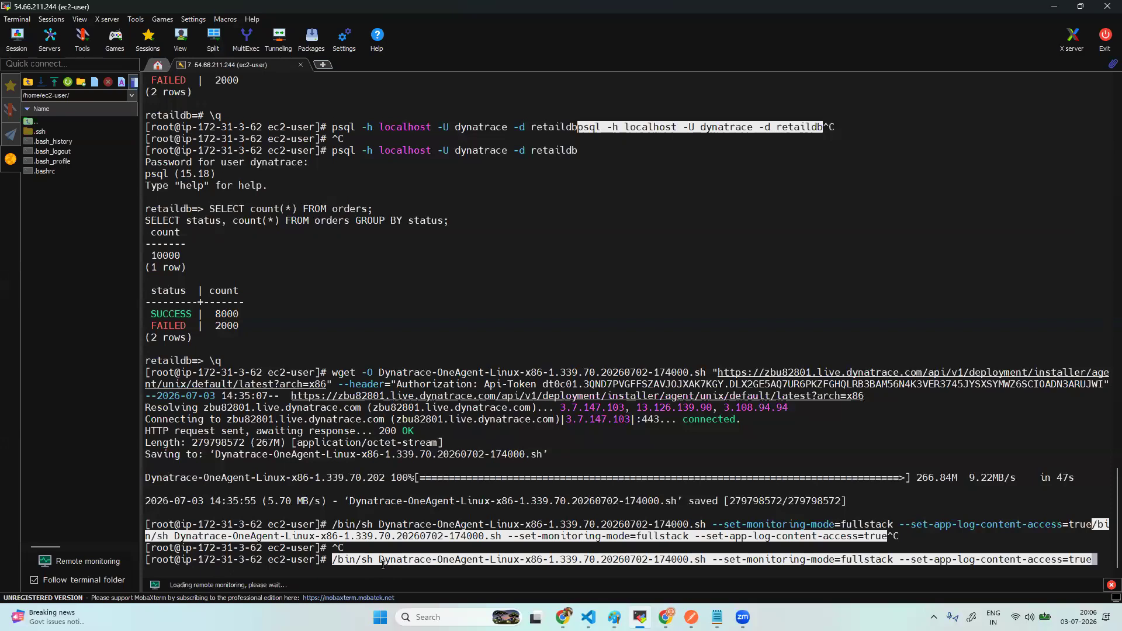
{"action": "key", "text": "Return"}
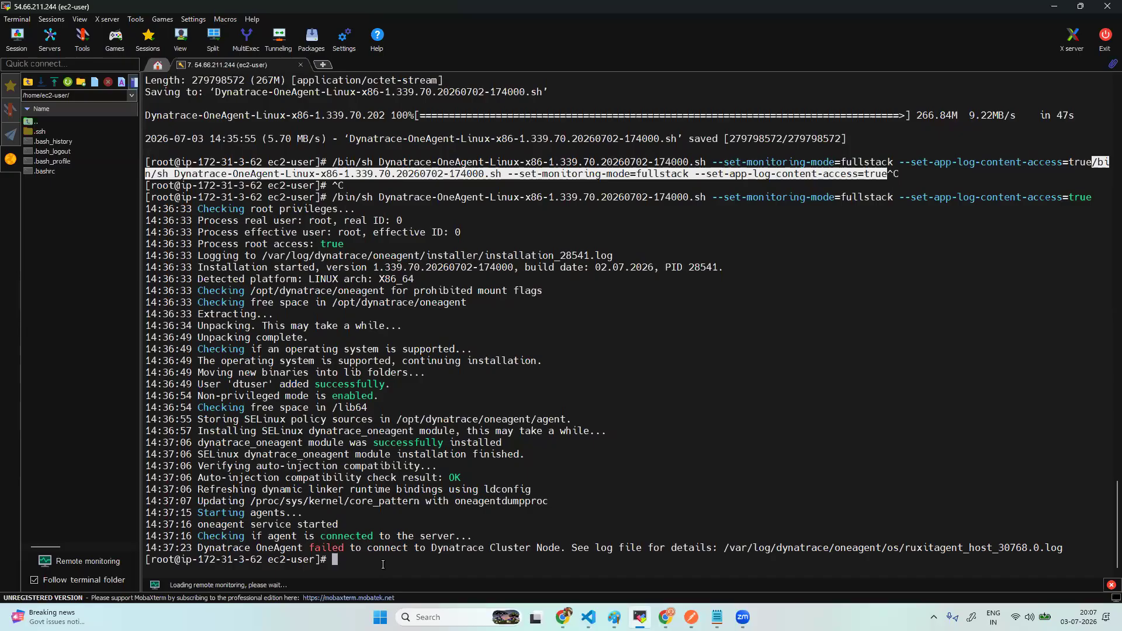
{"action": "key", "text": "Up"}
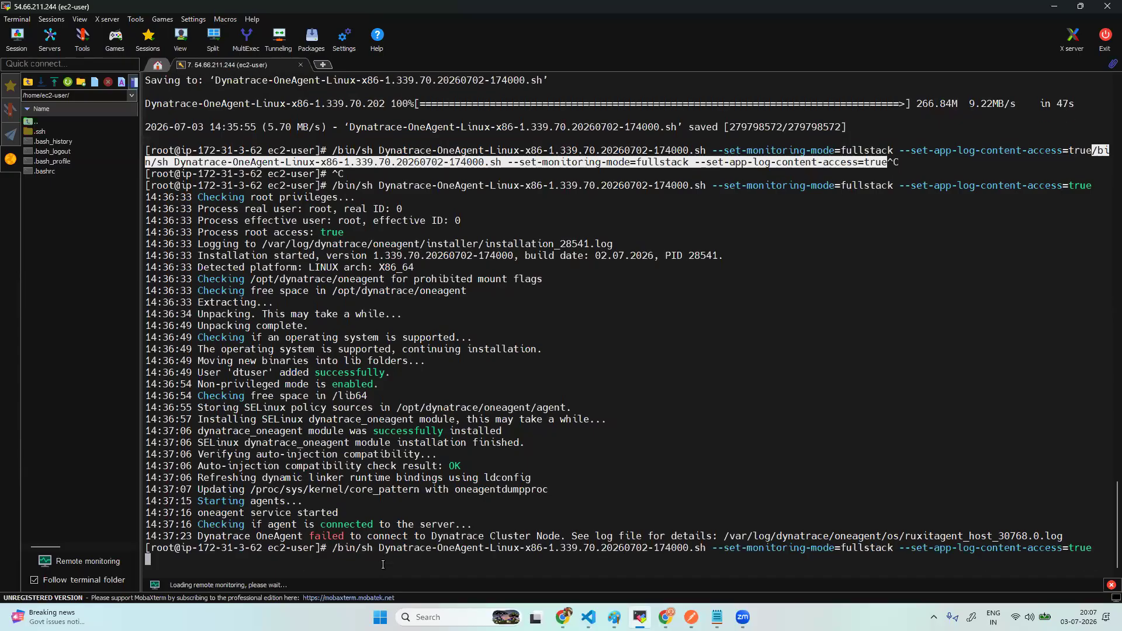
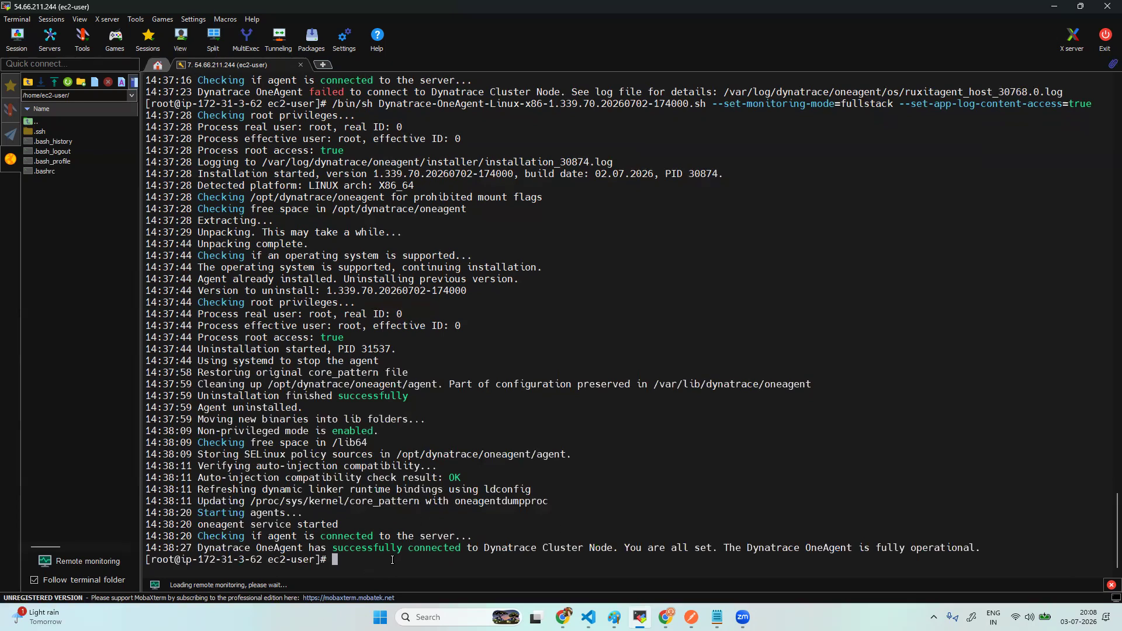
- Check with systemctl status that oneagent.service is active (running), then go back to the browser
{"action": "type", "text": "systemctl status oneagent.service"}
{"action": "key", "text": "Return"}
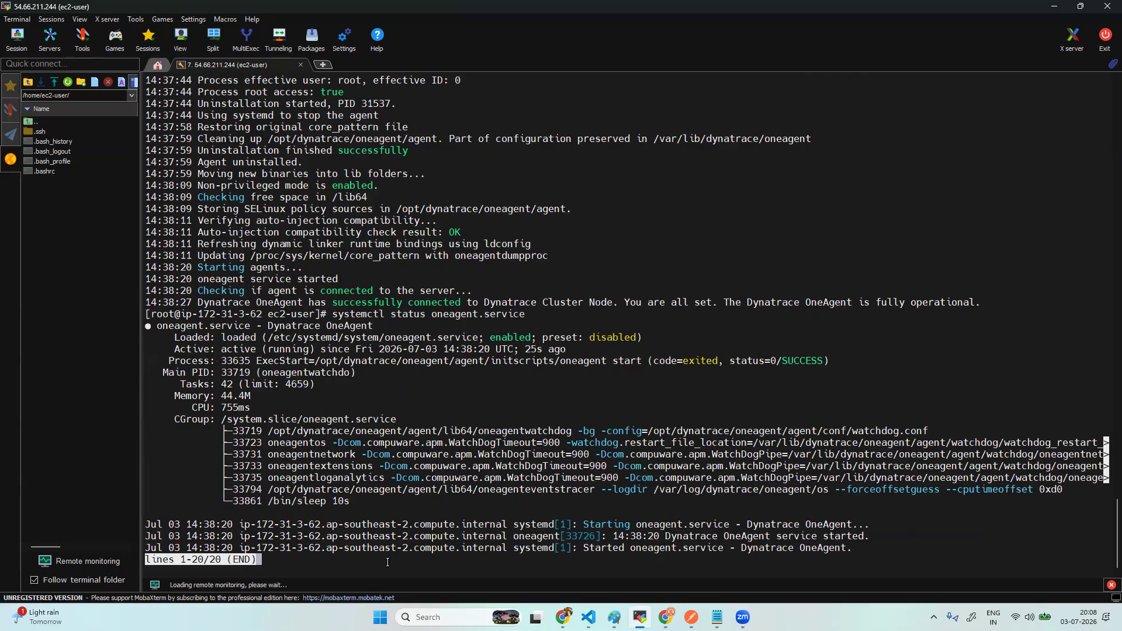
{"action": "key", "text": "q"}
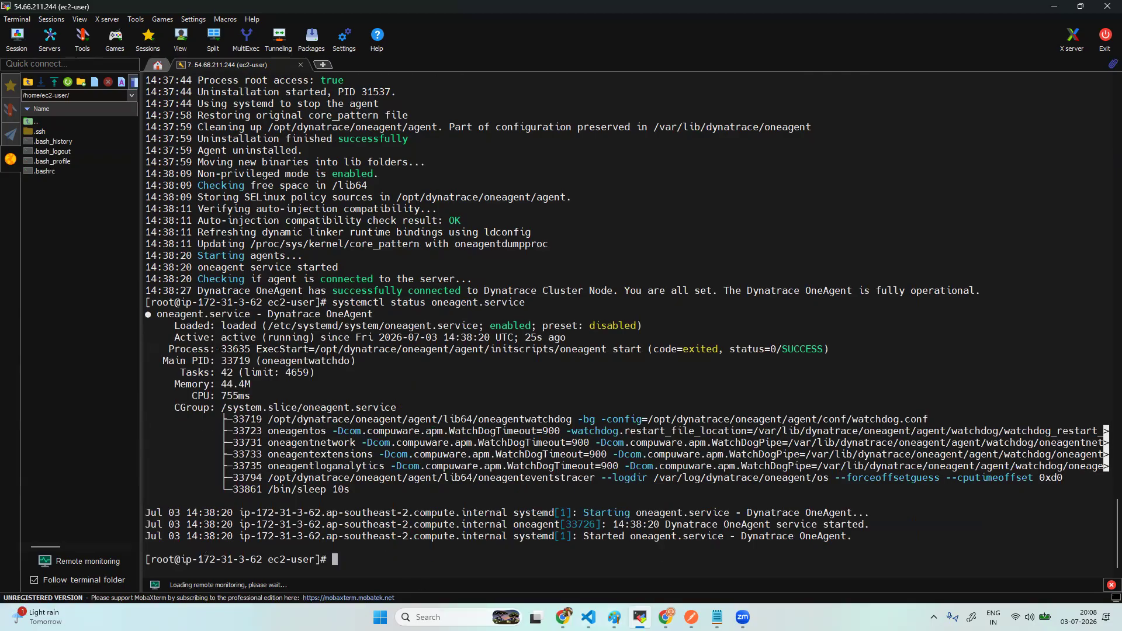
{"action": "left_click", "coordinate": [666, 617]}
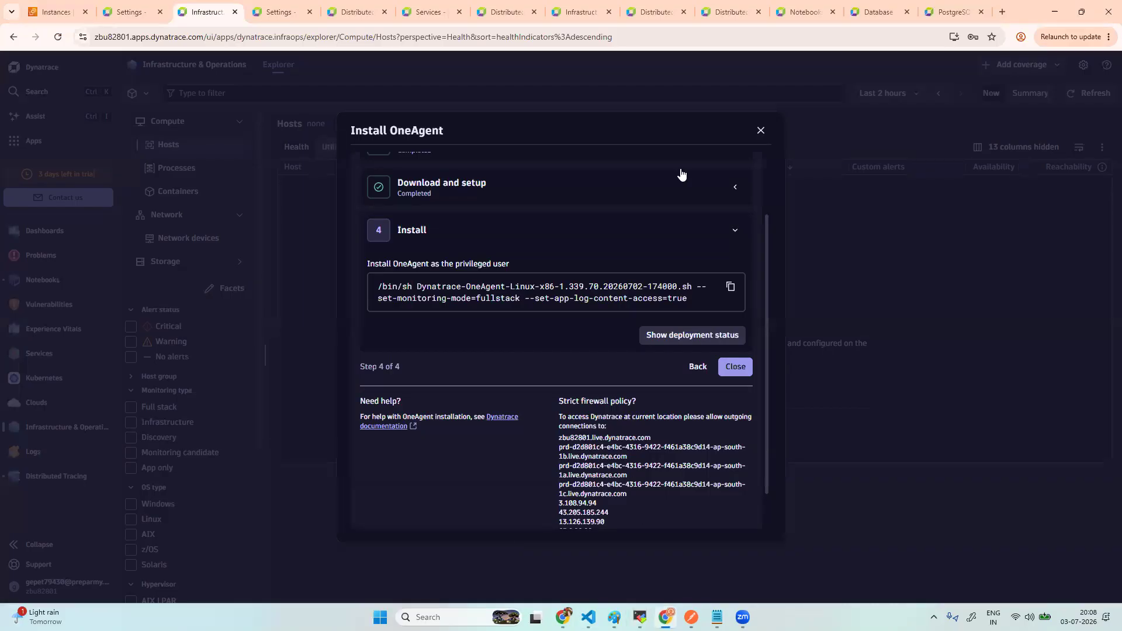
- Close the install dialog, reload Hosts, and open the Deployment Status app via an apps search for 'depl'
{"action": "left_click", "coordinate": [761, 130]}
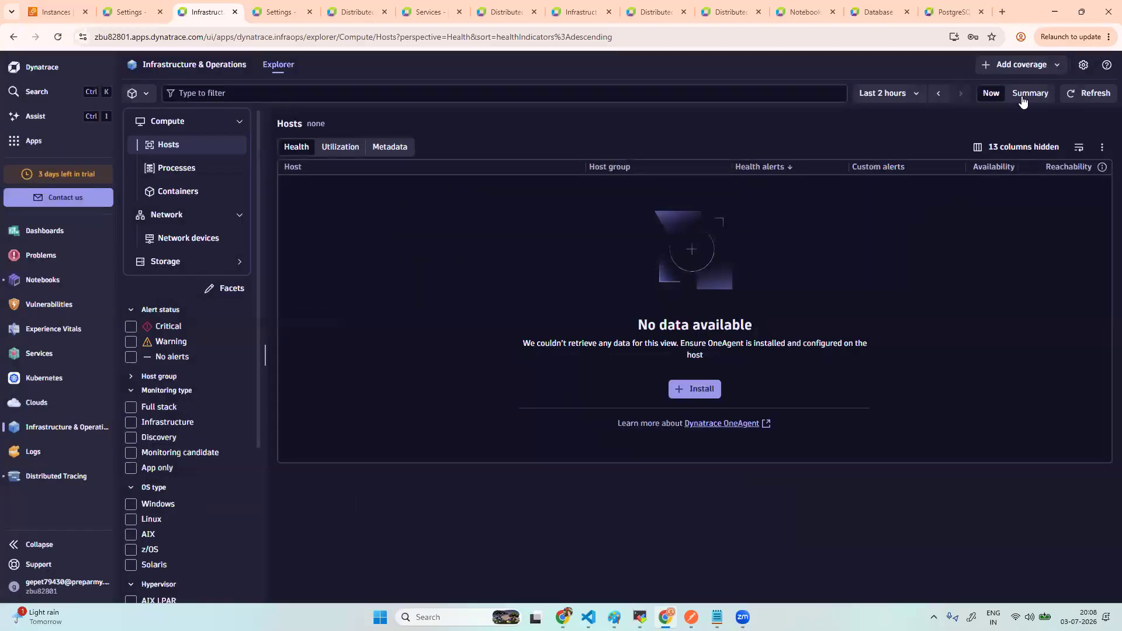
{"action": "left_click", "coordinate": [58, 37]}
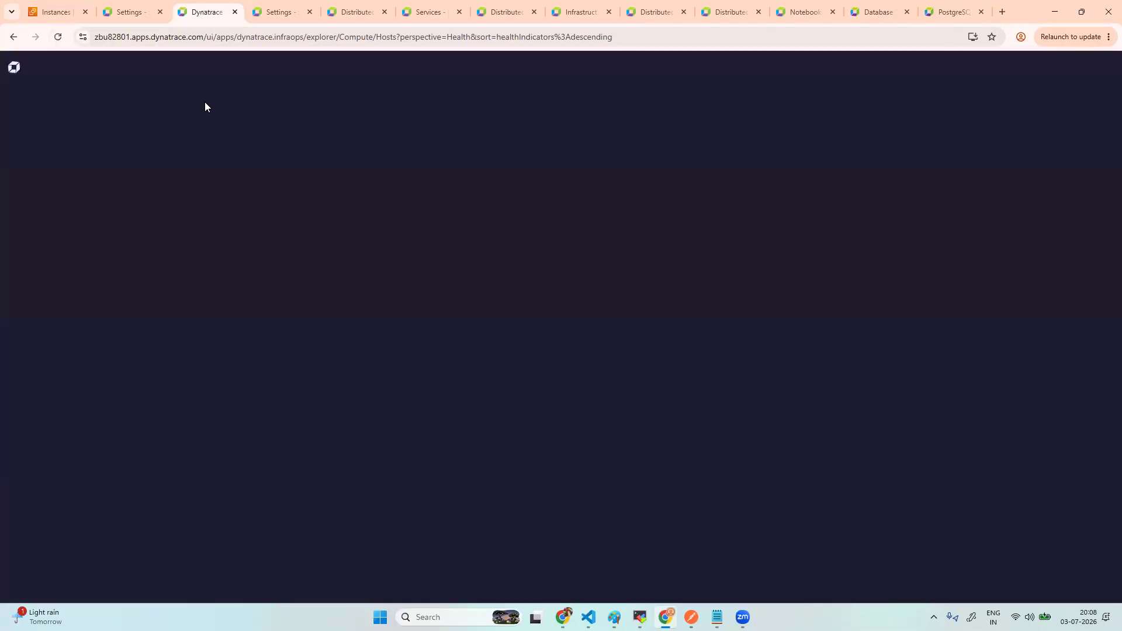
{"action": "left_click", "coordinate": [276, 13]}
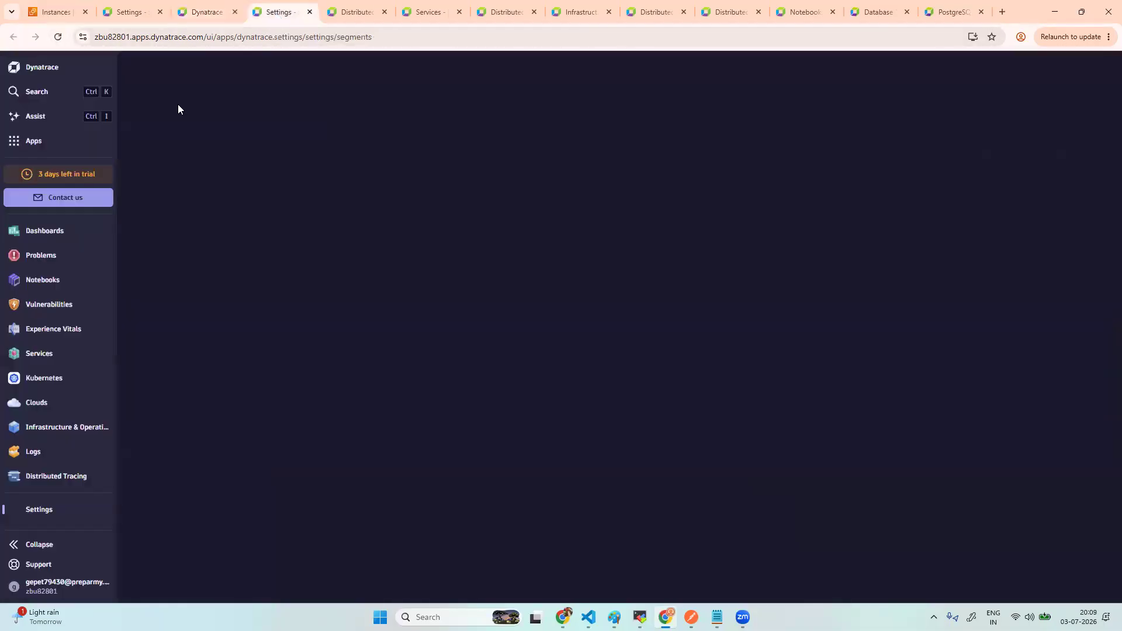
{"action": "left_click", "coordinate": [33, 141]}
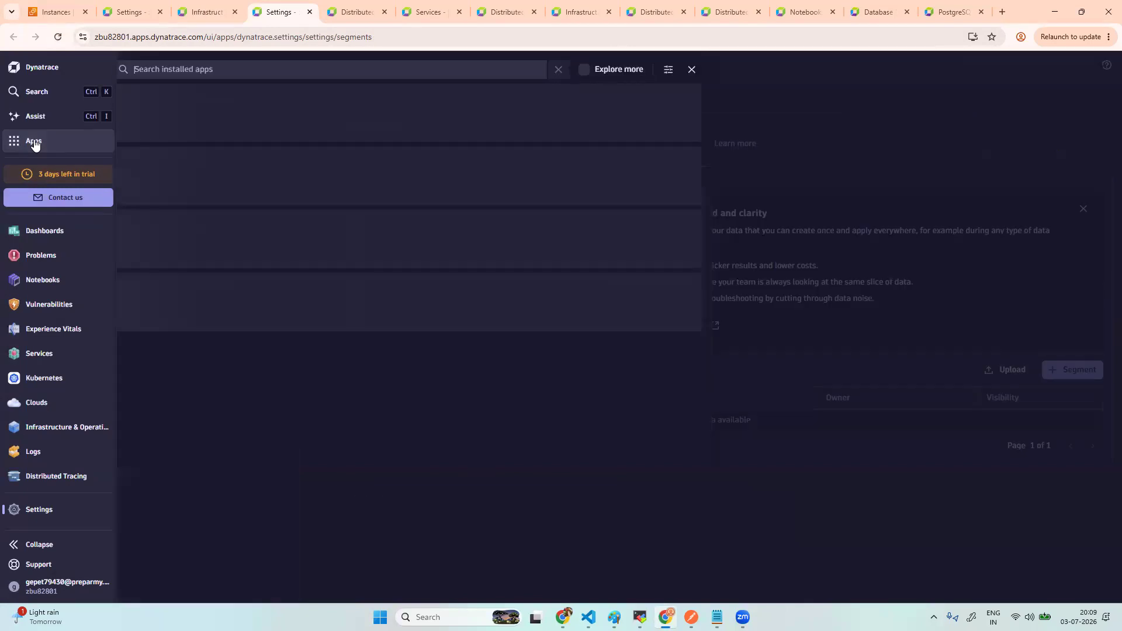
{"action": "left_click", "coordinate": [178, 72]}
{"action": "type", "text": "deply"}
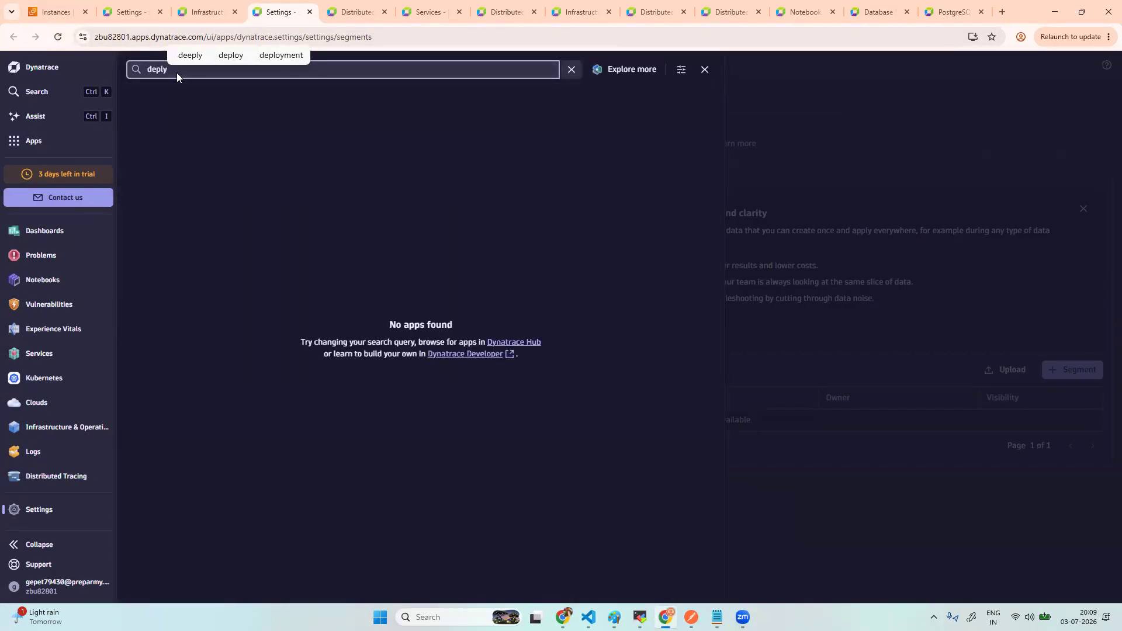
{"action": "key", "text": "BackSpace"}
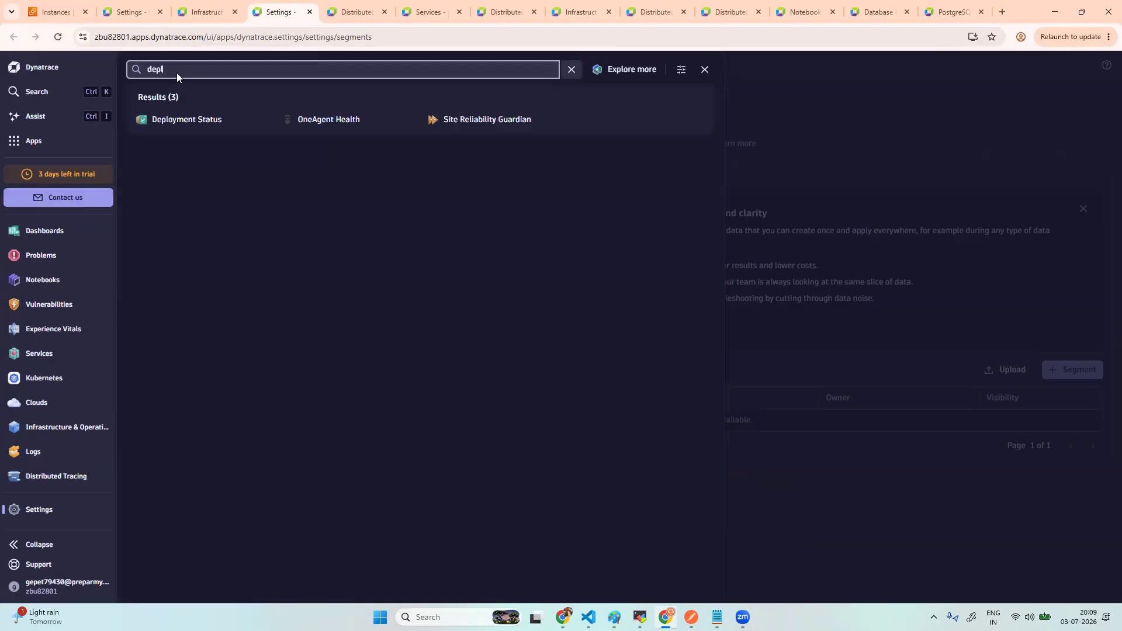
{"action": "left_click", "coordinate": [209, 121]}
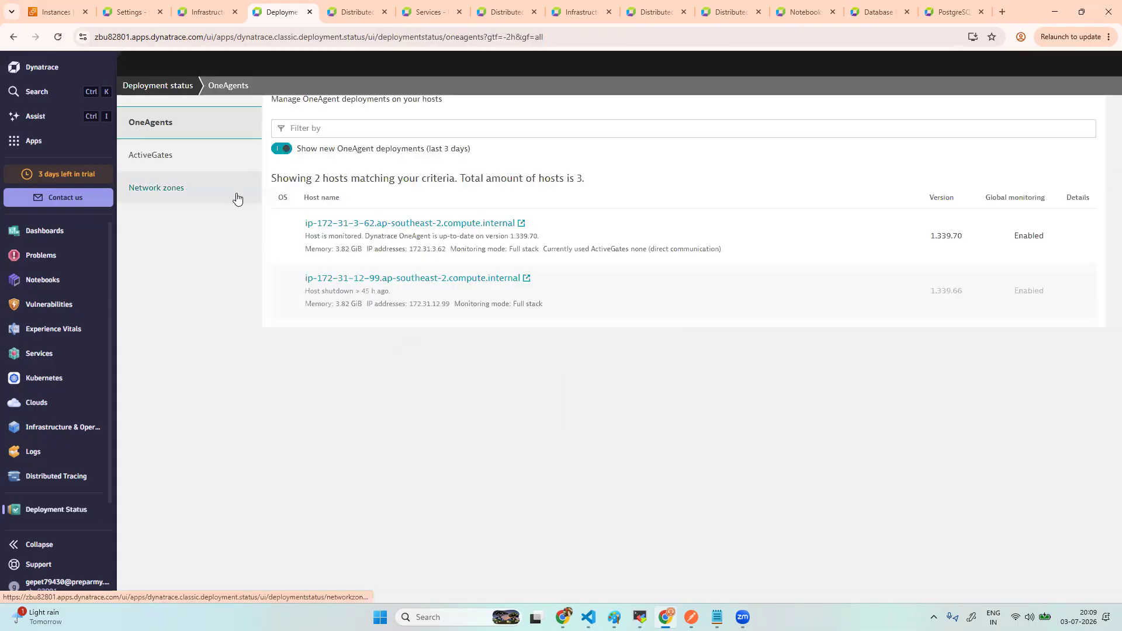
- Compare the OneAgents and ActiveGates deployment lists, ending on ActiveGates with none detected
{"action": "left_click", "coordinate": [172, 202]}
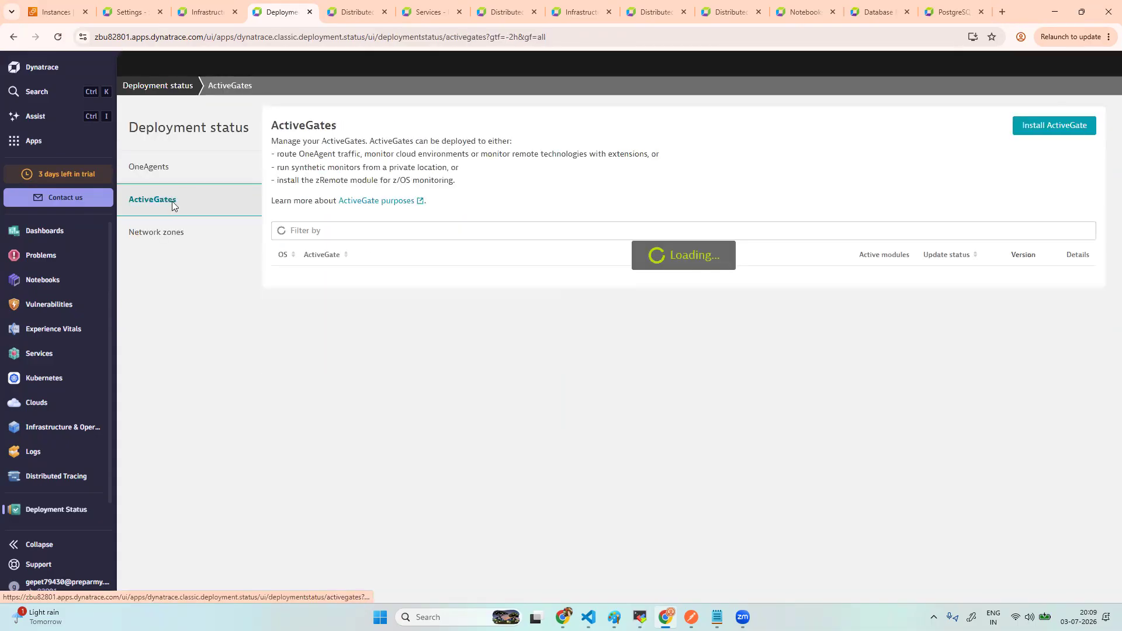
{"action": "left_click", "coordinate": [199, 181]}
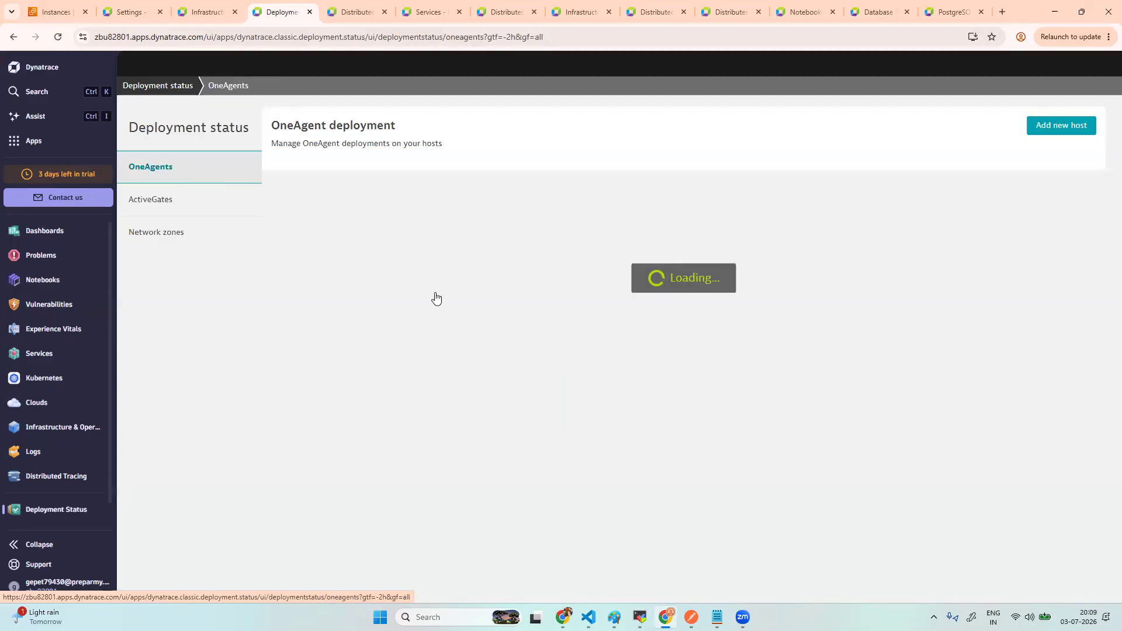
{"action": "left_click", "coordinate": [169, 201]}
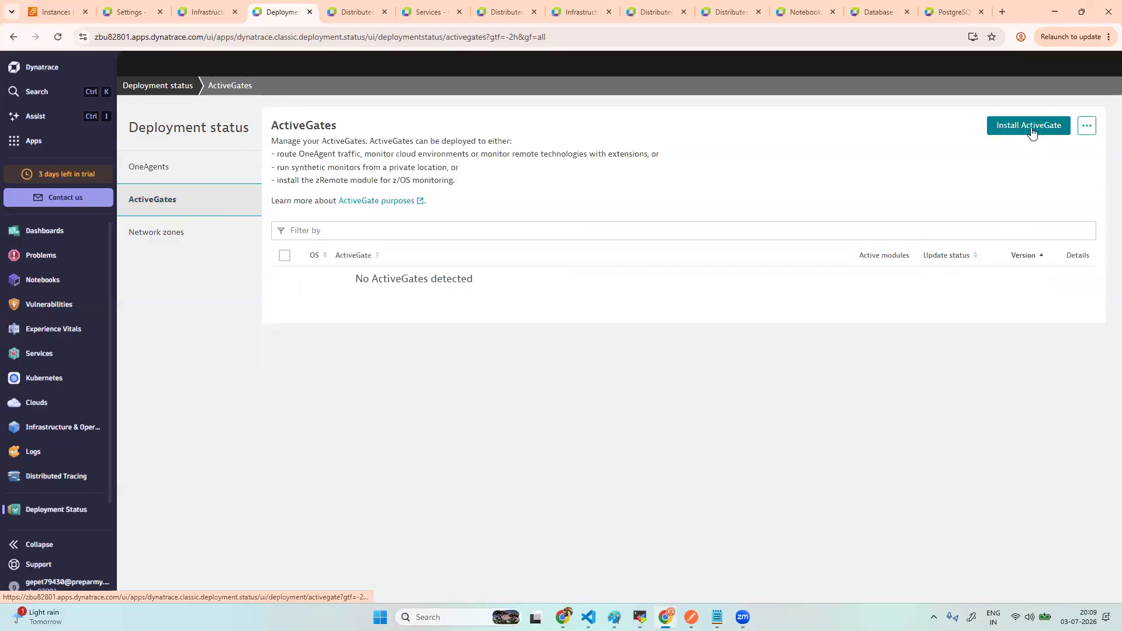
- Start a General Linux x86 ActiveGate install and generate an installer download token
{"action": "left_click", "coordinate": [1032, 130]}
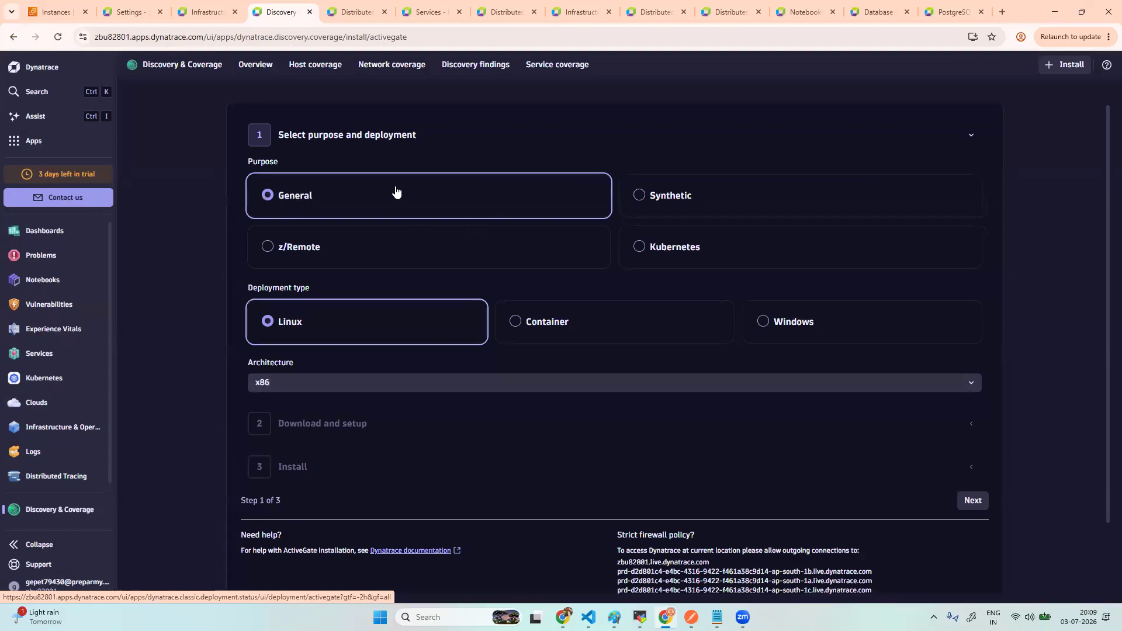
{"action": "left_click", "coordinate": [973, 501]}
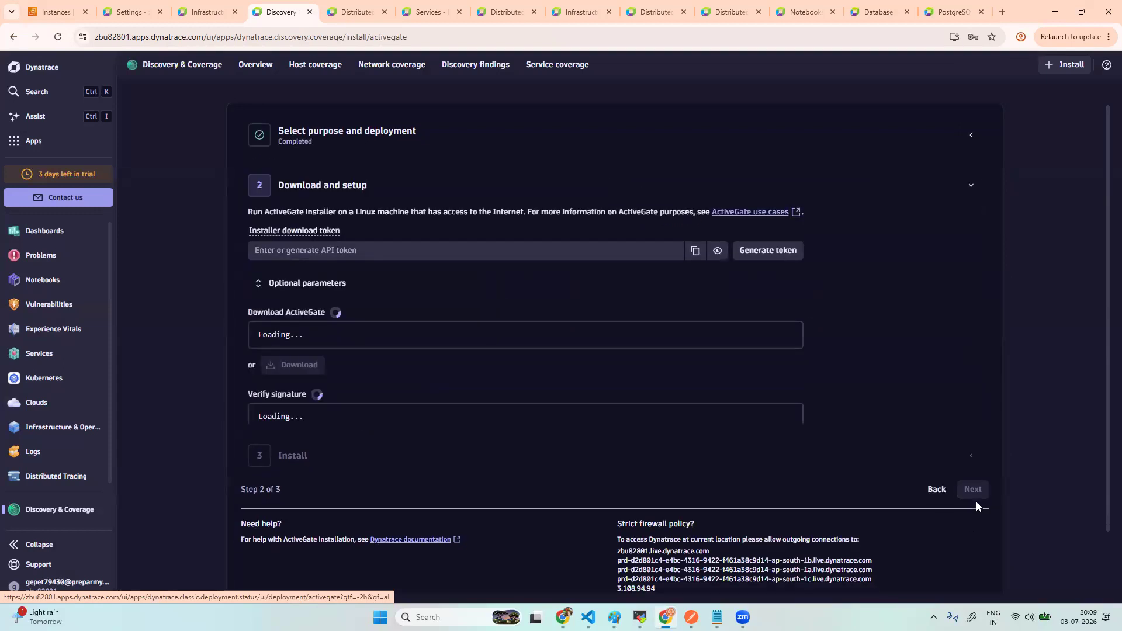
{"action": "left_click", "coordinate": [946, 243]}
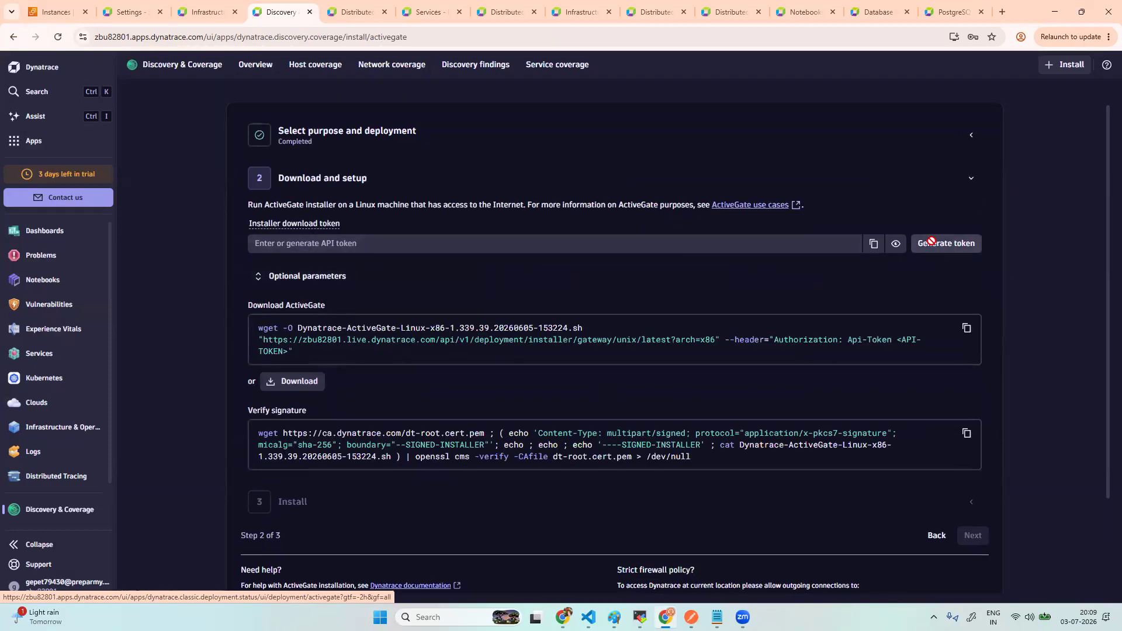
- Return to the Infrastructure & Operations Hosts list showing ip-172-31-3-62
{"action": "left_click", "coordinate": [205, 13]}
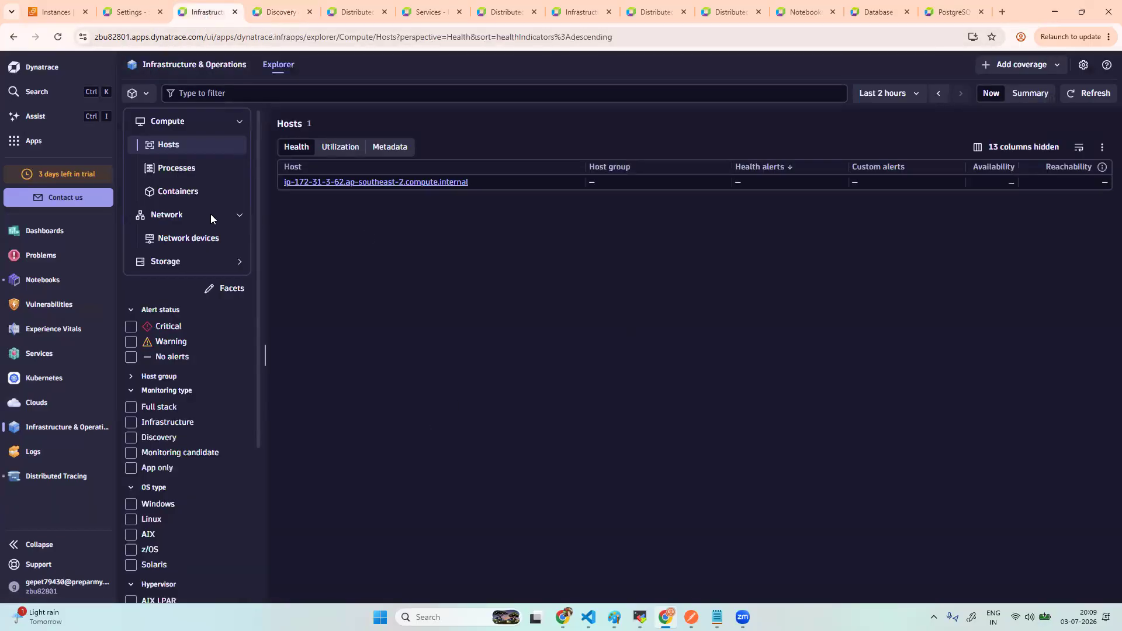
{"action": "left_click", "coordinate": [38, 141]}
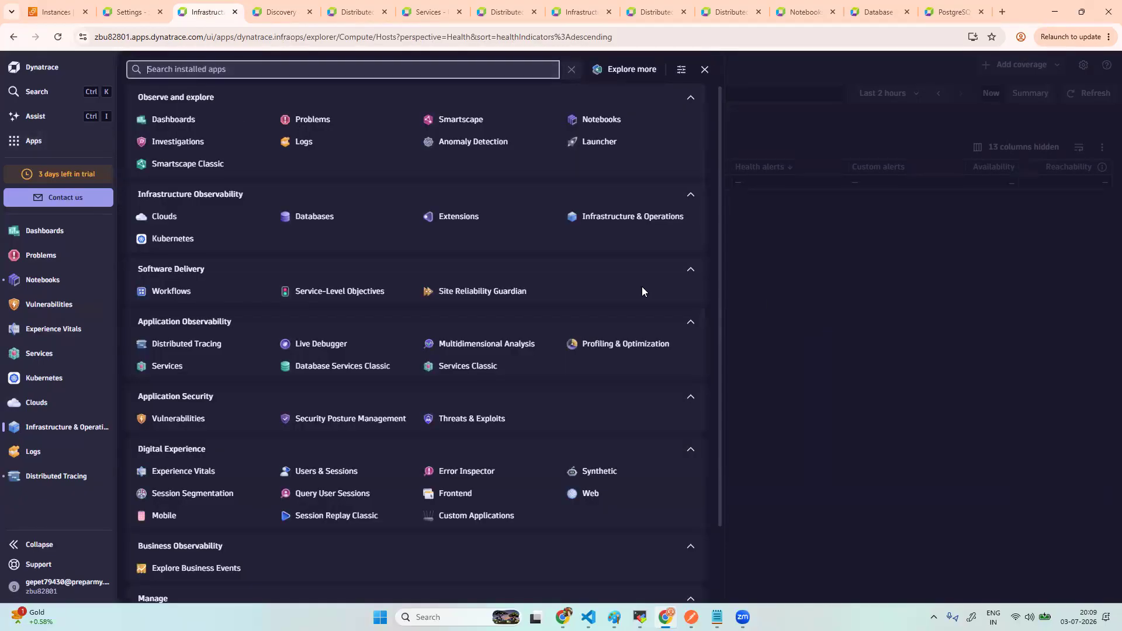
{"action": "key", "text": "Escape"}
{"action": "left_click", "coordinate": [50, 142]}
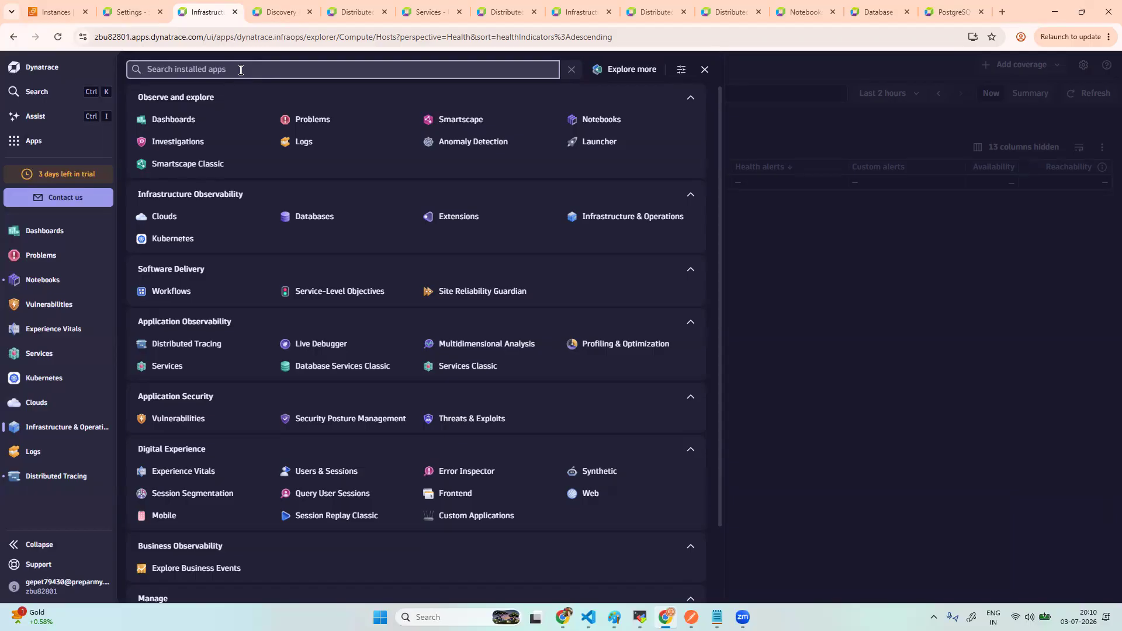
{"action": "left_click", "coordinate": [804, 365]}
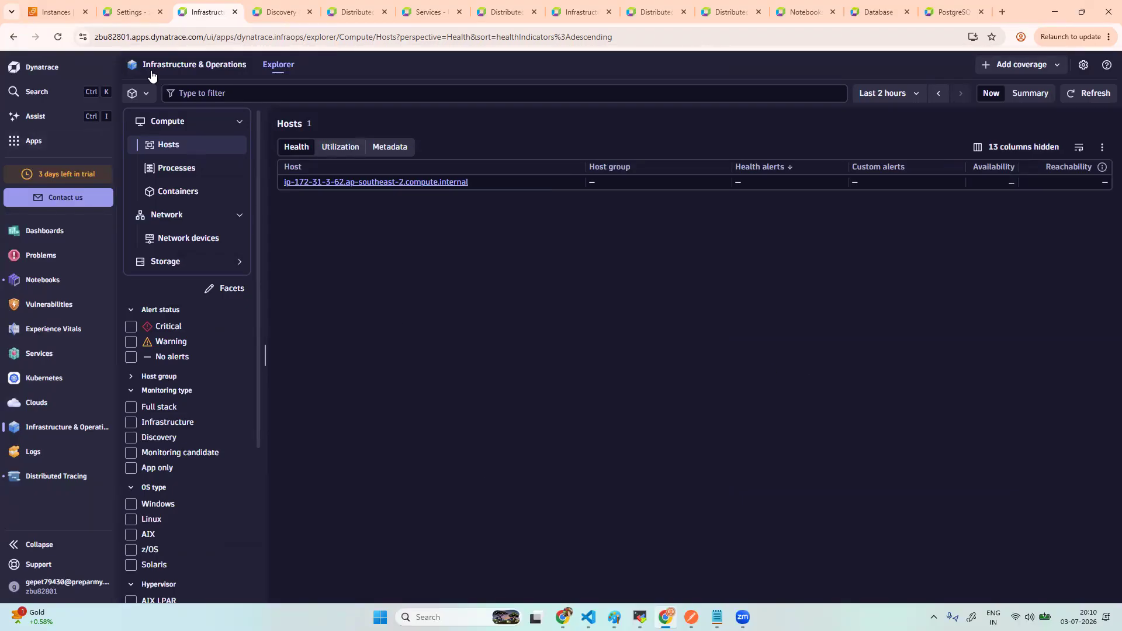
- Open the Connect to instance page for EC2 instance AG02 with username ec2-user, then bring Paint forward
{"action": "left_click", "coordinate": [52, 12]}
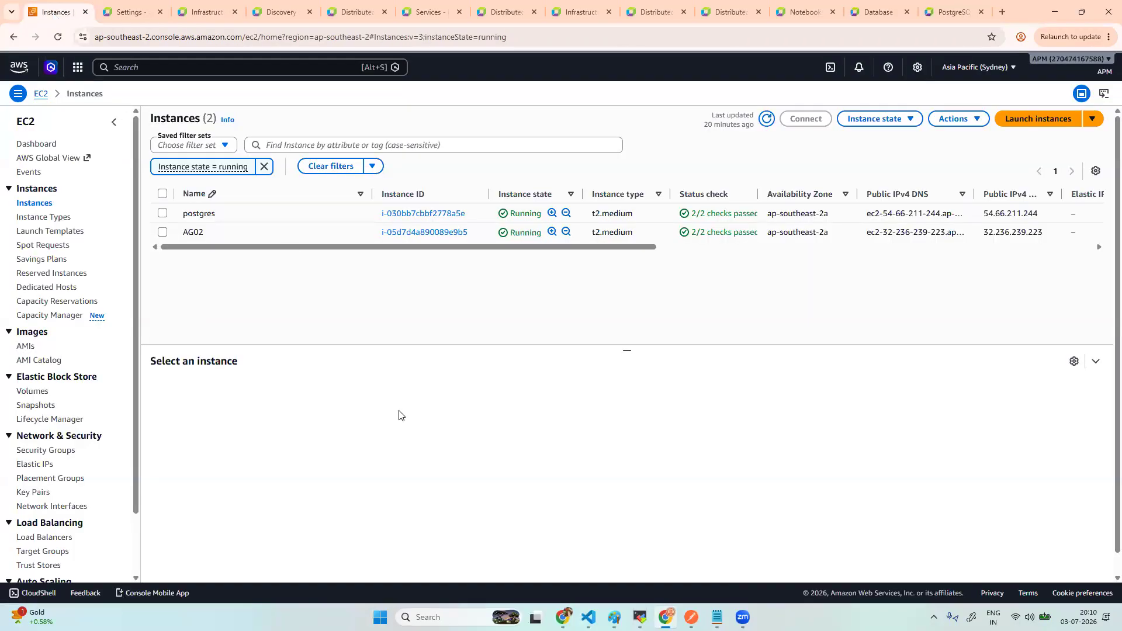
{"action": "left_click", "coordinate": [428, 233]}
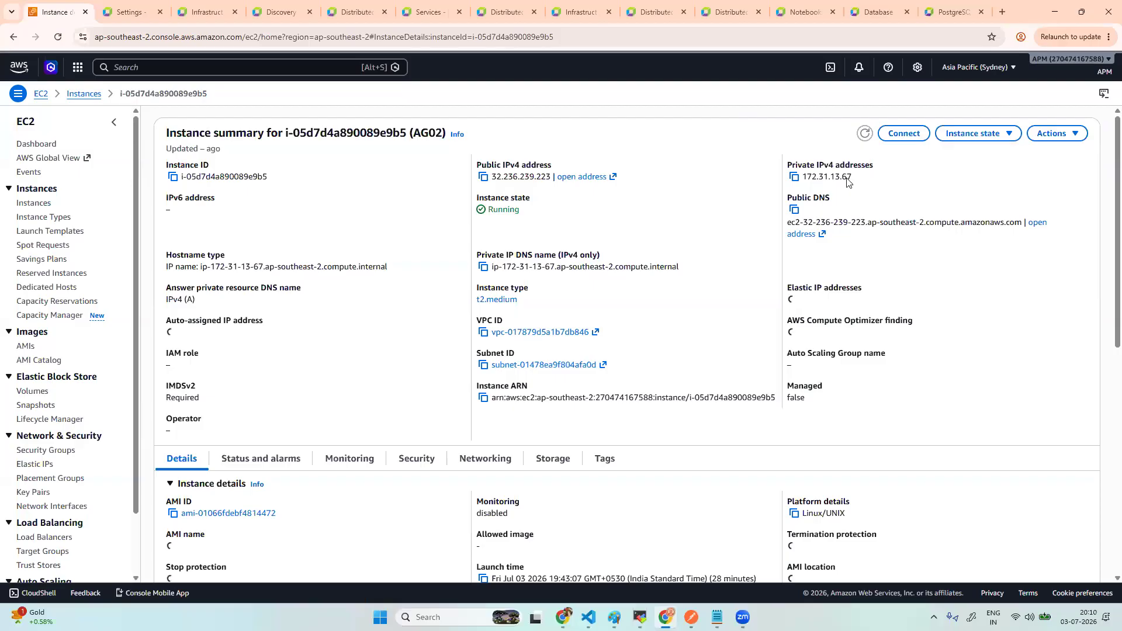
{"action": "left_click", "coordinate": [904, 134]}
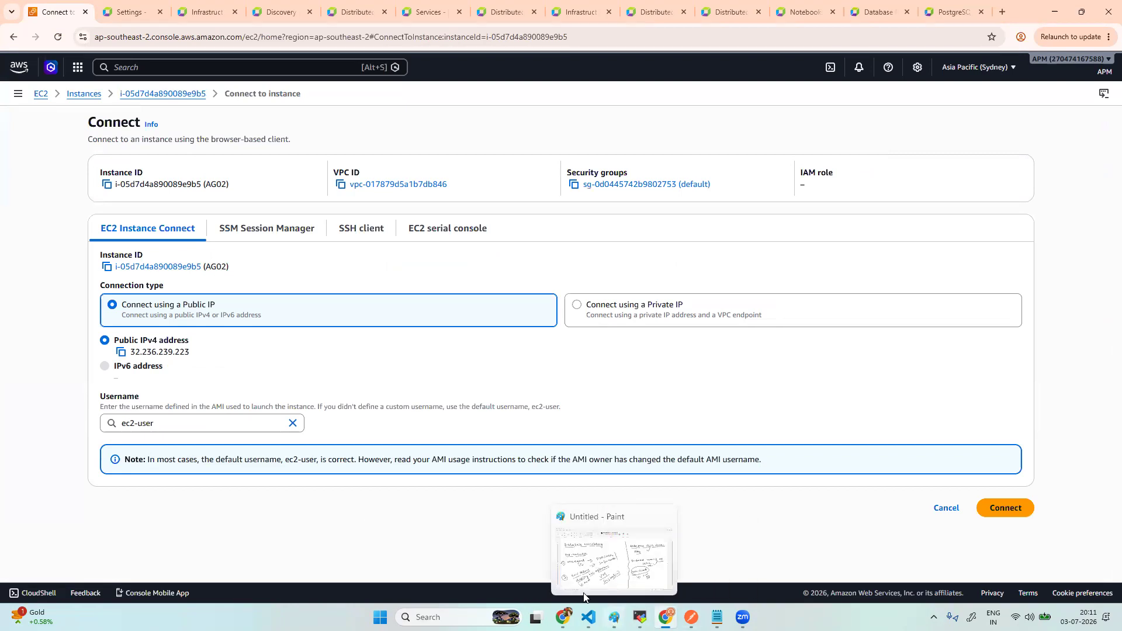
{"action": "left_click", "coordinate": [615, 618]}
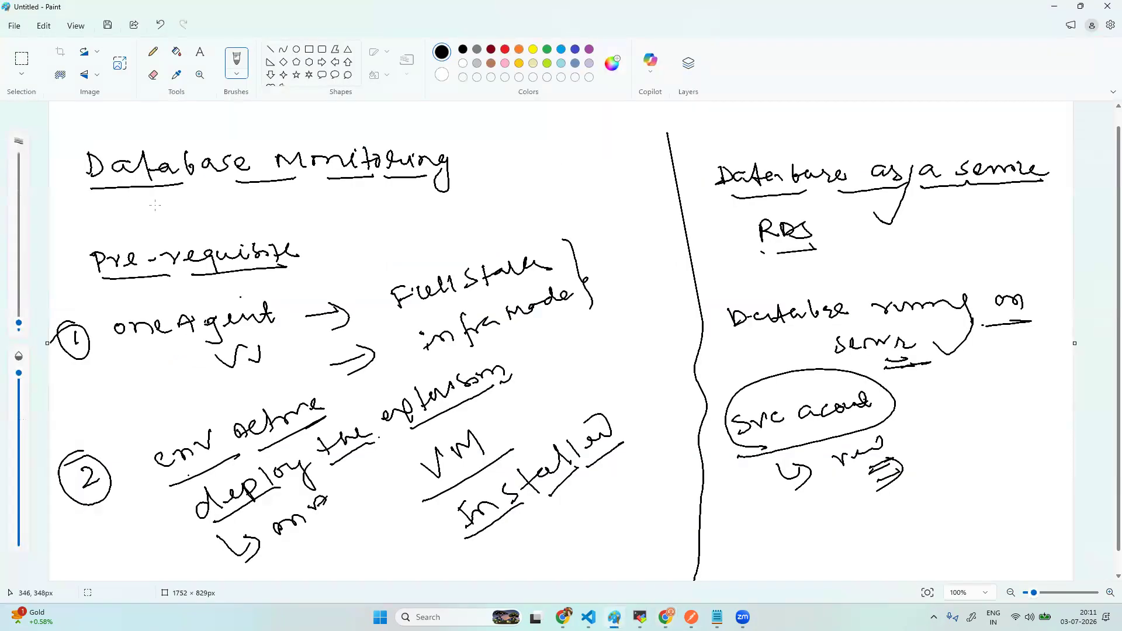
- Close the old database diagram without saving to get a blank canvas
{"action": "left_click", "coordinate": [14, 26]}
{"action": "left_click", "coordinate": [35, 260]}
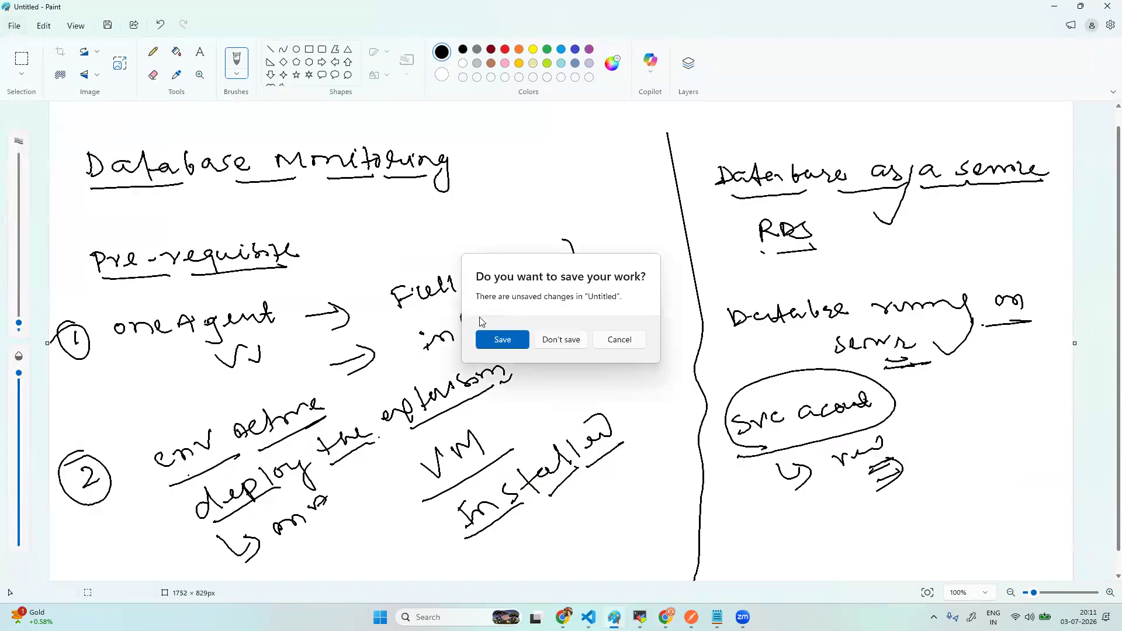
{"action": "left_click", "coordinate": [553, 344]}
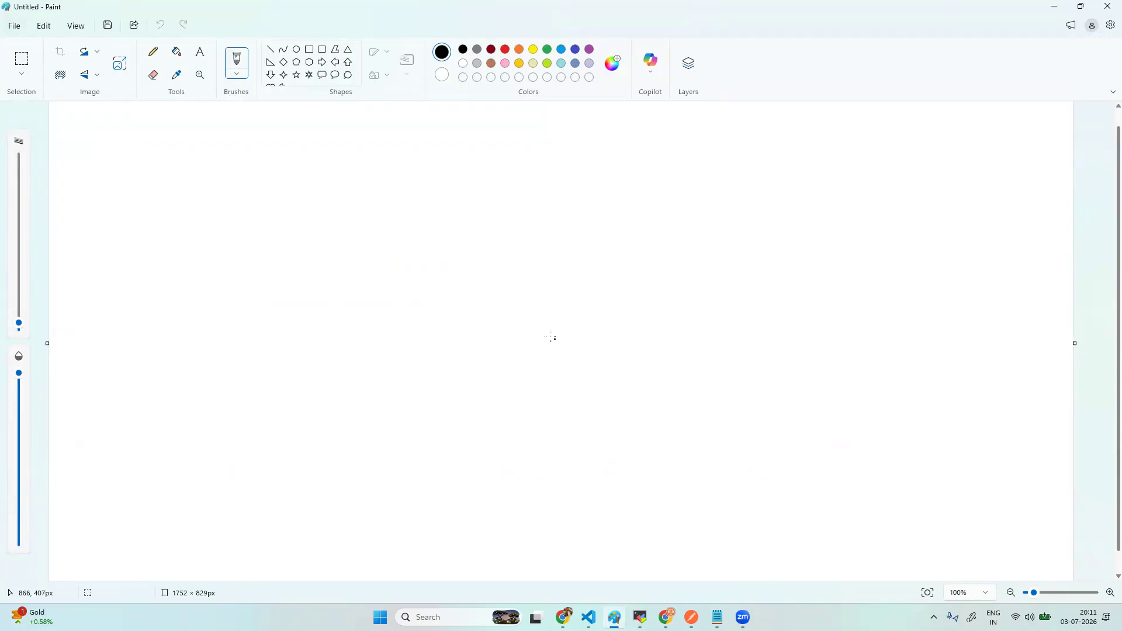
- Sketch a large pencil box filled with short scribbled lines
{"action": "mouse_move", "coordinate": [117, 139]}
{"action": "left_mouse_down"}
{"action": "mouse_move", "coordinate": [544, 145]}
{"action": "mouse_move", "coordinate": [693, 164]}
{"action": "mouse_move", "coordinate": [714, 465]}
{"action": "left_mouse_up"}
{"action": "mouse_move", "coordinate": [110, 140]}
{"action": "left_mouse_down"}
{"action": "mouse_move", "coordinate": [123, 258]}
{"action": "mouse_move", "coordinate": [313, 489]}
{"action": "mouse_move", "coordinate": [725, 474]}
{"action": "left_mouse_up"}
{"action": "left_click_drag", "start_coordinate": [175, 182], "coordinate": [262, 185]}
{"action": "left_click_drag", "start_coordinate": [200, 246], "coordinate": [271, 239]}
{"action": "left_click_drag", "start_coordinate": [215, 319], "coordinate": [259, 328]}
{"action": "left_click_drag", "start_coordinate": [215, 398], "coordinate": [303, 389]}
{"action": "left_click_drag", "start_coordinate": [277, 424], "coordinate": [351, 400]}
{"action": "left_click_drag", "start_coordinate": [343, 226], "coordinate": [401, 228]}
{"action": "left_click_drag", "start_coordinate": [369, 302], "coordinate": [412, 309]}
{"action": "mouse_move", "coordinate": [389, 369]}
{"action": "left_mouse_down"}
{"action": "mouse_move", "coordinate": [413, 363]}
{"action": "mouse_move", "coordinate": [444, 379]}
{"action": "left_mouse_up"}
{"action": "left_click_drag", "start_coordinate": [441, 396], "coordinate": [487, 373]}
{"action": "left_click_drag", "start_coordinate": [468, 200], "coordinate": [527, 209]}
{"action": "left_click_drag", "start_coordinate": [497, 269], "coordinate": [532, 271]}
{"action": "left_click_drag", "start_coordinate": [502, 327], "coordinate": [554, 328]}
{"action": "left_click_drag", "start_coordinate": [555, 409], "coordinate": [600, 406]}
{"action": "left_click_drag", "start_coordinate": [582, 456], "coordinate": [632, 447]}
{"action": "left_click_drag", "start_coordinate": [587, 203], "coordinate": [638, 217]}
{"action": "left_click_drag", "start_coordinate": [597, 279], "coordinate": [649, 274]}
{"action": "left_click_drag", "start_coordinate": [604, 348], "coordinate": [654, 349]}
{"action": "left_click_drag", "start_coordinate": [630, 397], "coordinate": [676, 409]}
{"action": "left_click_drag", "start_coordinate": [666, 445], "coordinate": [691, 440]}
{"action": "left_click_drag", "start_coordinate": [452, 436], "coordinate": [520, 425]}
{"action": "left_click_drag", "start_coordinate": [466, 470], "coordinate": [495, 459]}
{"action": "left_click_drag", "start_coordinate": [238, 439], "coordinate": [263, 422]}
{"action": "left_click_drag", "start_coordinate": [178, 329], "coordinate": [226, 302]}
{"action": "left_click", "coordinate": [155, 181]}
{"action": "left_click_drag", "start_coordinate": [155, 181], "coordinate": [255, 159]}
{"action": "mouse_move", "coordinate": [312, 165]}
{"action": "left_mouse_down"}
{"action": "mouse_move", "coordinate": [434, 157]}
{"action": "mouse_move", "coordinate": [560, 172]}
{"action": "left_mouse_up"}
{"action": "left_click_drag", "start_coordinate": [599, 173], "coordinate": [676, 176]}
{"action": "left_click_drag", "start_coordinate": [368, 193], "coordinate": [374, 195]}
{"action": "left_click_drag", "start_coordinate": [386, 196], "coordinate": [423, 195]}
{"action": "left_click_drag", "start_coordinate": [598, 181], "coordinate": [524, 186]}
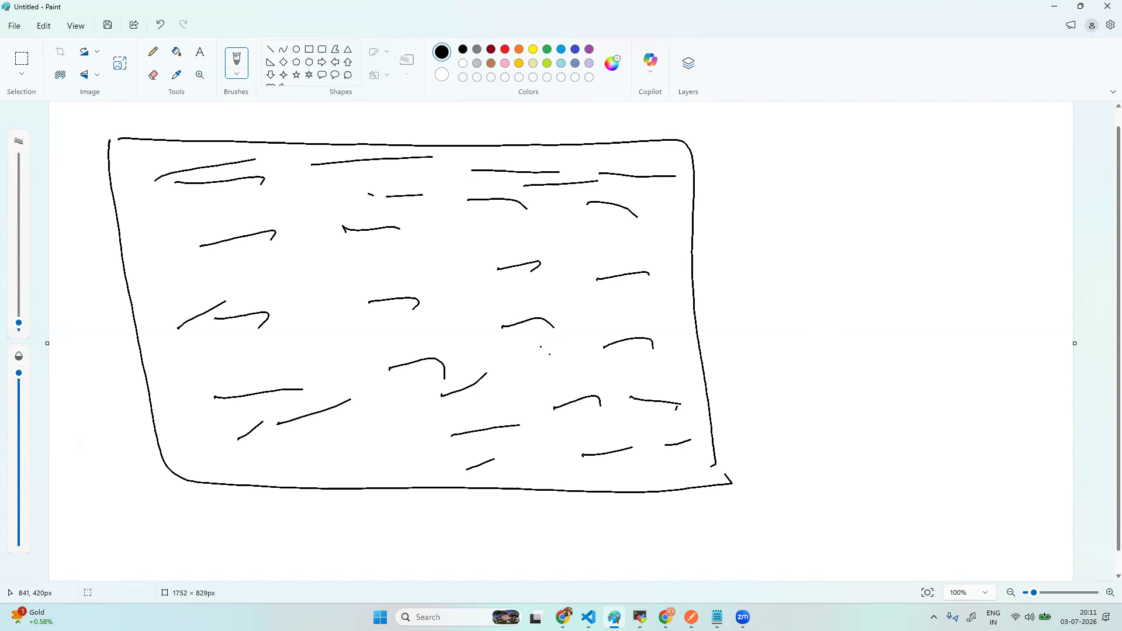
- Handwrite an underlined 'Mobile App' note with a label below, circled, and a downward arrow
{"action": "mouse_move", "coordinate": [826, 219]}
{"action": "left_mouse_down"}
{"action": "mouse_move", "coordinate": [837, 205]}
{"action": "mouse_move", "coordinate": [859, 215]}
{"action": "left_mouse_up"}
{"action": "mouse_move", "coordinate": [869, 196]}
{"action": "left_mouse_down"}
{"action": "mouse_move", "coordinate": [877, 218]}
{"action": "mouse_move", "coordinate": [916, 204]}
{"action": "left_mouse_up"}
{"action": "left_click_drag", "start_coordinate": [912, 214], "coordinate": [972, 211]}
{"action": "mouse_move", "coordinate": [966, 221]}
{"action": "left_mouse_down"}
{"action": "mouse_move", "coordinate": [988, 202]}
{"action": "mouse_move", "coordinate": [833, 242]}
{"action": "left_mouse_up"}
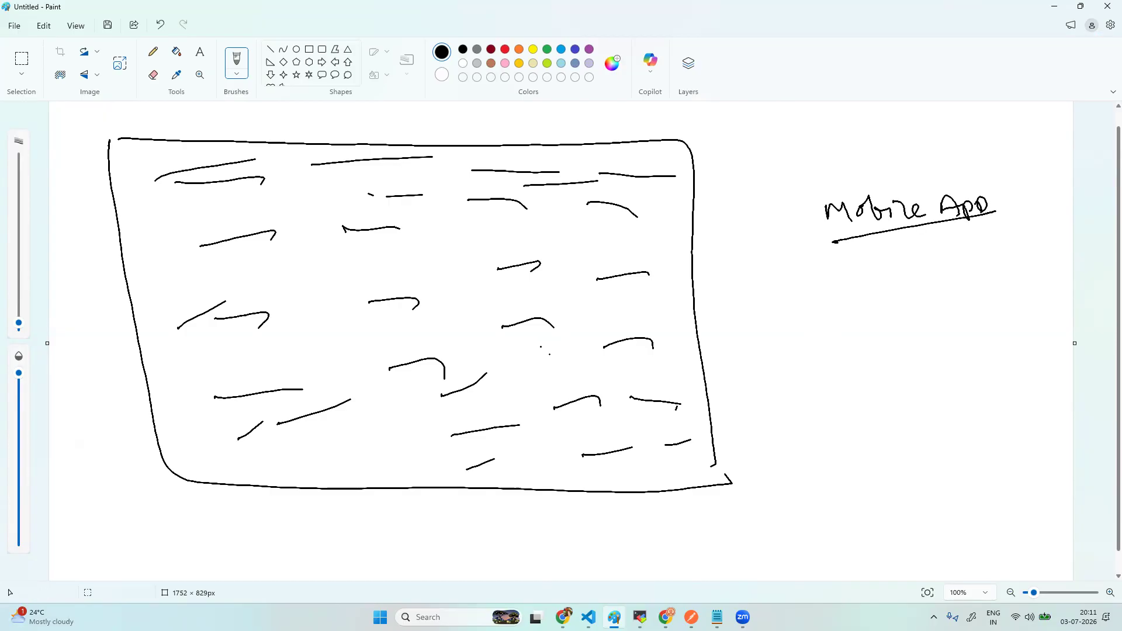
{"action": "left_click_drag", "start_coordinate": [841, 273], "coordinate": [852, 303]}
{"action": "left_click_drag", "start_coordinate": [868, 266], "coordinate": [871, 296]}
{"action": "left_click_drag", "start_coordinate": [851, 290], "coordinate": [924, 281]}
{"action": "mouse_move", "coordinate": [927, 256]}
{"action": "left_mouse_down"}
{"action": "mouse_move", "coordinate": [935, 279]}
{"action": "mouse_move", "coordinate": [995, 273]}
{"action": "left_mouse_up"}
{"action": "mouse_move", "coordinate": [872, 341]}
{"action": "left_mouse_down"}
{"action": "mouse_move", "coordinate": [893, 336]}
{"action": "mouse_move", "coordinate": [879, 349]}
{"action": "left_mouse_up"}
{"action": "left_click_drag", "start_coordinate": [874, 320], "coordinate": [875, 346]}
{"action": "mouse_move", "coordinate": [934, 321]}
{"action": "left_mouse_down"}
{"action": "mouse_move", "coordinate": [930, 334]}
{"action": "mouse_move", "coordinate": [950, 325]}
{"action": "left_mouse_up"}
{"action": "left_click_drag", "start_coordinate": [959, 303], "coordinate": [981, 322]}
{"action": "mouse_move", "coordinate": [981, 323]}
{"action": "left_mouse_down"}
{"action": "mouse_move", "coordinate": [986, 297]}
{"action": "mouse_move", "coordinate": [999, 296]}
{"action": "left_mouse_up"}
{"action": "mouse_move", "coordinate": [986, 325]}
{"action": "left_mouse_down"}
{"action": "mouse_move", "coordinate": [1004, 316]}
{"action": "mouse_move", "coordinate": [855, 305]}
{"action": "mouse_move", "coordinate": [1017, 299]}
{"action": "left_mouse_up"}
{"action": "left_click", "coordinate": [906, 384]}
{"action": "left_click_drag", "start_coordinate": [907, 373], "coordinate": [901, 416]}
{"action": "mouse_move", "coordinate": [891, 399]}
{"action": "left_mouse_down"}
{"action": "mouse_move", "coordinate": [889, 421]}
{"action": "mouse_move", "coordinate": [912, 412]}
{"action": "left_mouse_up"}
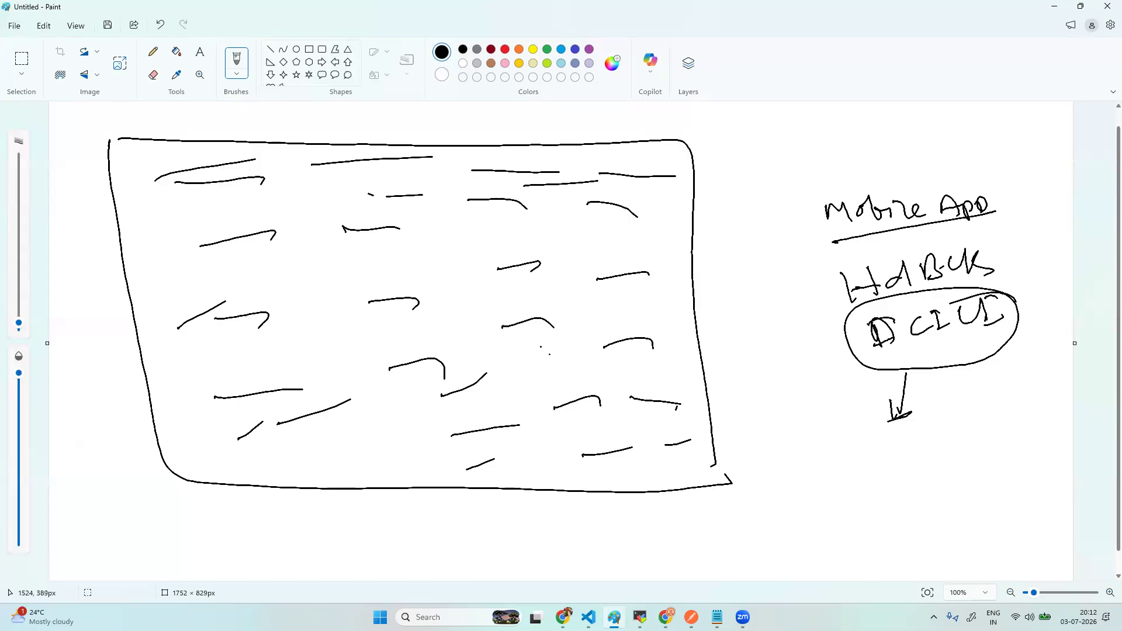
- Handwrite a word below the arrow and draw curly braces beside it
{"action": "mouse_move", "coordinate": [836, 450]}
{"action": "left_mouse_down"}
{"action": "mouse_move", "coordinate": [822, 474]}
{"action": "mouse_move", "coordinate": [902, 449]}
{"action": "left_mouse_up"}
{"action": "left_click_drag", "start_coordinate": [827, 494], "coordinate": [893, 485]}
{"action": "left_click_drag", "start_coordinate": [915, 440], "coordinate": [922, 498]}
{"action": "left_click_drag", "start_coordinate": [952, 439], "coordinate": [979, 495]}
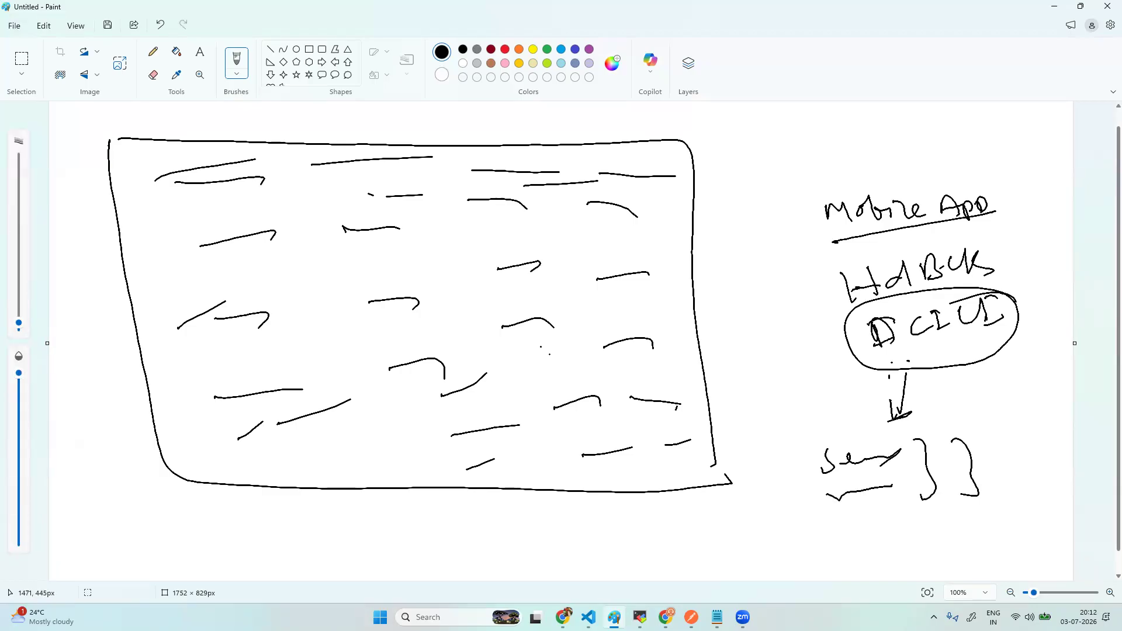
{"action": "left_click_drag", "start_coordinate": [821, 361], "coordinate": [828, 355]}
- Draw a curved arrow into the rectangle labelled 'Cluster', then circle 'Mobile App' and 'Cluster'
{"action": "mouse_move", "coordinate": [837, 345]}
{"action": "left_mouse_down"}
{"action": "mouse_move", "coordinate": [494, 304]}
{"action": "mouse_move", "coordinate": [519, 323]}
{"action": "left_mouse_up"}
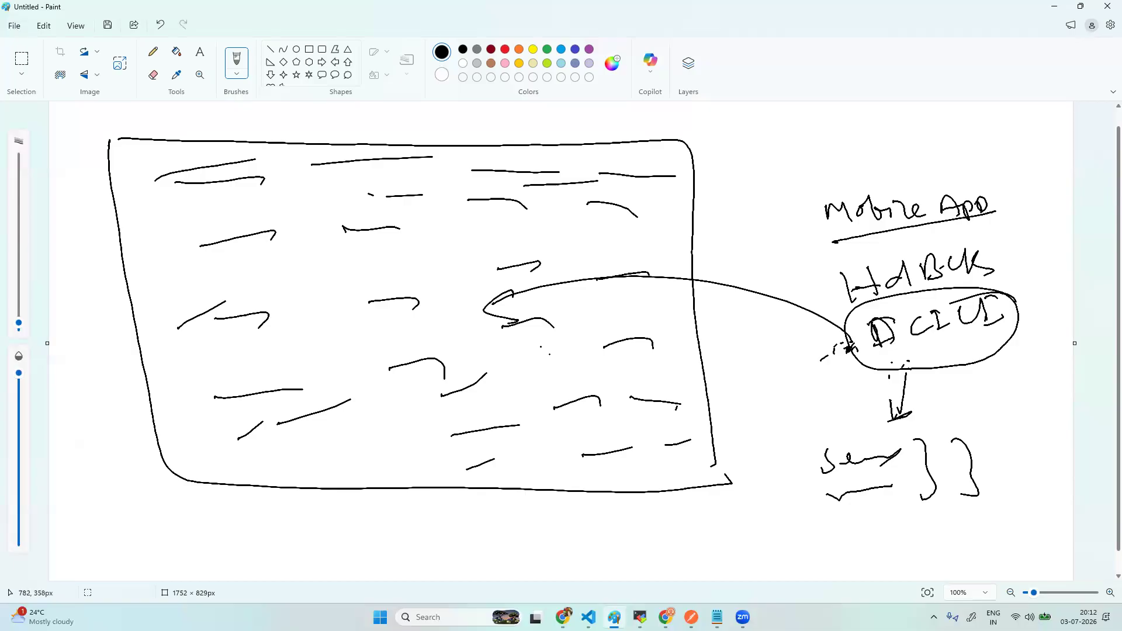
{"action": "left_click_drag", "start_coordinate": [578, 297], "coordinate": [562, 315]}
{"action": "mouse_move", "coordinate": [578, 285]}
{"action": "left_mouse_down"}
{"action": "mouse_move", "coordinate": [589, 314]}
{"action": "mouse_move", "coordinate": [608, 305]}
{"action": "left_mouse_up"}
{"action": "mouse_move", "coordinate": [615, 297]}
{"action": "left_mouse_down"}
{"action": "mouse_move", "coordinate": [609, 310]}
{"action": "mouse_move", "coordinate": [628, 310]}
{"action": "left_mouse_up"}
{"action": "mouse_move", "coordinate": [620, 295]}
{"action": "left_mouse_down"}
{"action": "mouse_move", "coordinate": [655, 303]}
{"action": "mouse_move", "coordinate": [696, 287]}
{"action": "mouse_move", "coordinate": [697, 304]}
{"action": "left_mouse_up"}
{"action": "left_click_drag", "start_coordinate": [705, 298], "coordinate": [727, 295]}
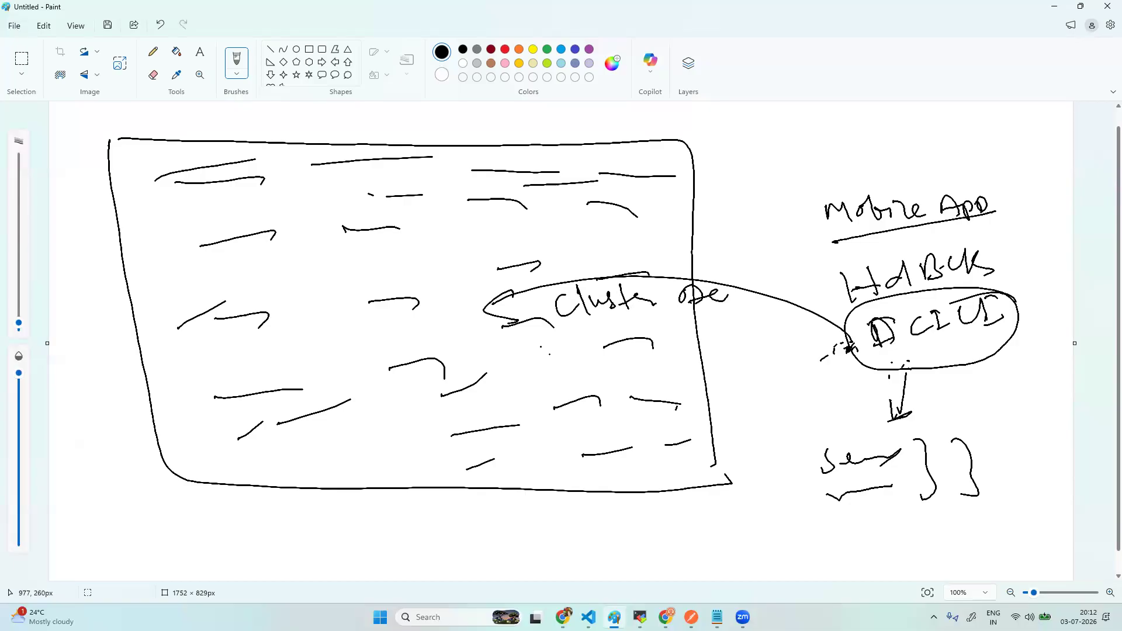
{"action": "mouse_move", "coordinate": [602, 139]}
{"action": "left_mouse_down"}
{"action": "mouse_move", "coordinate": [710, 251]}
{"action": "mouse_move", "coordinate": [649, 491]}
{"action": "left_mouse_up"}
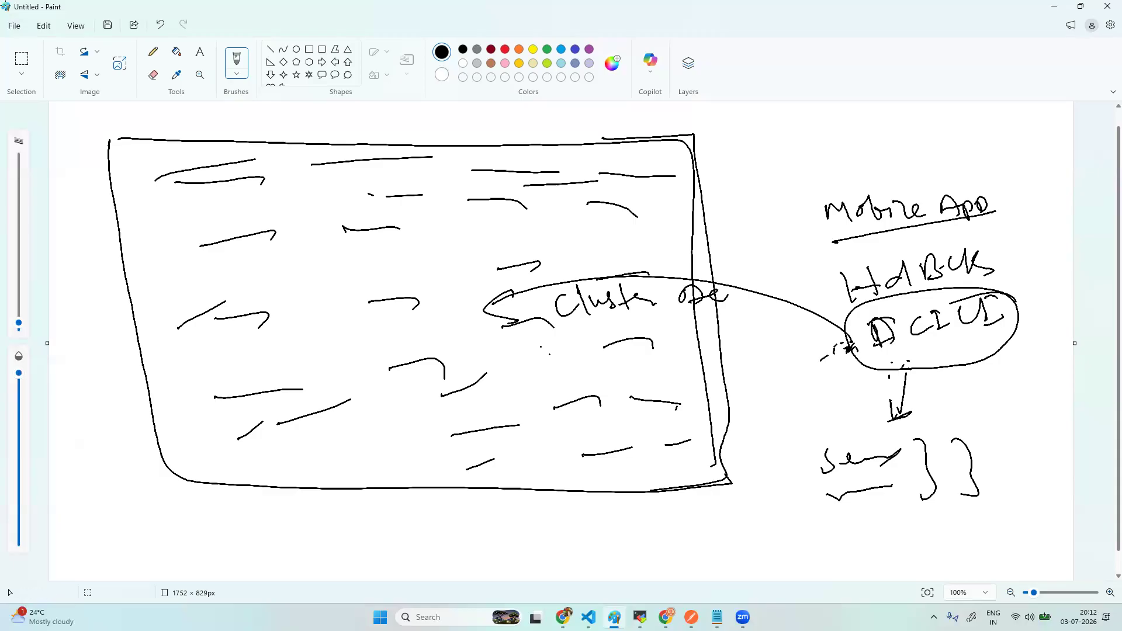
{"action": "mouse_move", "coordinate": [836, 233]}
{"action": "left_mouse_down"}
{"action": "mouse_move", "coordinate": [793, 204]}
{"action": "mouse_move", "coordinate": [822, 238]}
{"action": "left_mouse_up"}
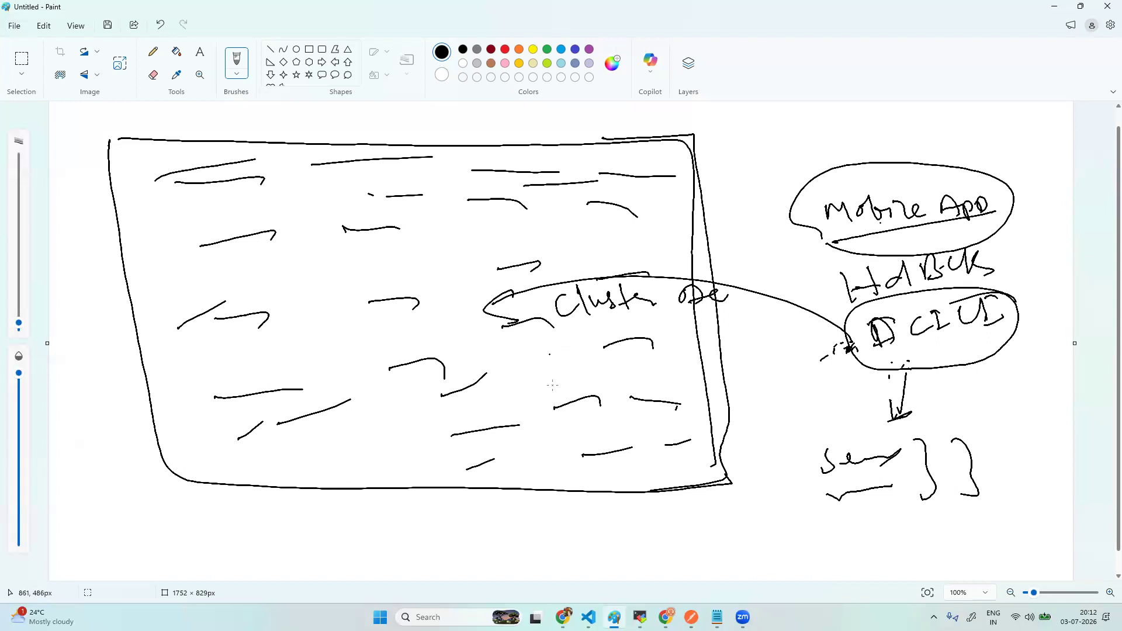
{"action": "mouse_move", "coordinate": [724, 289]}
{"action": "left_mouse_down"}
{"action": "mouse_move", "coordinate": [558, 270]}
{"action": "mouse_move", "coordinate": [679, 347]}
{"action": "mouse_move", "coordinate": [722, 280]}
{"action": "left_mouse_up"}
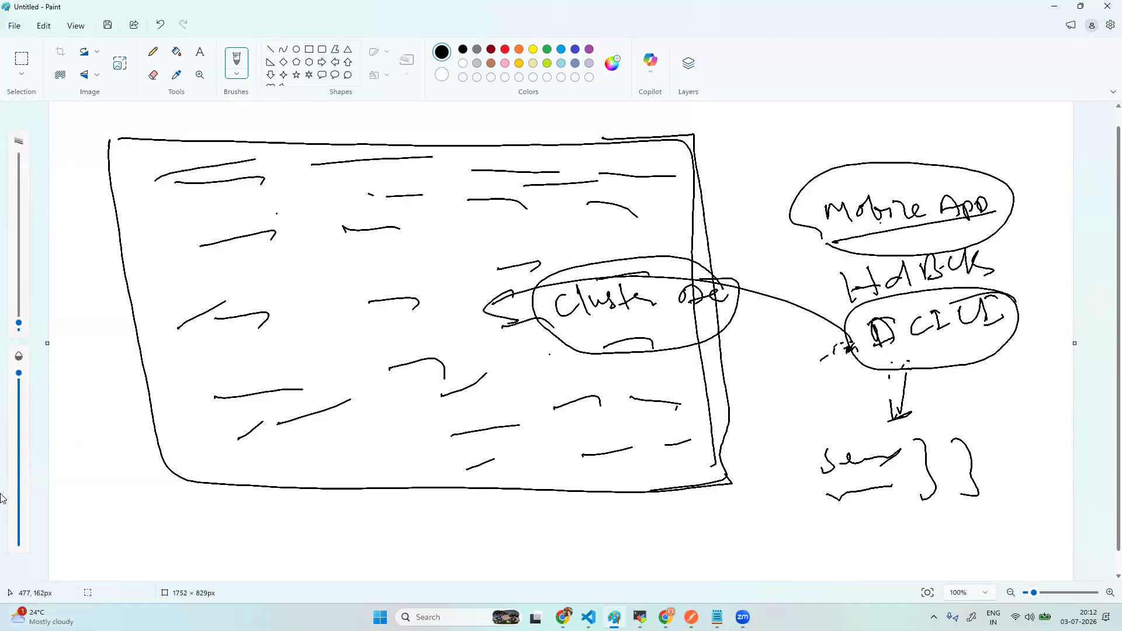
{"action": "left_click", "coordinate": [641, 617]}
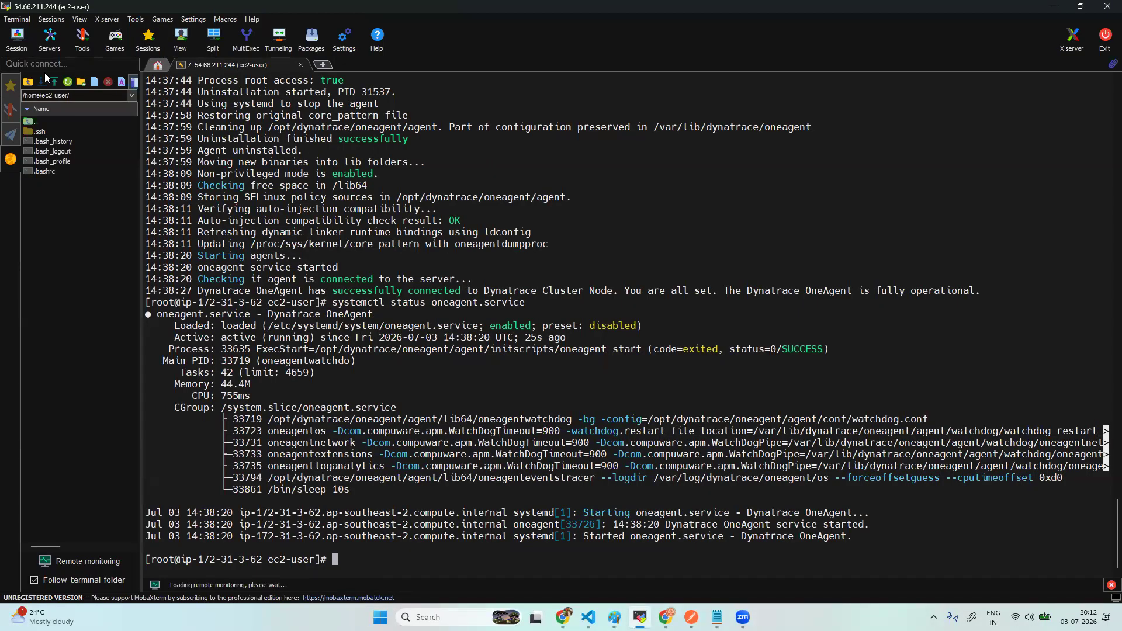
- Start a new SSH session using the instance's public IPv4, 32.236.239.223, copied from AWS as host
{"action": "left_click", "coordinate": [26, 44]}
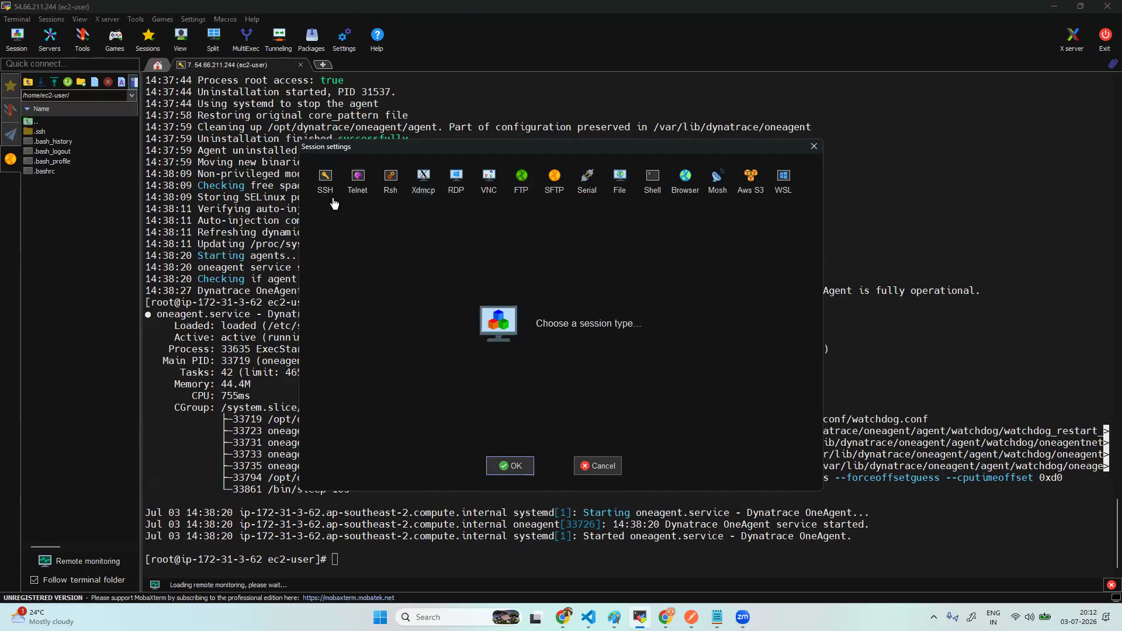
{"action": "left_click", "coordinate": [325, 182]}
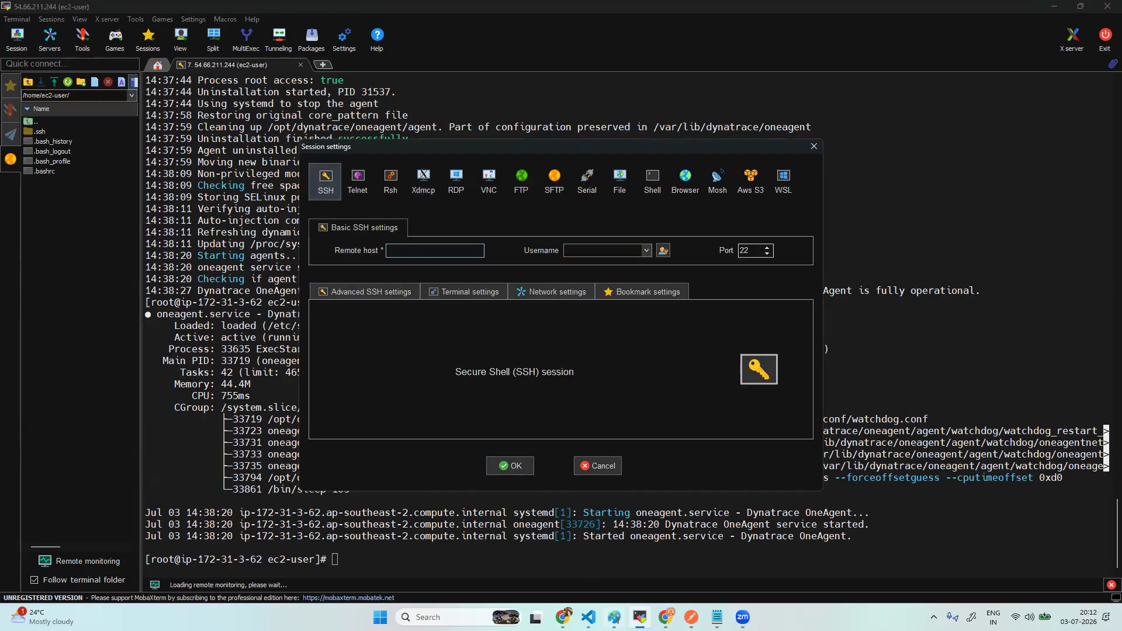
{"action": "left_click", "coordinate": [665, 619]}
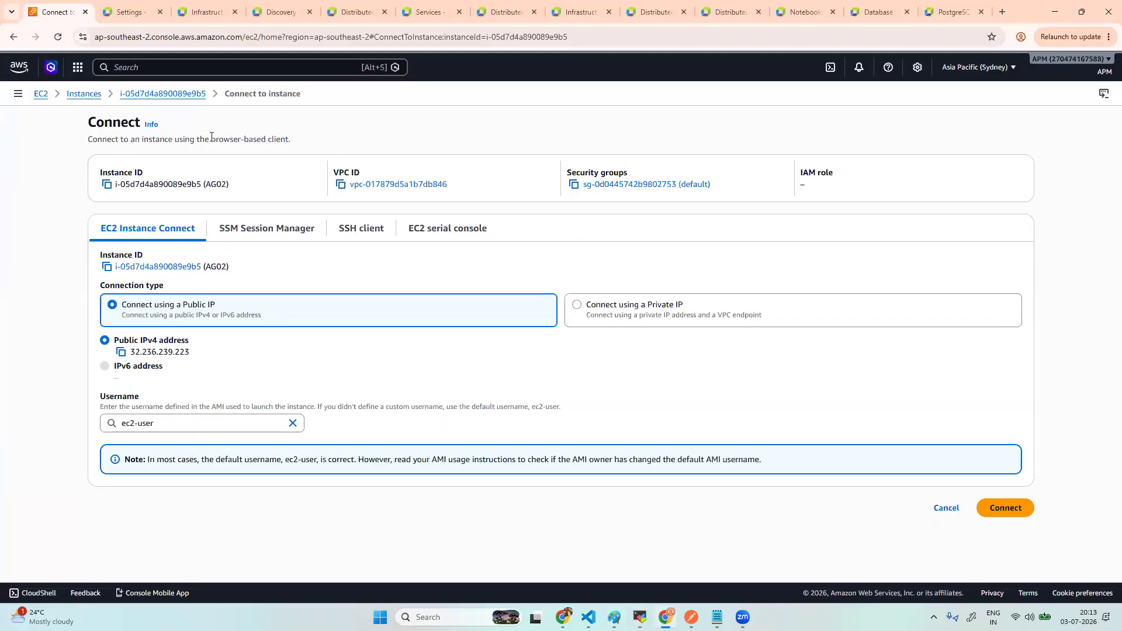
{"action": "left_click", "coordinate": [150, 95]}
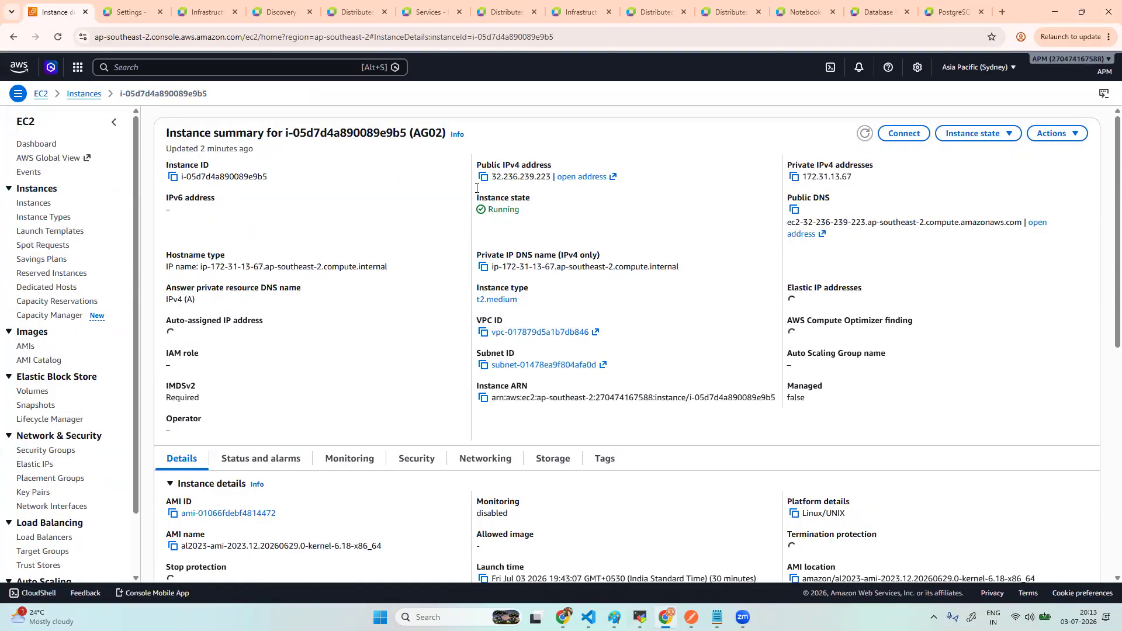
{"action": "left_click", "coordinate": [483, 177]}
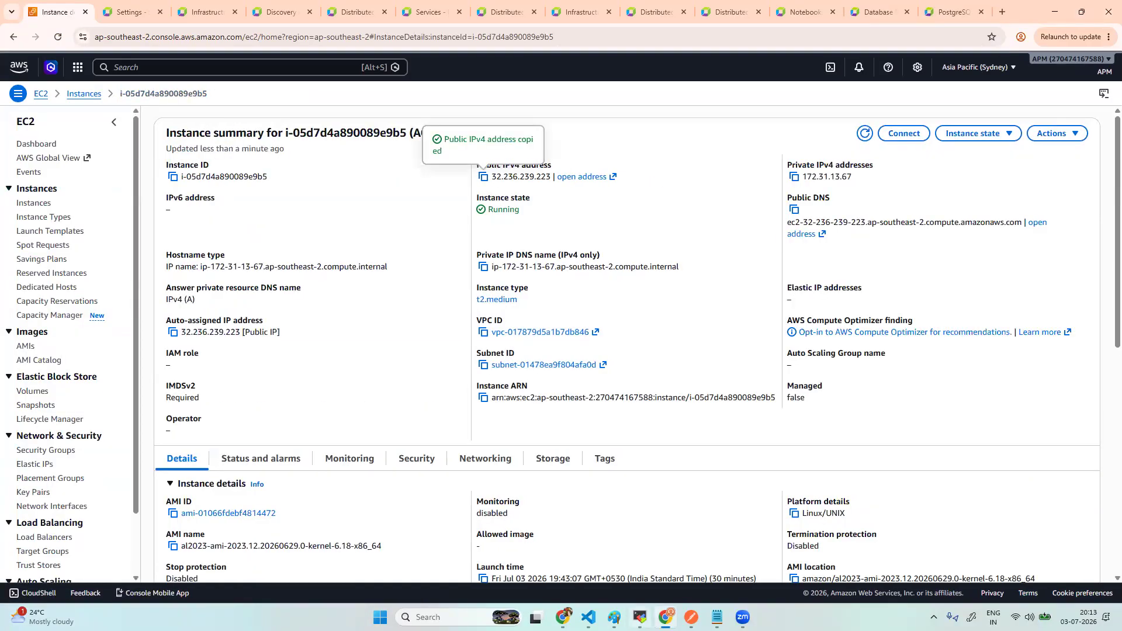
{"action": "left_click", "coordinate": [640, 617]}
{"action": "left_click", "coordinate": [431, 252]}
{"action": "key", "text": "ctrl+v"}
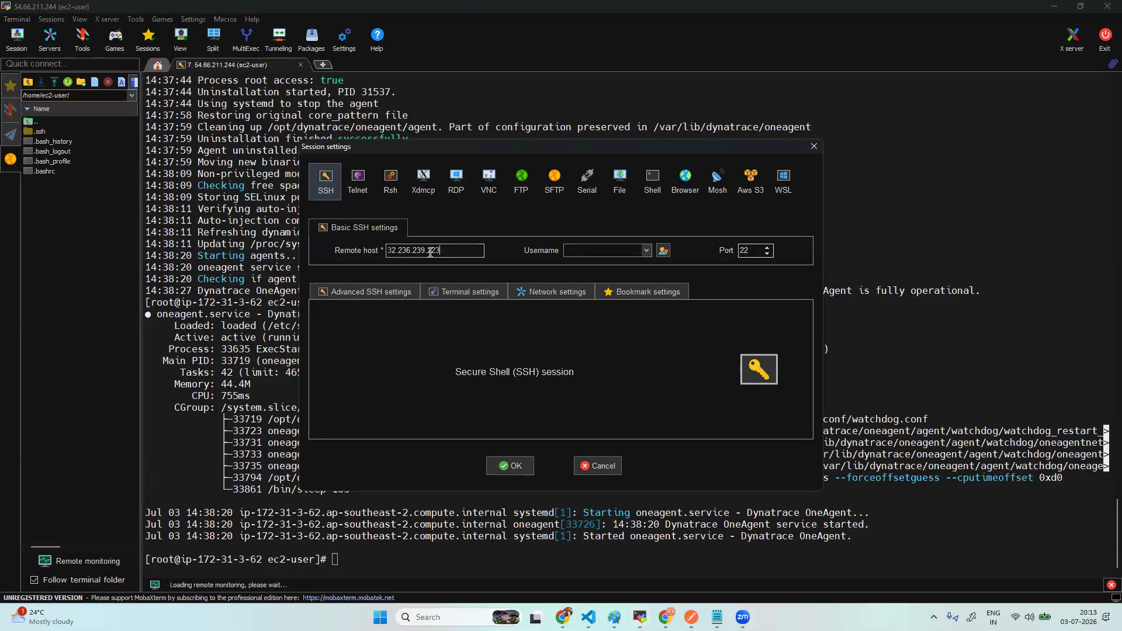
{"action": "left_click", "coordinate": [579, 251]}
- Log in as ec2-user with the bindplanee.pem private key and accept the host key
{"action": "type", "text": "ec2-user"}
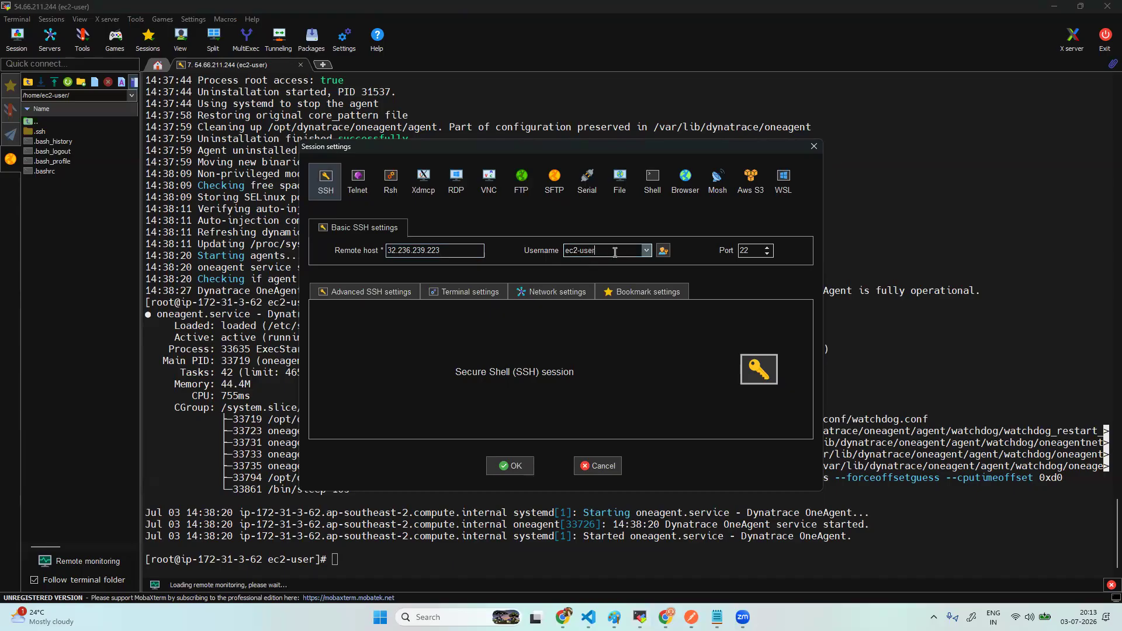
{"action": "left_click", "coordinate": [390, 293]}
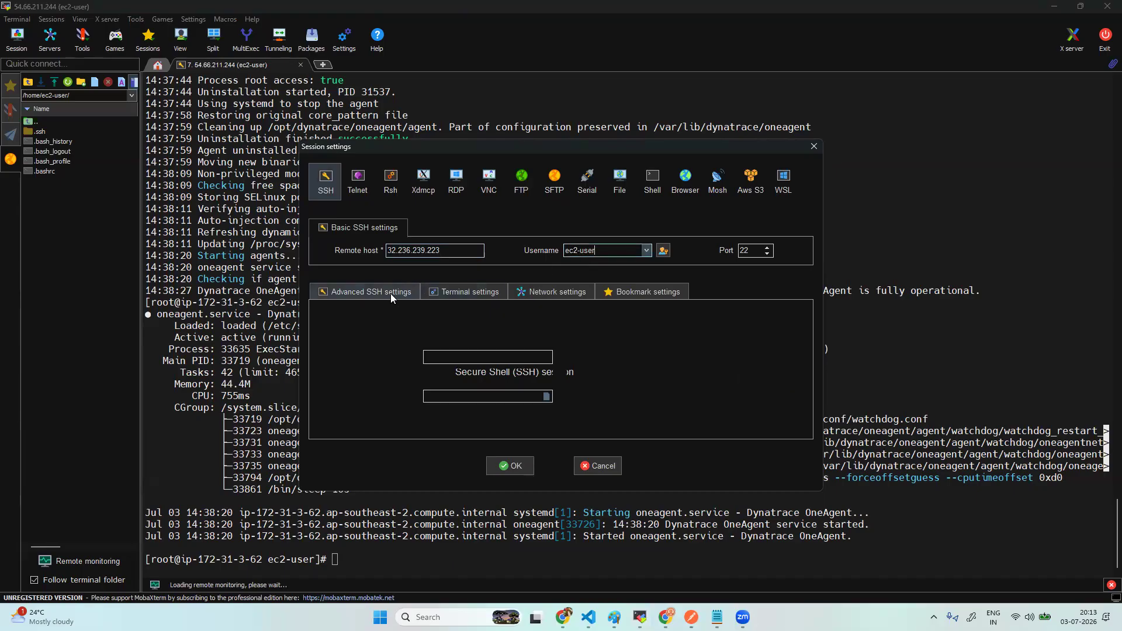
{"action": "left_click", "coordinate": [356, 397]}
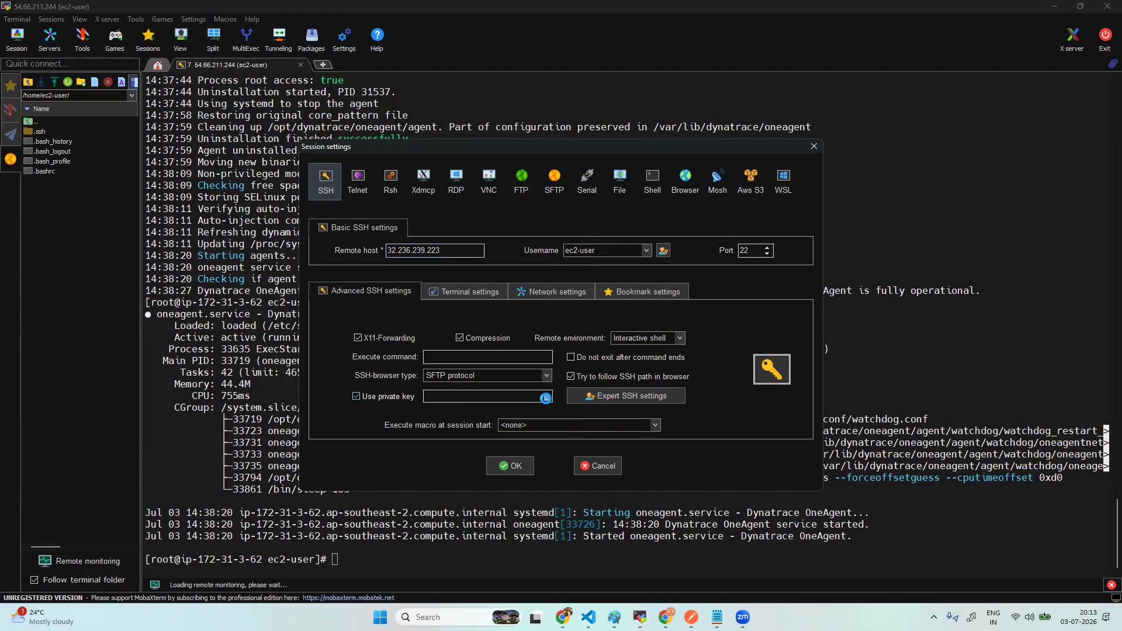
{"action": "left_click", "coordinate": [546, 396]}
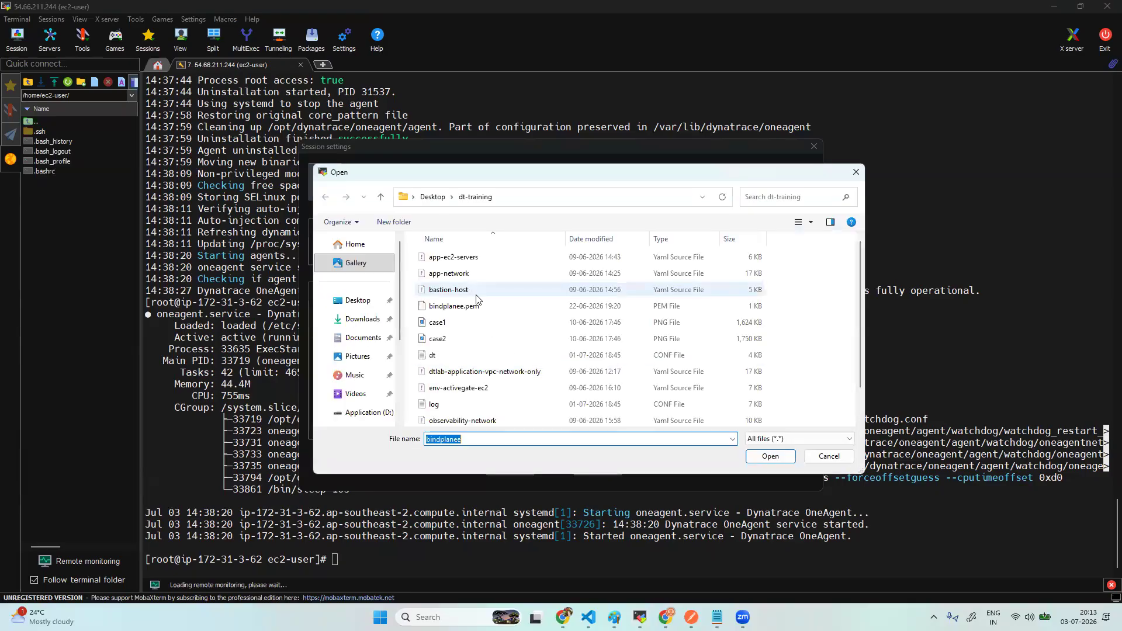
{"action": "left_click", "coordinate": [462, 306]}
{"action": "left_click", "coordinate": [769, 456]}
{"action": "left_click", "coordinate": [522, 466]}
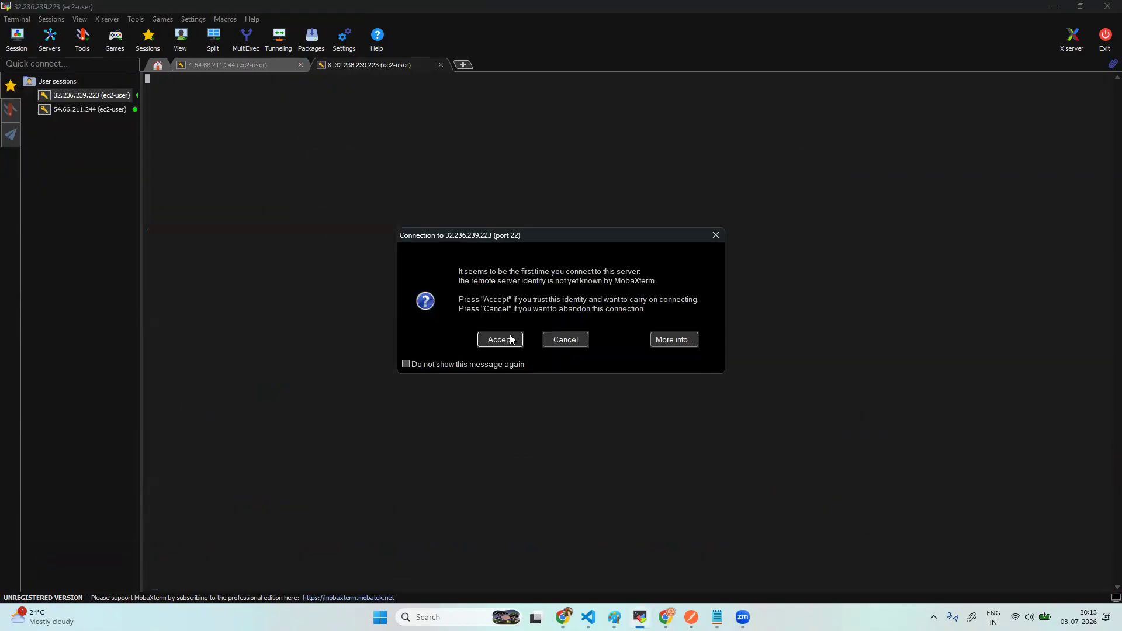
{"action": "left_click", "coordinate": [507, 338]}
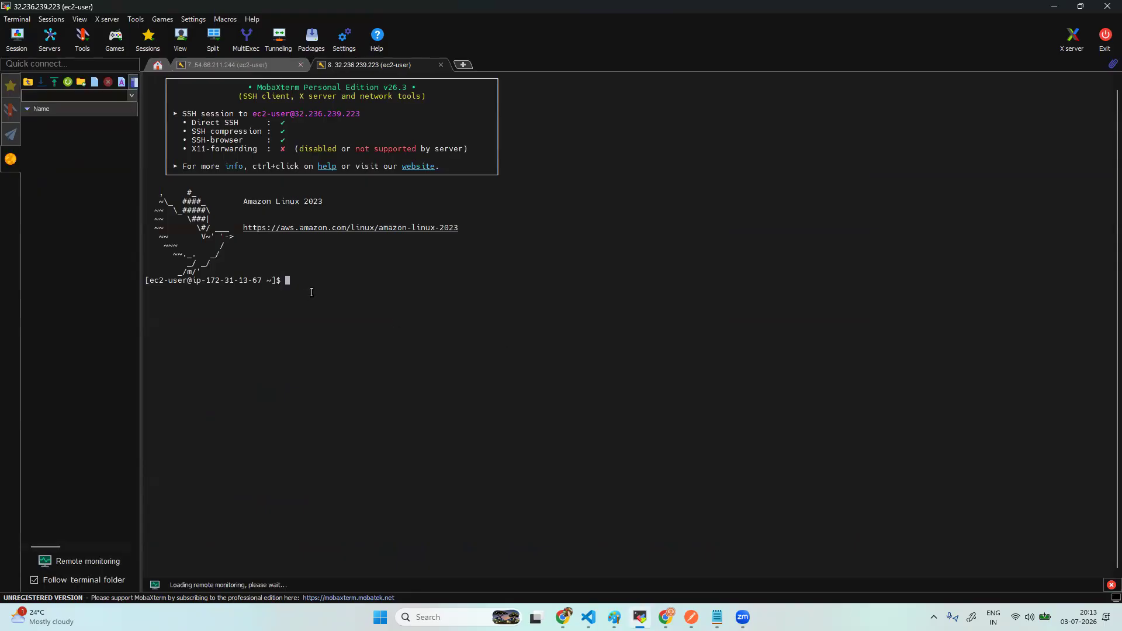
- Become root with sudo su and start yum update -y
{"action": "type", "text": "sudo su"}
{"action": "key", "text": "Return"}
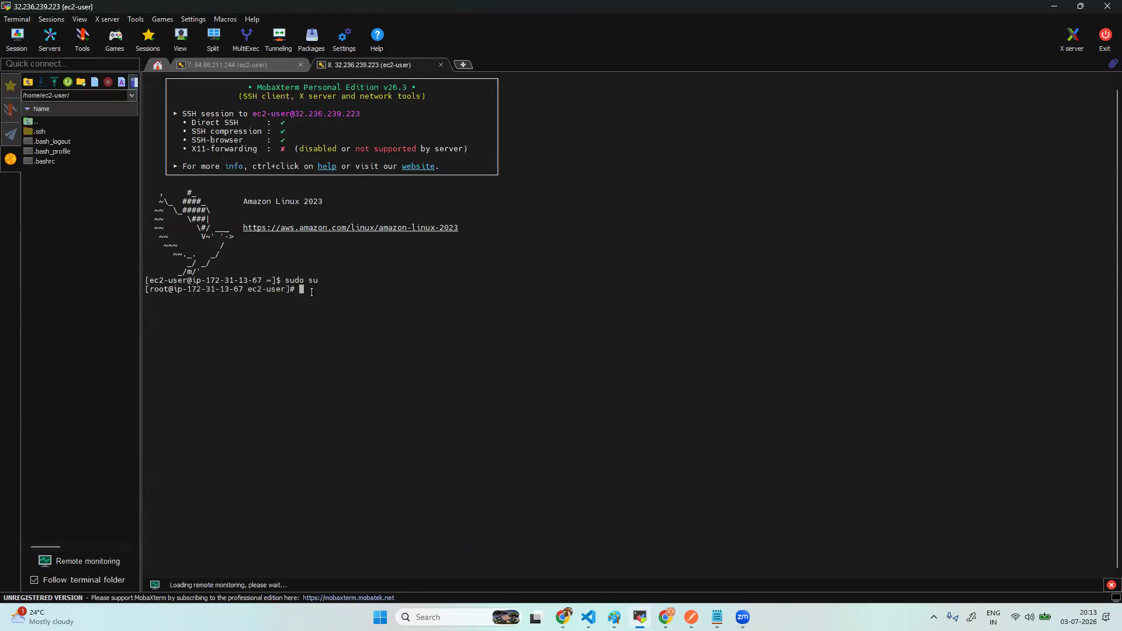
{"action": "type", "text": "yum update -y"}
{"action": "key", "text": "Return"}
{"action": "left_click", "coordinate": [667, 616]}
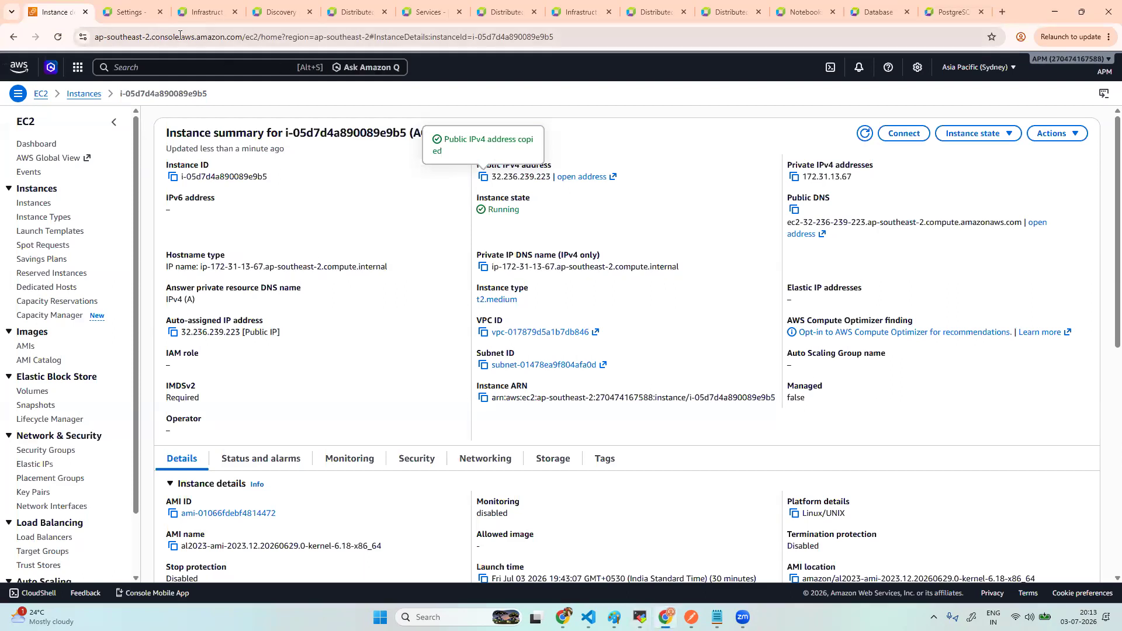
- Copy the Download ActiveGate command from Dynatrace's install page and return to MobaXterm
{"action": "left_click", "coordinate": [276, 13]}
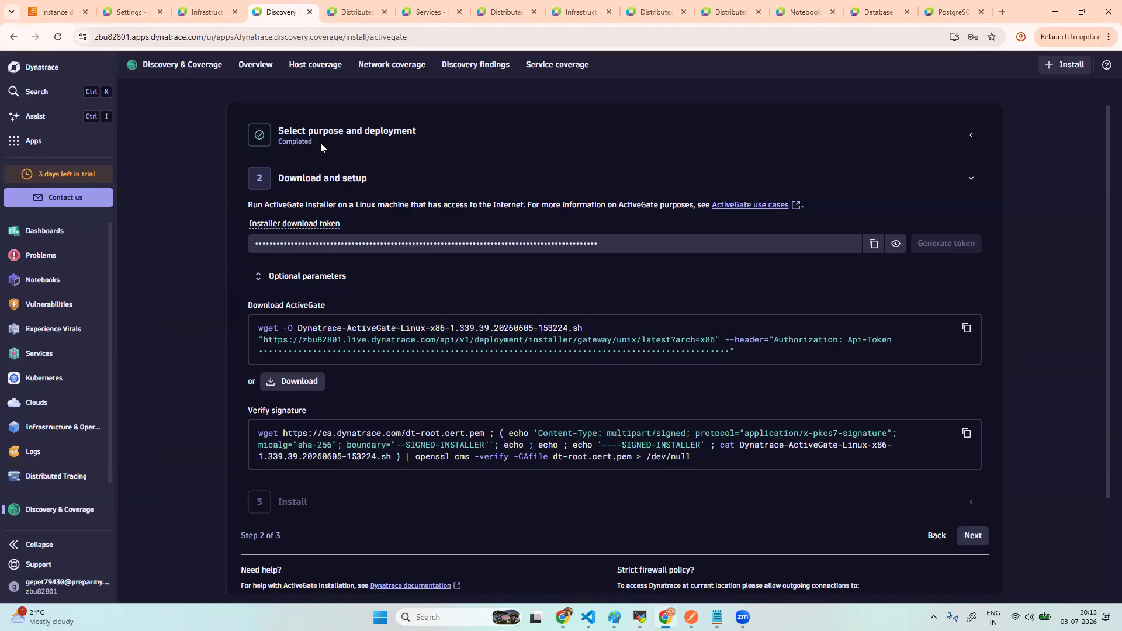
{"action": "left_click", "coordinate": [967, 330]}
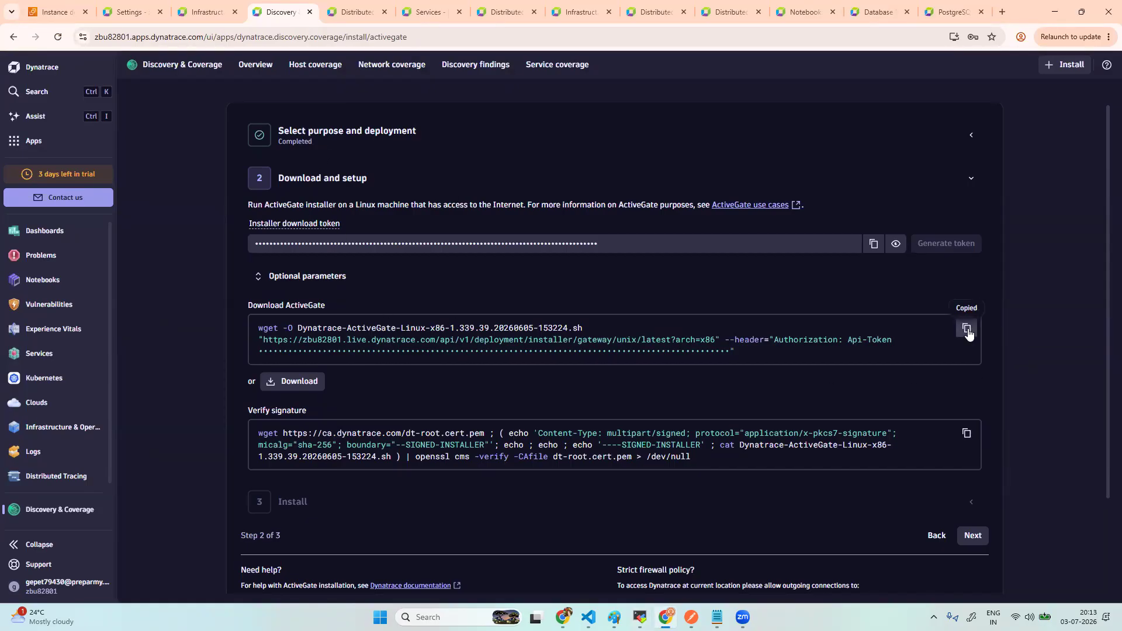
{"action": "key", "text": "alt+Tab"}
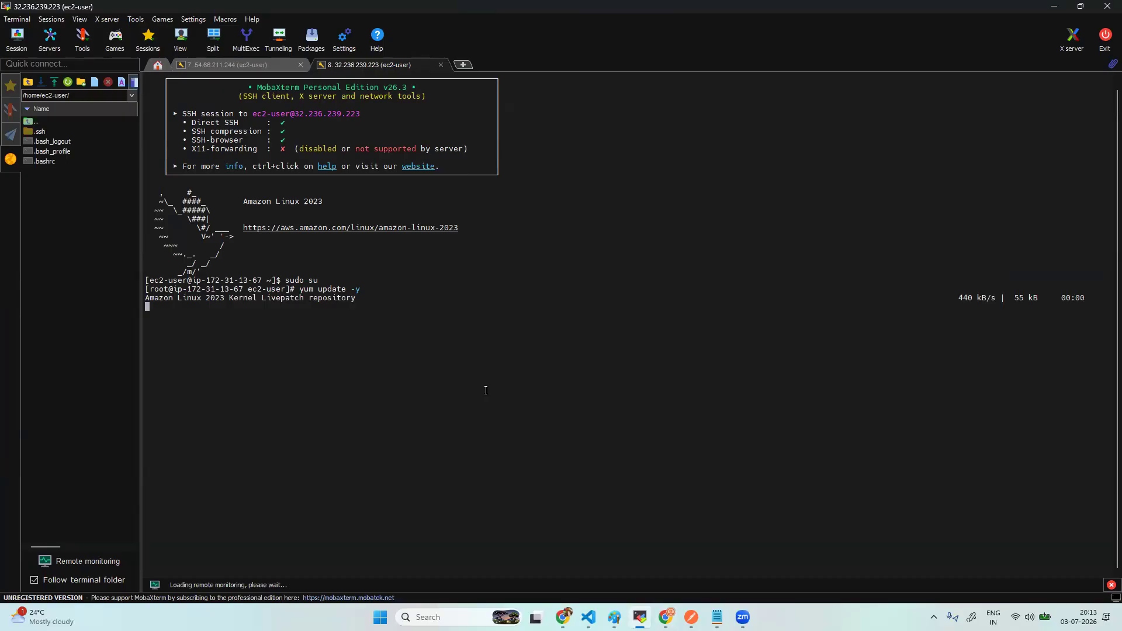
- Paste and run the wget command, downloading the 298M ActiveGate installer script
{"action": "right_click", "coordinate": [386, 343]}
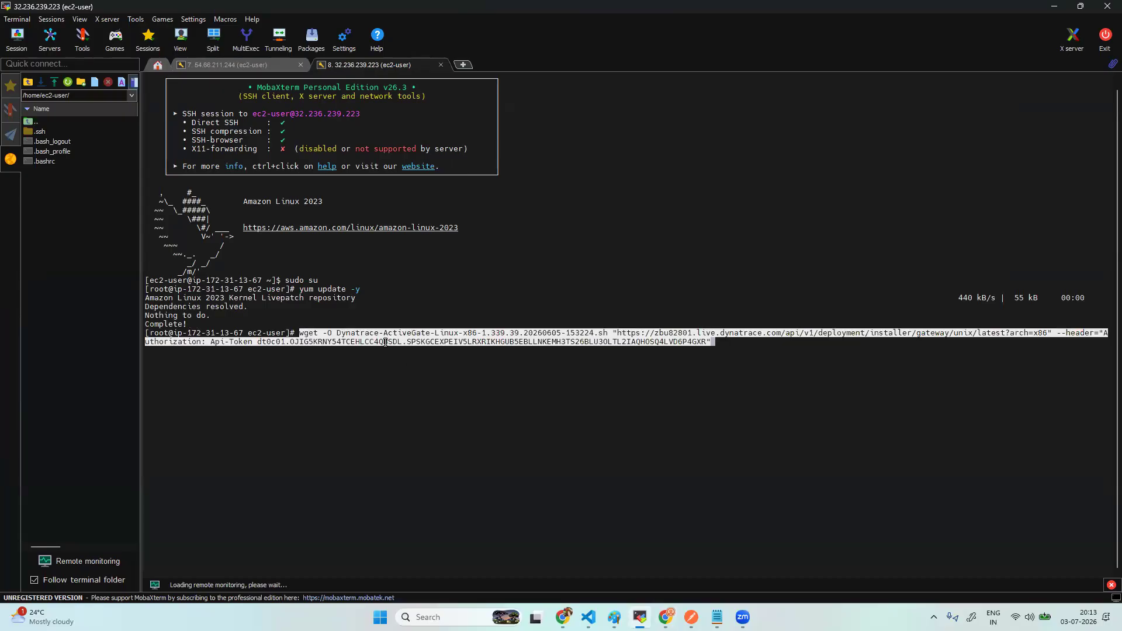
{"action": "key", "text": "Return"}
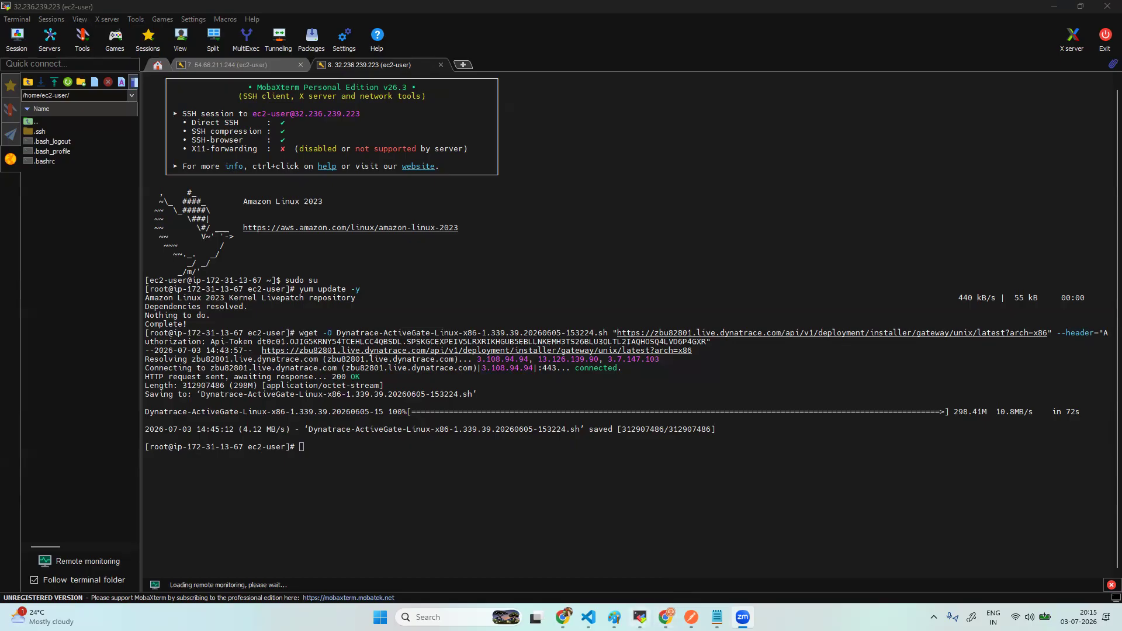
- Advance the ActiveGate setup to step 3 Install and copy its /bin/bash install command
{"action": "mouse_move", "coordinate": [640, 617]}
{"action": "mouse_move", "coordinate": [666, 620]}
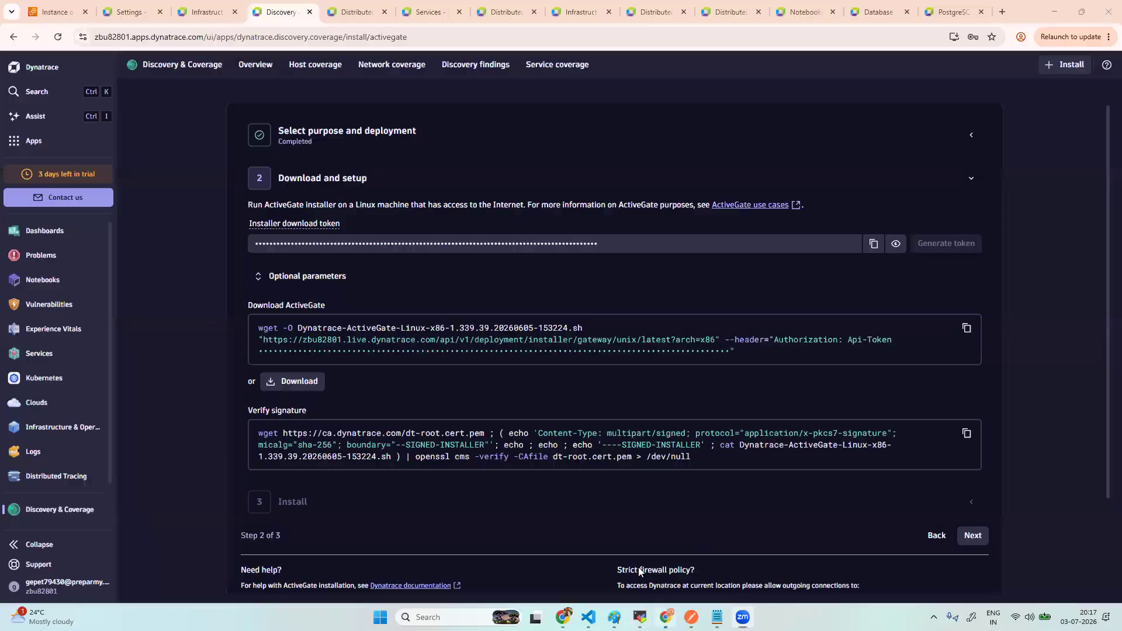
{"action": "left_click", "coordinate": [666, 619]}
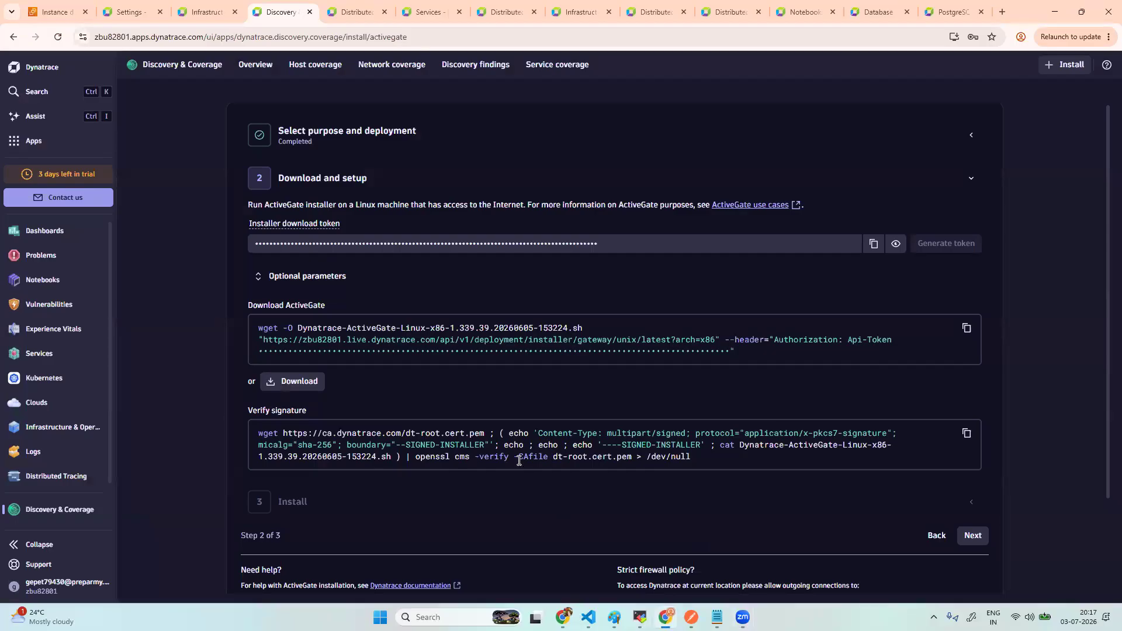
{"action": "left_click", "coordinate": [980, 539]}
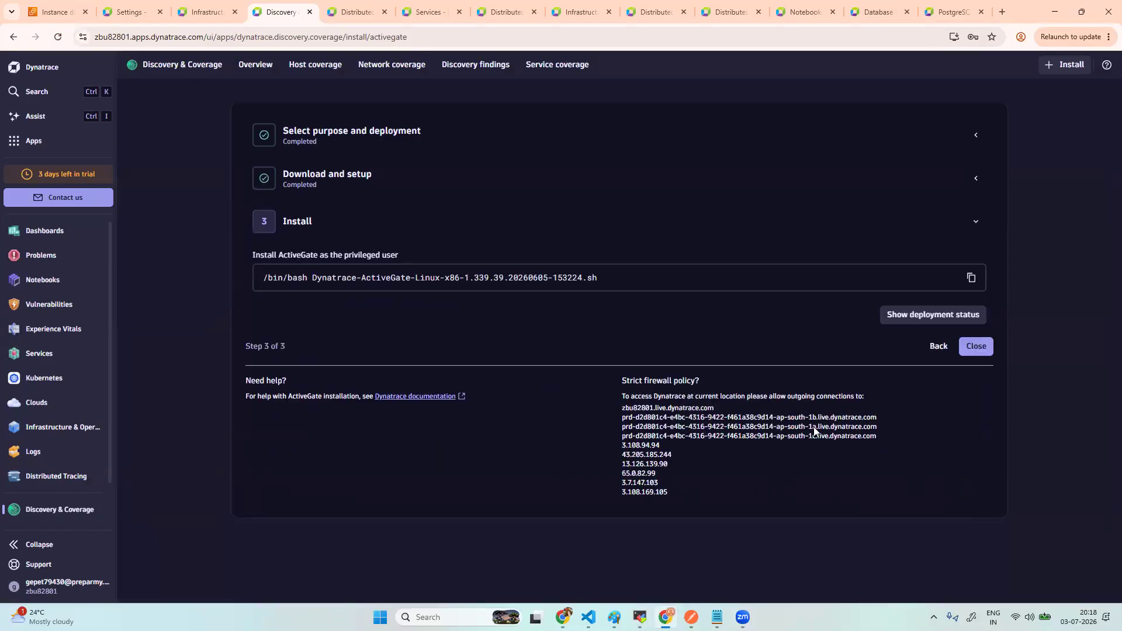
{"action": "left_click", "coordinate": [971, 278]}
- Run the pasted ActiveGate install command at the root prompt, then return to Dynatrace's install page
{"action": "key", "text": "alt+Tab"}
{"action": "right_click", "coordinate": [341, 456]}
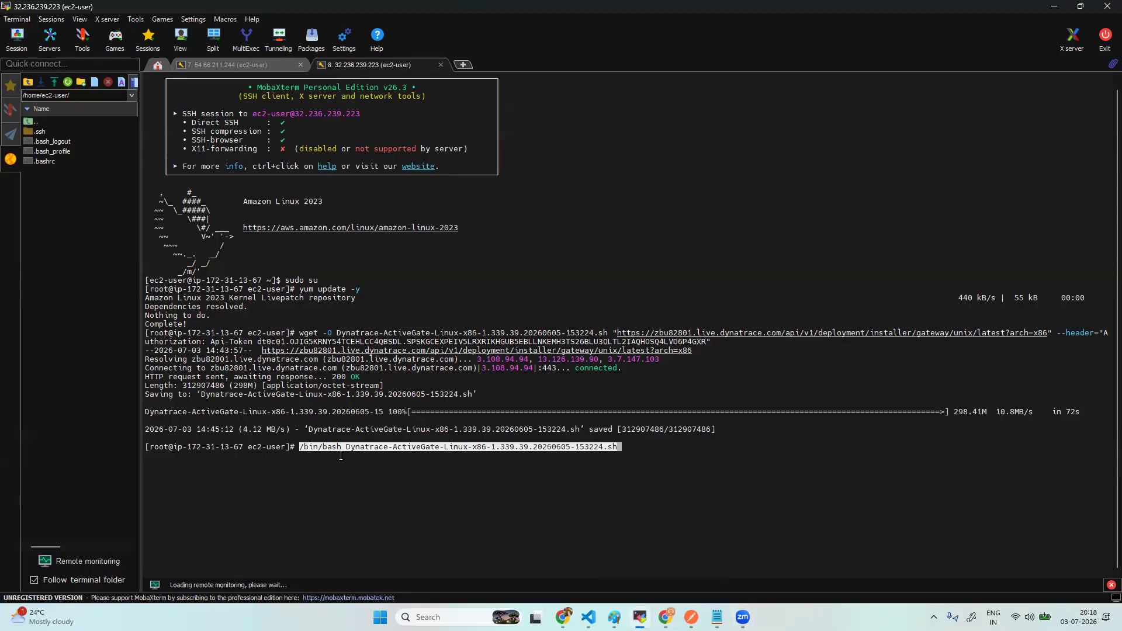
{"action": "key", "text": "Return"}
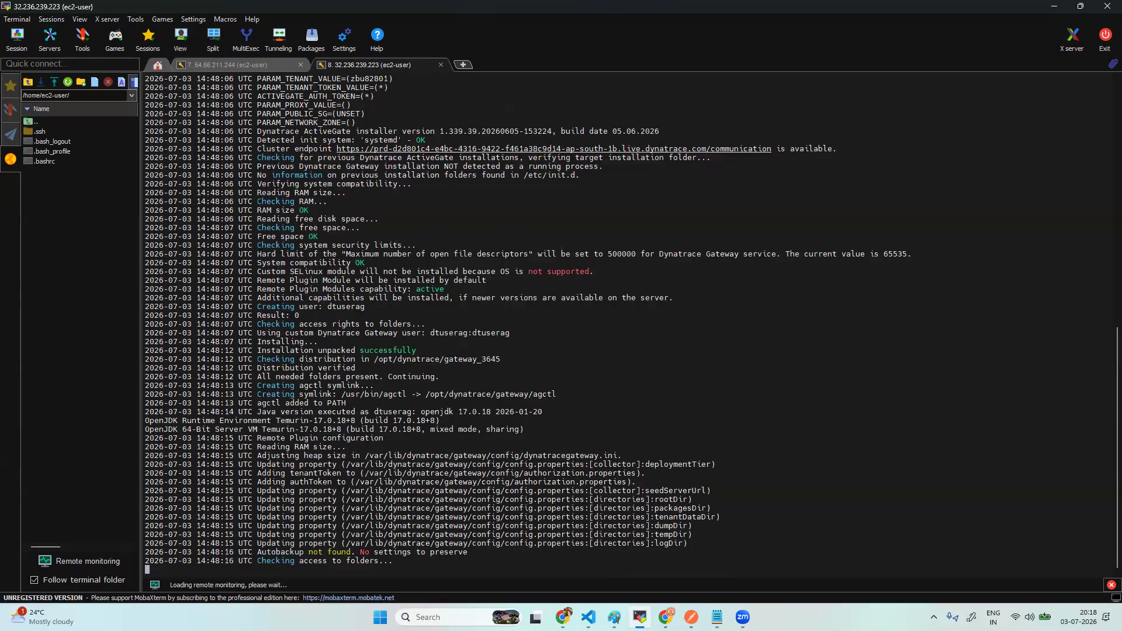
{"action": "key", "text": "alt+Tab"}
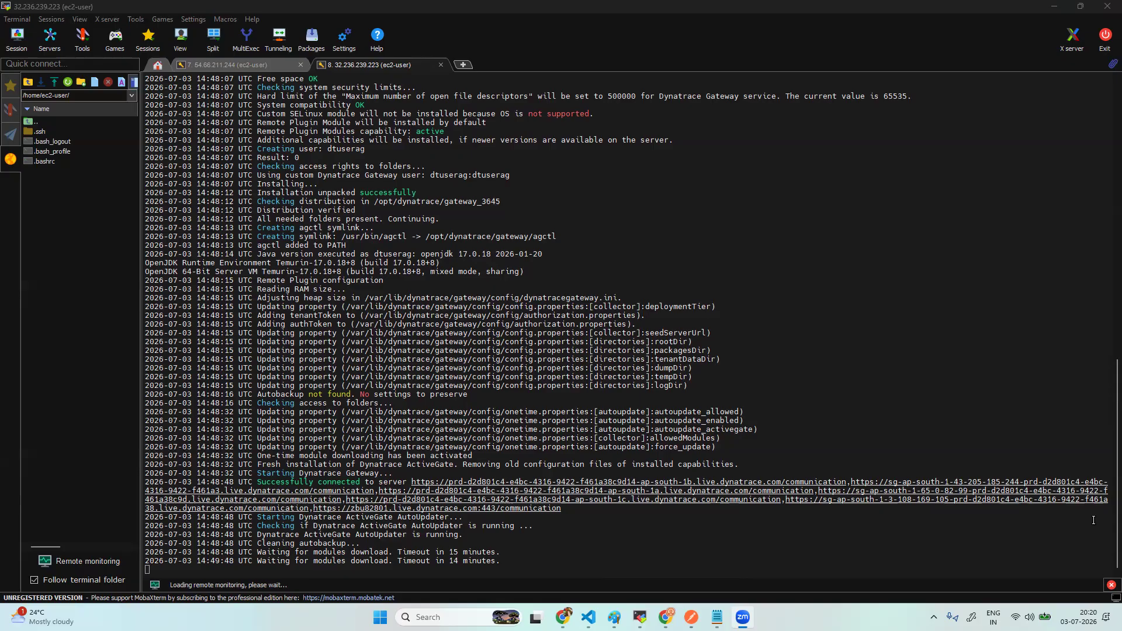
{"action": "left_click", "coordinate": [666, 618]}
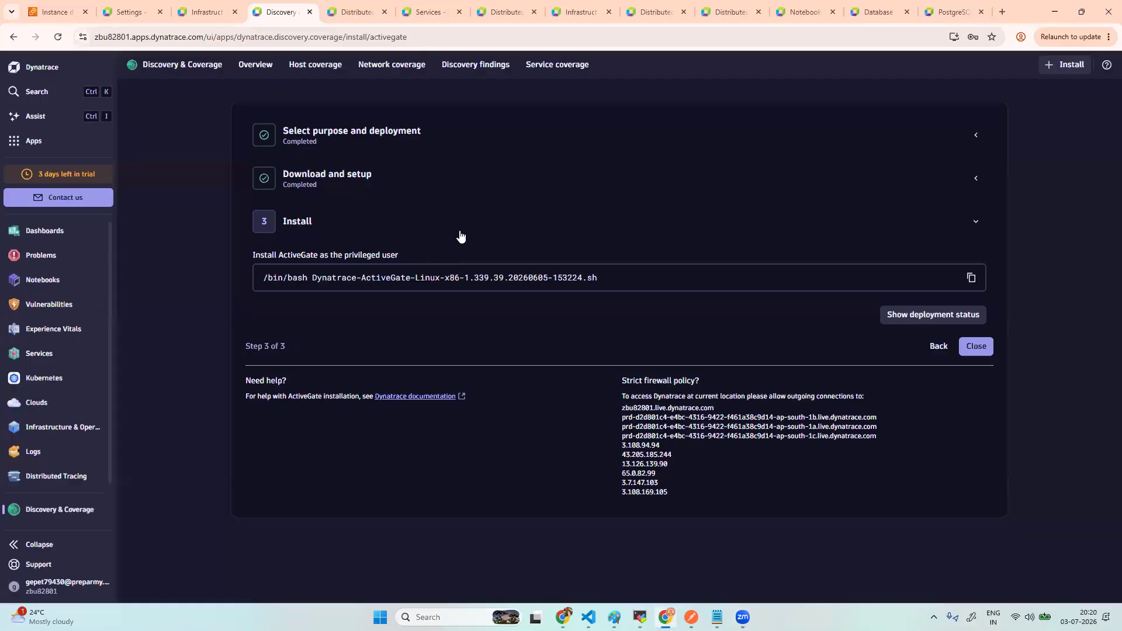
- Review the ActiveGates deployment status, then confirm the terminal reports a successful installation
{"action": "left_click", "coordinate": [953, 318]}
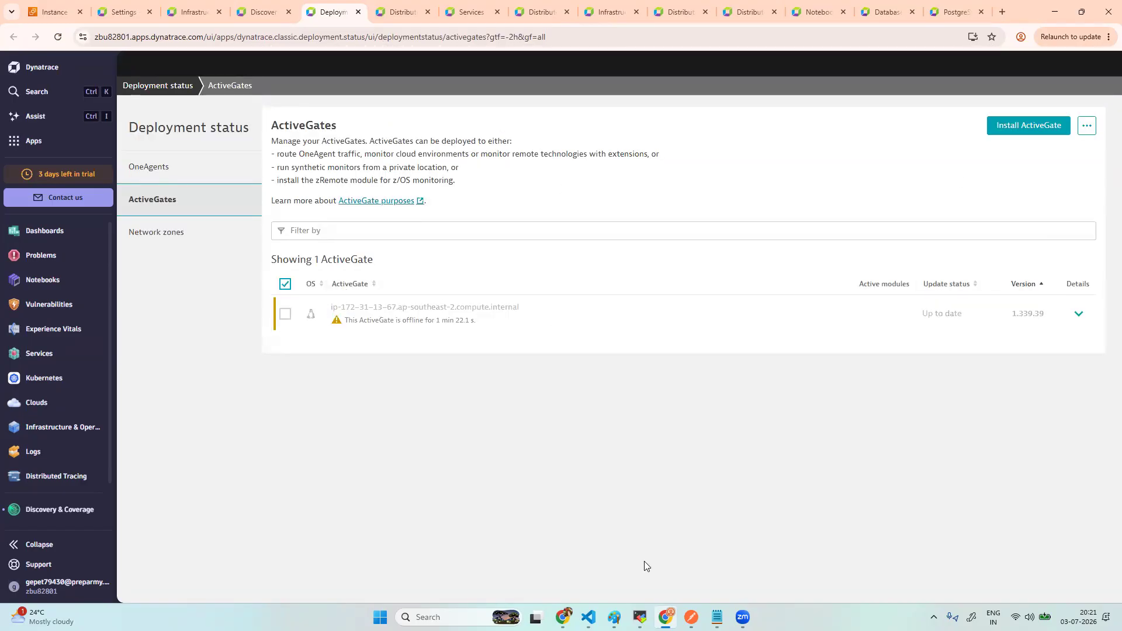
{"action": "left_click", "coordinate": [640, 617]}
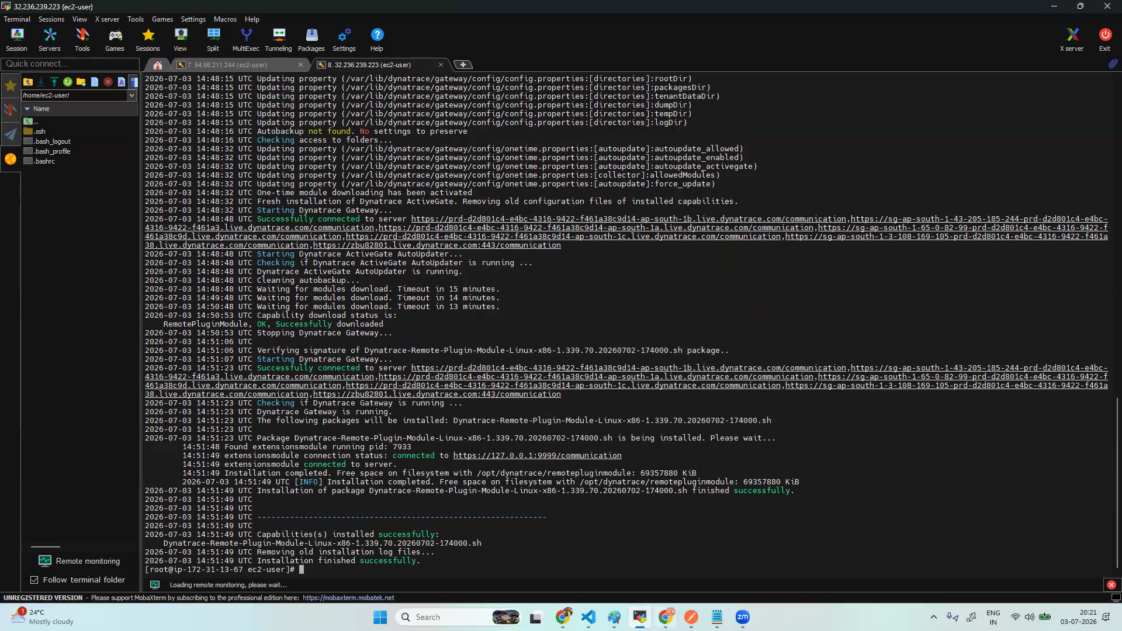
- Reload the ActiveGates page and confirm ActiveGate 1.339.39 is online with the Extensions module enabled
{"action": "mouse_move", "coordinate": [667, 618]}
{"action": "left_click", "coordinate": [666, 617]}
{"action": "left_click", "coordinate": [56, 37]}
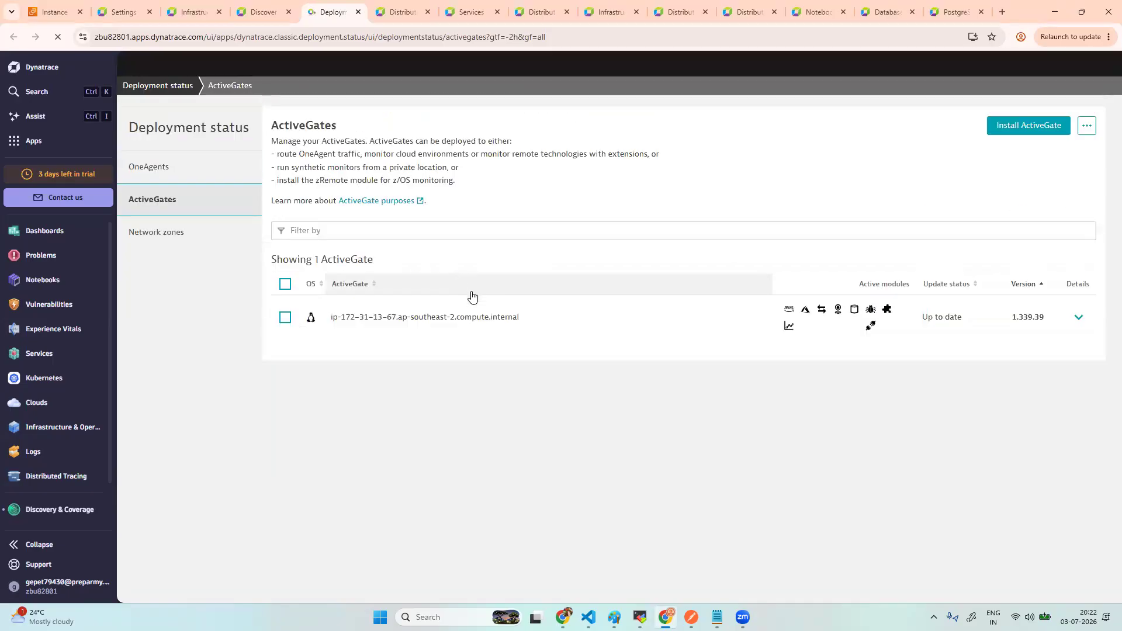
{"action": "left_click", "coordinate": [1078, 318]}
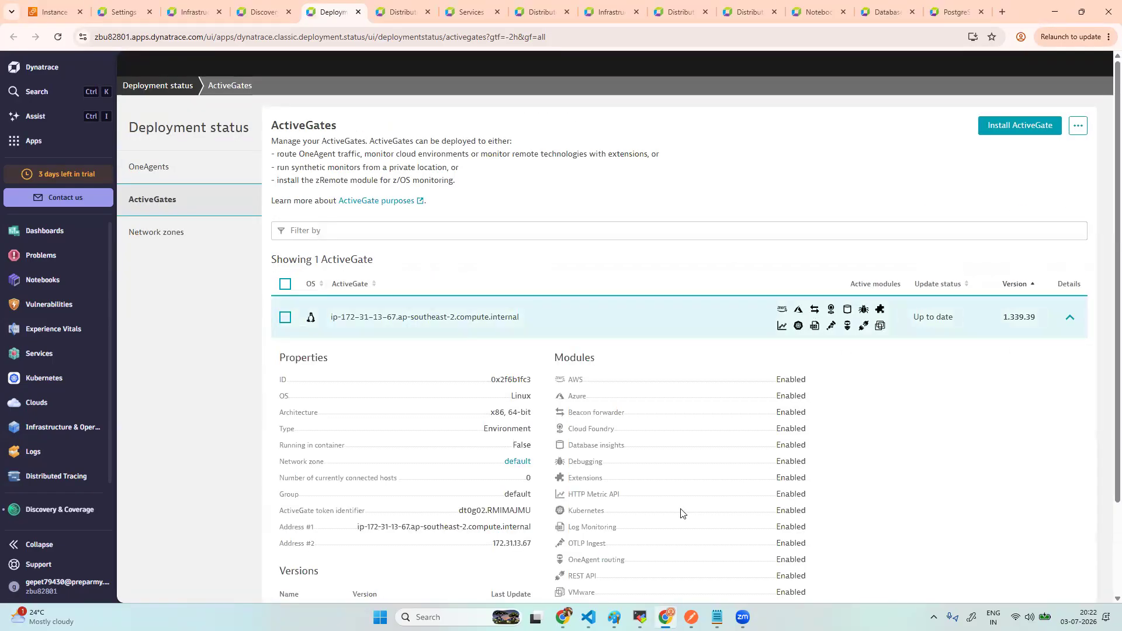
{"action": "double_click", "coordinate": [583, 479]}
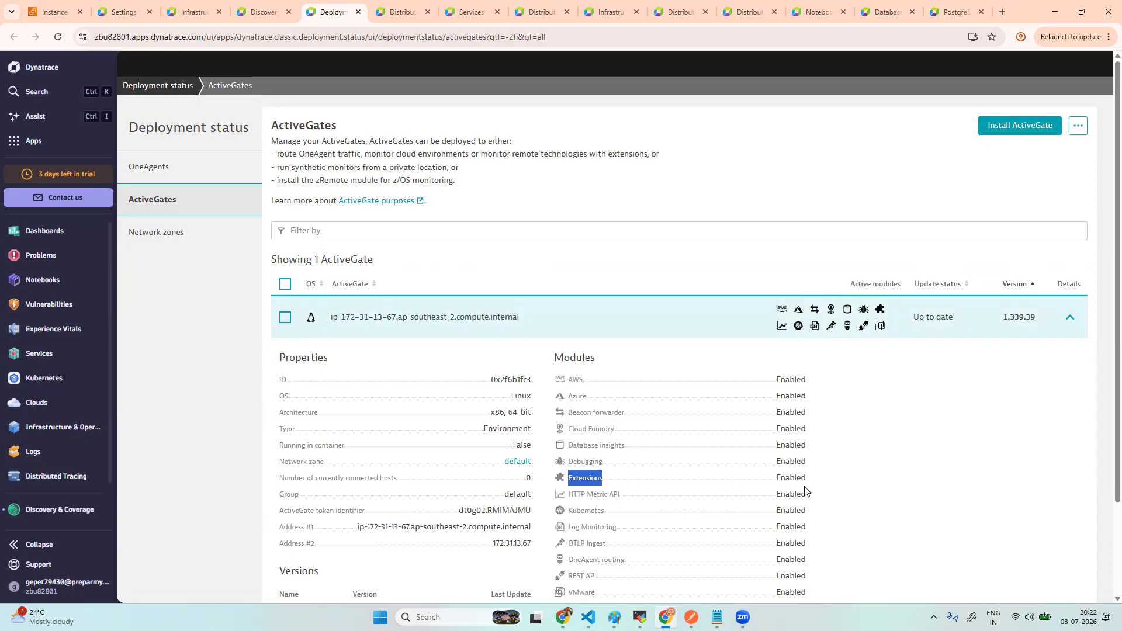
{"action": "left_click", "coordinate": [22, 141]}
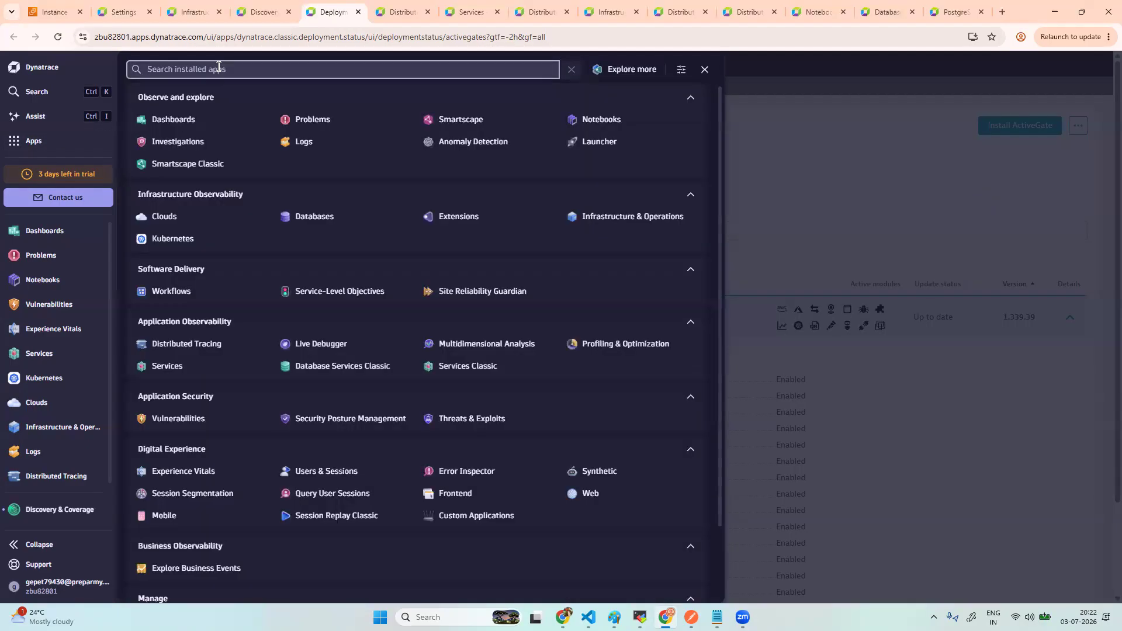
- Search 'postgre' across all Hub listings and open the PostgreSQL extension details
{"action": "type", "text": "hub"}
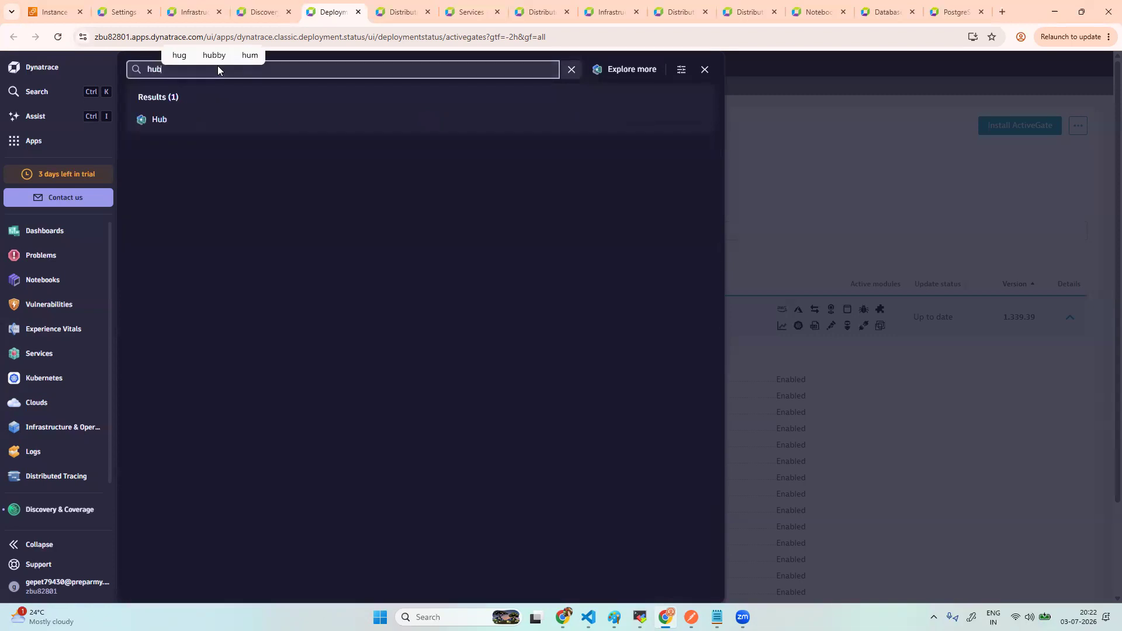
{"action": "left_click", "coordinate": [164, 119]}
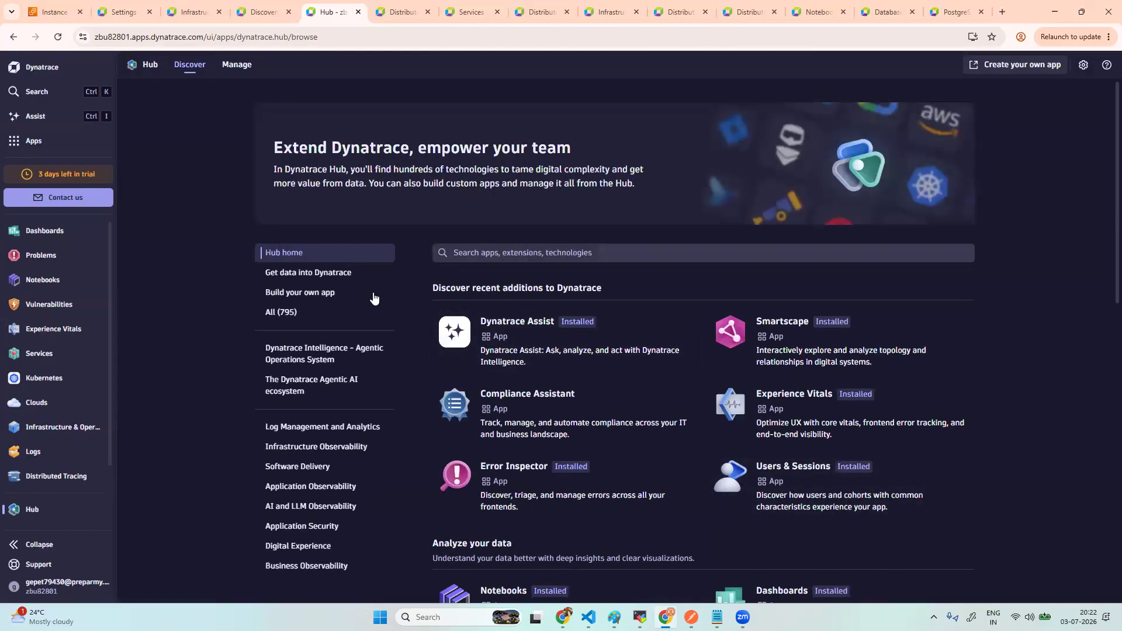
{"action": "left_click", "coordinate": [326, 316]}
{"action": "left_click", "coordinate": [529, 251]}
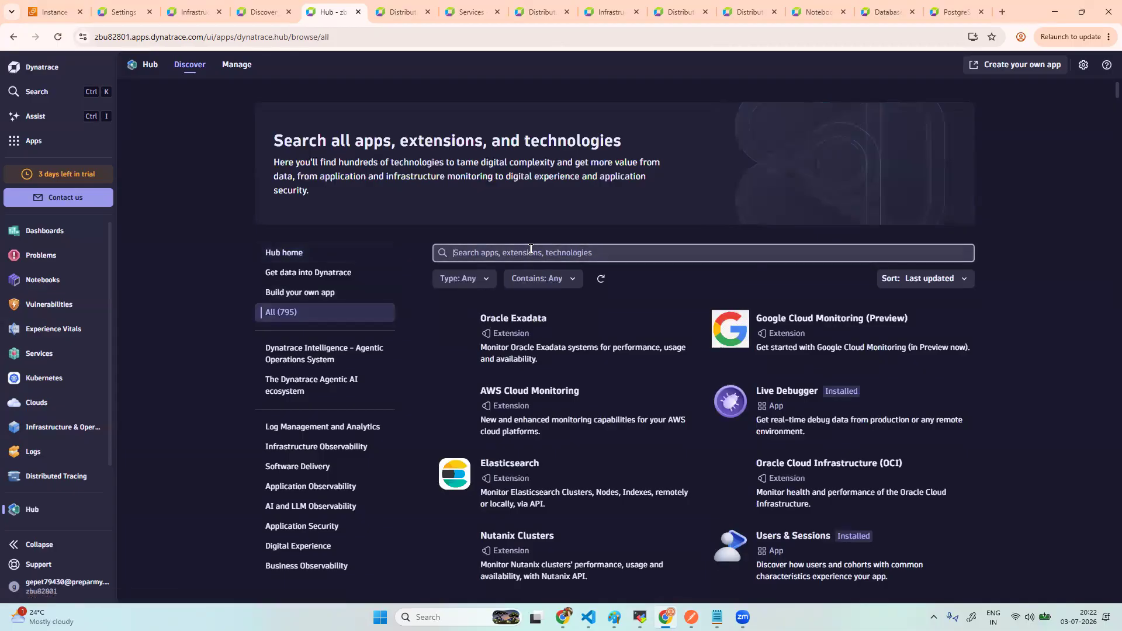
{"action": "type", "text": "postg"}
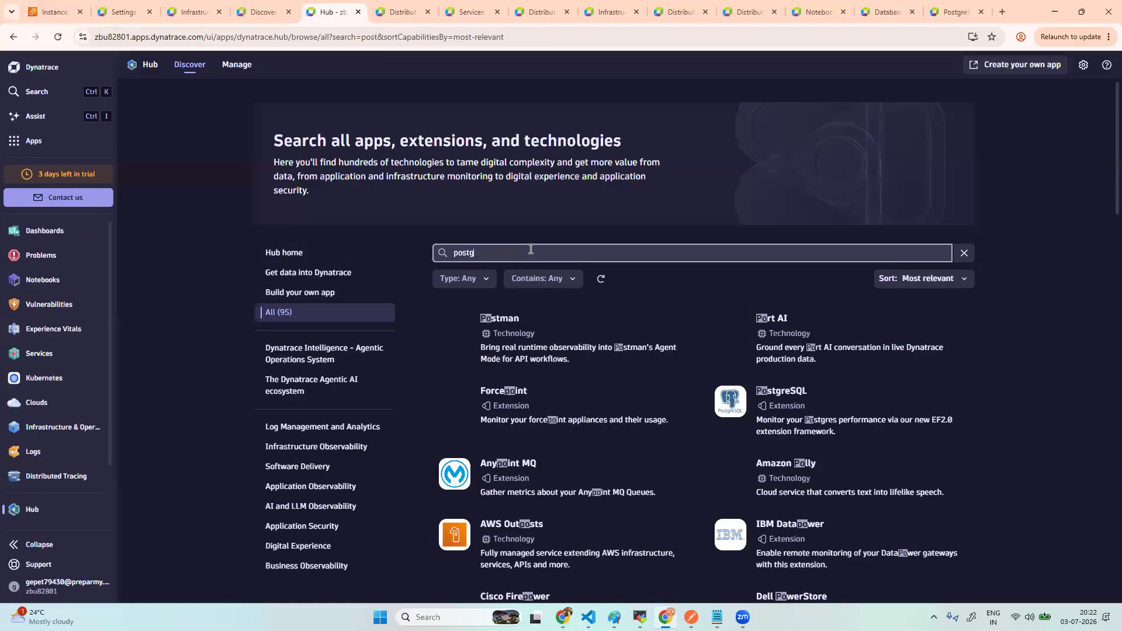
{"action": "type", "text": "re"}
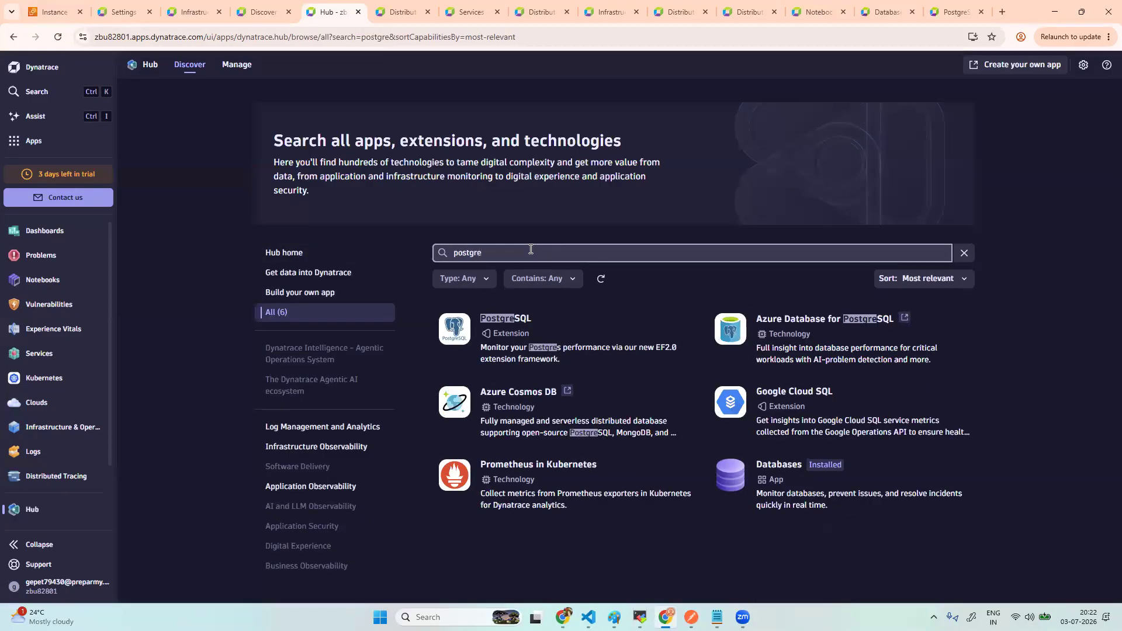
{"action": "left_click", "coordinate": [513, 338]}
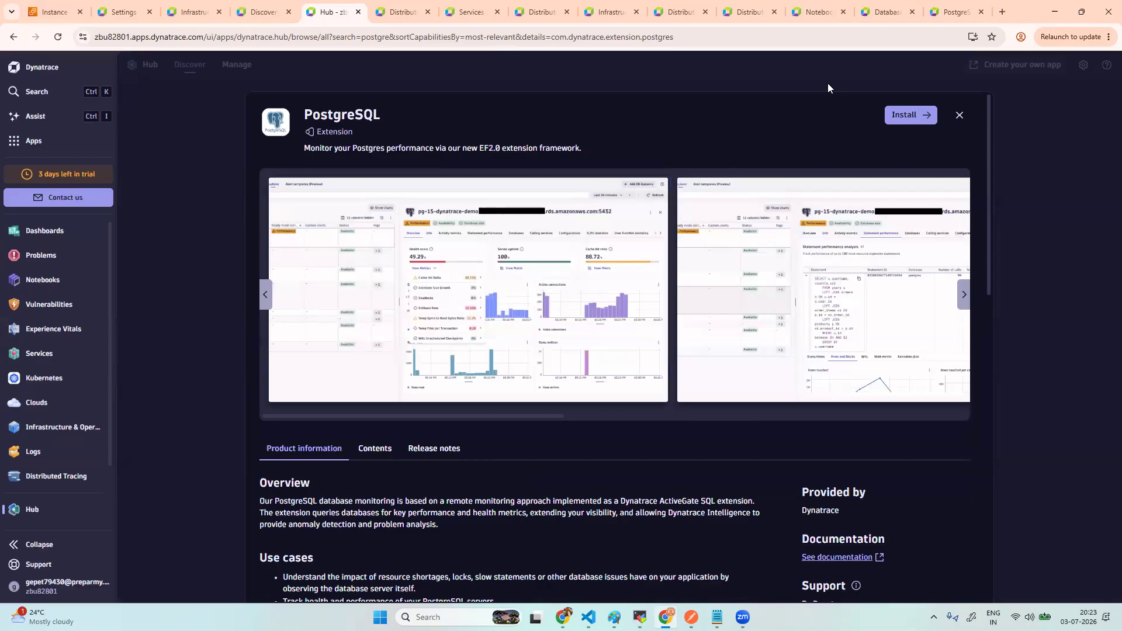
- Install the PostgreSQL 3.1.0 extension on the default ActiveGate group and clear the localhost endpoint host
{"action": "left_click", "coordinate": [903, 116]}
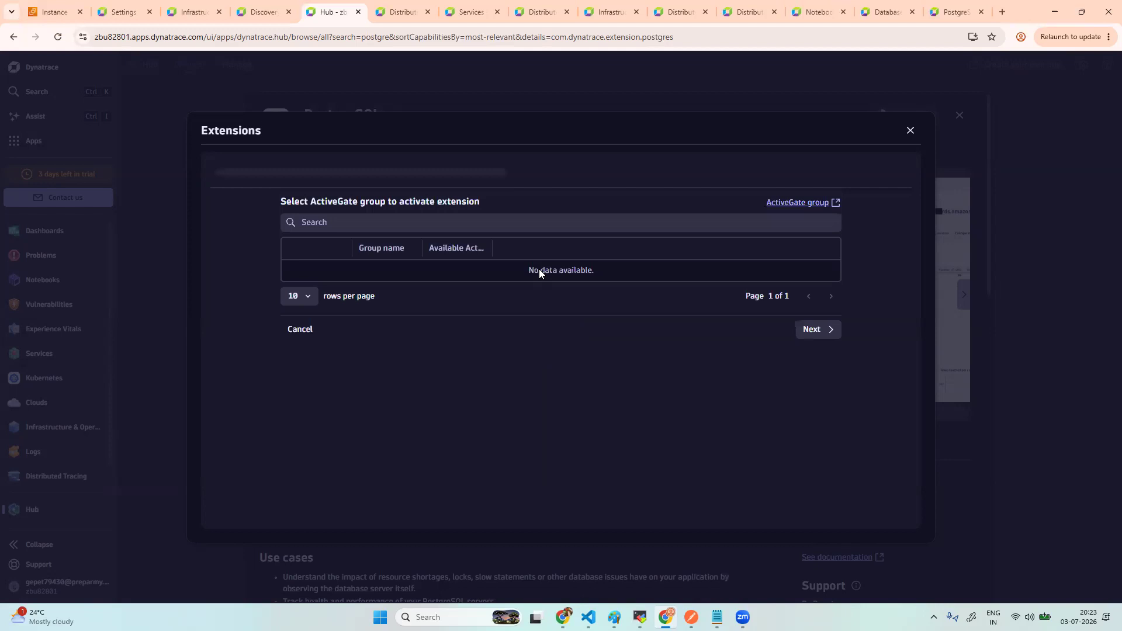
{"action": "left_click", "coordinate": [293, 276]}
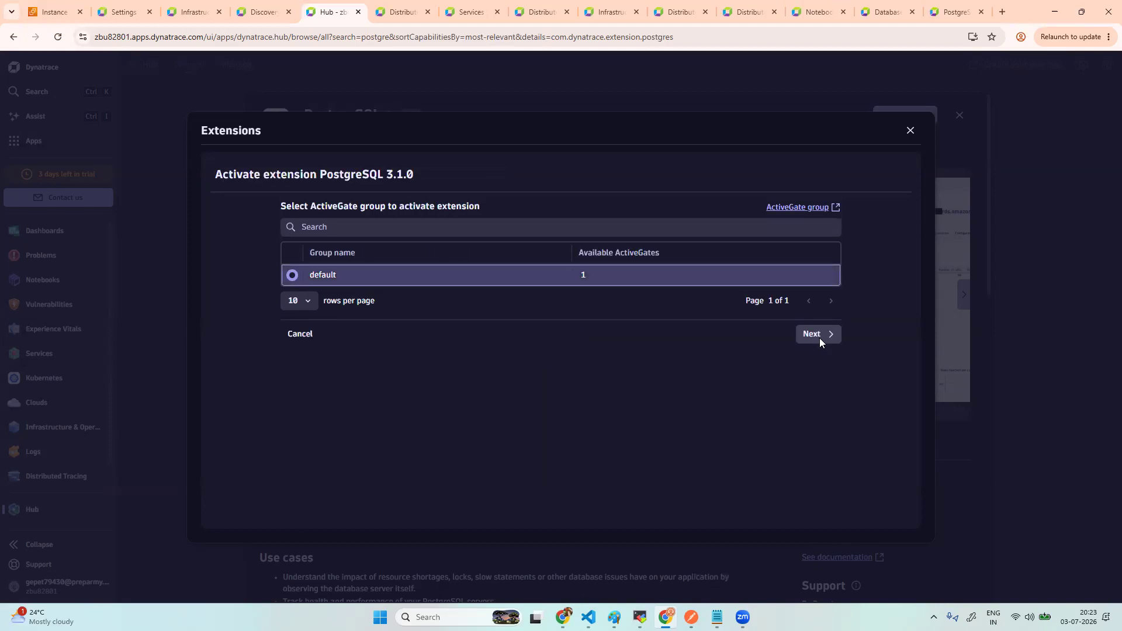
{"action": "left_click", "coordinate": [818, 338]}
{"action": "left_click_drag", "start_coordinate": [351, 290], "coordinate": [284, 292]}
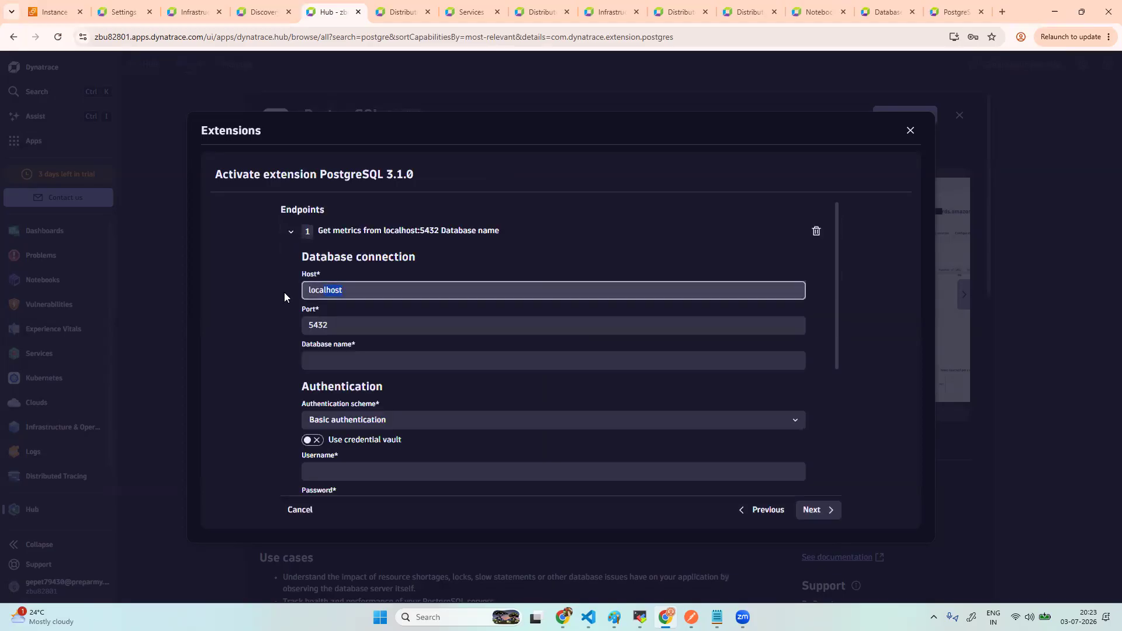
{"action": "key", "text": "BackSpace"}
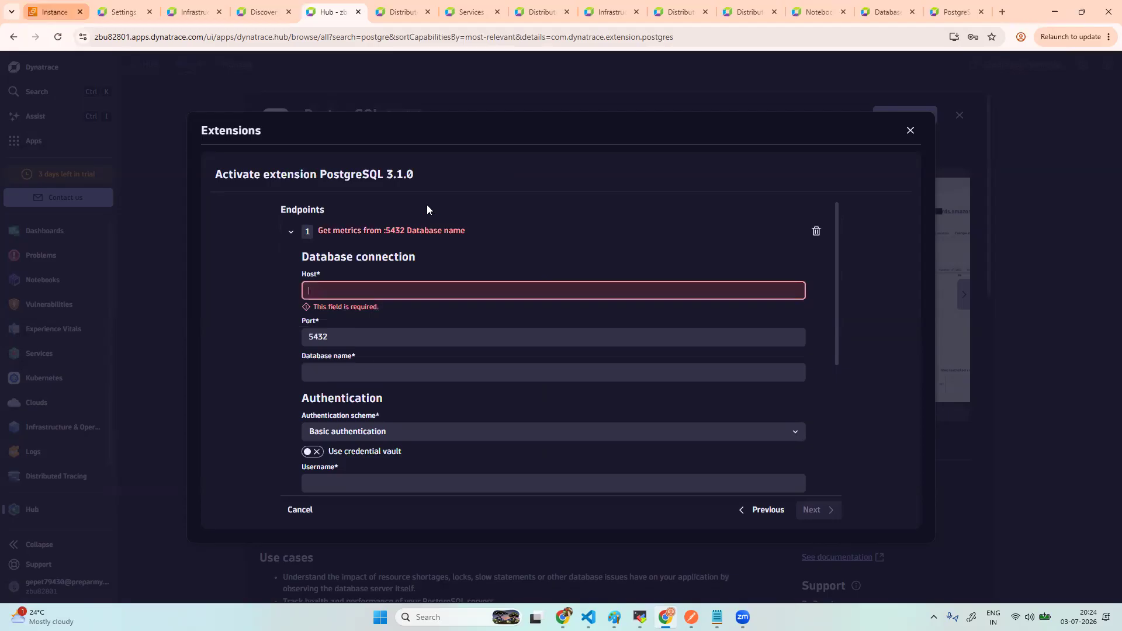
{"action": "key", "text": "ctrl+1"}
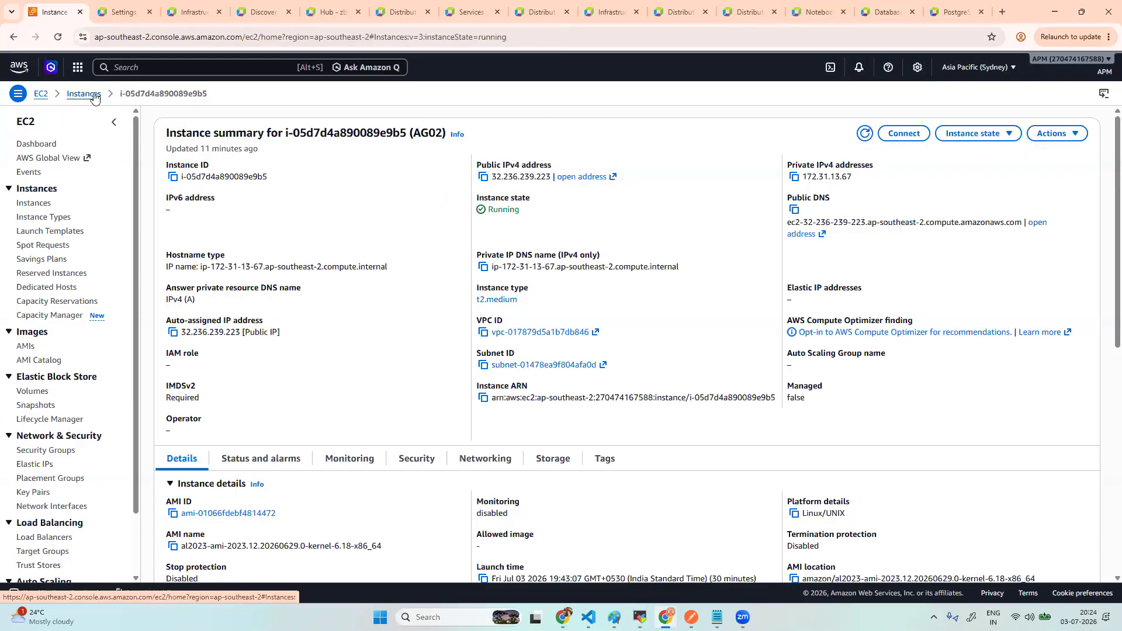
- Filter EC2 to running instances and copy the postgres instance's private IPv4, 172.31.3.62
{"action": "left_click", "coordinate": [85, 94]}
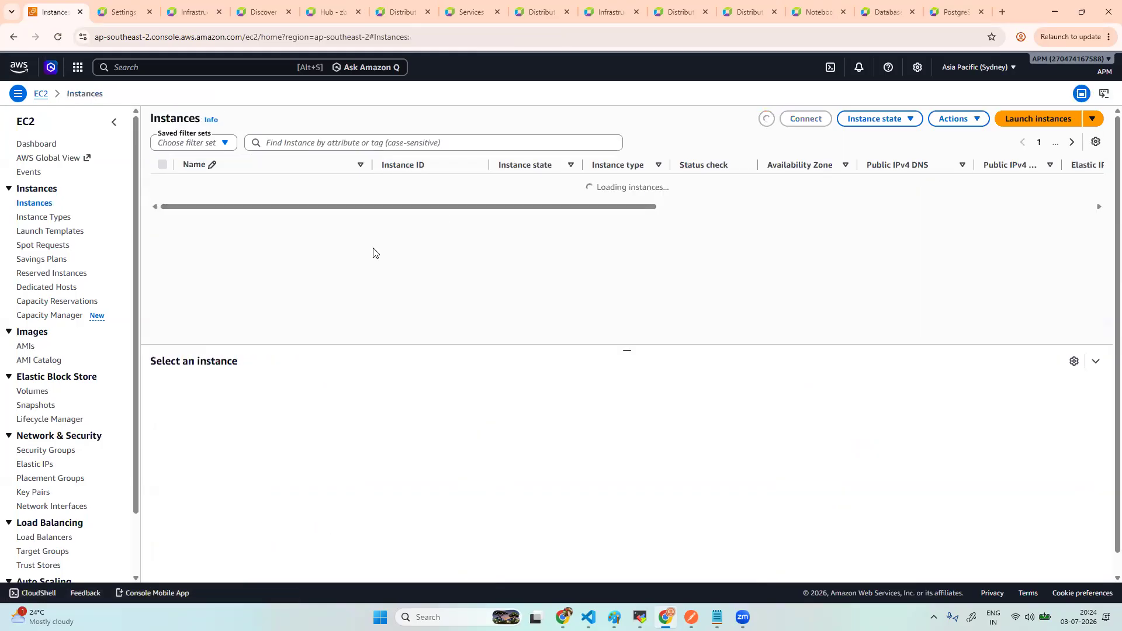
{"action": "left_click", "coordinate": [196, 143]}
{"action": "left_click", "coordinate": [186, 203]}
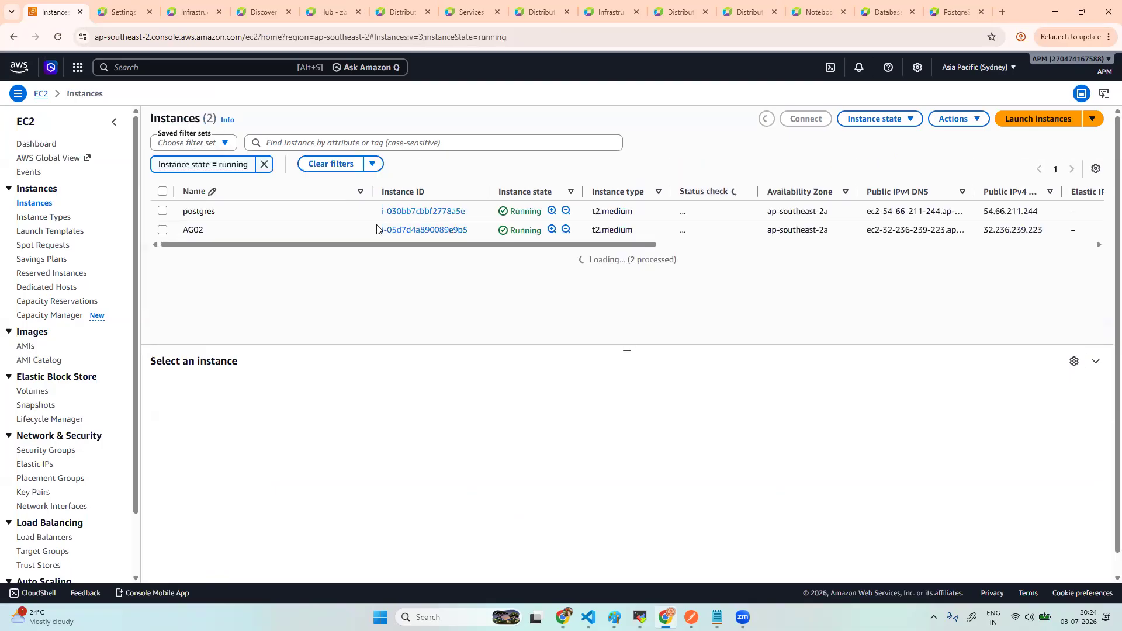
{"action": "left_click", "coordinate": [424, 213]}
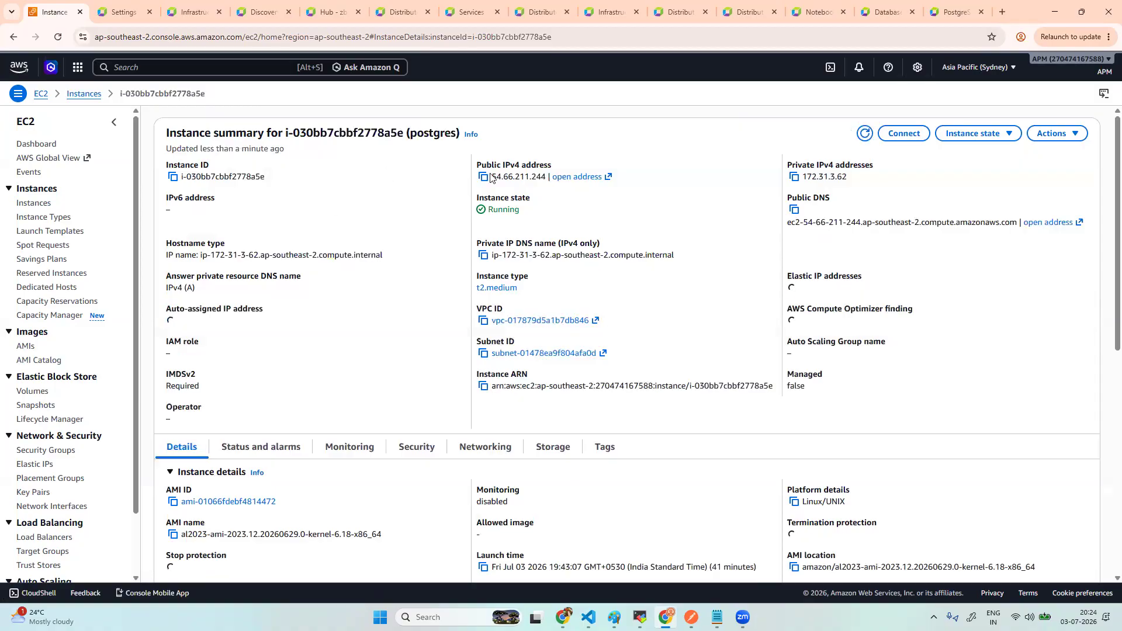
{"action": "left_click", "coordinate": [795, 177]}
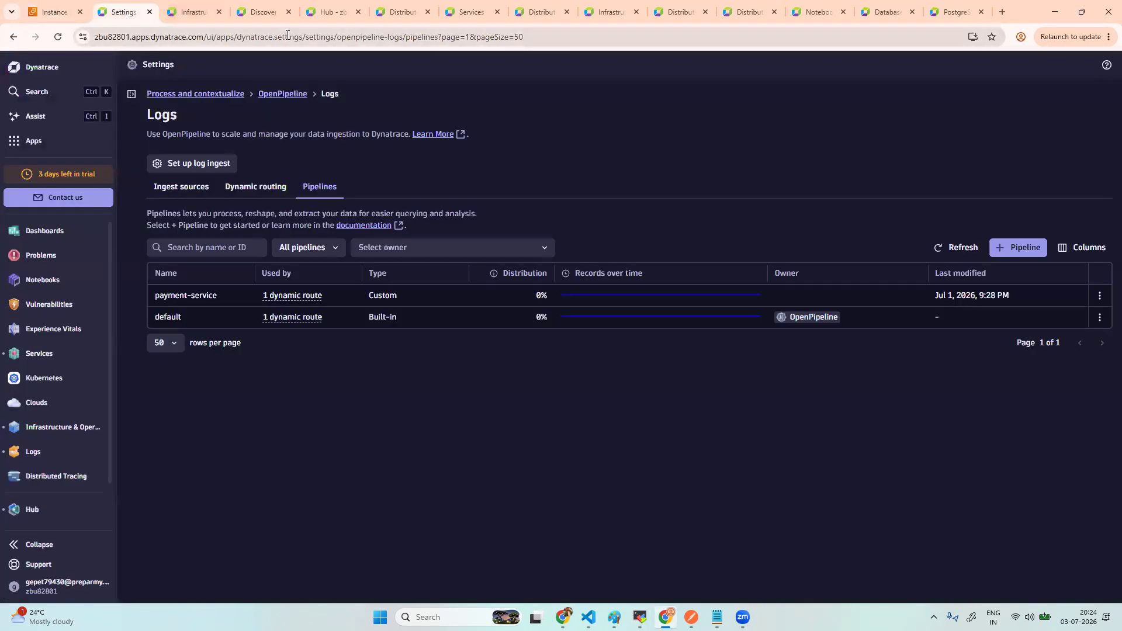
- Paste 172.31.3.62 as the PostgreSQL endpoint host, then open the MobaXterm OneAgent status session
{"action": "left_click", "coordinate": [201, 12]}
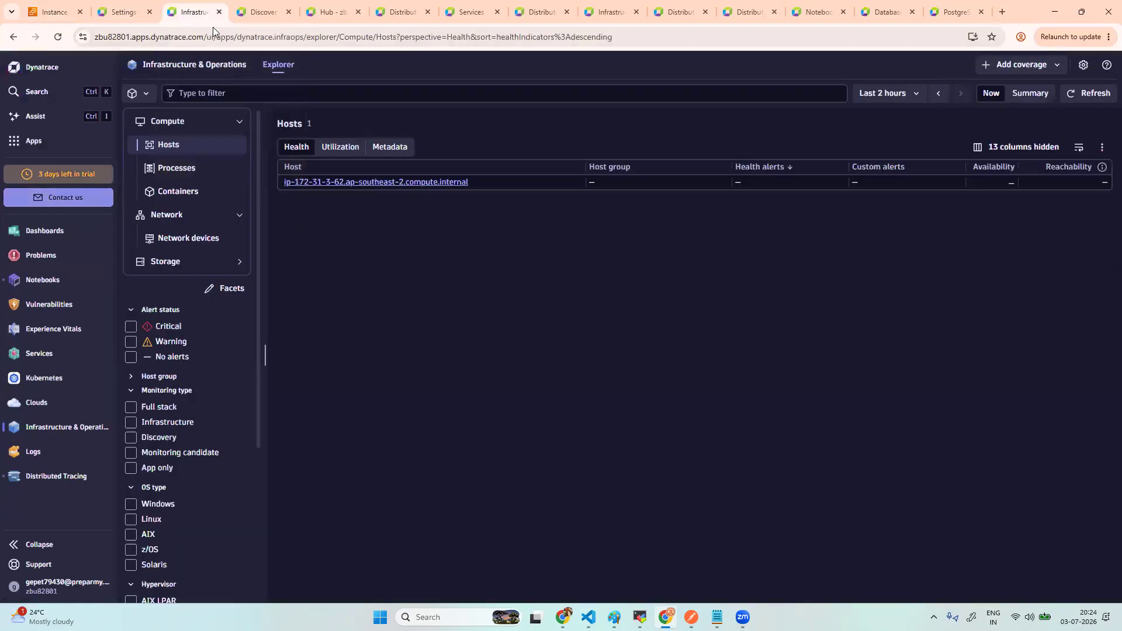
{"action": "left_click", "coordinate": [263, 12]}
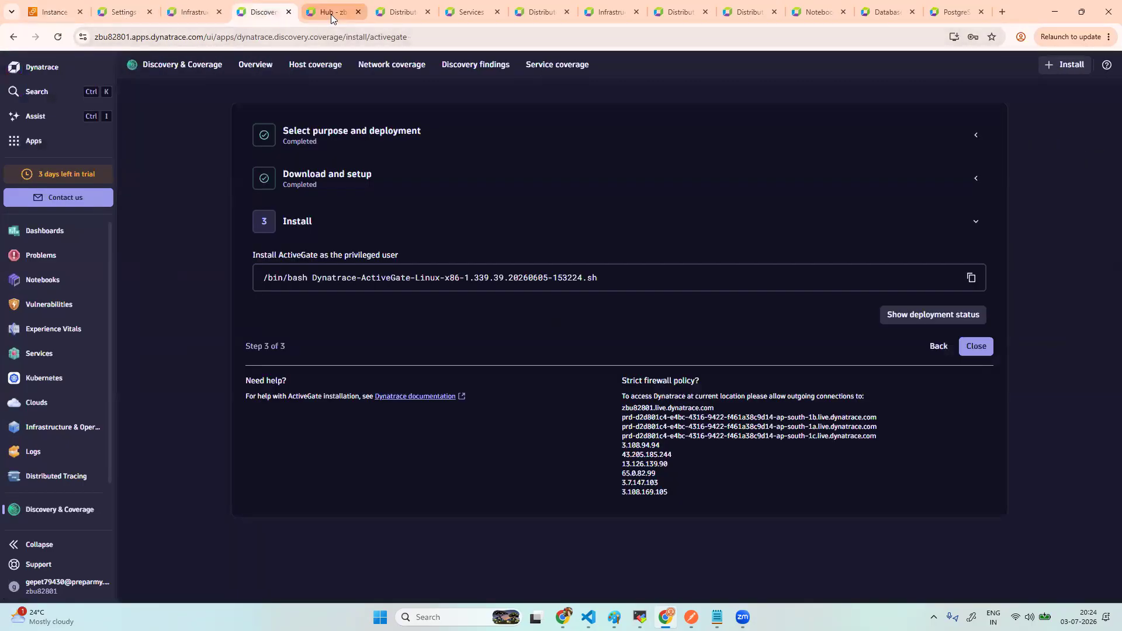
{"action": "left_click", "coordinate": [331, 14]}
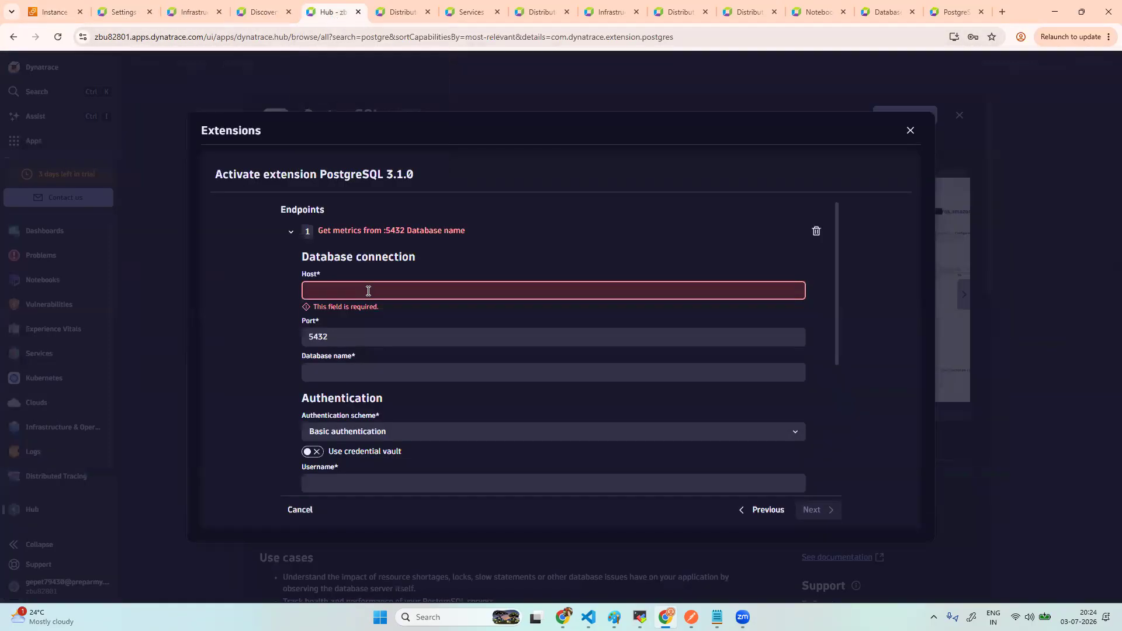
{"action": "key", "text": "ctrl+v"}
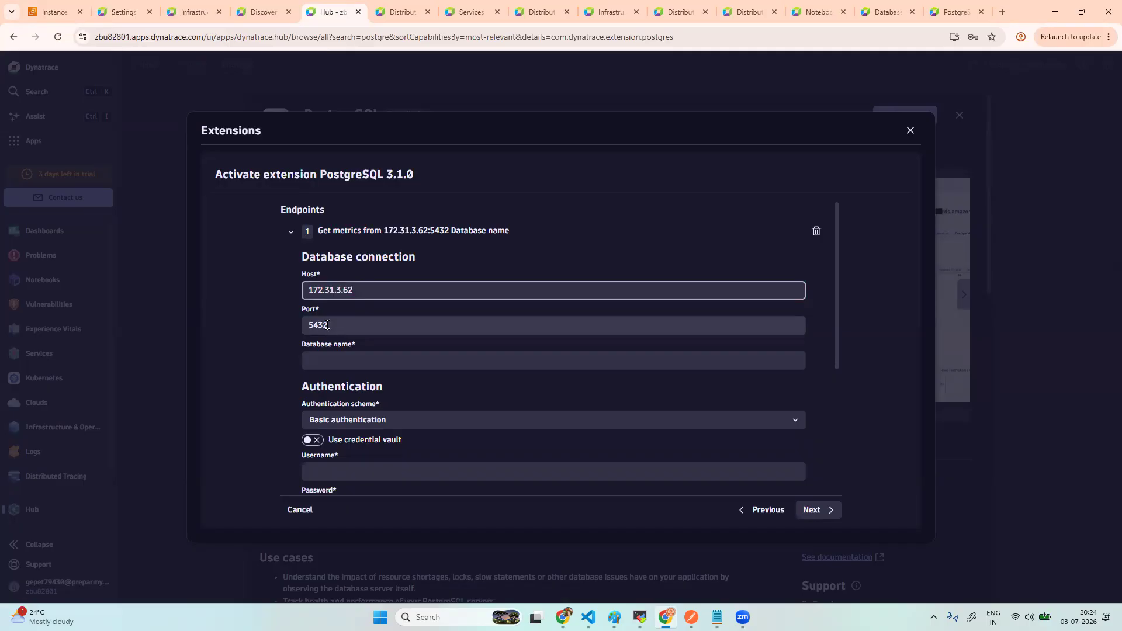
{"action": "left_click", "coordinate": [325, 359]}
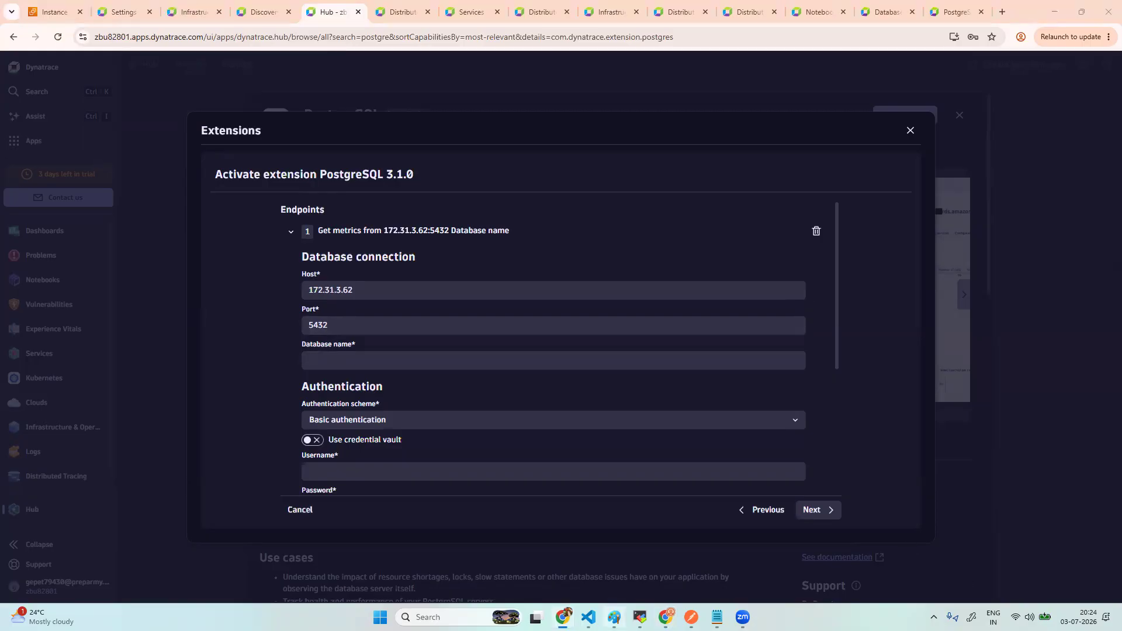
{"action": "left_click", "coordinate": [640, 617]}
{"action": "left_click", "coordinate": [222, 61]}
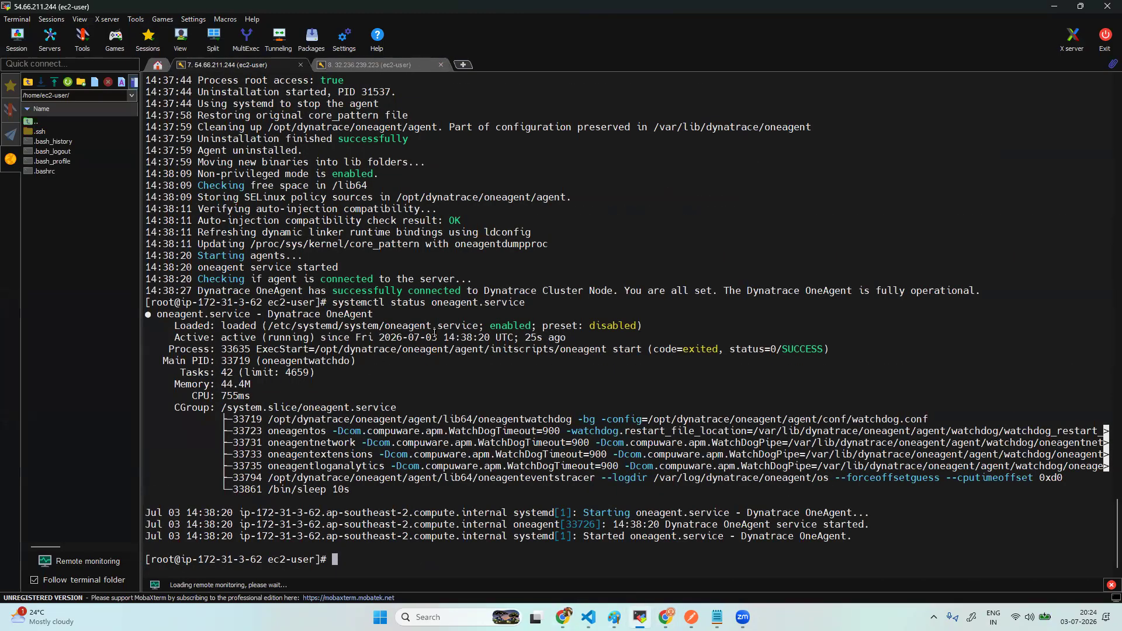
- Copy the database name retaildb from the earlier psql command and focus Dynatrace's Database name field
{"action": "scroll", "coordinate": [409, 339], "scroll_direction": "up", "scroll_amount": 14}
{"action": "scroll", "coordinate": [382, 344], "scroll_direction": "up", "scroll_amount": 13}
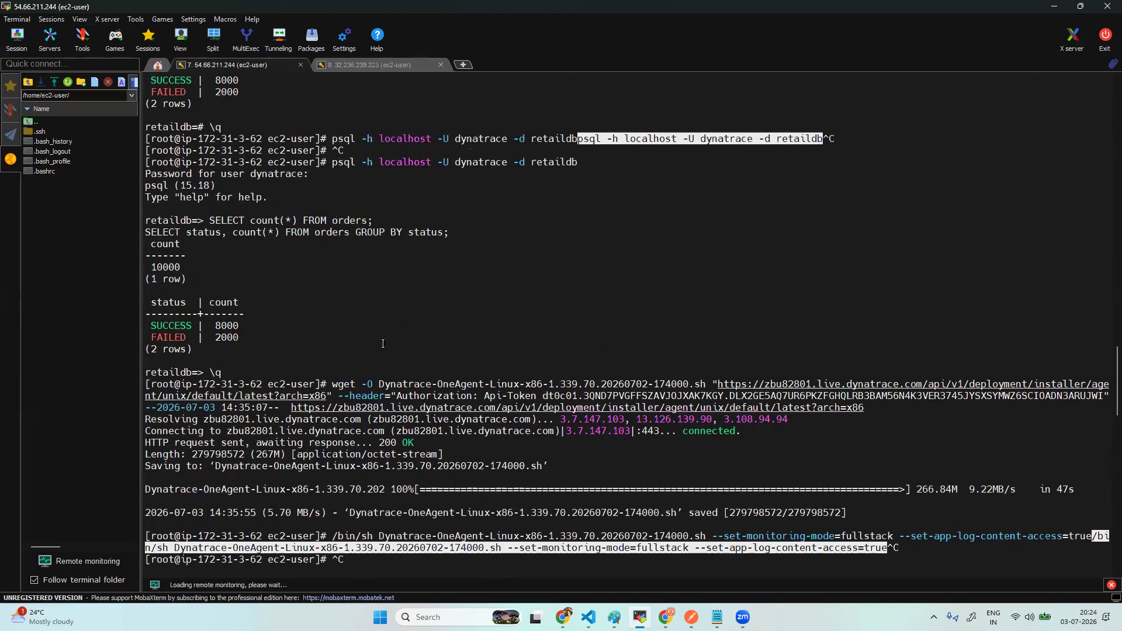
{"action": "scroll", "coordinate": [383, 343], "scroll_direction": "up", "scroll_amount": 3}
{"action": "scroll", "coordinate": [383, 343], "scroll_direction": "up", "scroll_amount": 1}
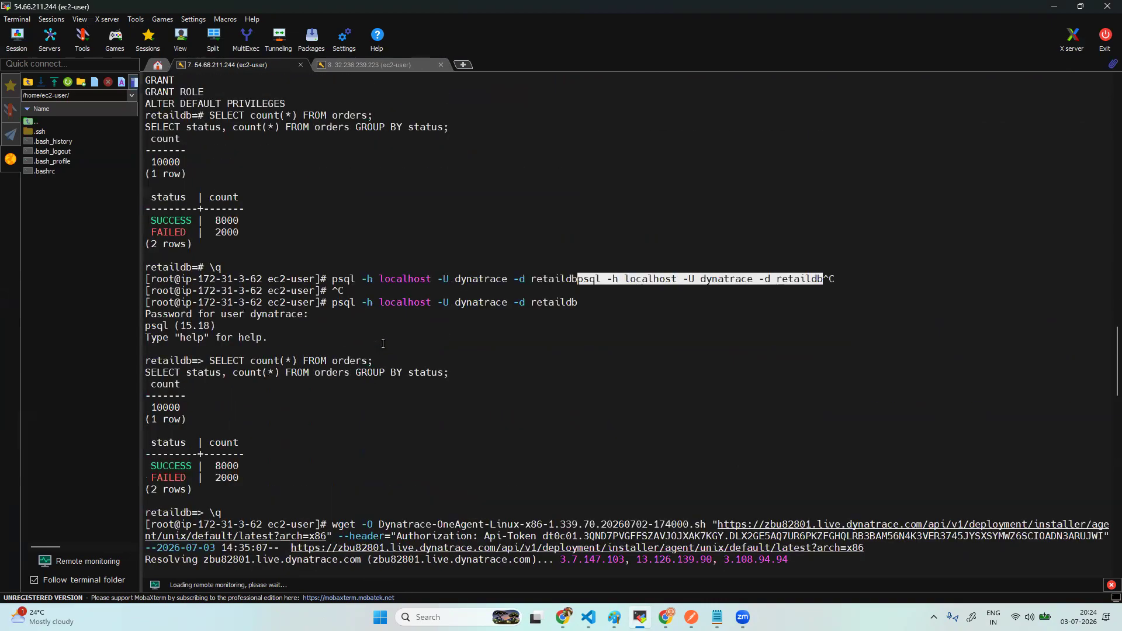
{"action": "double_click", "coordinate": [555, 280]}
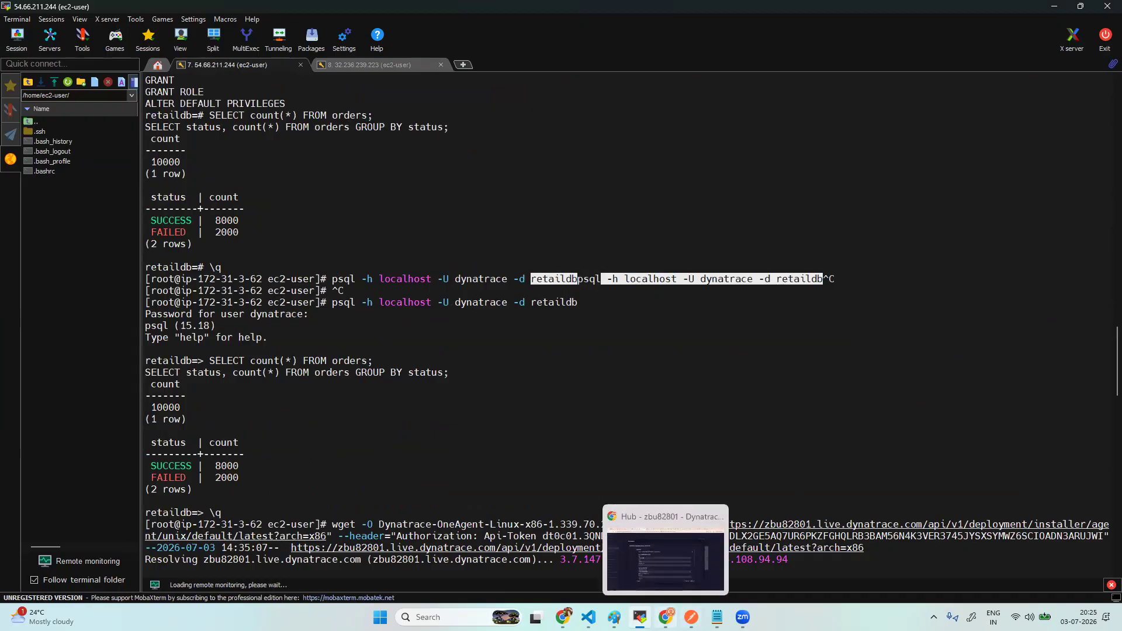
{"action": "left_click", "coordinate": [667, 618]}
{"action": "left_click", "coordinate": [348, 363]}
- Fill the endpoint form with database name retaildb and username dynatrace, leaving Password next
{"action": "key", "text": "ctrl+v"}
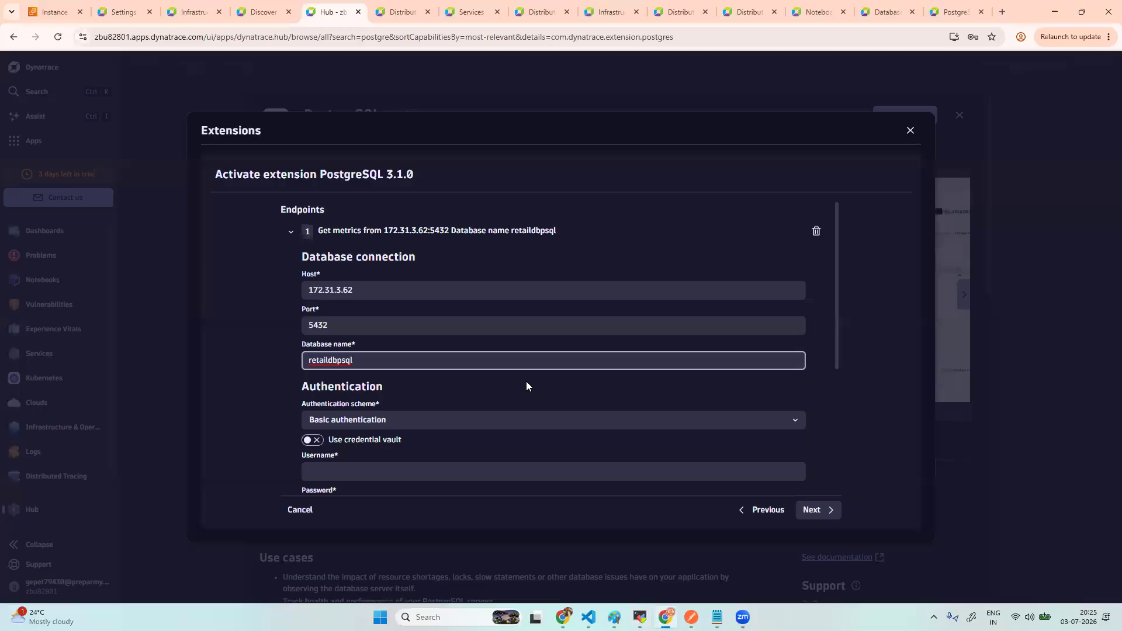
{"action": "key", "text": "BackSpace"}
{"action": "key", "text": "BackSpace"}
{"action": "left_click", "coordinate": [349, 471]}
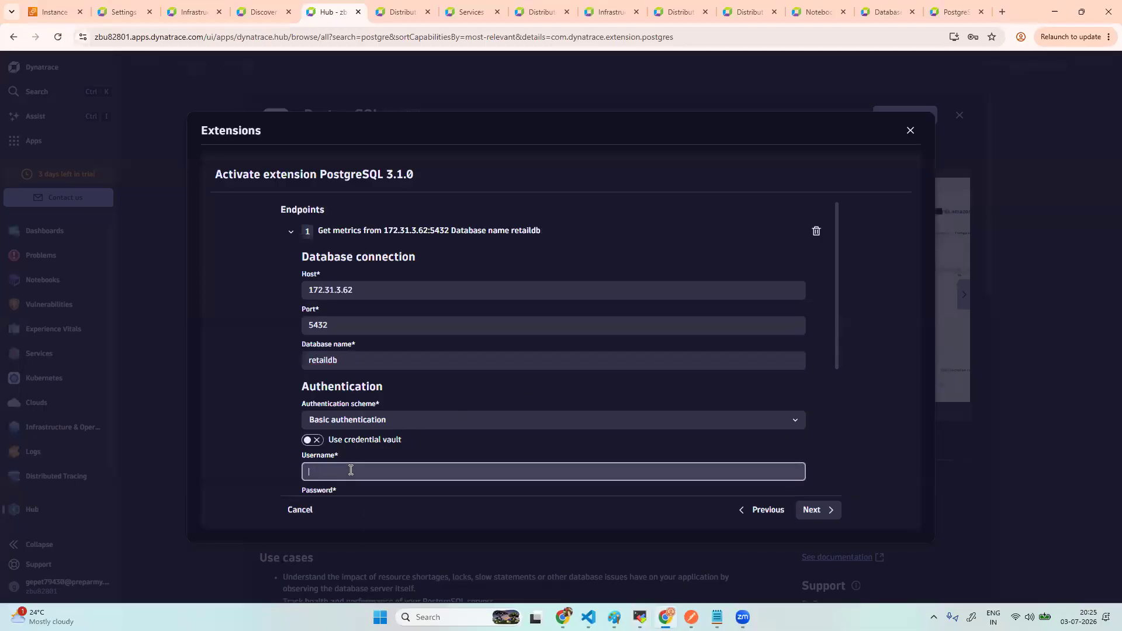
{"action": "key", "text": "alt+Tab"}
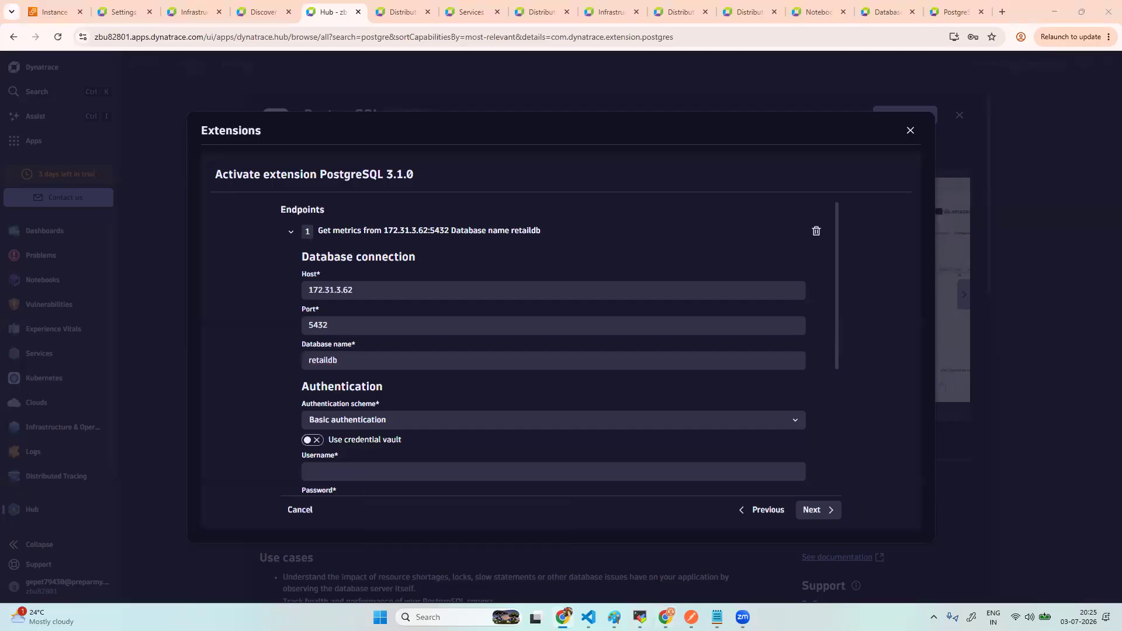
{"action": "left_click", "coordinate": [442, 477]}
{"action": "key", "text": "ctrl+v"}
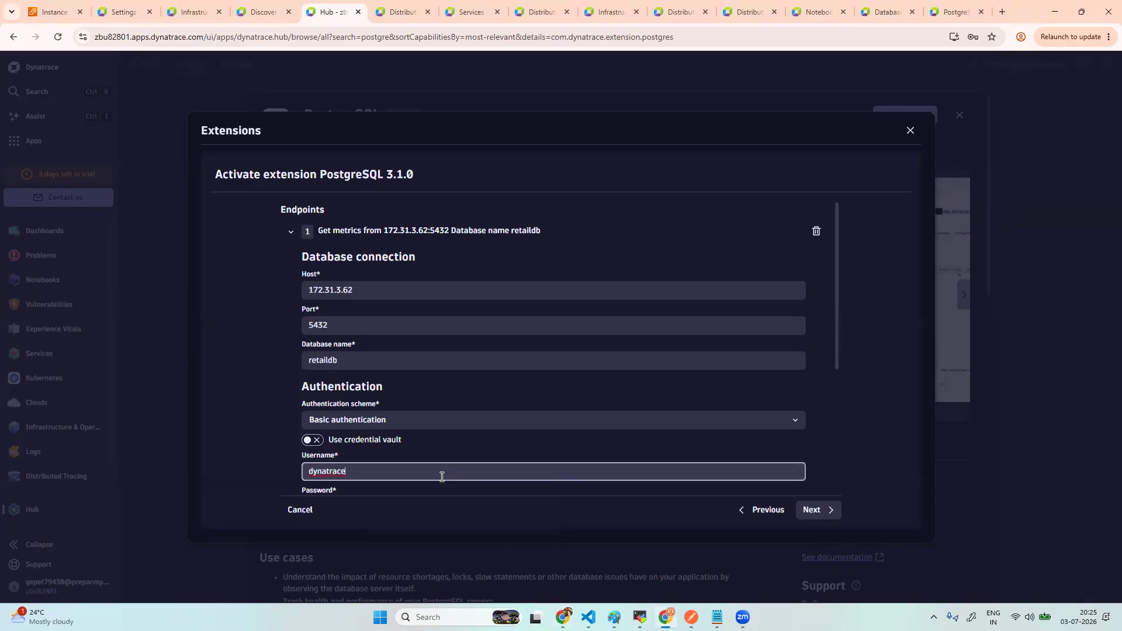
{"action": "scroll", "coordinate": [442, 477], "scroll_direction": "down", "scroll_amount": 2}
{"action": "left_click", "coordinate": [321, 390]}
{"action": "key", "text": "alt+Tab"}
- Select and copy the dynatrace user's password from the earlier CREATE USER command
{"action": "scroll", "coordinate": [446, 367], "scroll_direction": "up", "scroll_amount": 4}
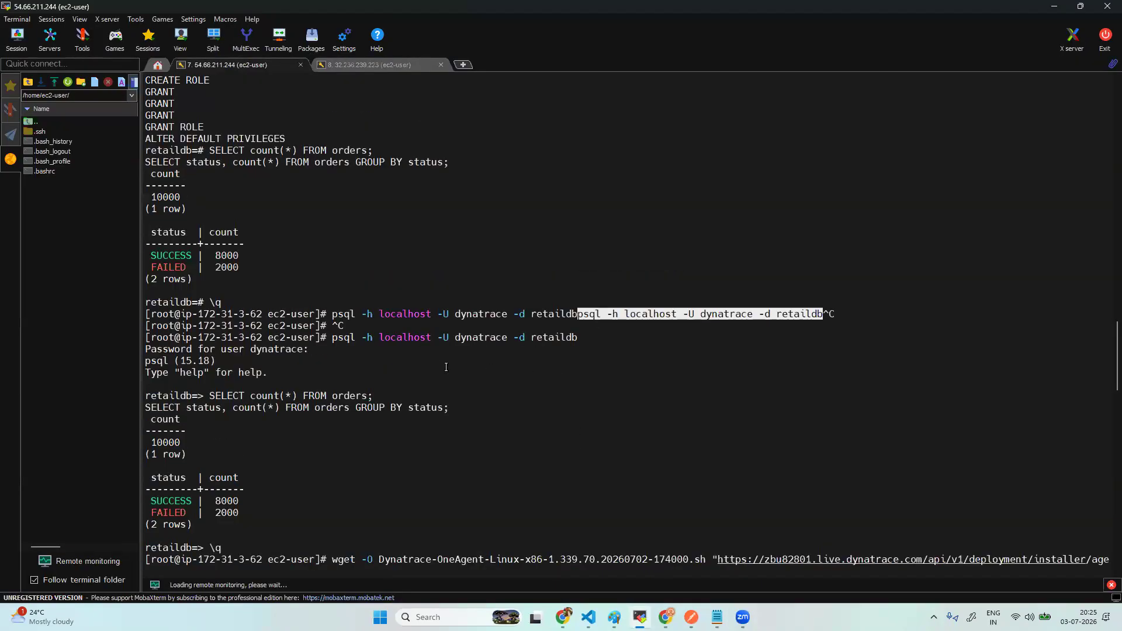
{"action": "scroll", "coordinate": [446, 367], "scroll_direction": "up", "scroll_amount": 3}
{"action": "scroll", "coordinate": [446, 367], "scroll_direction": "up", "scroll_amount": 2}
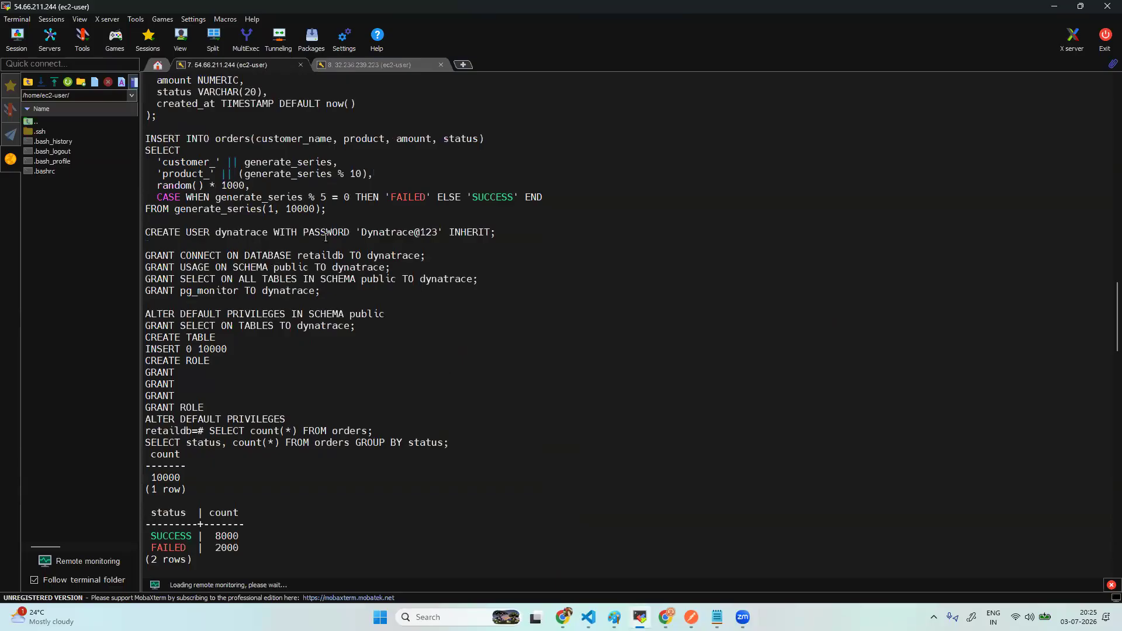
{"action": "left_click_drag", "start_coordinate": [361, 232], "coordinate": [436, 232]}
{"action": "key", "text": "ctrl+c"}
{"action": "left_click", "coordinate": [431, 232]}
{"action": "left_click", "coordinate": [366, 232]}
{"action": "right_click", "coordinate": [415, 232]}
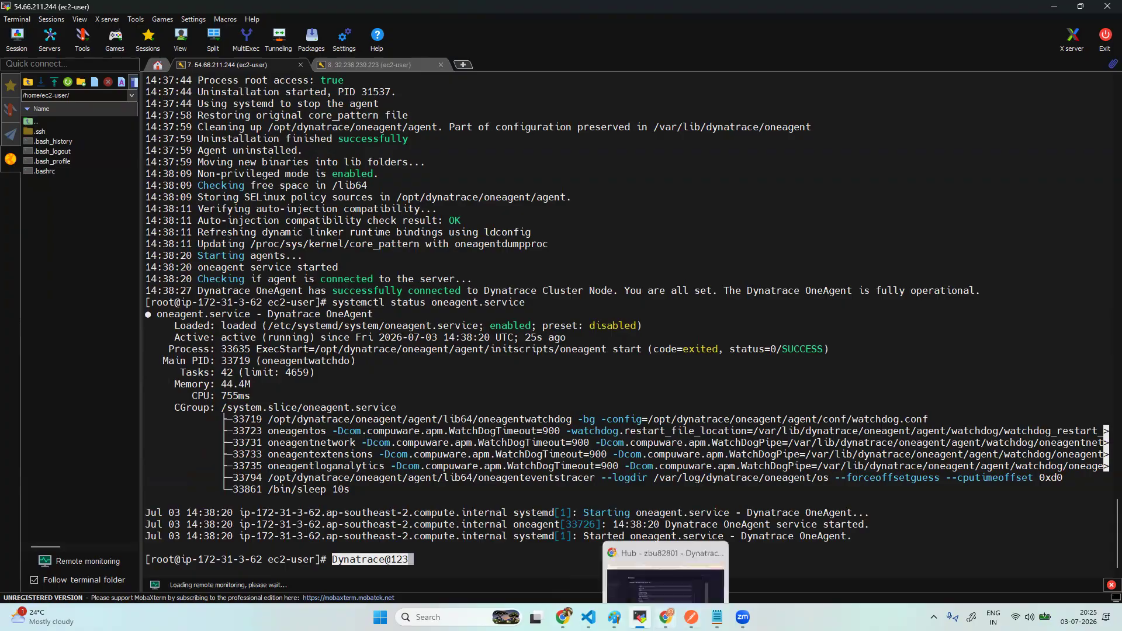
{"action": "left_click", "coordinate": [667, 618]}
- Paste the database user's password, reveal it to verify, and continue to the next step
{"action": "left_click", "coordinate": [371, 389]}
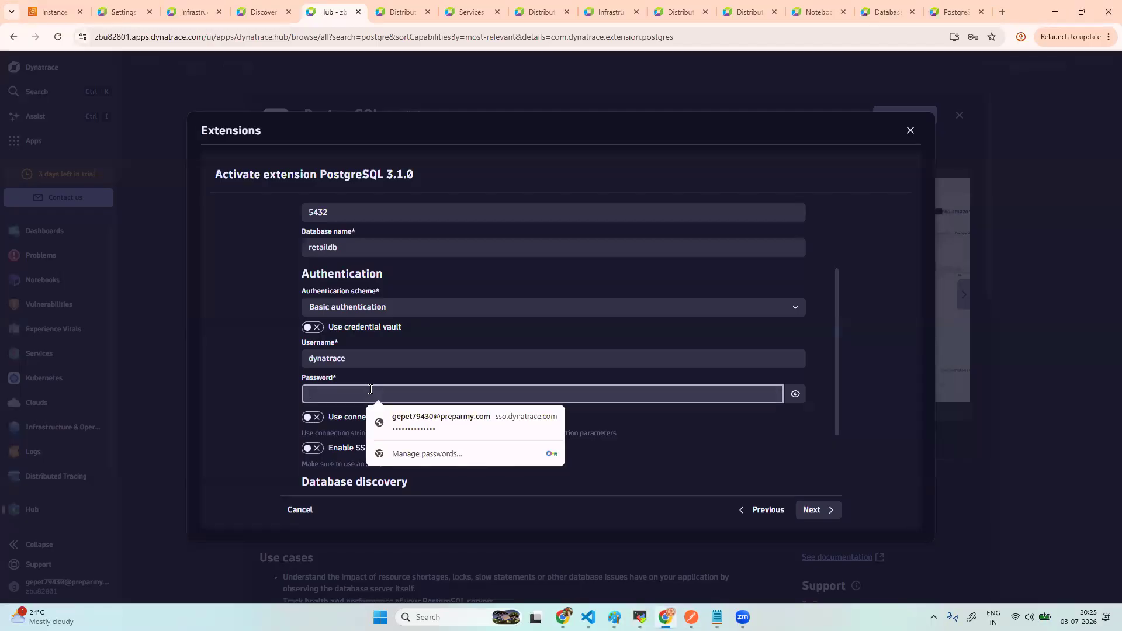
{"action": "key", "text": "ctrl+v"}
{"action": "left_click", "coordinate": [795, 394]}
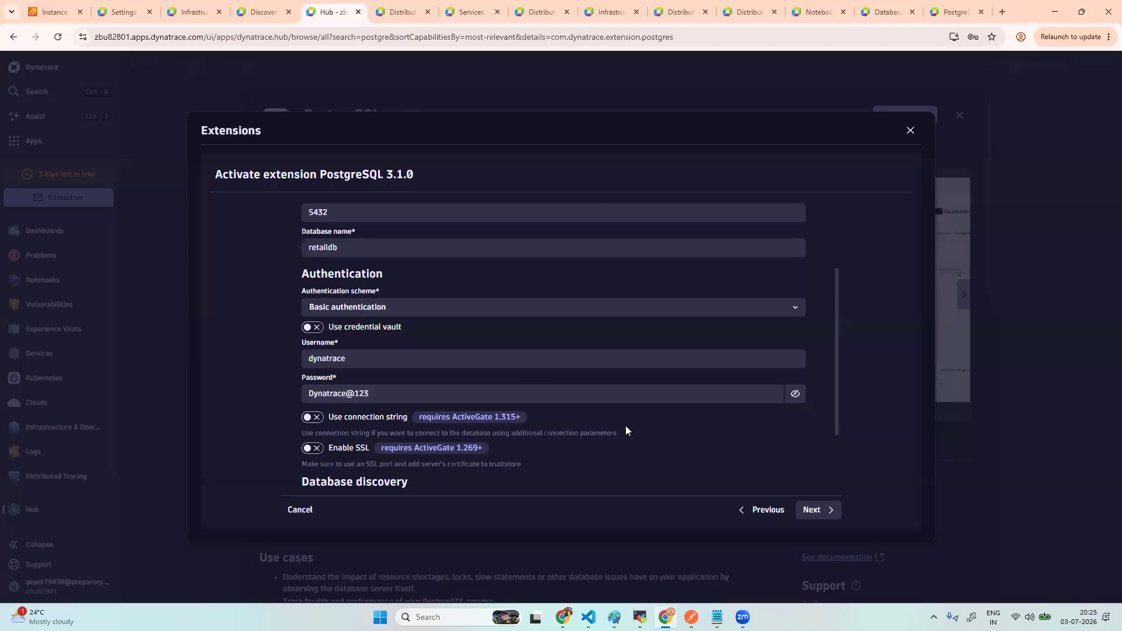
{"action": "scroll", "coordinate": [643, 441], "scroll_direction": "down", "scroll_amount": 2}
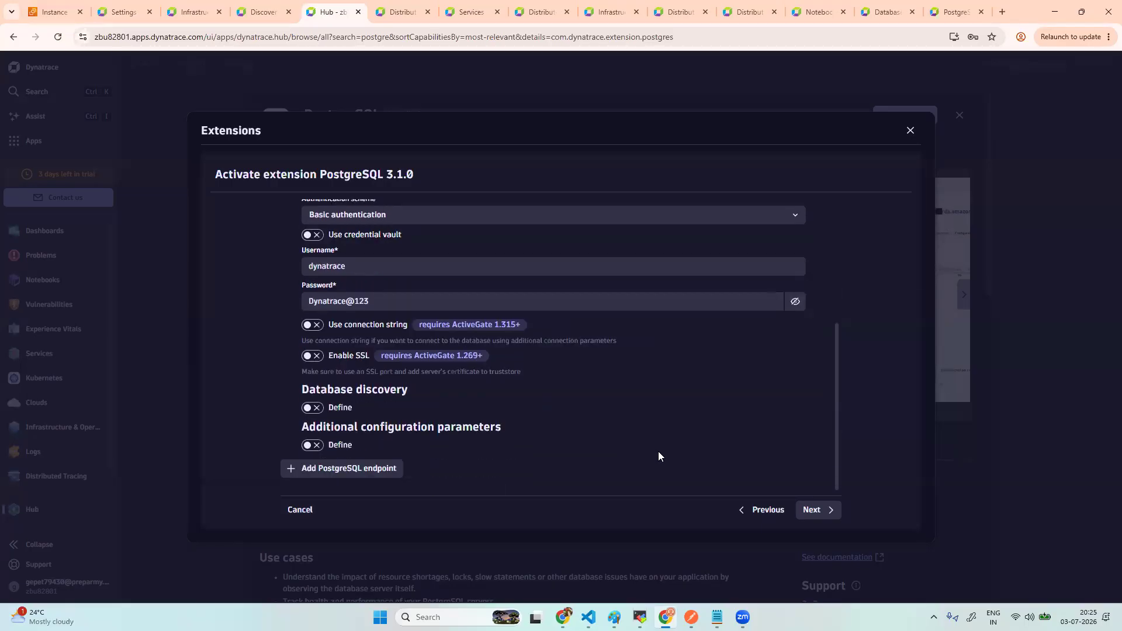
{"action": "left_click", "coordinate": [815, 515]}
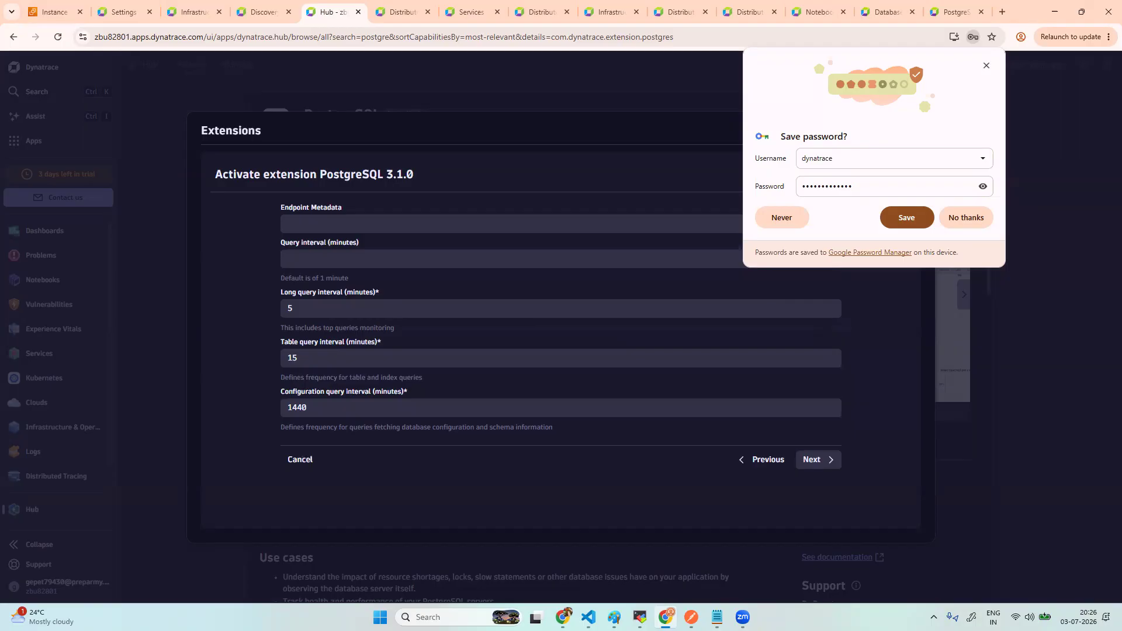
- Set the endpoint metadata to RetailDB-Postgres and dismiss Chrome's save-password prompt
{"action": "left_click", "coordinate": [345, 223]}
{"action": "key", "text": "ctrl+v"}
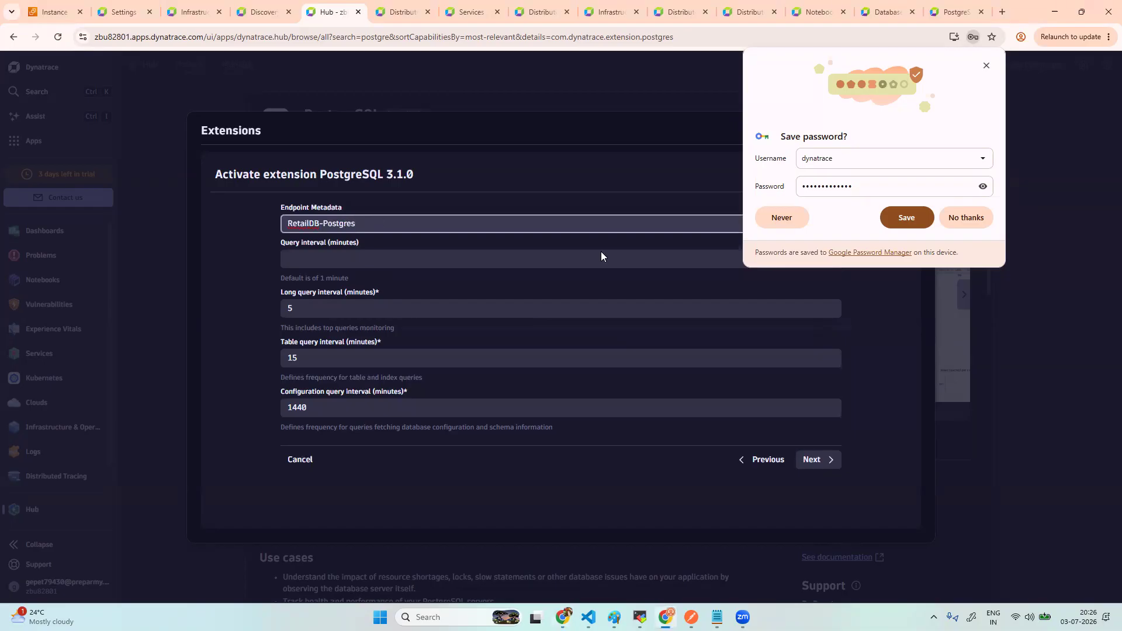
{"action": "left_click", "coordinate": [966, 218]}
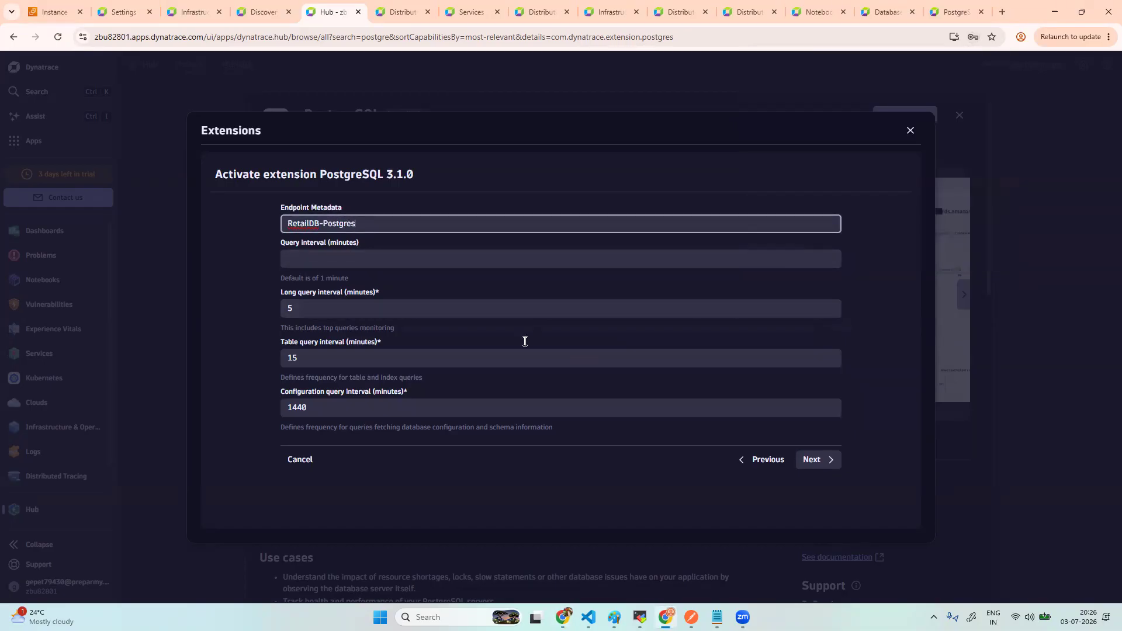
- On the next page, enter PostgreSQL-RetailDB-Lab as the configuration description
{"action": "left_click", "coordinate": [822, 461]}
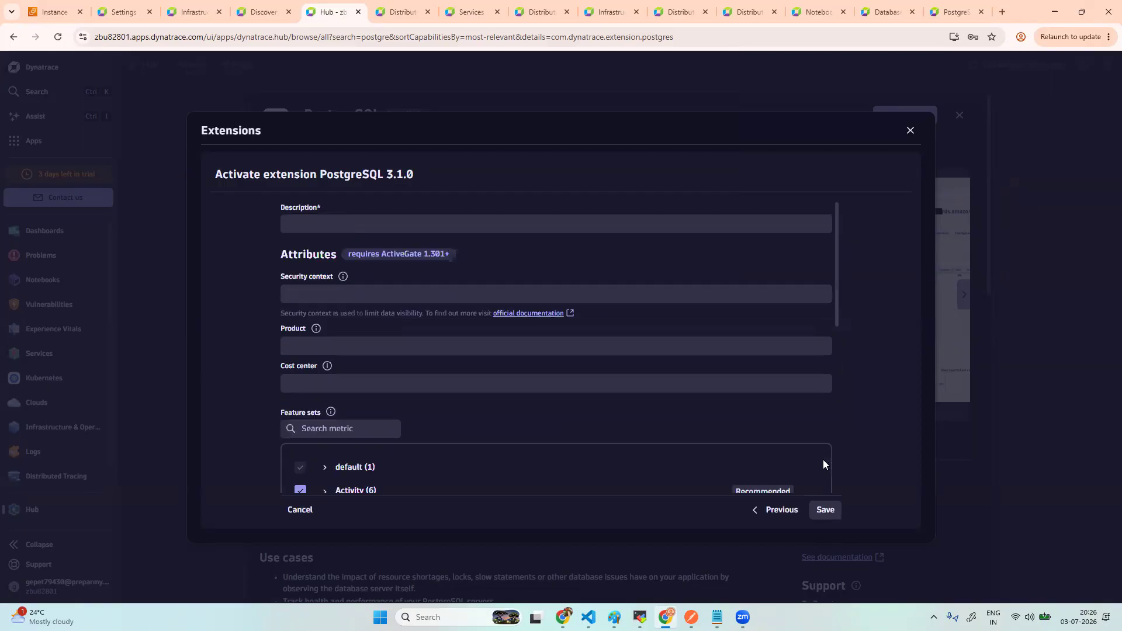
{"action": "left_click", "coordinate": [324, 221]}
{"action": "type", "text": "PostgreSQL-RetailDB-Lab"}
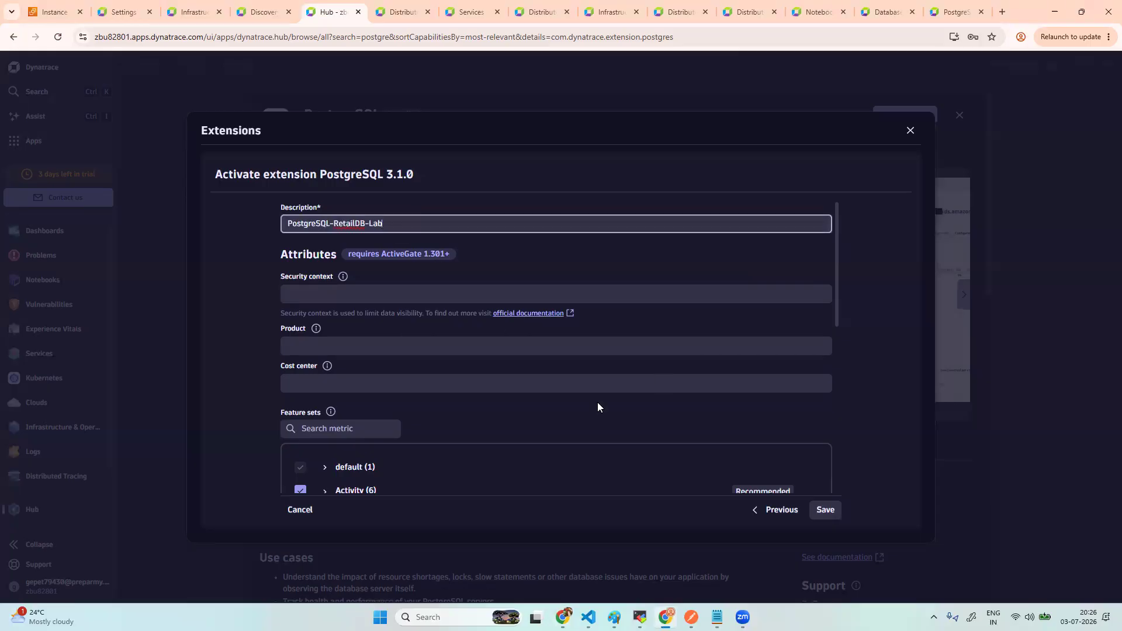
- Enable the I/O, Tablespaces and Tables feature sets and save the configuration
{"action": "scroll", "coordinate": [598, 407], "scroll_direction": "down", "scroll_amount": 3}
{"action": "scroll", "coordinate": [597, 402], "scroll_direction": "down", "scroll_amount": 2}
{"action": "left_click", "coordinate": [300, 303]}
{"action": "scroll", "coordinate": [433, 406], "scroll_direction": "down", "scroll_amount": 2}
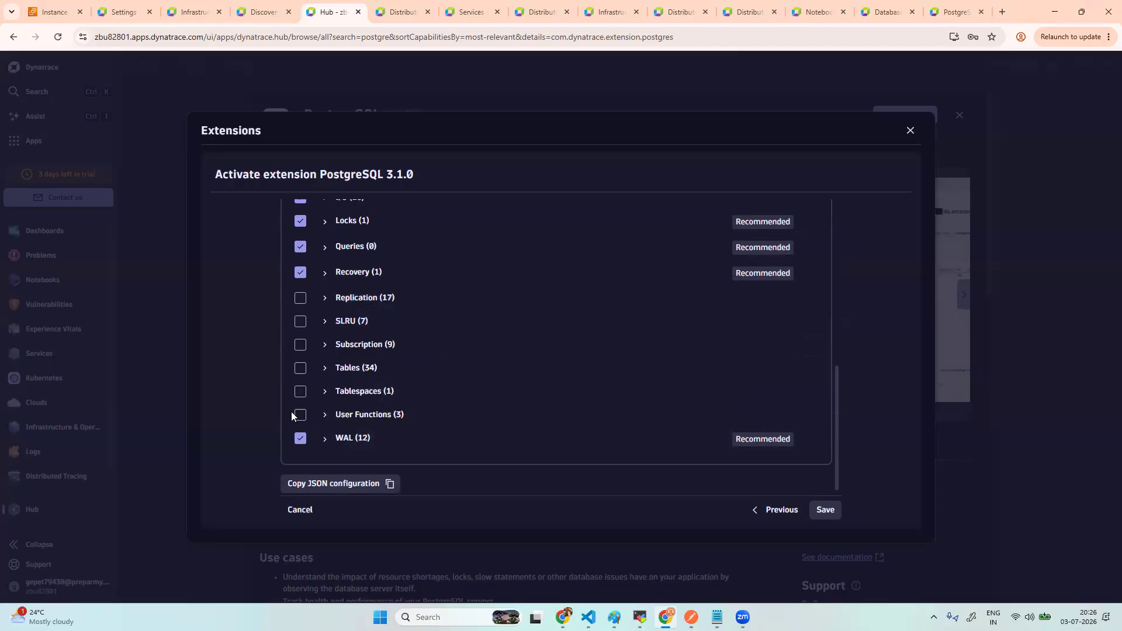
{"action": "left_click", "coordinate": [300, 391]}
{"action": "left_click", "coordinate": [300, 368]}
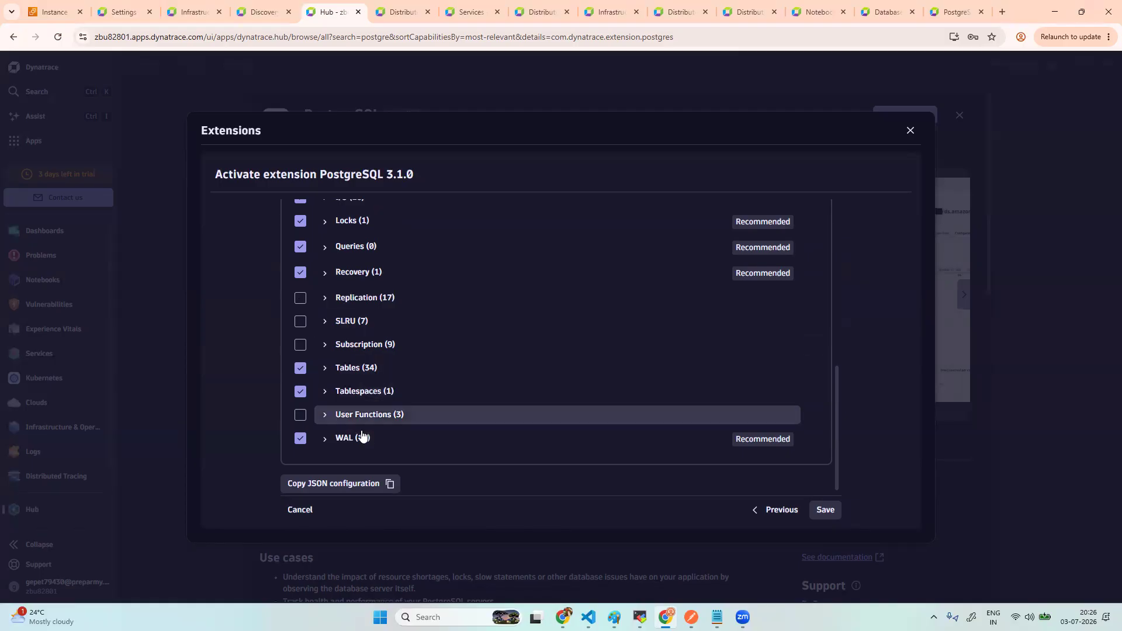
{"action": "left_click", "coordinate": [820, 510]}
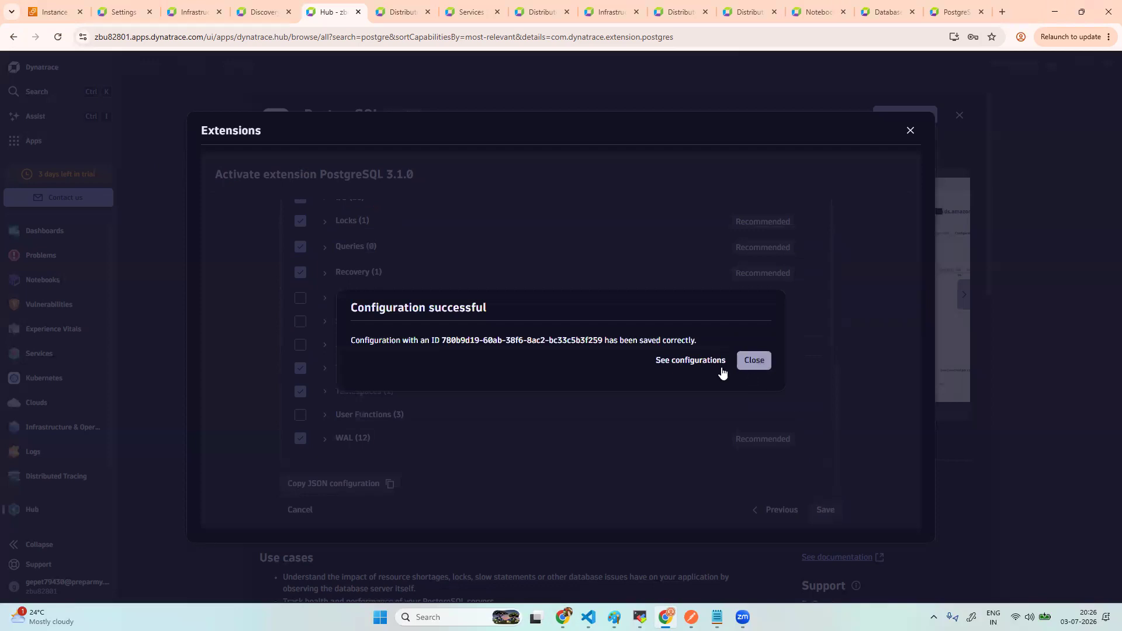
- Open the saved monitoring configurations, then fetch the extension's logs from the Health view
{"action": "left_click", "coordinate": [689, 361]}
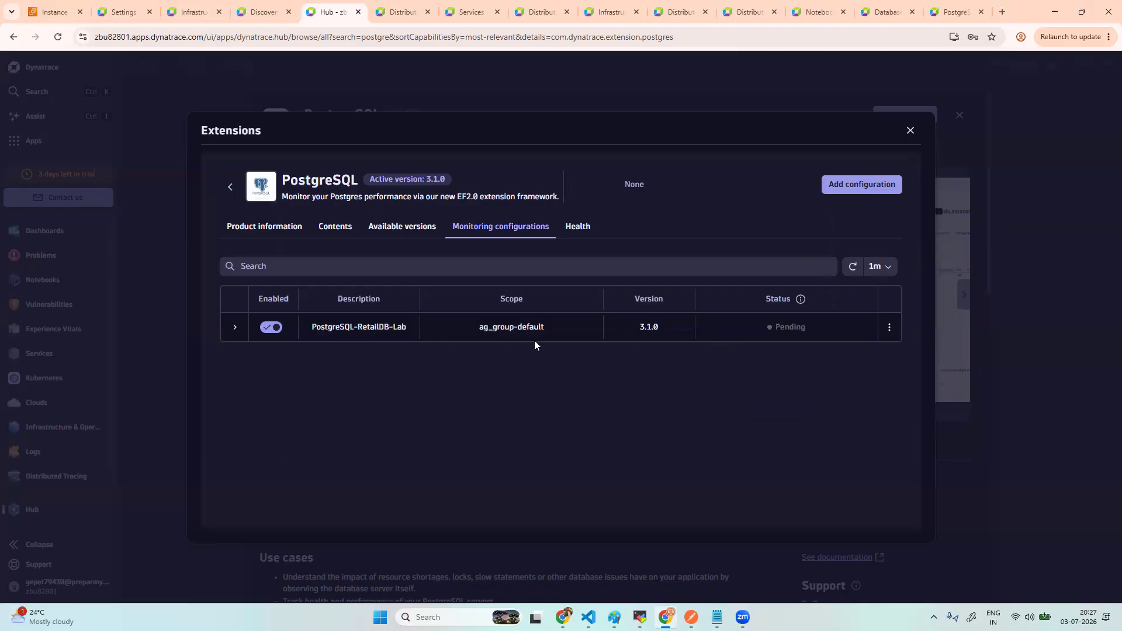
{"action": "left_click", "coordinate": [576, 230]}
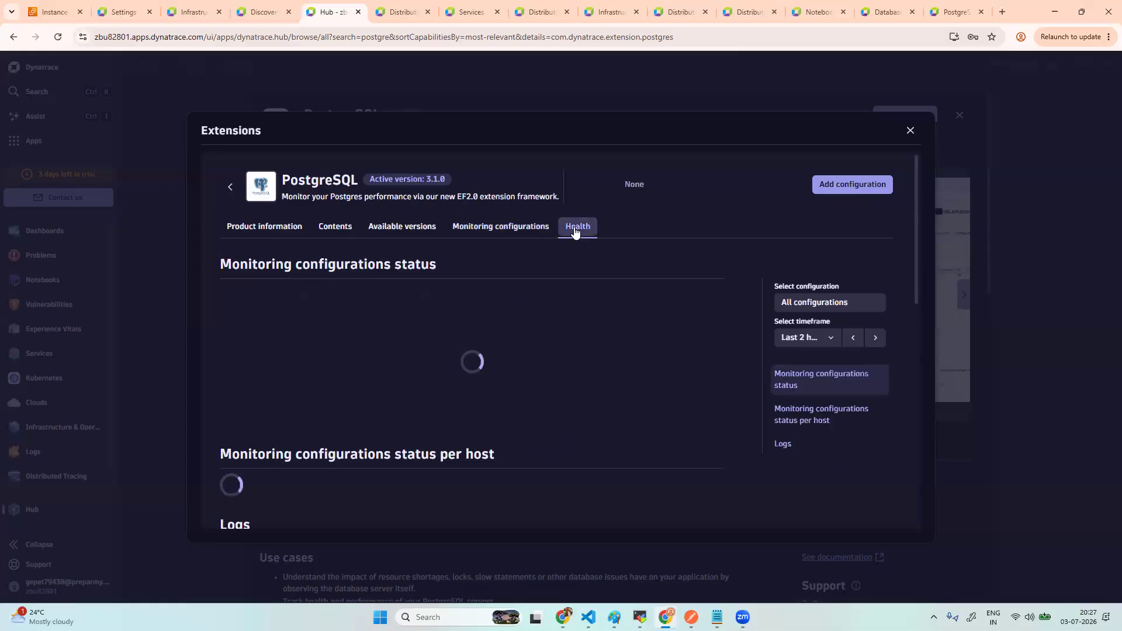
{"action": "scroll", "coordinate": [622, 324], "scroll_direction": "down", "scroll_amount": 8}
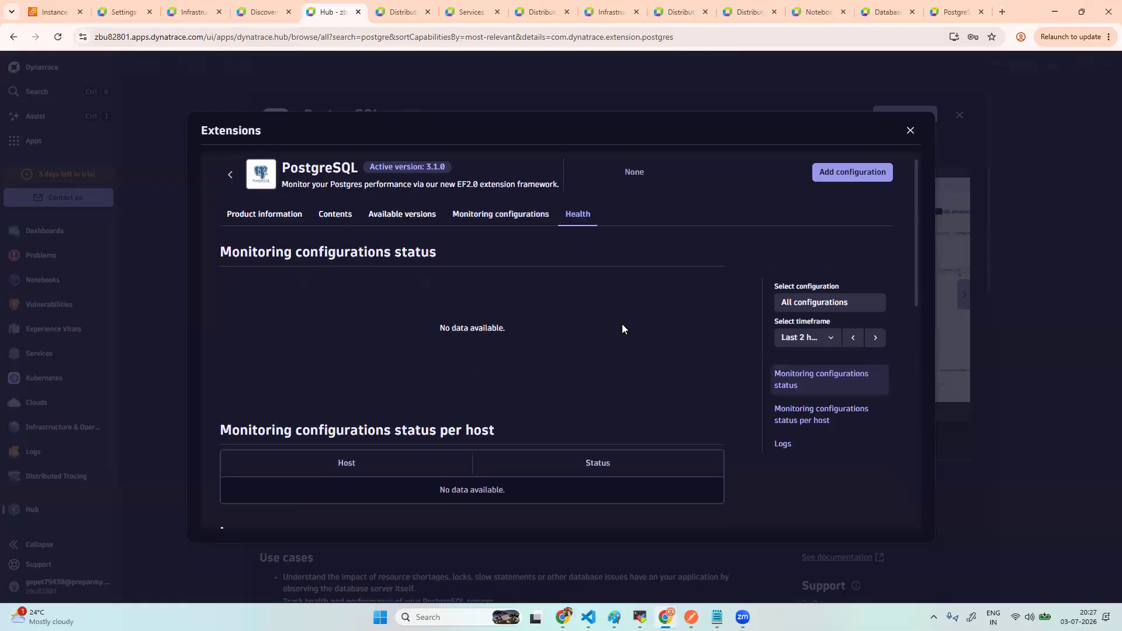
{"action": "left_click", "coordinate": [489, 515]}
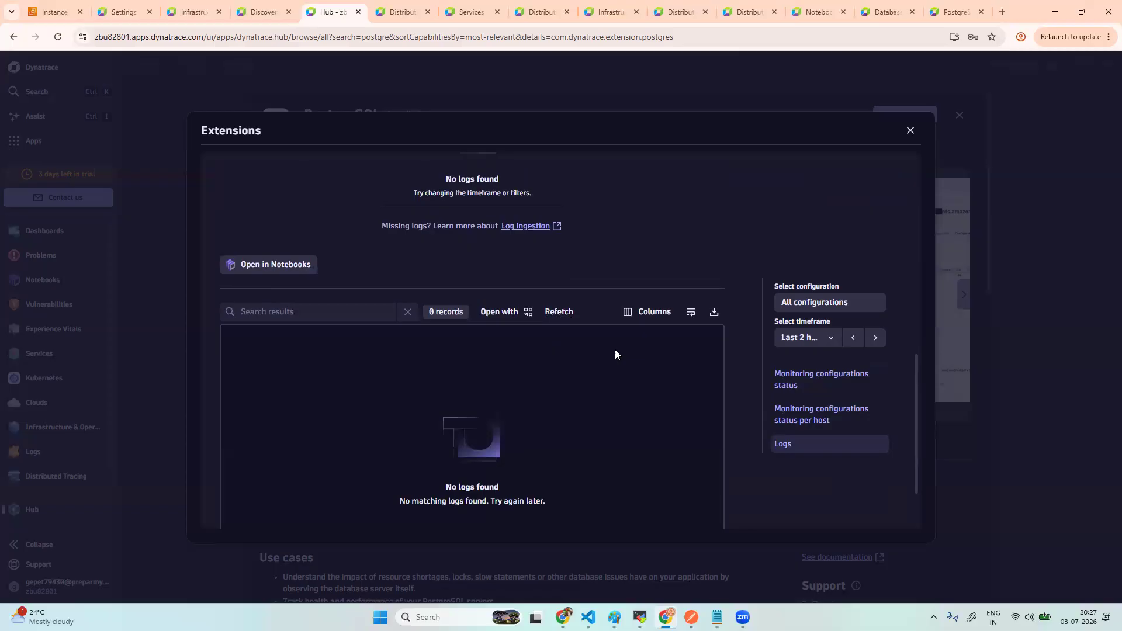
{"action": "scroll", "coordinate": [615, 350], "scroll_direction": "down", "scroll_amount": 2}
{"action": "scroll", "coordinate": [572, 308], "scroll_direction": "up", "scroll_amount": 6}
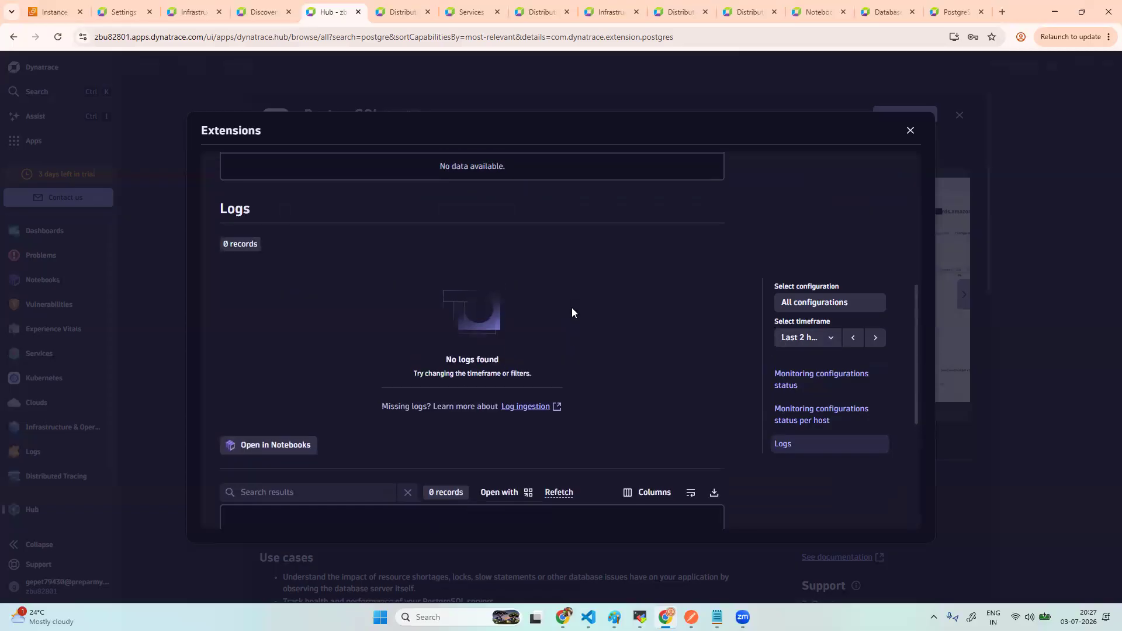
{"action": "left_click", "coordinate": [554, 237]}
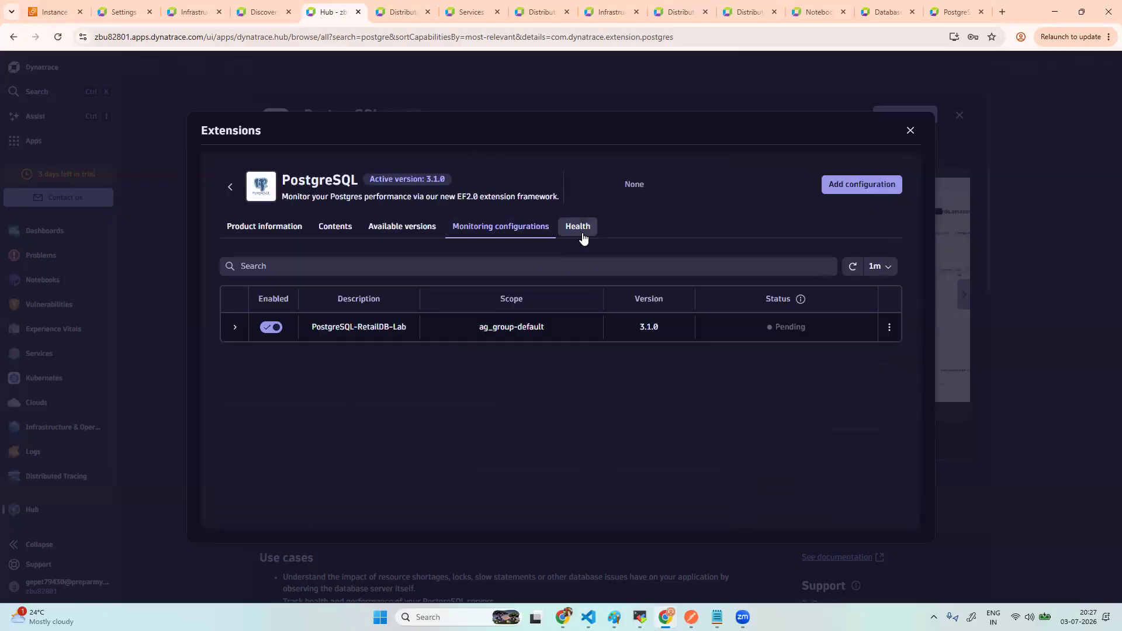
- Refetch the health logs, refreshing the configuration status between checks
{"action": "left_click", "coordinate": [579, 227]}
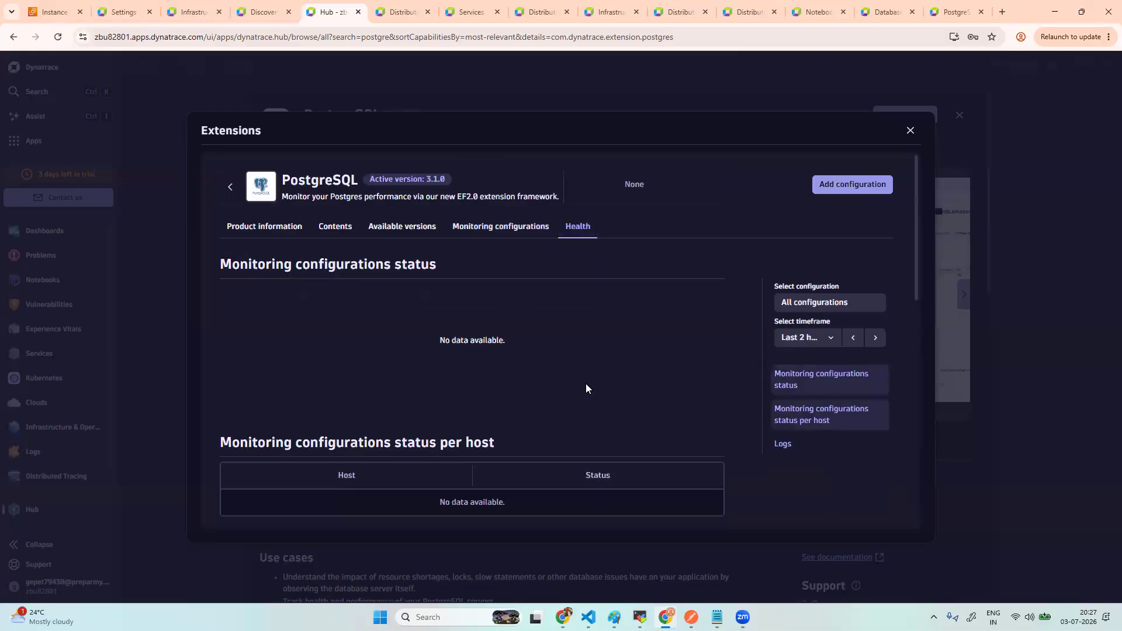
{"action": "scroll", "coordinate": [587, 388], "scroll_direction": "down", "scroll_amount": 3}
{"action": "scroll", "coordinate": [586, 384], "scroll_direction": "down", "scroll_amount": 5}
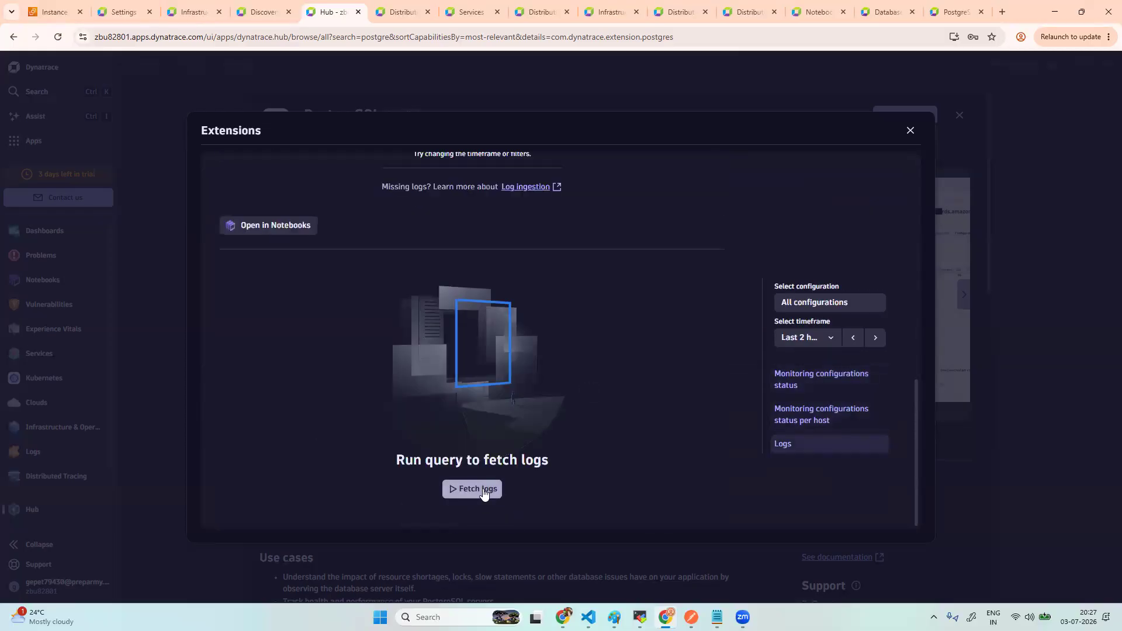
{"action": "left_click", "coordinate": [482, 489]}
{"action": "scroll", "coordinate": [553, 321], "scroll_direction": "up", "scroll_amount": 8}
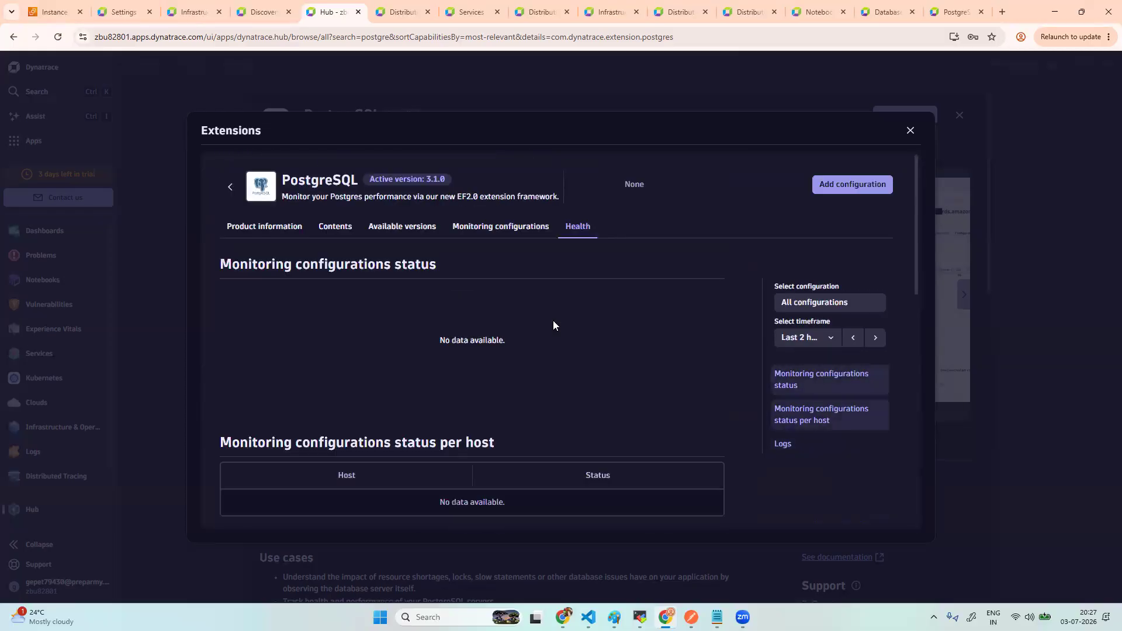
{"action": "left_click", "coordinate": [522, 232]}
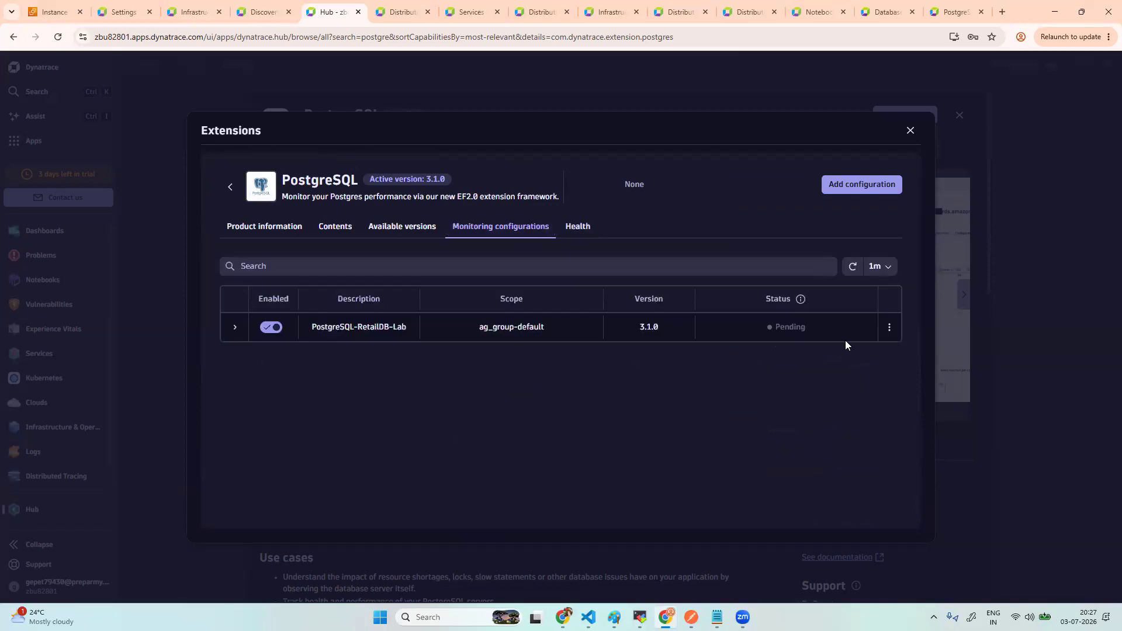
{"action": "left_click", "coordinate": [853, 270]}
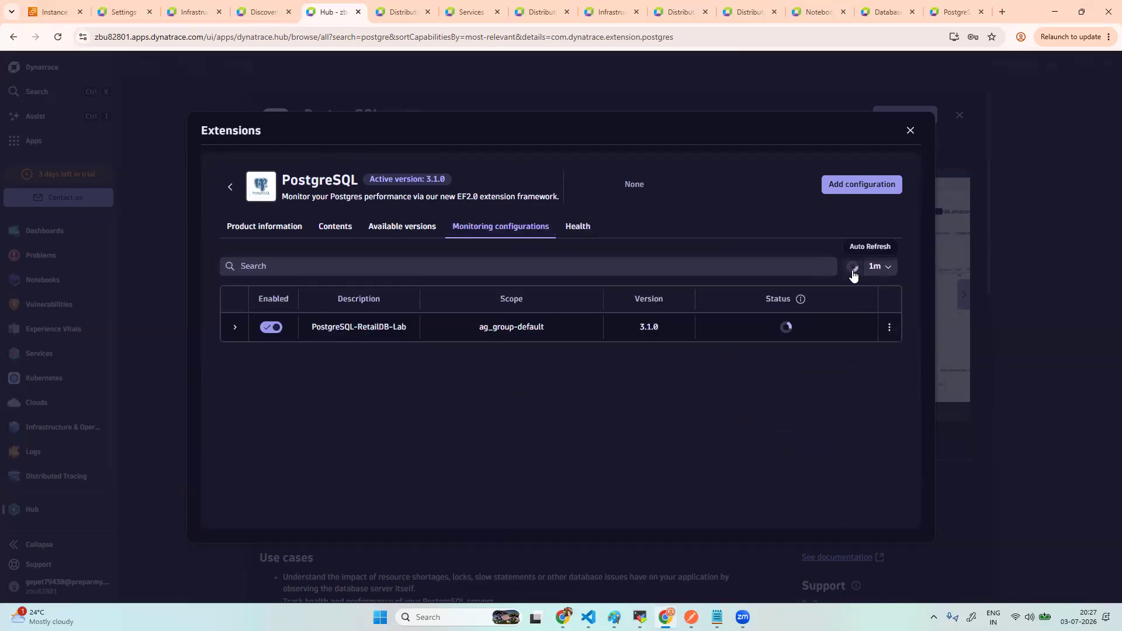
{"action": "left_click", "coordinate": [578, 227]}
{"action": "scroll", "coordinate": [570, 380], "scroll_direction": "down", "scroll_amount": 15}
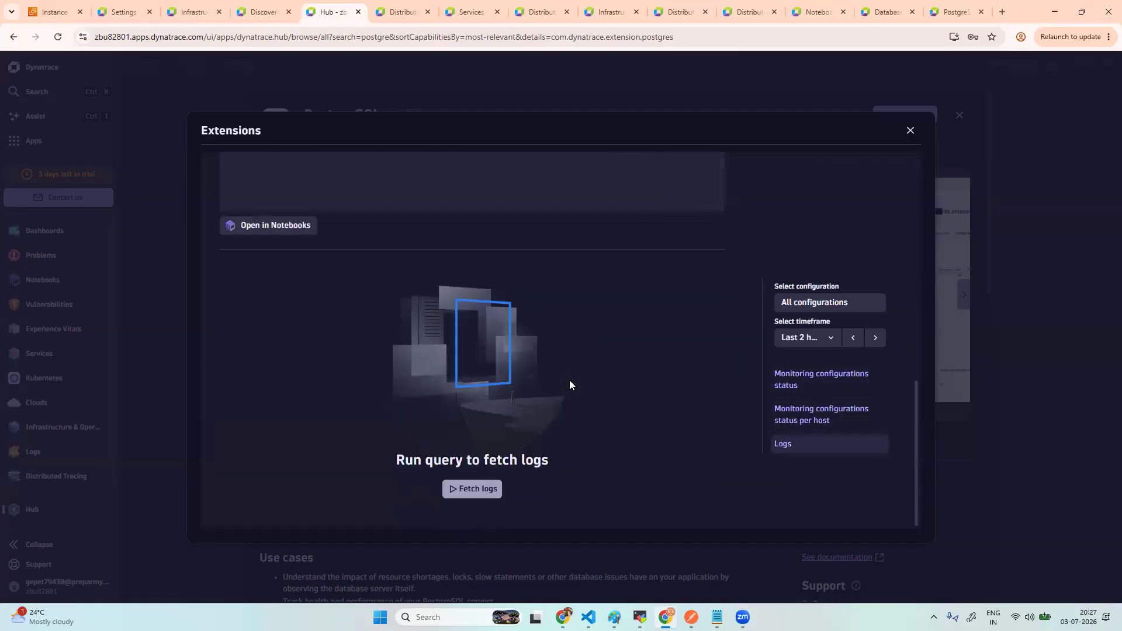
{"action": "left_click", "coordinate": [470, 490]}
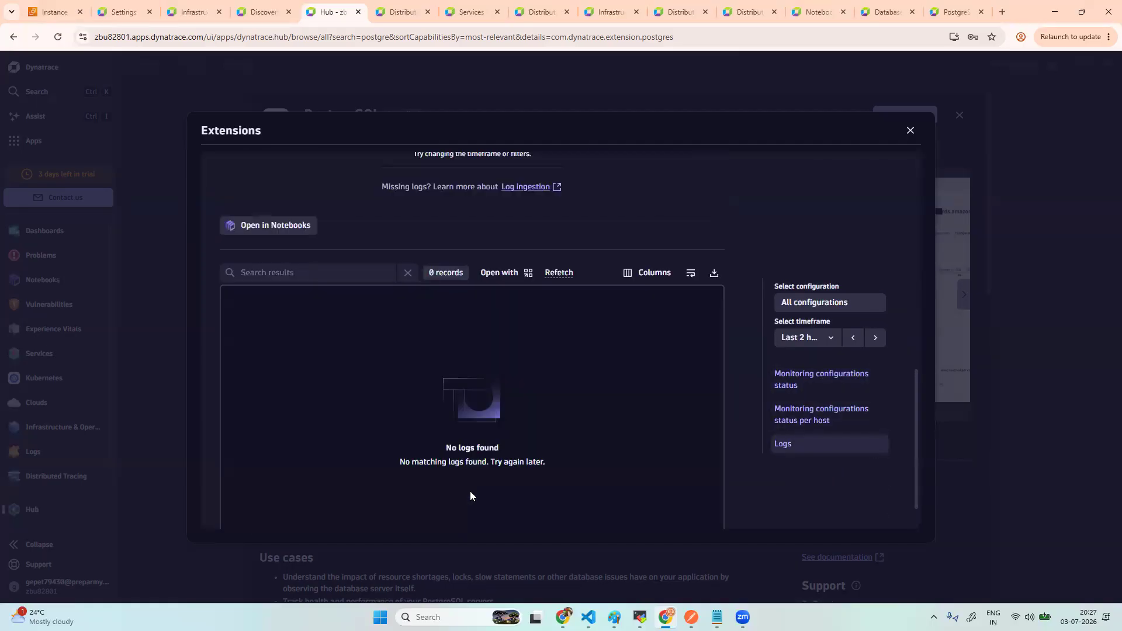
{"action": "scroll", "coordinate": [574, 334], "scroll_direction": "up", "scroll_amount": 15}
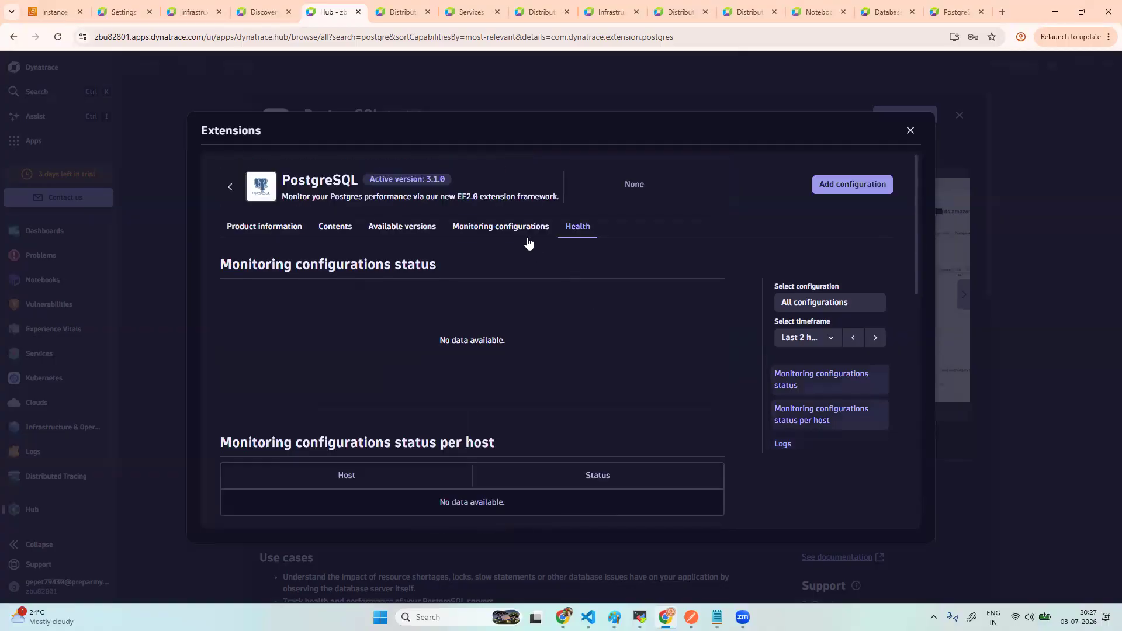
{"action": "left_click", "coordinate": [533, 233]}
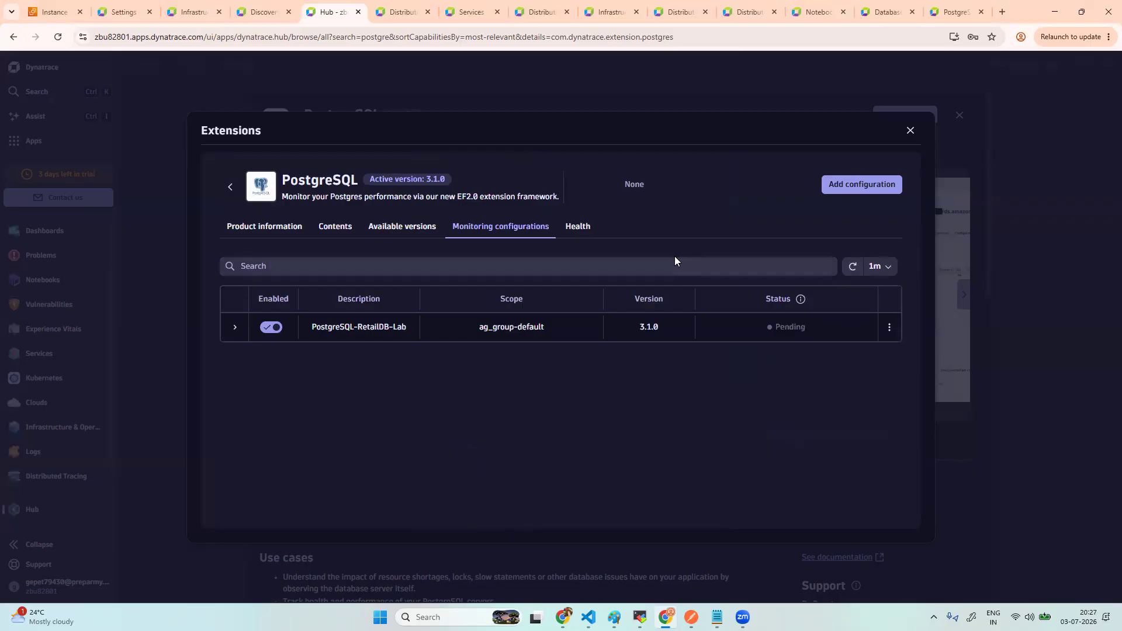
- Limit the health data to the last 30 minutes, read the logs, and return to configurations
{"action": "left_click", "coordinate": [580, 231]}
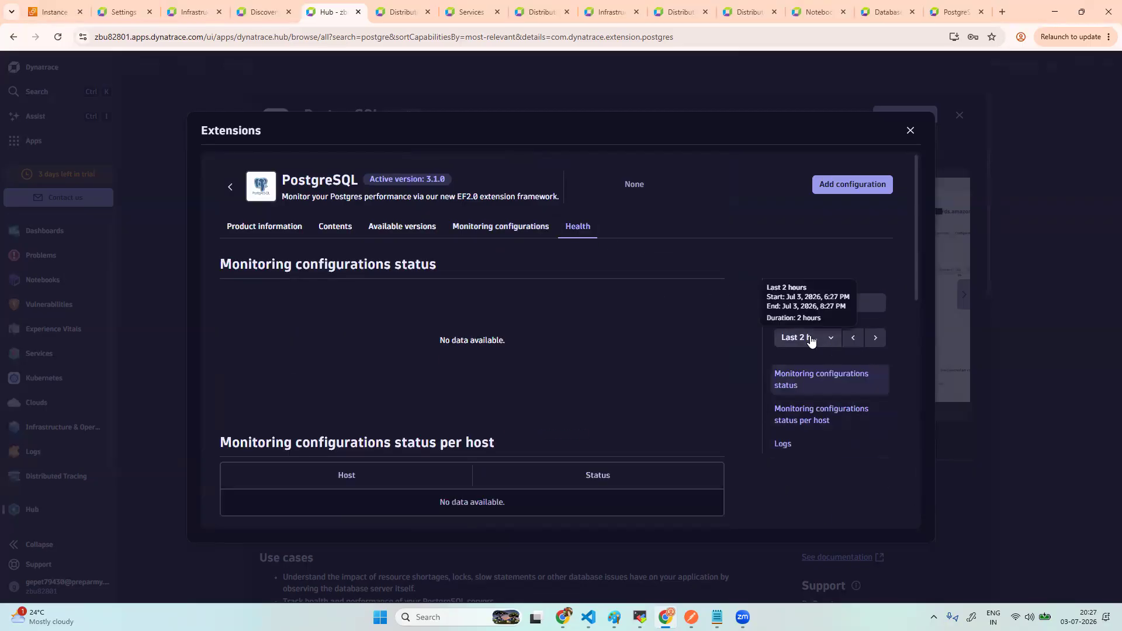
{"action": "left_click", "coordinate": [825, 339]}
{"action": "left_click", "coordinate": [561, 404]}
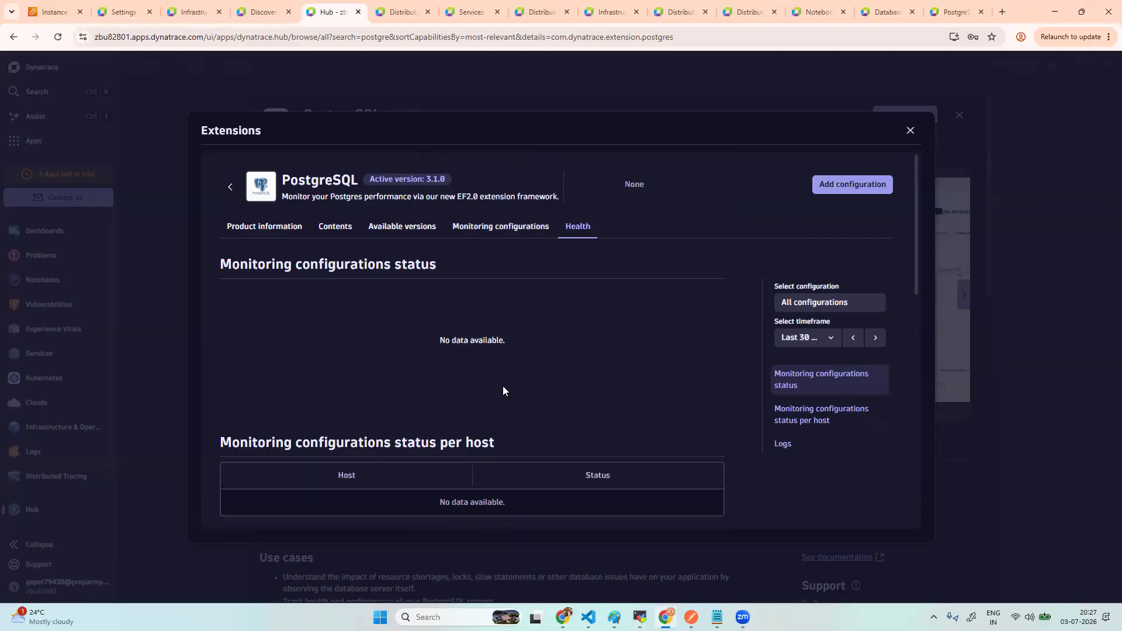
{"action": "scroll", "coordinate": [504, 389], "scroll_direction": "down", "scroll_amount": 4}
{"action": "scroll", "coordinate": [503, 391], "scroll_direction": "down", "scroll_amount": 5}
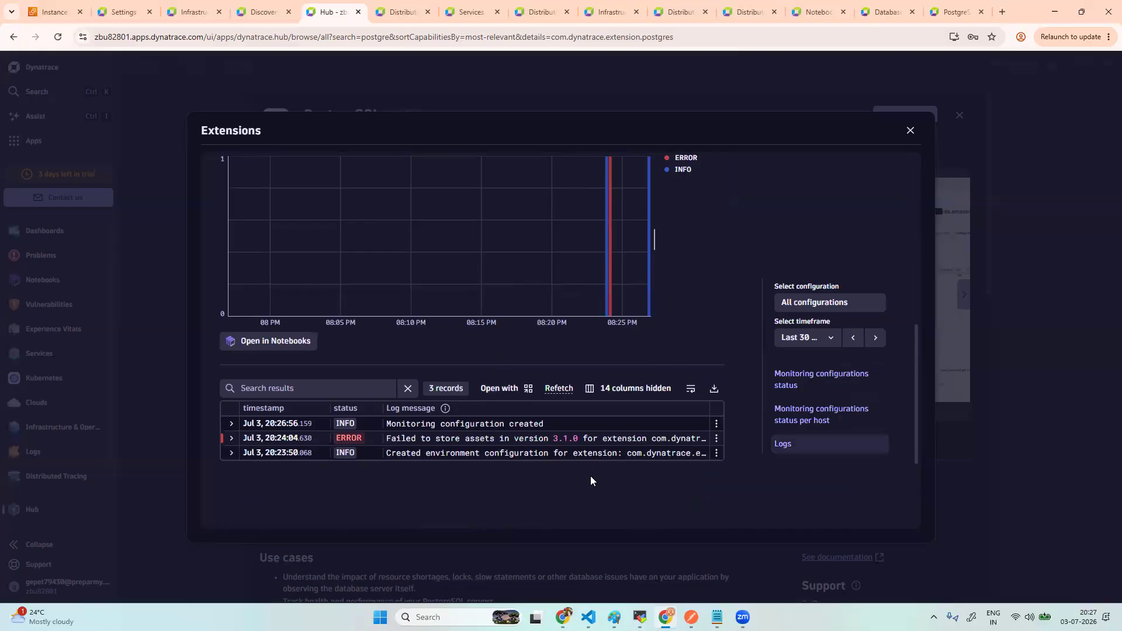
{"action": "scroll", "coordinate": [591, 476], "scroll_direction": "down", "scroll_amount": 3}
{"action": "scroll", "coordinate": [590, 476], "scroll_direction": "up", "scroll_amount": 5}
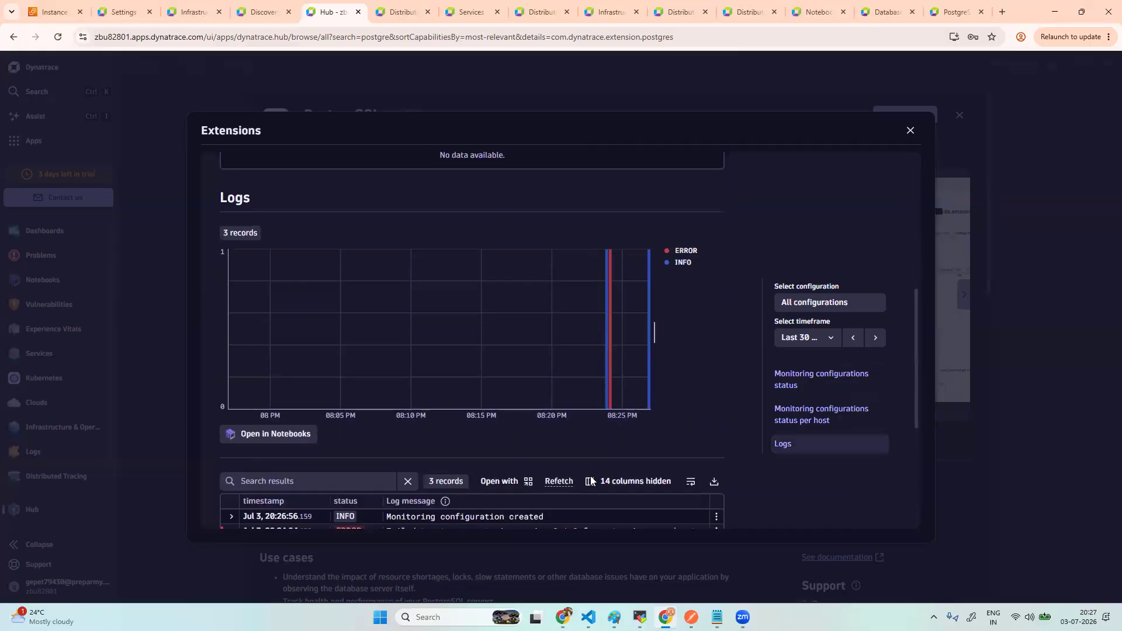
{"action": "scroll", "coordinate": [592, 481], "scroll_direction": "down", "scroll_amount": 3}
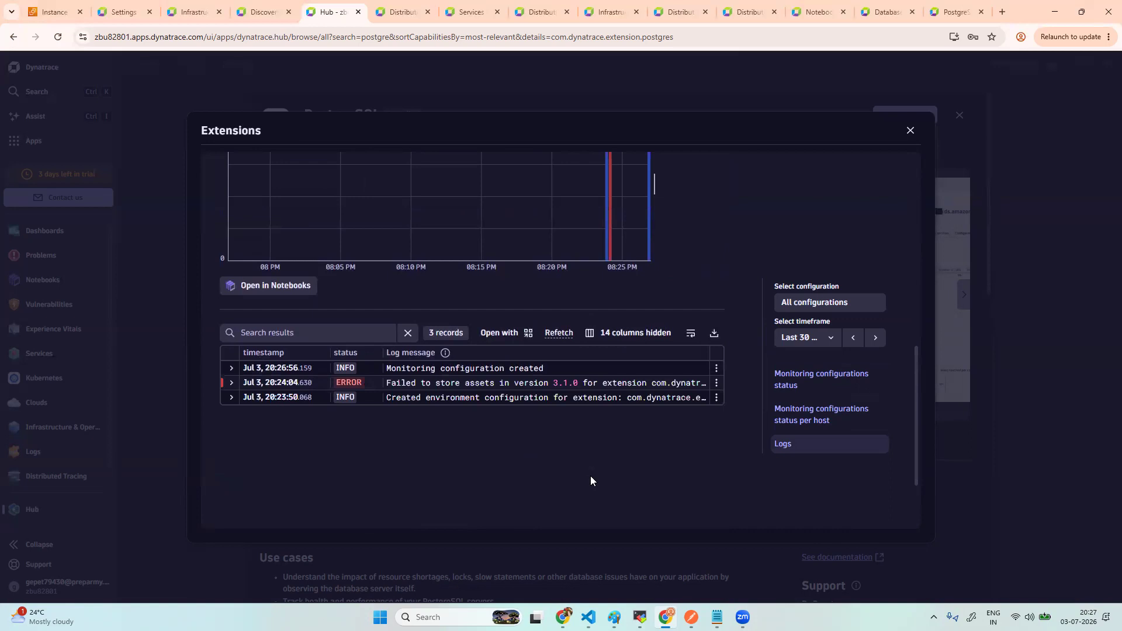
{"action": "scroll", "coordinate": [591, 477], "scroll_direction": "up", "scroll_amount": 10}
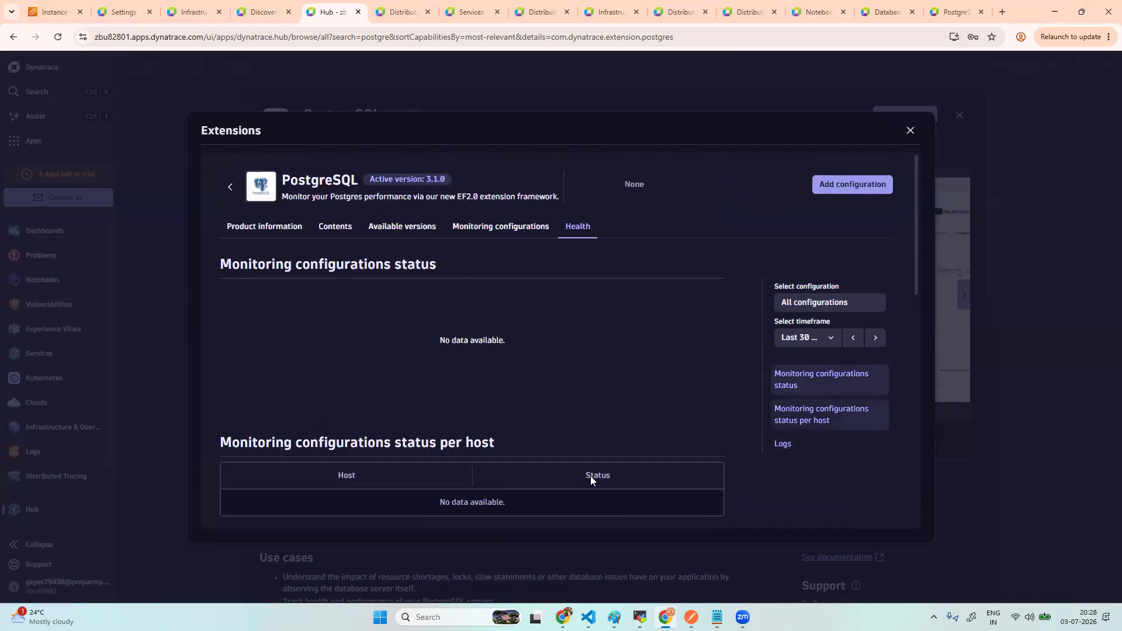
{"action": "left_click", "coordinate": [504, 230]}
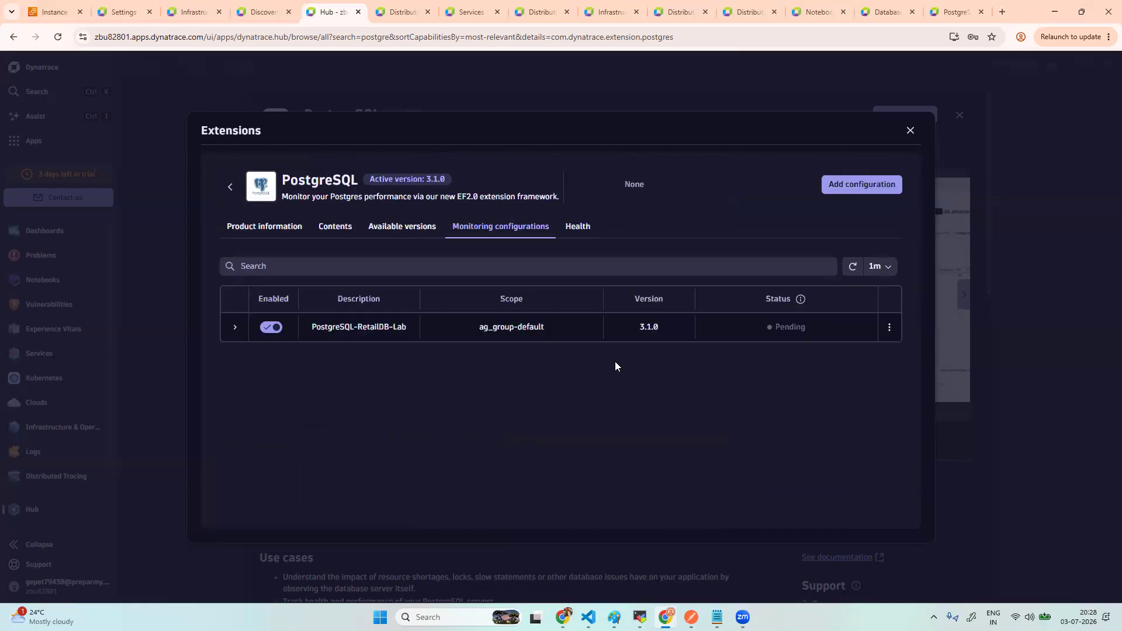
- Refresh the PostgreSQL-RetailDB-Lab status twice and close the extension dialog
{"action": "left_click", "coordinate": [851, 267]}
{"action": "left_click", "coordinate": [851, 268]}
{"action": "left_click", "coordinate": [910, 130]}
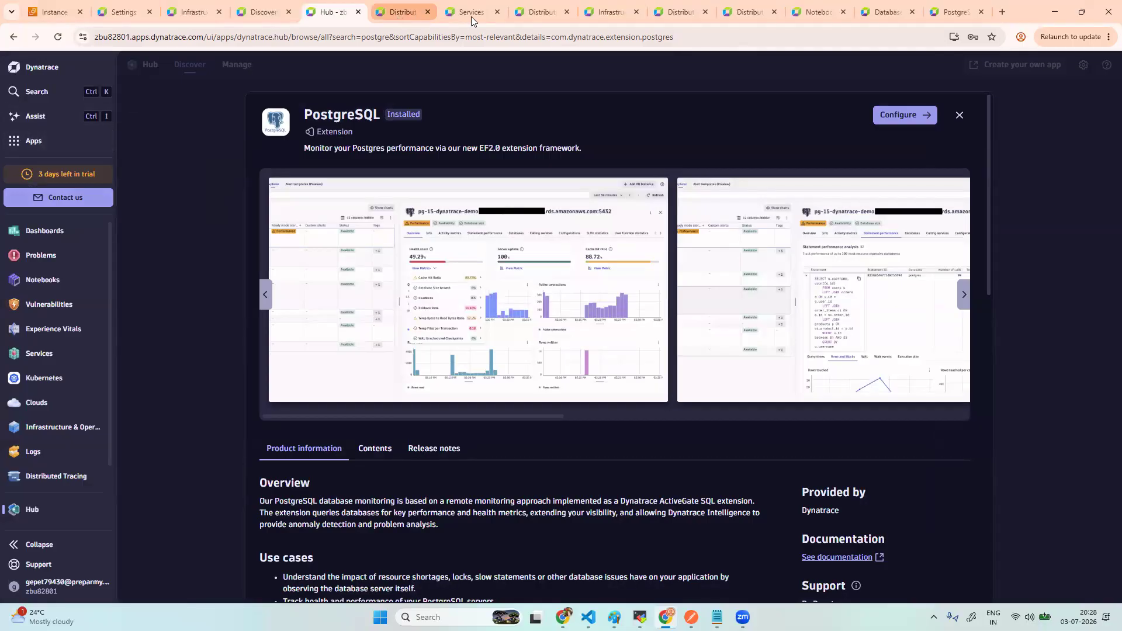
- Open host ip-172-31-3-62 from Infrastructure and list its processes, including Postgres (data)
{"action": "left_click", "coordinate": [194, 13]}
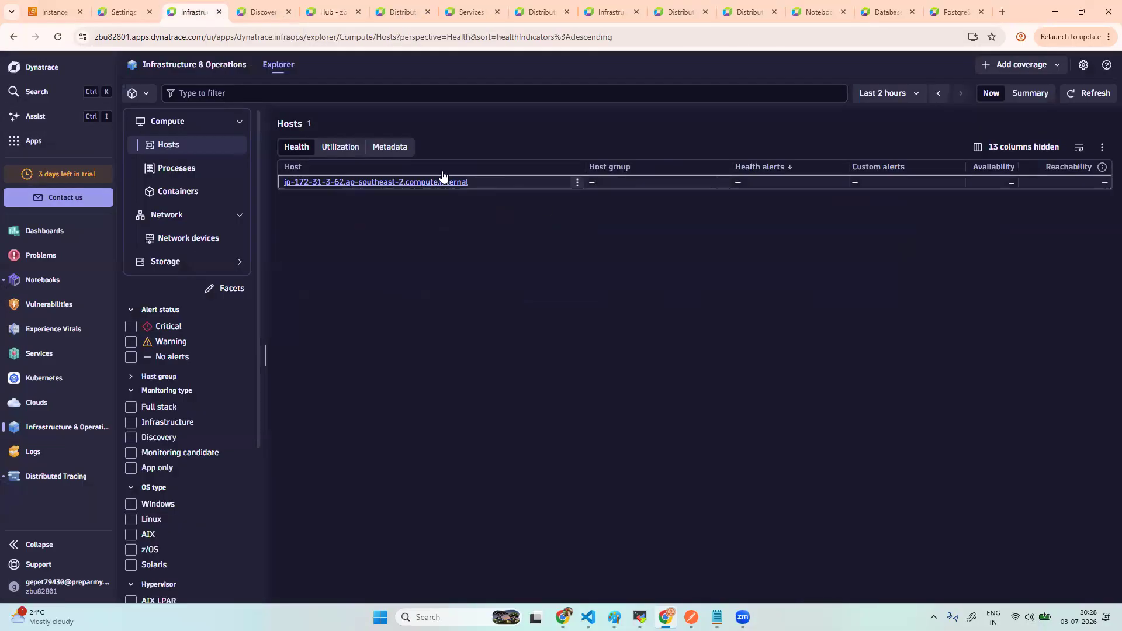
{"action": "left_click", "coordinate": [420, 183]}
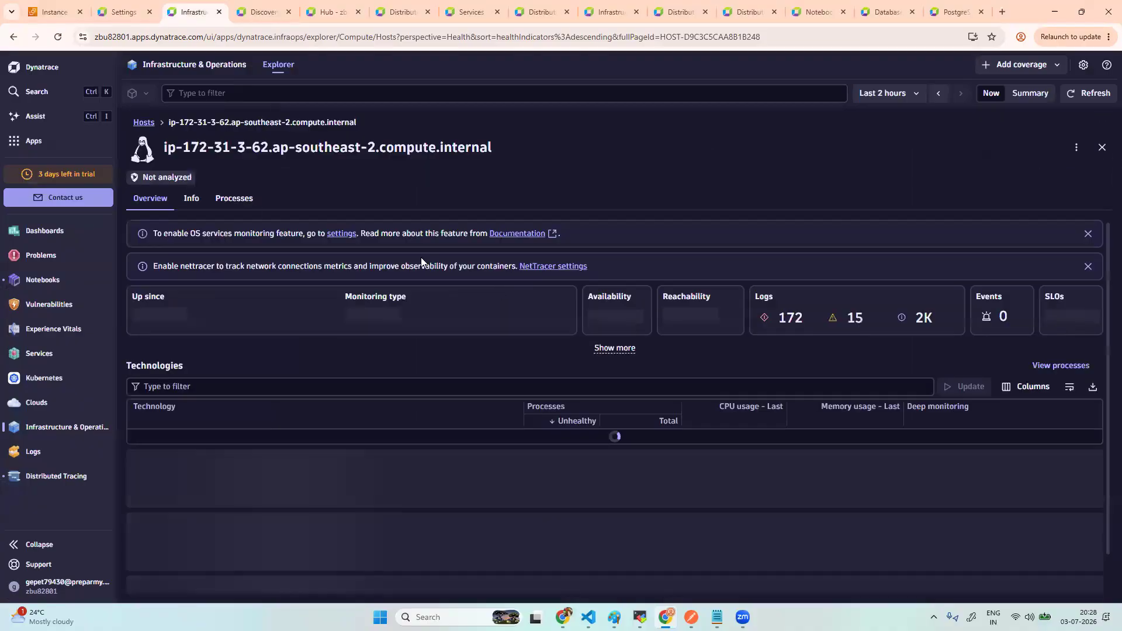
{"action": "left_click", "coordinate": [239, 201]}
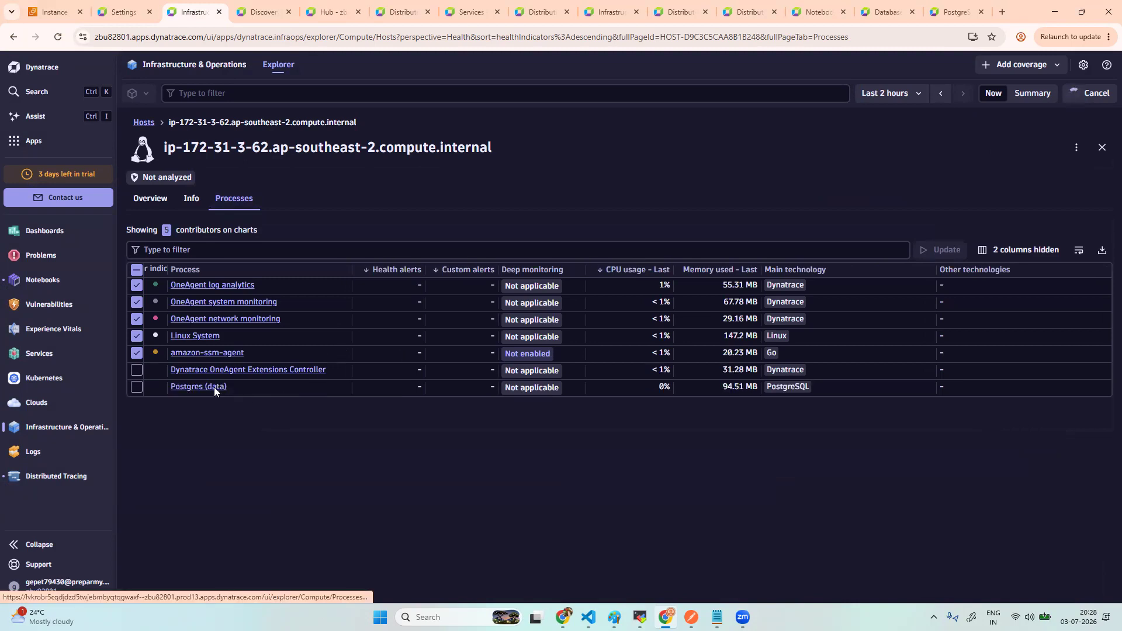
{"action": "scroll", "coordinate": [351, 517], "scroll_direction": "down", "scroll_amount": 1}
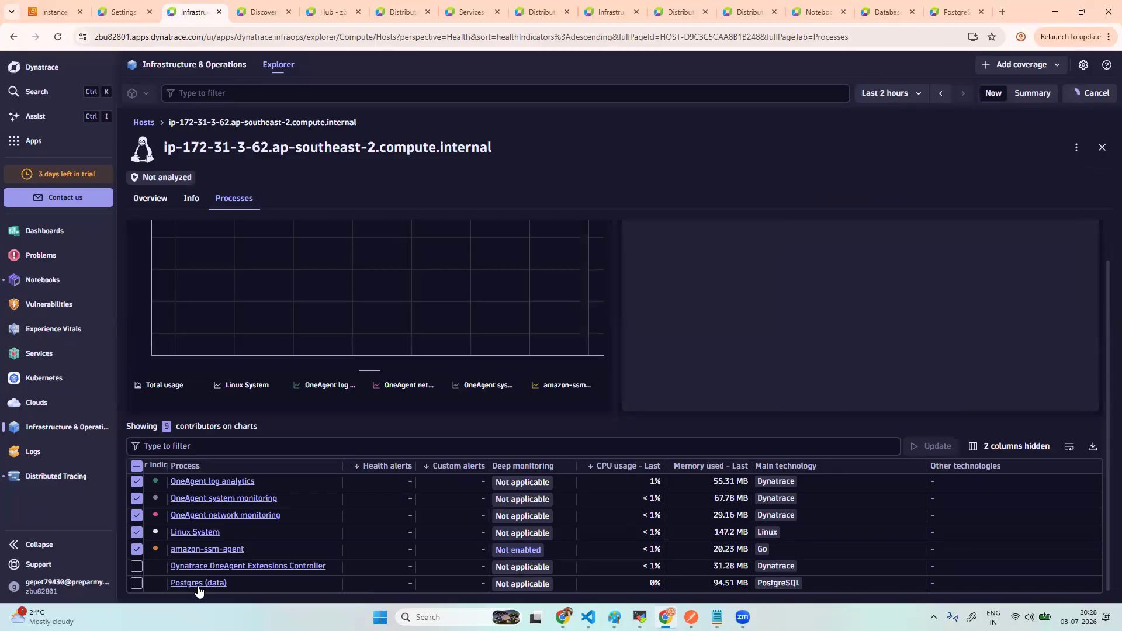
- Find the Databases app via 'dat', view its 0 database instances, then return to the Hub tab
{"action": "left_click", "coordinate": [40, 146]}
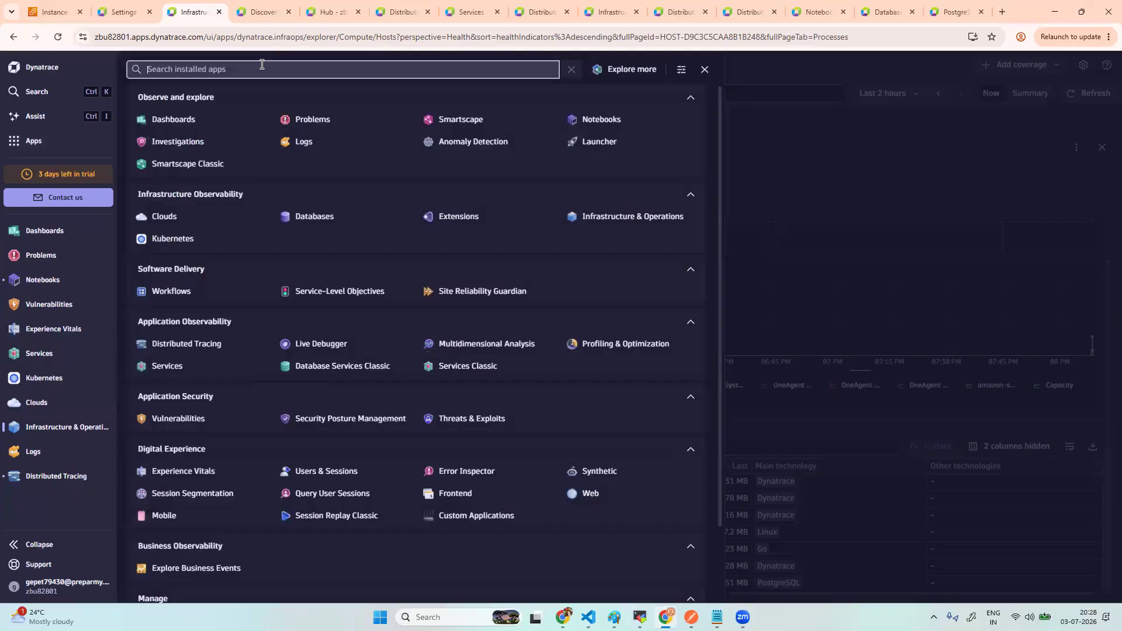
{"action": "type", "text": "dat"}
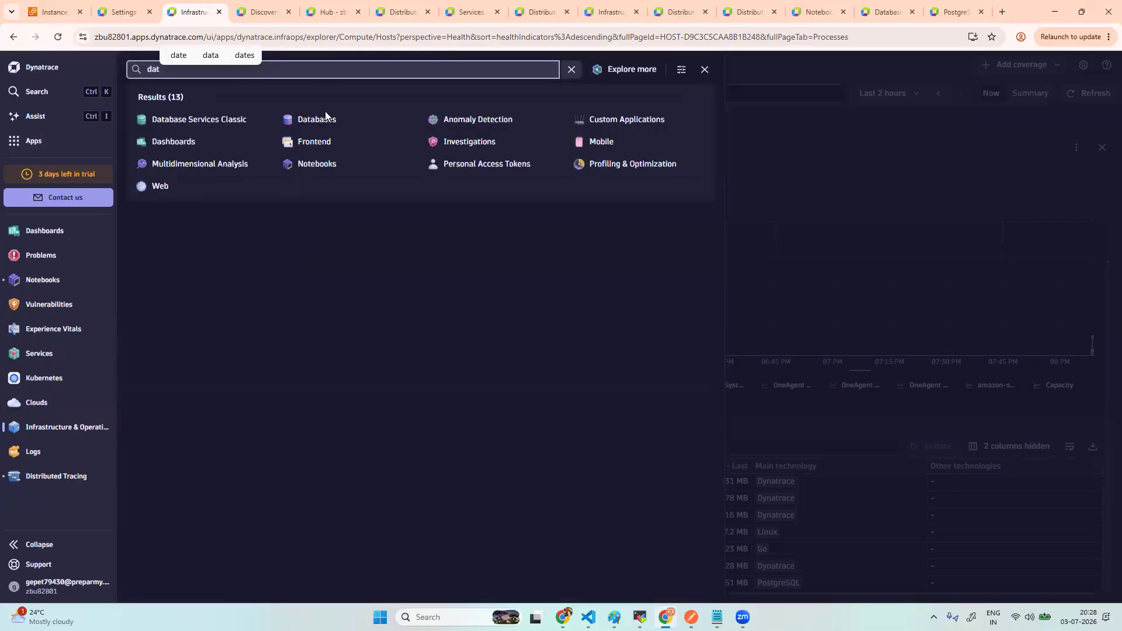
{"action": "left_click", "coordinate": [325, 117]}
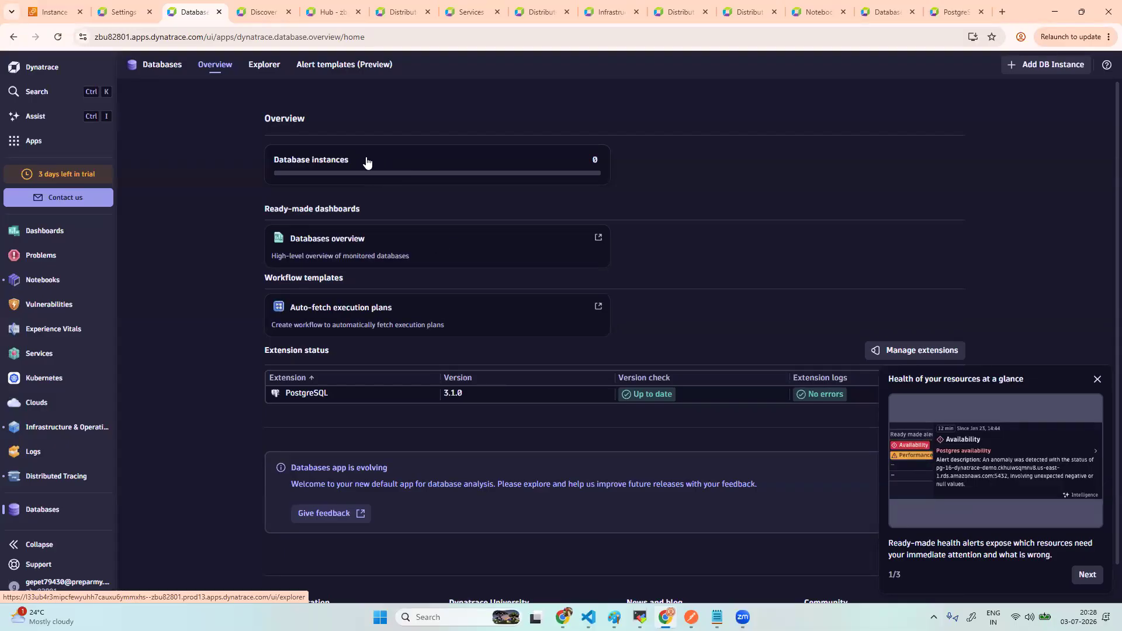
{"action": "left_click", "coordinate": [401, 169]}
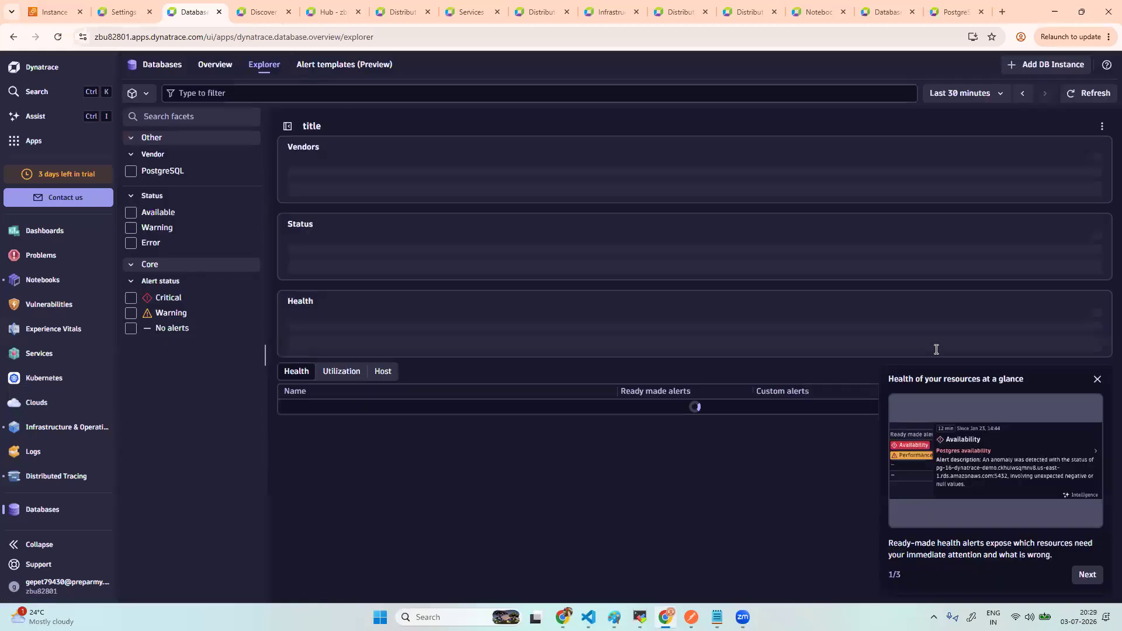
{"action": "left_click", "coordinate": [329, 13]}
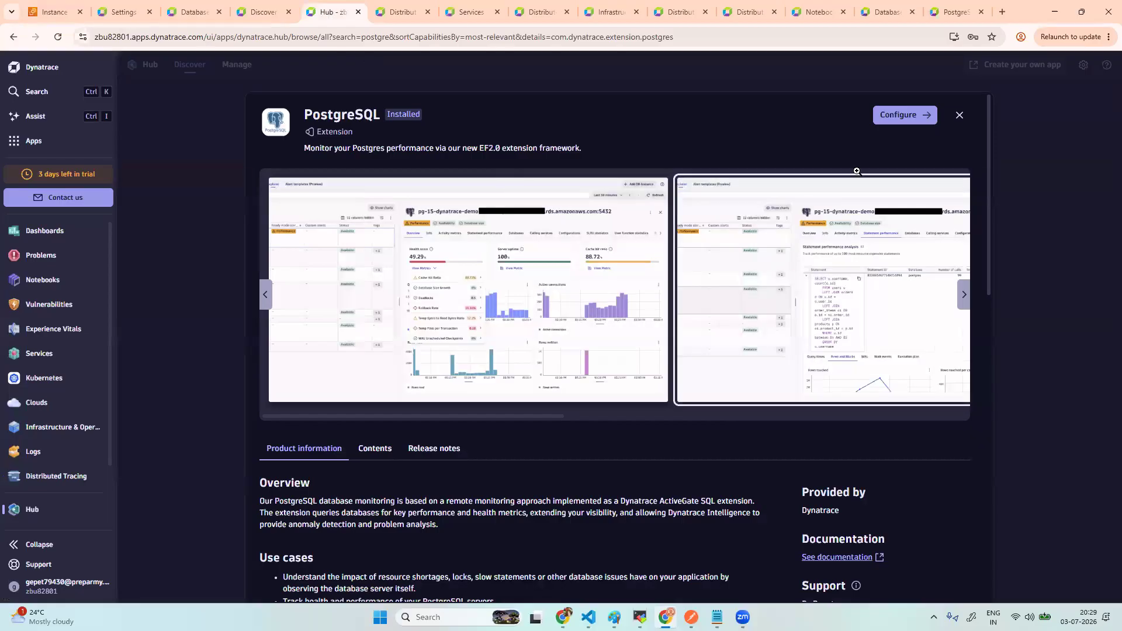
- Fetch the extension's six latest health log records and inspect the ActiveGate assignment entry
{"action": "left_click", "coordinate": [898, 117]}
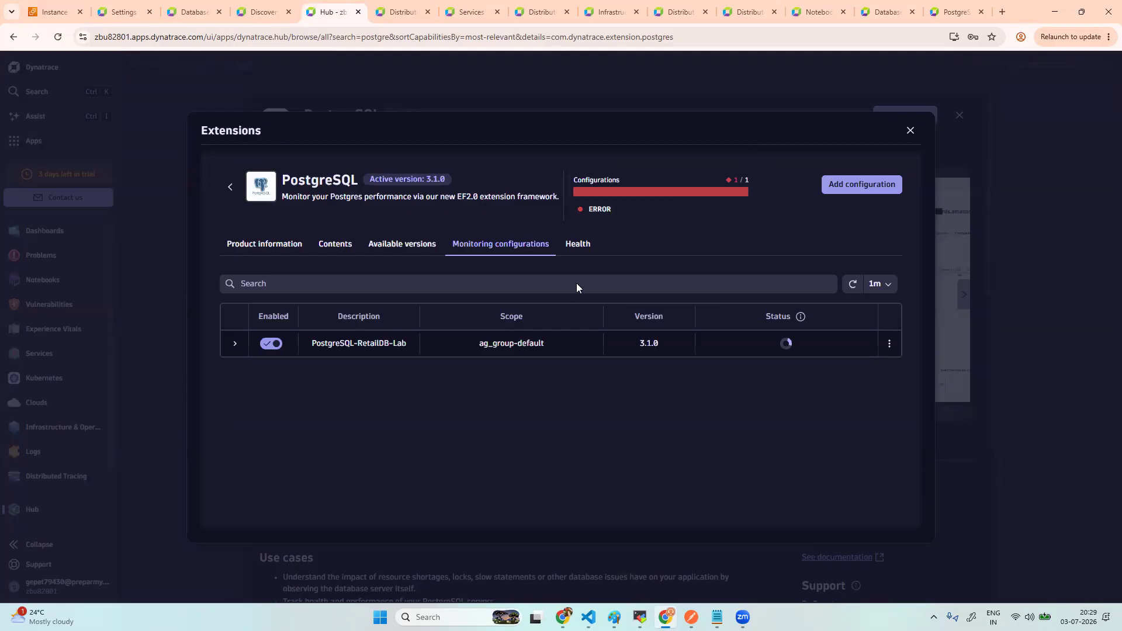
{"action": "left_click", "coordinate": [574, 250]}
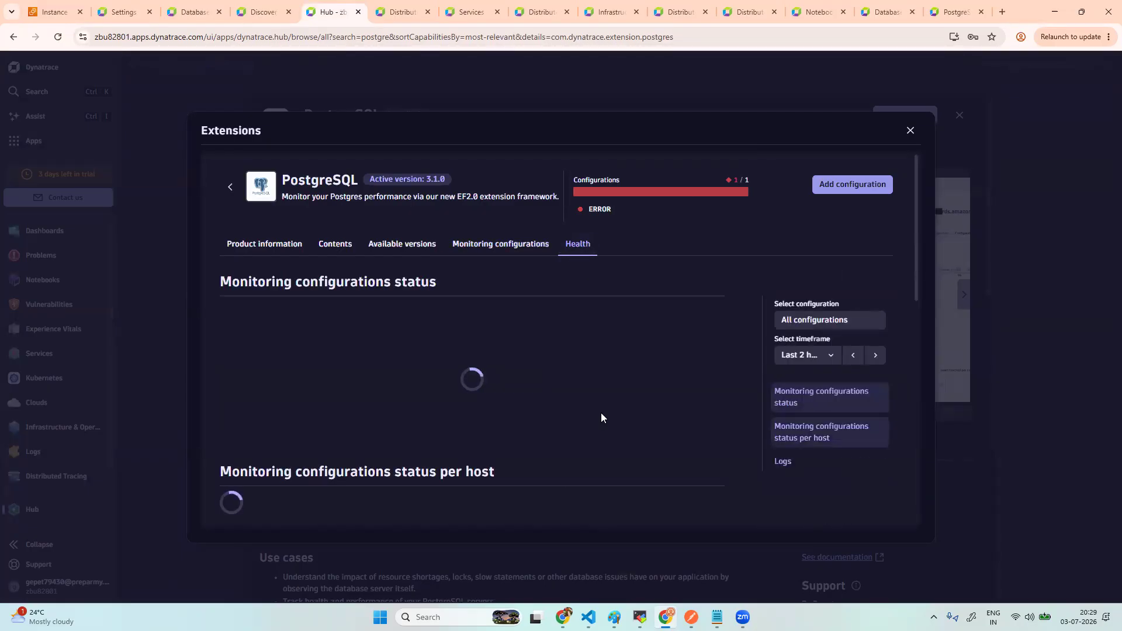
{"action": "scroll", "coordinate": [600, 413], "scroll_direction": "down", "scroll_amount": 8}
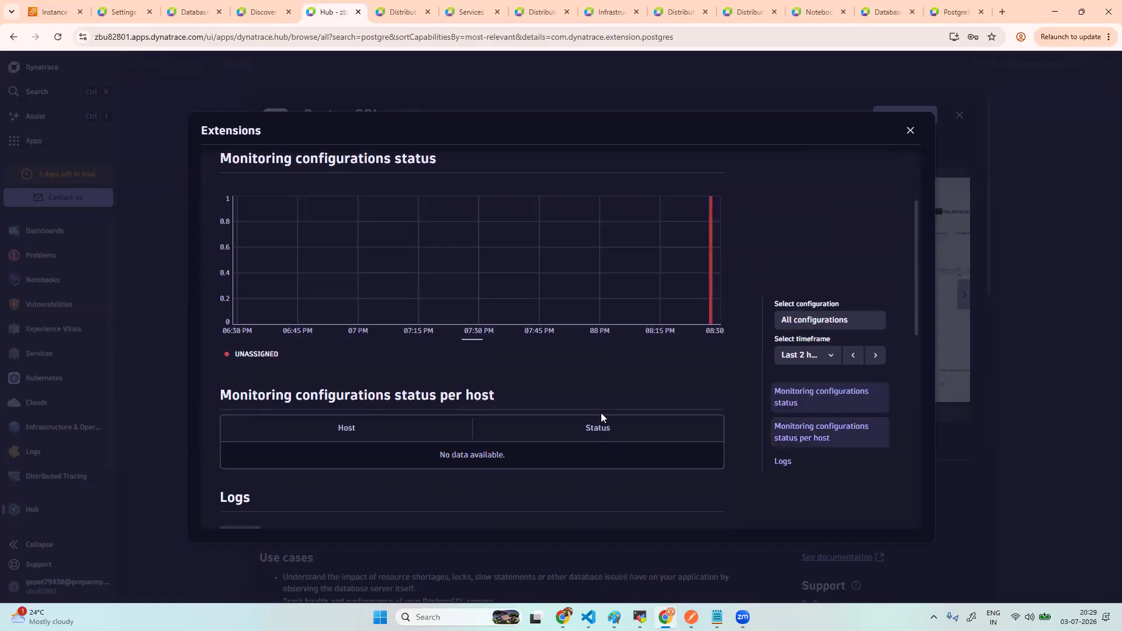
{"action": "scroll", "coordinate": [601, 413], "scroll_direction": "down", "scroll_amount": 3}
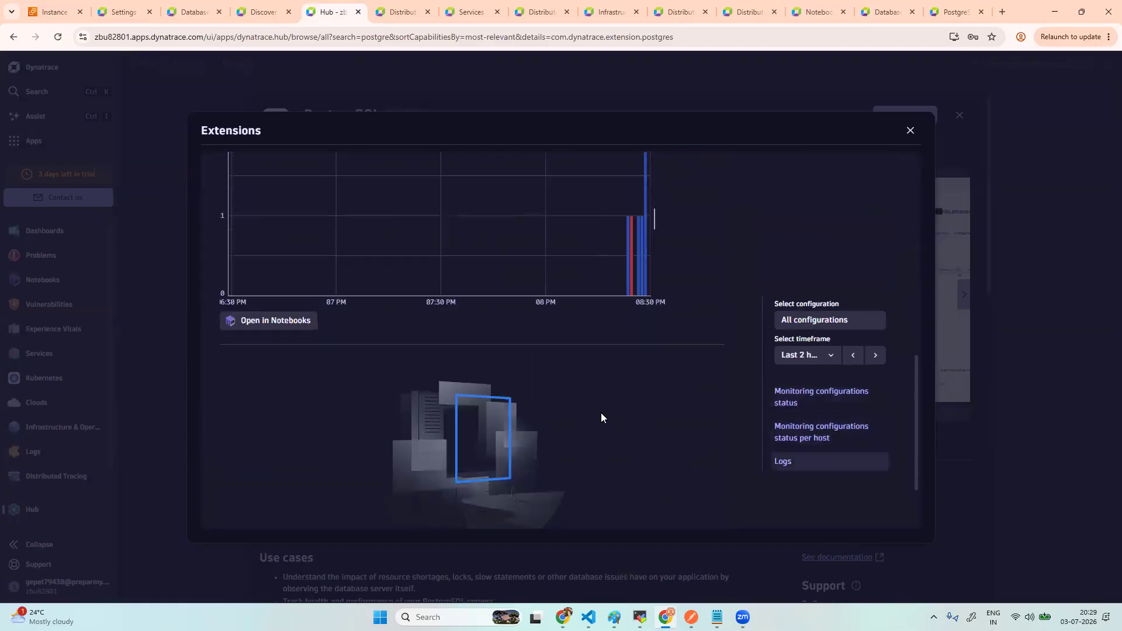
{"action": "left_click", "coordinate": [478, 490]}
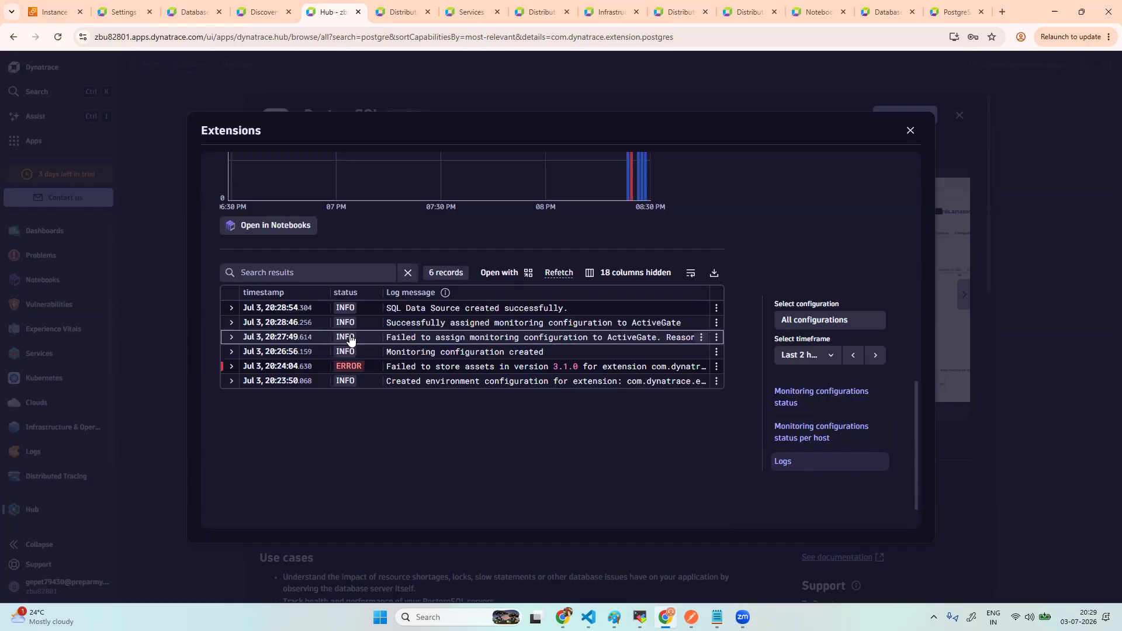
{"action": "left_click", "coordinate": [231, 338]}
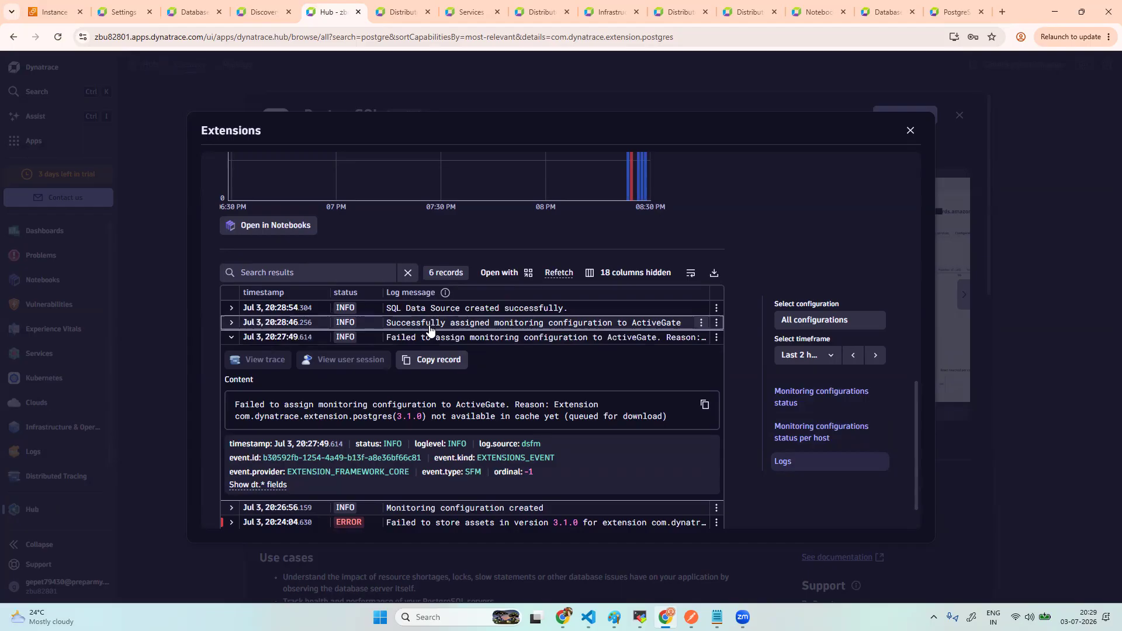
{"action": "left_click", "coordinate": [232, 339]}
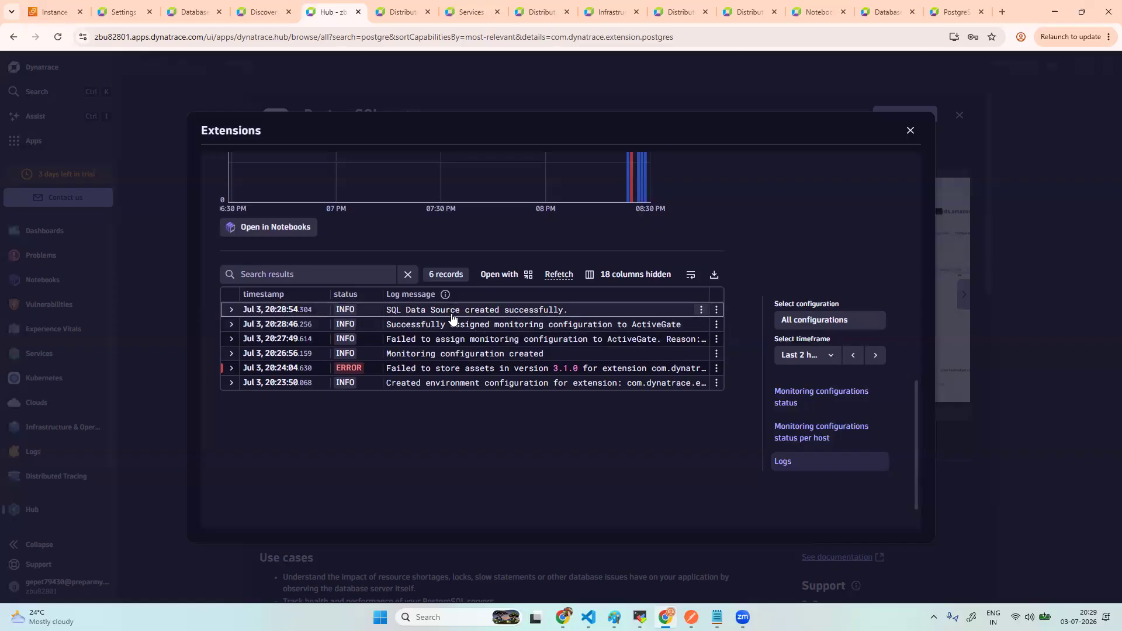
{"action": "scroll", "coordinate": [451, 316], "scroll_direction": "up", "scroll_amount": 6}
- Refresh the configuration status, then fetch the extension logs below the Health chart
{"action": "scroll", "coordinate": [627, 232], "scroll_direction": "up", "scroll_amount": 3}
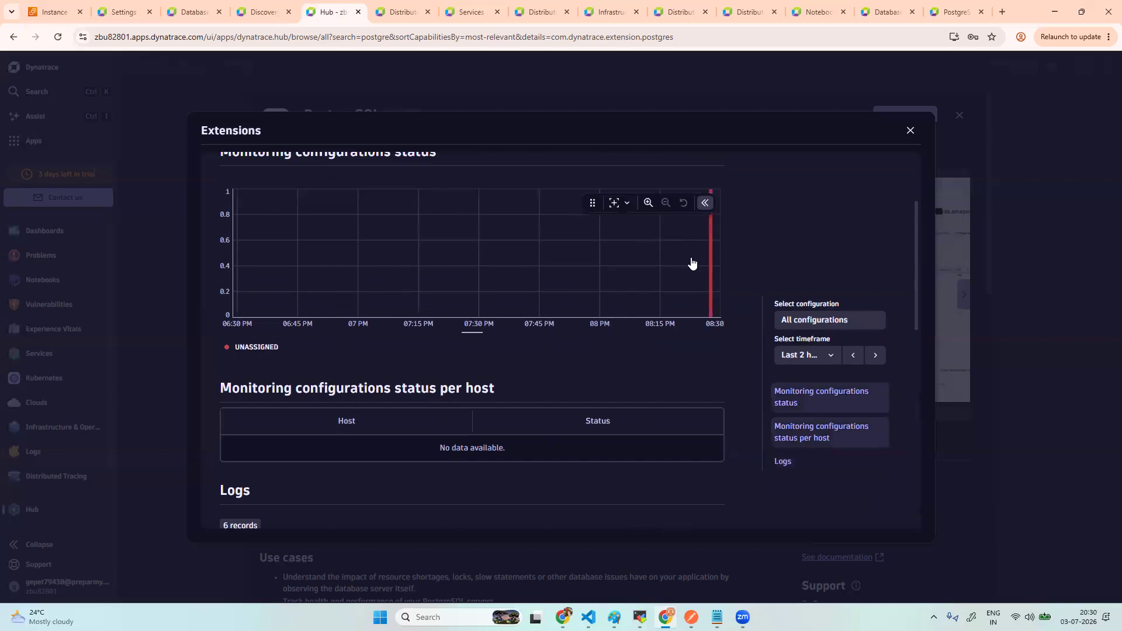
{"action": "left_click", "coordinate": [517, 244]}
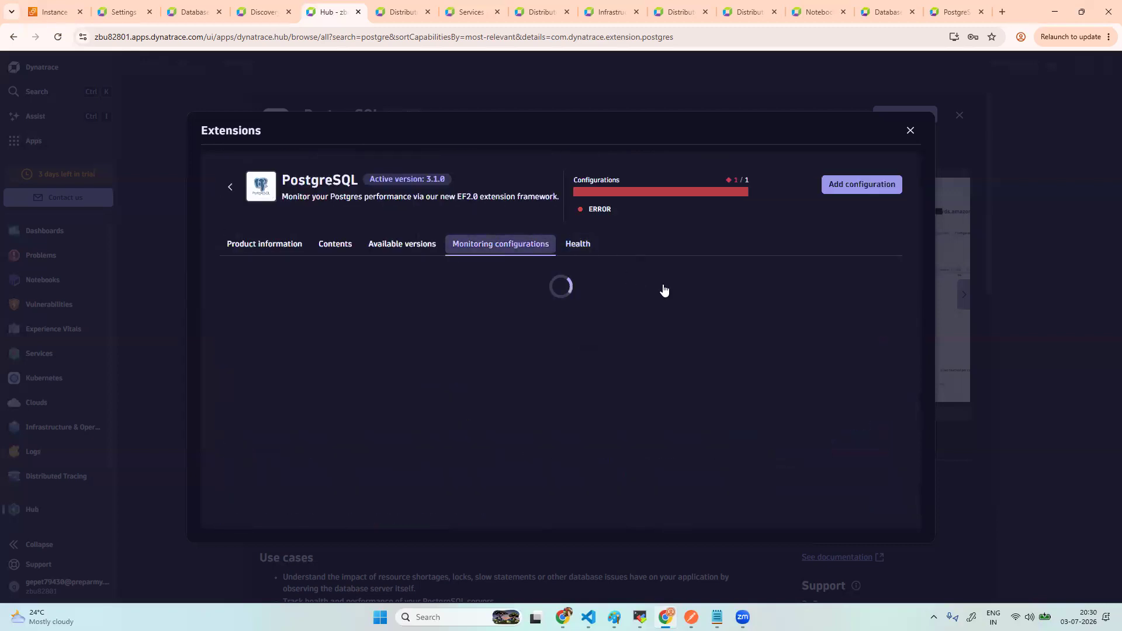
{"action": "left_click", "coordinate": [853, 284]}
{"action": "left_click", "coordinate": [590, 247]}
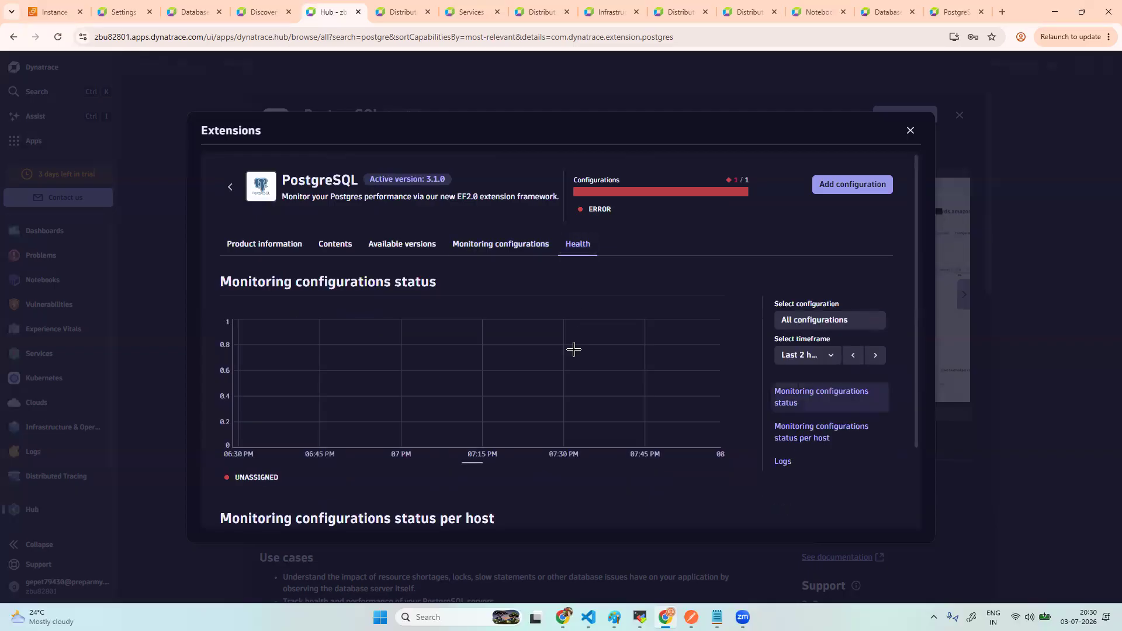
{"action": "scroll", "coordinate": [544, 390], "scroll_direction": "down", "scroll_amount": 5}
{"action": "scroll", "coordinate": [543, 389], "scroll_direction": "down", "scroll_amount": 6}
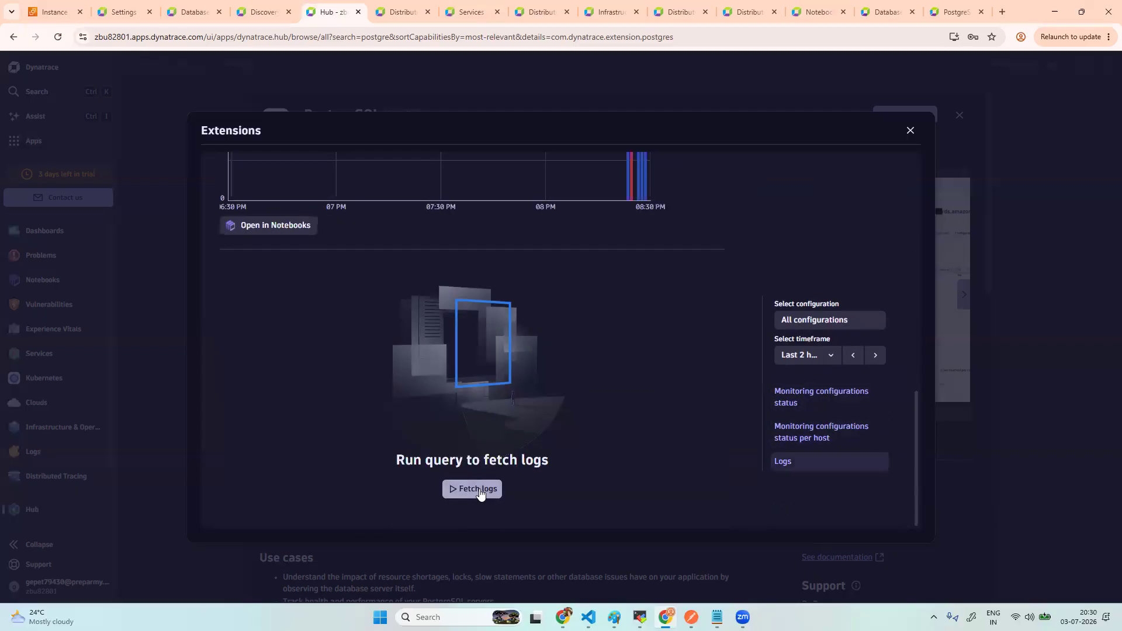
{"action": "left_click", "coordinate": [478, 491]}
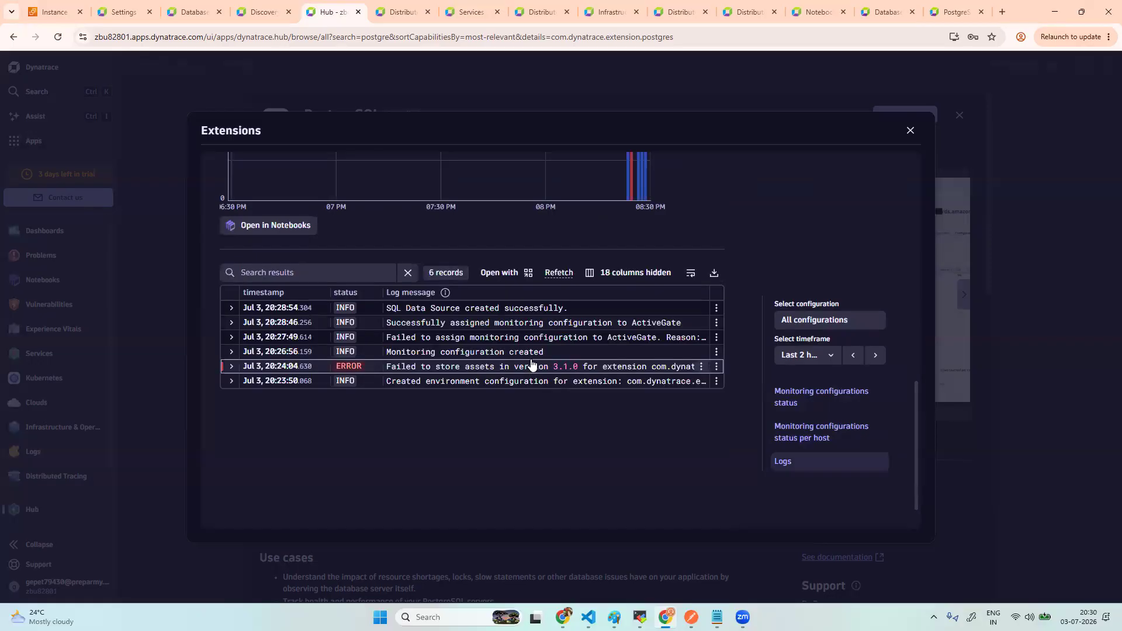
{"action": "scroll", "coordinate": [493, 356], "scroll_direction": "up", "scroll_amount": 2}
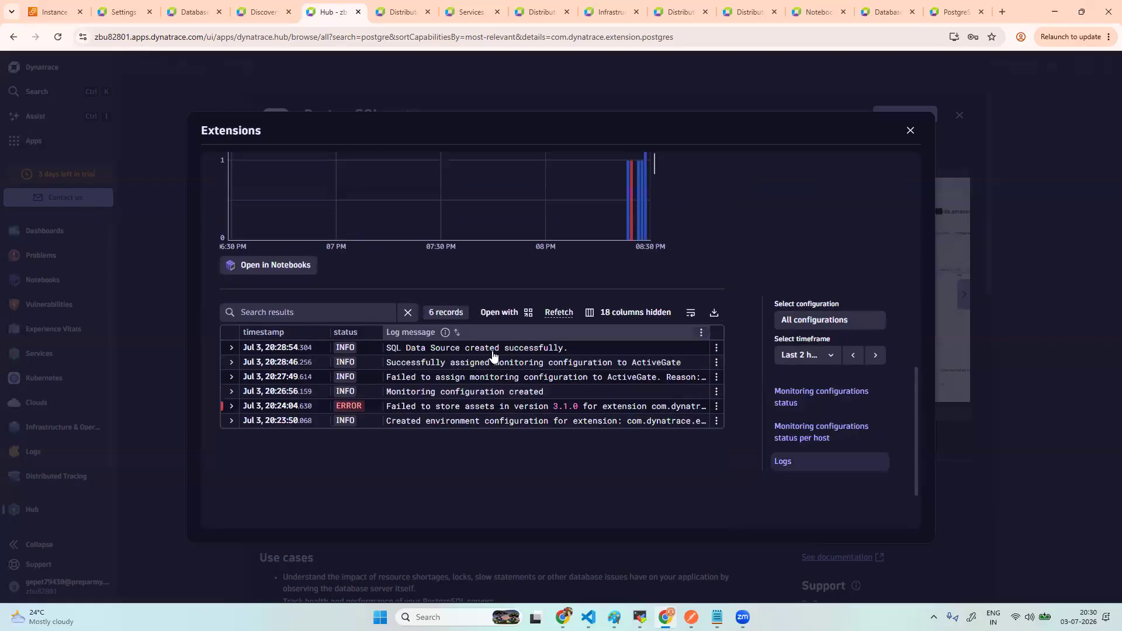
{"action": "scroll", "coordinate": [683, 321], "scroll_direction": "up", "scroll_amount": 7}
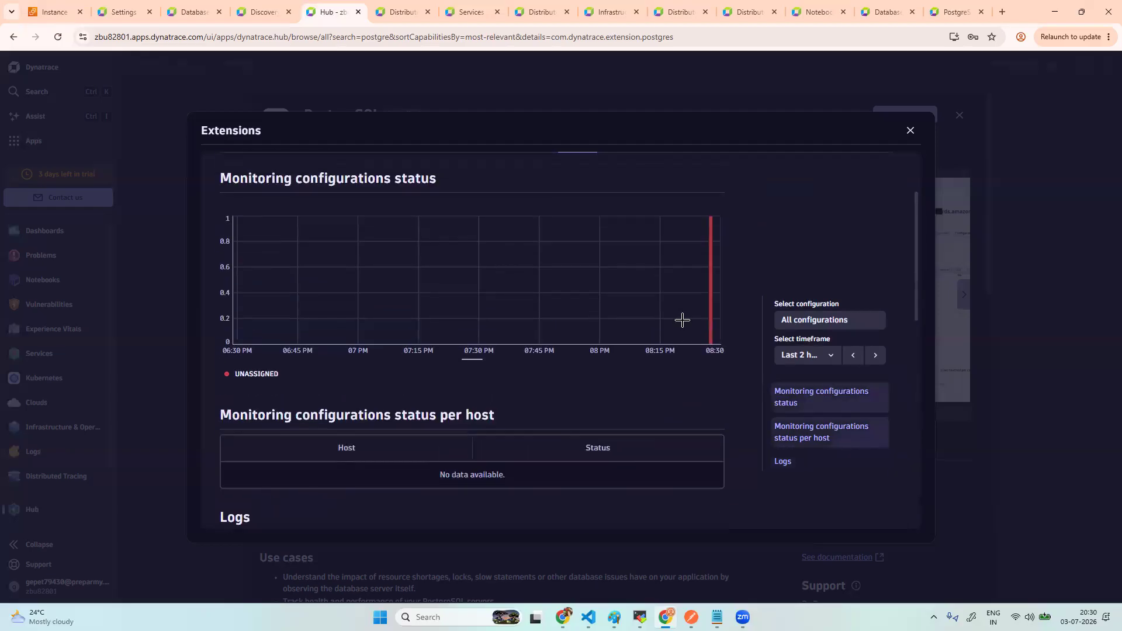
{"action": "scroll", "coordinate": [683, 320], "scroll_direction": "up", "scroll_amount": 5}
- Recheck configuration status and Health chart, then refetch the extension's log records
{"action": "left_click", "coordinate": [519, 252]}
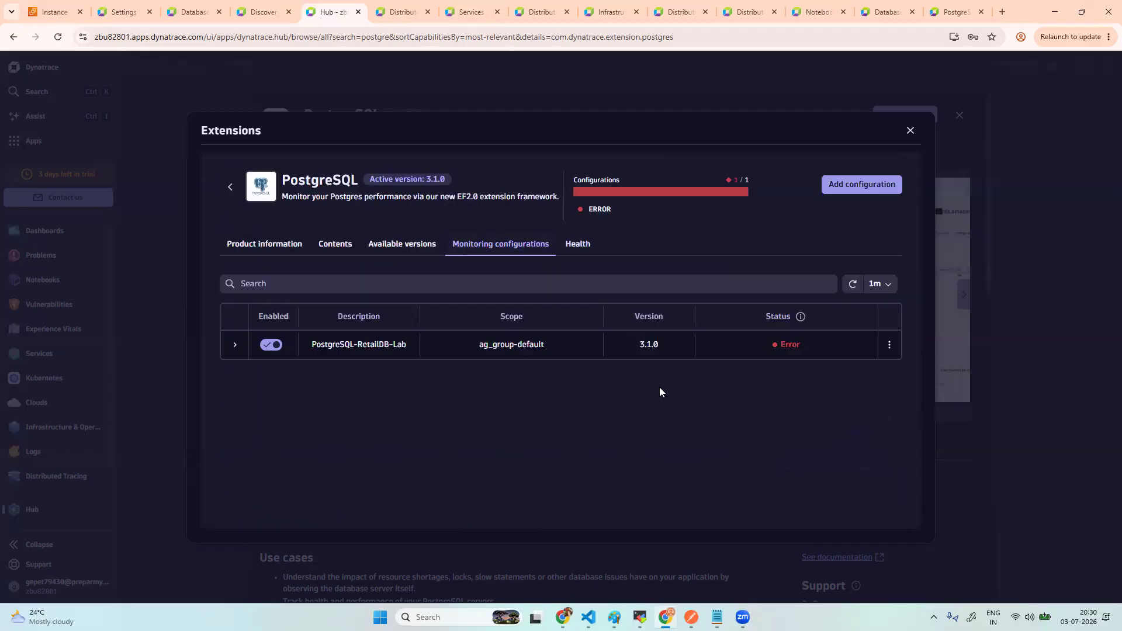
{"action": "left_click", "coordinate": [852, 285]}
{"action": "left_click", "coordinate": [581, 245]}
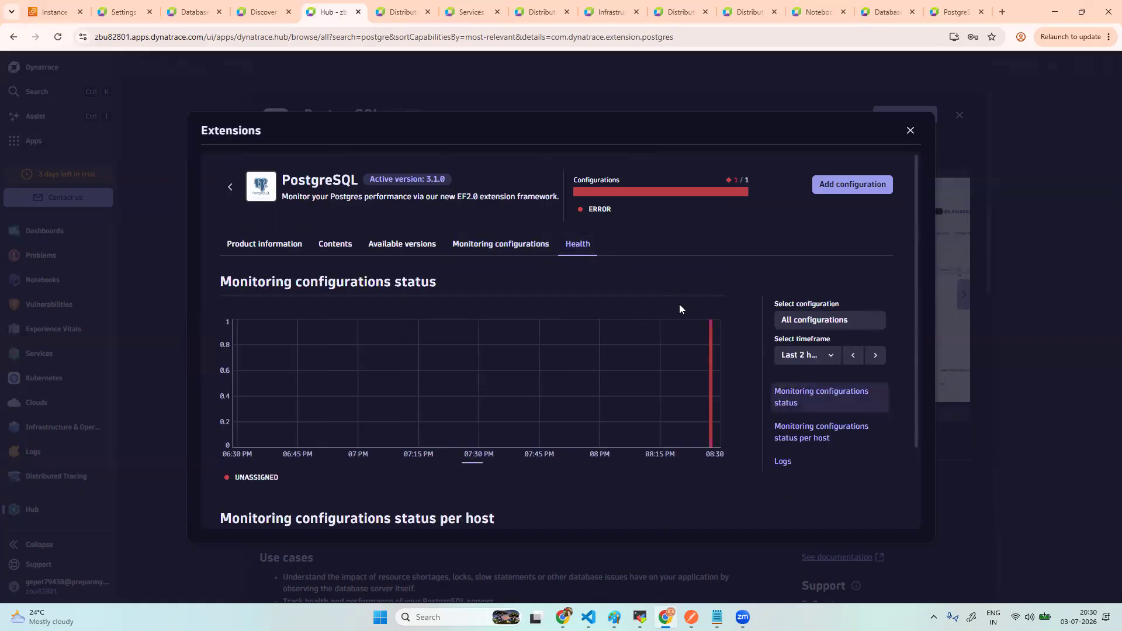
{"action": "scroll", "coordinate": [630, 397], "scroll_direction": "down", "scroll_amount": 2}
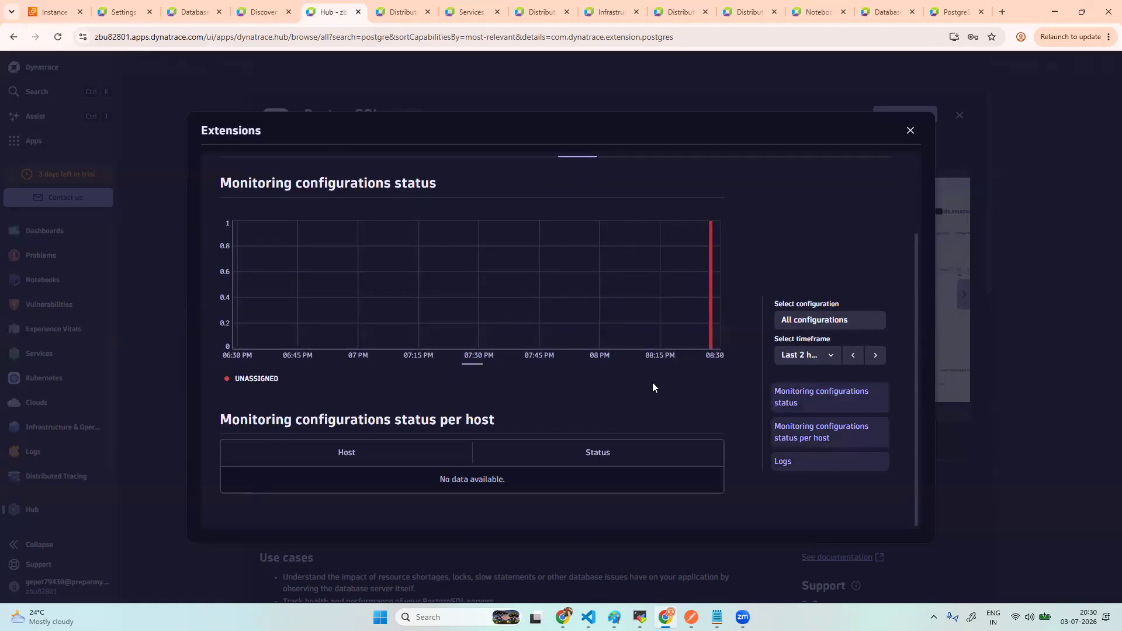
{"action": "scroll", "coordinate": [585, 315], "scroll_direction": "up", "scroll_amount": 3}
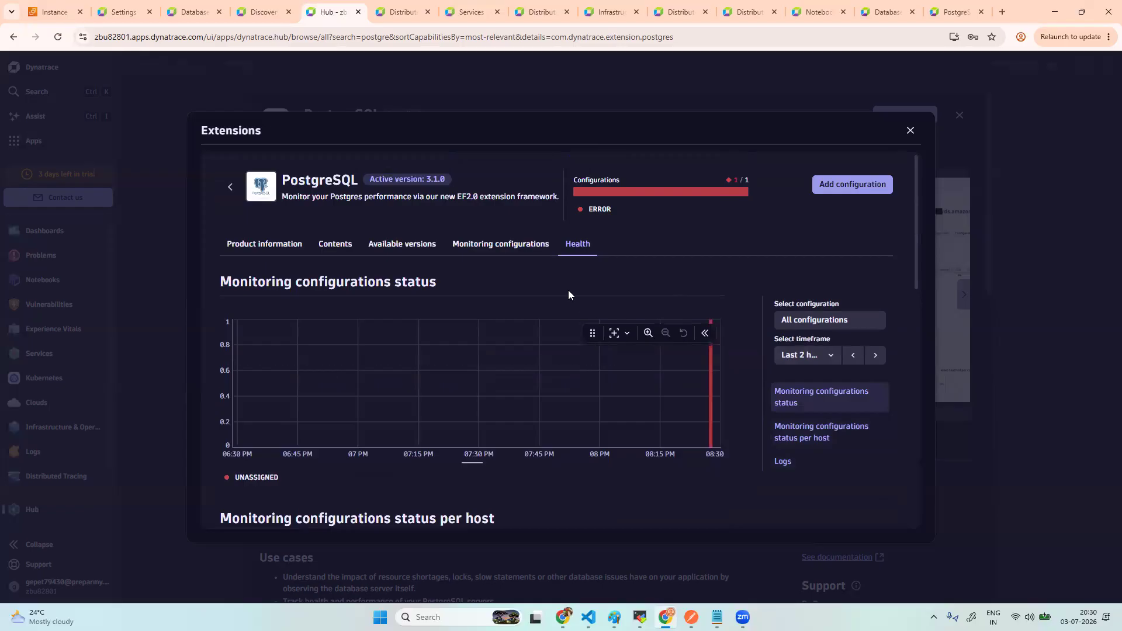
{"action": "left_click", "coordinate": [509, 245]}
{"action": "left_click", "coordinate": [578, 252]}
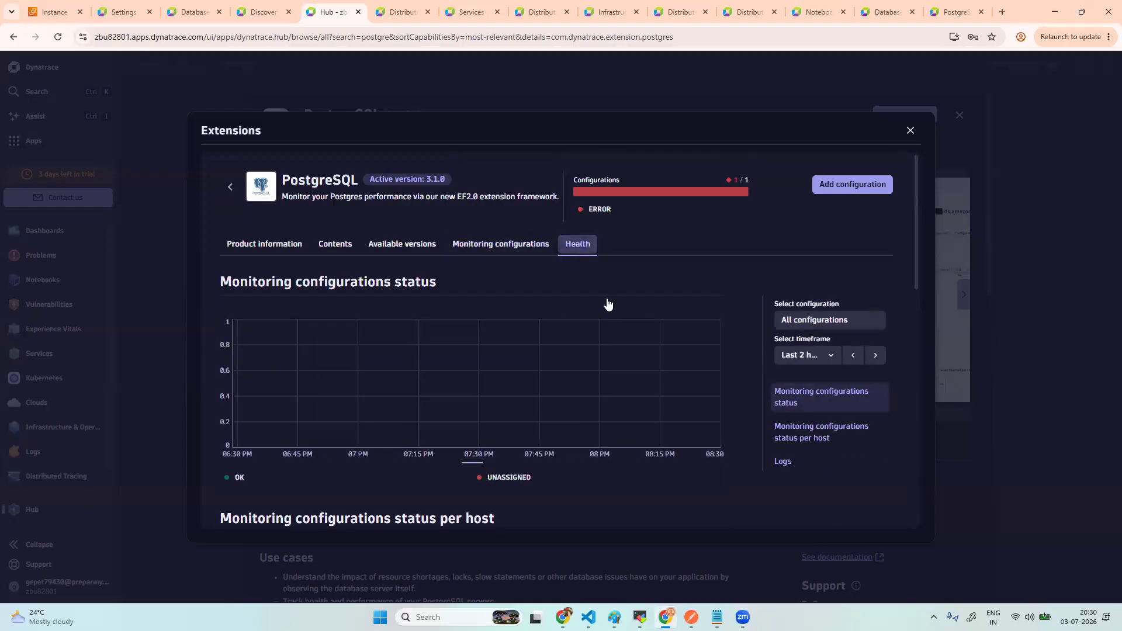
{"action": "mouse_move", "coordinate": [720, 419]}
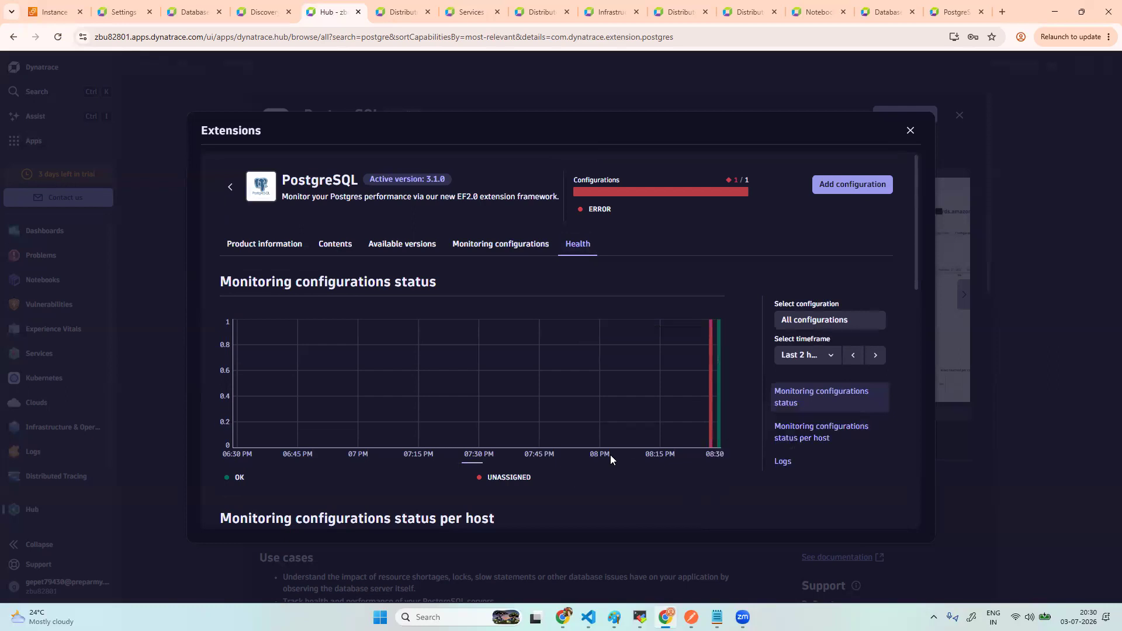
{"action": "scroll", "coordinate": [610, 454], "scroll_direction": "down", "scroll_amount": 10}
{"action": "left_click", "coordinate": [489, 492]}
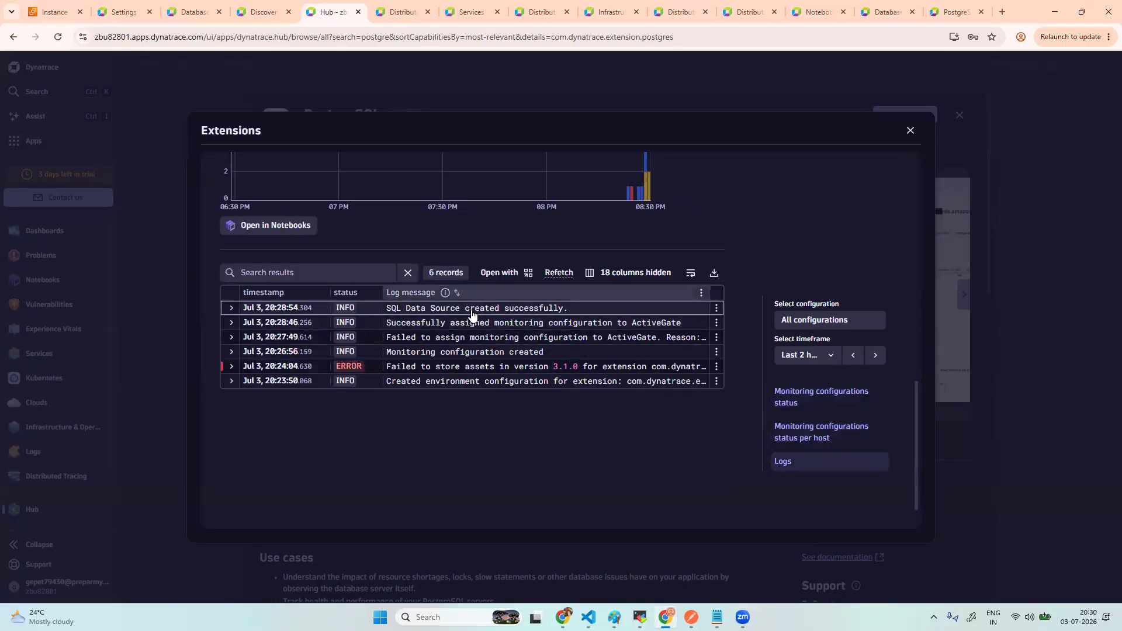
{"action": "scroll", "coordinate": [684, 287], "scroll_direction": "up", "scroll_amount": 5}
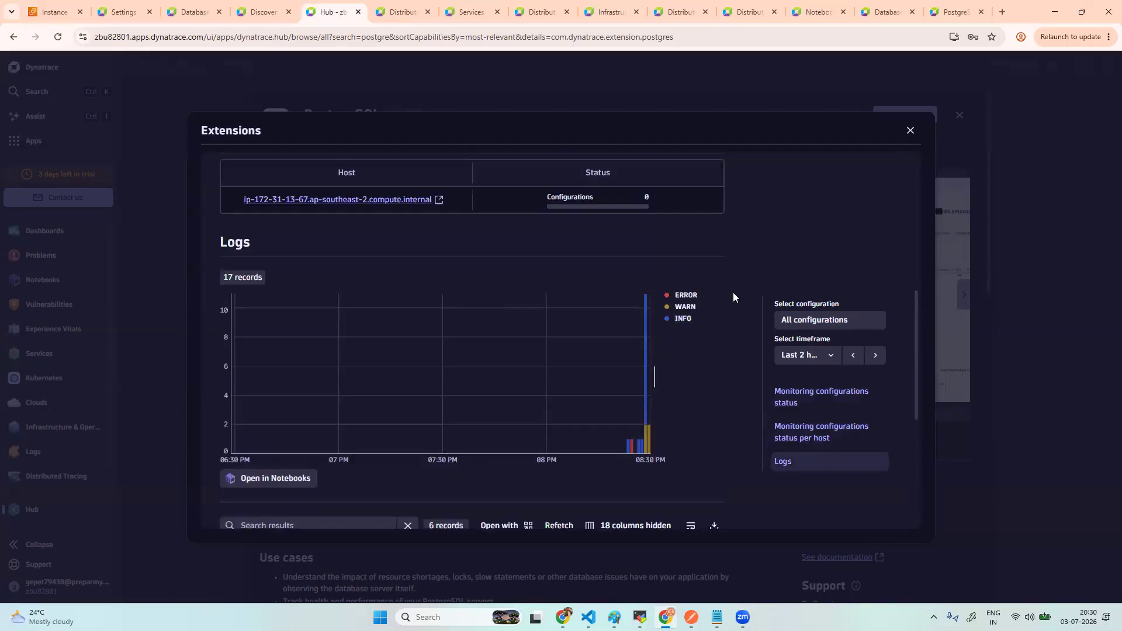
{"action": "scroll", "coordinate": [733, 295], "scroll_direction": "up", "scroll_amount": 4}
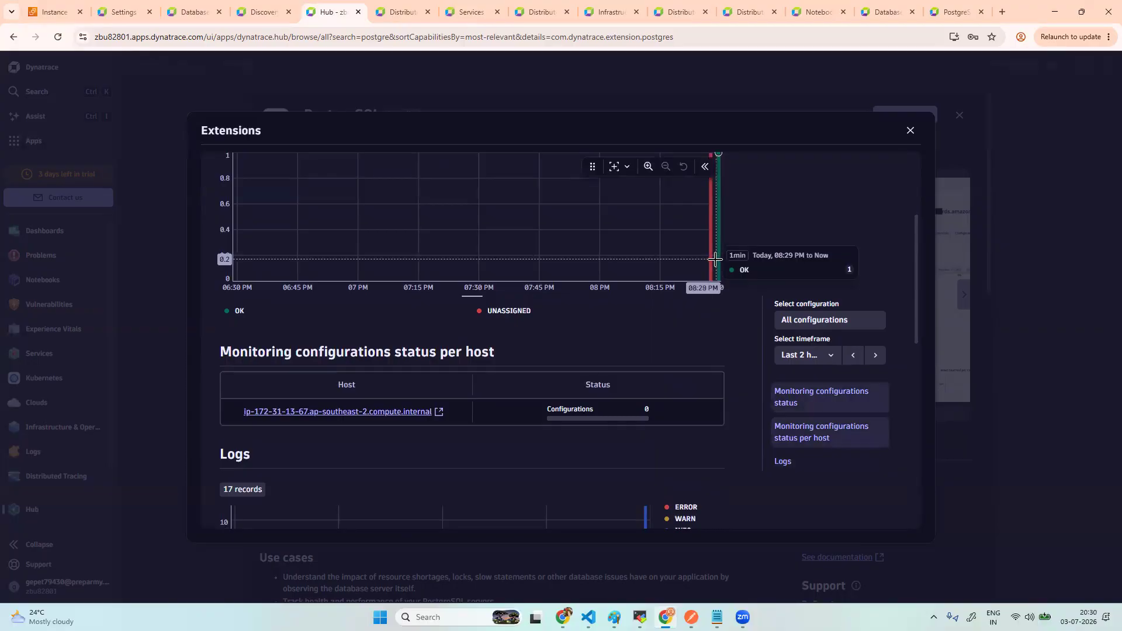
{"action": "scroll", "coordinate": [719, 266], "scroll_direction": "up", "scroll_amount": 3}
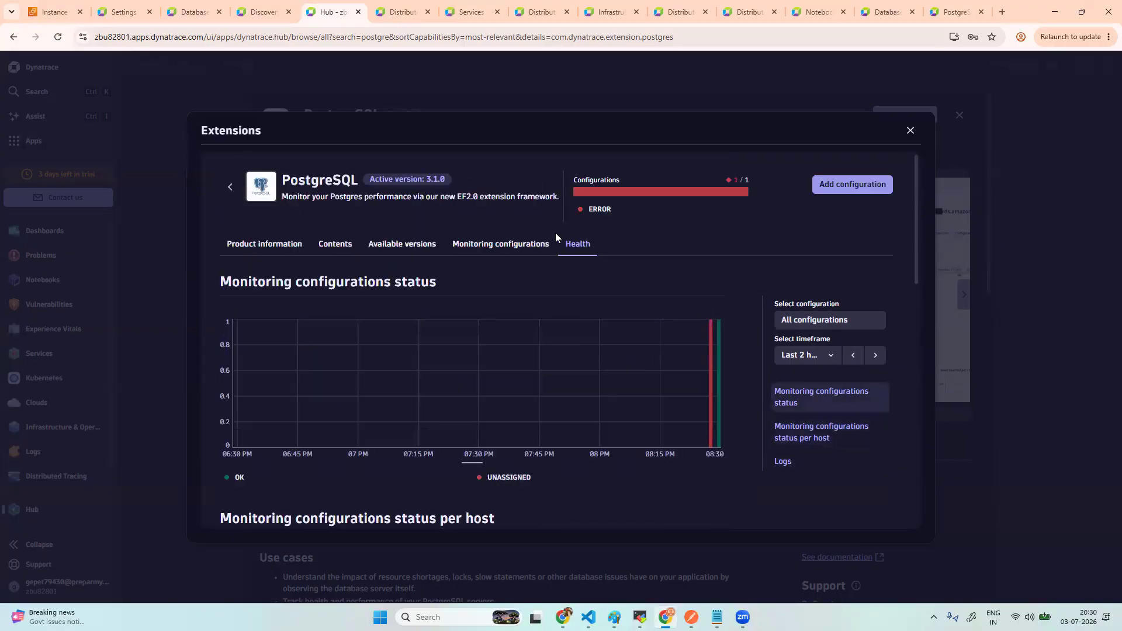
- Refresh the configuration status repeatedly, then fetch the health log records once more
{"action": "left_click", "coordinate": [526, 246]}
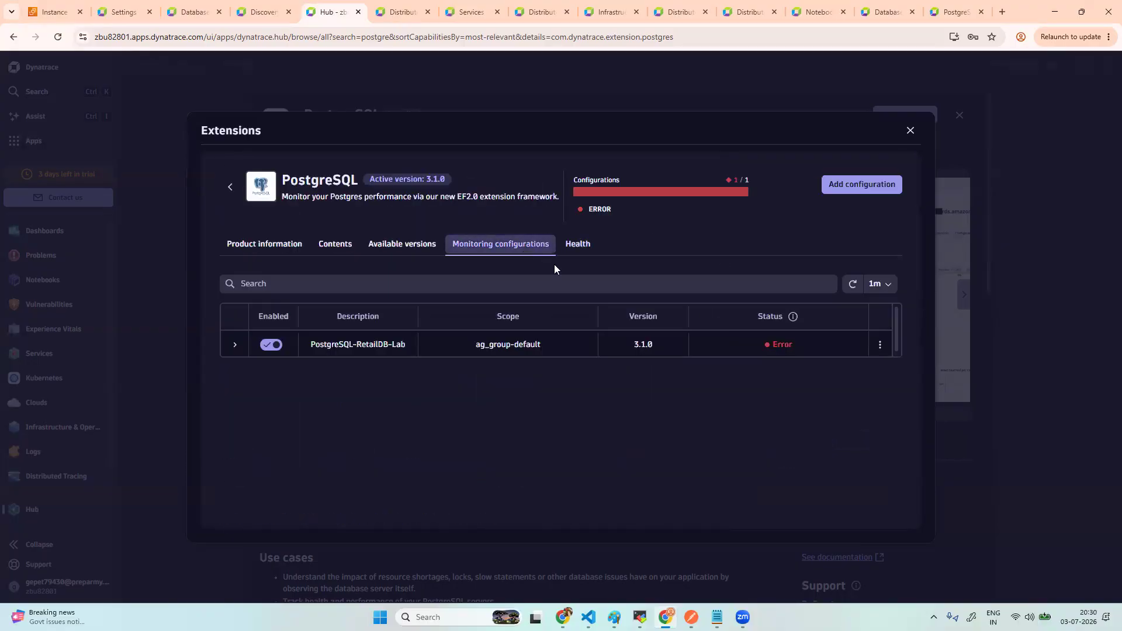
{"action": "left_click", "coordinate": [860, 283]}
{"action": "left_click", "coordinate": [858, 284]}
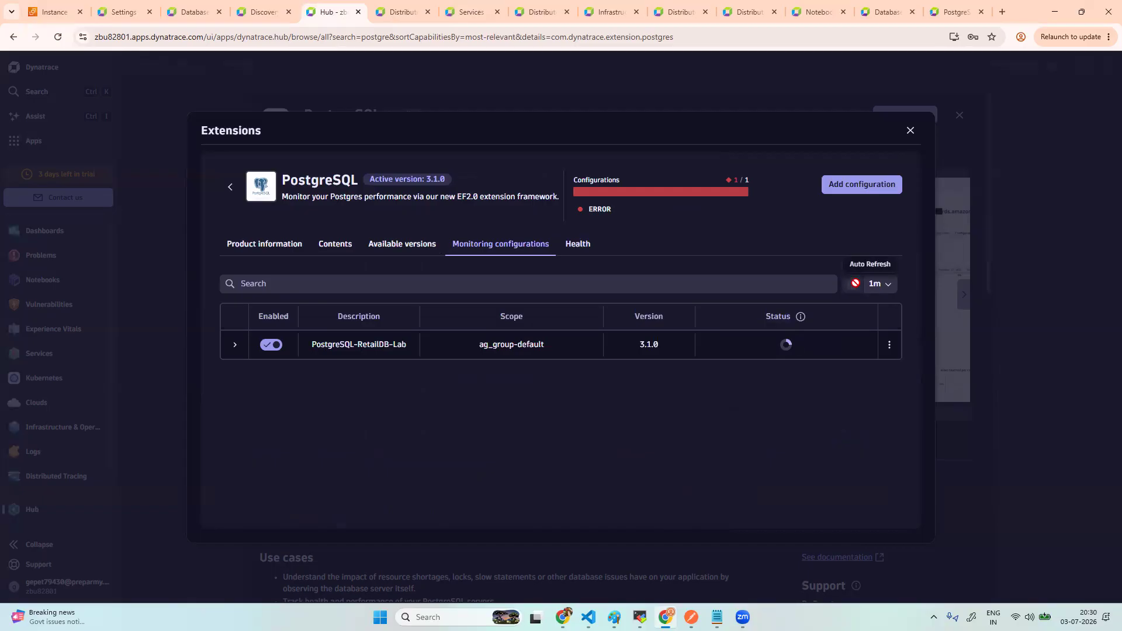
{"action": "left_click", "coordinate": [856, 285]}
{"action": "left_click", "coordinate": [857, 284]}
{"action": "left_click", "coordinate": [856, 285]}
{"action": "left_click", "coordinate": [854, 284]}
{"action": "left_click", "coordinate": [577, 248]}
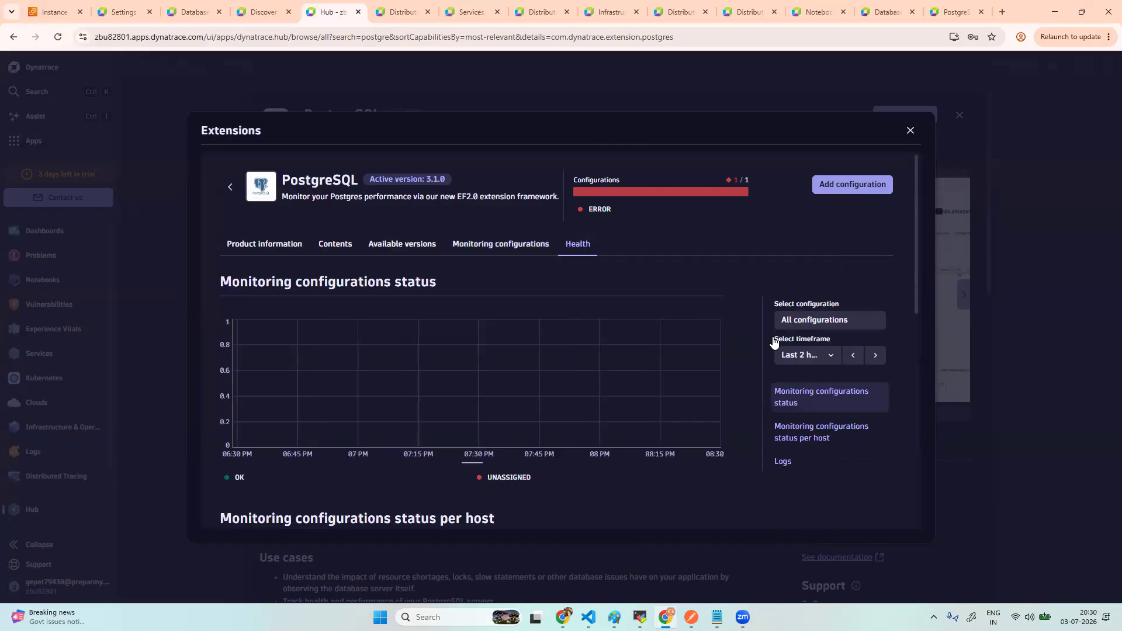
{"action": "scroll", "coordinate": [532, 459], "scroll_direction": "down", "scroll_amount": 8}
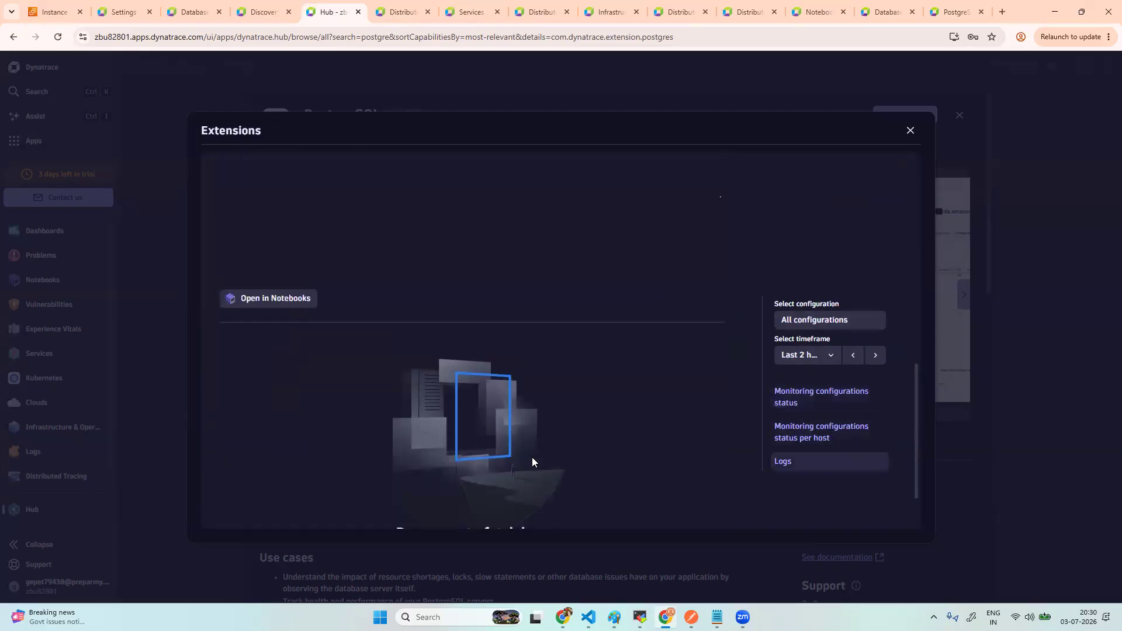
{"action": "scroll", "coordinate": [532, 462], "scroll_direction": "down", "scroll_amount": 1}
{"action": "left_click", "coordinate": [470, 490]}
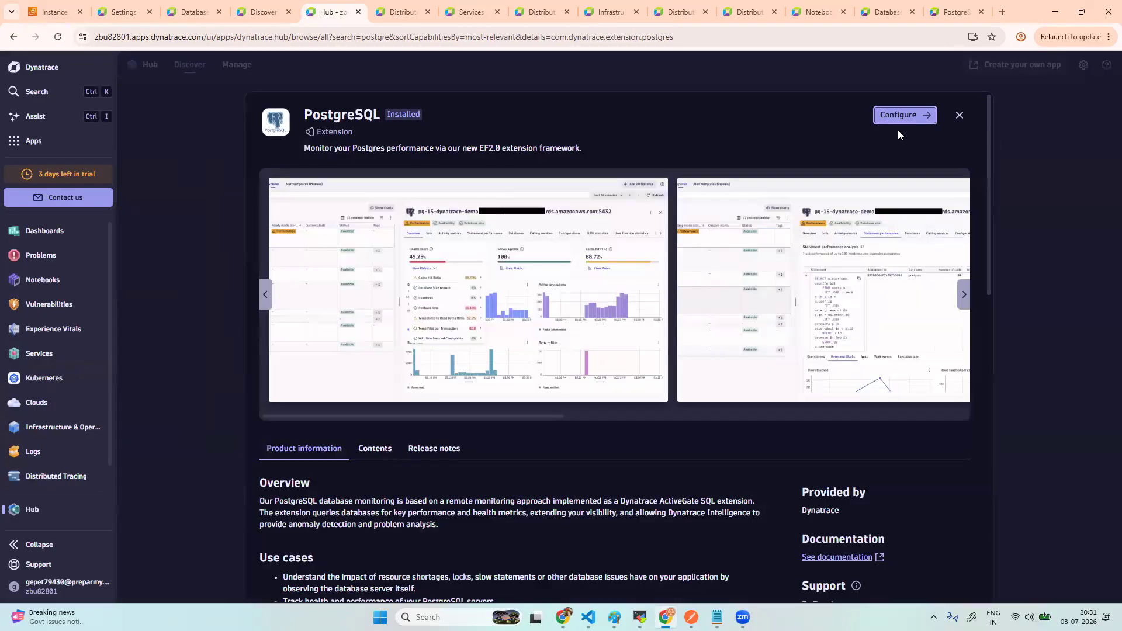
- Verify PostgreSQL-RetailDB-Lab shows OK in configurations and Health, then switch to the Databases explorer
{"action": "left_click", "coordinate": [887, 117]}
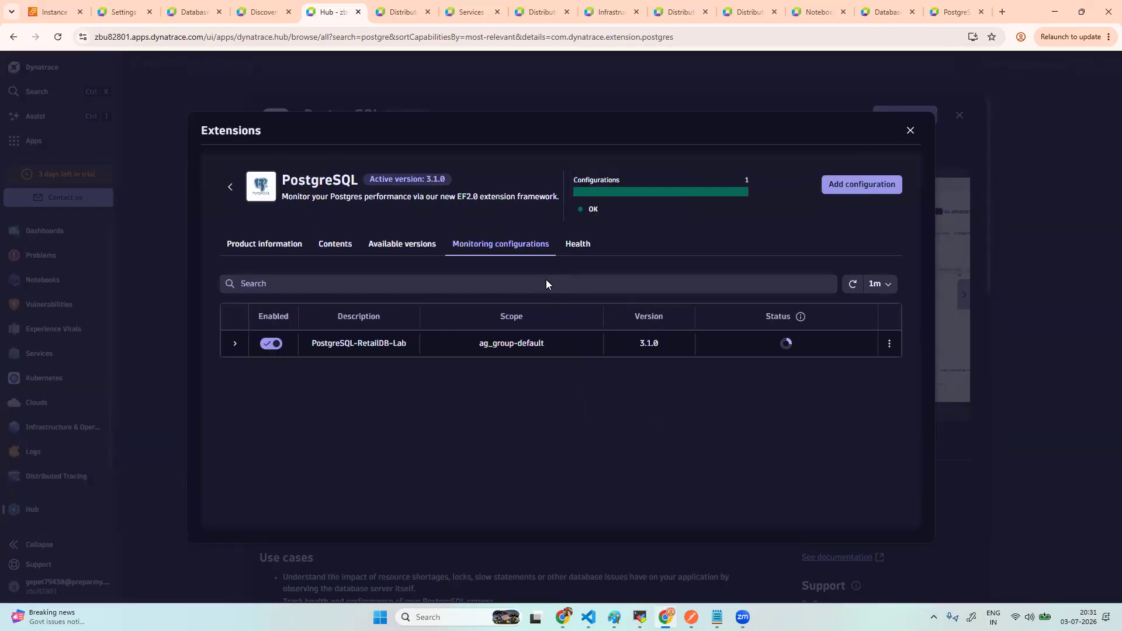
{"action": "left_click", "coordinate": [578, 252]}
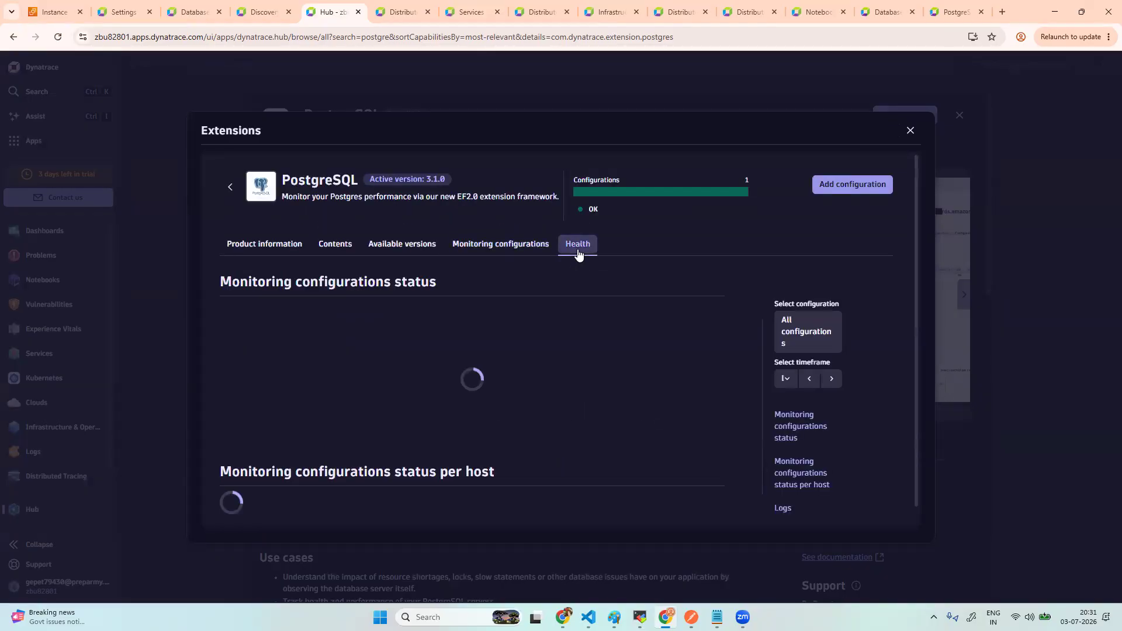
{"action": "left_click", "coordinate": [509, 246]}
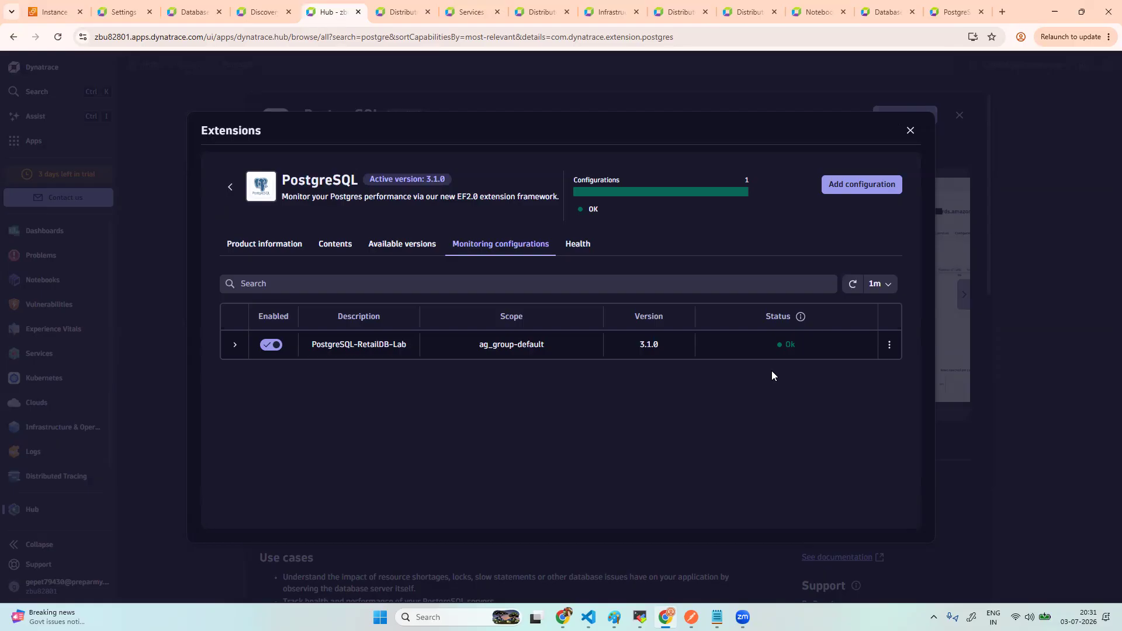
{"action": "left_click", "coordinate": [578, 258]}
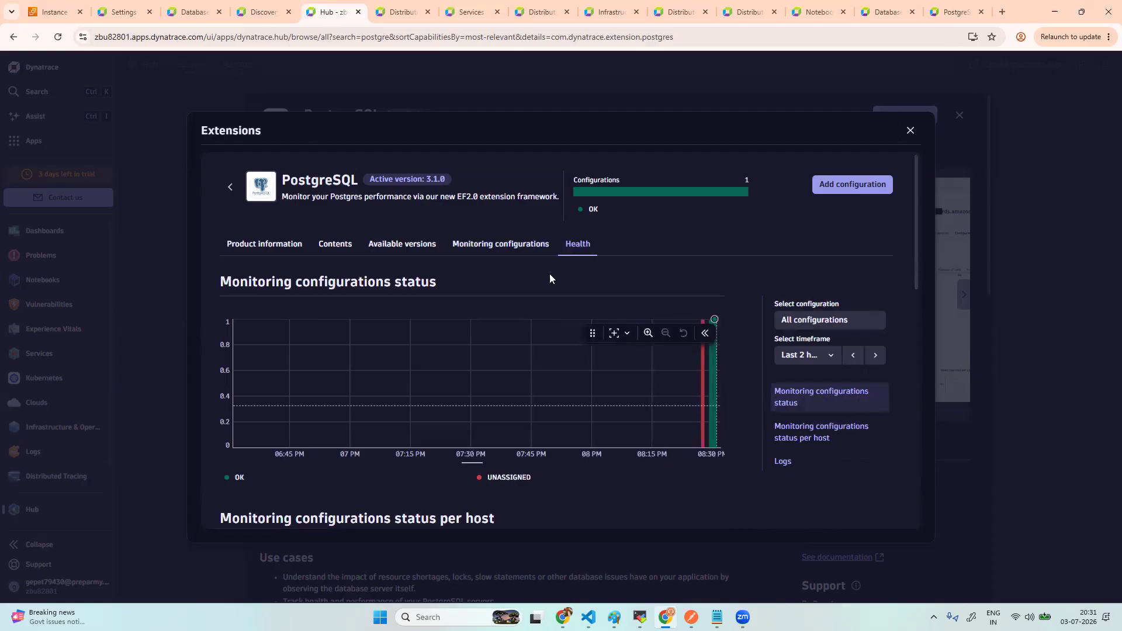
{"action": "left_click", "coordinate": [491, 246]}
{"action": "left_click", "coordinate": [409, 246]}
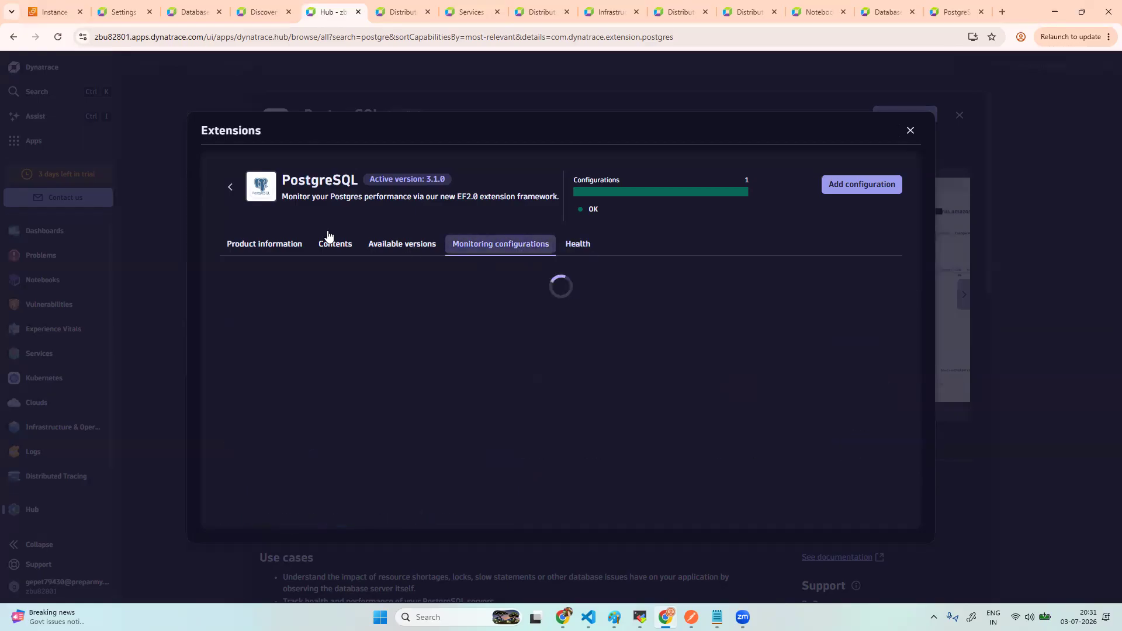
{"action": "left_click", "coordinate": [190, 12]}
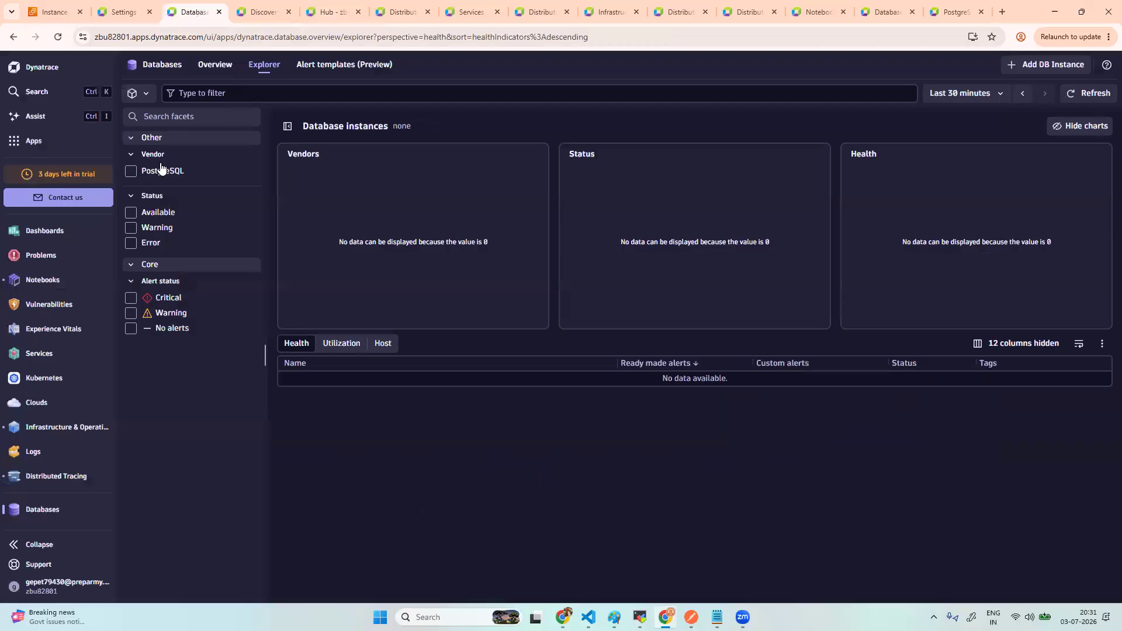
- Reload the Databases Explorer and open the ip-172-31-3-62 PostgreSQL instance's overview
{"action": "left_click", "coordinate": [57, 37]}
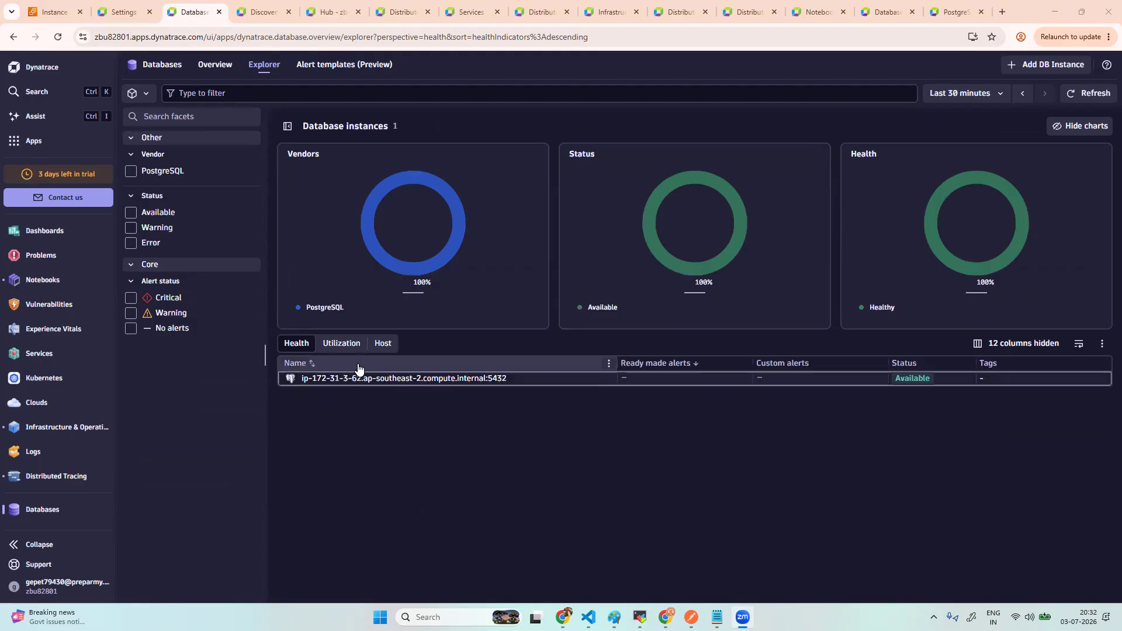
{"action": "left_click", "coordinate": [411, 377]}
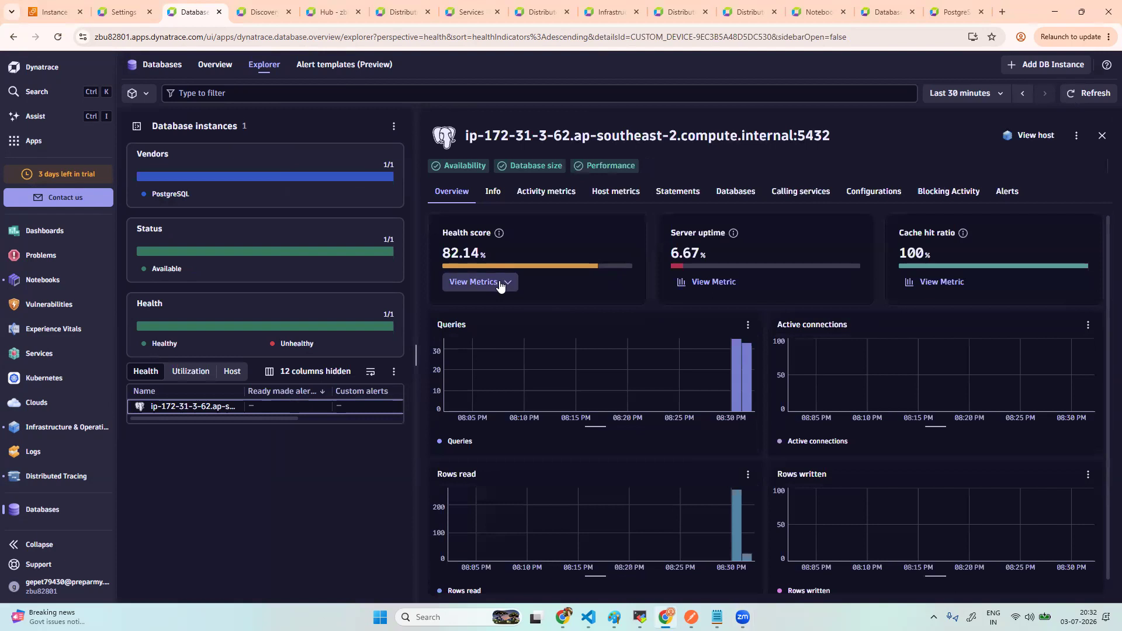
- Glance at the health score metrics list, then show the instance's Activity metrics charts
{"action": "left_click", "coordinate": [498, 281]}
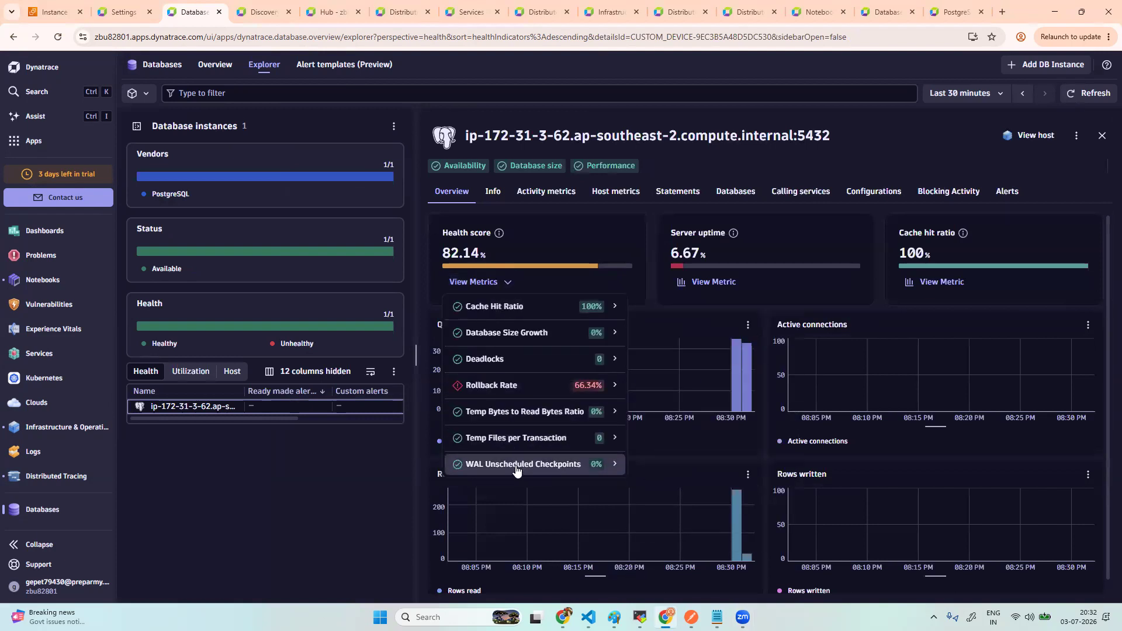
{"action": "left_click", "coordinate": [778, 247]}
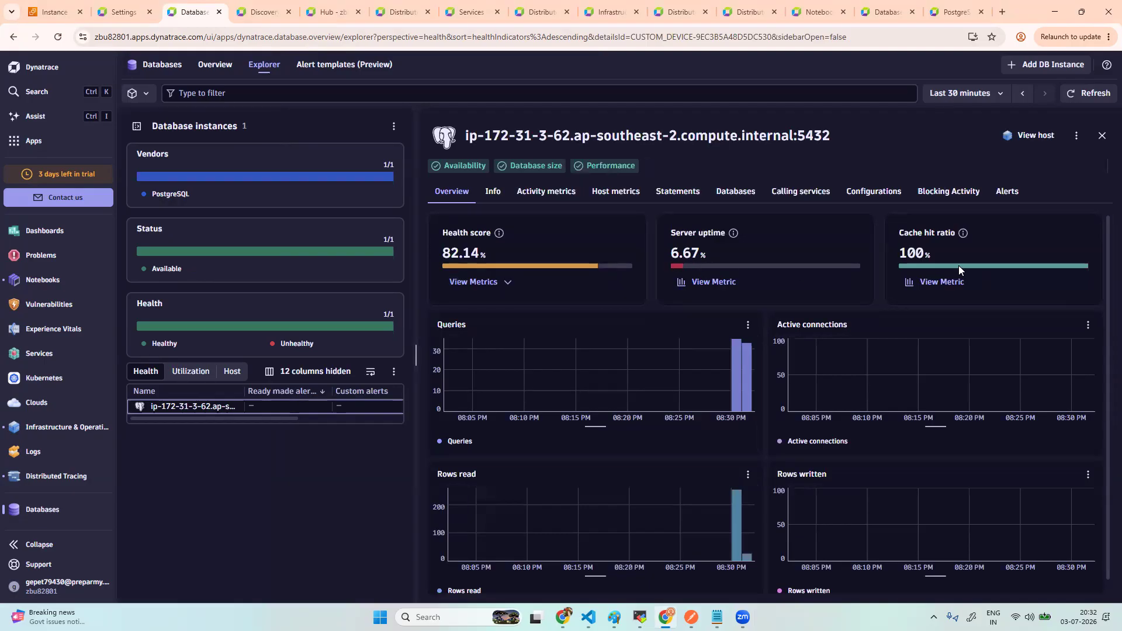
{"action": "scroll", "coordinate": [656, 394], "scroll_direction": "down", "scroll_amount": 1}
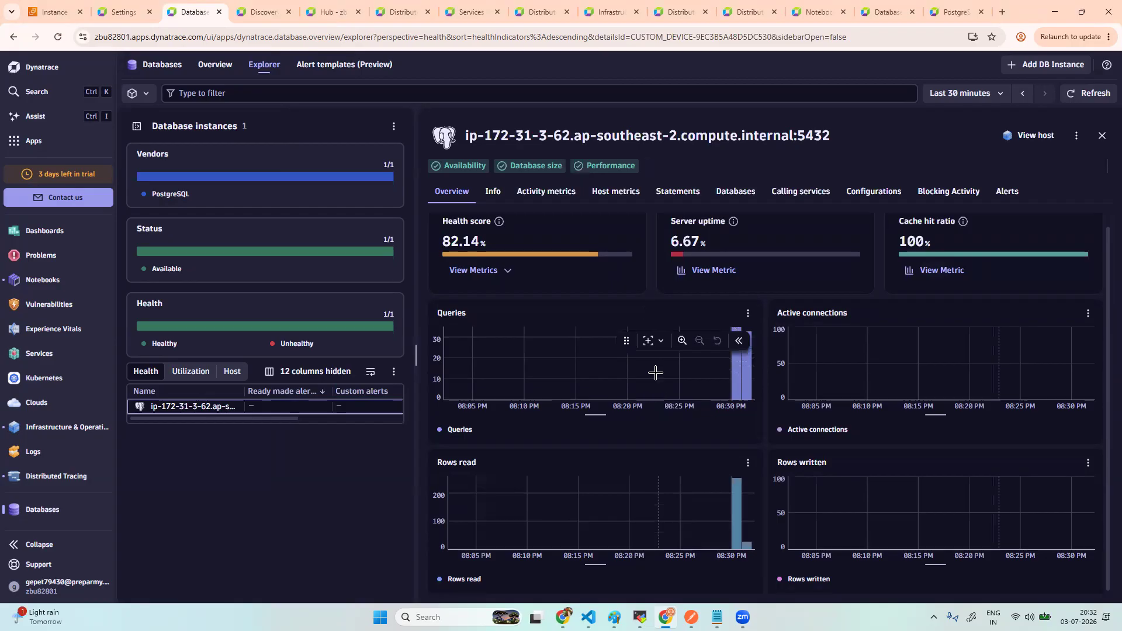
{"action": "left_click", "coordinate": [544, 193]}
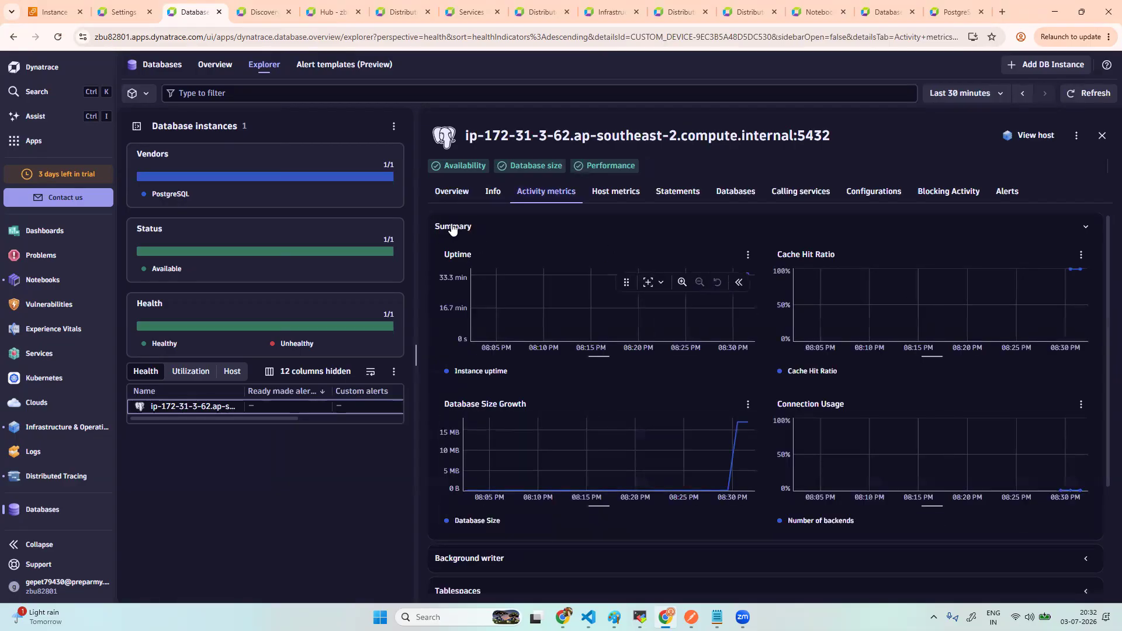
- Collapse Summary and review the Background writer, Tablespaces and Recovery metric groups in turn
{"action": "left_click", "coordinate": [453, 228]}
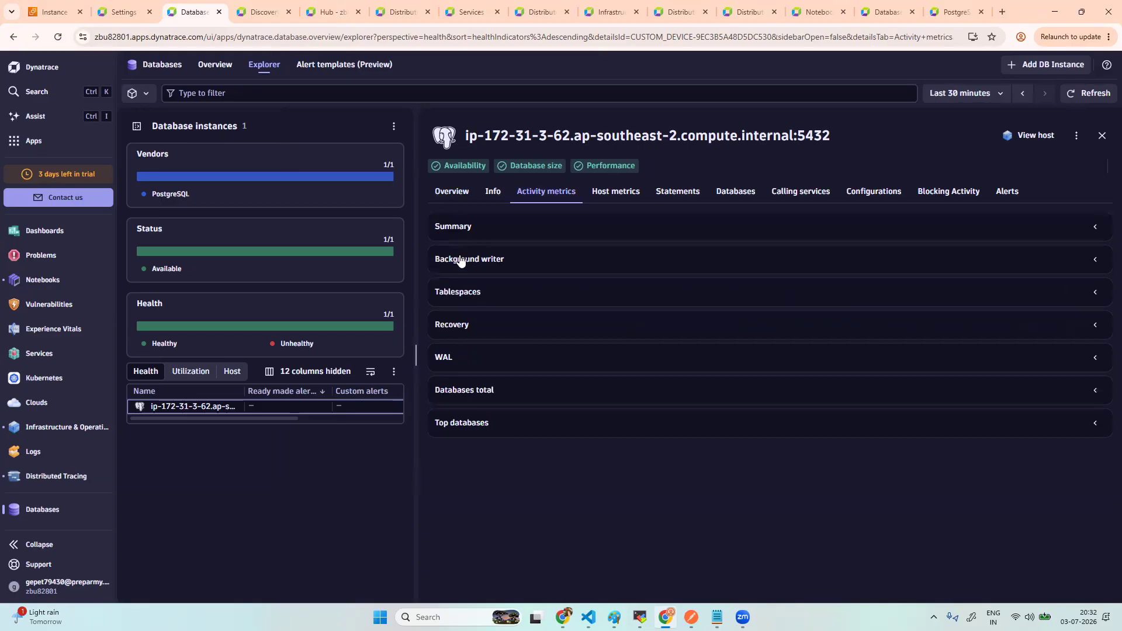
{"action": "left_click", "coordinate": [460, 261]}
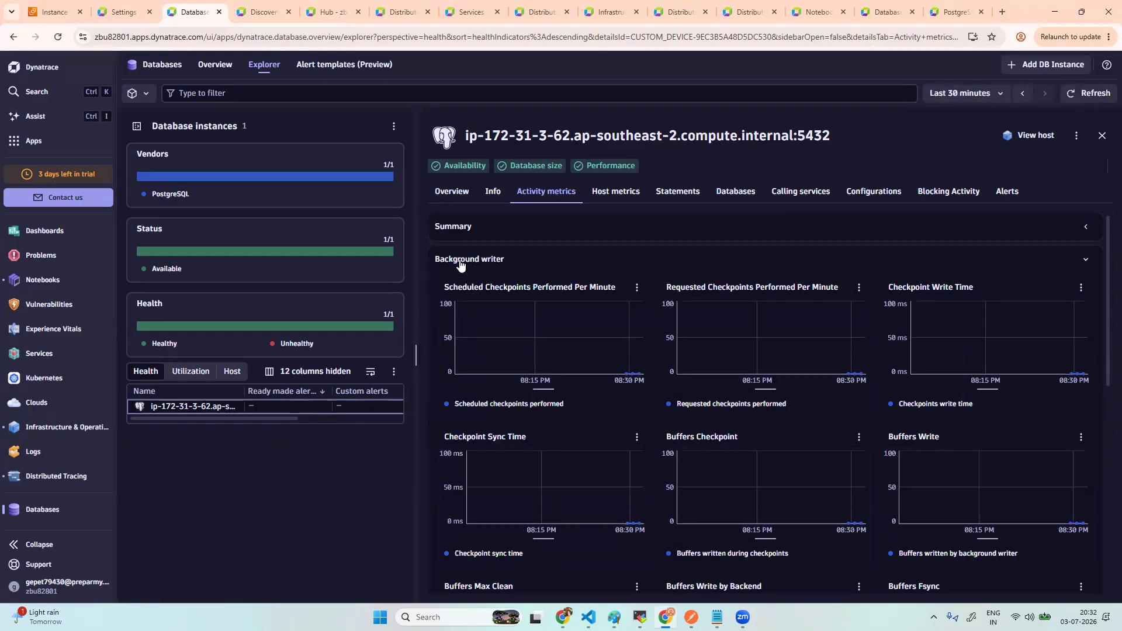
{"action": "left_click", "coordinate": [462, 261]}
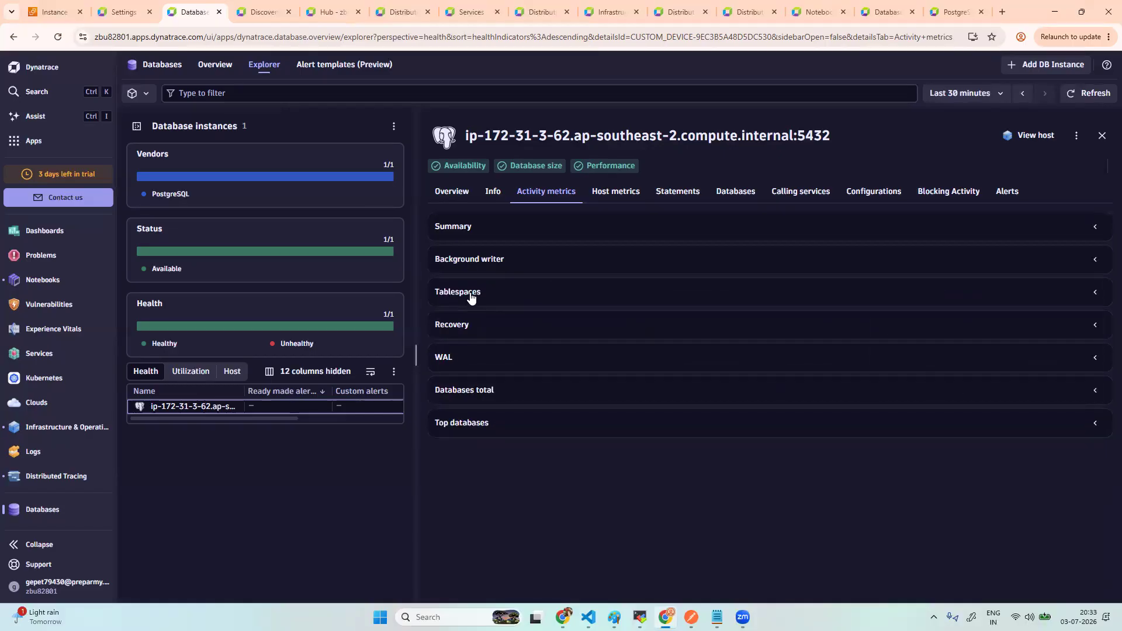
{"action": "left_click", "coordinate": [471, 296]}
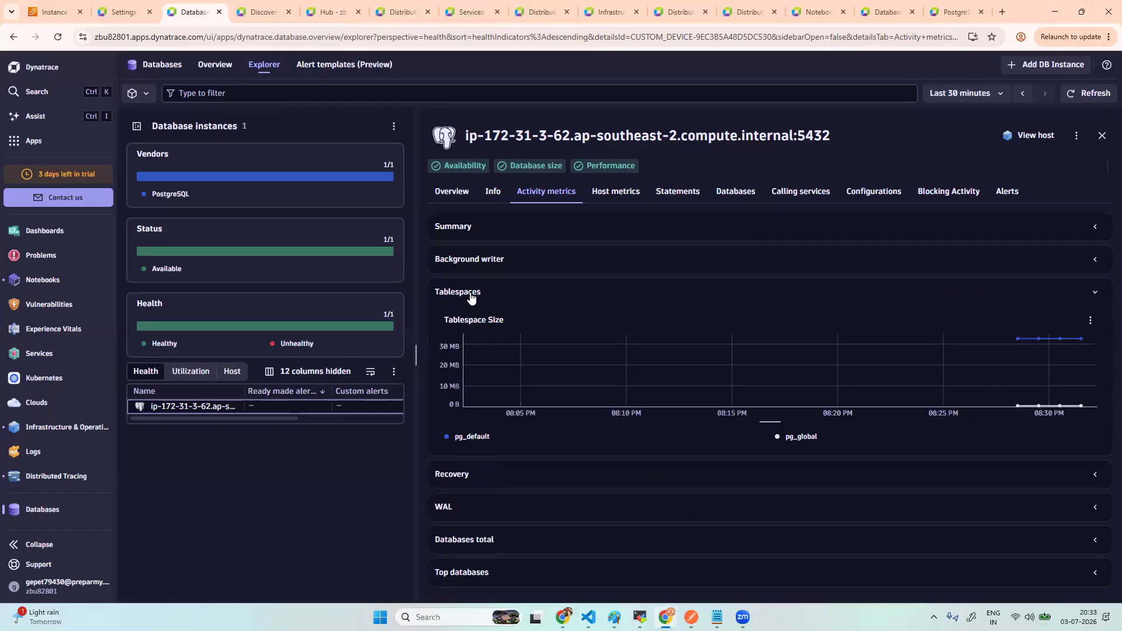
{"action": "left_click", "coordinate": [471, 294]}
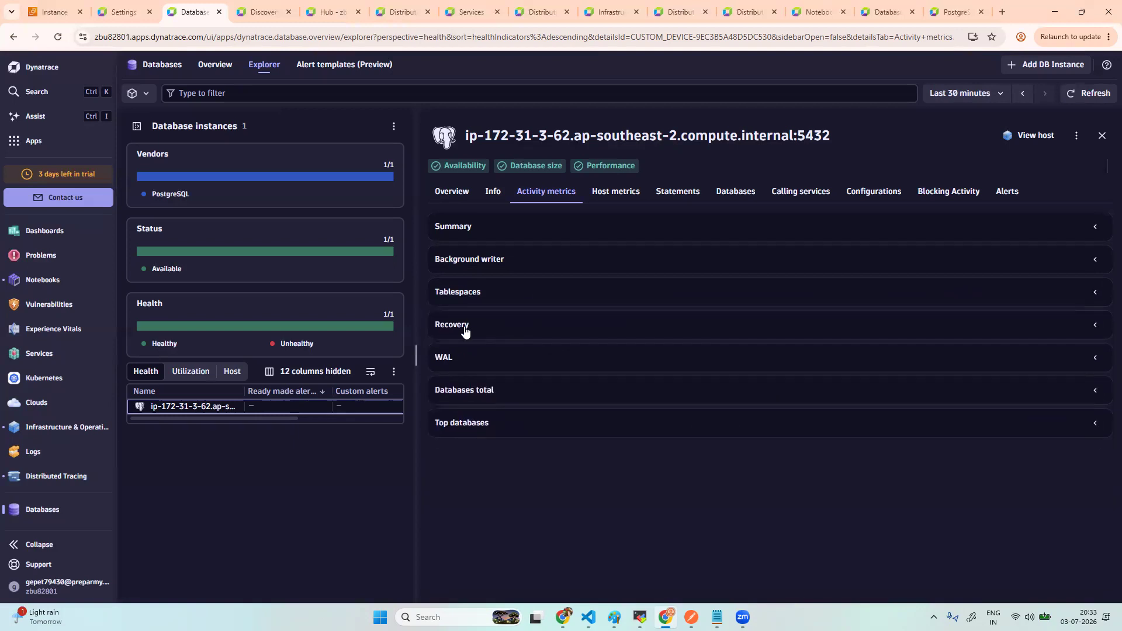
{"action": "left_click", "coordinate": [466, 332]}
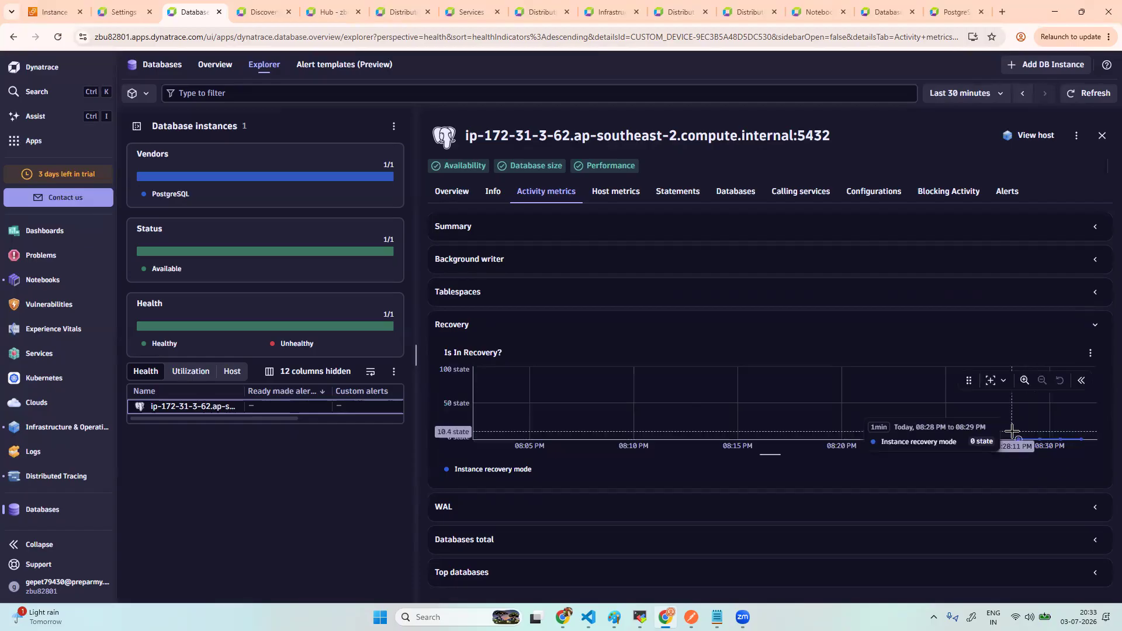
{"action": "left_click", "coordinate": [461, 329]}
- Expand and scroll through the WAL metrics, then collapse them again
{"action": "left_click", "coordinate": [459, 358]}
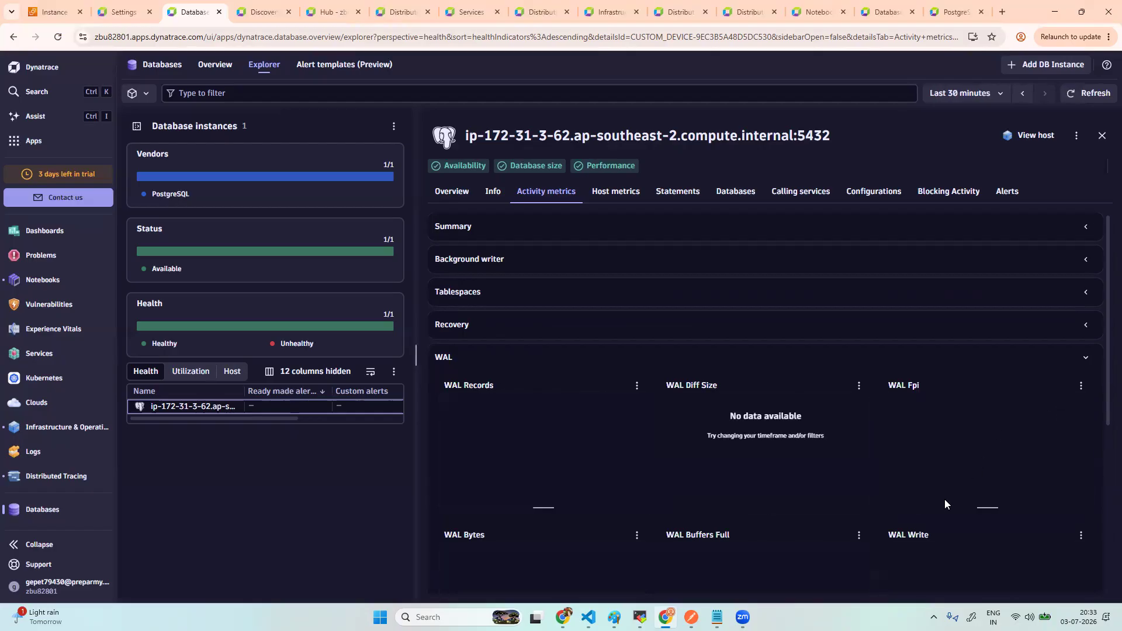
{"action": "scroll", "coordinate": [839, 489], "scroll_direction": "down", "scroll_amount": 2}
{"action": "scroll", "coordinate": [839, 489], "scroll_direction": "down", "scroll_amount": 1}
{"action": "mouse_move", "coordinate": [778, 414]}
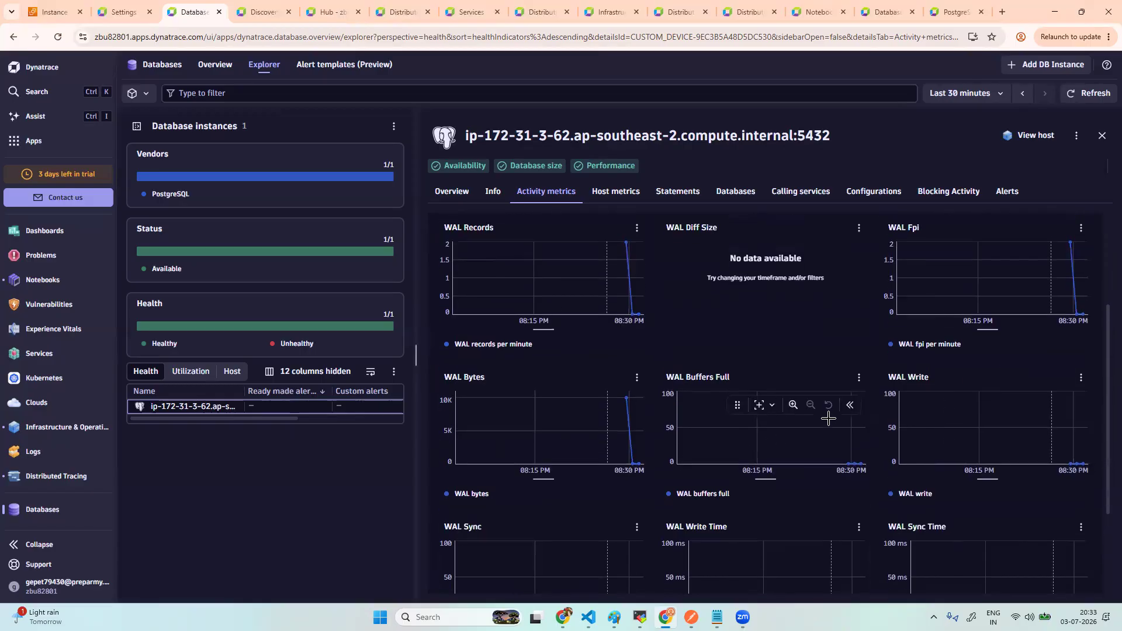
{"action": "right_click", "coordinate": [898, 421]}
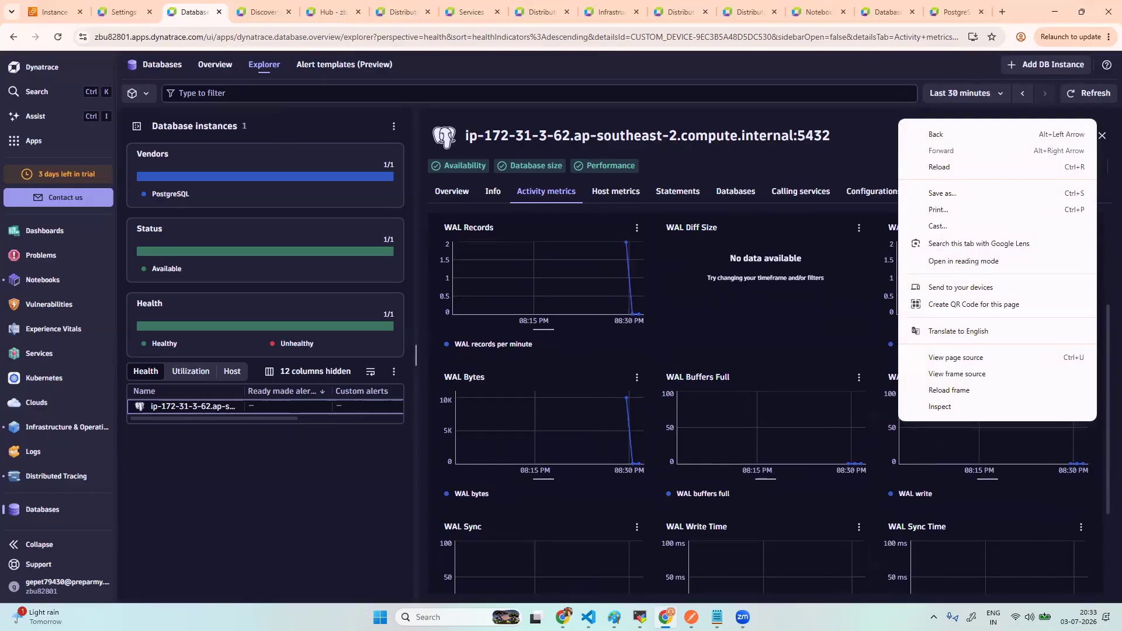
{"action": "key", "text": "Escape"}
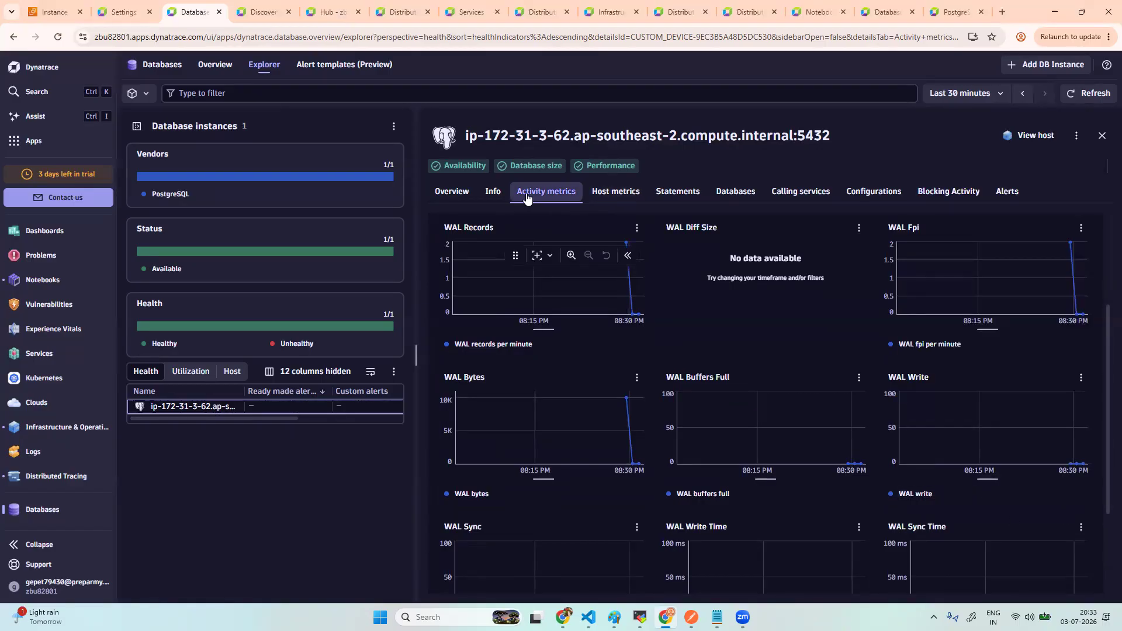
{"action": "scroll", "coordinate": [462, 292], "scroll_direction": "up", "scroll_amount": 2}
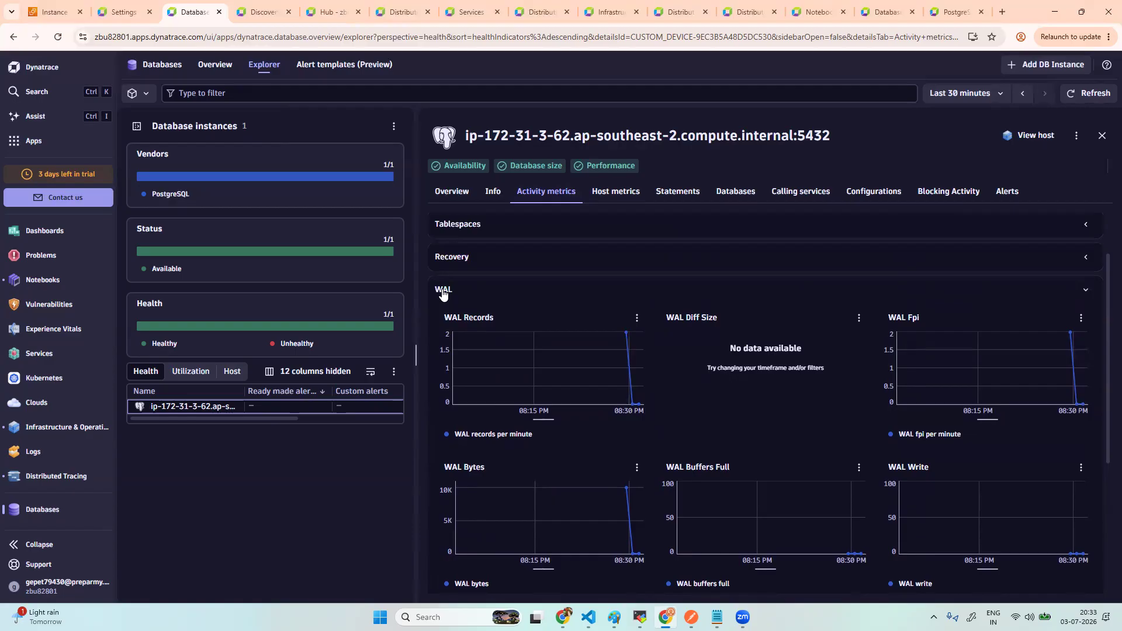
{"action": "scroll", "coordinate": [459, 289], "scroll_direction": "up", "scroll_amount": 1}
{"action": "left_click", "coordinate": [456, 354]}
- Review the Databases total metrics, then bring up the instance's host disk, CPU and network charts
{"action": "left_click", "coordinate": [459, 397]}
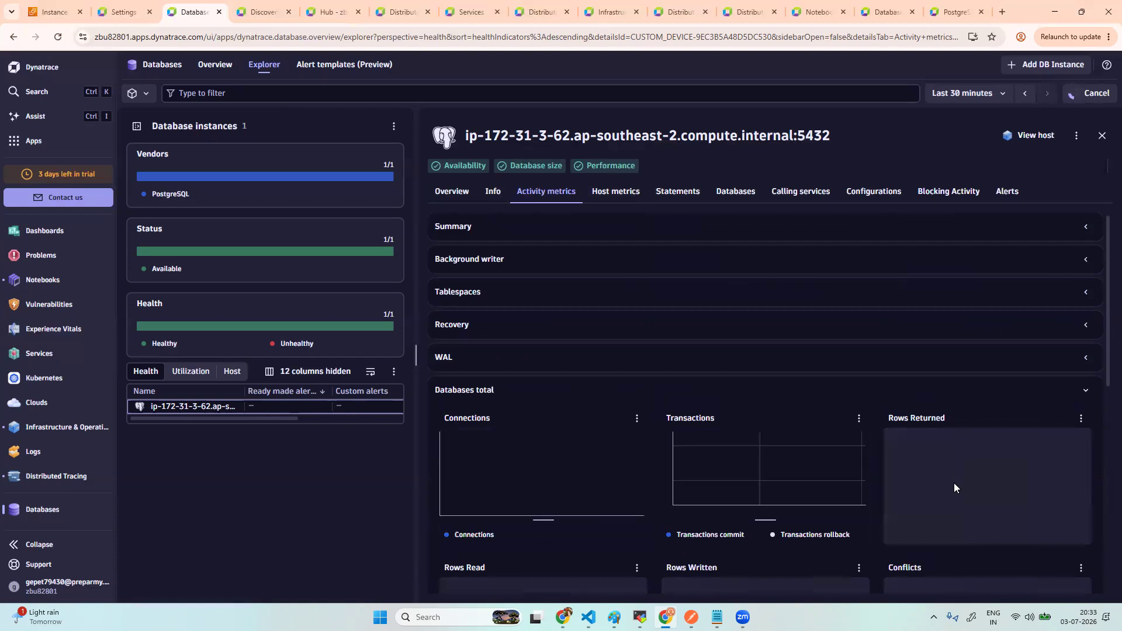
{"action": "scroll", "coordinate": [954, 483], "scroll_direction": "down", "scroll_amount": 3}
{"action": "scroll", "coordinate": [955, 483], "scroll_direction": "down", "scroll_amount": 5}
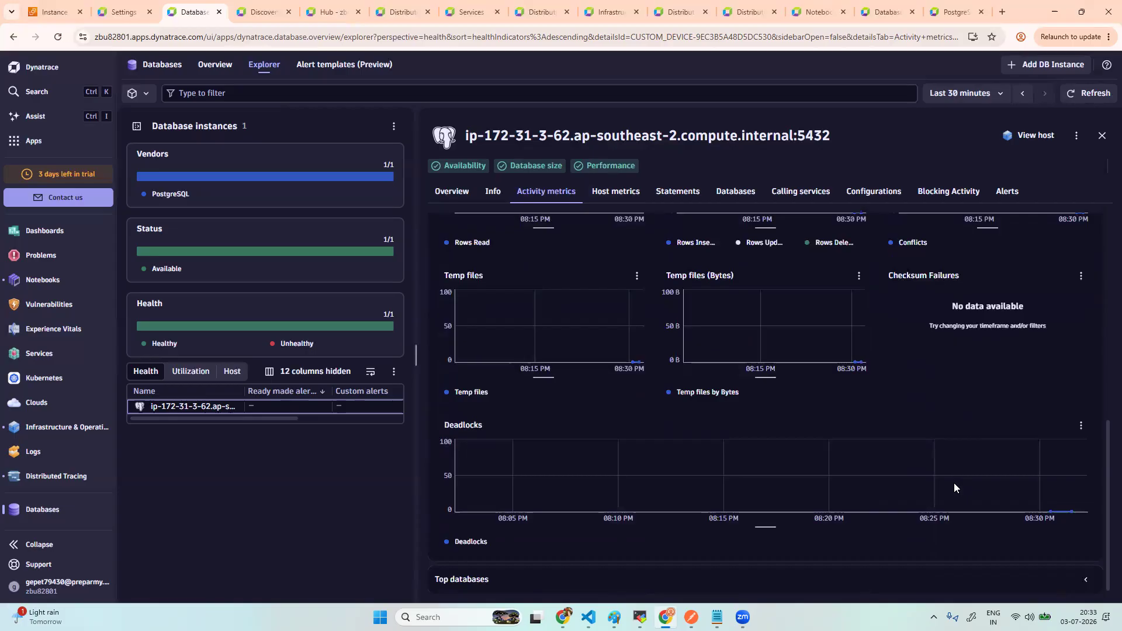
{"action": "left_click", "coordinate": [619, 195]}
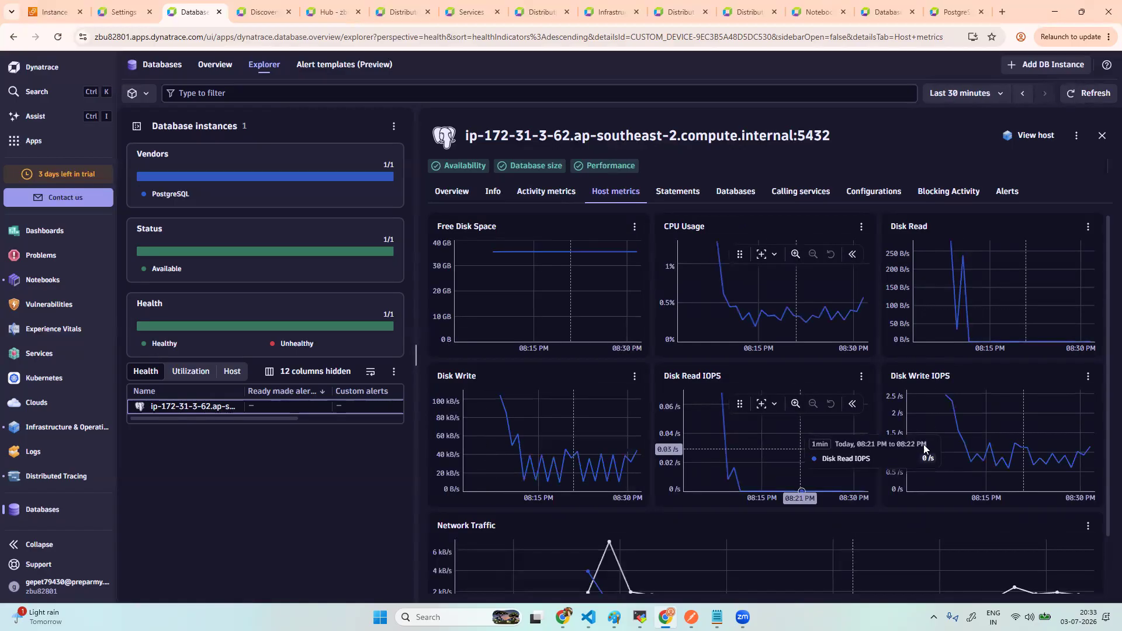
- View the instance's tracked statements, then its list of databases
{"action": "scroll", "coordinate": [947, 444], "scroll_direction": "down", "scroll_amount": 1}
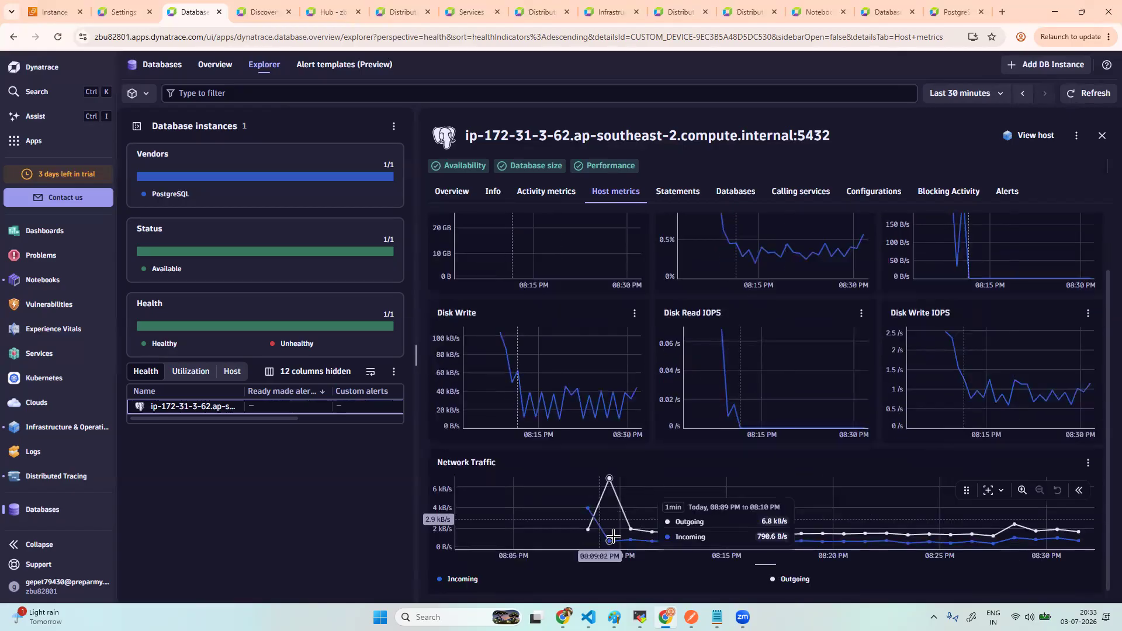
{"action": "left_click", "coordinate": [691, 197]}
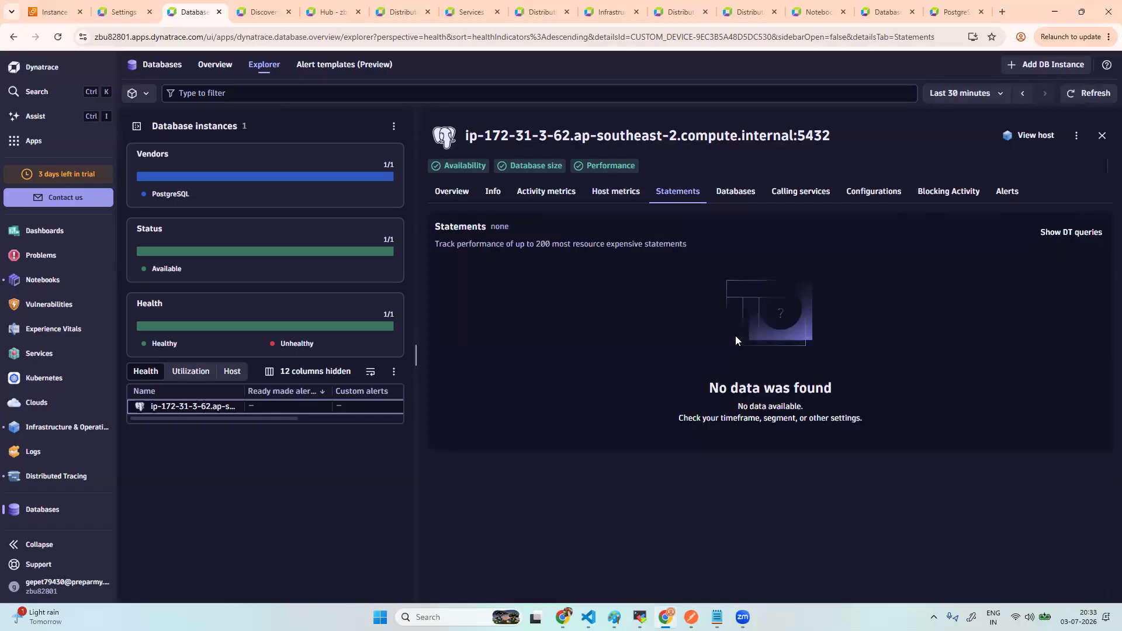
{"action": "left_click", "coordinate": [736, 192]}
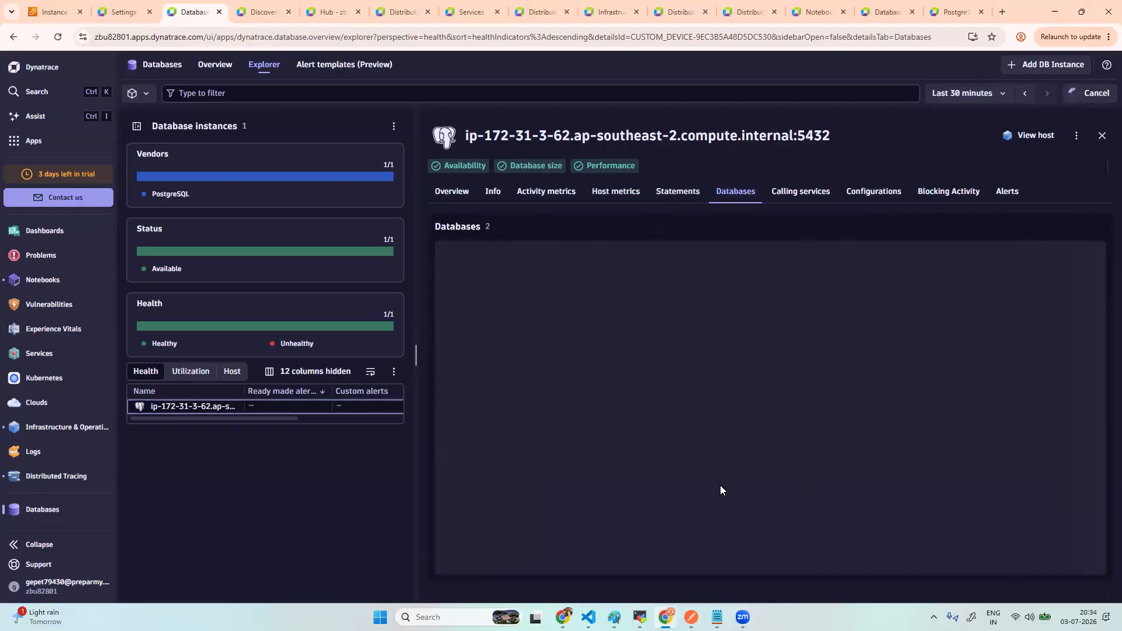
- Scroll through the retaildb database charts, then close the details panel
{"action": "left_click", "coordinate": [466, 285]}
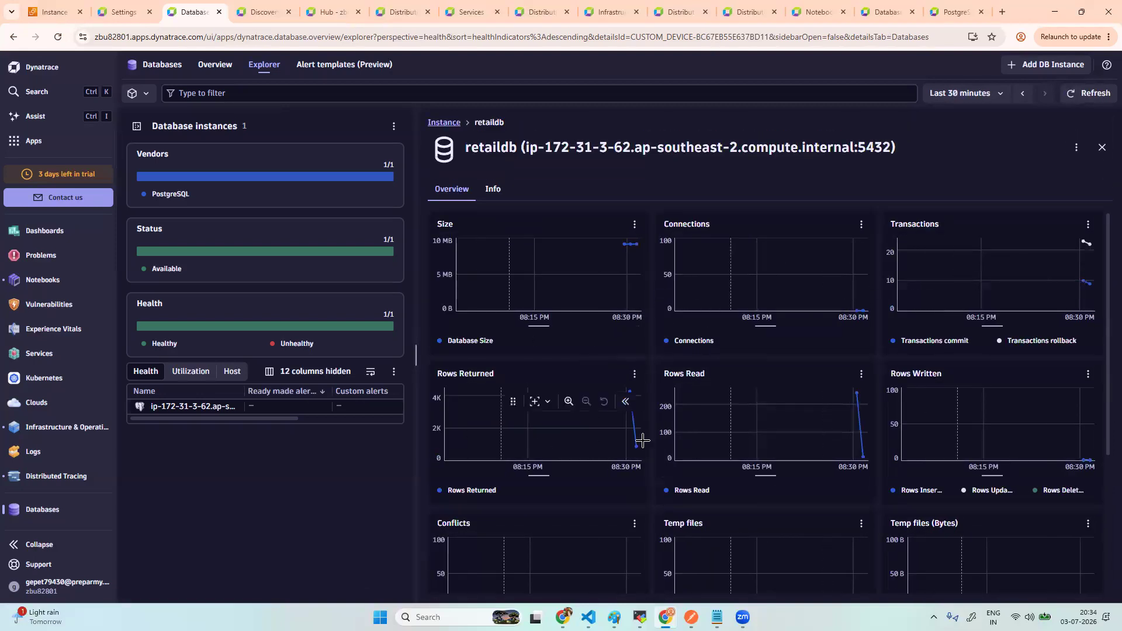
{"action": "scroll", "coordinate": [746, 513], "scroll_direction": "down", "scroll_amount": 3}
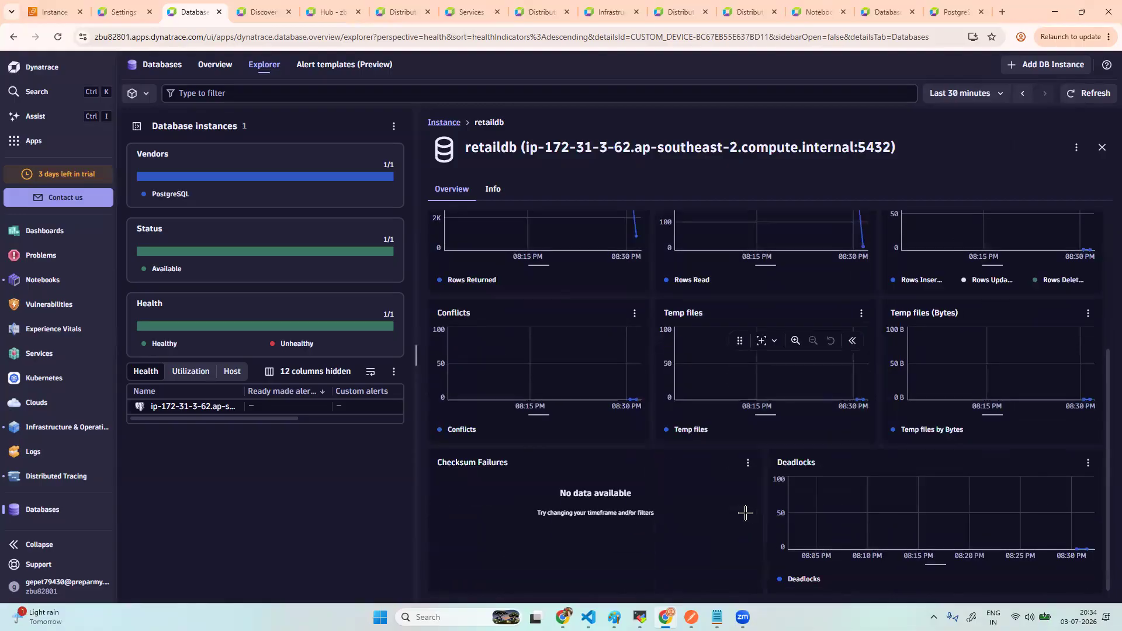
{"action": "scroll", "coordinate": [746, 514], "scroll_direction": "up", "scroll_amount": 3}
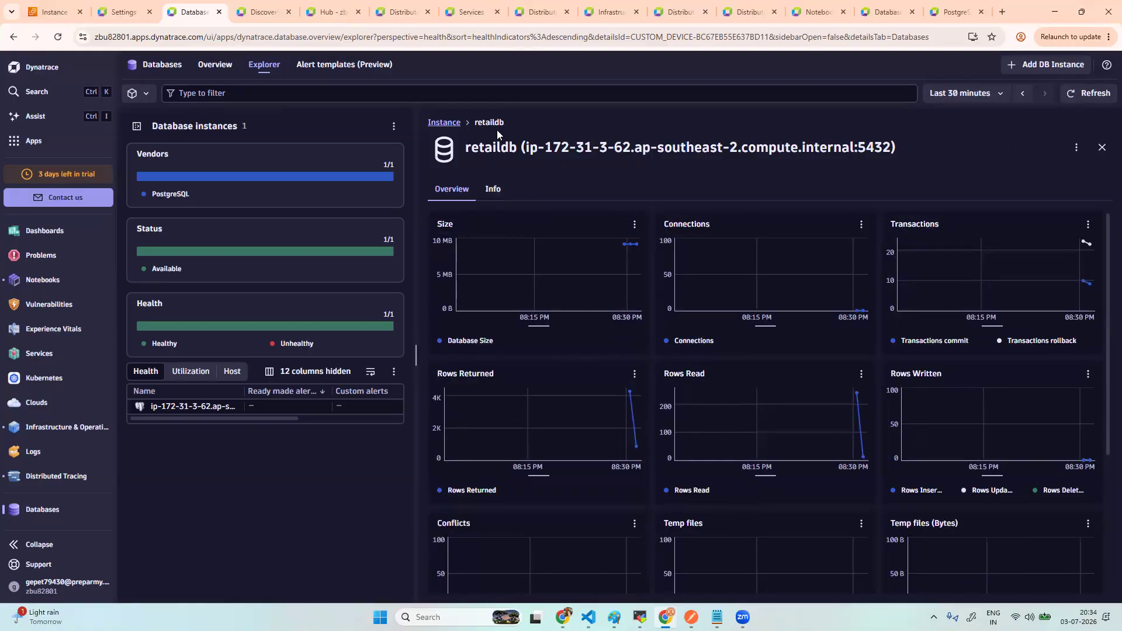
{"action": "left_click", "coordinate": [1102, 147]}
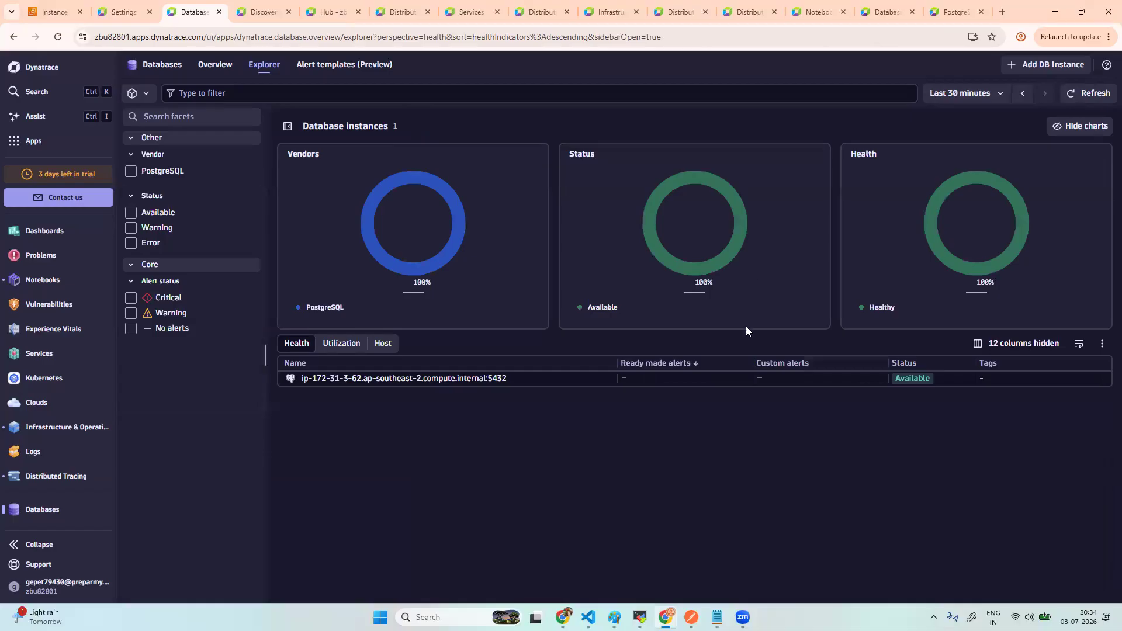
- Reopen the instance, check calling services, scroll its 353 configuration settings, then show blocking activity
{"action": "left_click", "coordinate": [434, 379]}
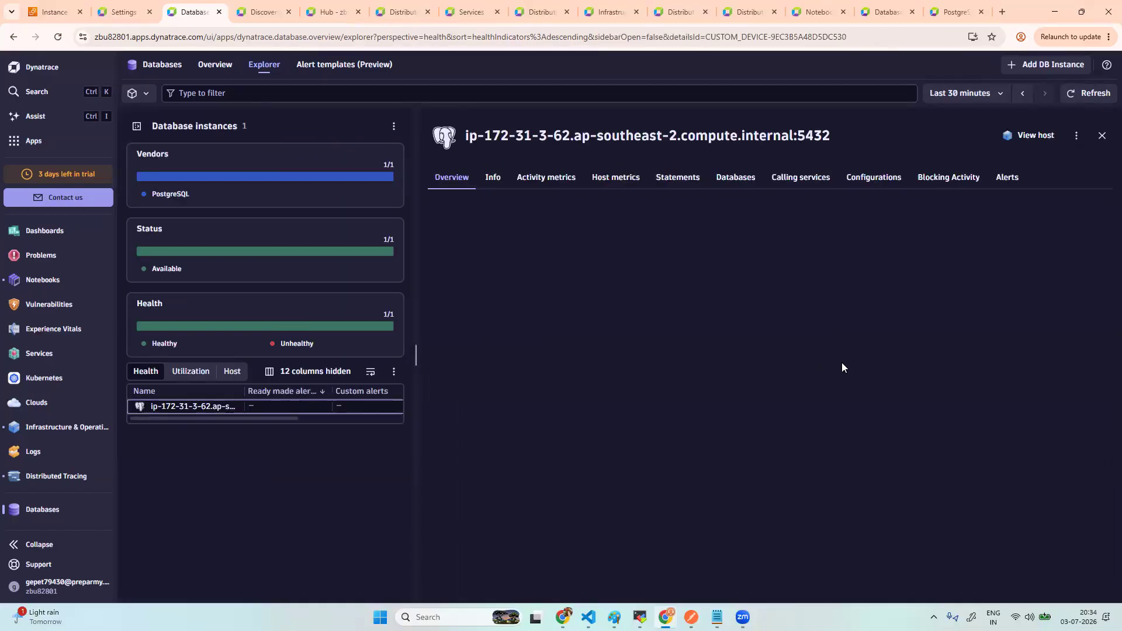
{"action": "left_click", "coordinate": [799, 200]}
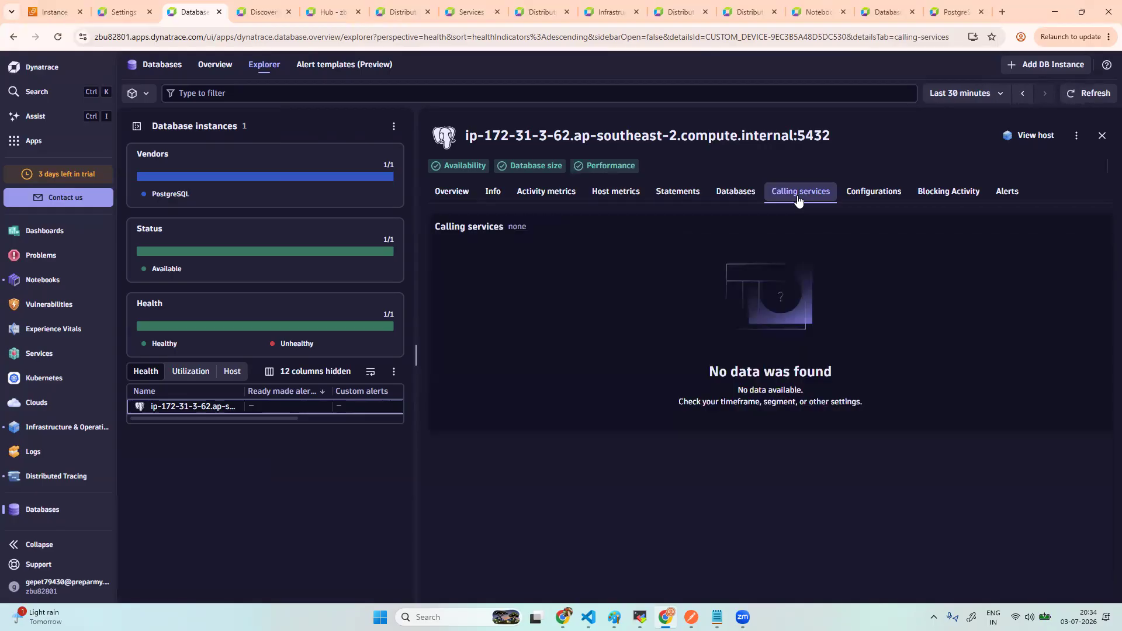
{"action": "left_click", "coordinate": [874, 193]}
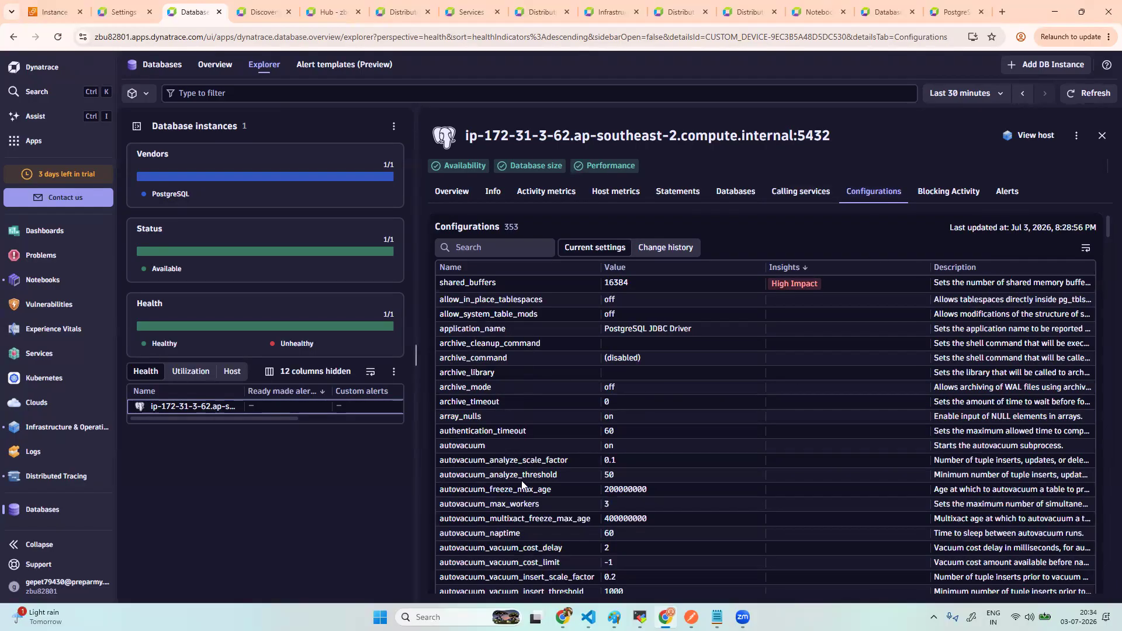
{"action": "scroll", "coordinate": [521, 481], "scroll_direction": "down", "scroll_amount": 5}
{"action": "scroll", "coordinate": [521, 481], "scroll_direction": "down", "scroll_amount": 20}
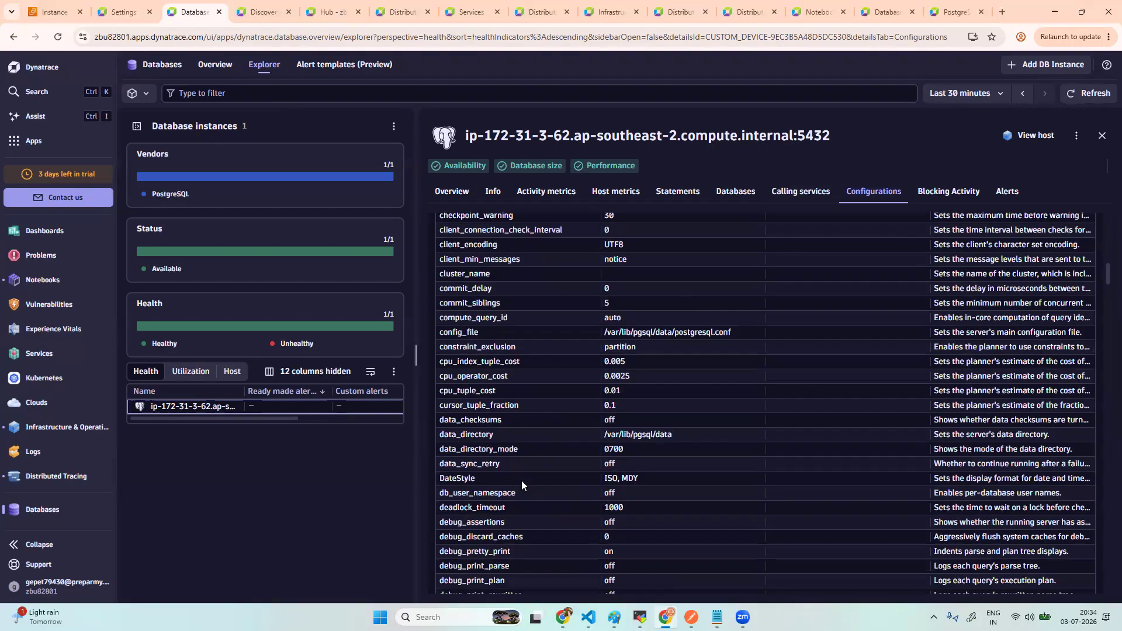
{"action": "scroll", "coordinate": [521, 481], "scroll_direction": "down", "scroll_amount": 20}
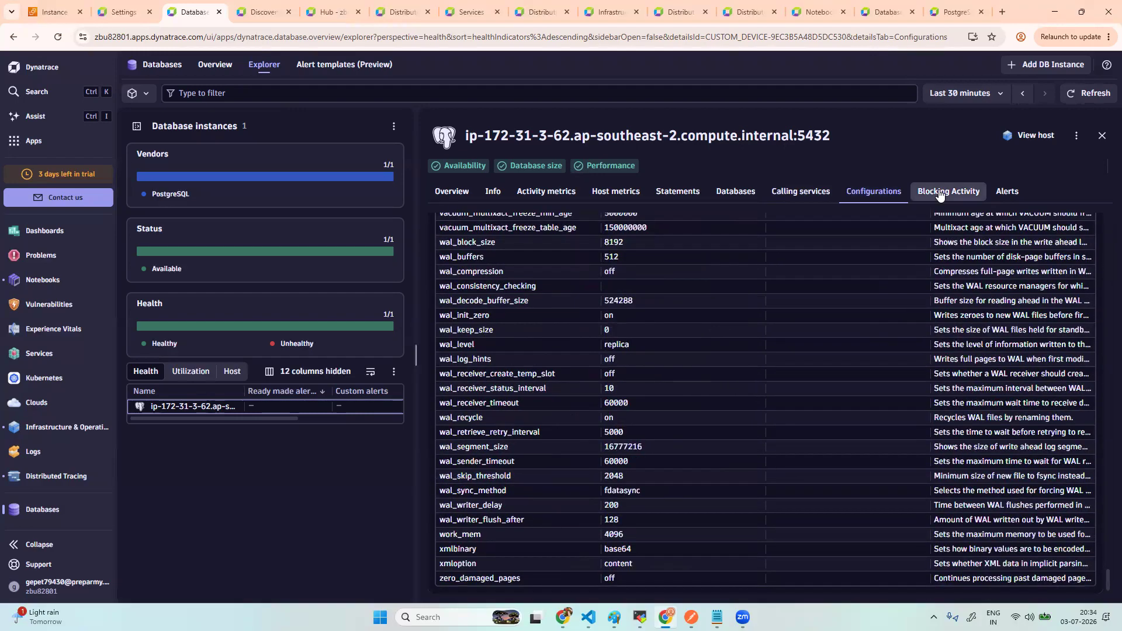
{"action": "left_click", "coordinate": [943, 192]}
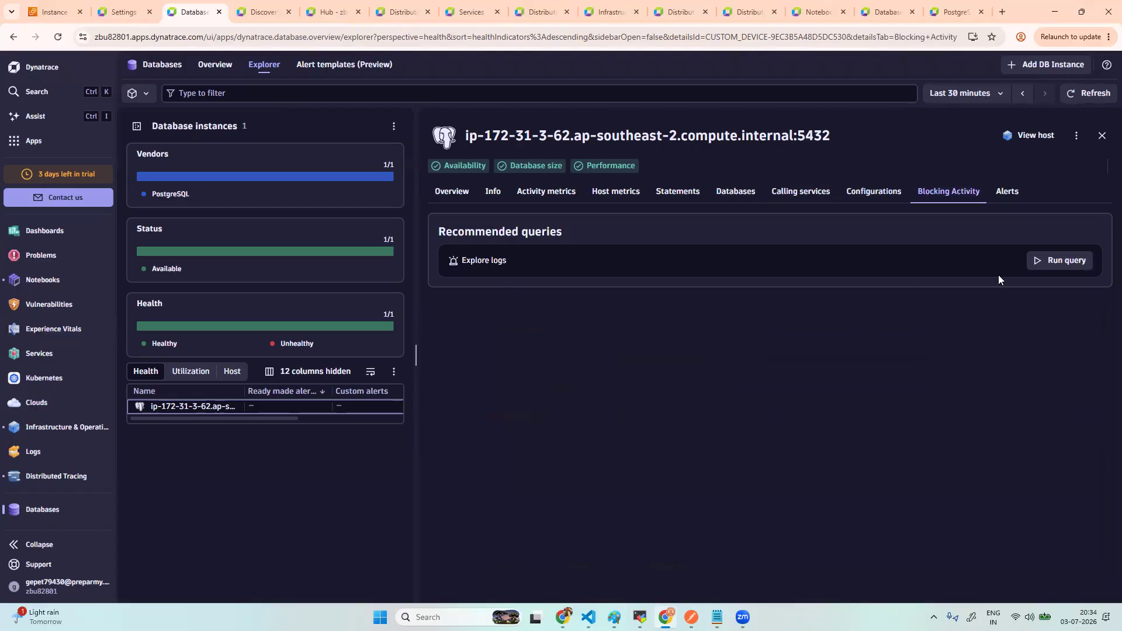
- Run the recommended logs query, close the log explorer, and view the instance's alerts
{"action": "left_click", "coordinate": [1054, 265]}
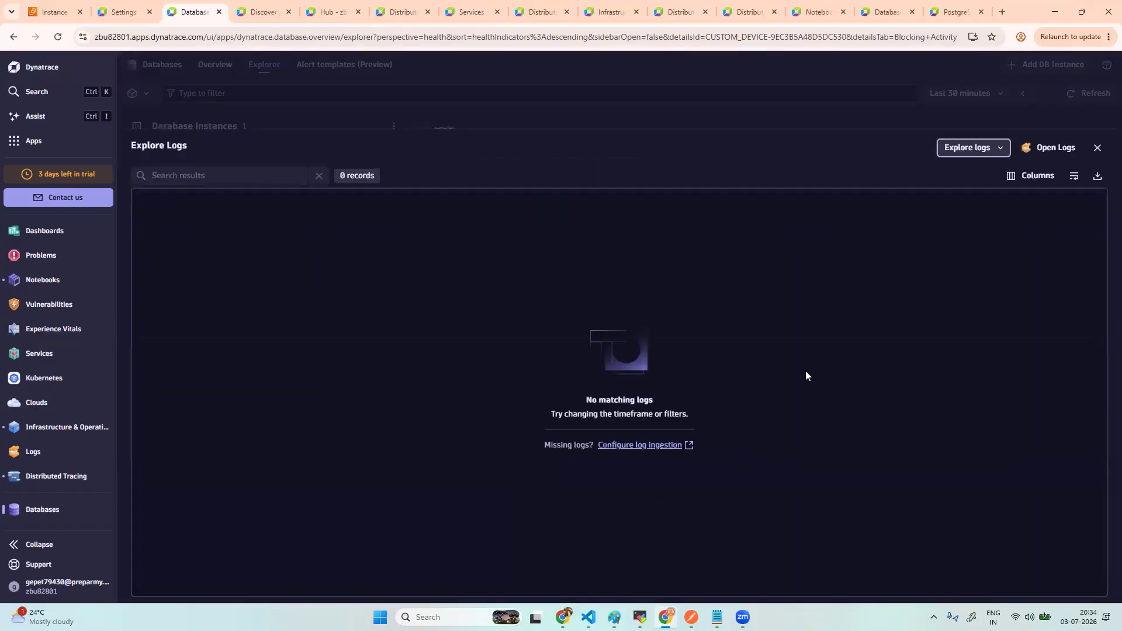
{"action": "left_click", "coordinate": [1098, 148]}
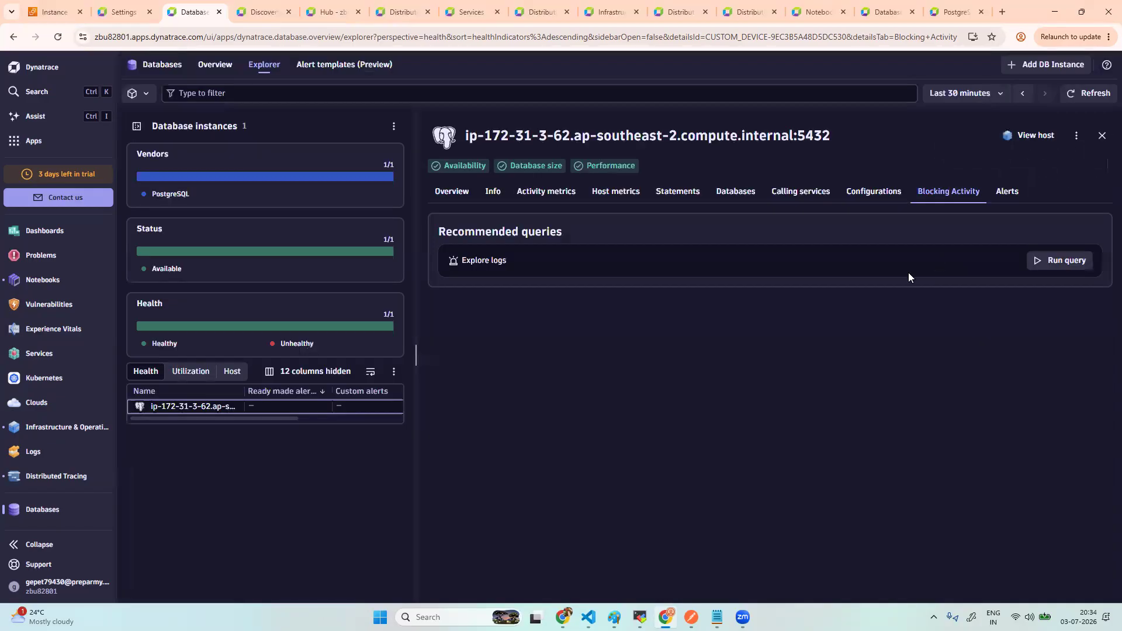
{"action": "left_click", "coordinate": [1010, 192]}
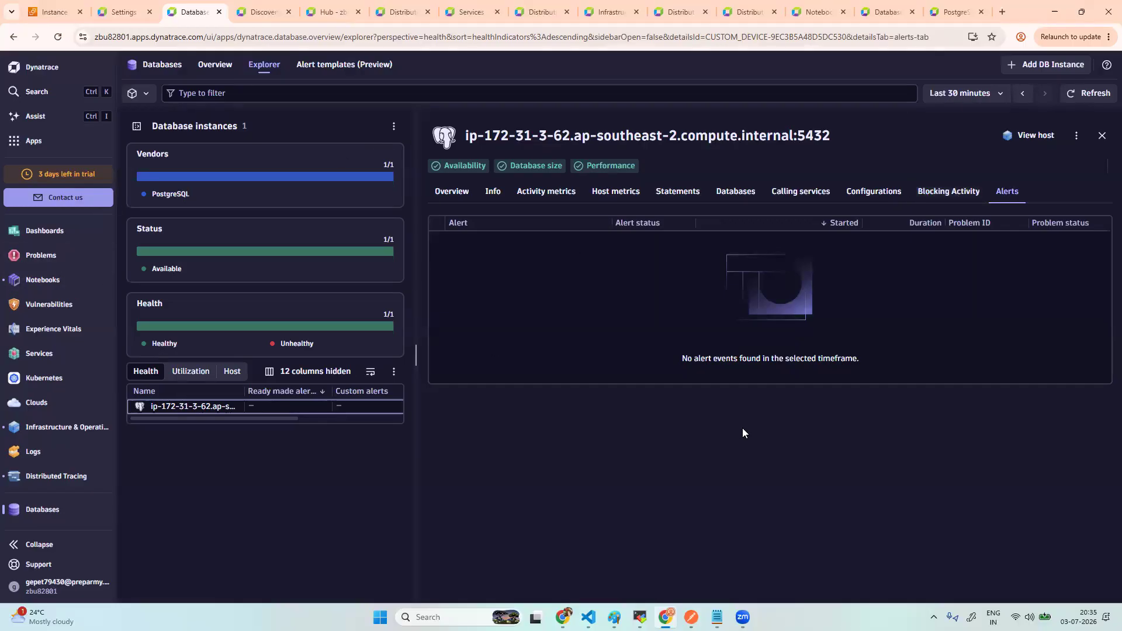
- Show the instance's activity metrics and open retaildb from its Databases list
{"action": "left_click", "coordinate": [555, 200]}
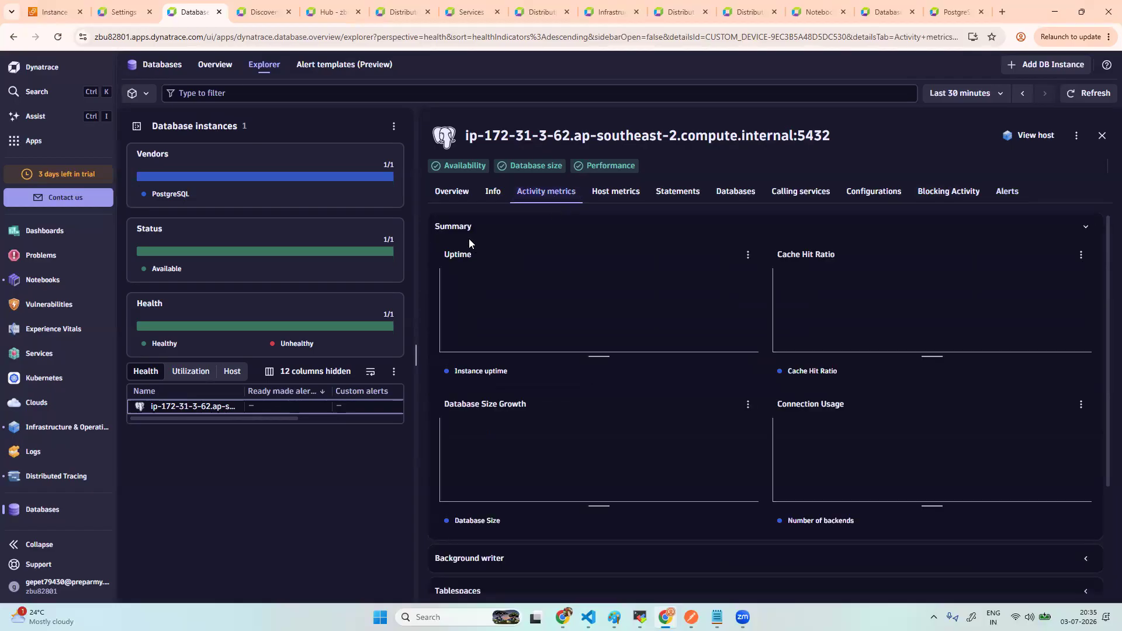
{"action": "left_click", "coordinate": [745, 201]}
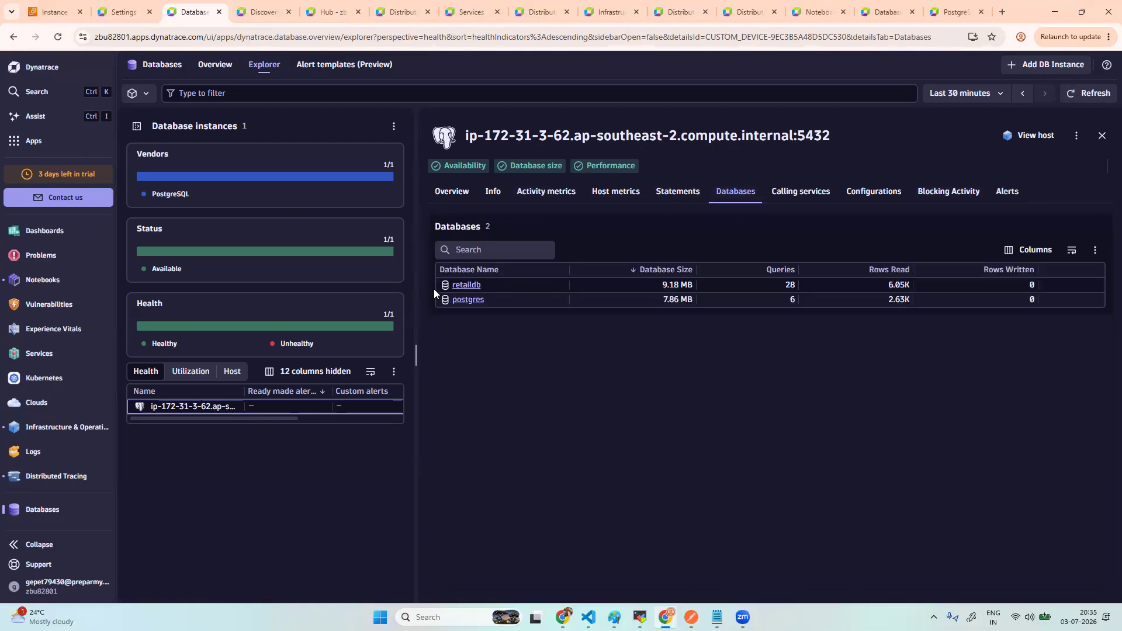
{"action": "left_click", "coordinate": [470, 286]}
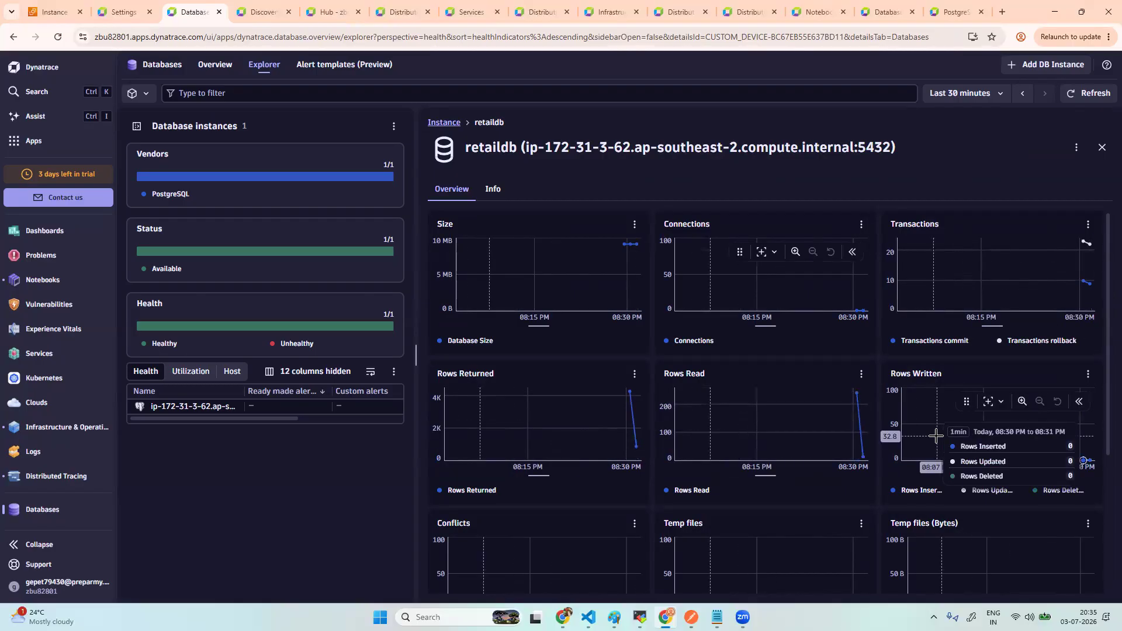
- Scroll through retaildb's size, connection, transaction and row charts, then close the details
{"action": "scroll", "coordinate": [936, 436], "scroll_direction": "down", "scroll_amount": 1}
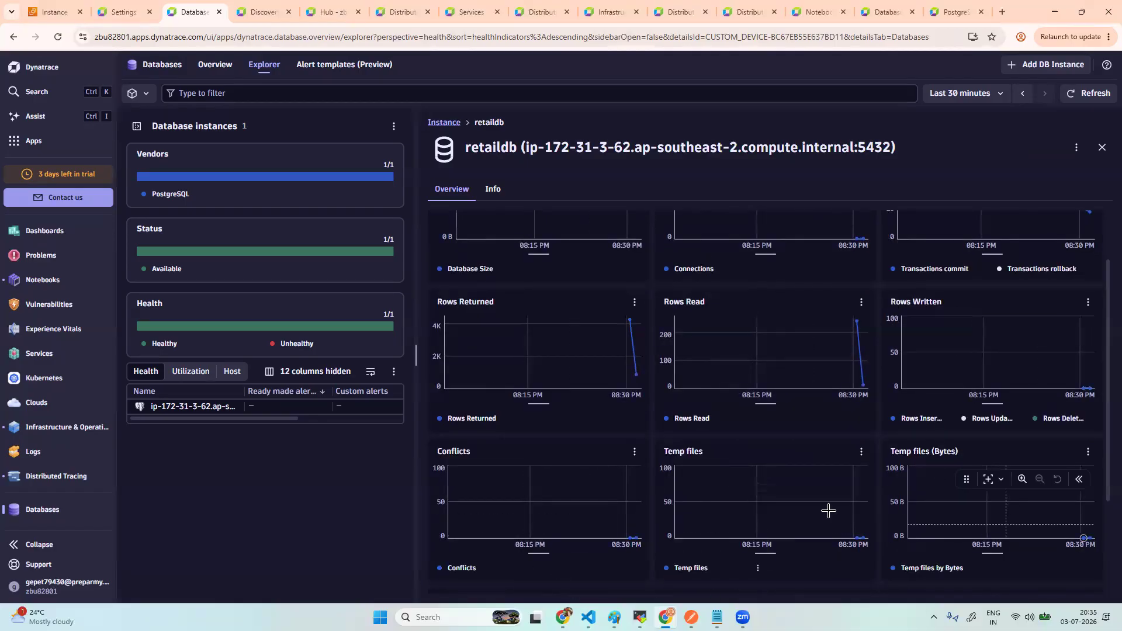
{"action": "scroll", "coordinate": [994, 518], "scroll_direction": "down", "scroll_amount": 2}
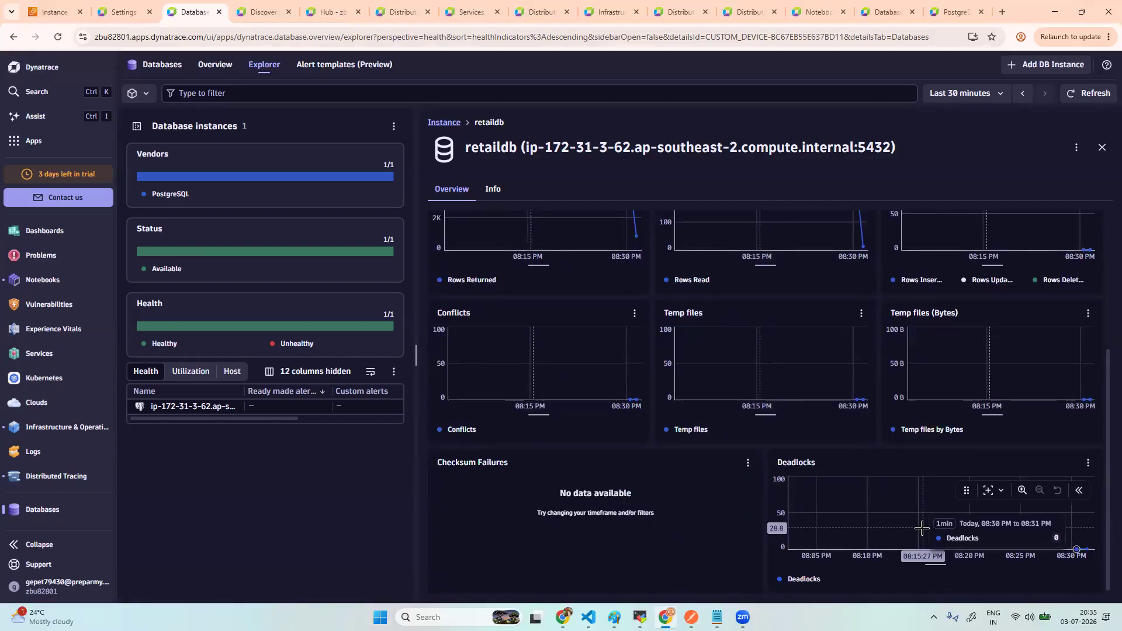
{"action": "scroll", "coordinate": [922, 528], "scroll_direction": "up", "scroll_amount": 3}
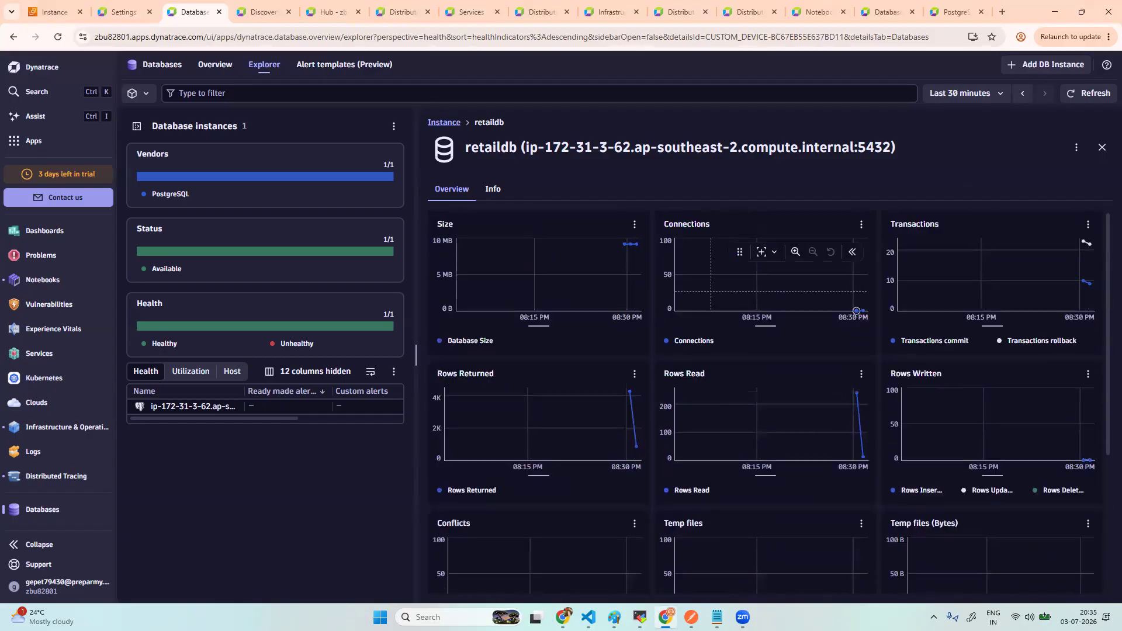
{"action": "left_click", "coordinate": [1102, 147]}
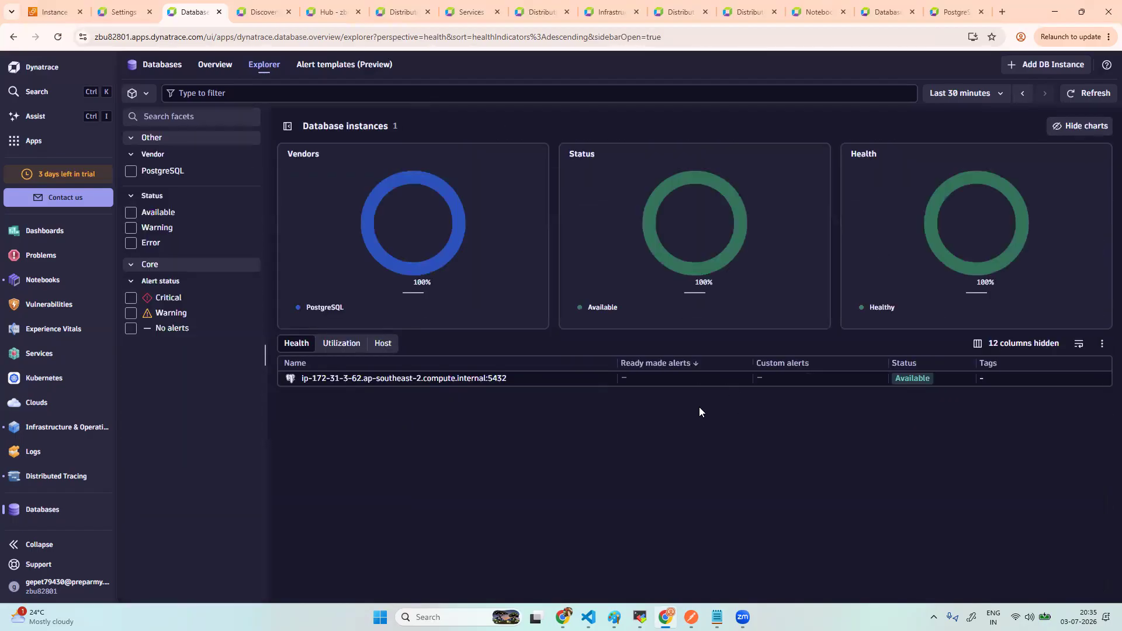
- Reopen the instance, check blocking activity, and expand the Summary activity metrics
{"action": "left_click", "coordinate": [415, 379]}
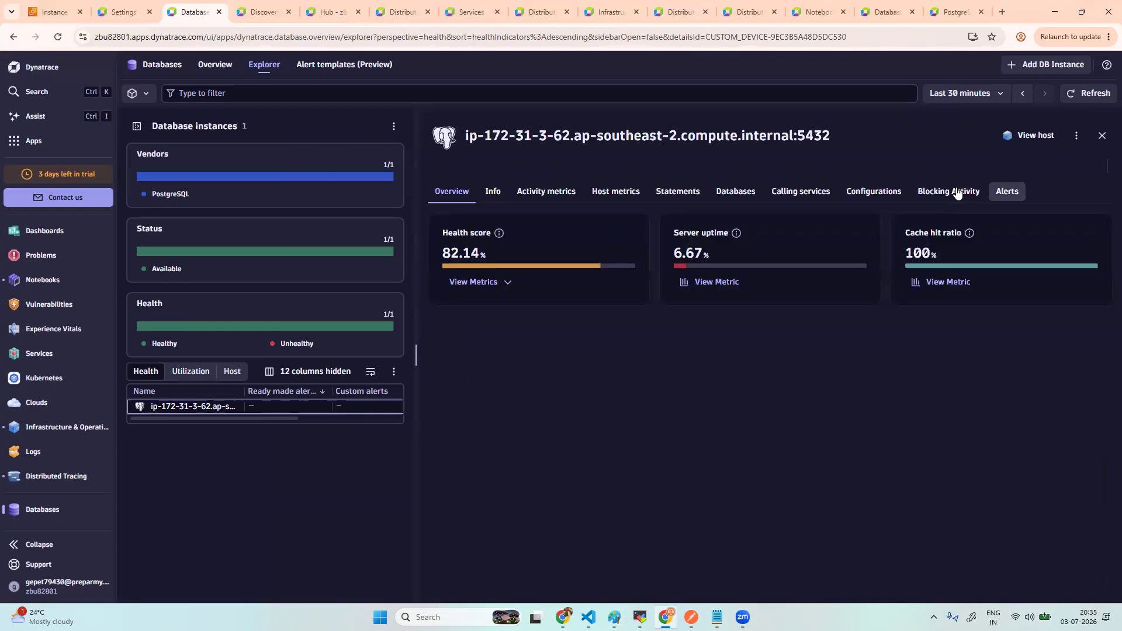
{"action": "left_click", "coordinate": [954, 197]}
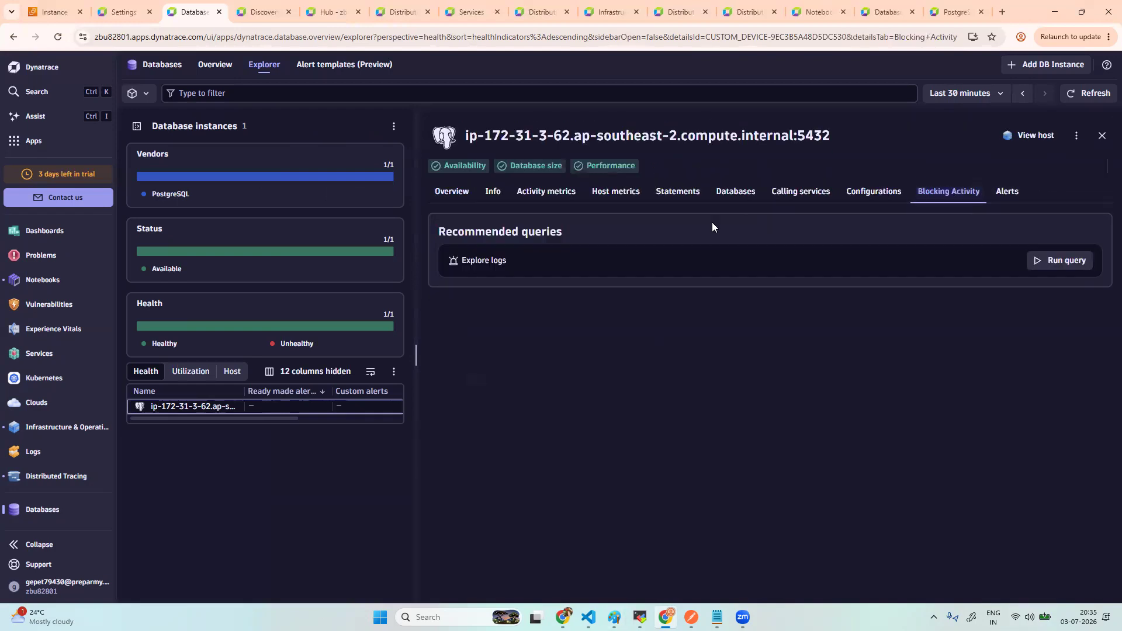
{"action": "left_click", "coordinate": [549, 196]}
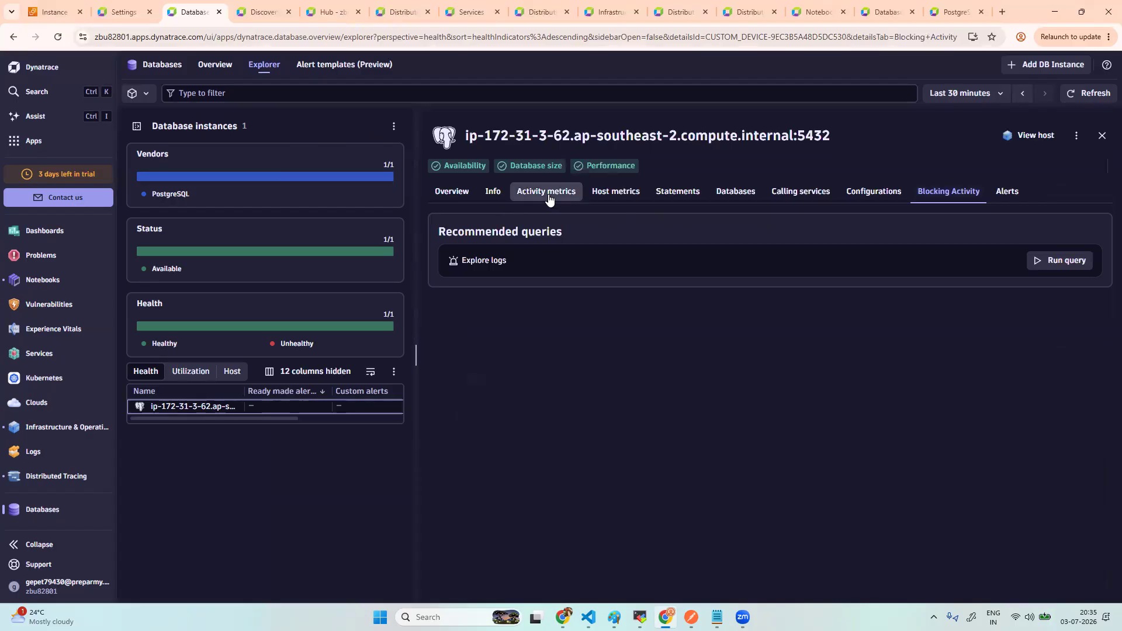
{"action": "left_click", "coordinate": [563, 220]}
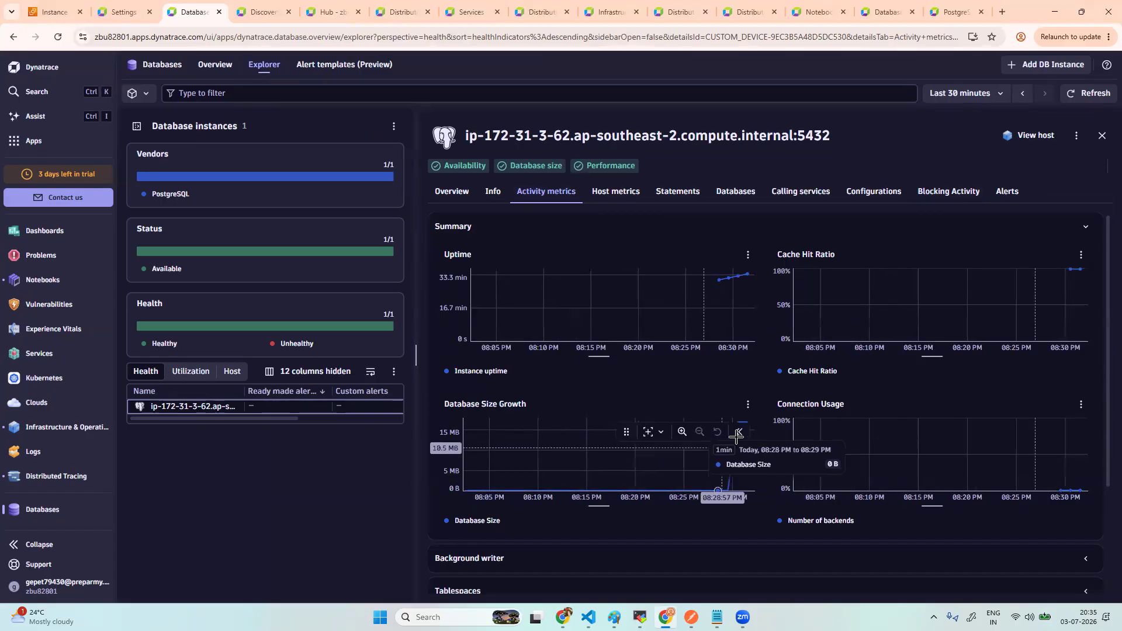
{"action": "scroll", "coordinate": [958, 433], "scroll_direction": "down", "scroll_amount": 2}
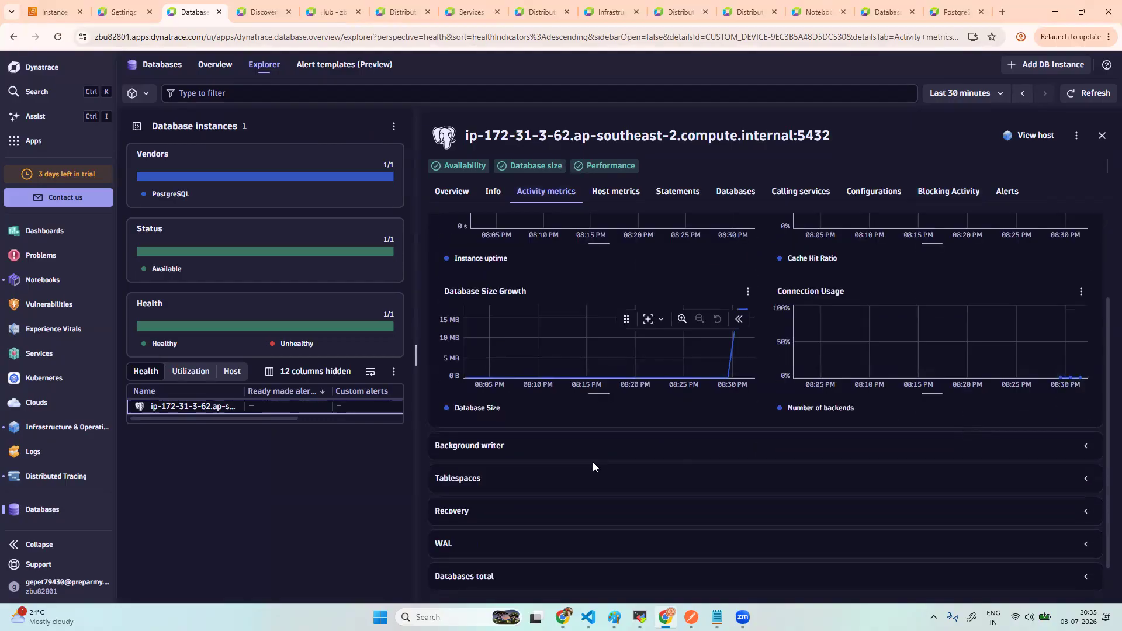
- Expand the Background writer and Tablespaces charts, showing pg_default near 30 MB
{"action": "left_click", "coordinate": [539, 451]}
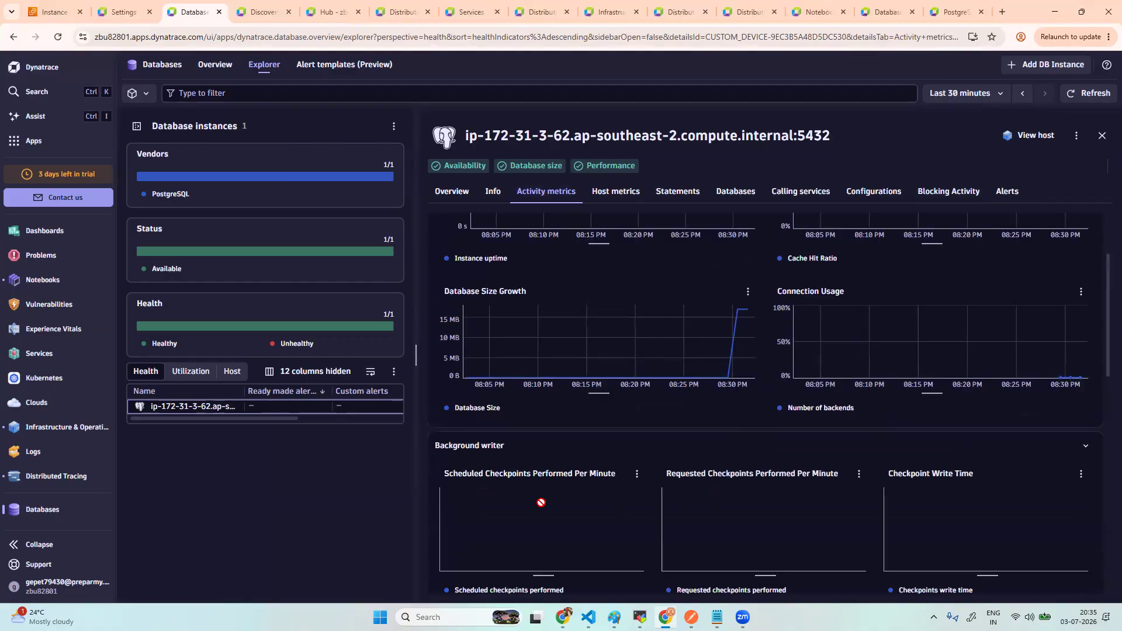
{"action": "scroll", "coordinate": [712, 504], "scroll_direction": "down", "scroll_amount": 4}
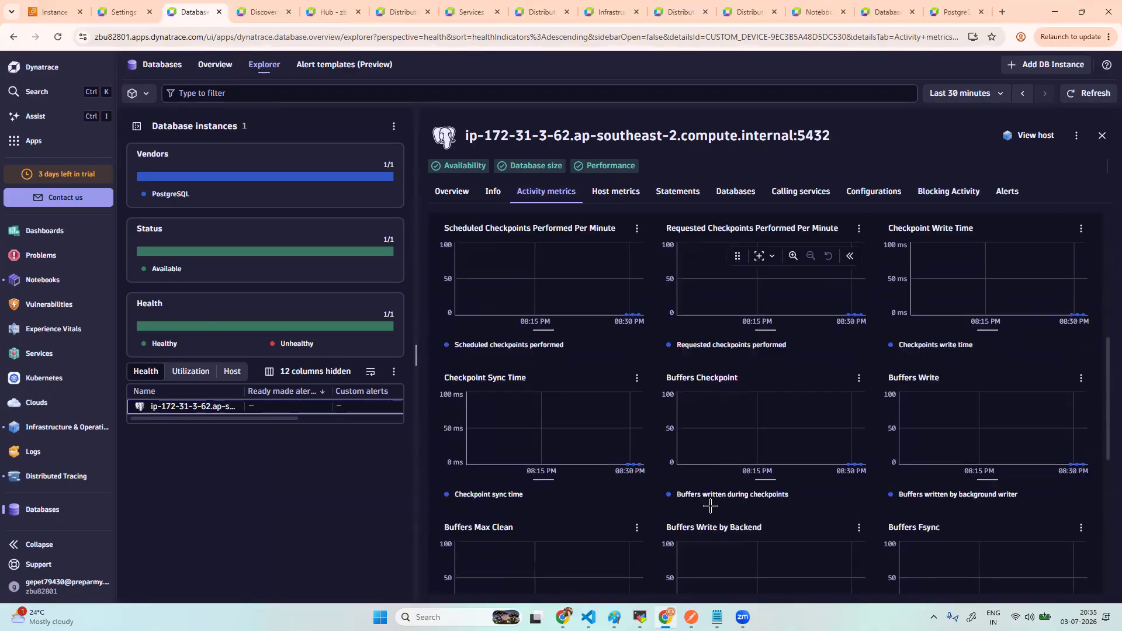
{"action": "scroll", "coordinate": [711, 506], "scroll_direction": "down", "scroll_amount": 5}
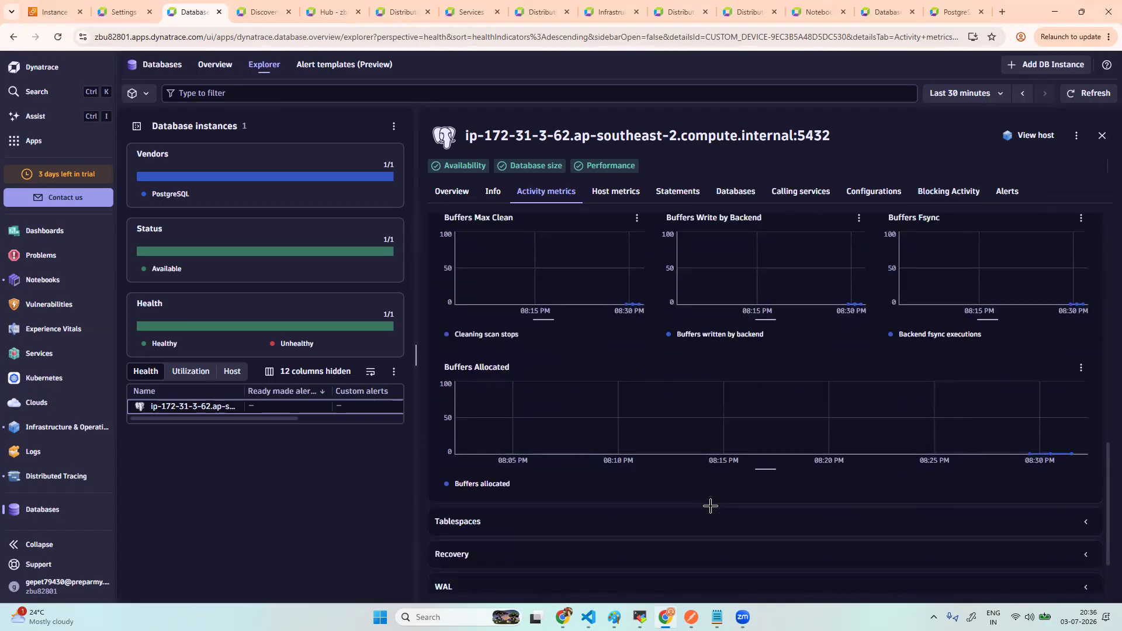
{"action": "scroll", "coordinate": [711, 506], "scroll_direction": "down", "scroll_amount": 1}
{"action": "left_click", "coordinate": [515, 454]}
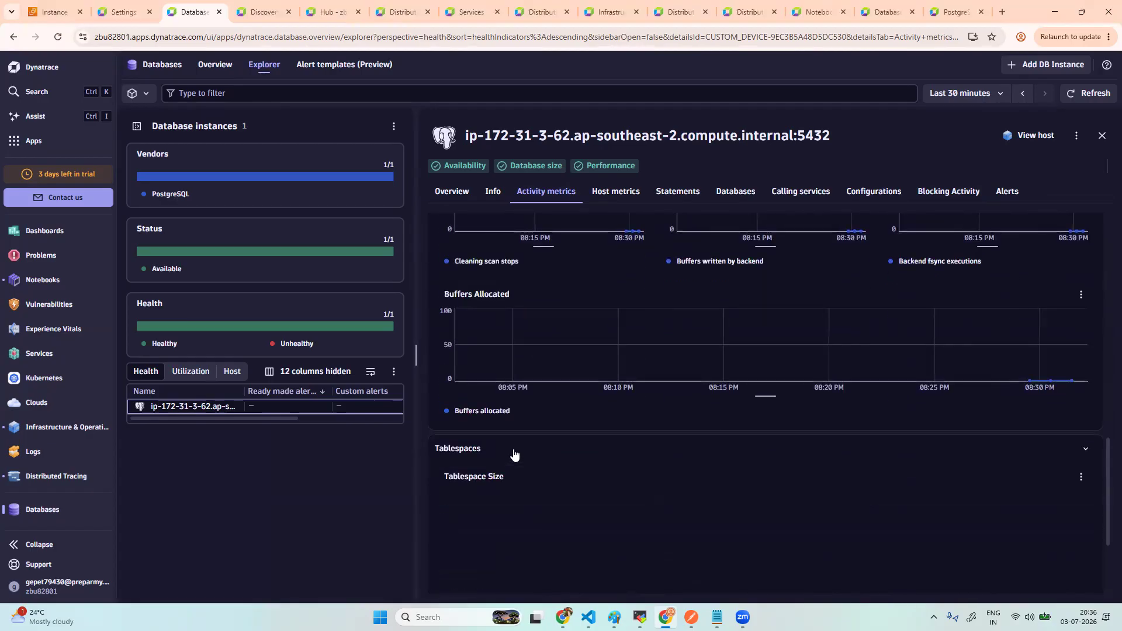
{"action": "scroll", "coordinate": [744, 479], "scroll_direction": "down", "scroll_amount": 2}
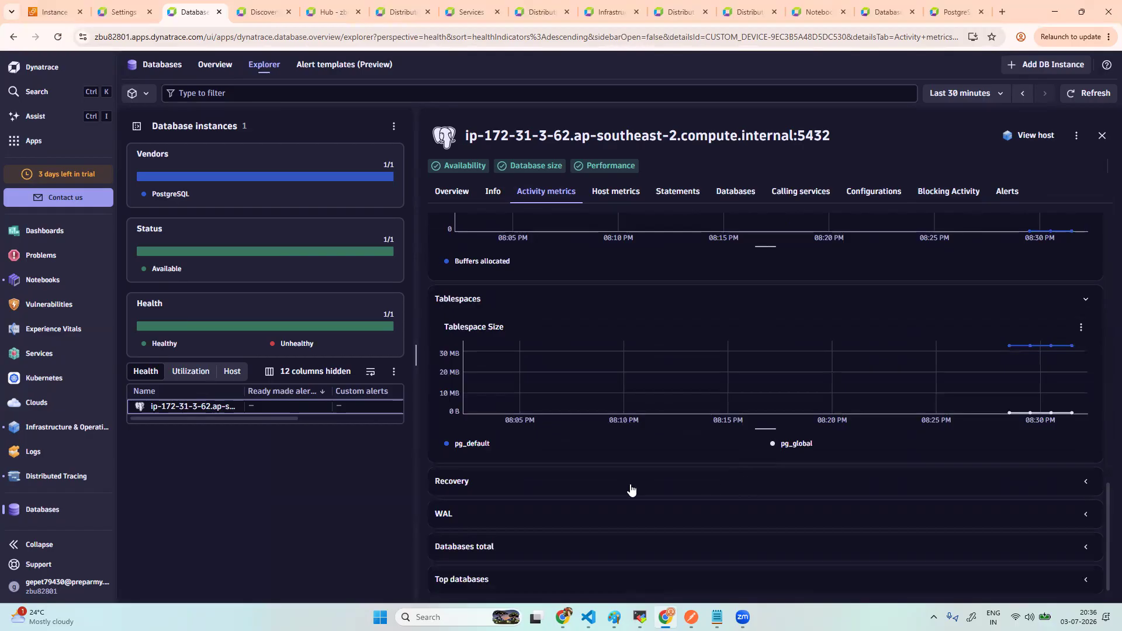
- Expand the Recovery and WAL charts, then list the instance's databases
{"action": "left_click", "coordinate": [521, 481]}
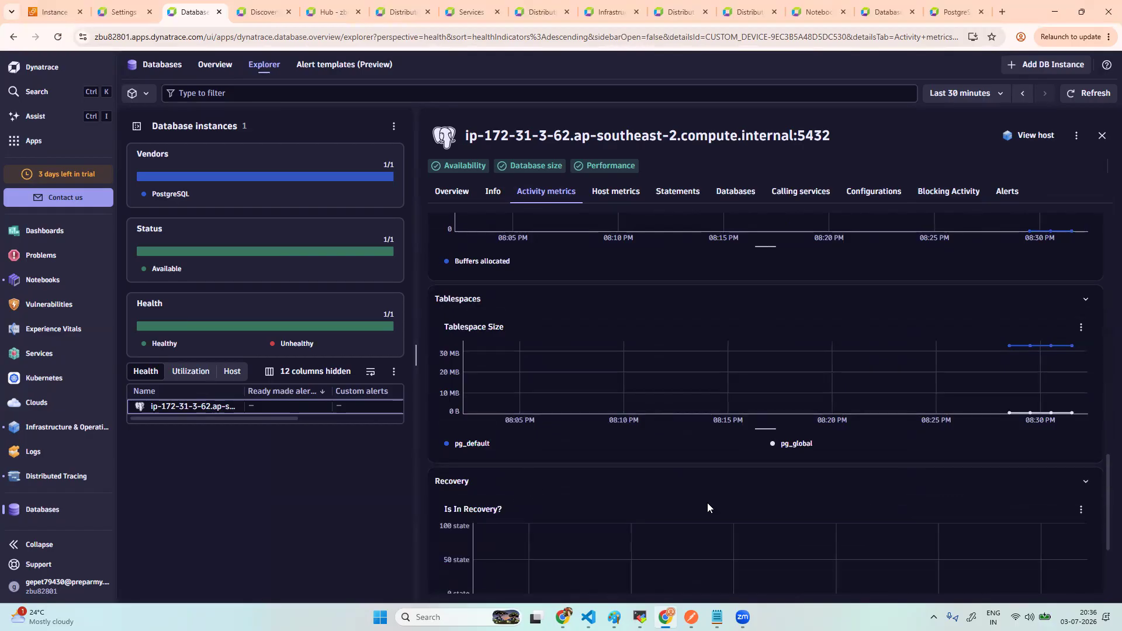
{"action": "scroll", "coordinate": [708, 503], "scroll_direction": "down", "scroll_amount": 2}
{"action": "left_click", "coordinate": [512, 515]}
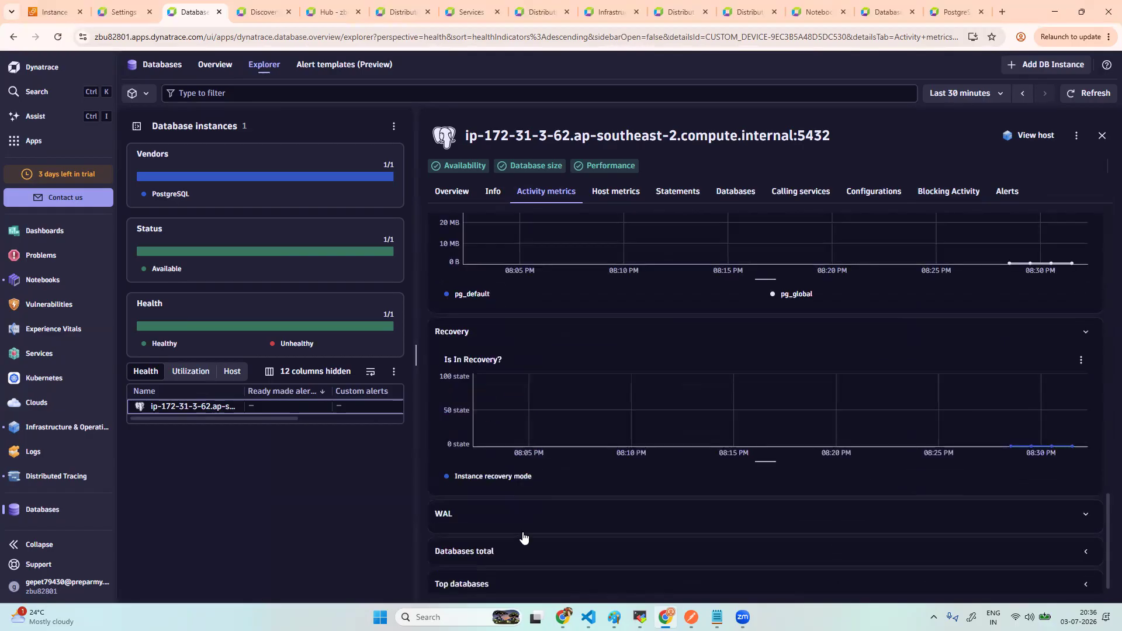
{"action": "scroll", "coordinate": [622, 497], "scroll_direction": "down", "scroll_amount": 2}
{"action": "scroll", "coordinate": [622, 495], "scroll_direction": "up", "scroll_amount": 12}
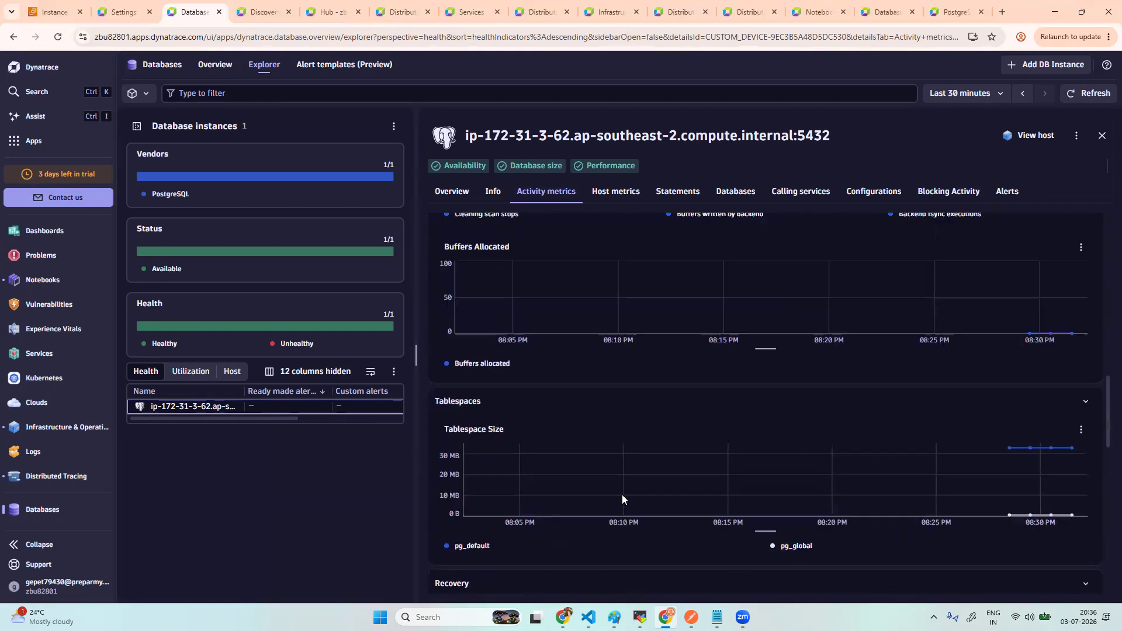
{"action": "left_click", "coordinate": [725, 199]}
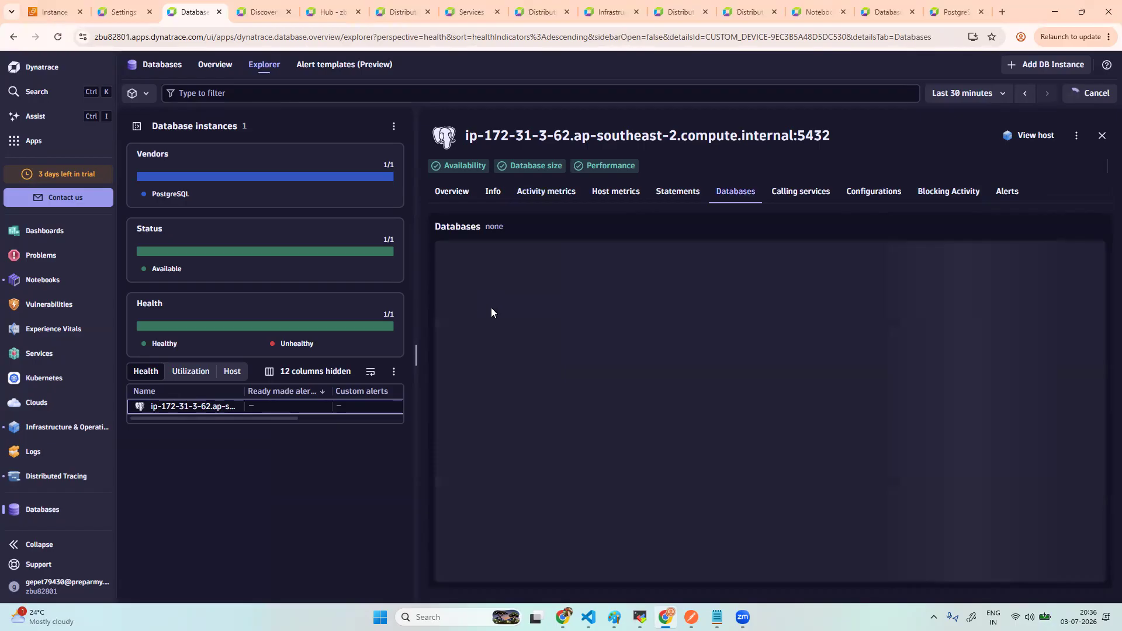
- Scroll through the postgres database charts showing two committed transactions, then close its details
{"action": "left_click", "coordinate": [472, 305]}
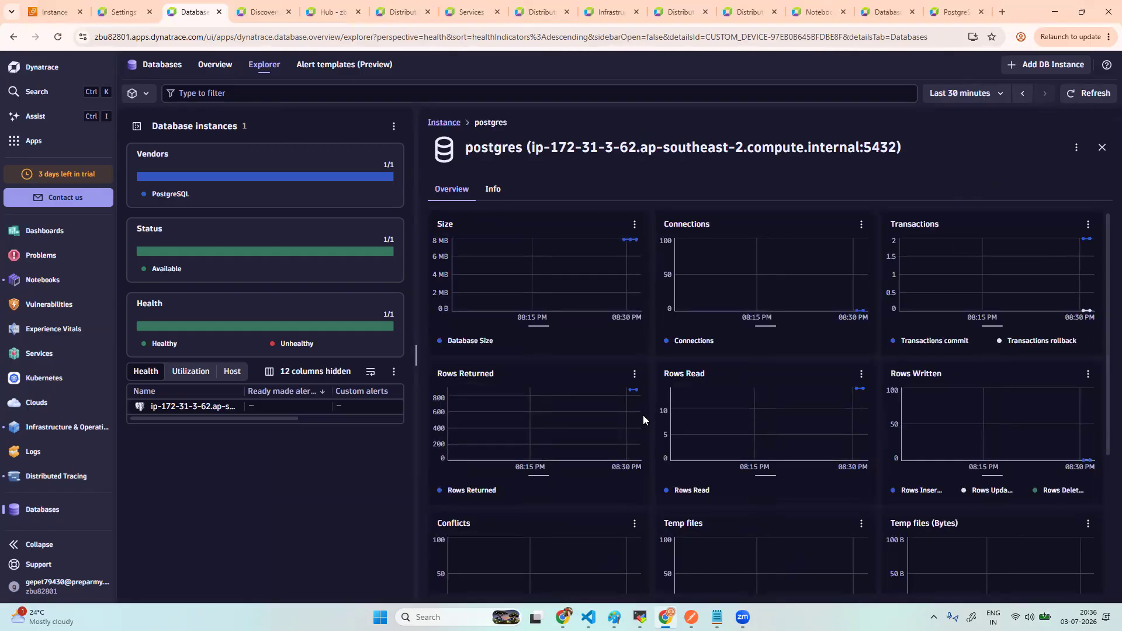
{"action": "scroll", "coordinate": [655, 446], "scroll_direction": "down", "scroll_amount": 3}
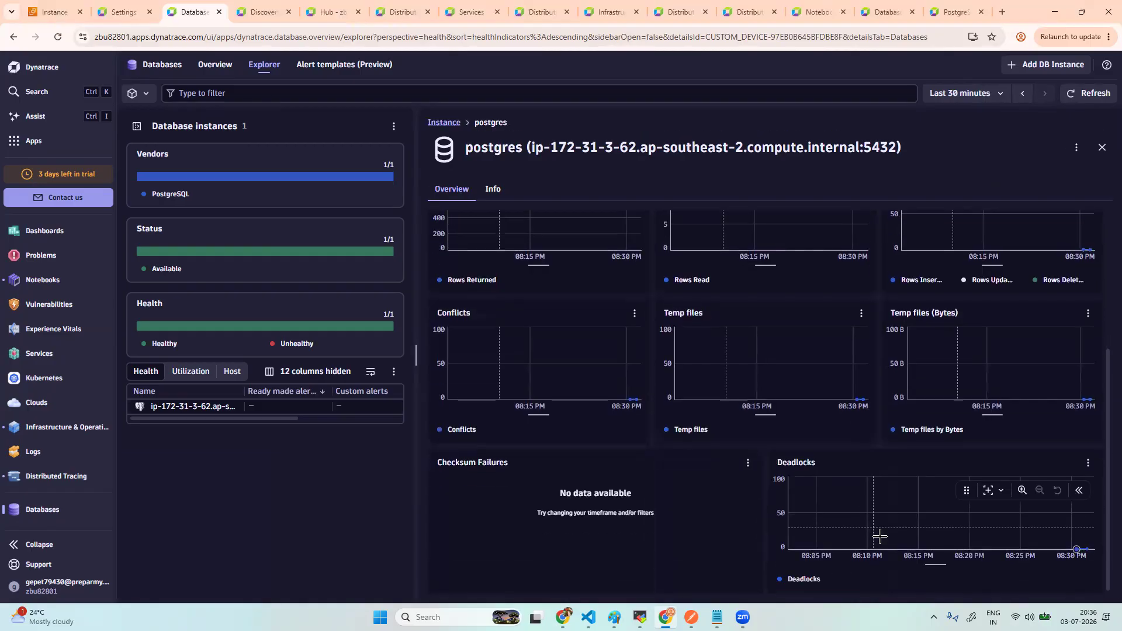
{"action": "scroll", "coordinate": [848, 375], "scroll_direction": "up", "scroll_amount": 2}
{"action": "scroll", "coordinate": [849, 376], "scroll_direction": "up", "scroll_amount": 2}
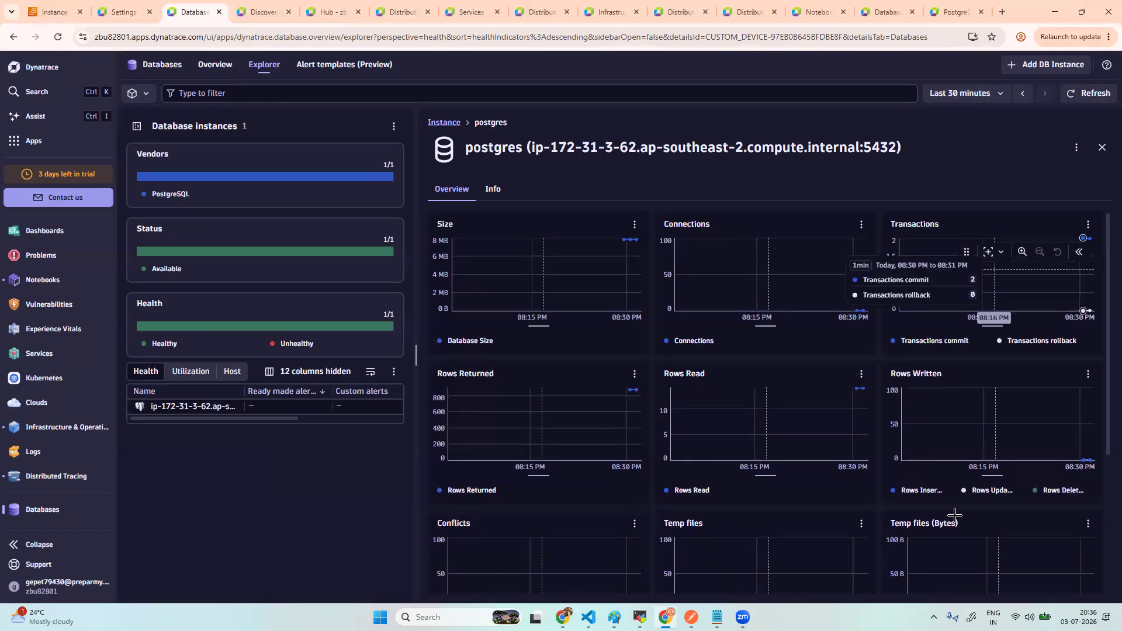
{"action": "scroll", "coordinate": [936, 535], "scroll_direction": "down", "scroll_amount": 4}
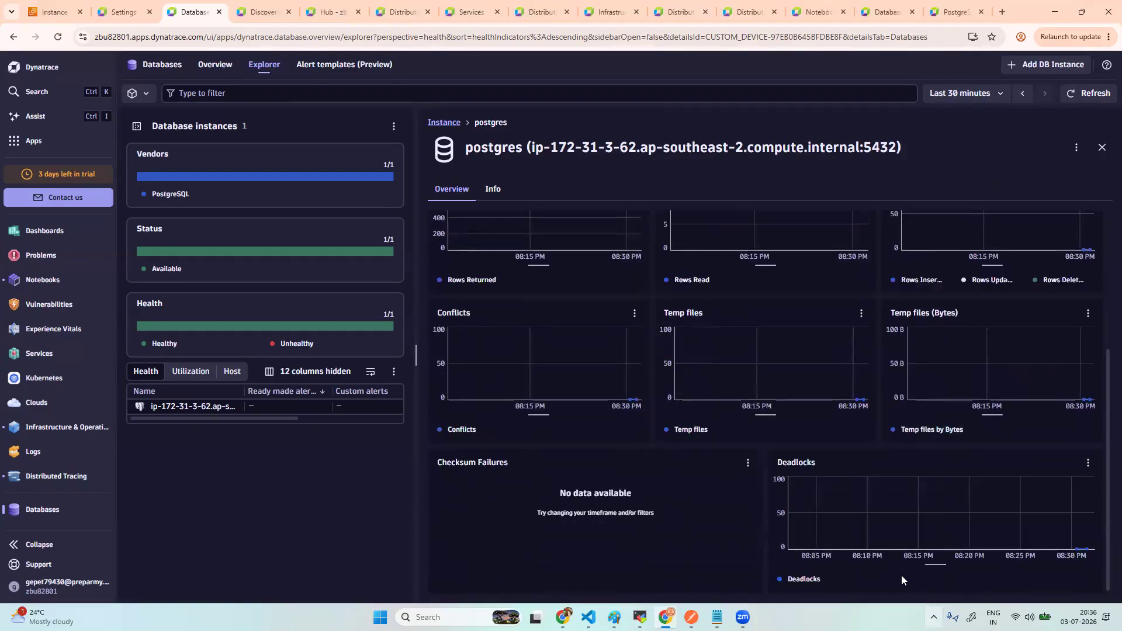
{"action": "scroll", "coordinate": [874, 519], "scroll_direction": "up", "scroll_amount": 4}
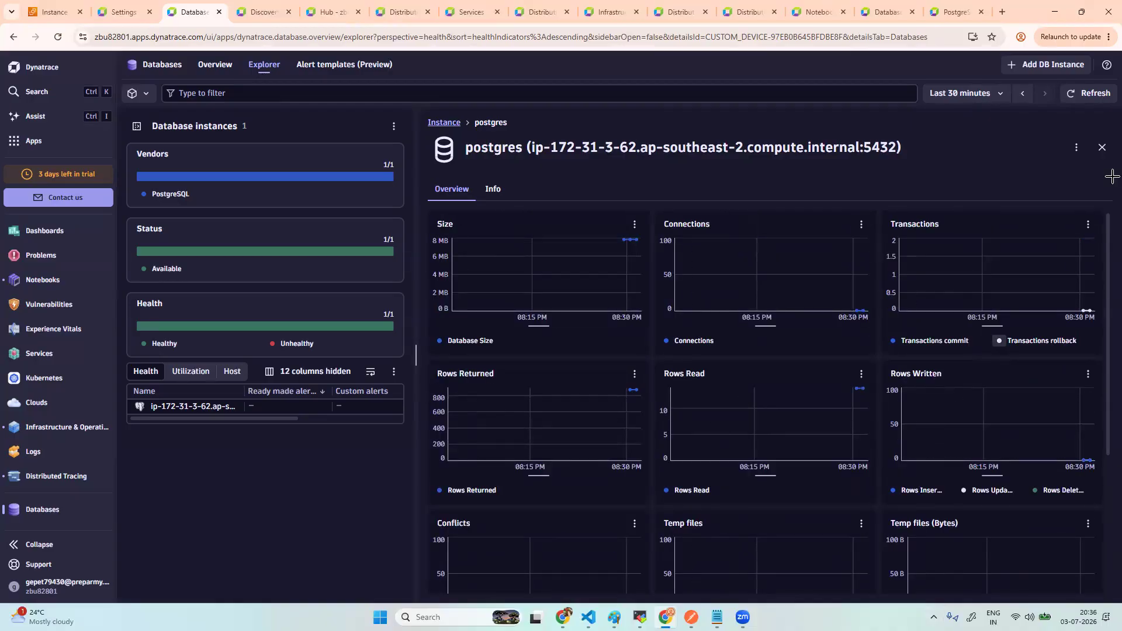
{"action": "left_click", "coordinate": [1101, 149]}
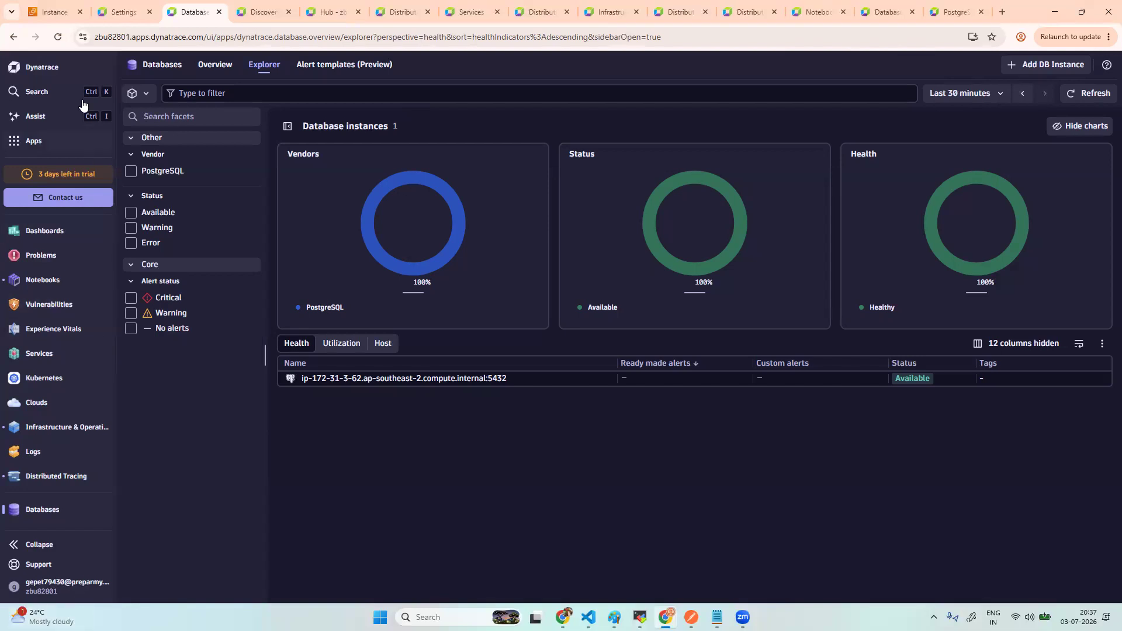
- Find the Hub app through the installed apps search and open it
{"action": "left_click", "coordinate": [105, 141]}
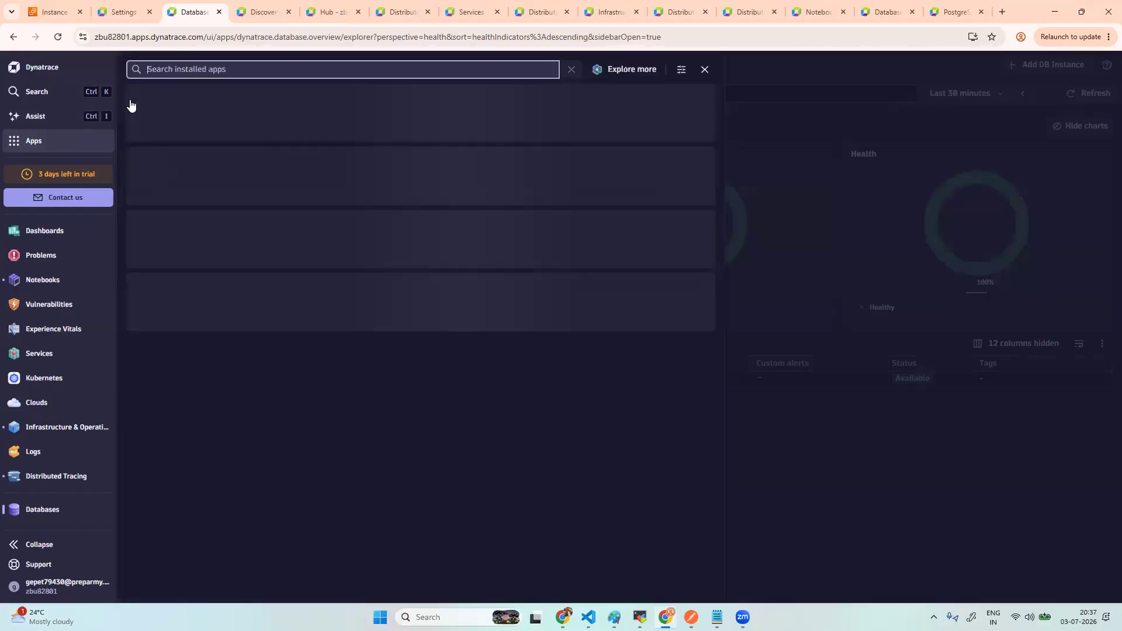
{"action": "left_click", "coordinate": [221, 69]}
{"action": "type", "text": "hub"}
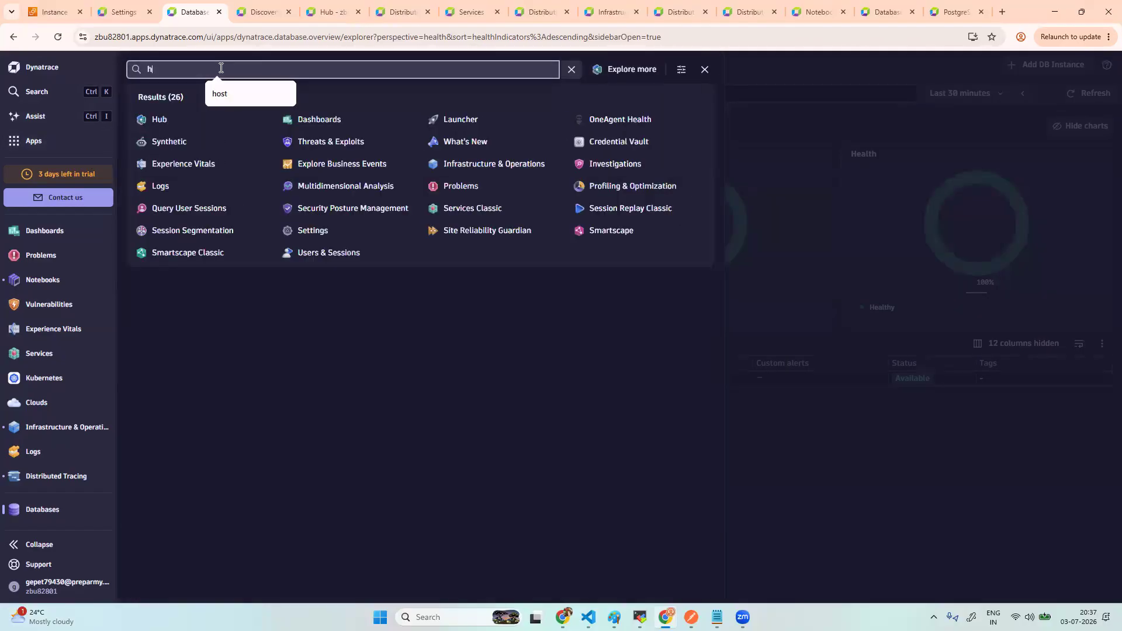
{"action": "left_click", "coordinate": [170, 119]}
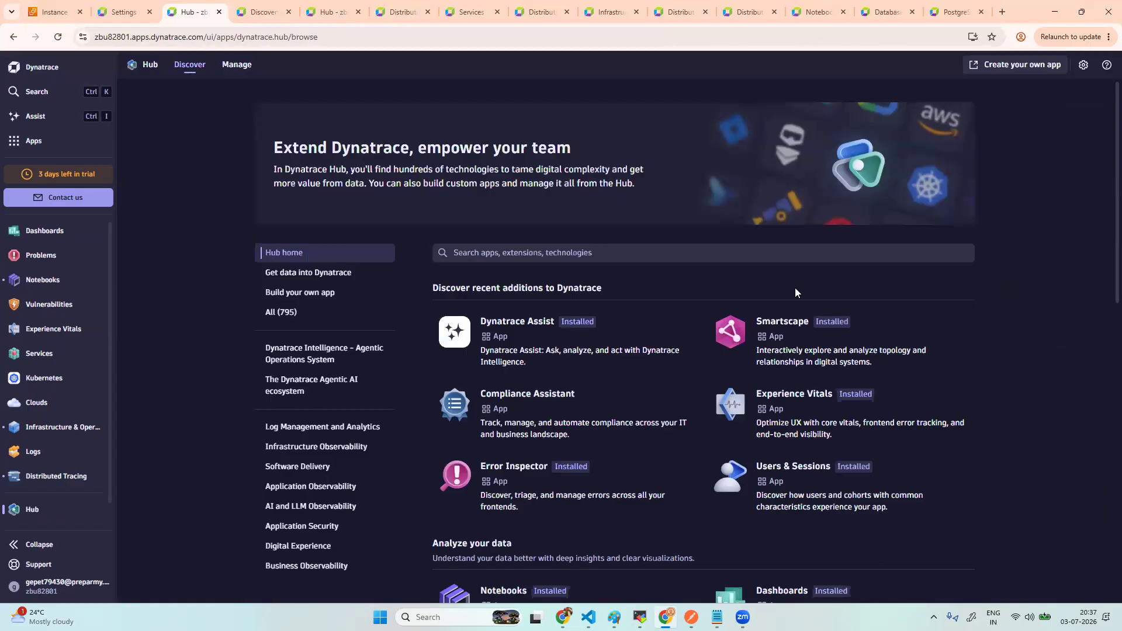
- Search the Hub for 'custom ex' and open the Custom Extensions Creator details
{"action": "left_click", "coordinate": [528, 251]}
{"action": "type", "text": "cust"}
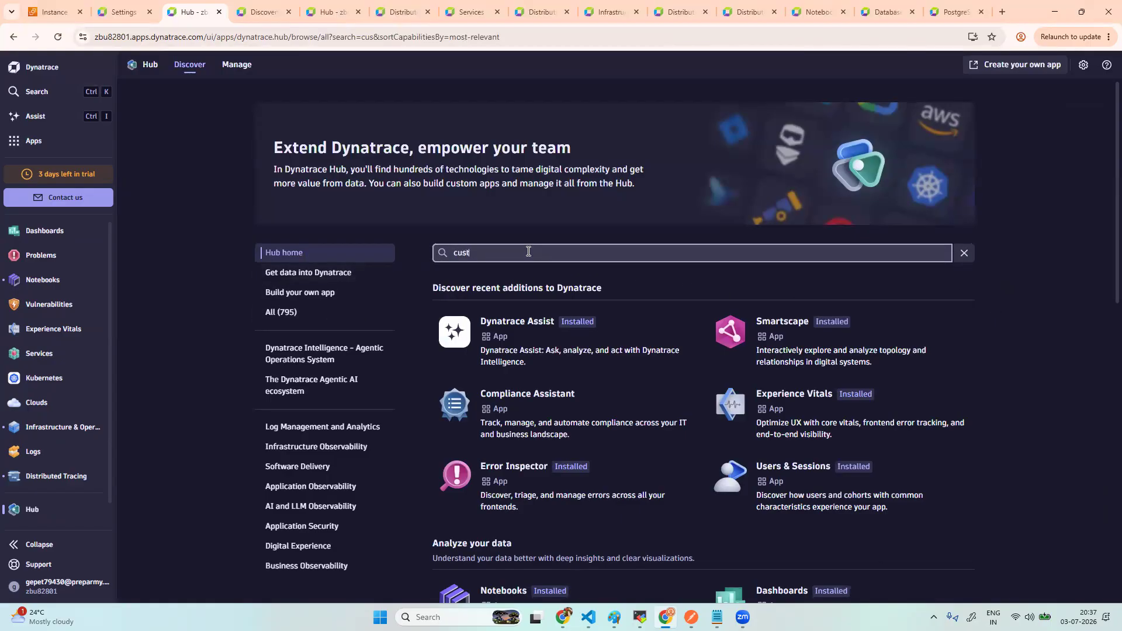
{"action": "type", "text": "om ex"}
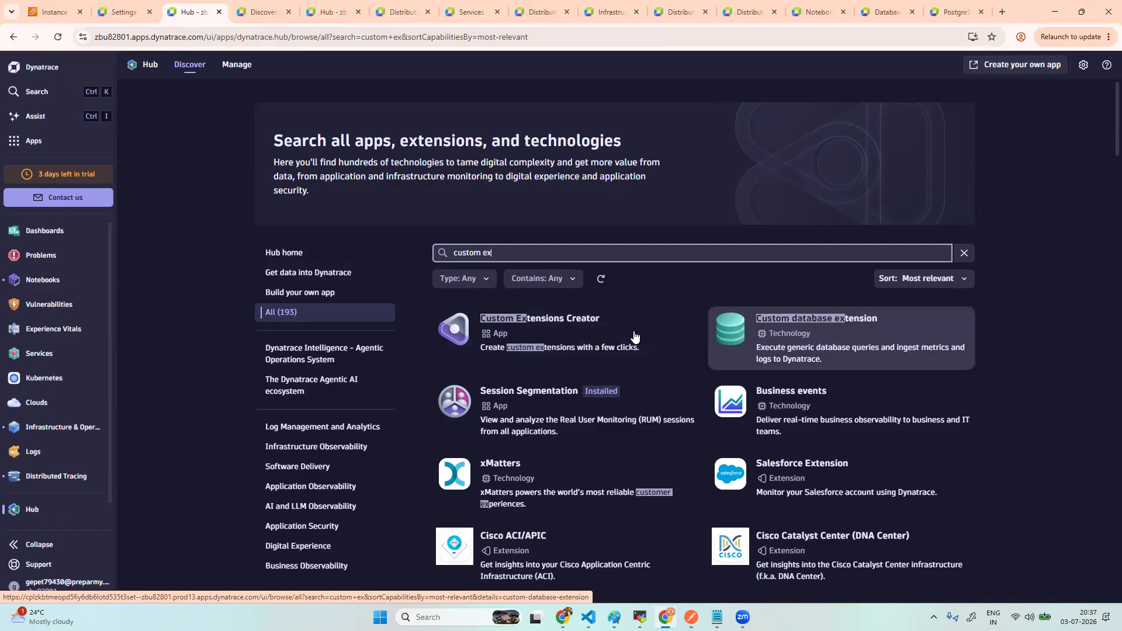
{"action": "left_click", "coordinate": [534, 330]}
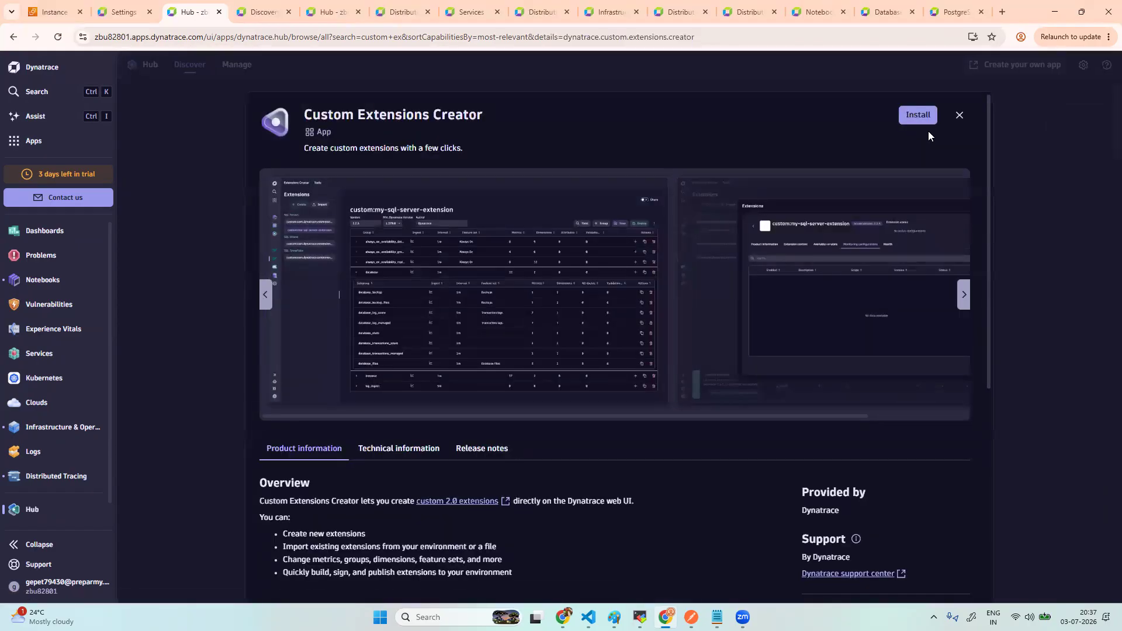
- Install the Custom Extensions Creator app and launch it
{"action": "left_click", "coordinate": [919, 115]}
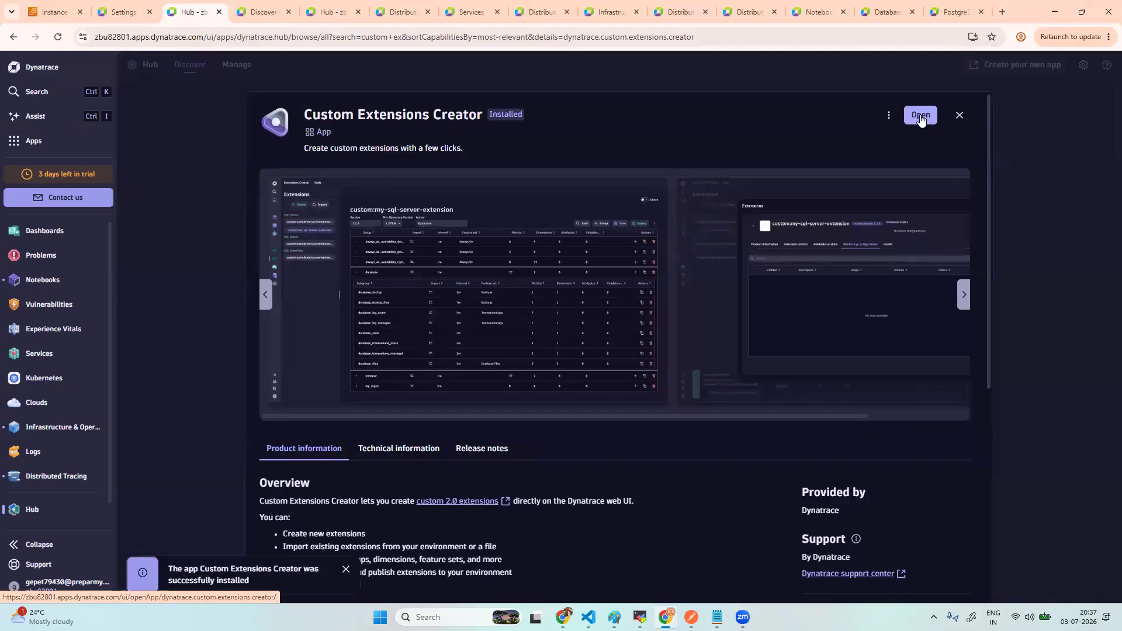
{"action": "left_click", "coordinate": [920, 116]}
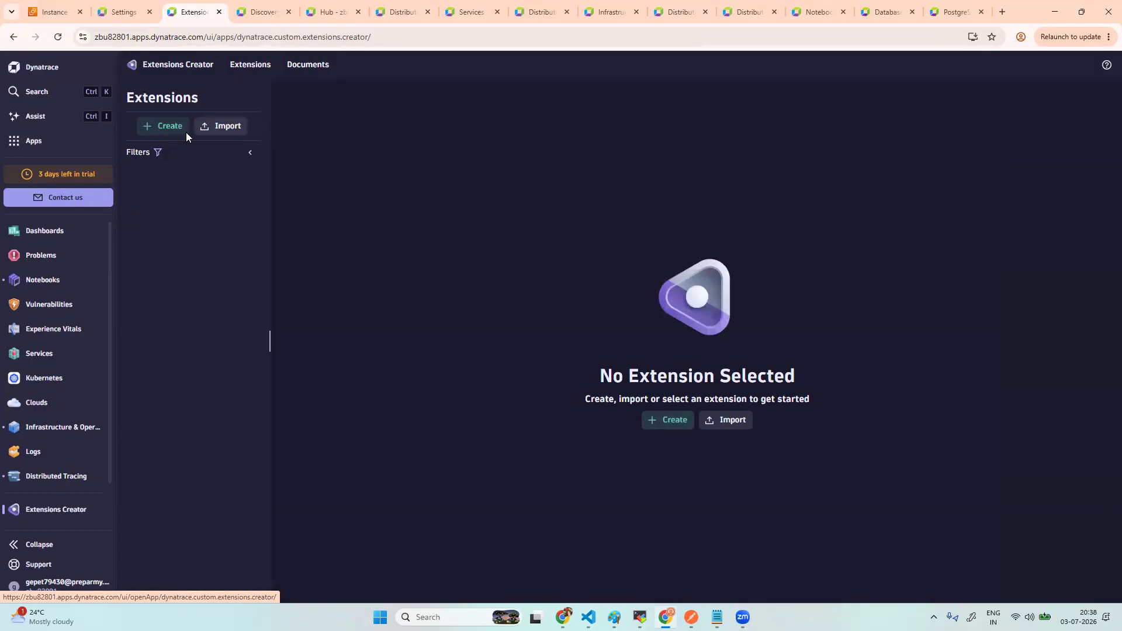
- Create a new extension with SQL Postgres datasource and name it custom:postgres
{"action": "left_click", "coordinate": [669, 419]}
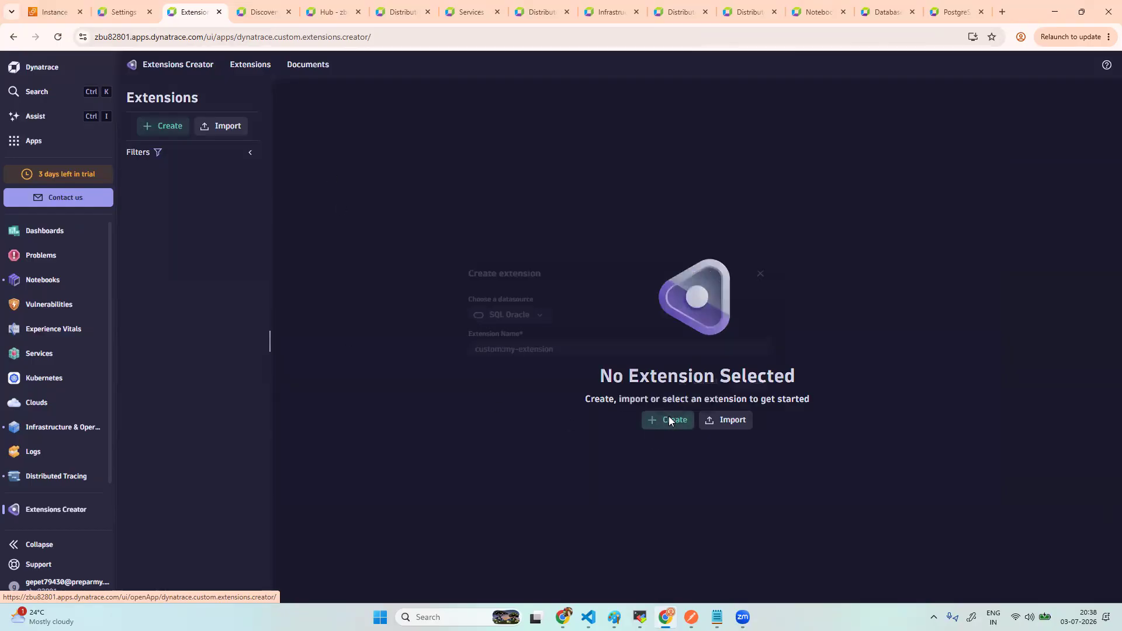
{"action": "left_click", "coordinate": [538, 314]}
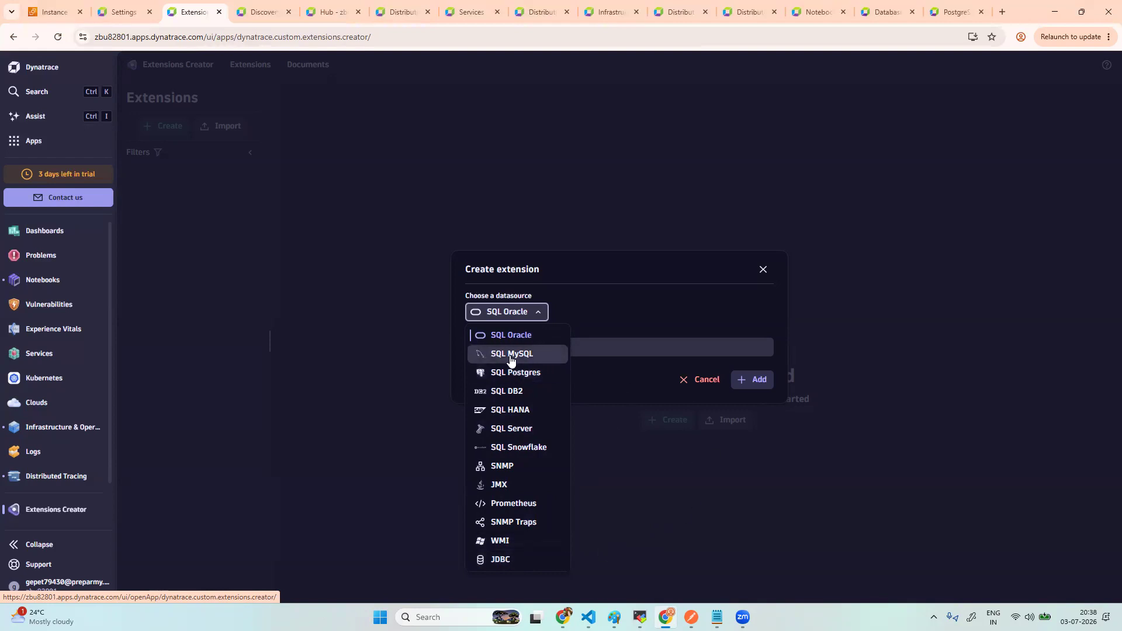
{"action": "left_click", "coordinate": [532, 375]}
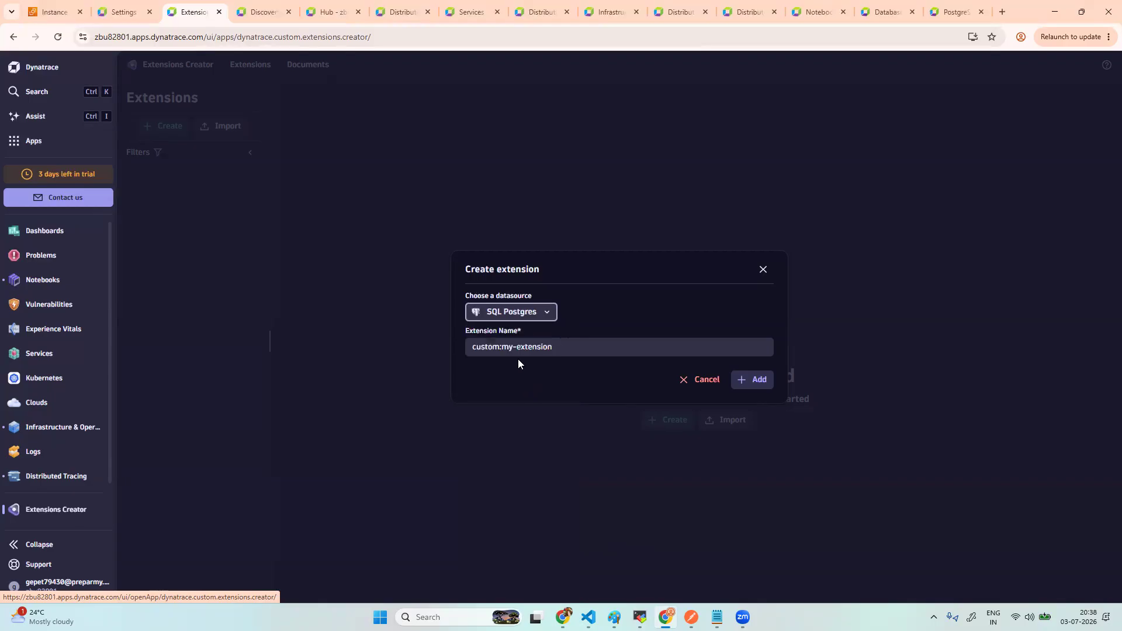
{"action": "left_click", "coordinate": [564, 347]}
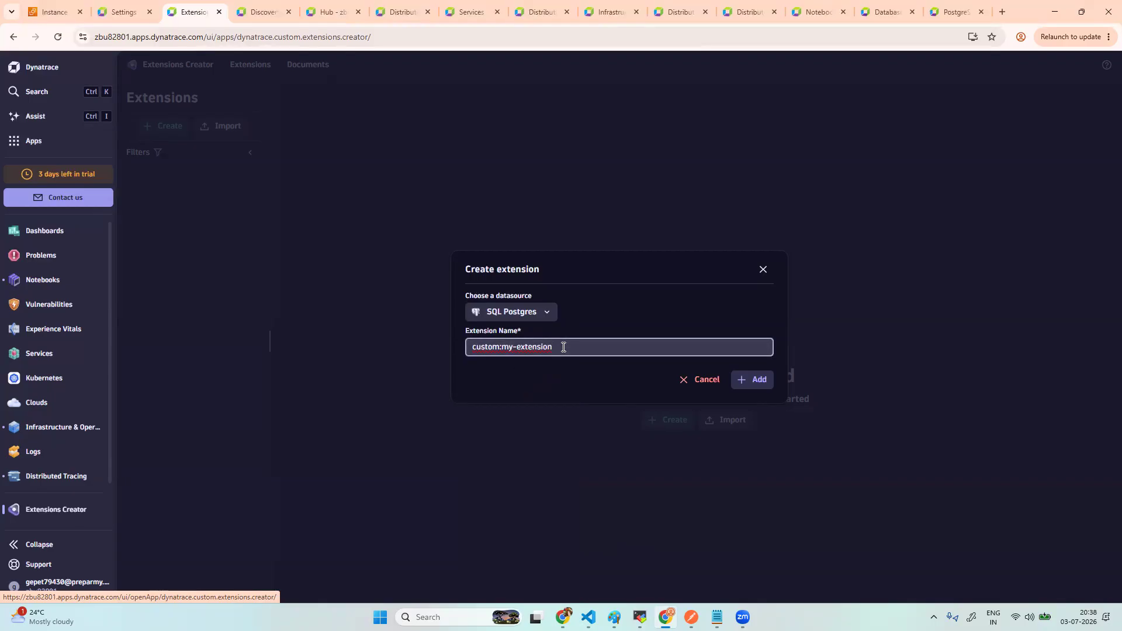
{"action": "key", "text": "BackSpace"}
{"action": "key", "text": "BackSpace"}
{"action": "key", "text": "BackSpace"}
{"action": "key", "text": "BackSpace"}
{"action": "key", "text": "BackSpace"}
{"action": "key", "text": "BackSpace"}
{"action": "key", "text": "BackSpace"}
{"action": "key", "text": "BackSpace"}
{"action": "key", "text": "BackSpace"}
{"action": "key", "text": "BackSpace"}
{"action": "key", "text": "BackSpace"}
{"action": "key", "text": "BackSpace"}
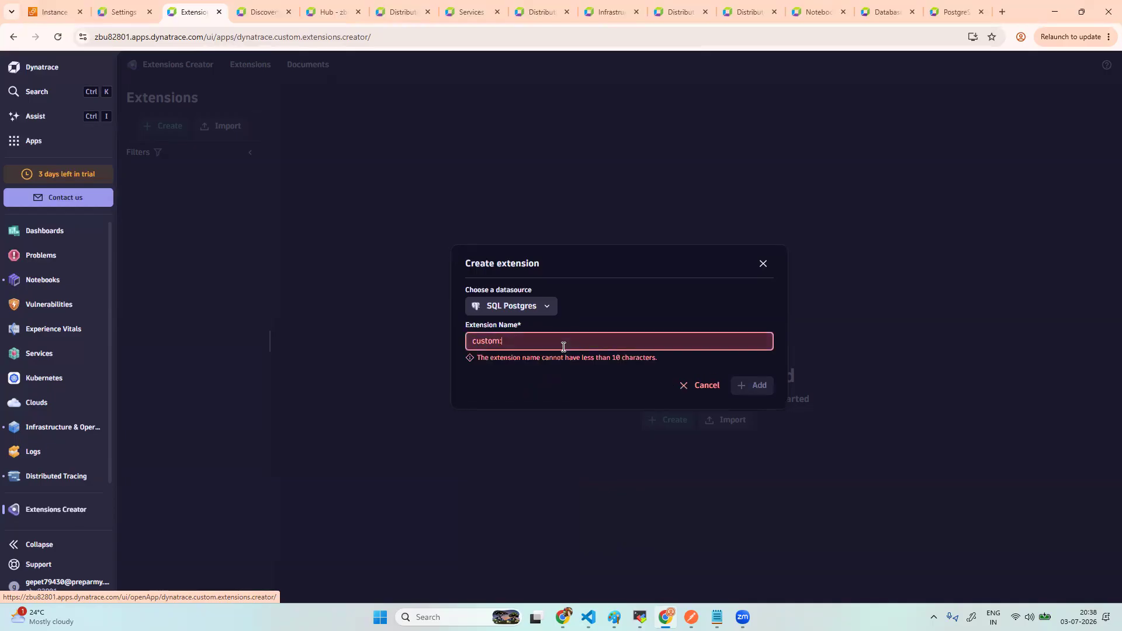
{"action": "type", "text": "pos"}
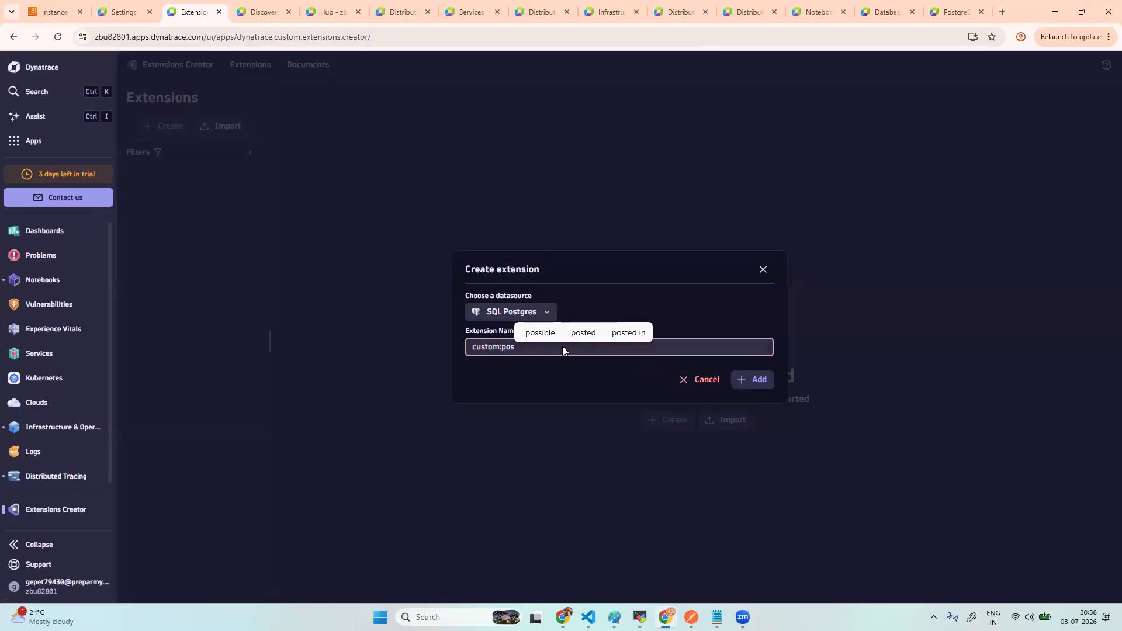
{"action": "type", "text": "tgres"}
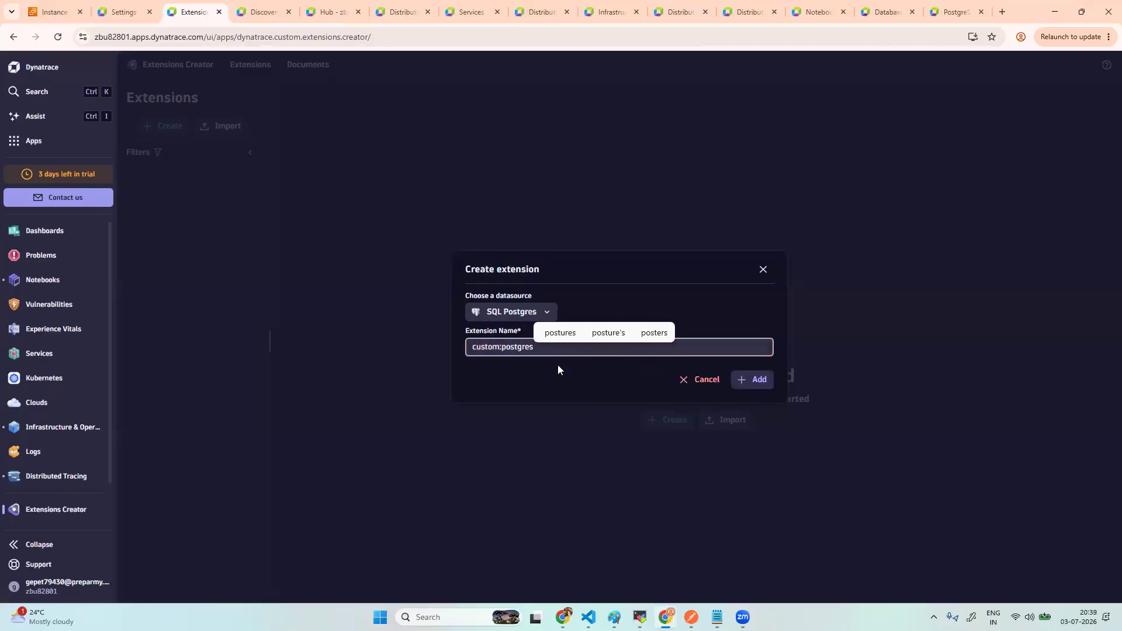
{"action": "left_click", "coordinate": [553, 372]}
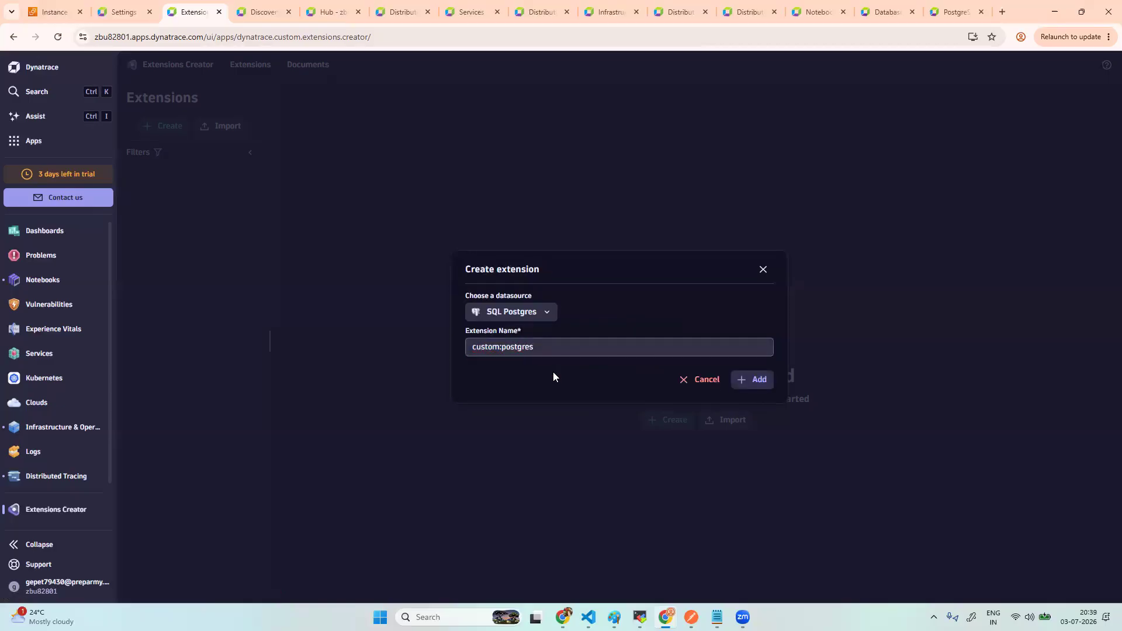
{"action": "left_click", "coordinate": [755, 383]}
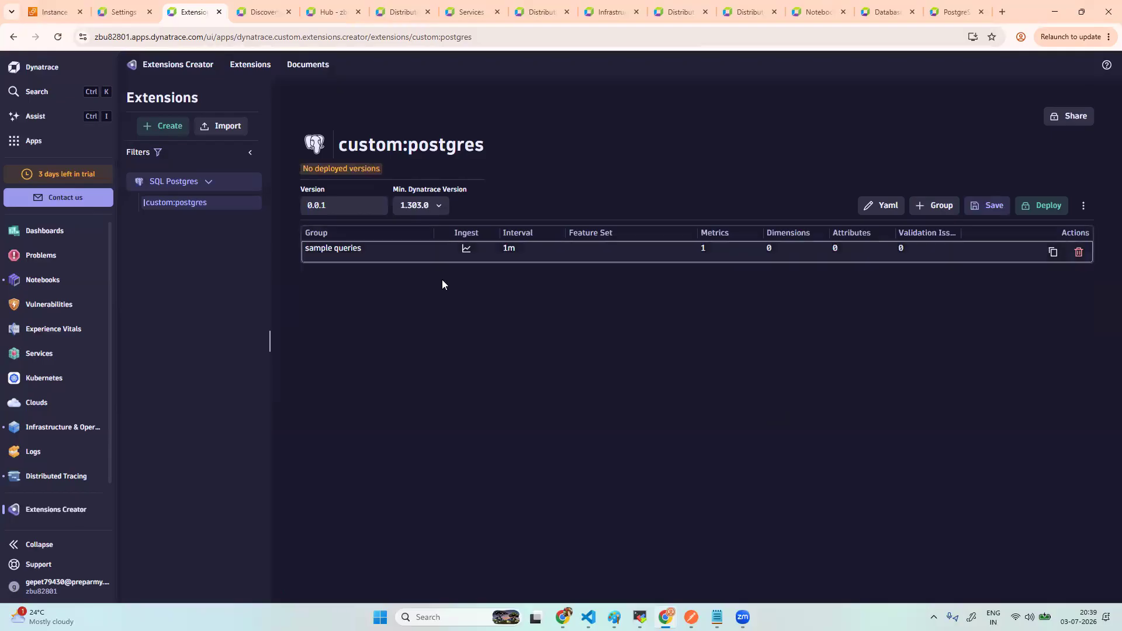
- Switch the extension to YAML view and select all its default content, undoing a malformed paste
{"action": "left_click", "coordinate": [877, 208]}
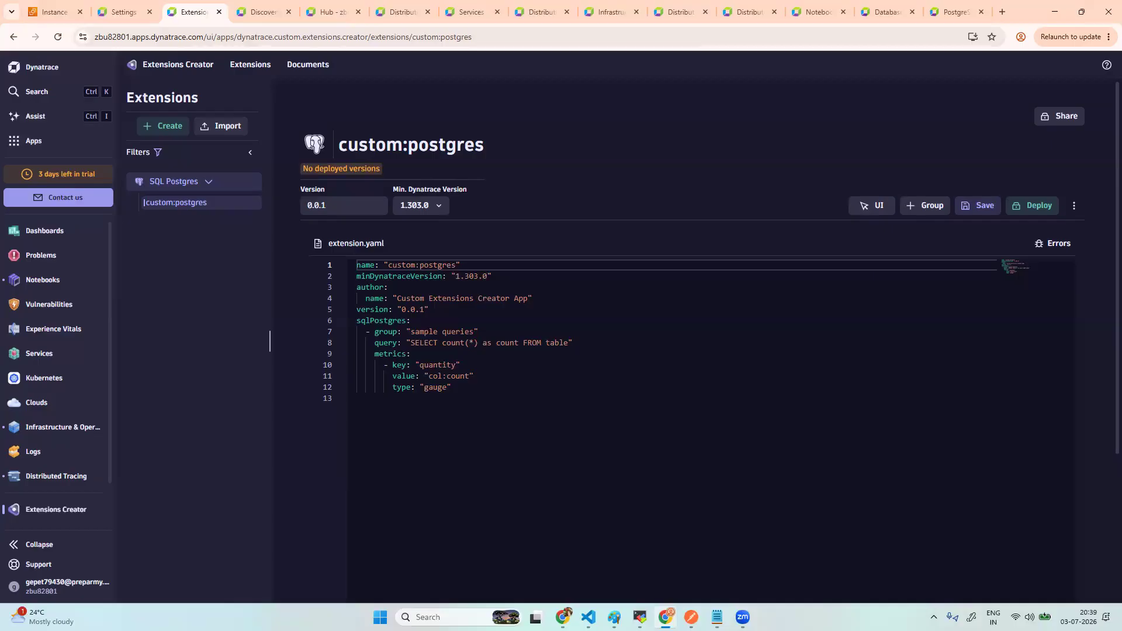
{"action": "key", "text": "alt+Tab"}
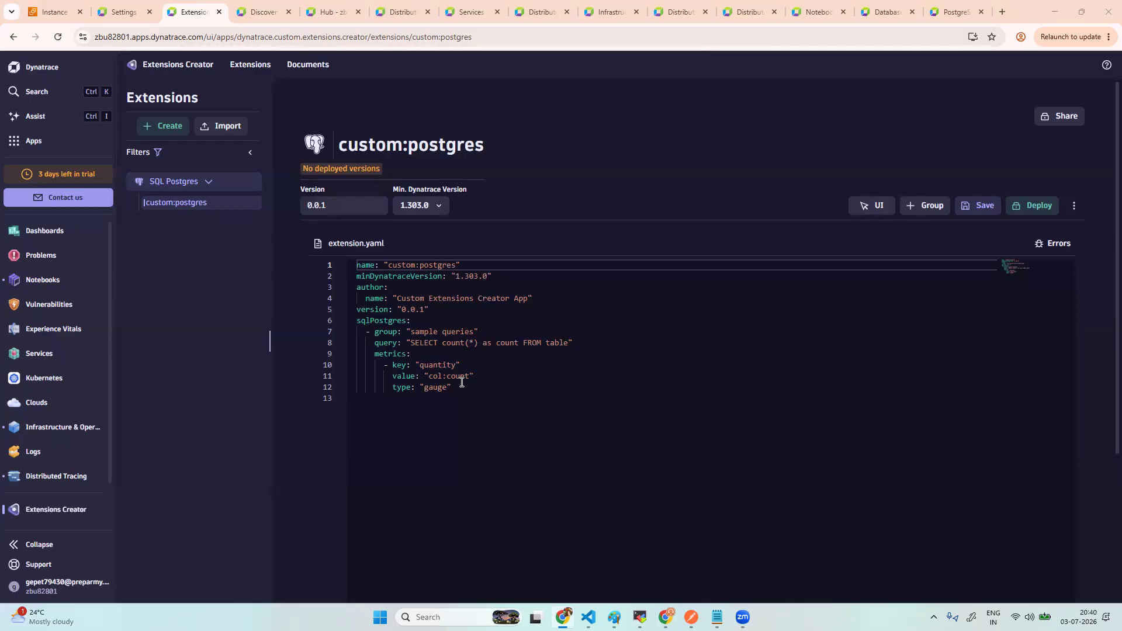
{"action": "left_click_drag", "start_coordinate": [453, 387], "coordinate": [358, 264]}
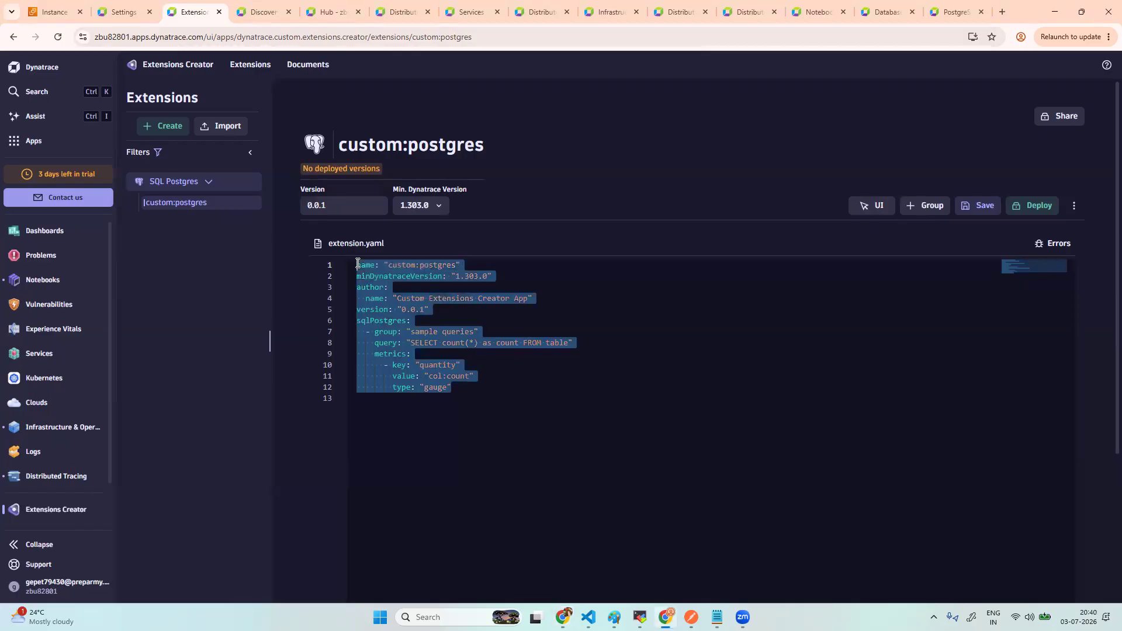
{"action": "key", "text": "ctrl+v"}
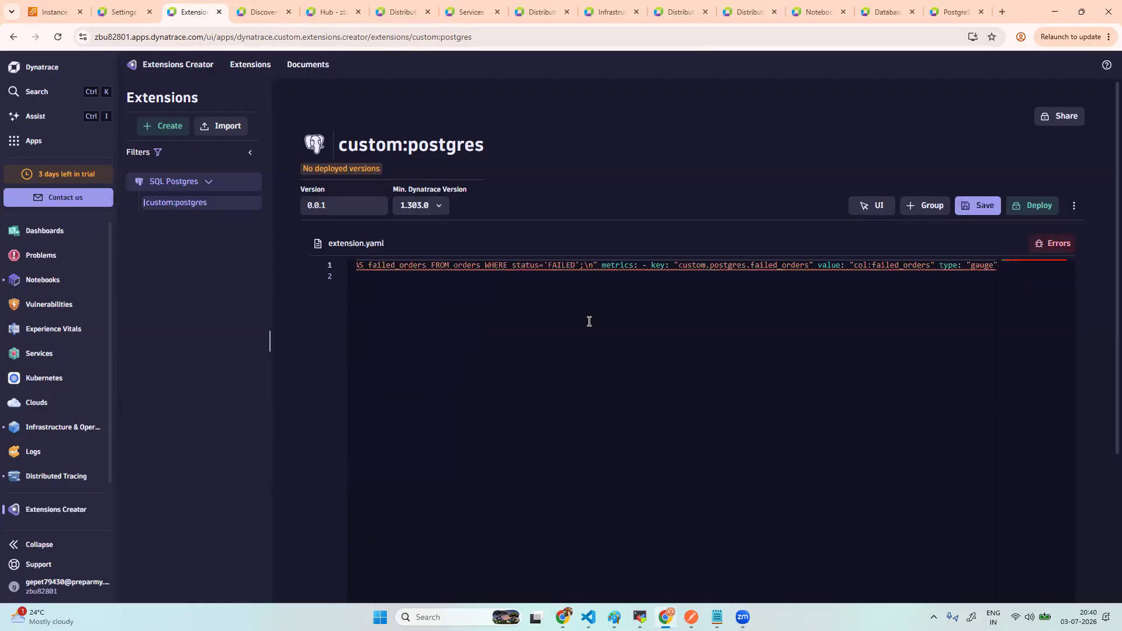
{"action": "key", "text": "ctrl+z"}
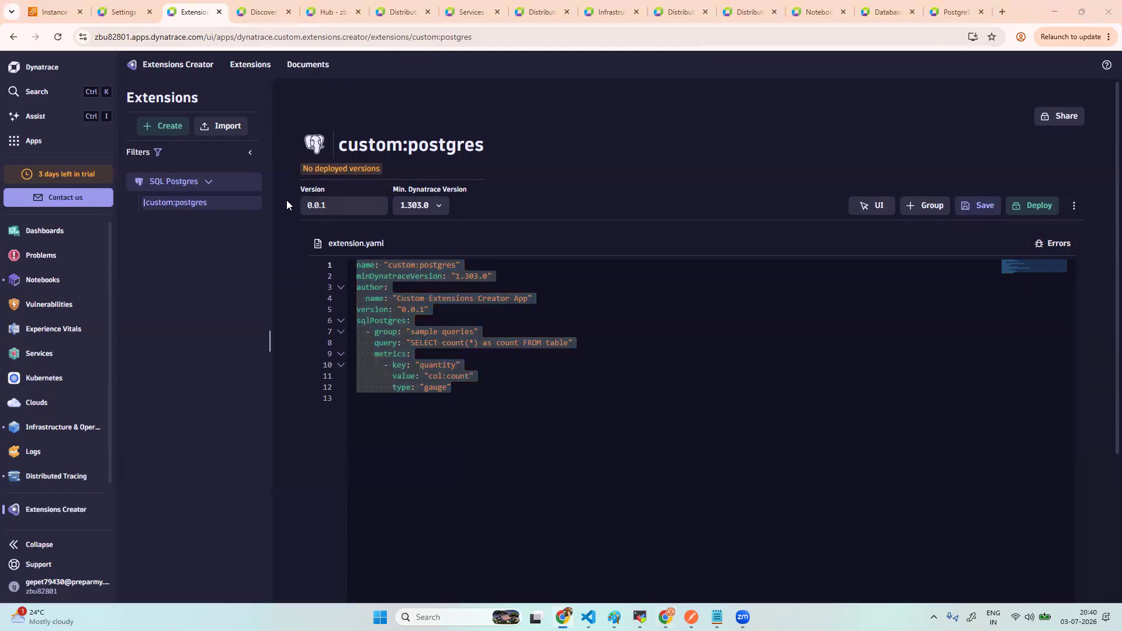
{"action": "left_click_drag", "start_coordinate": [460, 390], "coordinate": [354, 260]}
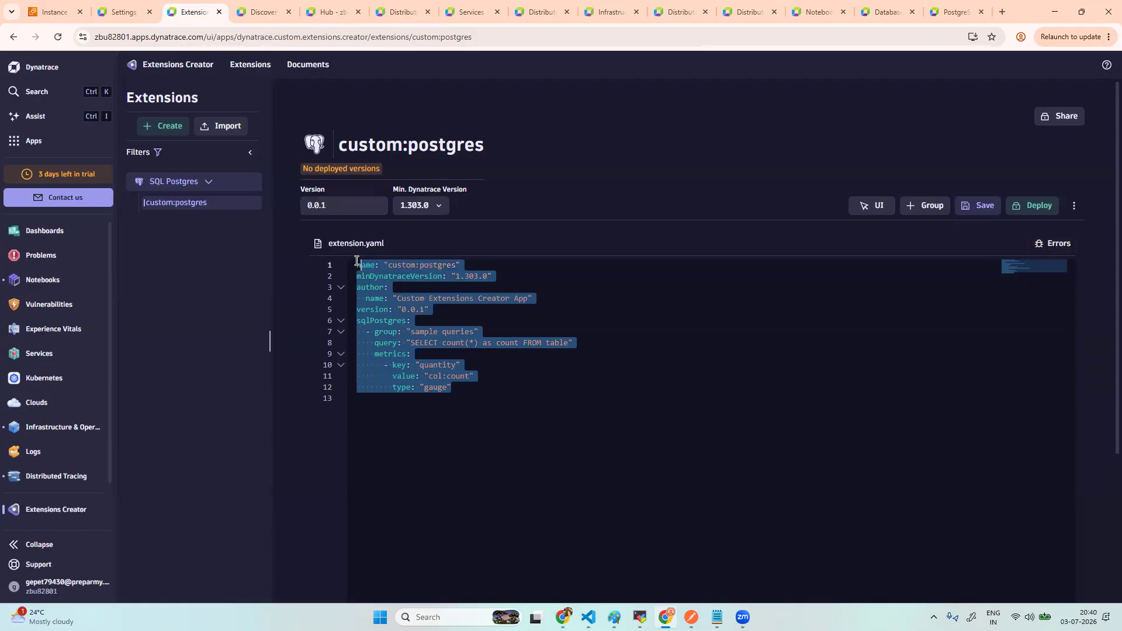
- Replace the YAML with the Failed Orders query definition at version 3.0.1 and save it
{"action": "key", "text": "BackSpace"}
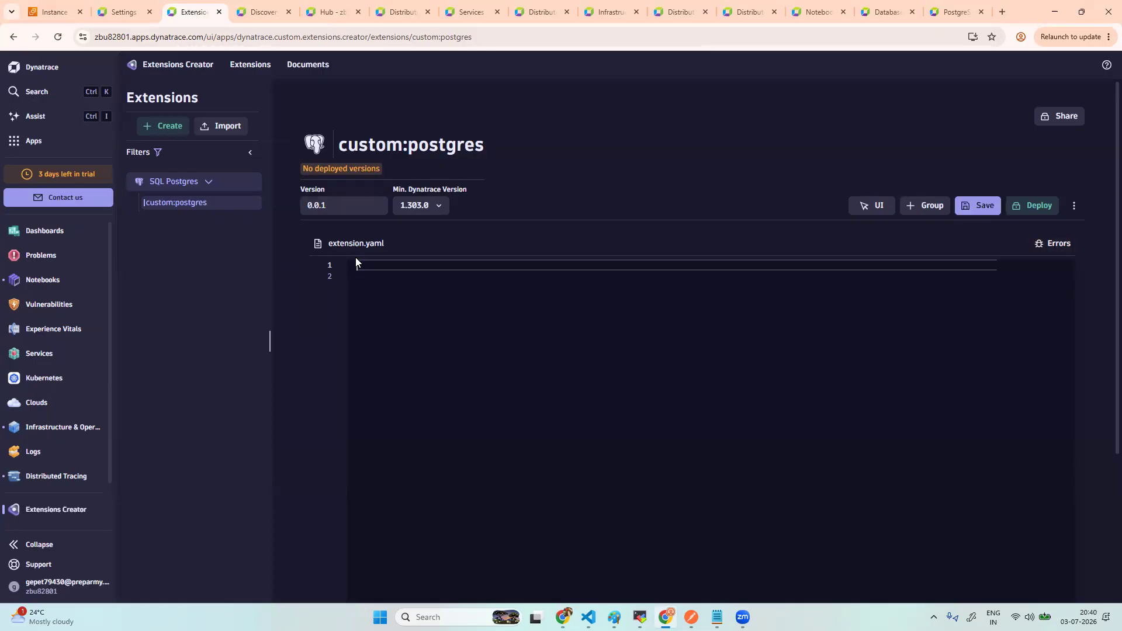
{"action": "type", "text": "name: \"custom:postgres\" minDynatraceVersion: \"1.303.0\"  author:   name: \"Custom Extensions Creator App\"  version: \"3.0.1\"  sqlPostgres:   - group: \"Failed Orders\"     interval:       minutes: 1      query: |       SELECT COUNT(*) AS failed_orders       FROM orders       WHERE status = 'FAILED';      metrics:       - key: \"custom.postgres.failed_orders\"         value: \"col:failed_orders\"         type: \"gauge\""}
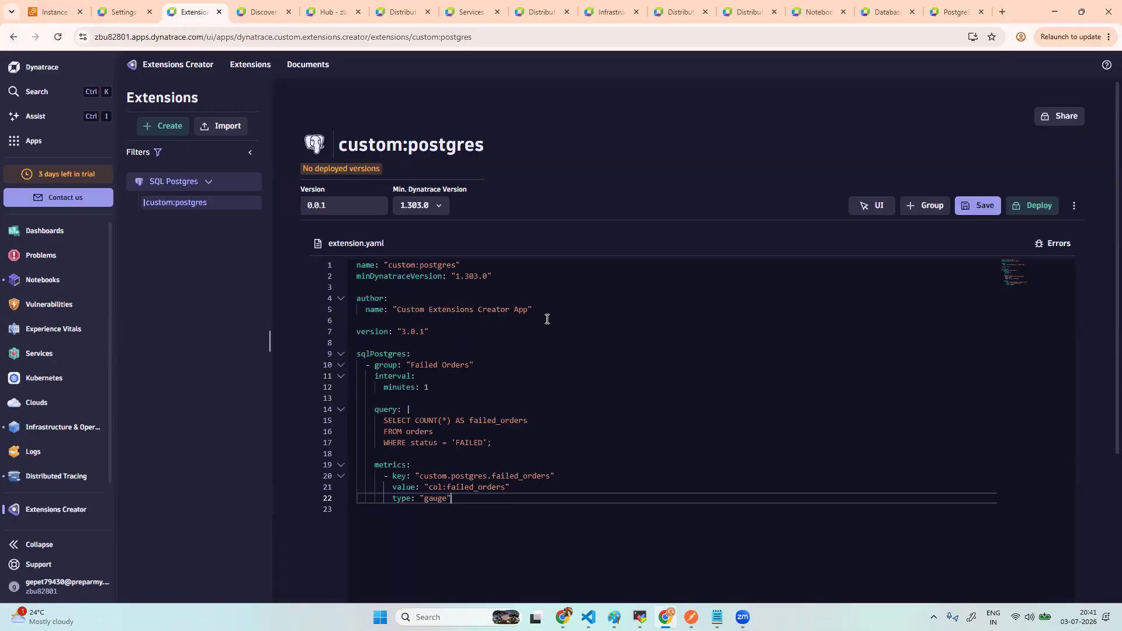
{"action": "left_click", "coordinate": [980, 210]}
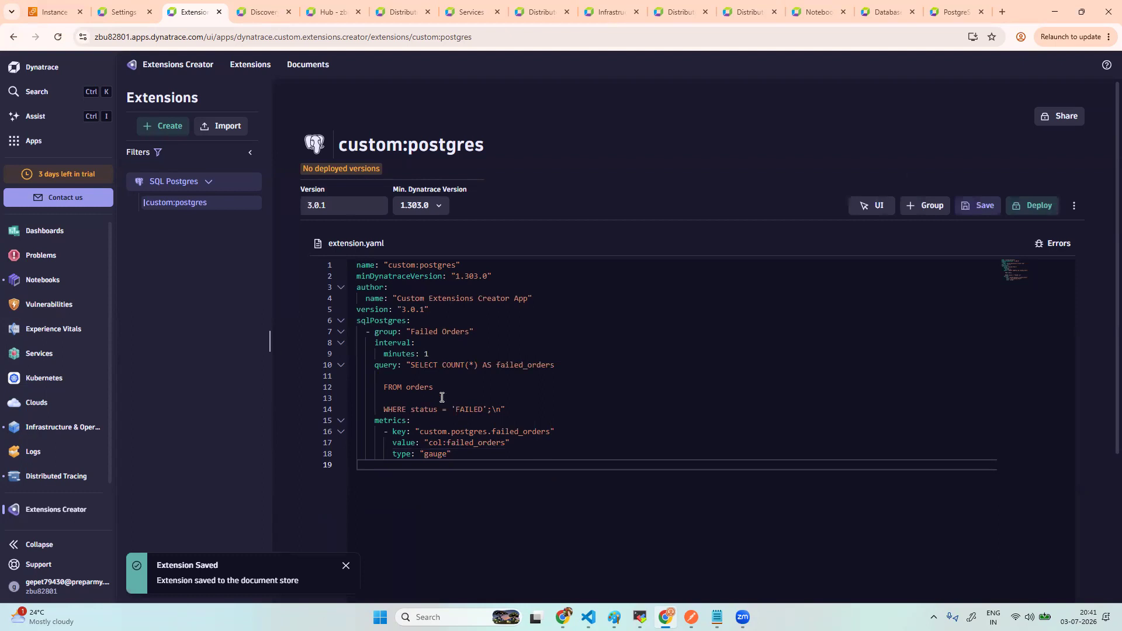
{"action": "left_click", "coordinate": [1033, 212]}
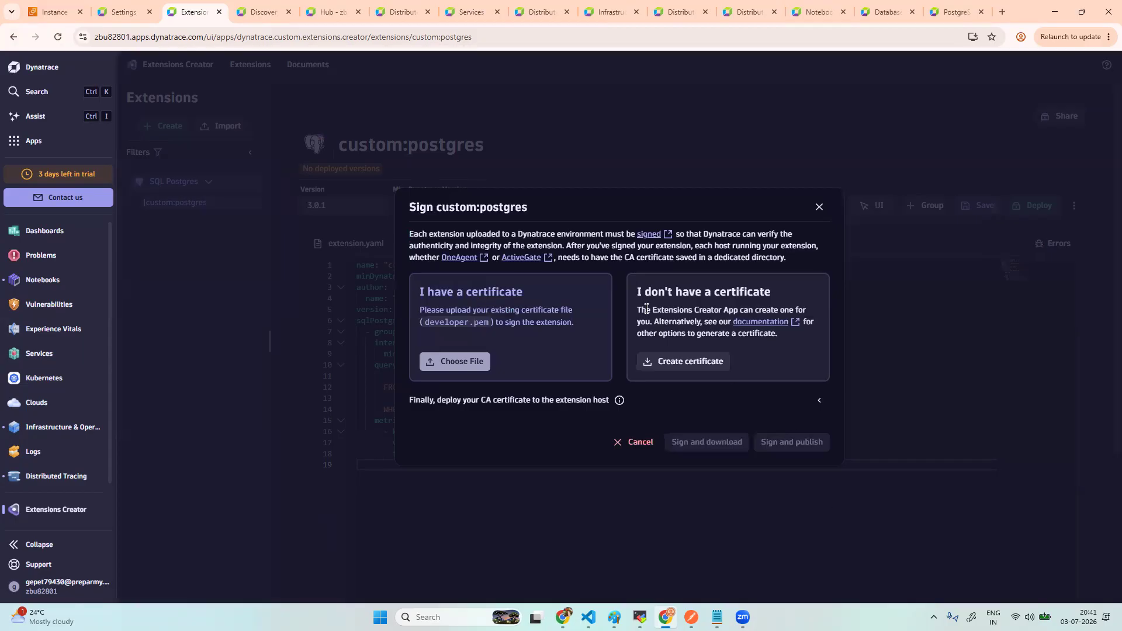
- Generate a signing certificate with credential name postgres and download its files
{"action": "left_click", "coordinate": [714, 366]}
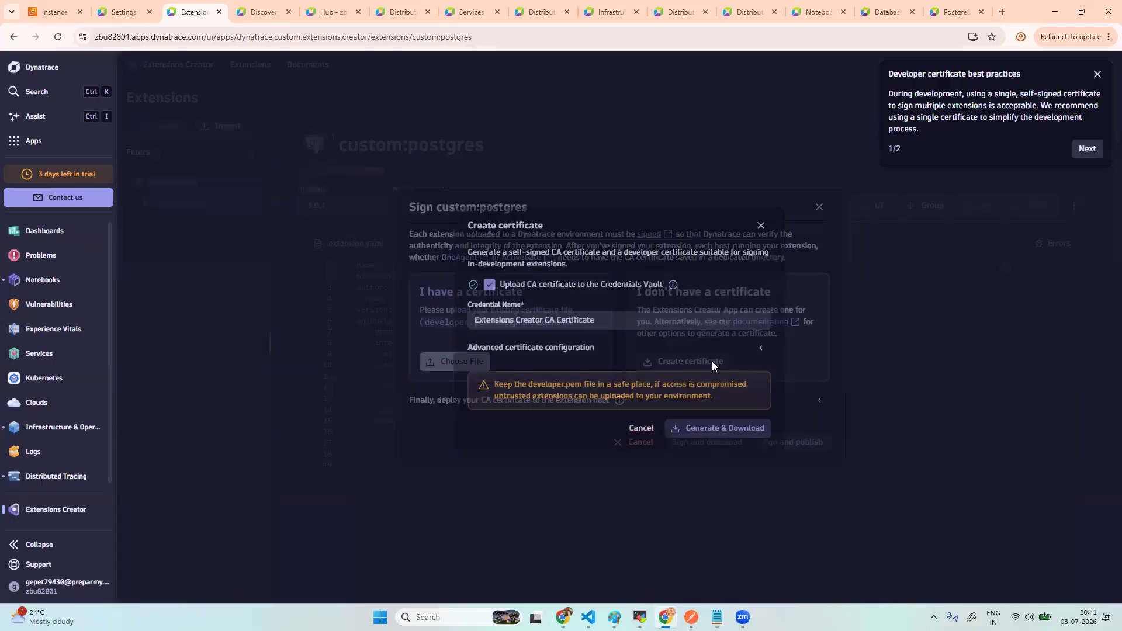
{"action": "triple_click", "coordinate": [600, 318]}
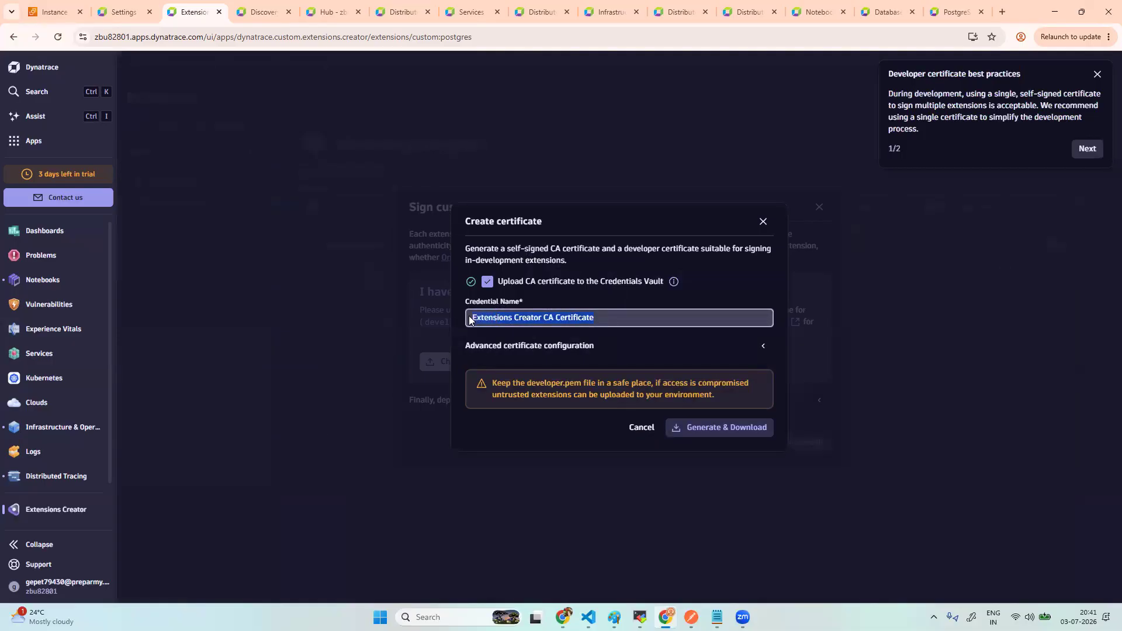
{"action": "key", "text": "BackSpace"}
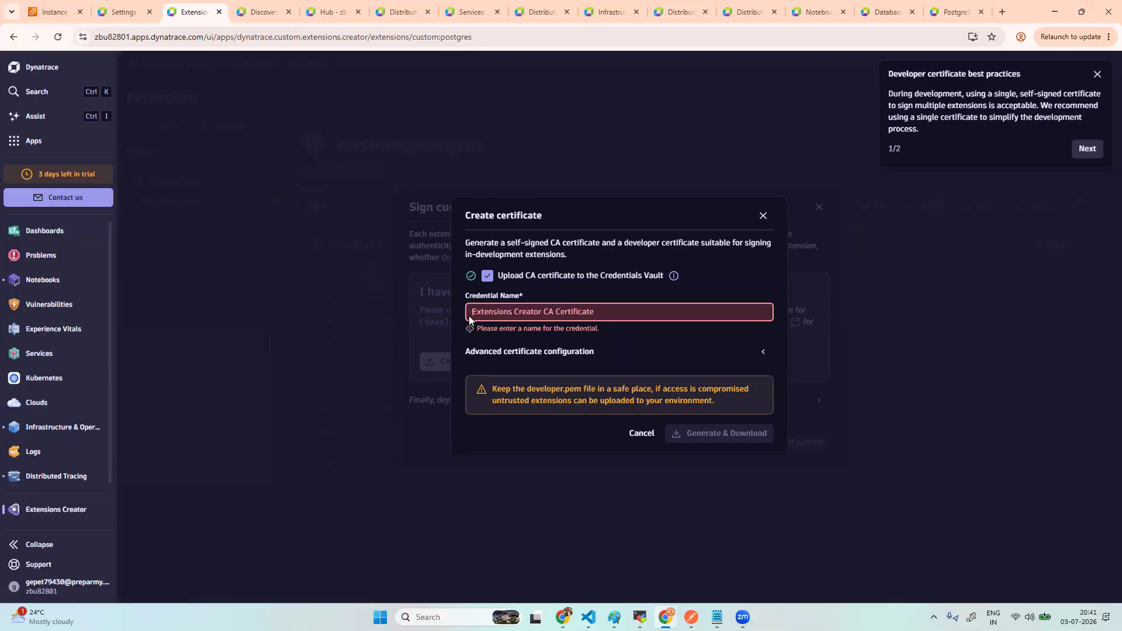
{"action": "type", "text": "post"}
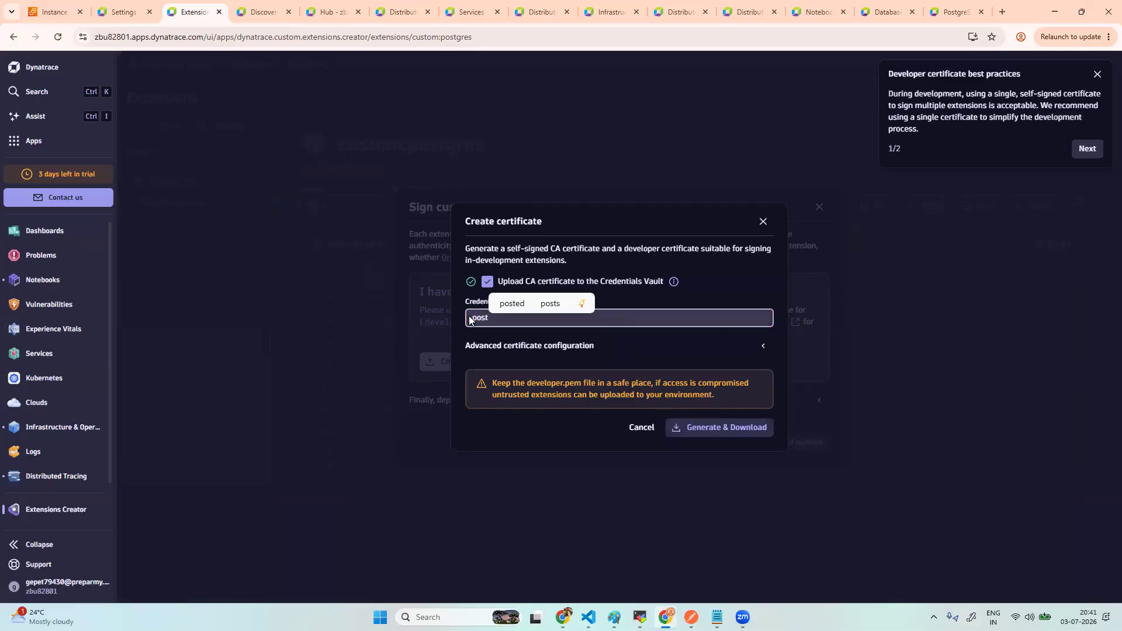
{"action": "type", "text": "fres"}
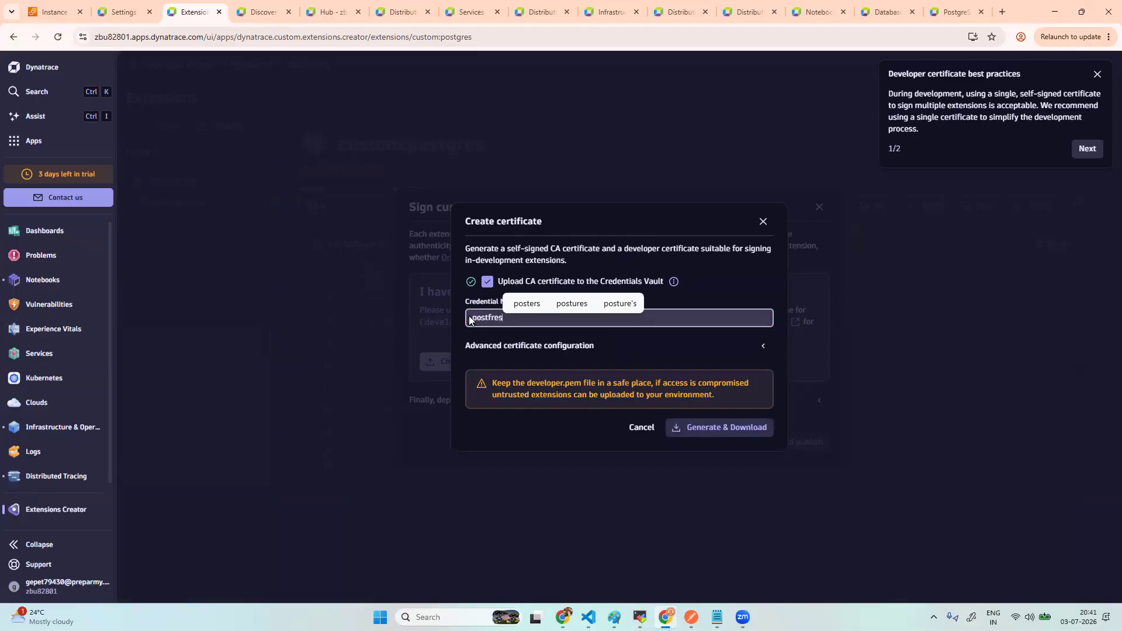
{"action": "key", "text": "BackSpace"}
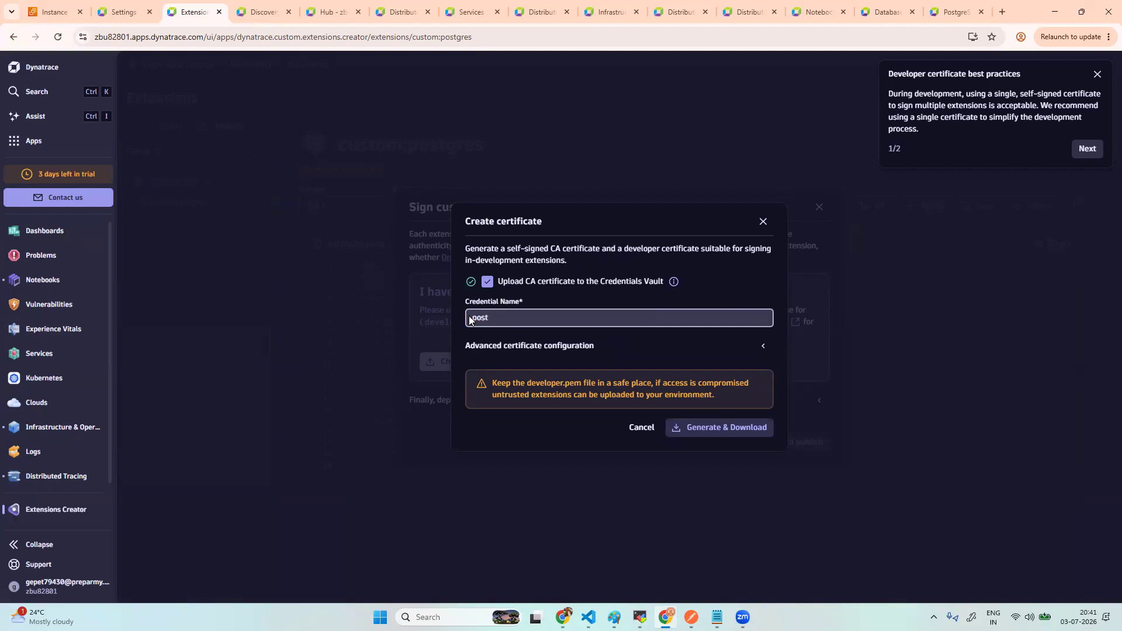
{"action": "type", "text": "gres"}
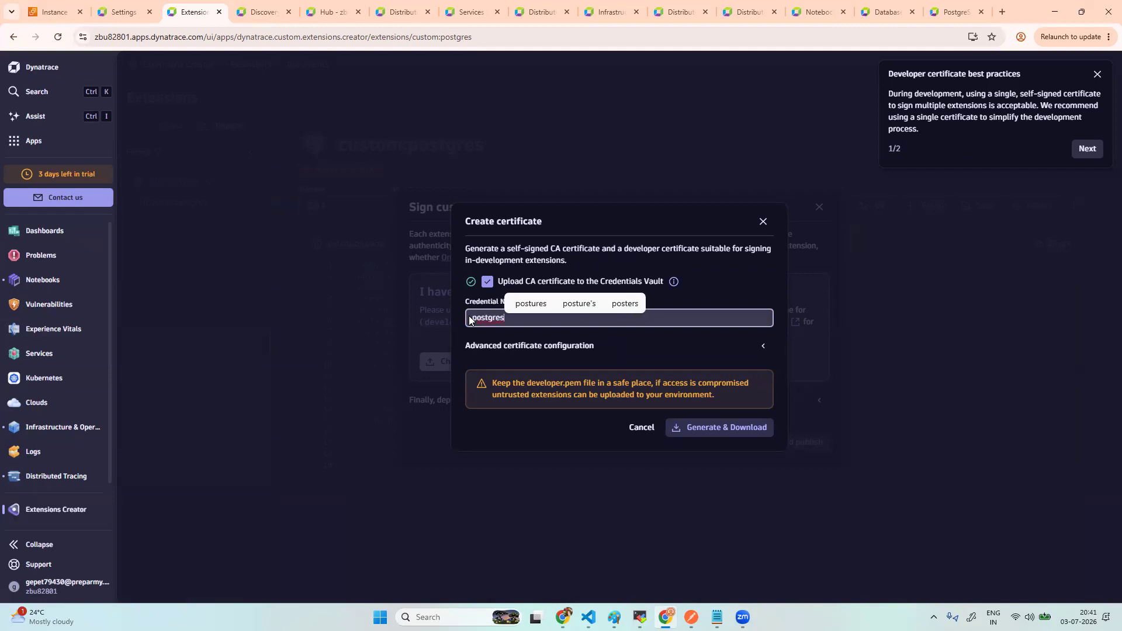
{"action": "left_click", "coordinate": [679, 344]}
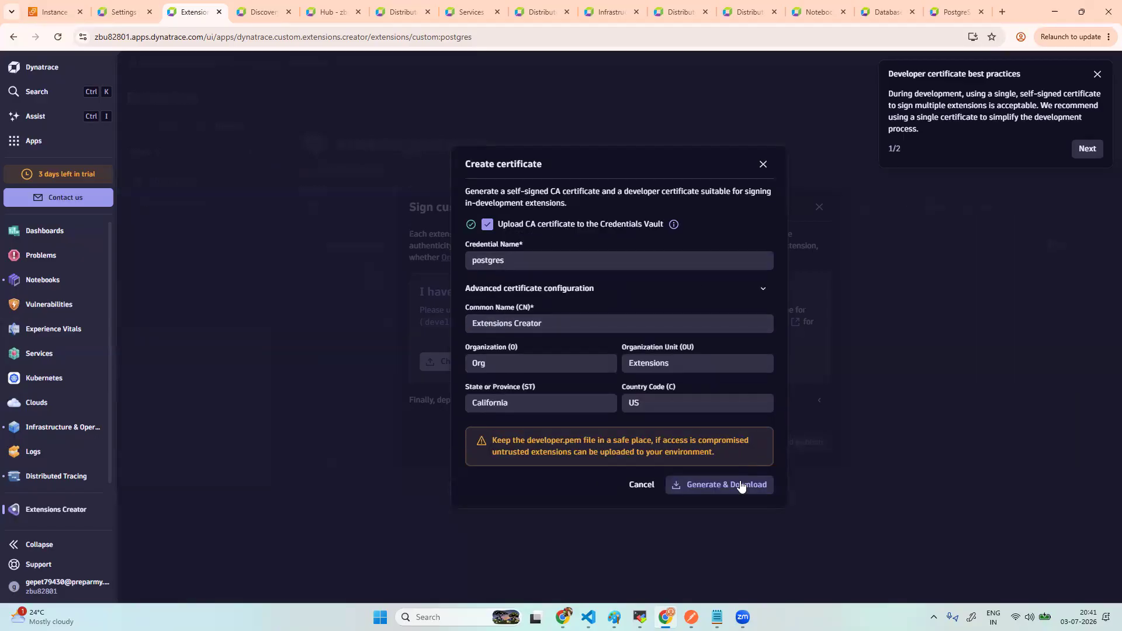
{"action": "left_click", "coordinate": [759, 289]}
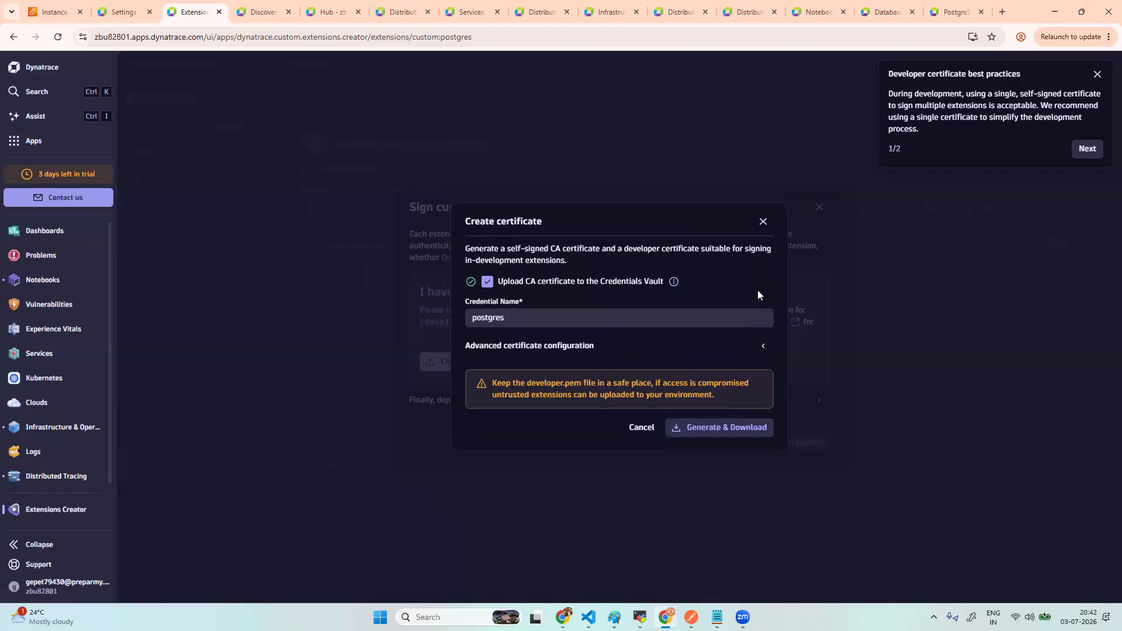
{"action": "left_click", "coordinate": [729, 432]}
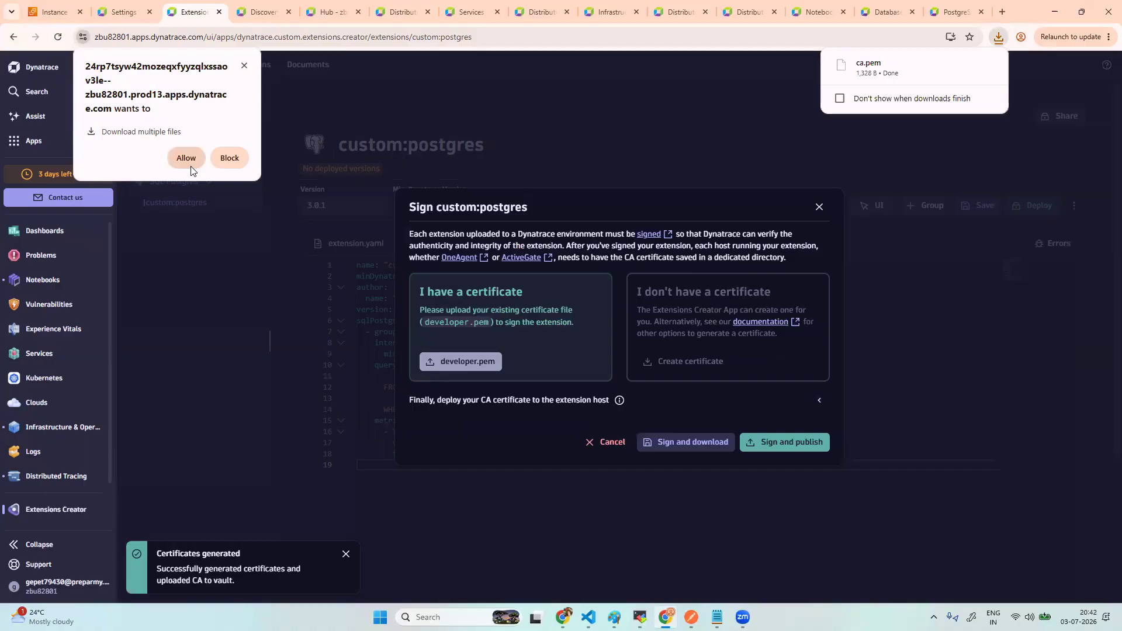
{"action": "left_click", "coordinate": [187, 162]}
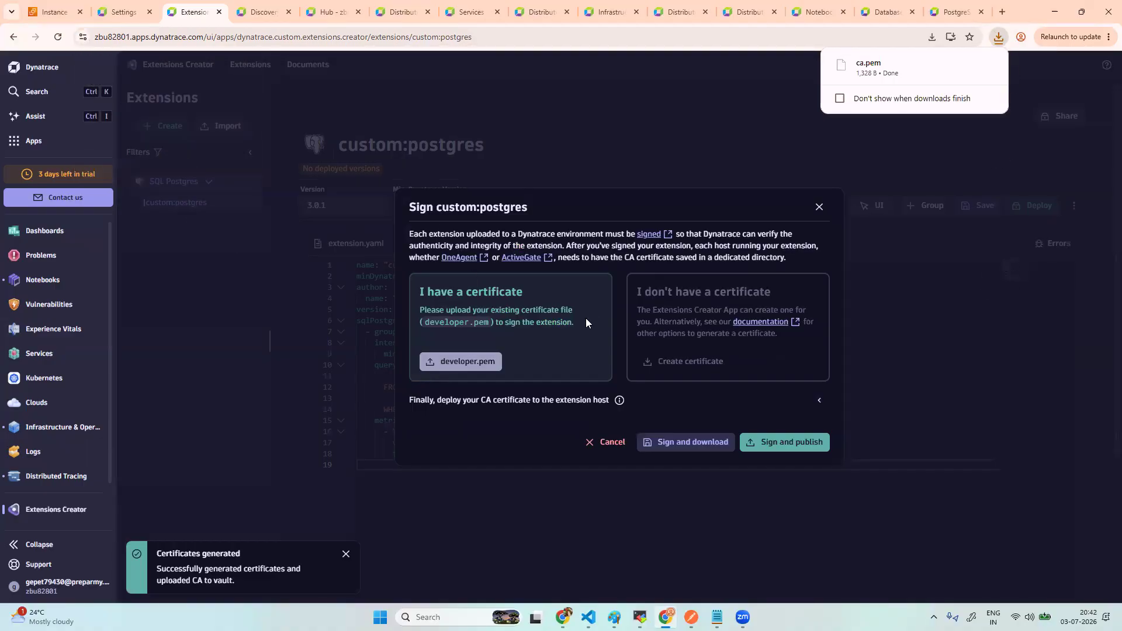
- Sign and publish custom:postgres 3.0.1, then show the CA certificate deployment locations
{"action": "left_click", "coordinate": [793, 443]}
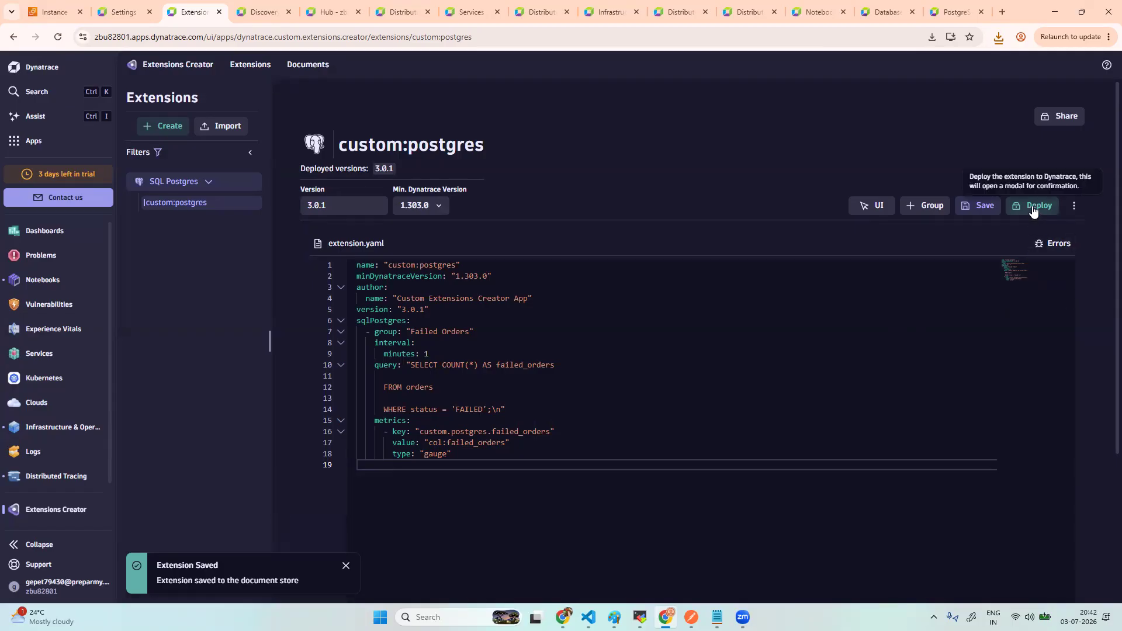
{"action": "left_click", "coordinate": [1033, 207]}
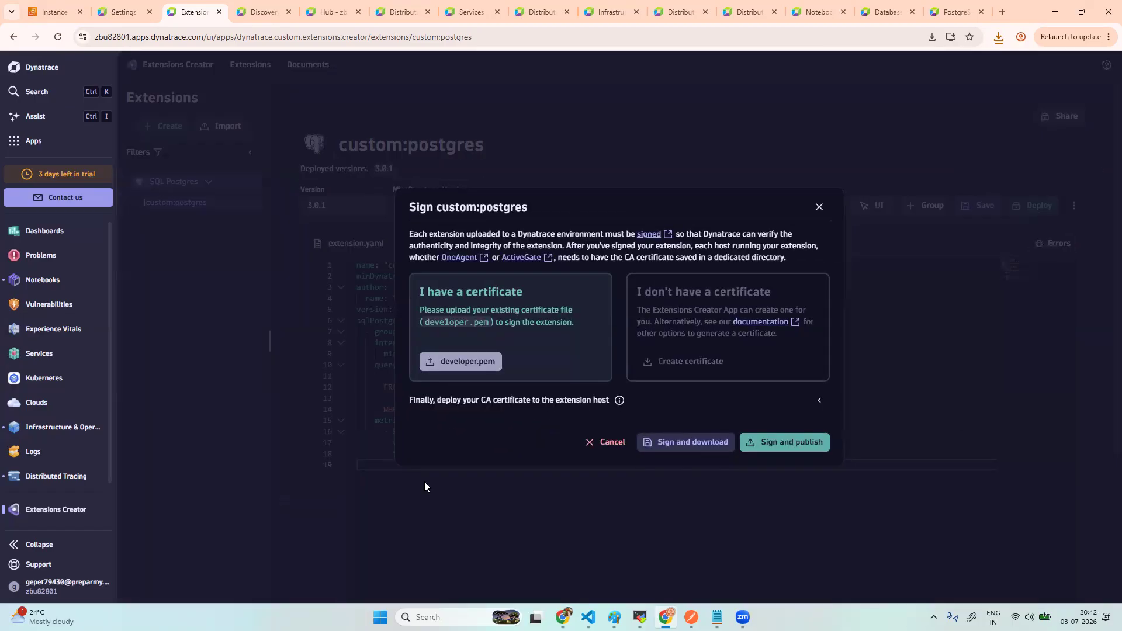
{"action": "left_click", "coordinate": [620, 401]}
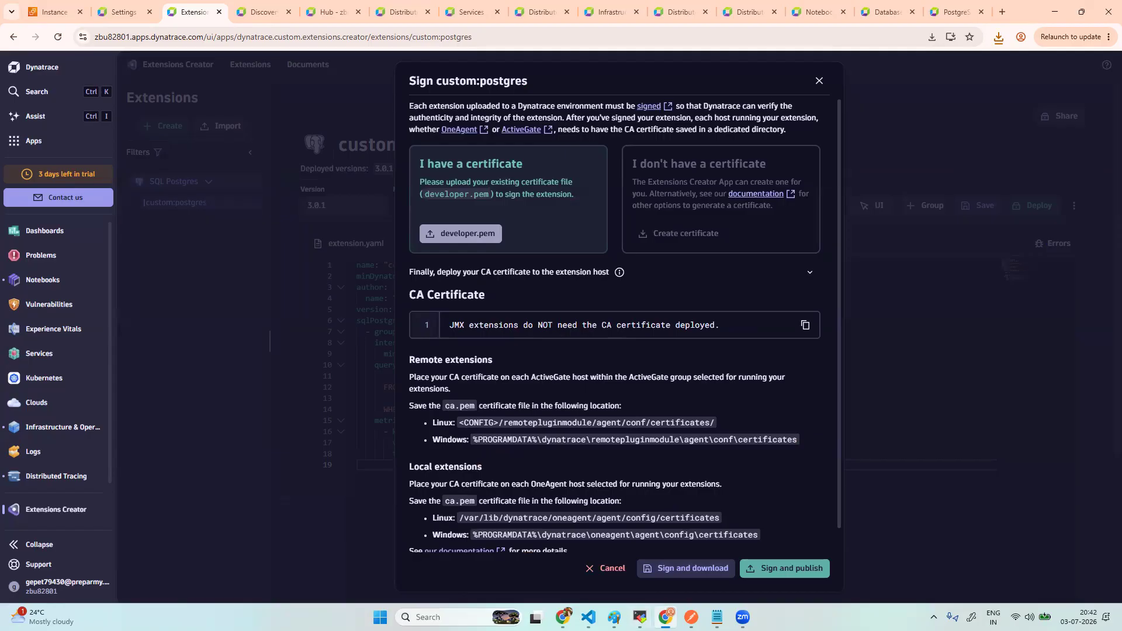
{"action": "left_click", "coordinate": [666, 617]}
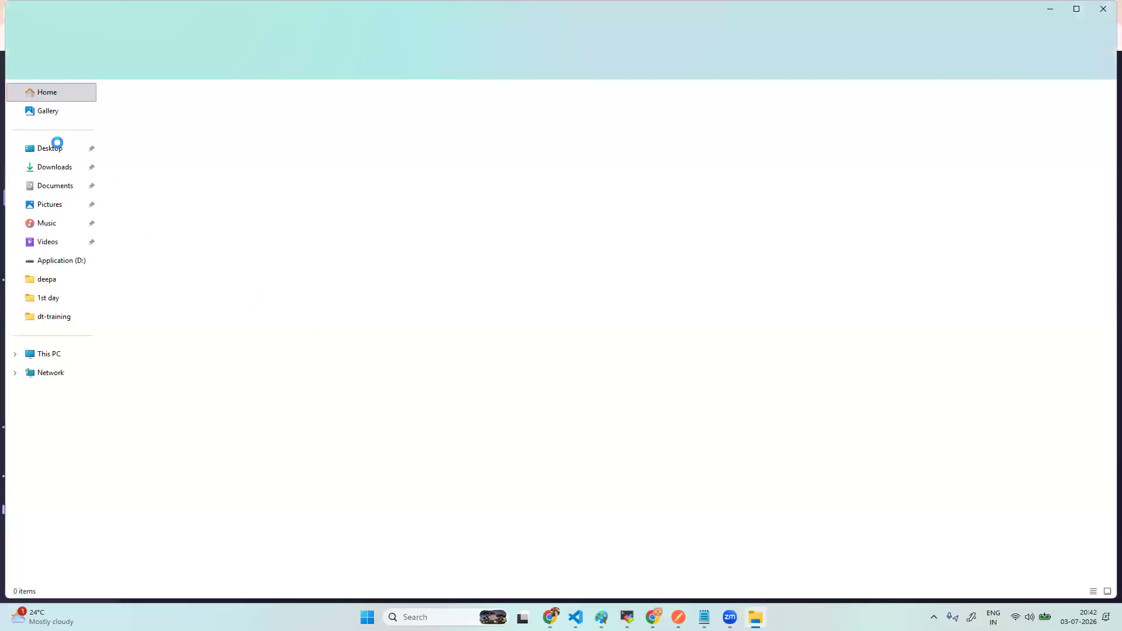
- Check Downloads for developer.pem, ca.key and ca.pem, then return to the Dynatrace signing dialog
{"action": "left_click", "coordinate": [57, 168]}
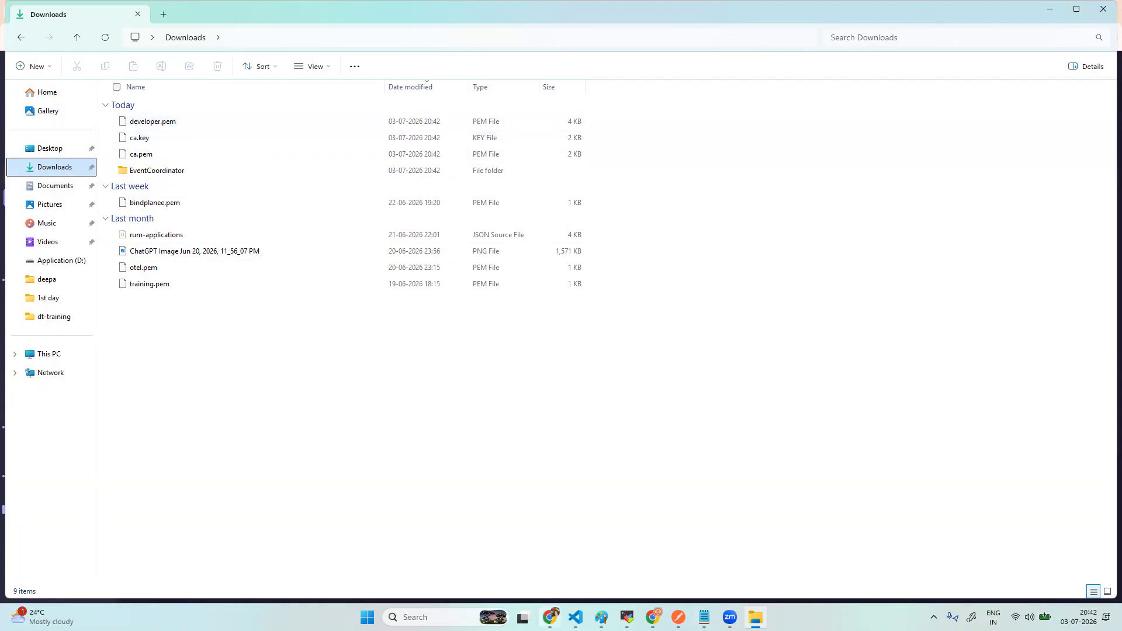
{"action": "left_click", "coordinate": [653, 617]}
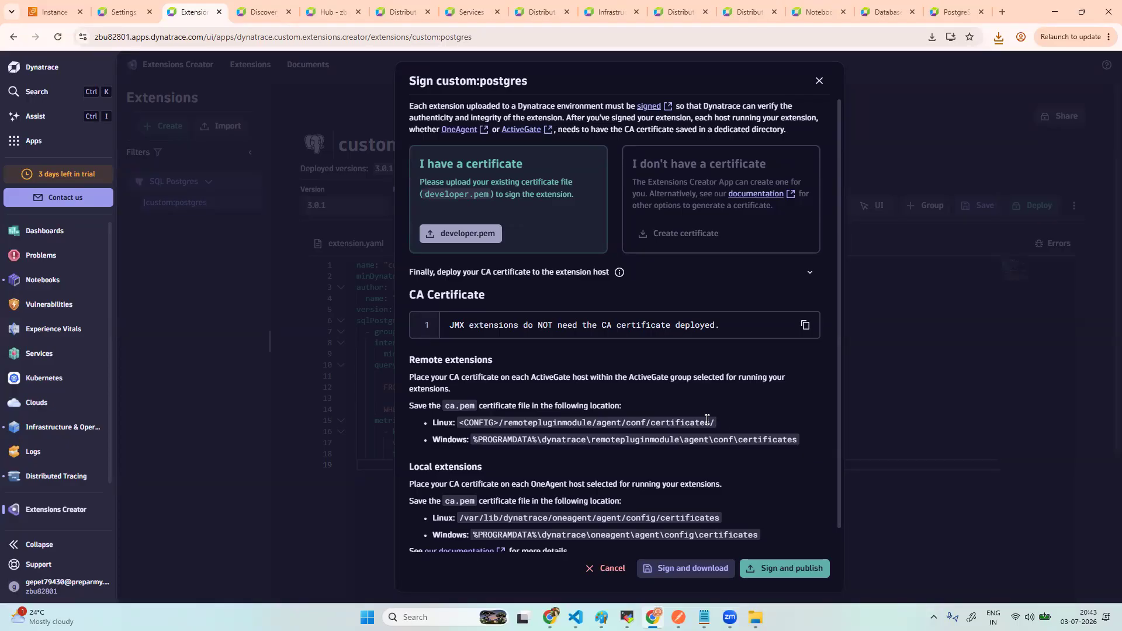
- Select the Linux ca.pem path <CONFIG>/remotepluginmodule/agent/conf/certificates/ and switch to MobaXterm
{"action": "left_click_drag", "start_coordinate": [715, 422], "coordinate": [461, 423]}
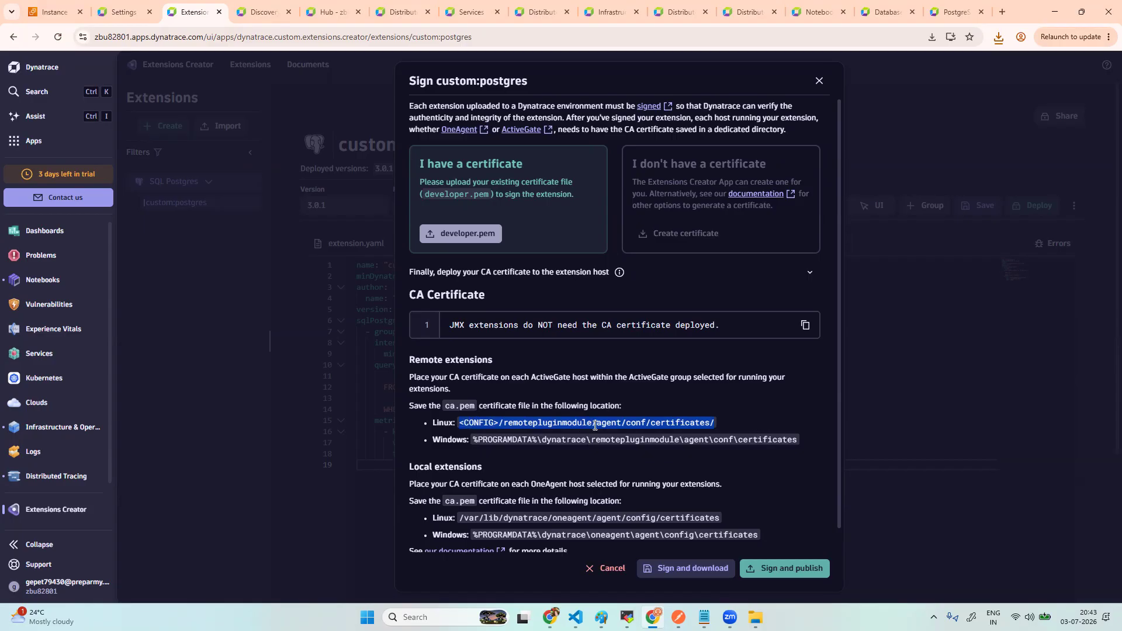
{"action": "mouse_move", "coordinate": [628, 617]}
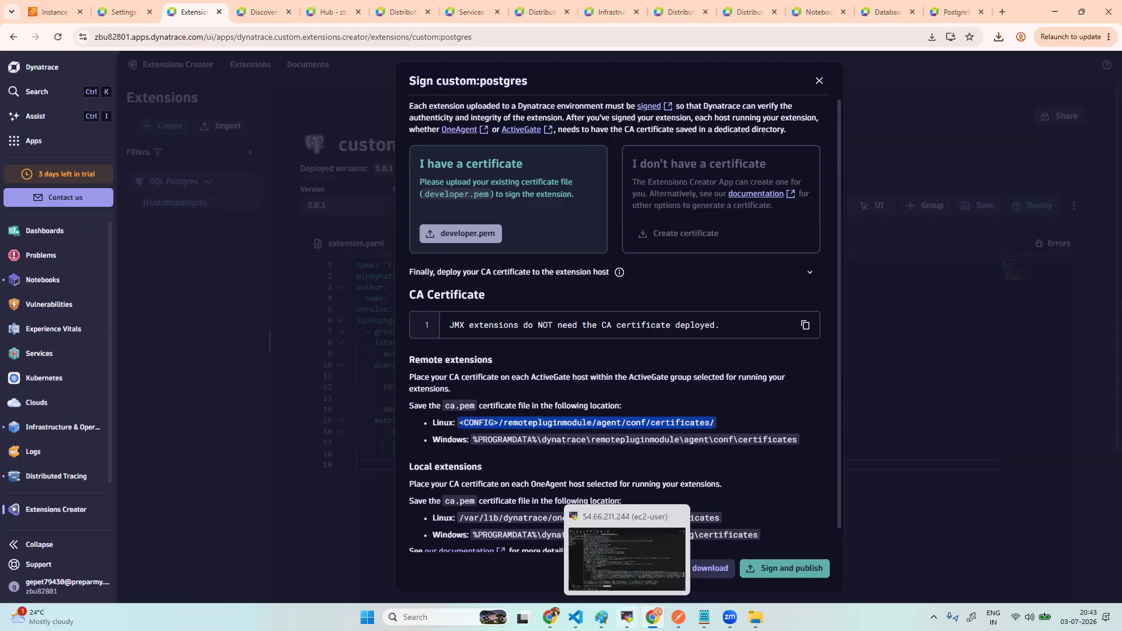
{"action": "left_click", "coordinate": [628, 617]}
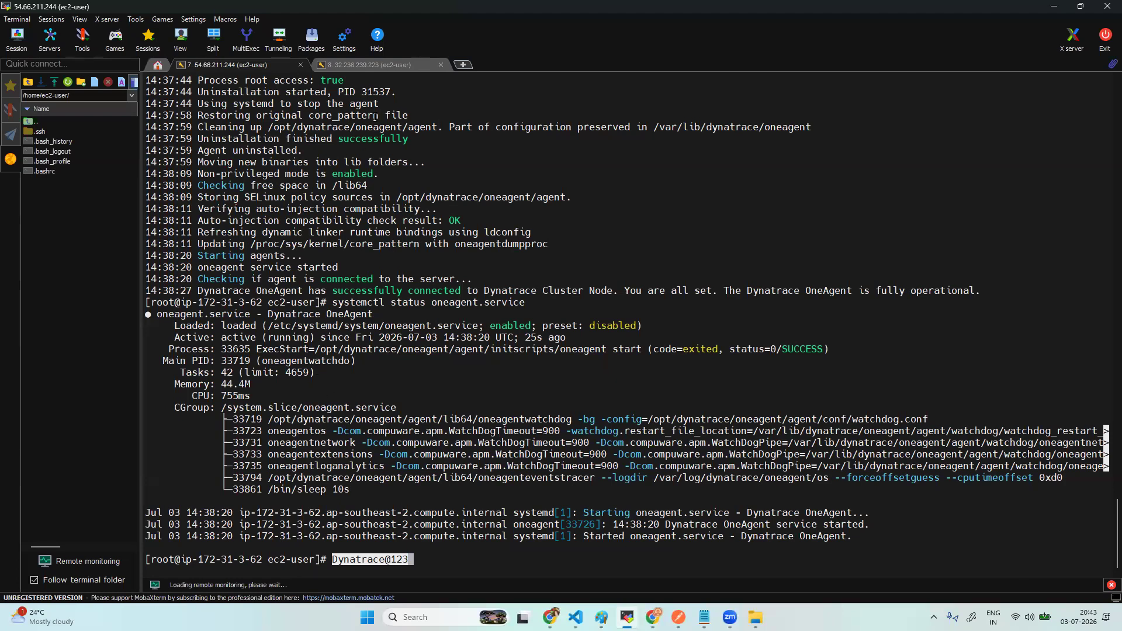
- Close the 32.236.239.223 ActiveGate session in MobaXterm
{"action": "left_click", "coordinate": [380, 66]}
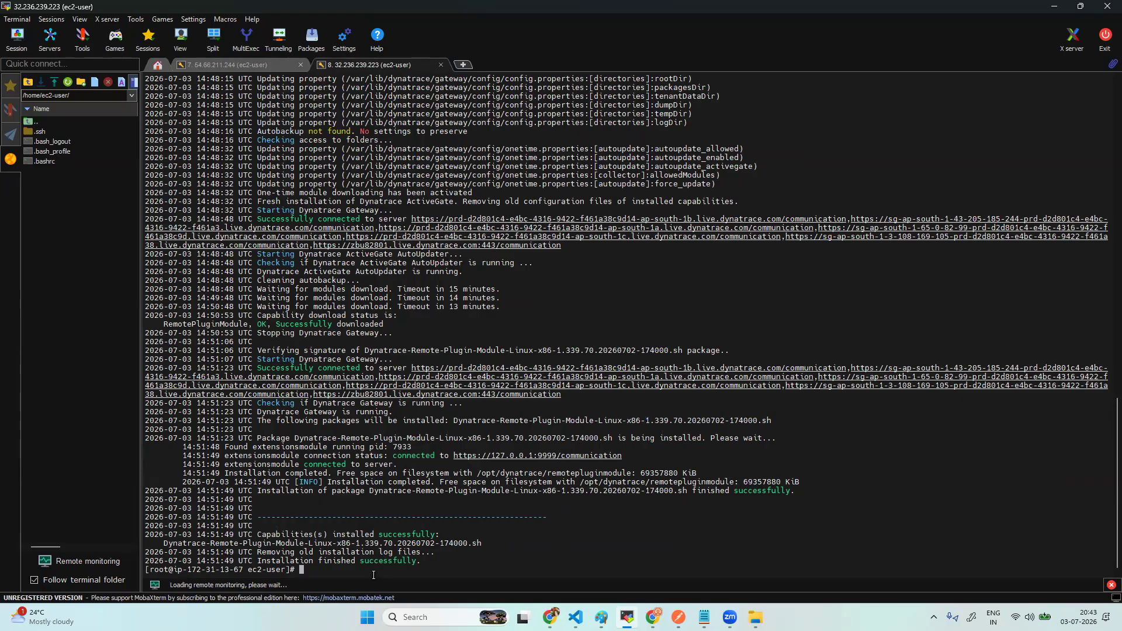
{"action": "left_click", "coordinate": [441, 65]}
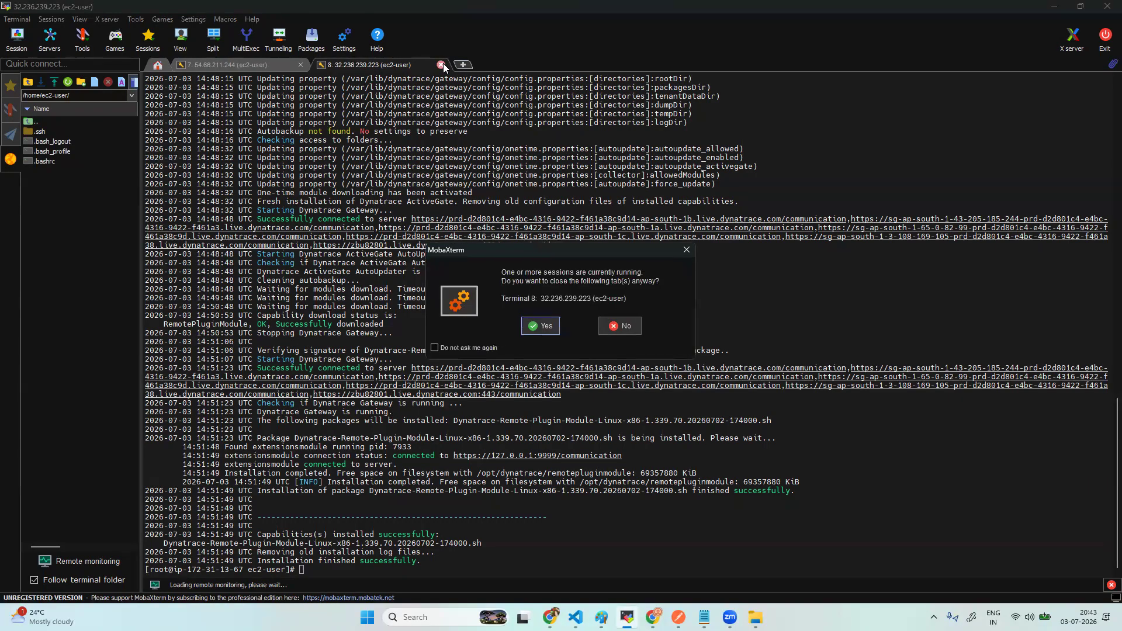
{"action": "left_click", "coordinate": [611, 326]}
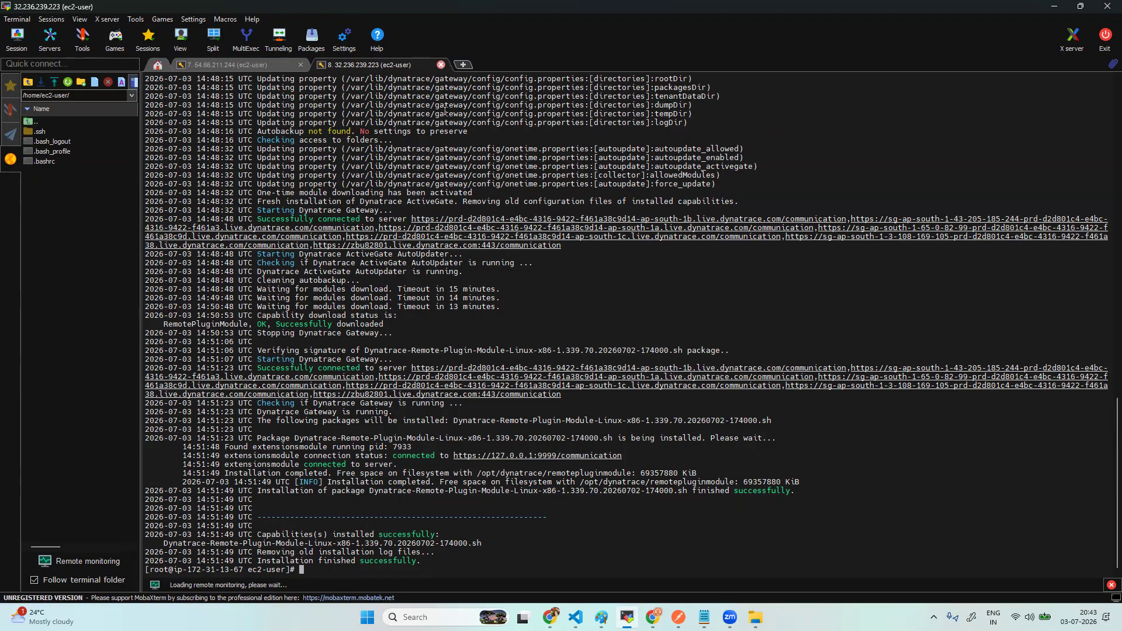
{"action": "left_click", "coordinate": [440, 65]}
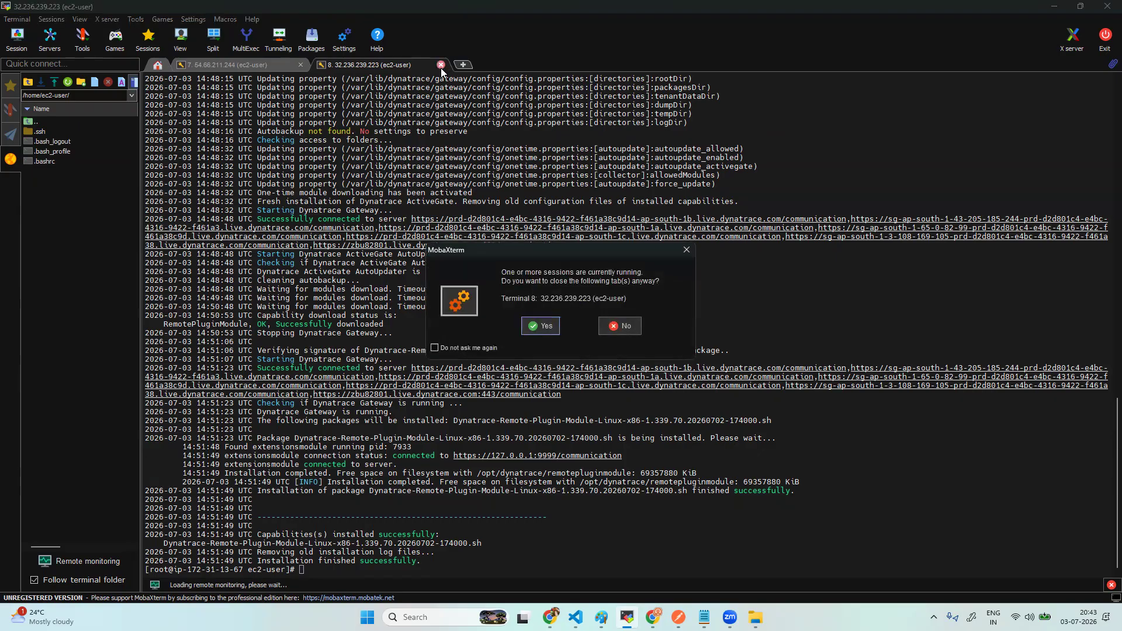
{"action": "left_click", "coordinate": [545, 326]}
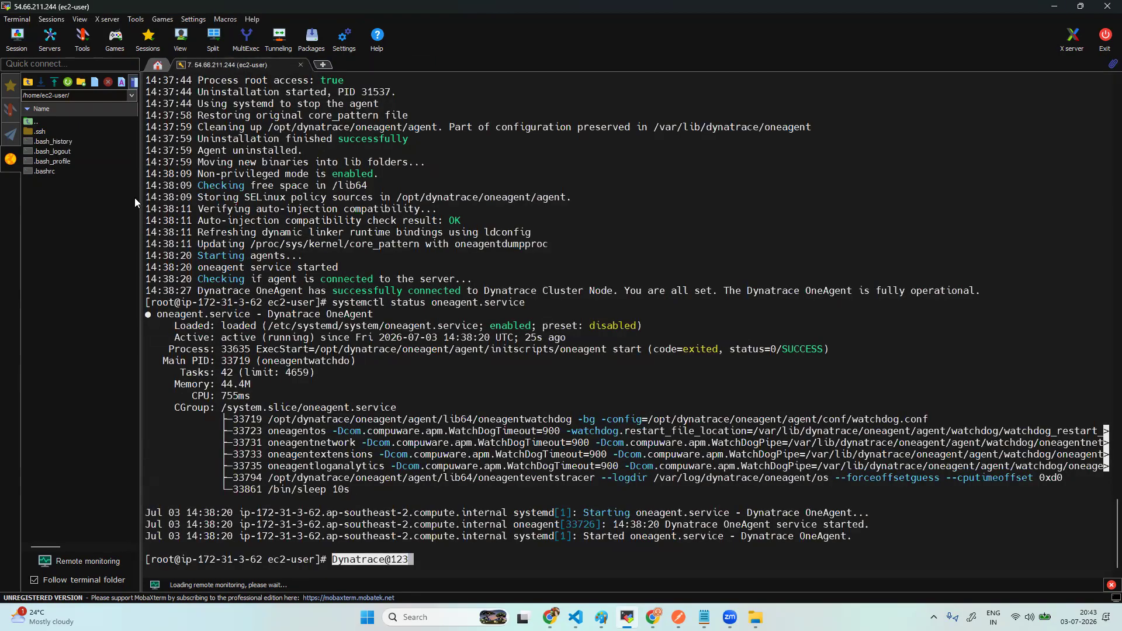
- Start a new SSH session in a new tab, then switch to the AWS EC2 console
{"action": "left_click", "coordinate": [323, 65]}
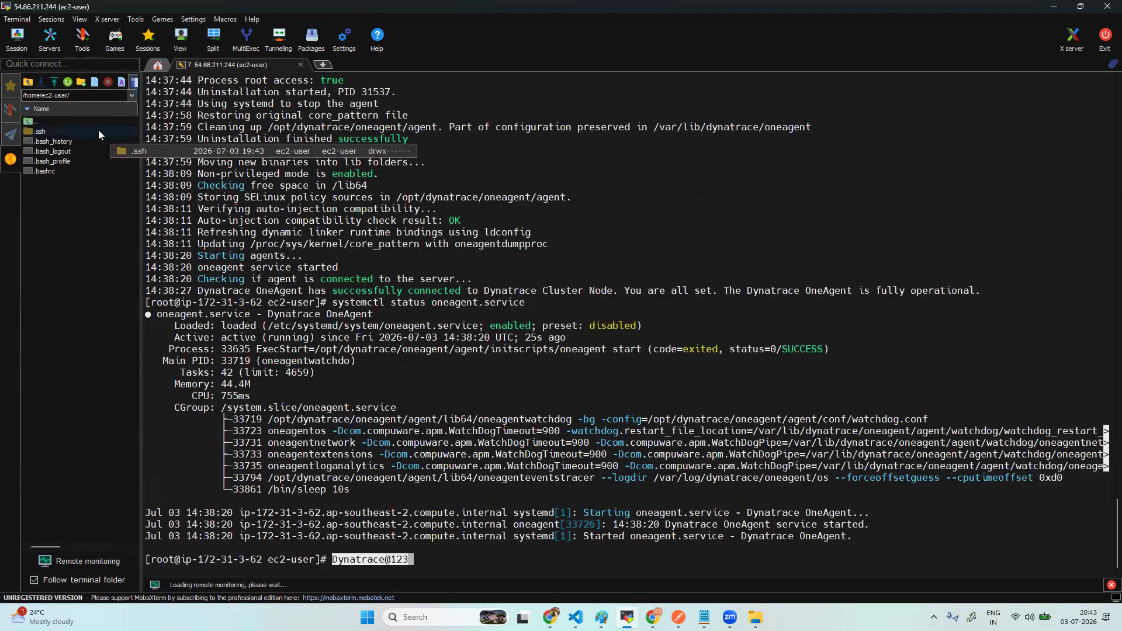
{"action": "left_click", "coordinate": [17, 36]}
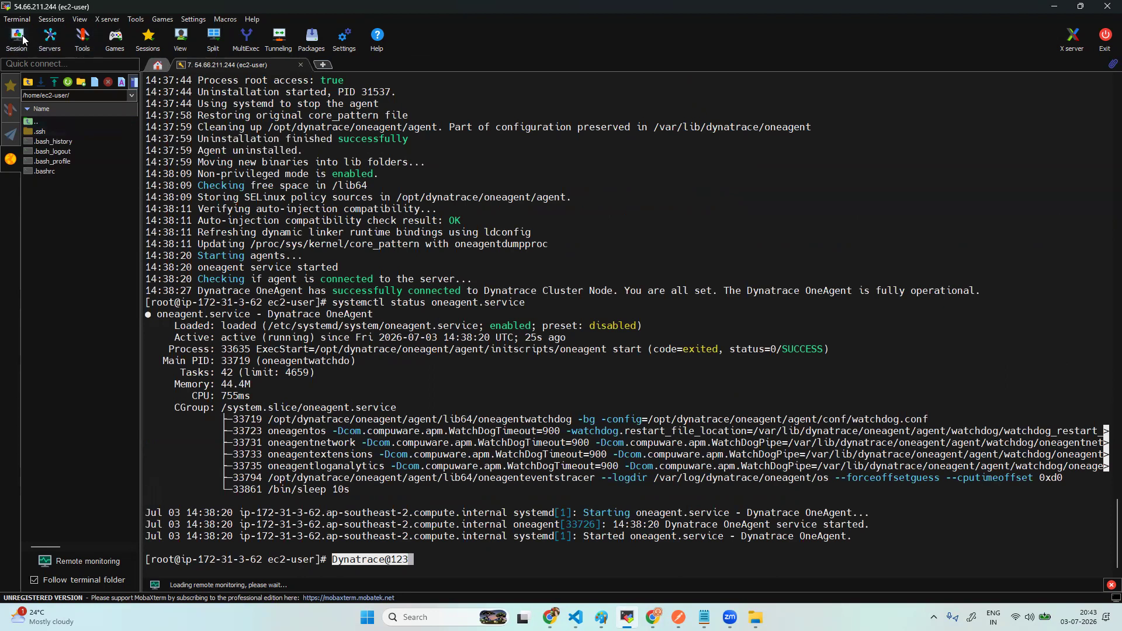
{"action": "left_click", "coordinate": [325, 181]}
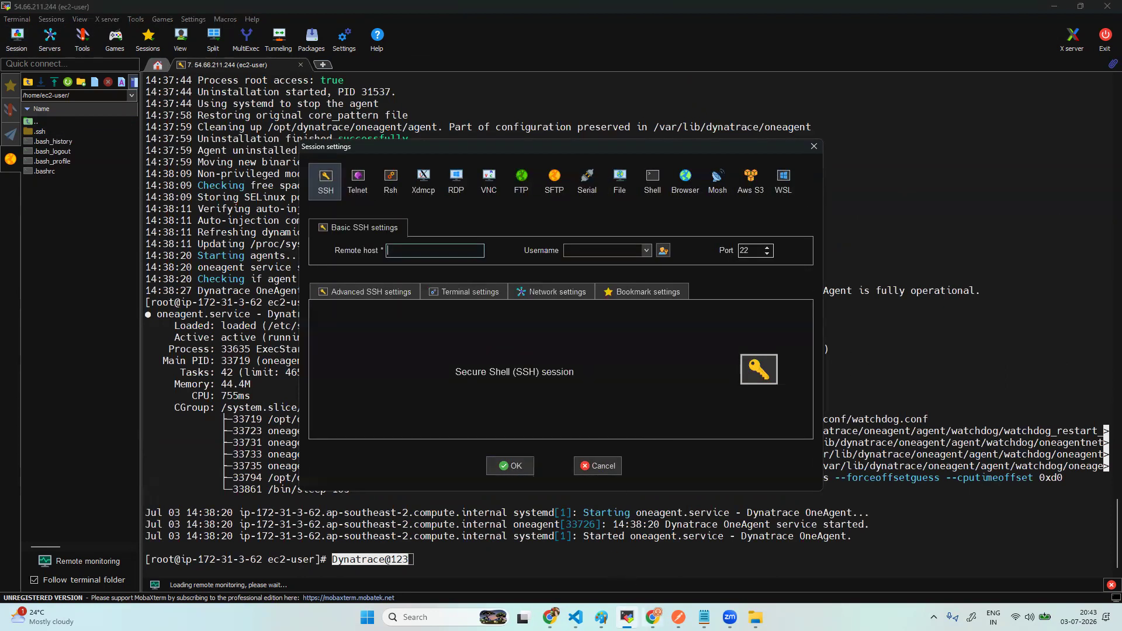
{"action": "left_click", "coordinate": [653, 617]}
{"action": "left_click", "coordinate": [54, 12]}
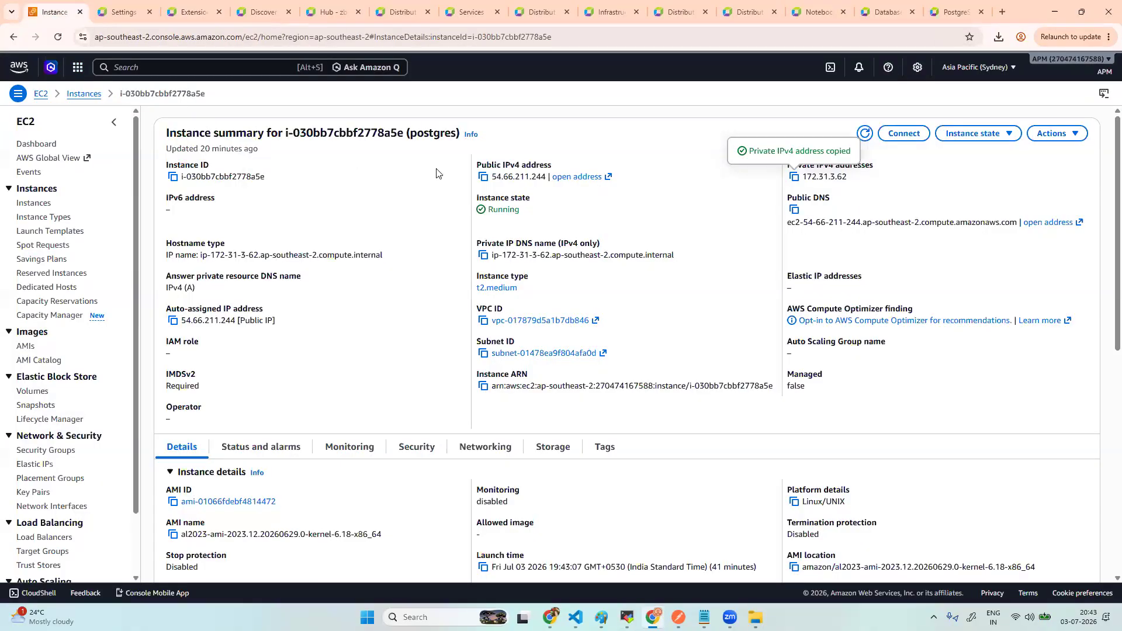
- Copy AG02's public IPv4 address 32.236.239.223 from its EC2 instance summary
{"action": "left_click", "coordinate": [46, 204]}
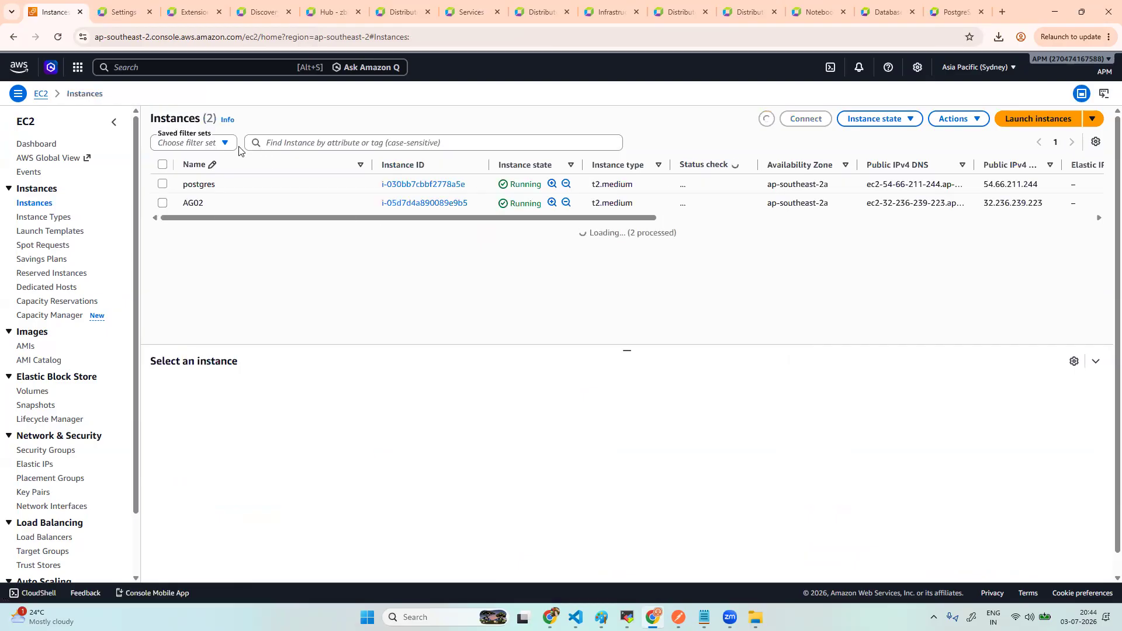
{"action": "left_click", "coordinate": [450, 205]}
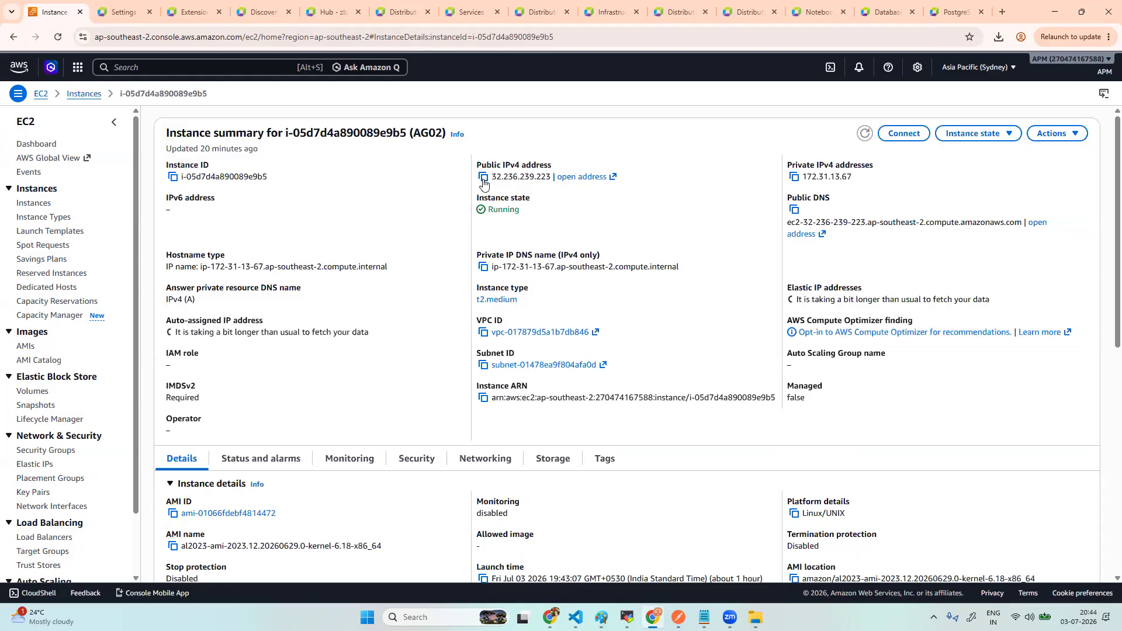
{"action": "left_click", "coordinate": [483, 177]}
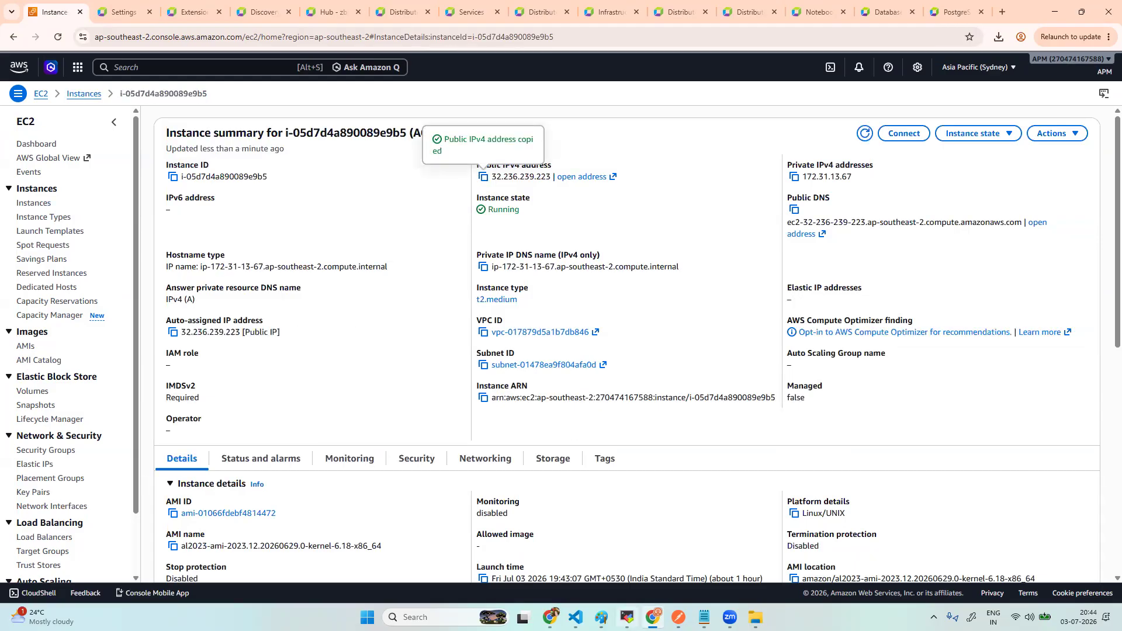
{"action": "left_click", "coordinate": [627, 618]}
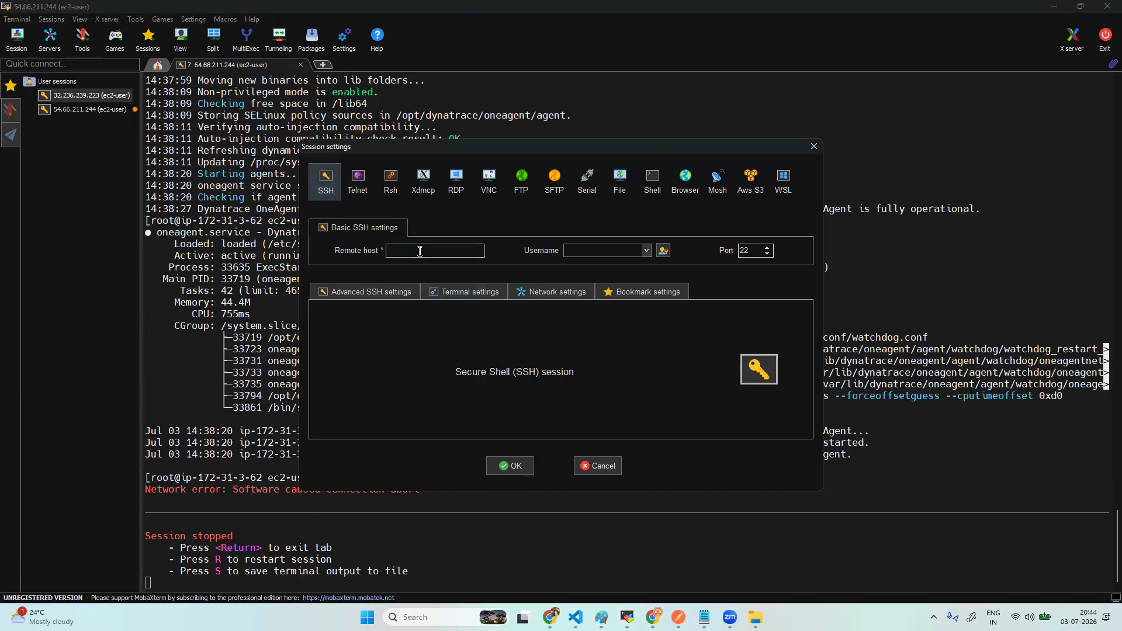
- Connect via SSH to 32.236.239.223 as ec2-user, authenticating with the bindplanee.pem private key
{"action": "key", "text": "ctrl+v"}
{"action": "left_click", "coordinate": [576, 249]}
{"action": "type", "text": "ec"}
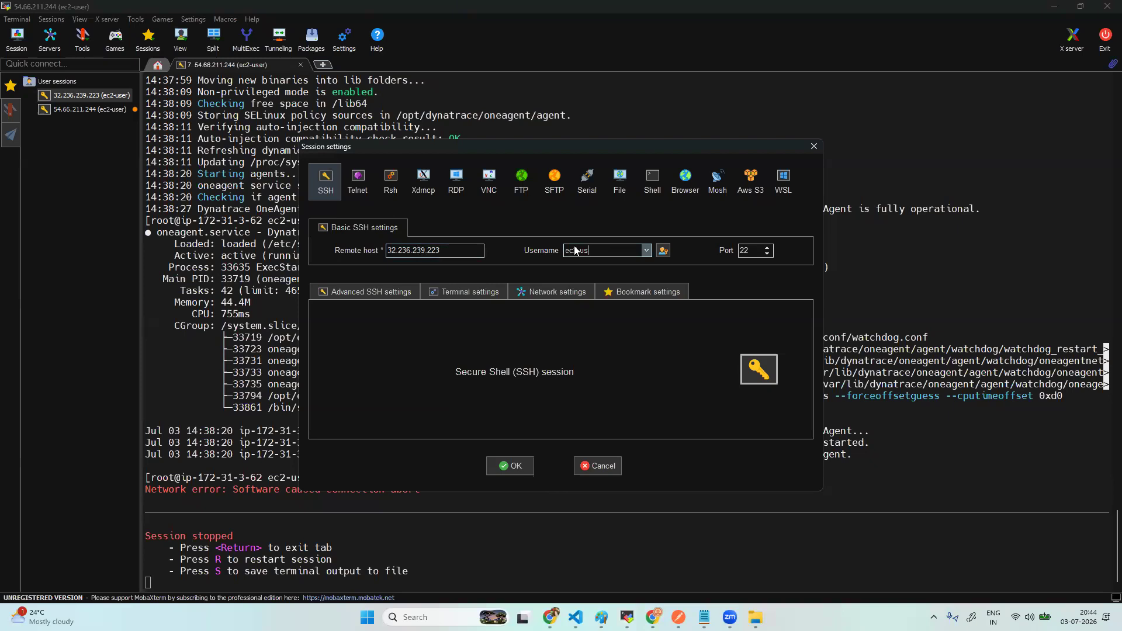
{"action": "type", "text": "2-user"}
{"action": "left_click", "coordinate": [373, 292]}
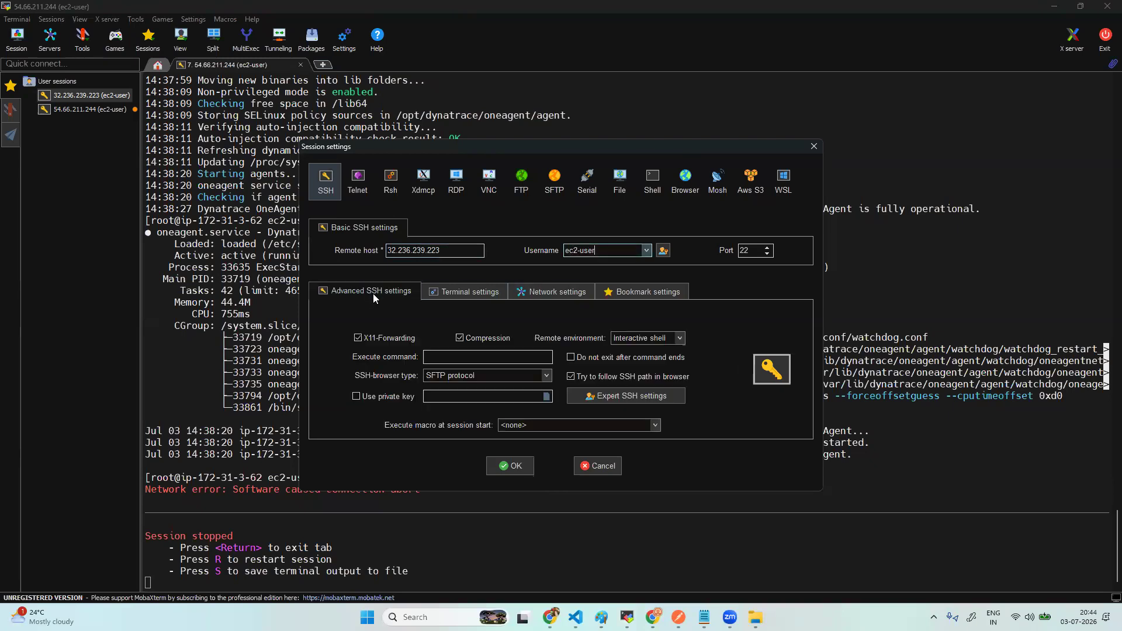
{"action": "left_click", "coordinate": [547, 397]}
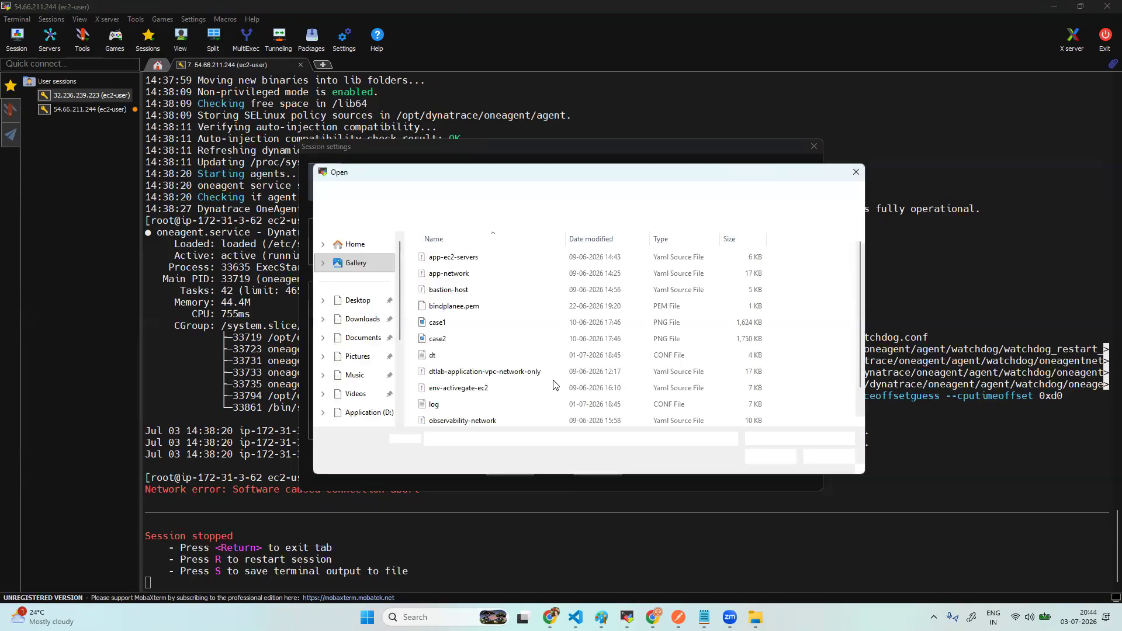
{"action": "left_click", "coordinate": [489, 307]}
{"action": "left_click", "coordinate": [766, 457]}
{"action": "left_click", "coordinate": [519, 466]}
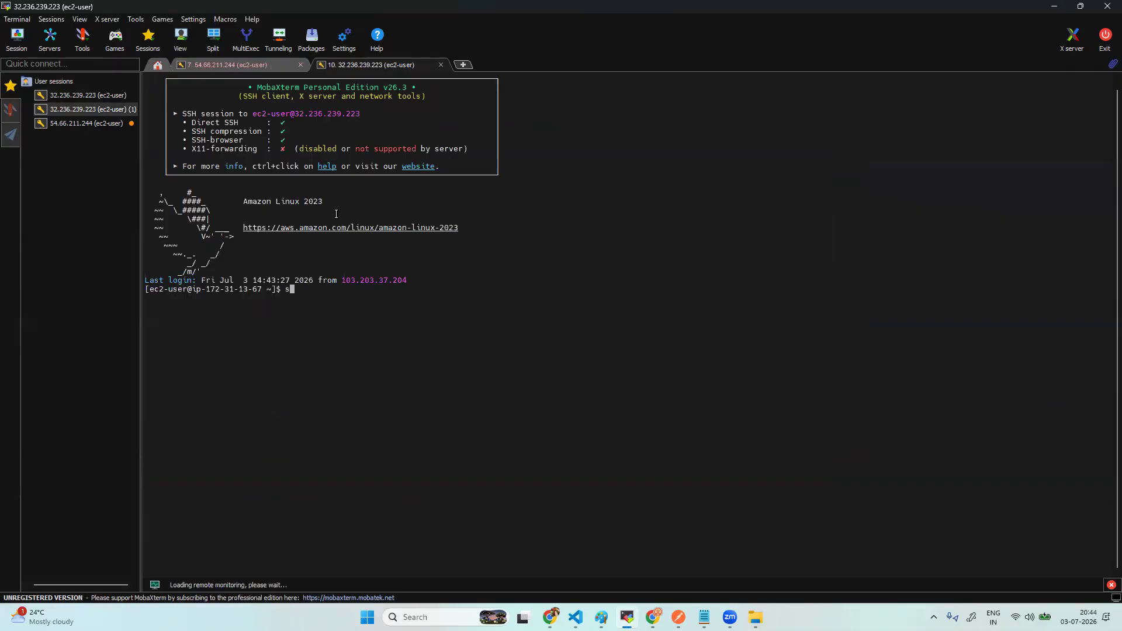
- Become root with sudo su, then enter and list /var/lib/dynatrace
{"action": "type", "text": "sudo su"}
{"action": "key", "text": "Return"}
{"action": "type", "text": "cd /var"}
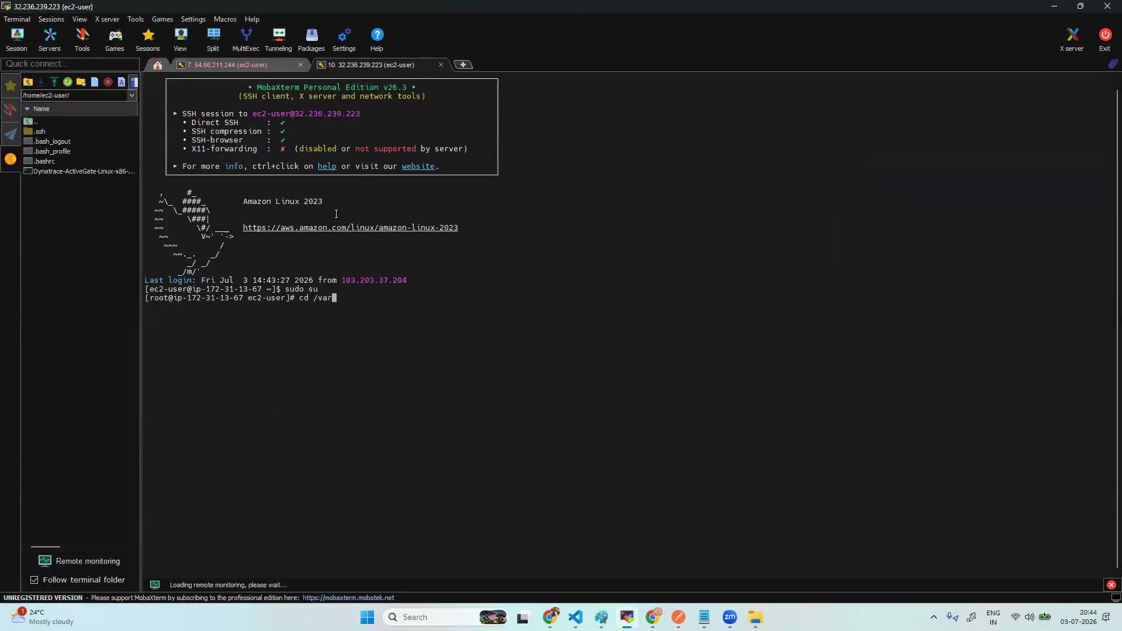
{"action": "type", "text": "/lib"}
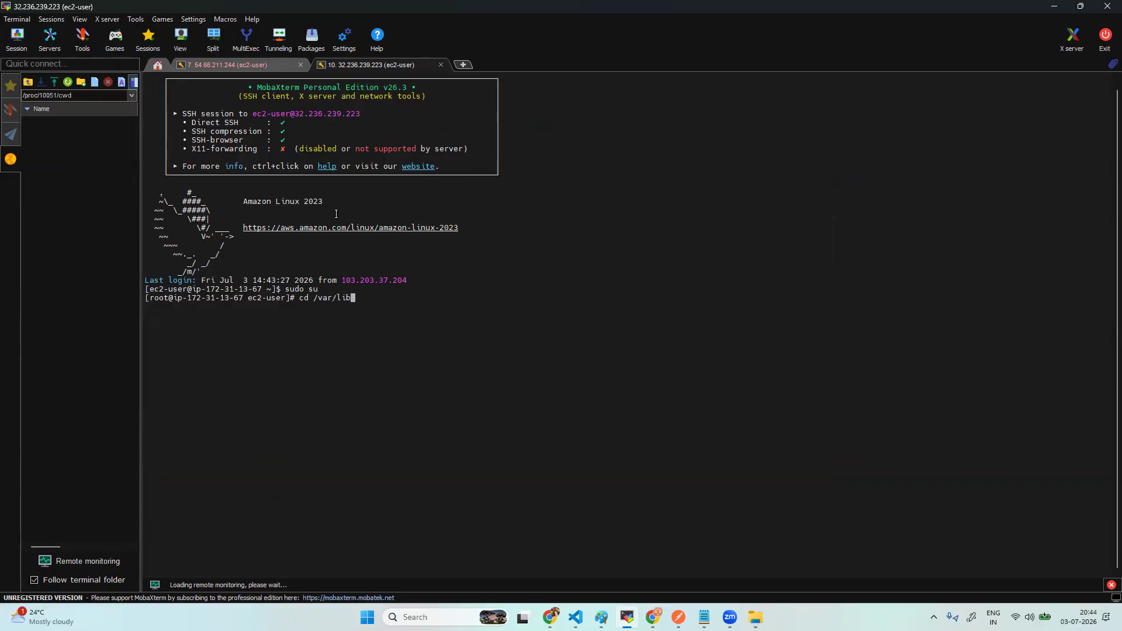
{"action": "type", "text": "/dy"}
{"action": "key", "text": "Tab"}
{"action": "key", "text": "Return"}
{"action": "type", "text": "ls"}
{"action": "key", "text": "Return"}
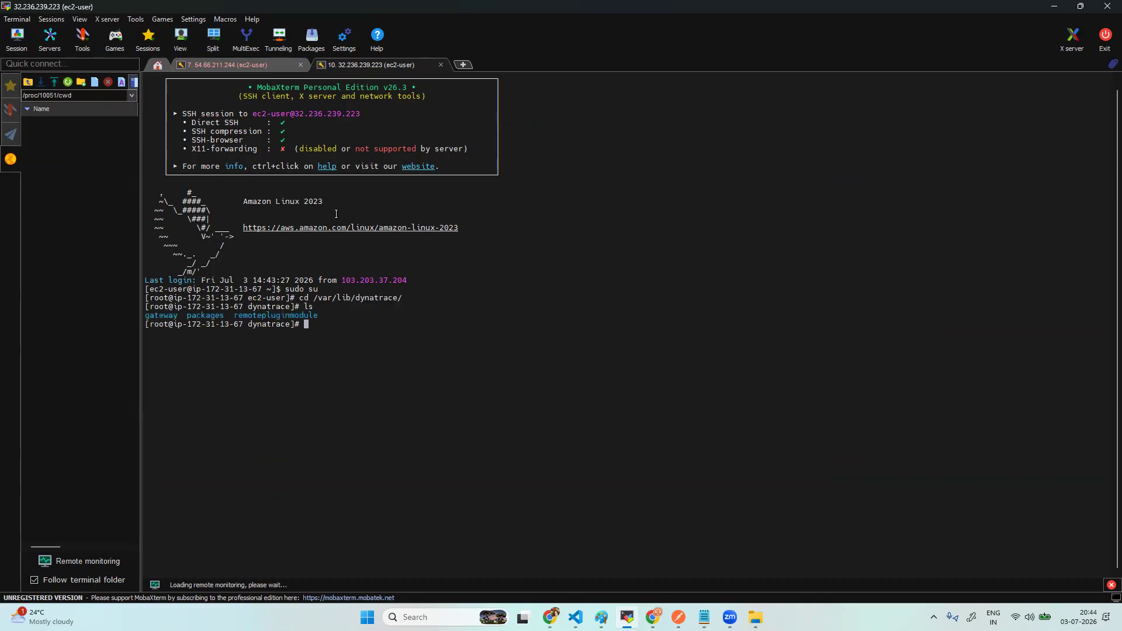
- Descend through remotepluginmodule, agent and conf, listing each folder's contents
{"action": "type", "text": "cd re"}
{"action": "key", "text": "Tab"}
{"action": "key", "text": "Return"}
{"action": "type", "text": "ls"}
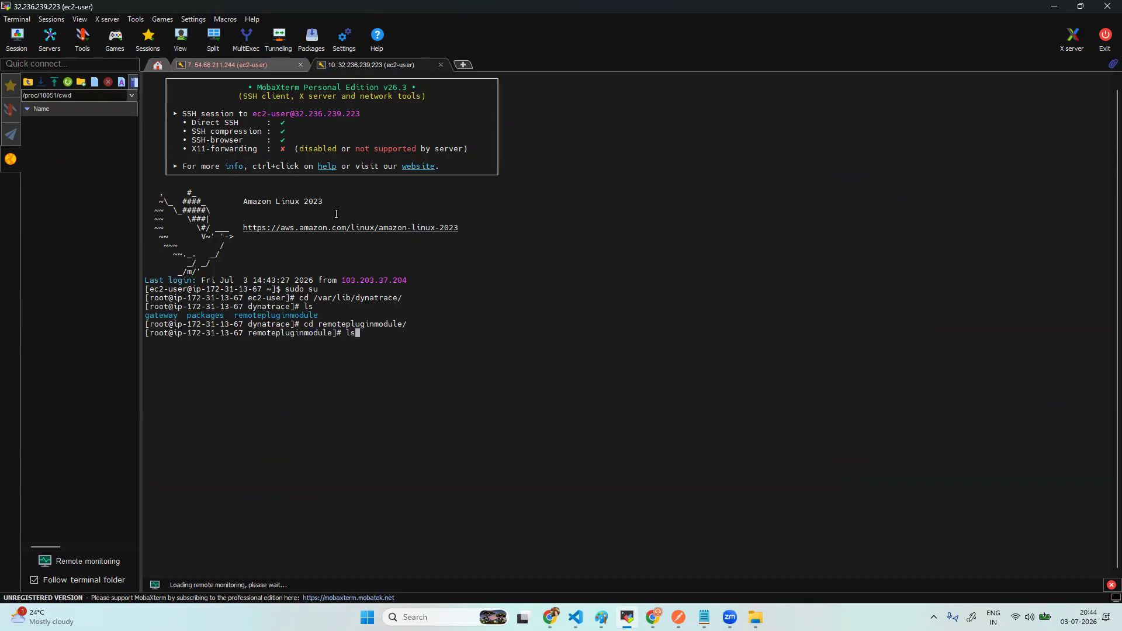
{"action": "key", "text": "Return"}
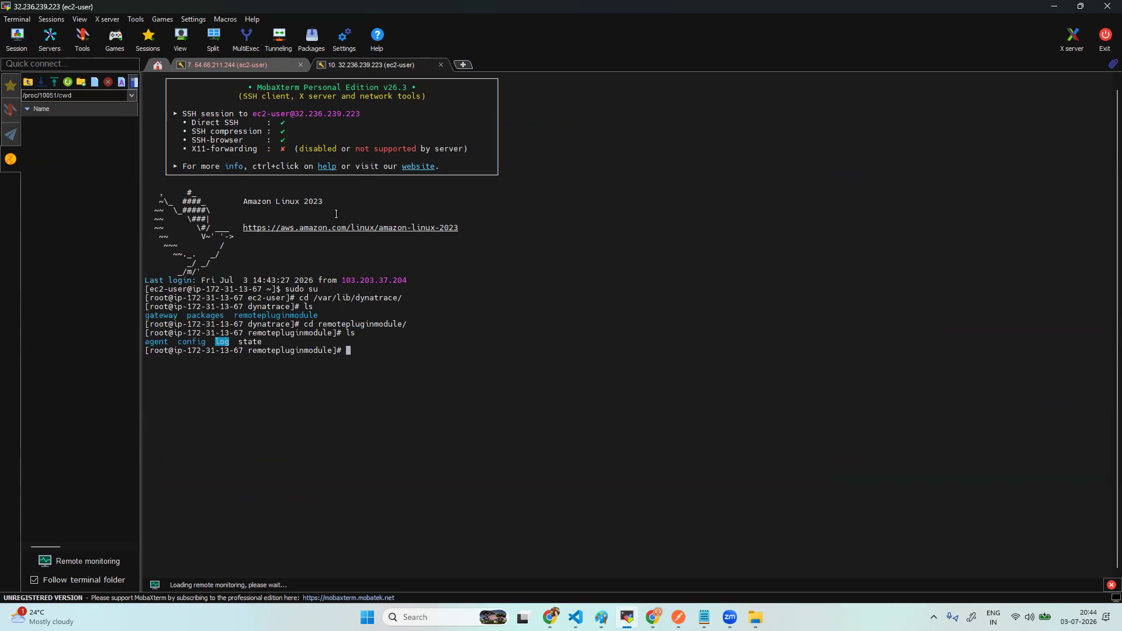
{"action": "type", "text": "cd age"}
{"action": "key", "text": "Tab"}
{"action": "key", "text": "Return"}
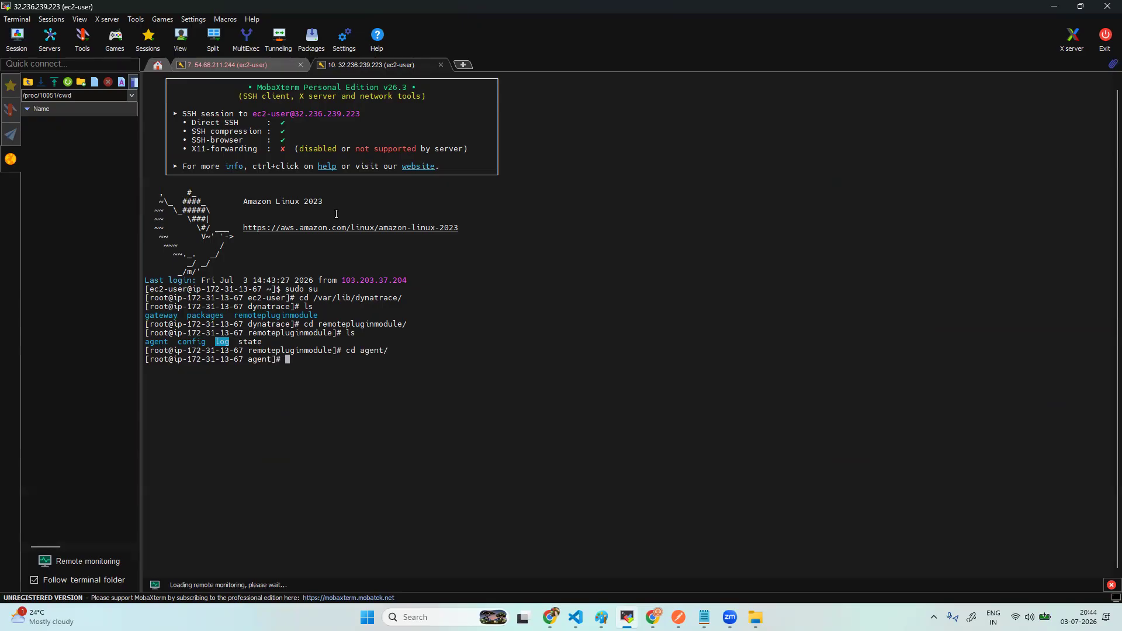
{"action": "type", "text": "ls"}
{"action": "key", "text": "Return"}
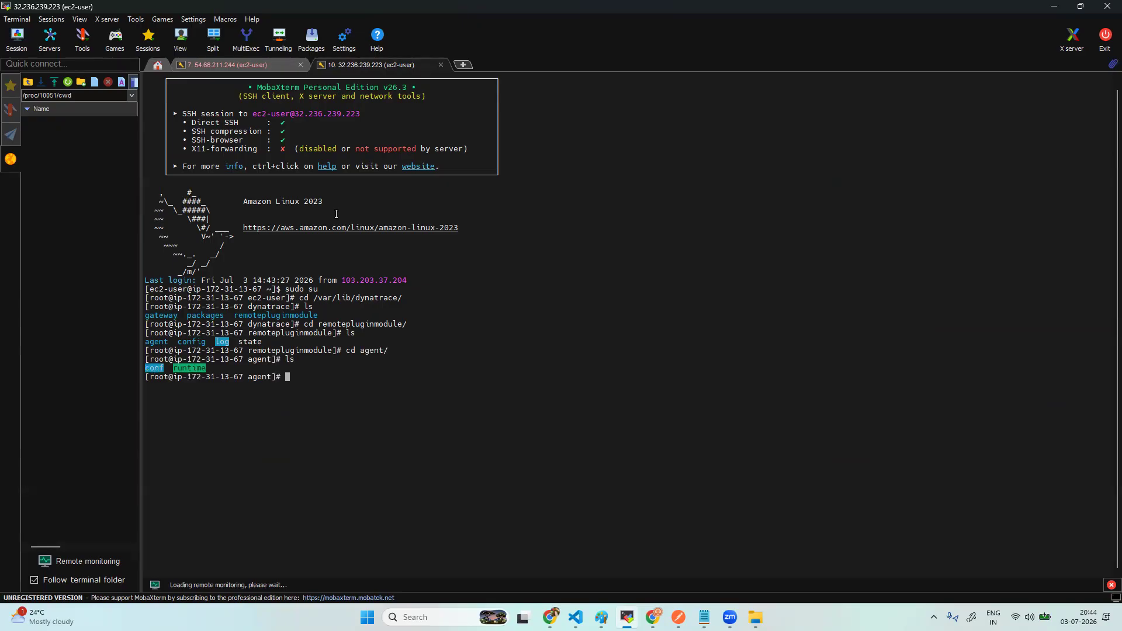
{"action": "type", "text": "cd conf/"}
{"action": "key", "text": "Return"}
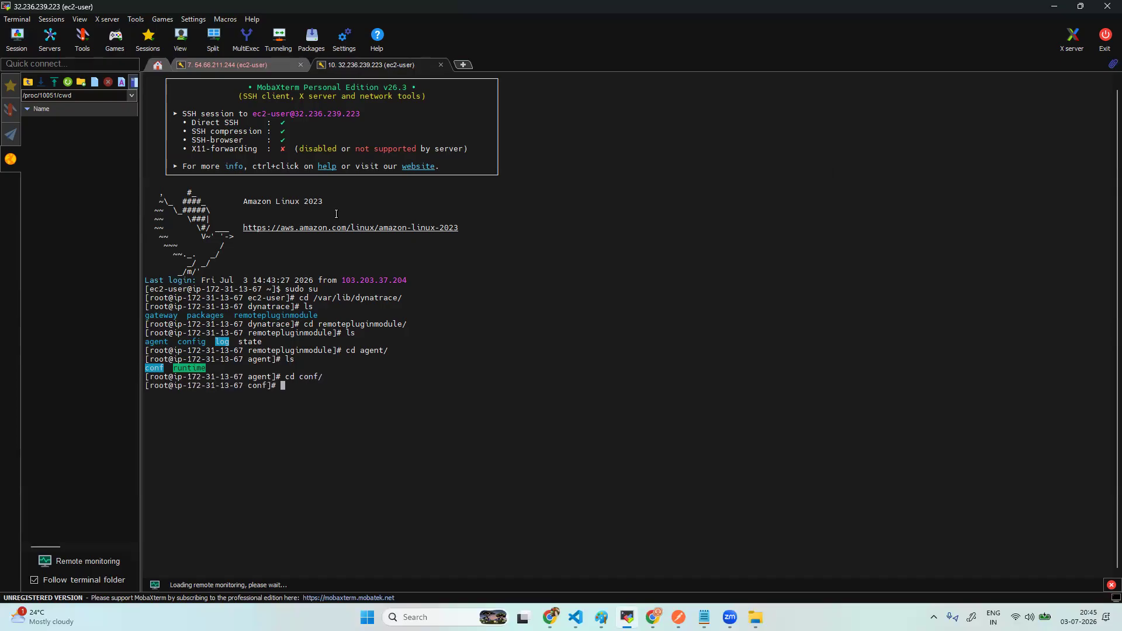
{"action": "type", "text": "ls"}
{"action": "key", "text": "Return"}
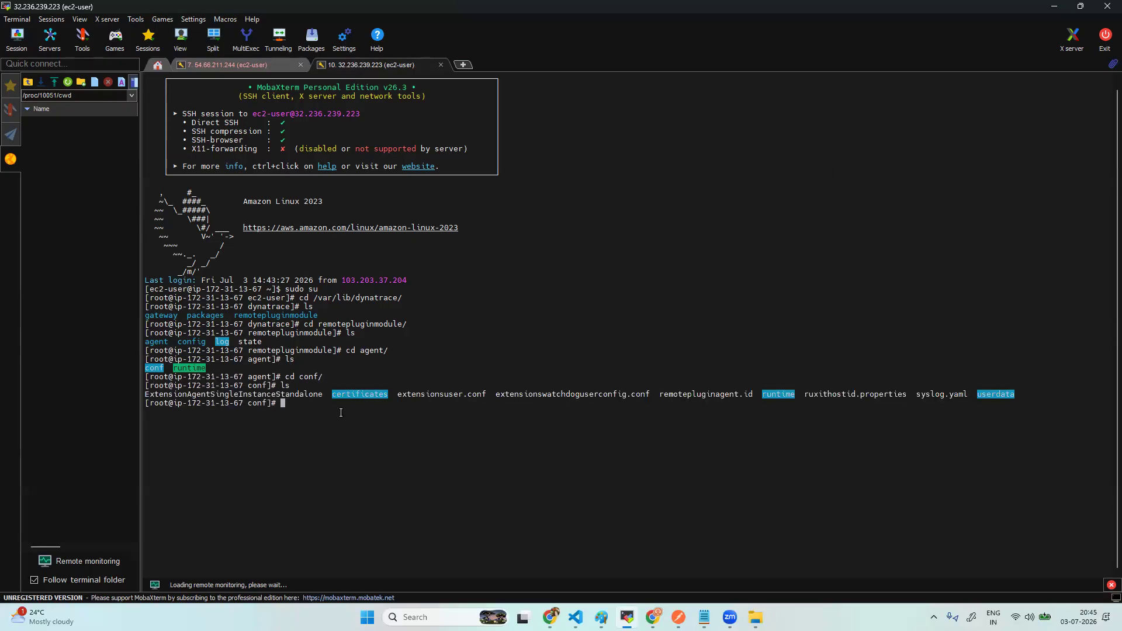
- Enter the empty certificates folder, then print and select its full path with pwd
{"action": "type", "text": "cd cert"}
{"action": "key", "text": "Tab"}
{"action": "key", "text": "Return"}
{"action": "type", "text": "ls"}
{"action": "key", "text": "Return"}
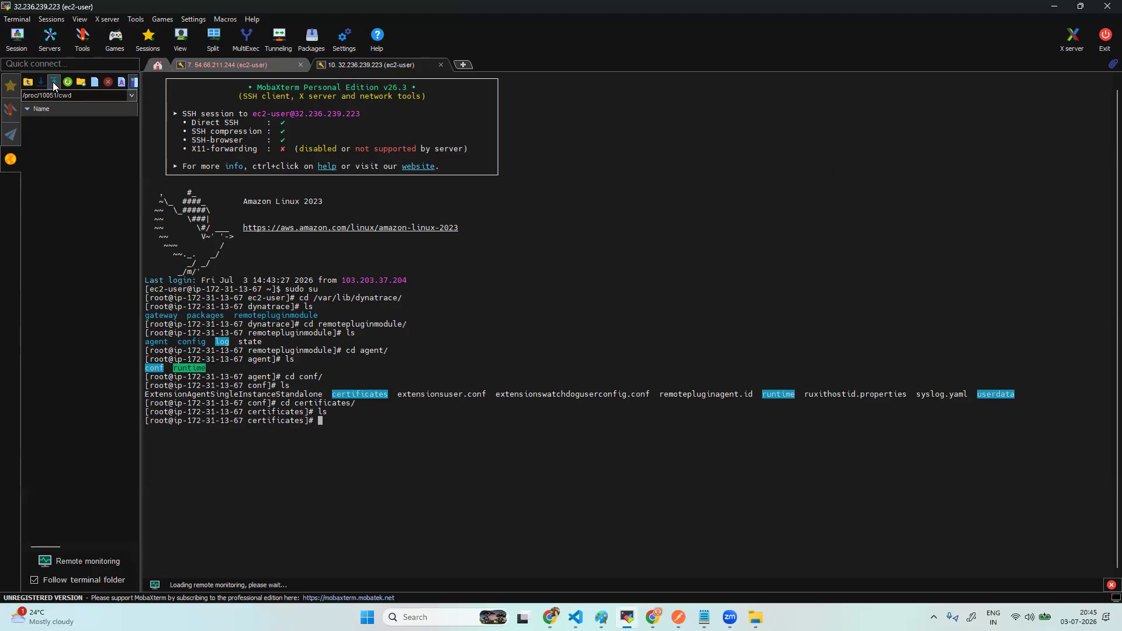
{"action": "type", "text": "pwd"}
{"action": "key", "text": "Return"}
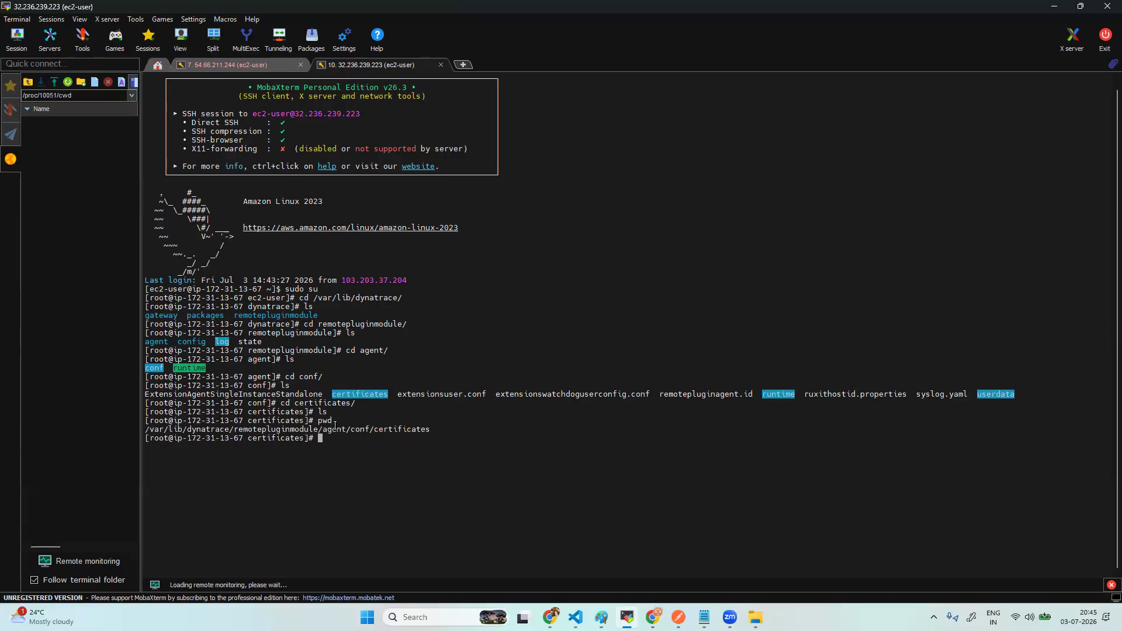
{"action": "left_click_drag", "start_coordinate": [435, 429], "coordinate": [139, 431]}
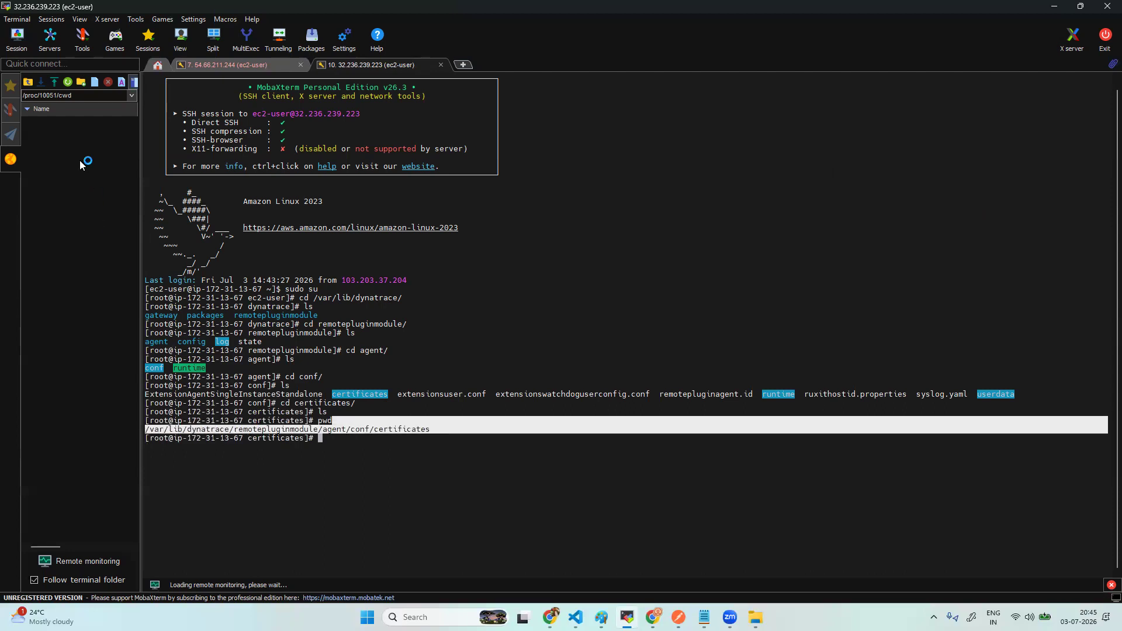
- Upload ca.pem from Downloads to the server's ec2-user home folder through the SFTP sidebar
{"action": "left_click", "coordinate": [403, 447]}
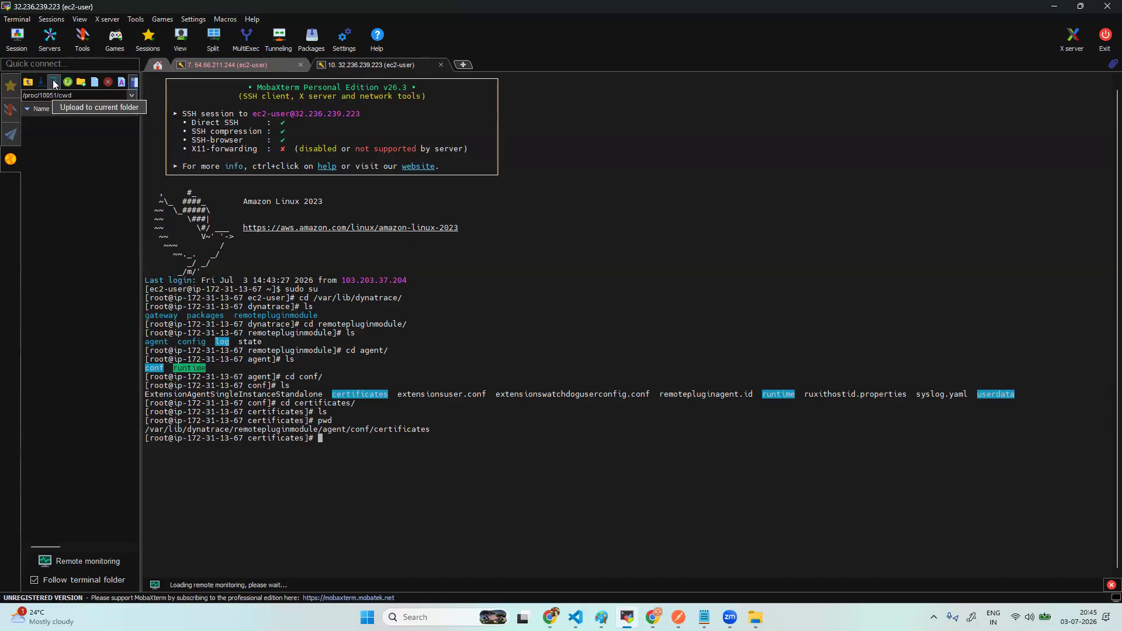
{"action": "left_click", "coordinate": [53, 84]}
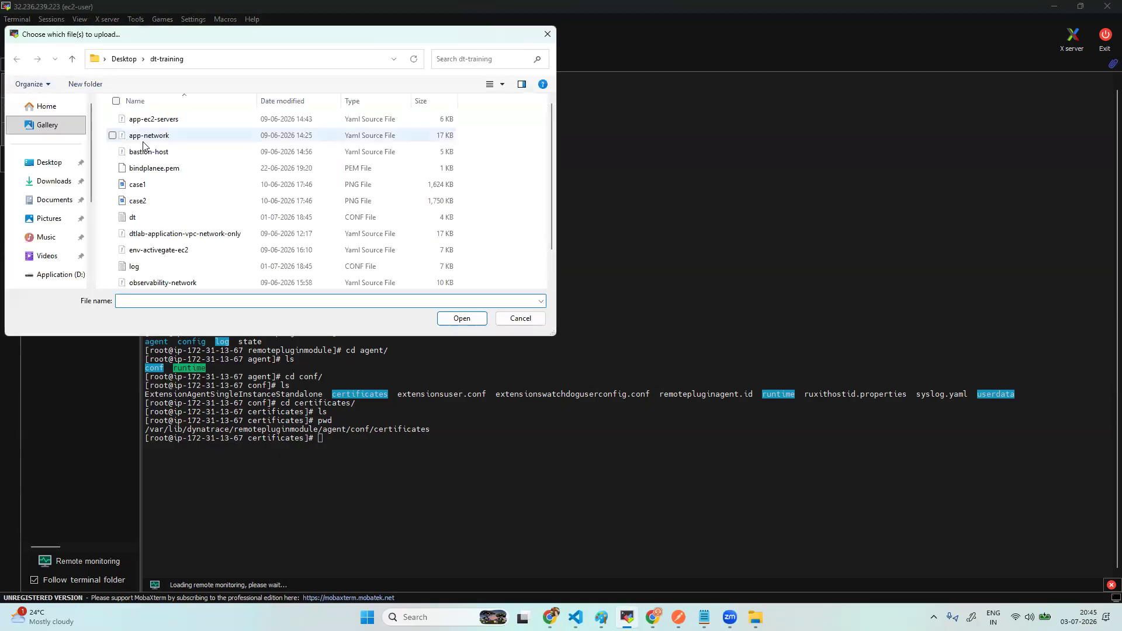
{"action": "left_click", "coordinate": [54, 181]}
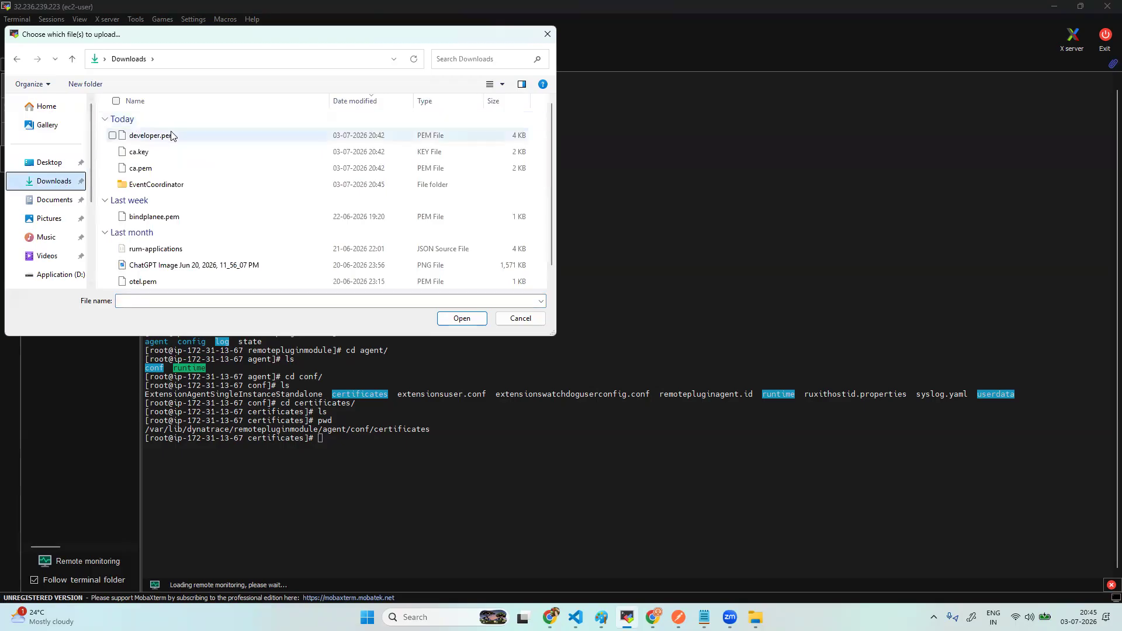
{"action": "left_click", "coordinate": [152, 168]}
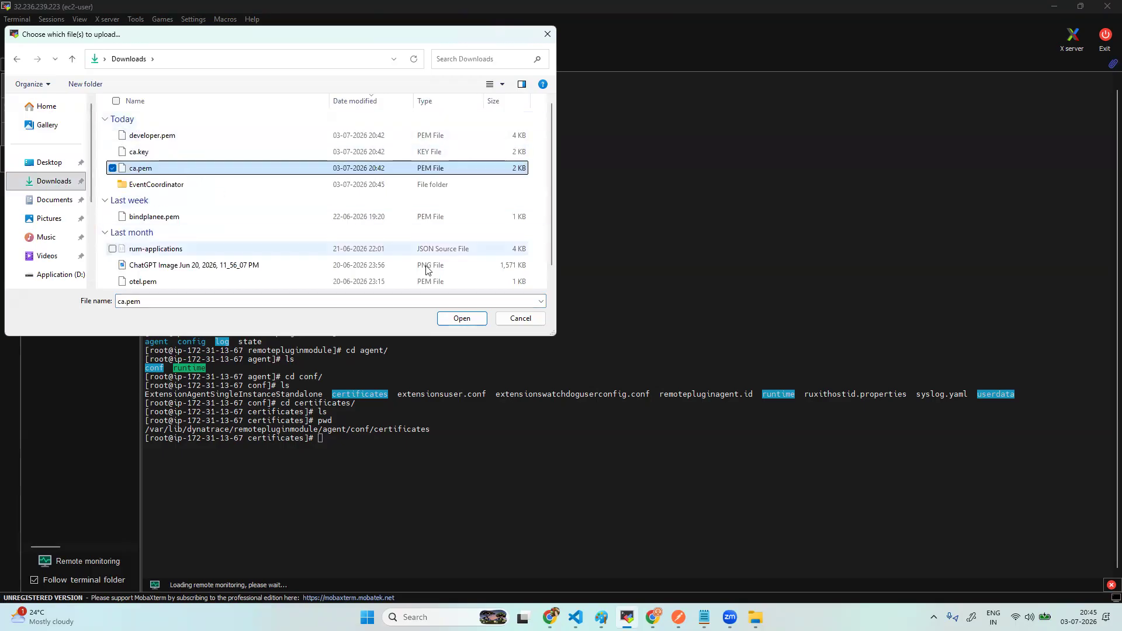
{"action": "left_click", "coordinate": [461, 319]}
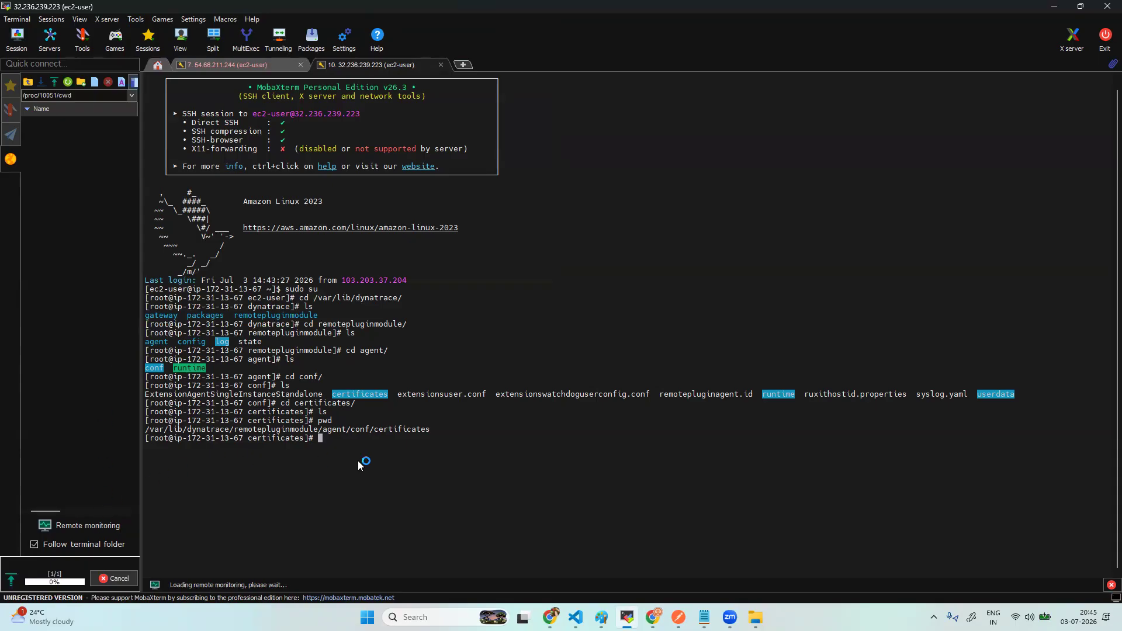
- Copy the certificates folder path from the pwd output
{"action": "left_click_drag", "start_coordinate": [435, 435], "coordinate": [146, 431]}
{"action": "key", "text": "ctrl+c"}
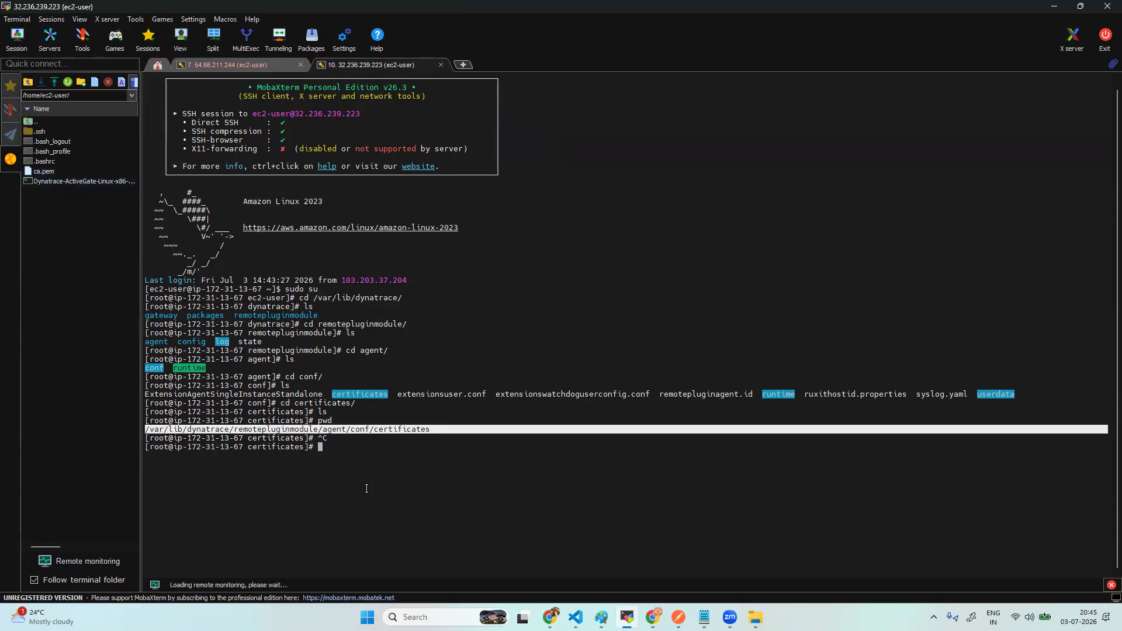
{"action": "left_click", "coordinate": [351, 452]}
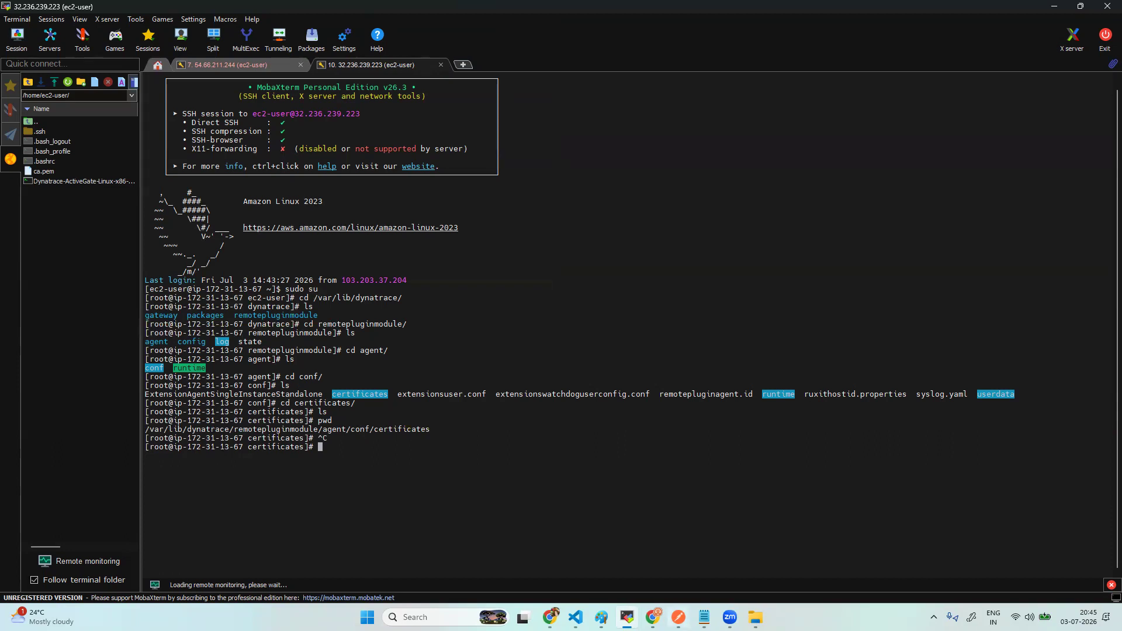
- Paste the certificates folder path on a new line below the SQL notes
{"action": "left_click", "coordinate": [704, 617]}
{"action": "left_click", "coordinate": [494, 470]}
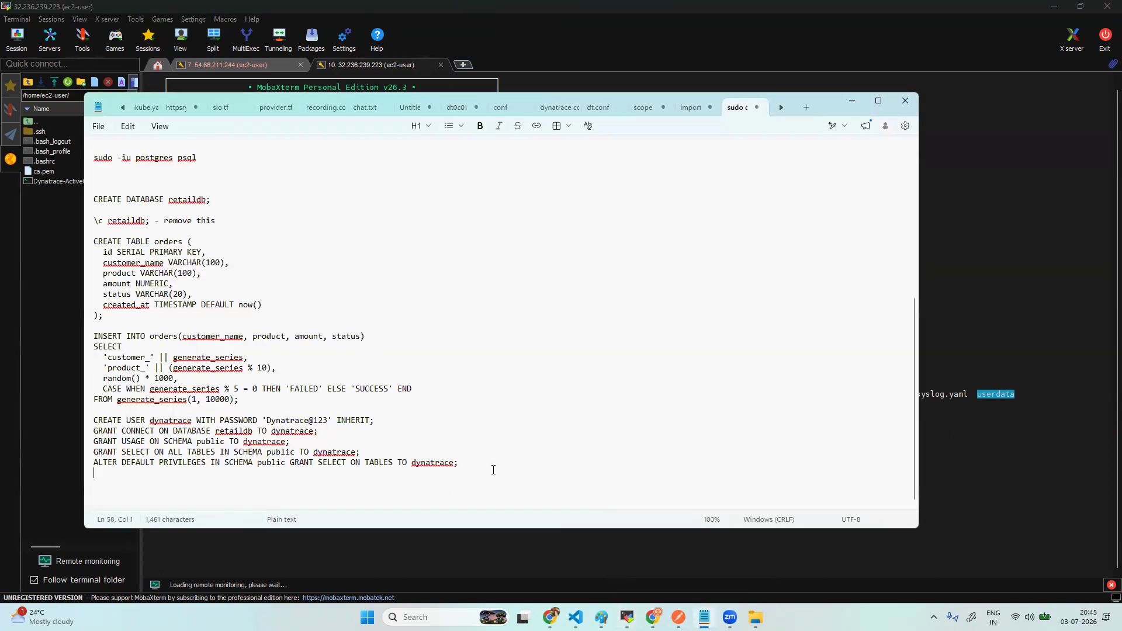
{"action": "key", "text": "Return"}
{"action": "key", "text": "ctrl+v"}
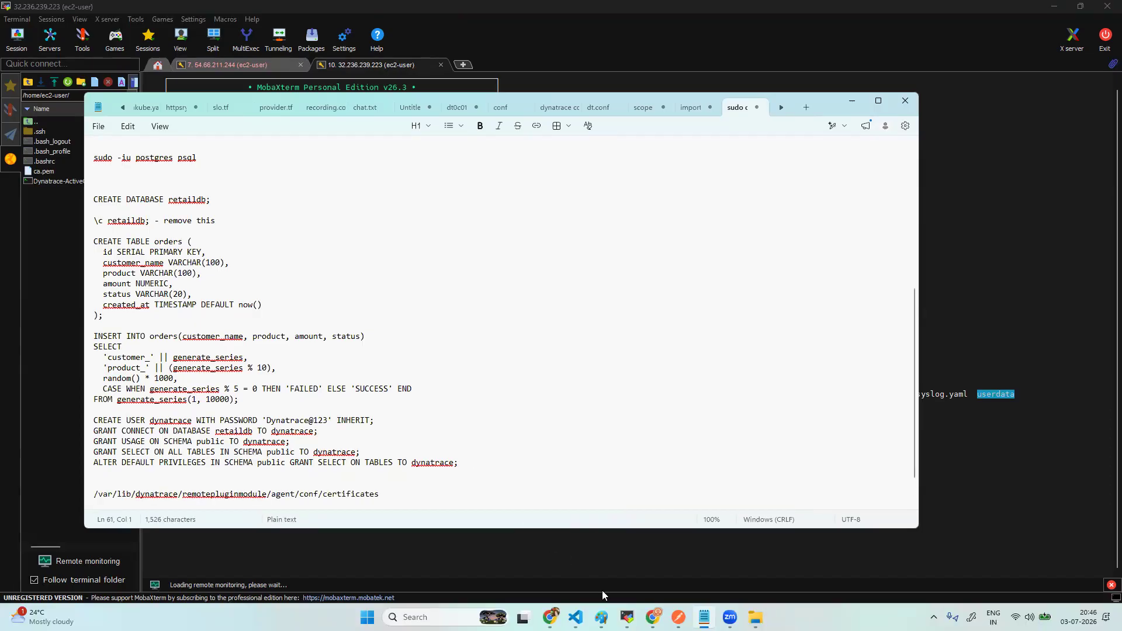
- Switch to /home/ec2-user, confirm ca.pem with ls, and start the mv command
{"action": "left_click", "coordinate": [627, 618]}
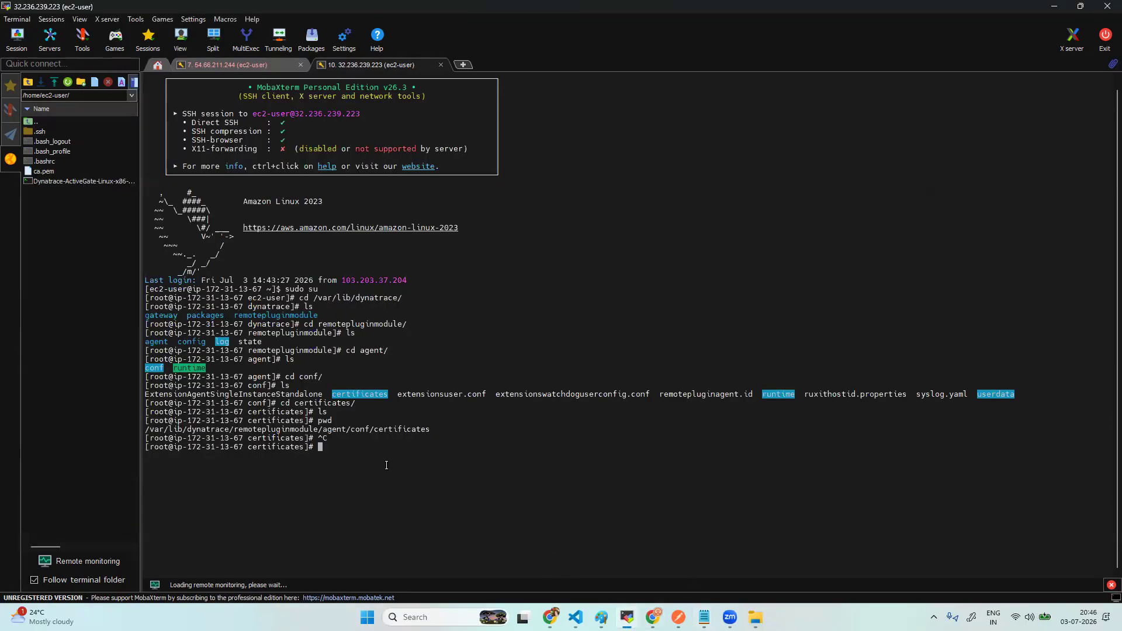
{"action": "type", "text": "cd /home/ec"}
{"action": "key", "text": "Tab"}
{"action": "key", "text": "Return"}
{"action": "type", "text": "l"}
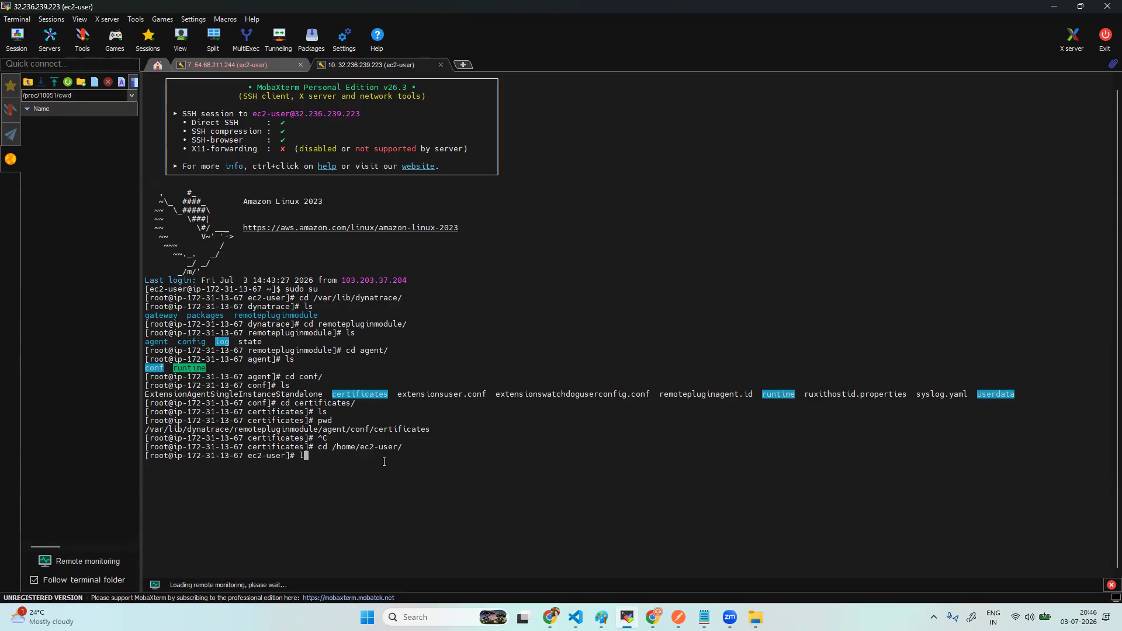
{"action": "type", "text": "s"}
{"action": "key", "text": "Return"}
{"action": "type", "text": "mv ca"}
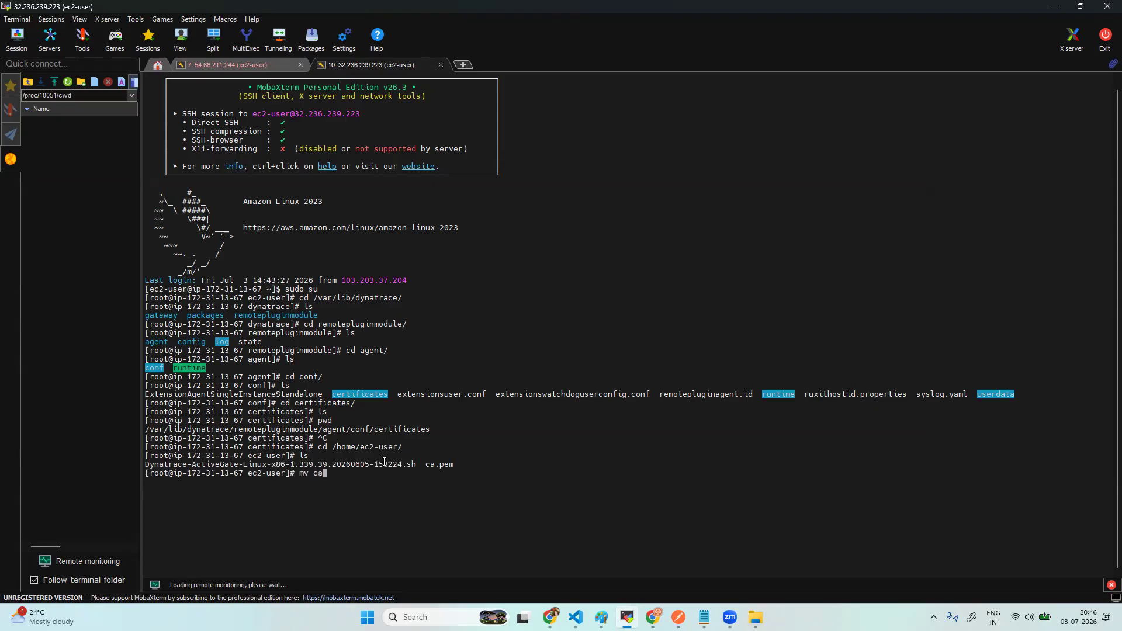
- Move ca.pem into the pasted certificates folder path
{"action": "key", "text": "Tab"}
{"action": "right_click", "coordinate": [425, 477]}
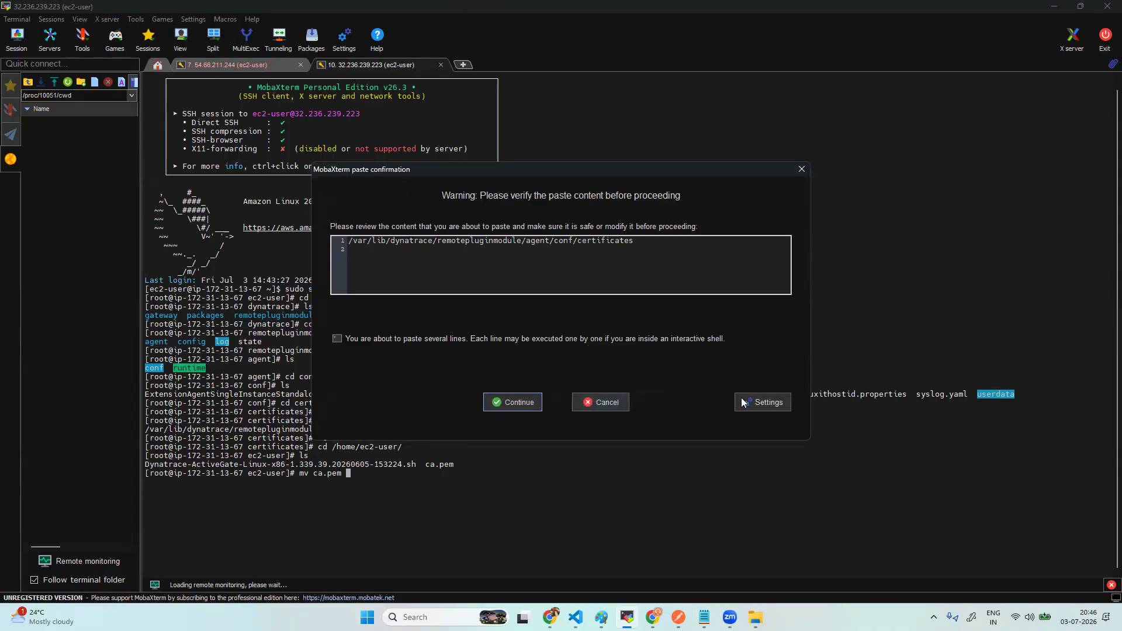
{"action": "left_click", "coordinate": [515, 402]}
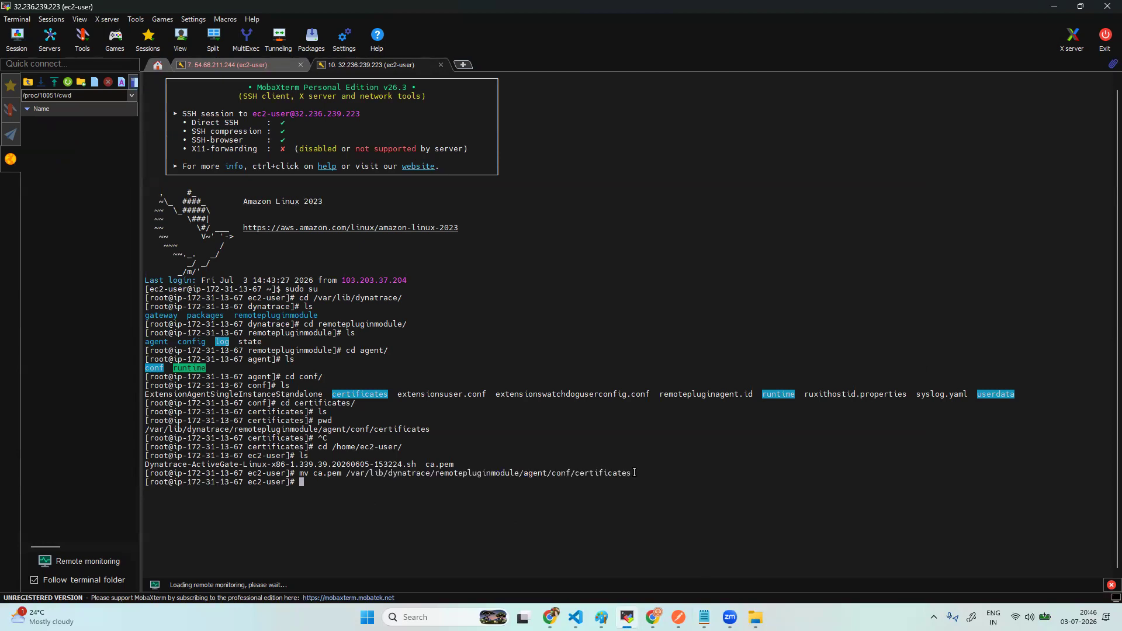
- Run ls -l on the certificates folder to confirm ca.pem is there
{"action": "type", "text": "ls -k"}
{"action": "key", "text": "BackSpace"}
{"action": "key", "text": "BackSpace"}
{"action": "type", "text": "l"}
{"action": "right_click", "coordinate": [517, 494]}
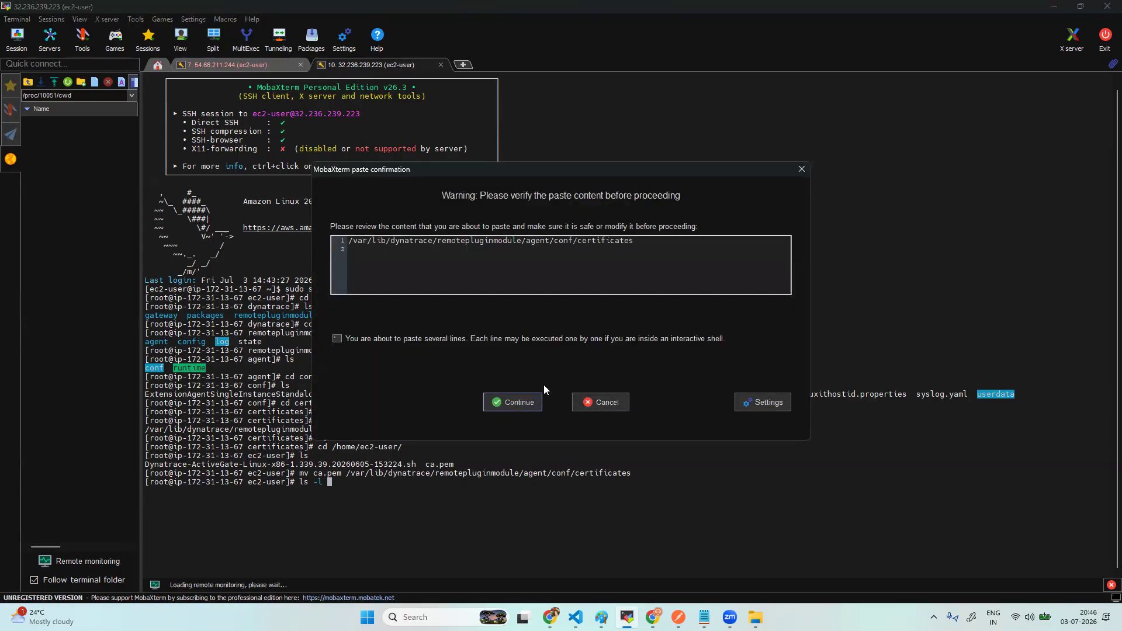
{"action": "left_click", "coordinate": [513, 403]}
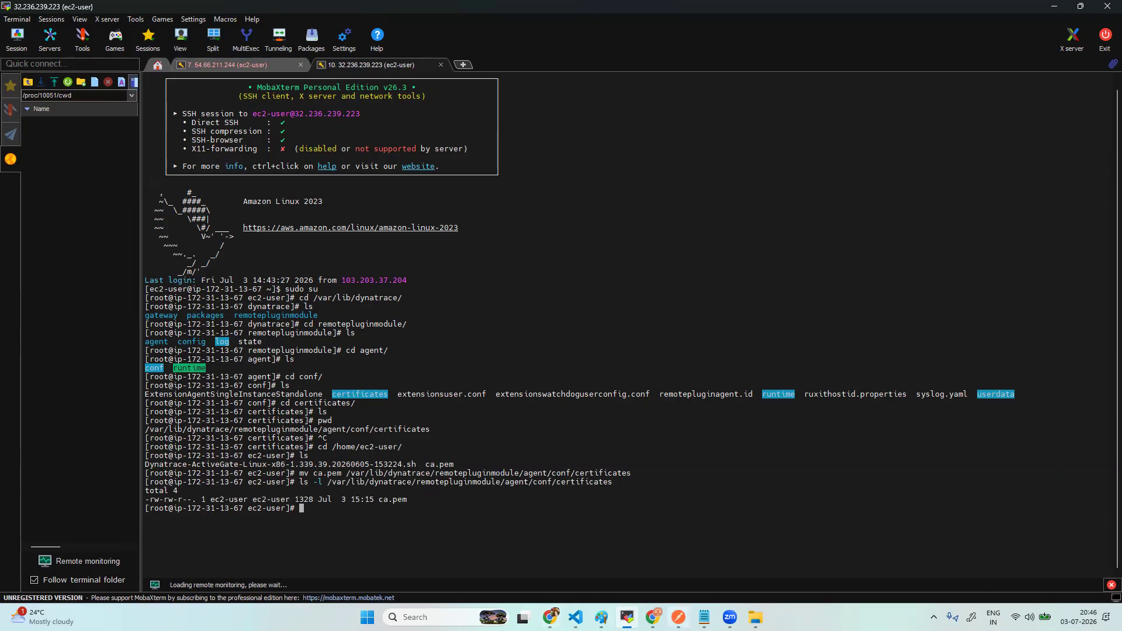
{"action": "left_click", "coordinate": [654, 617]}
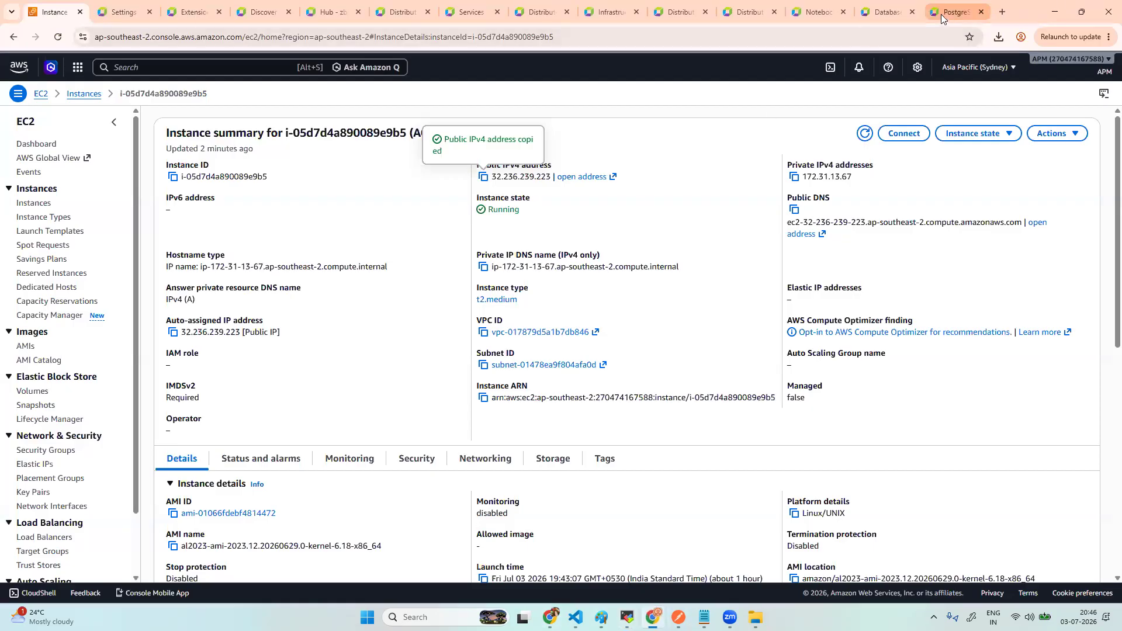
- Close the signing instructions and open the custom:postgres extension's details page
{"action": "left_click", "coordinate": [193, 11]}
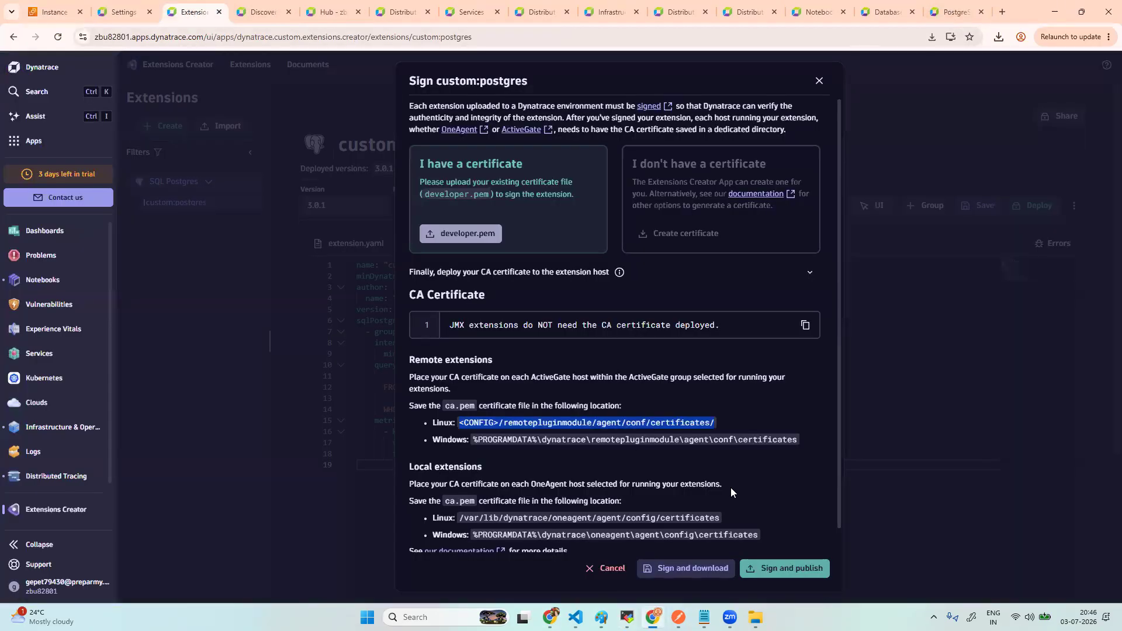
{"action": "left_click", "coordinate": [819, 81]}
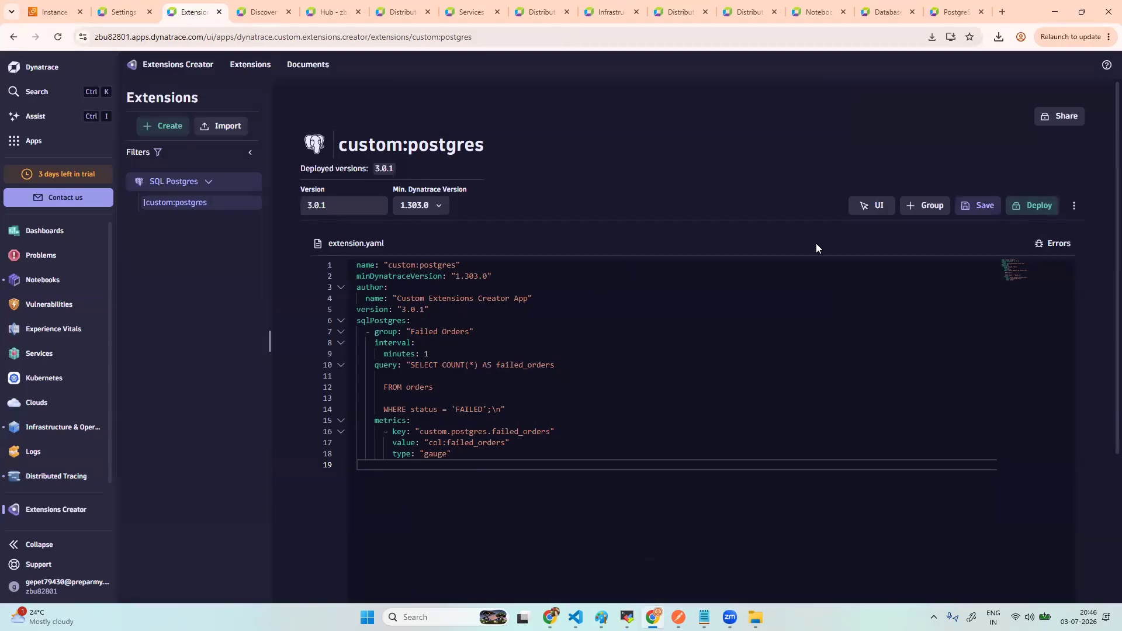
{"action": "left_click", "coordinate": [1074, 206]}
{"action": "left_click", "coordinate": [1079, 267]}
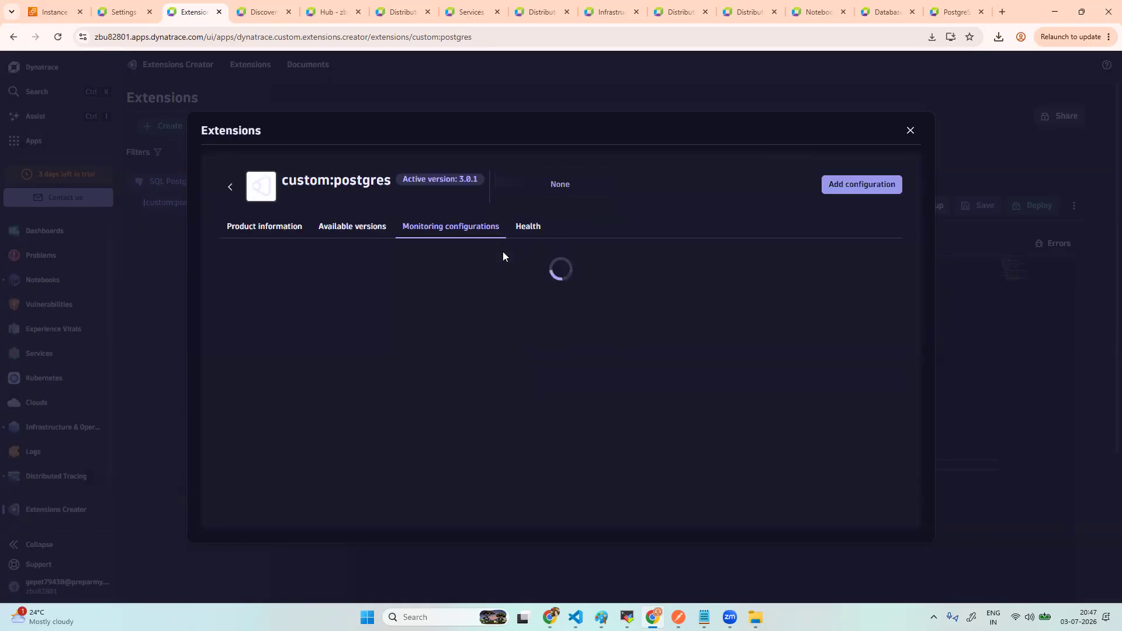
- Start a configuration on the default ActiveGate group and add a PostgreSQL endpoint with Host cleared
{"action": "left_click", "coordinate": [857, 186]}
{"action": "left_click", "coordinate": [294, 278]}
{"action": "left_click", "coordinate": [820, 335]}
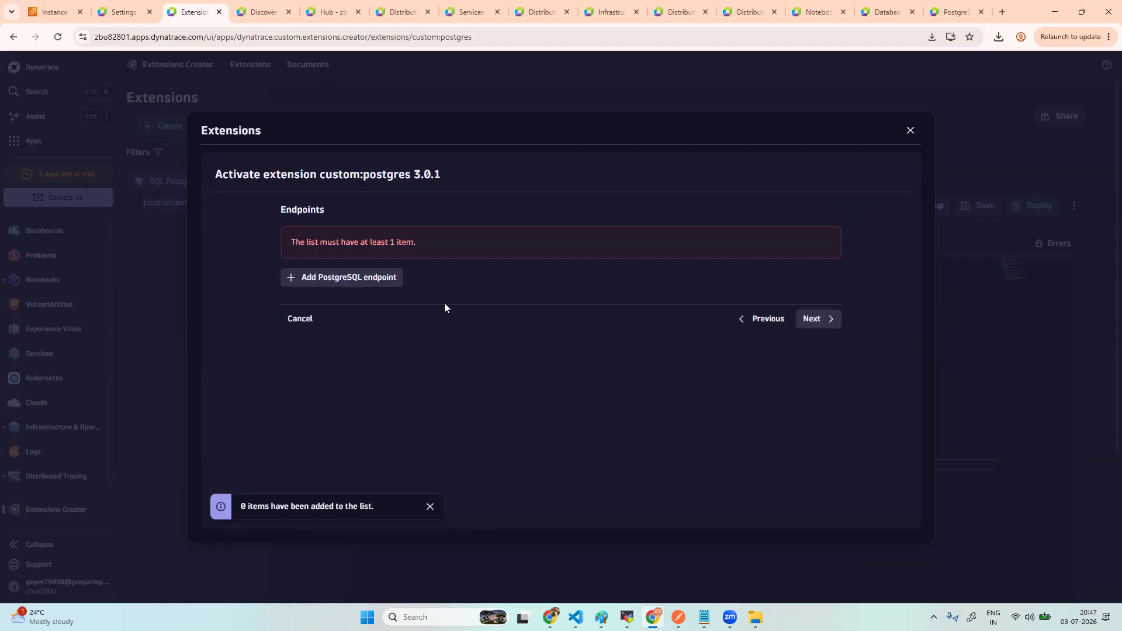
{"action": "left_click", "coordinate": [375, 280]}
{"action": "left_click_drag", "start_coordinate": [347, 292], "coordinate": [288, 291]}
{"action": "key", "text": "BackSpace"}
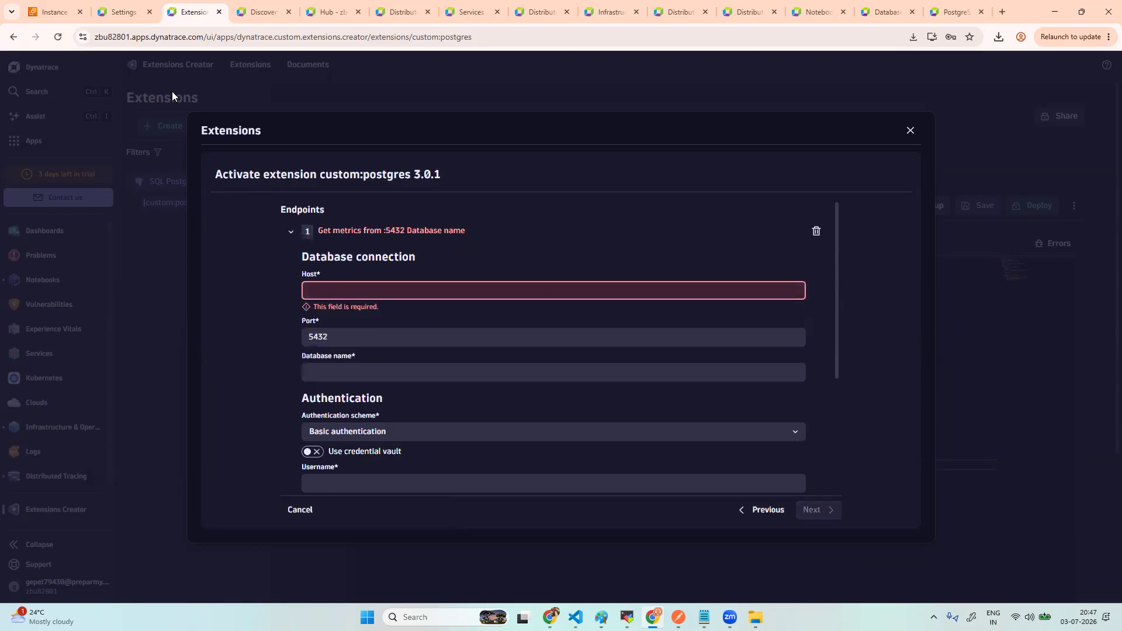
{"action": "left_click", "coordinate": [56, 12]}
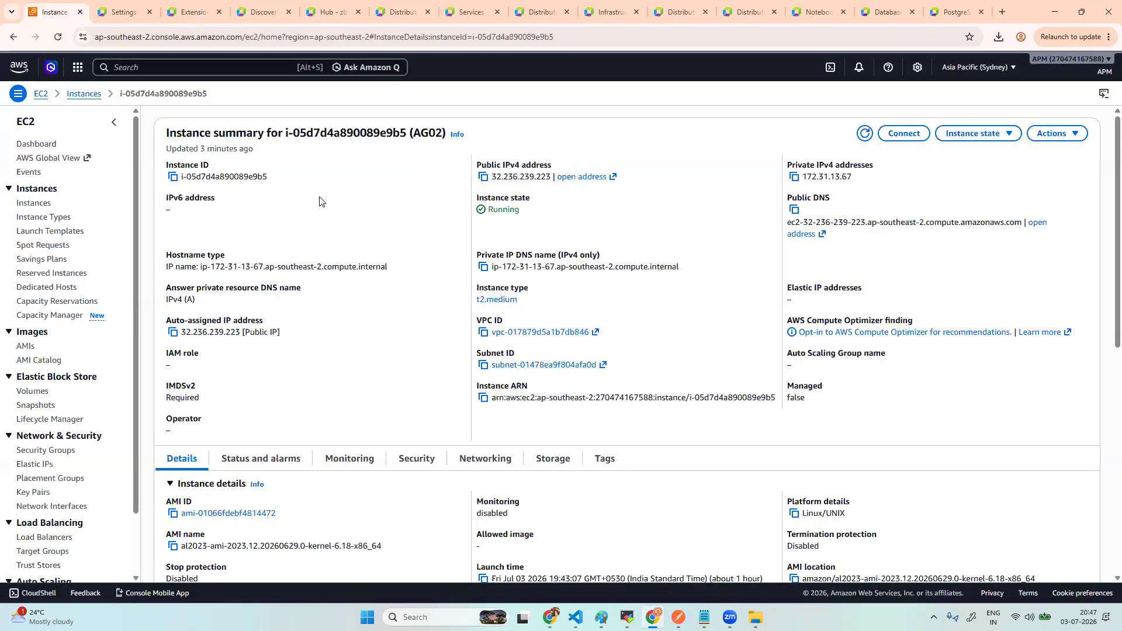
- Copy private IPv4 172.31.3.62 from the postgres instance's EC2 summary
{"action": "left_click", "coordinate": [795, 178]}
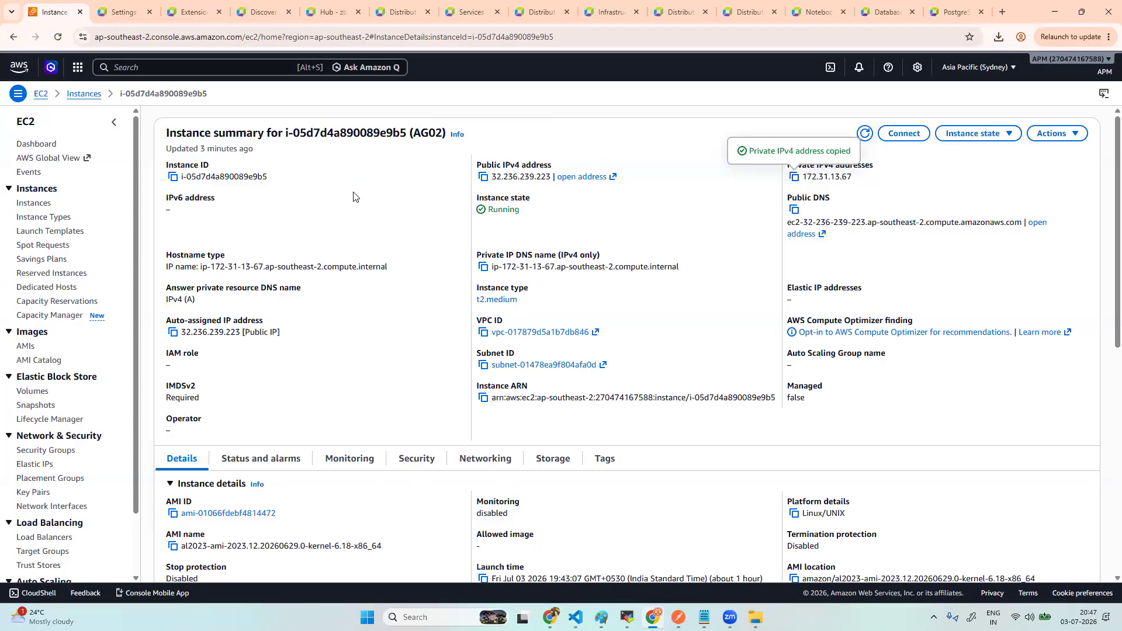
{"action": "left_click", "coordinate": [85, 95]}
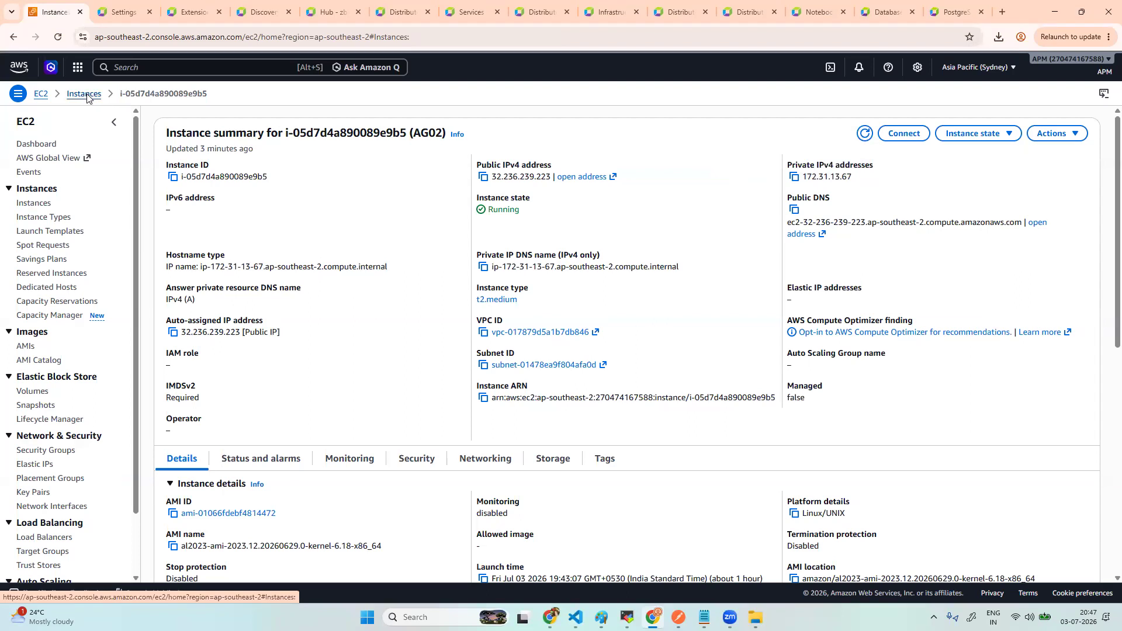
{"action": "left_click", "coordinate": [446, 187]}
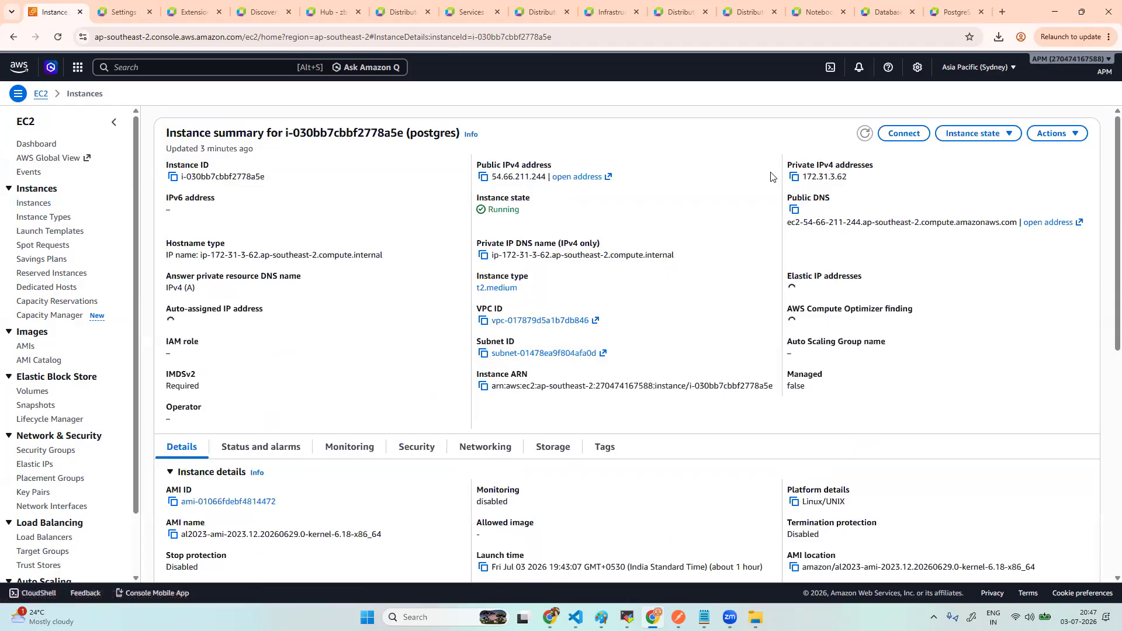
{"action": "left_click", "coordinate": [794, 176]}
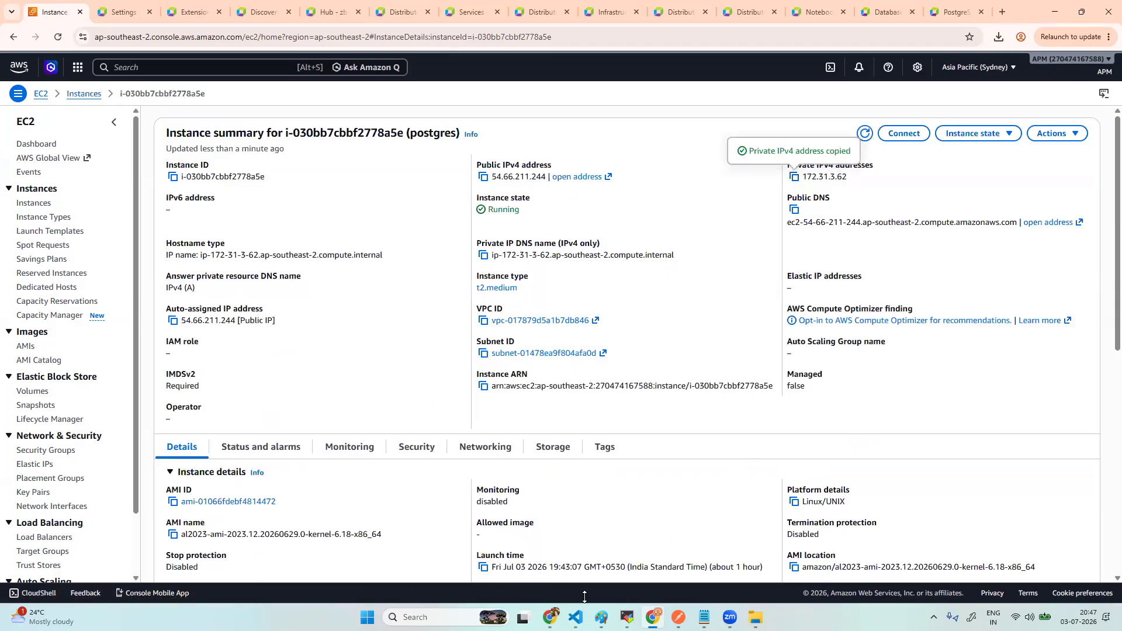
- Enter host 172.31.3.62 and database name retaildb for the endpoint
{"action": "left_click", "coordinate": [194, 10]}
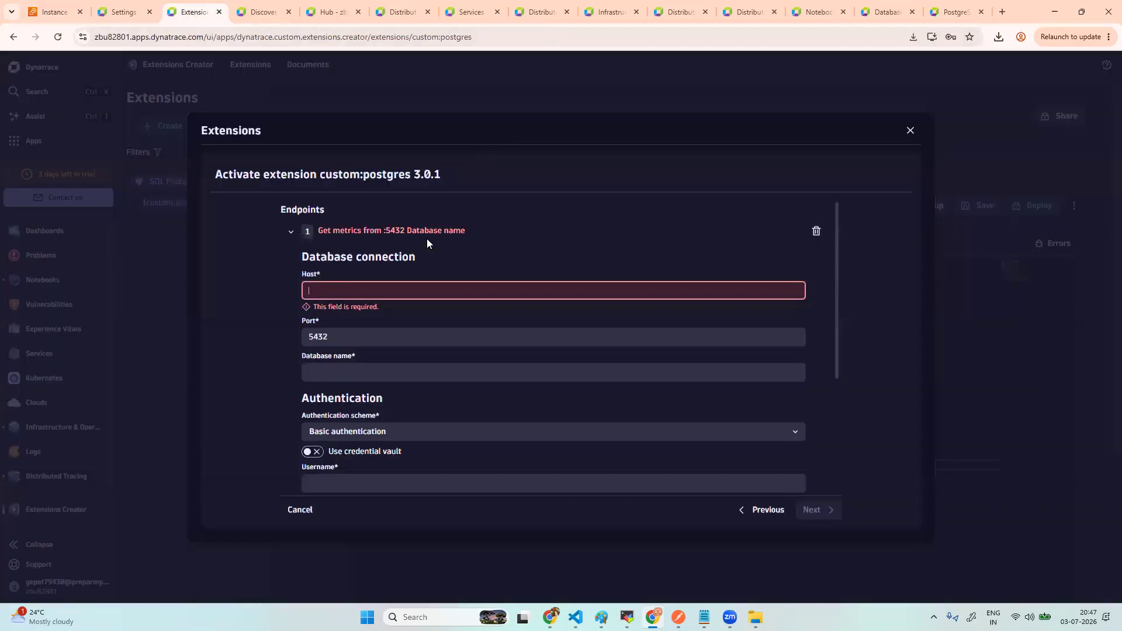
{"action": "left_click", "coordinate": [336, 289]}
{"action": "key", "text": "ctrl+v"}
{"action": "left_click", "coordinate": [335, 360]}
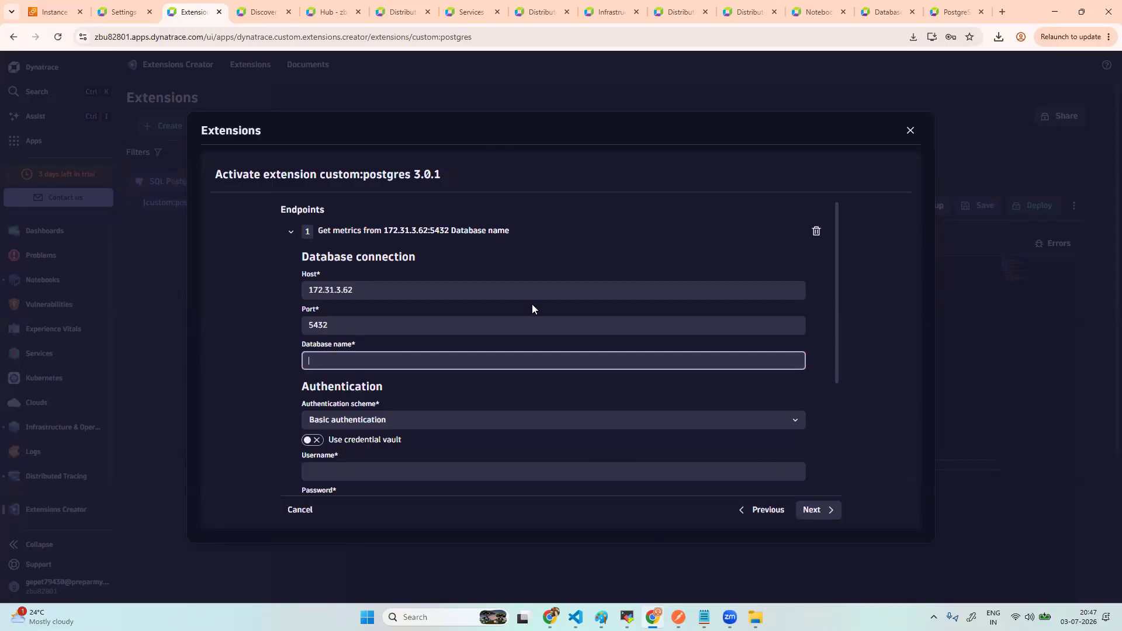
{"action": "type", "text": "retail"}
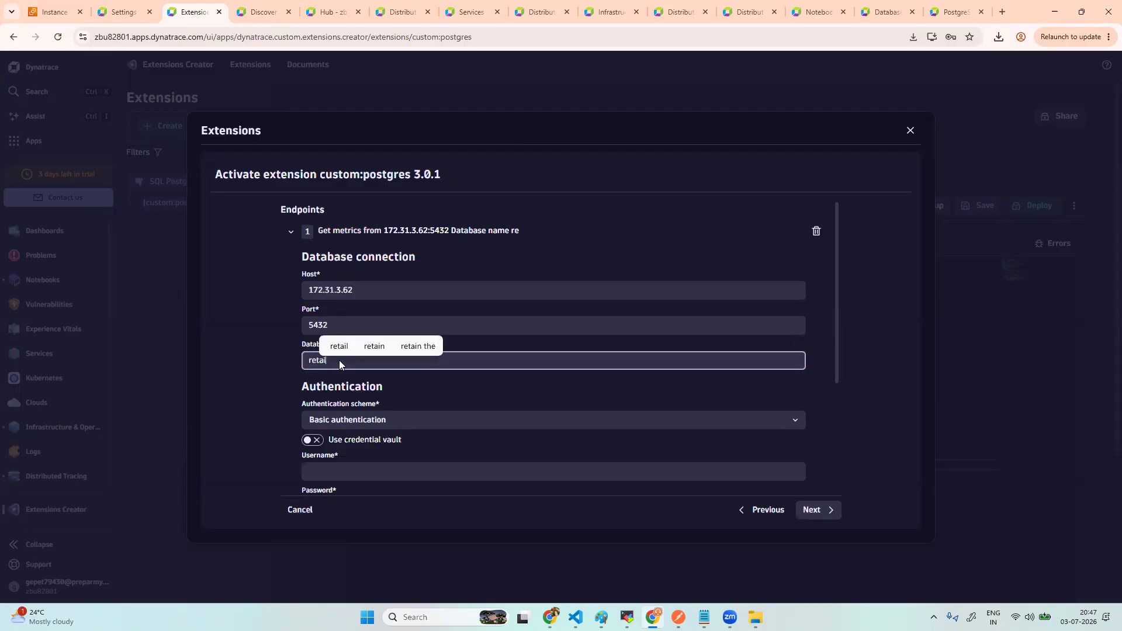
{"action": "type", "text": "db"}
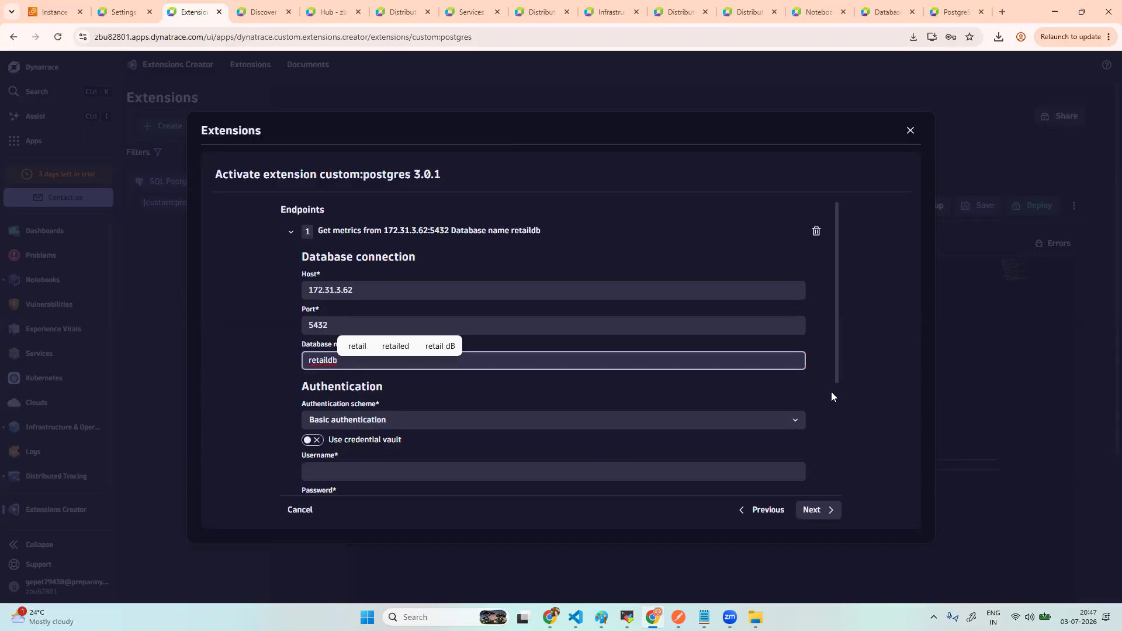
- Fill in the database username and password, reveal the password to check it, and continue
{"action": "scroll", "coordinate": [832, 396], "scroll_direction": "down", "scroll_amount": 3}
{"action": "left_click", "coordinate": [346, 303]}
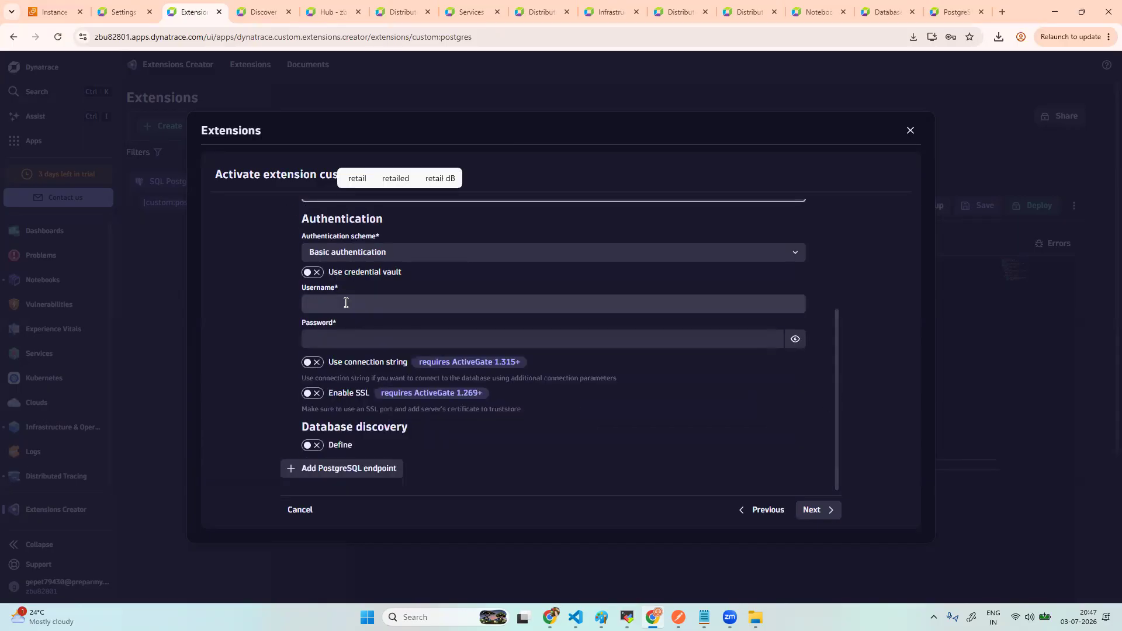
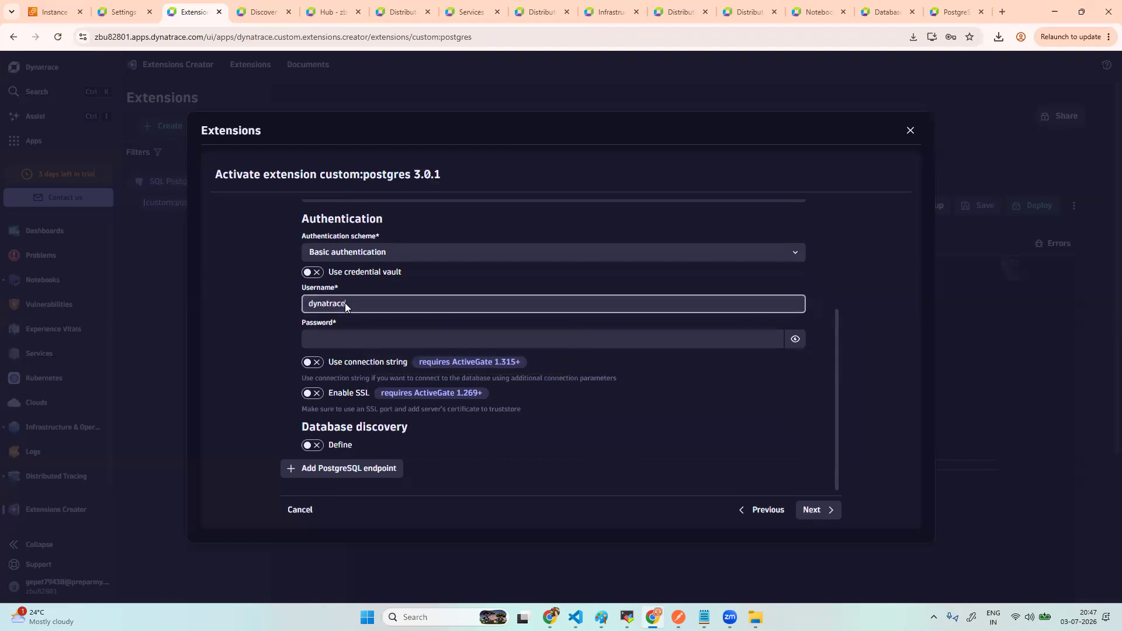
{"action": "left_click", "coordinate": [327, 340]}
{"action": "key", "text": "Caps_Lock"}
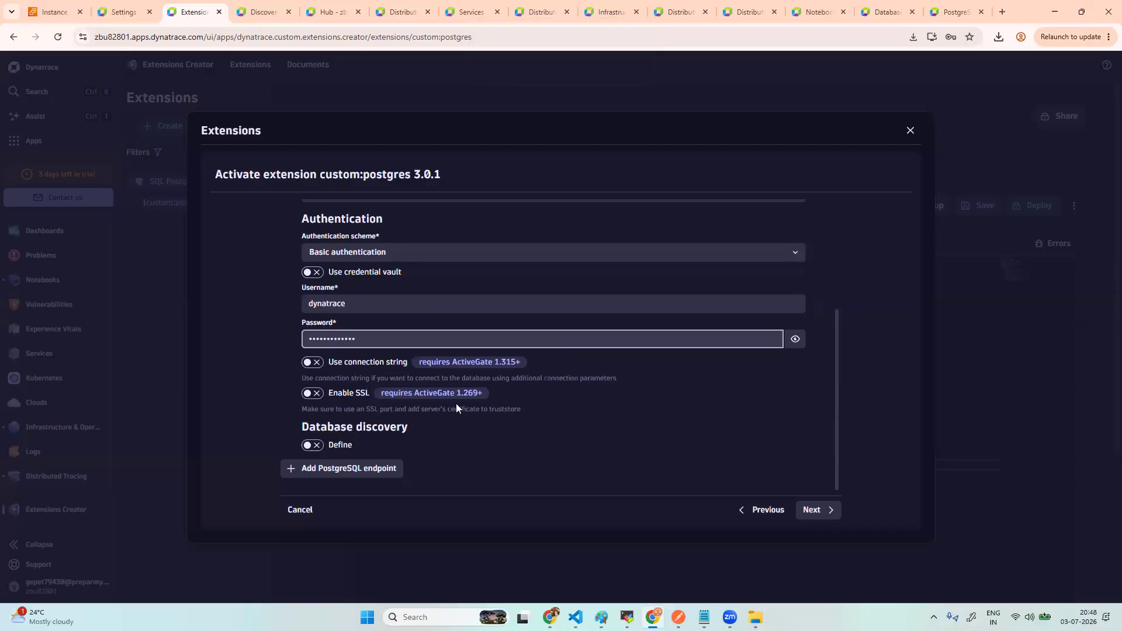
{"action": "left_click", "coordinate": [795, 339]}
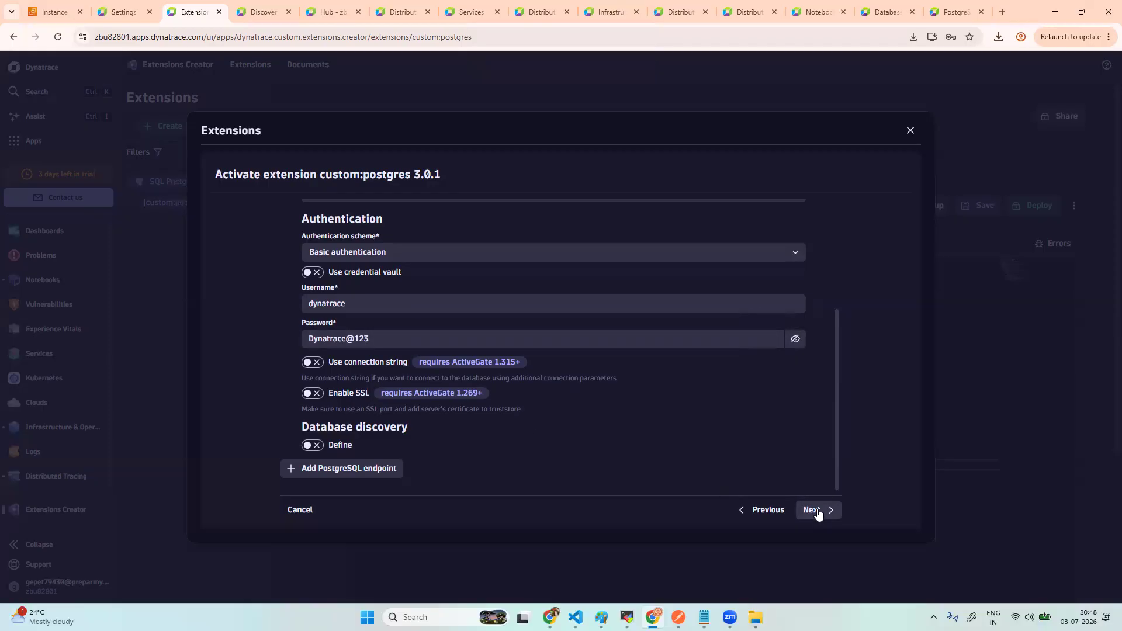
{"action": "scroll", "coordinate": [654, 377], "scroll_direction": "up", "scroll_amount": 2}
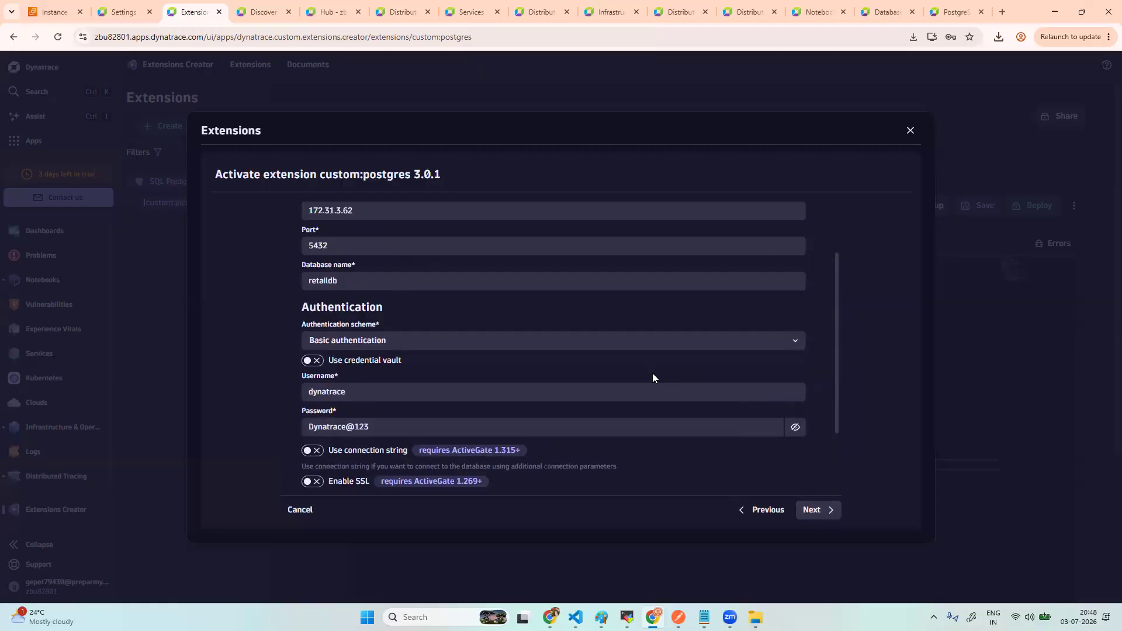
{"action": "scroll", "coordinate": [652, 377], "scroll_direction": "down", "scroll_amount": 3}
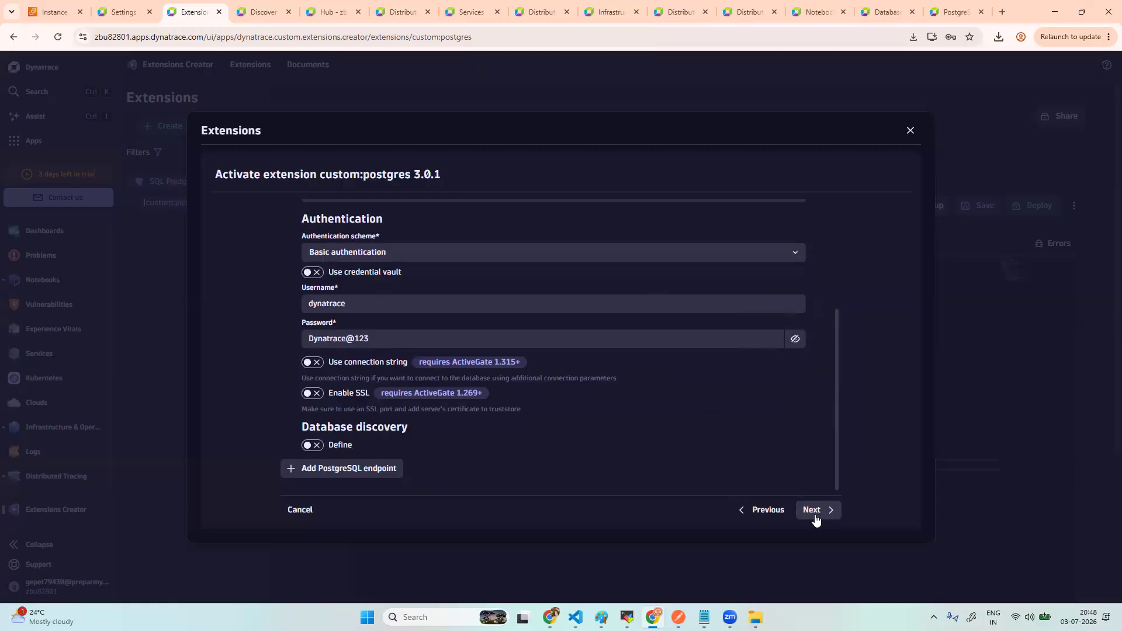
{"action": "left_click", "coordinate": [816, 519]}
- Accept the browser's password save and describe the configuration as 'postgres custom query monitoring'
{"action": "scroll", "coordinate": [356, 260], "scroll_direction": "up", "scroll_amount": 1}
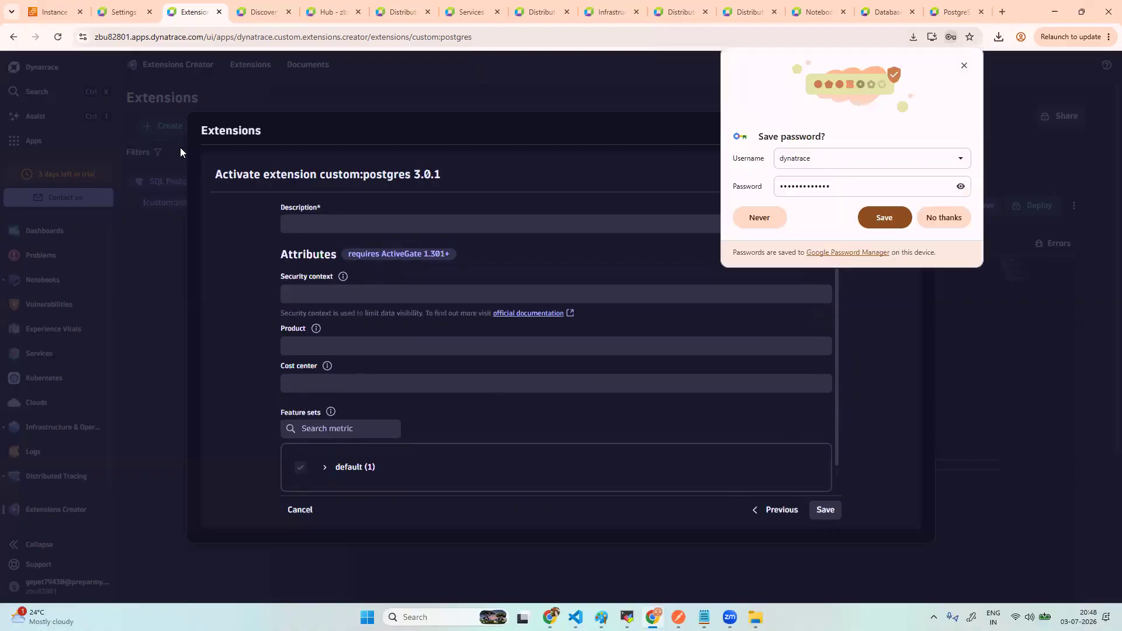
{"action": "left_click", "coordinate": [874, 228]}
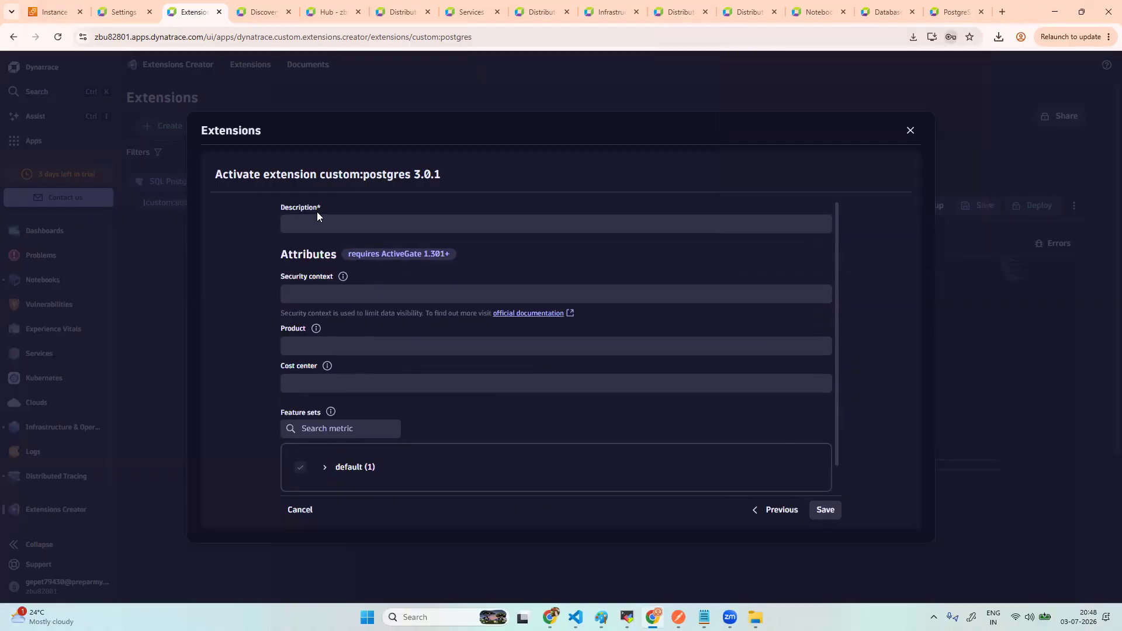
{"action": "left_click", "coordinate": [317, 222]}
{"action": "type", "text": "post"}
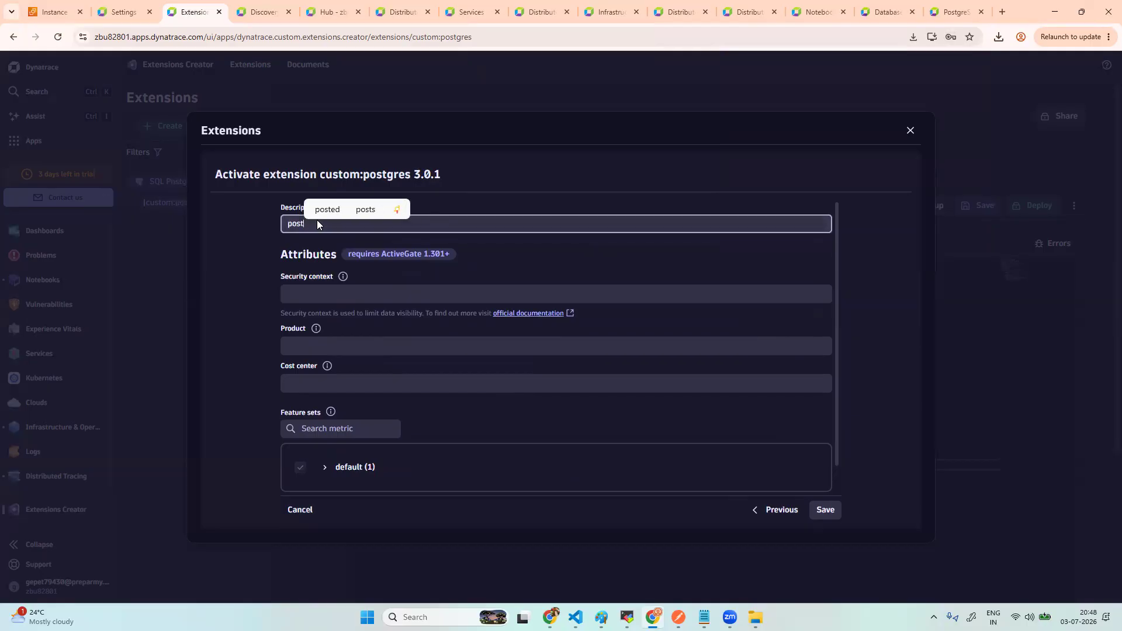
{"action": "type", "text": "gres cust"}
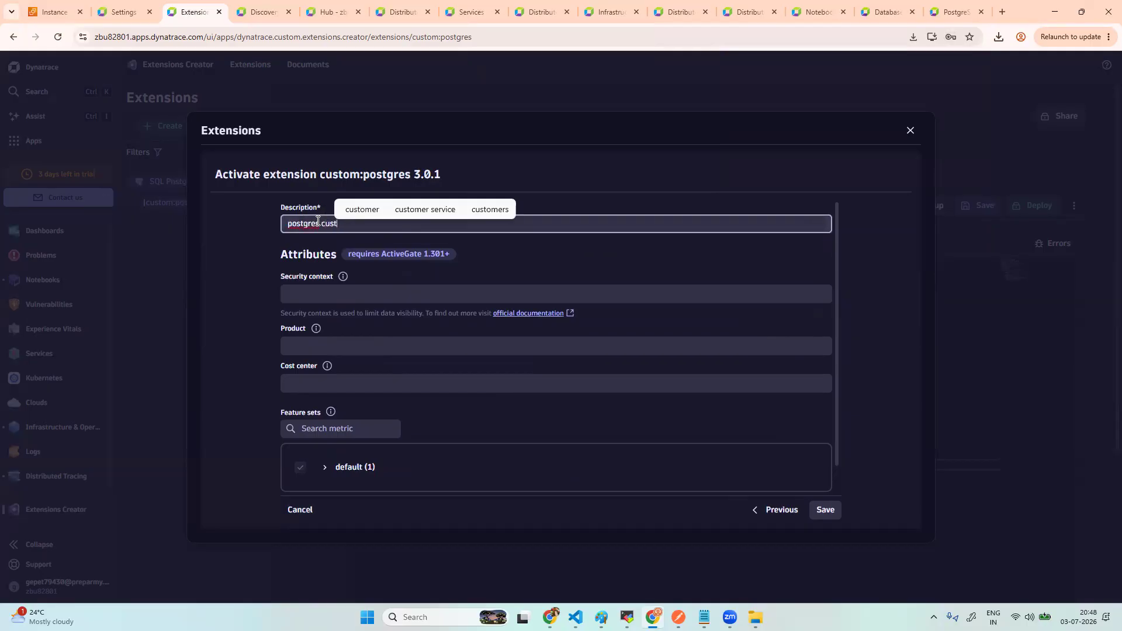
{"action": "type", "text": "om que"}
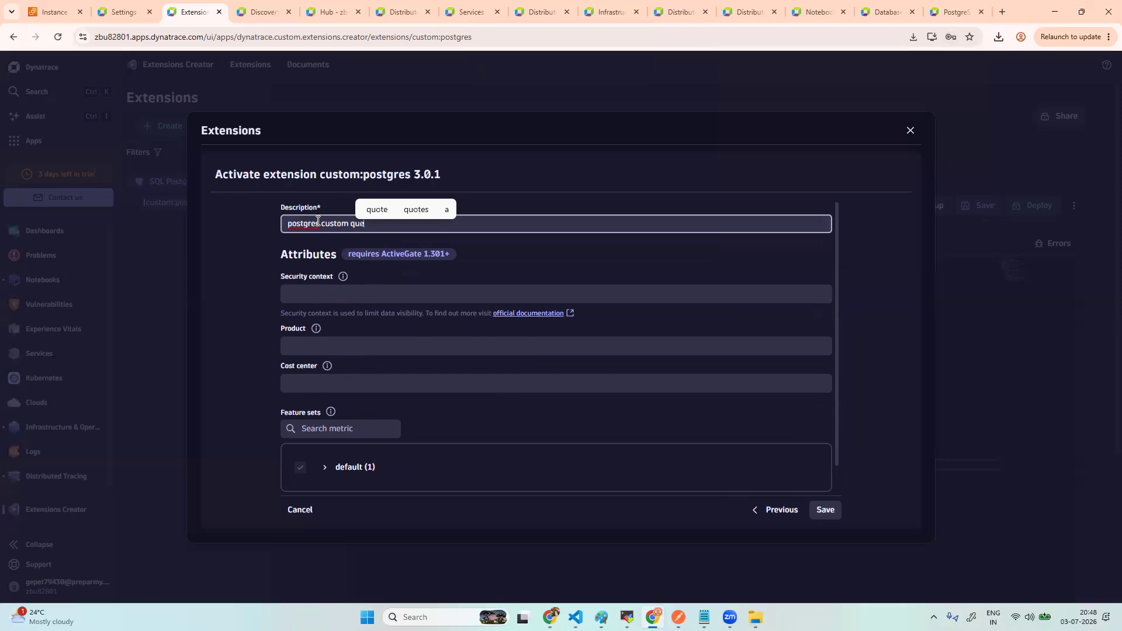
{"action": "type", "text": "ry mon"}
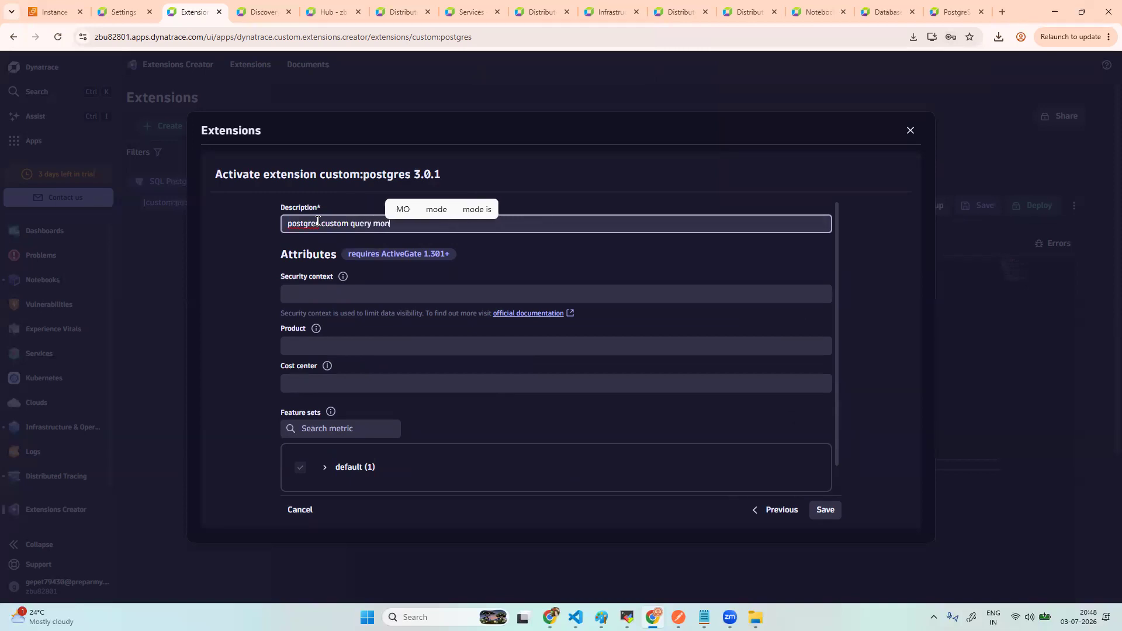
{"action": "type", "text": "itoring"}
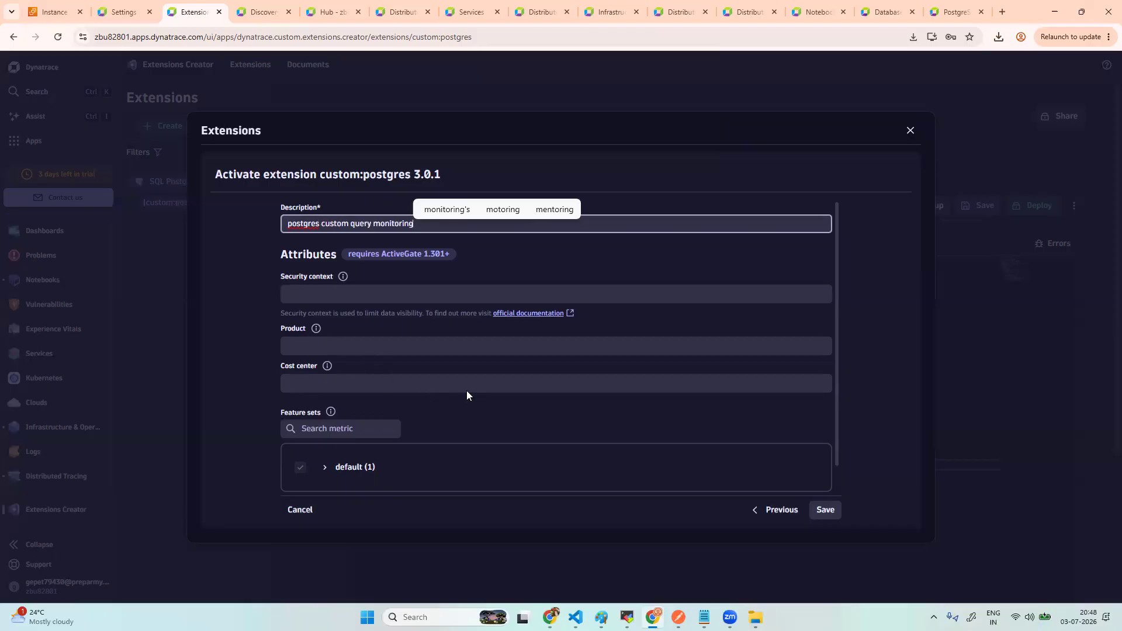
- Expand the default feature set, save the configuration and close the success dialog
{"action": "scroll", "coordinate": [467, 390], "scroll_direction": "down", "scroll_amount": 1}
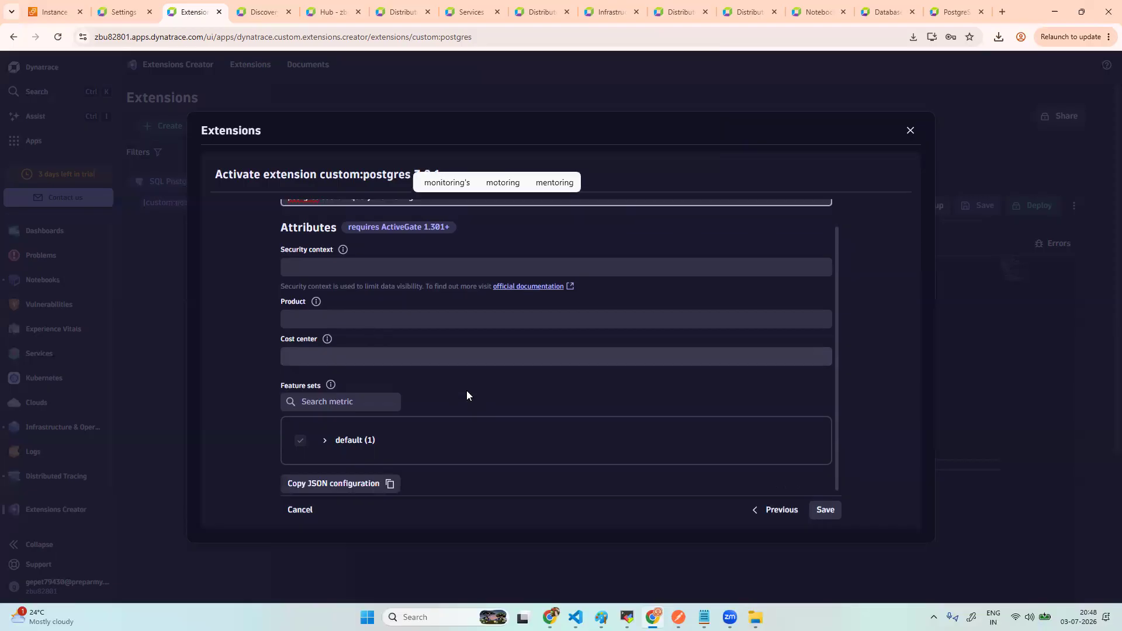
{"action": "left_click", "coordinate": [325, 445]}
{"action": "scroll", "coordinate": [468, 462], "scroll_direction": "down", "scroll_amount": 1}
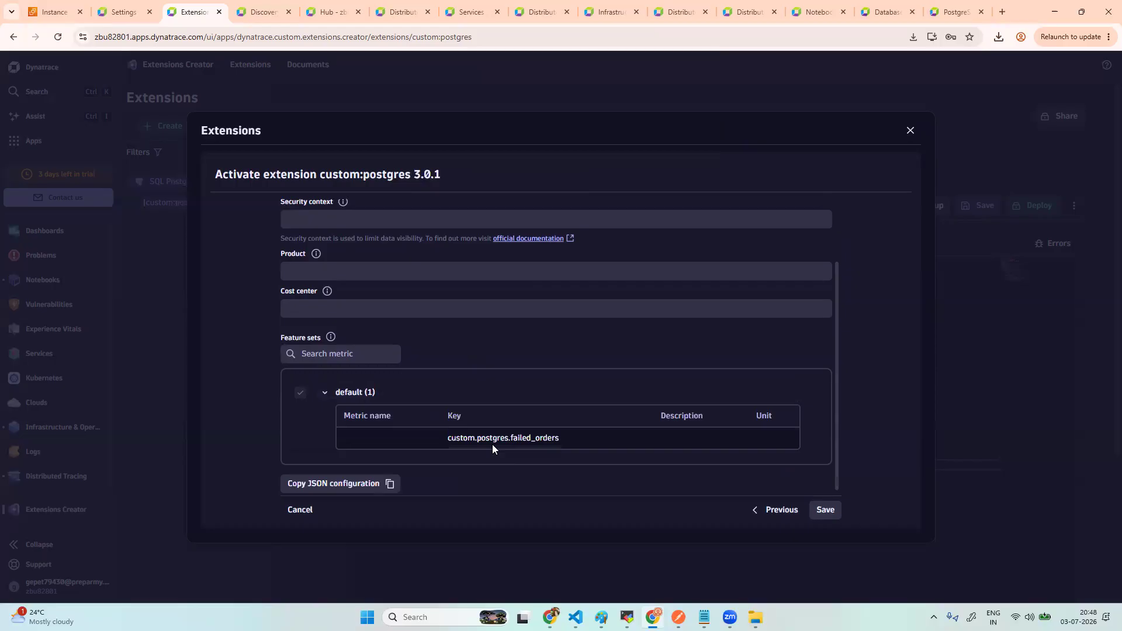
{"action": "left_click", "coordinate": [828, 509]}
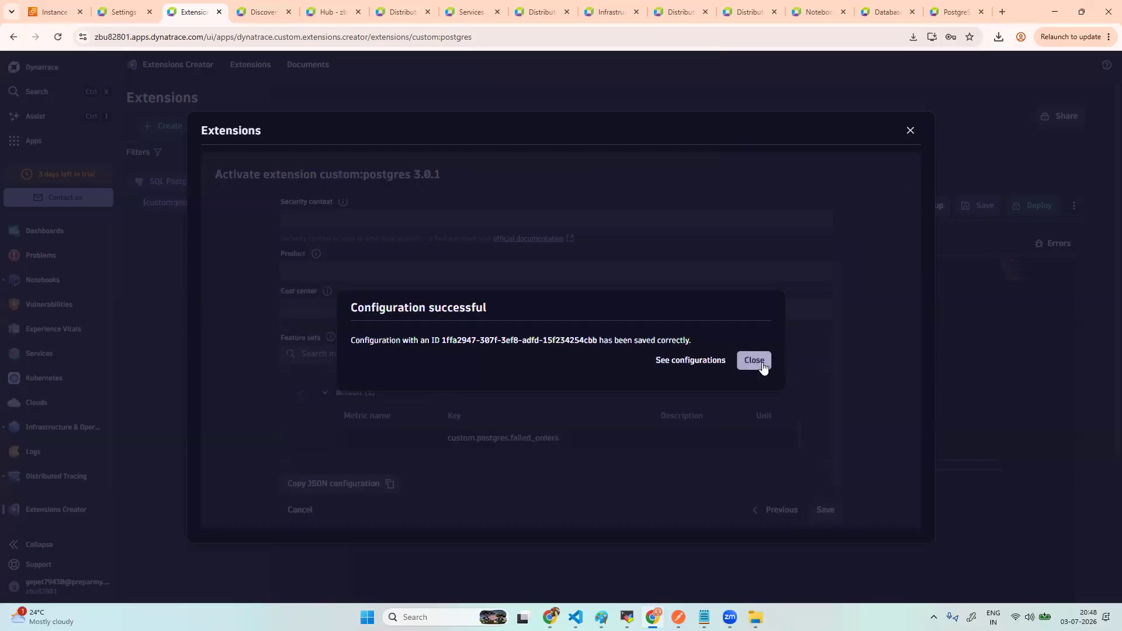
{"action": "left_click", "coordinate": [761, 362]}
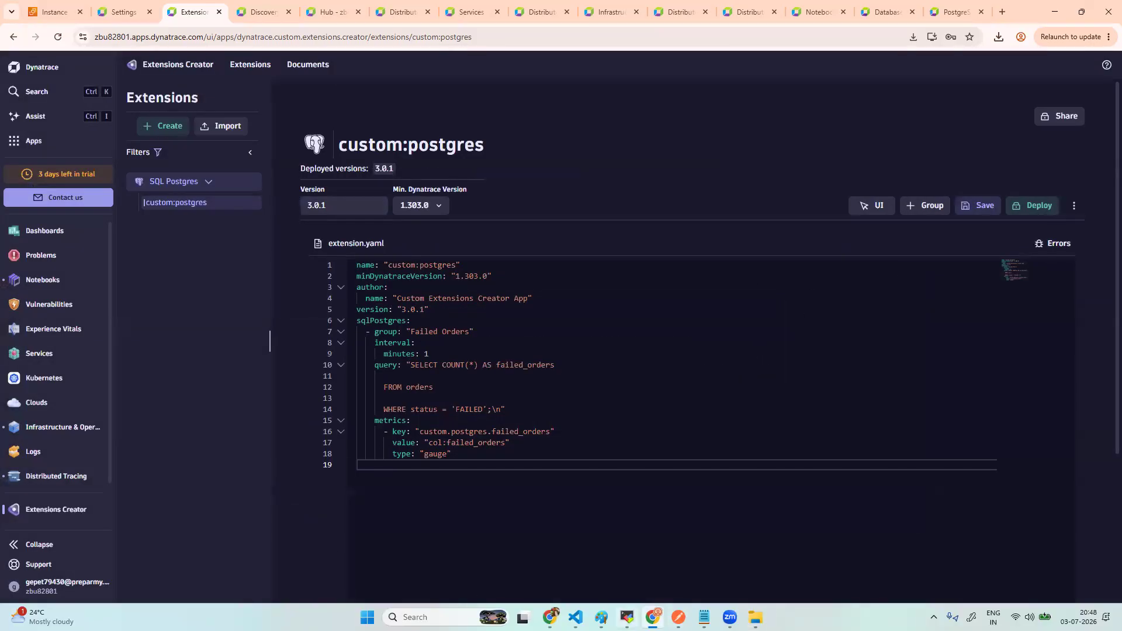
{"action": "key", "text": "alt+Tab"}
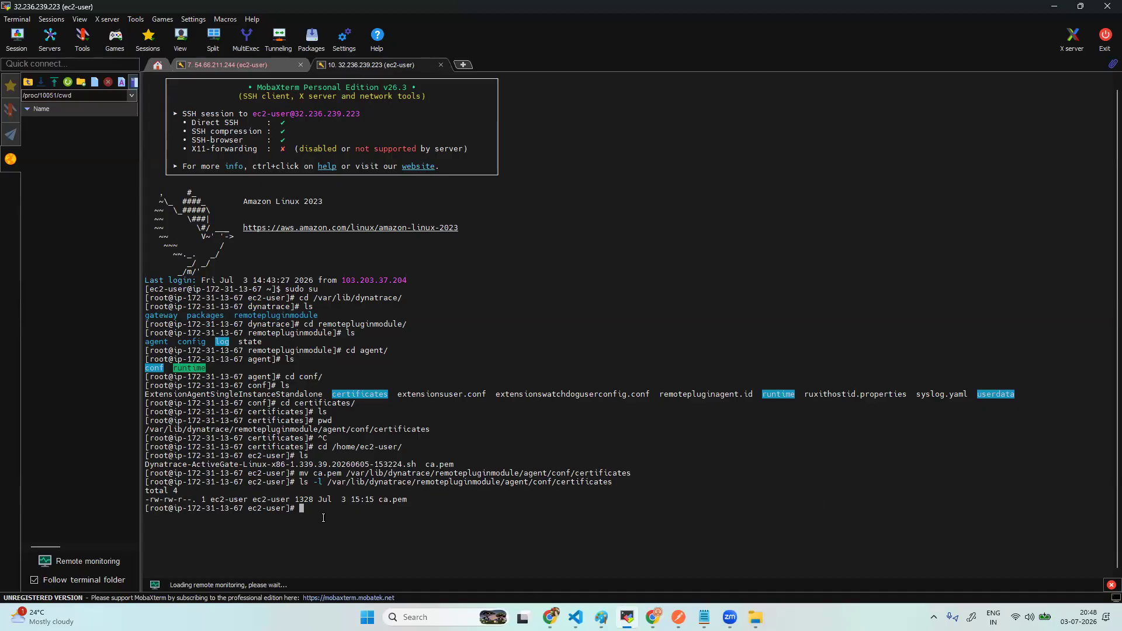
- Restart dynatracegateway.service with systemctl, then return to the Dynatrace extension page
{"action": "type", "text": "systemctl restart dynatracegateway.service"}
{"action": "key", "text": "Return"}
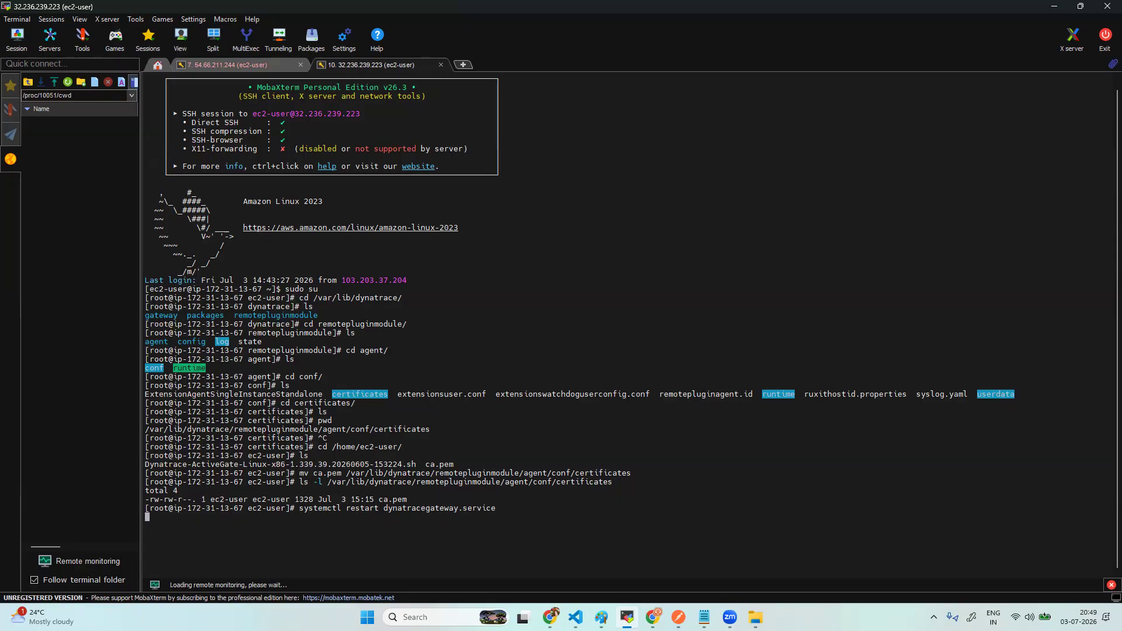
{"action": "key", "text": "alt+Tab"}
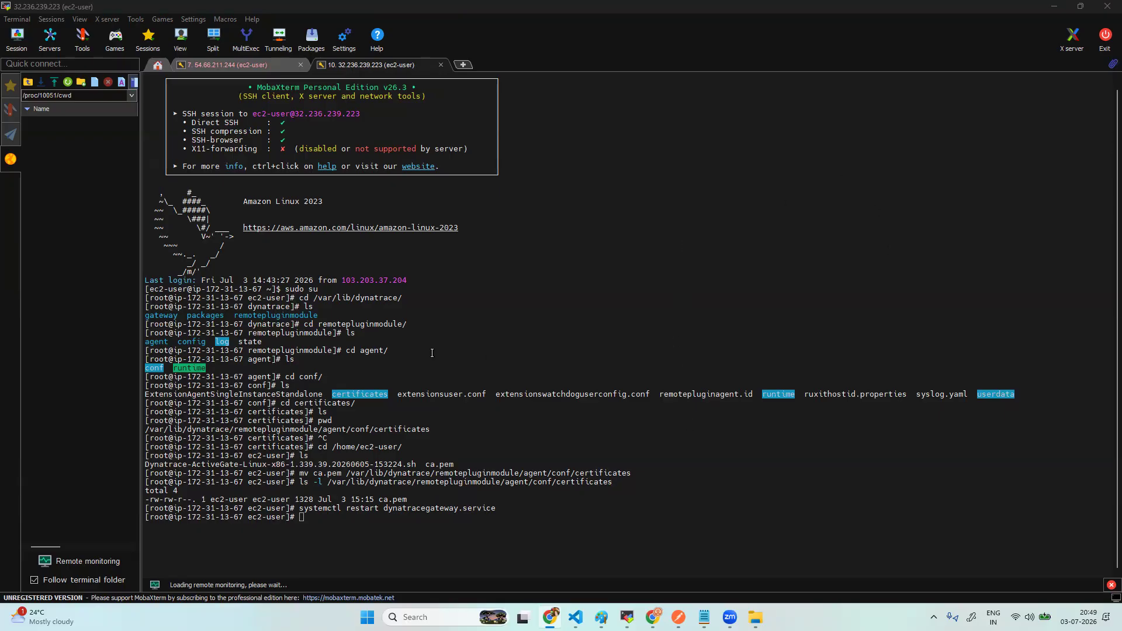
{"action": "key", "text": "alt+Tab"}
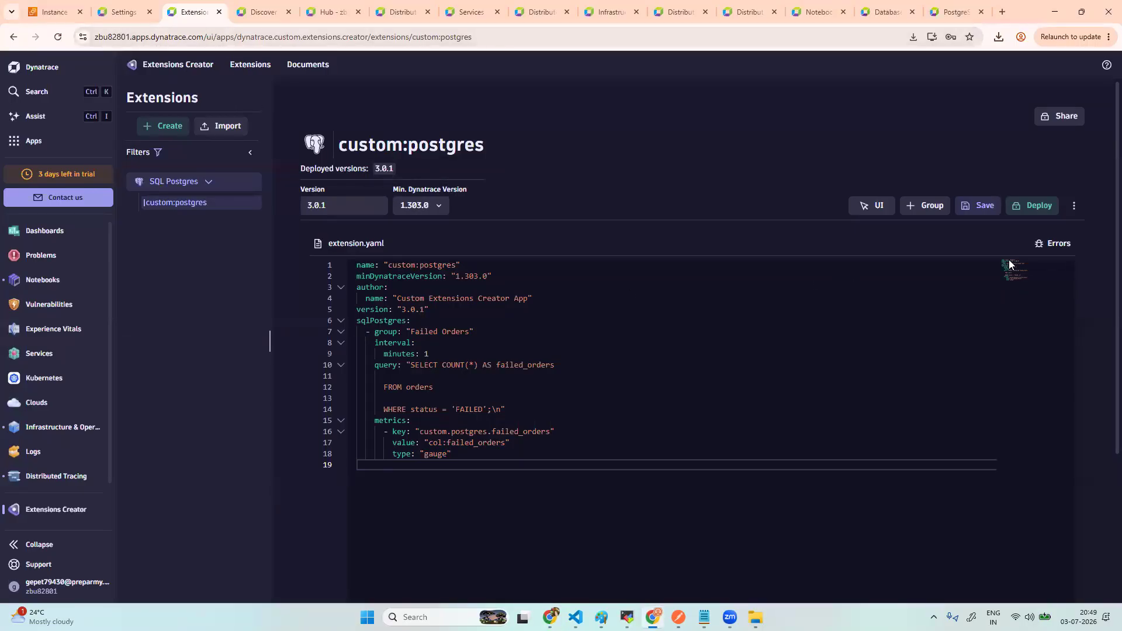
{"action": "left_click", "coordinate": [1032, 205]}
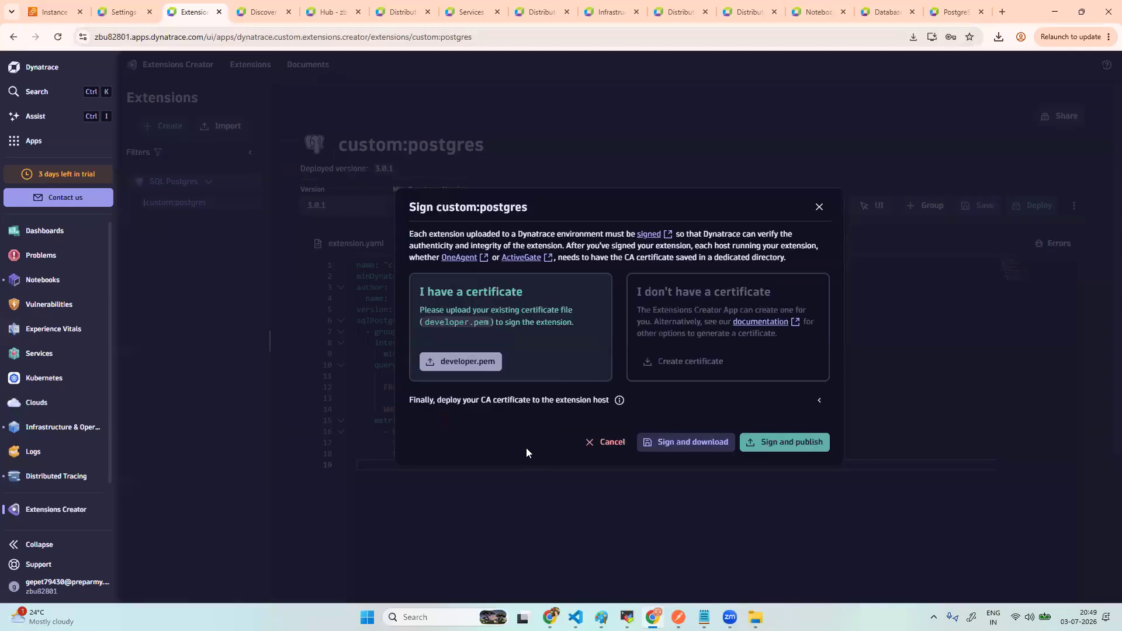
{"action": "left_click", "coordinate": [620, 402]}
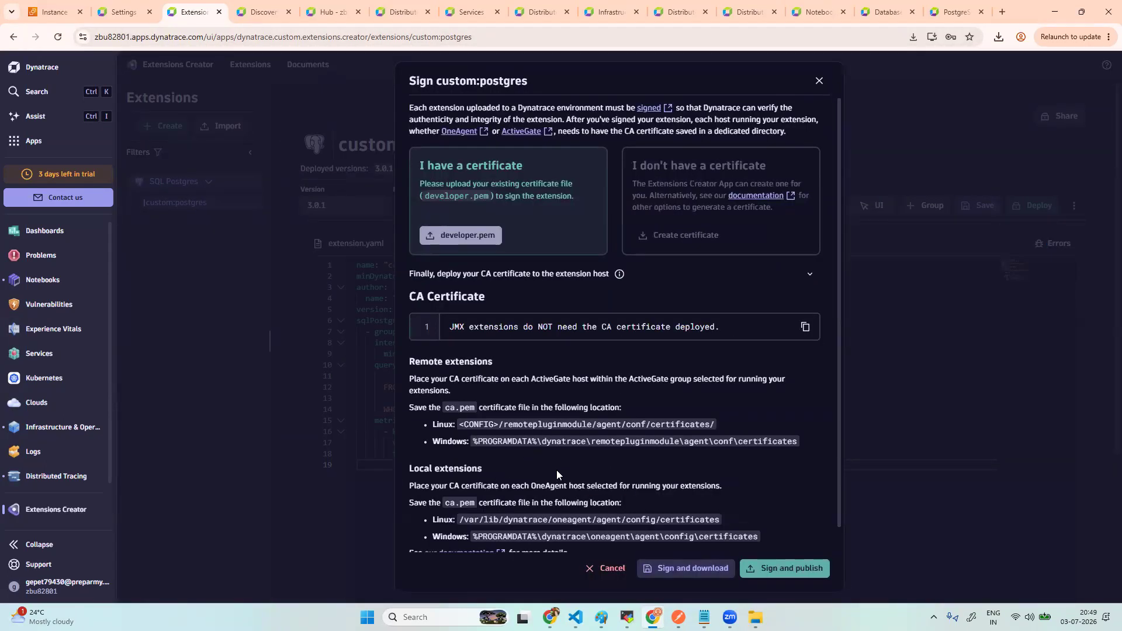
{"action": "scroll", "coordinate": [609, 493], "scroll_direction": "down", "scroll_amount": 1}
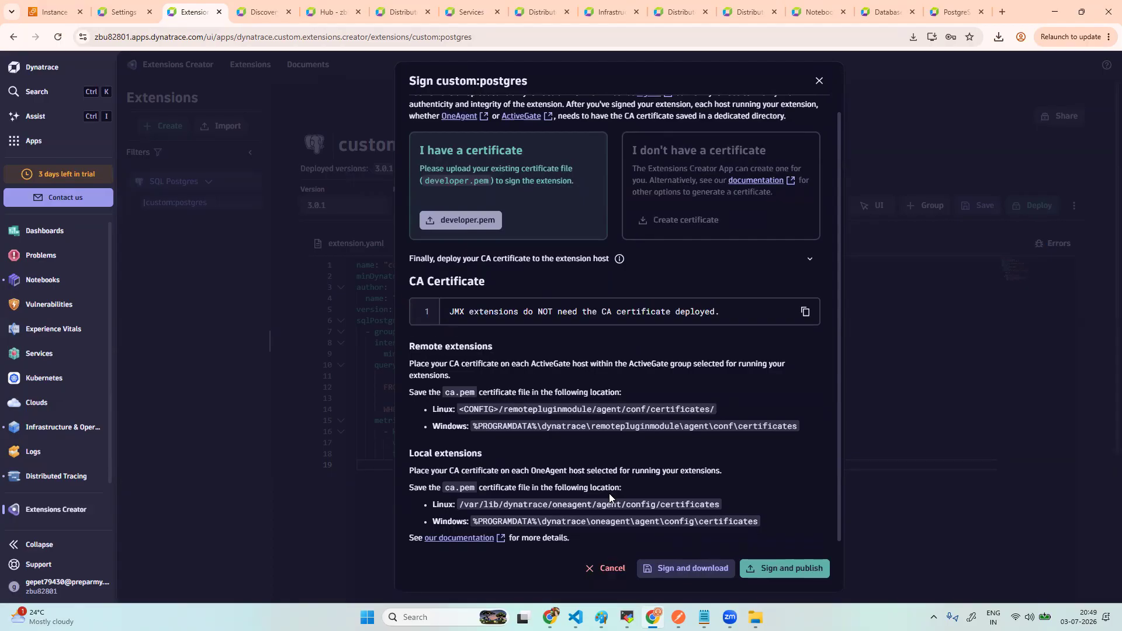
{"action": "scroll", "coordinate": [610, 494], "scroll_direction": "down", "scroll_amount": 1}
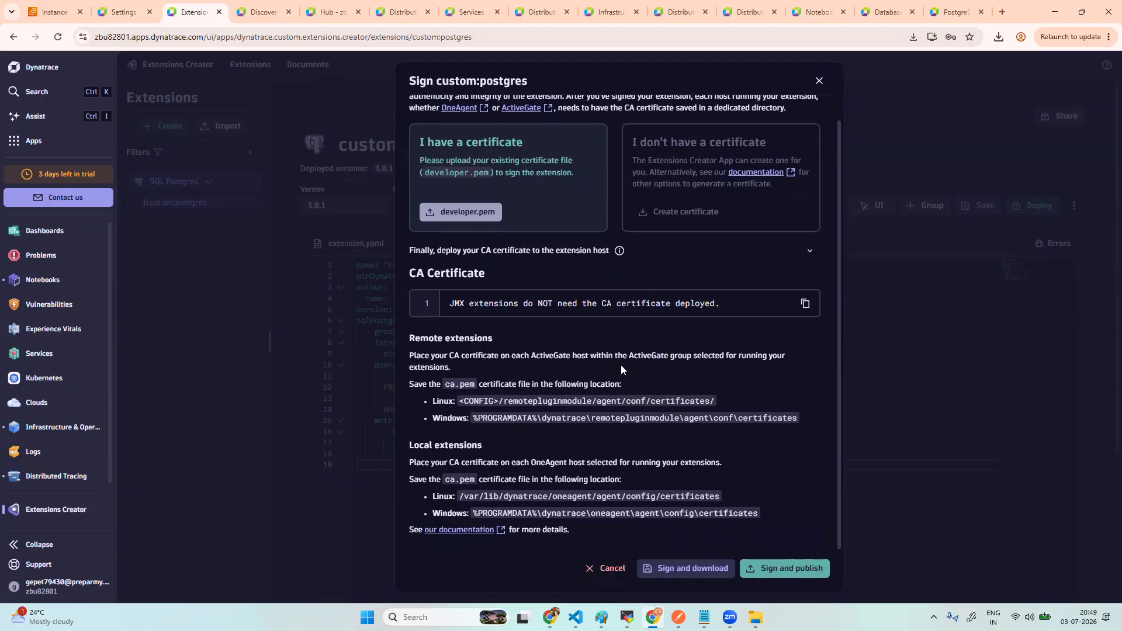
{"action": "left_click", "coordinate": [819, 83]}
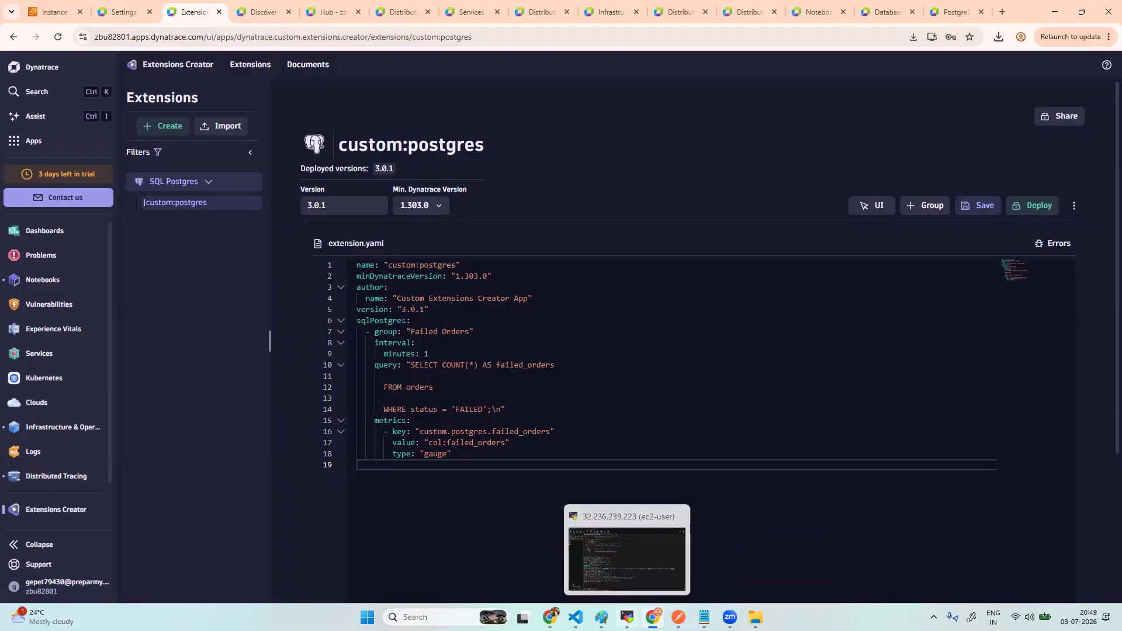
- In the SSH terminal, rerun the gateway command with status to confirm dynatracegateway is active (running)
{"action": "left_click", "coordinate": [628, 617]}
{"action": "key", "text": "Up"}
{"action": "key", "text": "Left"}
{"action": "key", "text": "Left"}
{"action": "key", "text": "Left"}
{"action": "key", "text": "Left"}
{"action": "key", "text": "Left"}
{"action": "key", "text": "Left"}
{"action": "key", "text": "Left"}
{"action": "key", "text": "Left"}
{"action": "key", "text": "Left"}
{"action": "key", "text": "Left"}
{"action": "key", "text": "Left"}
{"action": "key", "text": "Left"}
{"action": "key", "text": "Left"}
{"action": "key", "text": "Left"}
{"action": "key", "text": "Left"}
{"action": "key", "text": "Left"}
{"action": "key", "text": "Left"}
{"action": "key", "text": "Left"}
{"action": "key", "text": "Left"}
{"action": "key", "text": "Left"}
{"action": "key", "text": "Left"}
{"action": "key", "text": "Left"}
{"action": "key", "text": "Left"}
{"action": "key", "text": "Left"}
{"action": "key", "text": "Left"}
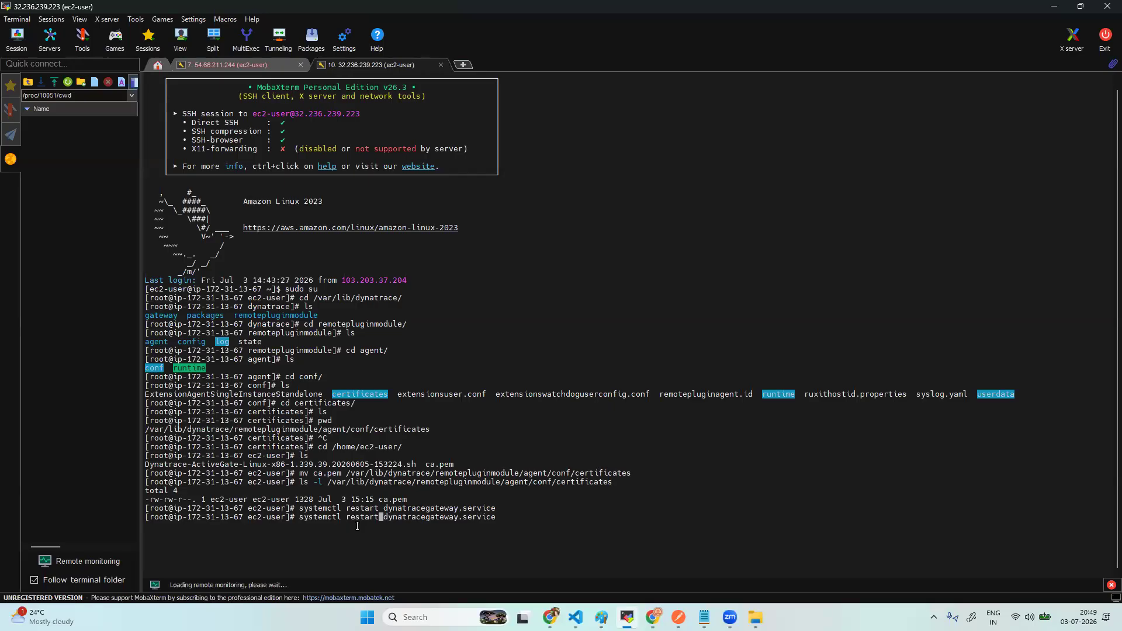
{"action": "key", "text": "BackSpace"}
{"action": "key", "text": "BackSpace"}
{"action": "key", "text": "BackSpace"}
{"action": "key", "text": "BackSpace"}
{"action": "key", "text": "BackSpace"}
{"action": "key", "text": "BackSpace"}
{"action": "key", "text": "BackSpace"}
{"action": "type", "text": "status"}
{"action": "key", "text": "Return"}
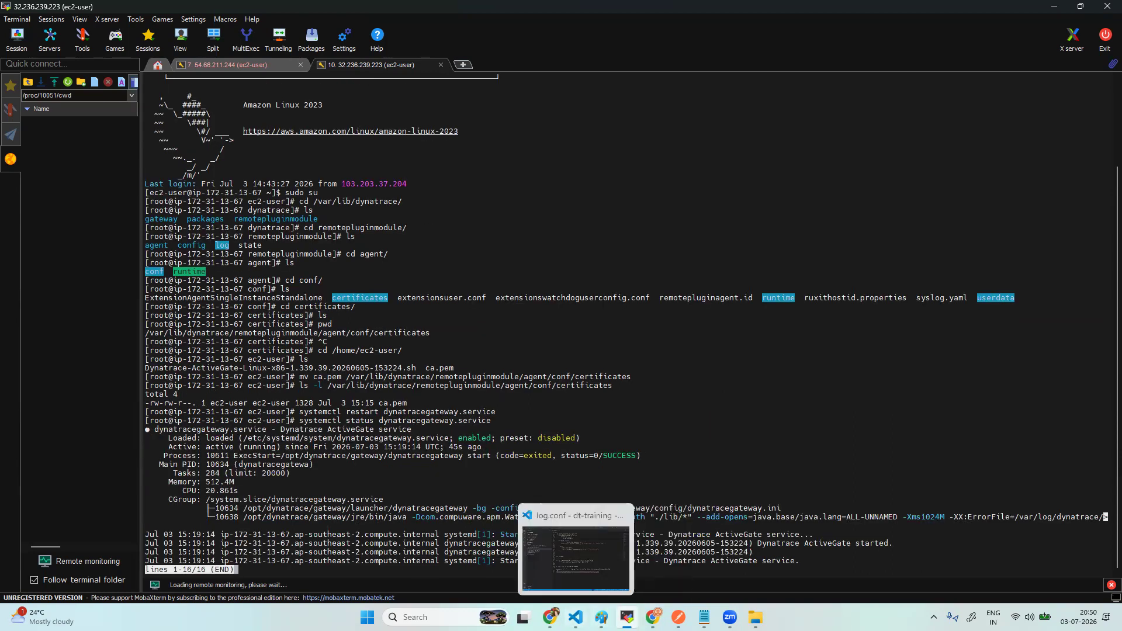
{"action": "left_click", "coordinate": [653, 617]}
- Open the extension's Monitor view and fetch its health logs
{"action": "left_click", "coordinate": [1075, 205]}
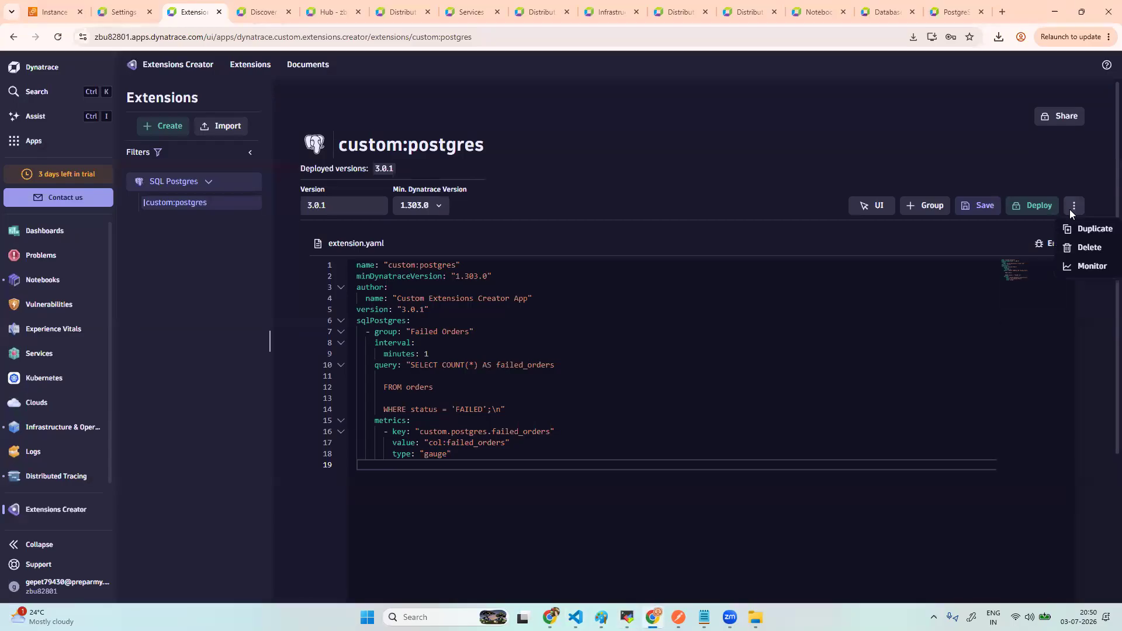
{"action": "left_click", "coordinate": [1092, 268]}
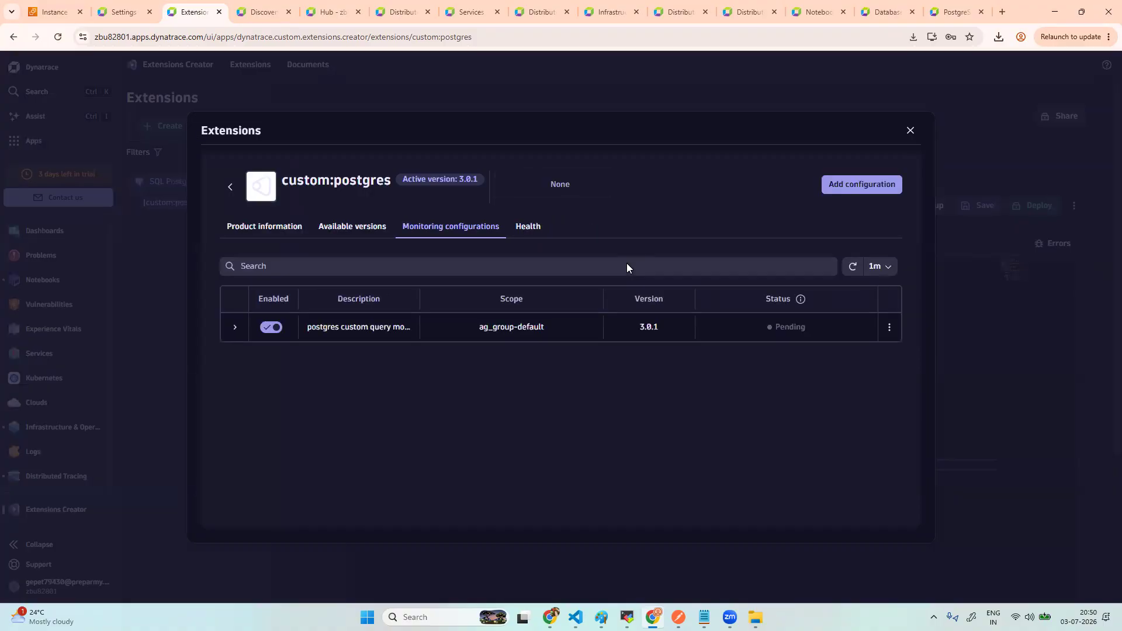
{"action": "left_click", "coordinate": [535, 233]}
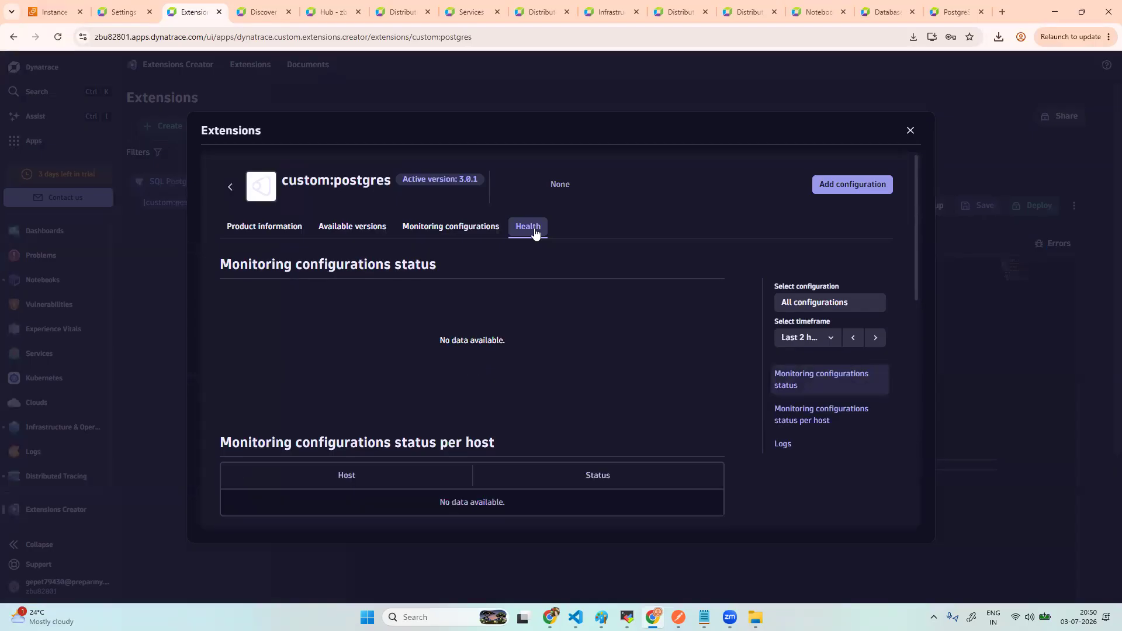
{"action": "scroll", "coordinate": [624, 387], "scroll_direction": "down", "scroll_amount": 10}
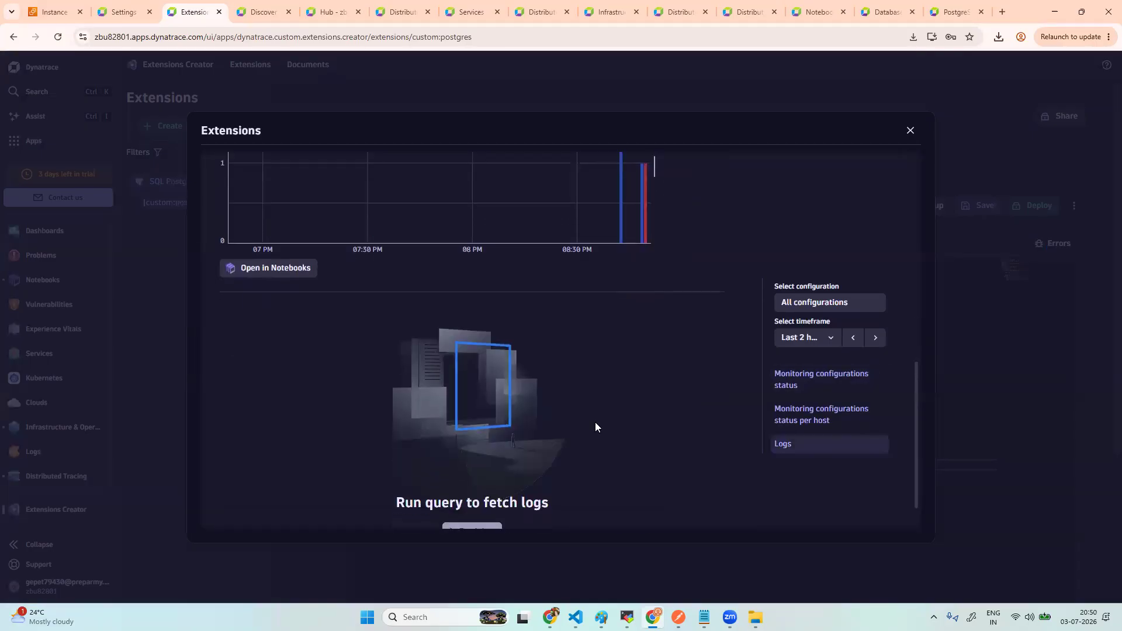
{"action": "left_click", "coordinate": [481, 525]}
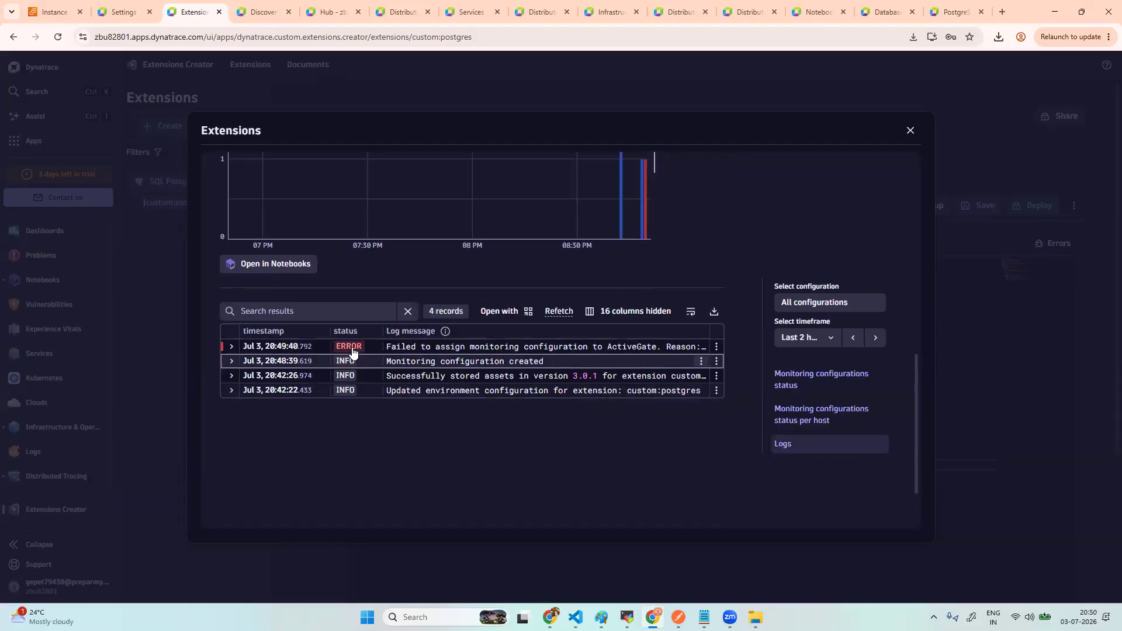
- Read the ActiveGate assignment error in the ERROR log entry, then reload the page
{"action": "left_click", "coordinate": [231, 349]}
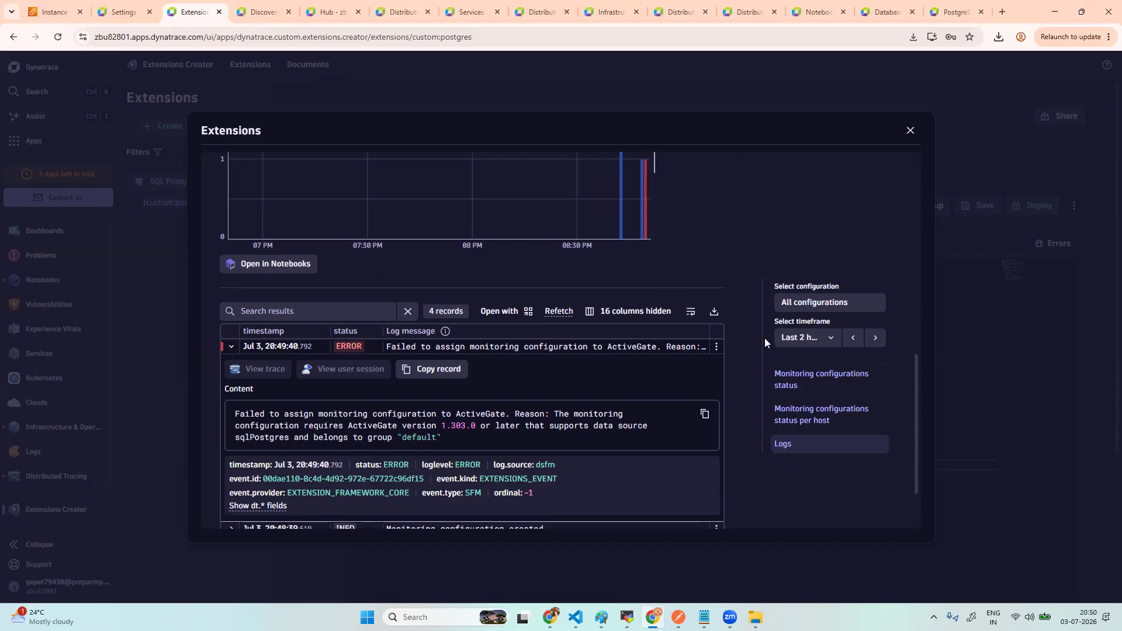
{"action": "left_click", "coordinate": [232, 350]}
{"action": "scroll", "coordinate": [519, 353], "scroll_direction": "up", "scroll_amount": 10}
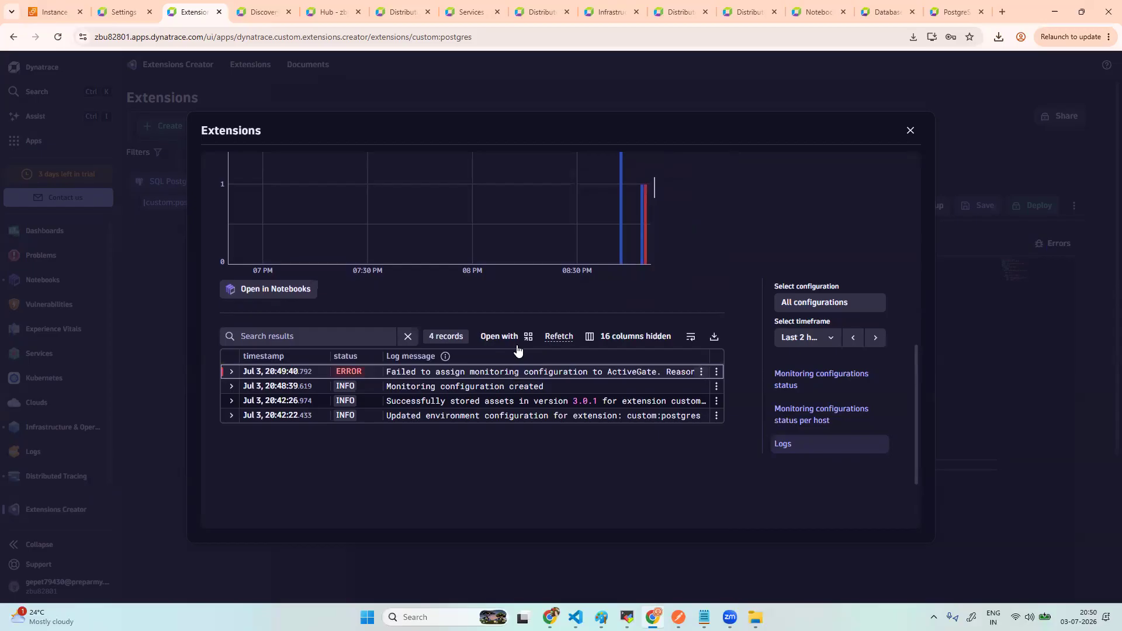
{"action": "left_click", "coordinate": [57, 44]}
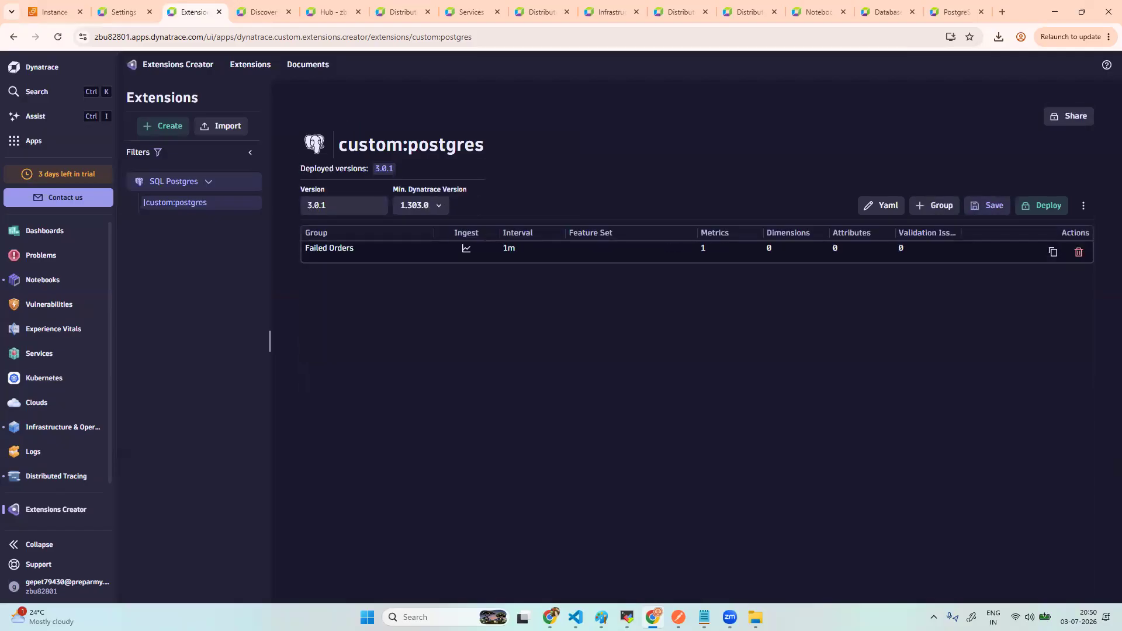
{"action": "left_click", "coordinate": [1084, 206]}
{"action": "left_click", "coordinate": [1093, 267]}
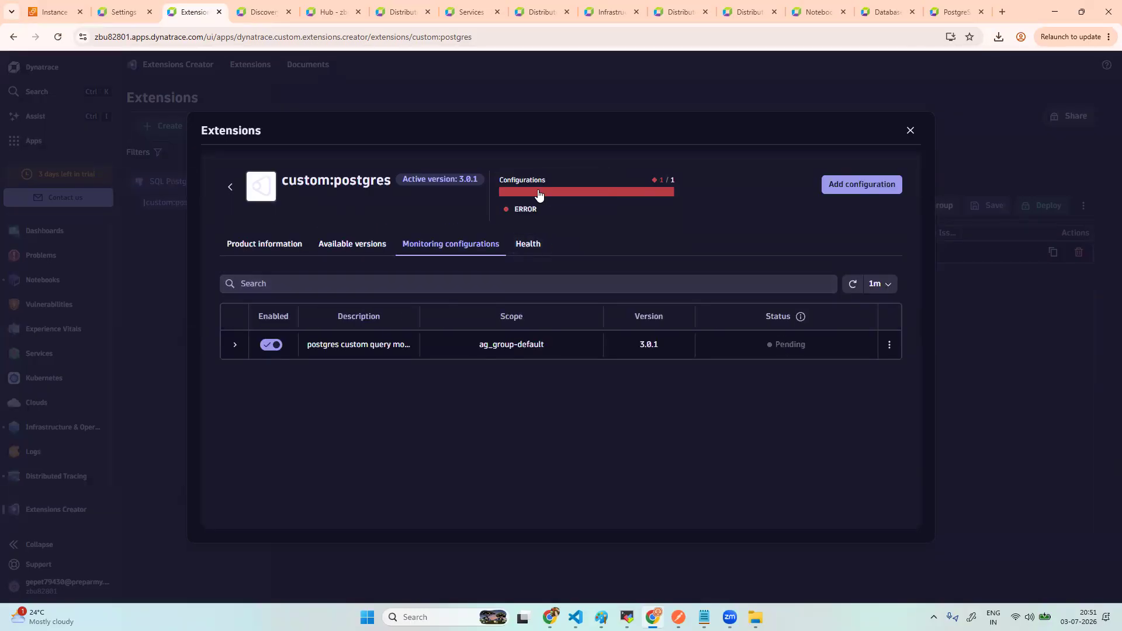
{"action": "left_click", "coordinate": [525, 245]}
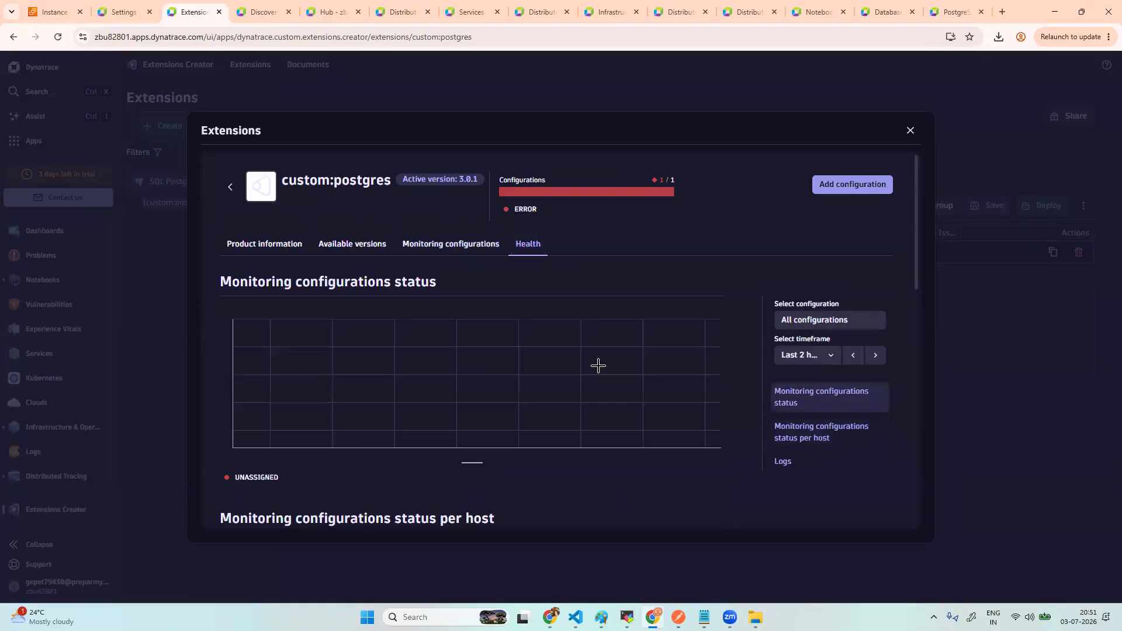
{"action": "scroll", "coordinate": [599, 367], "scroll_direction": "down", "scroll_amount": 5}
{"action": "scroll", "coordinate": [599, 366], "scroll_direction": "down", "scroll_amount": 5}
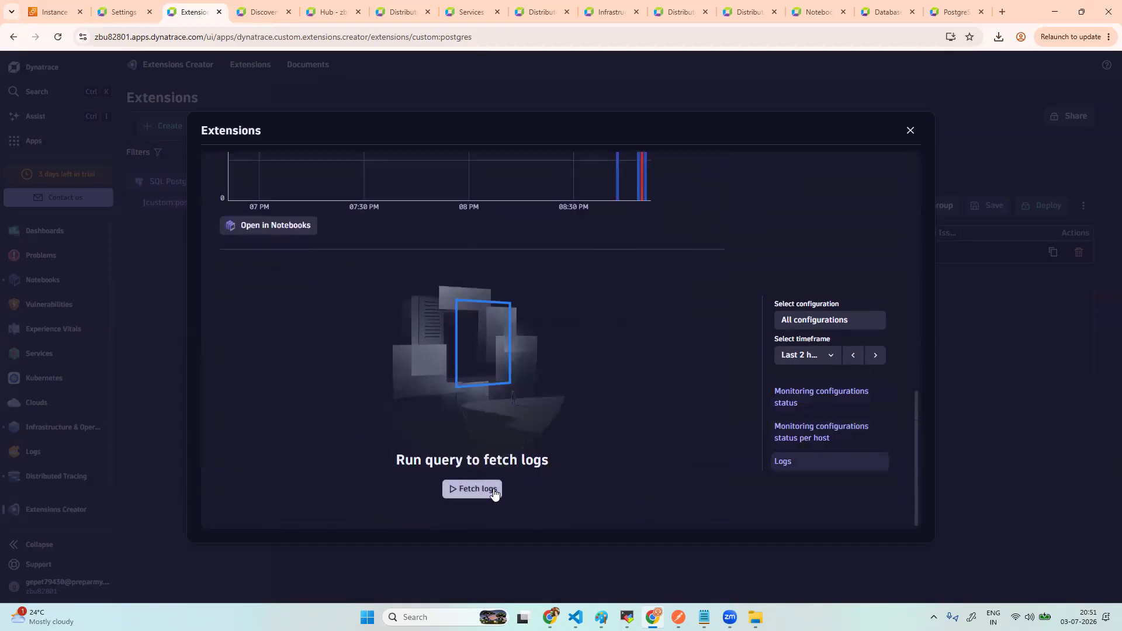
{"action": "left_click", "coordinate": [494, 491]}
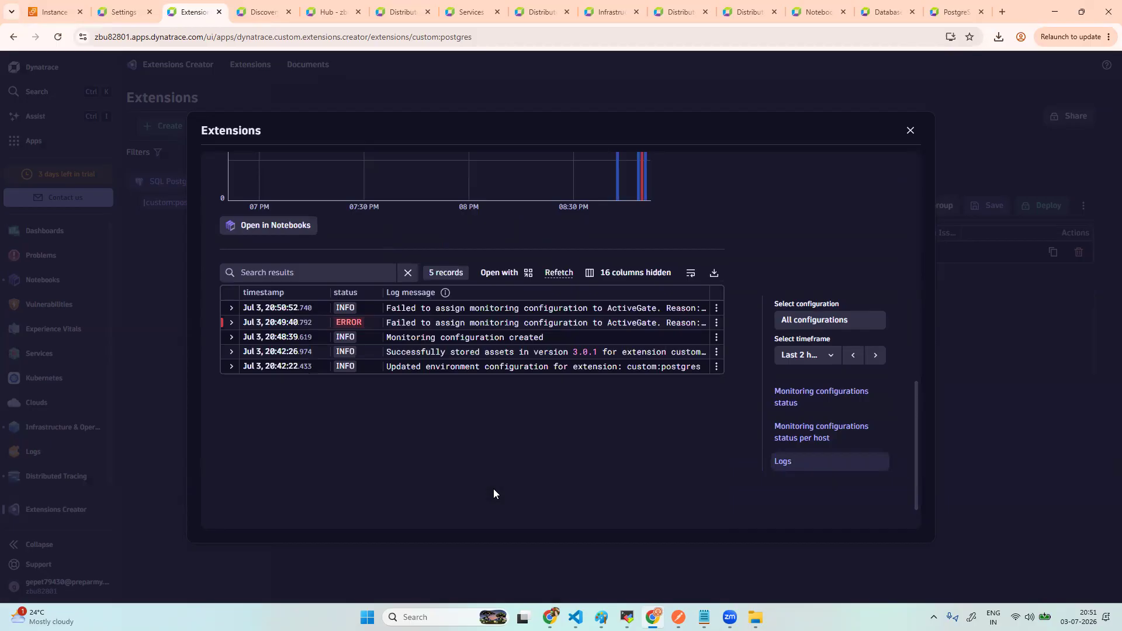
{"action": "left_click", "coordinate": [233, 310]}
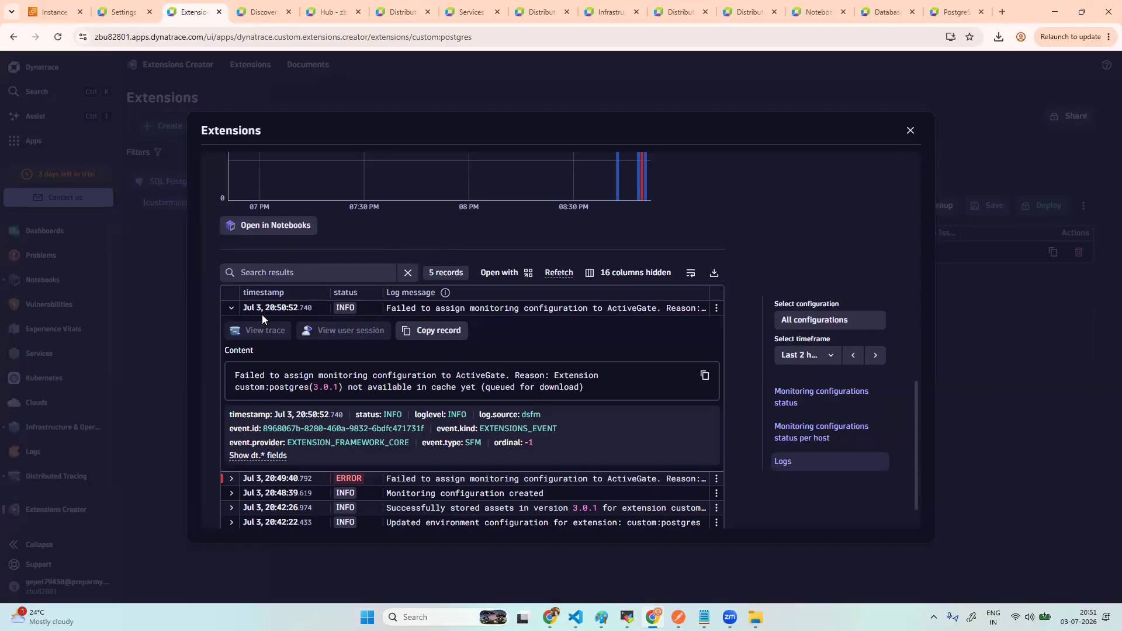
{"action": "left_click", "coordinate": [231, 308]}
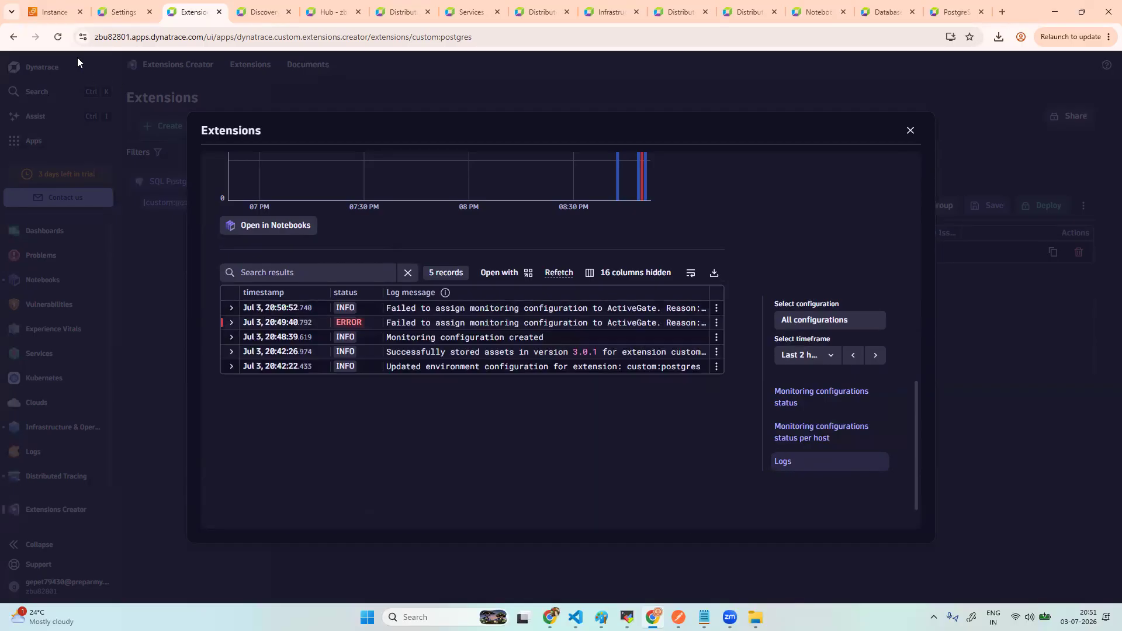
{"action": "left_click", "coordinate": [53, 39]}
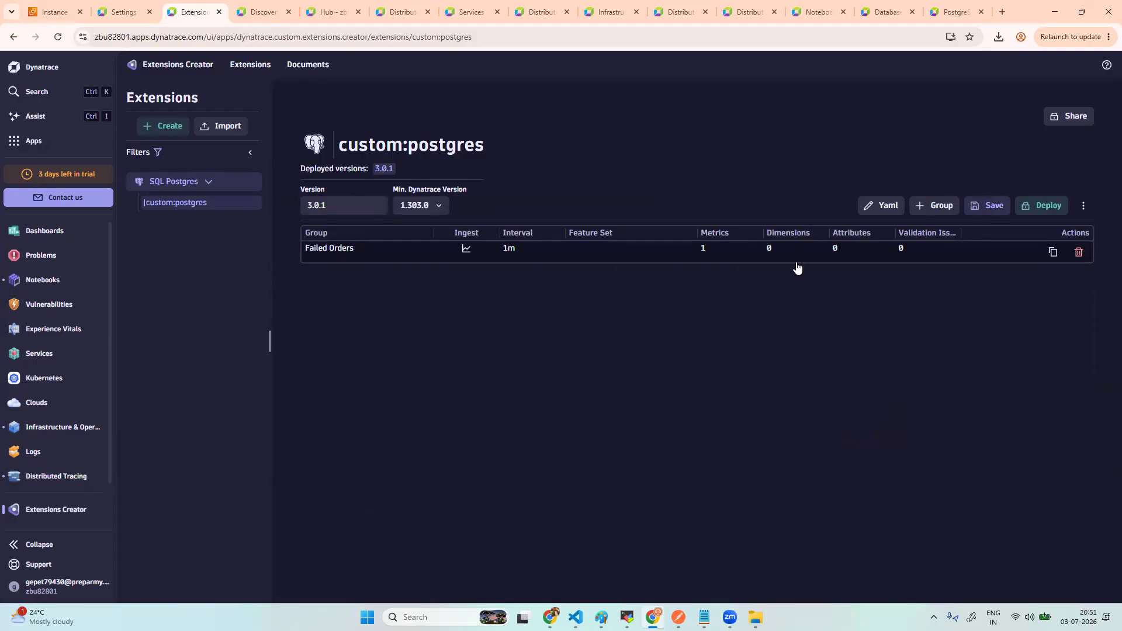
- Open the Failed Orders group details and review the CA certificate signing instructions in the Deploy dialog
{"action": "left_click", "coordinate": [326, 252]}
{"action": "left_click", "coordinate": [1037, 209]}
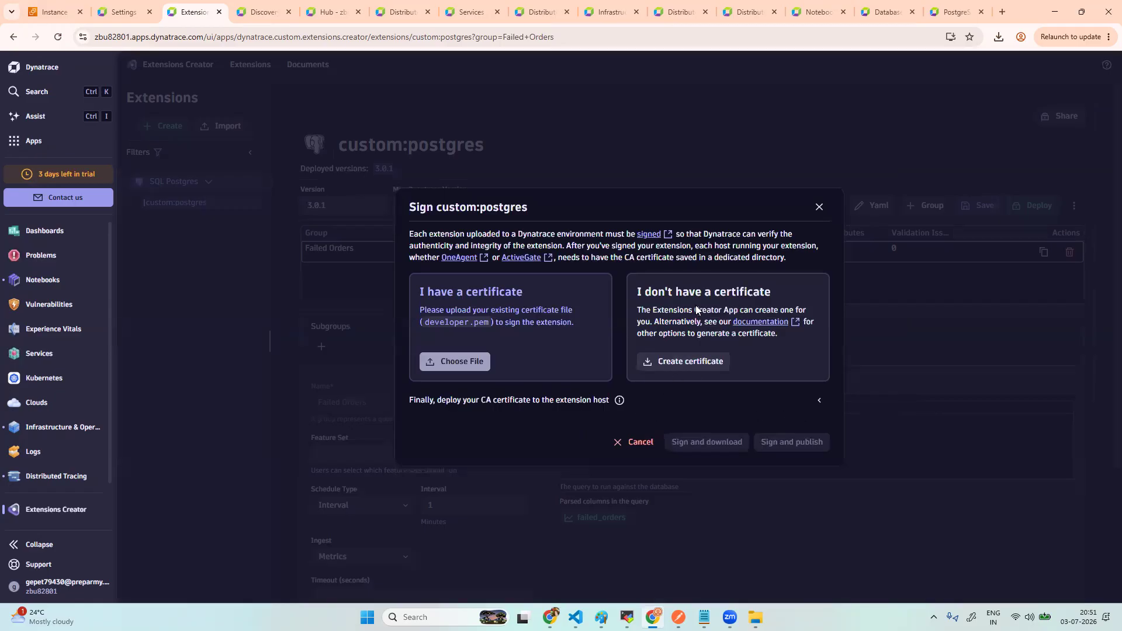
{"action": "left_click", "coordinate": [952, 273]}
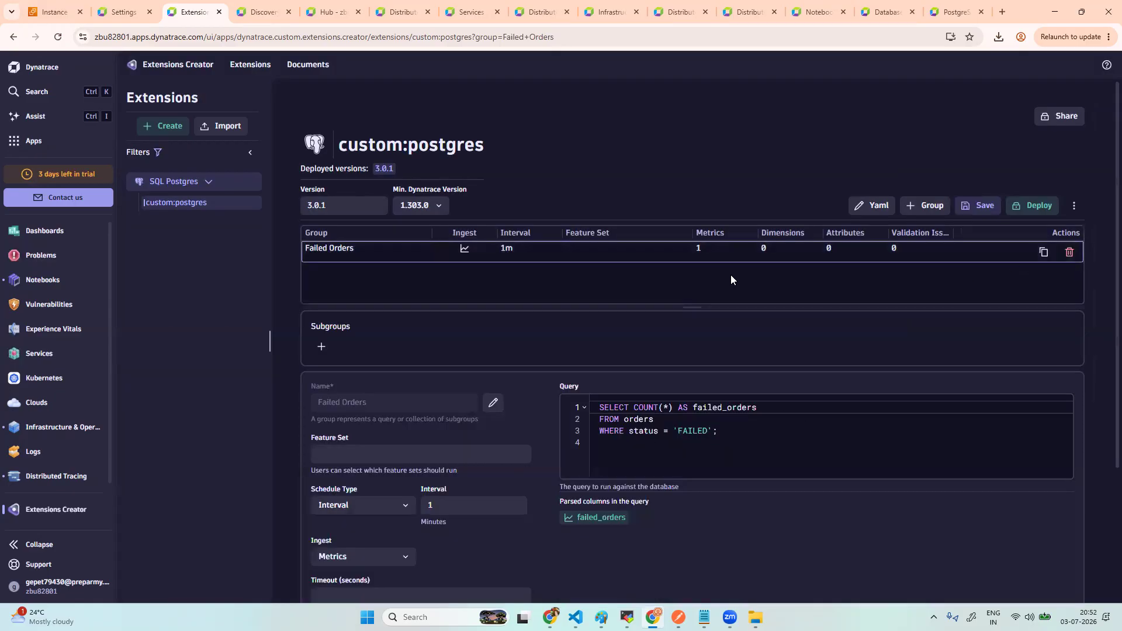
{"action": "left_click", "coordinate": [1032, 205]}
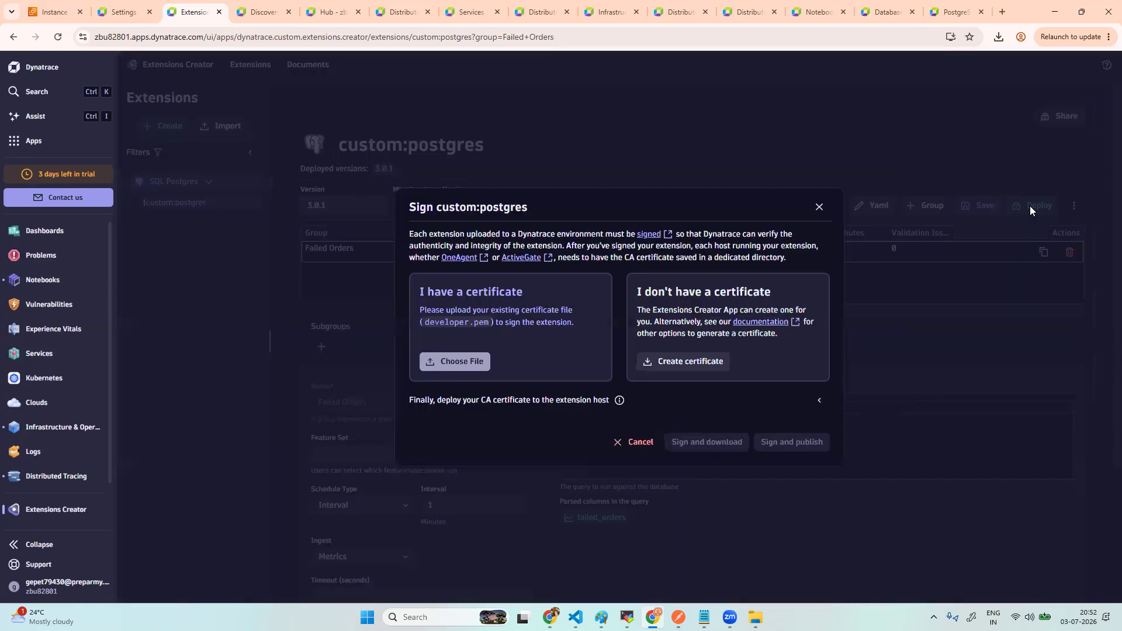
{"action": "left_click", "coordinate": [819, 401]}
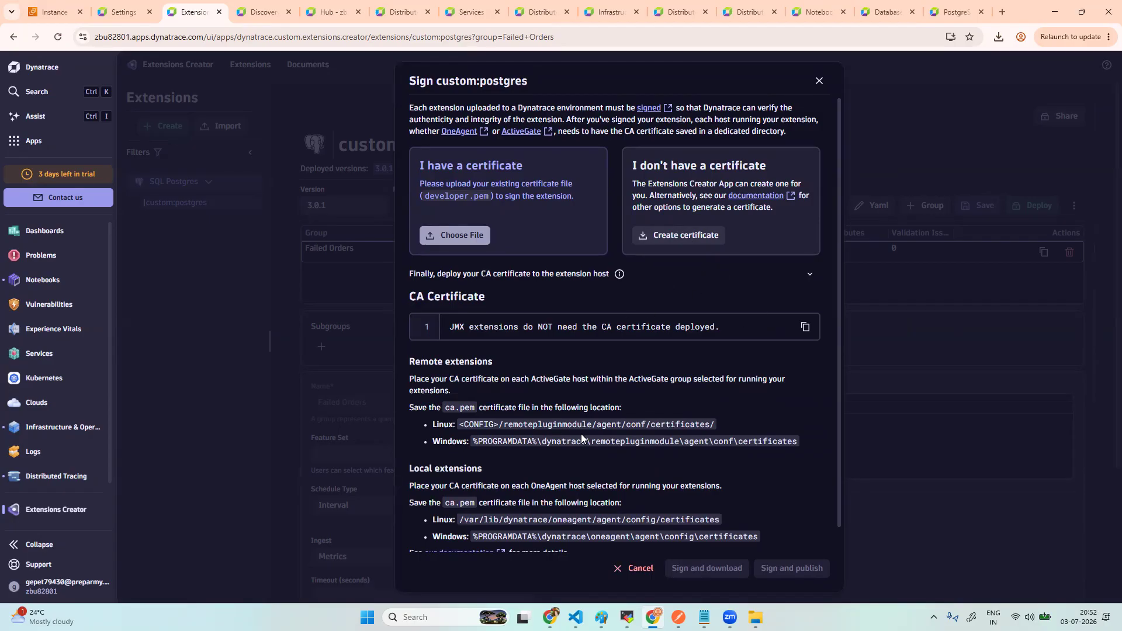
{"action": "left_click", "coordinate": [818, 81]}
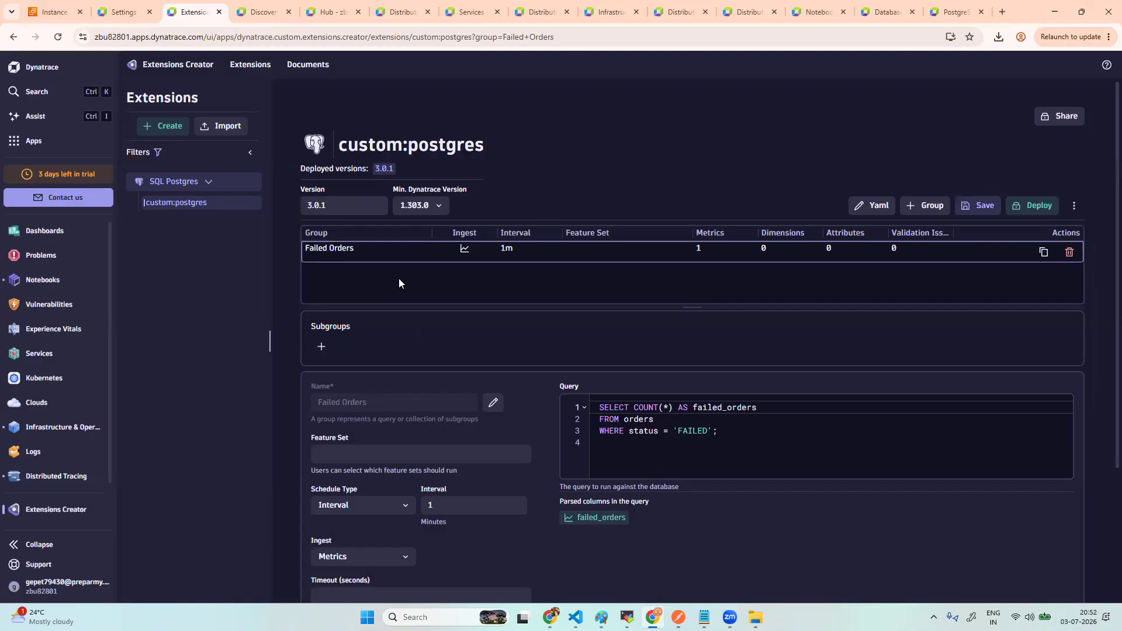
{"action": "left_click", "coordinate": [1074, 205]}
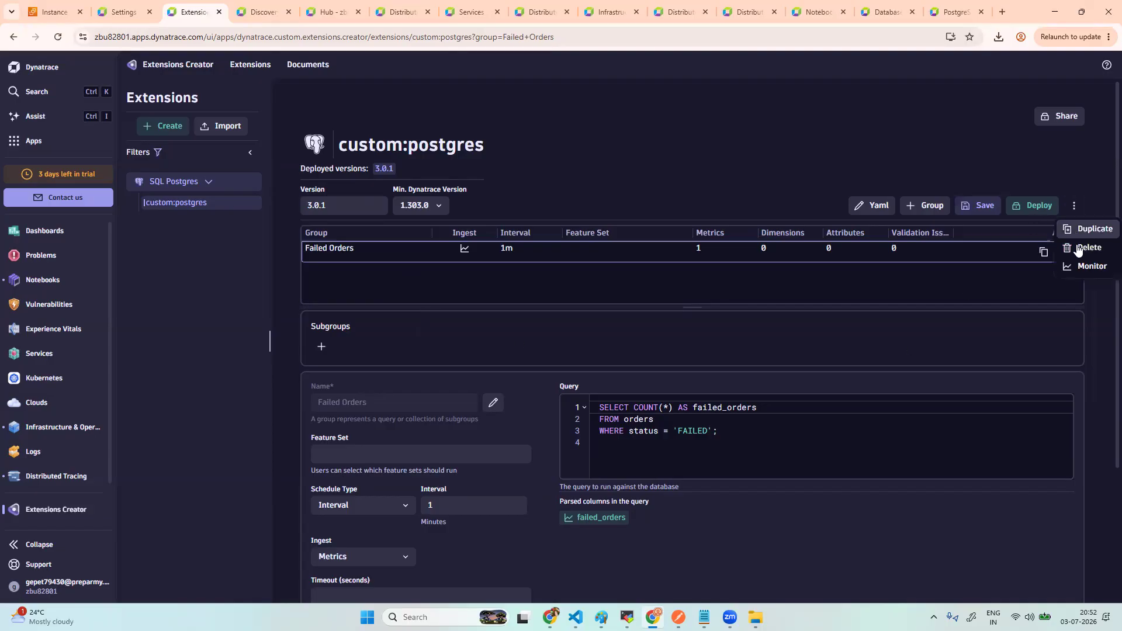
{"action": "left_click", "coordinate": [1079, 266]}
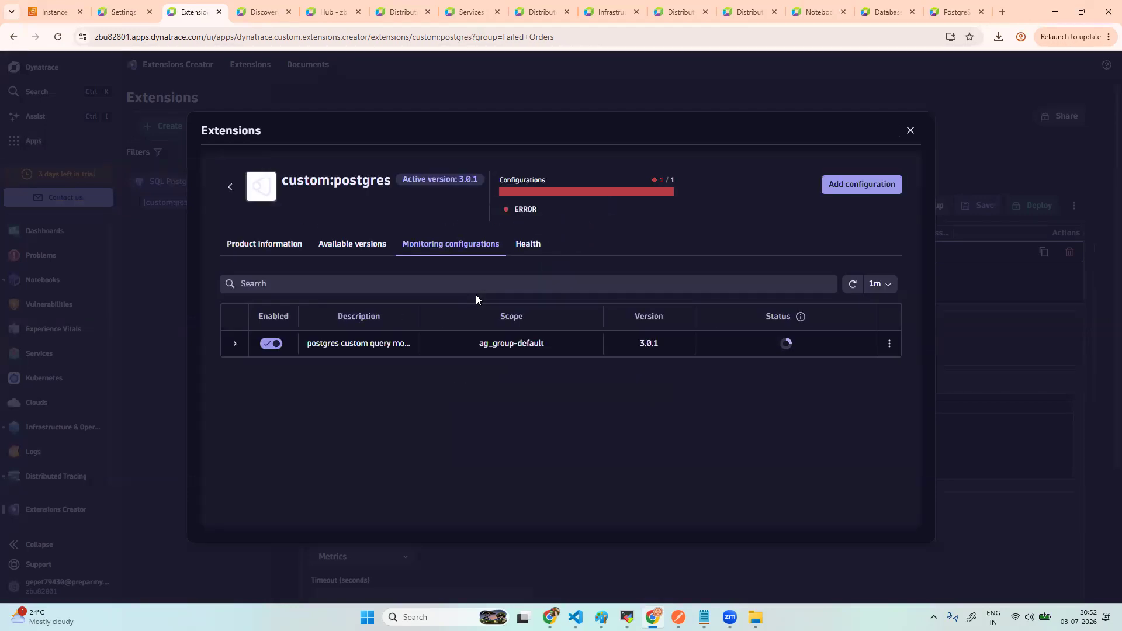
{"action": "left_click", "coordinate": [531, 246]}
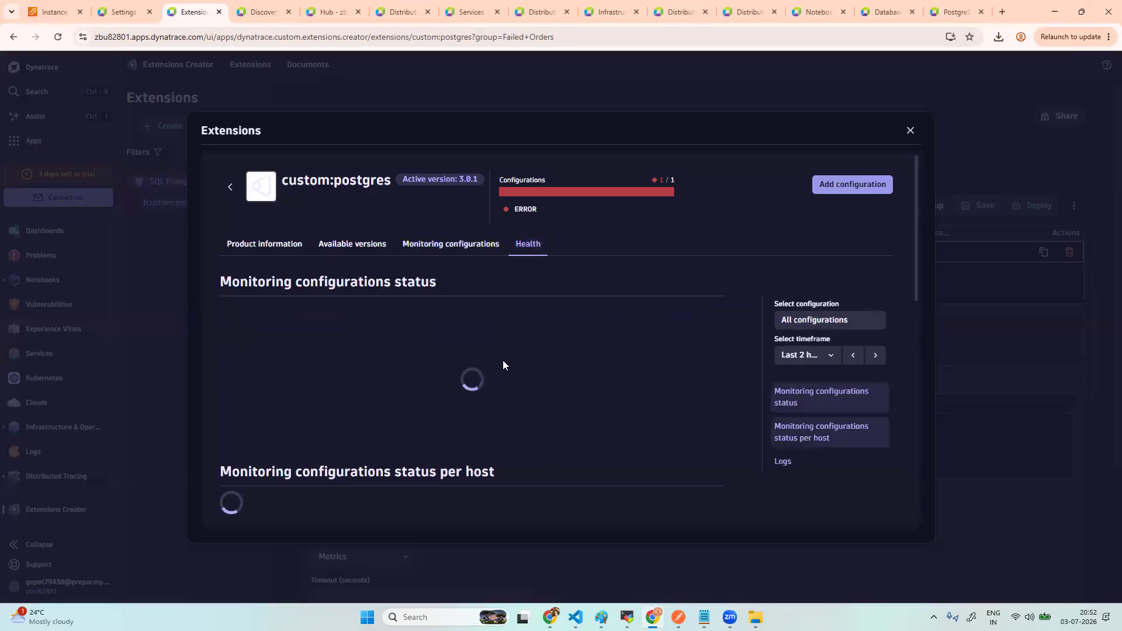
{"action": "scroll", "coordinate": [503, 360], "scroll_direction": "down", "scroll_amount": 10}
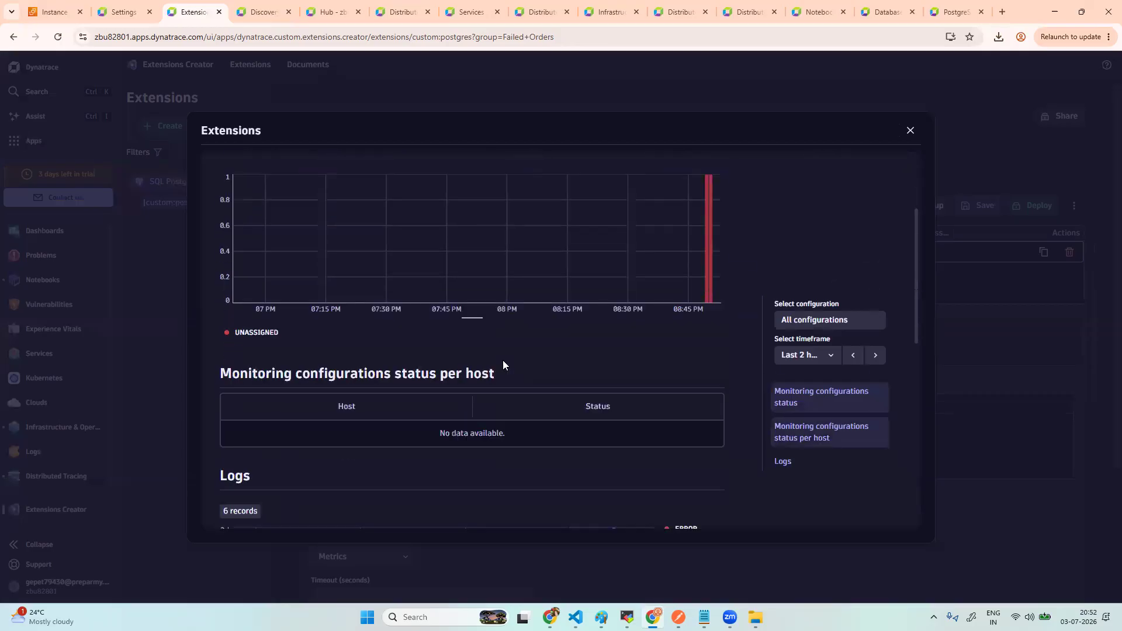
{"action": "scroll", "coordinate": [503, 363], "scroll_direction": "down", "scroll_amount": 1}
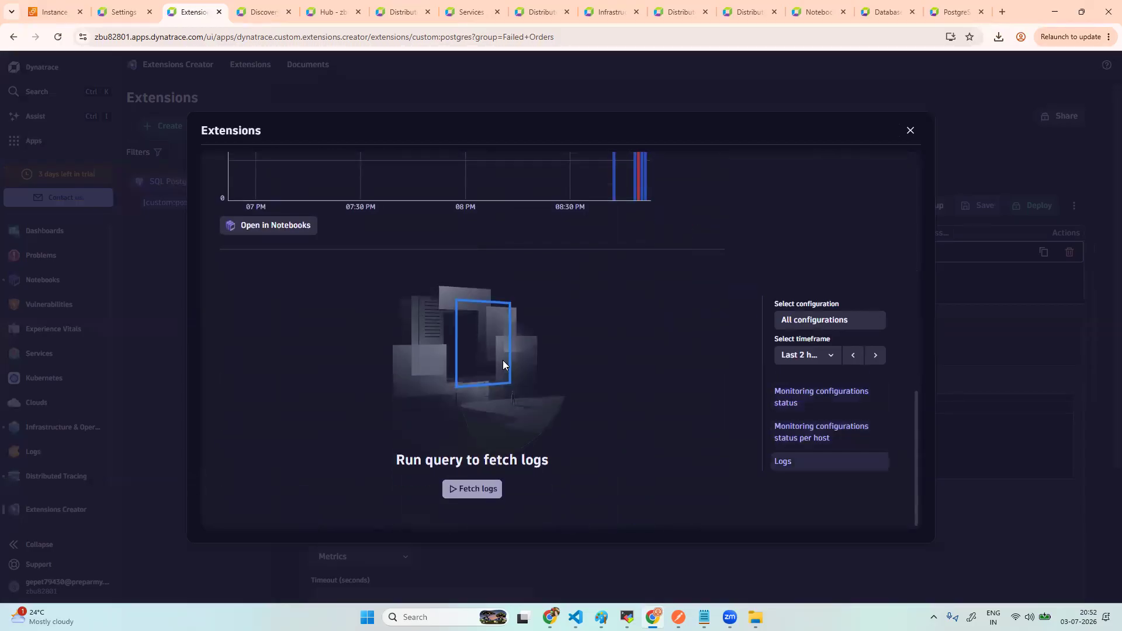
{"action": "left_click", "coordinate": [477, 488]}
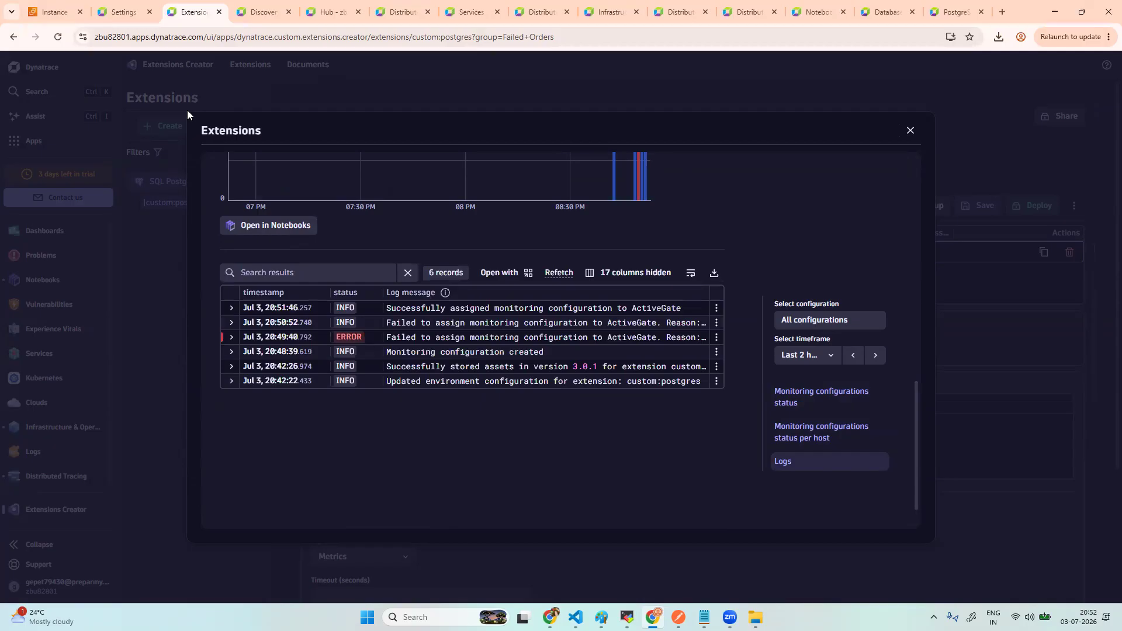
{"action": "left_click", "coordinate": [59, 37]}
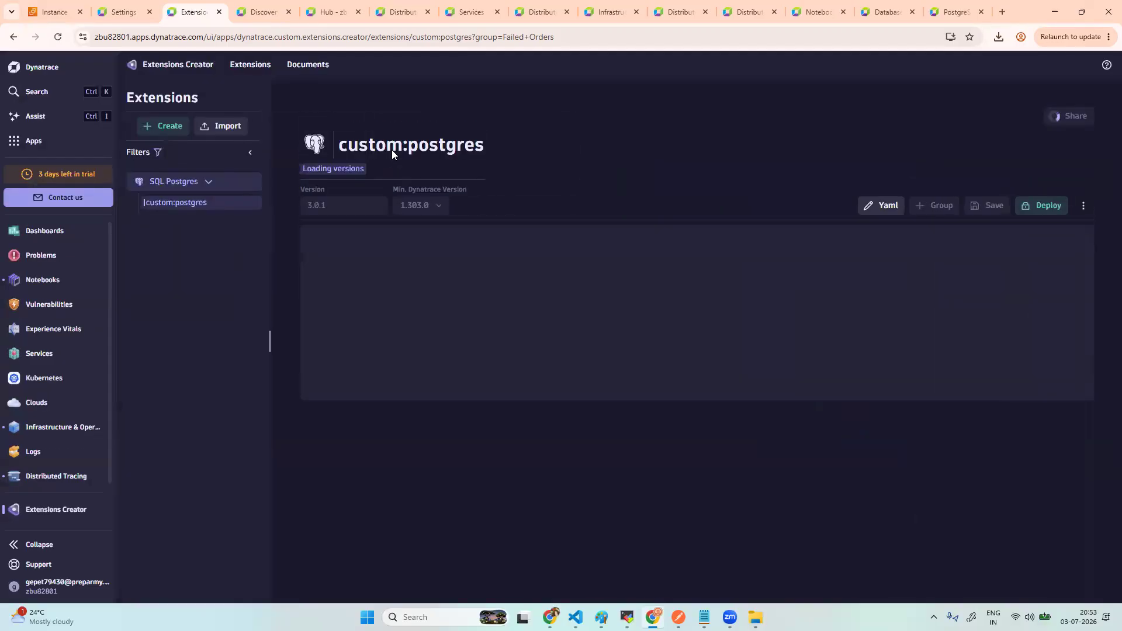
- Reload the extension page twice and open its Monitor view
{"action": "left_click", "coordinate": [58, 38]}
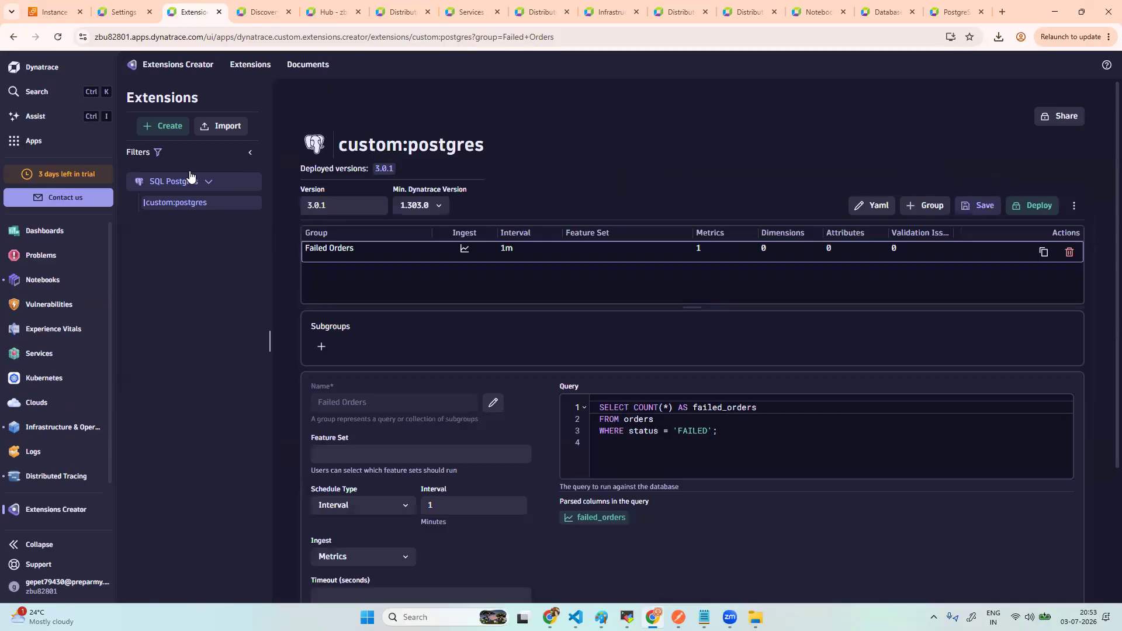
{"action": "left_click", "coordinate": [59, 38]}
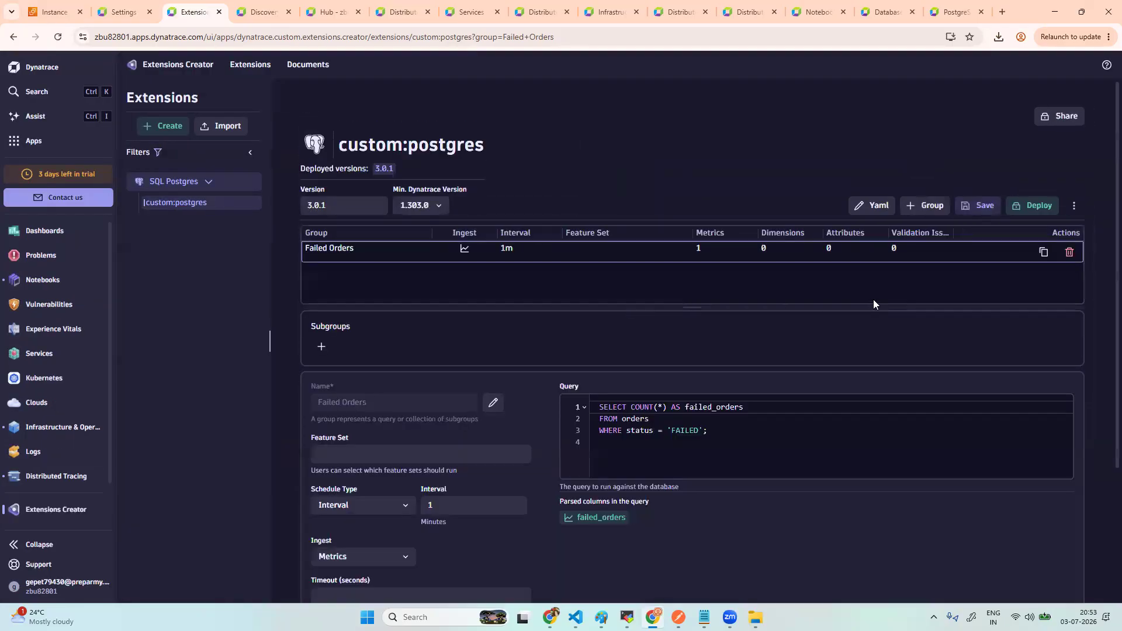
{"action": "left_click", "coordinate": [1073, 206]}
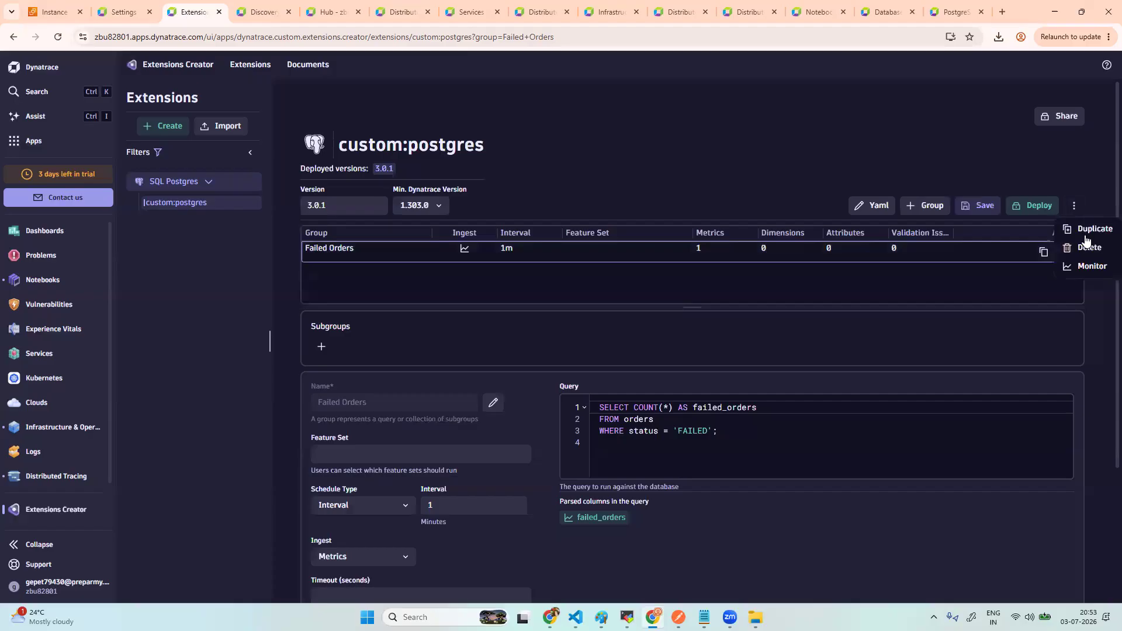
{"action": "left_click", "coordinate": [1090, 268]}
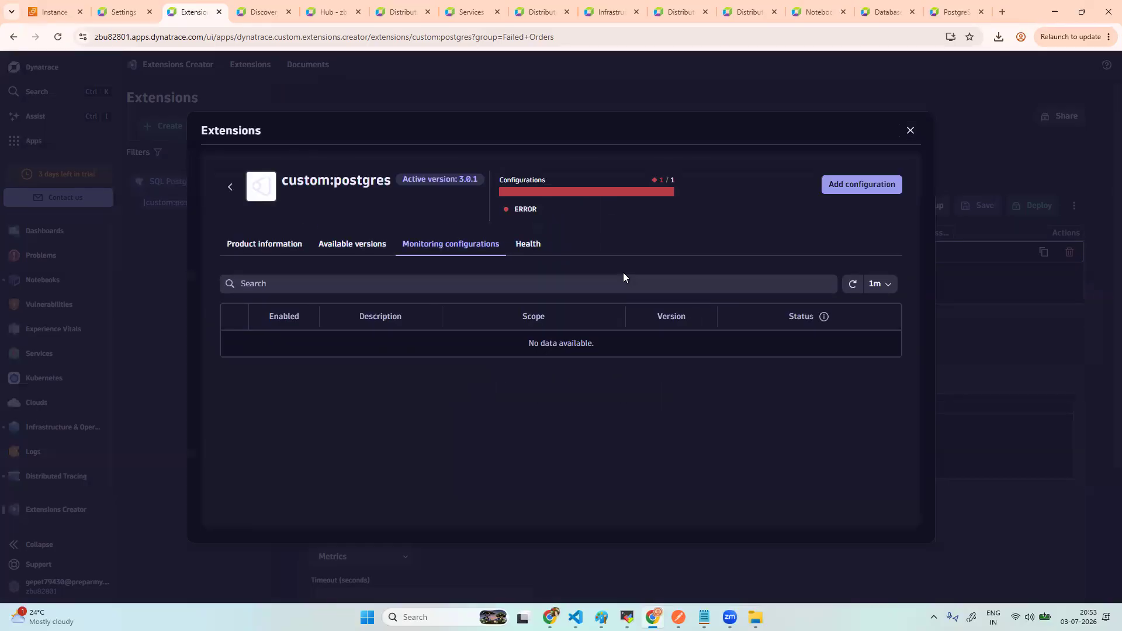
- Fetch the health logs, now 7 records ending with 'SQL Data Source created successfully'
{"action": "left_click", "coordinate": [529, 246]}
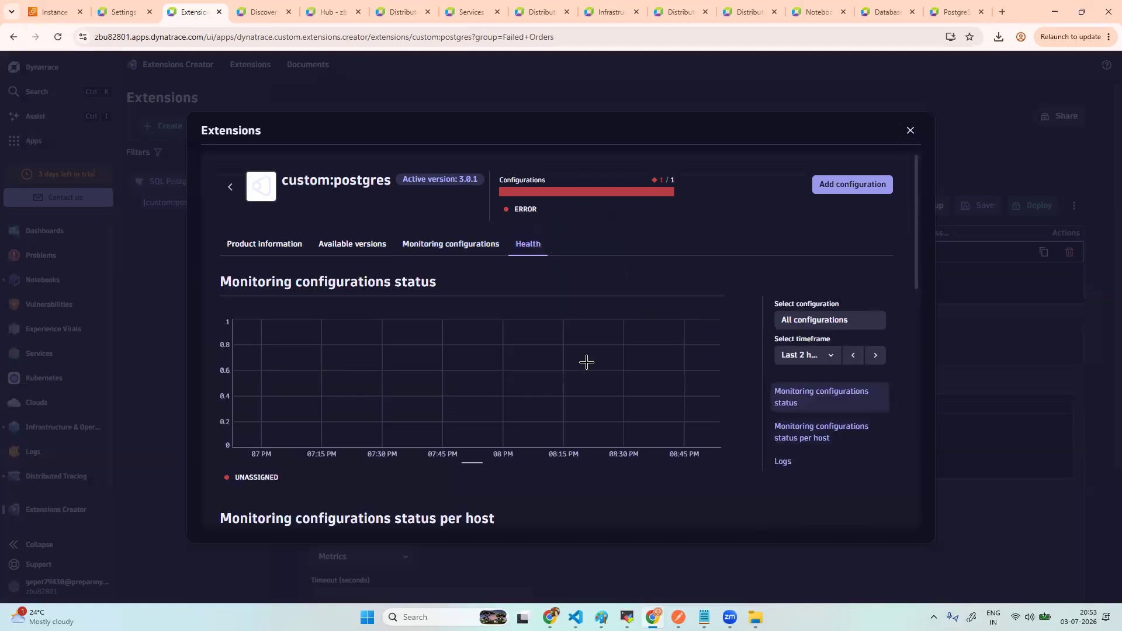
{"action": "scroll", "coordinate": [587, 362], "scroll_direction": "down", "scroll_amount": 8}
{"action": "scroll", "coordinate": [586, 363], "scroll_direction": "down", "scroll_amount": 3}
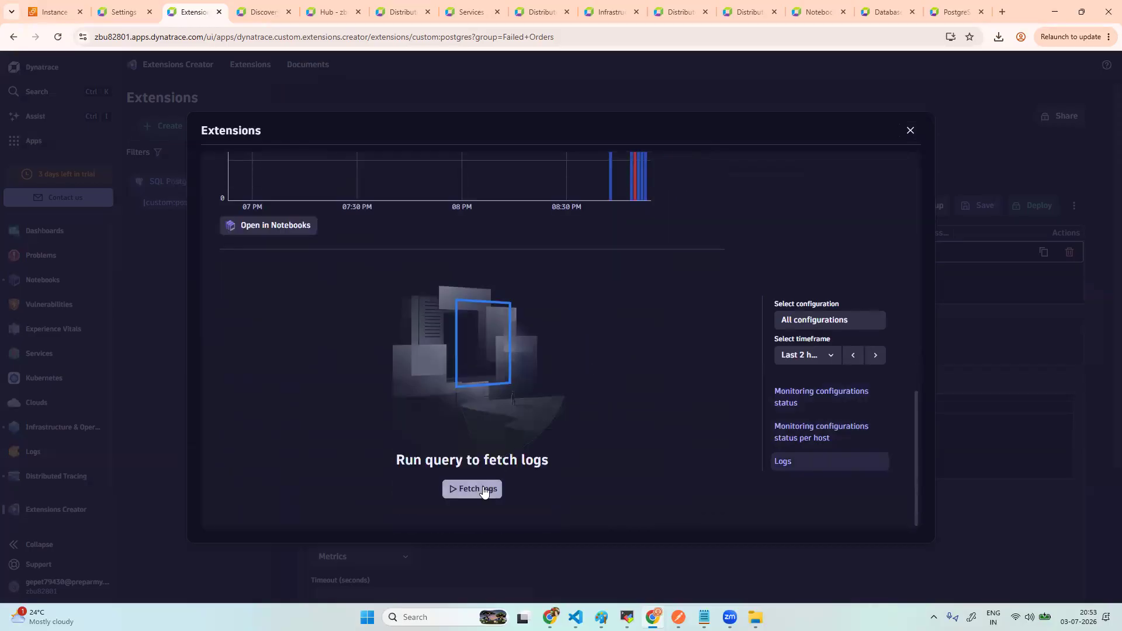
{"action": "left_click", "coordinate": [483, 489]}
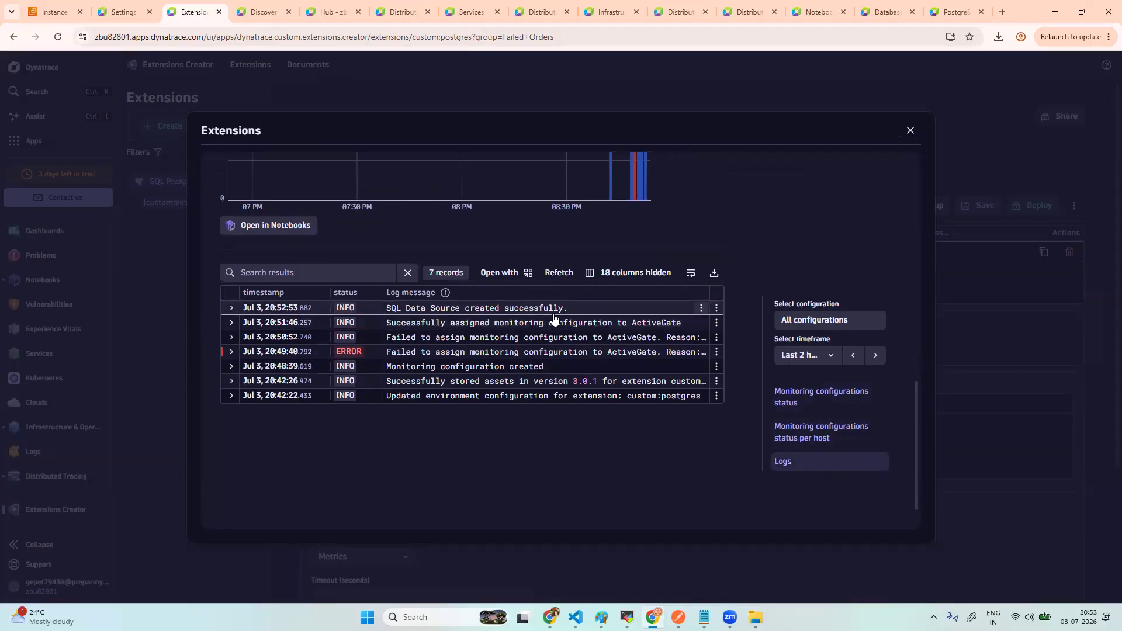
{"action": "scroll", "coordinate": [553, 318], "scroll_direction": "up", "scroll_amount": 10}
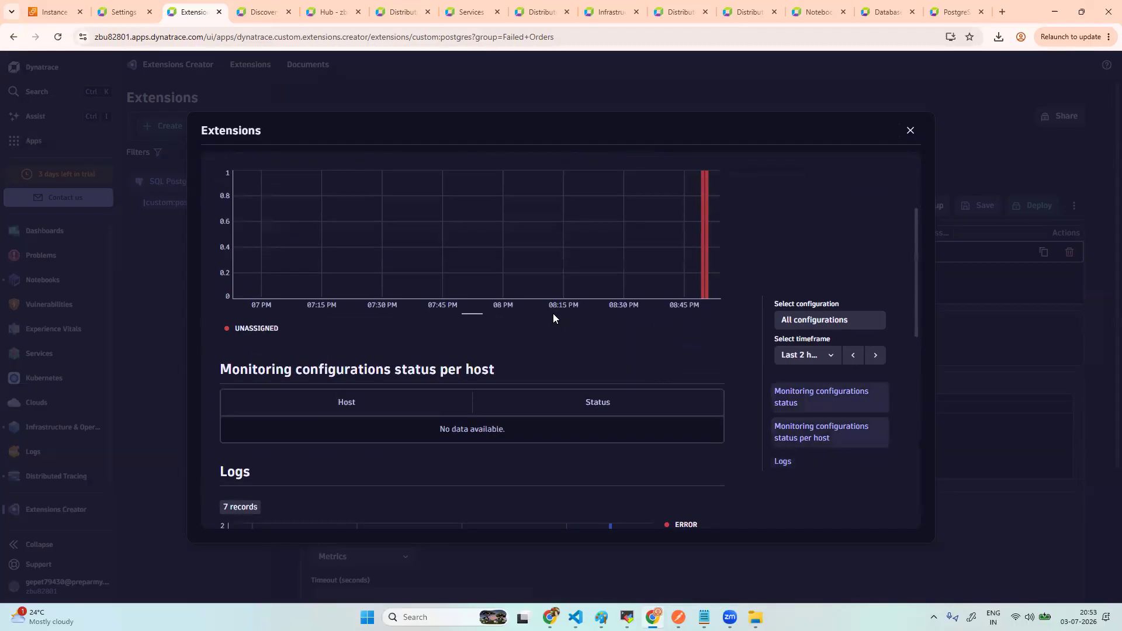
- Refresh the monitoring configurations until the 3.0.1 configuration on ag_group-default reports Ok
{"action": "left_click", "coordinate": [486, 246]}
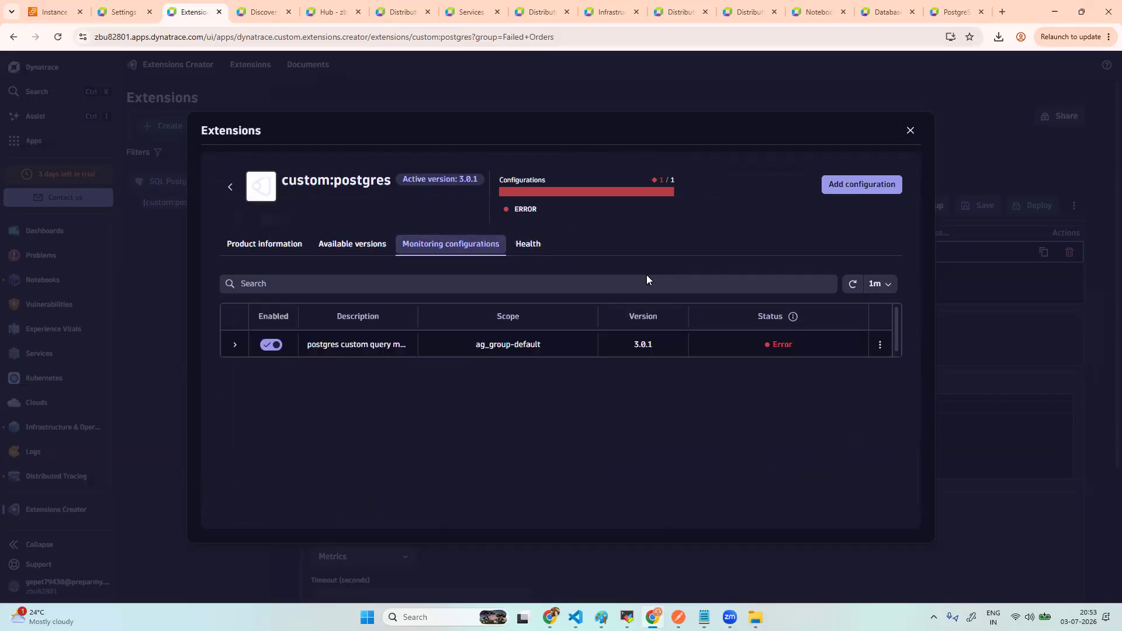
{"action": "left_click", "coordinate": [854, 286]}
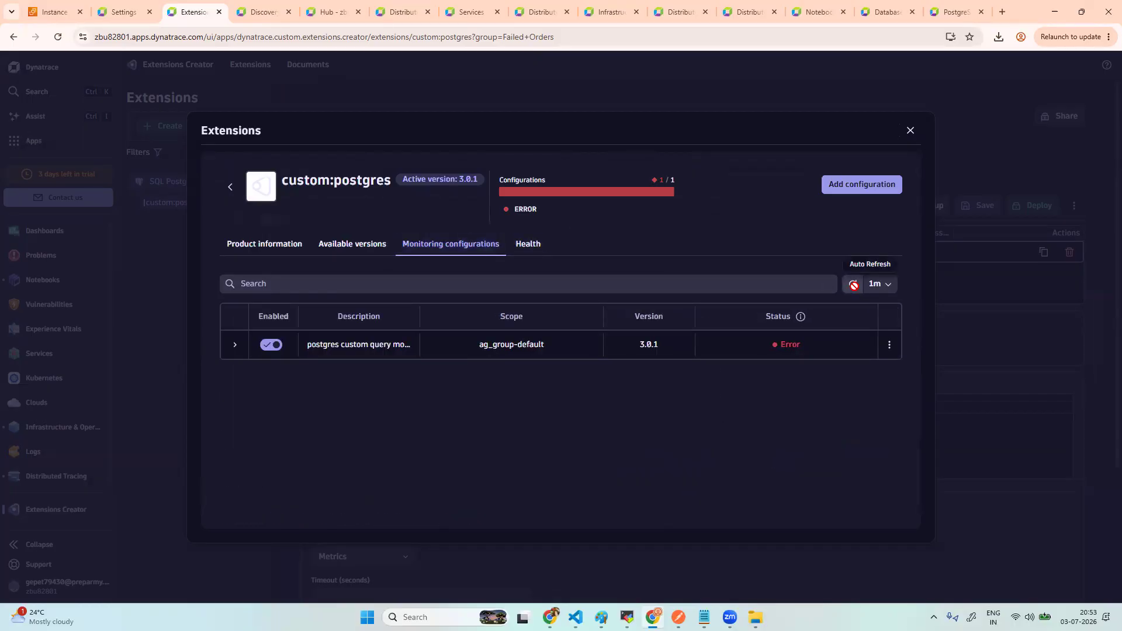
{"action": "left_click", "coordinate": [854, 287]}
{"action": "left_click", "coordinate": [854, 287]}
{"action": "left_click", "coordinate": [854, 287]}
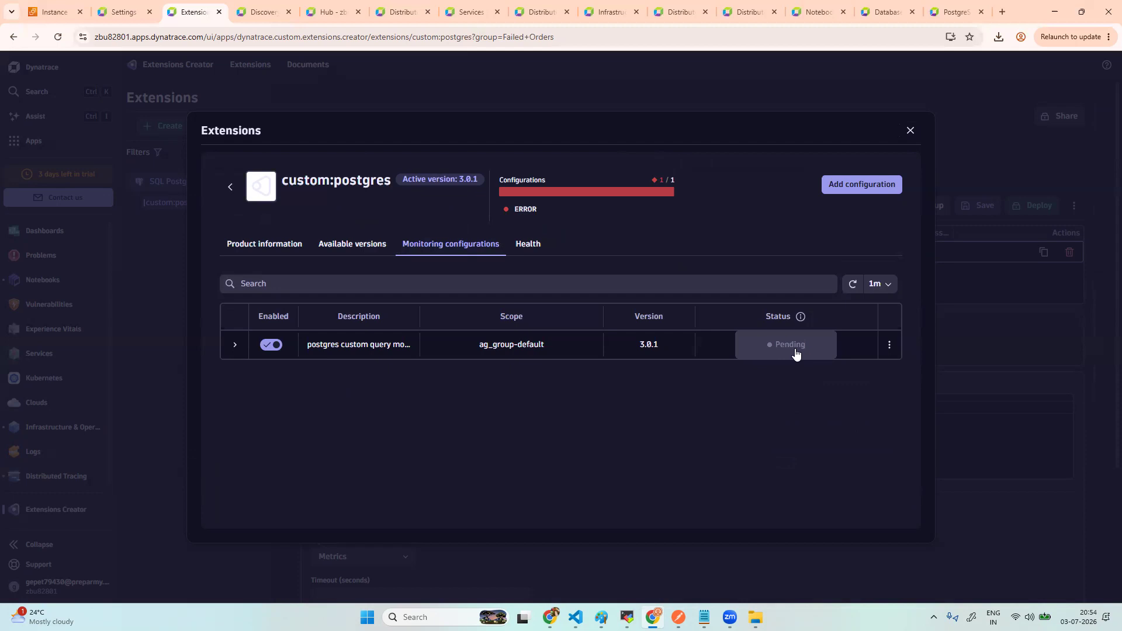
{"action": "left_click", "coordinate": [853, 285]}
{"action": "left_click", "coordinate": [852, 286]}
{"action": "left_click", "coordinate": [850, 288]}
{"action": "left_click", "coordinate": [848, 286]}
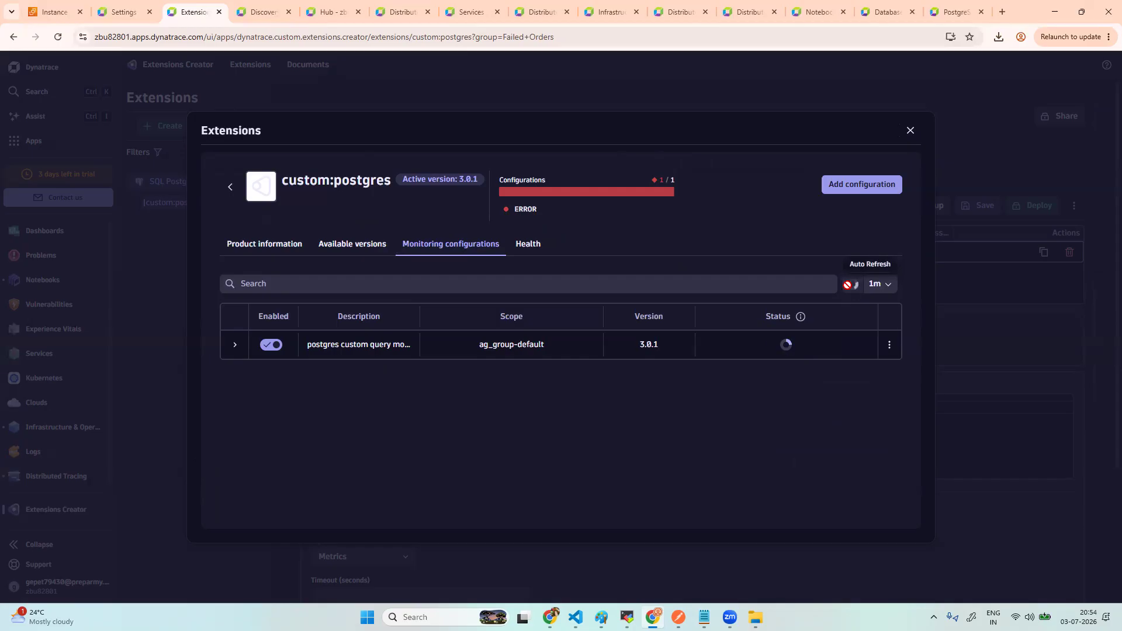
{"action": "left_click", "coordinate": [849, 289]}
{"action": "left_click", "coordinate": [848, 286]}
{"action": "left_click", "coordinate": [849, 286]}
{"action": "left_click", "coordinate": [850, 287]}
{"action": "left_click", "coordinate": [849, 289]}
{"action": "left_click", "coordinate": [848, 285]}
{"action": "left_click", "coordinate": [848, 286]}
{"action": "left_click", "coordinate": [850, 288]}
{"action": "left_click", "coordinate": [849, 287]}
{"action": "left_click", "coordinate": [849, 289]}
{"action": "left_click", "coordinate": [849, 289]}
{"action": "left_click", "coordinate": [849, 289]}
{"action": "left_click", "coordinate": [848, 289]}
{"action": "left_click", "coordinate": [849, 289]}
{"action": "left_click", "coordinate": [849, 288]}
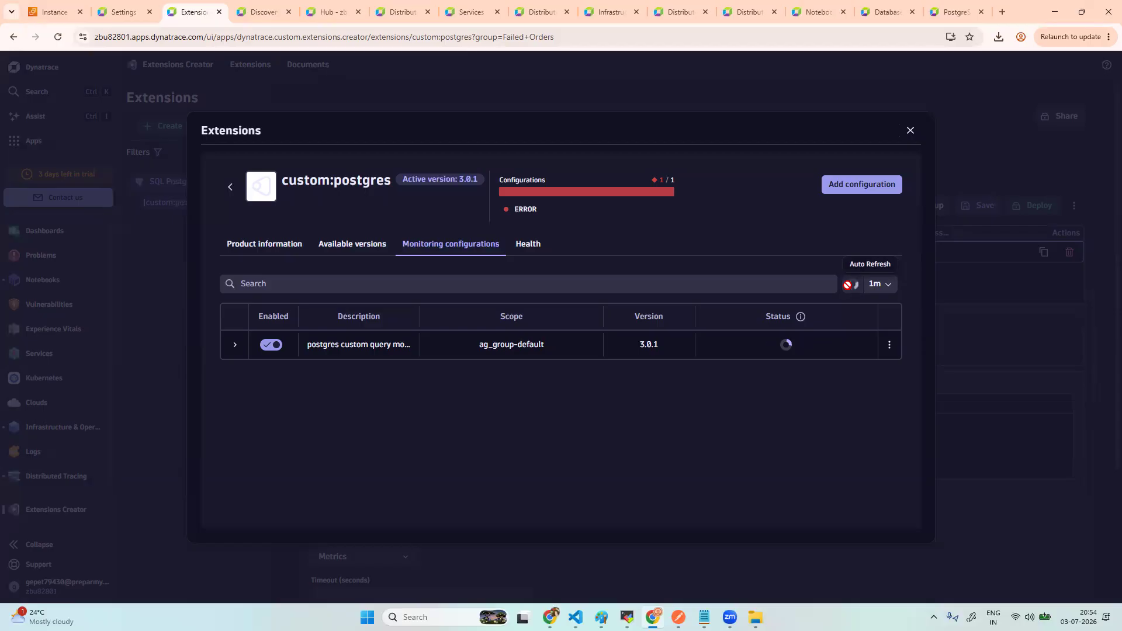
{"action": "left_click", "coordinate": [848, 289]}
{"action": "left_click", "coordinate": [848, 289]}
- Fetch the extension's health logs
{"action": "left_click", "coordinate": [540, 250]}
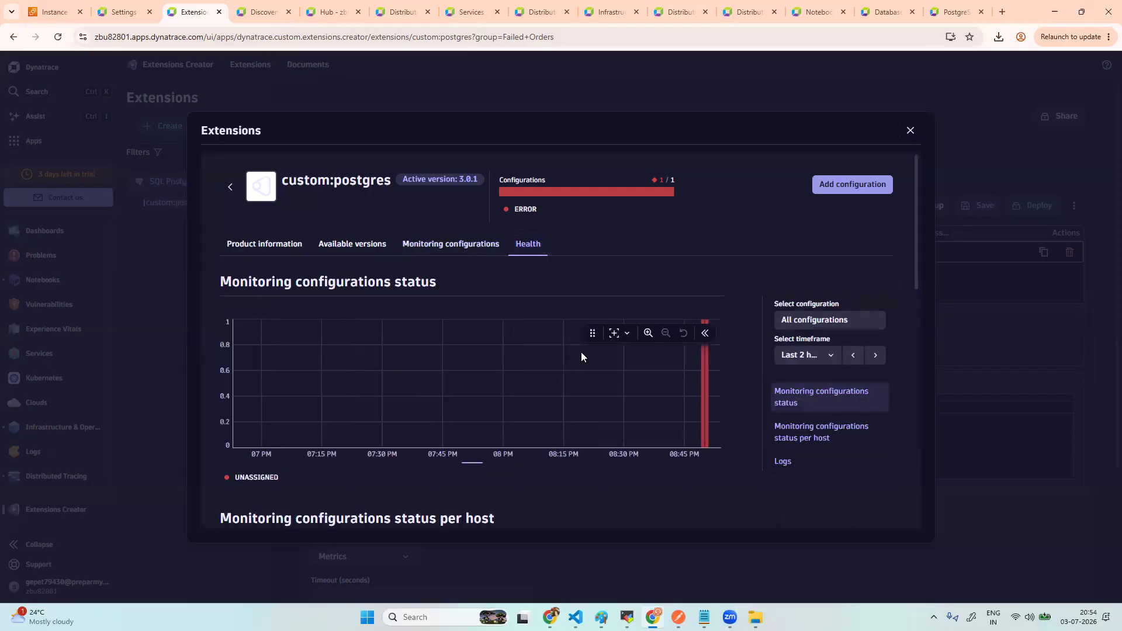
{"action": "scroll", "coordinate": [581, 353], "scroll_direction": "down", "scroll_amount": 5}
{"action": "scroll", "coordinate": [581, 352], "scroll_direction": "down", "scroll_amount": 5}
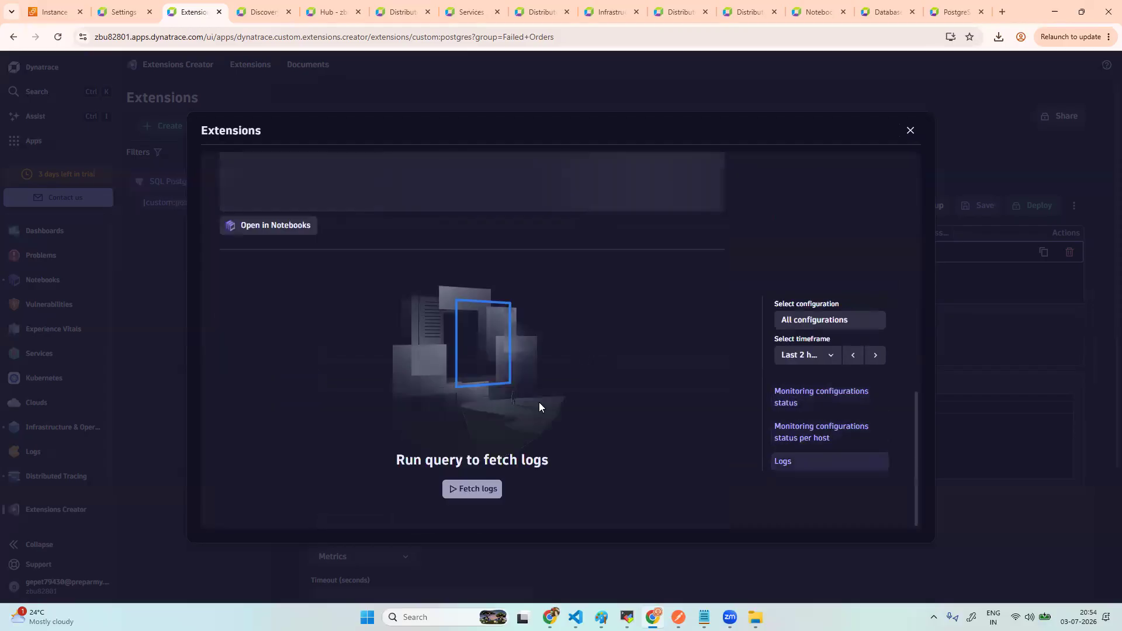
{"action": "left_click", "coordinate": [487, 488]}
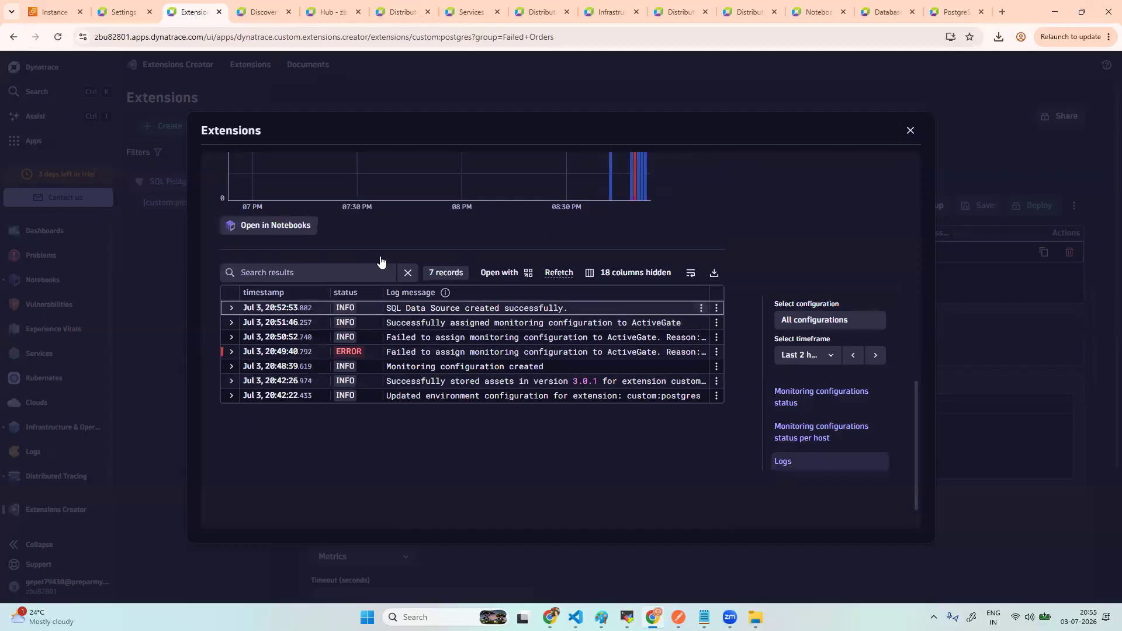
- Reload the page, reopen the extension's Monitor view, and fetch its recent log records again
{"action": "left_click", "coordinate": [58, 37]}
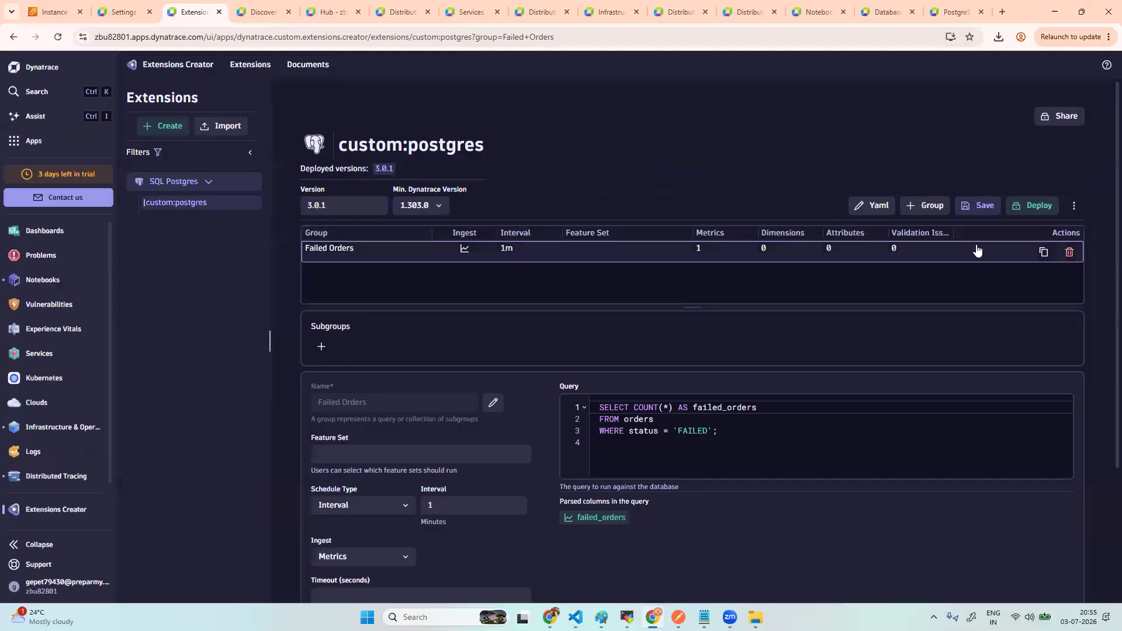
{"action": "left_click", "coordinate": [1073, 207]}
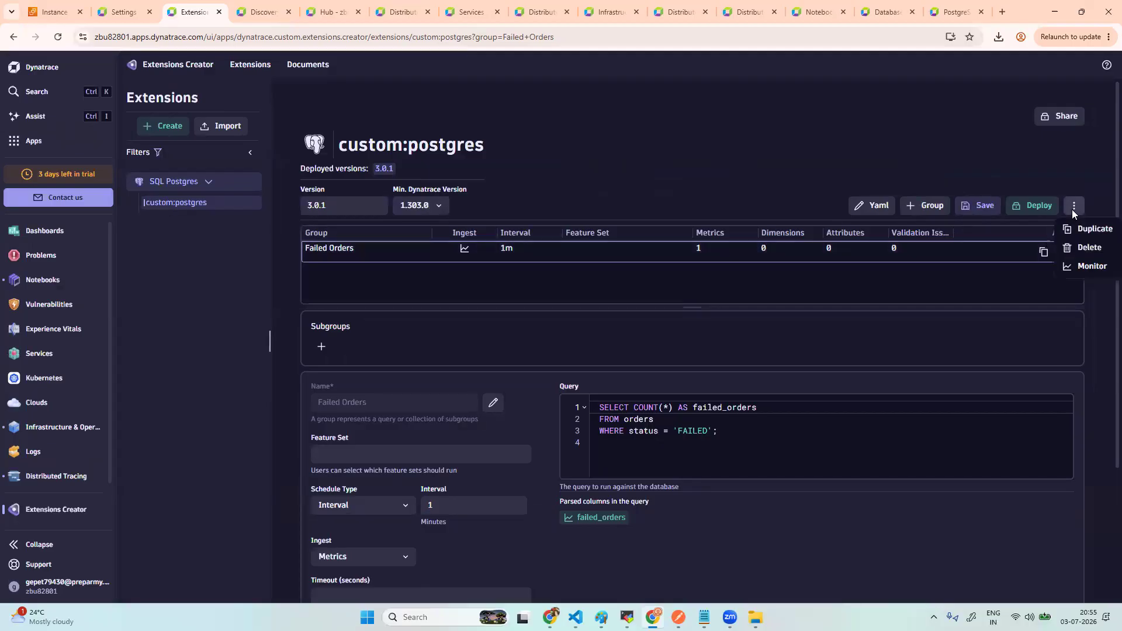
{"action": "left_click", "coordinate": [1084, 264]}
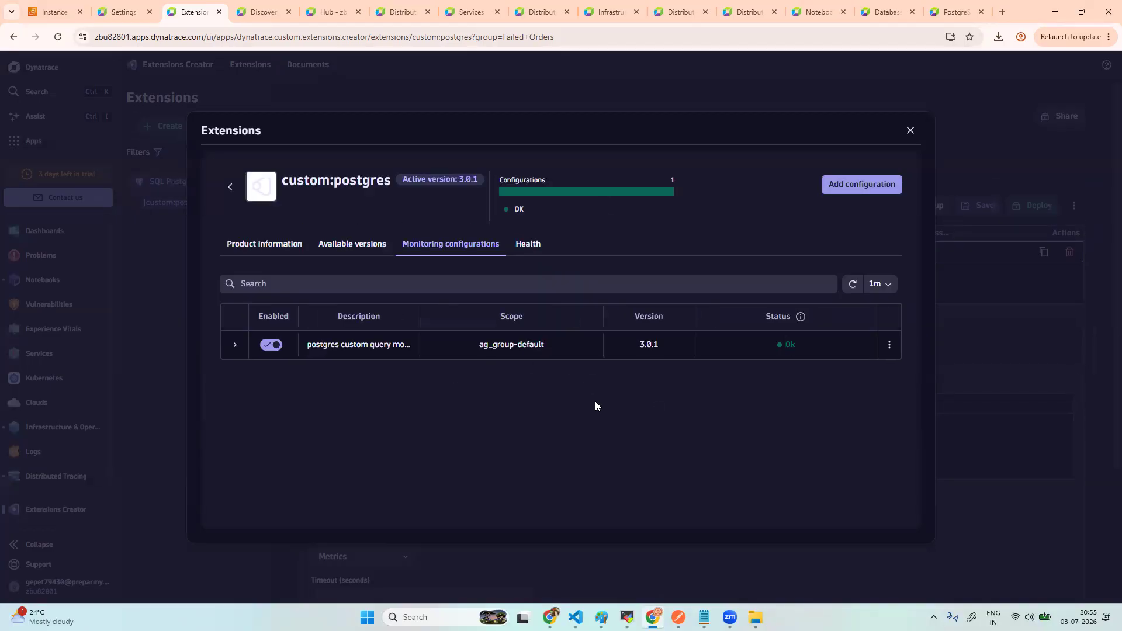
{"action": "left_click", "coordinate": [532, 250]}
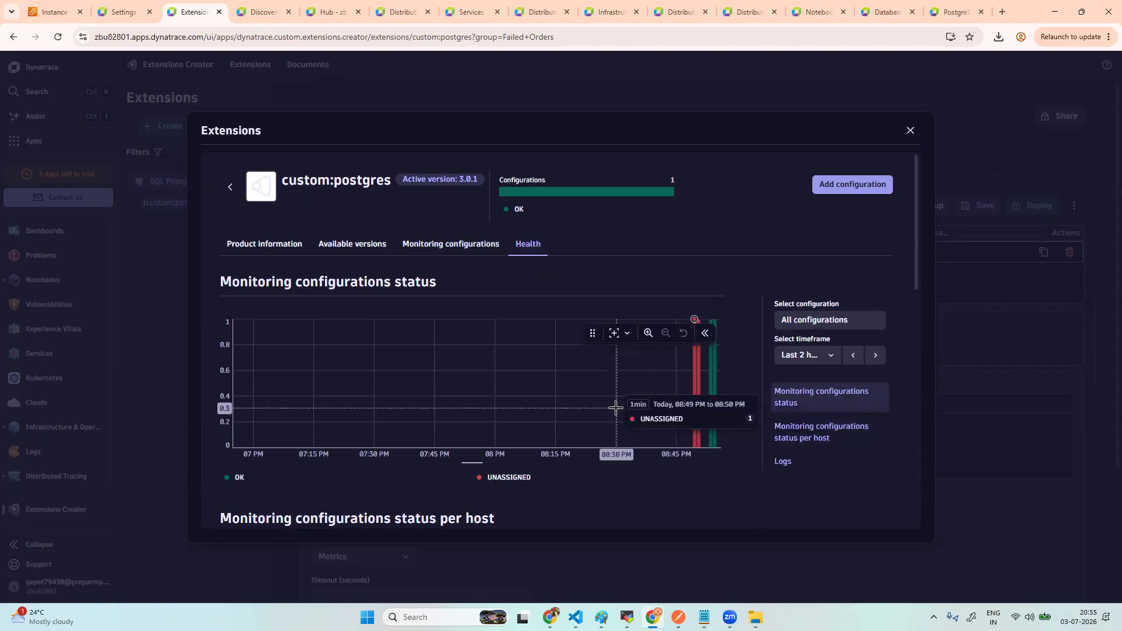
{"action": "scroll", "coordinate": [615, 409], "scroll_direction": "down", "scroll_amount": 5}
{"action": "scroll", "coordinate": [616, 413], "scroll_direction": "down", "scroll_amount": 3}
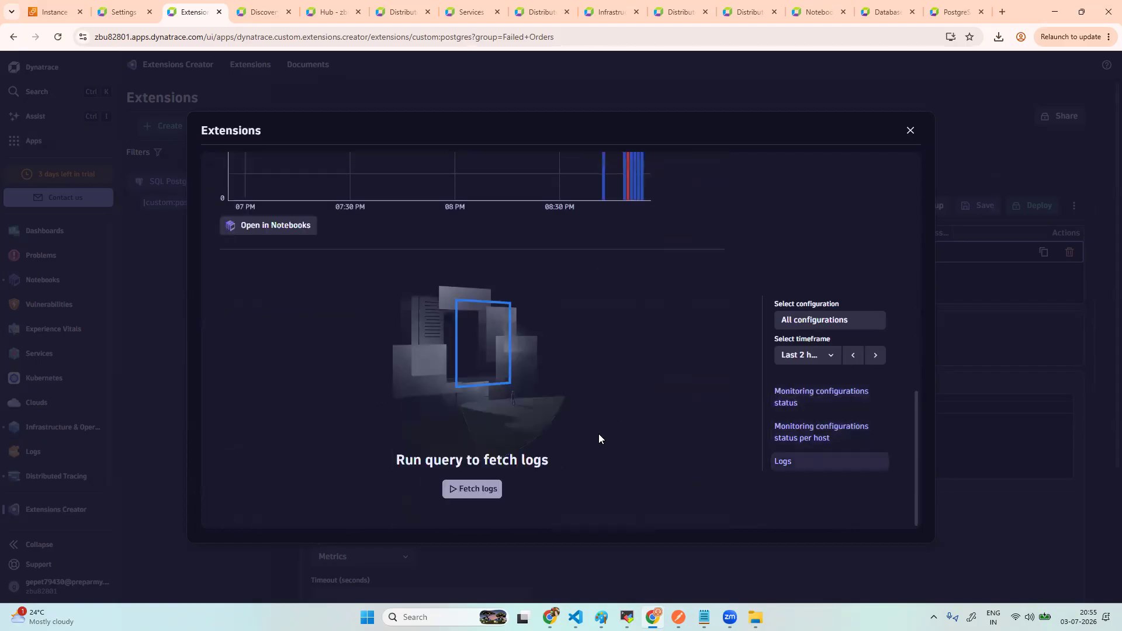
{"action": "left_click", "coordinate": [483, 489]}
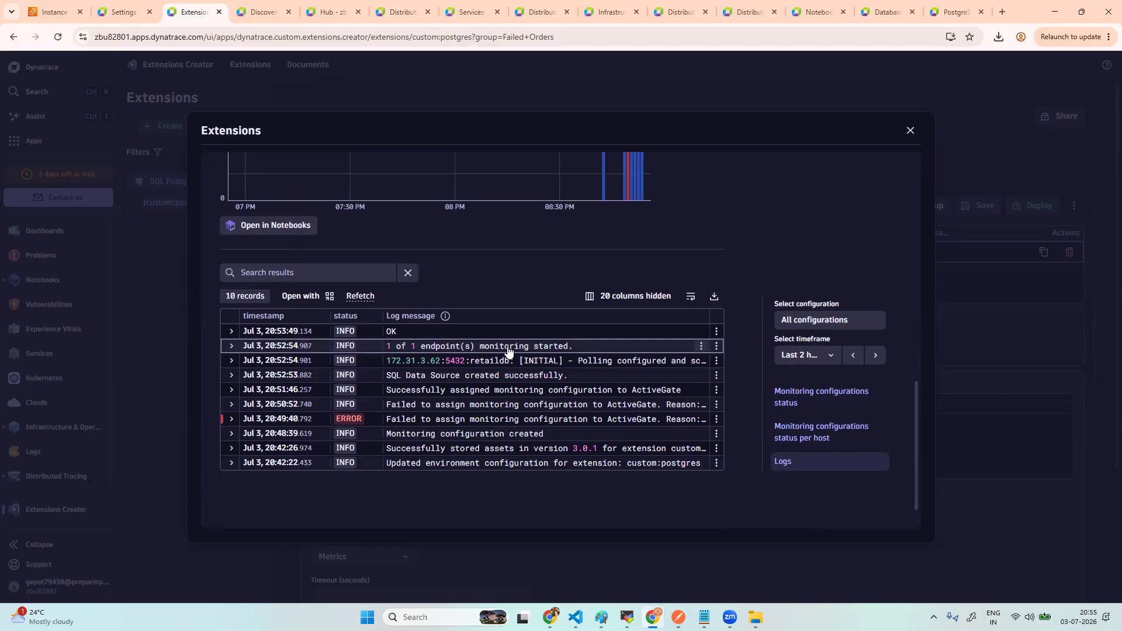
- Close the Extensions dialog and create a new dashboard in the Dashboards app
{"action": "left_click", "coordinate": [912, 133]}
{"action": "left_click", "coordinate": [42, 142]}
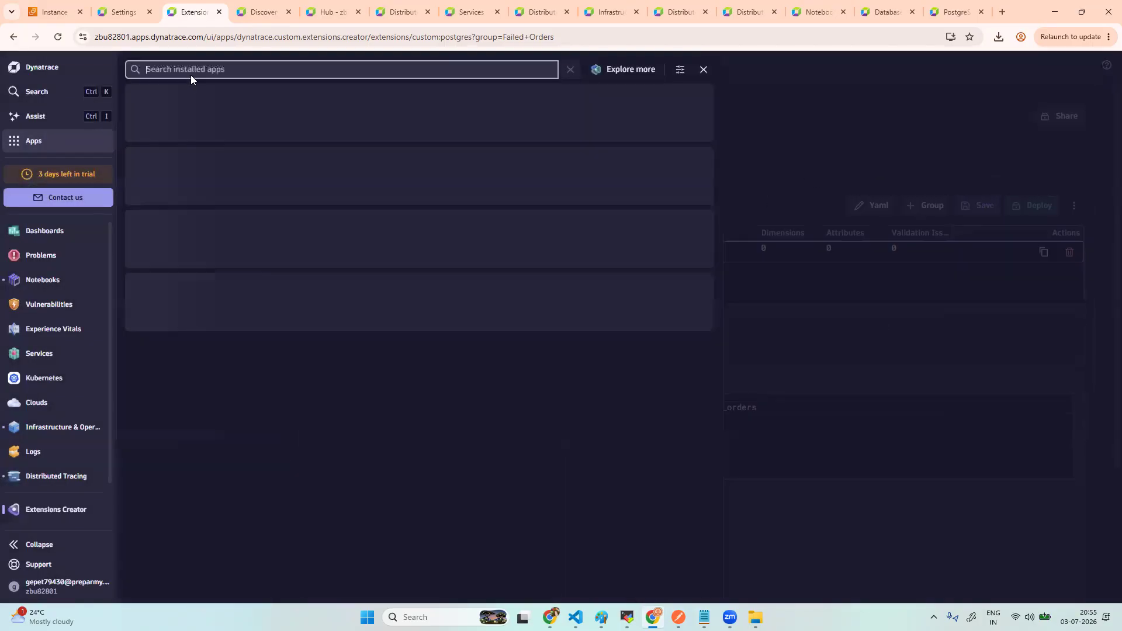
{"action": "type", "text": "das"}
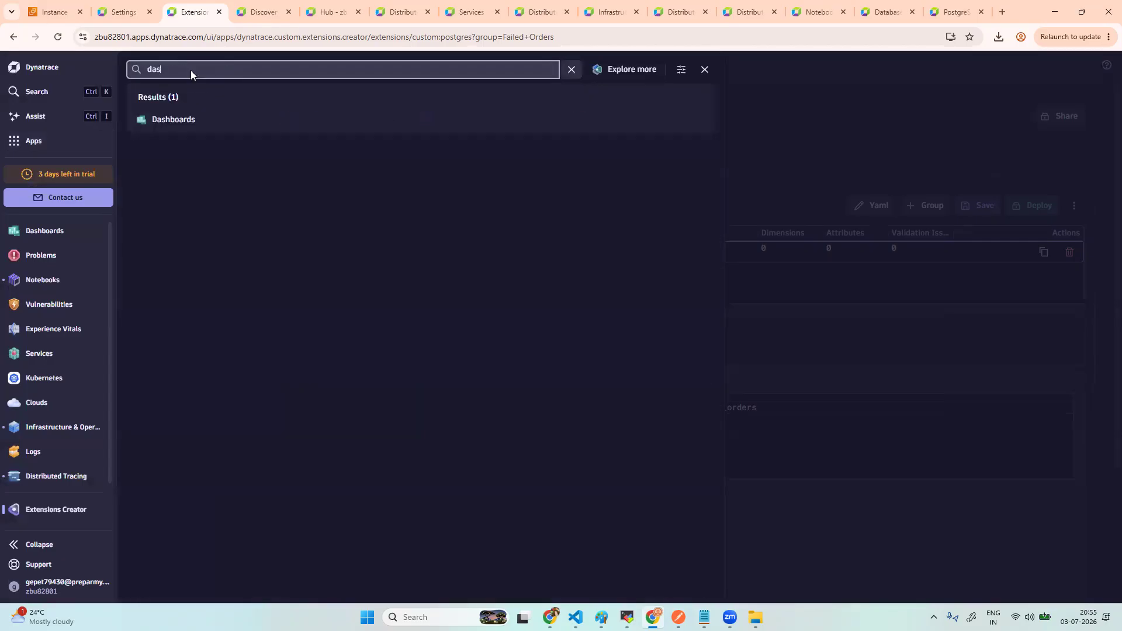
{"action": "left_click", "coordinate": [186, 119]}
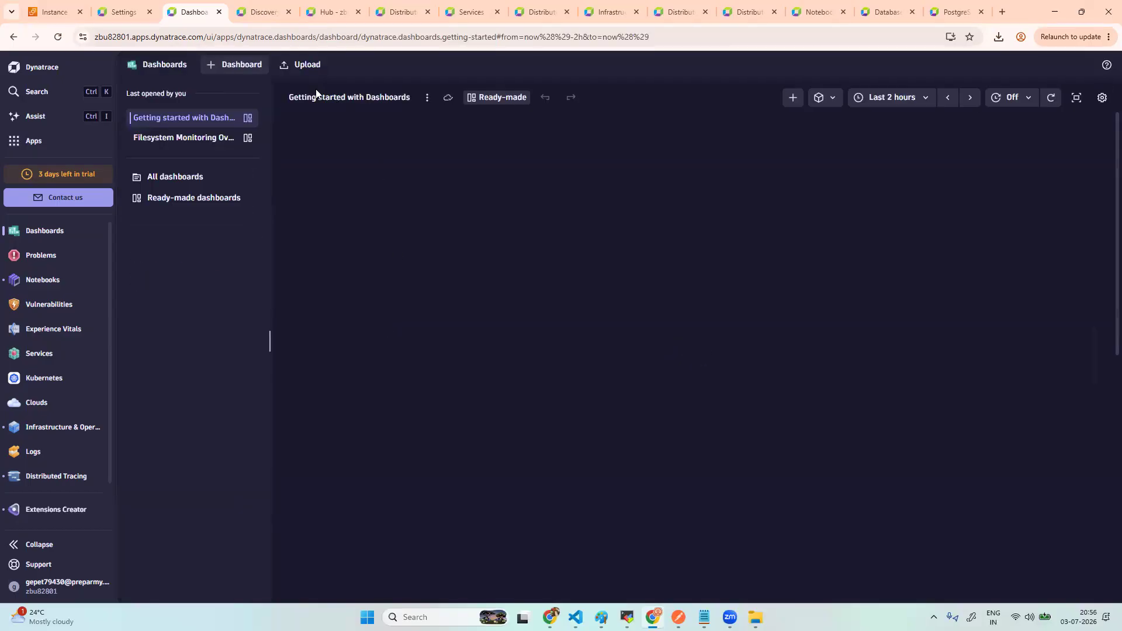
{"action": "left_click", "coordinate": [250, 71]}
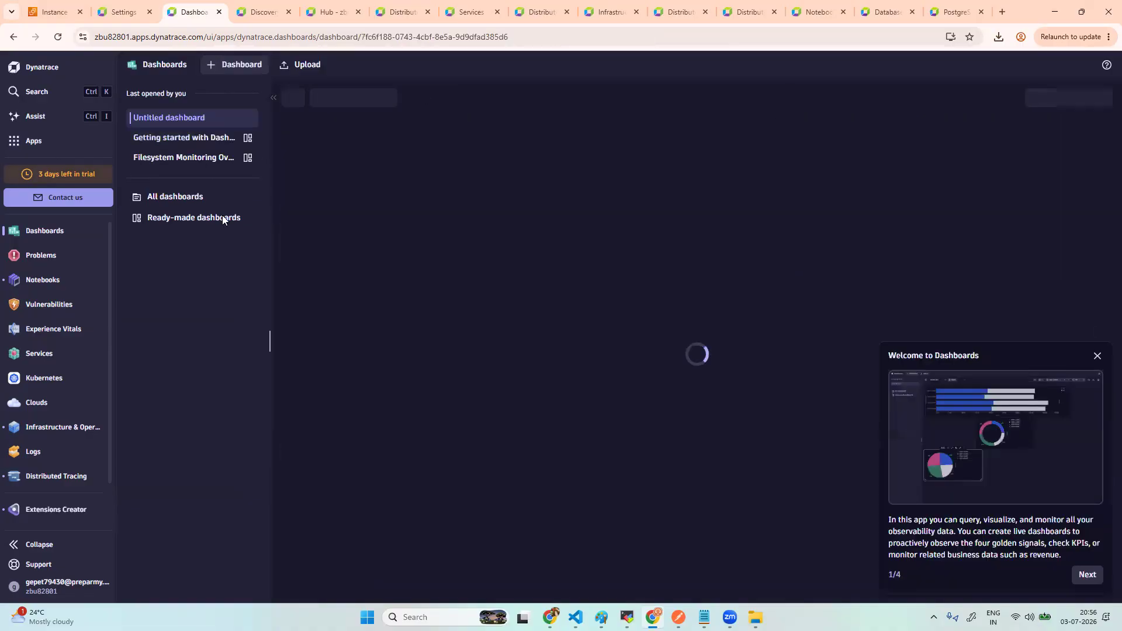
{"action": "left_click", "coordinate": [1098, 356]}
- Search the apps list for 'data ex' and 'metr', then close it without opening anything
{"action": "left_click", "coordinate": [47, 142]}
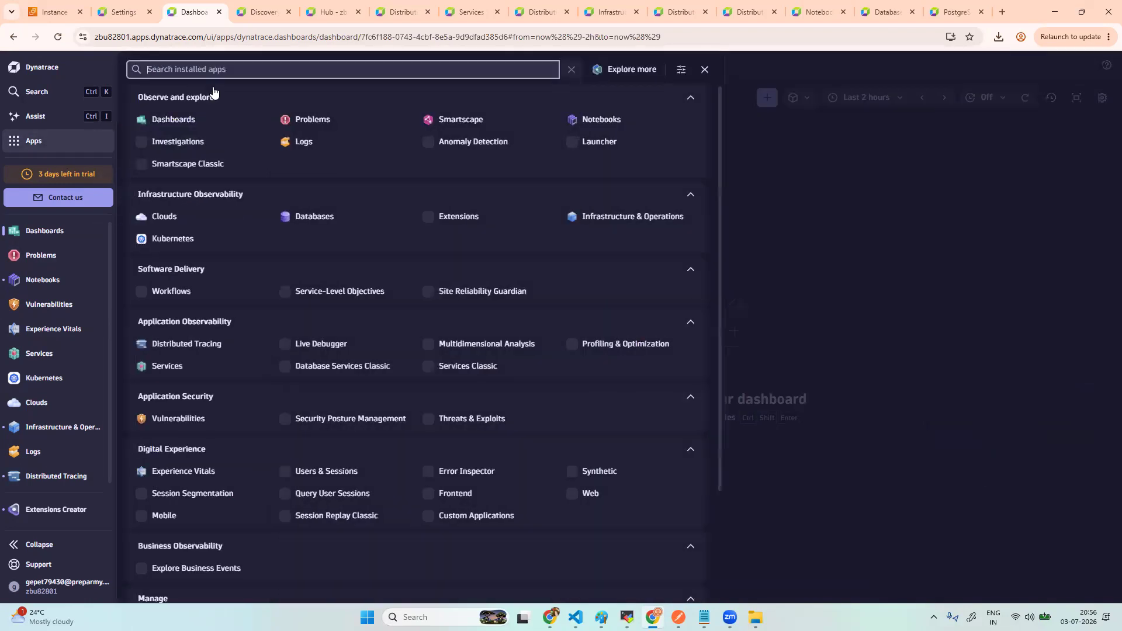
{"action": "type", "text": "dat"}
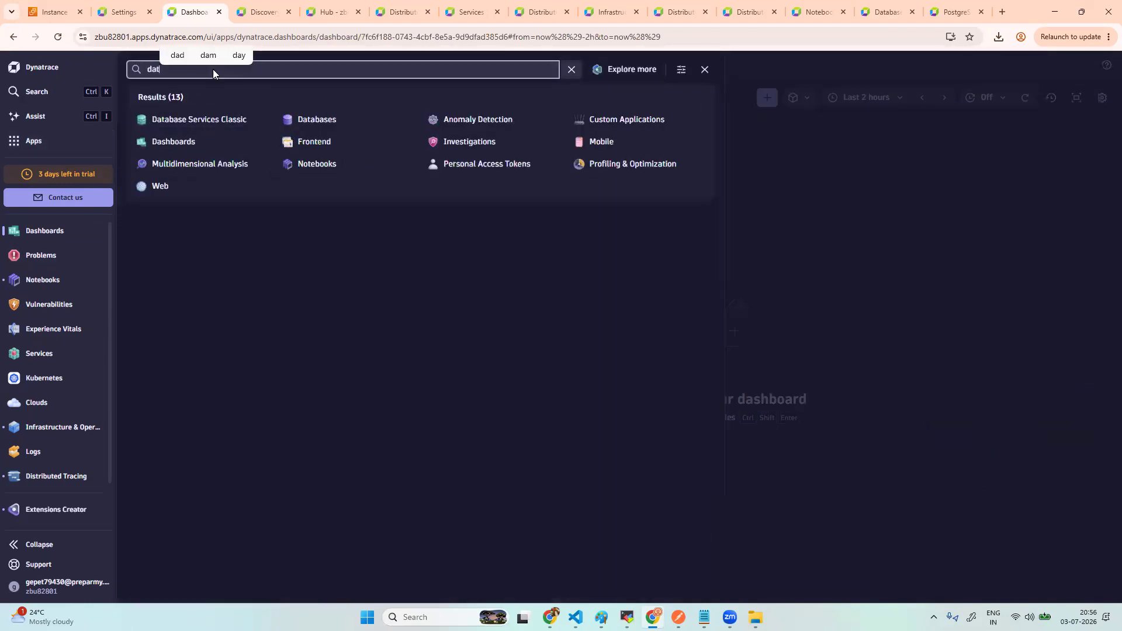
{"action": "type", "text": "a ex"}
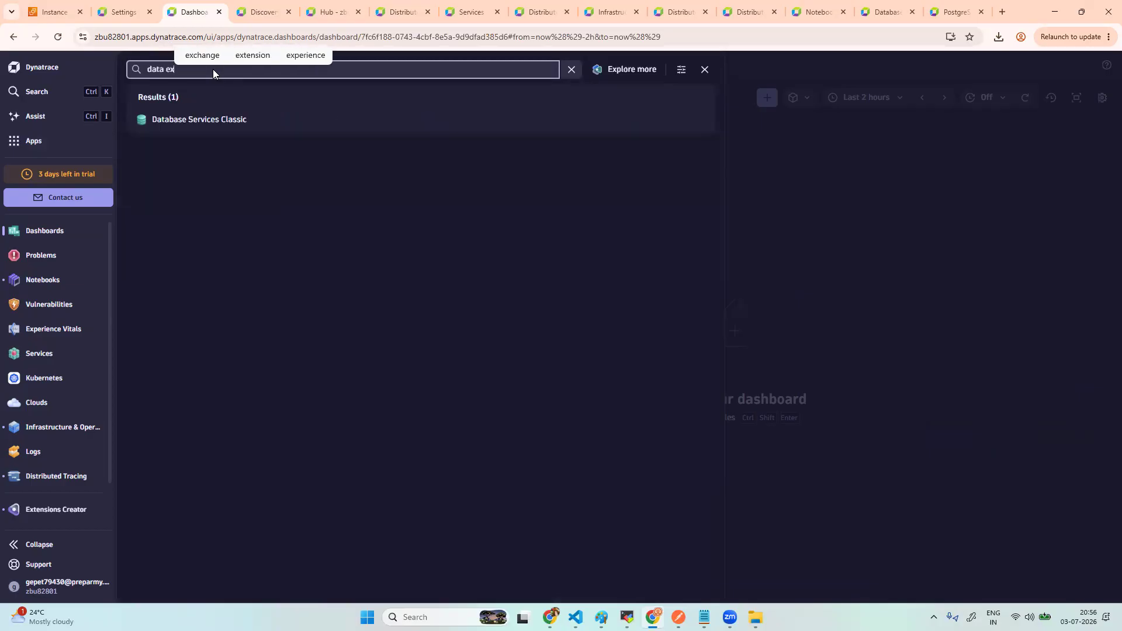
{"action": "key", "text": "BackSpace"}
{"action": "key", "text": "BackSpace"}
{"action": "key", "text": "BackSpace"}
{"action": "key", "text": "BackSpace"}
{"action": "key", "text": "BackSpace"}
{"action": "key", "text": "BackSpace"}
{"action": "key", "text": "BackSpace"}
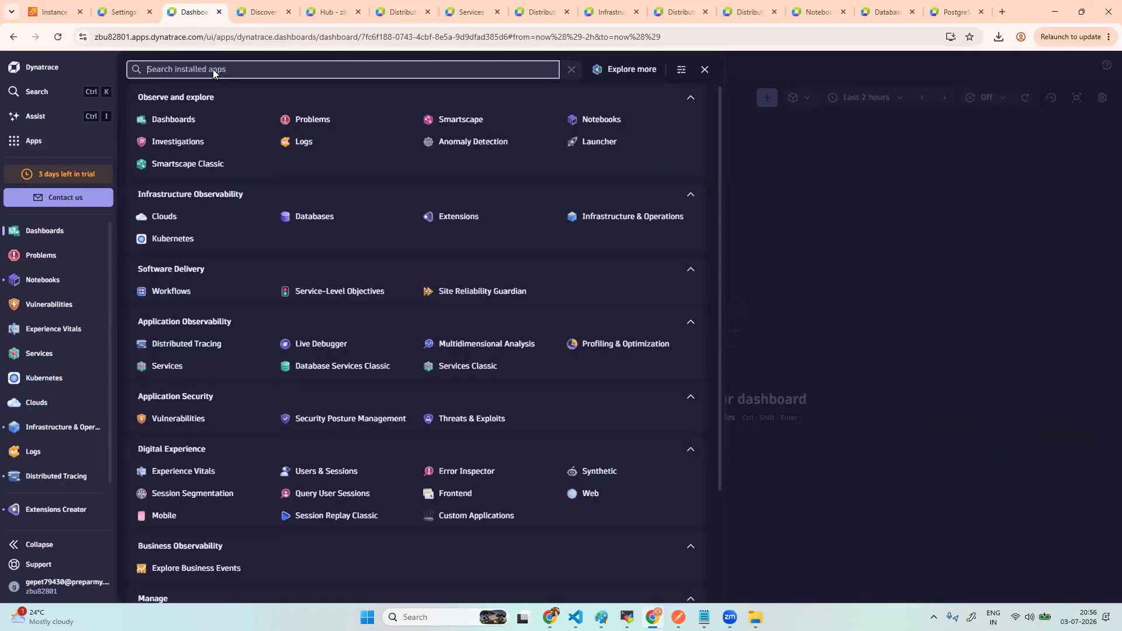
{"action": "type", "text": "metr"}
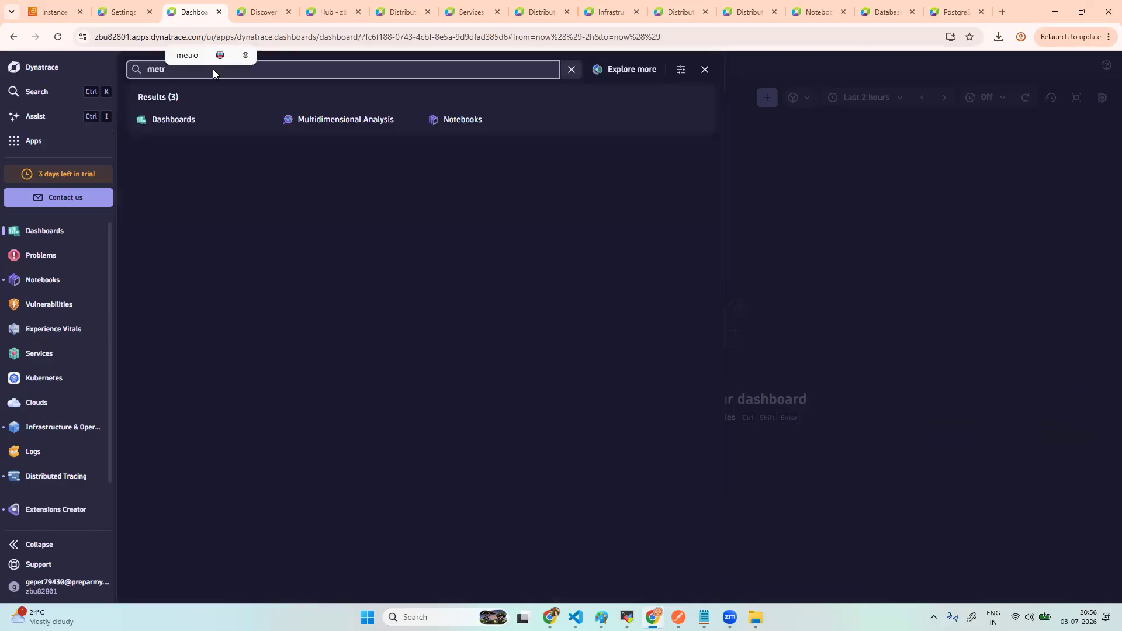
{"action": "key", "text": "BackSpace"}
{"action": "key", "text": "BackSpace"}
{"action": "key", "text": "BackSpace"}
{"action": "key", "text": "BackSpace"}
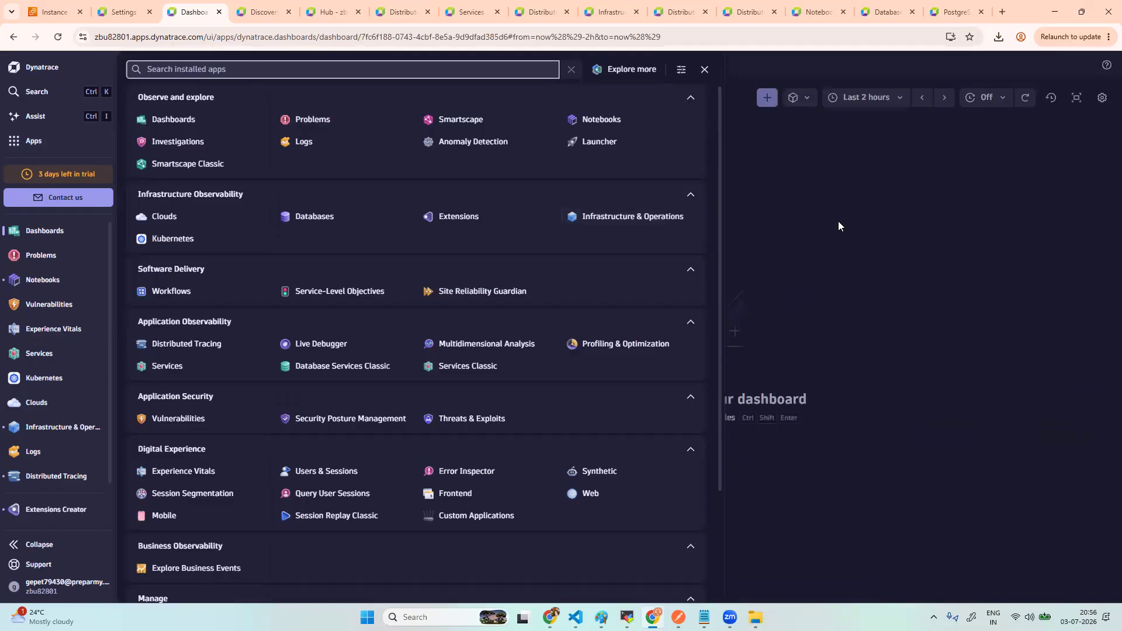
{"action": "left_click", "coordinate": [838, 222]}
- Add a metrics tile charting avg(custom.postgres.failed_orders) and resize it to 22×8
{"action": "left_click", "coordinate": [766, 98]}
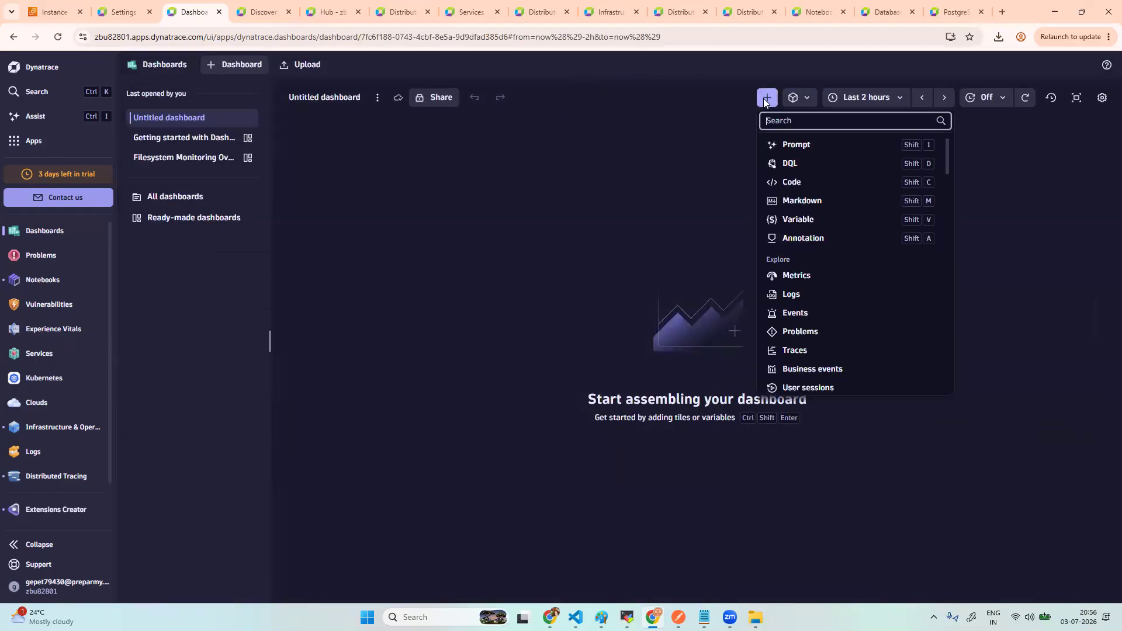
{"action": "left_click", "coordinate": [805, 279]}
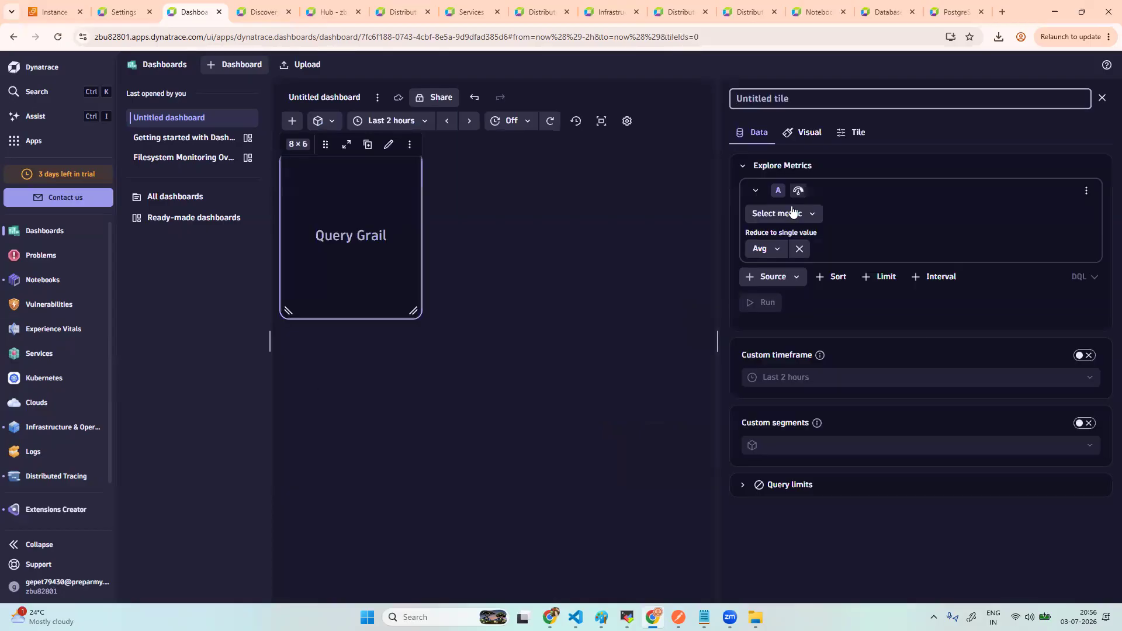
{"action": "left_click", "coordinate": [778, 215]}
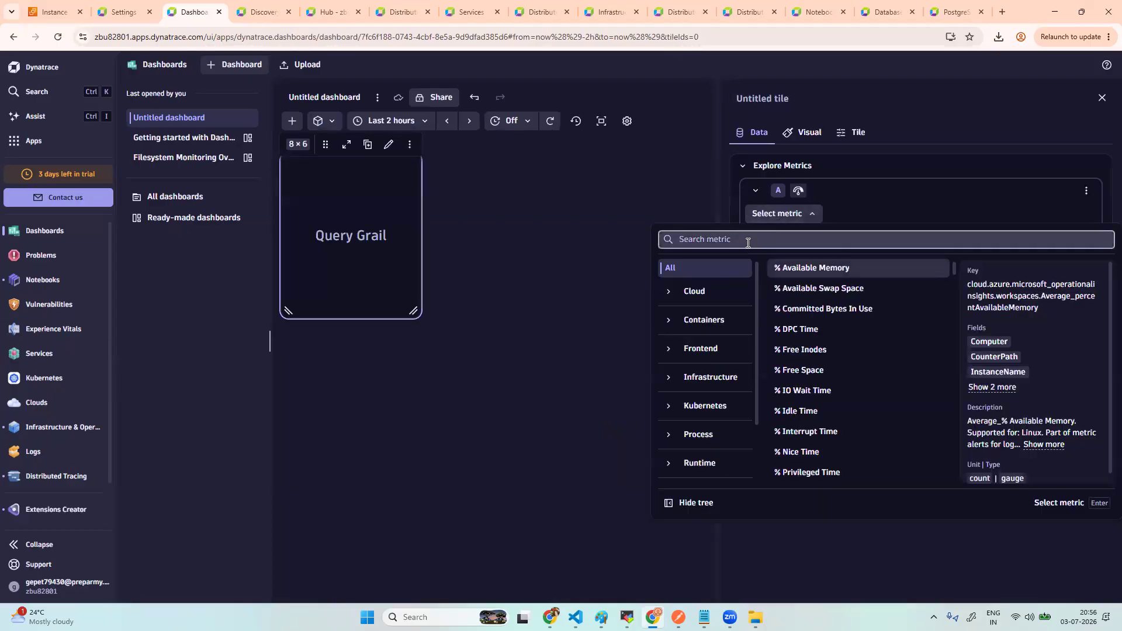
{"action": "type", "text": "failed"}
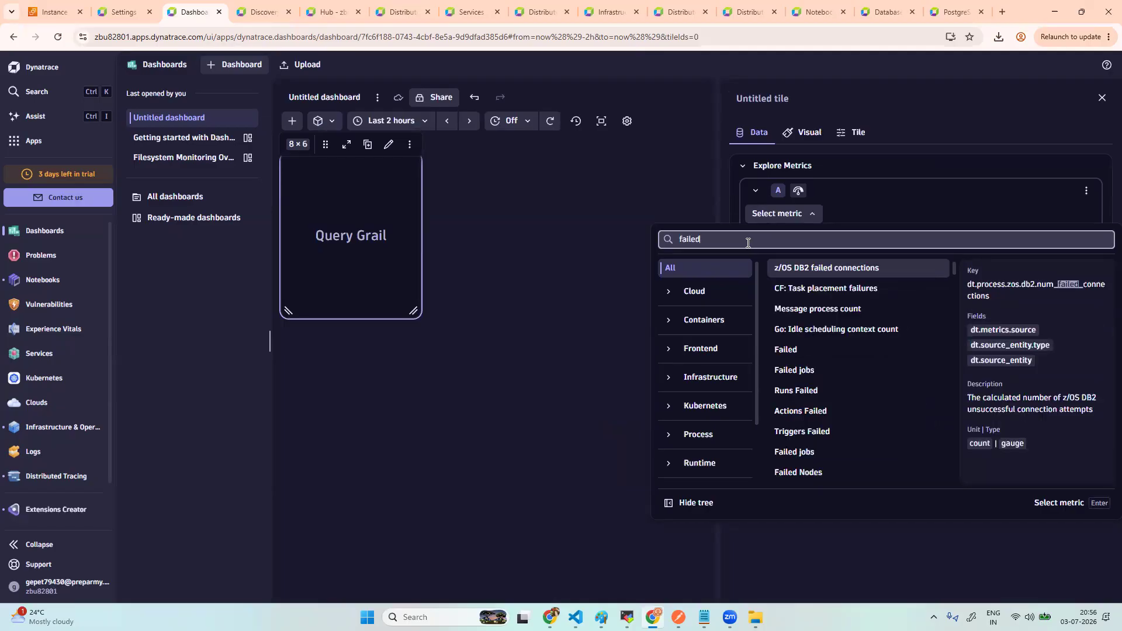
{"action": "type", "text": "or"}
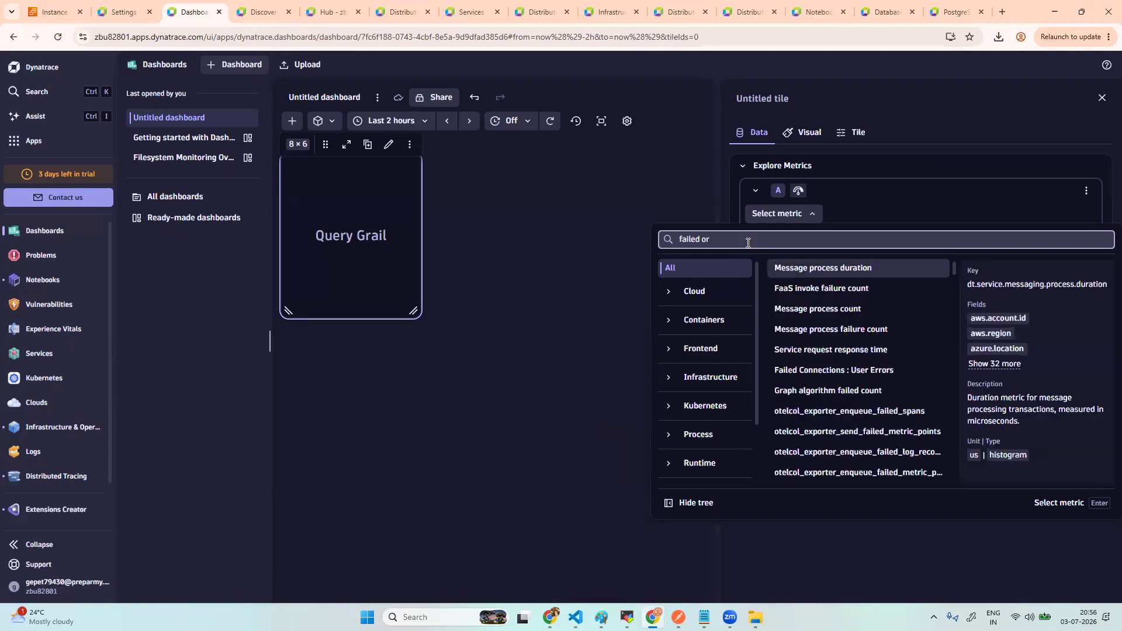
{"action": "type", "text": "der"}
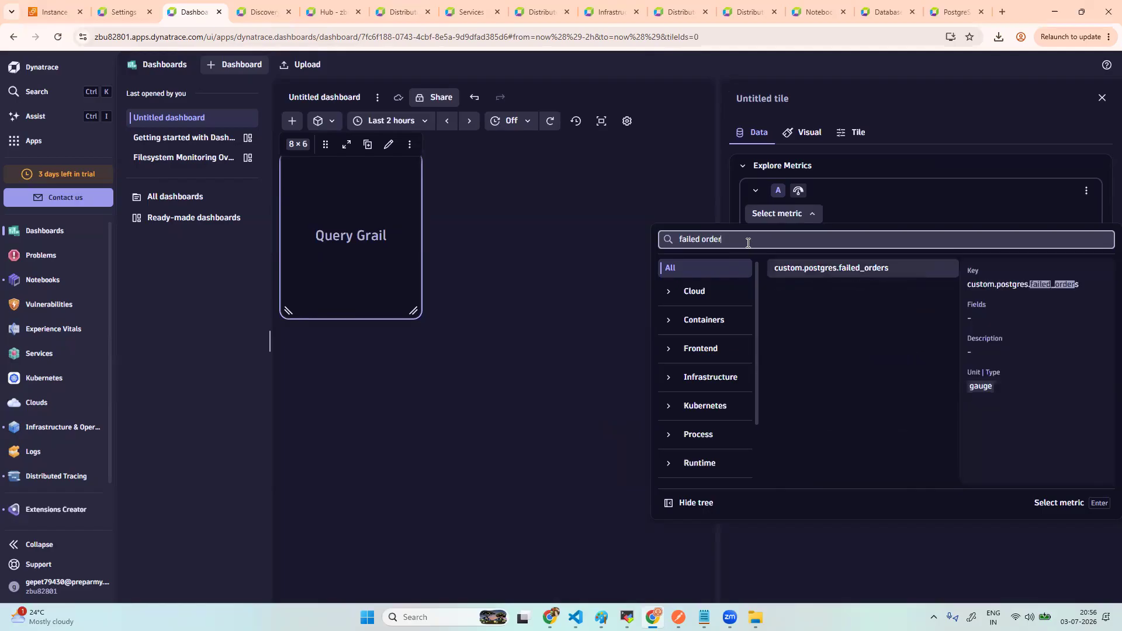
{"action": "left_click", "coordinate": [850, 275]}
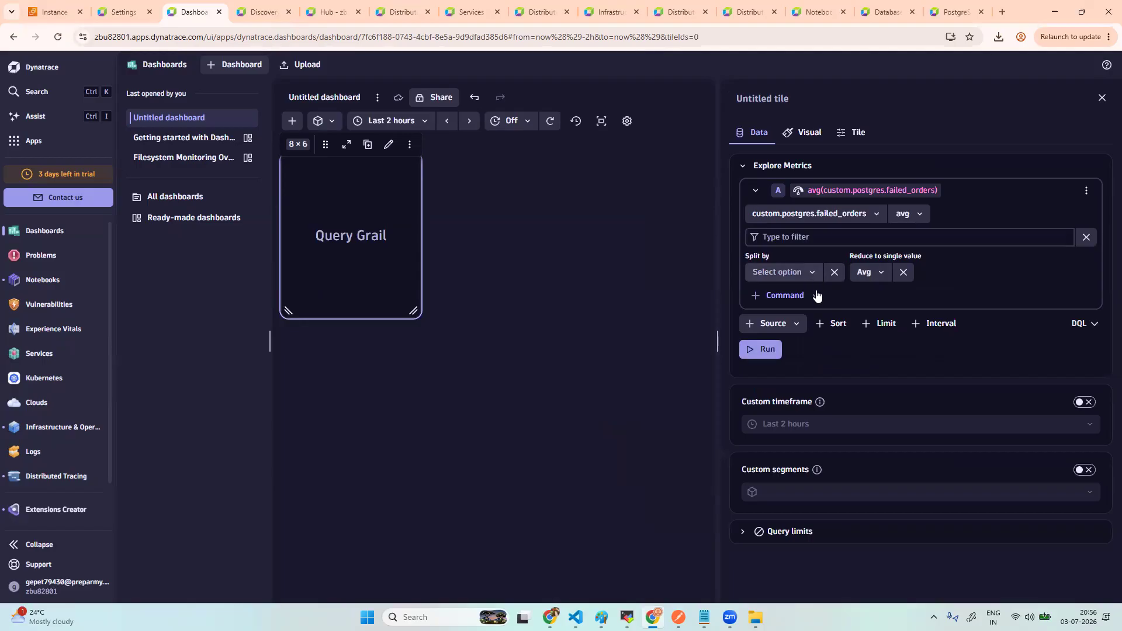
{"action": "left_click", "coordinate": [765, 350]}
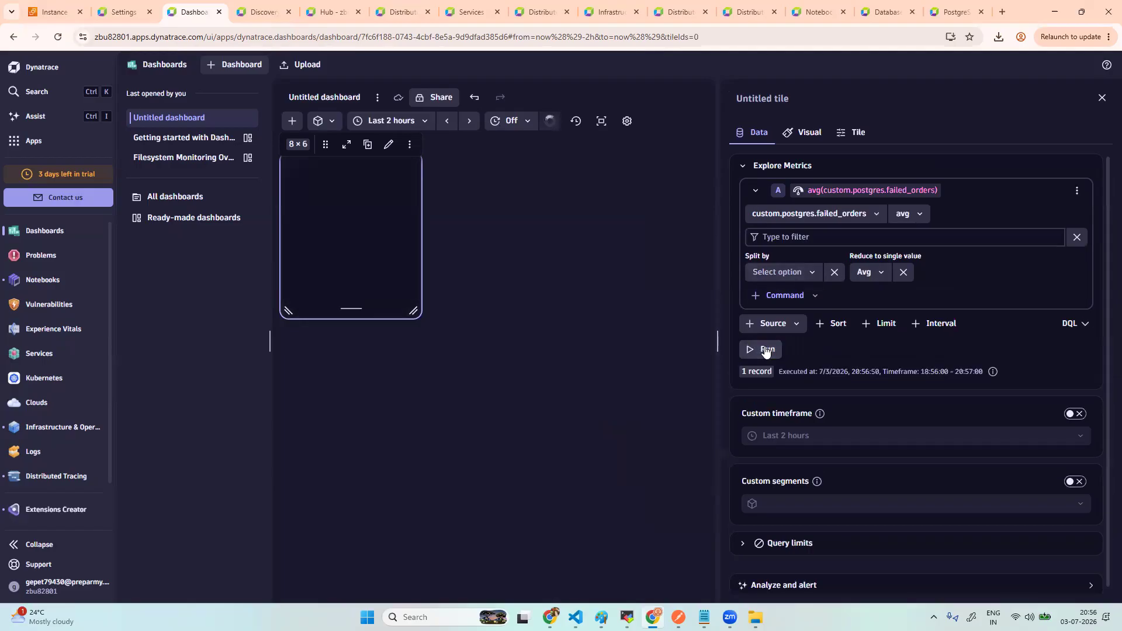
{"action": "left_click_drag", "start_coordinate": [412, 312], "coordinate": [665, 369]}
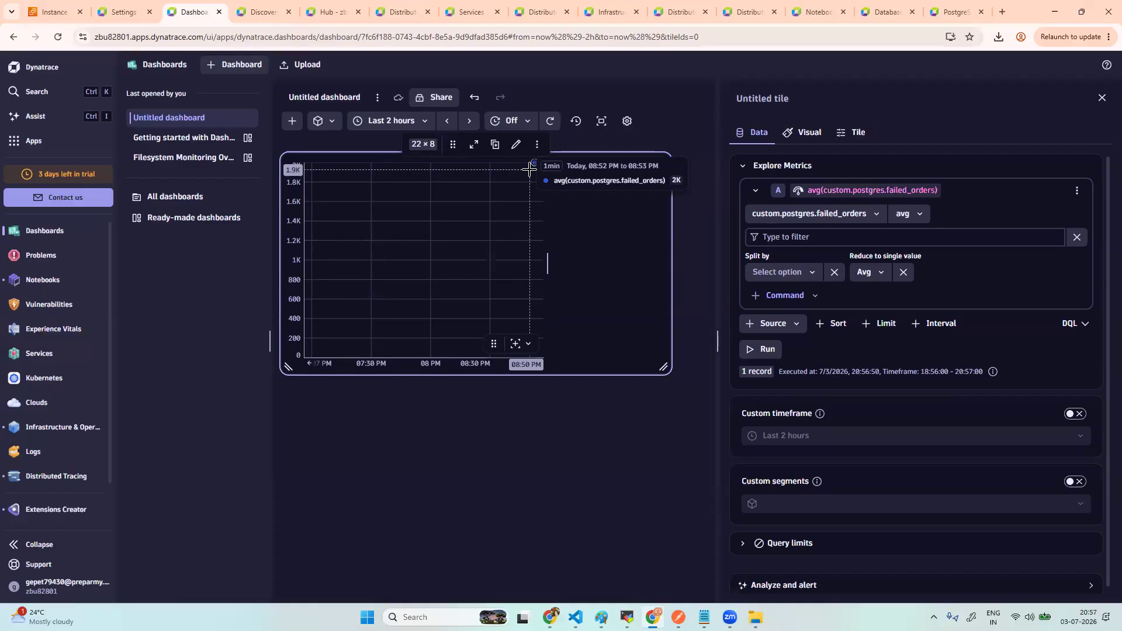
{"action": "mouse_move", "coordinate": [627, 617]}
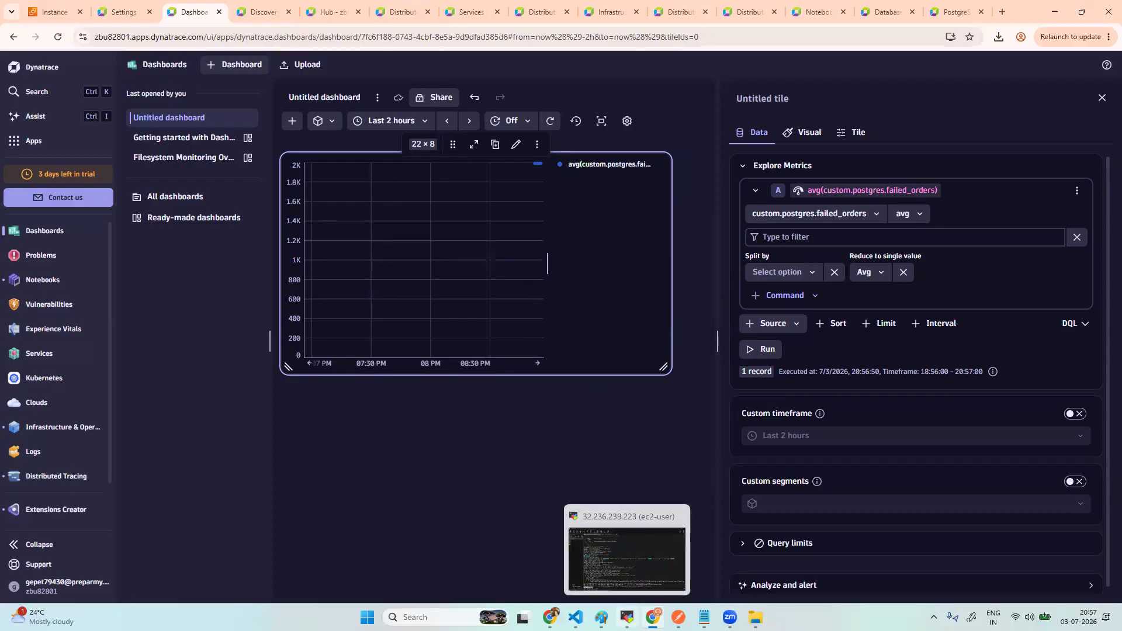
{"action": "left_click", "coordinate": [628, 617]}
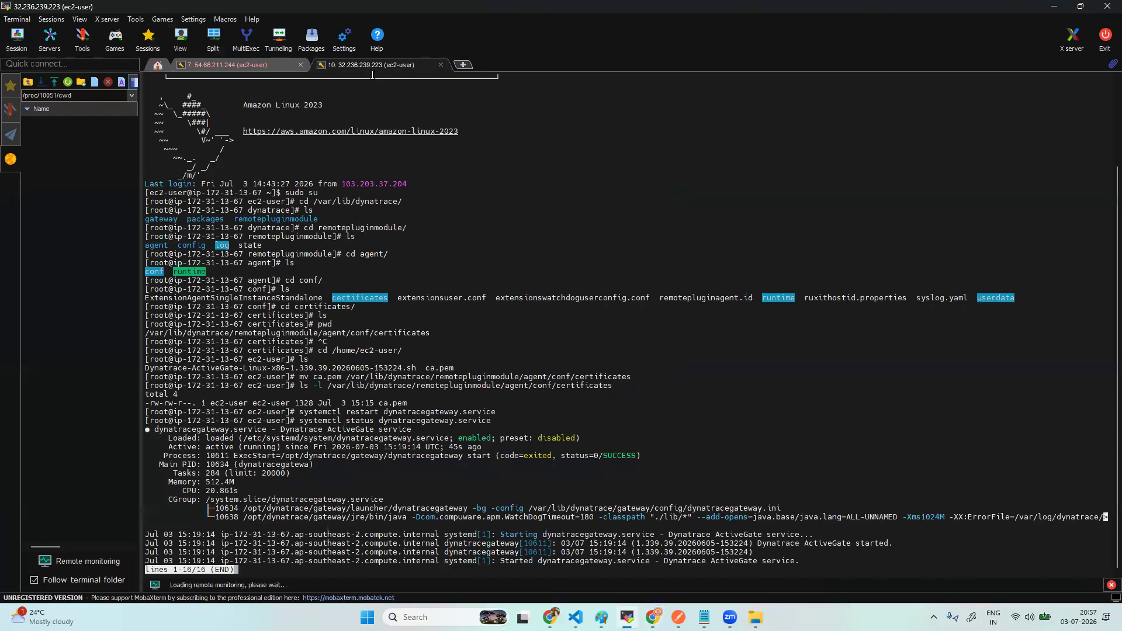
{"action": "left_click", "coordinate": [227, 64]}
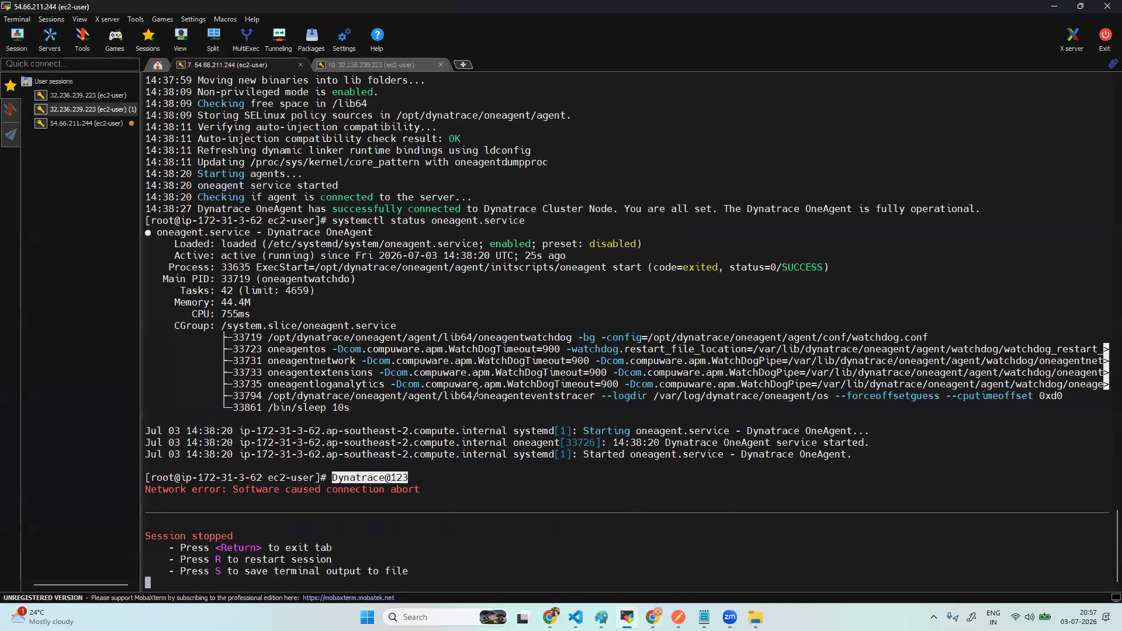
{"action": "scroll", "coordinate": [477, 394], "scroll_direction": "up", "scroll_amount": 20}
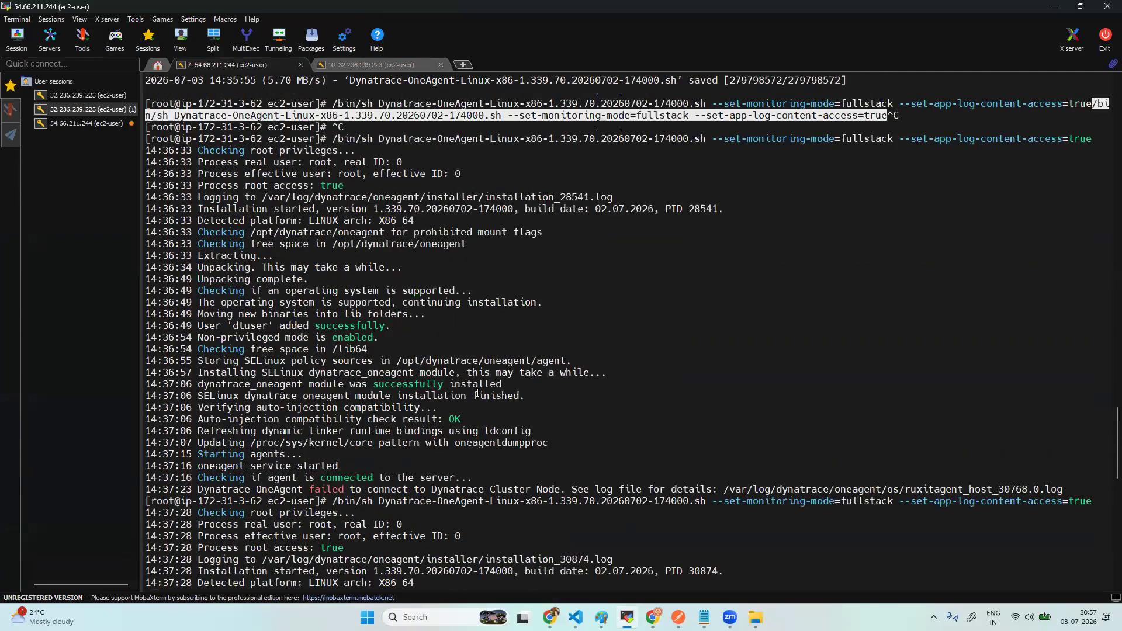
{"action": "scroll", "coordinate": [477, 394], "scroll_direction": "up", "scroll_amount": 15}
{"action": "scroll", "coordinate": [238, 308], "scroll_direction": "down", "scroll_amount": 8}
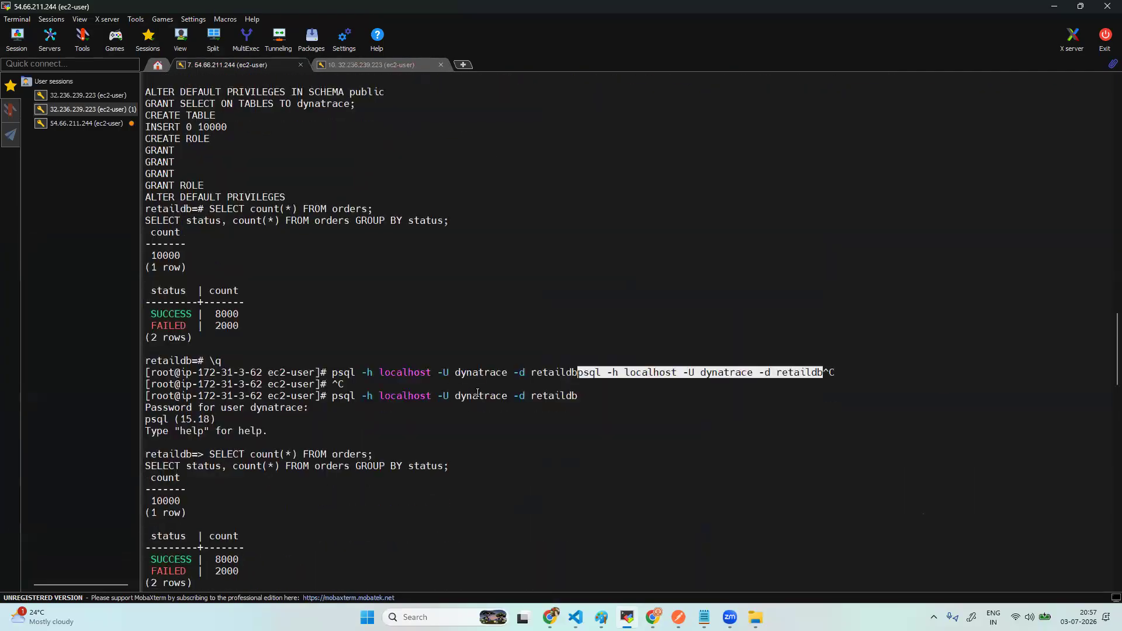
{"action": "double_click", "coordinate": [227, 326]}
{"action": "key", "text": "alt+Tab"}
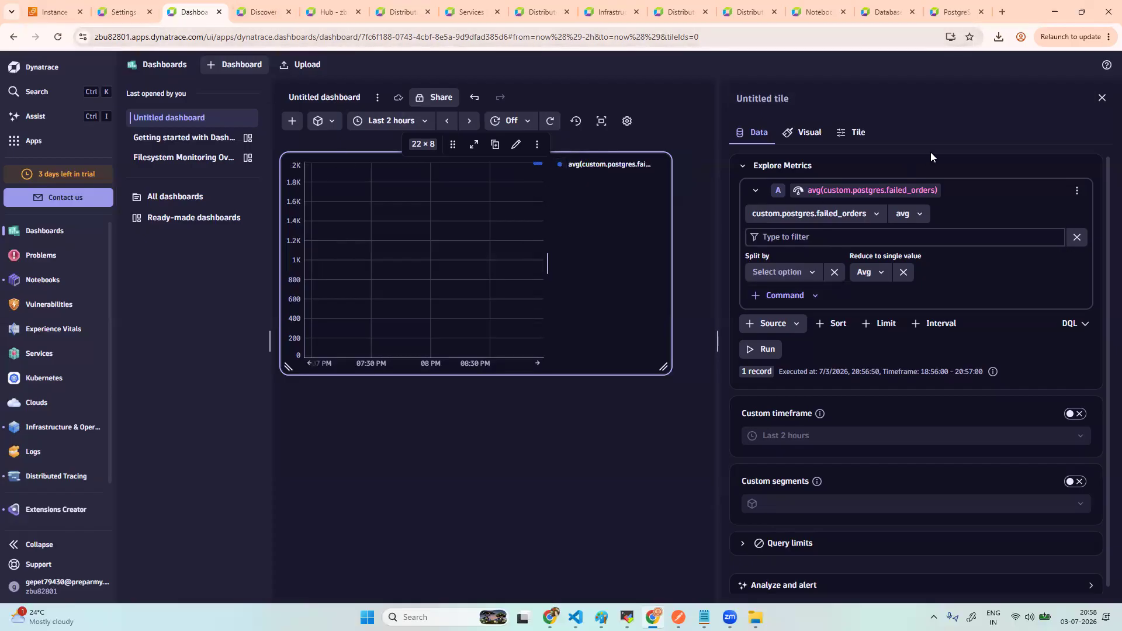
- Close the tile editor, then go through Hub to open custom:postgres in Custom Extensions Creator
{"action": "left_click", "coordinate": [1102, 98]}
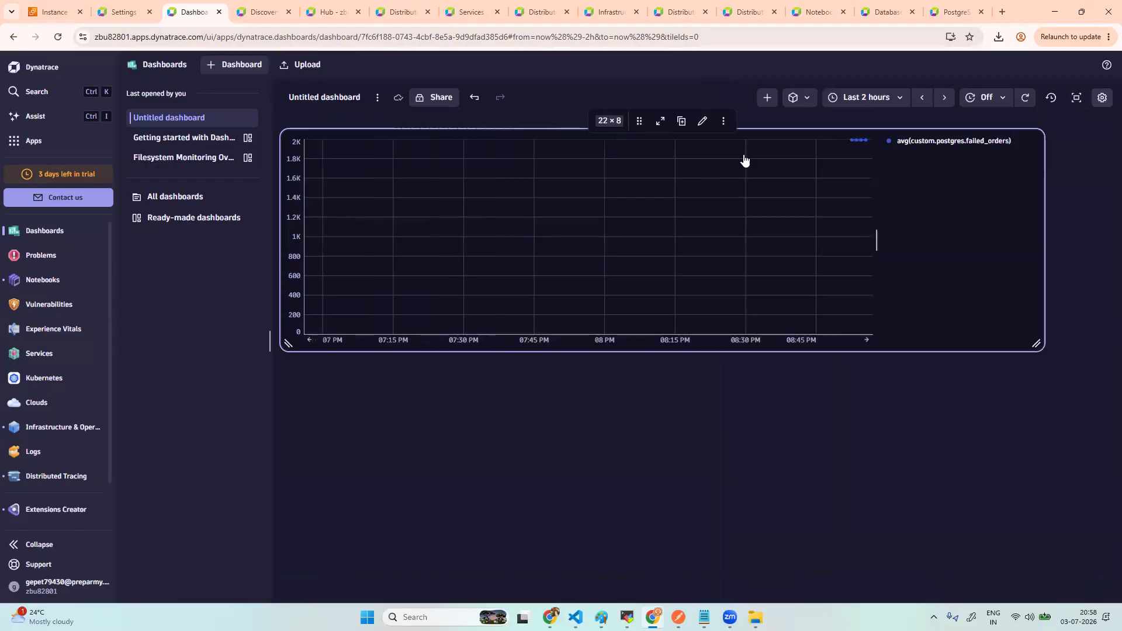
{"action": "left_click", "coordinate": [38, 144]}
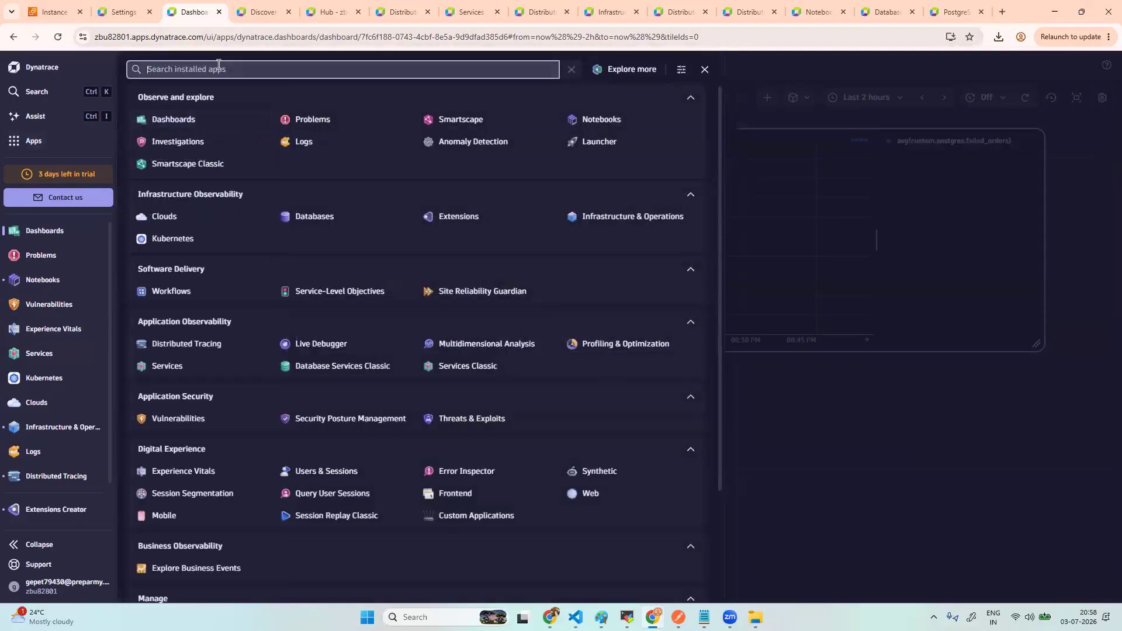
{"action": "type", "text": "hub"}
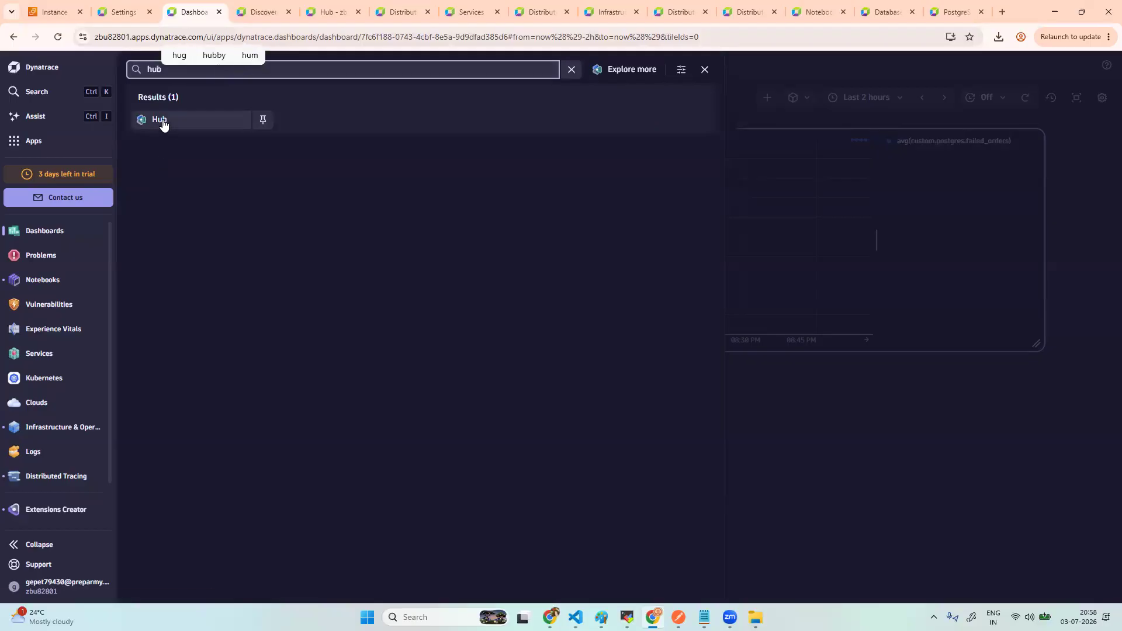
{"action": "left_click", "coordinate": [161, 120]}
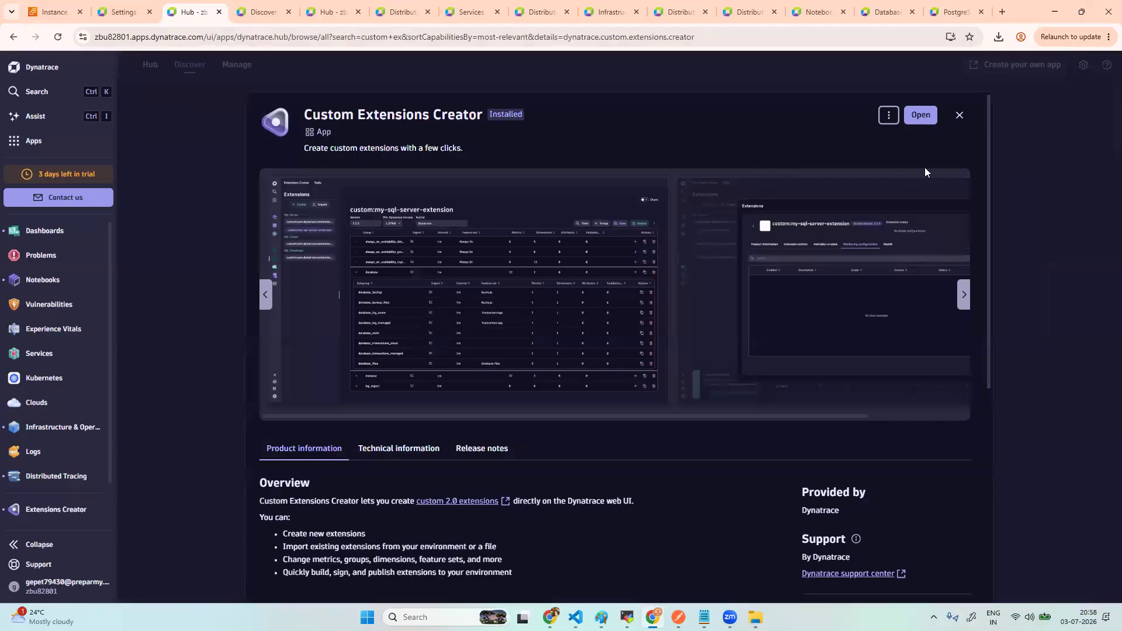
{"action": "left_click", "coordinate": [917, 118]}
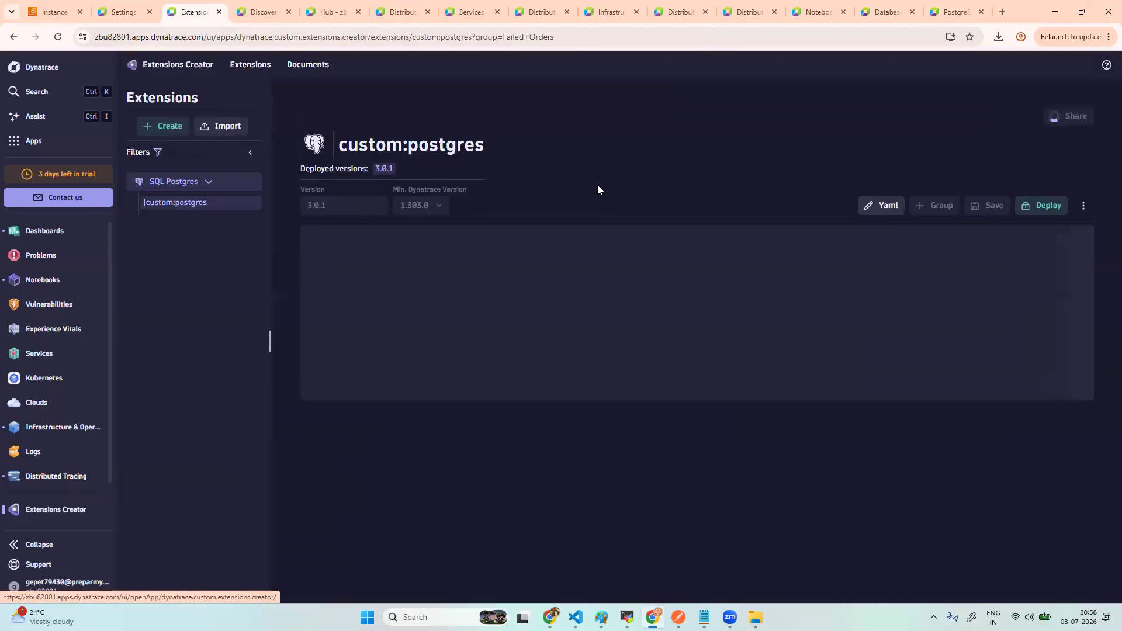
- Change line 5 of the custom:postgres YAML to version "3.0.2" and save it
{"action": "left_click", "coordinate": [863, 206]}
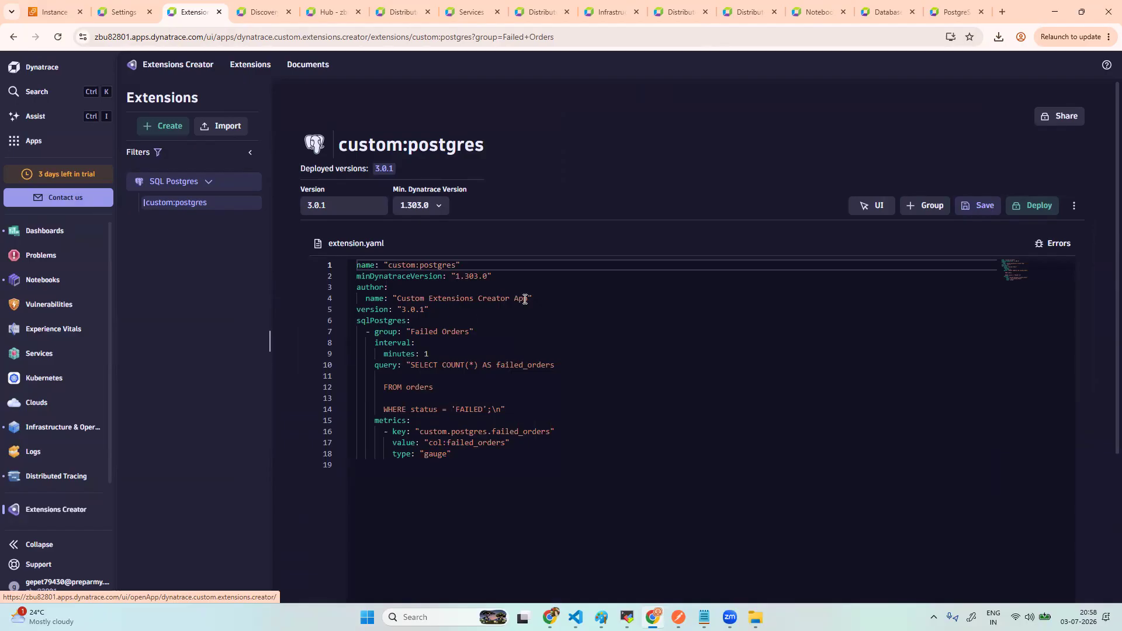
{"action": "left_click", "coordinate": [427, 309]}
{"action": "key", "text": "Left"}
{"action": "key", "text": "shift+Left"}
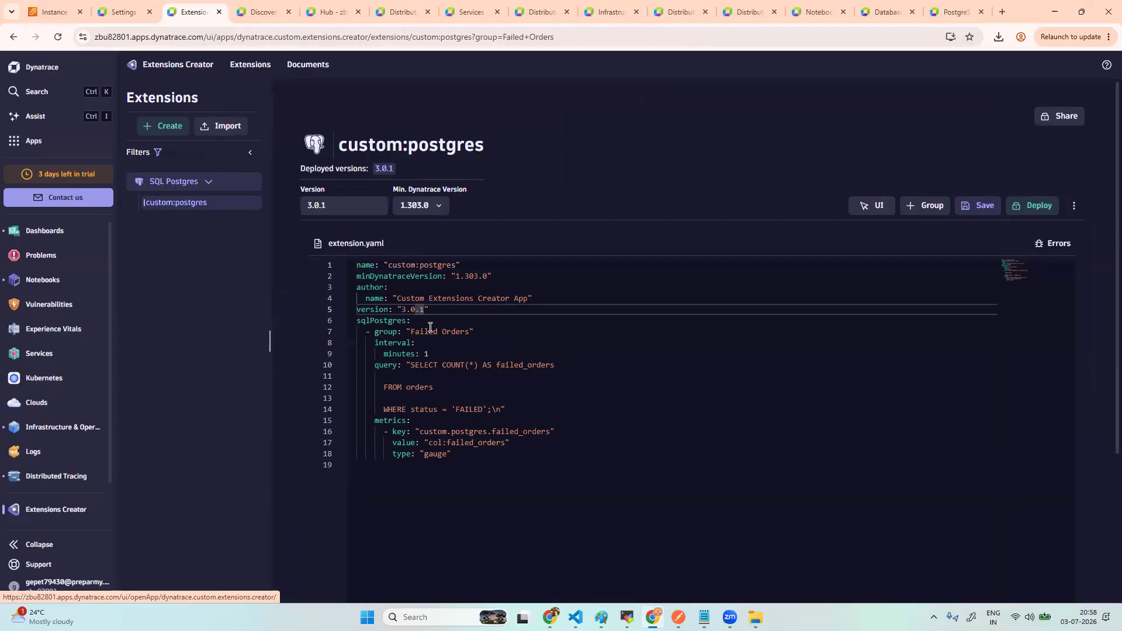
{"action": "key", "text": "BackSpace"}
{"action": "type", "text": "2"}
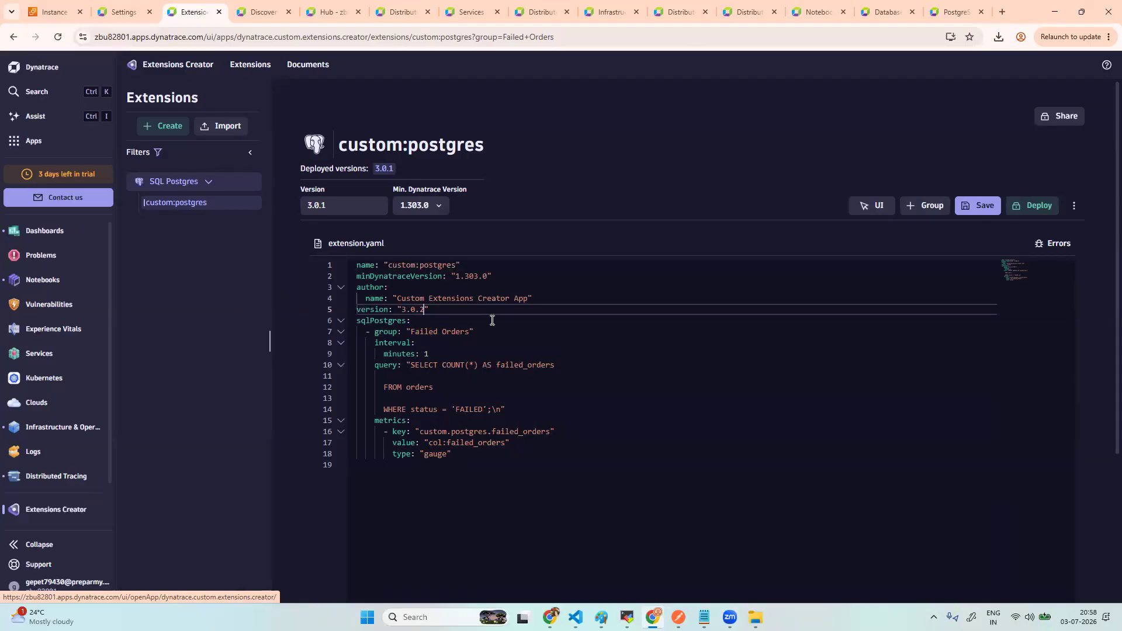
{"action": "left_click", "coordinate": [982, 208]}
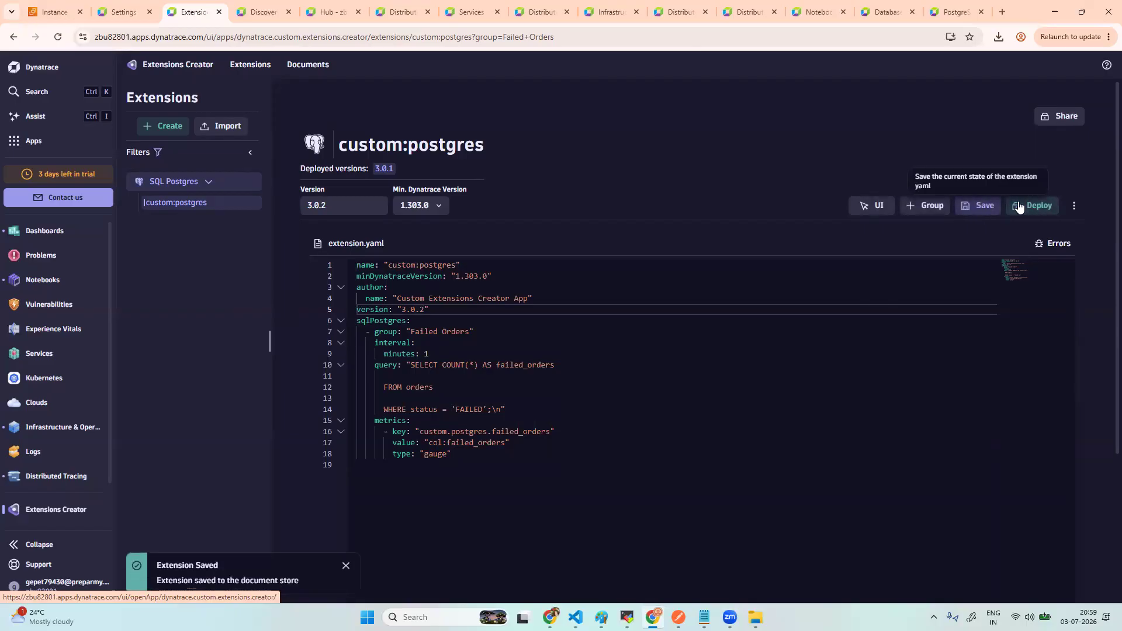
- Sign custom:postgres 3.0.2 with Downloads/developer.pem and publish it
{"action": "left_click", "coordinate": [1032, 205]}
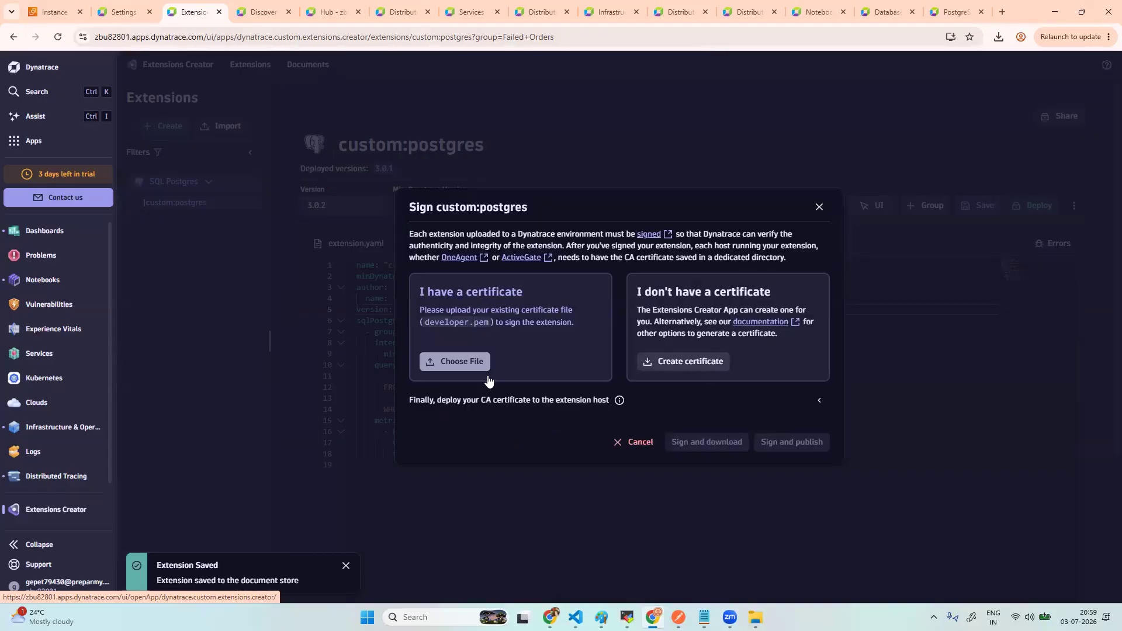
{"action": "left_click", "coordinate": [476, 362]}
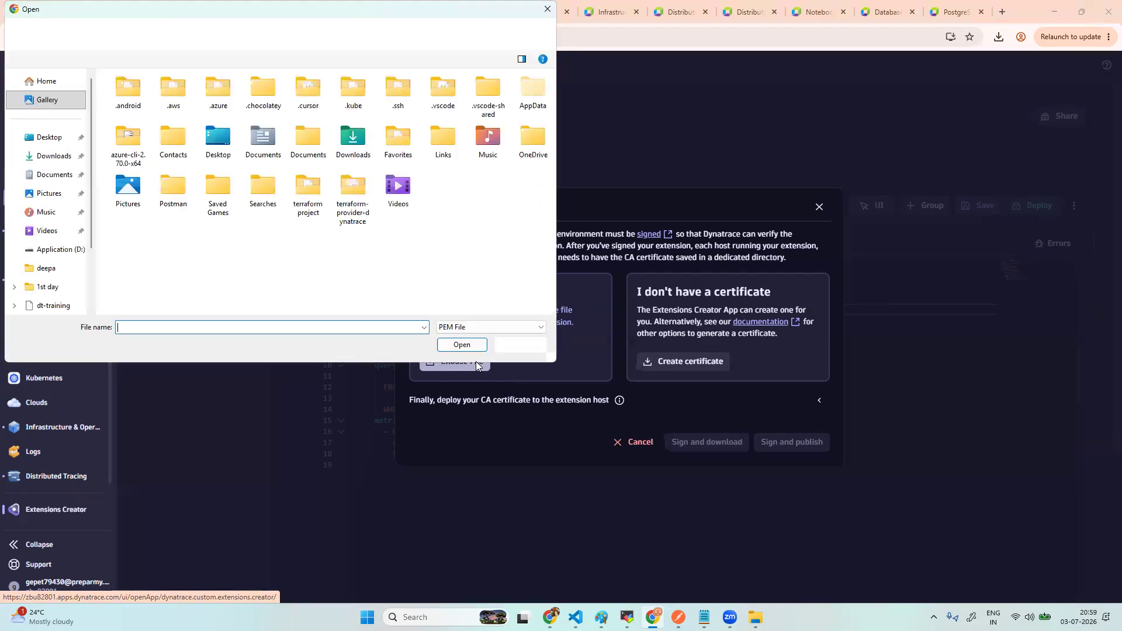
{"action": "left_click", "coordinate": [55, 156]}
{"action": "left_click", "coordinate": [166, 111]}
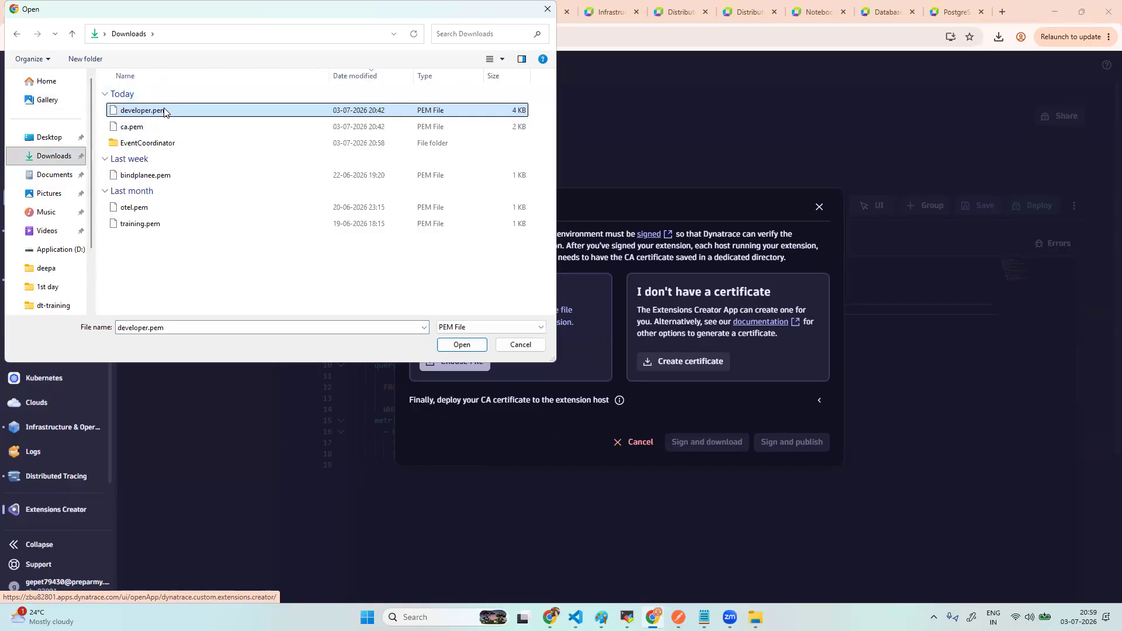
{"action": "left_click", "coordinate": [462, 346]}
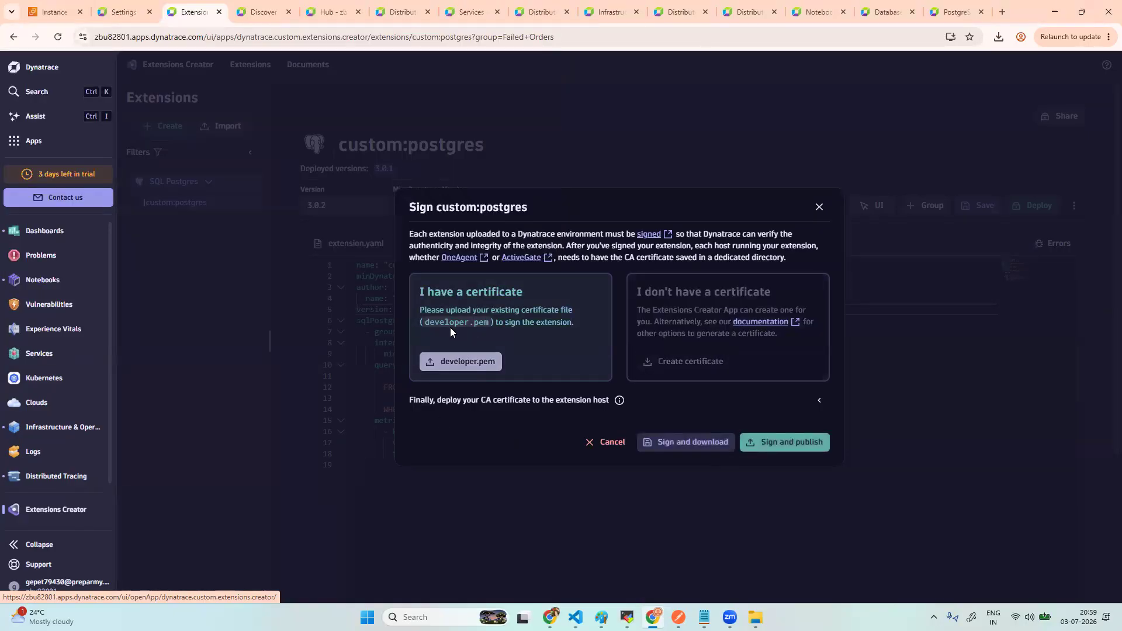
{"action": "left_click", "coordinate": [792, 444]}
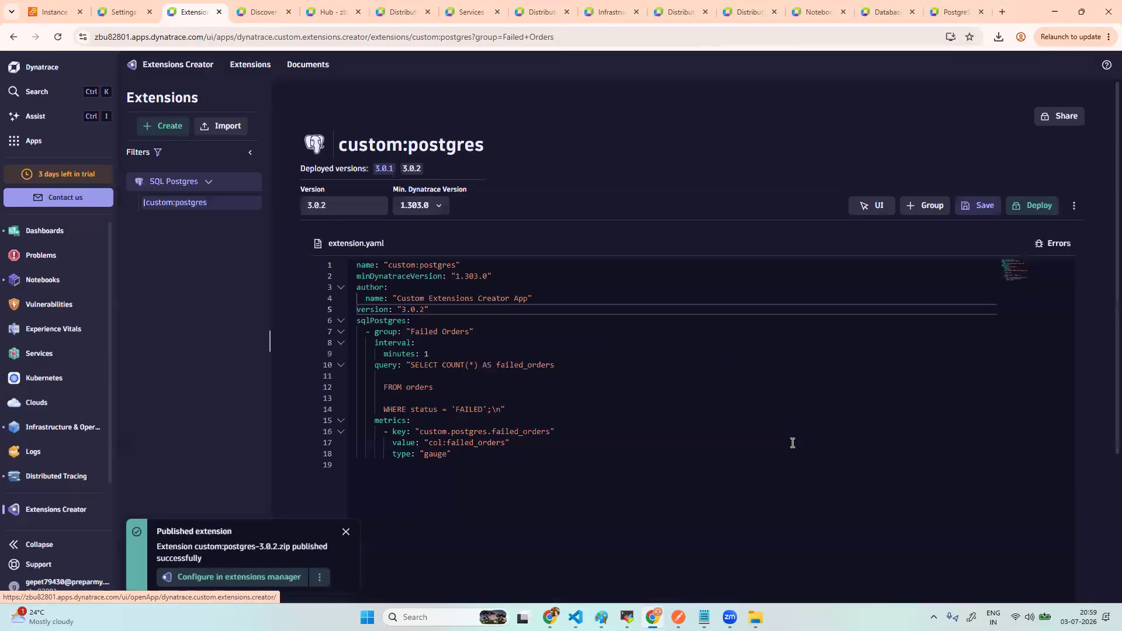
{"action": "left_click", "coordinate": [1075, 205]}
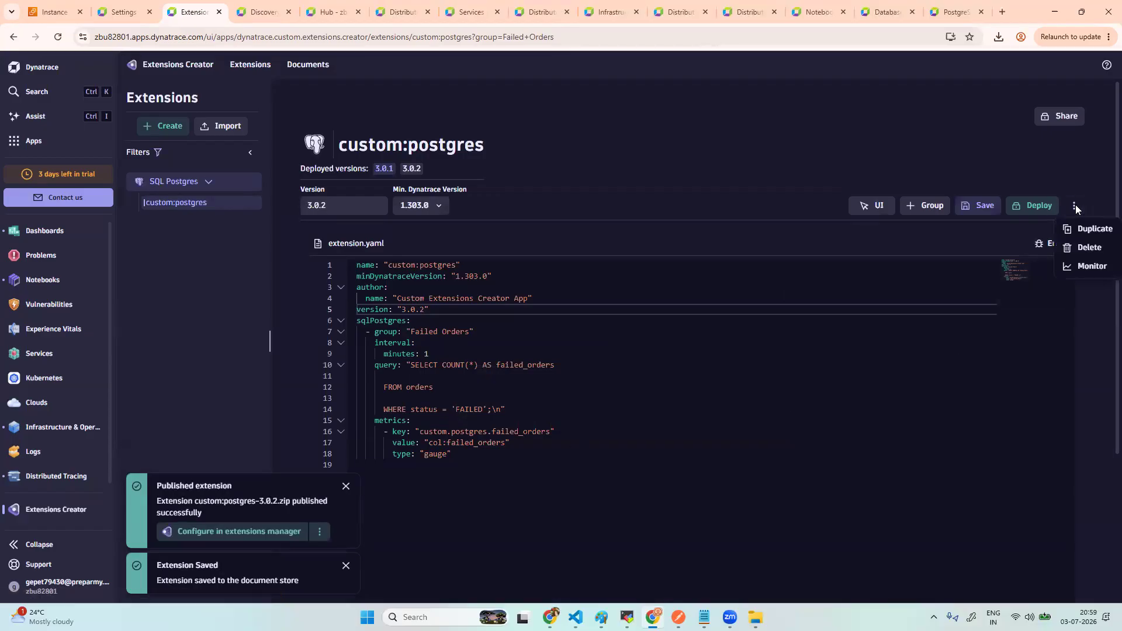
- Open the custom:postgres extension's Health tab via Monitor and fetch its recent status logs
{"action": "left_click", "coordinate": [1089, 272]}
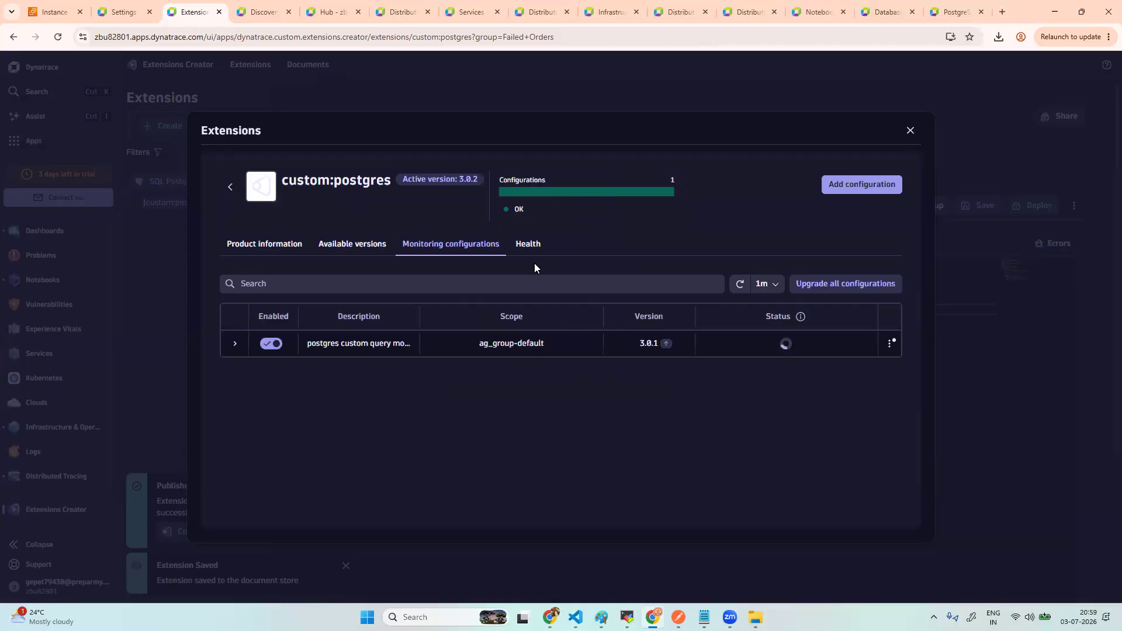
{"action": "left_click", "coordinate": [532, 248]}
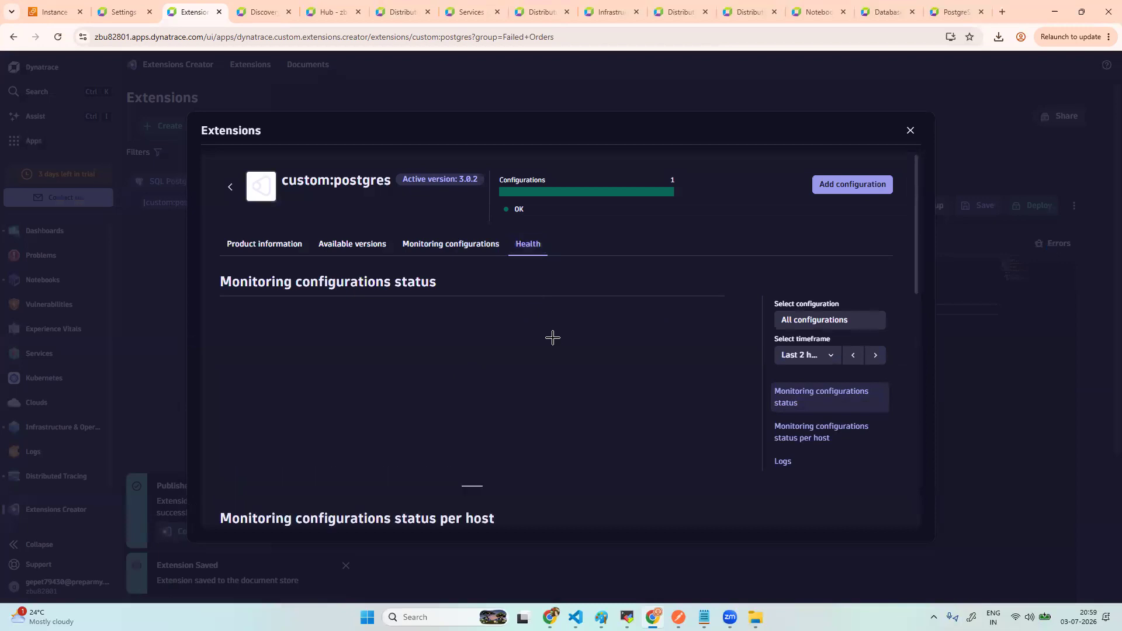
{"action": "scroll", "coordinate": [552, 338], "scroll_direction": "down", "scroll_amount": 2}
{"action": "scroll", "coordinate": [553, 338], "scroll_direction": "down", "scroll_amount": 8}
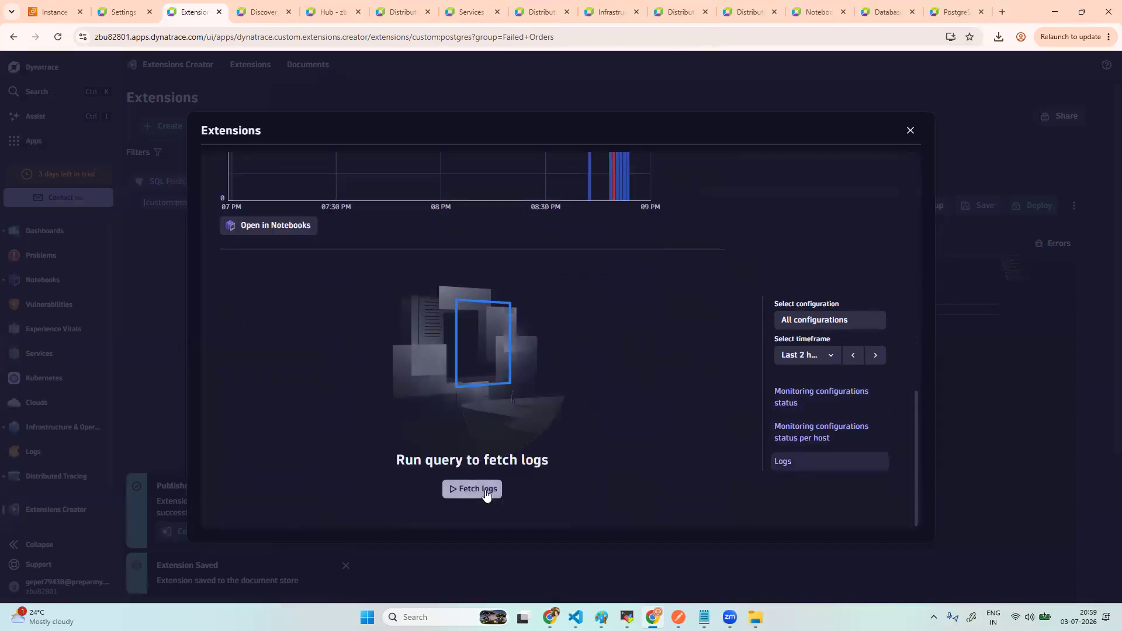
{"action": "left_click", "coordinate": [486, 490]}
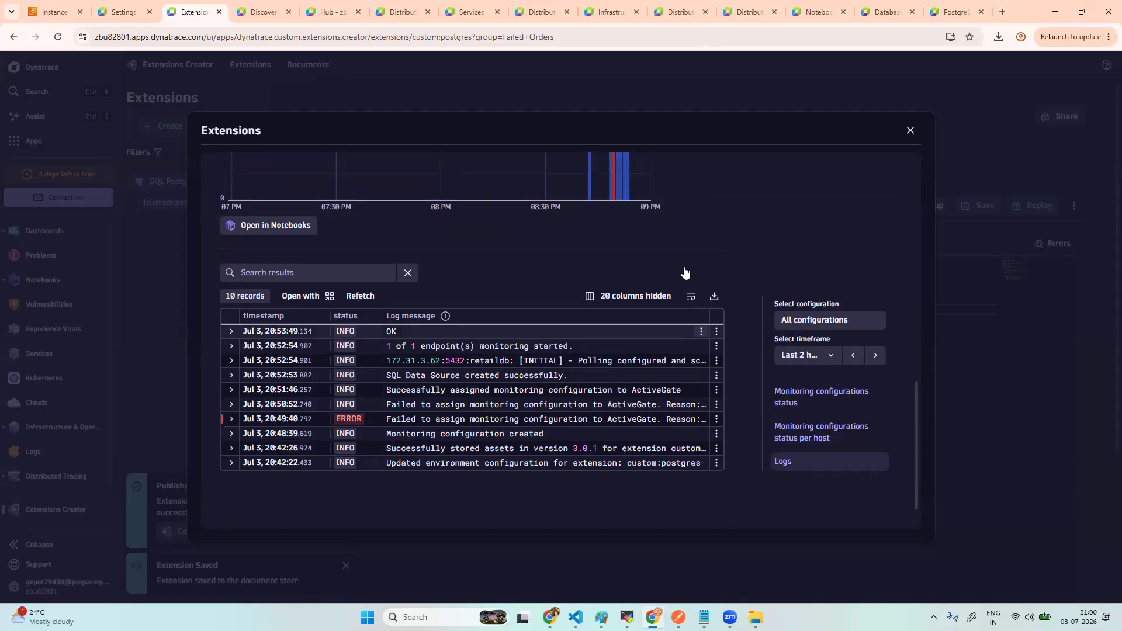
{"action": "scroll", "coordinate": [684, 269], "scroll_direction": "up", "scroll_amount": 4}
{"action": "scroll", "coordinate": [684, 269], "scroll_direction": "up", "scroll_amount": 6}
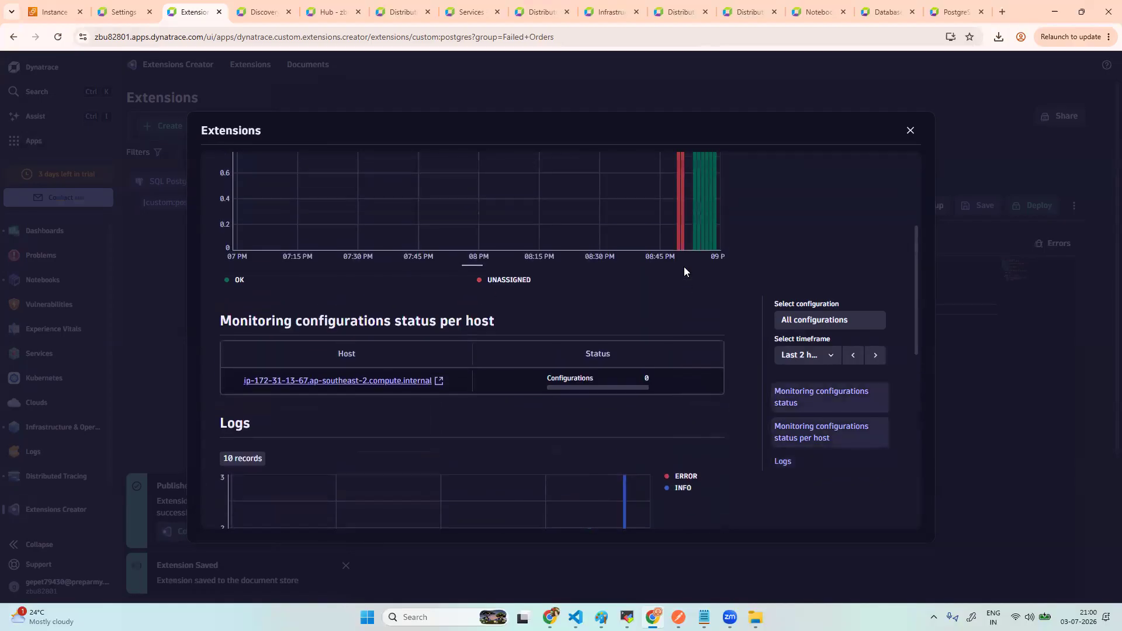
{"action": "scroll", "coordinate": [684, 267], "scroll_direction": "up", "scroll_amount": 1}
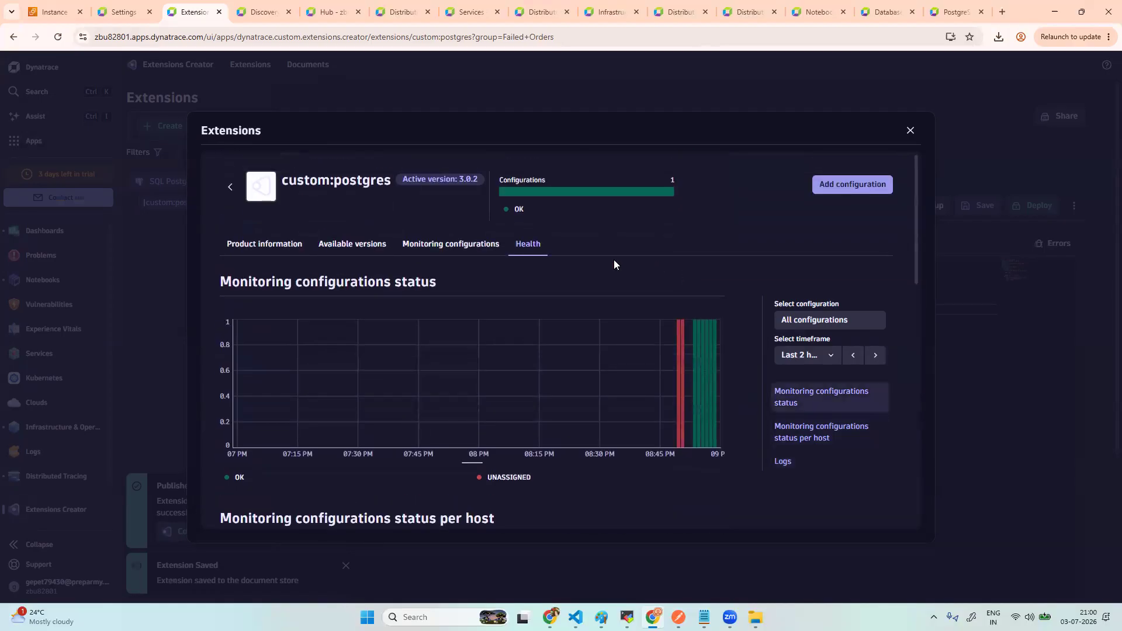
- Upgrade the ag_group-default postgres monitoring configuration from 3.0.1 to 3.0.2 and confirm
{"action": "left_click", "coordinate": [483, 250]}
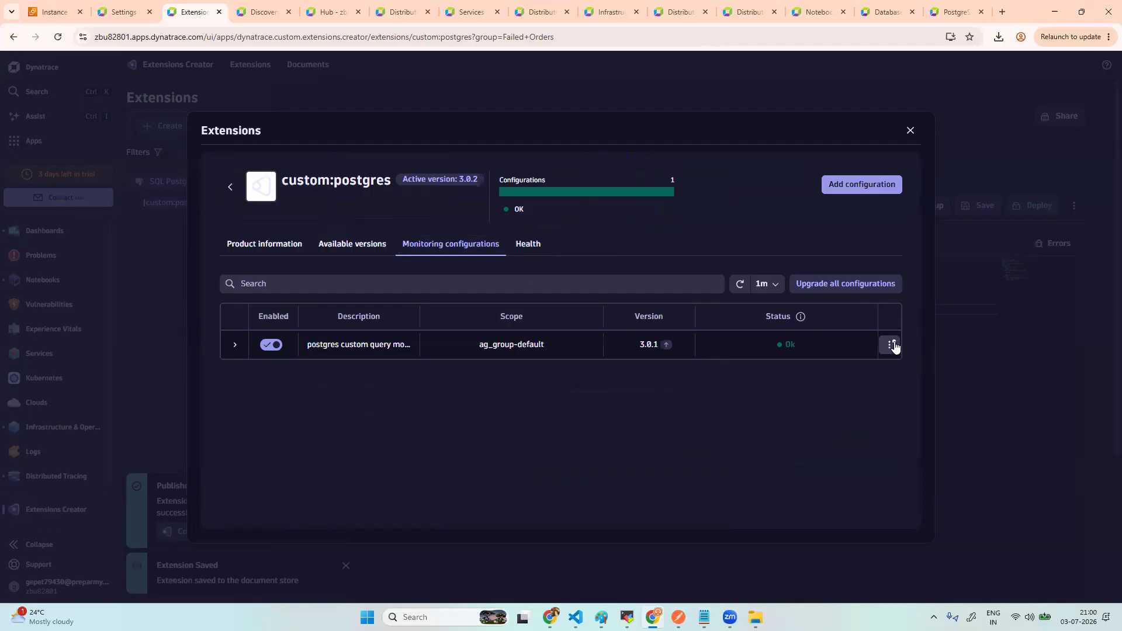
{"action": "left_click", "coordinate": [892, 346]}
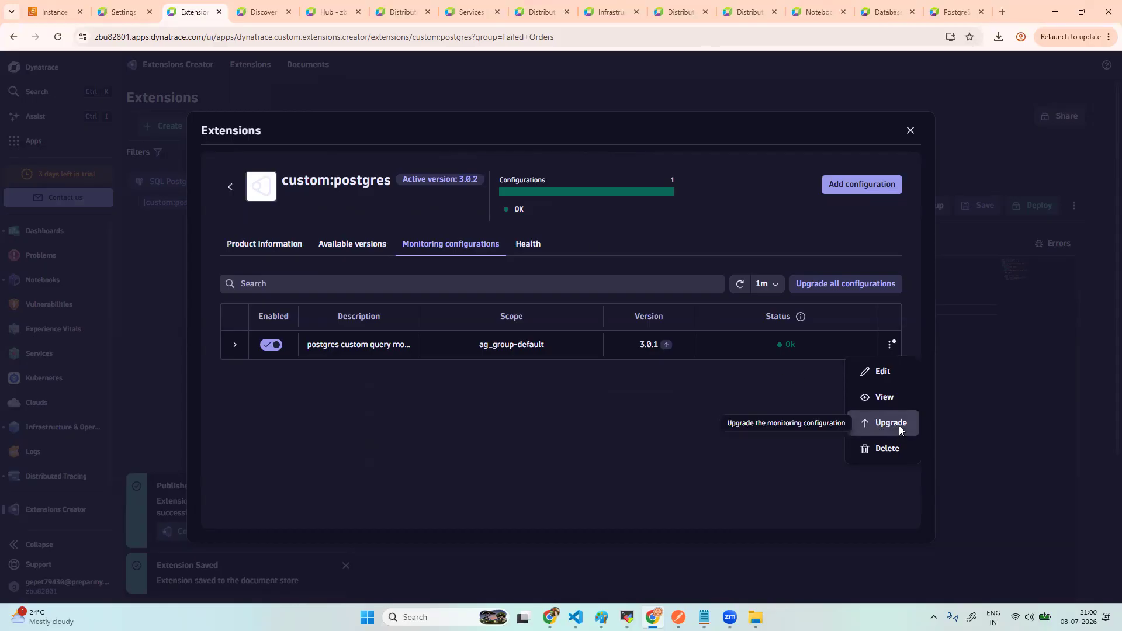
{"action": "left_click", "coordinate": [900, 430]}
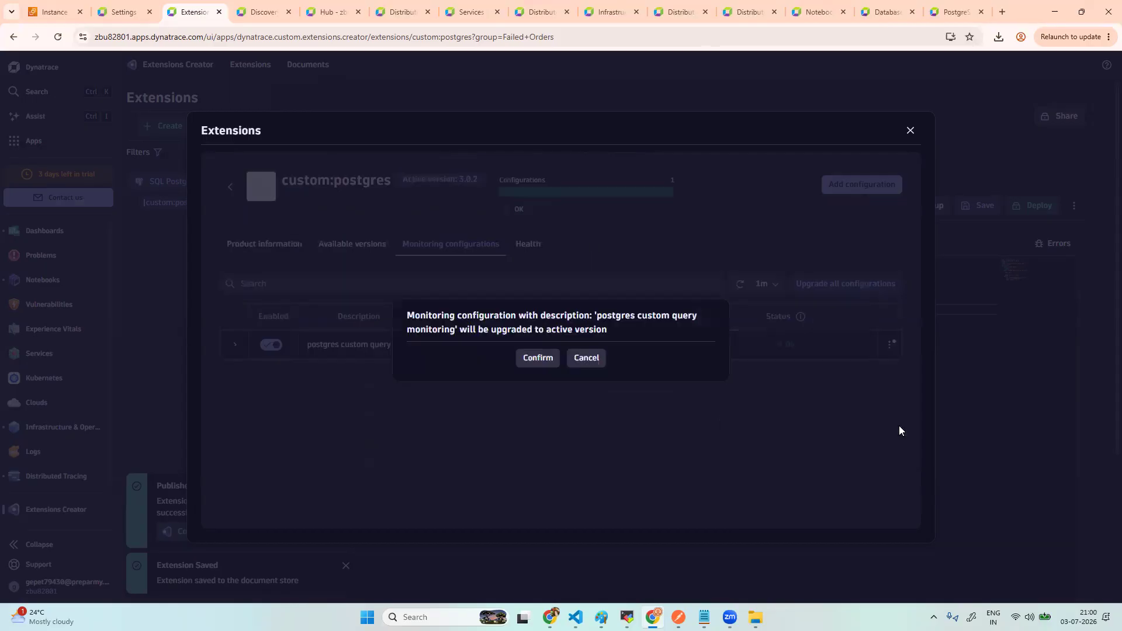
{"action": "left_click", "coordinate": [538, 358]}
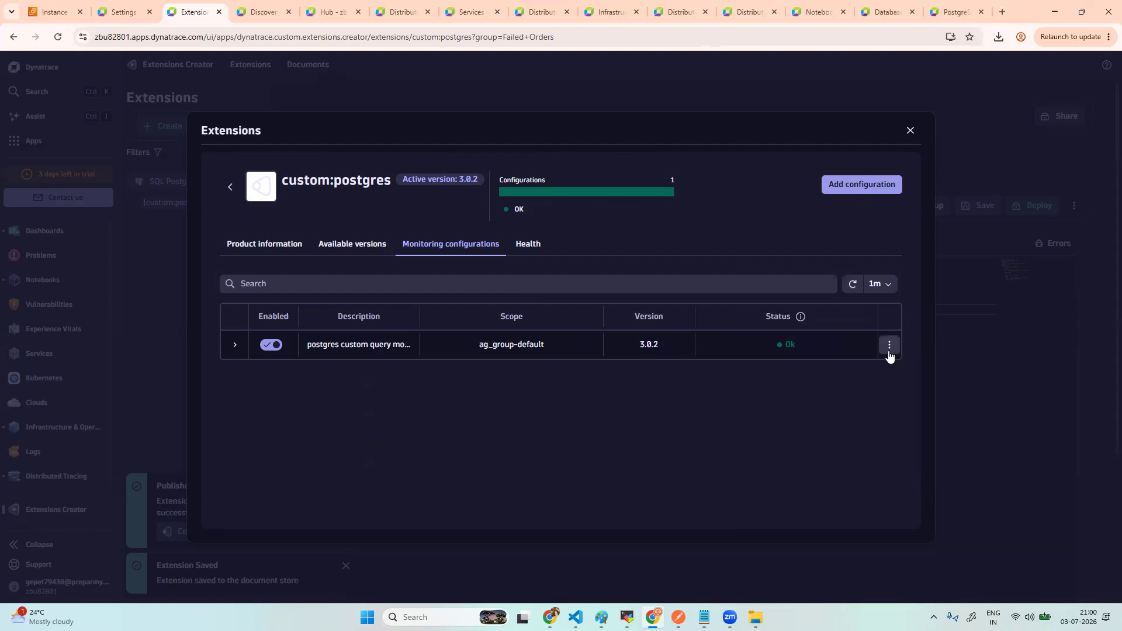
- Check the extension's health after the 3.0.2 upgrade and fetch the latest status logs
{"action": "left_click", "coordinate": [532, 244]}
{"action": "scroll", "coordinate": [558, 357], "scroll_direction": "down", "scroll_amount": 5}
{"action": "scroll", "coordinate": [558, 362], "scroll_direction": "down", "scroll_amount": 5}
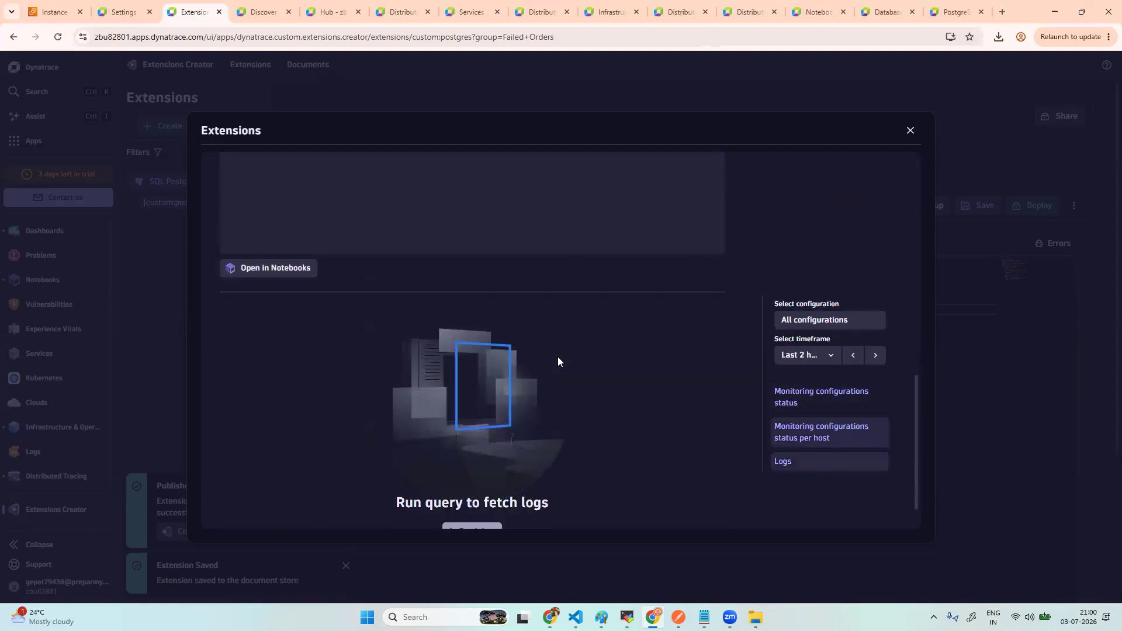
{"action": "left_click", "coordinate": [485, 489]}
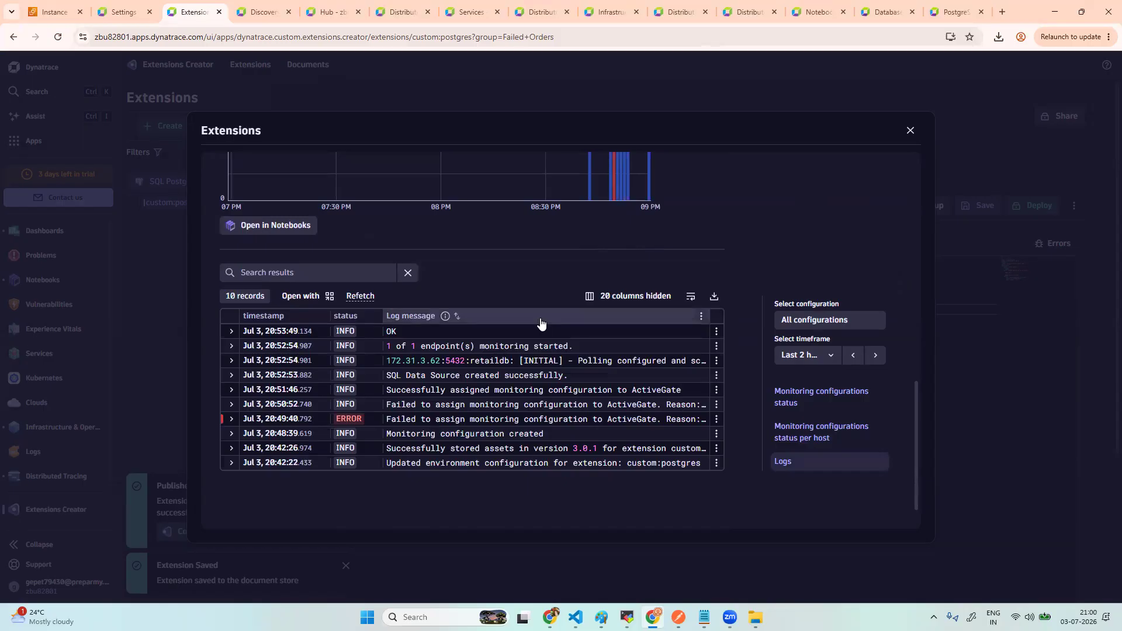
{"action": "scroll", "coordinate": [541, 319], "scroll_direction": "up", "scroll_amount": 5}
{"action": "scroll", "coordinate": [635, 345], "scroll_direction": "down", "scroll_amount": 4}
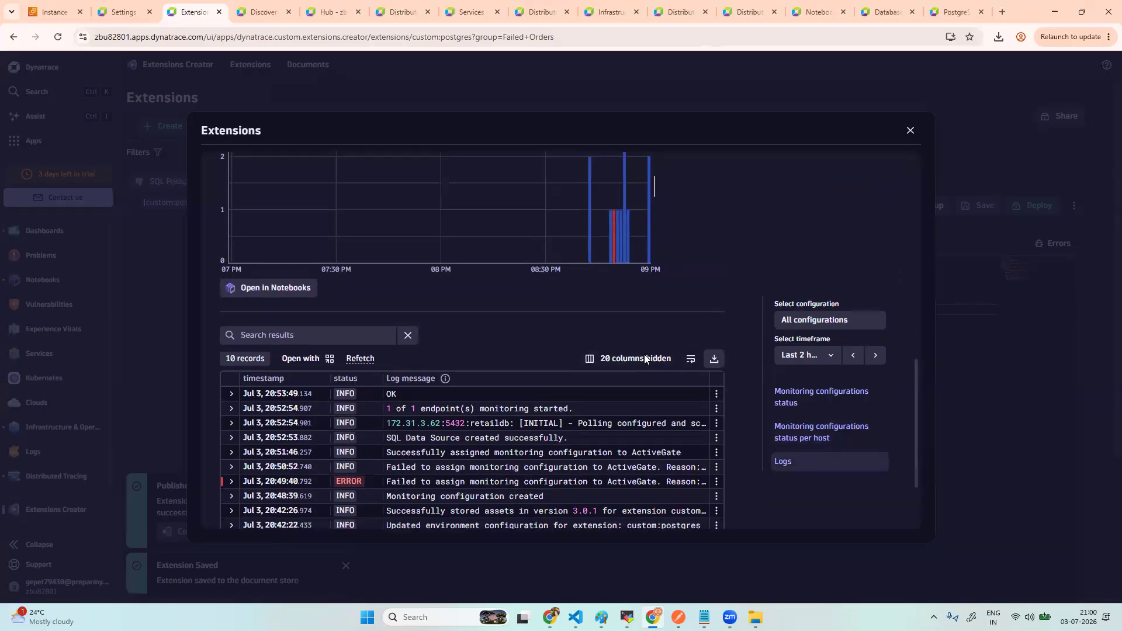
{"action": "scroll", "coordinate": [584, 360], "scroll_direction": "down", "scroll_amount": 2}
{"action": "scroll", "coordinate": [583, 355], "scroll_direction": "up", "scroll_amount": 10}
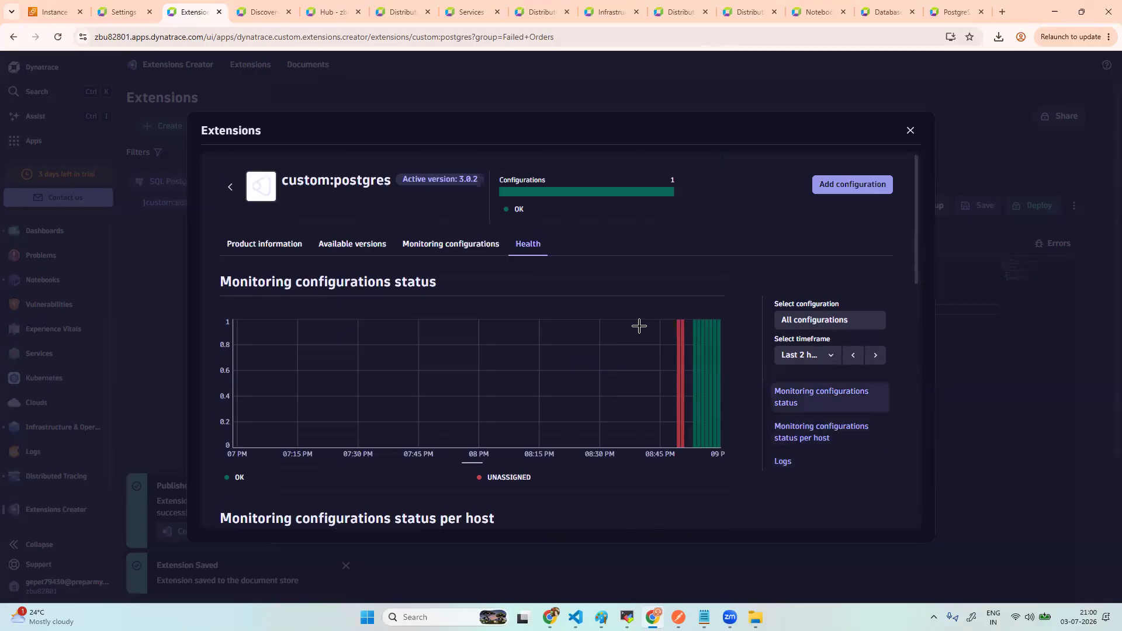
- Recheck the monitoring configurations, fetch the status logs again, and reload the extension page
{"action": "left_click", "coordinate": [504, 252]}
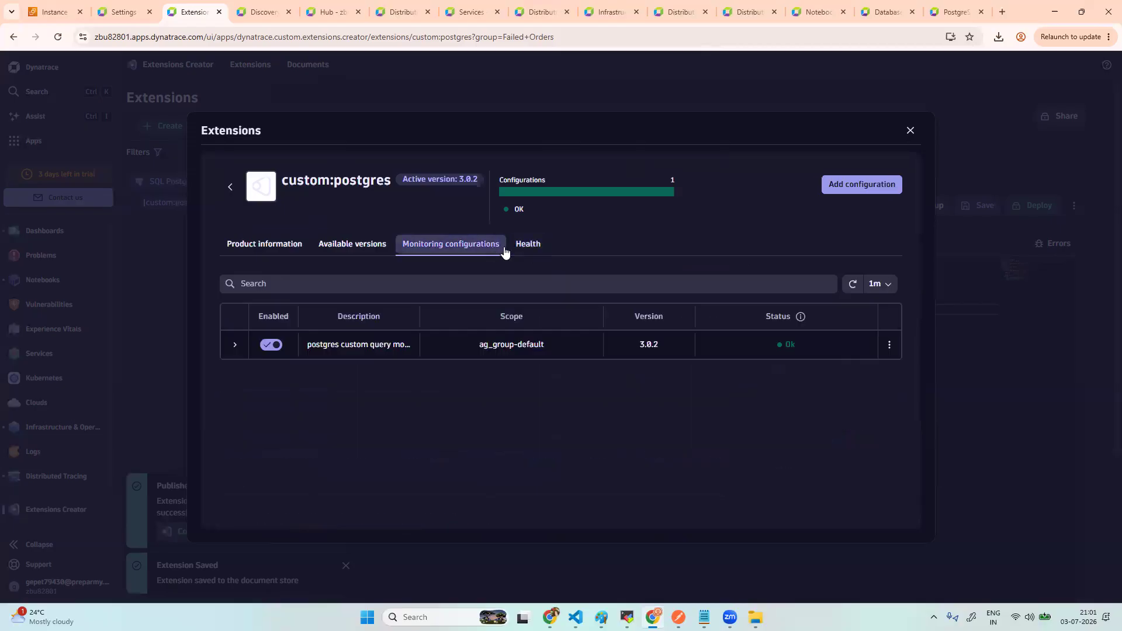
{"action": "left_click", "coordinate": [529, 252]}
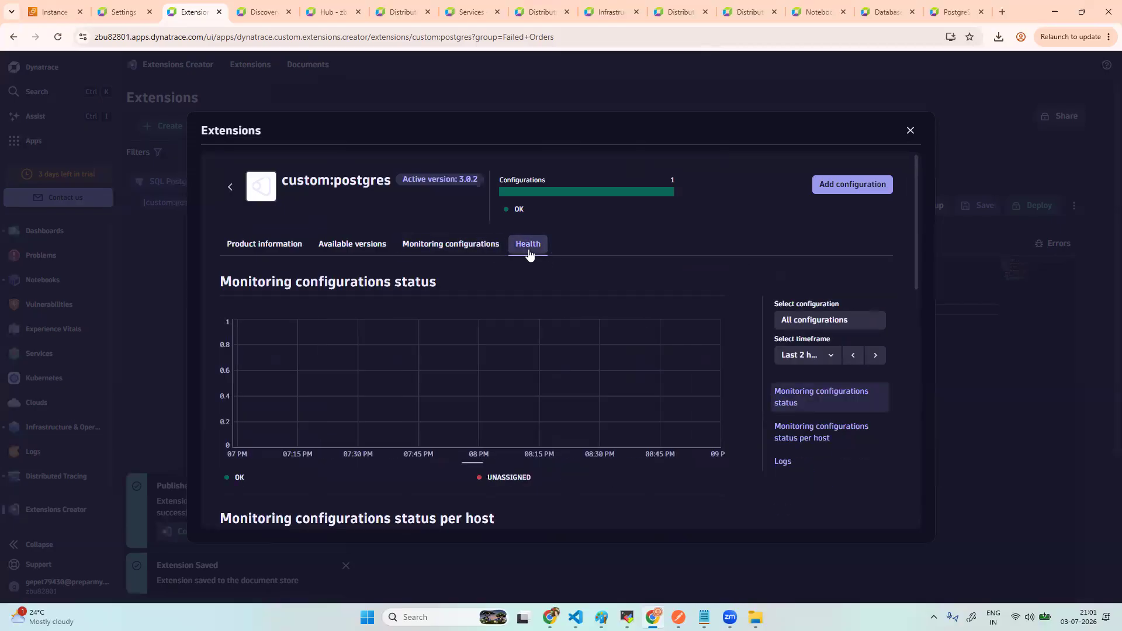
{"action": "scroll", "coordinate": [637, 303], "scroll_direction": "down", "scroll_amount": 3}
{"action": "scroll", "coordinate": [637, 303], "scroll_direction": "down", "scroll_amount": 2}
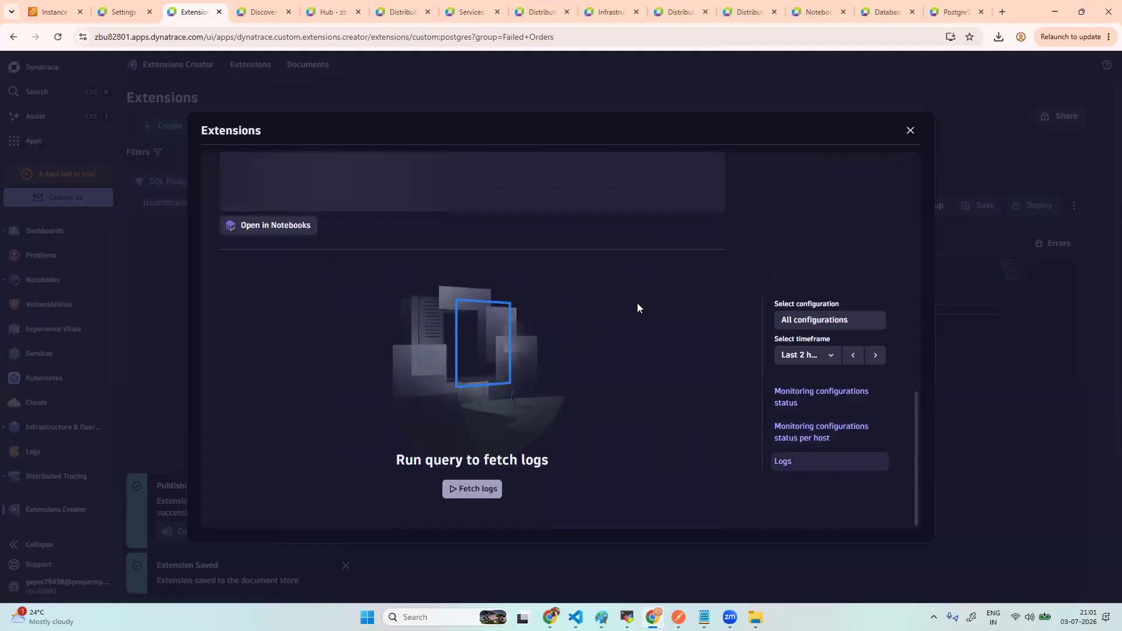
{"action": "left_click", "coordinate": [490, 494]}
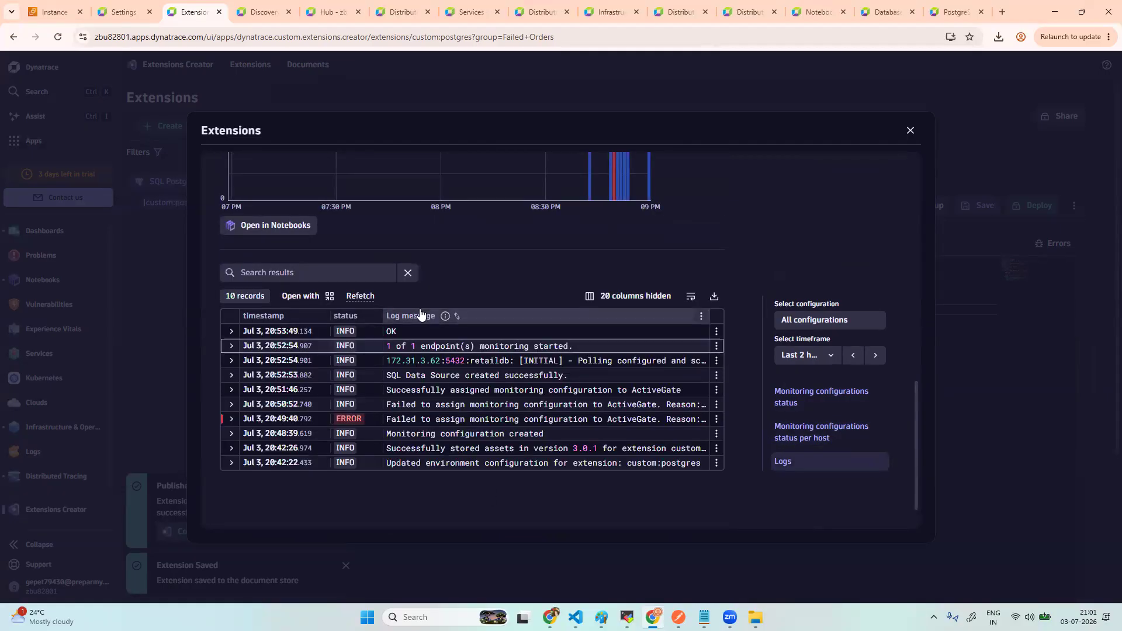
{"action": "left_click", "coordinate": [59, 40]}
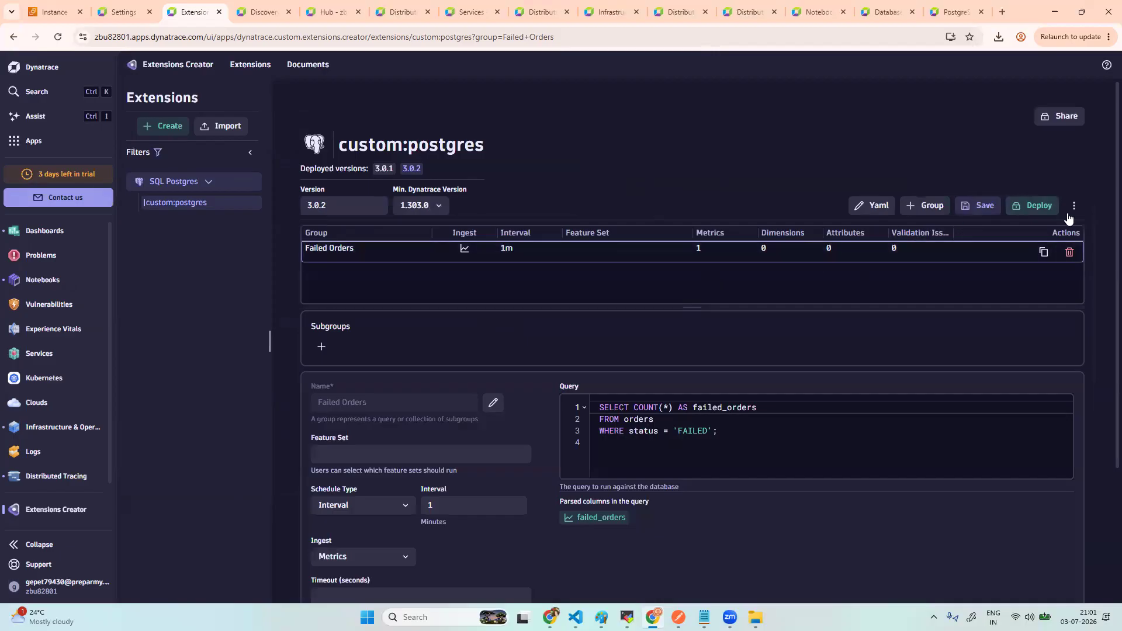
{"action": "left_click", "coordinate": [1071, 213]}
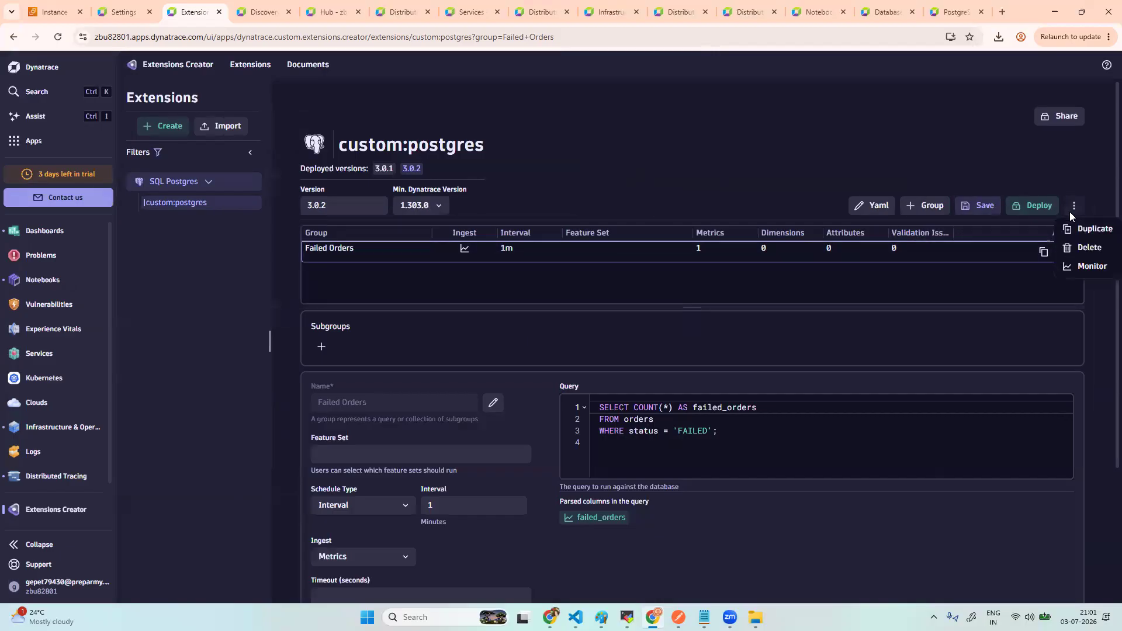
{"action": "left_click", "coordinate": [1079, 268]}
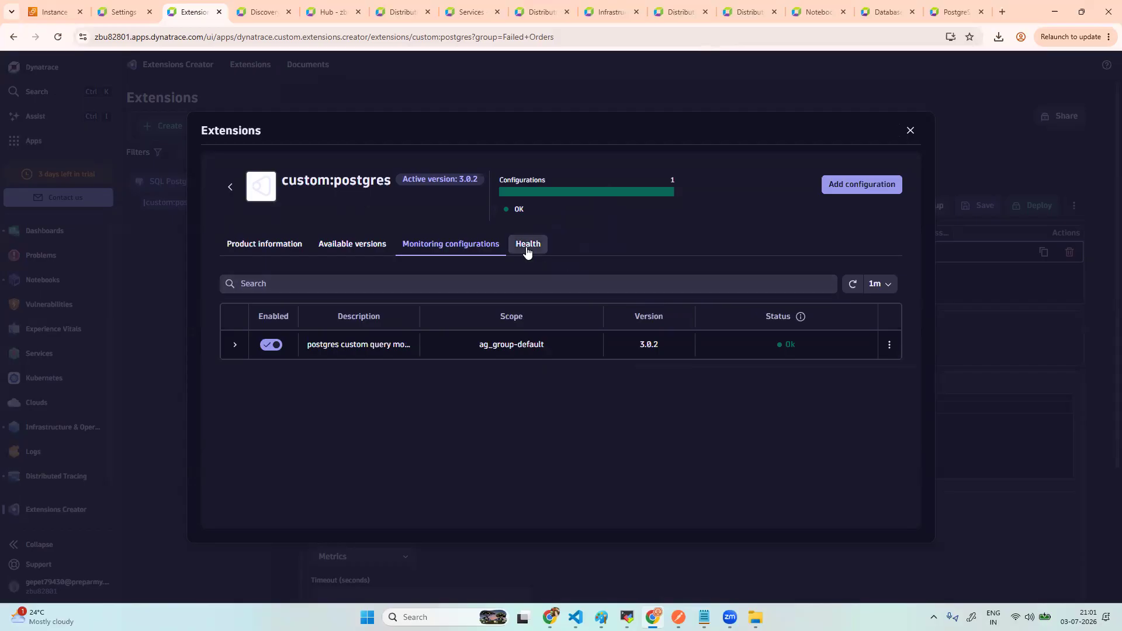
{"action": "left_click", "coordinate": [889, 344]}
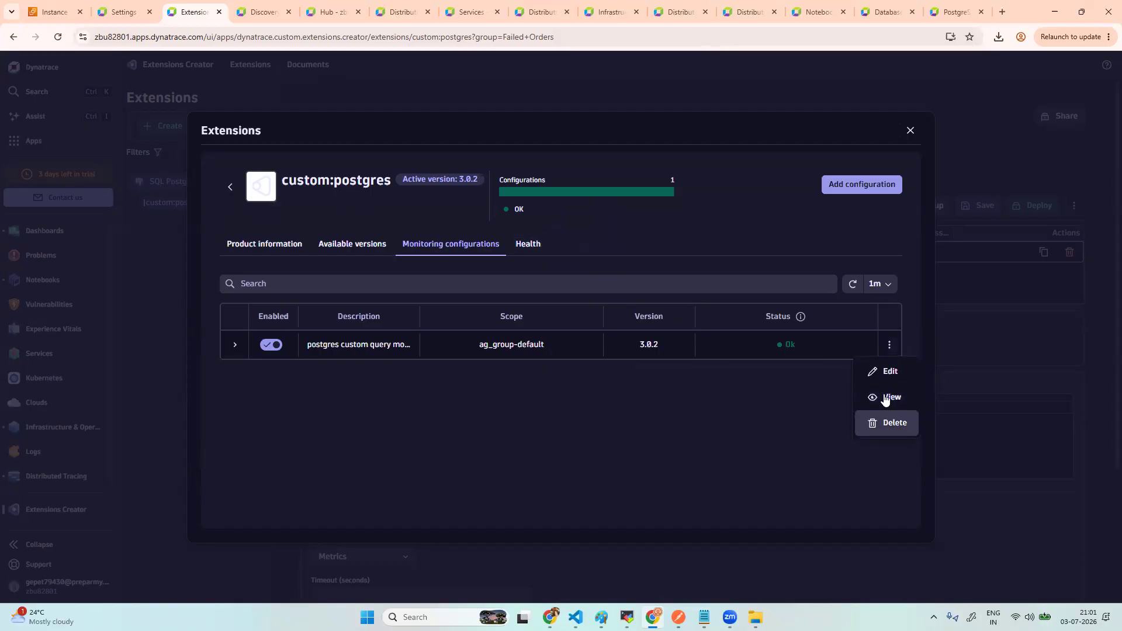
{"action": "left_click", "coordinate": [531, 251]}
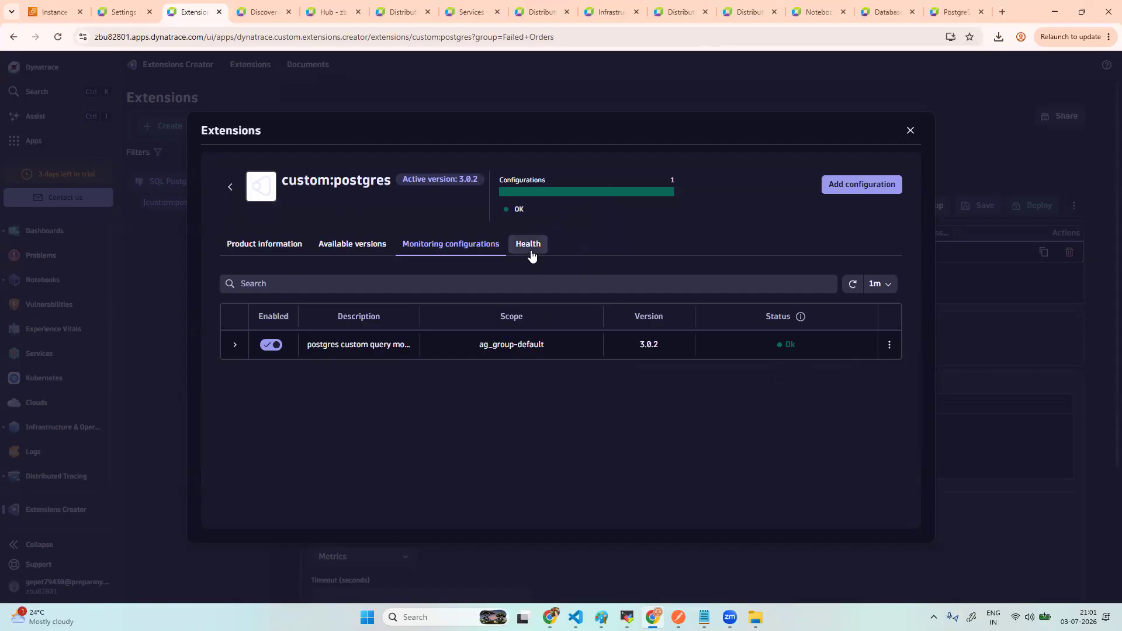
{"action": "left_click", "coordinate": [531, 251]}
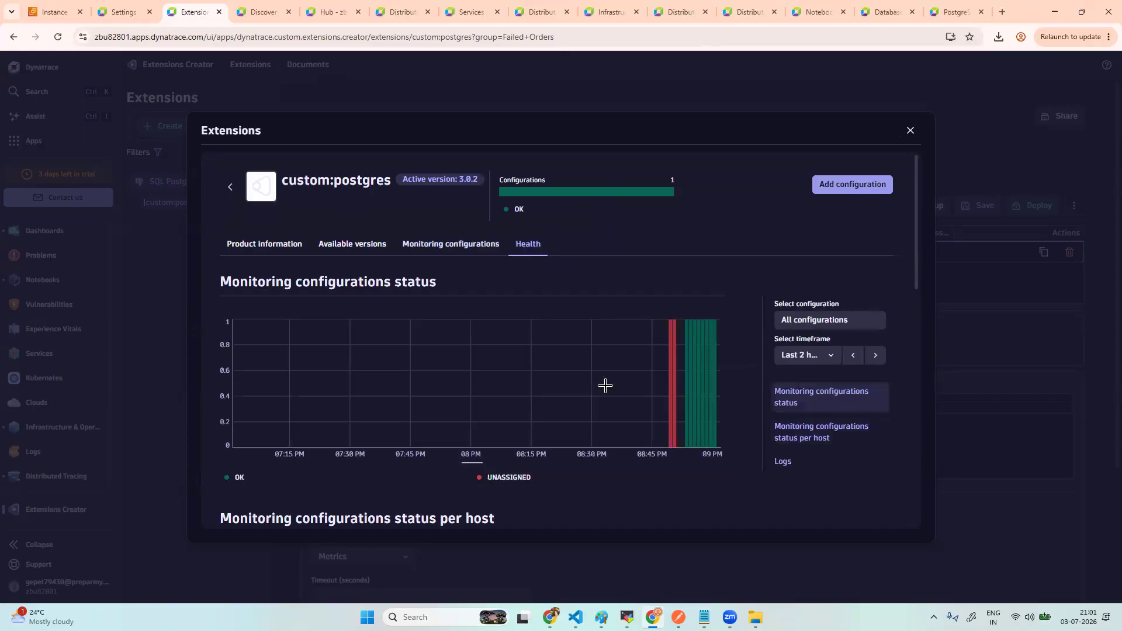
{"action": "scroll", "coordinate": [605, 386], "scroll_direction": "down", "scroll_amount": 6}
{"action": "scroll", "coordinate": [605, 386], "scroll_direction": "down", "scroll_amount": 2}
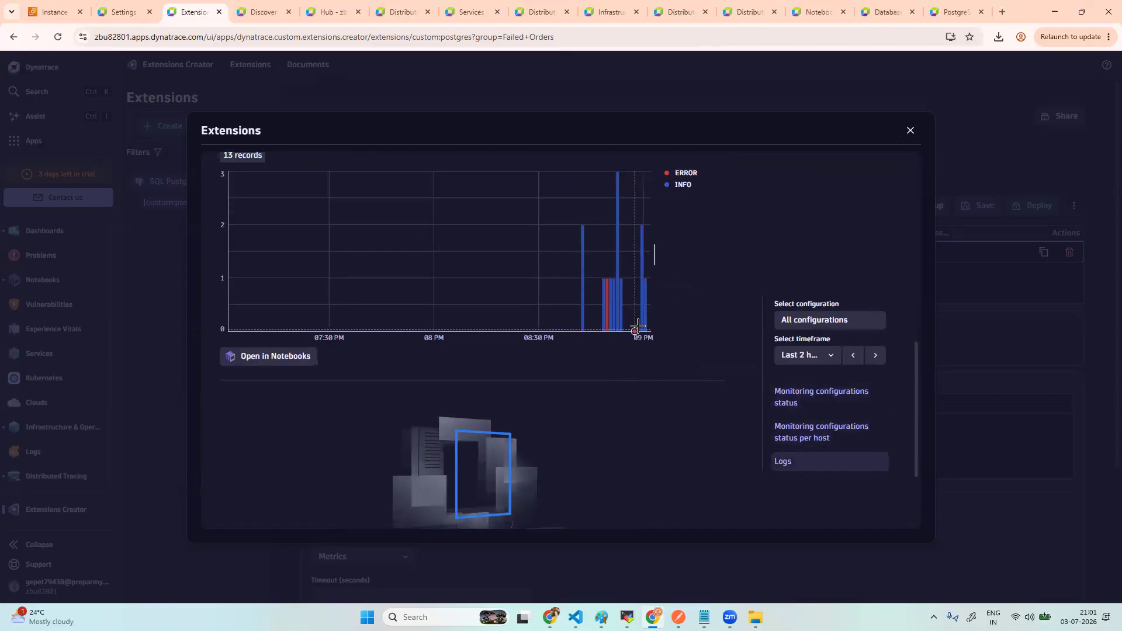
{"action": "scroll", "coordinate": [597, 377], "scroll_direction": "down", "scroll_amount": 2}
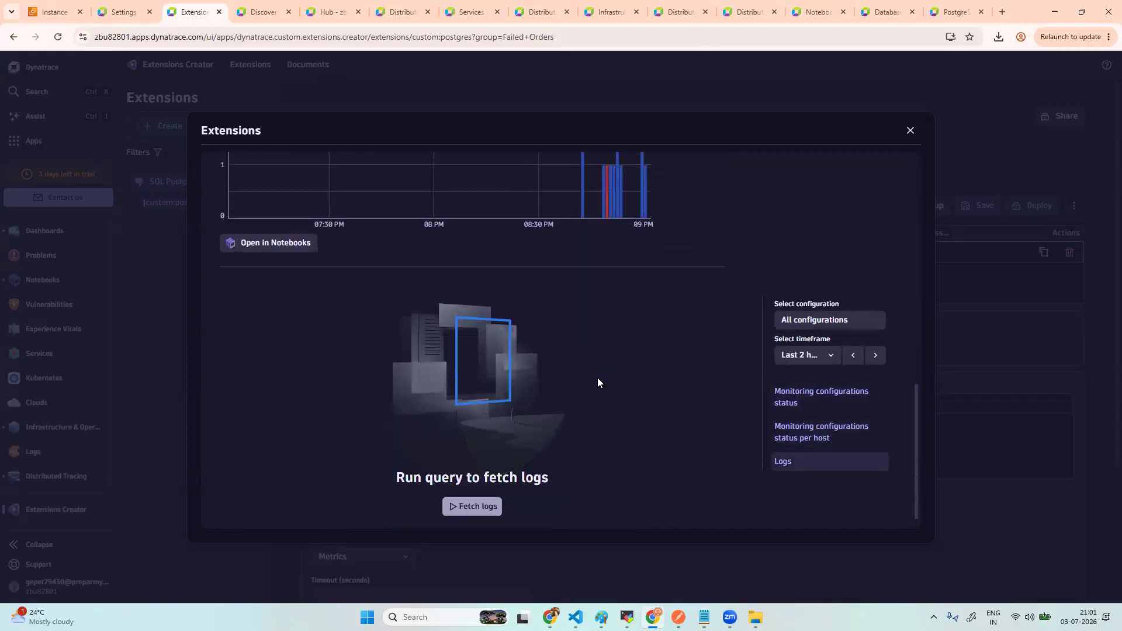
{"action": "left_click", "coordinate": [484, 490]}
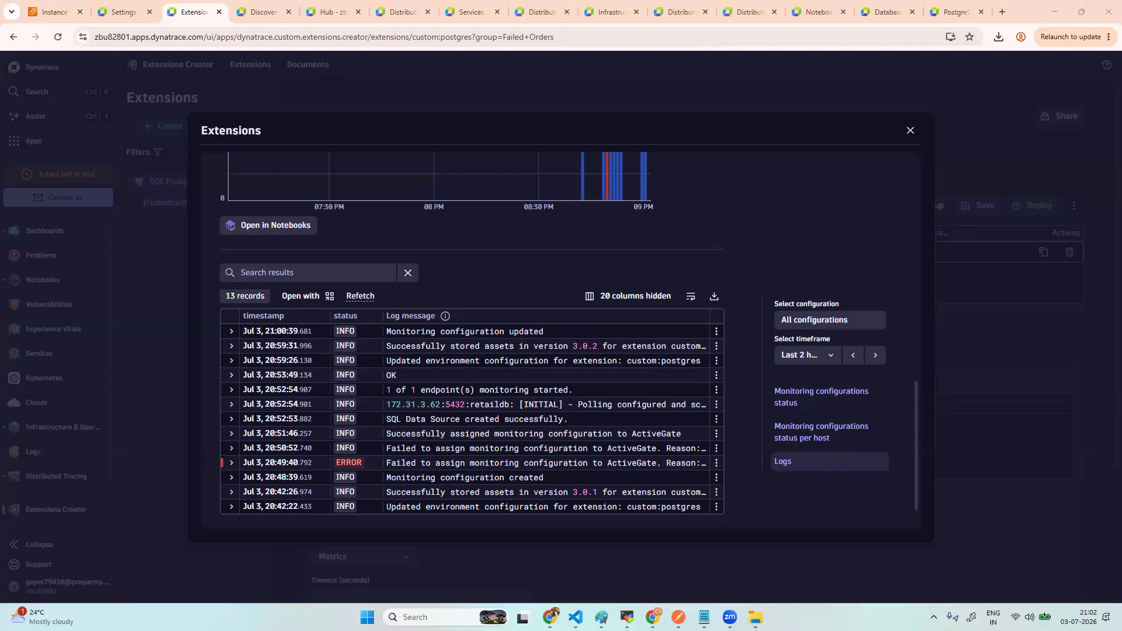
{"action": "left_click", "coordinate": [910, 133]}
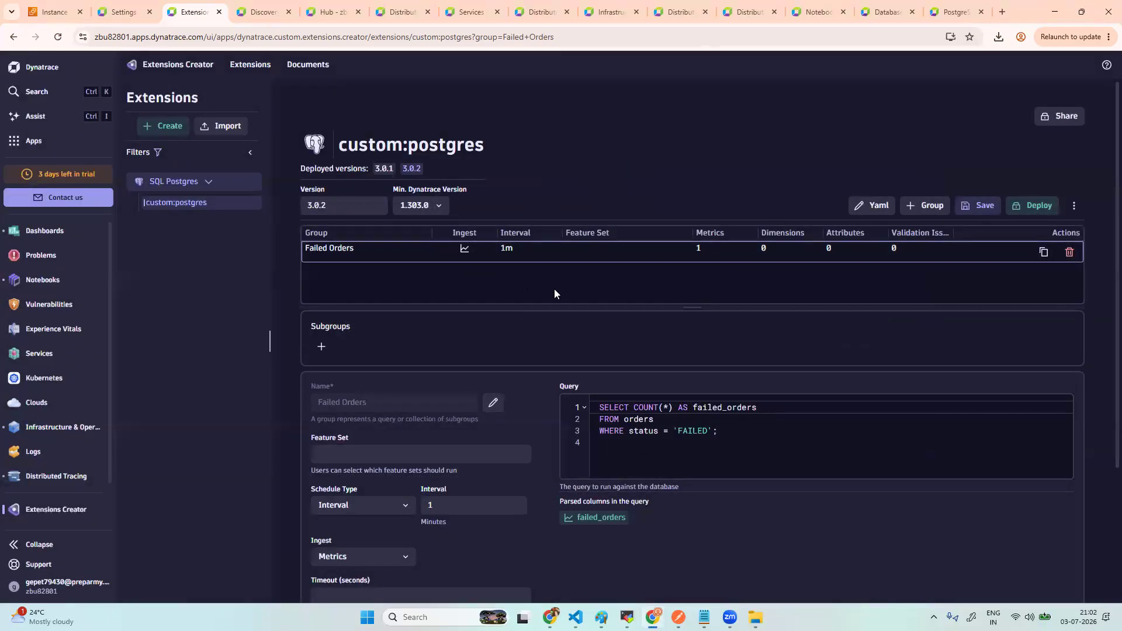
- Switch the custom:postgres extension editor to the YAML view
{"action": "left_click", "coordinate": [875, 208]}
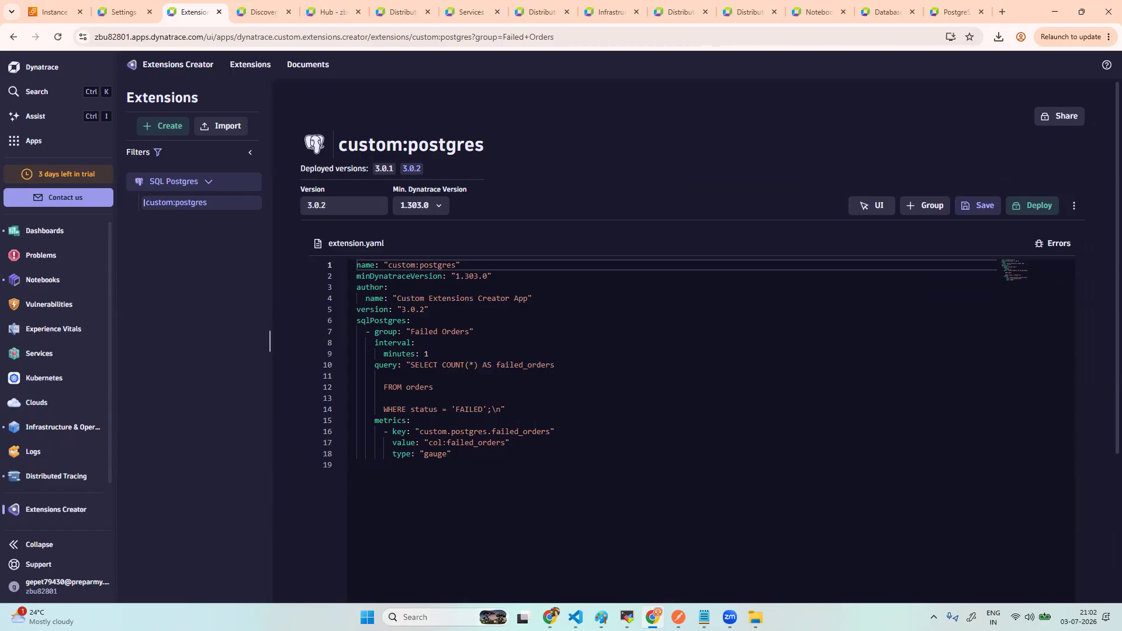
{"action": "left_click", "coordinate": [432, 618]}
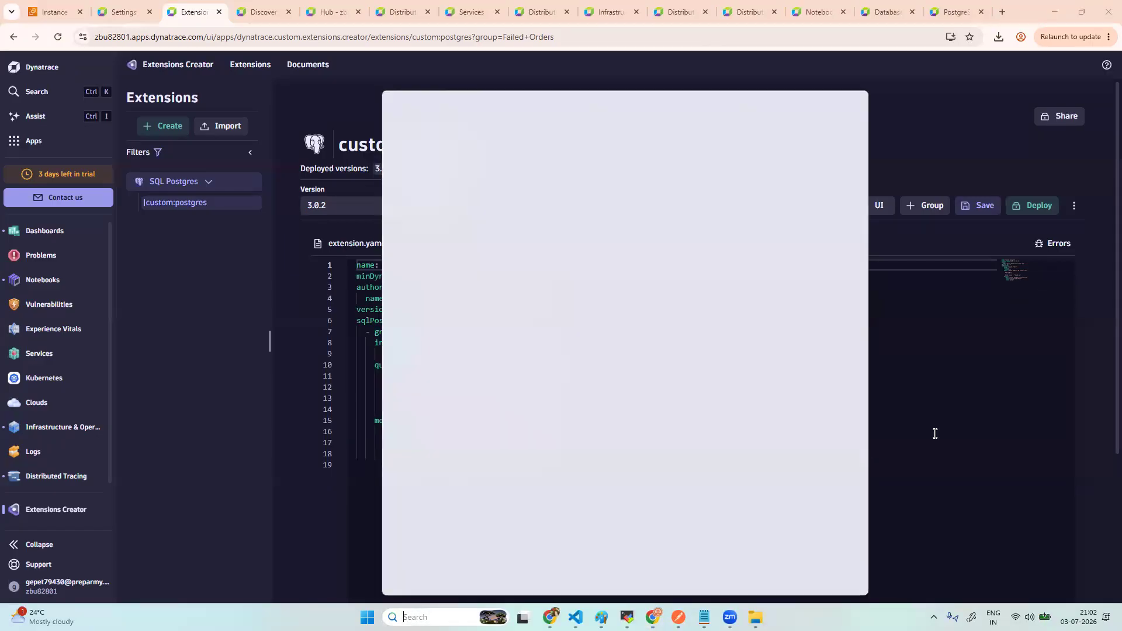
{"action": "left_click", "coordinate": [935, 433]}
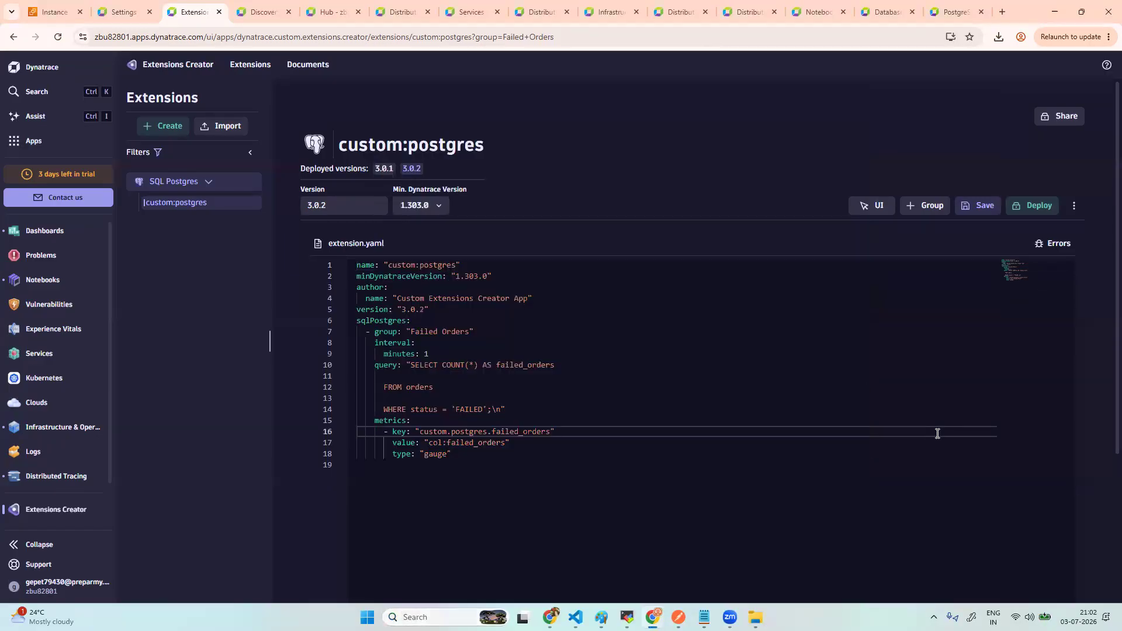
- Add Group 2 and Group 3 blocks, then return to the form view and dismiss the unsaved-changes toast
{"action": "left_click", "coordinate": [930, 207]}
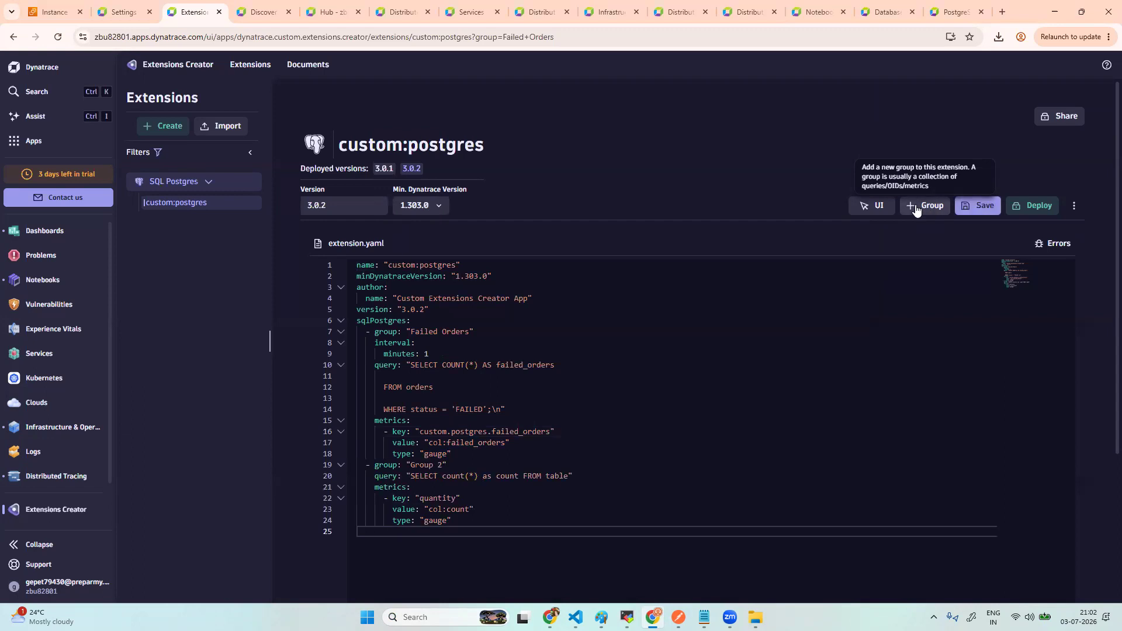
{"action": "left_click", "coordinate": [916, 208]}
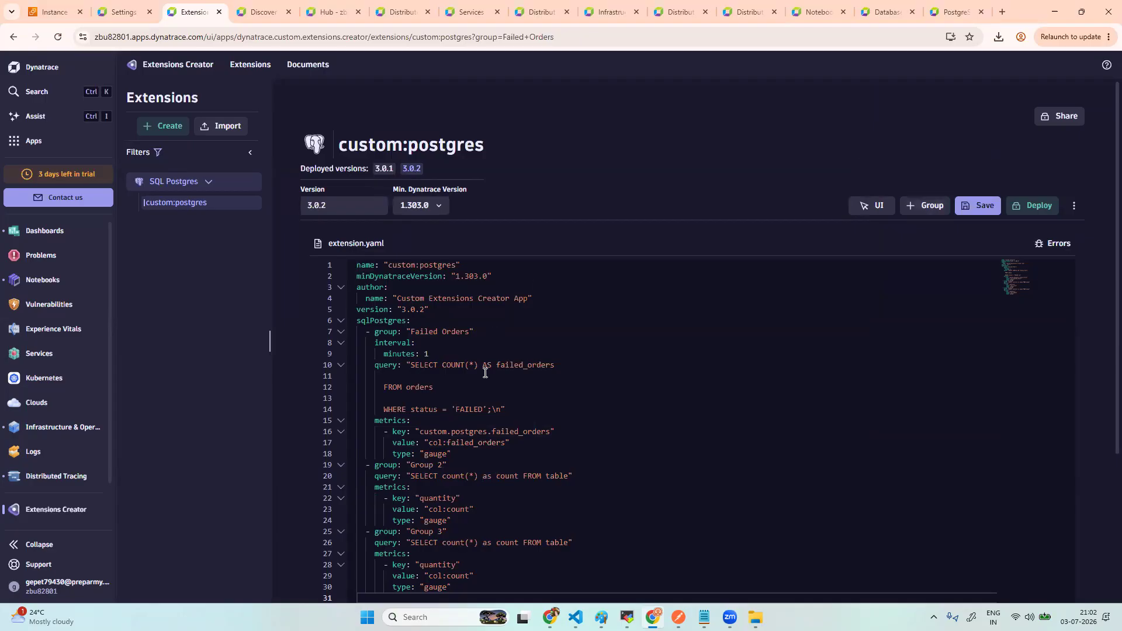
{"action": "scroll", "coordinate": [488, 377], "scroll_direction": "down", "scroll_amount": 3}
{"action": "scroll", "coordinate": [487, 377], "scroll_direction": "up", "scroll_amount": 3}
{"action": "left_click_drag", "start_coordinate": [314, 242], "coordinate": [731, 261]}
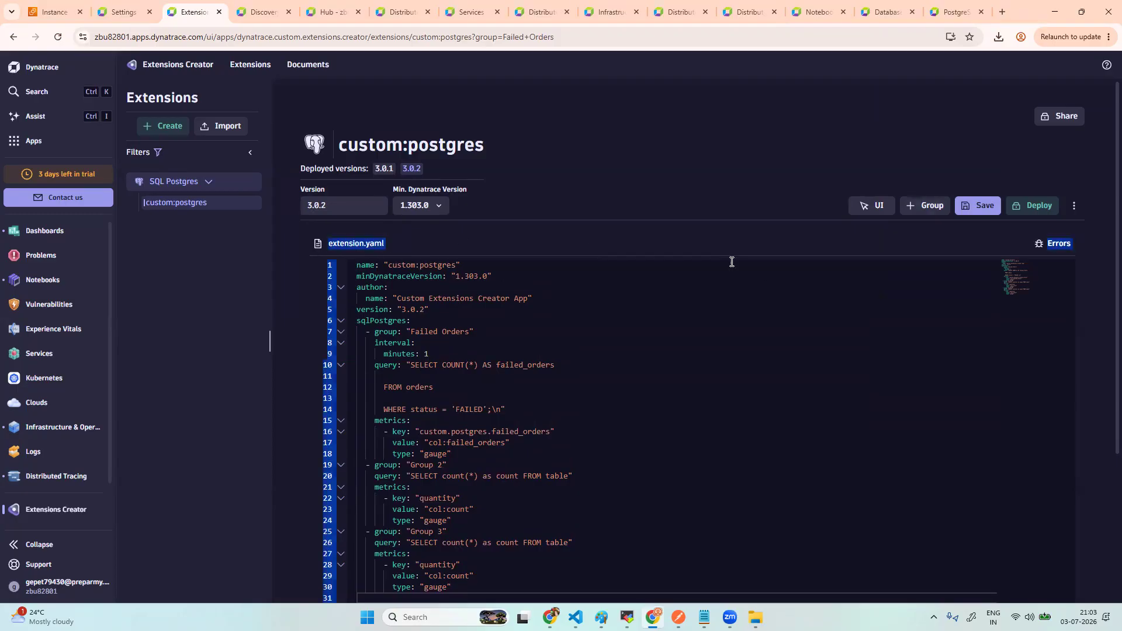
{"action": "left_click", "coordinate": [802, 155]}
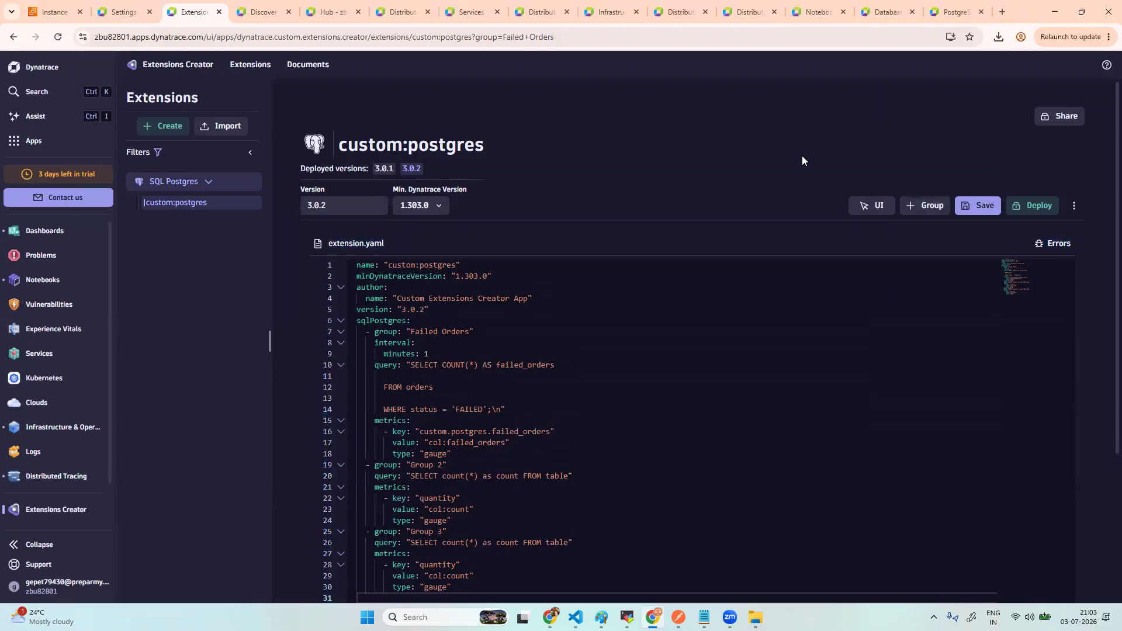
{"action": "left_click", "coordinate": [865, 208]}
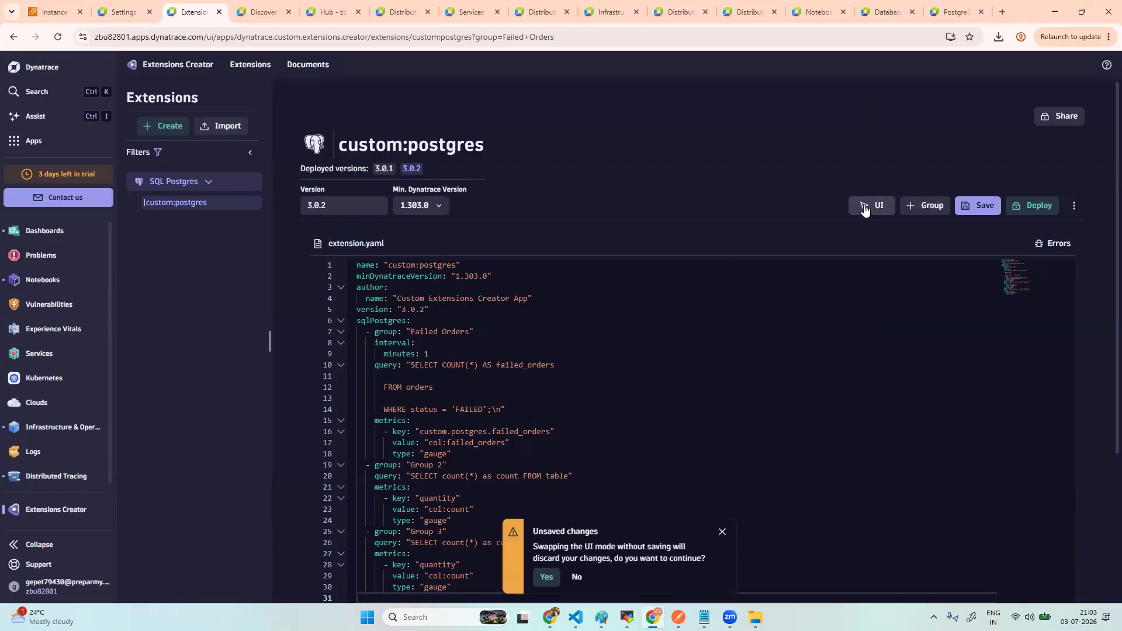
{"action": "left_click", "coordinate": [721, 533]}
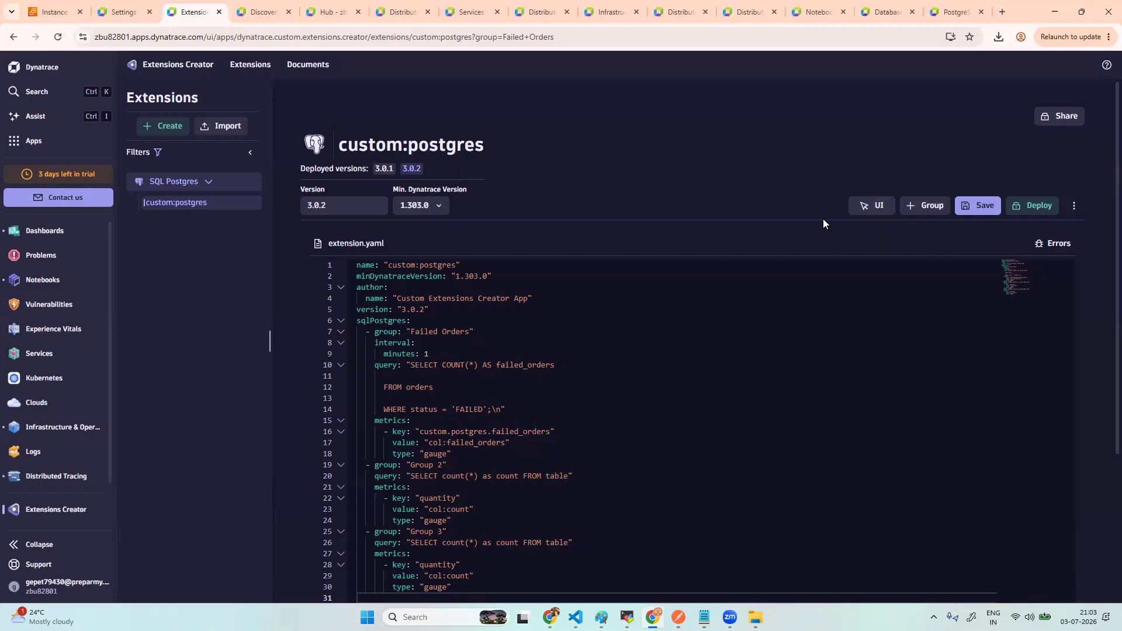
- Reload to discard Group 2 and Group 3, verify only Failed Orders remains, then open Apps
{"action": "left_click", "coordinate": [58, 39]}
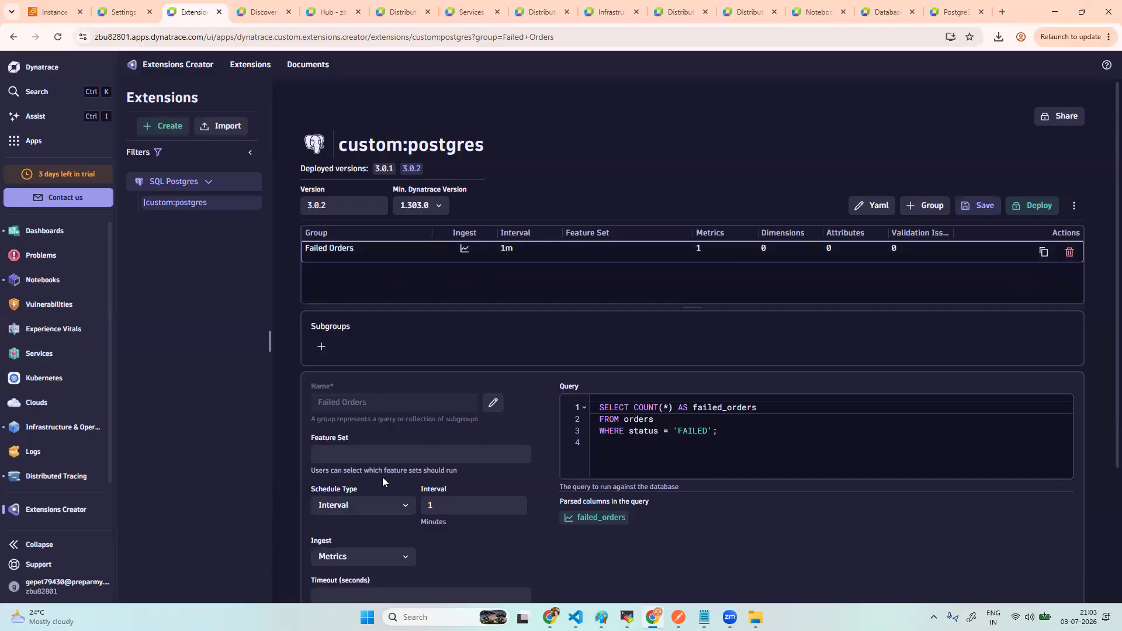
{"action": "scroll", "coordinate": [383, 477], "scroll_direction": "down", "scroll_amount": 3}
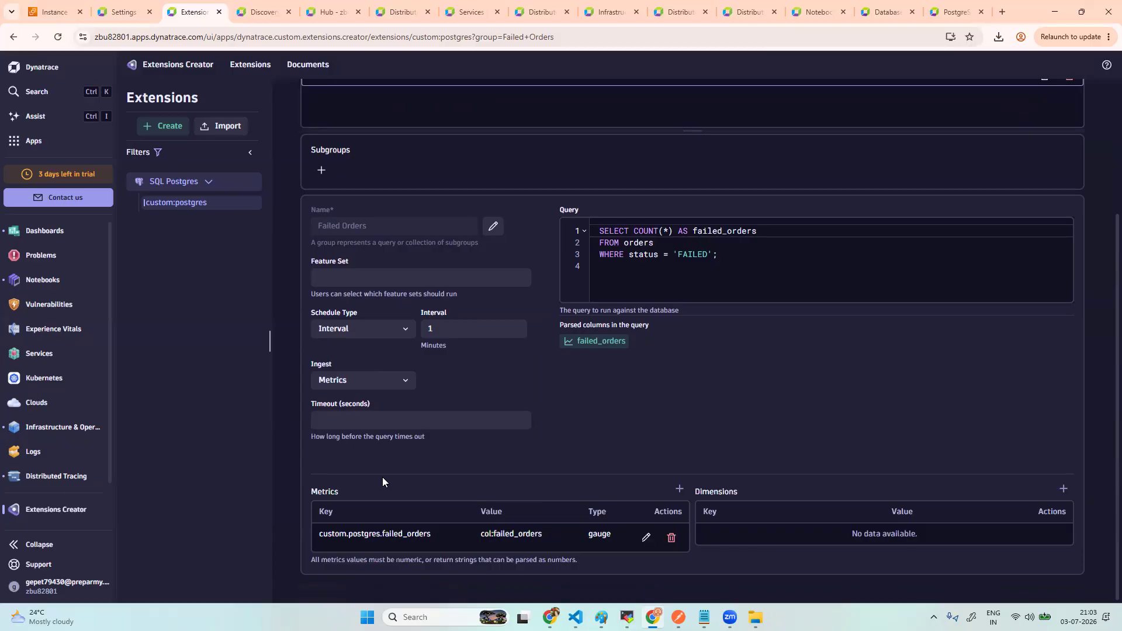
{"action": "scroll", "coordinate": [703, 534], "scroll_direction": "up", "scroll_amount": 3}
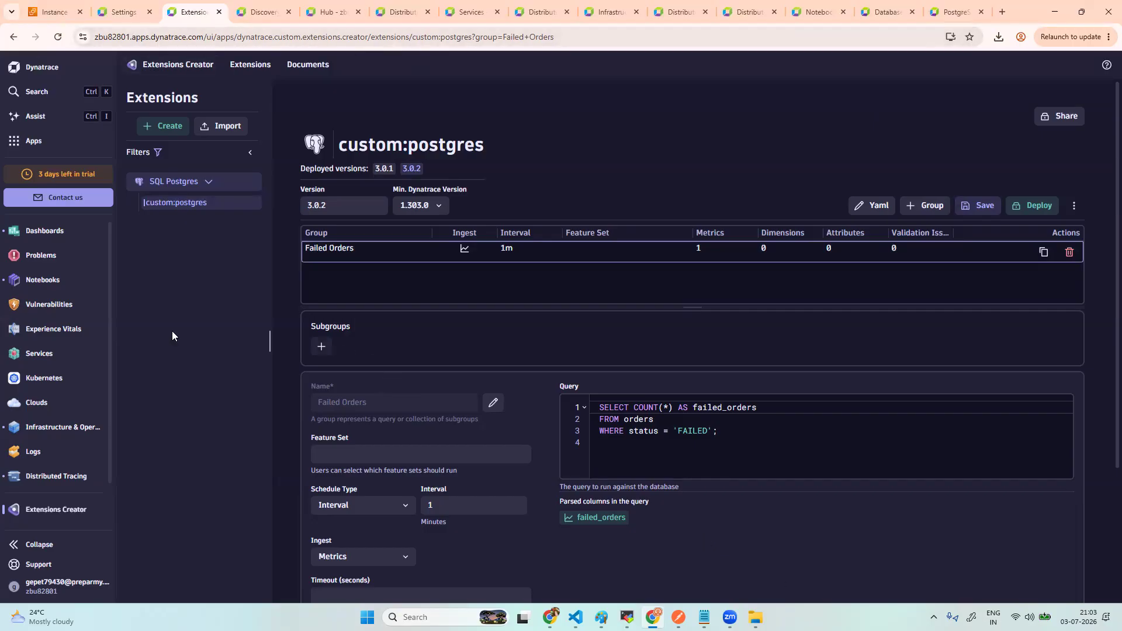
{"action": "left_click", "coordinate": [50, 141]}
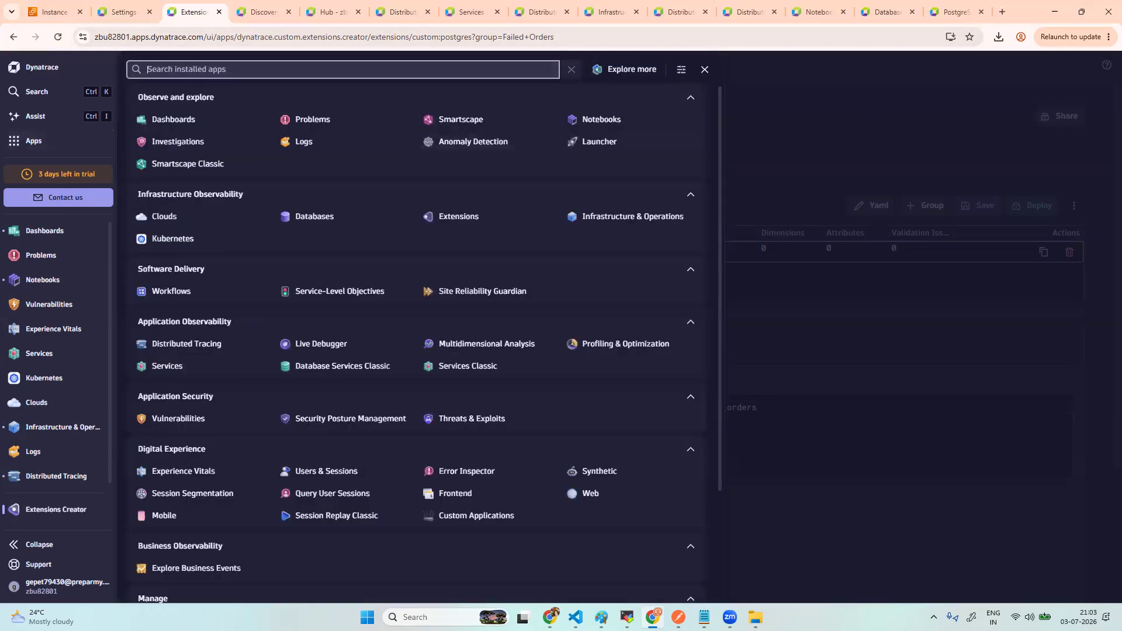
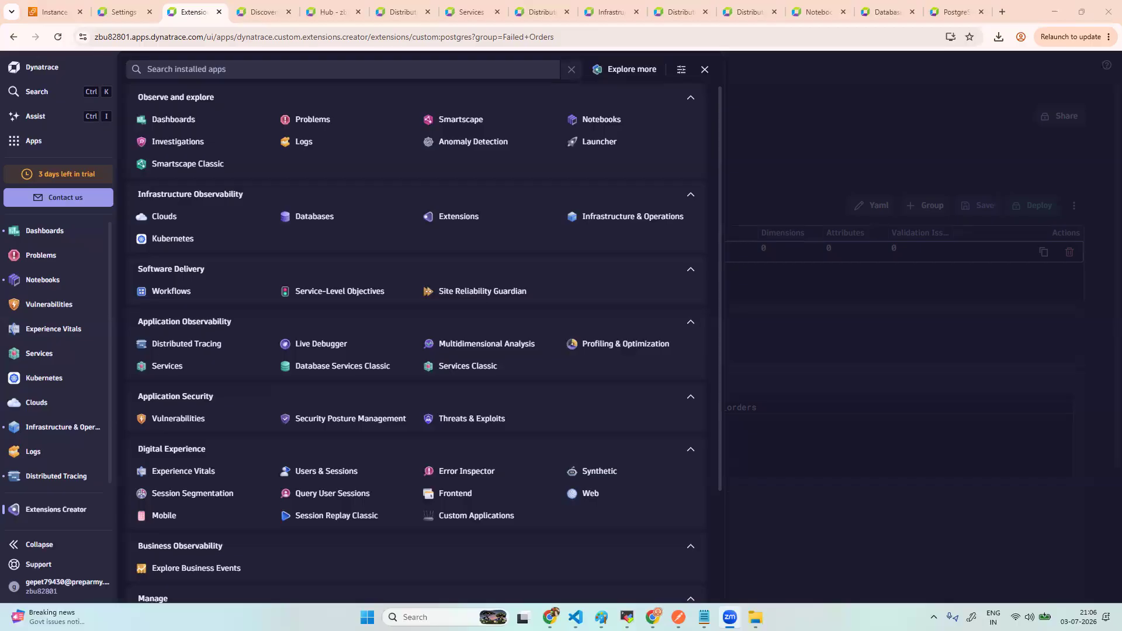
- Search the Apps list for 'de' and open Deployment Status to see hosts running OneAgent
{"action": "left_click", "coordinate": [853, 339]}
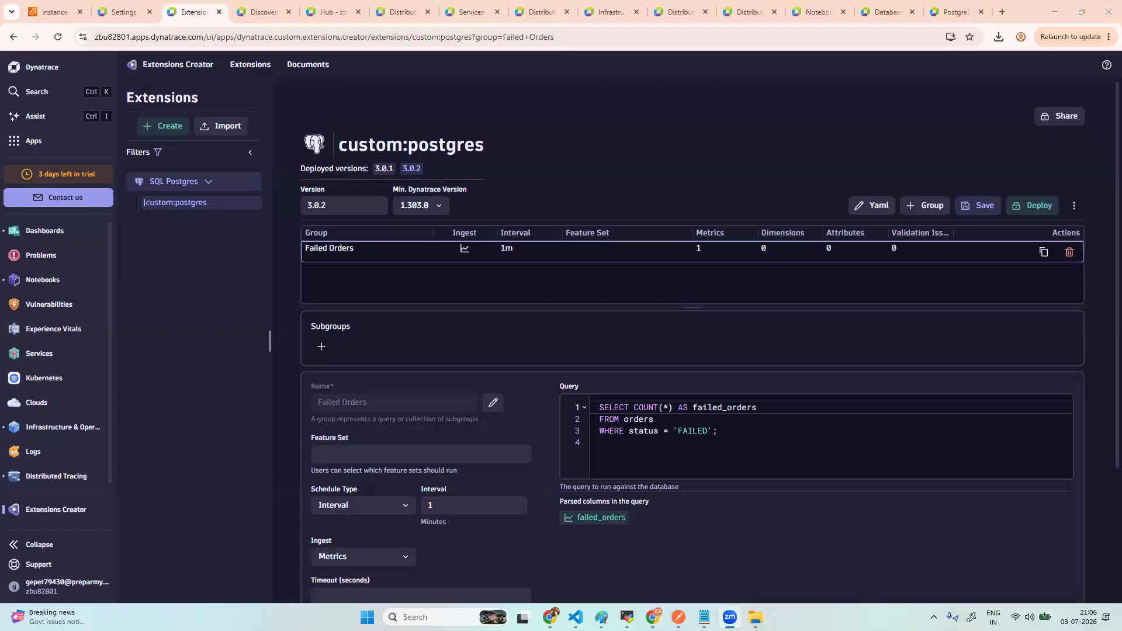
{"action": "left_click", "coordinate": [39, 144]}
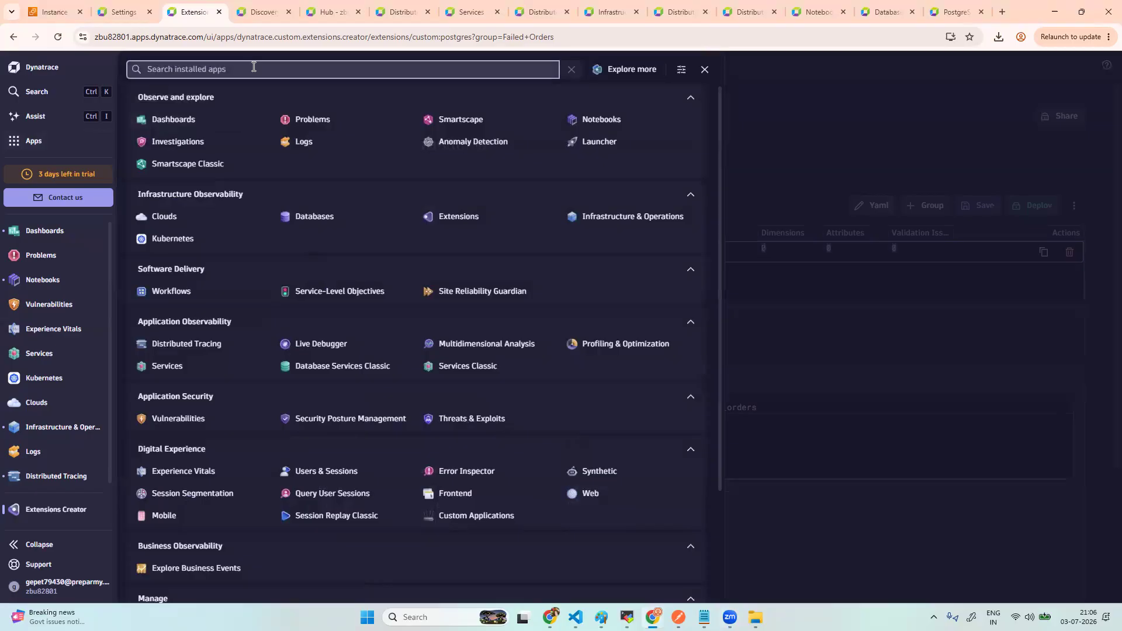
{"action": "type", "text": "de"}
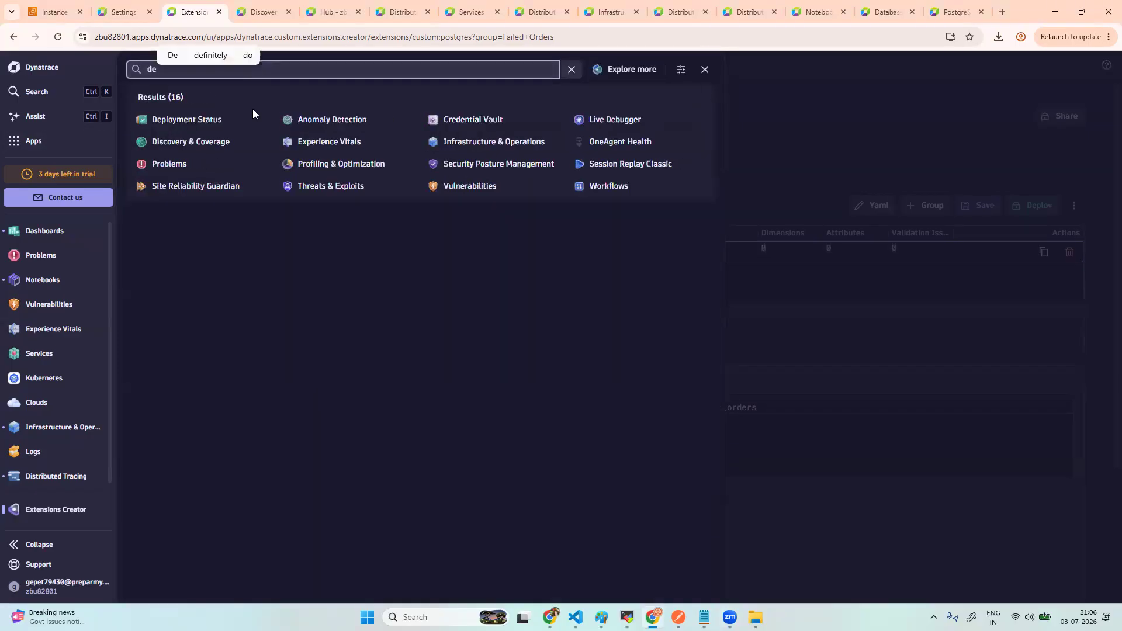
{"action": "left_click", "coordinate": [217, 123]}
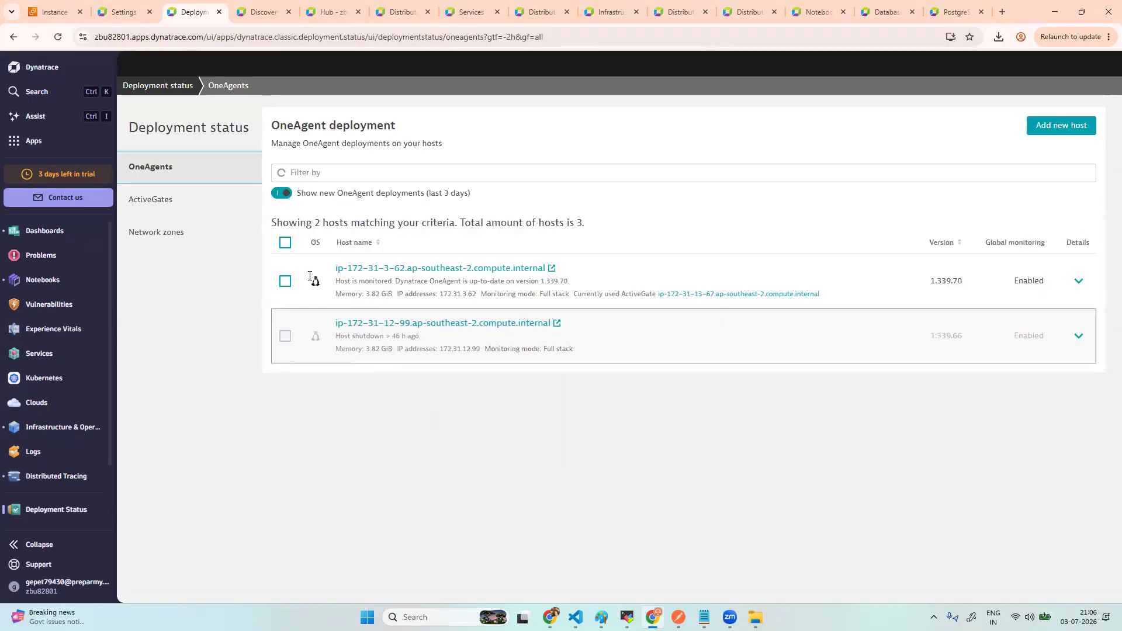
- Select host ip-172-31-3-62, check its remote configuration actions, and open its host overview
{"action": "left_click", "coordinate": [285, 281]}
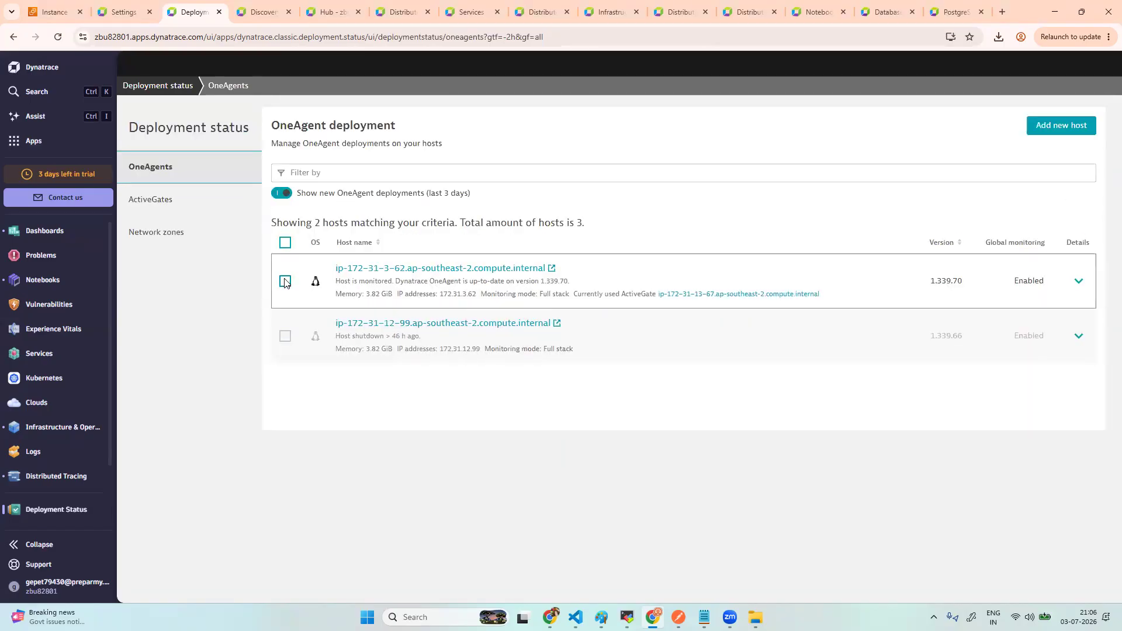
{"action": "left_click", "coordinate": [289, 575]}
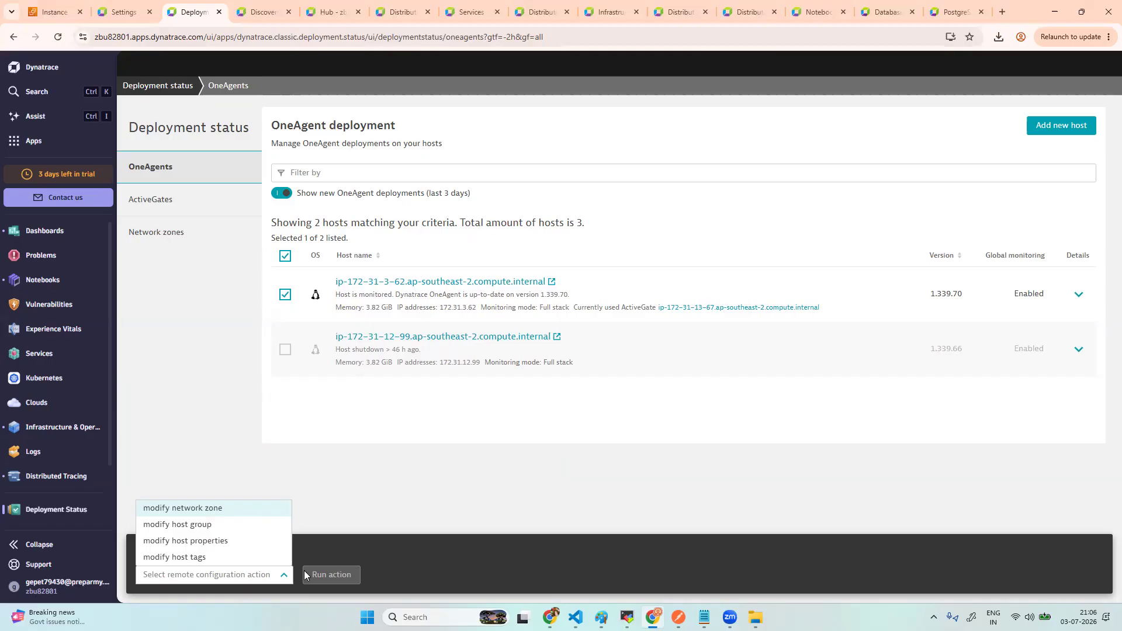
{"action": "left_click", "coordinate": [426, 283]}
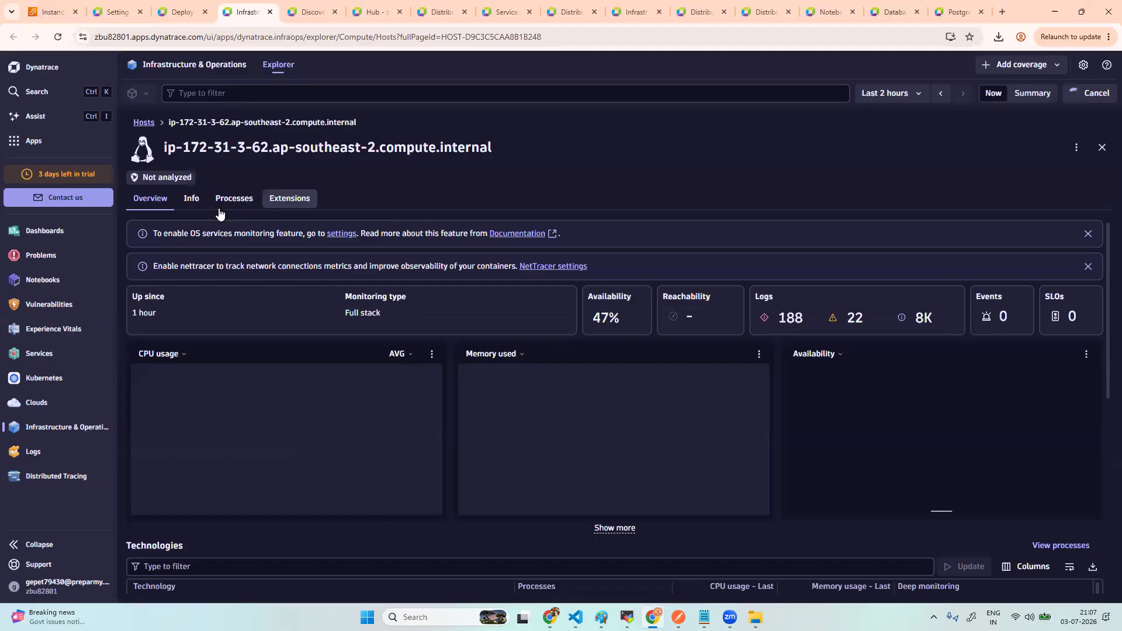
- Check the host's Extensions tab for the linked Postgres instance, then open Host settings
{"action": "left_click", "coordinate": [293, 202]}
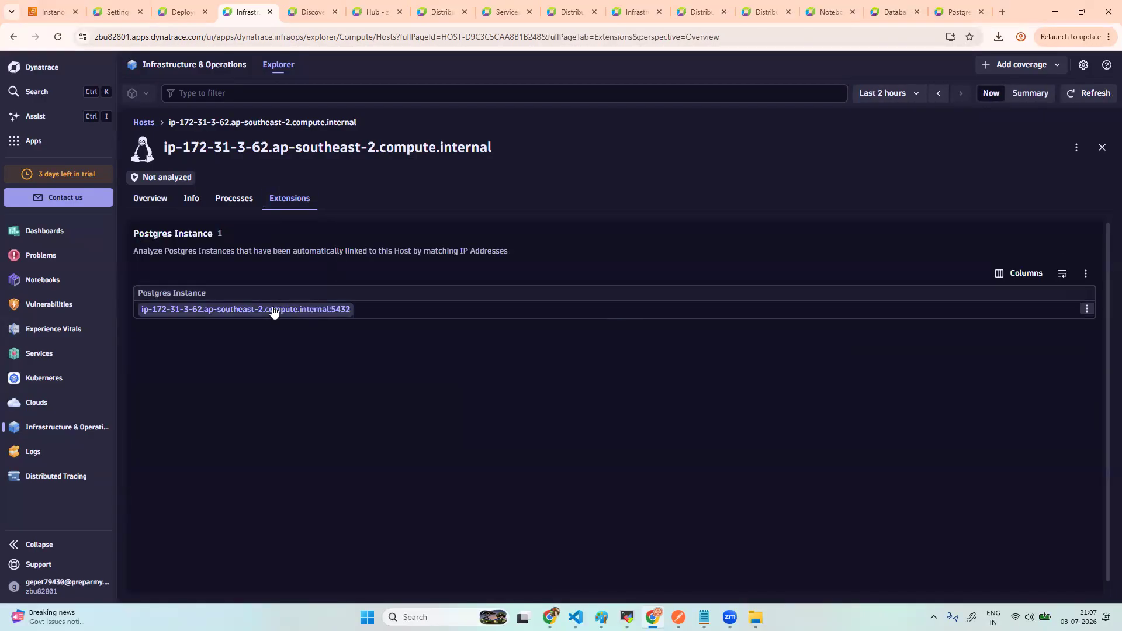
{"action": "left_click", "coordinate": [1077, 148]}
{"action": "left_click", "coordinate": [1024, 236]}
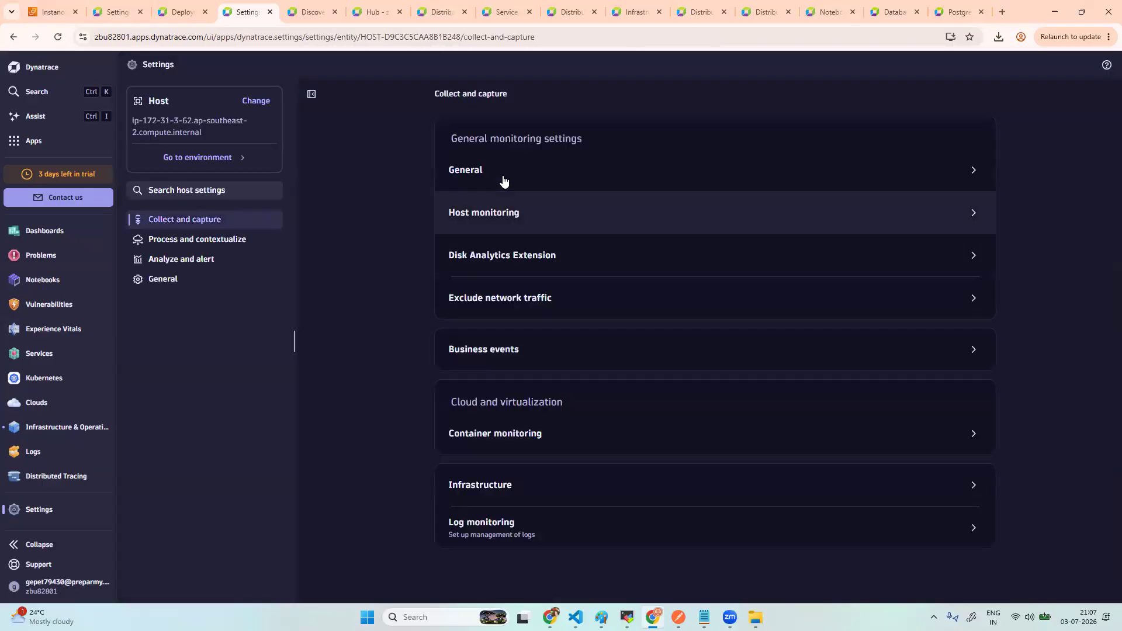
- Glance at General settings, then set Host monitoring's Monitoring Mode to Infrastructure and save
{"action": "left_click", "coordinate": [496, 177]}
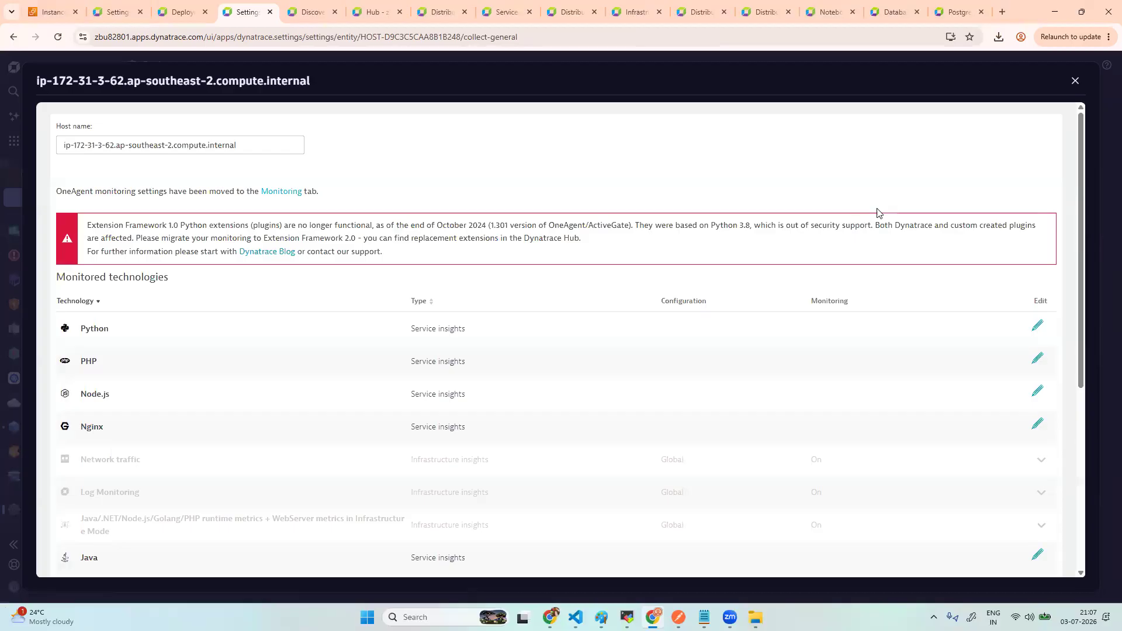
{"action": "left_click", "coordinate": [1075, 81]}
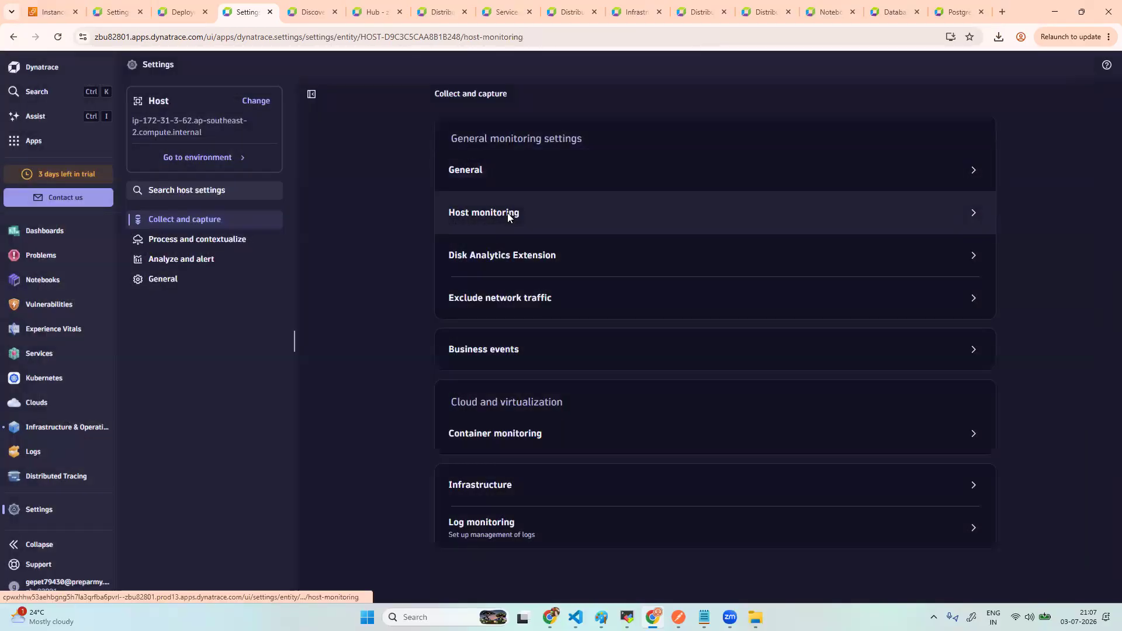
{"action": "left_click", "coordinate": [507, 214]}
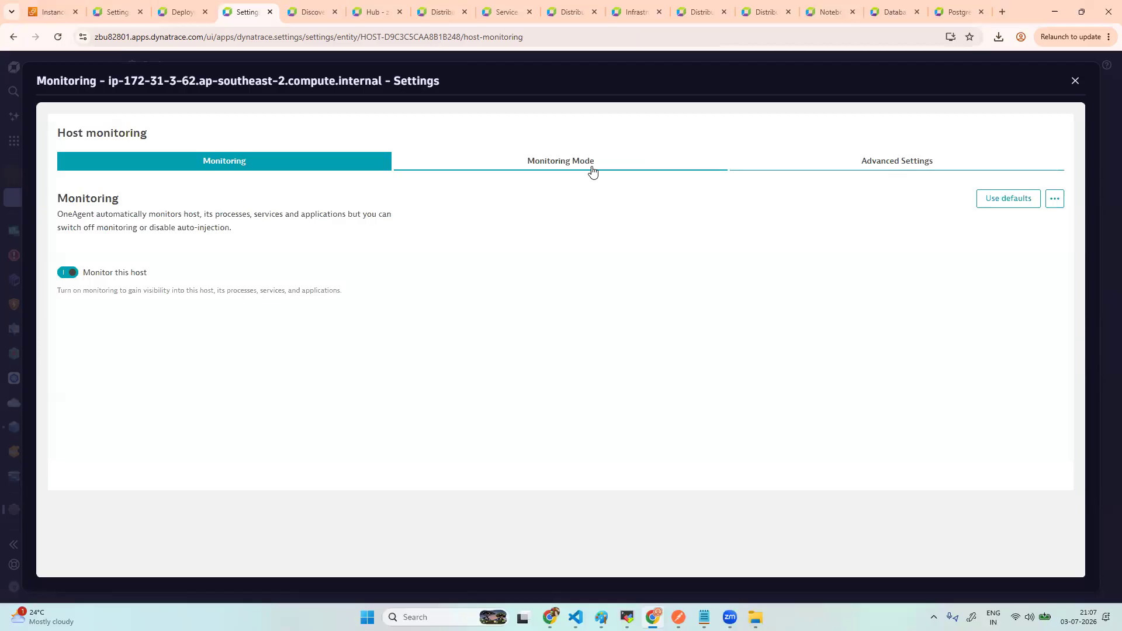
{"action": "left_click", "coordinate": [591, 169]}
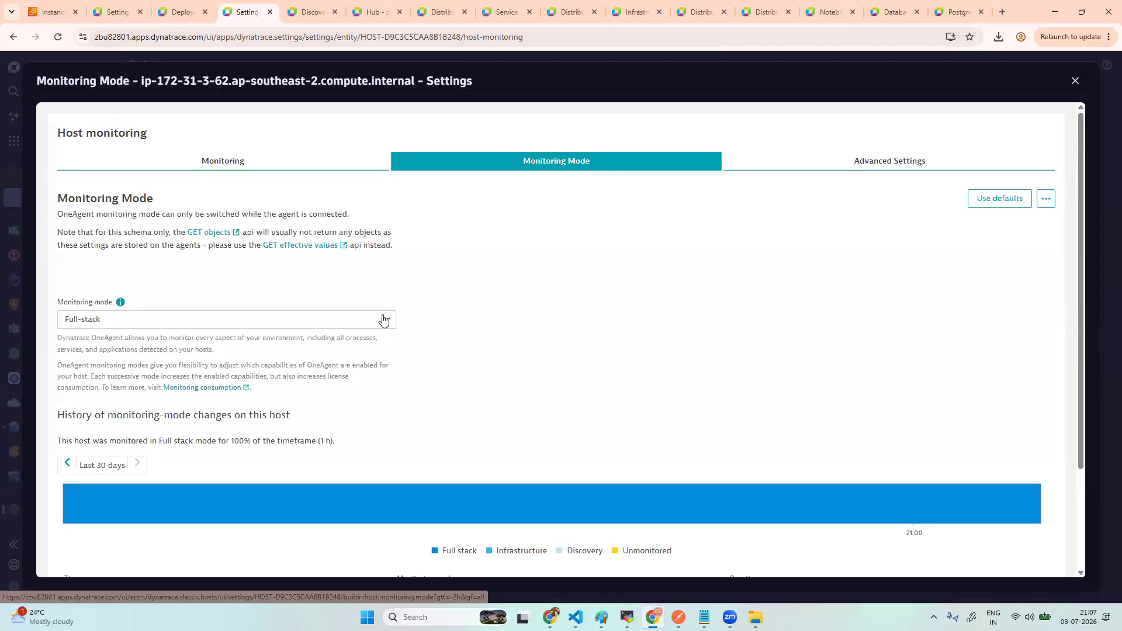
{"action": "left_click", "coordinate": [384, 319]}
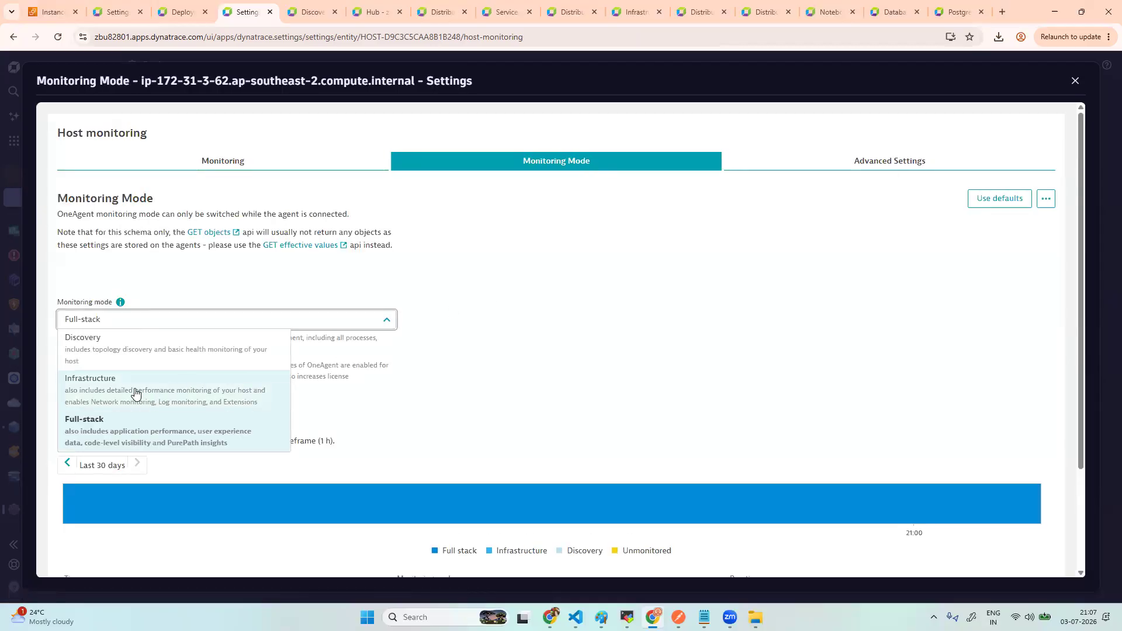
{"action": "left_click", "coordinate": [133, 390]}
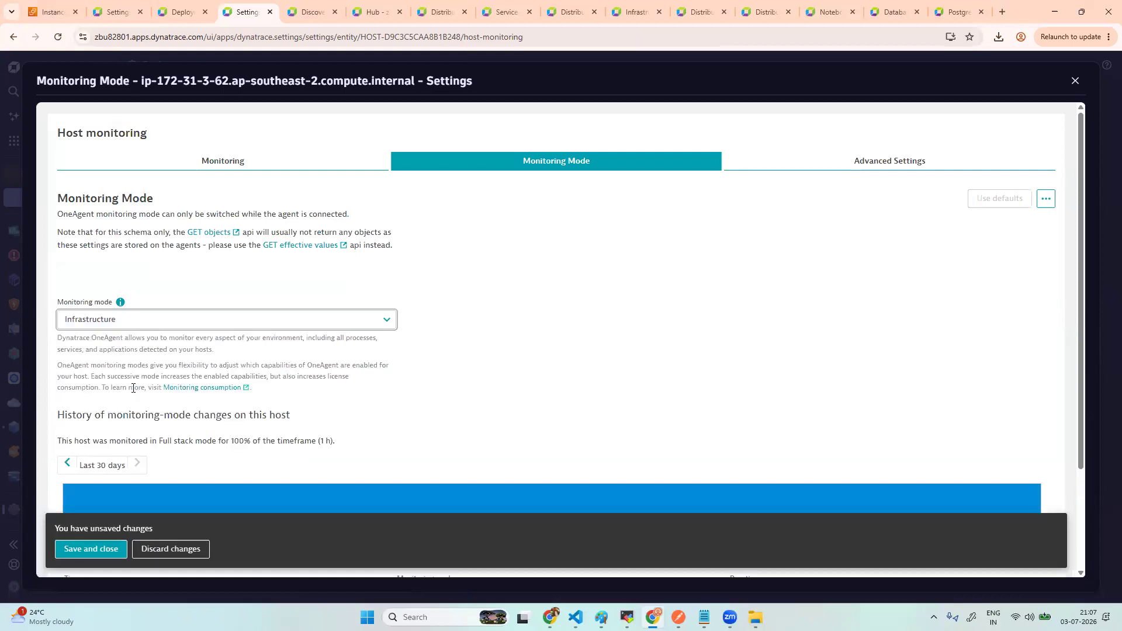
{"action": "left_click", "coordinate": [90, 549]}
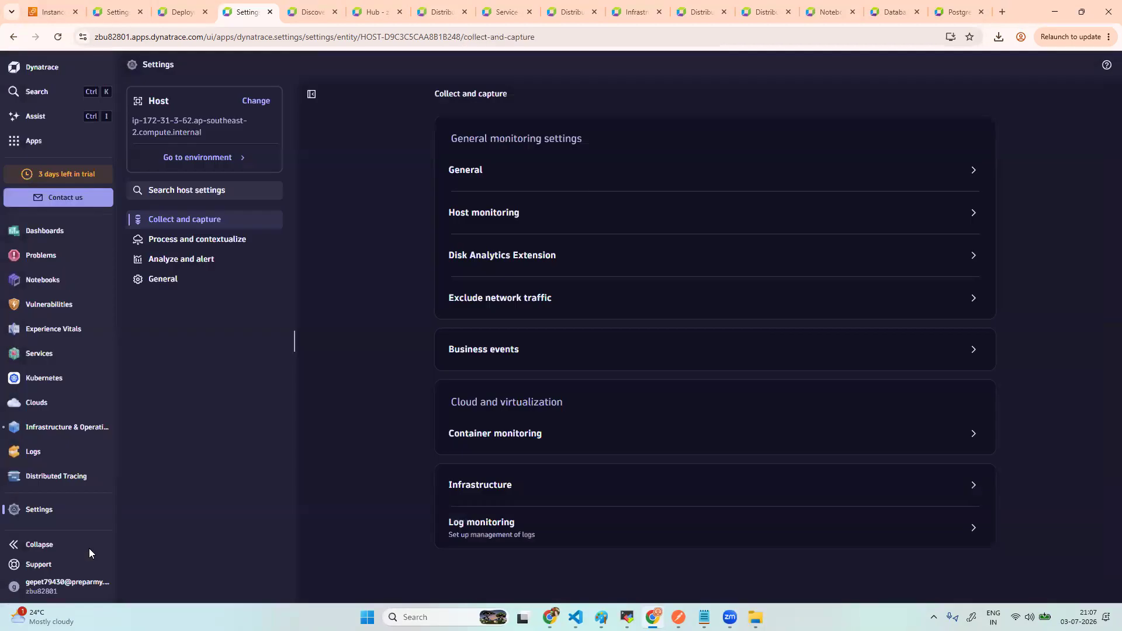
- Reopen Host monitoring to verify the Infrastructure mode is applying, then go to Discovery & Coverage
{"action": "left_click", "coordinate": [507, 213]}
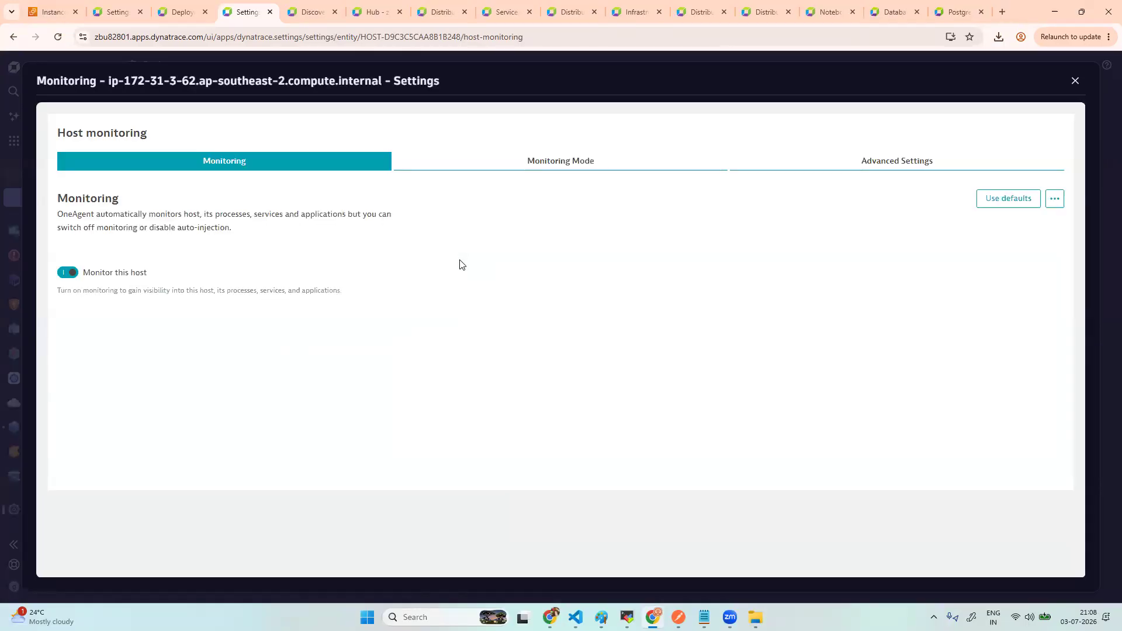
{"action": "left_click", "coordinate": [596, 162]}
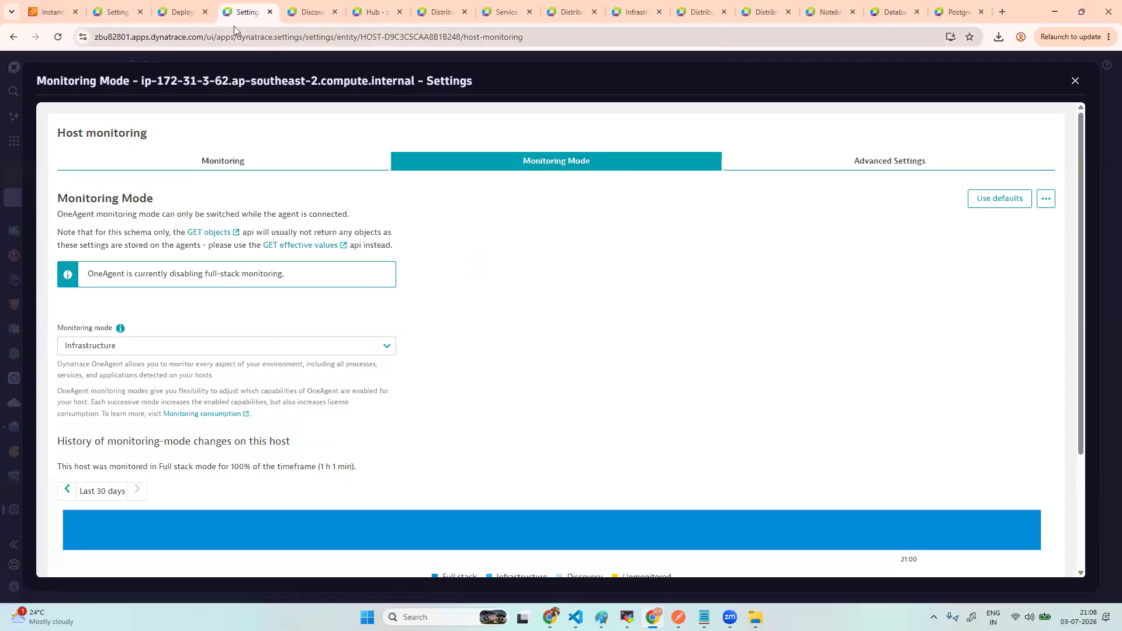
{"action": "left_click", "coordinate": [313, 16]}
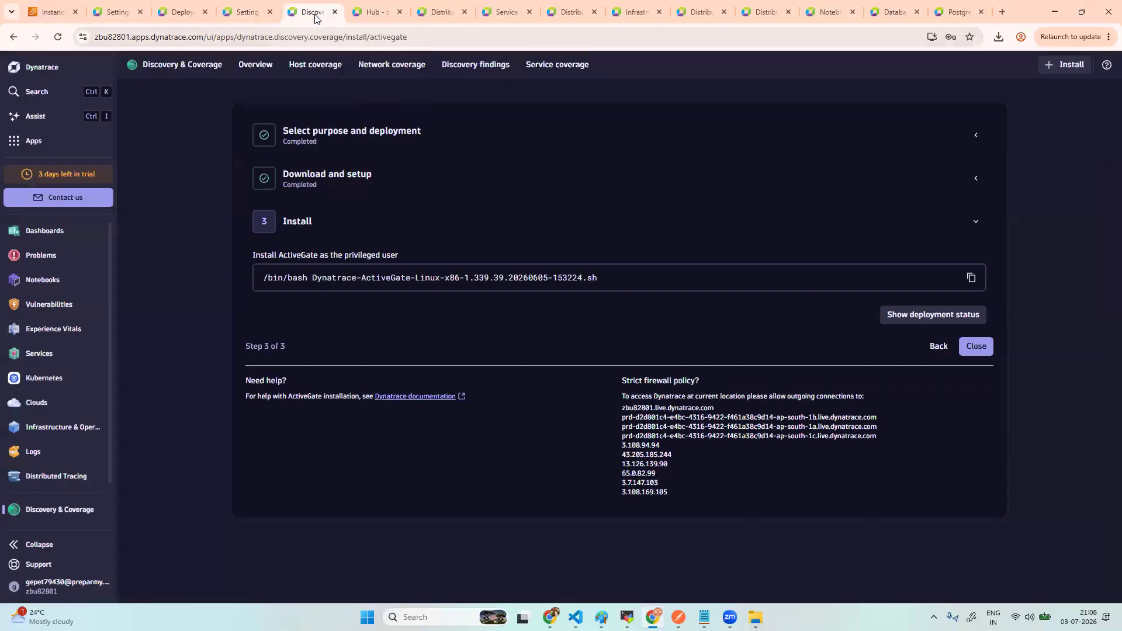
- Check host coverage per cloud provider, then open Infrastructure & Operations via an 'infr' app search
{"action": "left_click", "coordinate": [198, 69]}
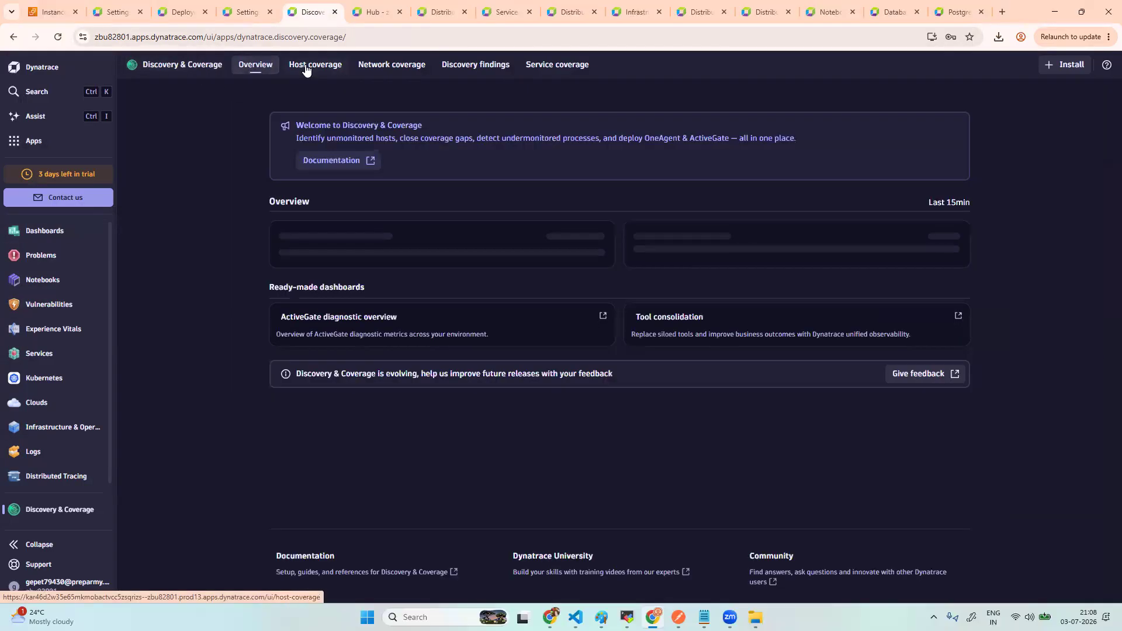
{"action": "left_click", "coordinate": [306, 70]}
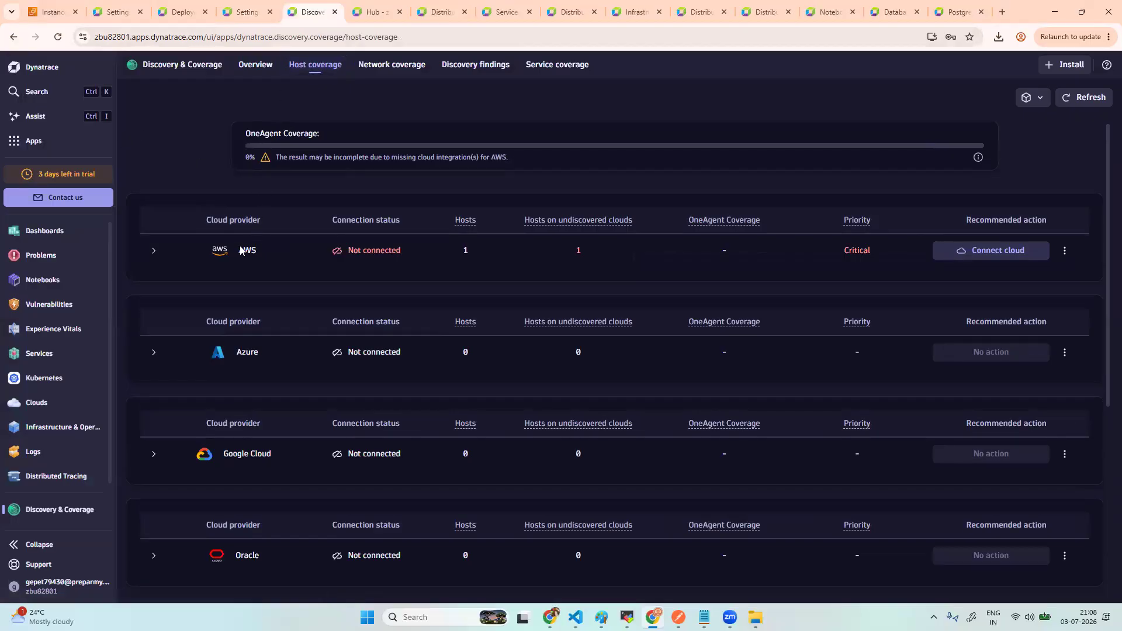
{"action": "left_click", "coordinate": [34, 141]}
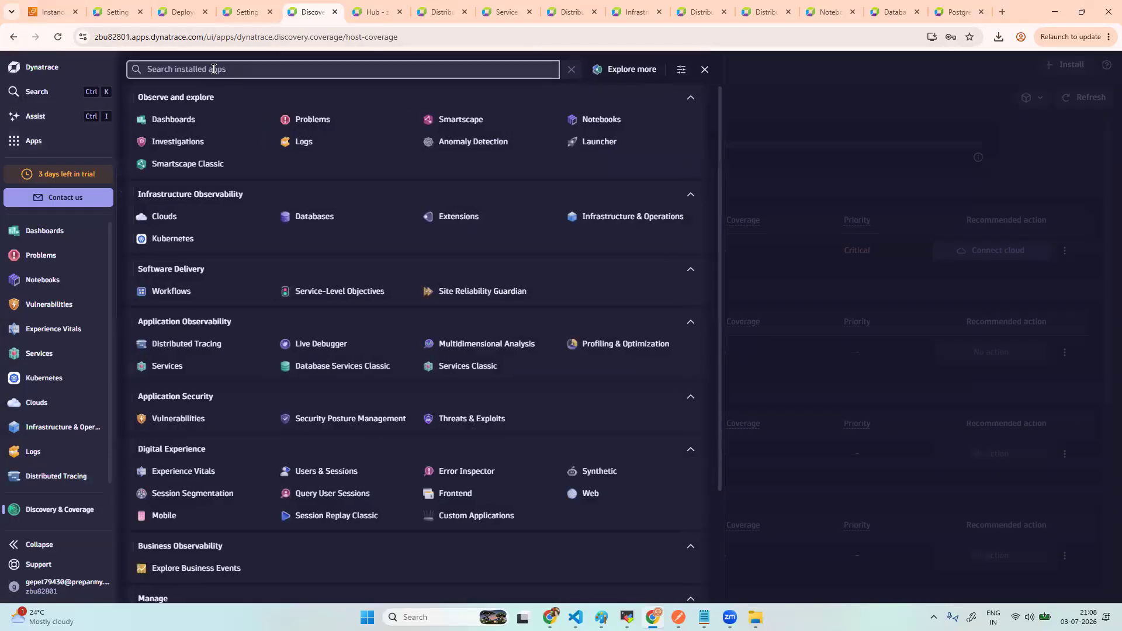
{"action": "type", "text": "infr"}
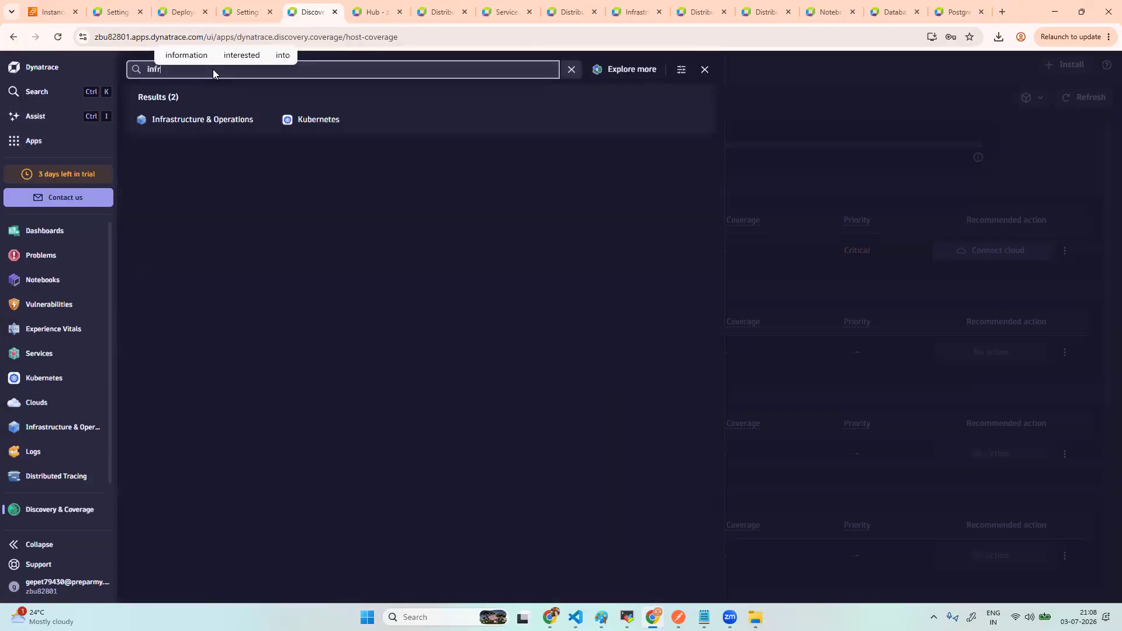
{"action": "left_click", "coordinate": [223, 119]}
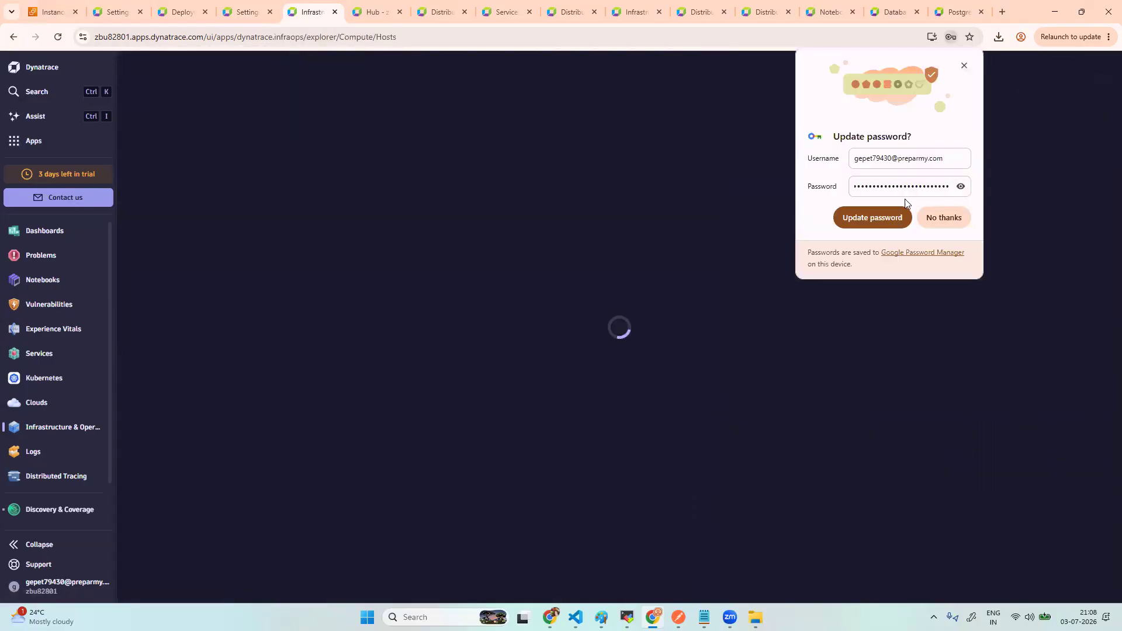
- Open host ip-172-31-3-62's details and Info panel, reloading the page for fresh data
{"action": "left_click", "coordinate": [943, 217]}
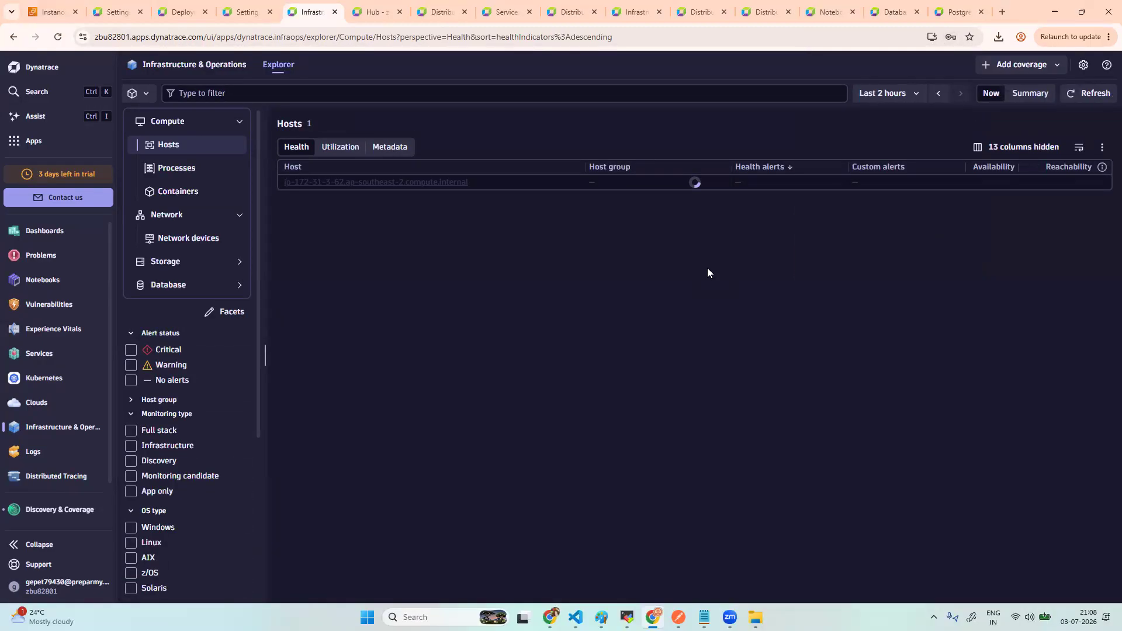
{"action": "left_click", "coordinate": [419, 180]}
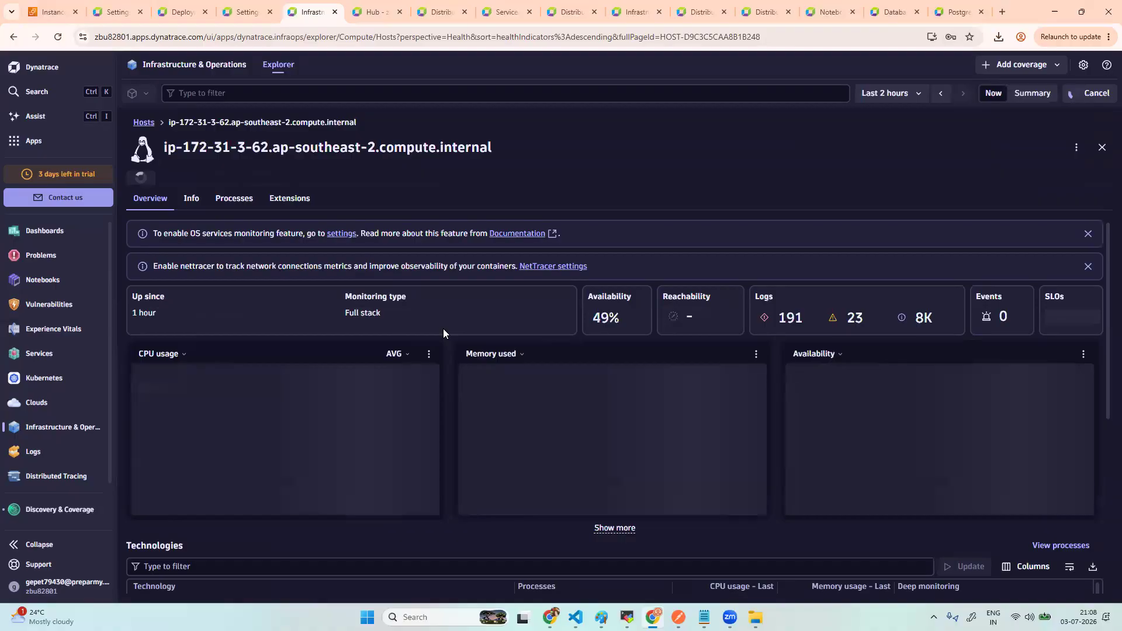
{"action": "left_click", "coordinate": [192, 199]}
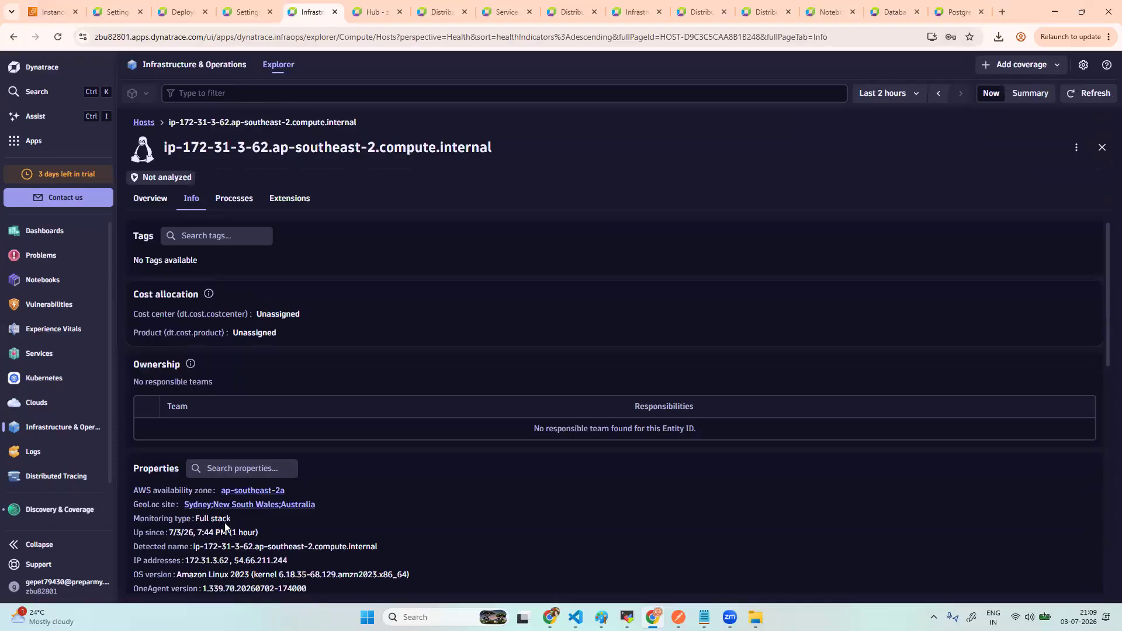
{"action": "left_click", "coordinate": [59, 37]}
{"action": "left_click", "coordinate": [59, 37]}
{"action": "left_click", "coordinate": [58, 37]}
- Return to Hosts, preview the host's key metrics, and open its full host view
{"action": "left_click", "coordinate": [146, 122]}
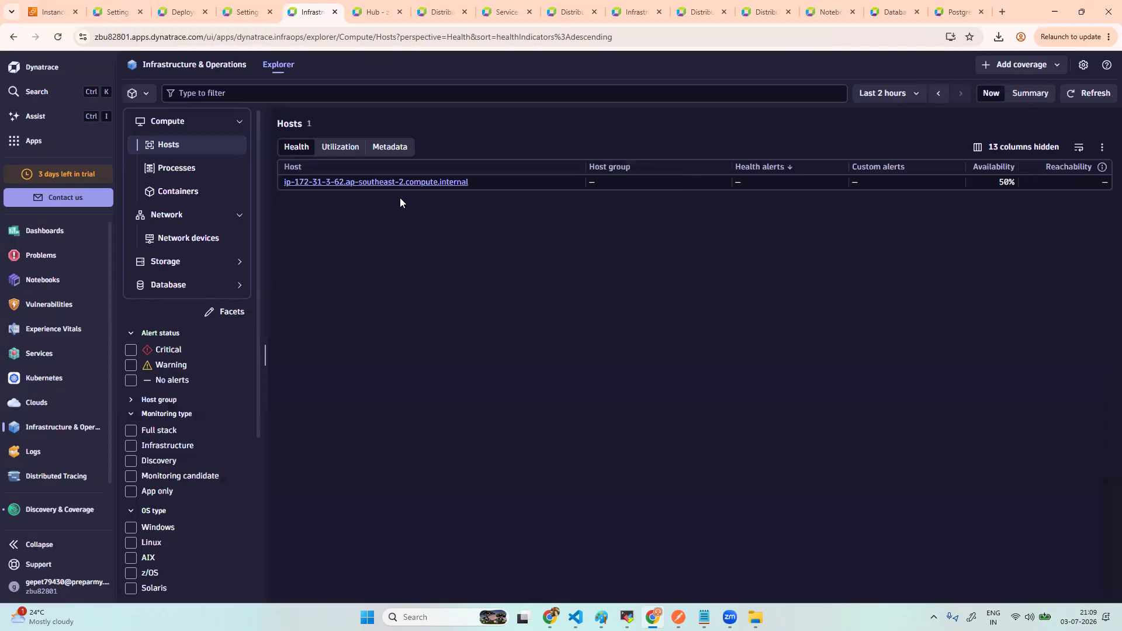
{"action": "left_click", "coordinate": [403, 190]}
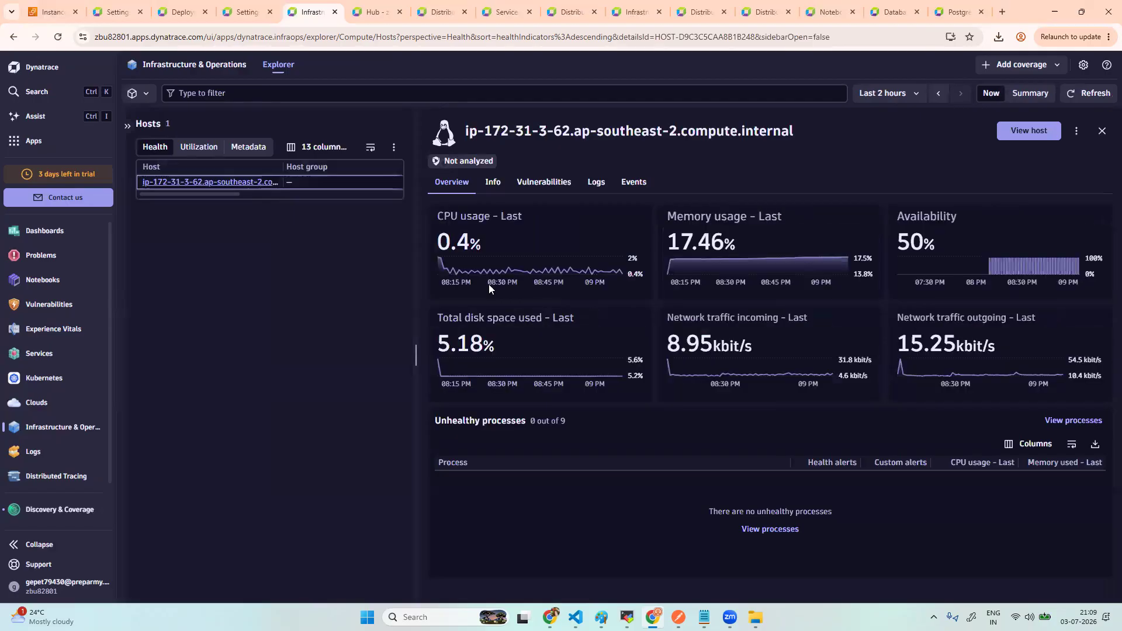
{"action": "left_click", "coordinate": [1017, 127]}
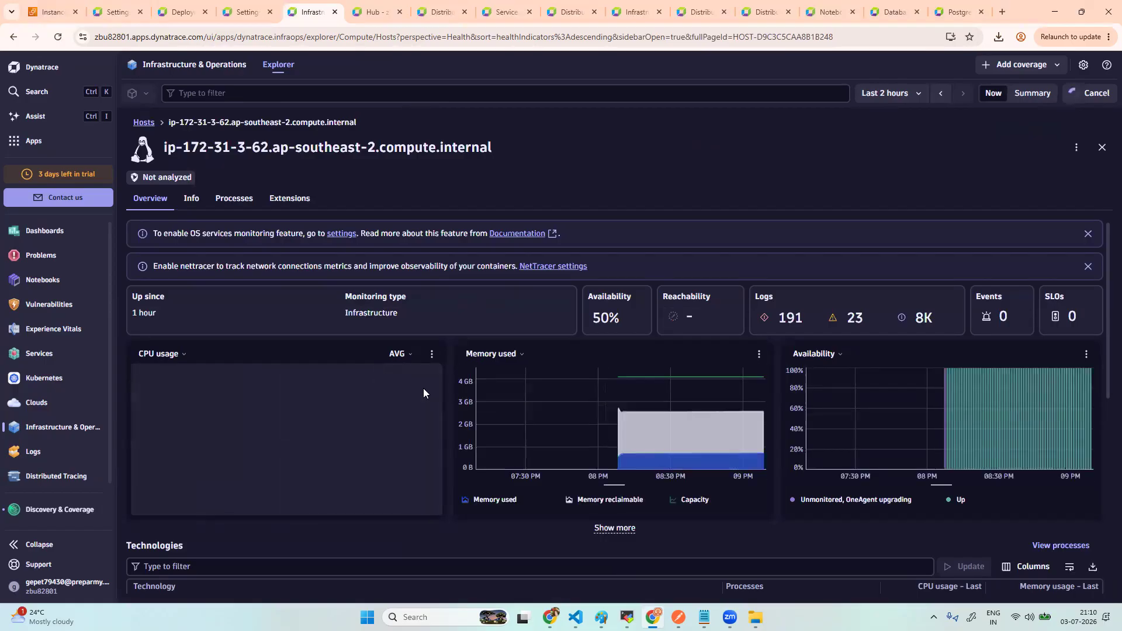
- Open the host's linked Postgres instance ip-172-31-3-62:5432 in the Databases overview
{"action": "scroll", "coordinate": [423, 388], "scroll_direction": "down", "scroll_amount": 3}
{"action": "scroll", "coordinate": [424, 388], "scroll_direction": "down", "scroll_amount": 1}
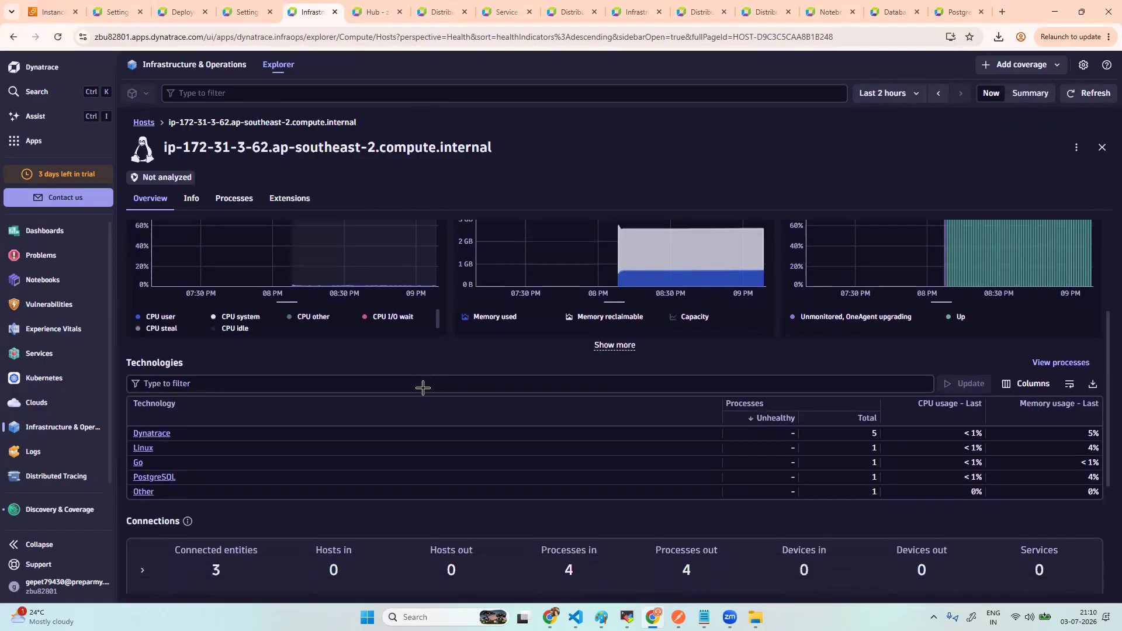
{"action": "scroll", "coordinate": [423, 389], "scroll_direction": "down", "scroll_amount": 2}
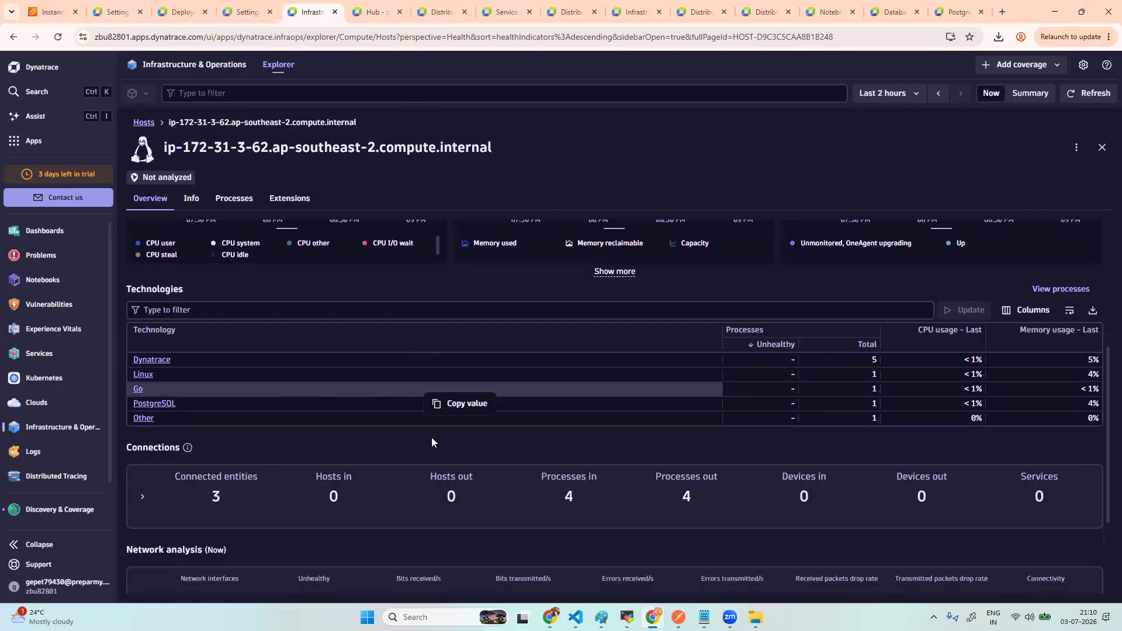
{"action": "left_click", "coordinate": [293, 202]}
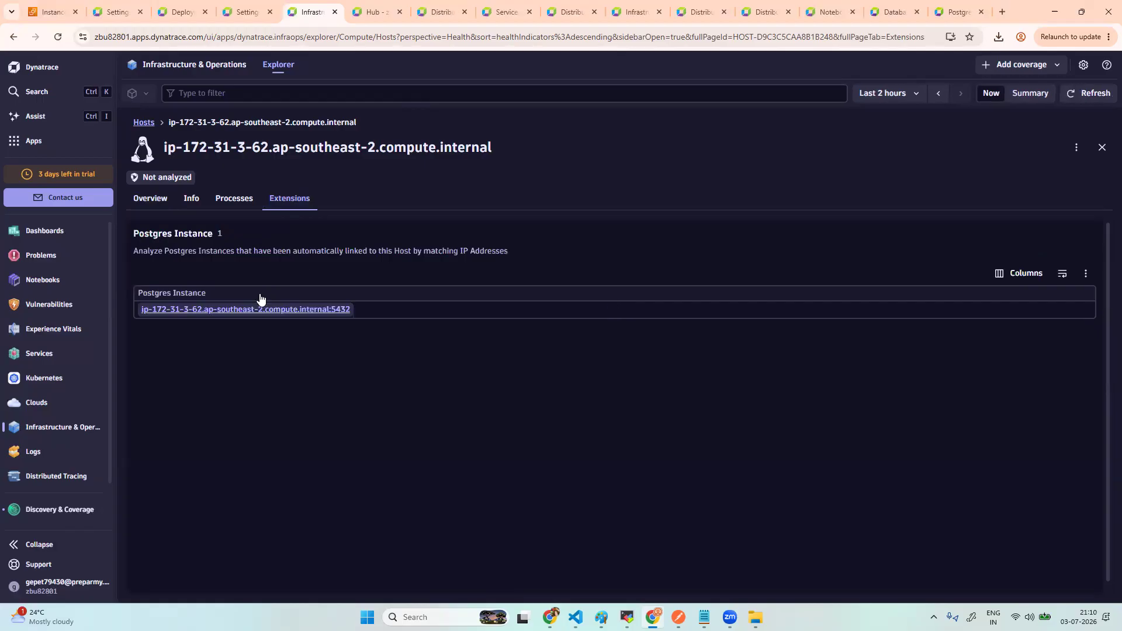
{"action": "left_click", "coordinate": [250, 314]}
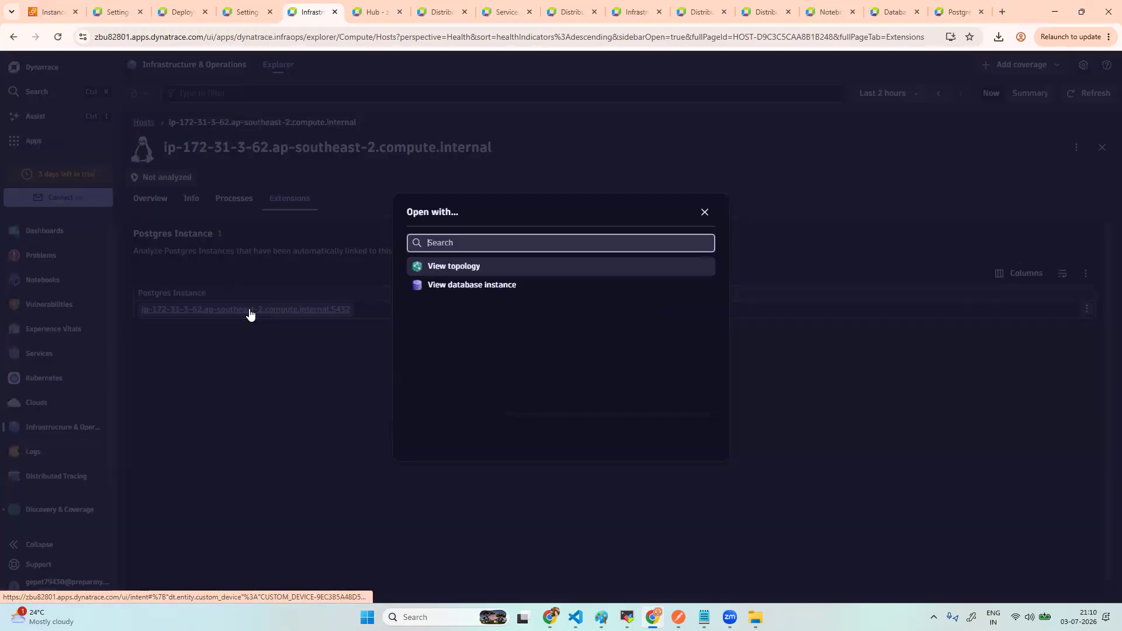
{"action": "left_click", "coordinate": [472, 287]}
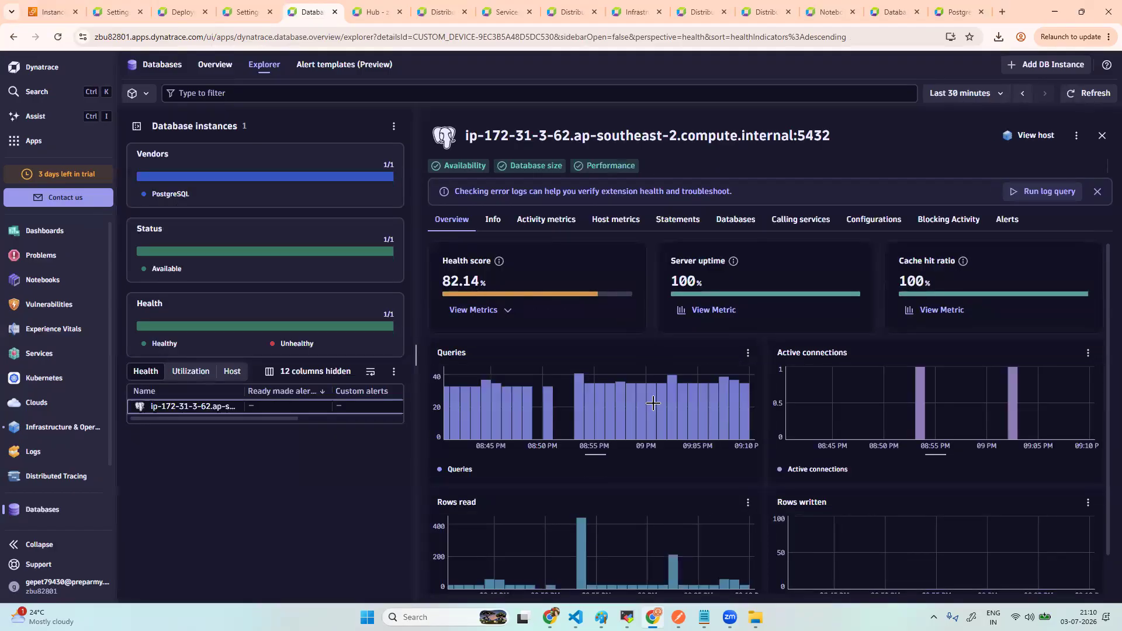
- Review the Postgres instance's Info and Activity metrics tabs
{"action": "mouse_move", "coordinate": [676, 431]}
{"action": "scroll", "coordinate": [676, 430], "scroll_direction": "down", "scroll_amount": 1}
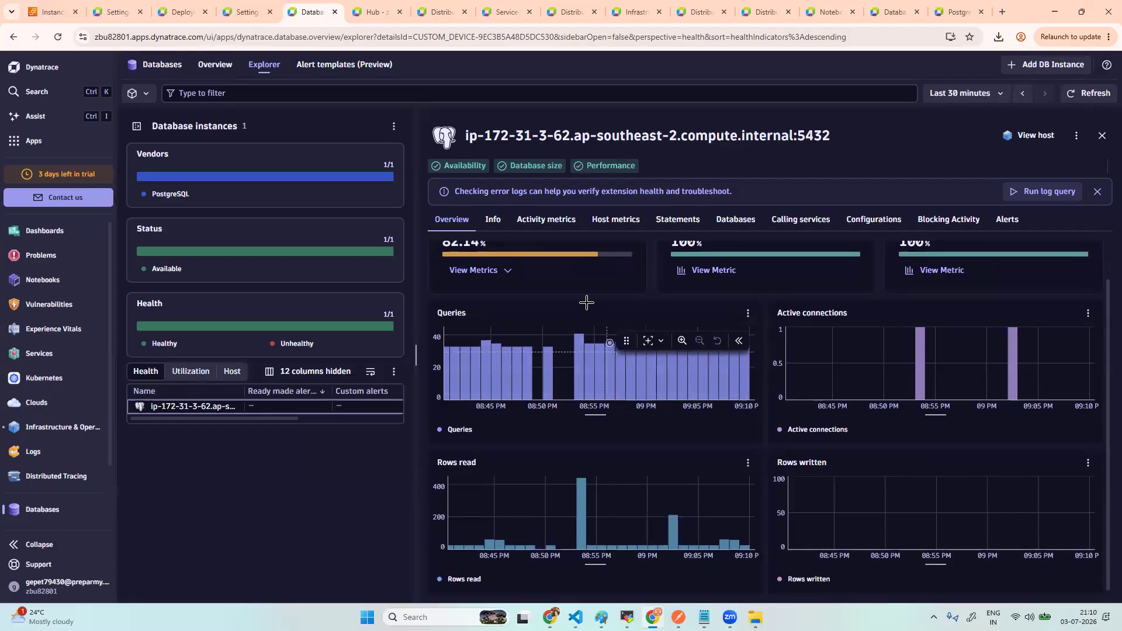
{"action": "left_click", "coordinate": [494, 221]}
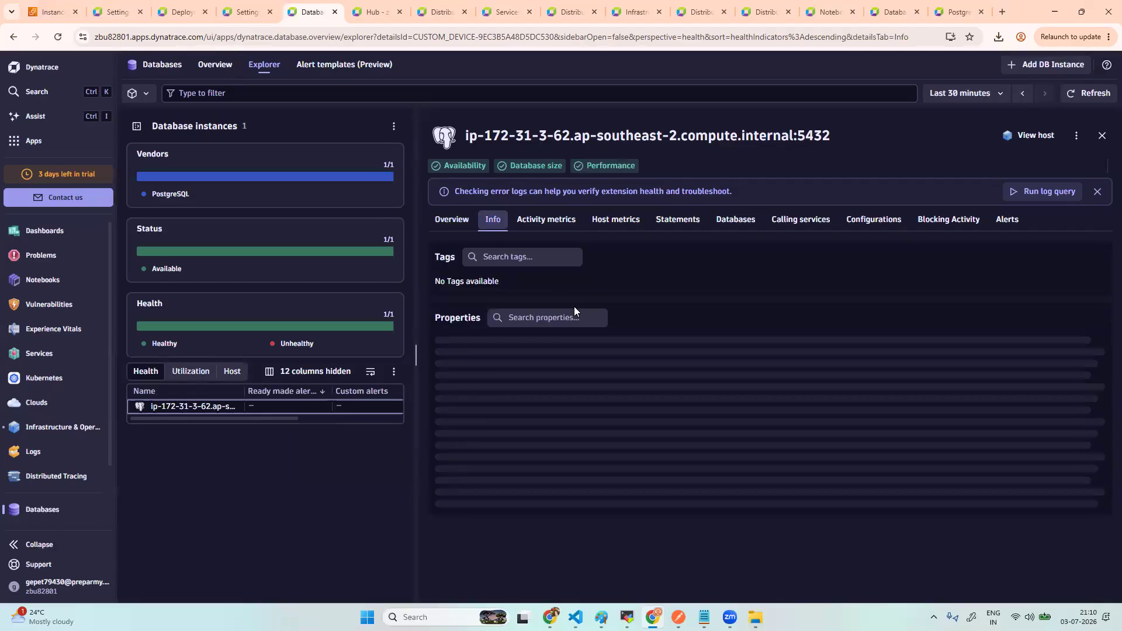
{"action": "left_click", "coordinate": [554, 233]}
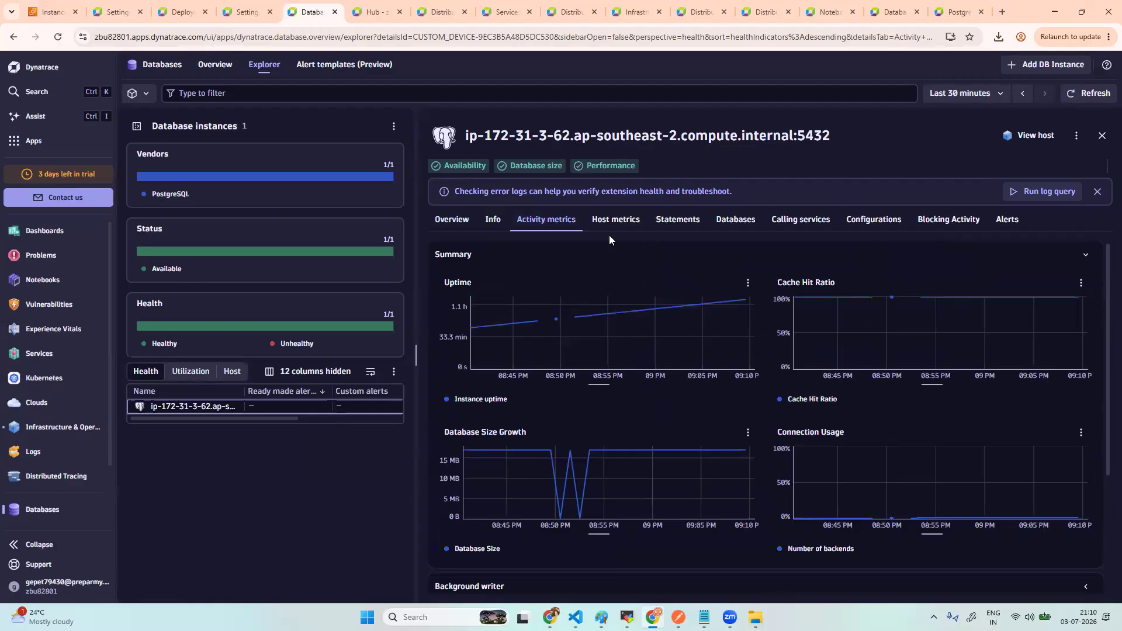
- Scroll through the Host metrics charts, then list the databases retaildb (9.18 MB) and postgres (7.86 MB)
{"action": "left_click", "coordinate": [626, 226]}
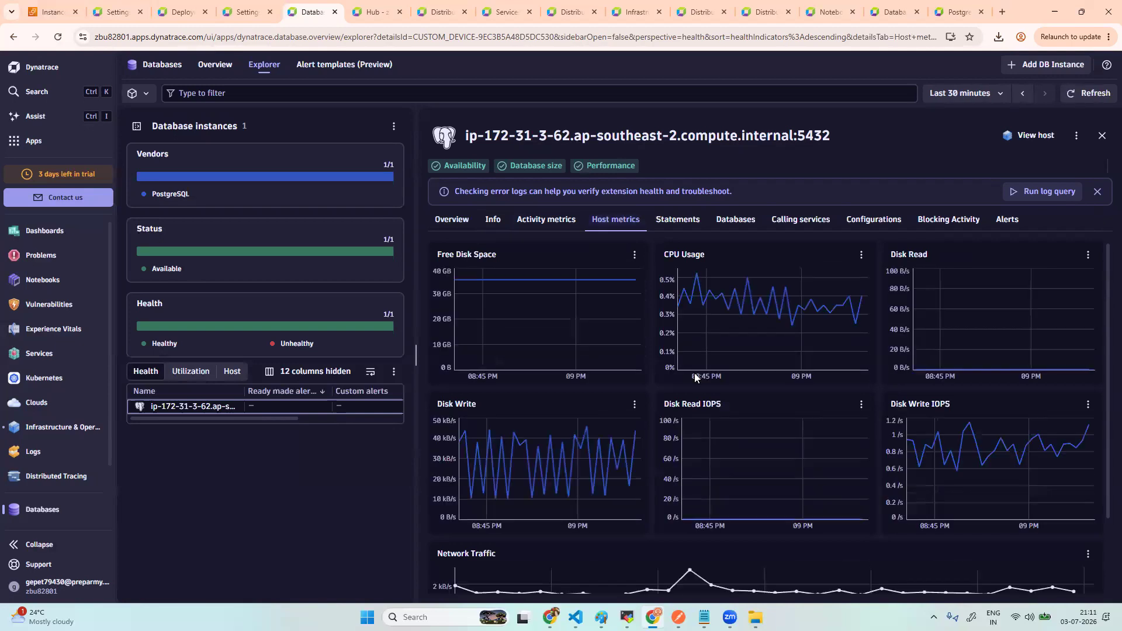
{"action": "scroll", "coordinate": [696, 377], "scroll_direction": "down", "scroll_amount": 2}
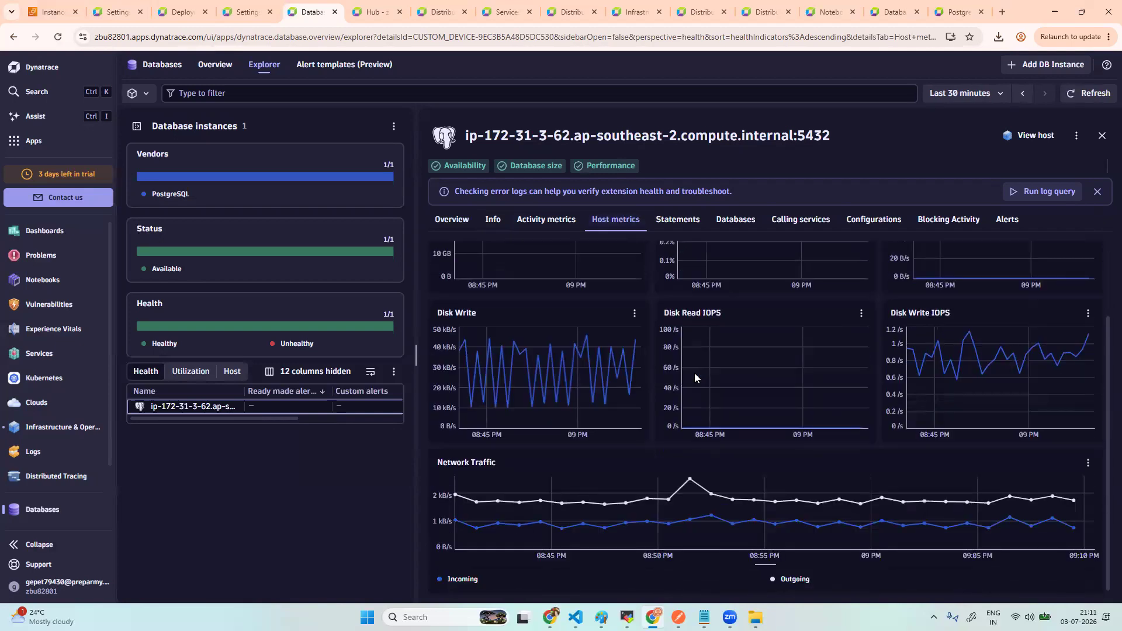
{"action": "scroll", "coordinate": [695, 374], "scroll_direction": "up", "scroll_amount": 2}
{"action": "scroll", "coordinate": [684, 332], "scroll_direction": "down", "scroll_amount": 2}
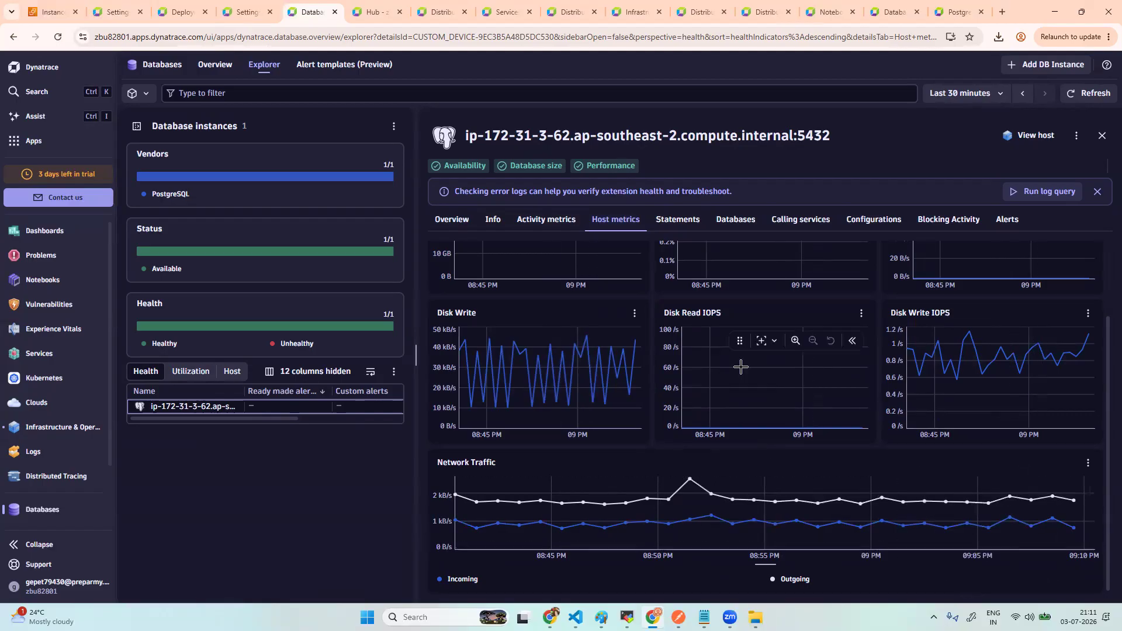
{"action": "left_click", "coordinate": [736, 222]}
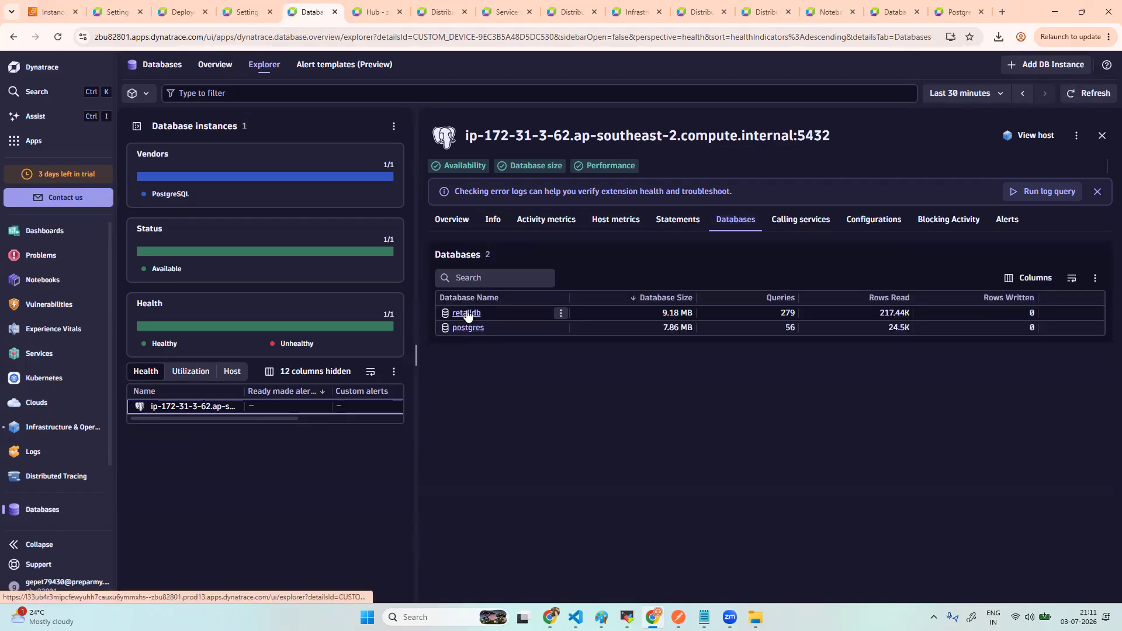
- Browse the retaildb database charts, close them, and reopen instance ip-172-31-3-62:5432's overview
{"action": "left_click", "coordinate": [466, 314]}
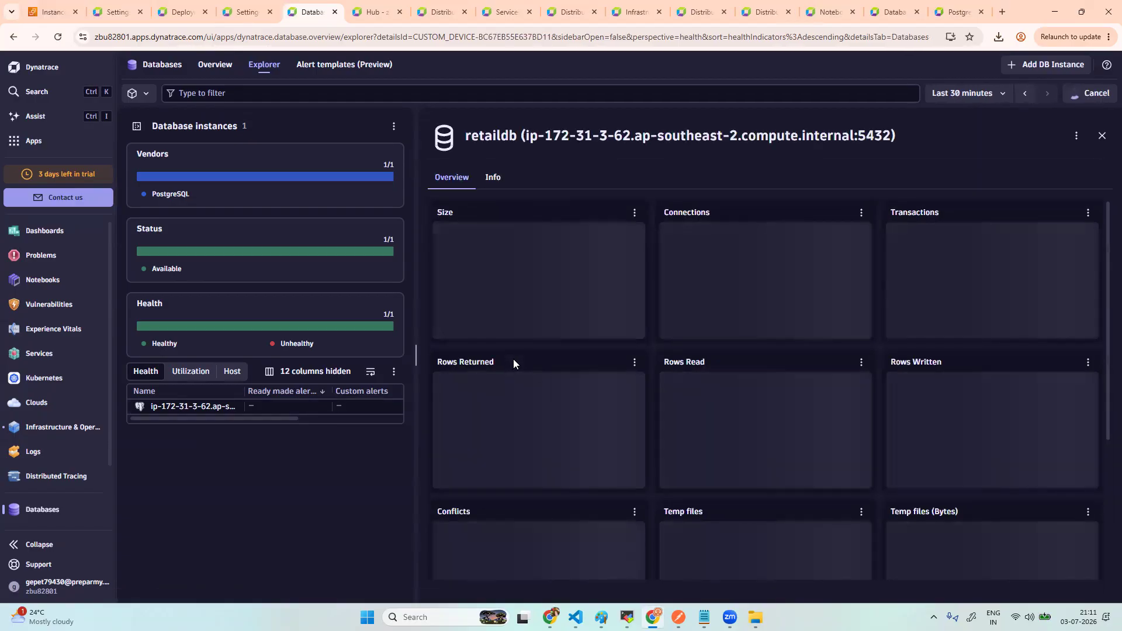
{"action": "scroll", "coordinate": [619, 395], "scroll_direction": "down", "scroll_amount": 4}
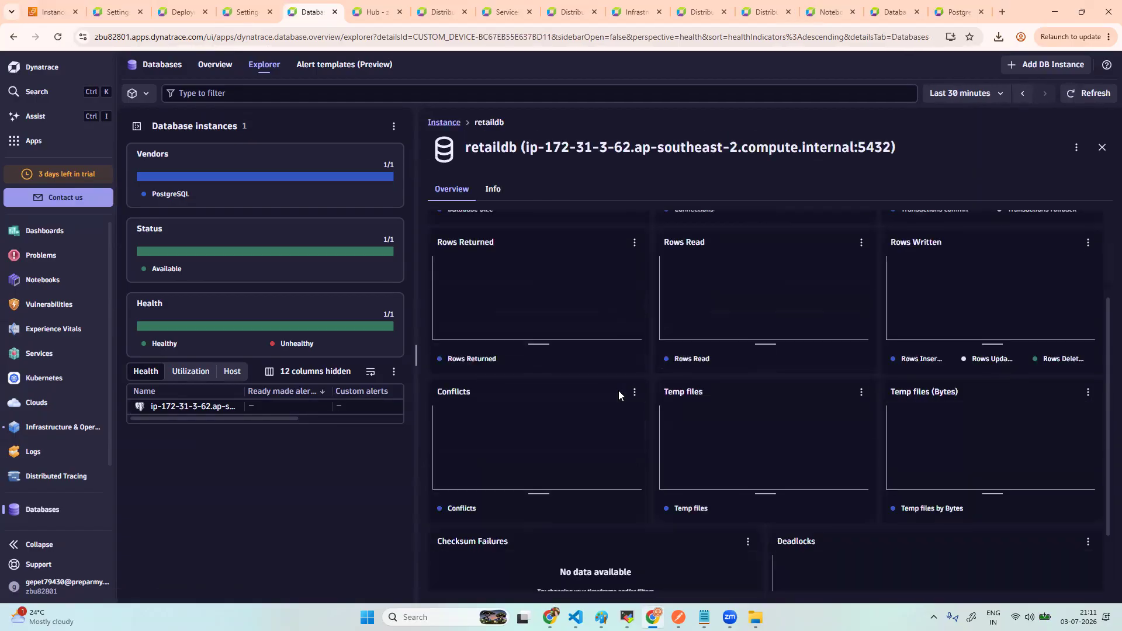
{"action": "scroll", "coordinate": [619, 395], "scroll_direction": "up", "scroll_amount": 4}
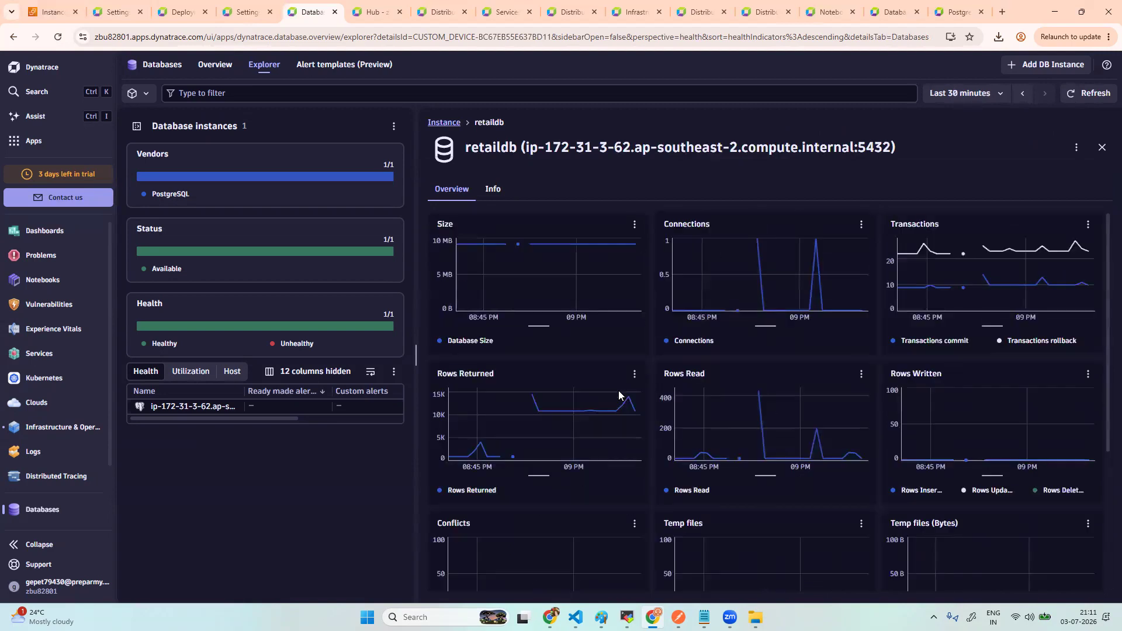
{"action": "left_click", "coordinate": [1102, 147]}
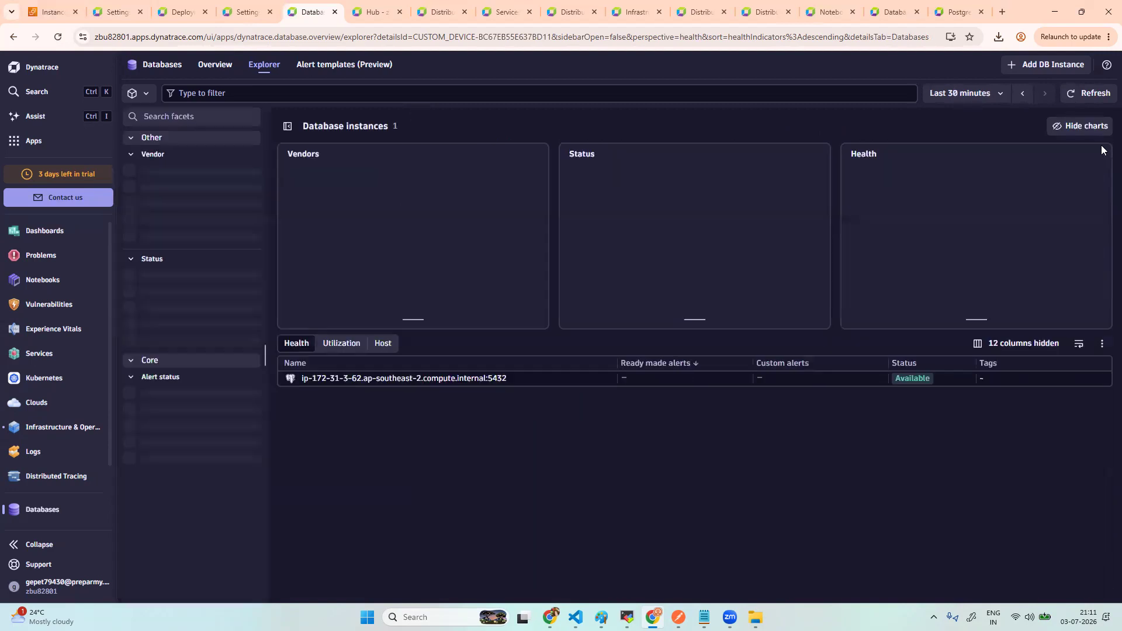
{"action": "left_click", "coordinate": [450, 379]}
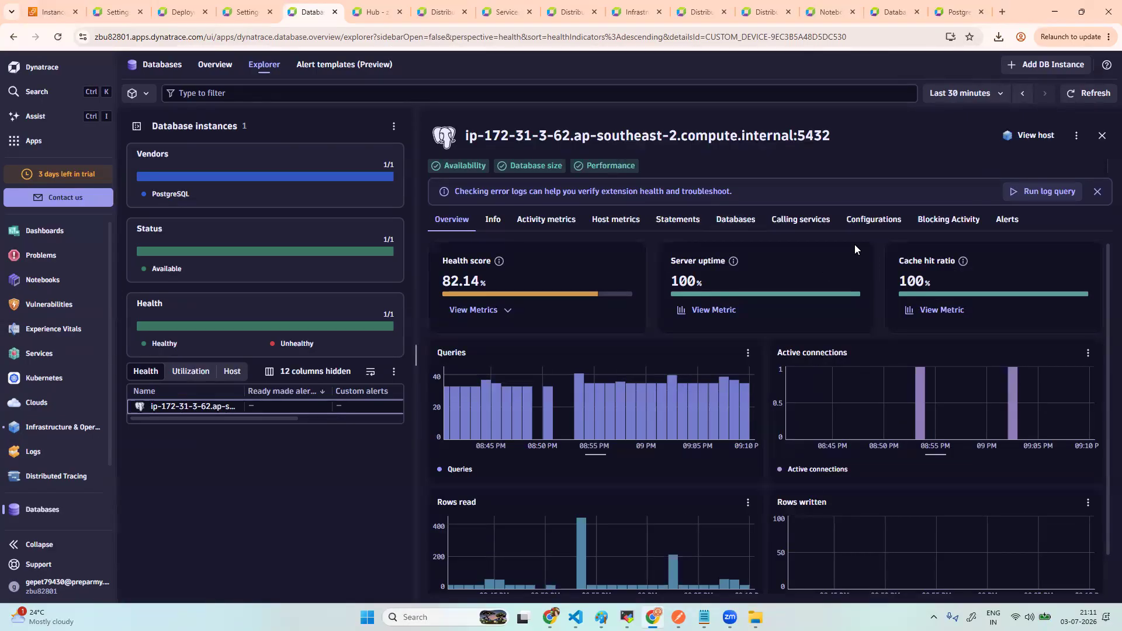
- Review the instance's Configurations, Blocking Activity and Alerts tabs
{"action": "left_click", "coordinate": [874, 225]}
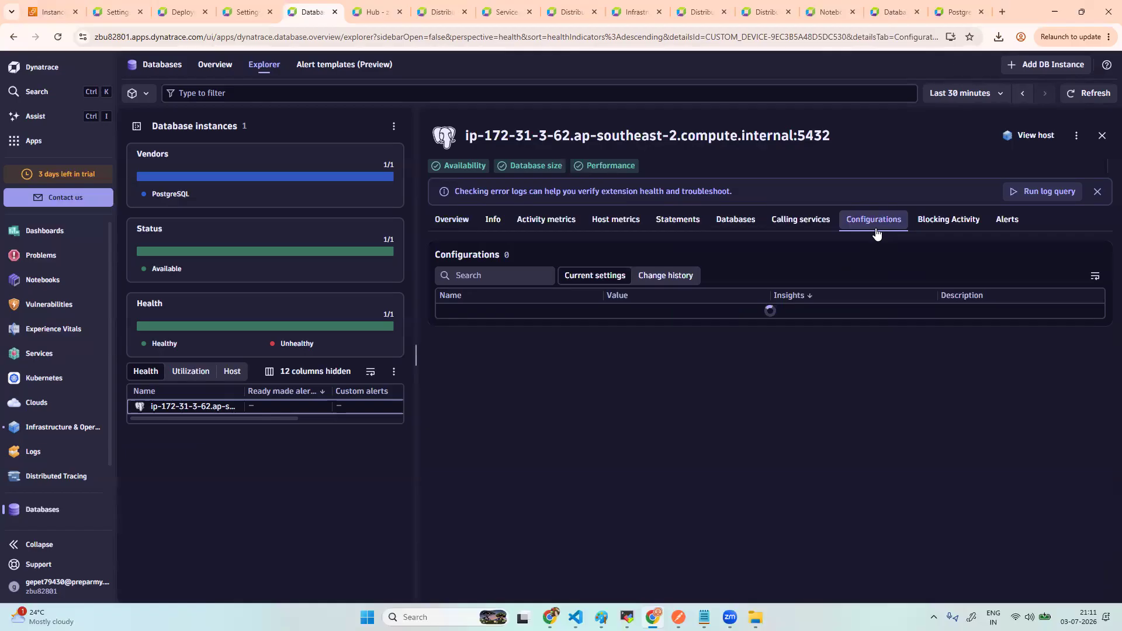
{"action": "left_click", "coordinate": [944, 225]}
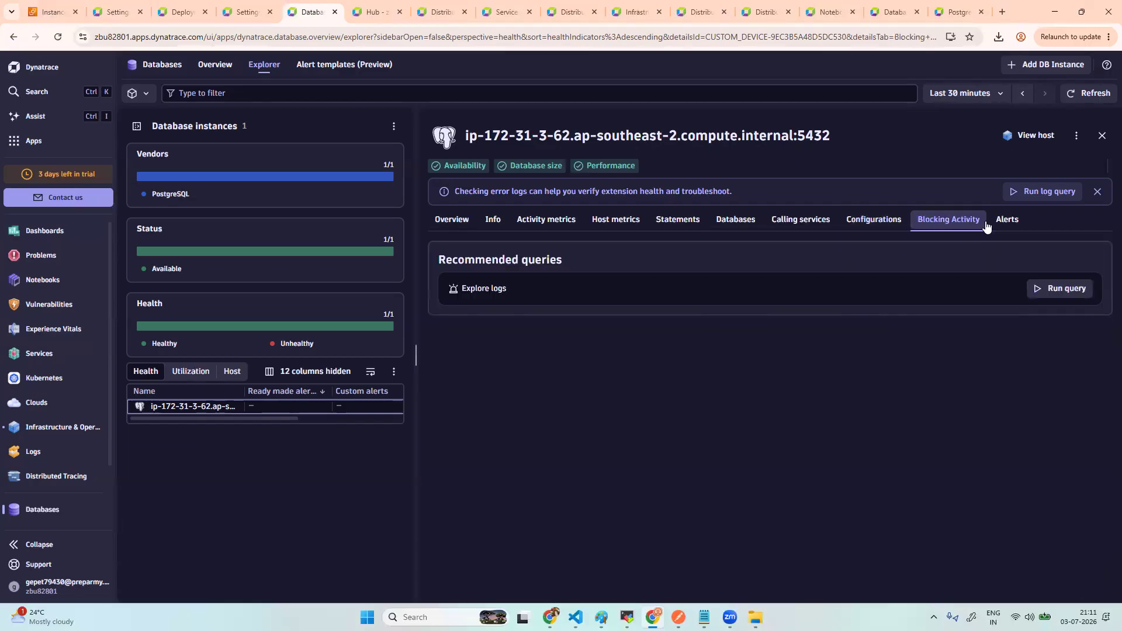
{"action": "left_click", "coordinate": [1005, 226]}
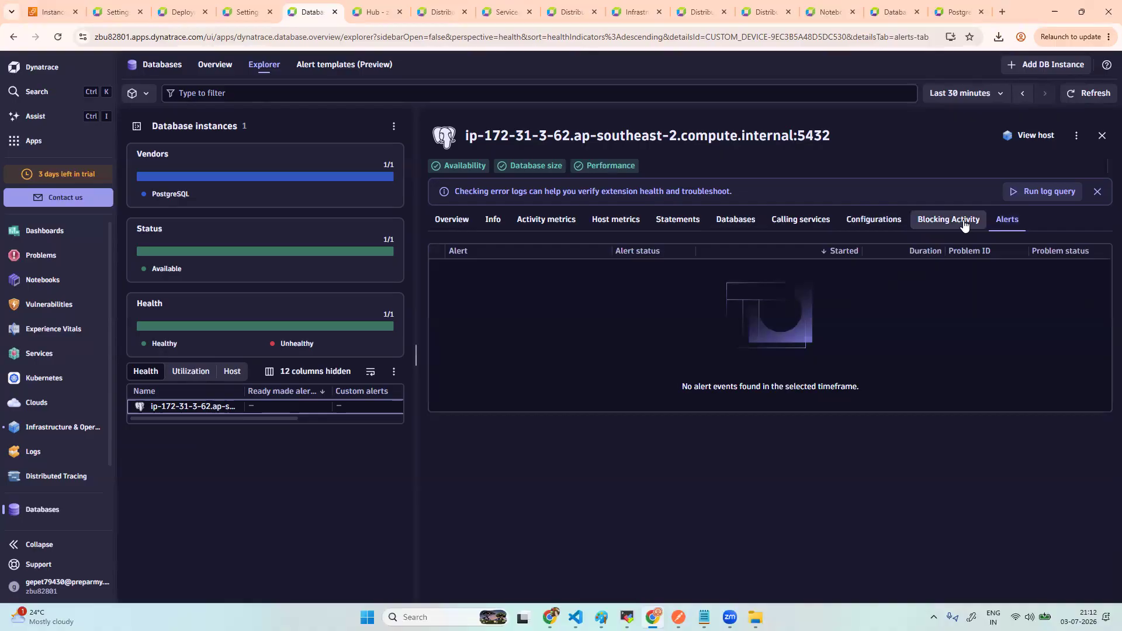
{"action": "left_click", "coordinate": [955, 227]}
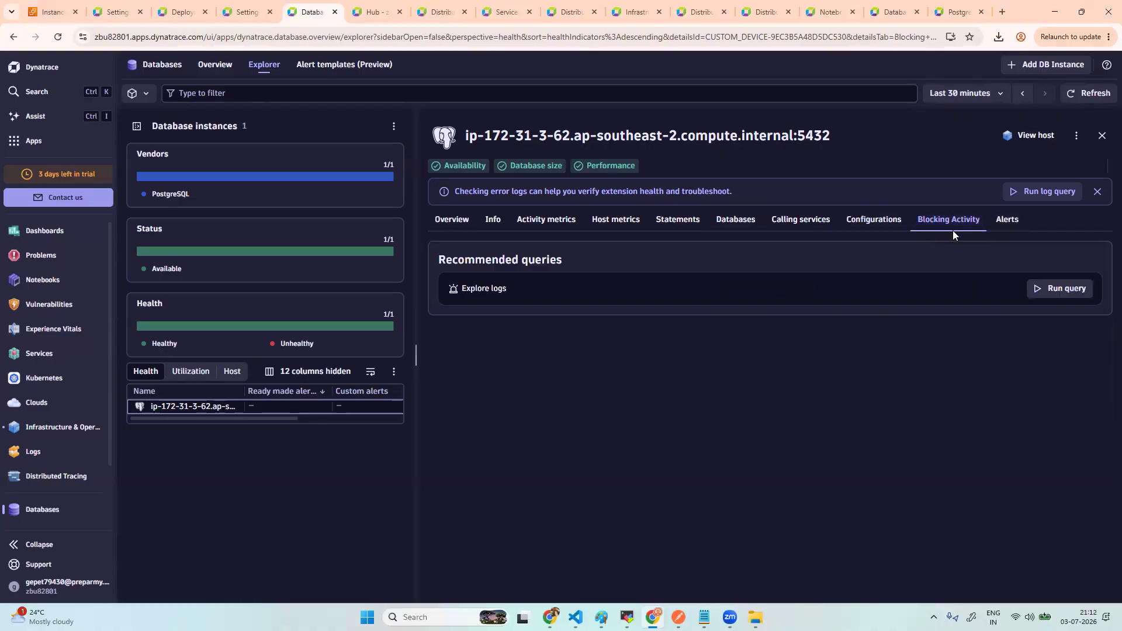
{"action": "left_click", "coordinate": [884, 225]}
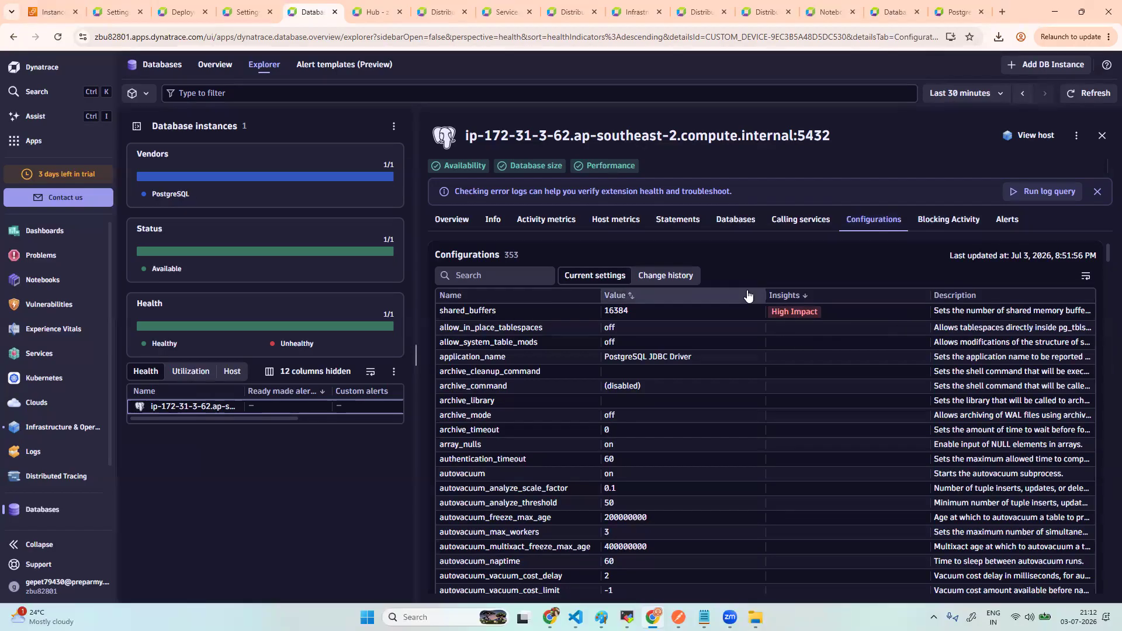
- Check Calling services, Databases and Statements (no data), ending on the Activity metrics sections
{"action": "left_click", "coordinate": [801, 221]}
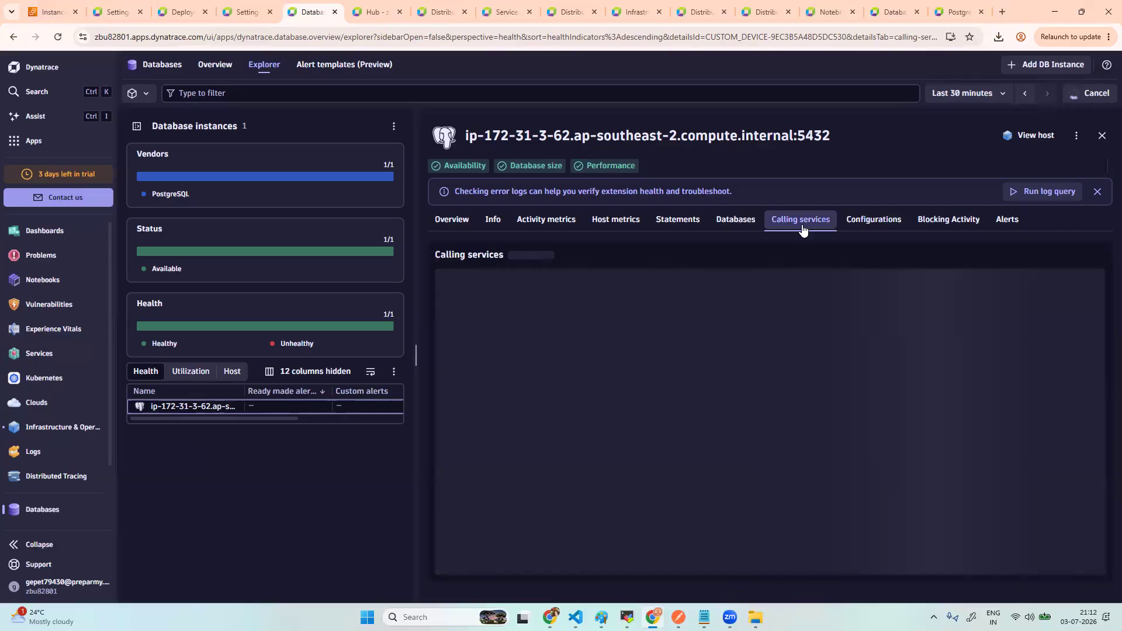
{"action": "left_click", "coordinate": [736, 220]}
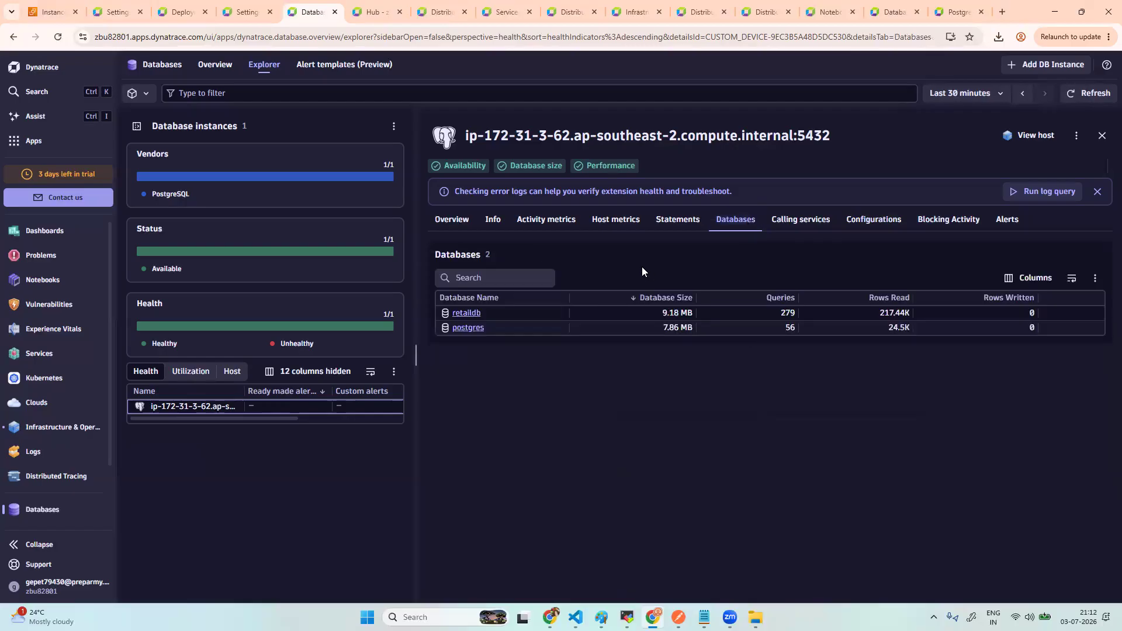
{"action": "left_click", "coordinate": [687, 228]}
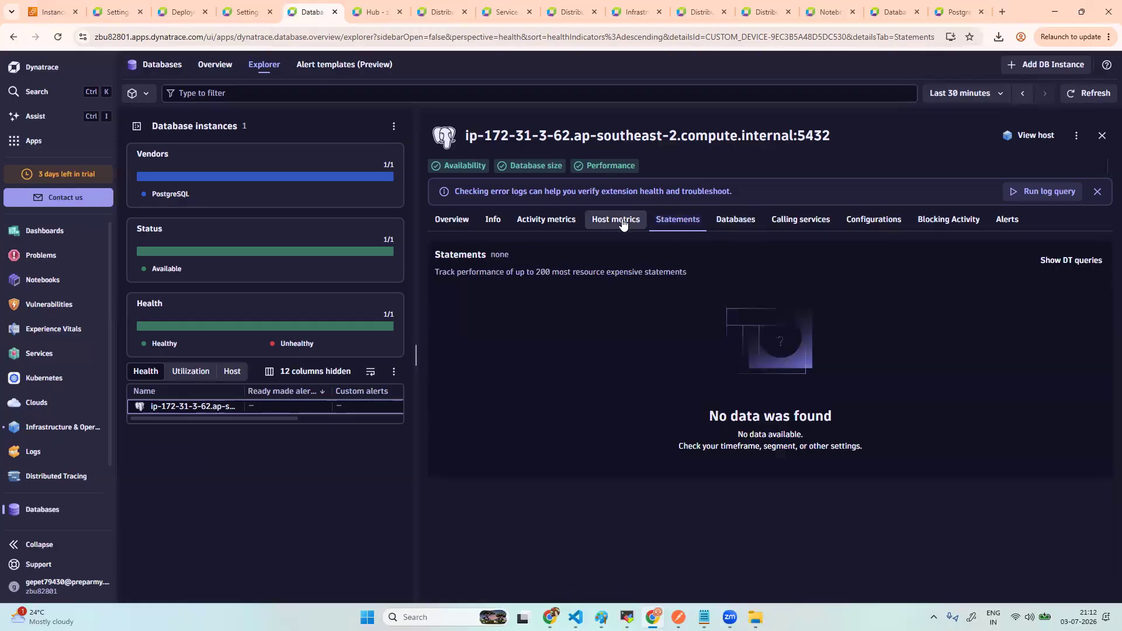
{"action": "left_click", "coordinate": [735, 226]}
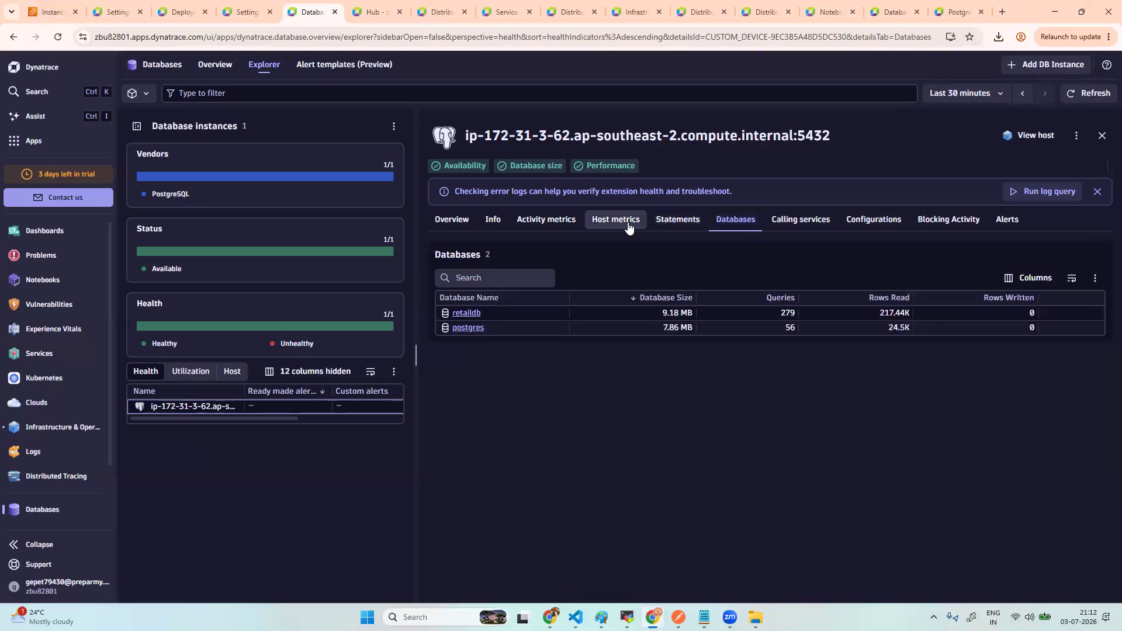
{"action": "left_click", "coordinate": [560, 221]}
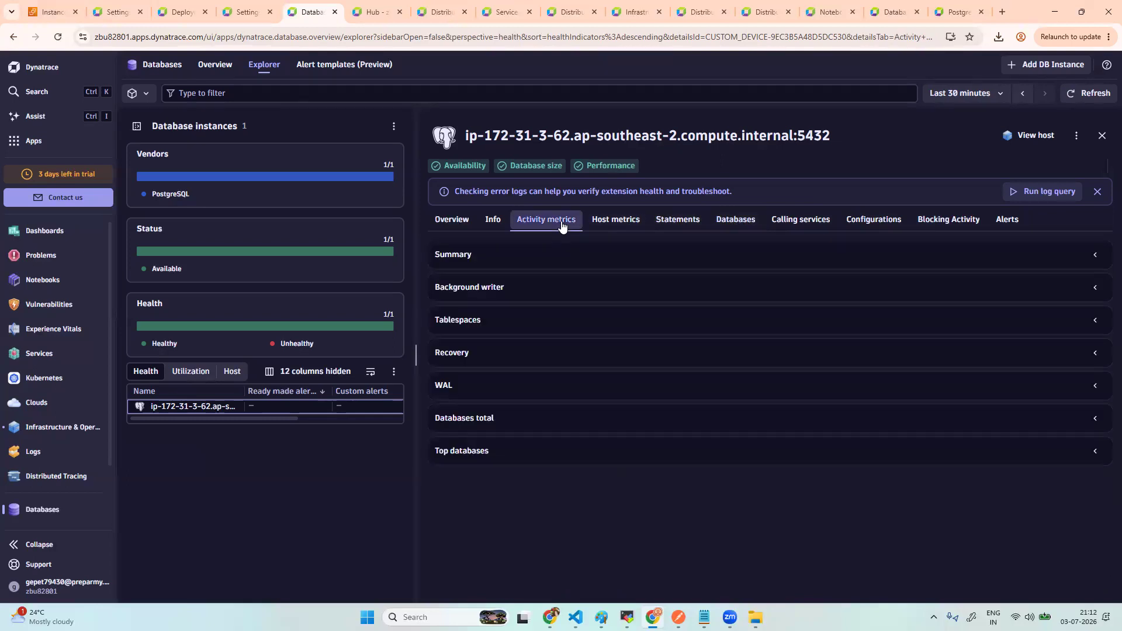
- Browse the instance's Statements, Databases, Calling services, Configurations and blocking views, ending on Databases
{"action": "left_click", "coordinate": [690, 226]}
{"action": "left_click", "coordinate": [741, 223]}
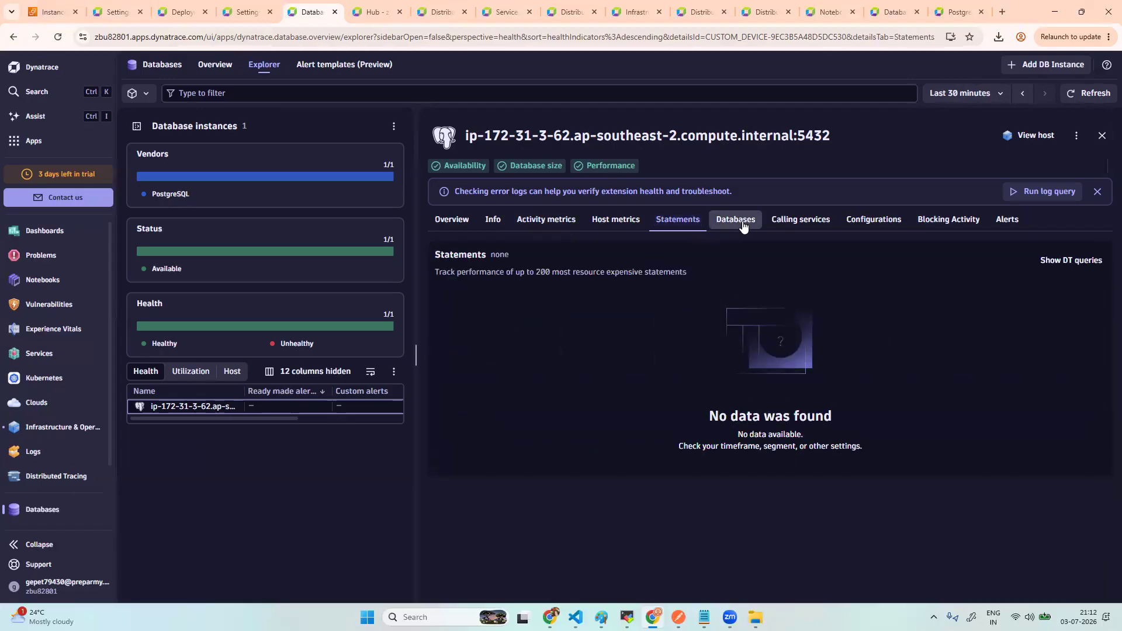
{"action": "left_click", "coordinate": [800, 221]}
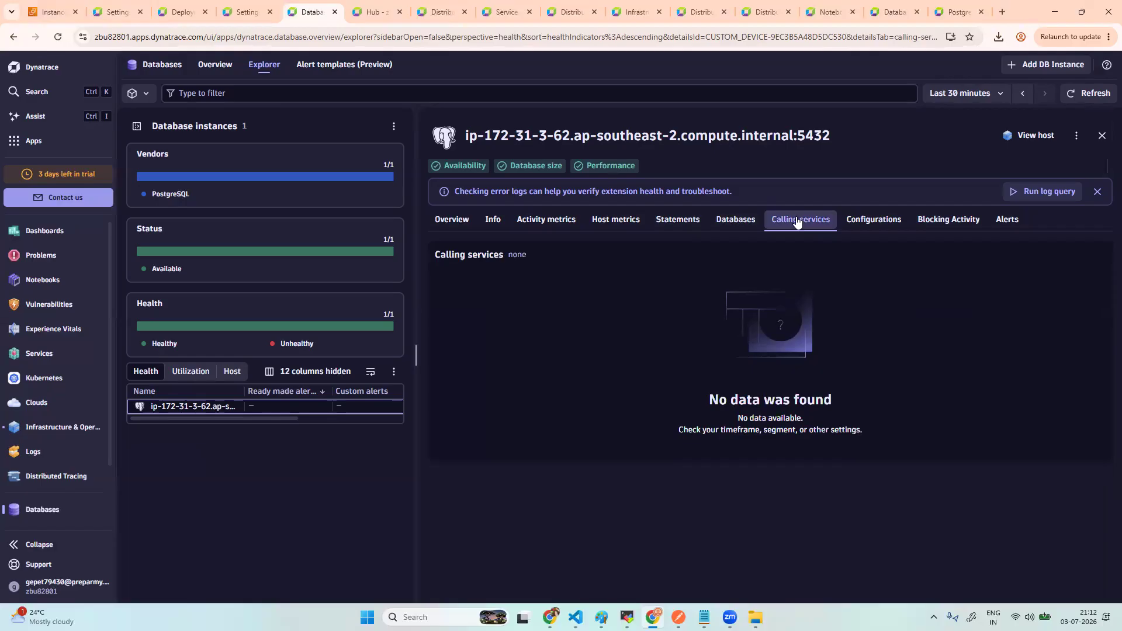
{"action": "left_click", "coordinate": [862, 225]}
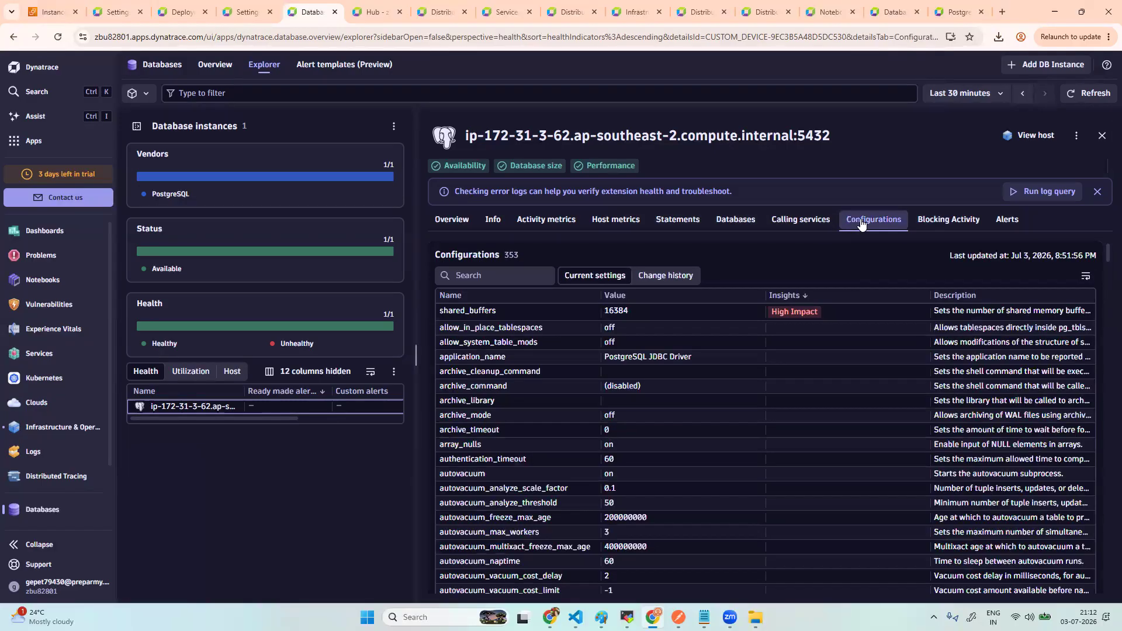
{"action": "left_click", "coordinate": [935, 222]}
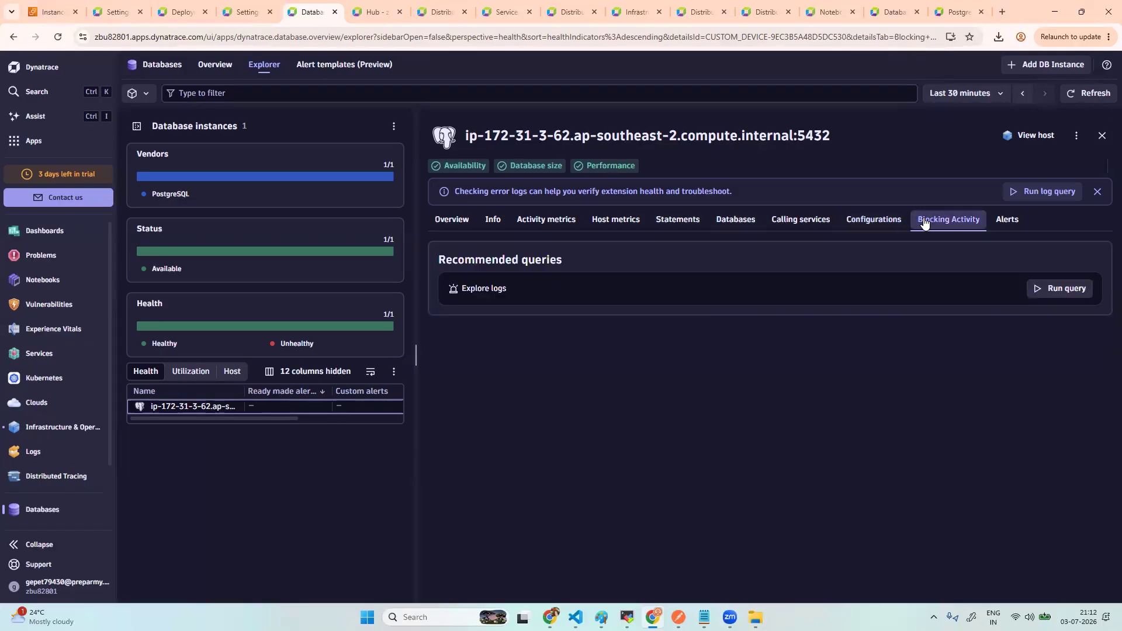
{"action": "left_click", "coordinate": [746, 225]}
- Review Statements, host metrics, Activity metrics and Info, returning to the Overview health score
{"action": "left_click", "coordinate": [681, 225]}
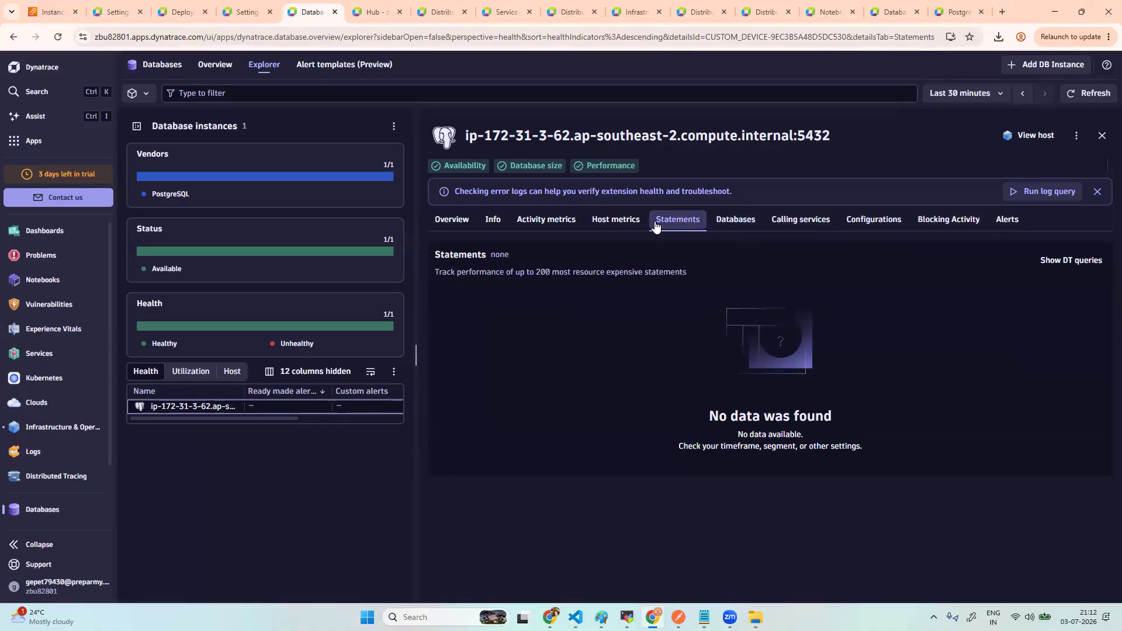
{"action": "left_click", "coordinate": [631, 226]}
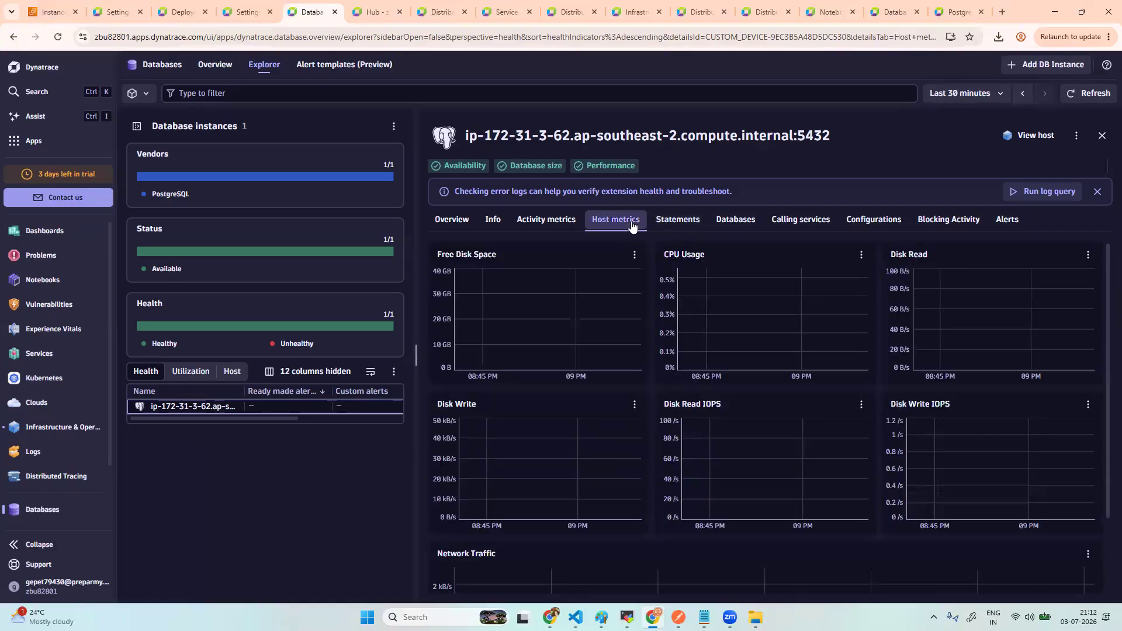
{"action": "left_click", "coordinate": [546, 223]}
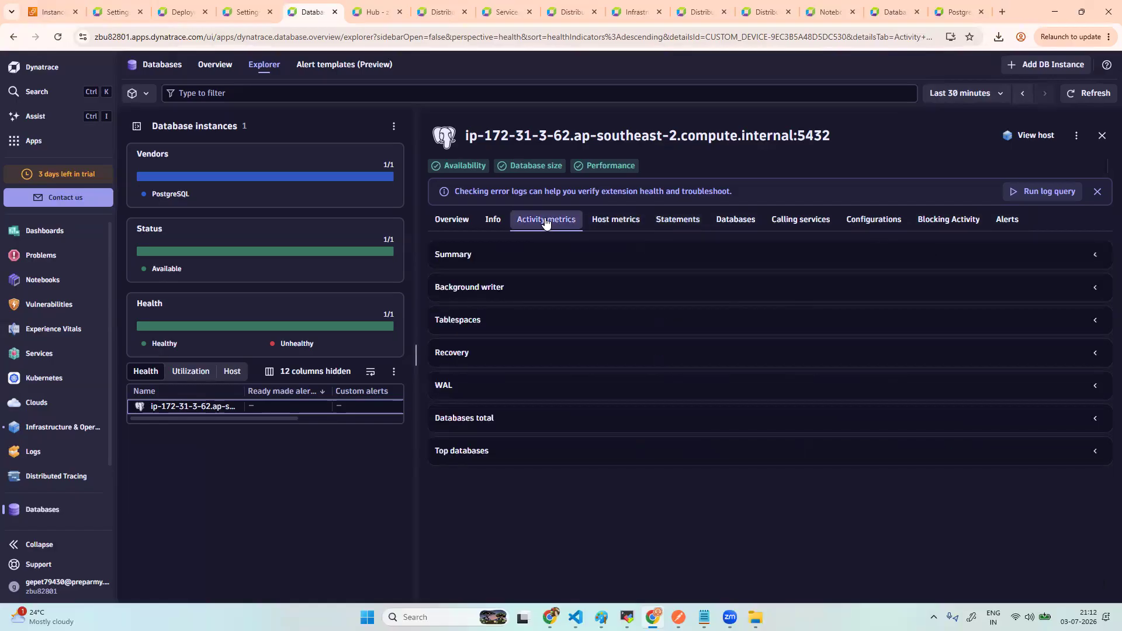
{"action": "left_click", "coordinate": [493, 220]}
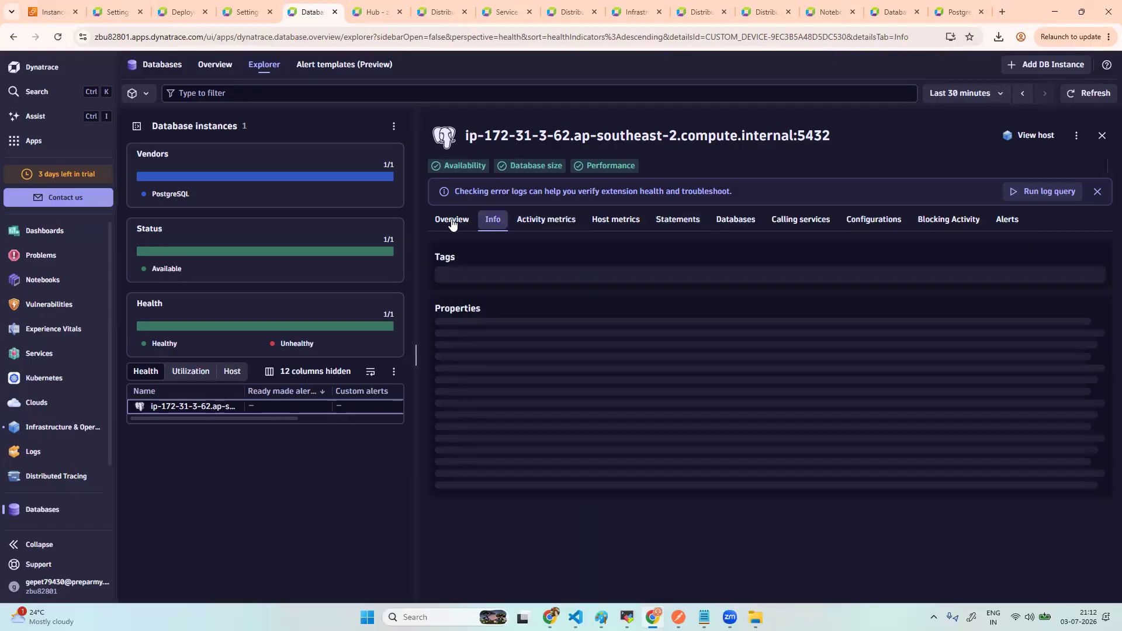
{"action": "left_click", "coordinate": [452, 223]}
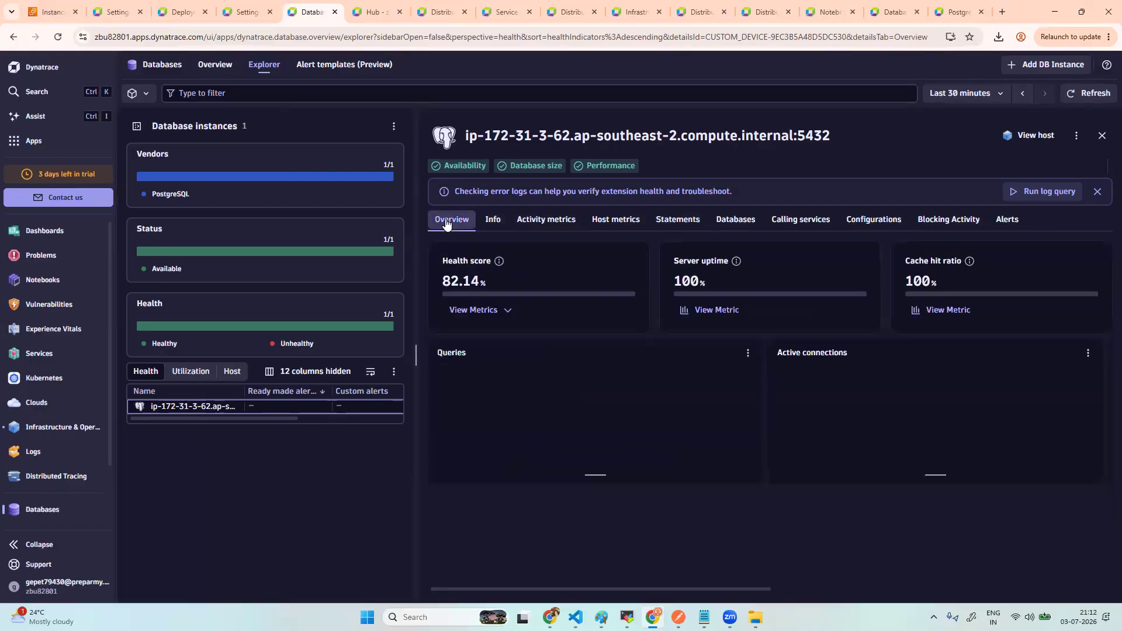
- Recheck Statements, Calling services and the 353 configuration settings, finishing on the retaildb/postgres databases list
{"action": "left_click", "coordinate": [684, 225]}
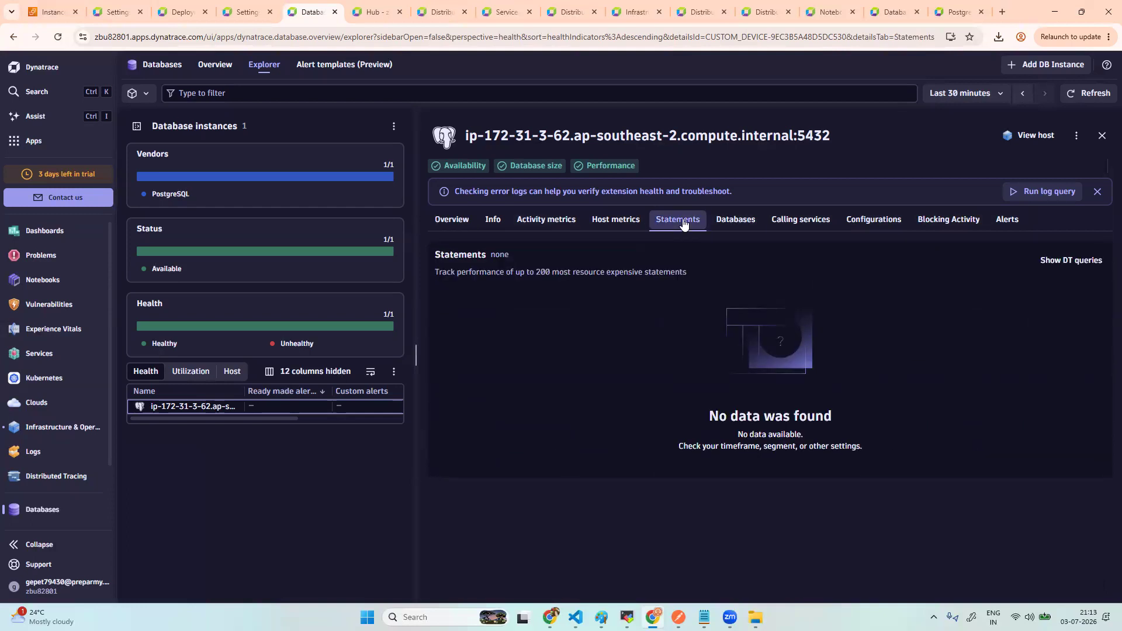
{"action": "left_click", "coordinate": [732, 223]}
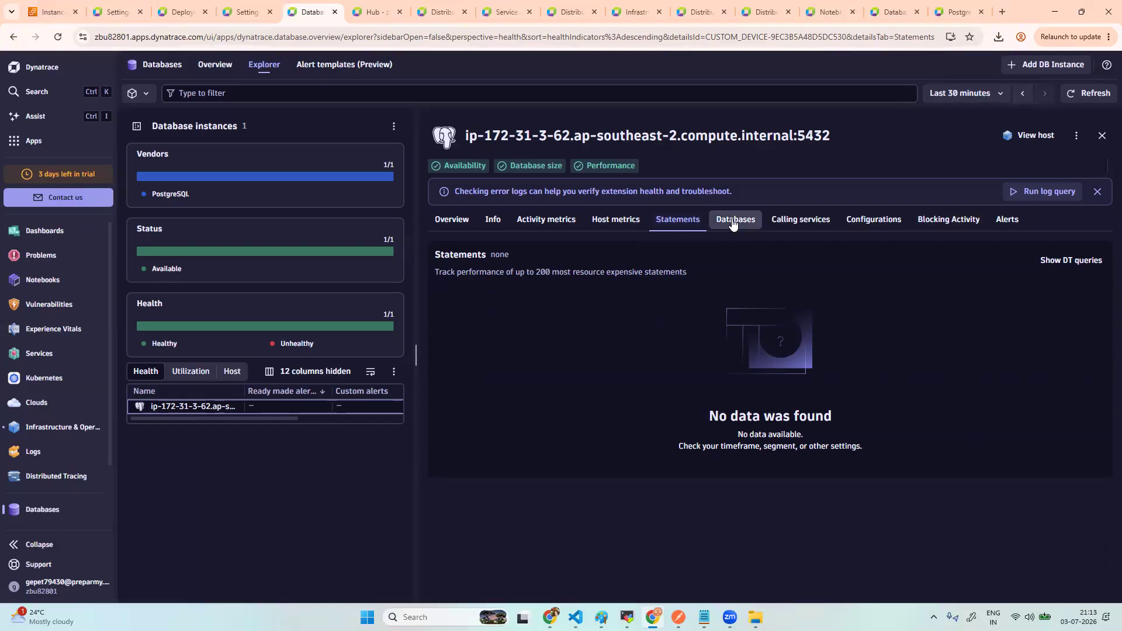
{"action": "left_click", "coordinate": [783, 226]}
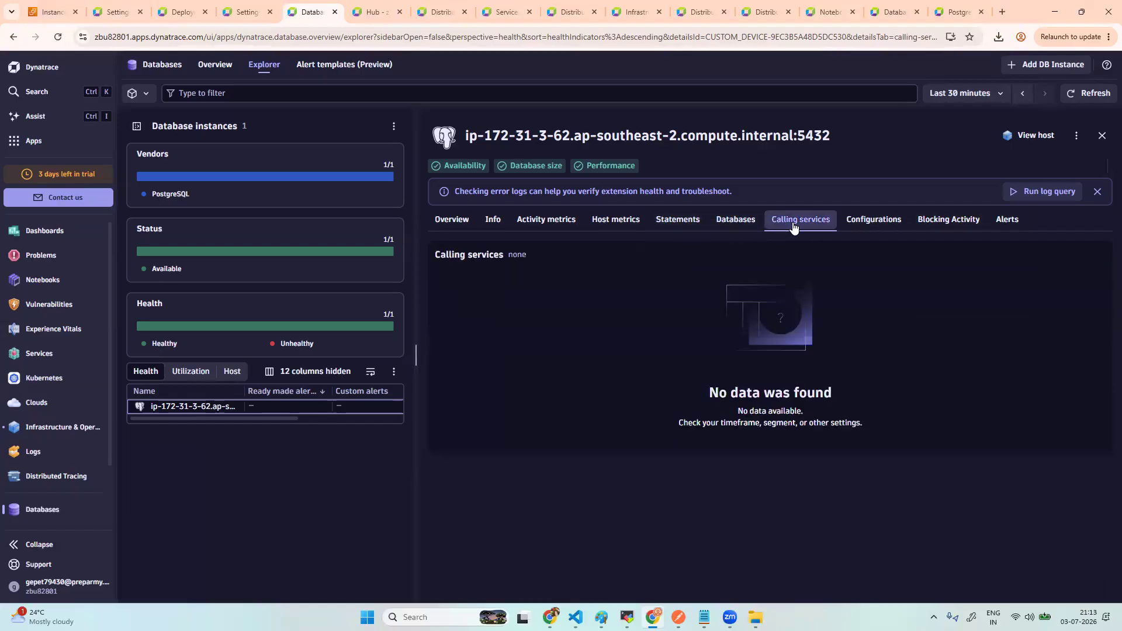
{"action": "left_click", "coordinate": [867, 227]}
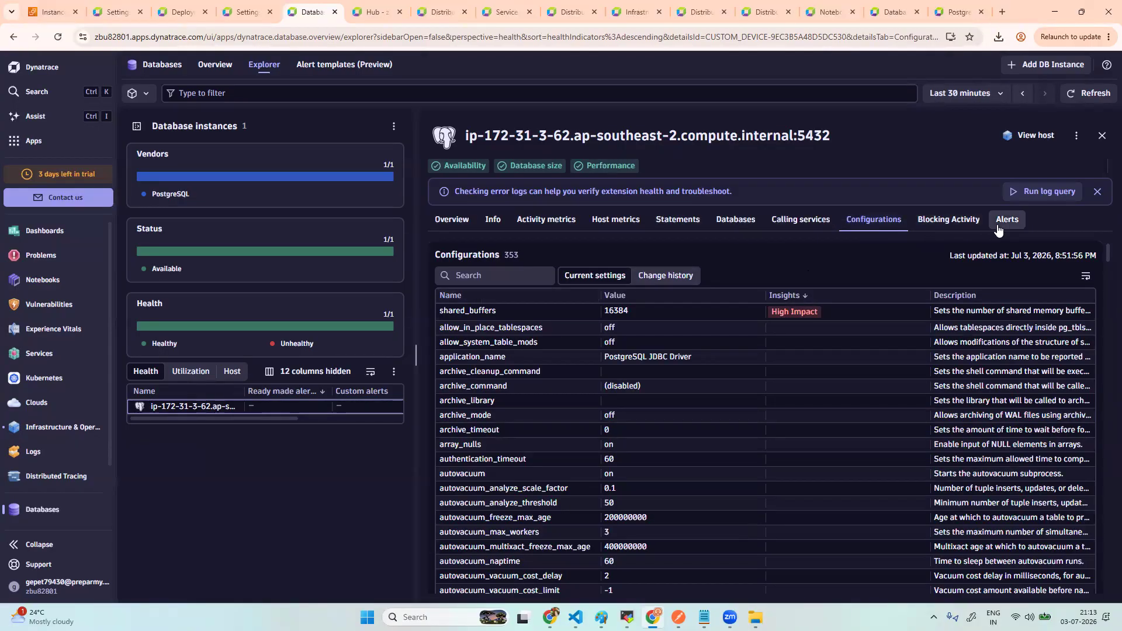
{"action": "left_click", "coordinate": [735, 221]}
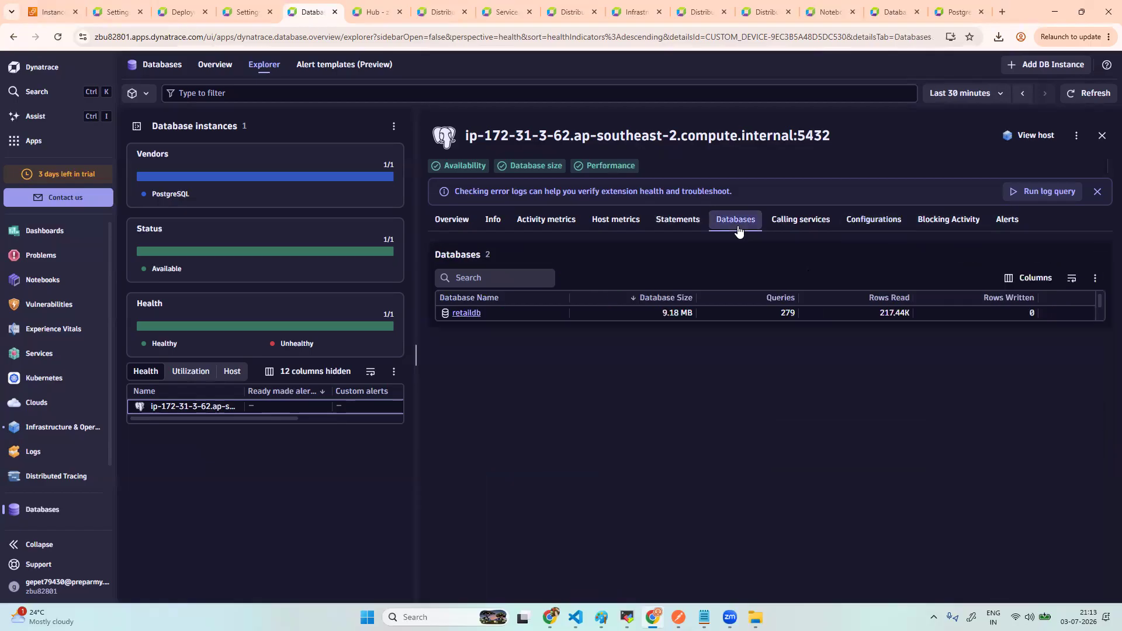
- Inspect the retaildb database's properties and metric charts, then close its details panel
{"action": "left_click", "coordinate": [474, 313]}
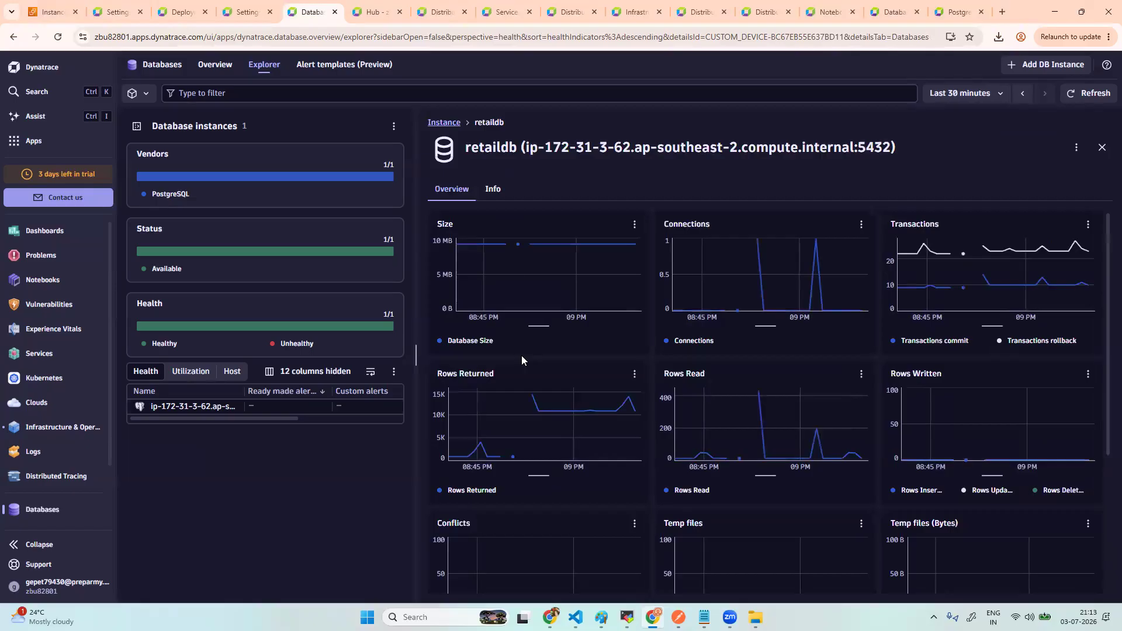
{"action": "left_click", "coordinate": [495, 190]}
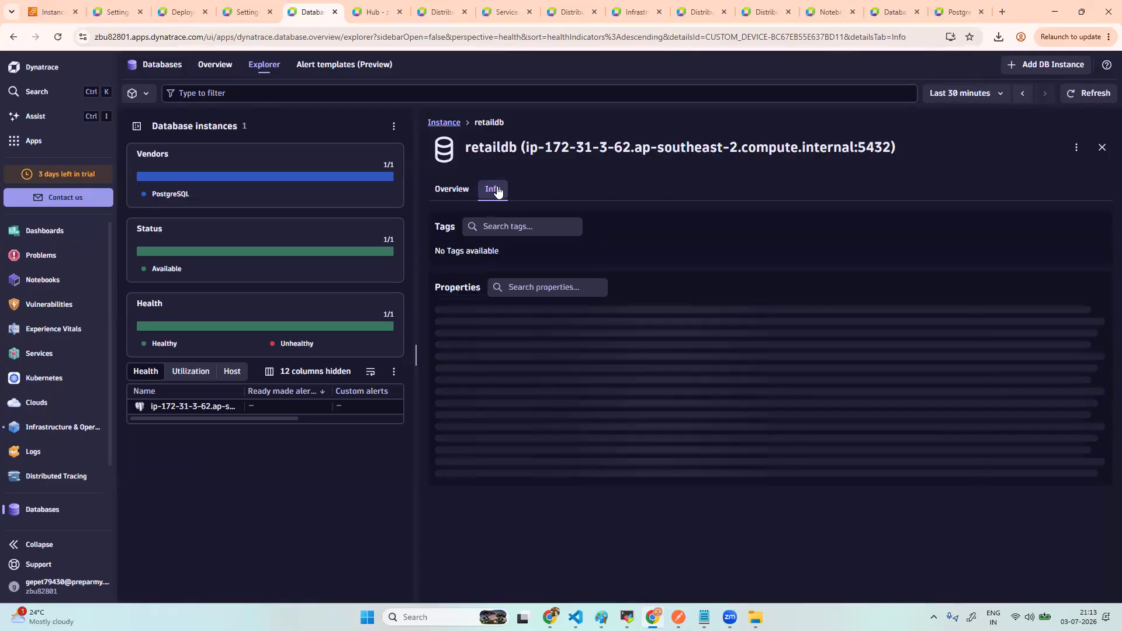
{"action": "left_click", "coordinate": [451, 191]}
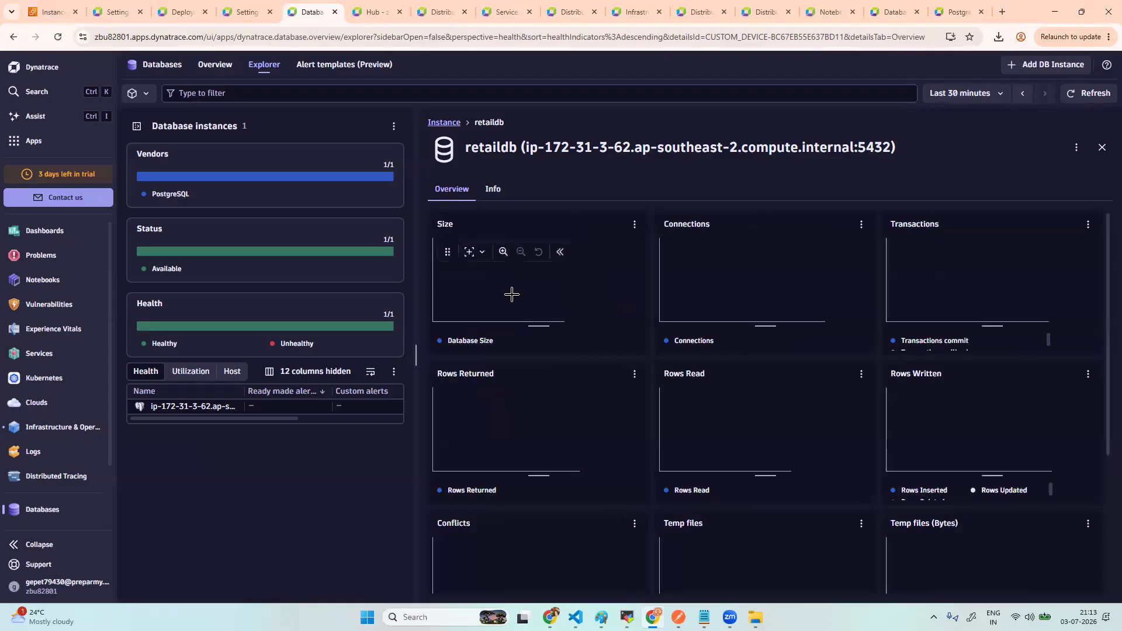
{"action": "scroll", "coordinate": [566, 386], "scroll_direction": "down", "scroll_amount": 4}
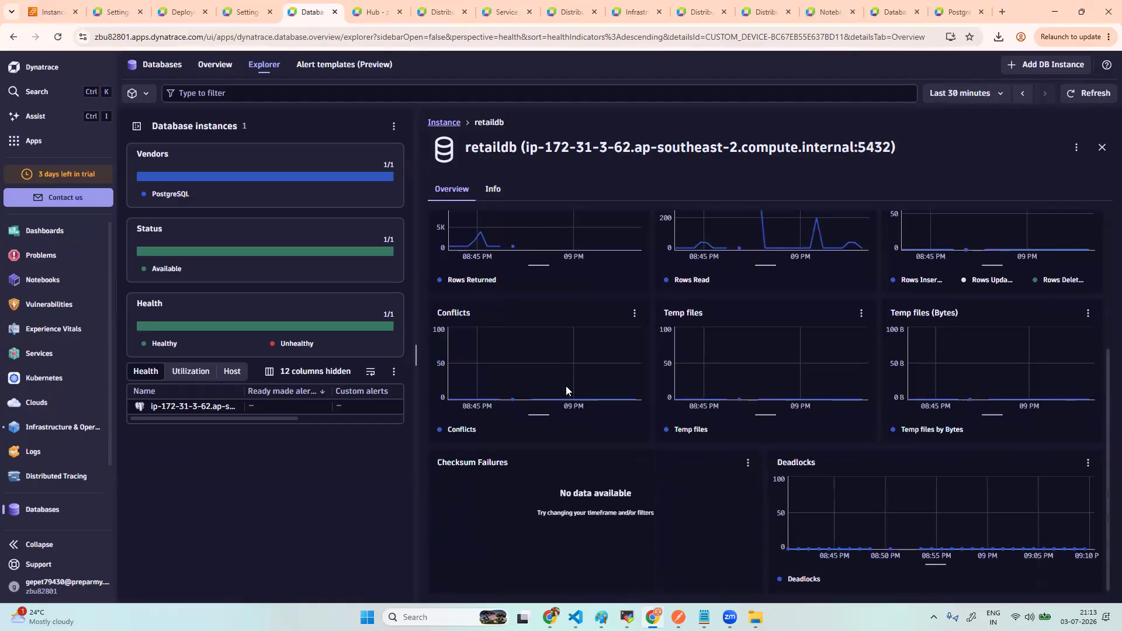
{"action": "scroll", "coordinate": [566, 386], "scroll_direction": "up", "scroll_amount": 5}
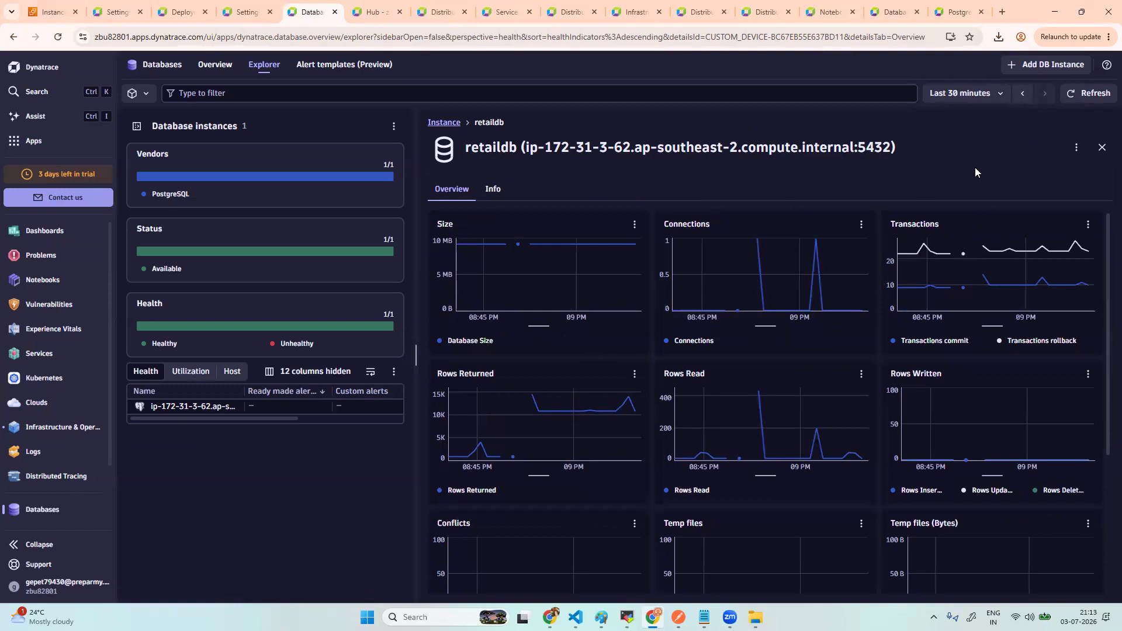
{"action": "left_click", "coordinate": [1102, 148]}
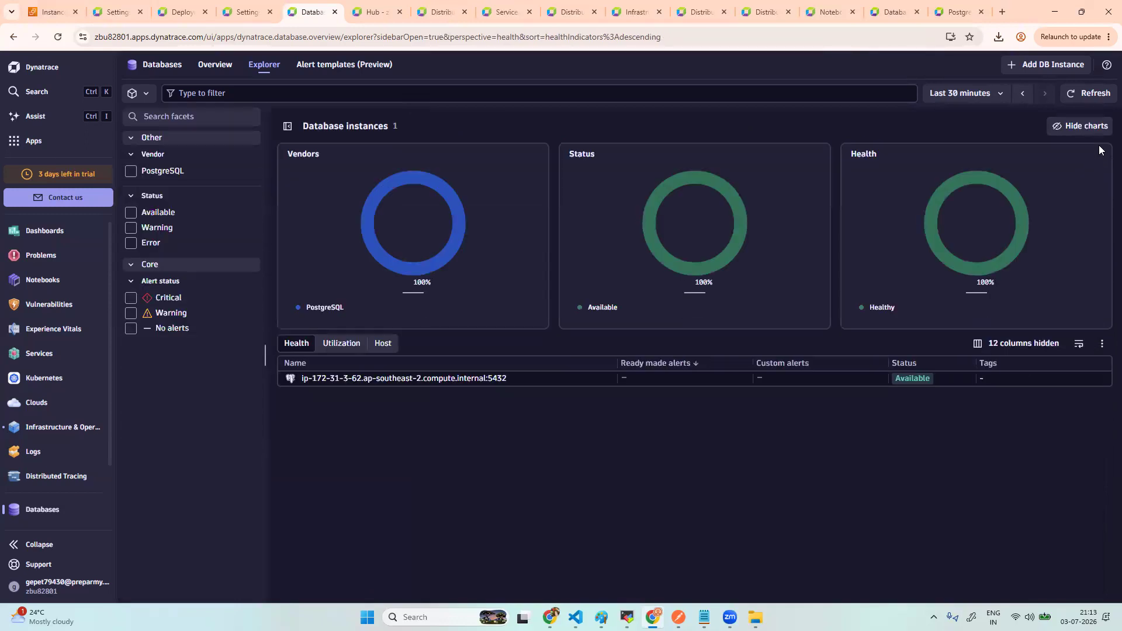
- Reopen the Postgres instance's activity metrics: ~1.1 h uptime, 100% cache hit, ~15 MB size
{"action": "left_click", "coordinate": [435, 380]}
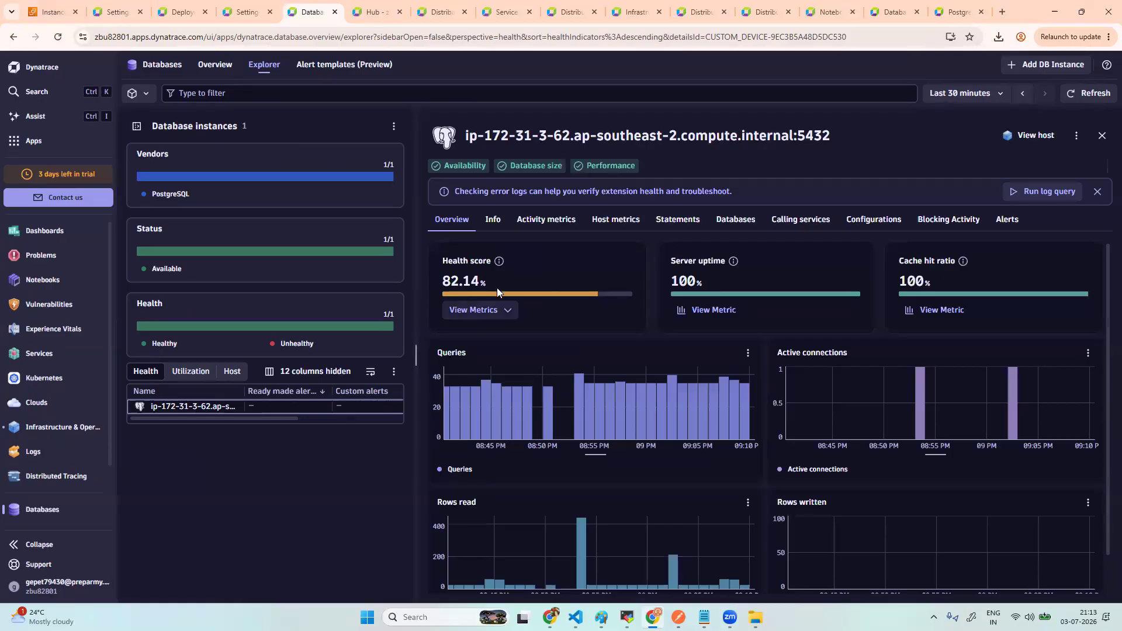
{"action": "left_click", "coordinate": [547, 226]}
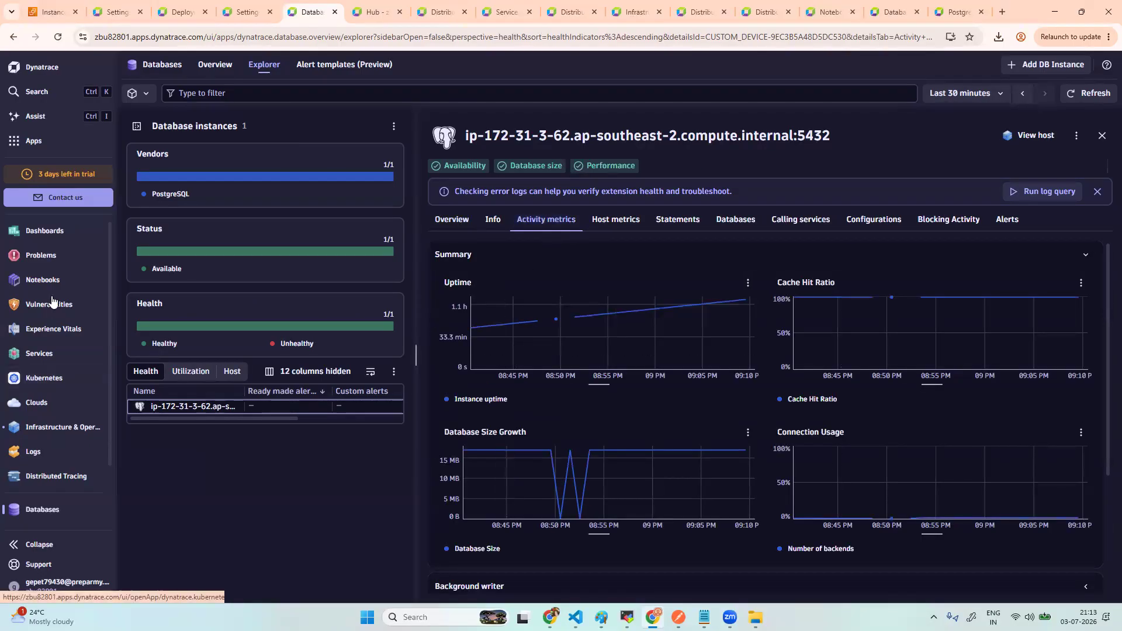
{"action": "right_click", "coordinate": [45, 354]}
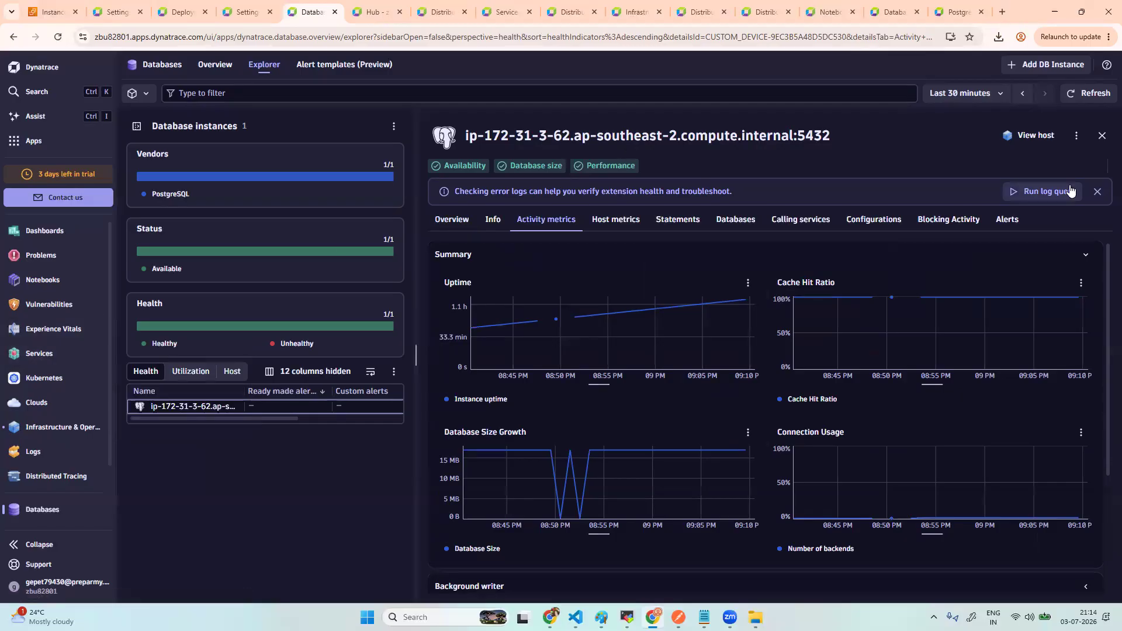
- Open the Postgres instance in the topology view via Open with
{"action": "left_click", "coordinate": [1078, 136]}
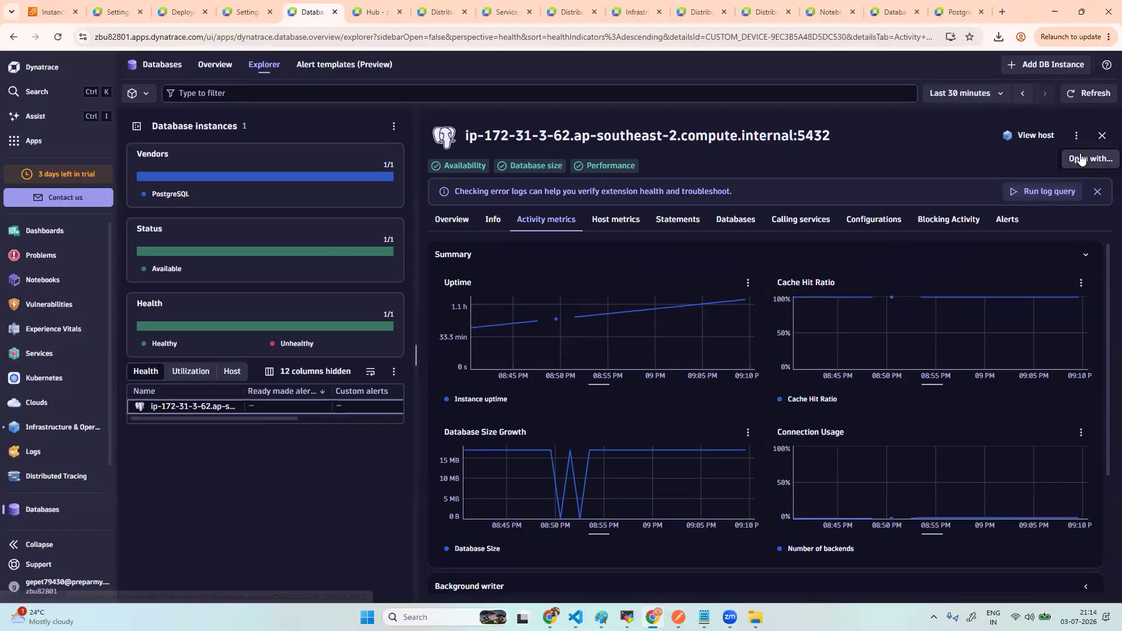
{"action": "left_click", "coordinate": [1082, 159]}
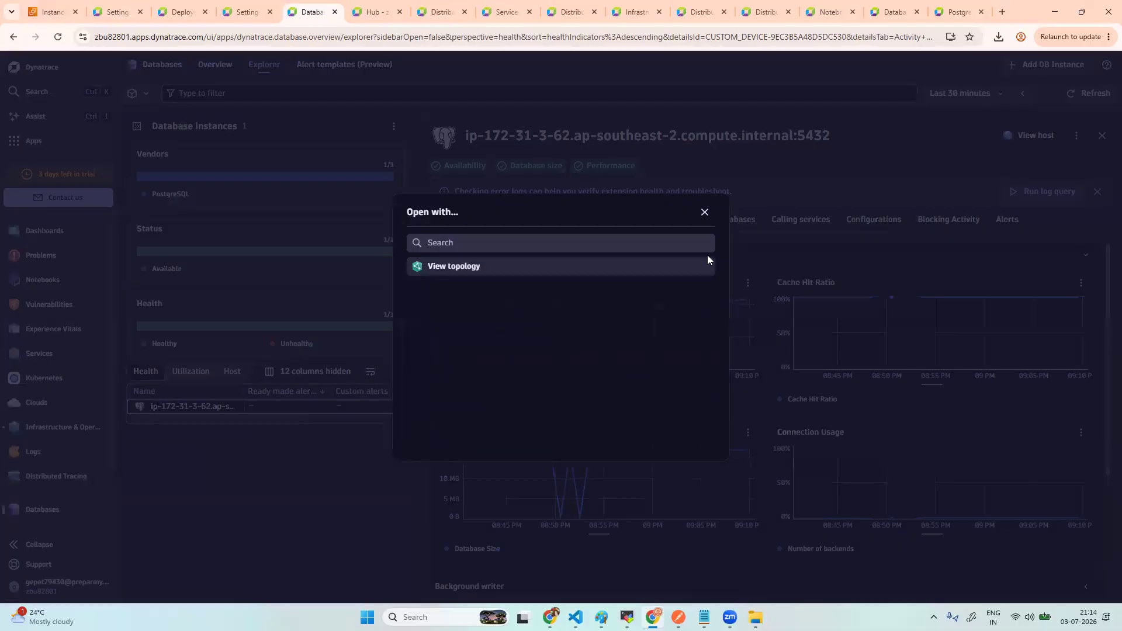
{"action": "left_click", "coordinate": [456, 269]}
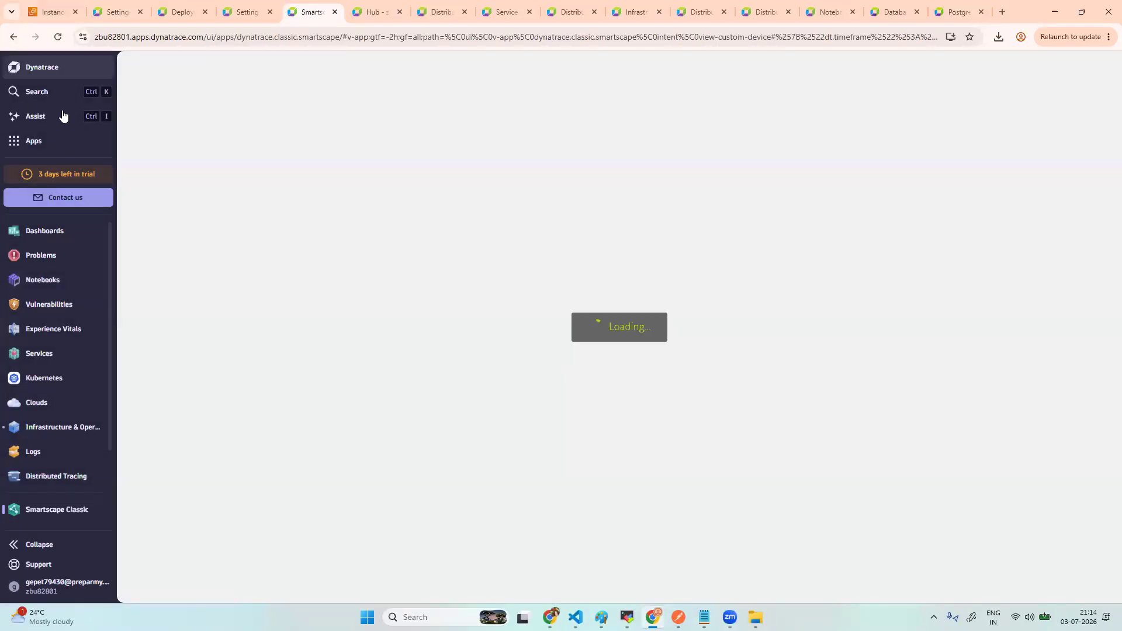
- Search apps for 'dep' and launch Deployment Status, showing 1 up-to-date ActiveGate on 1.339.39
{"action": "left_click", "coordinate": [56, 145]}
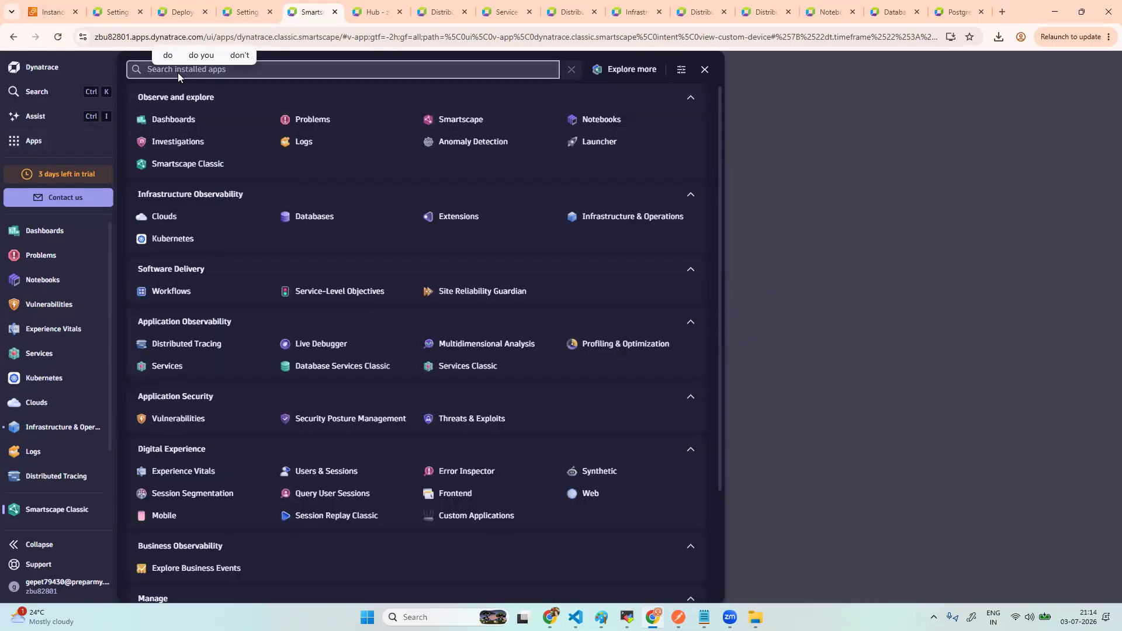
{"action": "type", "text": "dep"}
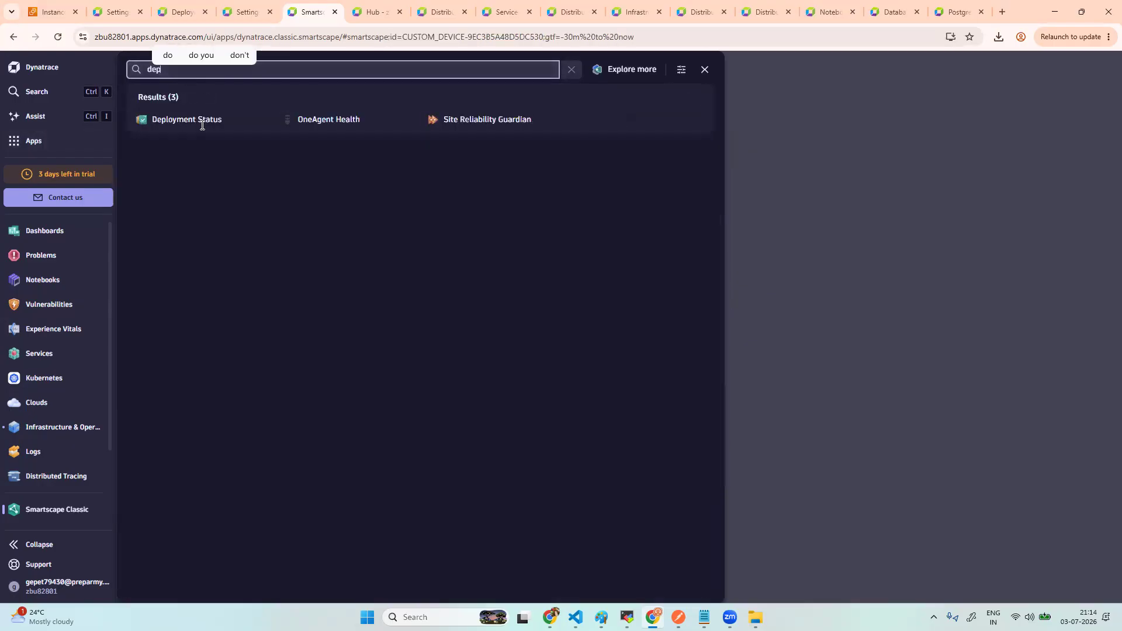
{"action": "left_click", "coordinate": [198, 121]}
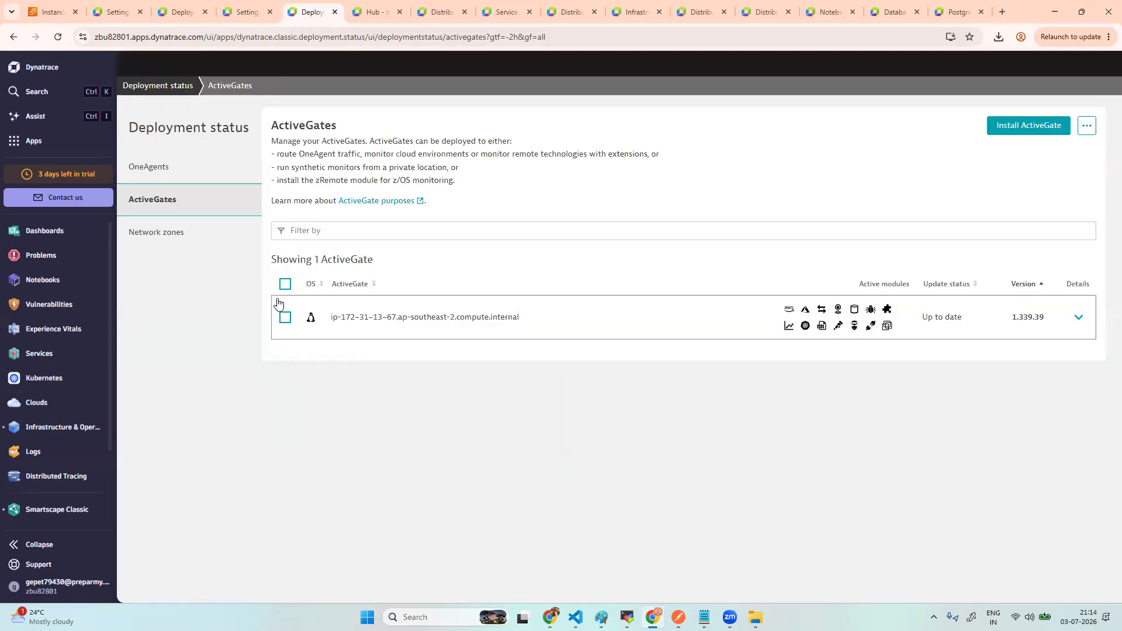
- Expand host ip-172-31-3-62 under OneAgents and open its monitoring configuration
{"action": "left_click", "coordinate": [193, 172]}
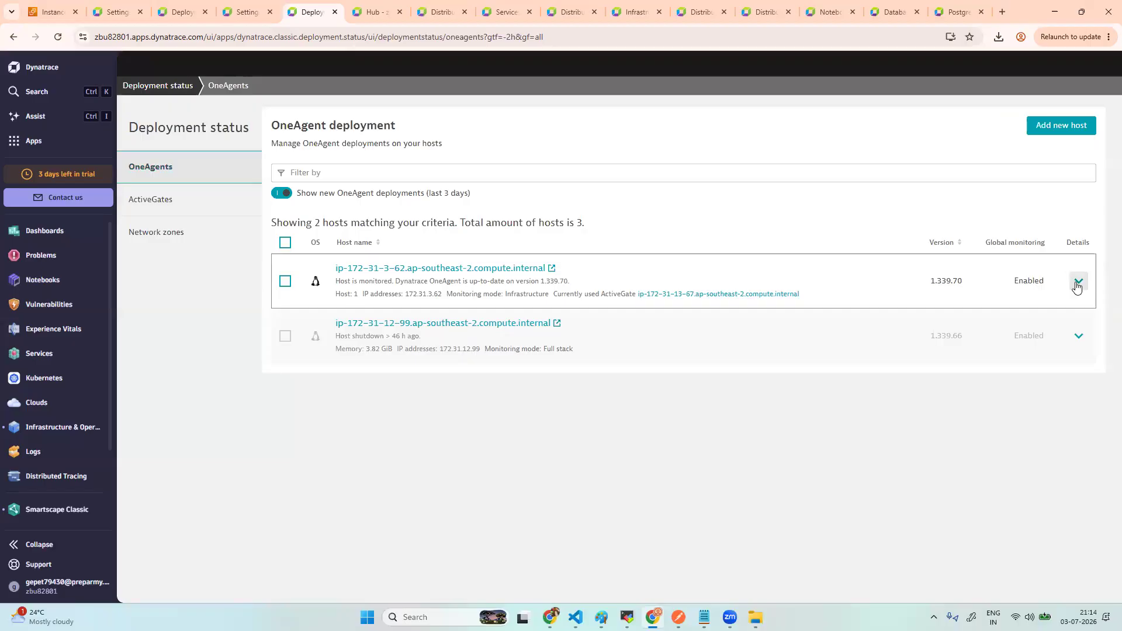
{"action": "left_click", "coordinate": [1078, 283]}
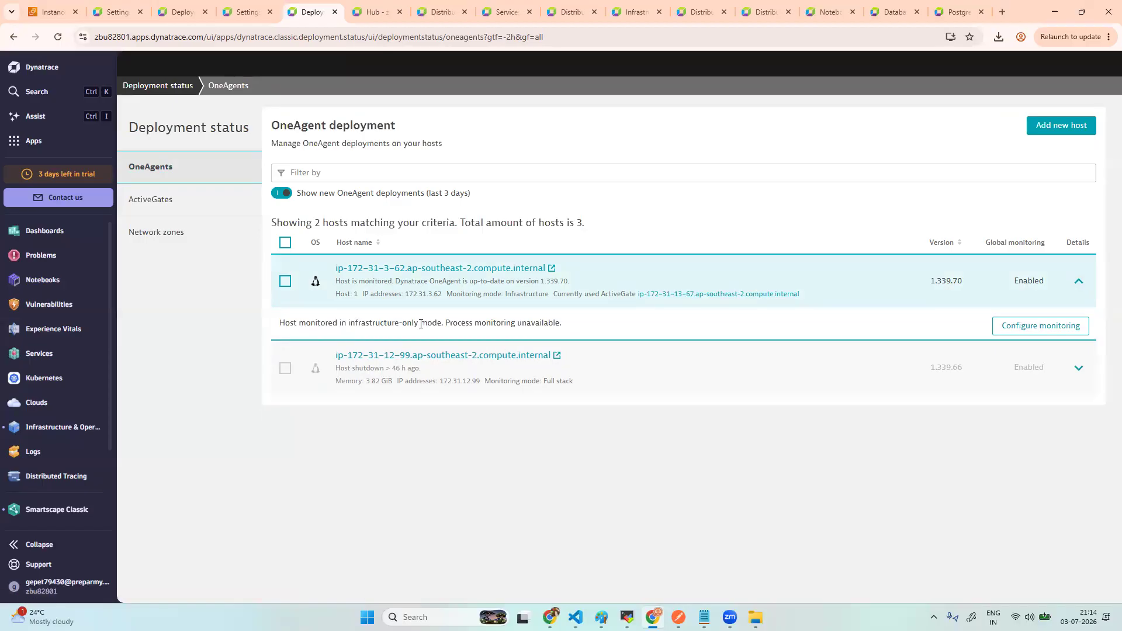
{"action": "double_click", "coordinate": [497, 323]}
{"action": "left_click", "coordinate": [1023, 327]}
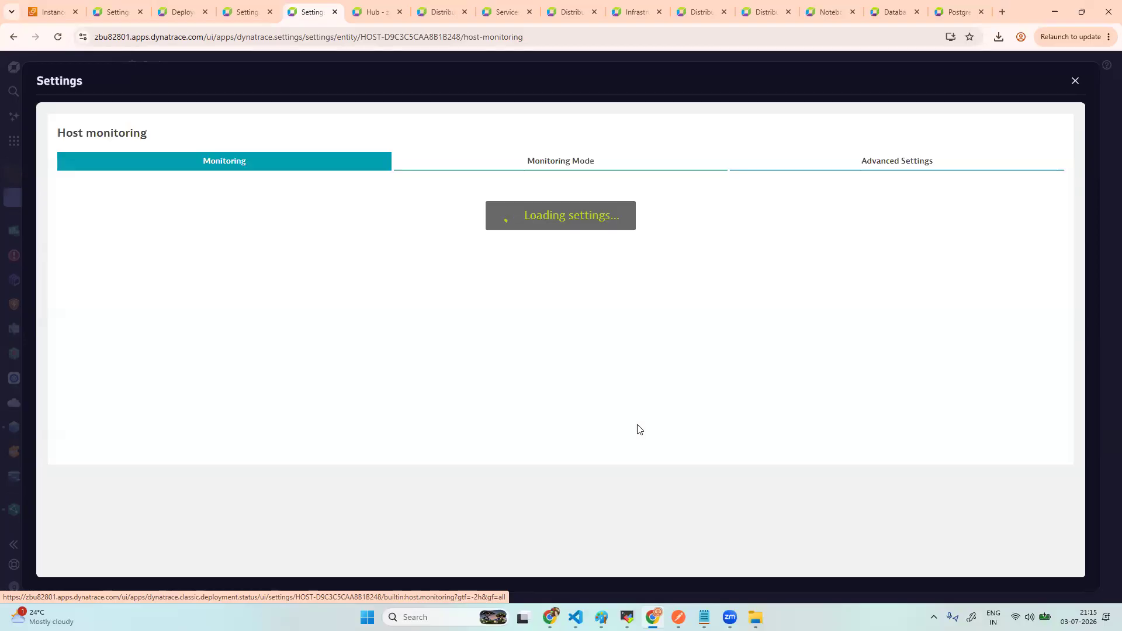
- Pick Full-stack in the host's monitoring mode settings, then close them without saving
{"action": "left_click", "coordinate": [587, 166]}
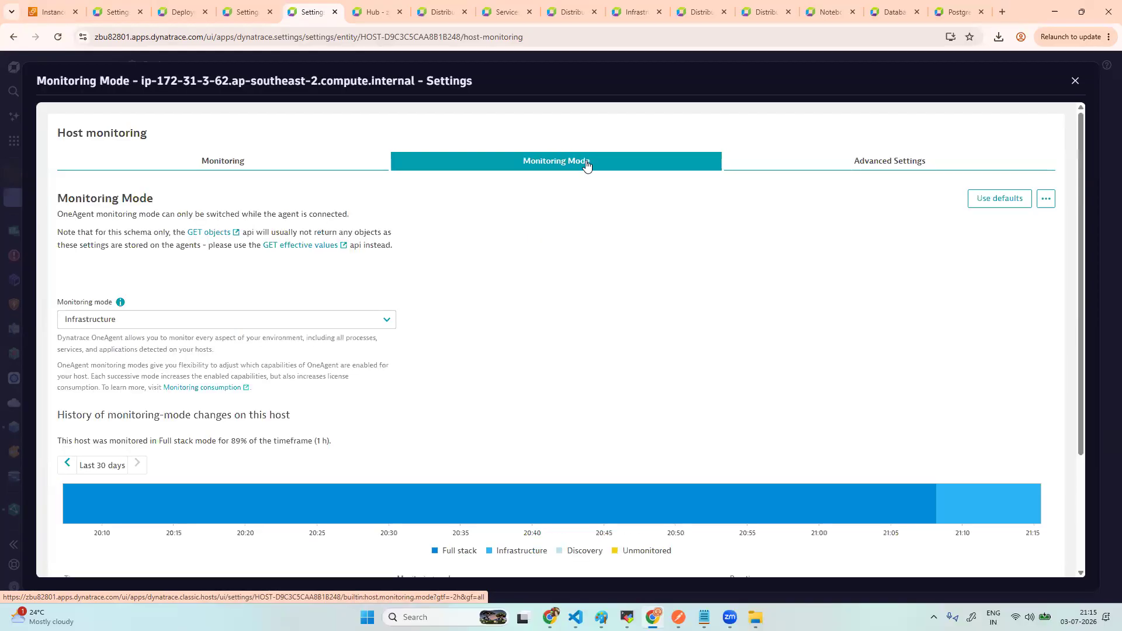
{"action": "left_click", "coordinate": [385, 321]}
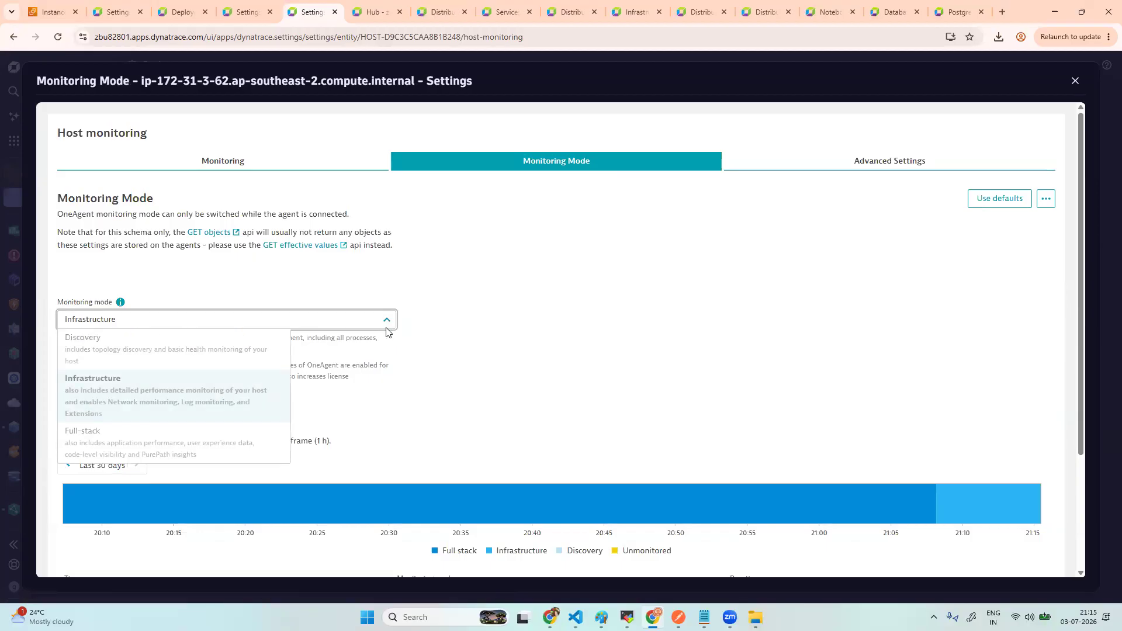
{"action": "left_click", "coordinate": [178, 447]}
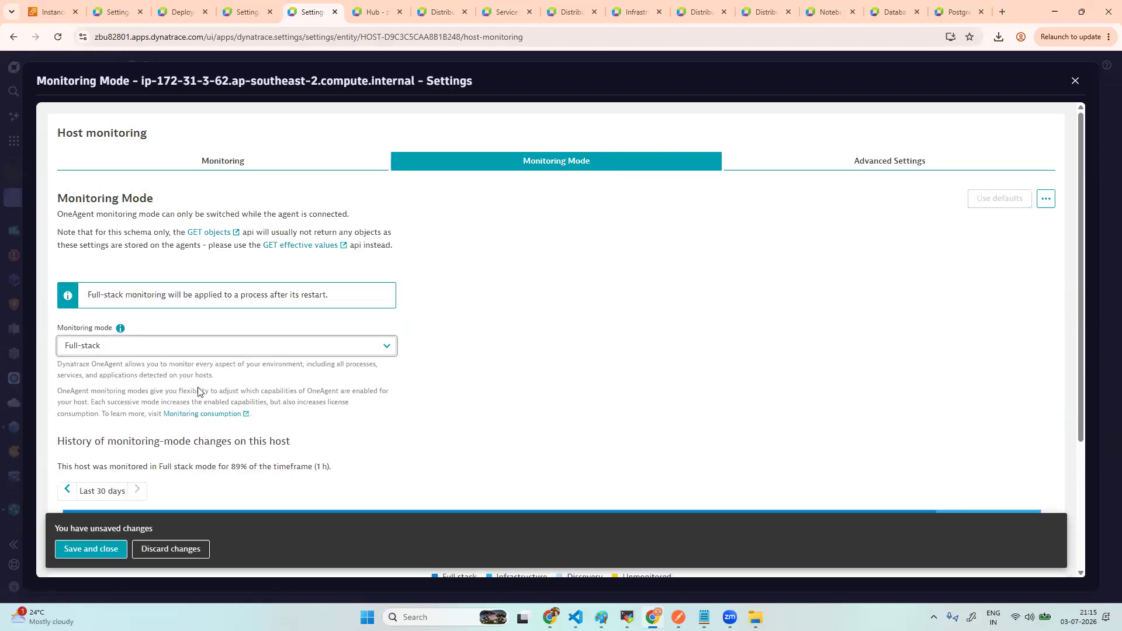
{"action": "scroll", "coordinate": [198, 392], "scroll_direction": "down", "scroll_amount": 2}
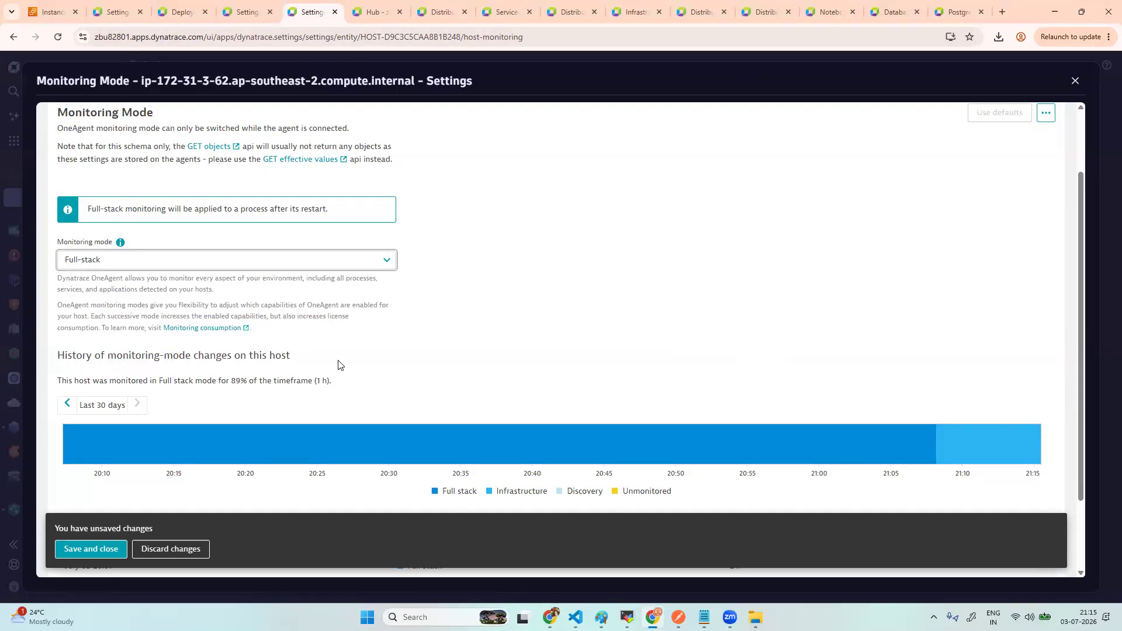
{"action": "scroll", "coordinate": [338, 364], "scroll_direction": "up", "scroll_amount": 3}
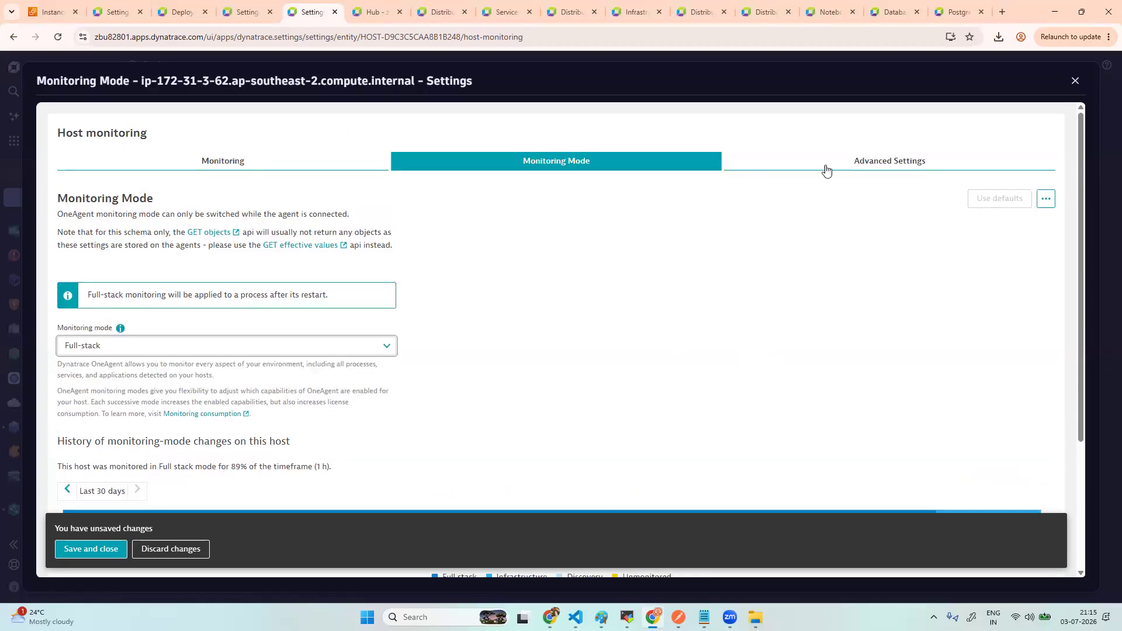
{"action": "left_click", "coordinate": [1075, 80]}
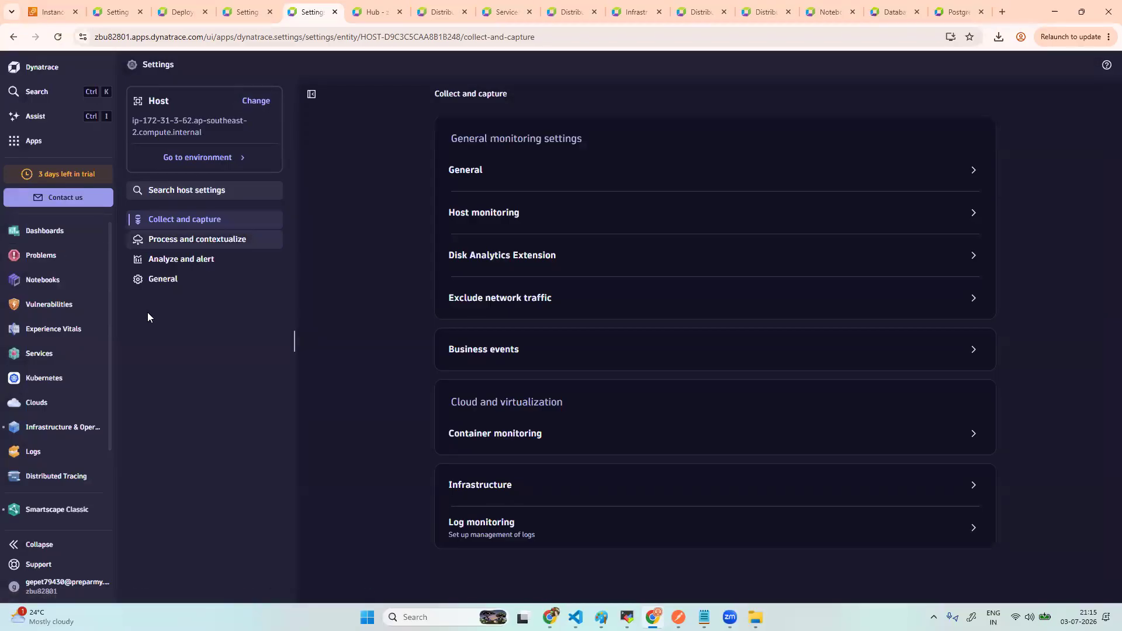
- Open the Postgres (data) process from host ip-172-31-3-62's Processes list in Infrastructure & Operations
{"action": "left_click", "coordinate": [49, 427]}
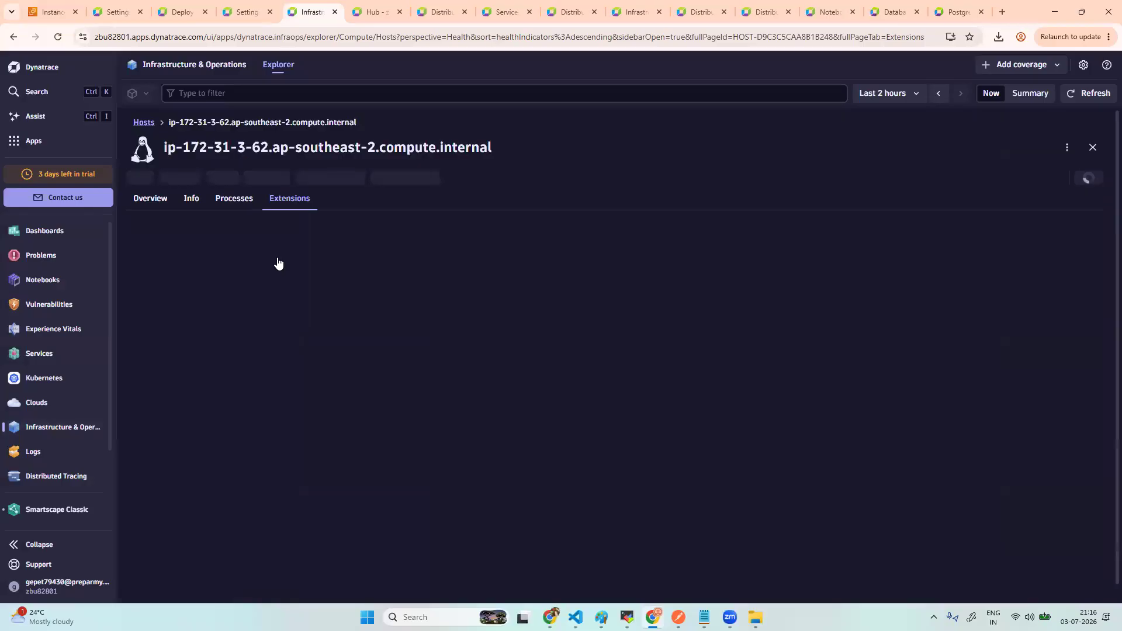
{"action": "left_click", "coordinate": [236, 200]}
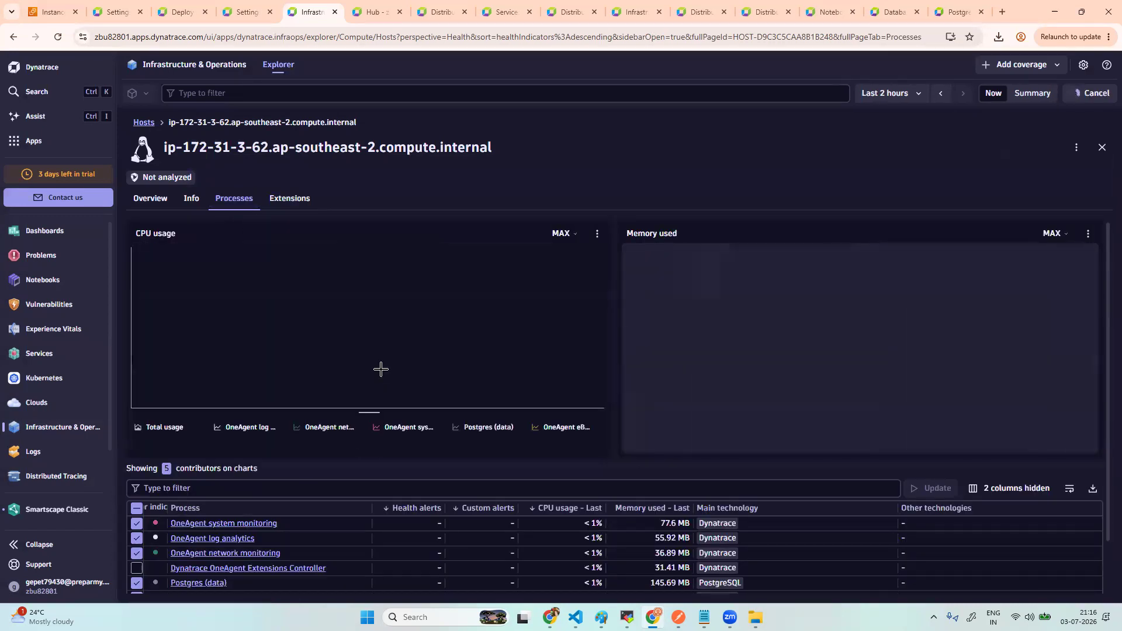
{"action": "scroll", "coordinate": [382, 374], "scroll_direction": "down", "scroll_amount": 1}
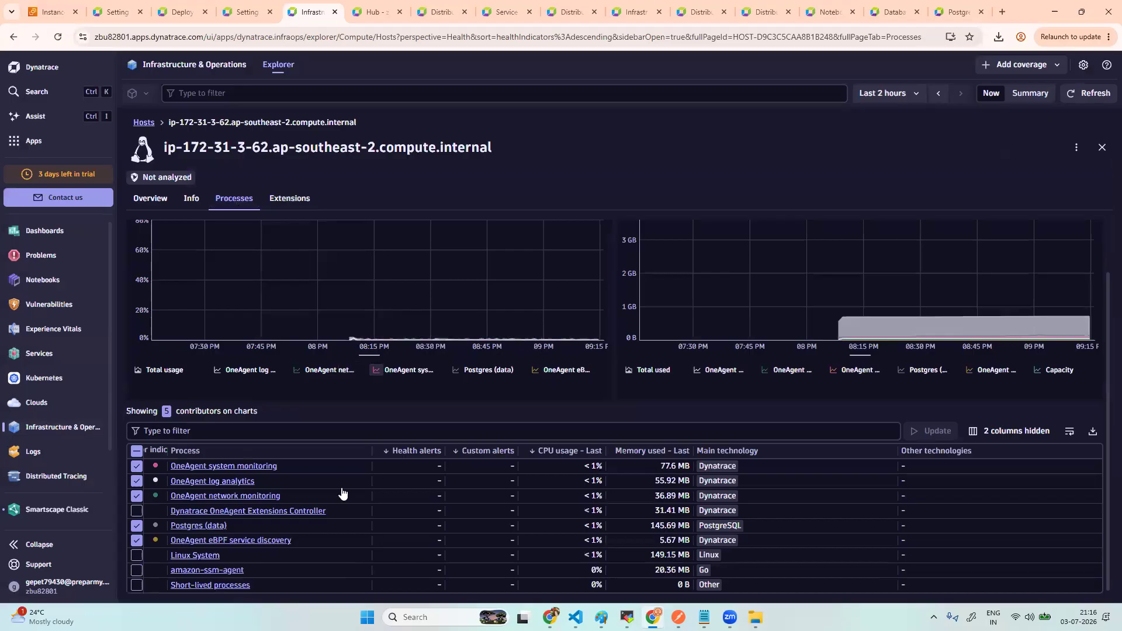
{"action": "left_click", "coordinate": [211, 527]}
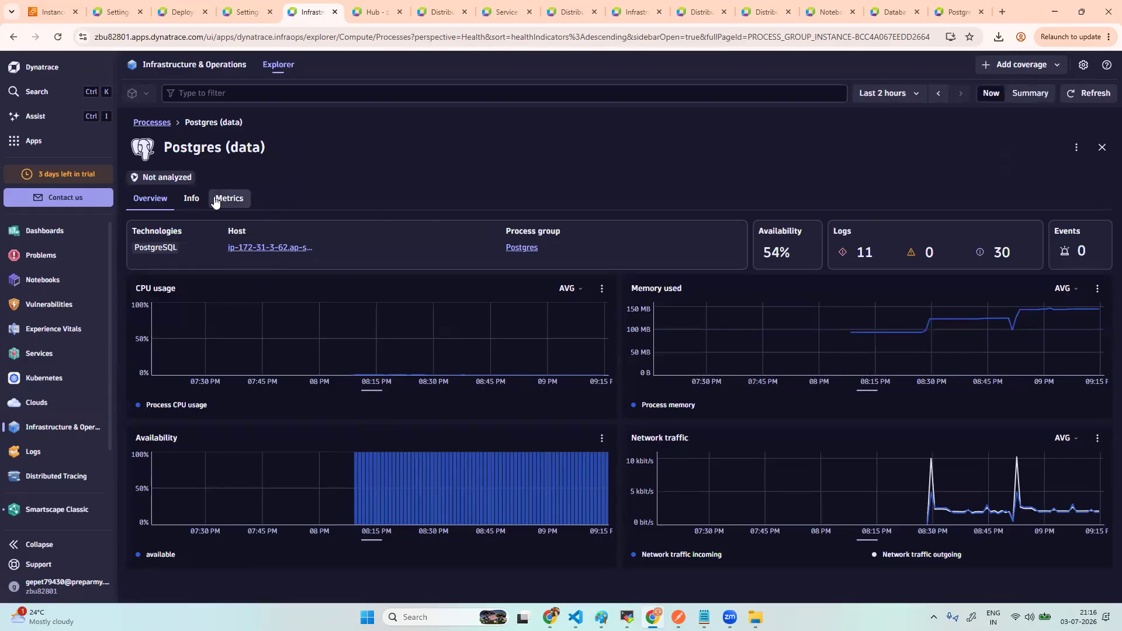
{"action": "left_click", "coordinate": [188, 197]}
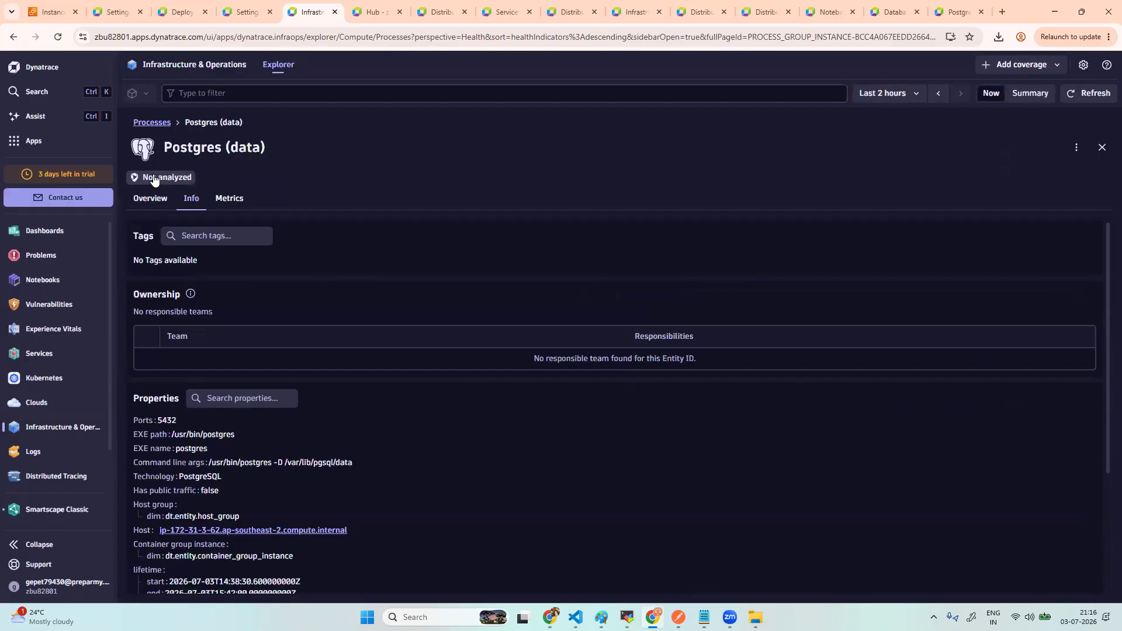
{"action": "left_click", "coordinate": [153, 176]}
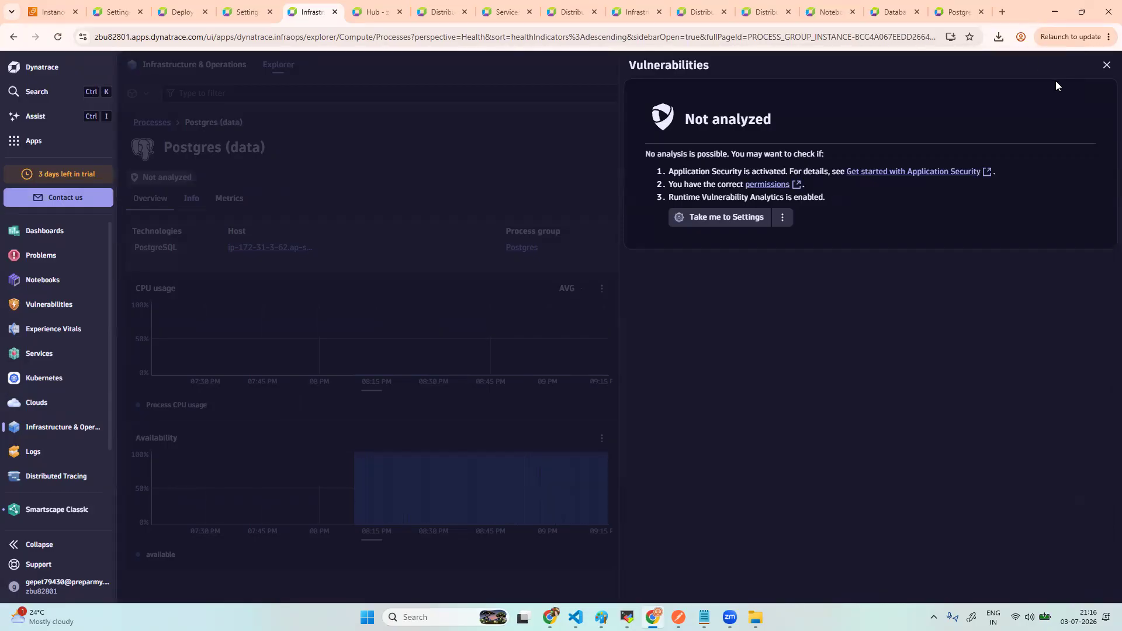
{"action": "left_click", "coordinate": [1107, 65]}
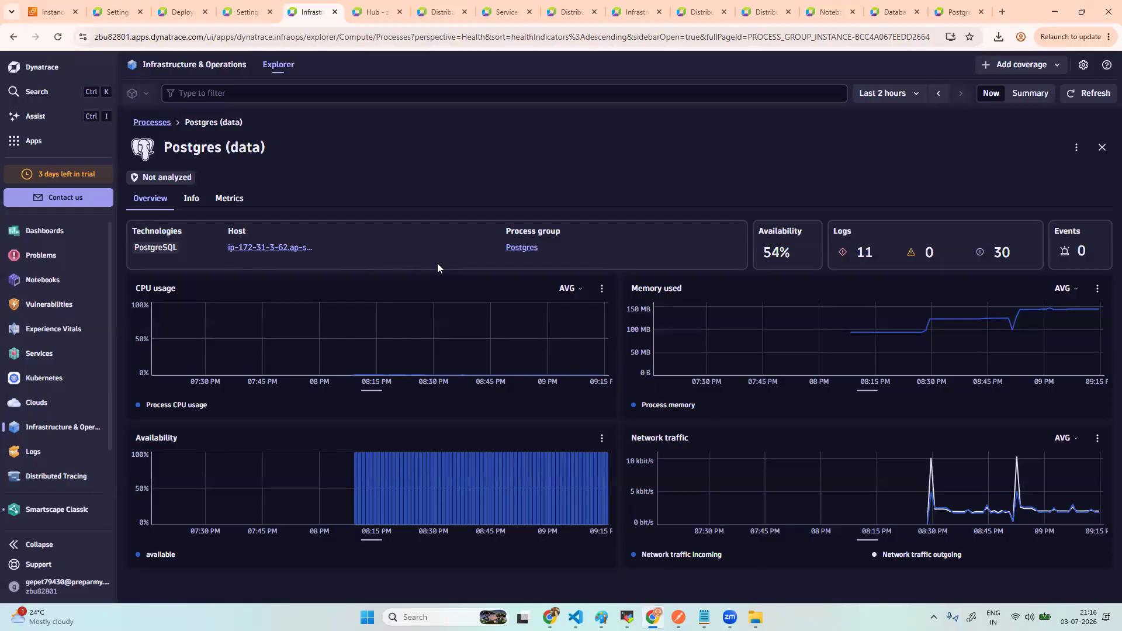
{"action": "mouse_move", "coordinate": [1094, 513]}
{"action": "left_click", "coordinate": [199, 198]}
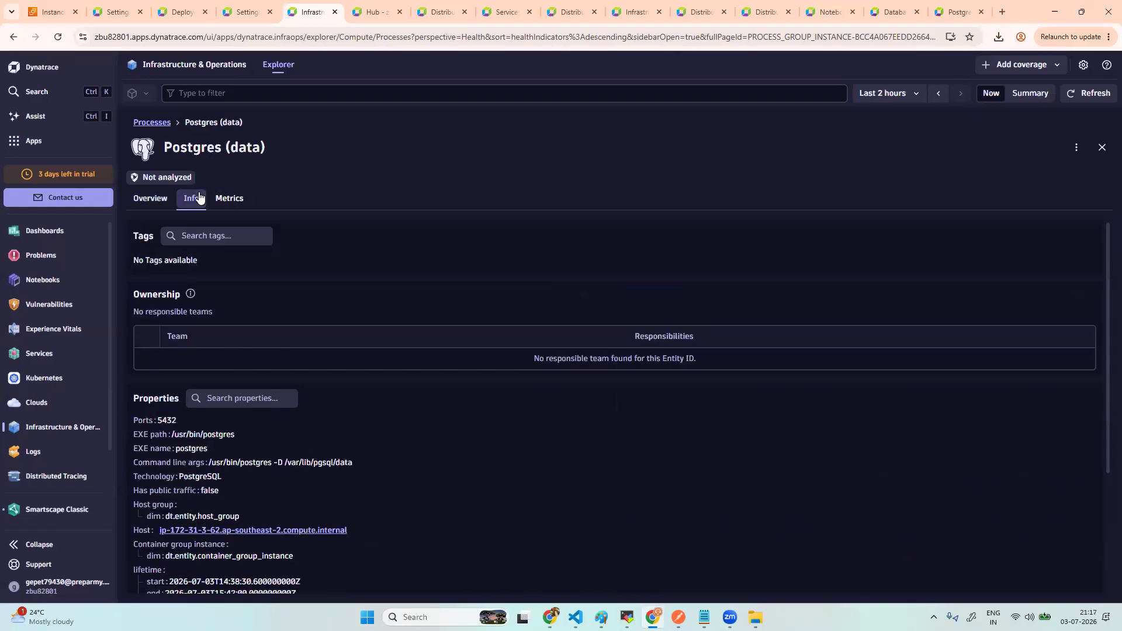
{"action": "left_click", "coordinate": [225, 204]}
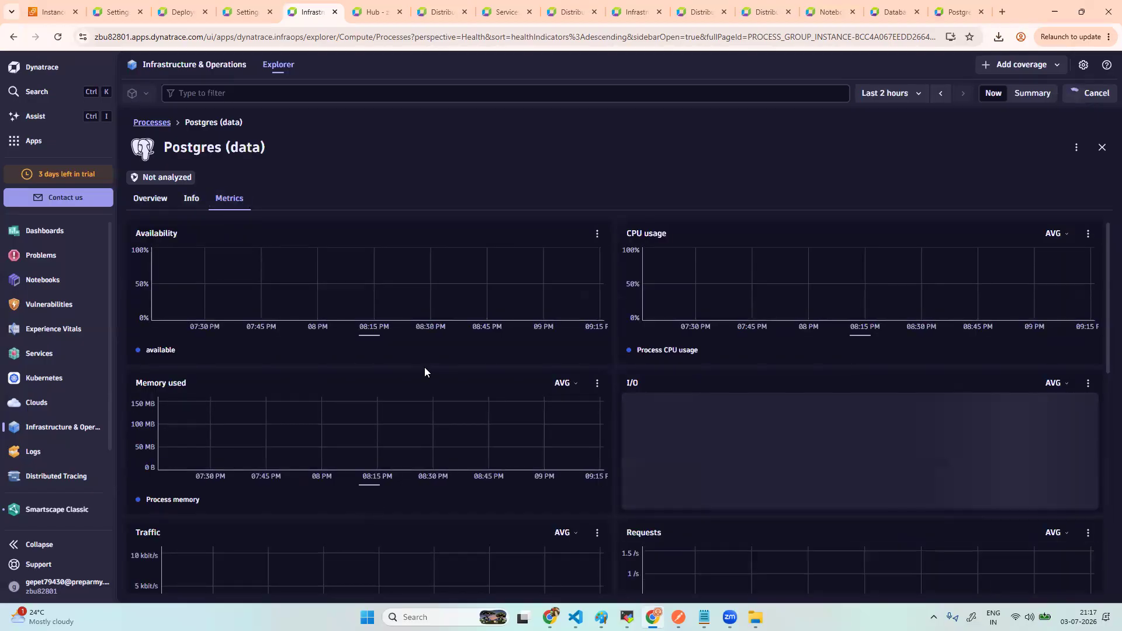
{"action": "scroll", "coordinate": [424, 367], "scroll_direction": "down", "scroll_amount": 2}
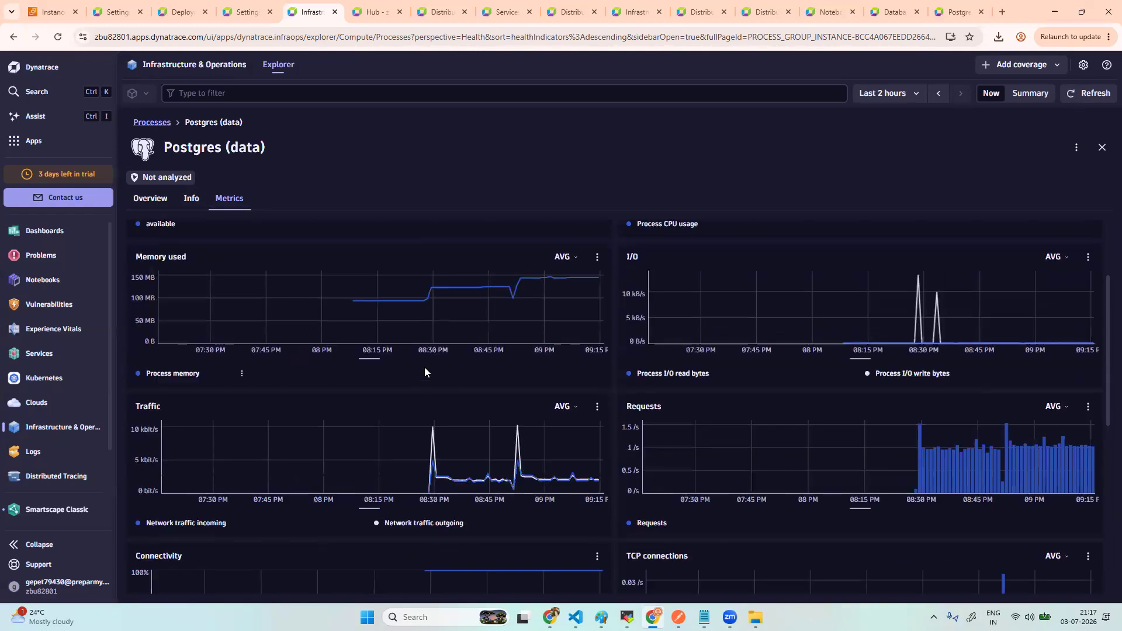
{"action": "scroll", "coordinate": [424, 367], "scroll_direction": "down", "scroll_amount": 6}
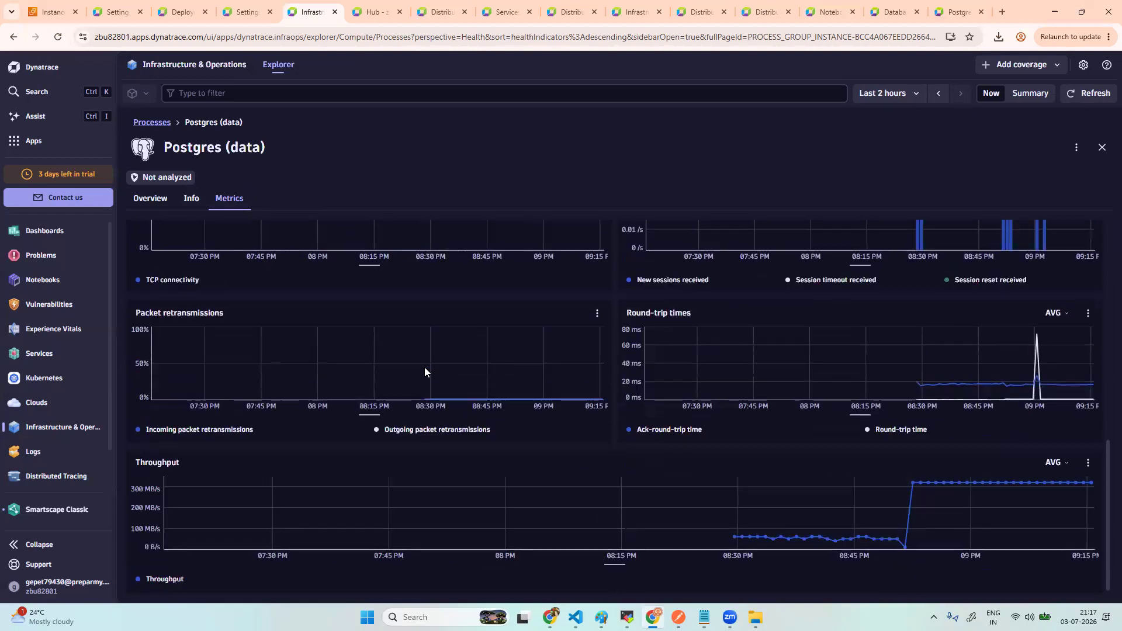
{"action": "scroll", "coordinate": [425, 367], "scroll_direction": "up", "scroll_amount": 8}
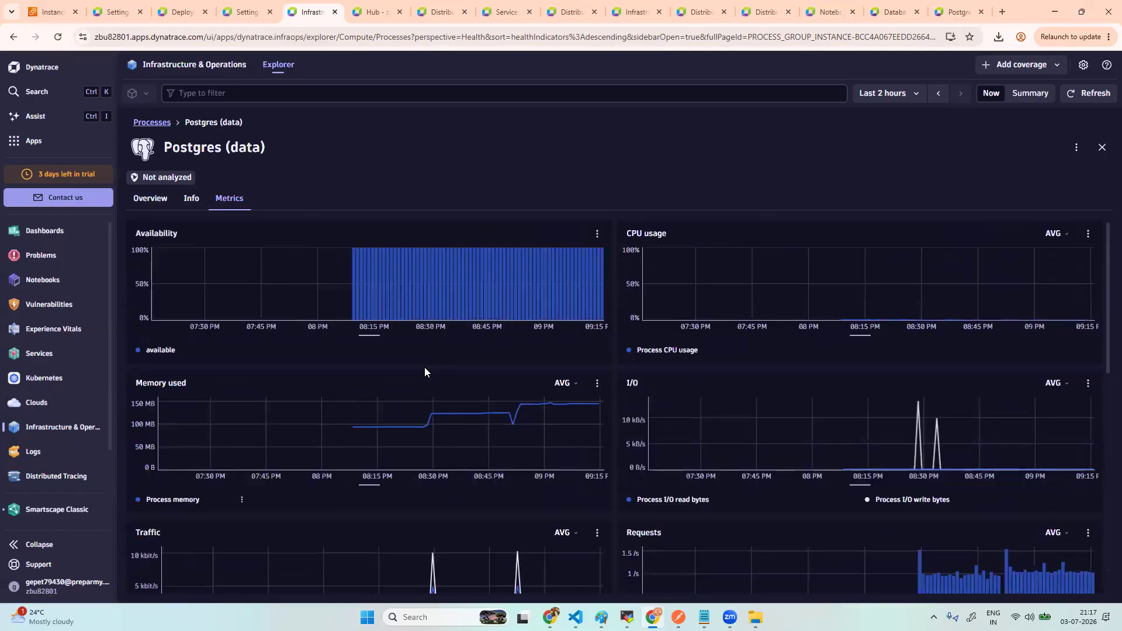
{"action": "left_click", "coordinate": [193, 199]}
{"action": "left_click", "coordinate": [149, 198]}
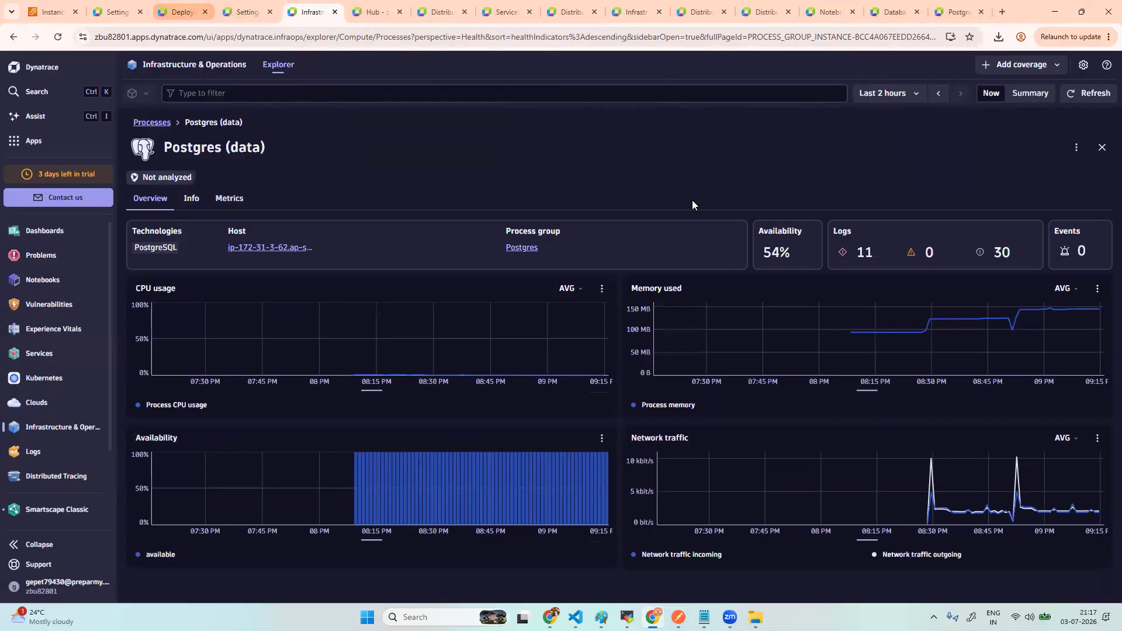
- Open Dashboards in a new browser tab
{"action": "right_click", "coordinate": [54, 231]}
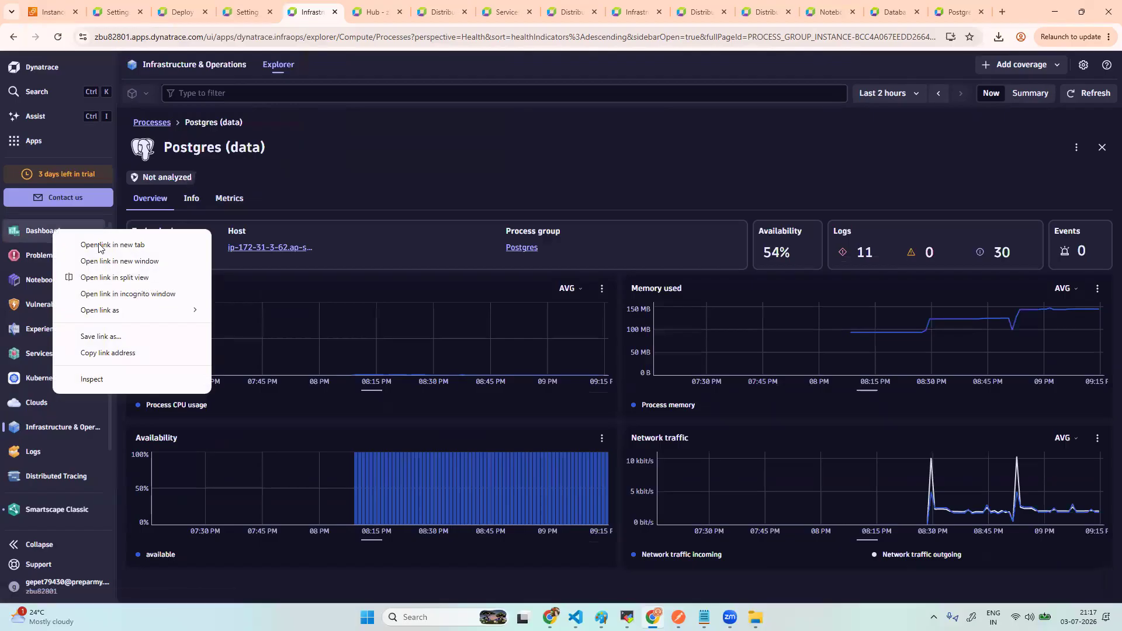
{"action": "left_click", "coordinate": [99, 245]}
{"action": "left_click", "coordinate": [355, 11]}
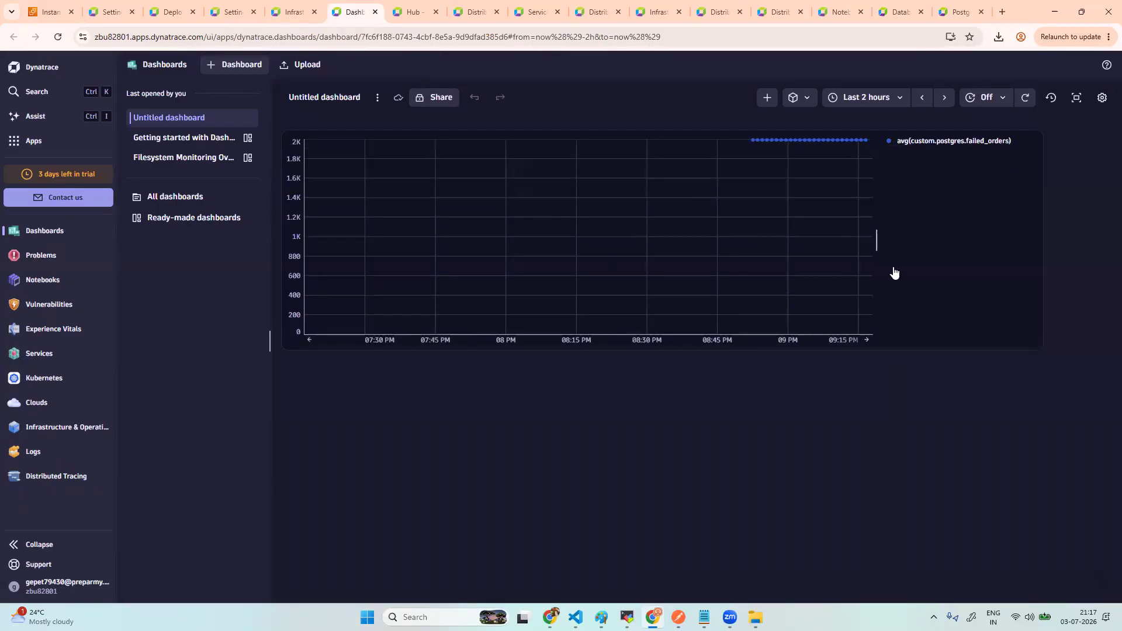
- Rerun the custom.postgres.failed_orders tile query and check the dashboard timeframe choices
{"action": "mouse_move", "coordinate": [767, 147]}
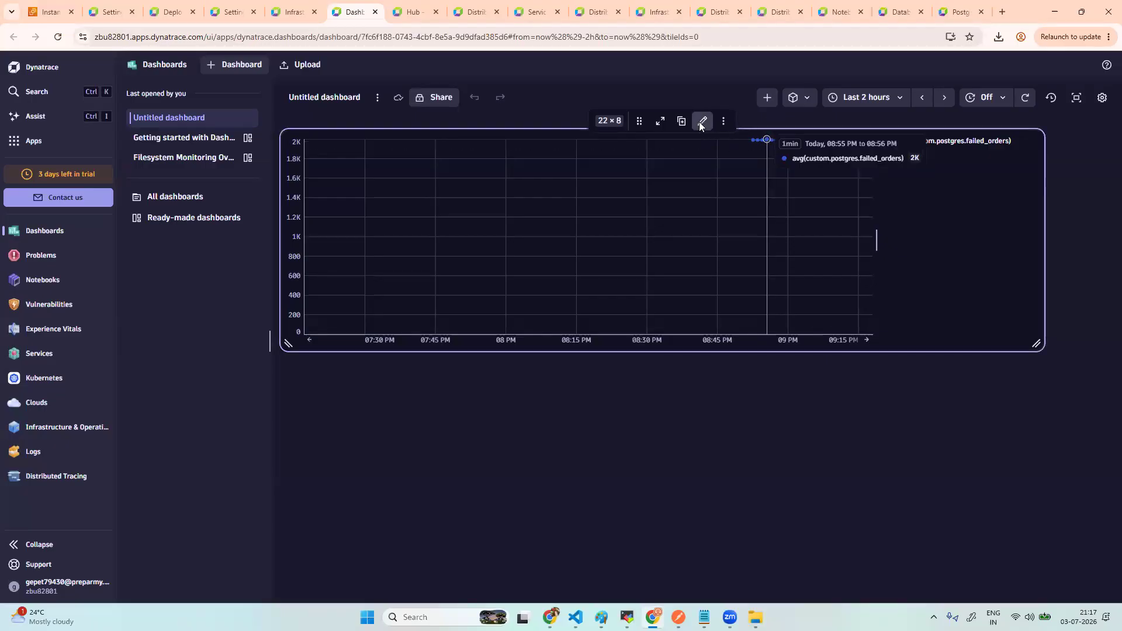
{"action": "left_click", "coordinate": [701, 121]}
{"action": "left_click", "coordinate": [767, 327]}
{"action": "mouse_move", "coordinate": [540, 171]}
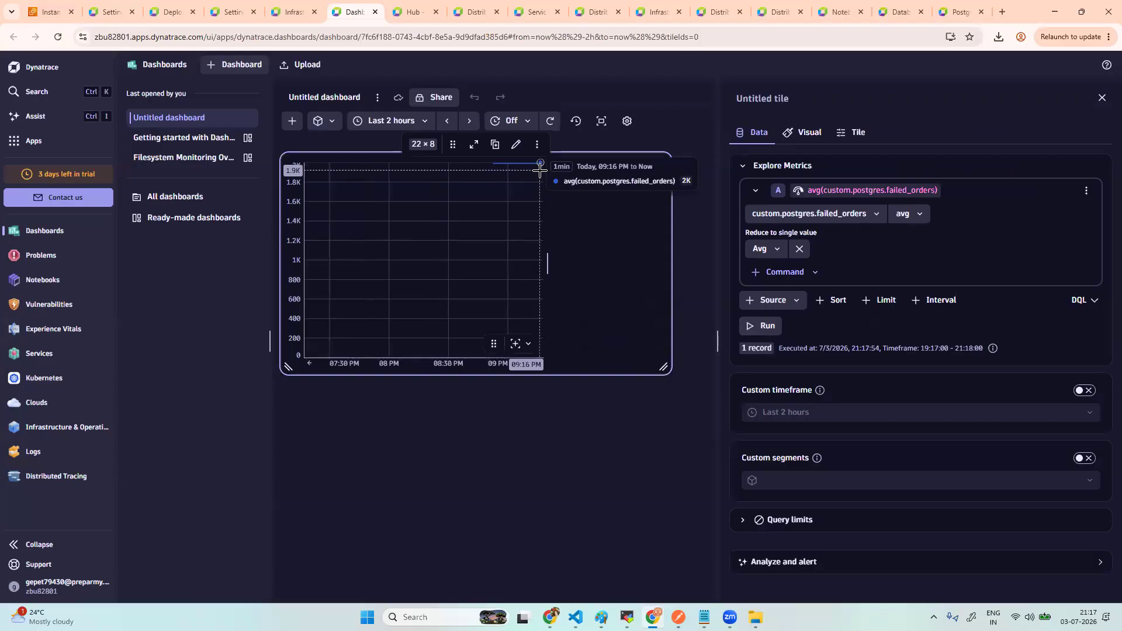
{"action": "left_click", "coordinate": [419, 122]}
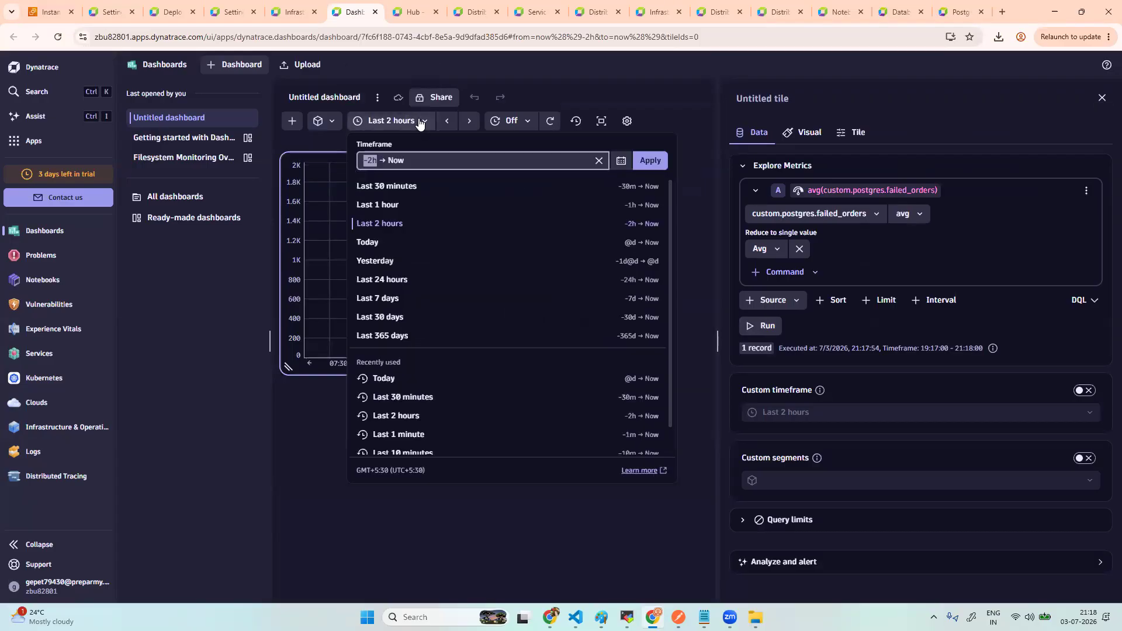
{"action": "left_click", "coordinate": [1102, 97]}
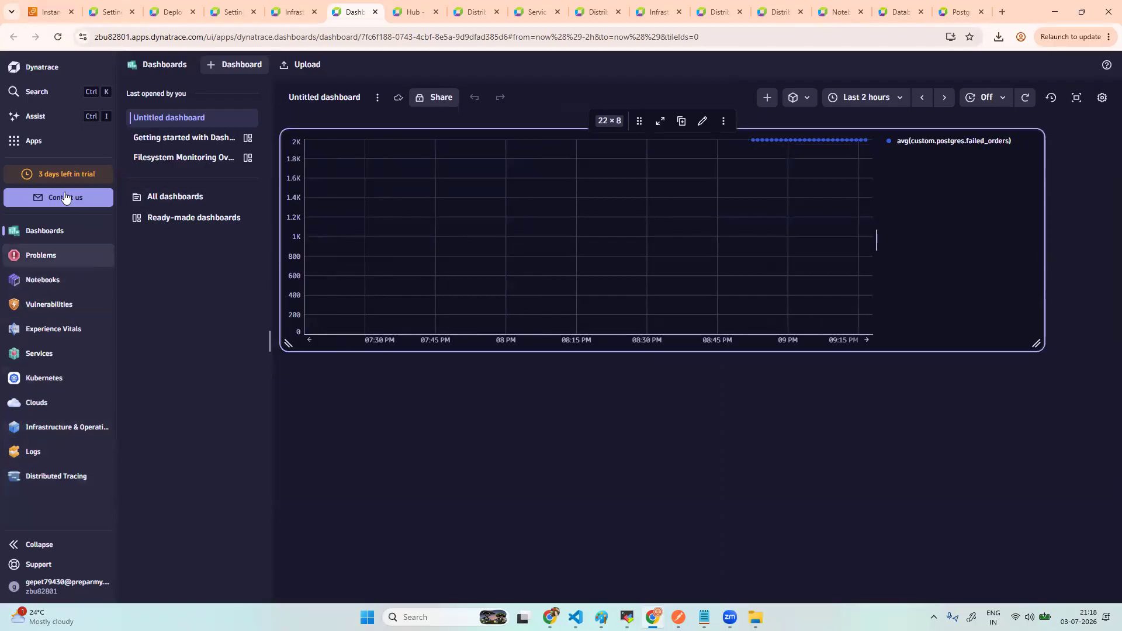
- Search apps for 'de' and open Deployment Status
{"action": "left_click", "coordinate": [55, 140]}
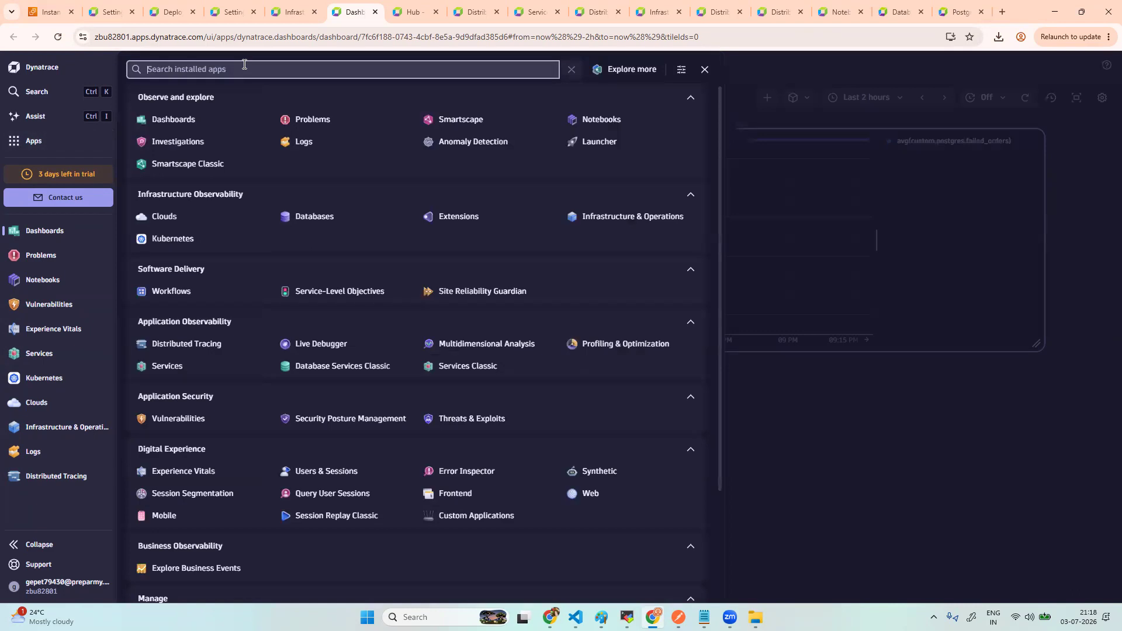
{"action": "type", "text": "de"}
{"action": "left_click", "coordinate": [207, 118]}
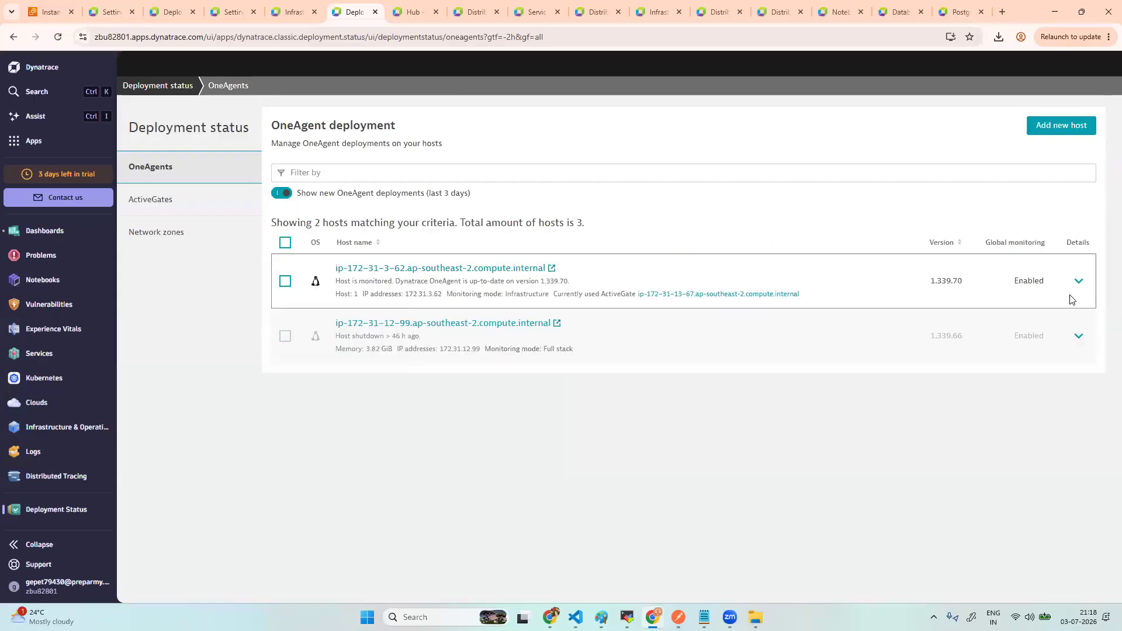
- Expand host ip-172-31-3-62, highlight its 'Process monitoring unavailable' note, then go to Services
{"action": "left_click", "coordinate": [1080, 282]}
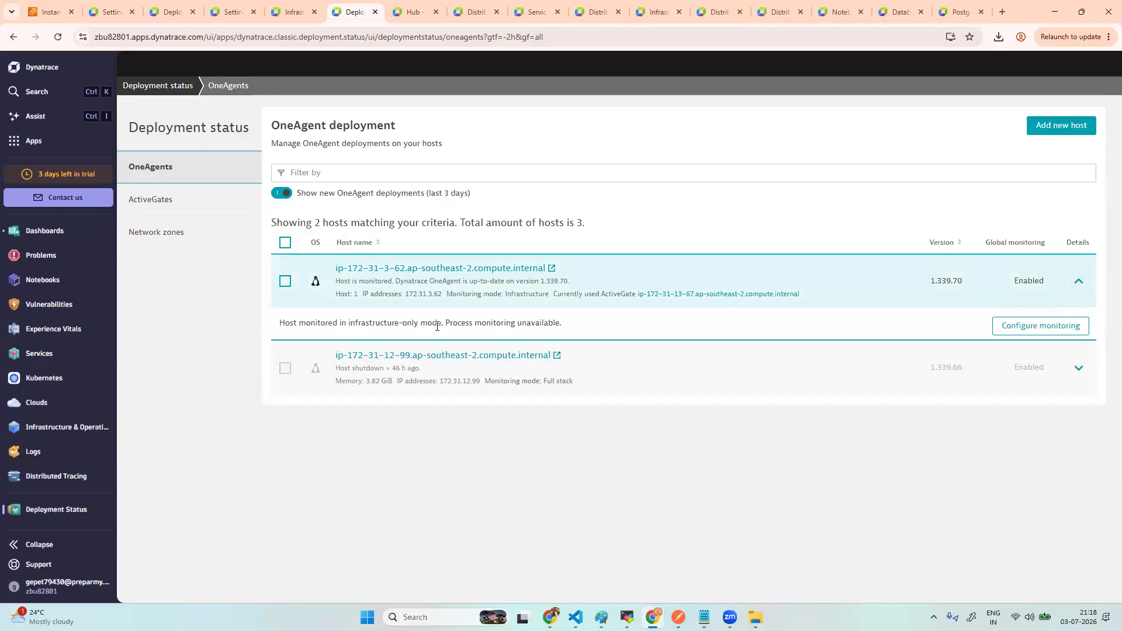
{"action": "left_click_drag", "start_coordinate": [445, 323], "coordinate": [578, 337]}
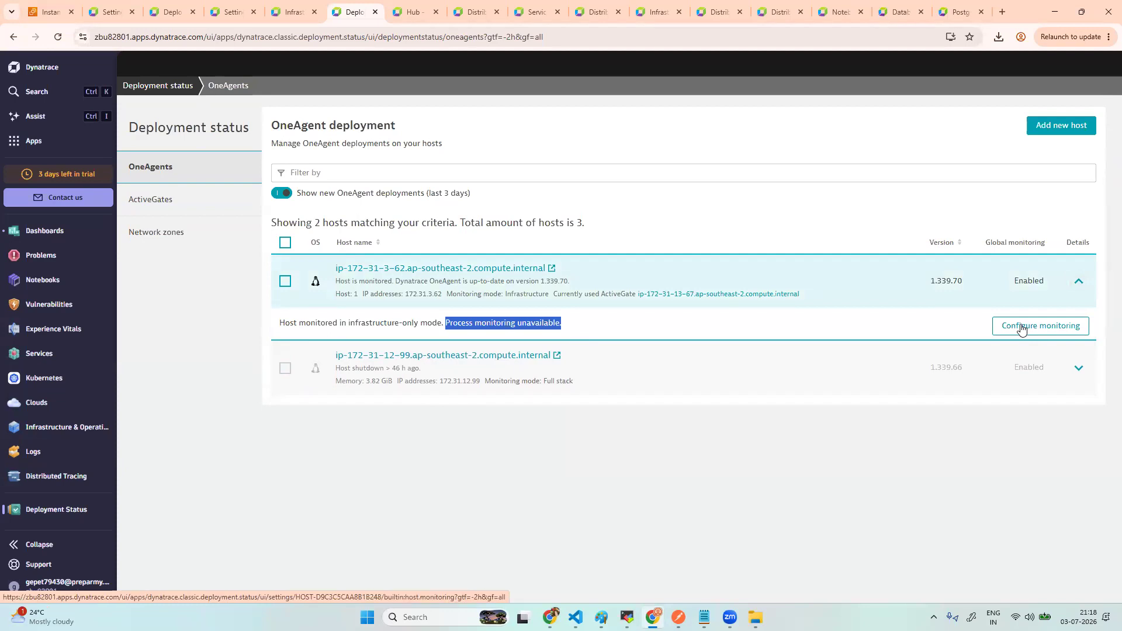
{"action": "left_click", "coordinate": [490, 325]}
{"action": "left_click_drag", "start_coordinate": [447, 322], "coordinate": [560, 324]}
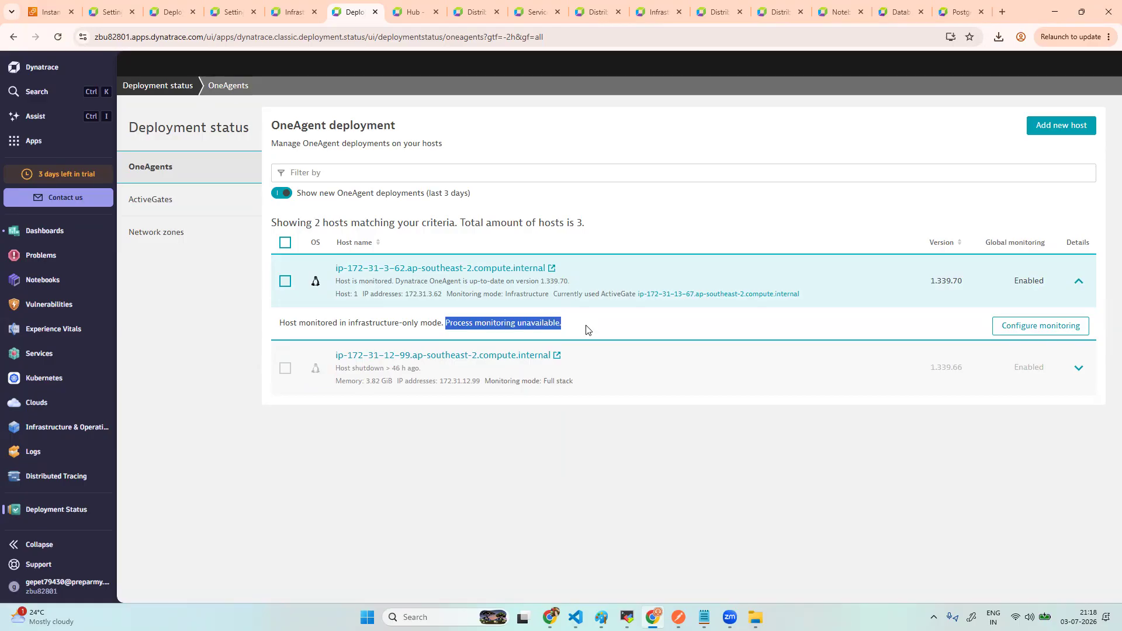
{"action": "left_click", "coordinate": [586, 329]}
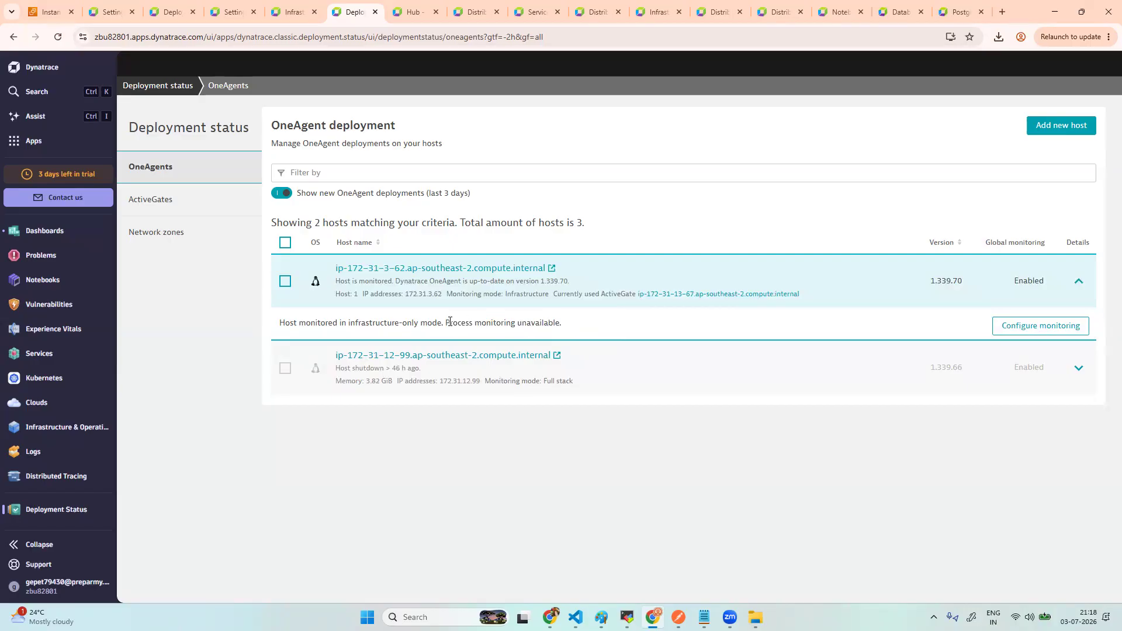
{"action": "left_click_drag", "start_coordinate": [447, 323], "coordinate": [566, 330]}
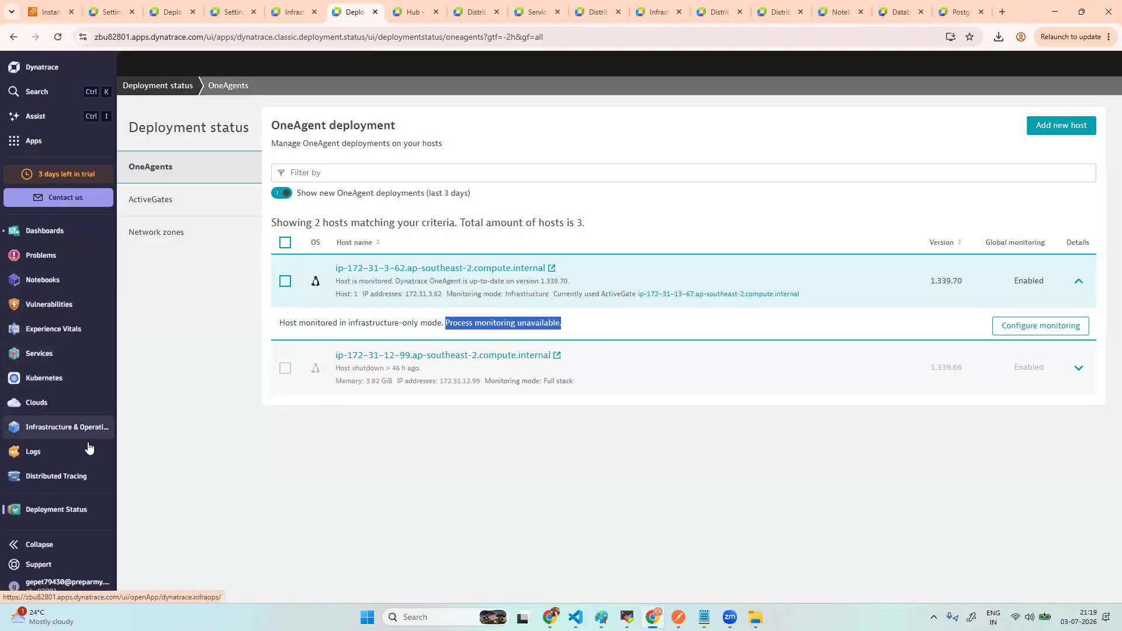
{"action": "left_click", "coordinate": [71, 360]}
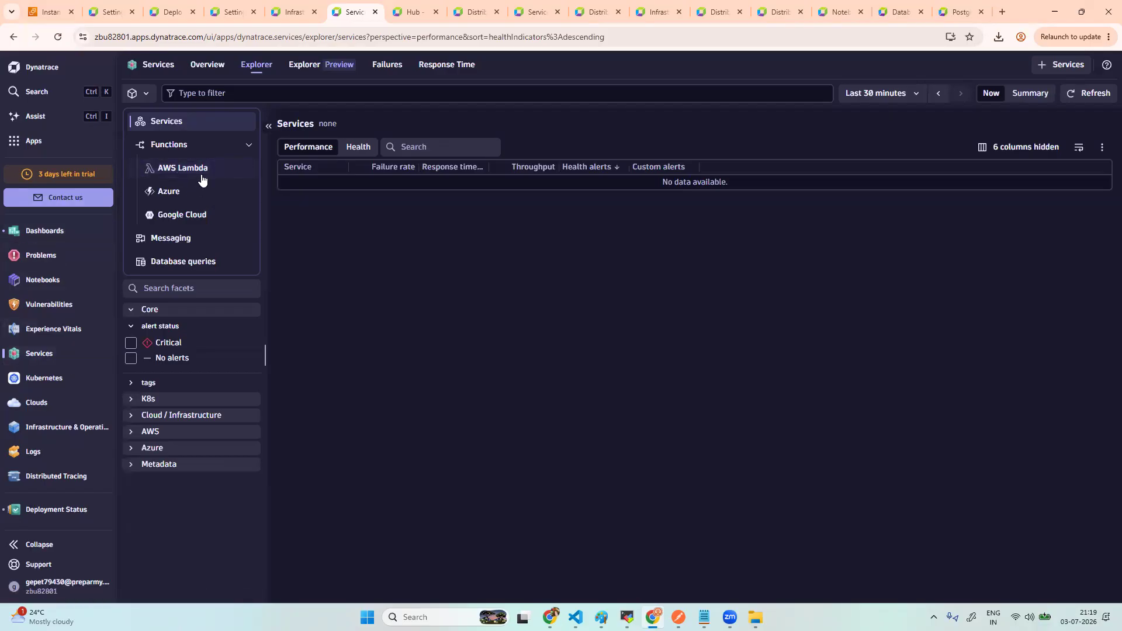
- Show Database queries over the last 6 hours, finding no data, then return to the Postgres (data) tab
{"action": "left_click", "coordinate": [199, 267]}
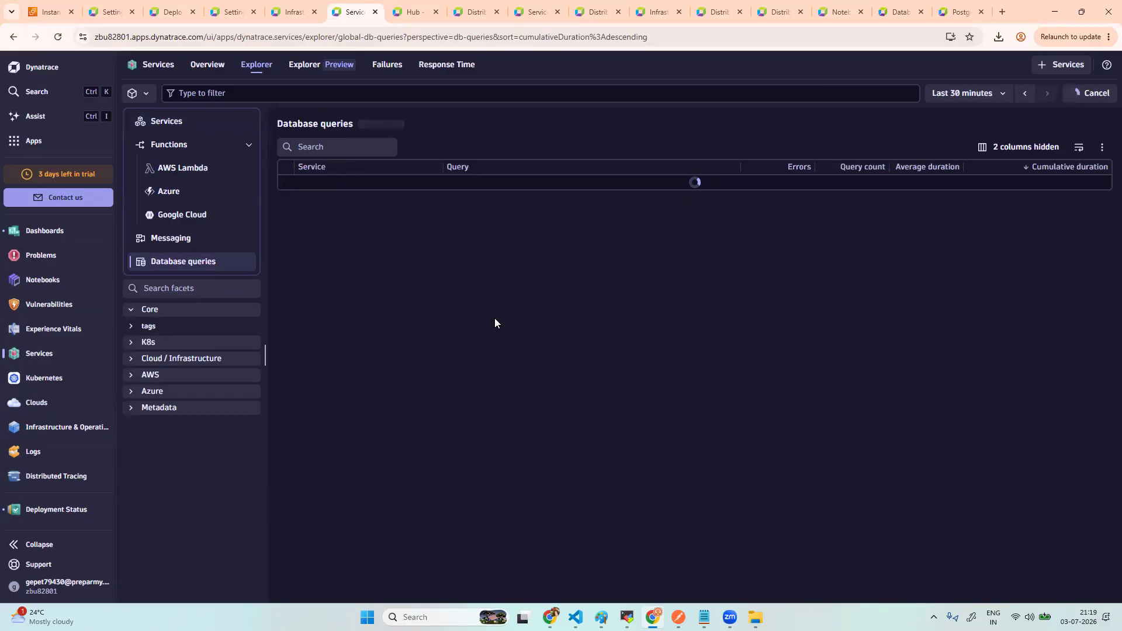
{"action": "left_click", "coordinate": [962, 94]}
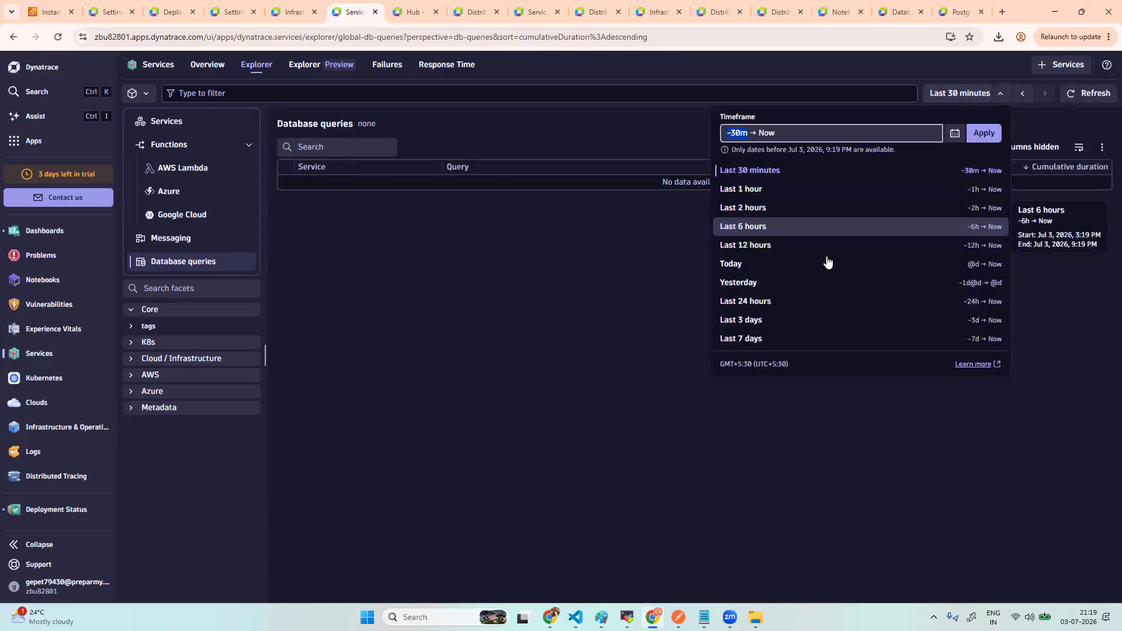
{"action": "left_click", "coordinate": [796, 228]}
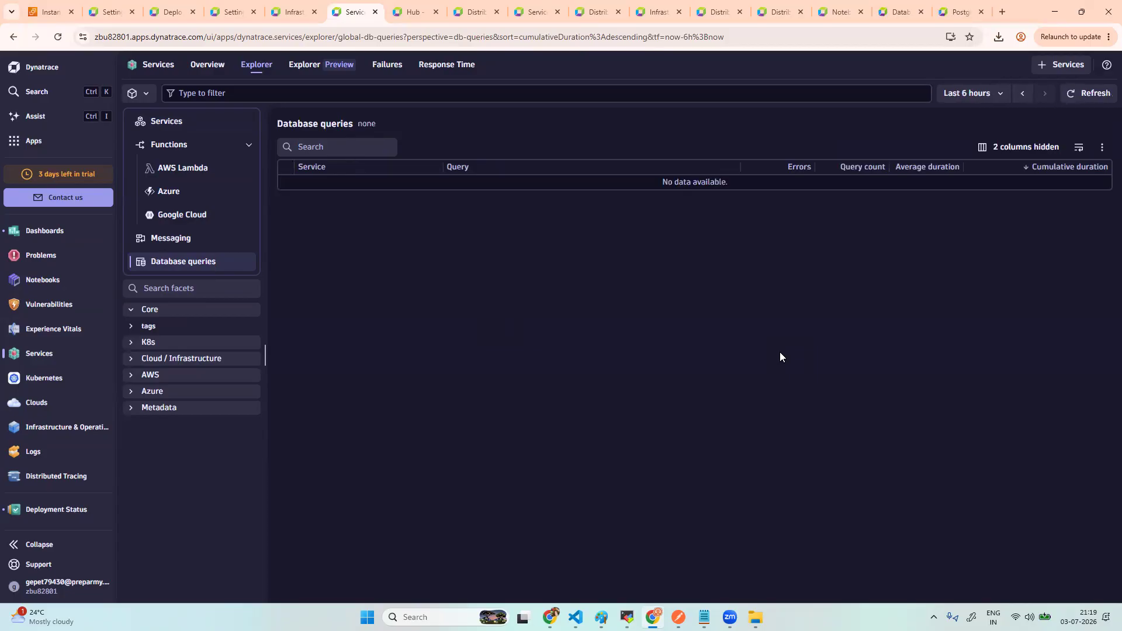
{"action": "left_click", "coordinate": [178, 241]}
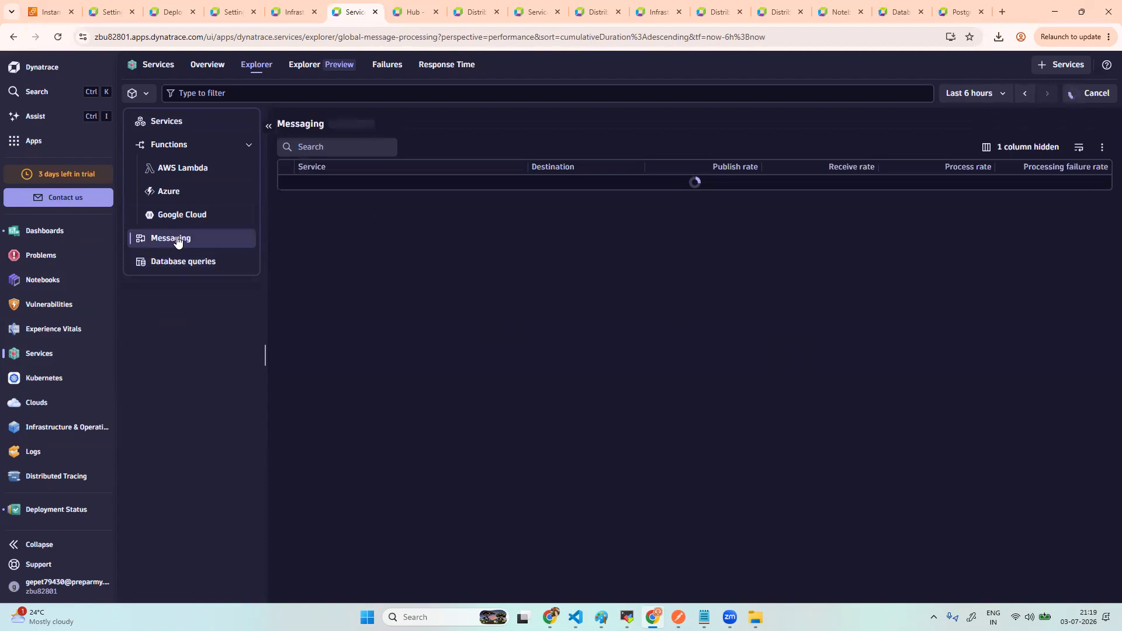
{"action": "left_click", "coordinate": [179, 264]}
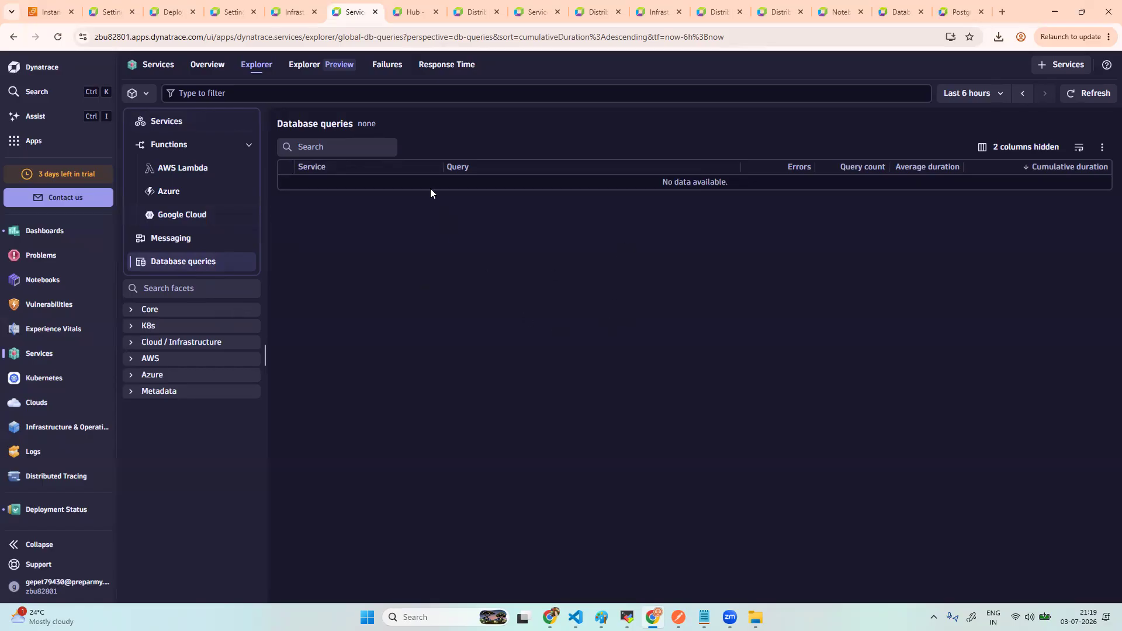
{"action": "left_click", "coordinate": [292, 13]}
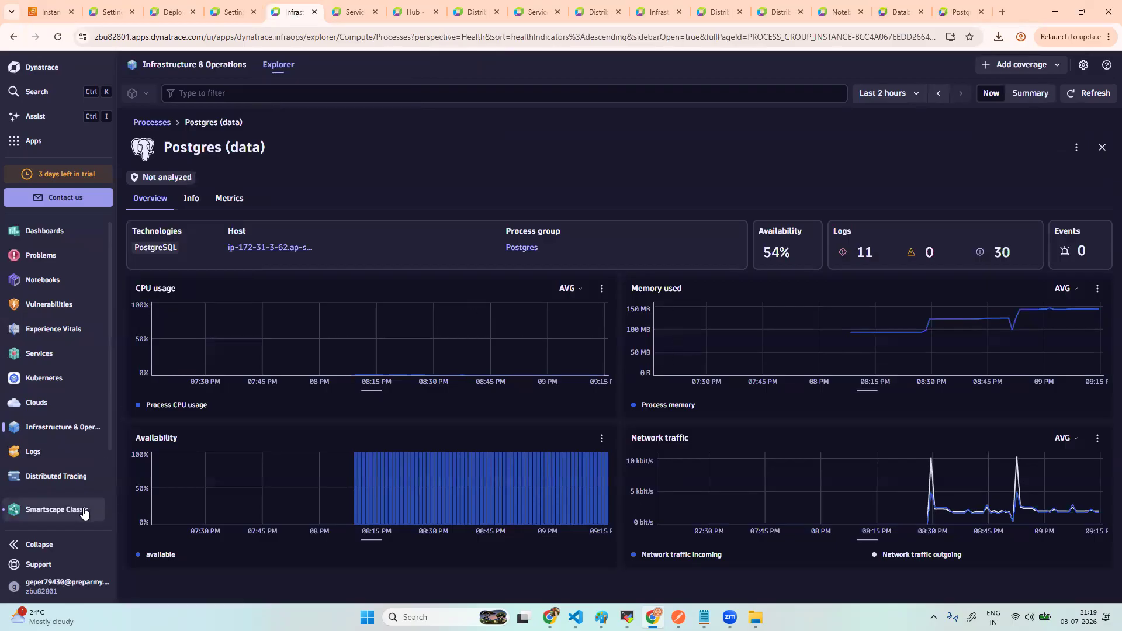
- Reopen Deployment Status via a 'de' app search and configure monitoring for host ip-172-31-3-62
{"action": "left_click", "coordinate": [49, 150]}
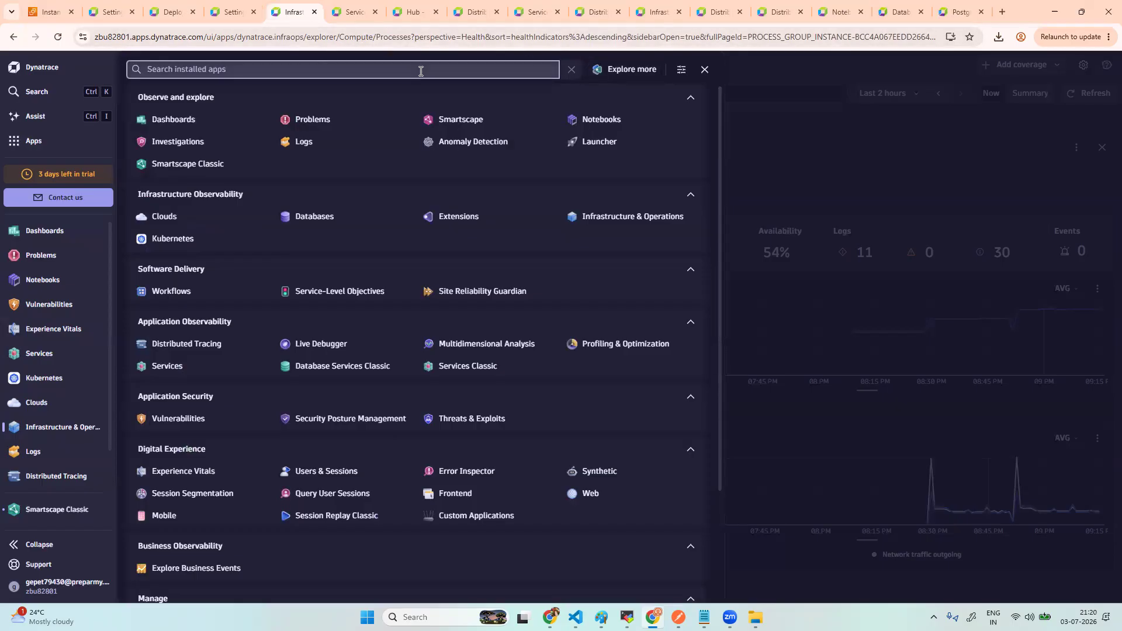
{"action": "type", "text": "de"}
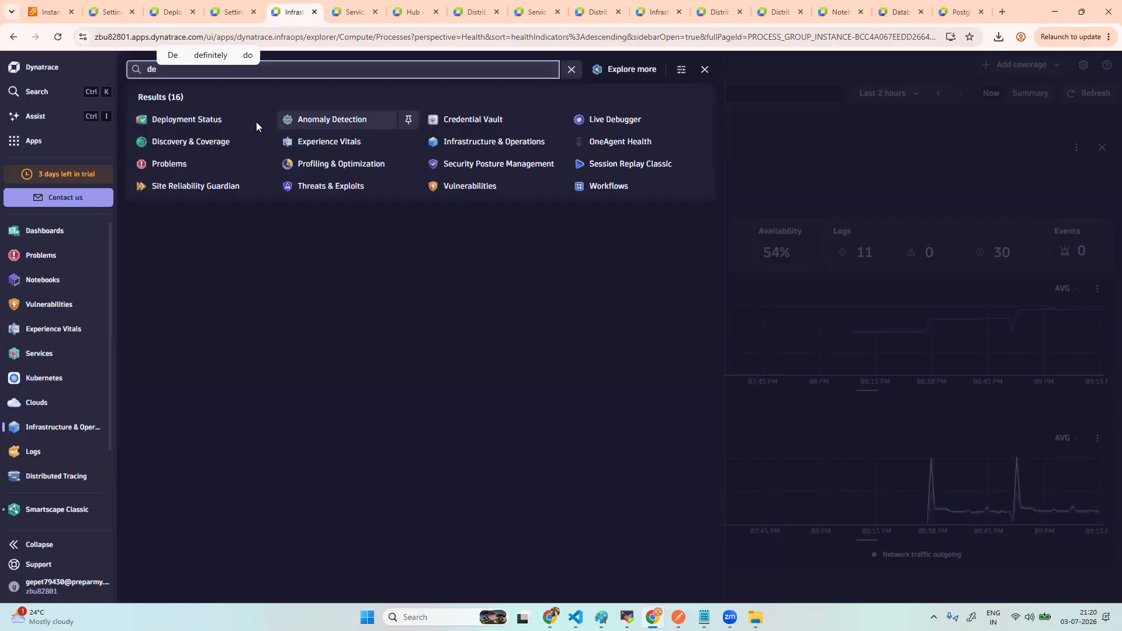
{"action": "left_click", "coordinate": [219, 122]}
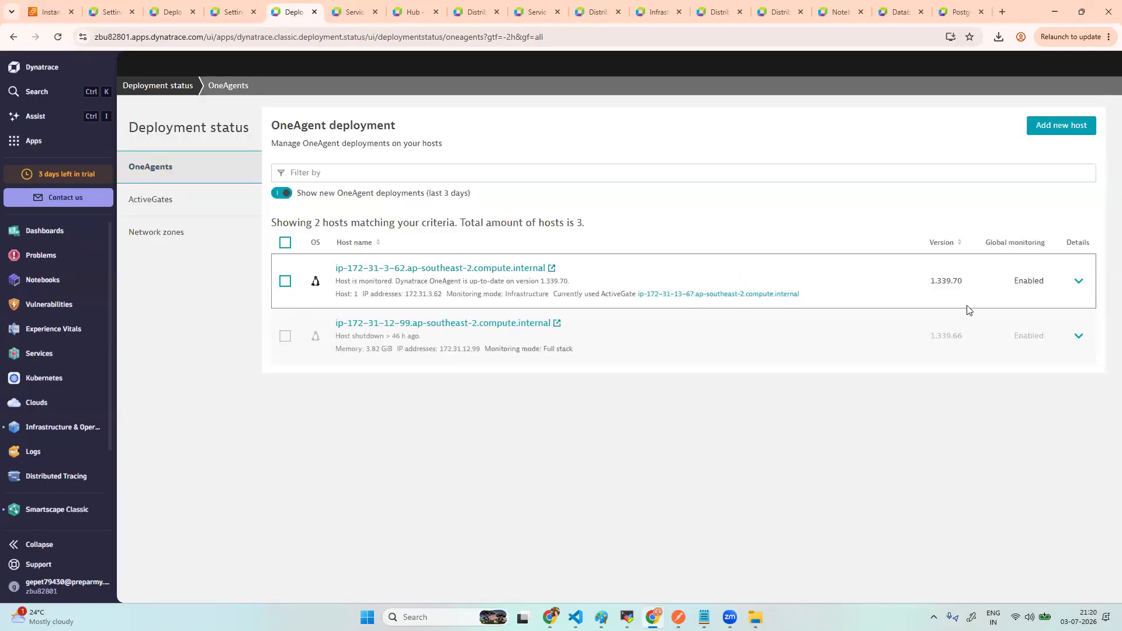
{"action": "left_click", "coordinate": [1079, 282]}
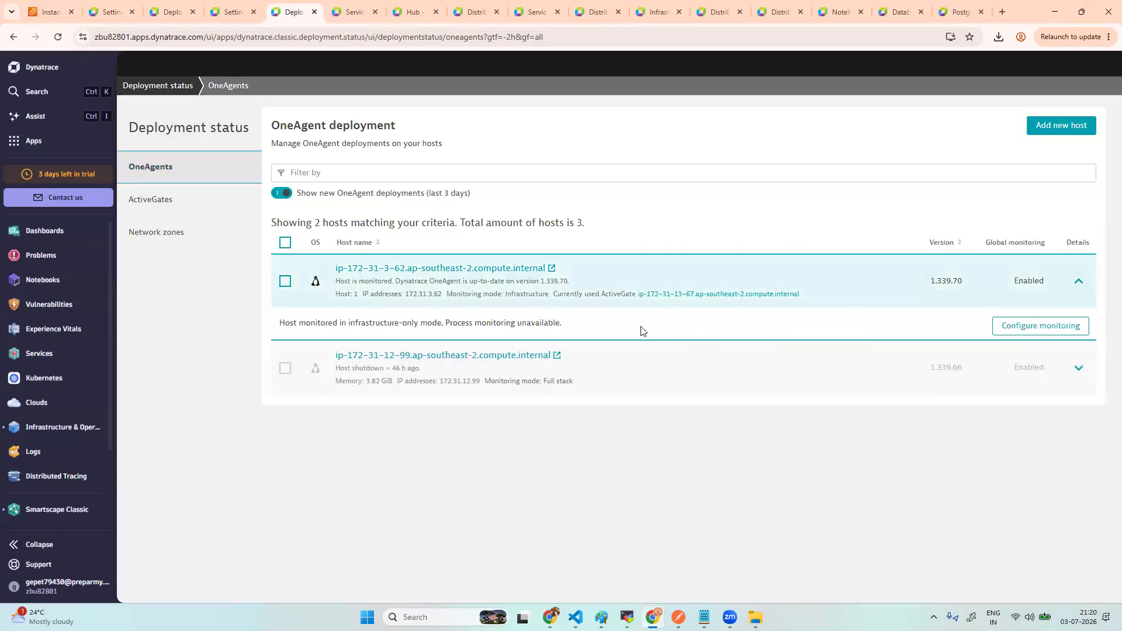
{"action": "left_click", "coordinate": [1044, 327]}
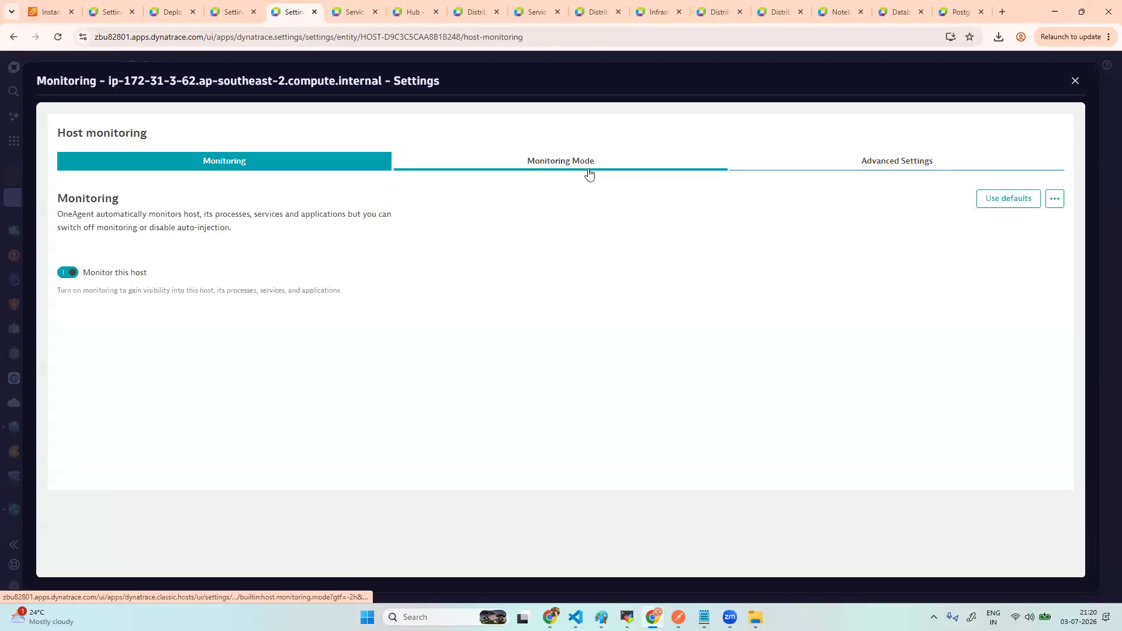
- Switch the host's monitoring mode from Infrastructure to Full-stack, save, and reload the settings page
{"action": "left_click", "coordinate": [589, 170]}
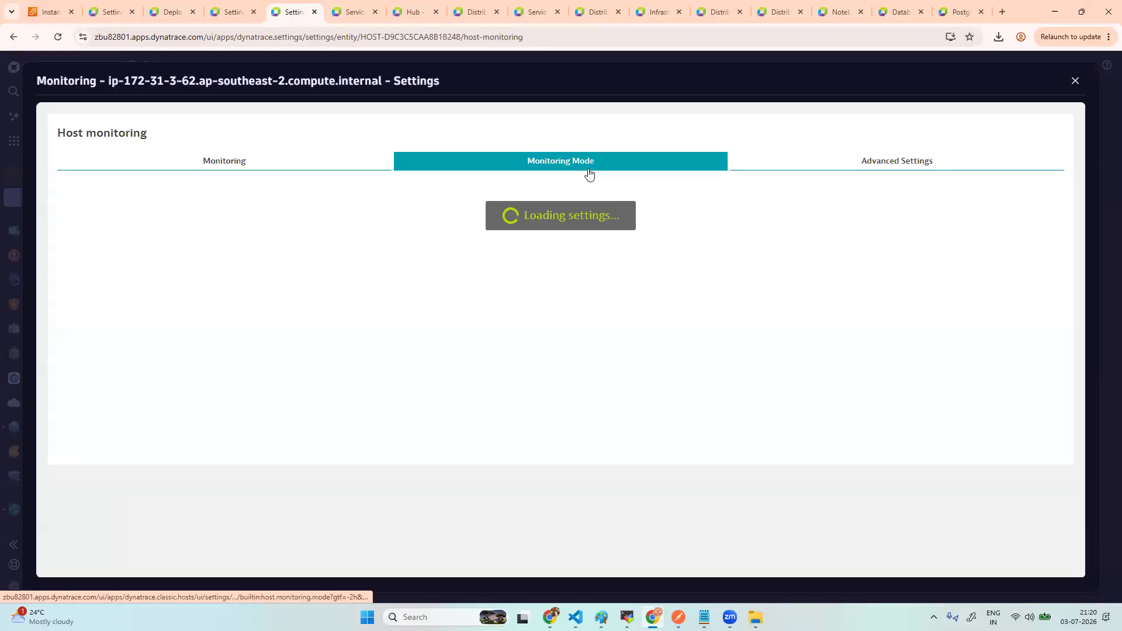
{"action": "left_click", "coordinate": [172, 320]}
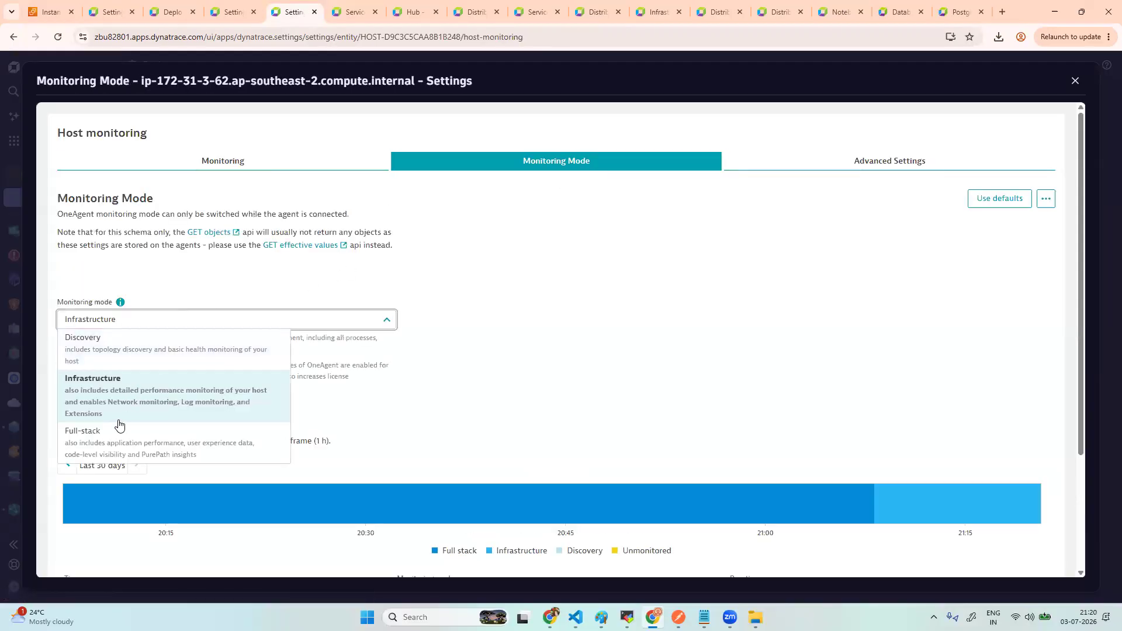
{"action": "left_click", "coordinate": [257, 430]}
{"action": "left_click", "coordinate": [99, 552]}
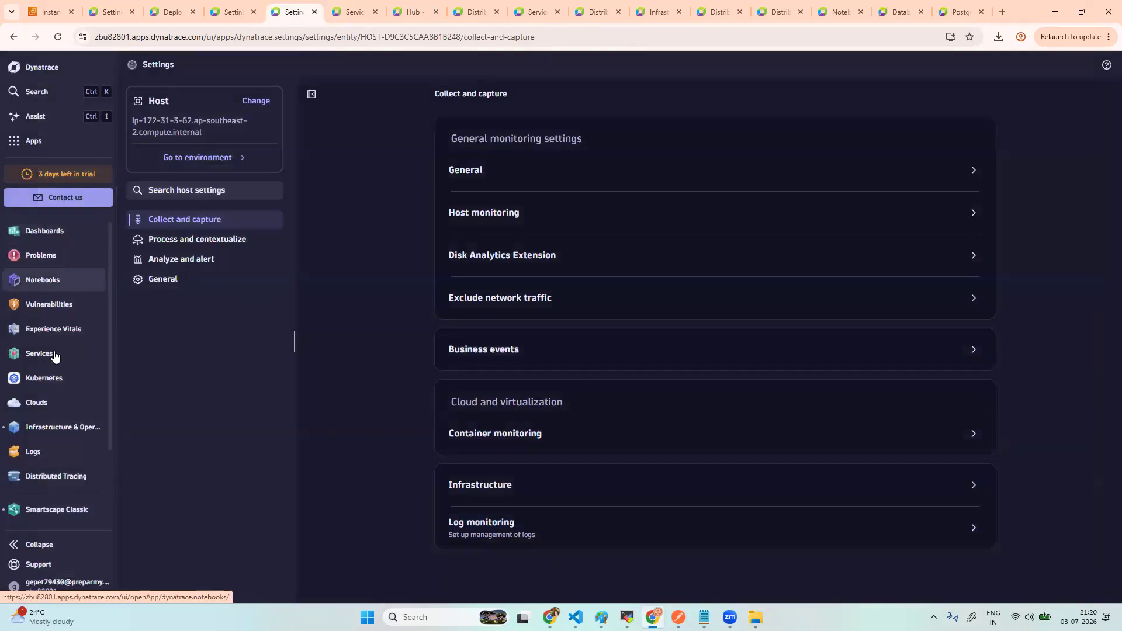
{"action": "left_click", "coordinate": [58, 37]}
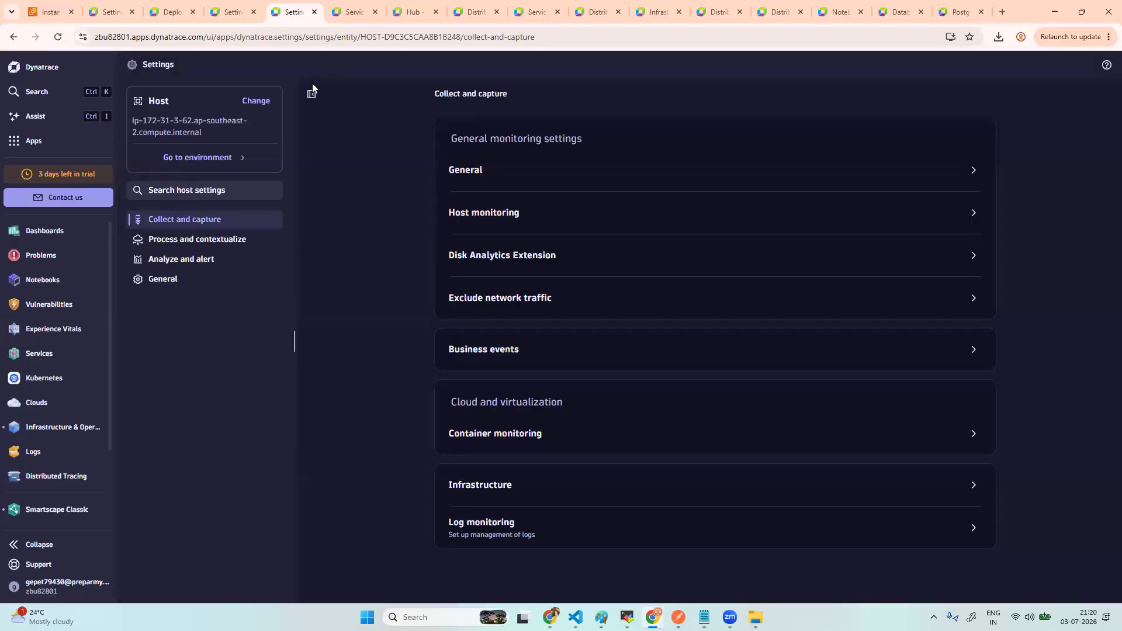
- Show the Database queries list in the Services app
{"action": "right_click", "coordinate": [63, 234]}
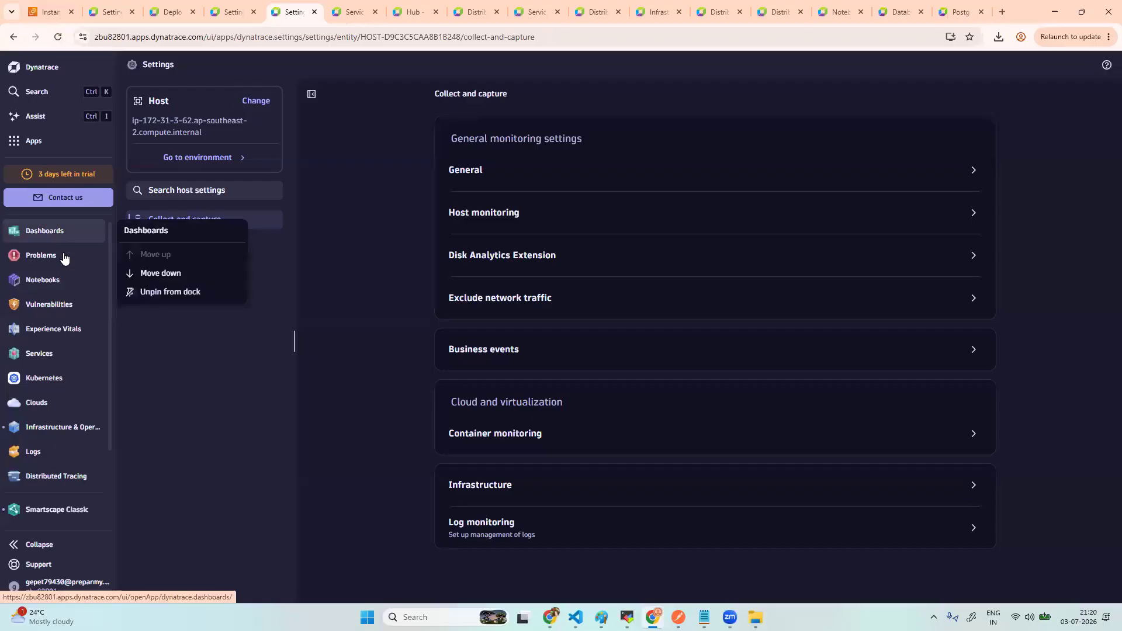
{"action": "left_click", "coordinate": [61, 352]}
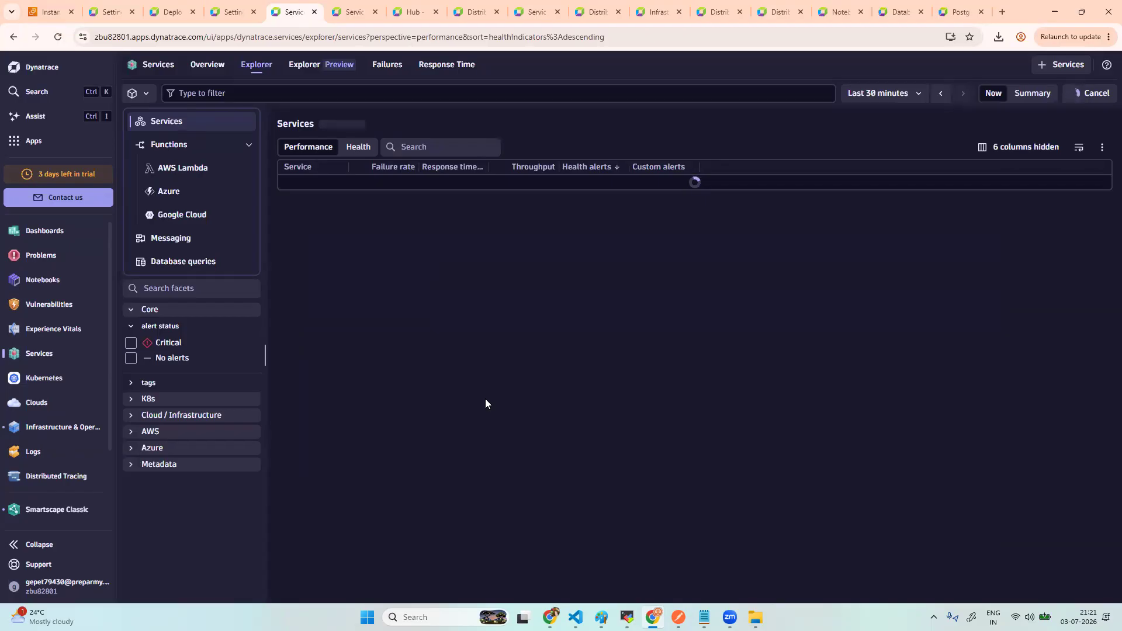
{"action": "left_click", "coordinate": [211, 264]}
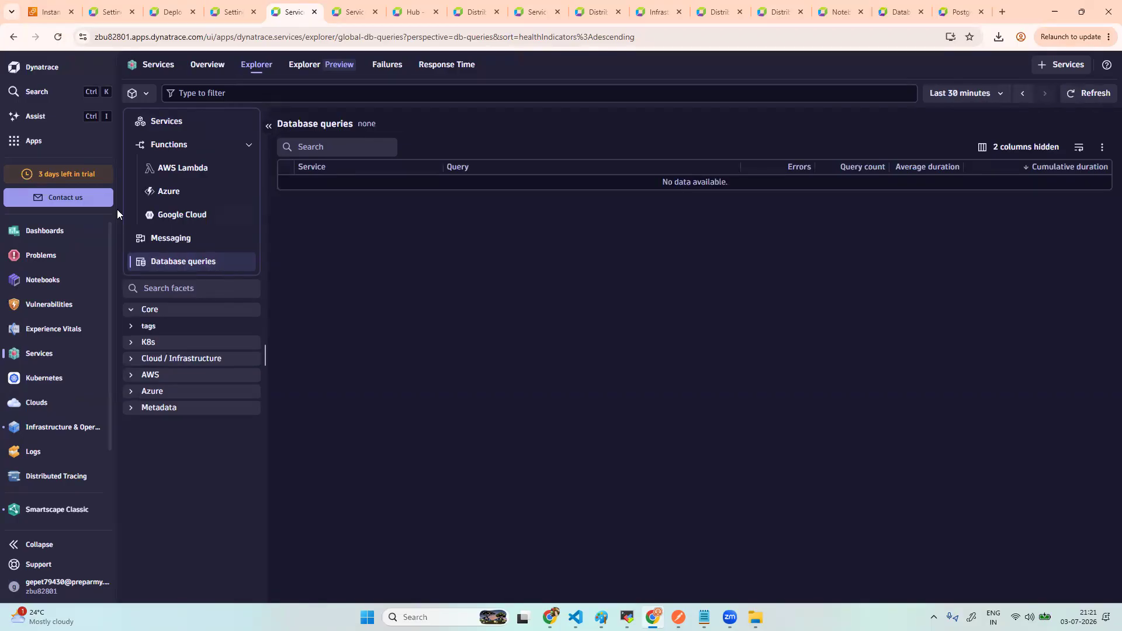
- Search the apps for 'da' and launch Databases to see the ip-172-31-3-62:5432 activity metrics
{"action": "left_click", "coordinate": [37, 144]}
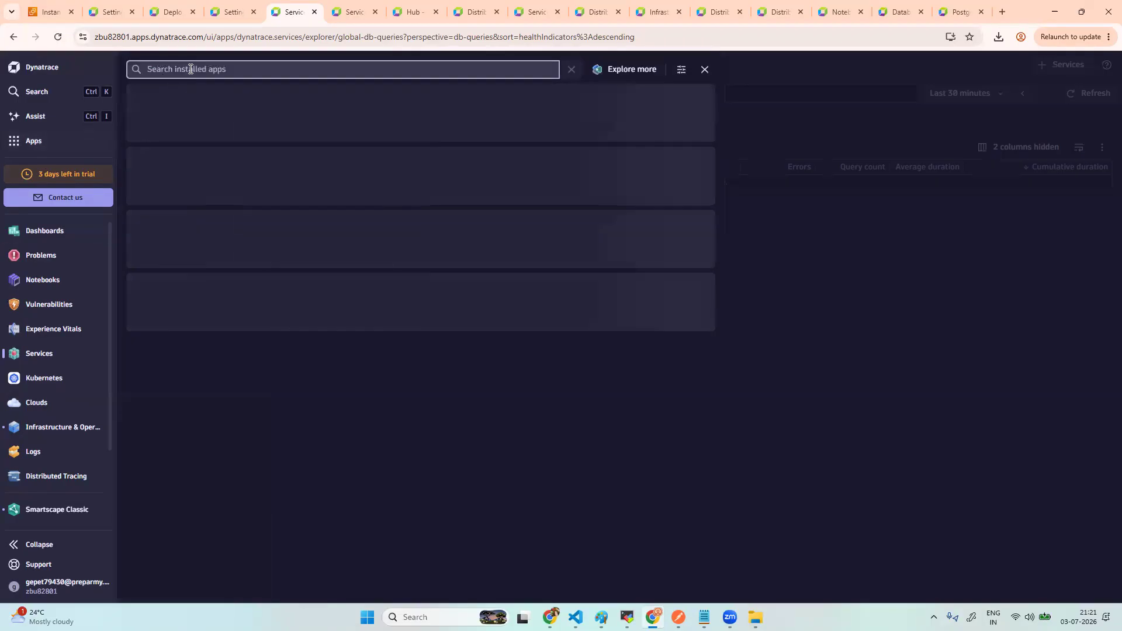
{"action": "type", "text": "da"}
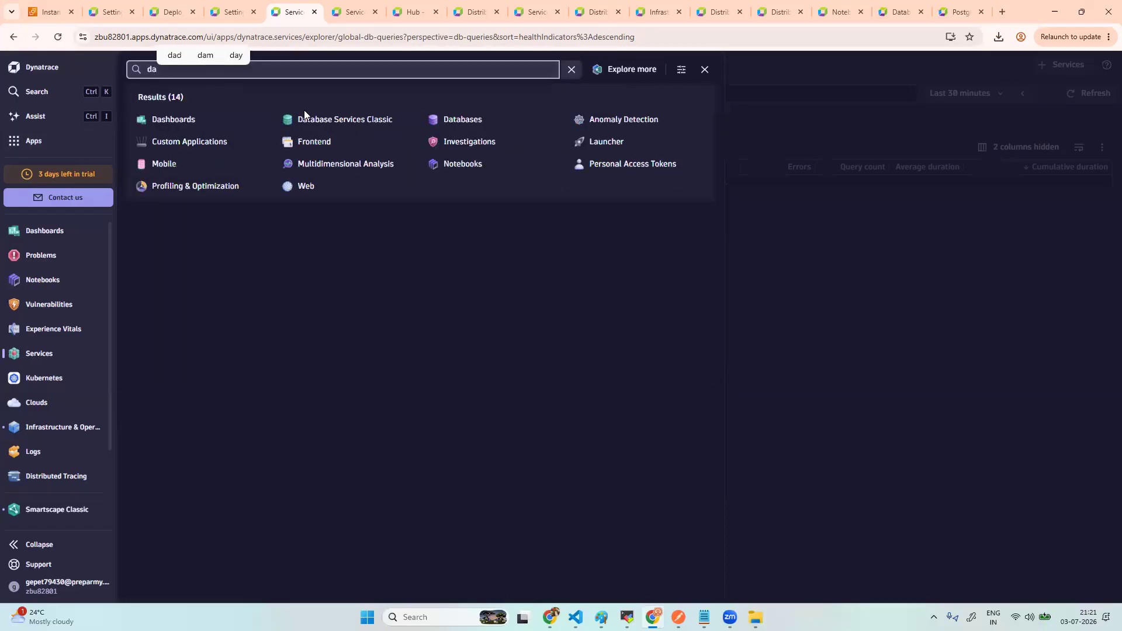
{"action": "left_click", "coordinate": [458, 119]}
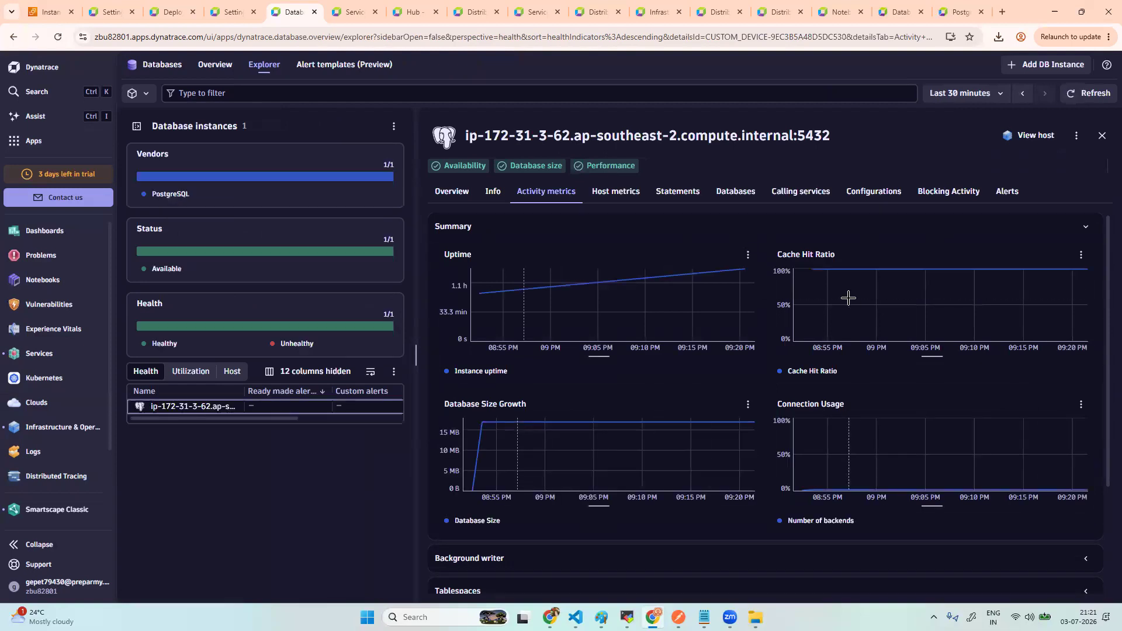
- Review the instance's Info, Host metrics and Statements tabs, including Dynatrace's own queries
{"action": "mouse_move", "coordinate": [742, 268]}
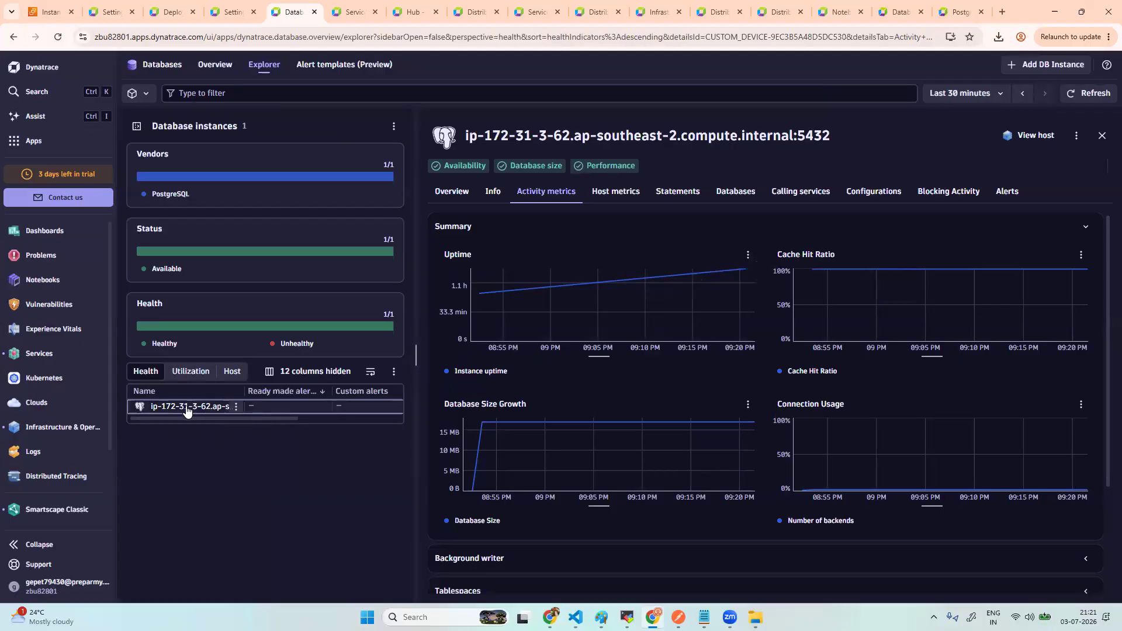
{"action": "left_click", "coordinate": [494, 196]}
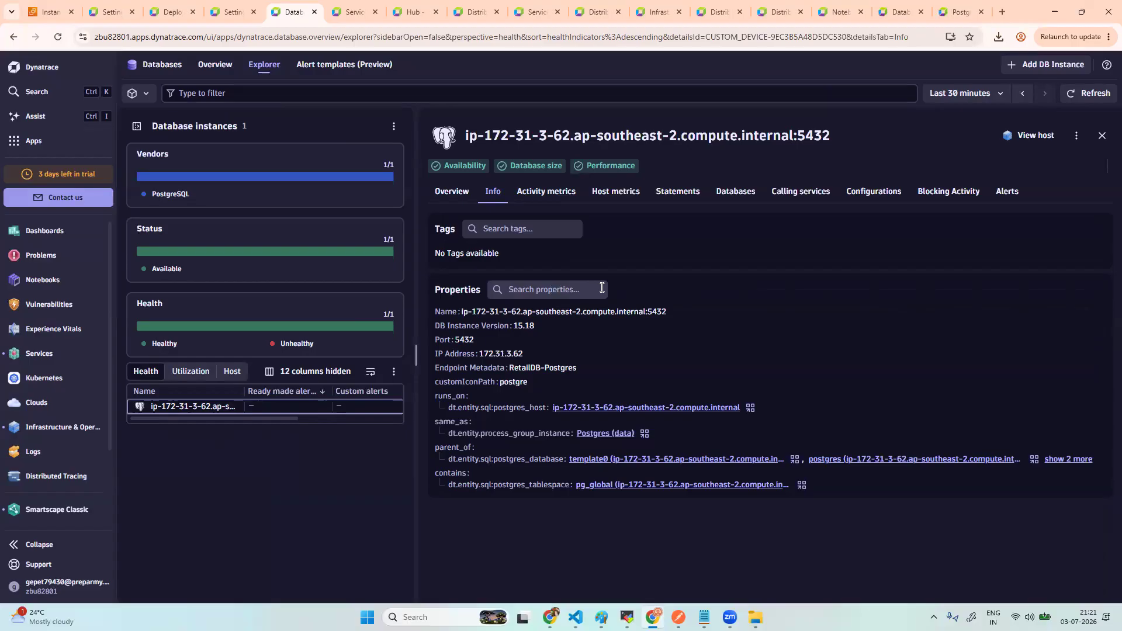
{"action": "left_click", "coordinate": [605, 202]}
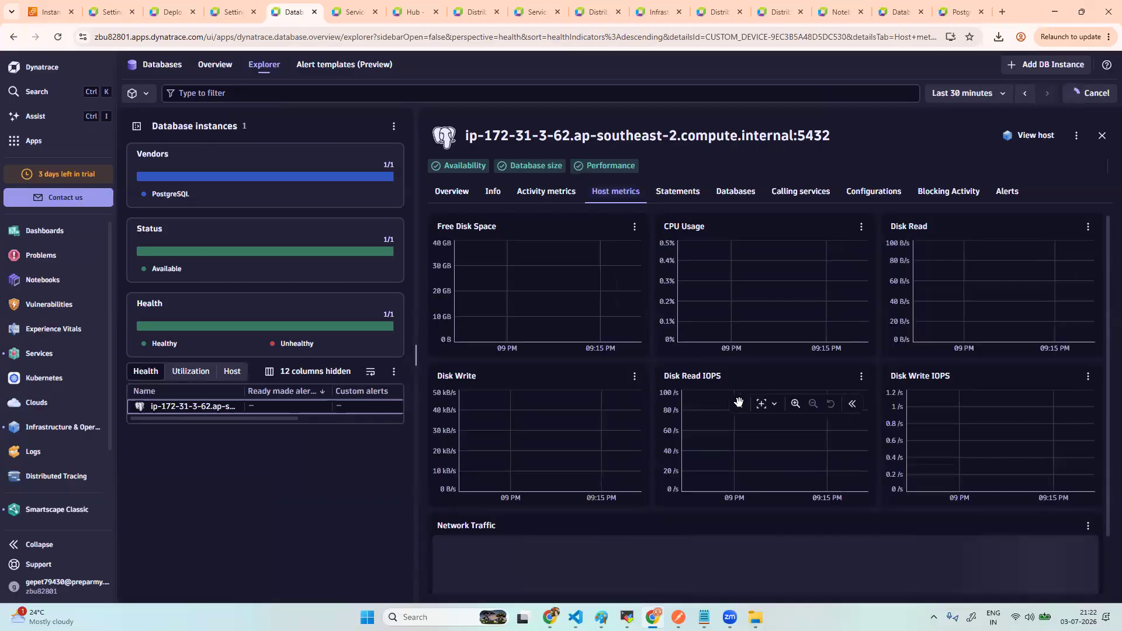
{"action": "scroll", "coordinate": [739, 403], "scroll_direction": "down", "scroll_amount": 1}
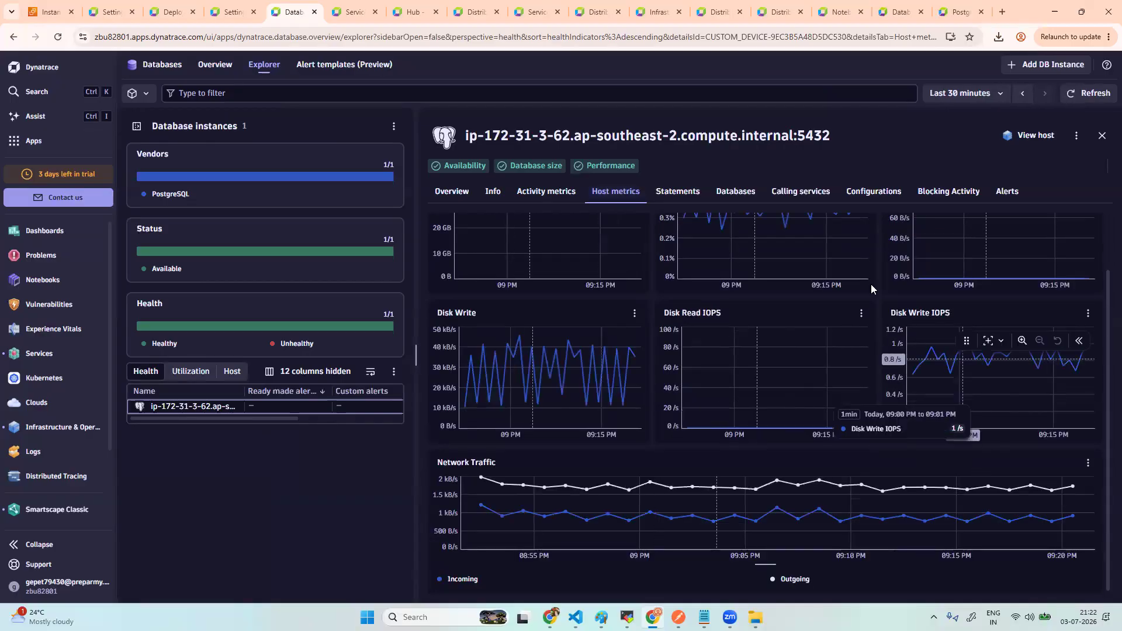
{"action": "left_click", "coordinate": [671, 197]}
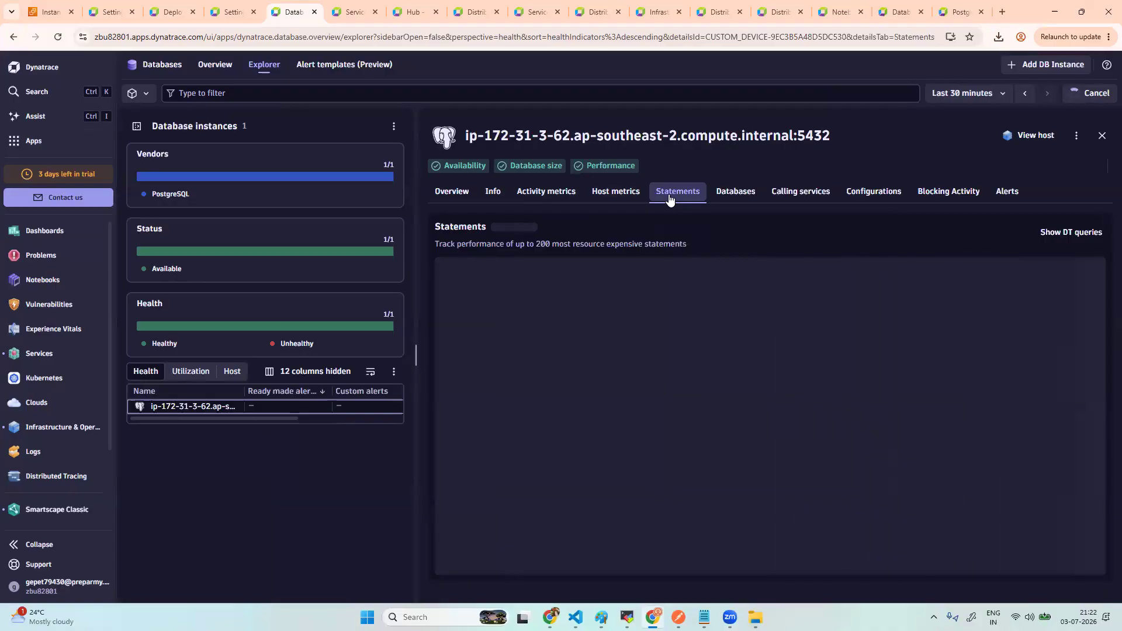
{"action": "left_click", "coordinate": [1070, 232]}
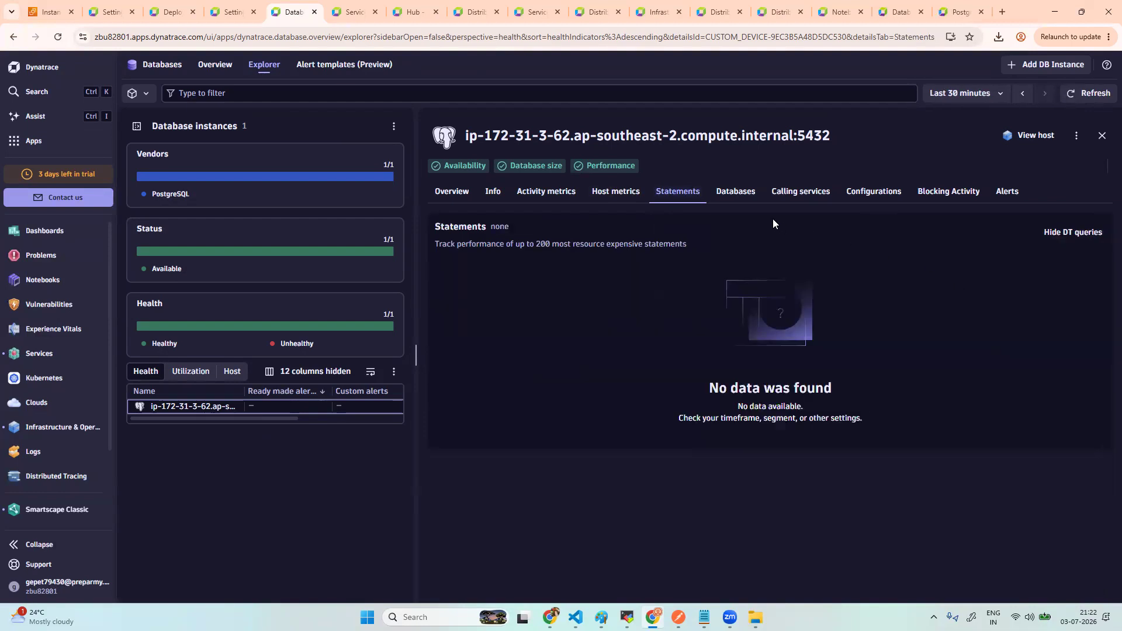
- Check Databases, Calling services, Configurations history and Blocking Activity, then view the Full-stack host
{"action": "left_click", "coordinate": [758, 196]}
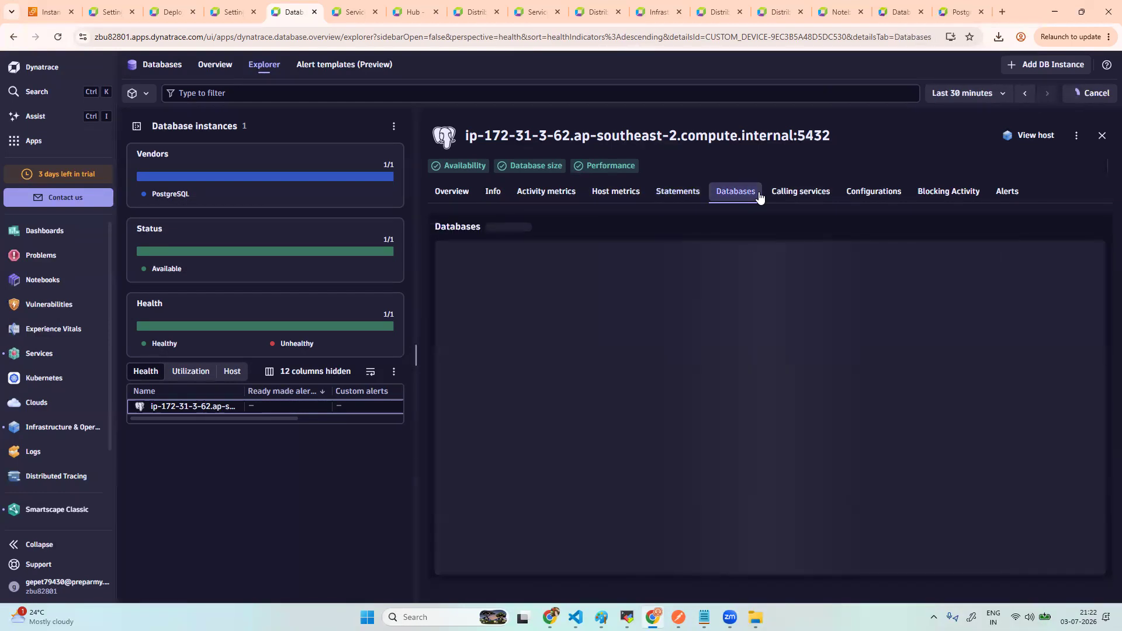
{"action": "left_click", "coordinate": [801, 198]}
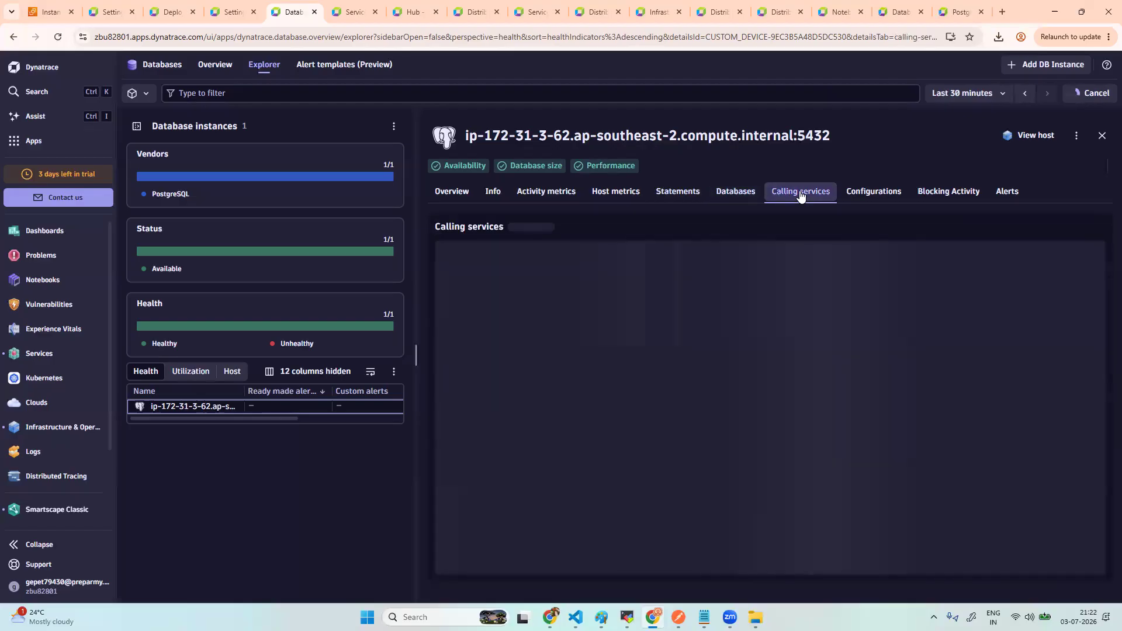
{"action": "left_click", "coordinate": [869, 197]}
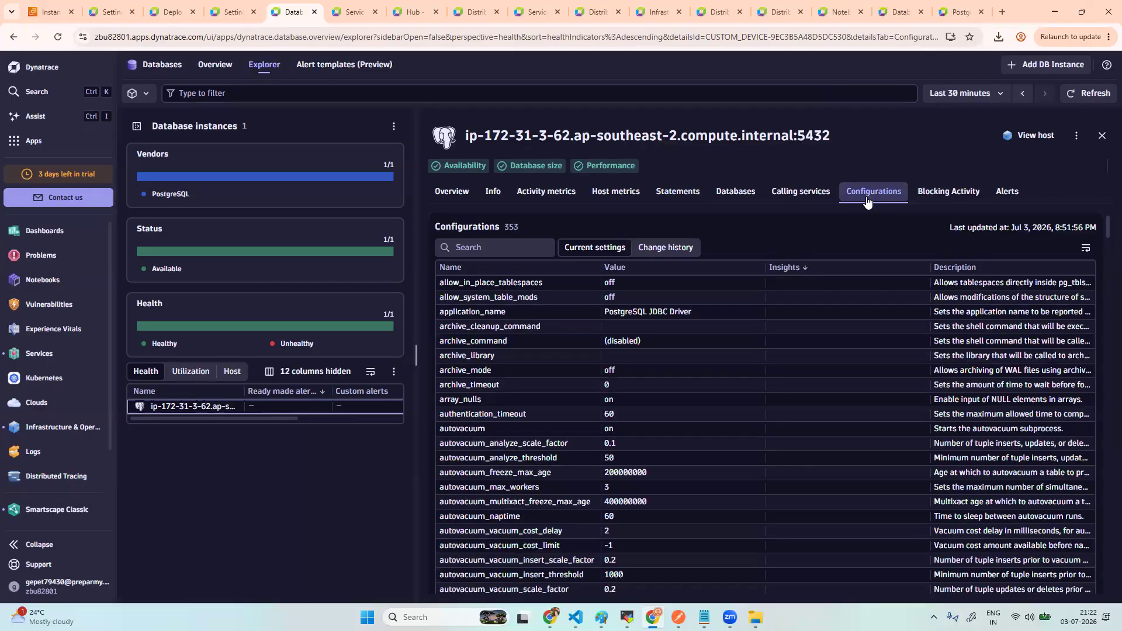
{"action": "left_click", "coordinate": [678, 248]}
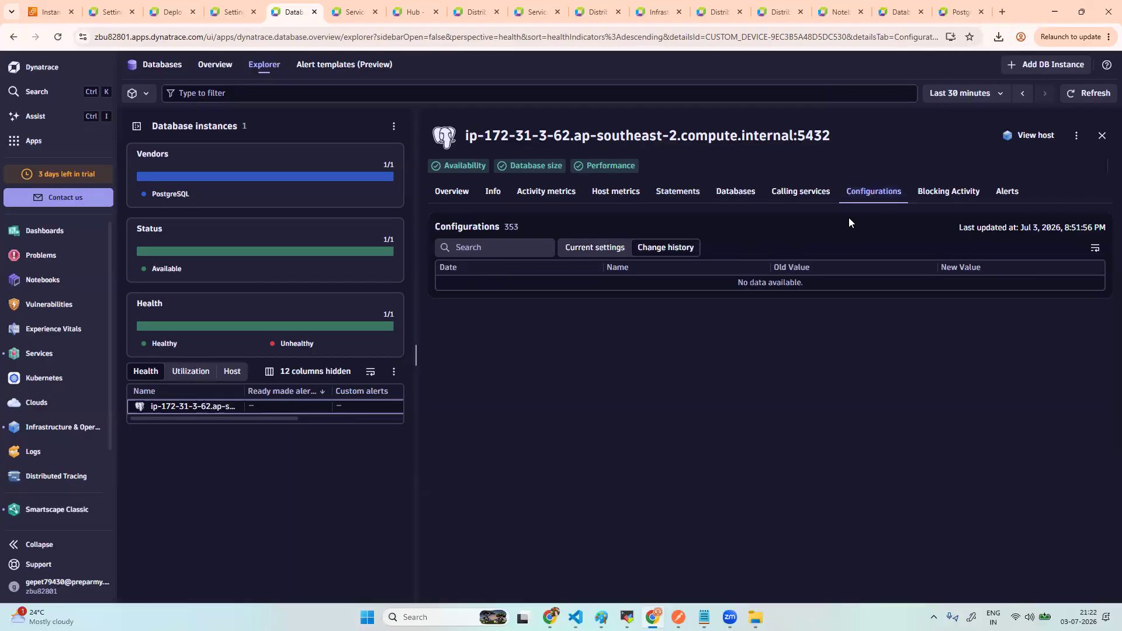
{"action": "left_click", "coordinate": [959, 194]}
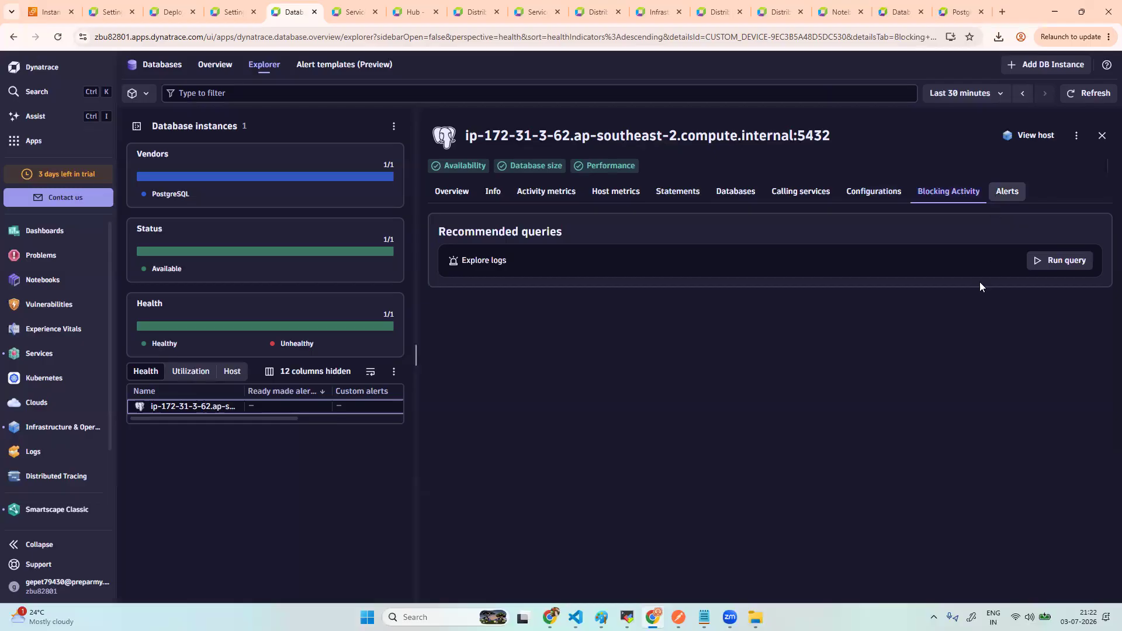
{"action": "left_click", "coordinate": [1035, 140]}
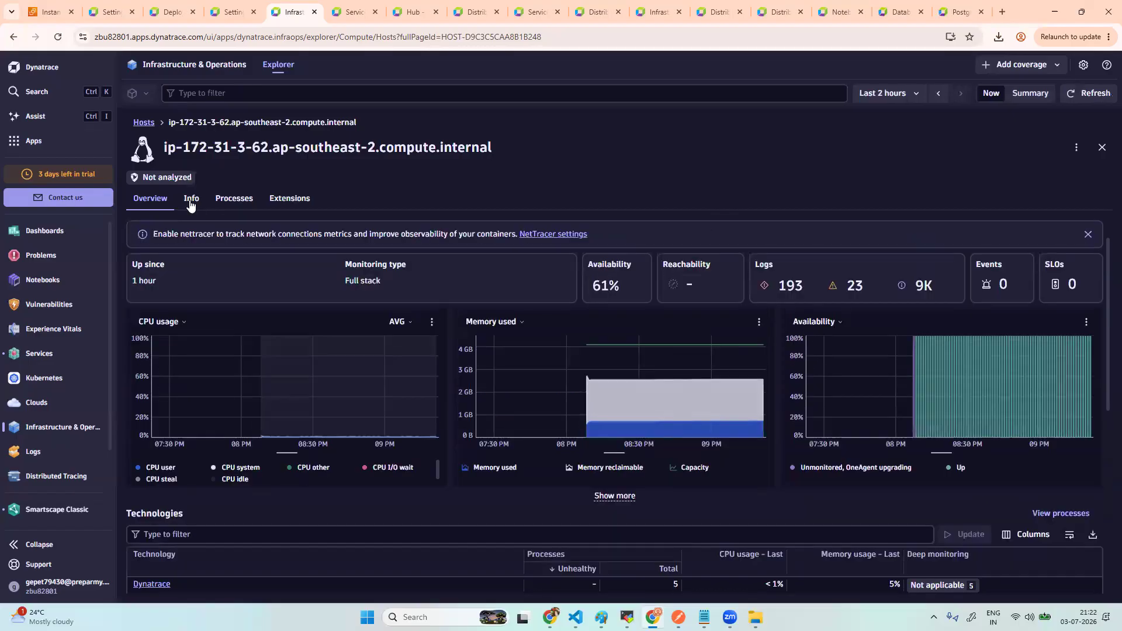
- Scroll through the ip-172-31-3-62 host properties, then close the details back to Hosts
{"action": "left_click", "coordinate": [191, 200]}
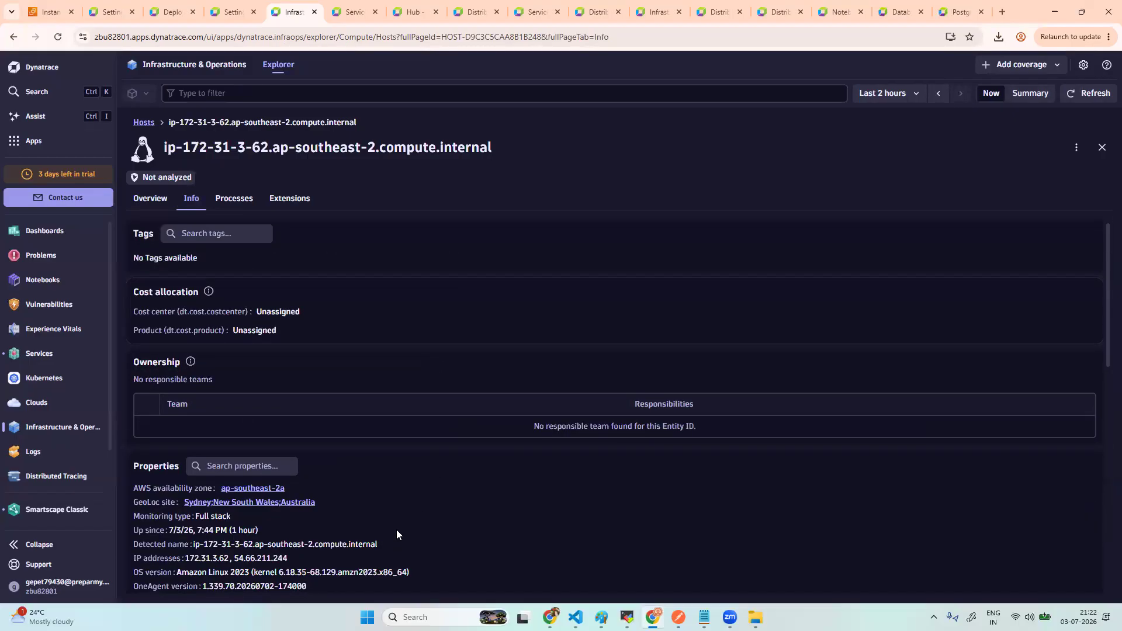
{"action": "scroll", "coordinate": [396, 529], "scroll_direction": "down", "scroll_amount": 1}
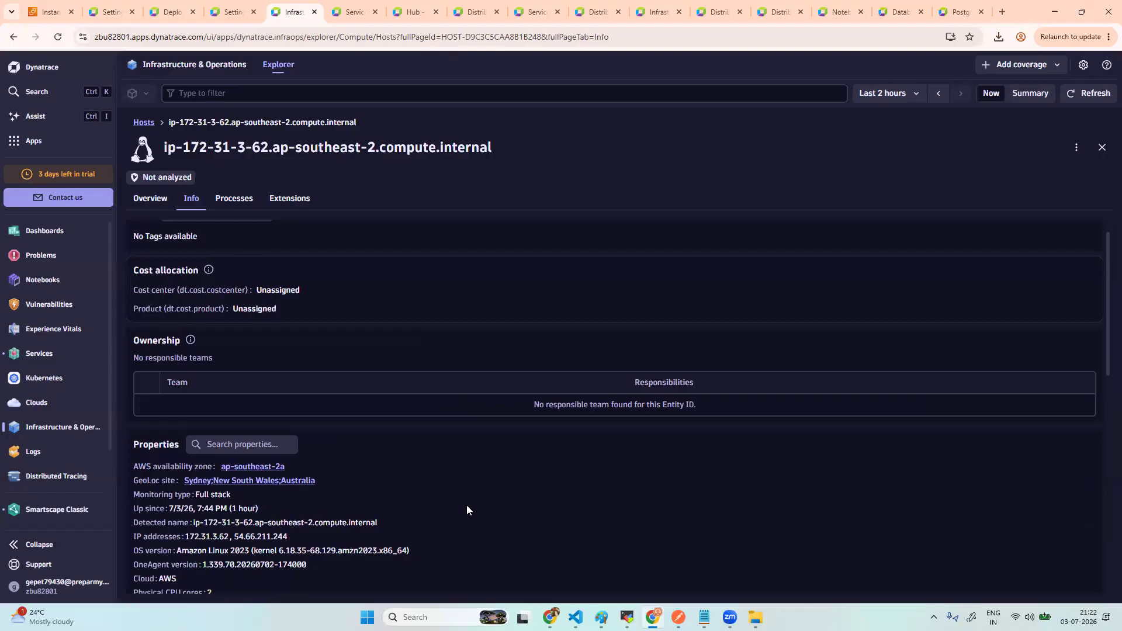
{"action": "scroll", "coordinate": [466, 506], "scroll_direction": "down", "scroll_amount": 6}
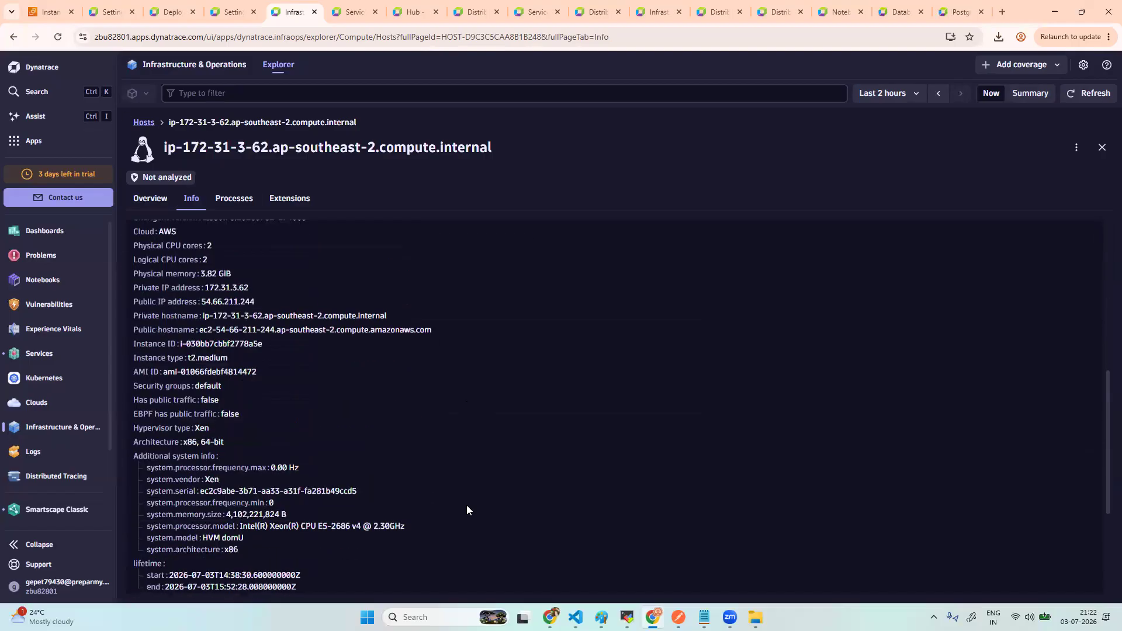
{"action": "scroll", "coordinate": [467, 506], "scroll_direction": "down", "scroll_amount": 3}
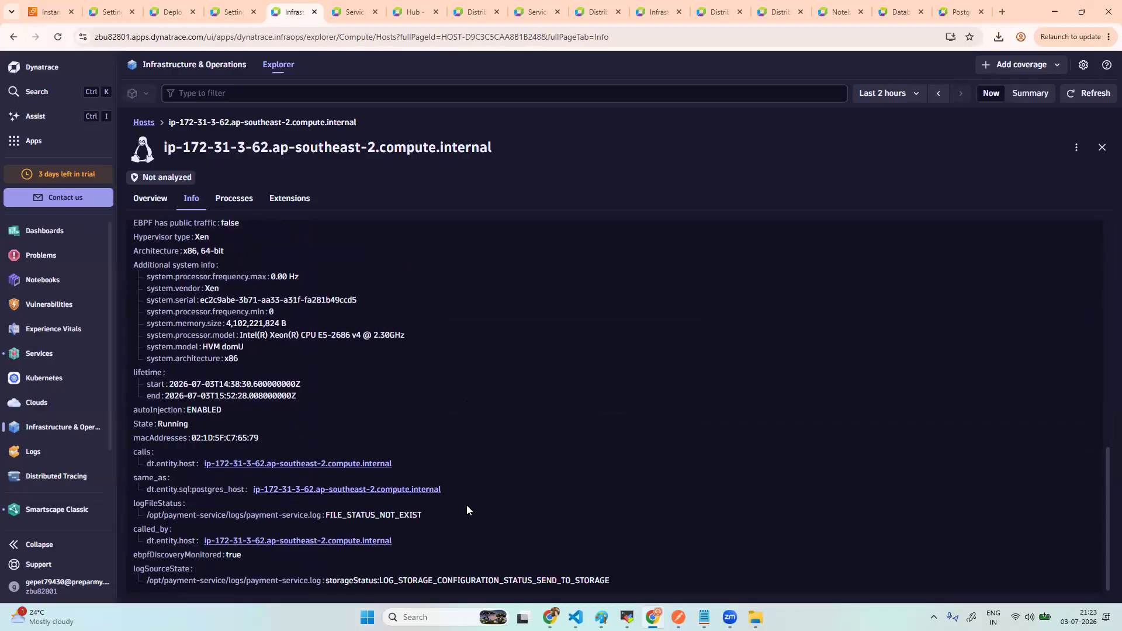
{"action": "scroll", "coordinate": [466, 505], "scroll_direction": "up", "scroll_amount": 12}
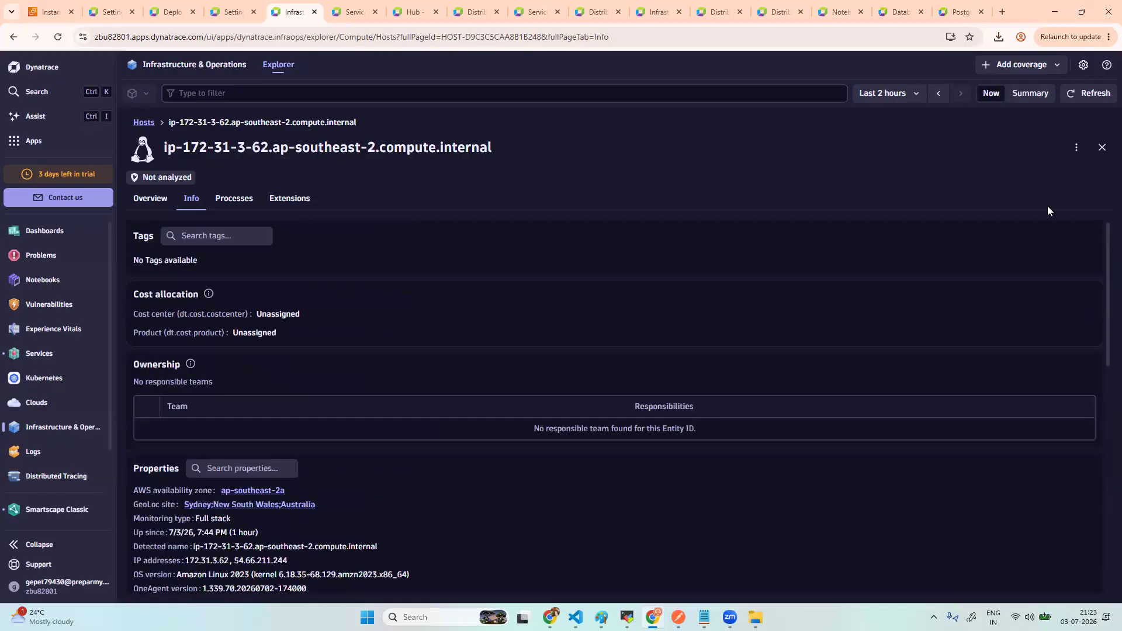
{"action": "left_click", "coordinate": [1102, 148]}
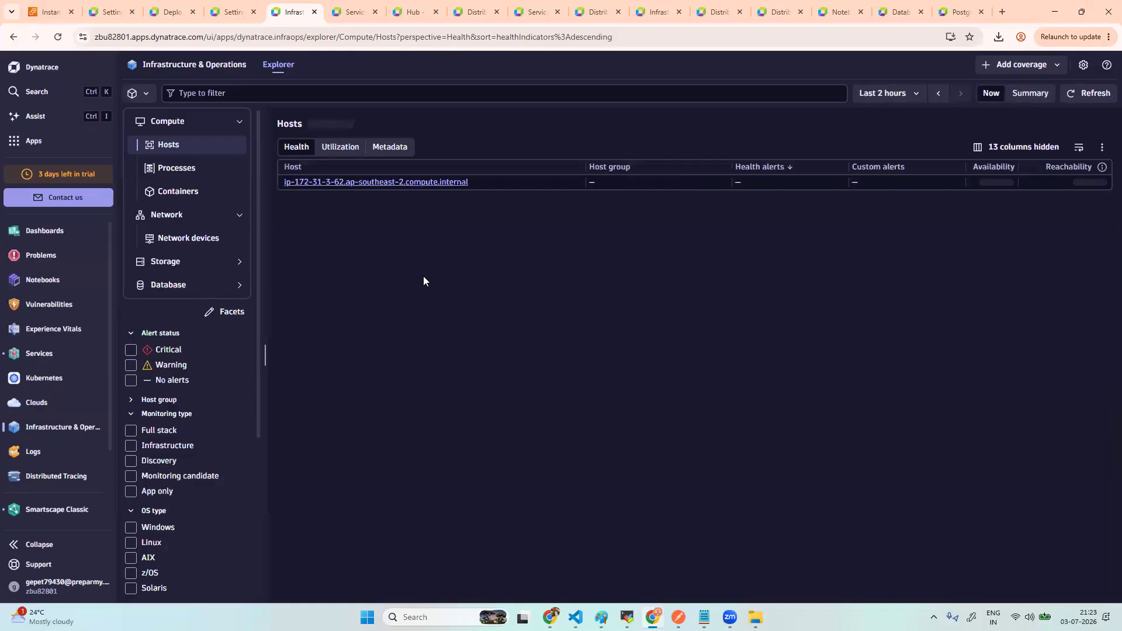
- Under Database > Postgresql, list Postgres Database, Host, Instance, then Tablespace entities (pg_default, pg_global)
{"action": "left_click", "coordinate": [210, 287]}
{"action": "left_click", "coordinate": [187, 308]}
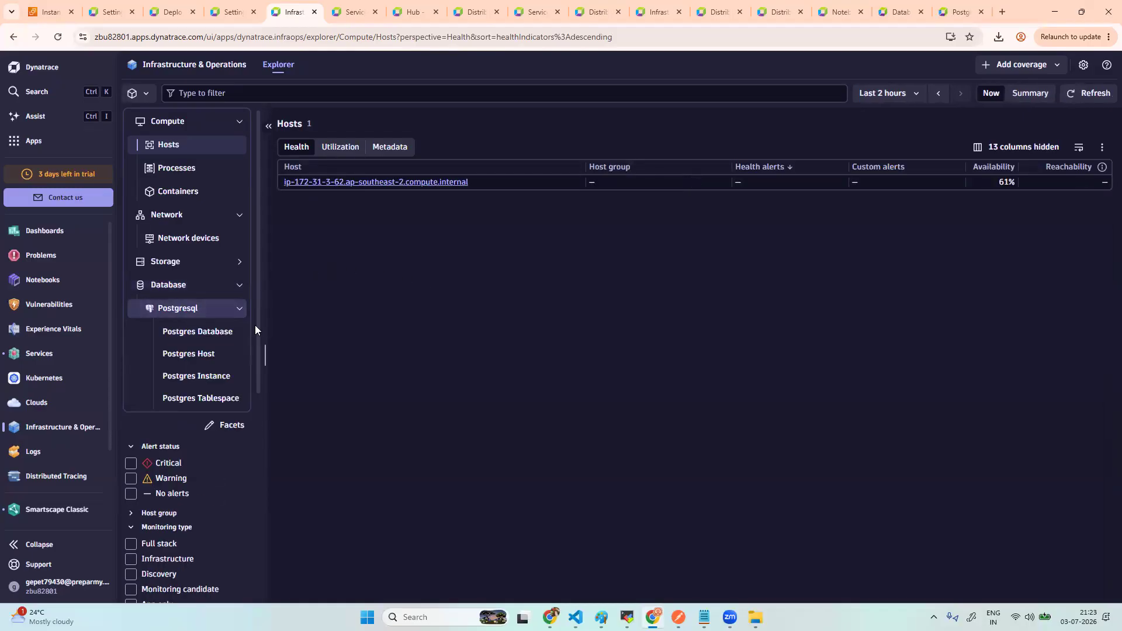
{"action": "left_click", "coordinate": [222, 334]}
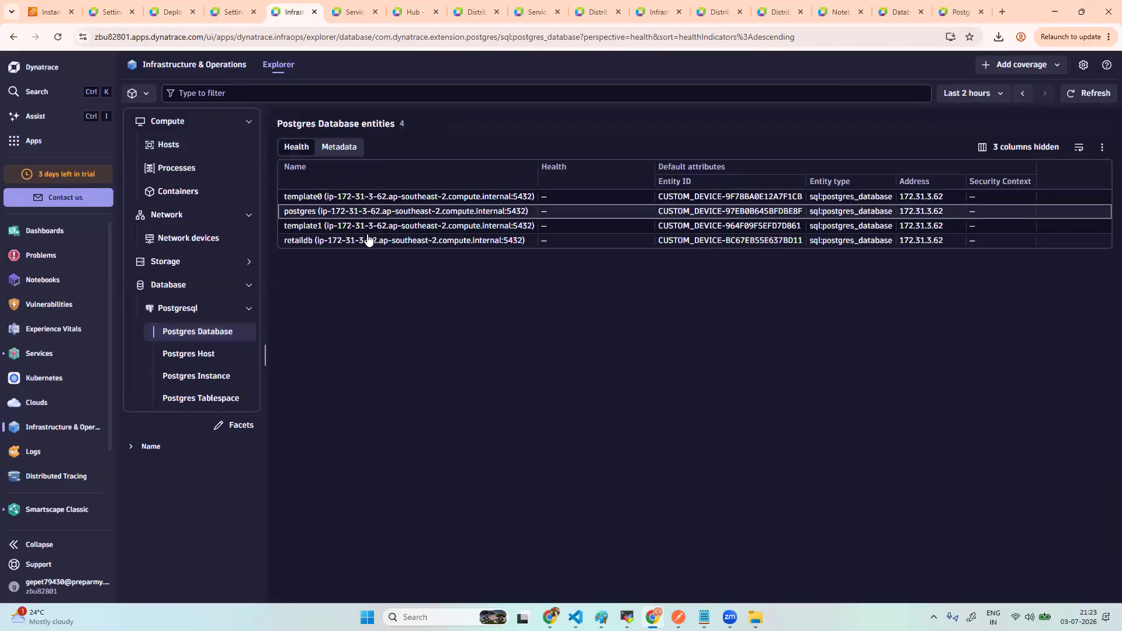
{"action": "left_click", "coordinate": [205, 363]}
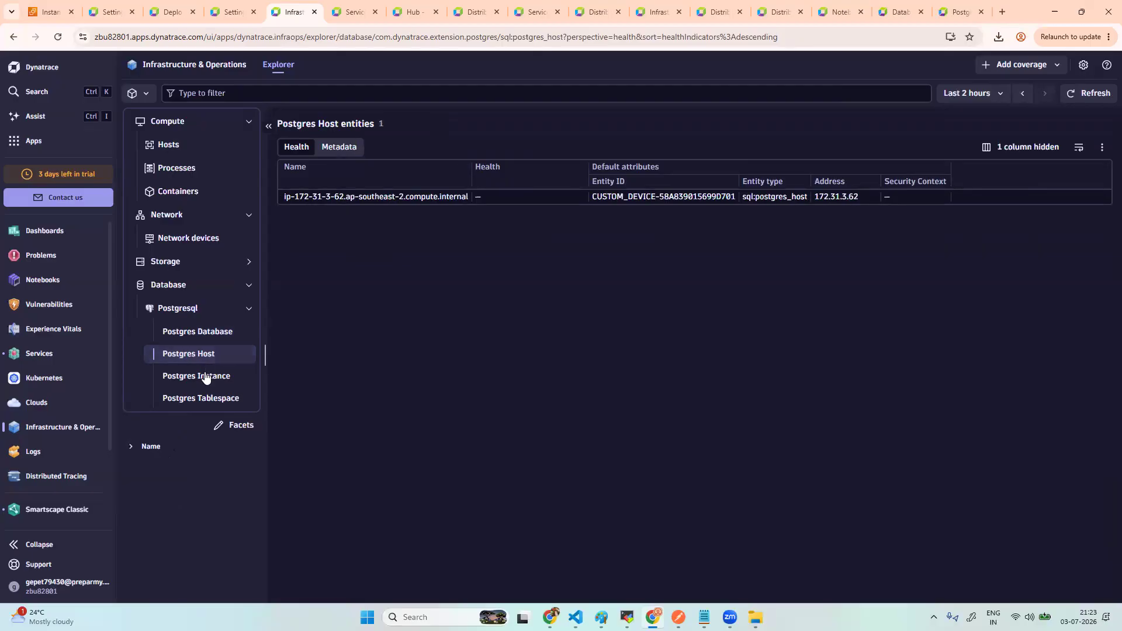
{"action": "left_click", "coordinate": [205, 382]}
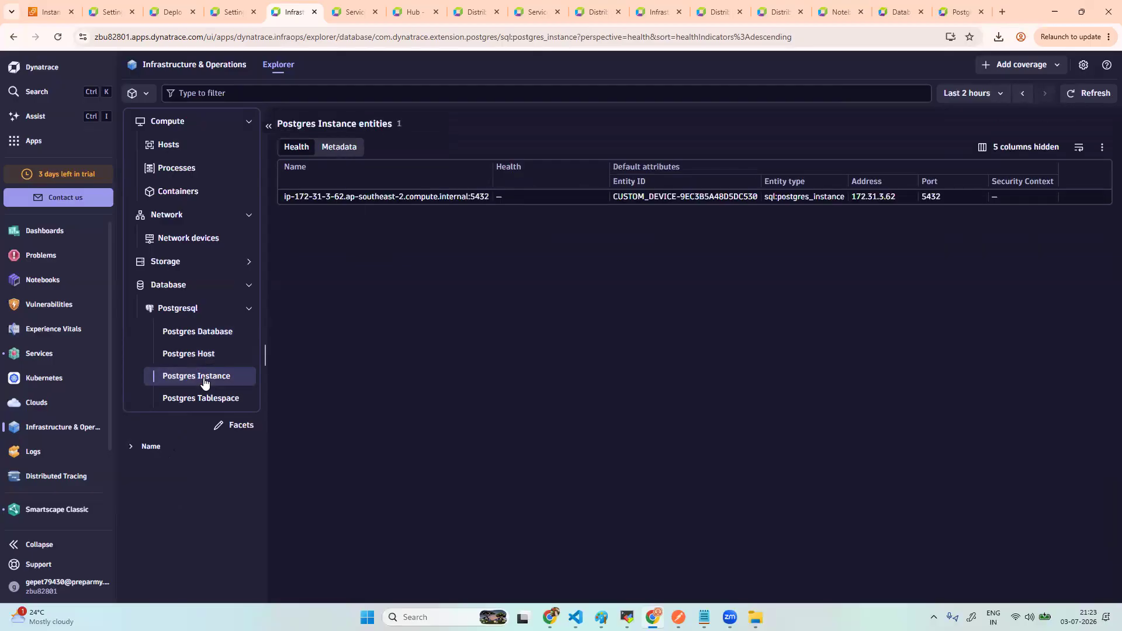
{"action": "left_click", "coordinate": [204, 402]}
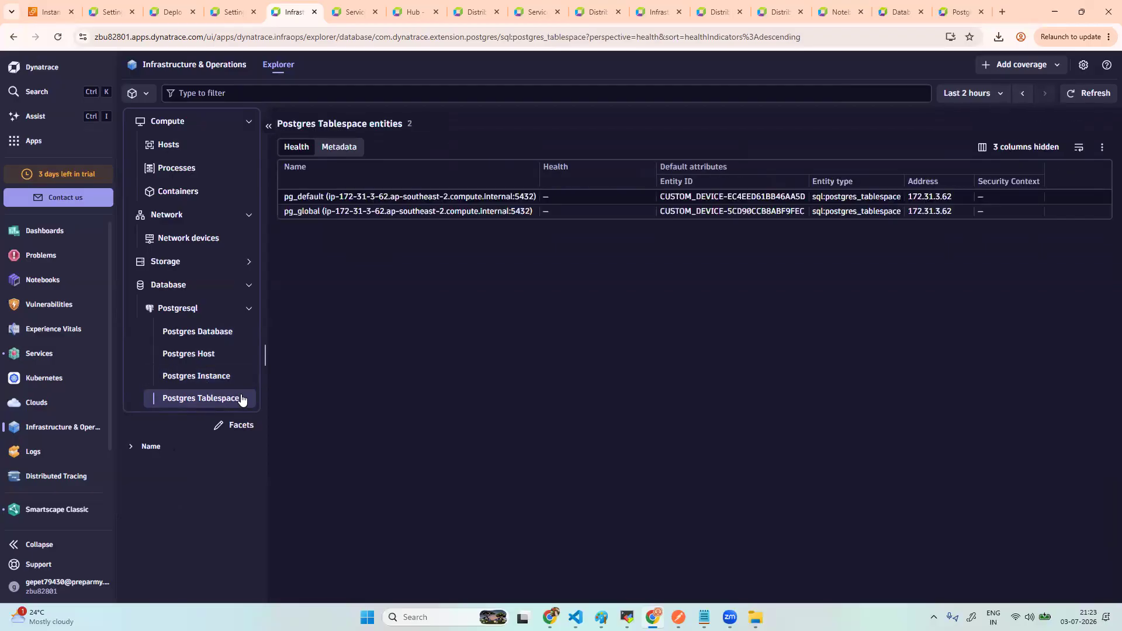
- Inspect pg_global's details, events and logs, then switch to the pg_default tablespace
{"action": "left_click", "coordinate": [415, 215]}
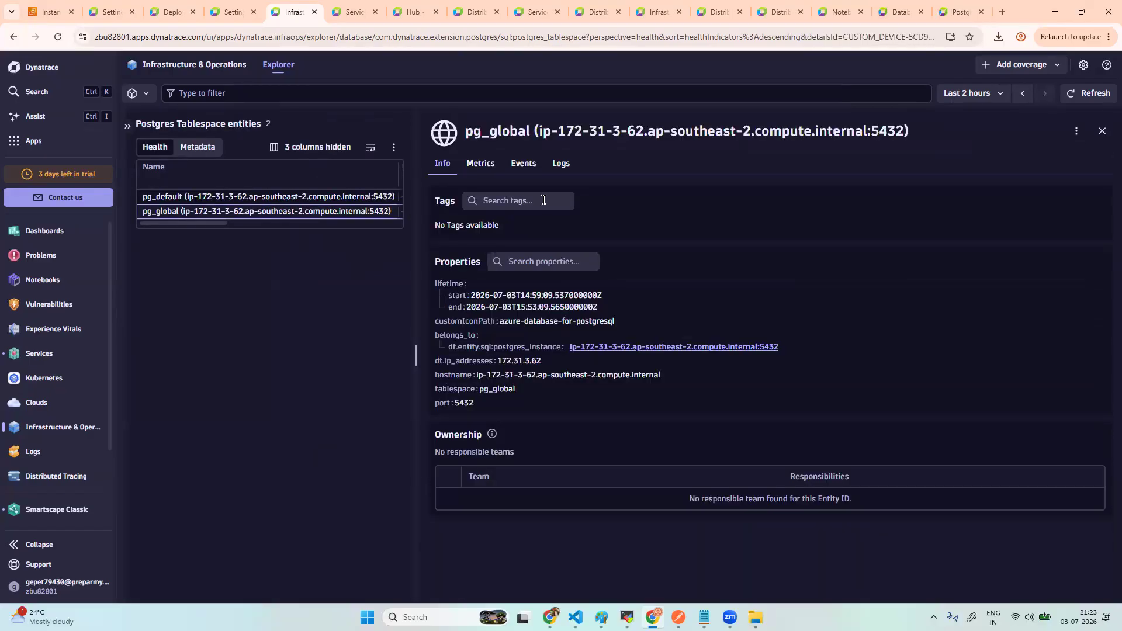
{"action": "left_click", "coordinate": [532, 170]}
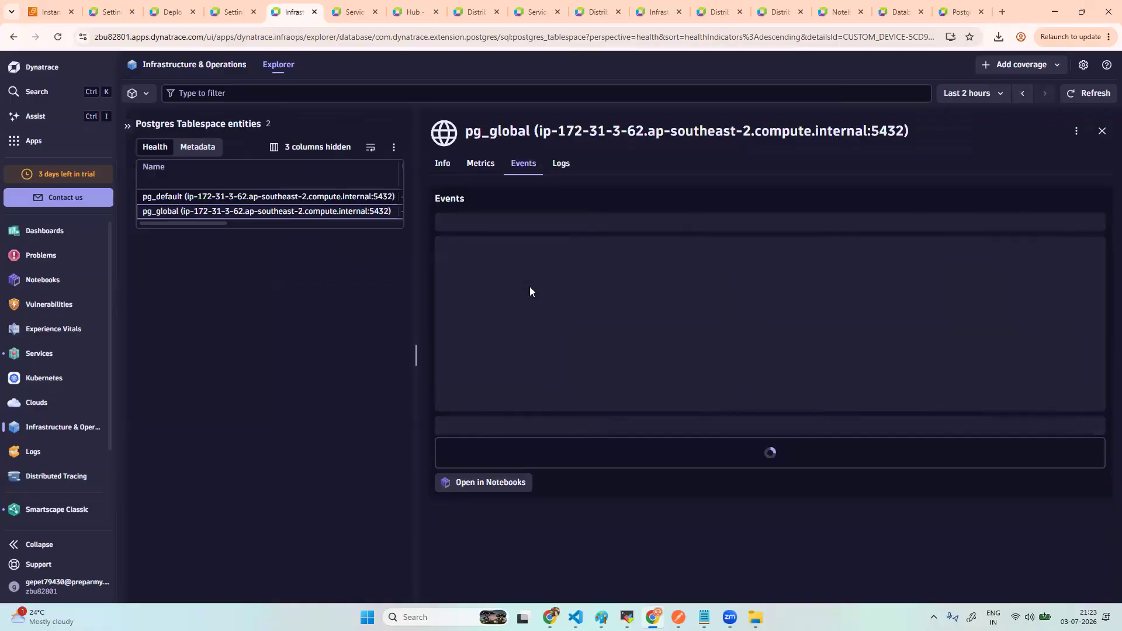
{"action": "left_click", "coordinate": [562, 165]}
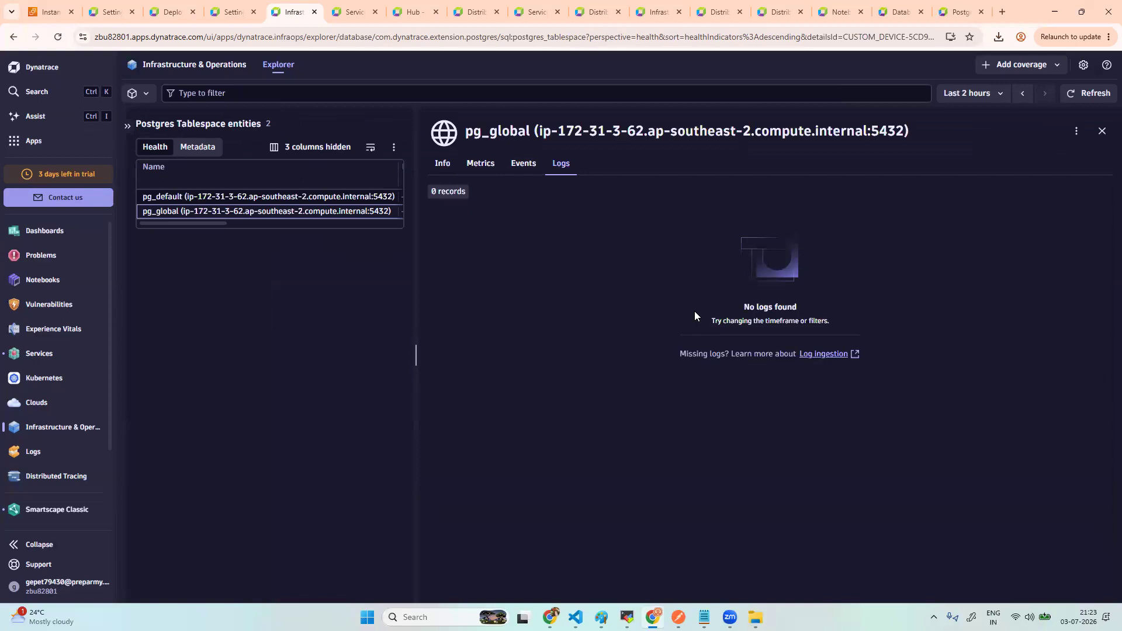
{"action": "left_click", "coordinate": [253, 197]}
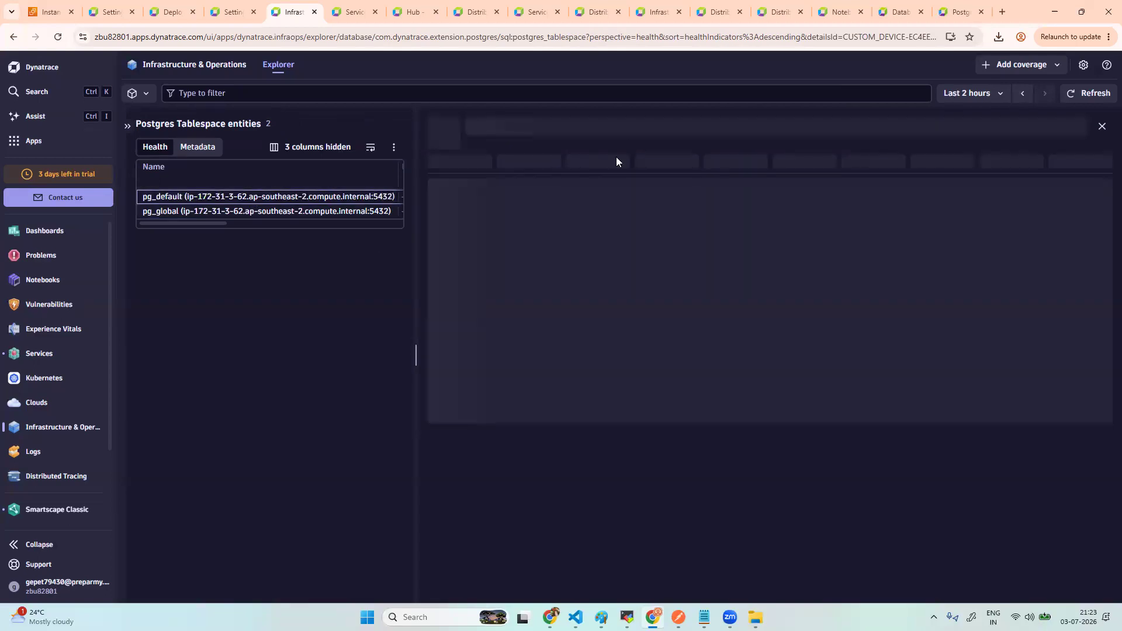
- Expand and collapse the Storage categories in the explorer tree, then show the Services database queries view
{"action": "left_click", "coordinate": [127, 126]}
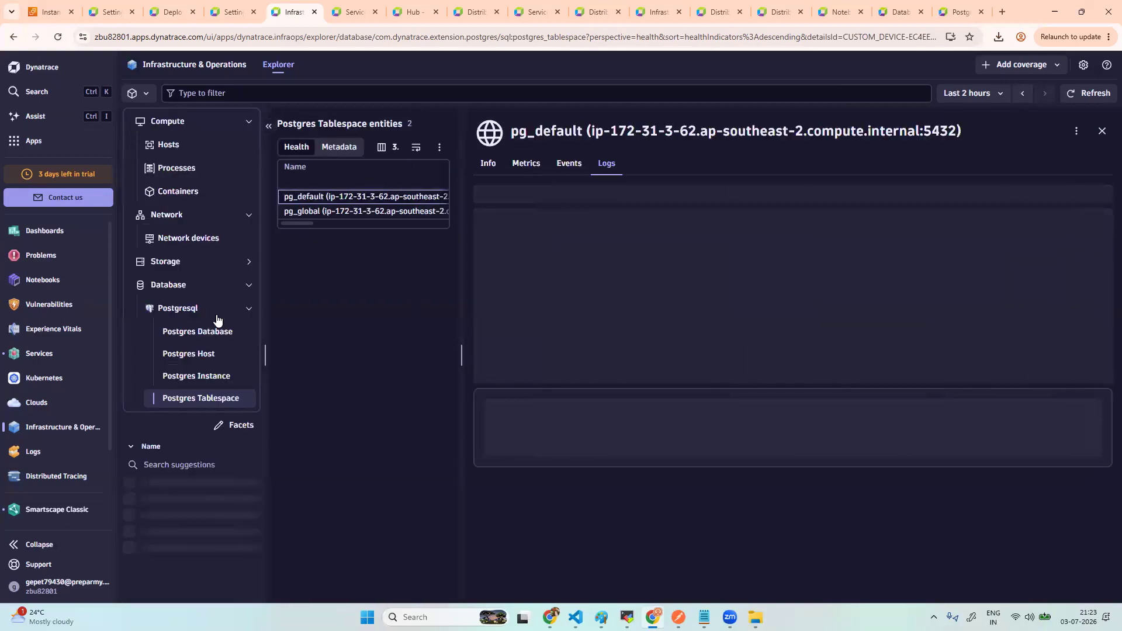
{"action": "left_click", "coordinate": [246, 264]}
{"action": "left_click", "coordinate": [246, 264]}
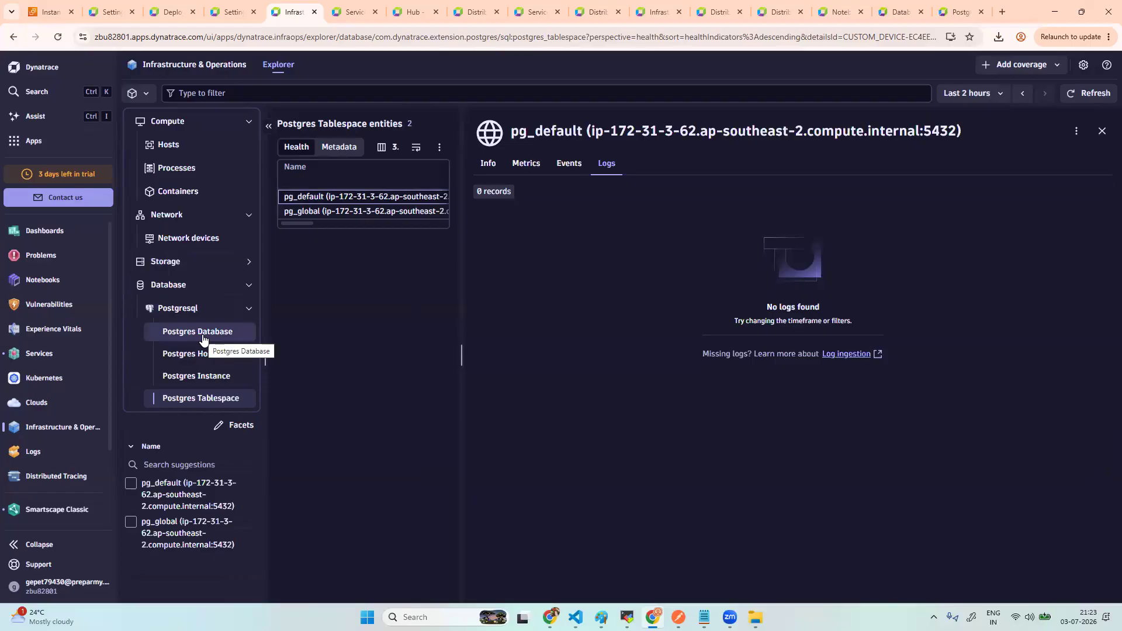
{"action": "left_click", "coordinate": [51, 353]}
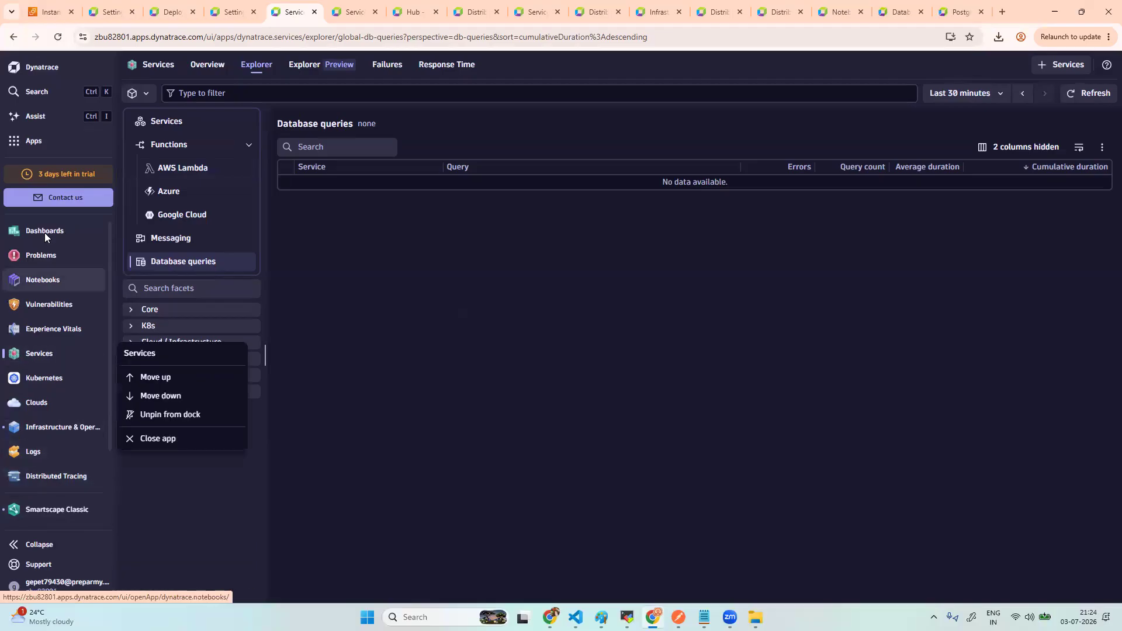
- Launch Databases from the dock to see the healthy PostgreSQL instance ip-172-31-3-62:5432
{"action": "mouse_move", "coordinate": [69, 267]}
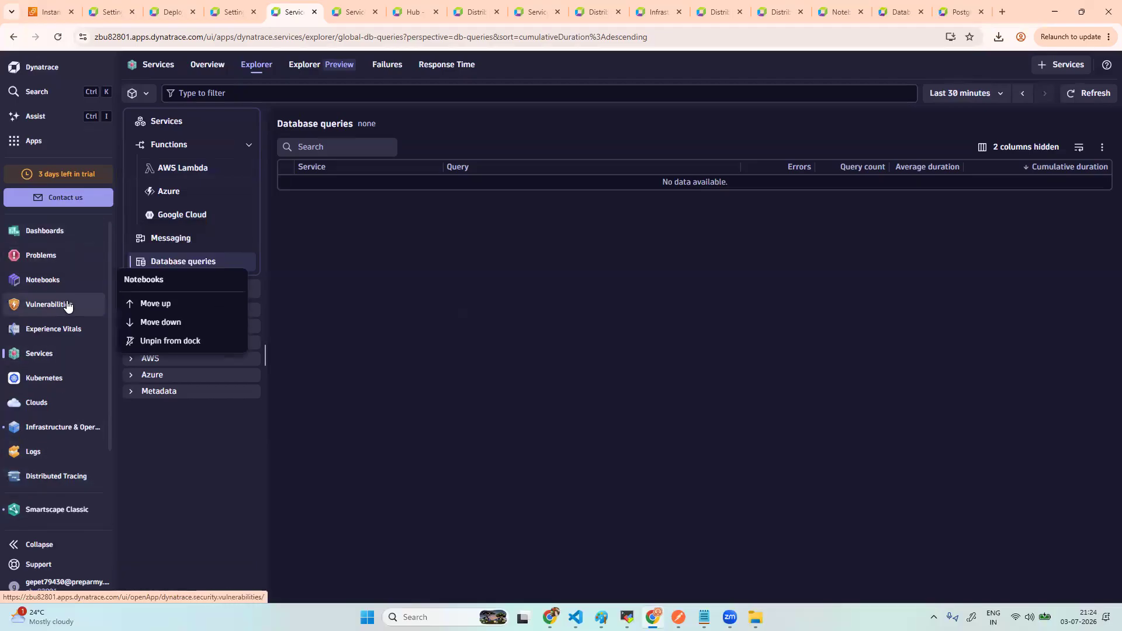
{"action": "scroll", "coordinate": [64, 390], "scroll_direction": "down", "scroll_amount": 1}
{"action": "scroll", "coordinate": [62, 409], "scroll_direction": "down", "scroll_amount": 1}
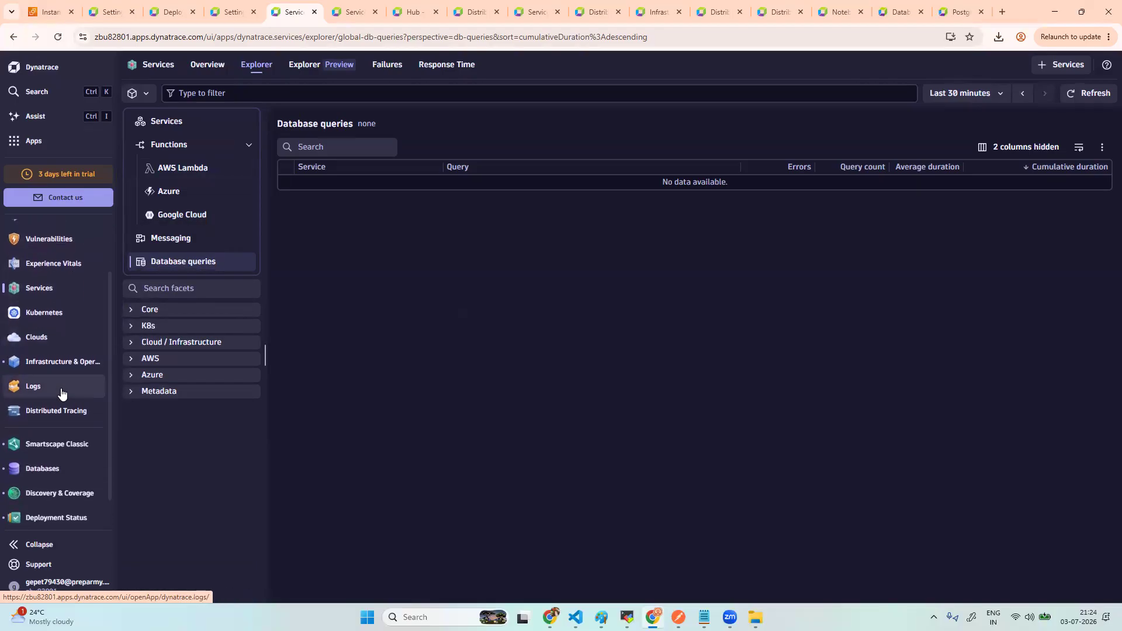
{"action": "left_click", "coordinate": [58, 442]}
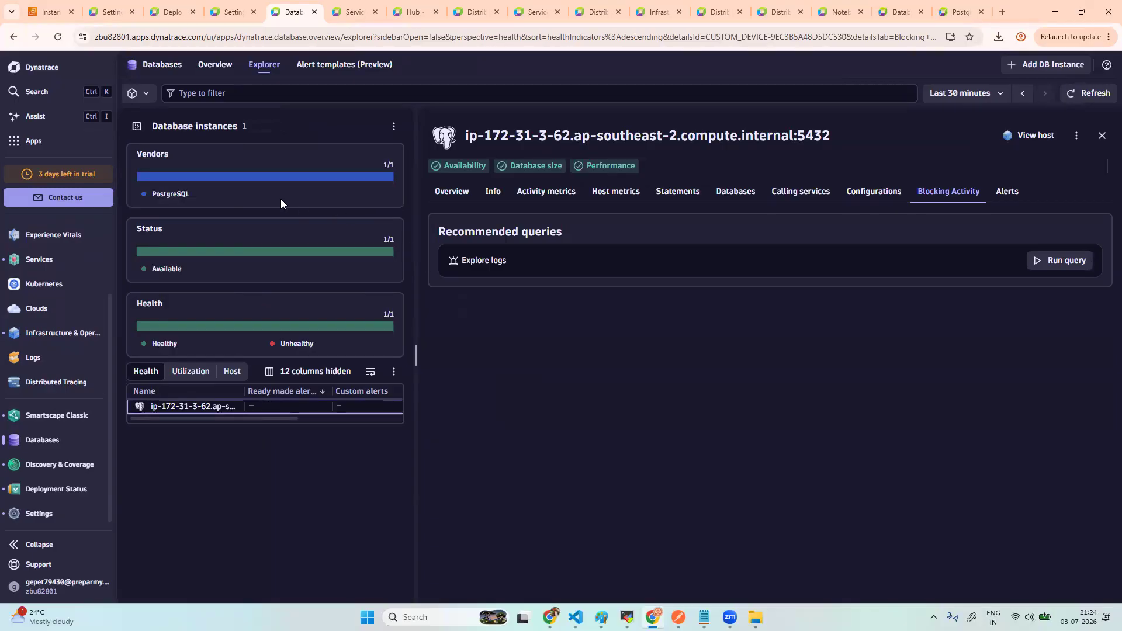
- Reopen the Postgres instance's Overview health score and charts, then go to Deployment Status
{"action": "left_click", "coordinate": [1102, 135]}
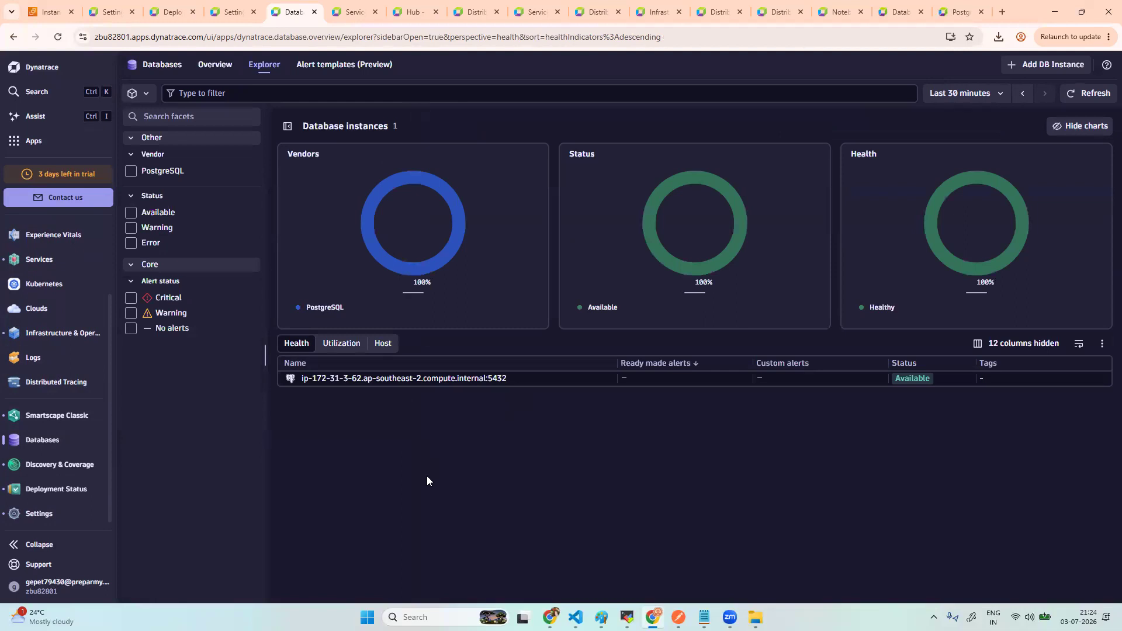
{"action": "left_click", "coordinate": [423, 378]}
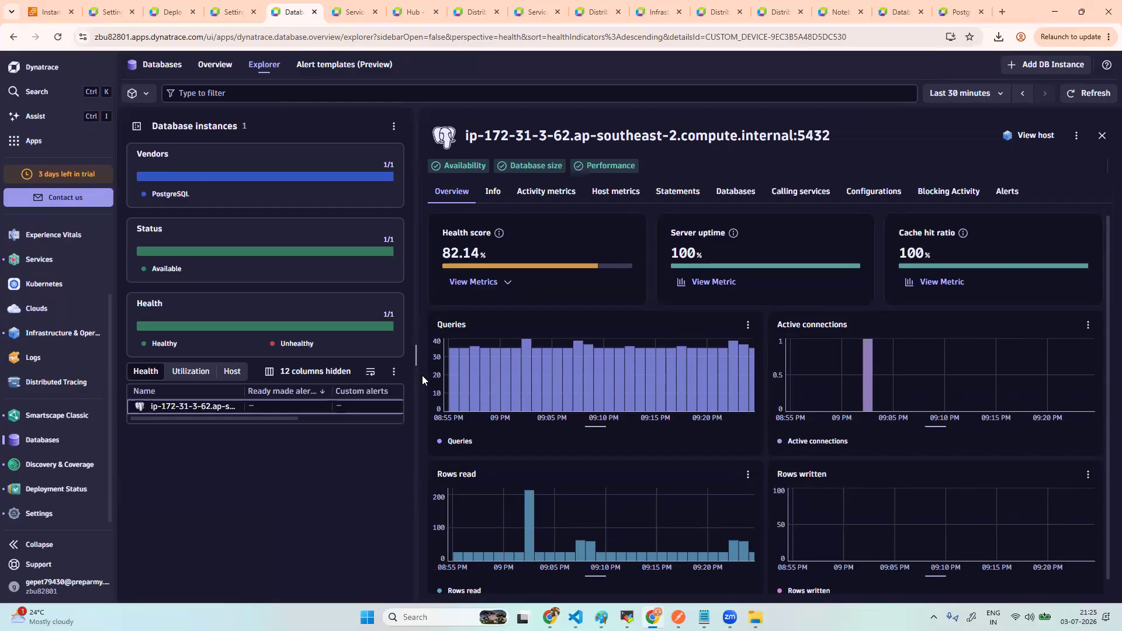
{"action": "left_click", "coordinate": [63, 492]}
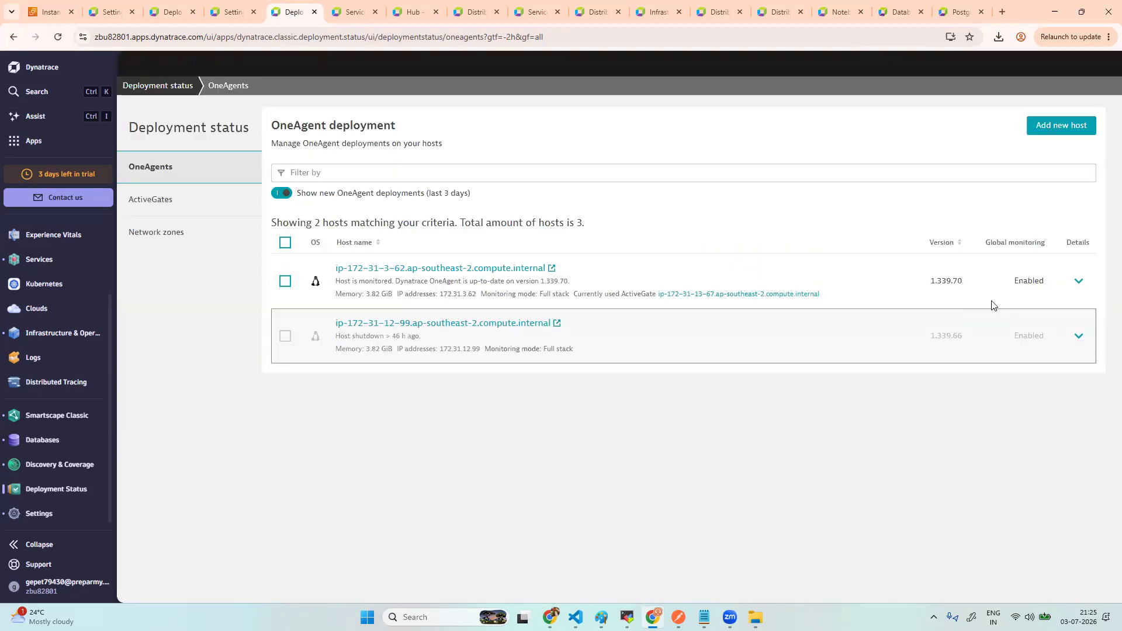
- Inspect the monitored host's OneAgent details and ActiveGates, then return to the Databases app
{"action": "left_click", "coordinate": [1078, 290]}
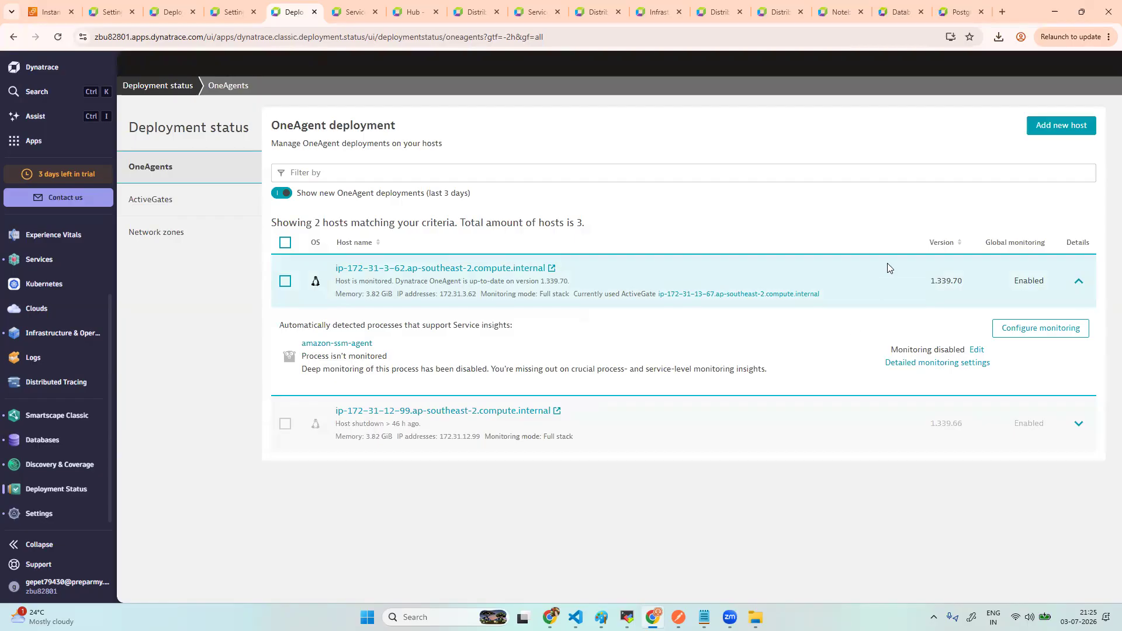
{"action": "left_click", "coordinate": [179, 204]}
{"action": "left_click", "coordinate": [166, 172]}
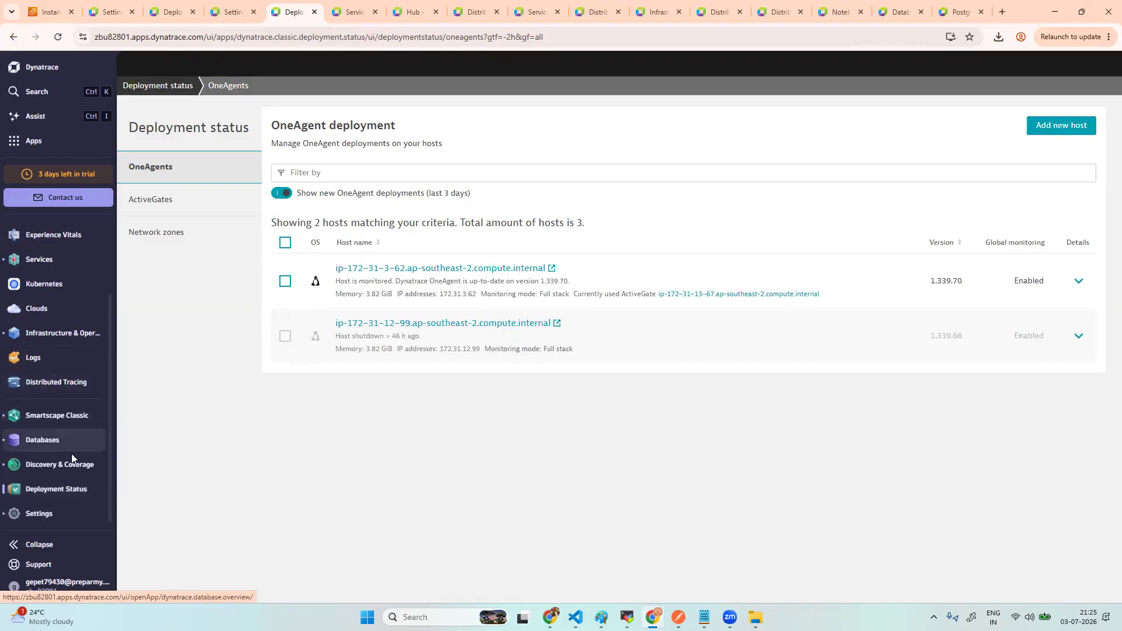
{"action": "right_click", "coordinate": [60, 444]}
{"action": "left_click", "coordinate": [59, 443]}
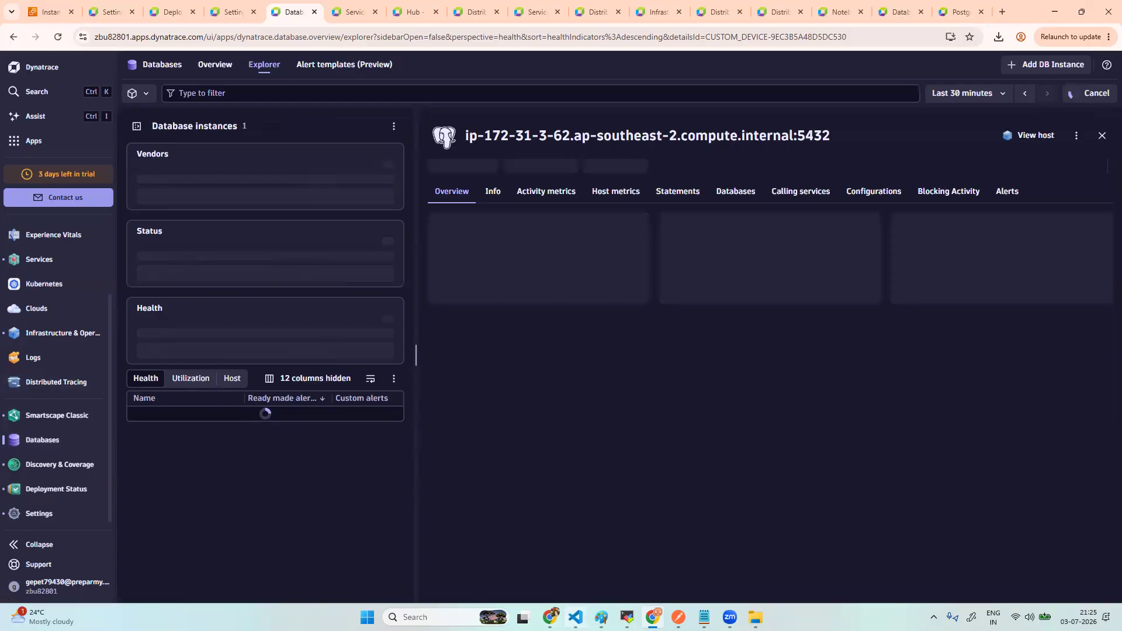
- In the Postgres setup notes, add blank lines after the certificates path and scroll back to the top
{"action": "left_click", "coordinate": [704, 618]}
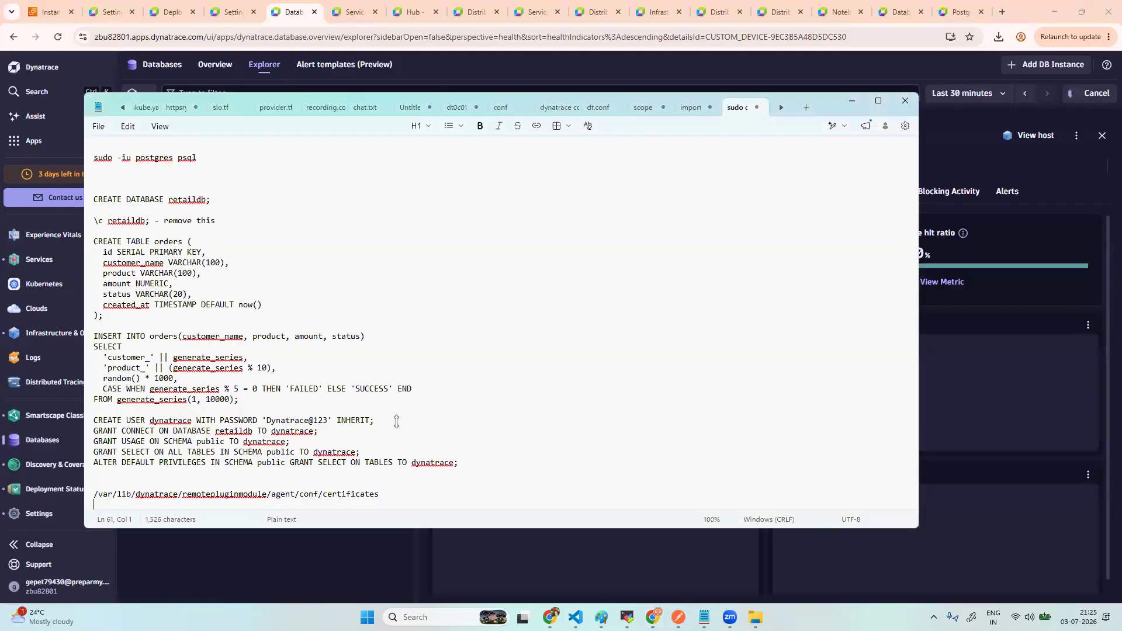
{"action": "scroll", "coordinate": [419, 467], "scroll_direction": "down", "scroll_amount": 1}
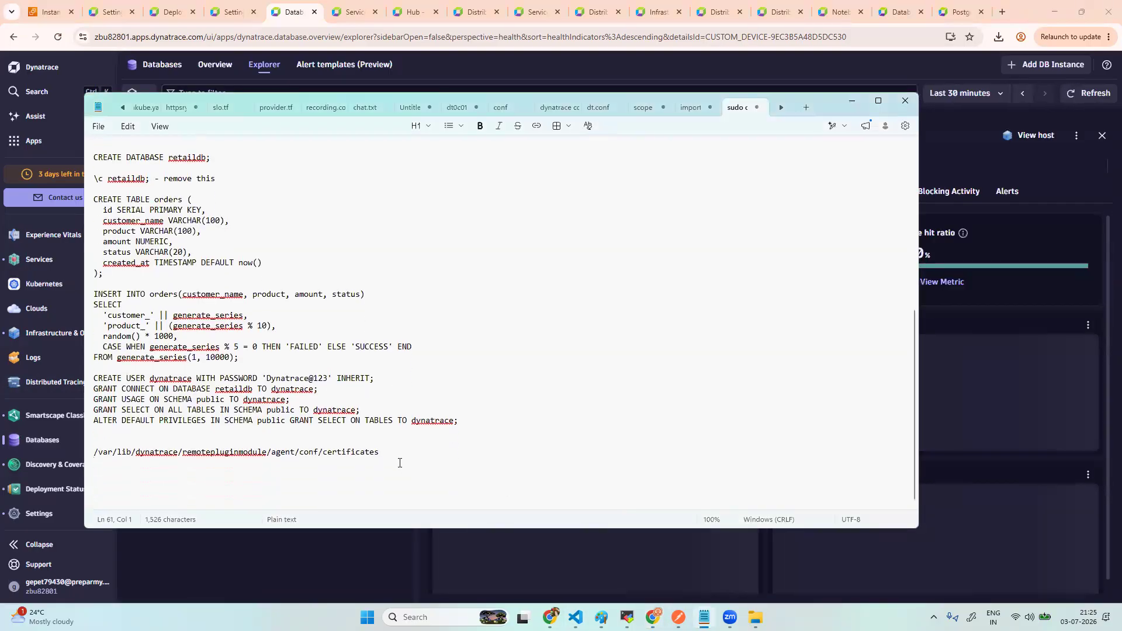
{"action": "left_click", "coordinate": [391, 455]}
{"action": "key", "text": "Return"}
{"action": "key", "text": "Return"}
{"action": "key", "text": "Return"}
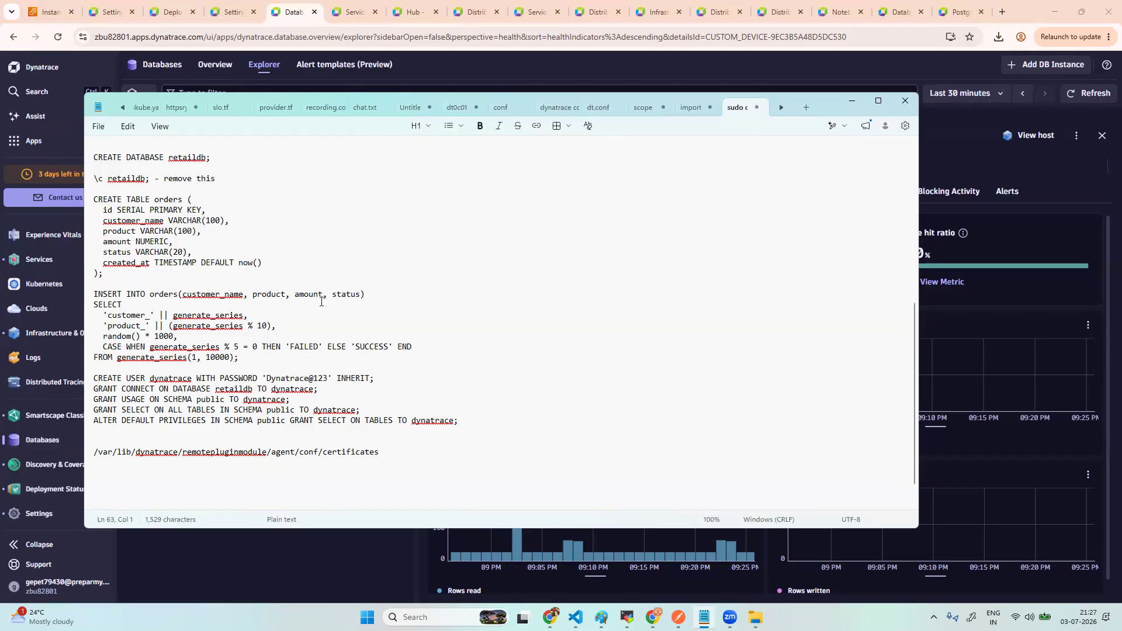
{"action": "scroll", "coordinate": [341, 250], "scroll_direction": "up", "scroll_amount": 10}
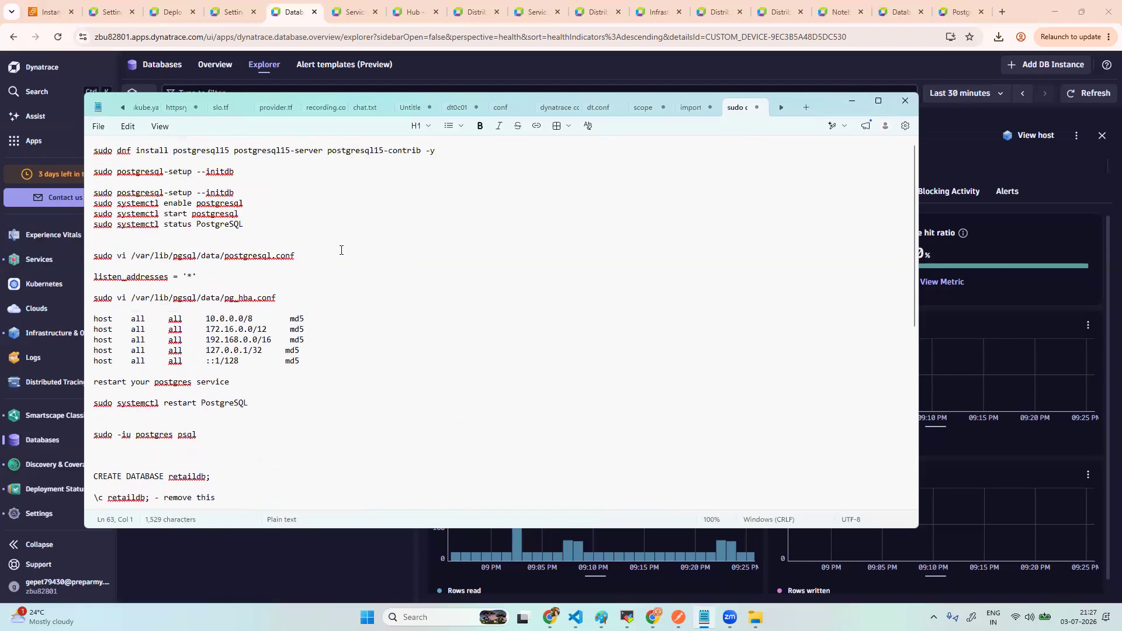